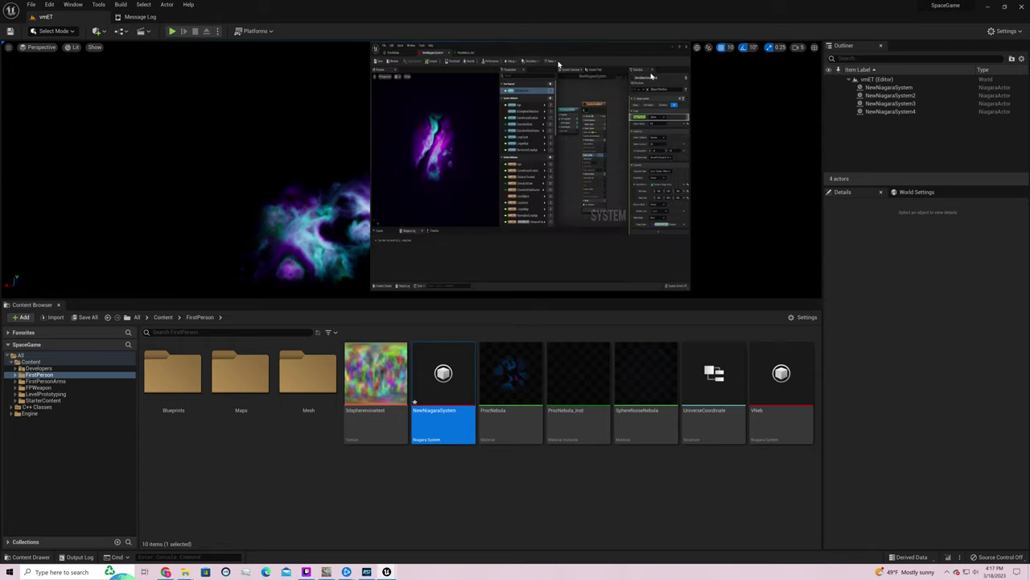
Maximize then minimize the Niagara editor, and frame the purple-and-teal nebula up close in the viewport
{"action": "left_click", "coordinate": [664, 49]}
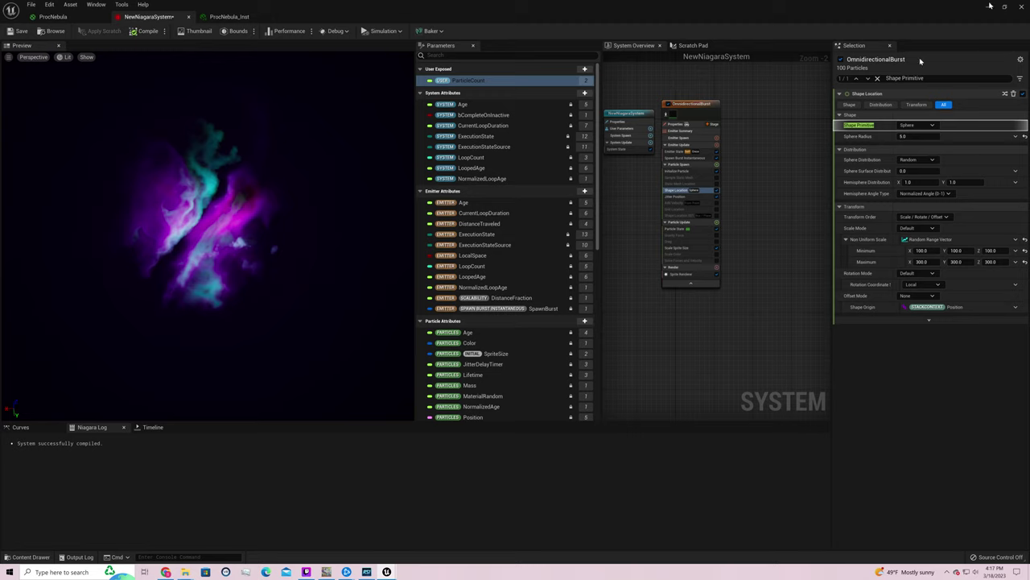
{"action": "left_click", "coordinate": [990, 5]}
{"action": "right_click_drag", "start_coordinate": [664, 126], "coordinate": [636, 153]}
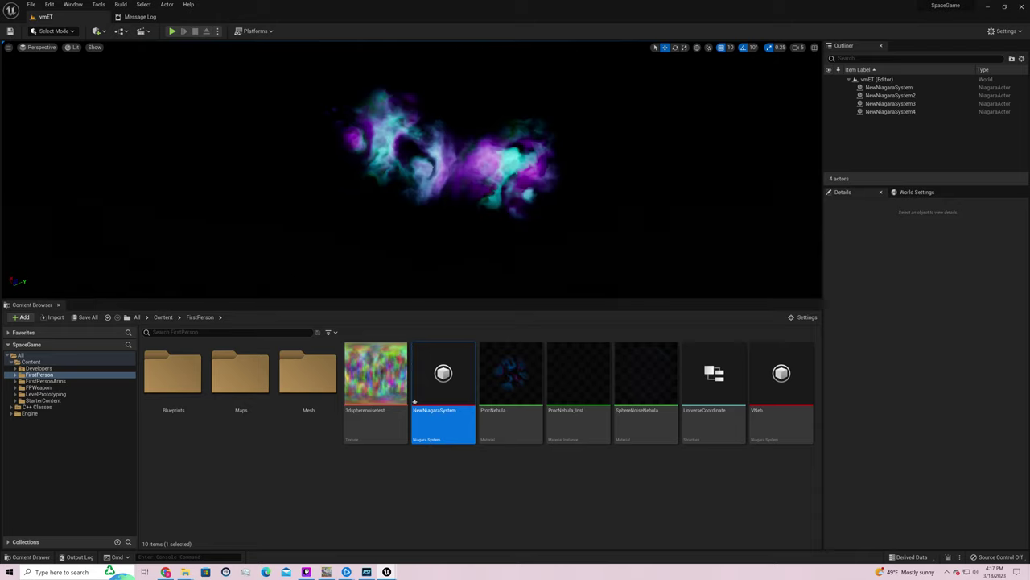
{"action": "right_click_drag", "start_coordinate": [636, 153], "coordinate": [649, 180]}
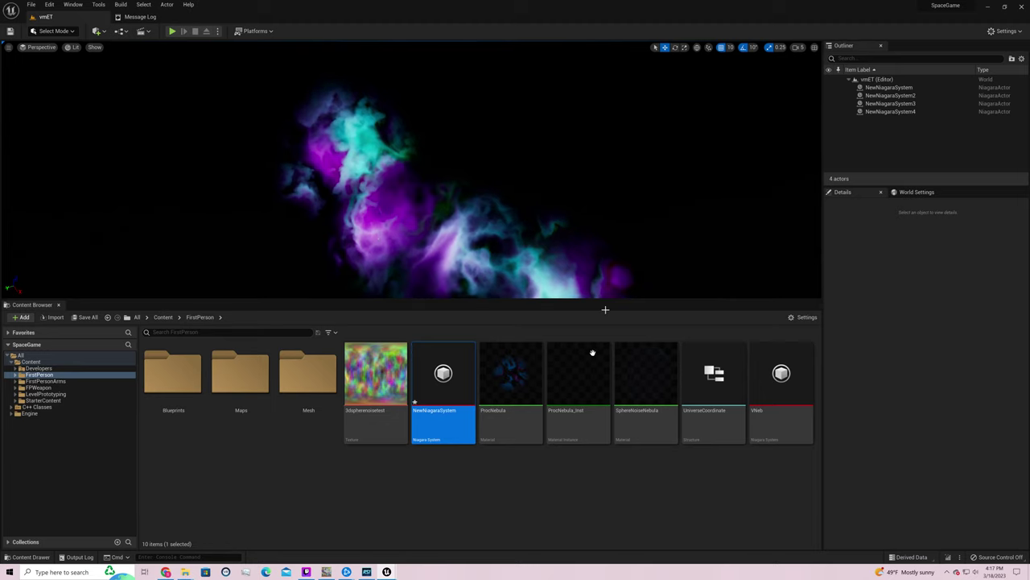
Open the ProcNebula_Inst material instance in a floating editor window
{"action": "double_click", "coordinate": [593, 376]}
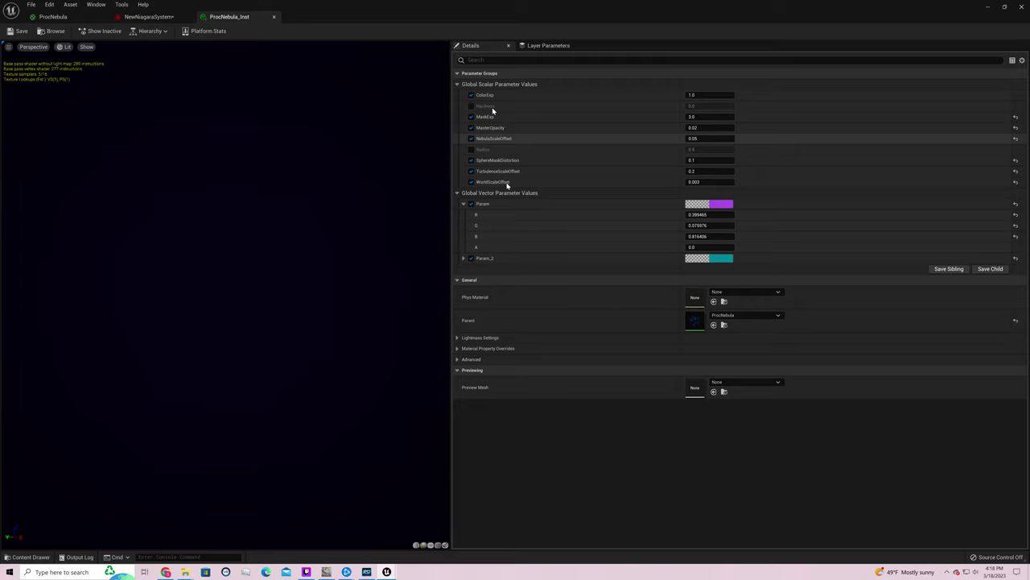
{"action": "key", "text": "super+Down"}
{"action": "left_click_drag", "start_coordinate": [588, 47], "coordinate": [865, 213]}
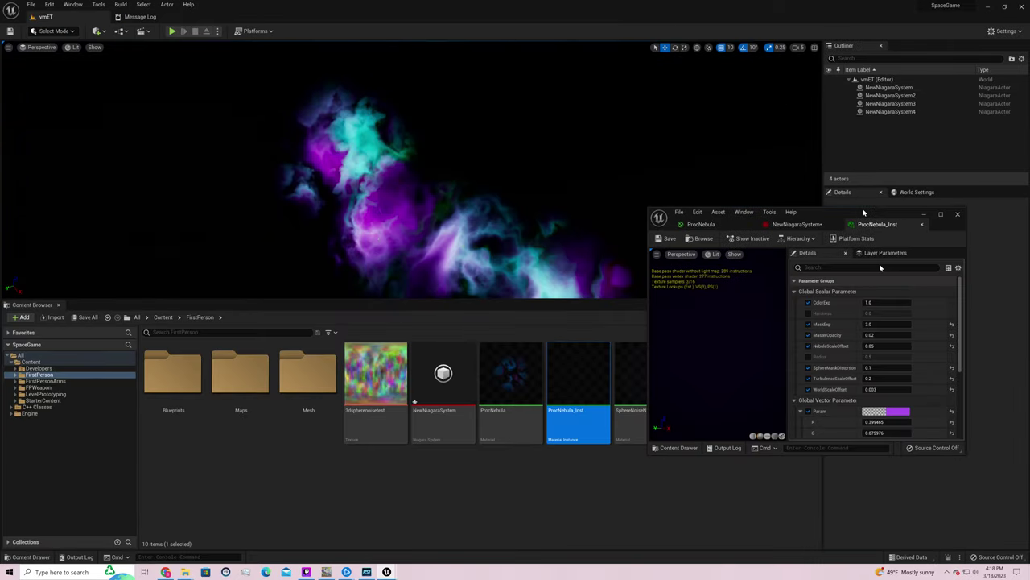
Set MaskExp to 2 and MasterOpacity to 0.01
{"action": "left_click", "coordinate": [885, 323]}
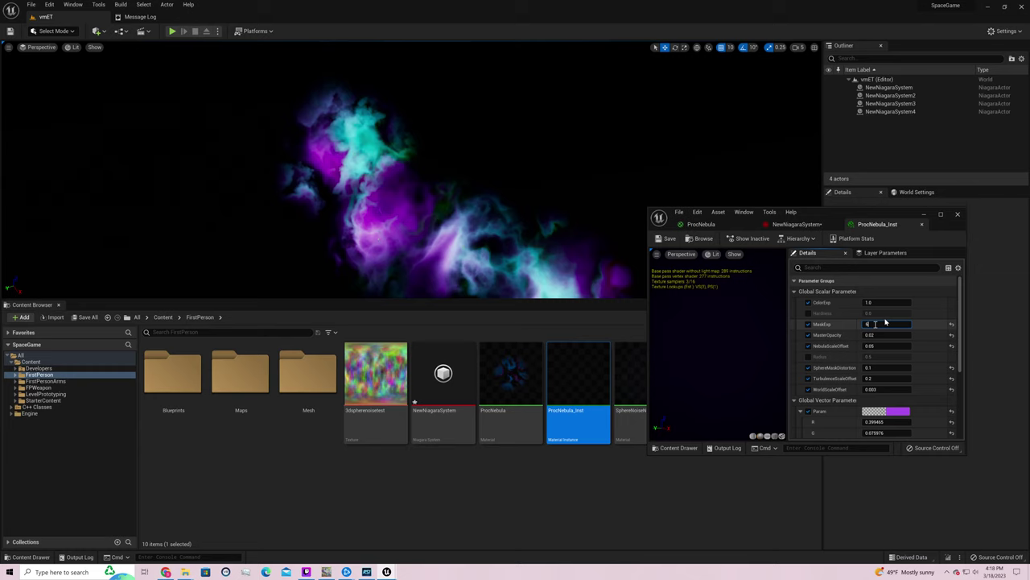
{"action": "key", "text": "Return"}
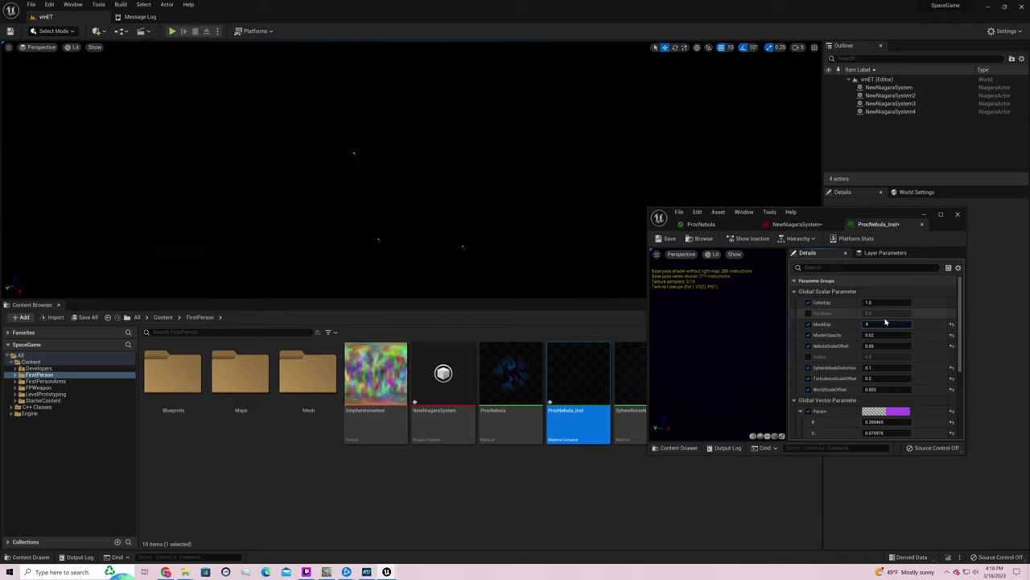
{"action": "type", "text": "2"}
{"action": "key", "text": "Return"}
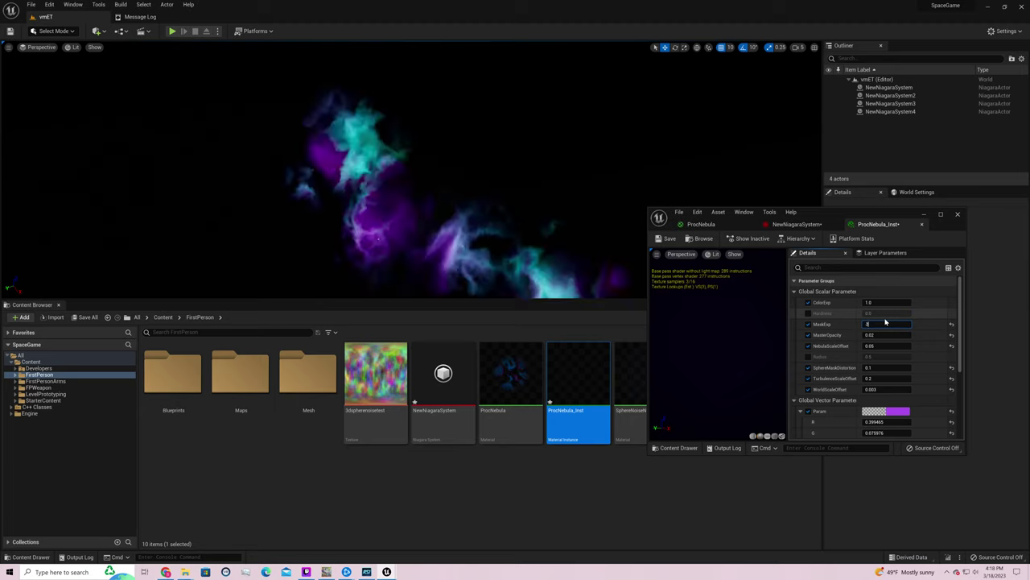
{"action": "left_click", "coordinate": [881, 335]}
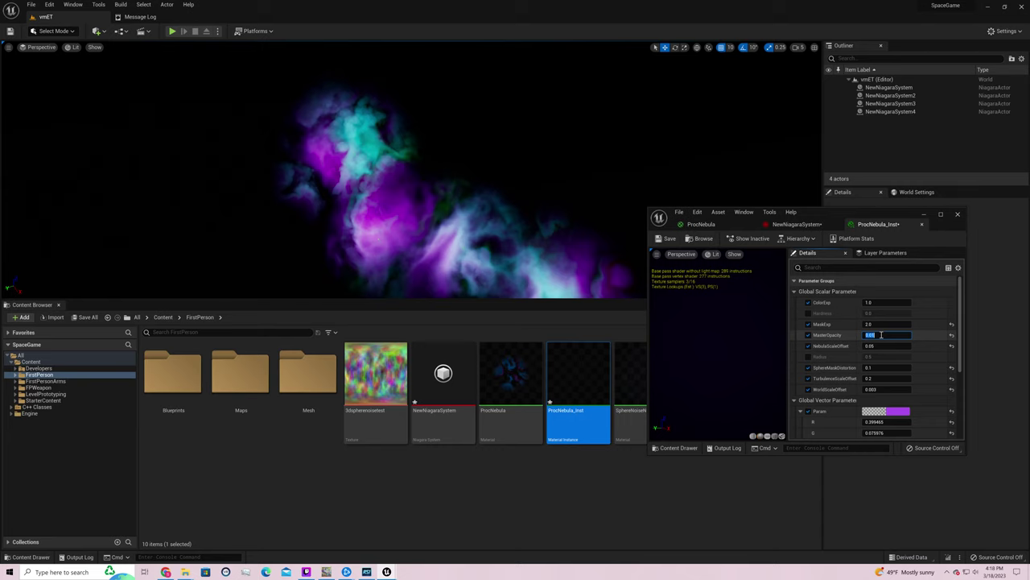
{"action": "type", "text": "0.01"}
{"action": "key", "text": "Tab"}
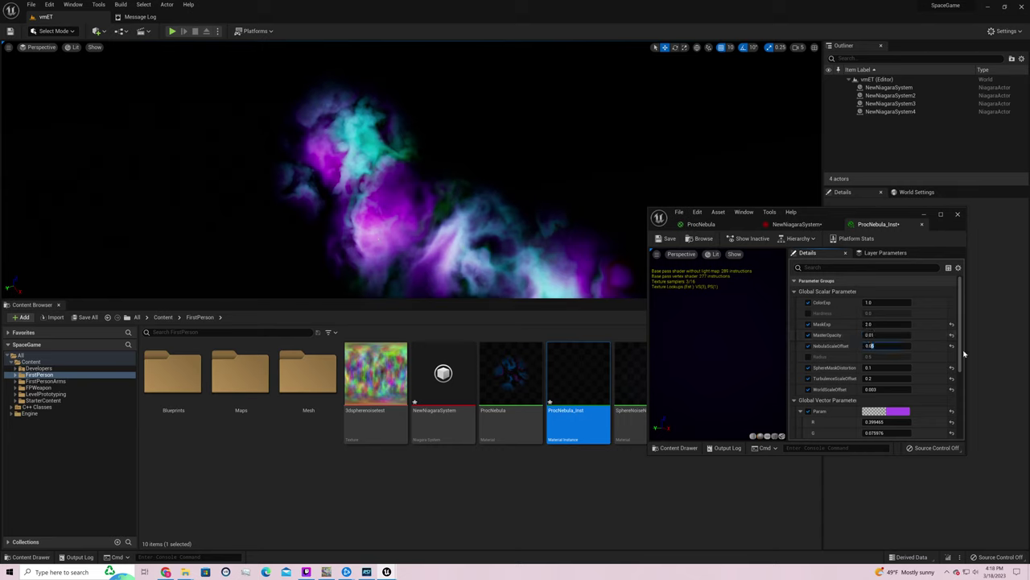
Set NebulaScaleOffset to 0.1 and TurbulenceScaleOffset to 0.4, then maximize the editor
{"action": "type", "text": "0.15"}
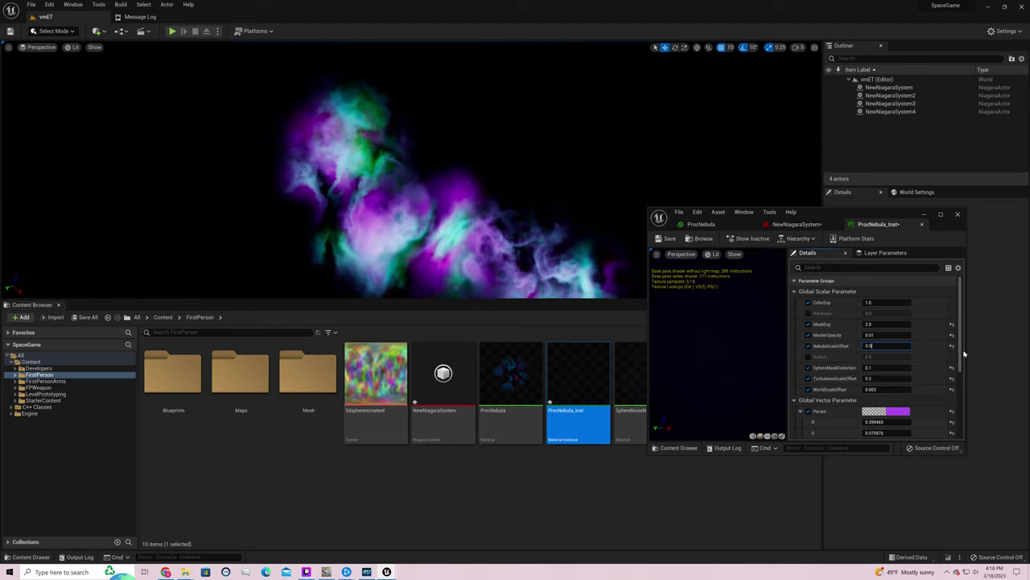
{"action": "key", "text": "Return"}
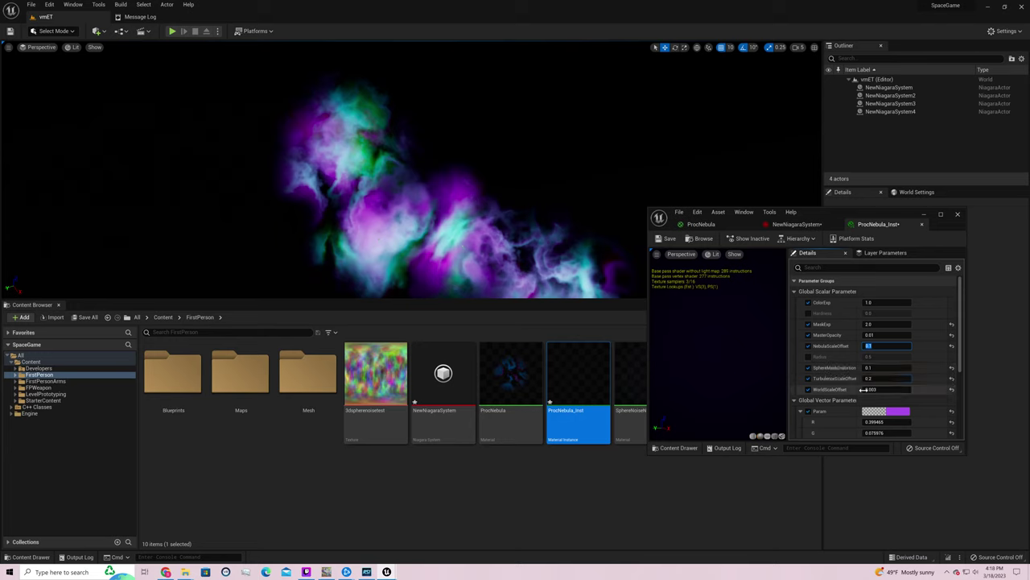
{"action": "left_click", "coordinate": [879, 378]}
{"action": "type", "text": "0.1"}
{"action": "key", "text": "Return"}
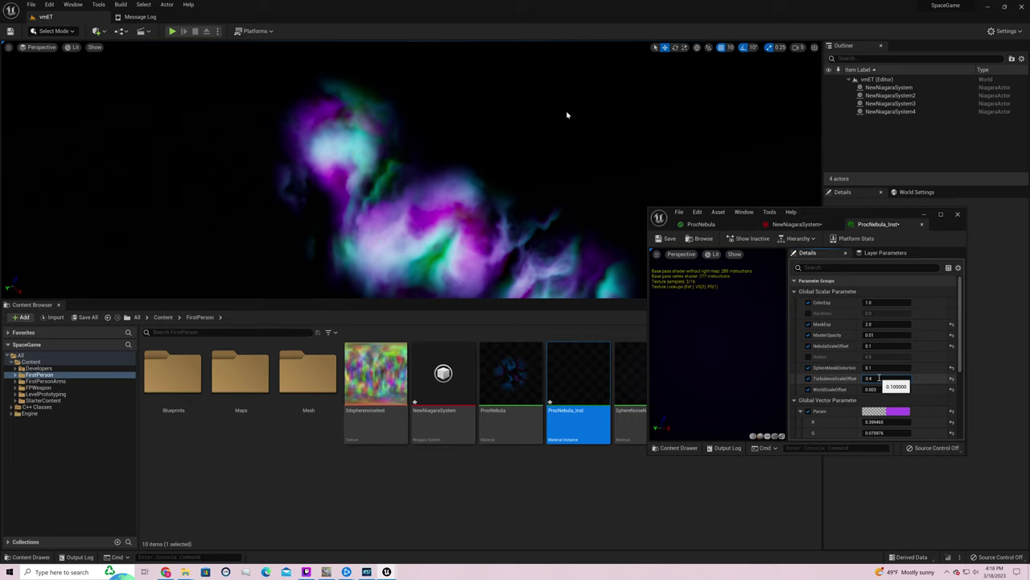
{"action": "key", "text": "Return"}
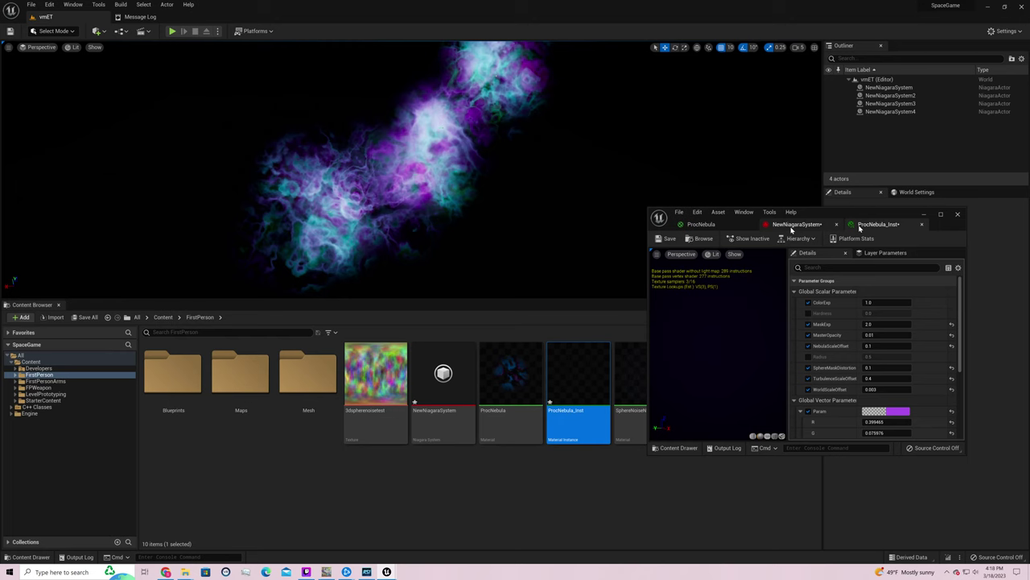
{"action": "left_click_drag", "start_coordinate": [860, 229], "coordinate": [261, 13]}
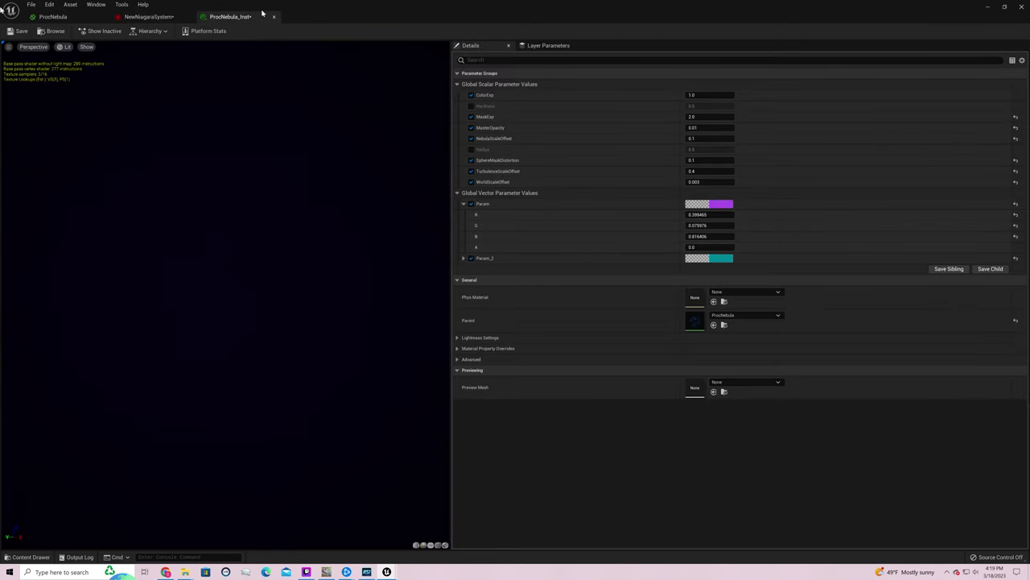
Add a Lerp node to the ProcNebula material graph and arrange the reroute node
{"action": "left_click", "coordinate": [53, 16]}
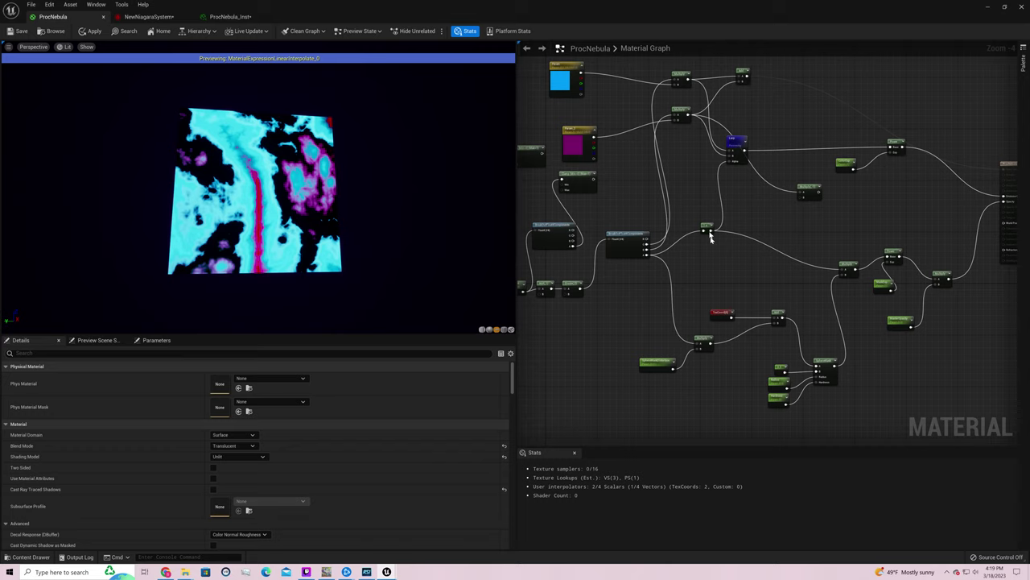
{"action": "left_click_drag", "start_coordinate": [711, 237], "coordinate": [695, 231]}
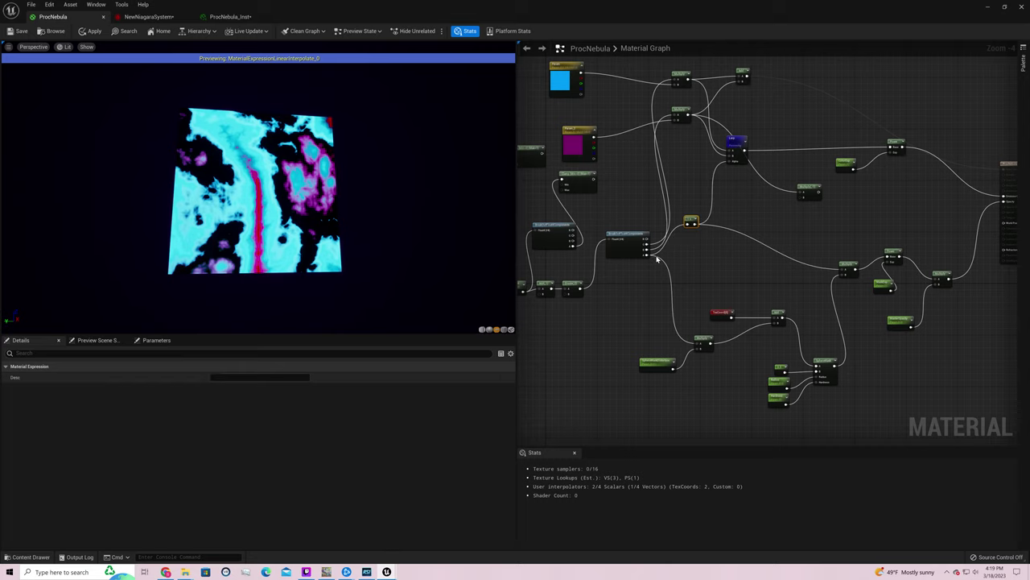
{"action": "left_click", "coordinate": [719, 223]}
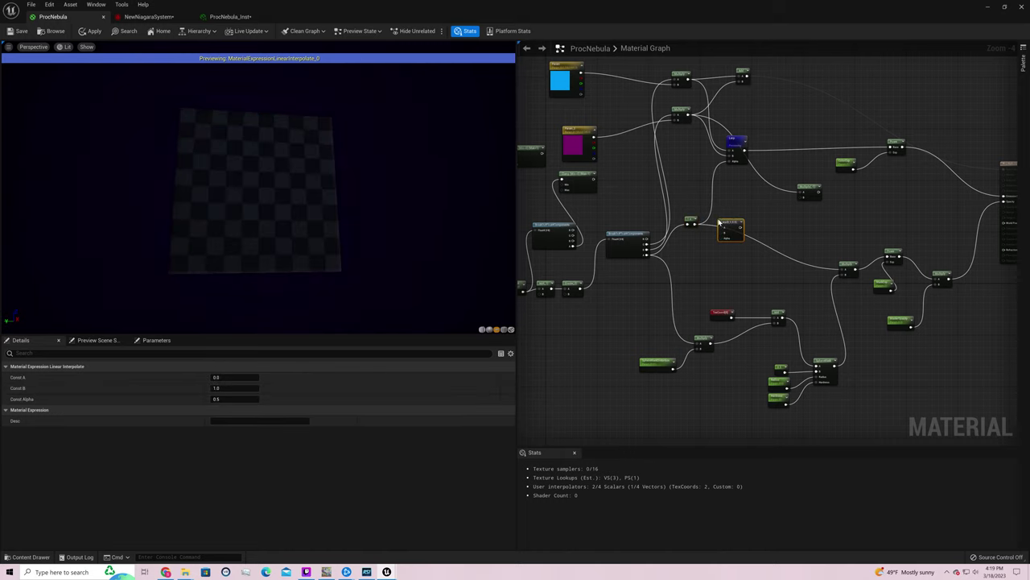
{"action": "left_click_drag", "start_coordinate": [719, 222], "coordinate": [722, 247]}
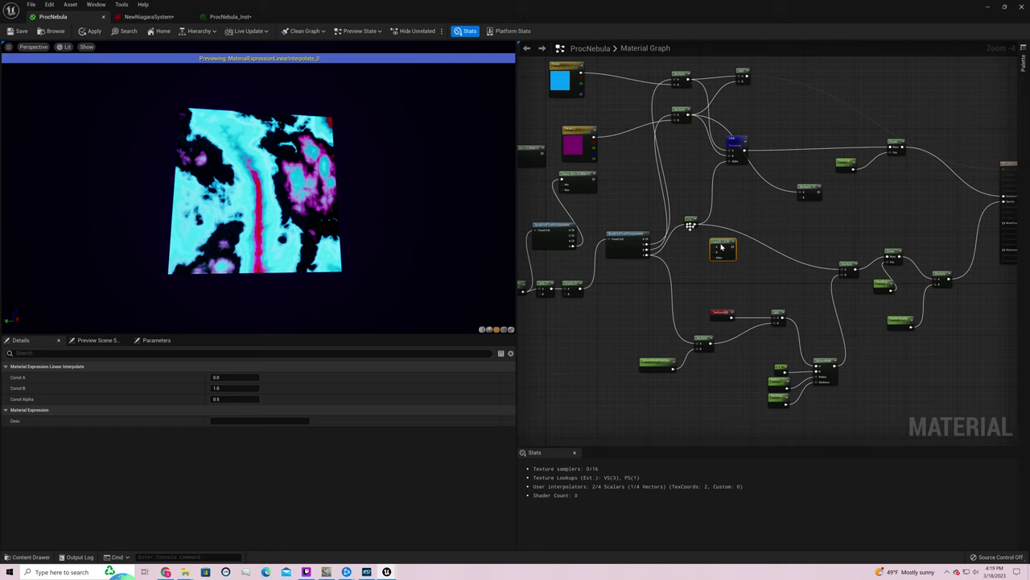
{"action": "left_click_drag", "start_coordinate": [690, 222], "coordinate": [656, 305]}
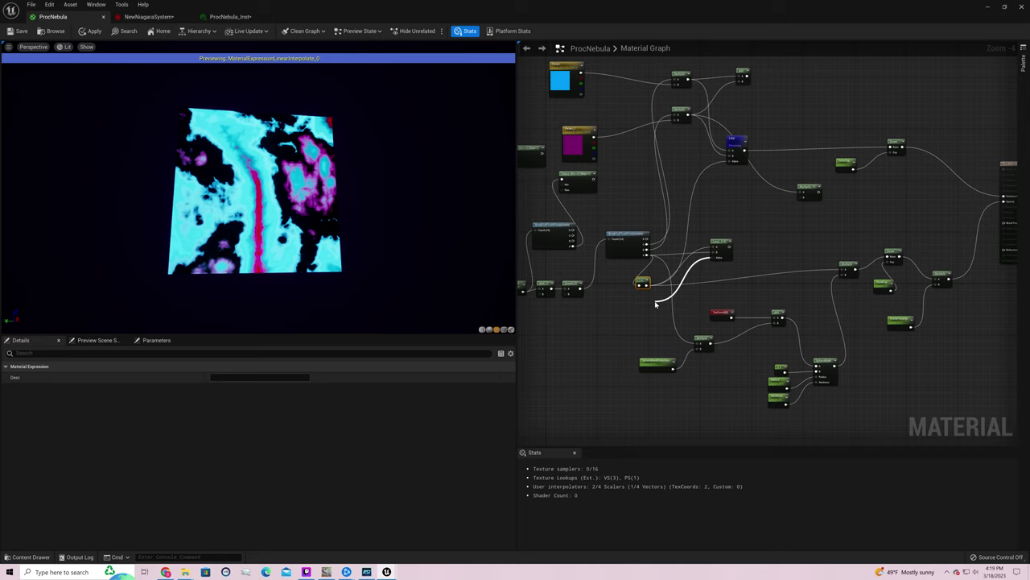
Create a scalar parameter named LerpOneMinusAlpha from the wire
{"action": "left_click_drag", "start_coordinate": [657, 304], "coordinate": [654, 302]}
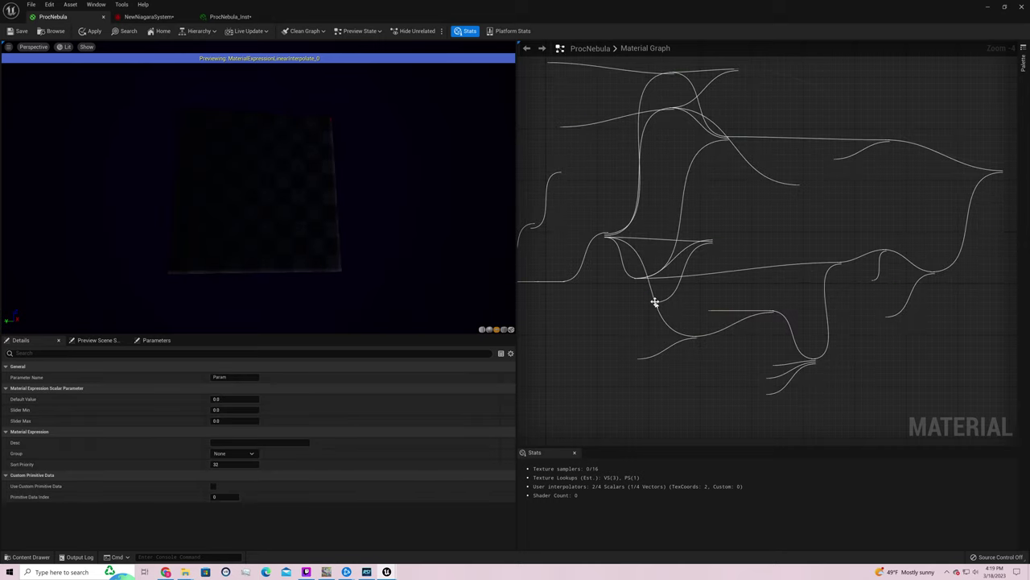
{"action": "key", "text": "Return"}
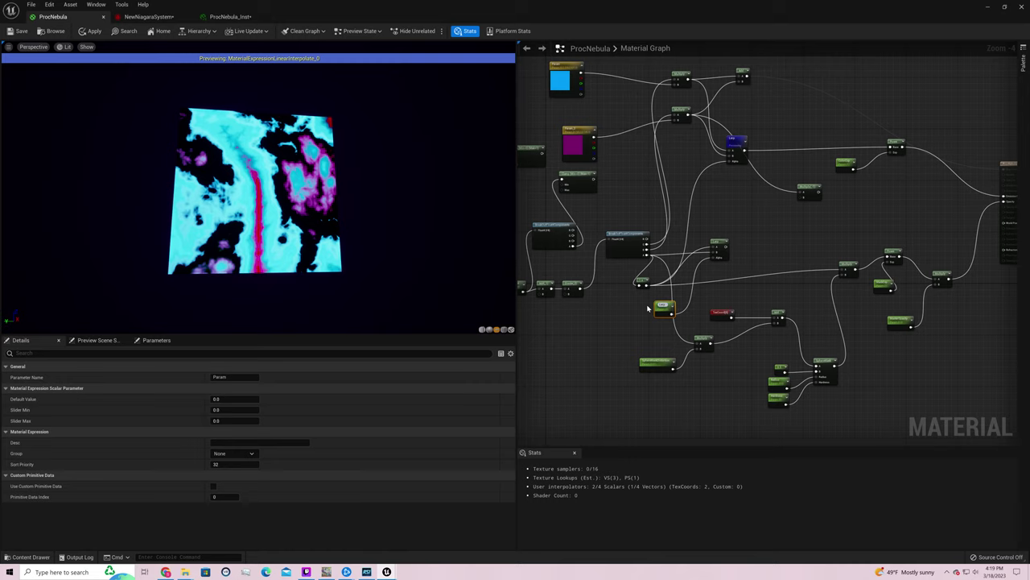
{"action": "type", "text": "LerpOneMinusAlpha"}
{"action": "key", "text": "Return"}
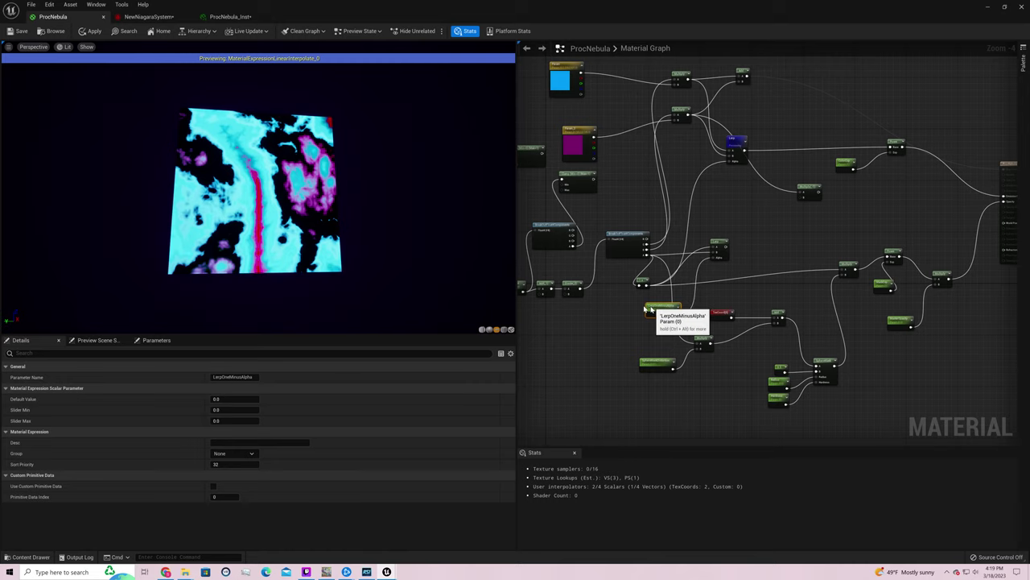
{"action": "left_click_drag", "start_coordinate": [645, 308], "coordinate": [562, 294]}
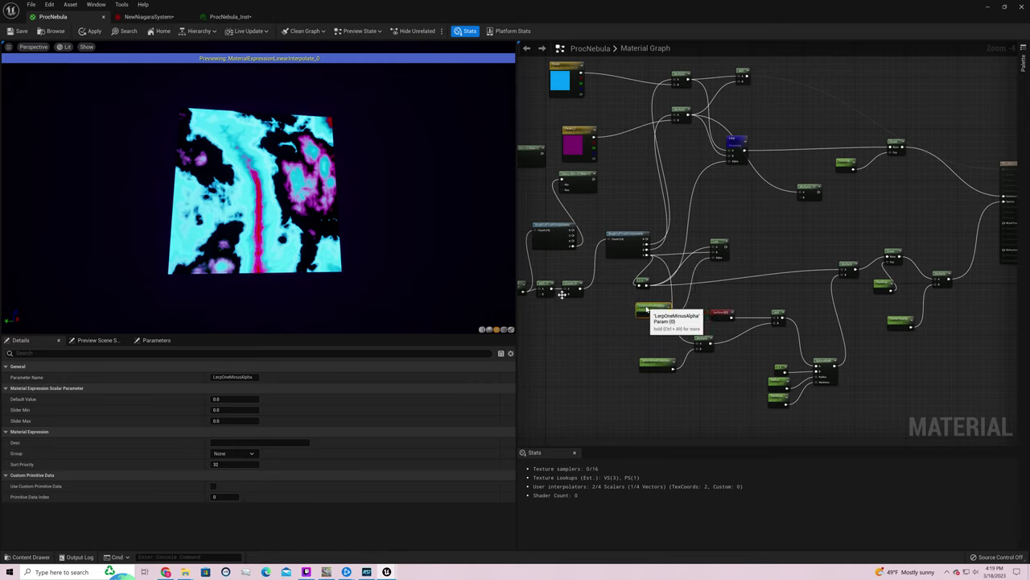
{"action": "left_click_drag", "start_coordinate": [562, 294], "coordinate": [673, 193]}
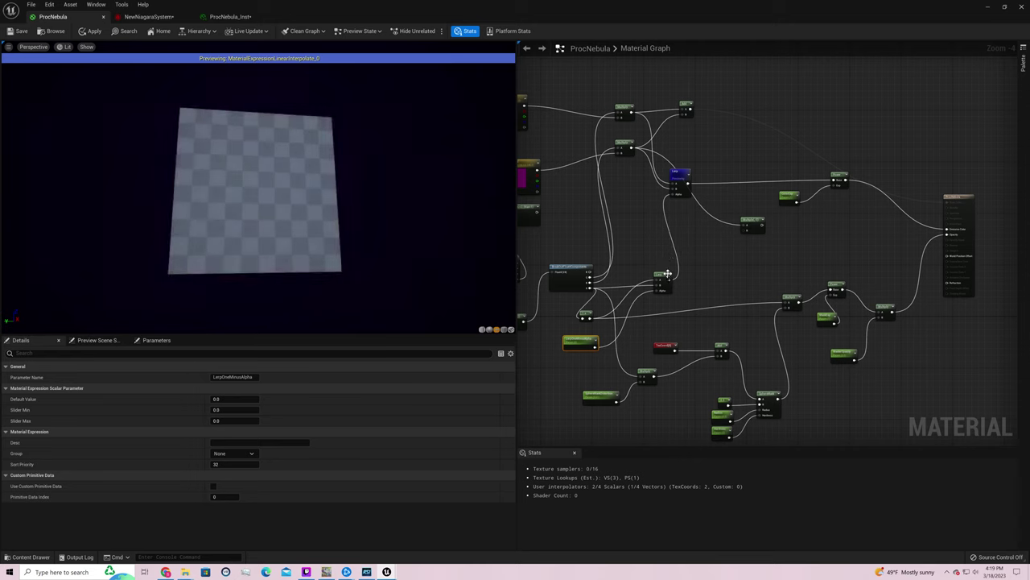
Connect the new node into the material network and apply the changes
{"action": "left_click_drag", "start_coordinate": [671, 279], "coordinate": [779, 308]}
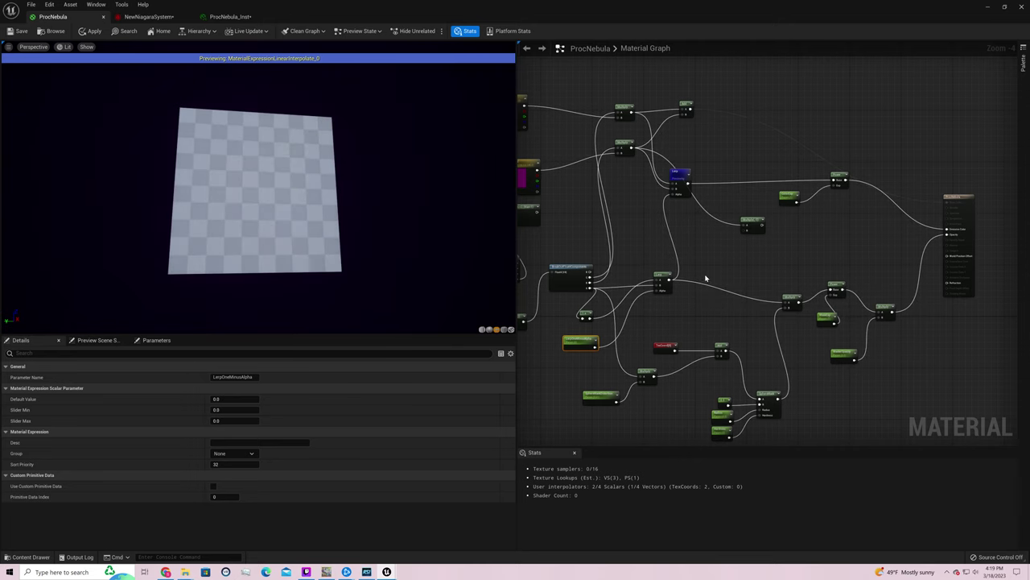
{"action": "left_click", "coordinate": [630, 332]}
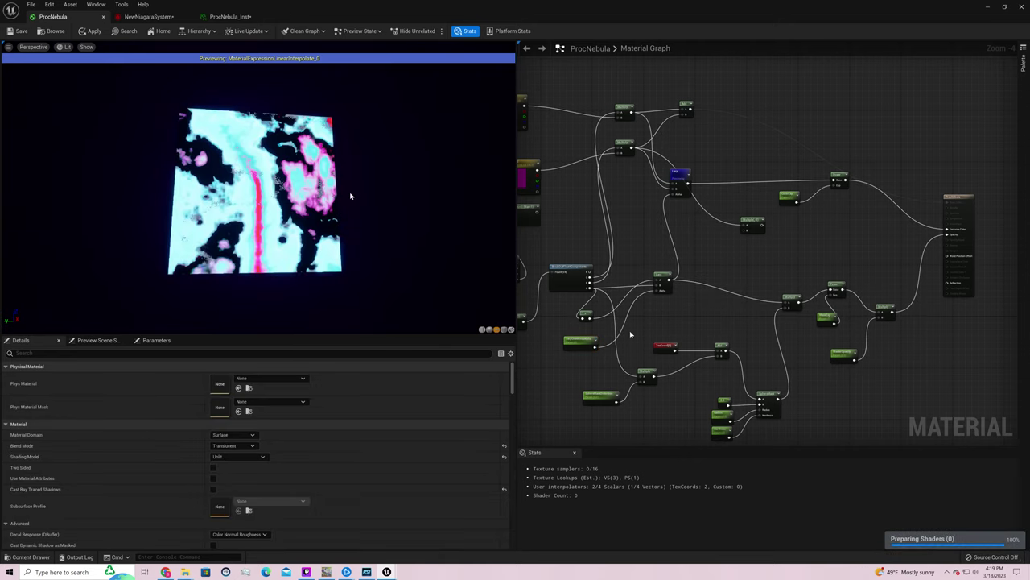
{"action": "left_click", "coordinate": [17, 31]}
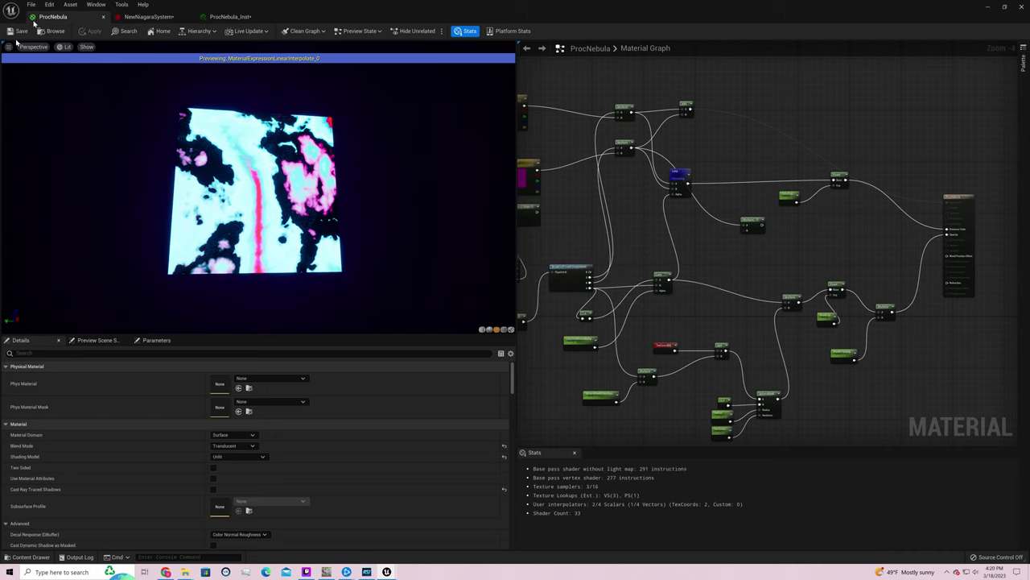
{"action": "left_click", "coordinate": [228, 17]}
Enable the LerpOneMinusAlpha override in ProcNebula_Inst and try values 1 and 0
{"action": "left_click_drag", "start_coordinate": [507, 9], "coordinate": [716, 156]}
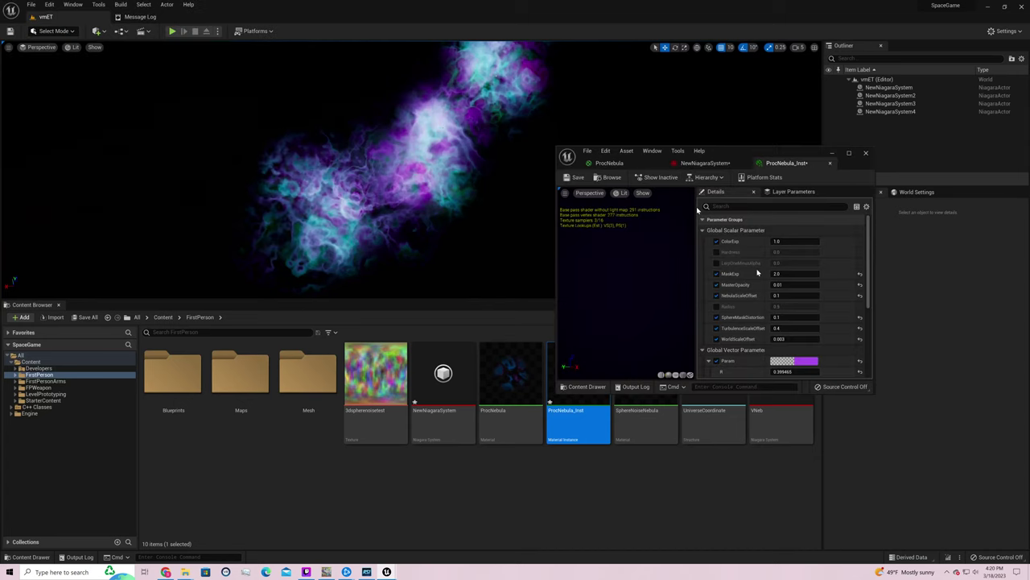
{"action": "left_click", "coordinate": [716, 263]}
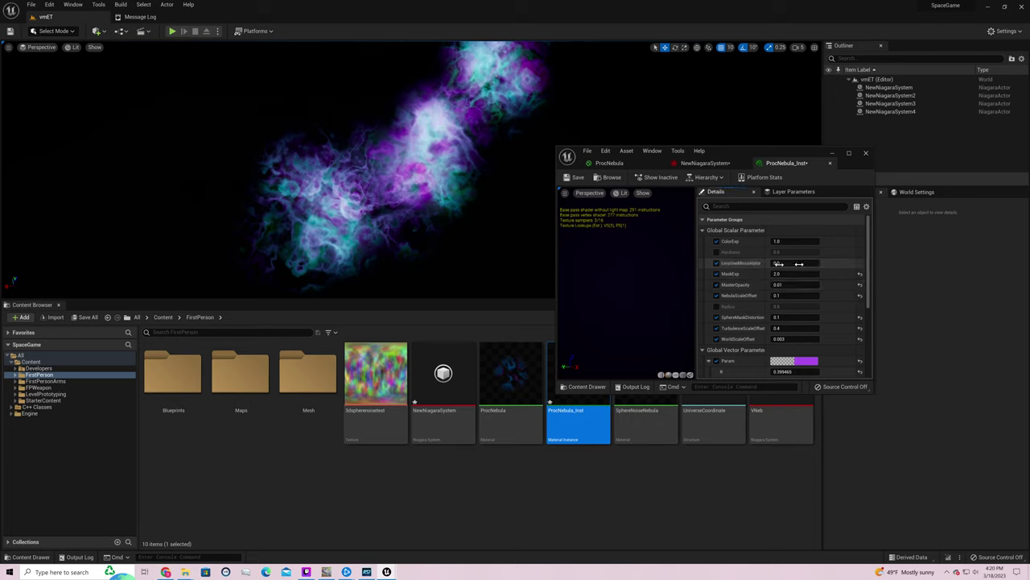
{"action": "left_click", "coordinate": [799, 264]}
{"action": "type", "text": "1"}
{"action": "key", "text": "Return"}
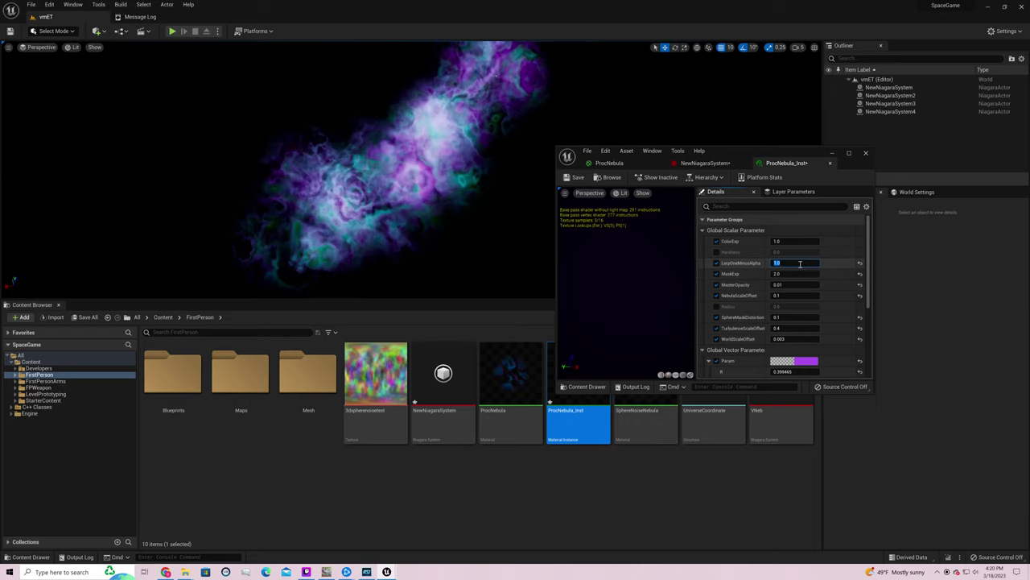
{"action": "key", "text": "BackSpace"}
{"action": "type", "text": "0"}
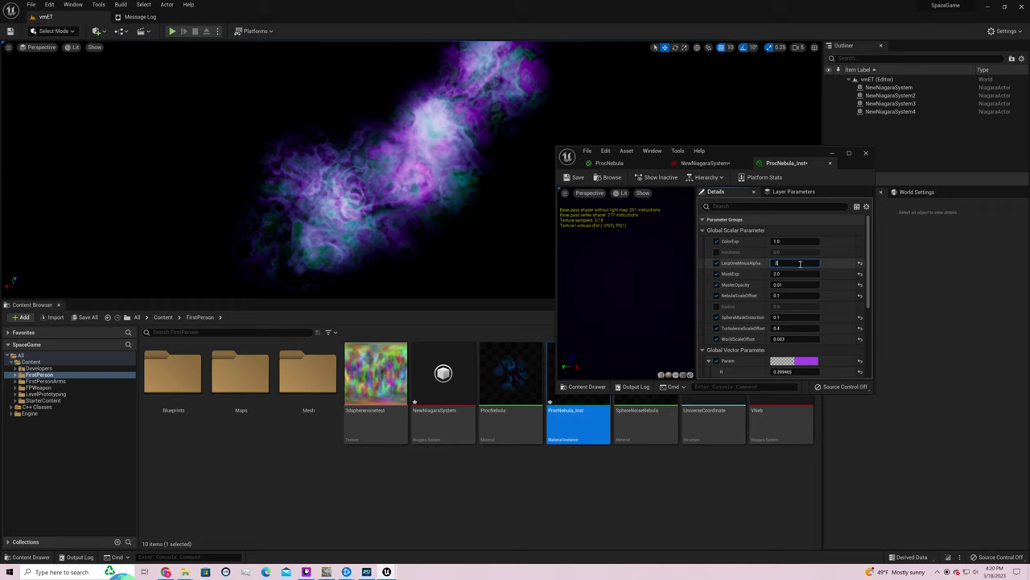
{"action": "key", "text": "Return"}
Try LerpOneMinusAlpha values 5, 2 and 1.5
{"action": "type", "text": "1"}
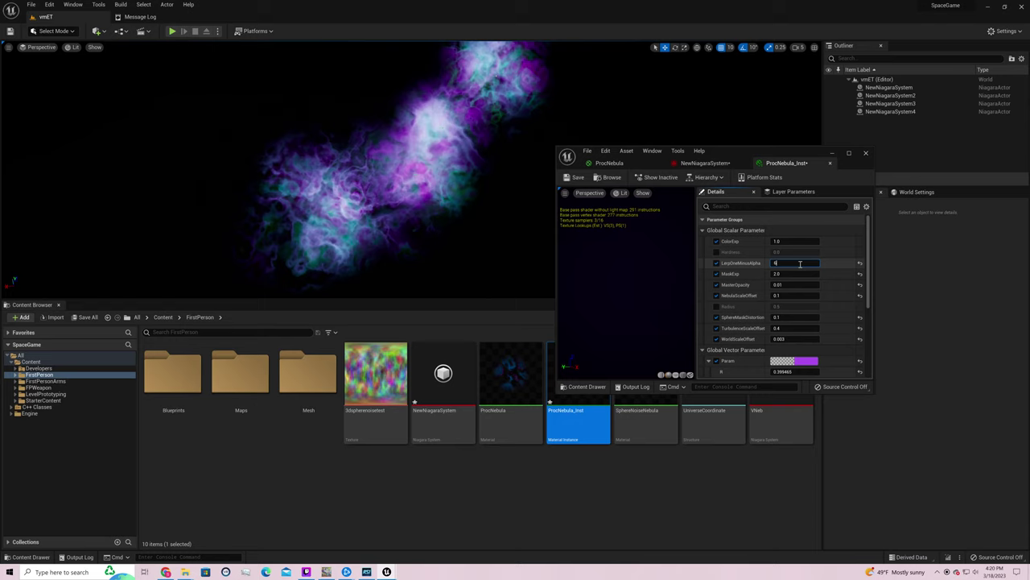
{"action": "key", "text": "BackSpace"}
{"action": "type", "text": "5"}
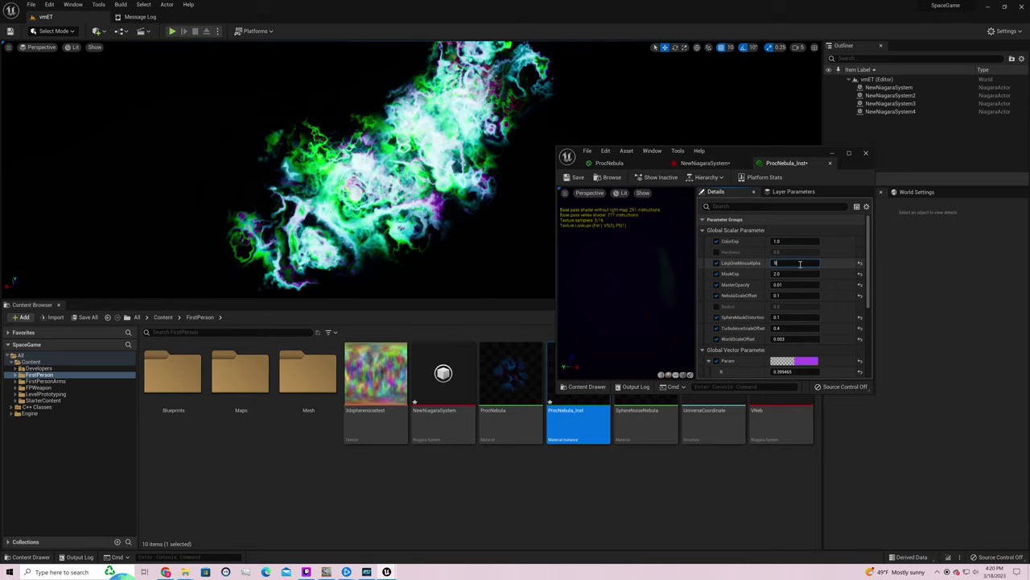
{"action": "key", "text": "Return"}
{"action": "type", "text": "3"}
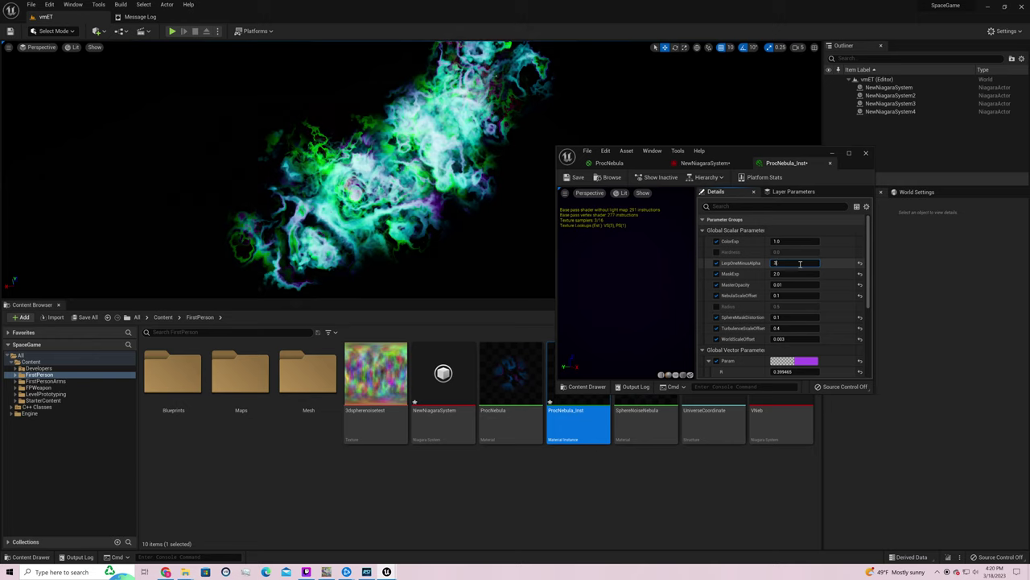
{"action": "key", "text": "BackSpace"}
{"action": "type", "text": "2"}
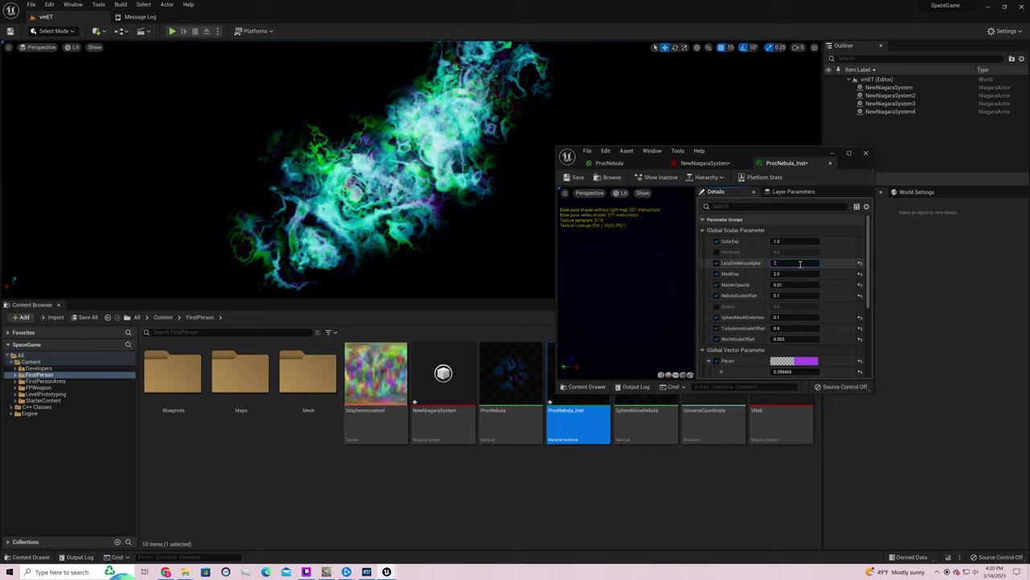
{"action": "key", "text": "Return"}
{"action": "type", "text": "1.5"}
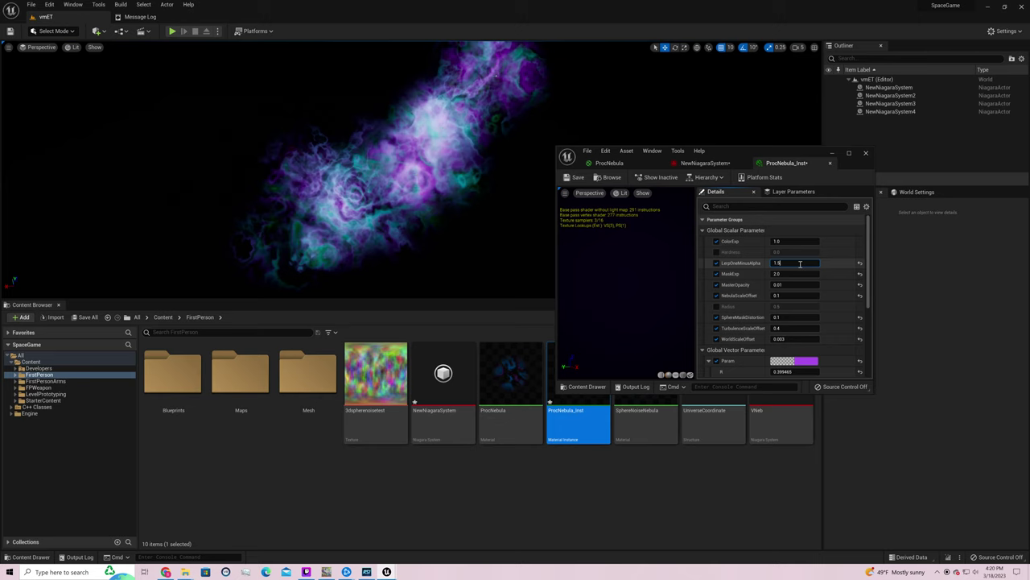
{"action": "key", "text": "Return"}
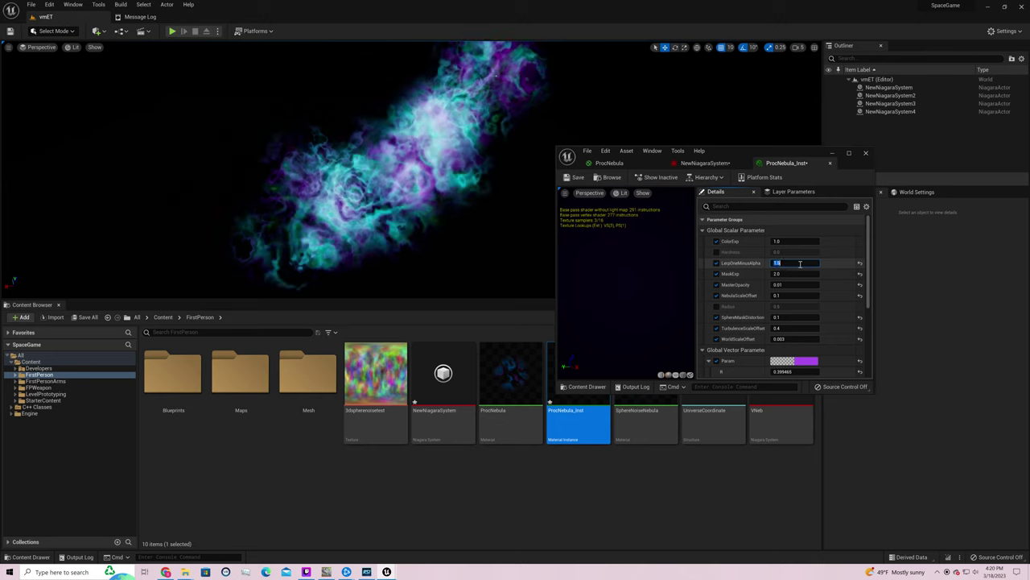
Try LerpOneMinusAlpha values 0.8, 0 and -1, ending back at 1.0
{"action": "type", "text": ".8"}
{"action": "key", "text": "Return"}
{"action": "type", "text": "0"}
{"action": "key", "text": "Return"}
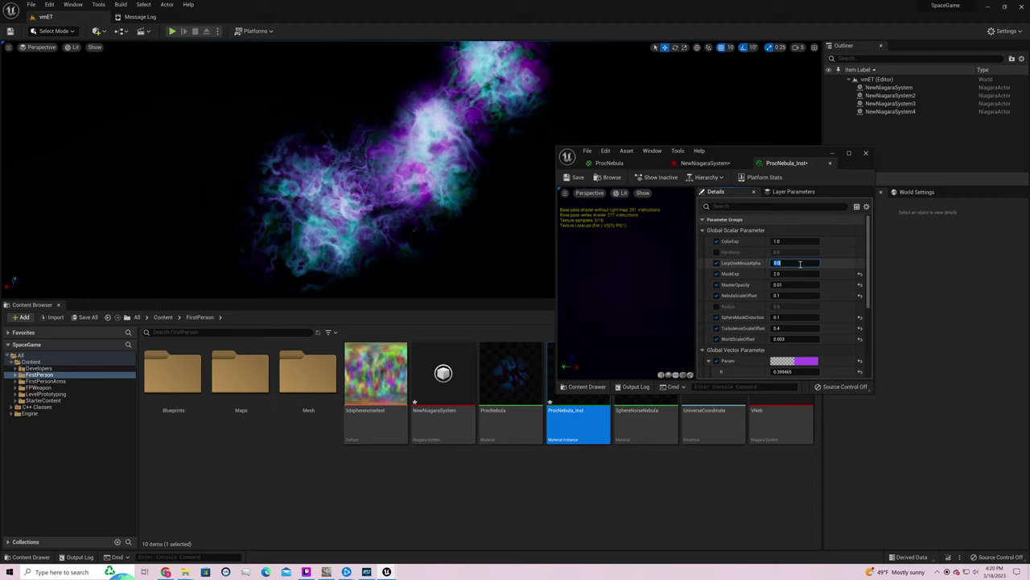
{"action": "type", "text": "-1"}
{"action": "key", "text": "Return"}
{"action": "key", "text": "Return"}
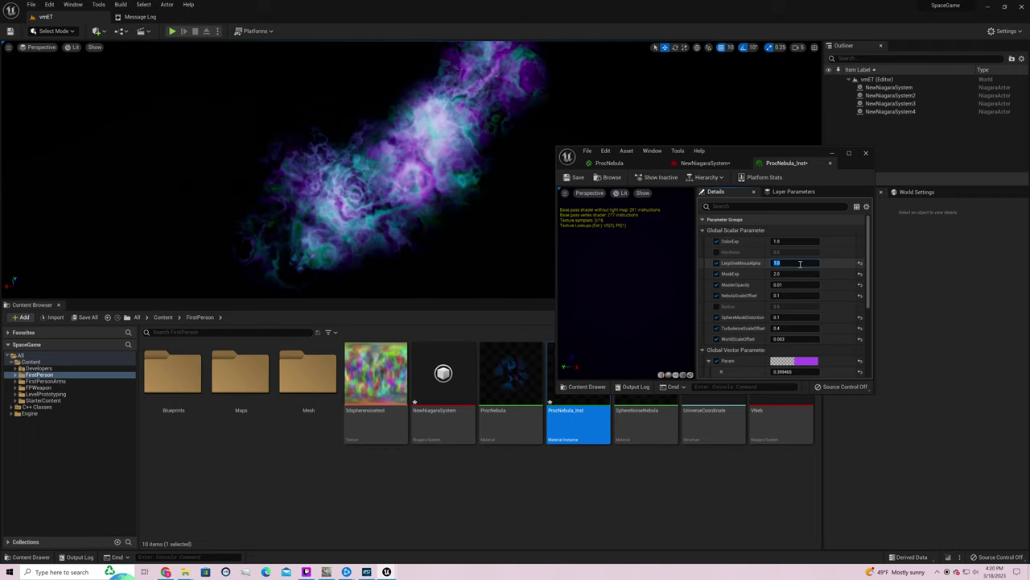
{"action": "type", "text": ".7"}
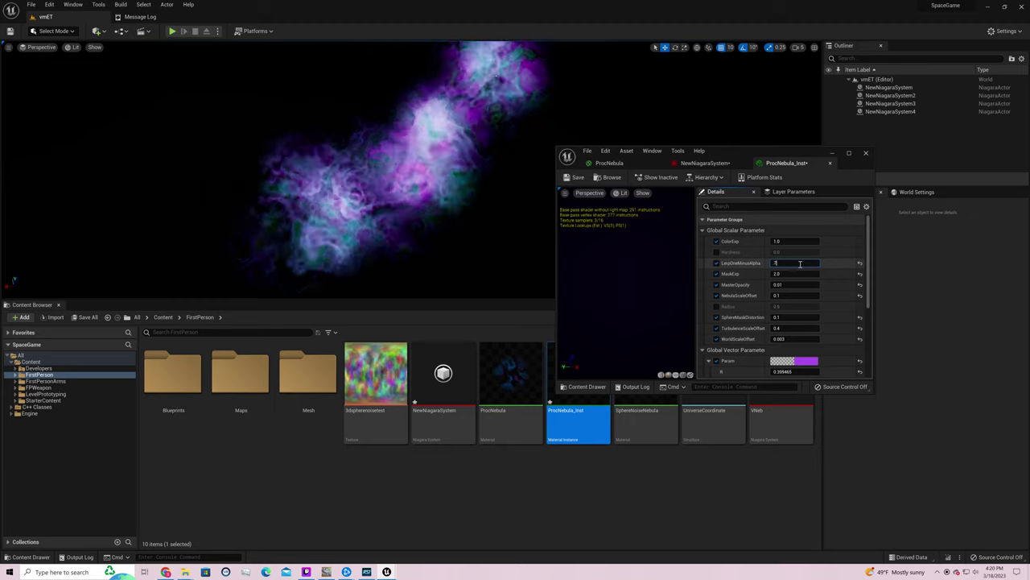
{"action": "key", "text": "Return"}
Open the ProcNebula material full screen and inspect the ColorExp parameter node
{"action": "left_click", "coordinate": [636, 164]}
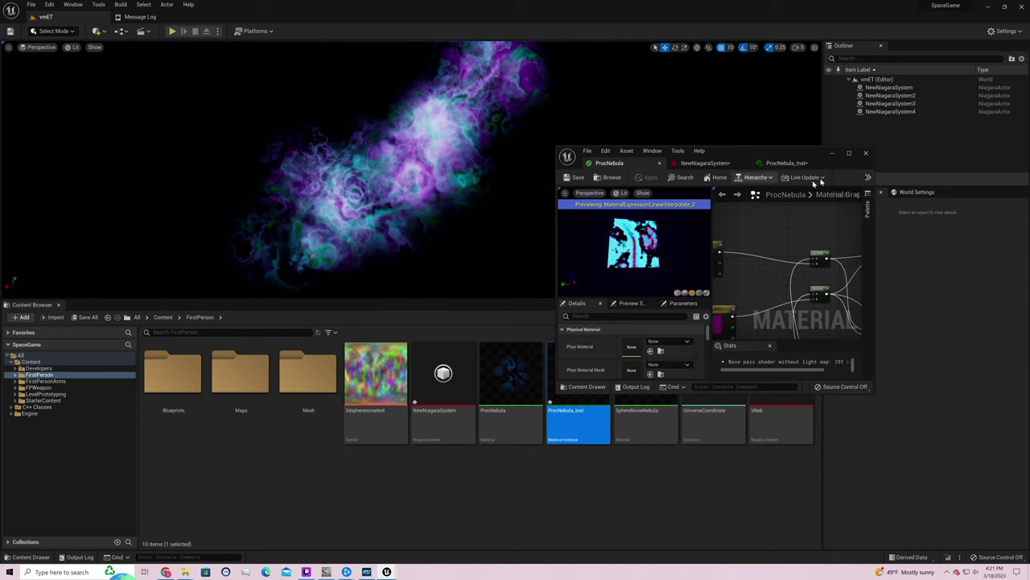
{"action": "left_click", "coordinate": [848, 153]}
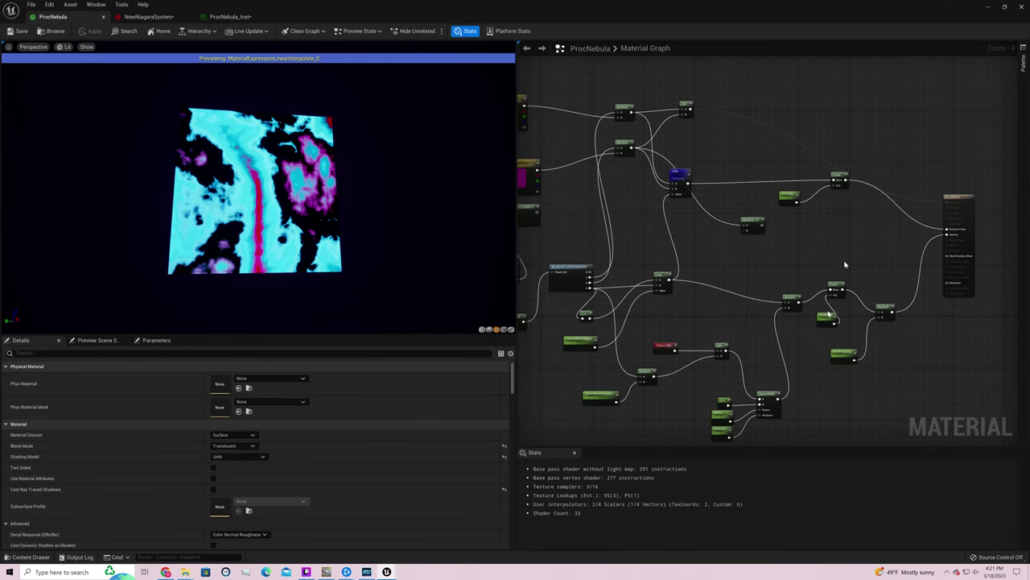
{"action": "right_click_drag", "start_coordinate": [845, 264], "coordinate": [974, 348]}
{"action": "left_click", "coordinate": [913, 293]}
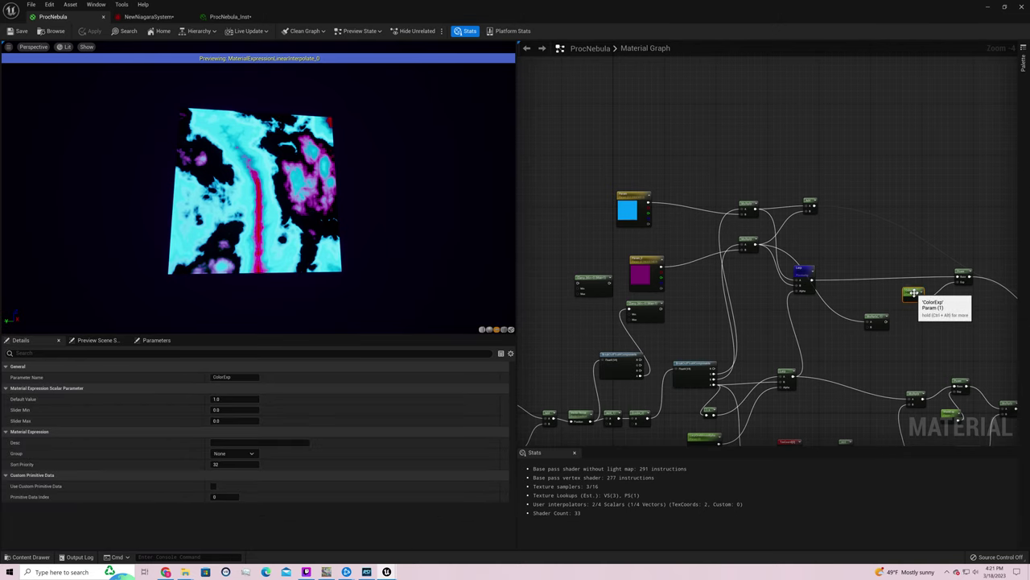
{"action": "right_click_drag", "start_coordinate": [914, 294], "coordinate": [859, 247]}
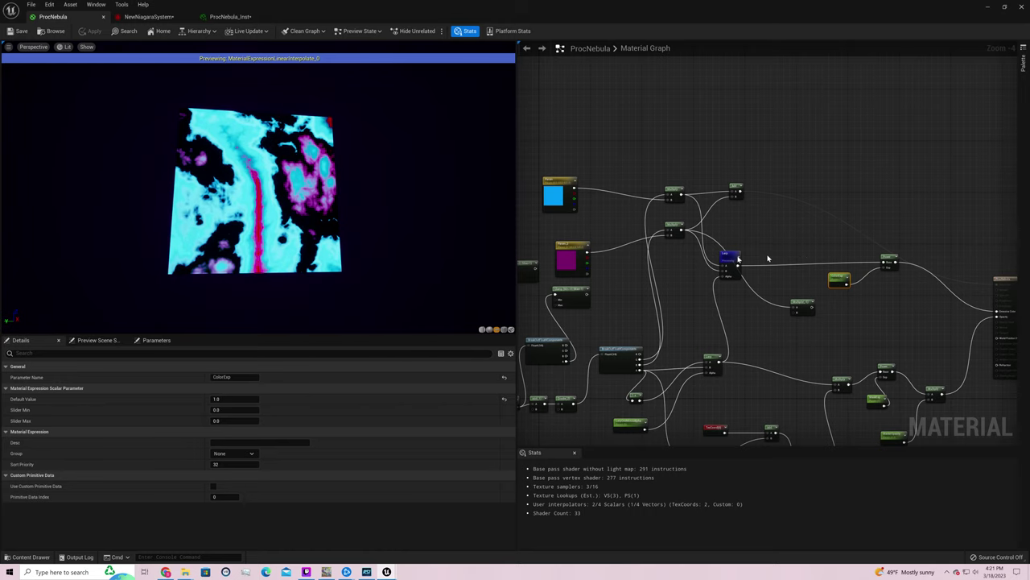
Reposition the two Lerp nodes, fit the graph in view, and save ProcNebula
{"action": "left_click_drag", "start_coordinate": [734, 256], "coordinate": [803, 233]}
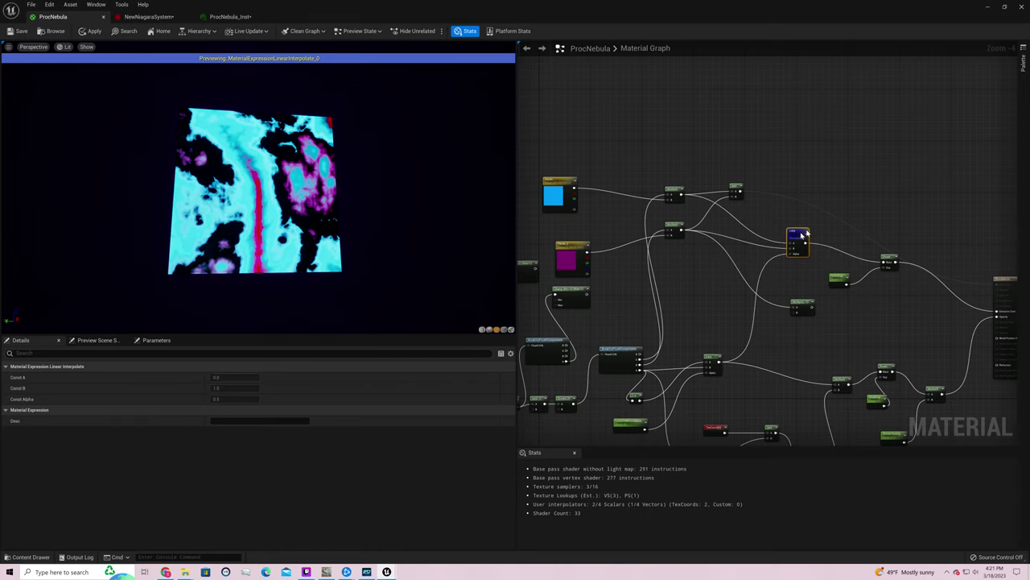
{"action": "right_click_drag", "start_coordinate": [804, 233], "coordinate": [771, 179]}
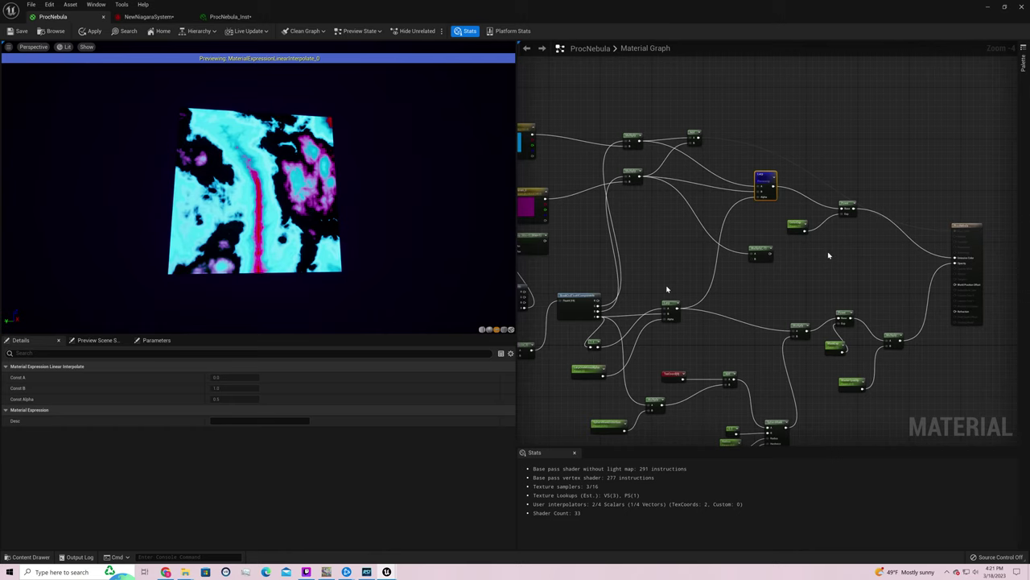
{"action": "left_click_drag", "start_coordinate": [671, 306], "coordinate": [667, 292]}
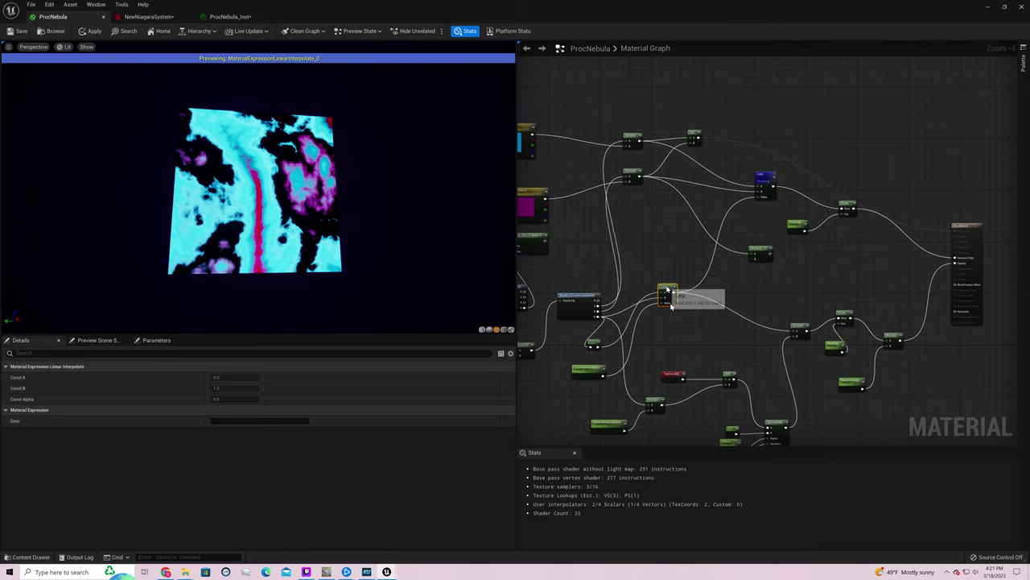
{"action": "right_click_drag", "start_coordinate": [671, 304], "coordinate": [783, 262]}
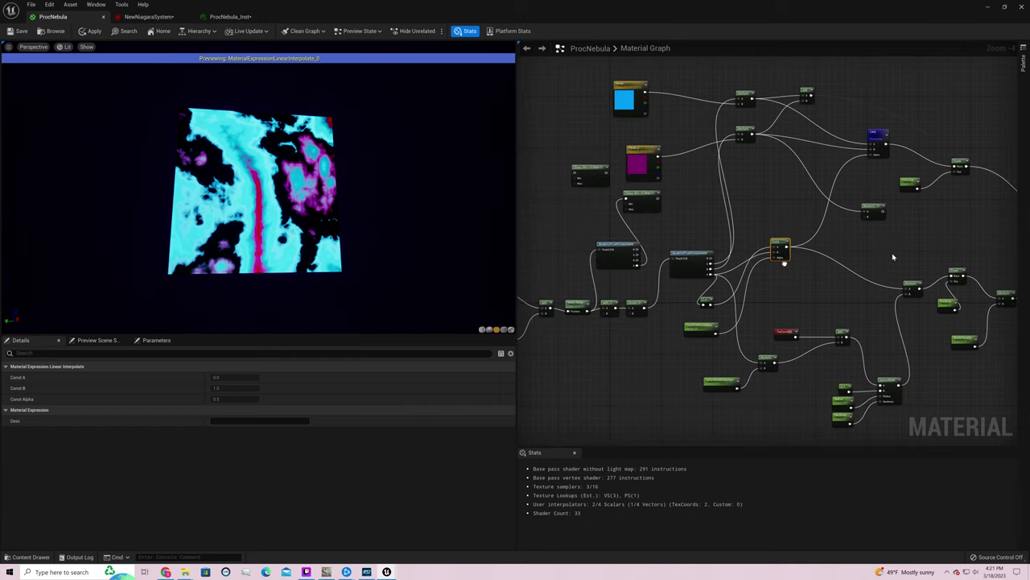
{"action": "scroll", "coordinate": [893, 257], "scroll_direction": "down", "scroll_amount": 4}
{"action": "key", "text": "Home"}
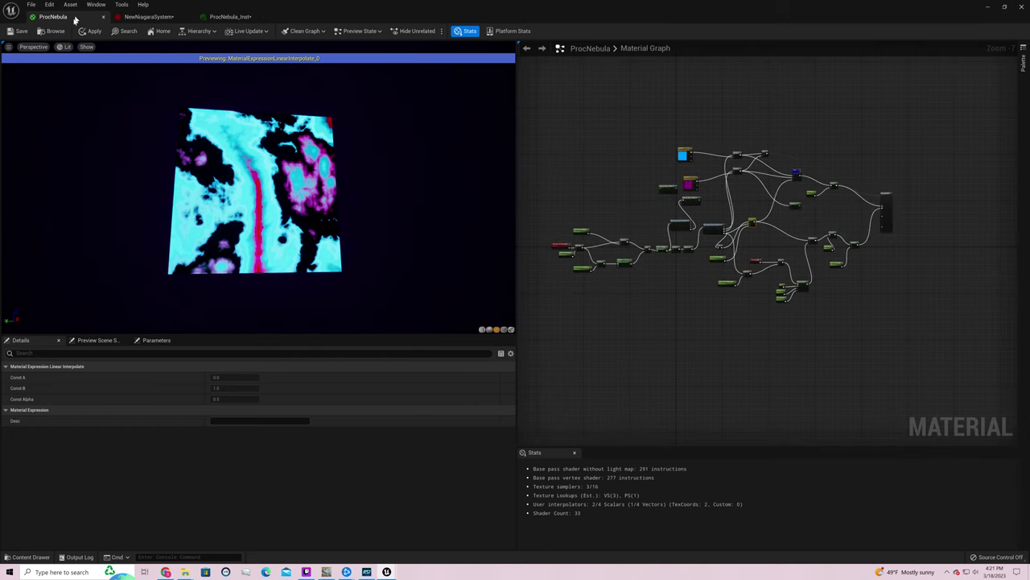
{"action": "left_click", "coordinate": [19, 31]}
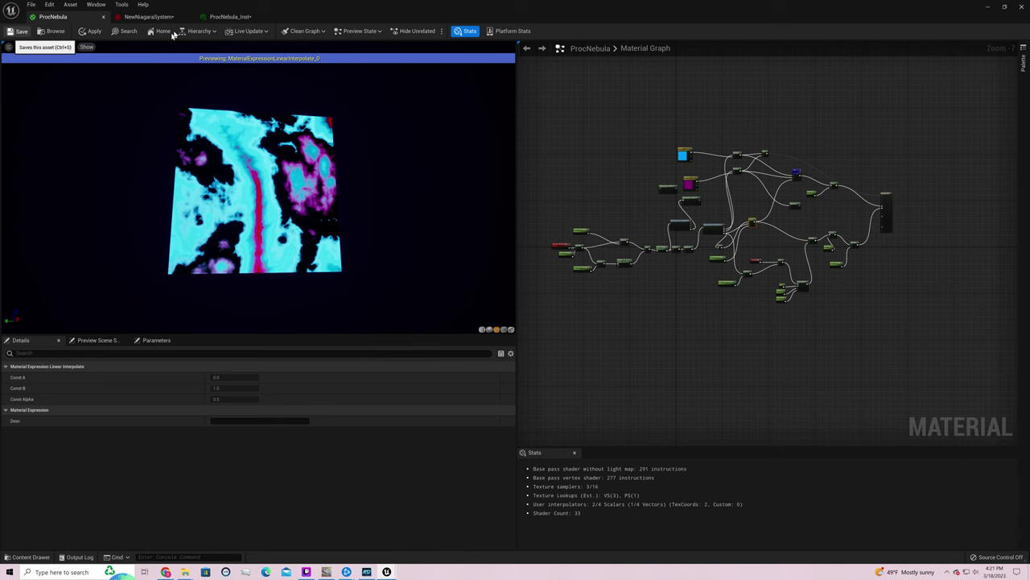
{"action": "left_click", "coordinate": [165, 17]}
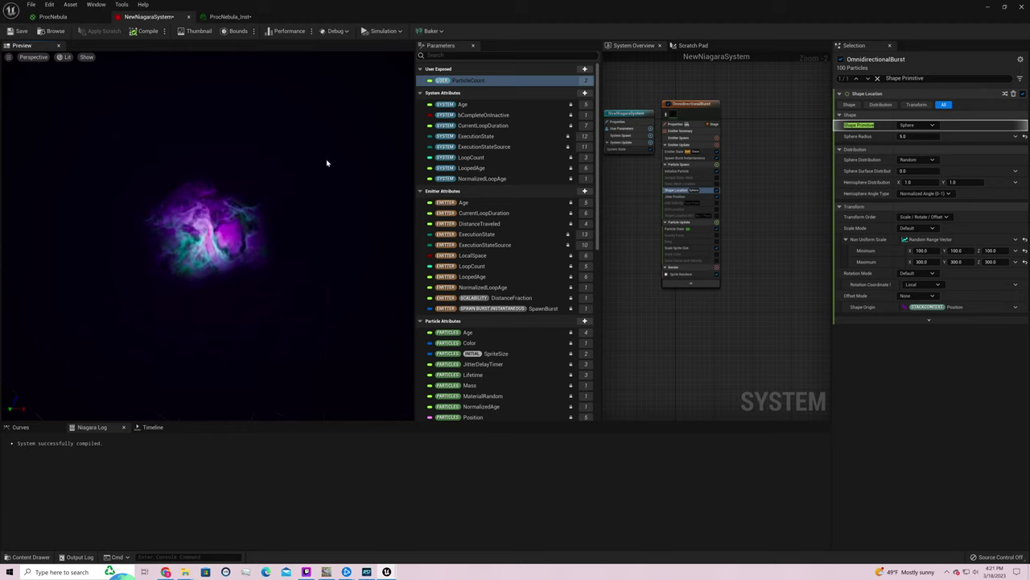
Set the Jitter Position module's Jitter Amount to 1200 in the OmnidirectionalBurst emitter
{"action": "left_click", "coordinate": [706, 198]}
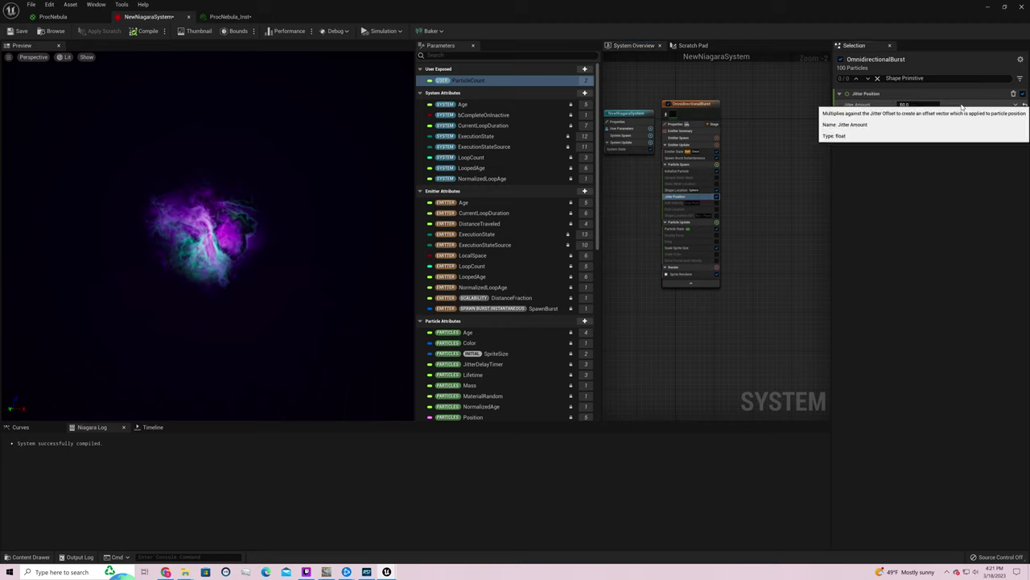
{"action": "type", "text": "1500"}
{"action": "key", "text": "Return"}
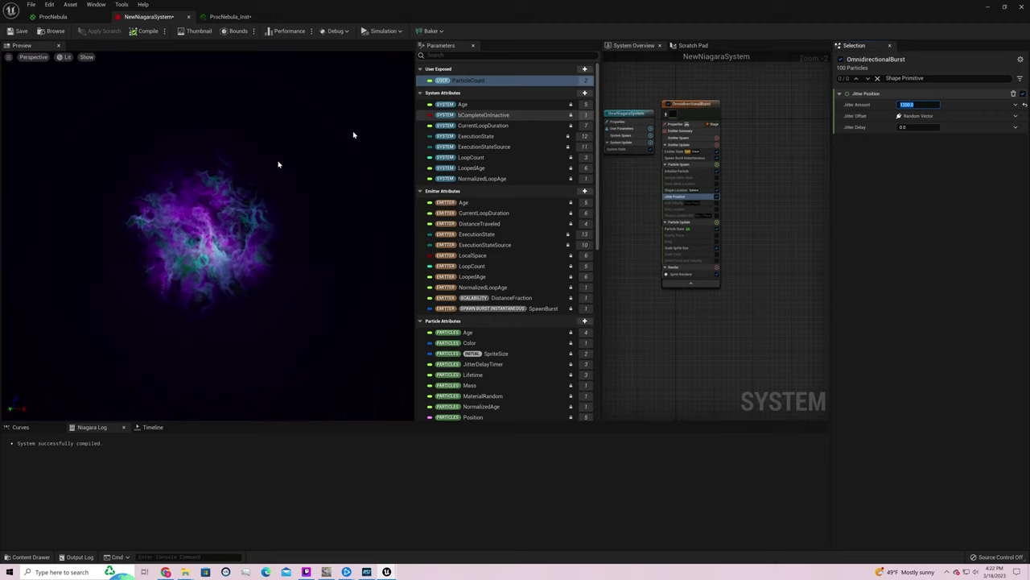
{"action": "left_click", "coordinate": [278, 166]}
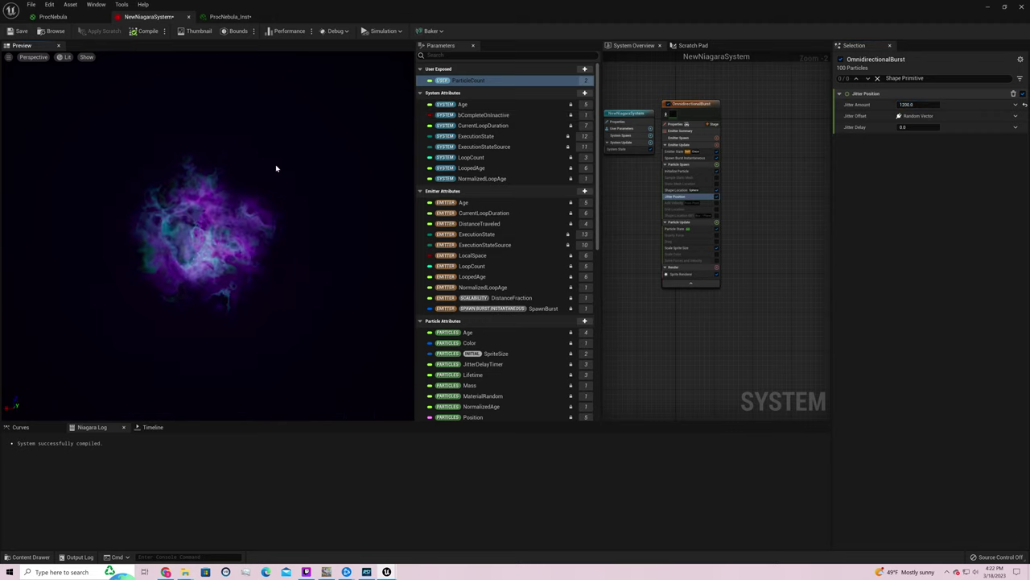
{"action": "left_click", "coordinate": [685, 158]}
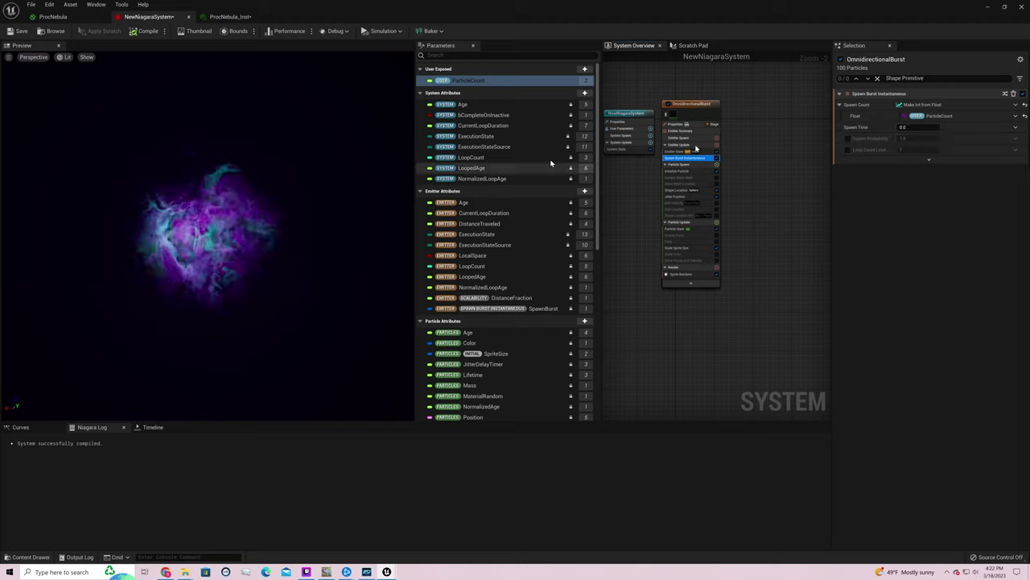
Bind Spawn Burst Instantaneous Spawn Count to a user parameter renamed ParticleCount via Make Int from Float
{"action": "left_click", "coordinate": [921, 117]}
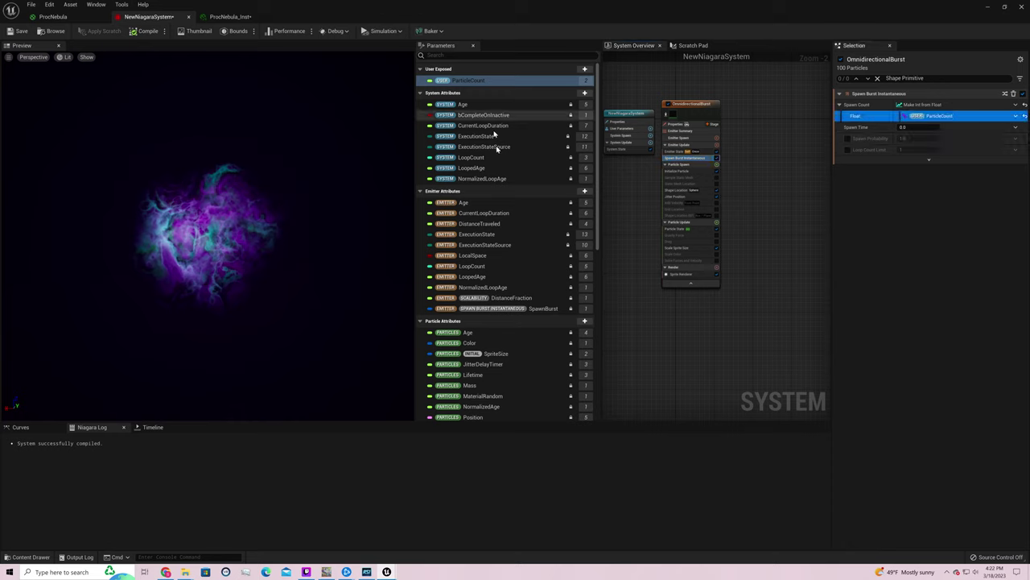
{"action": "double_click", "coordinate": [441, 84]}
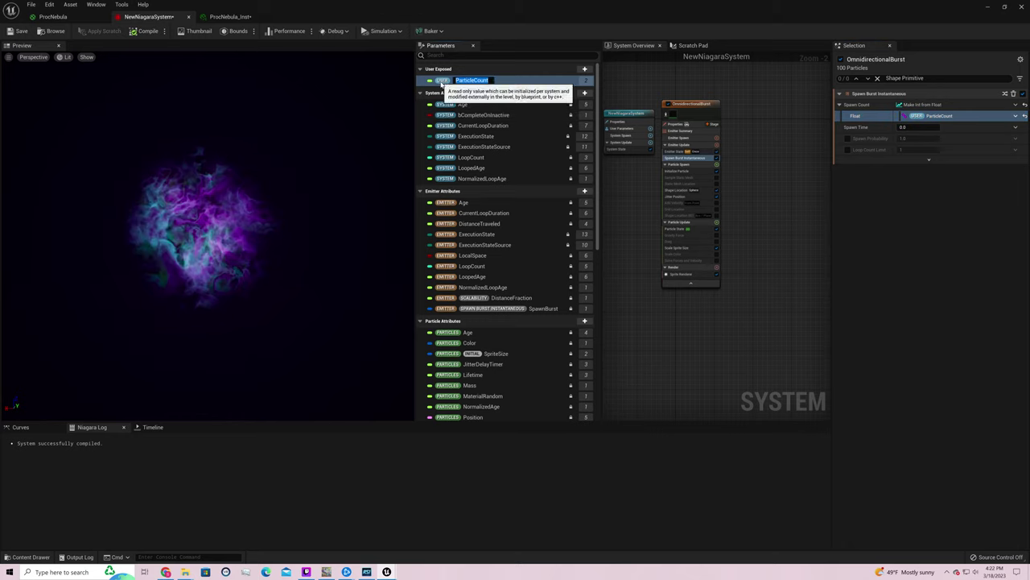
{"action": "right_click", "coordinate": [442, 84]}
{"action": "left_click", "coordinate": [882, 184]}
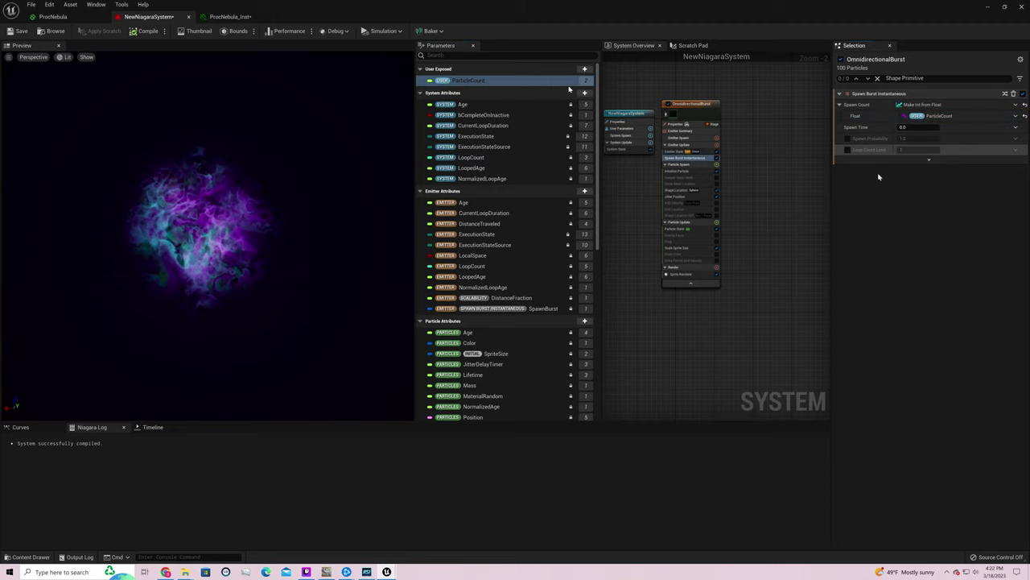
Set the ParticleCount user parameter to 50, then 150, and minimize the Niagara editor
{"action": "left_click", "coordinate": [653, 126]}
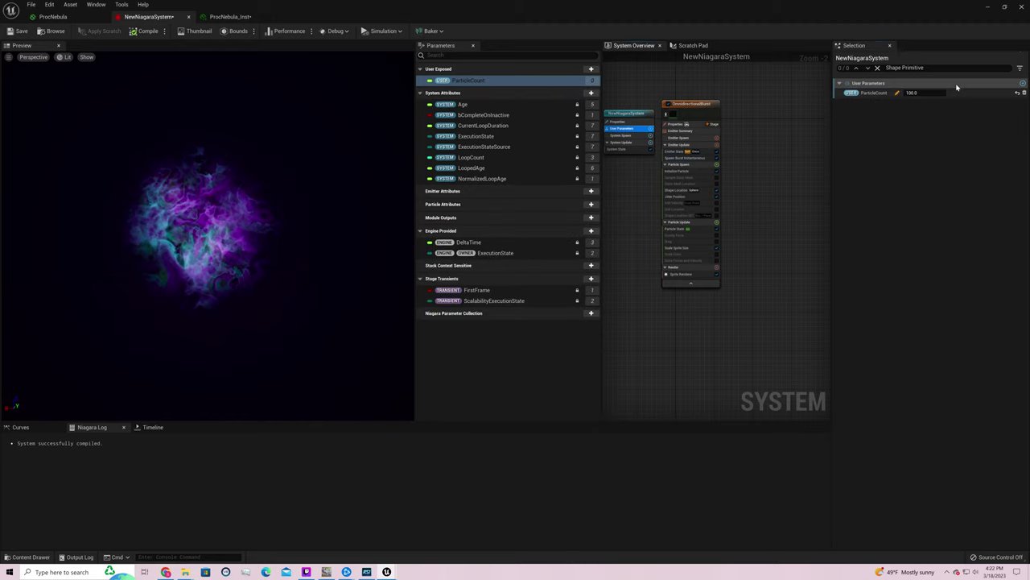
{"action": "type", "text": "50"}
{"action": "key", "text": "Return"}
{"action": "left_click_drag", "start_coordinate": [330, 188], "coordinate": [282, 192]}
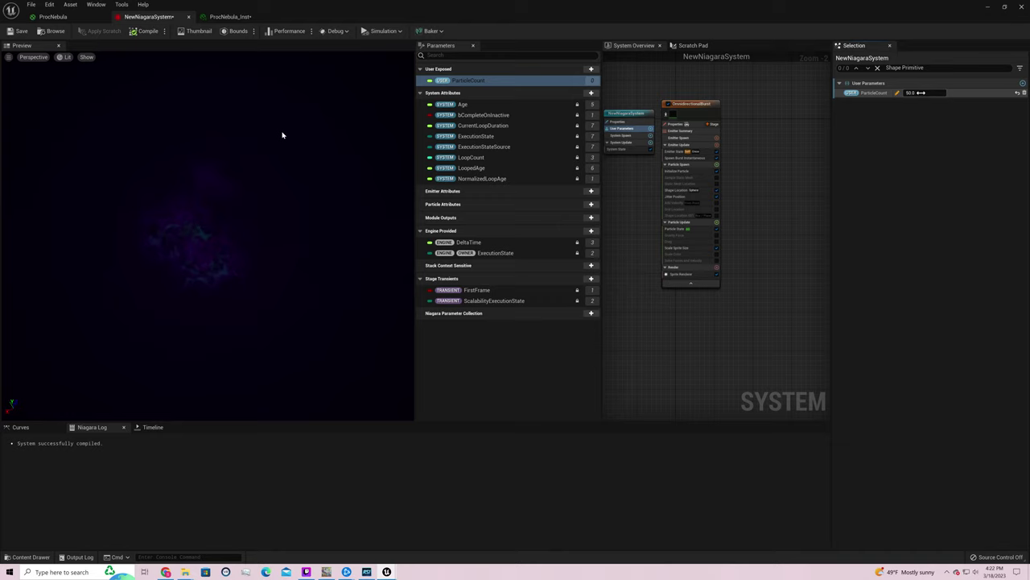
{"action": "type", "text": "150"}
{"action": "key", "text": "Return"}
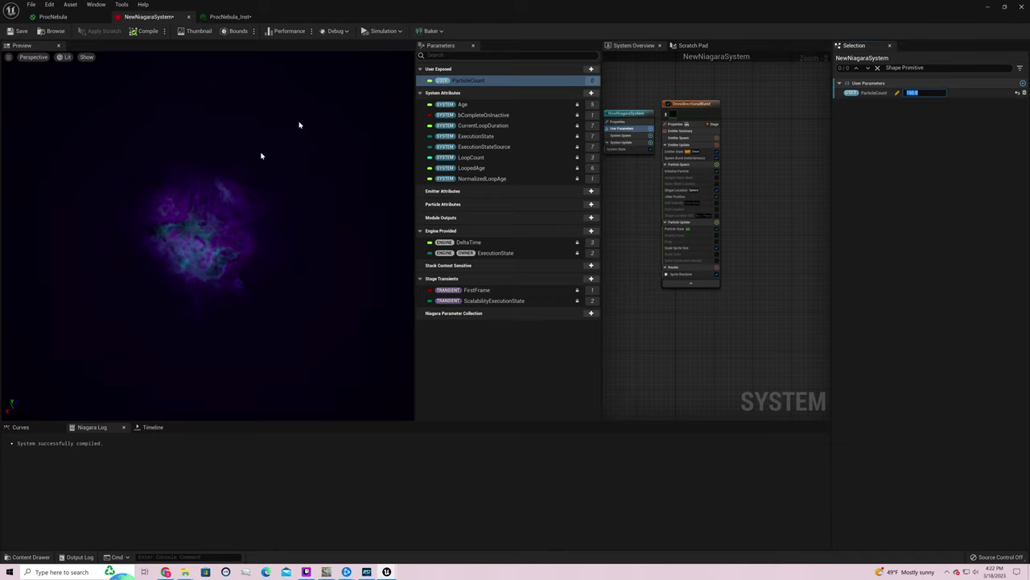
{"action": "left_click", "coordinate": [215, 190]}
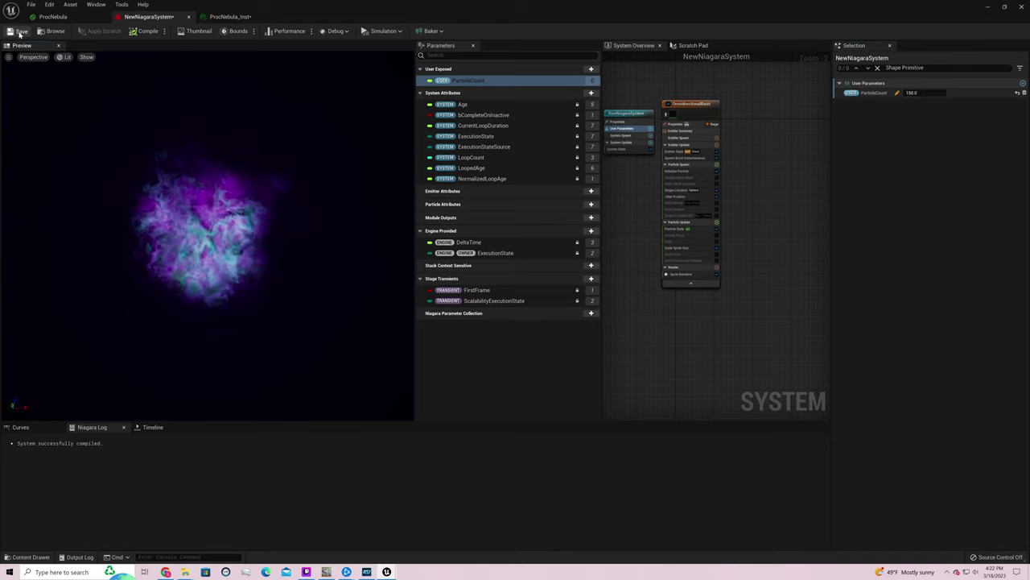
{"action": "left_click", "coordinate": [990, 7]}
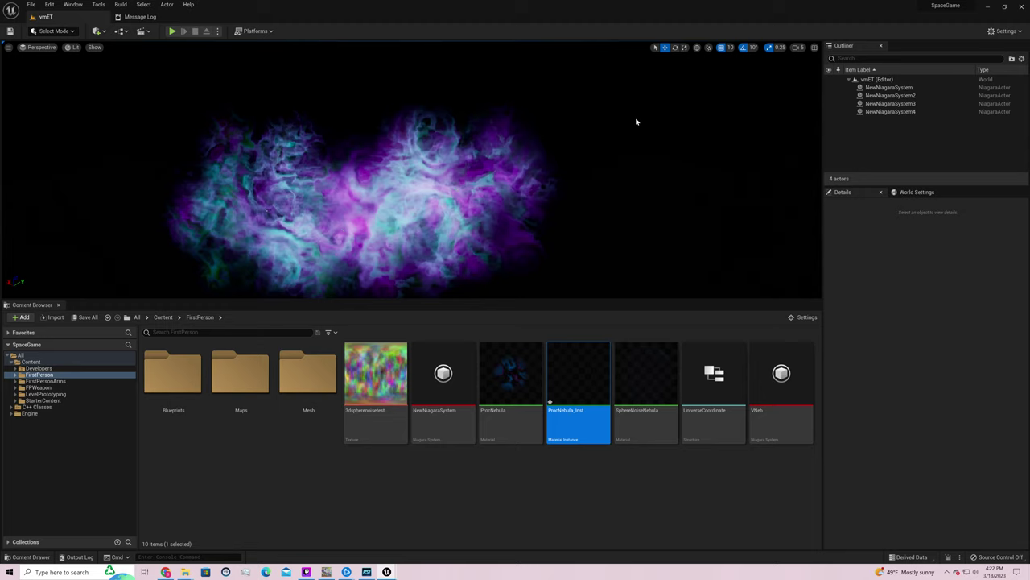
Move NewNiagaraSystem2 left beside the other nebulas, then select the NewNiagaraSystem asset
{"action": "left_click", "coordinate": [475, 165]}
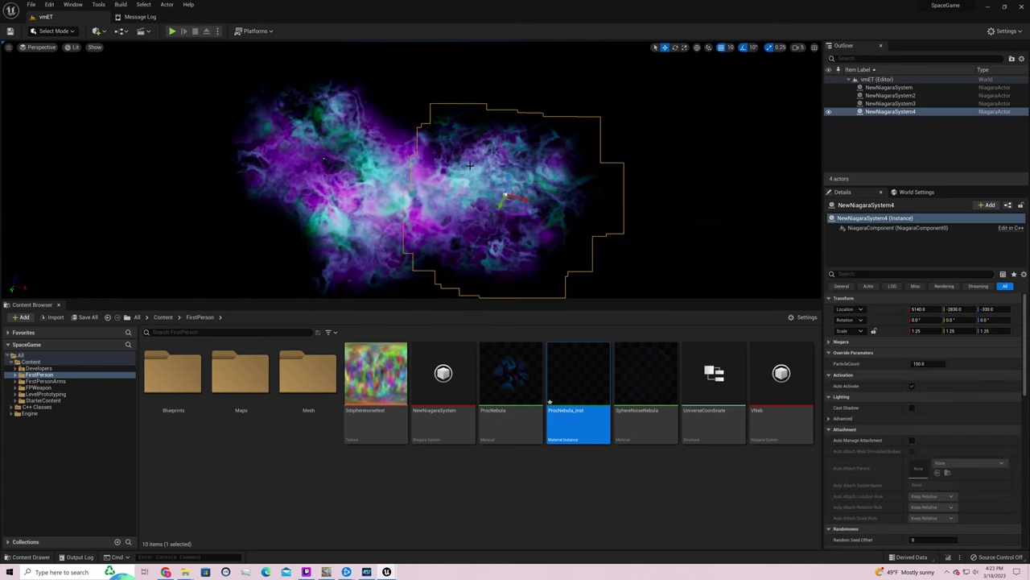
{"action": "left_click", "coordinate": [348, 178]}
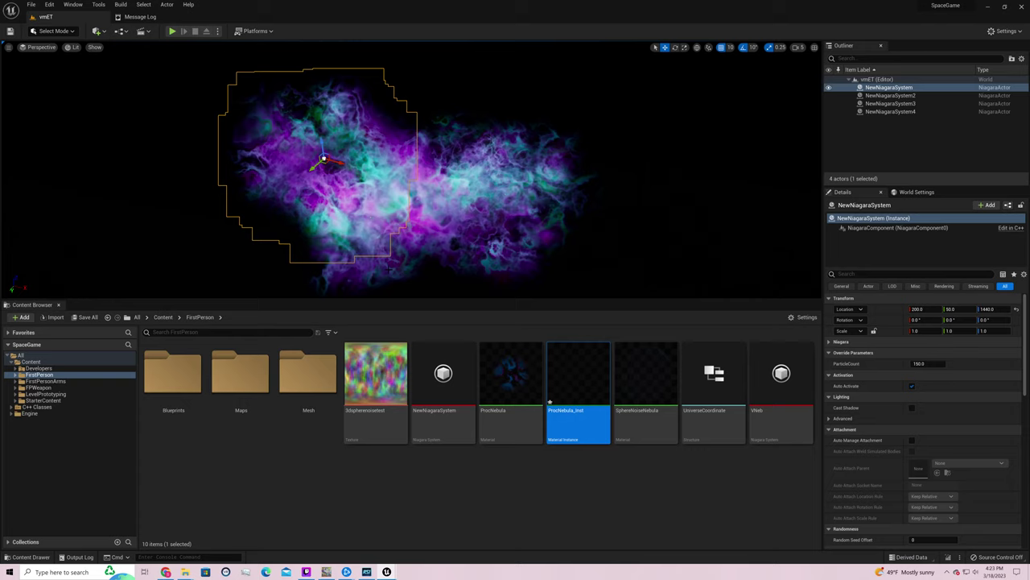
{"action": "left_click", "coordinate": [483, 241]}
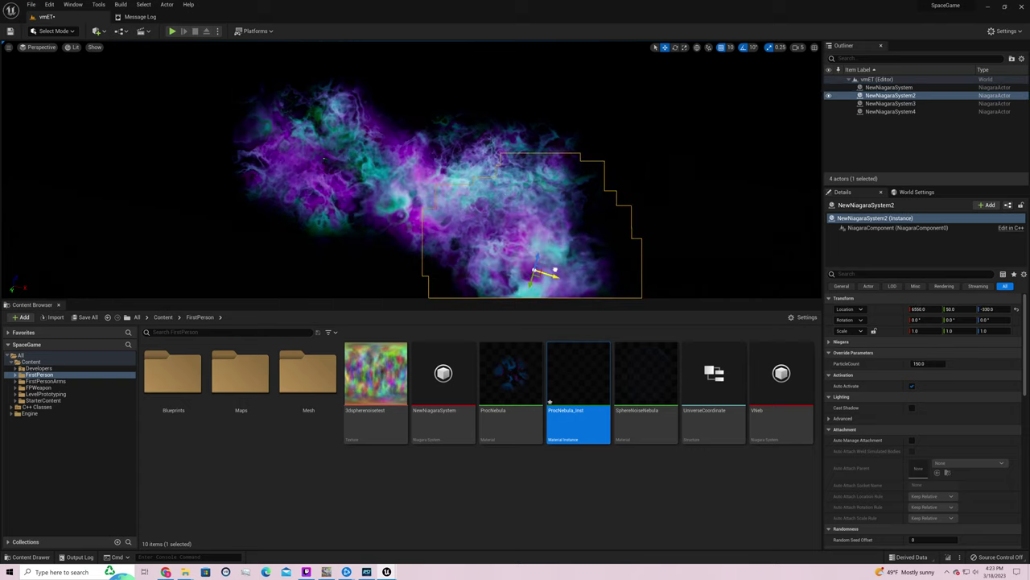
{"action": "left_click_drag", "start_coordinate": [539, 274], "coordinate": [489, 114]}
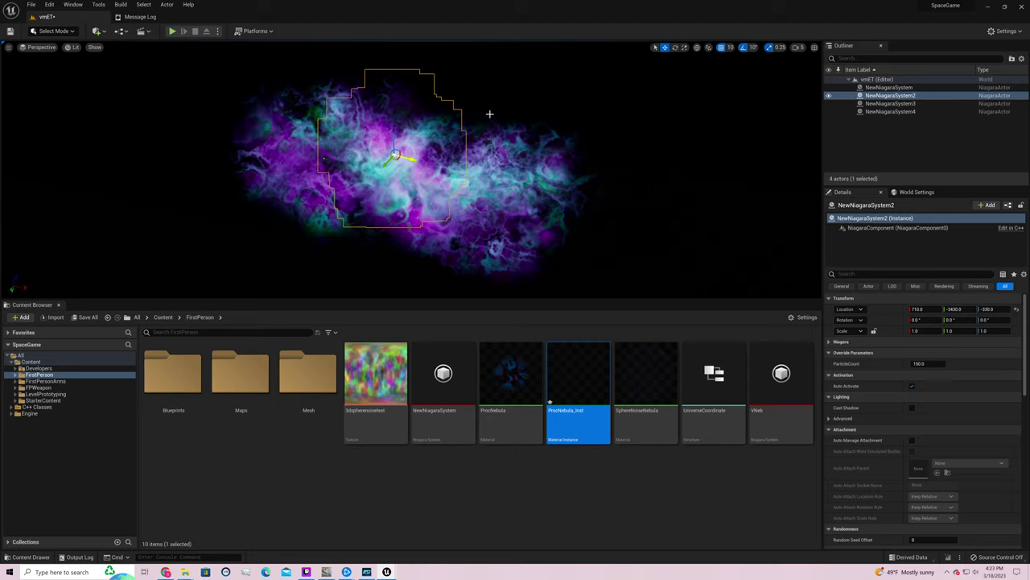
{"action": "left_click_drag", "start_coordinate": [490, 114], "coordinate": [597, 90]}
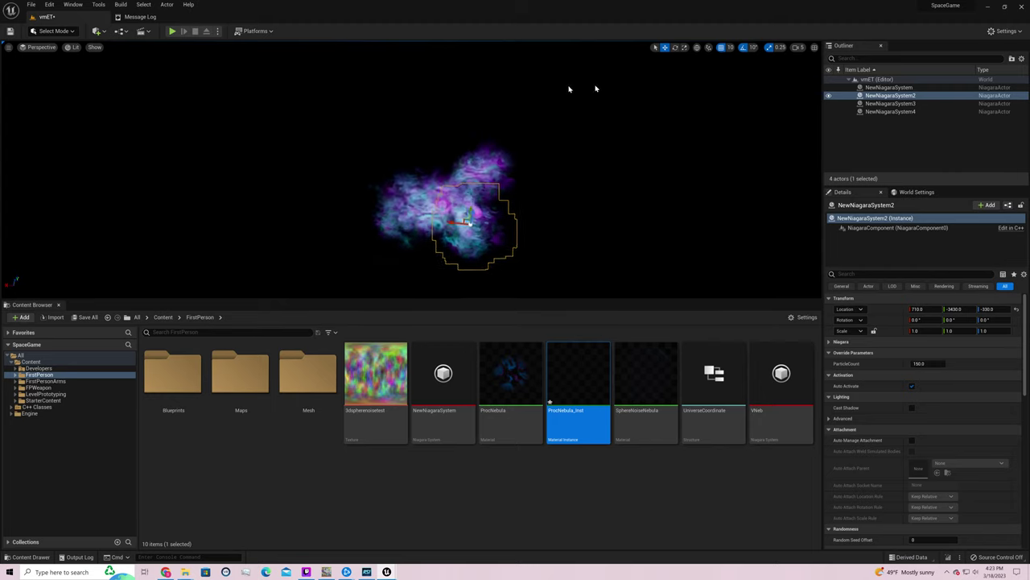
{"action": "left_click", "coordinate": [600, 90]}
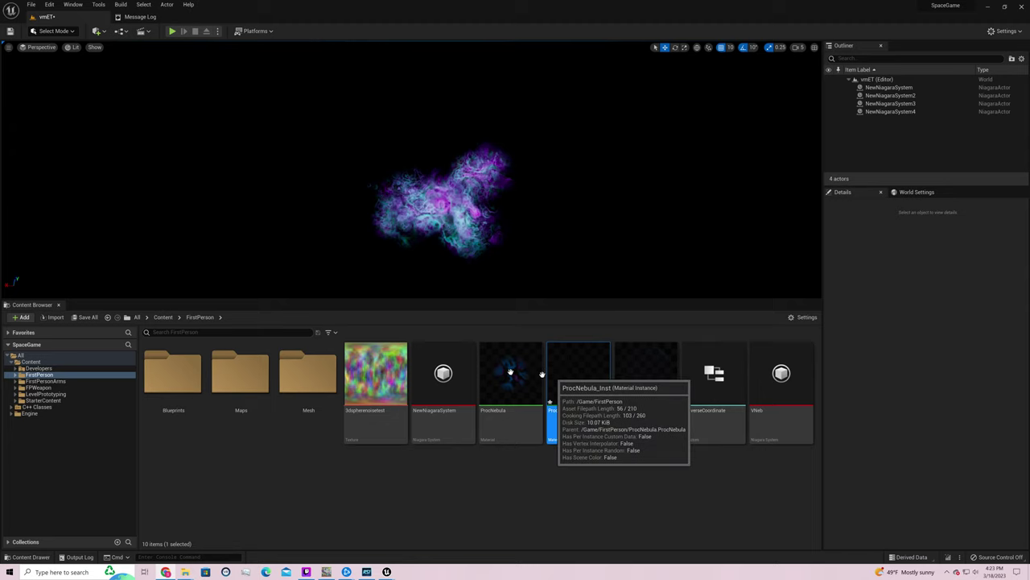
{"action": "left_click", "coordinate": [448, 377]}
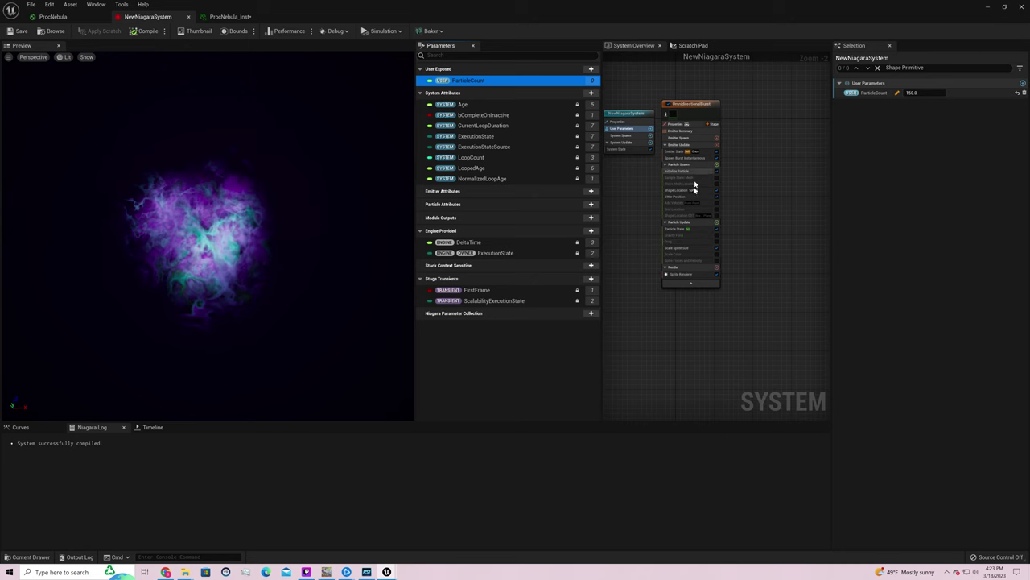
Move Initialize Particle below Static Mesh Location and disable the Shape Location module
{"action": "left_click_drag", "start_coordinate": [693, 172], "coordinate": [689, 199]}
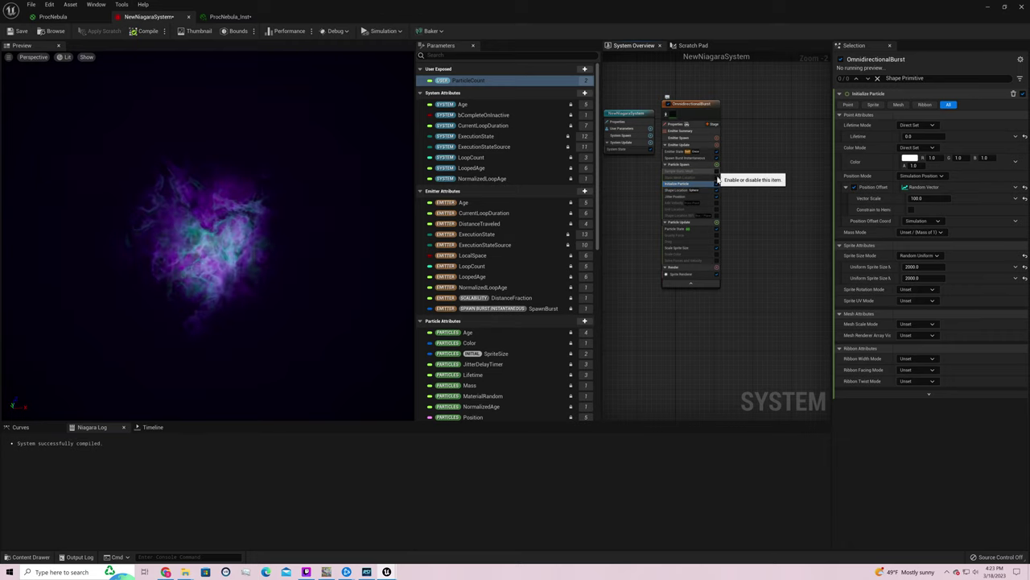
{"action": "left_click", "coordinate": [717, 188]}
{"action": "left_click", "coordinate": [718, 198]}
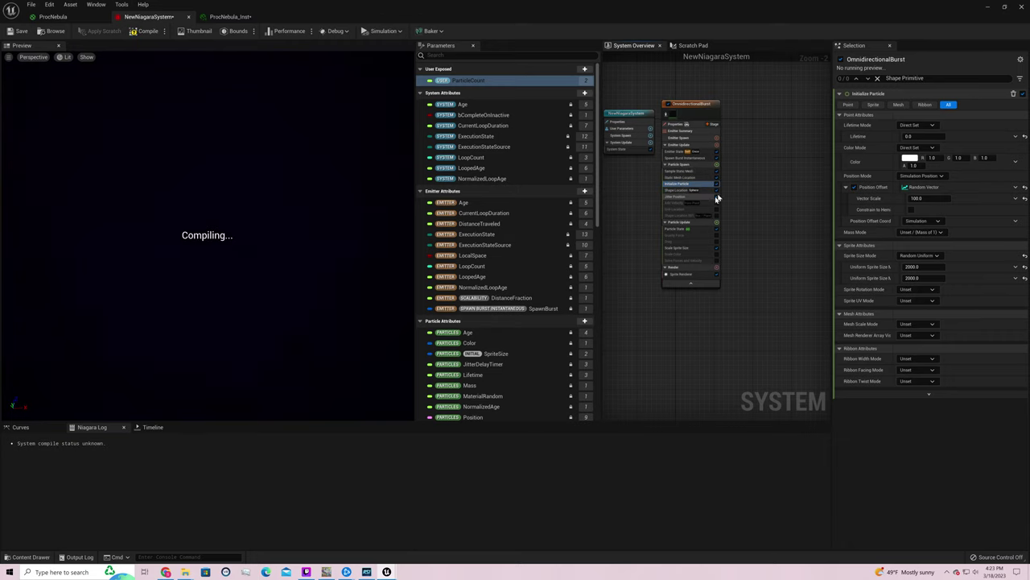
{"action": "left_click", "coordinate": [717, 191]}
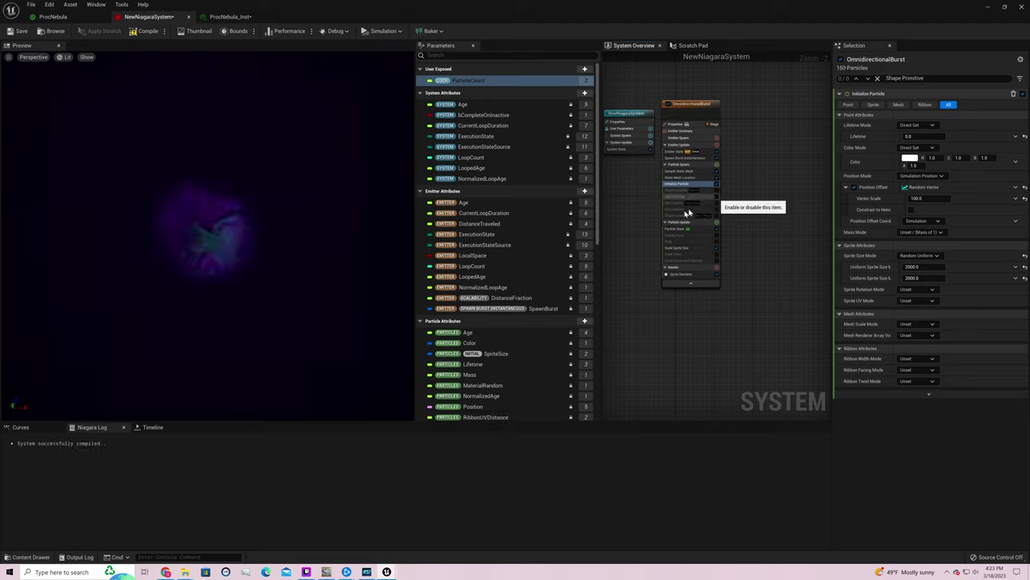
{"action": "left_click", "coordinate": [717, 213]}
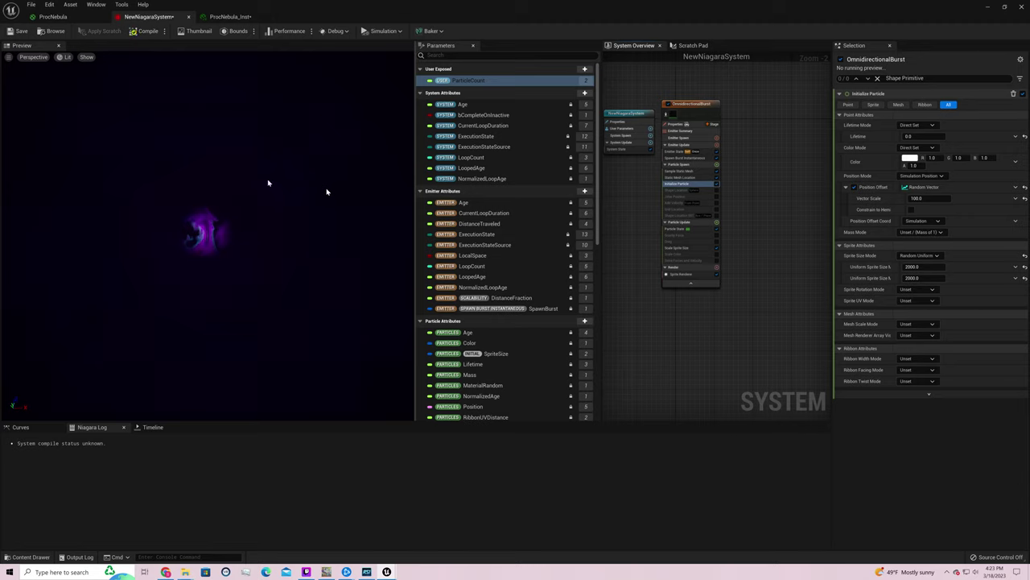
Set Sample Static Mesh's preview mesh to Floor_Mesh from the mesh list
{"action": "left_click", "coordinate": [689, 171]}
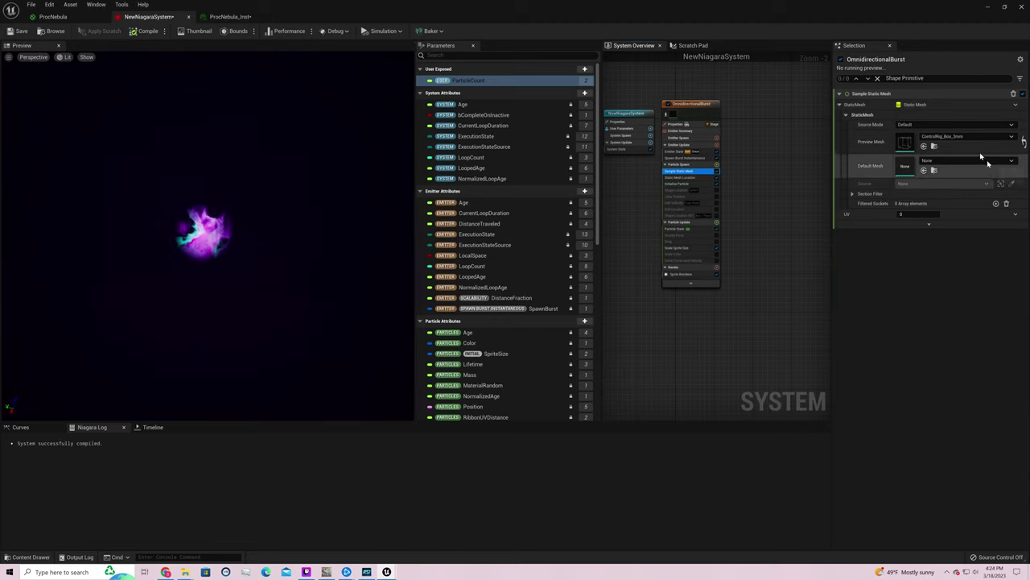
{"action": "left_click", "coordinate": [974, 137]}
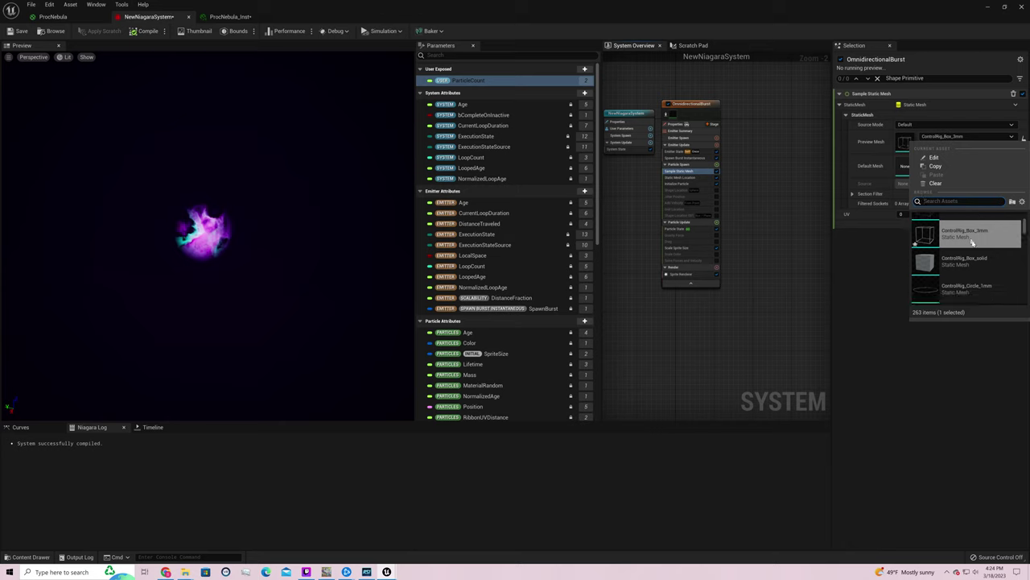
{"action": "scroll", "coordinate": [972, 242], "scroll_direction": "down", "scroll_amount": 1}
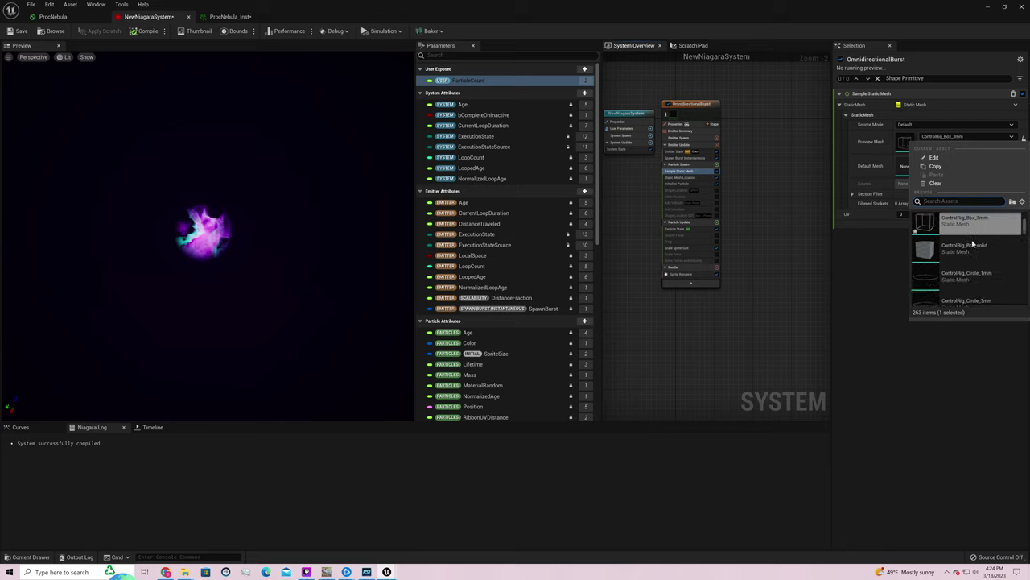
{"action": "scroll", "coordinate": [973, 242], "scroll_direction": "down", "scroll_amount": 5}
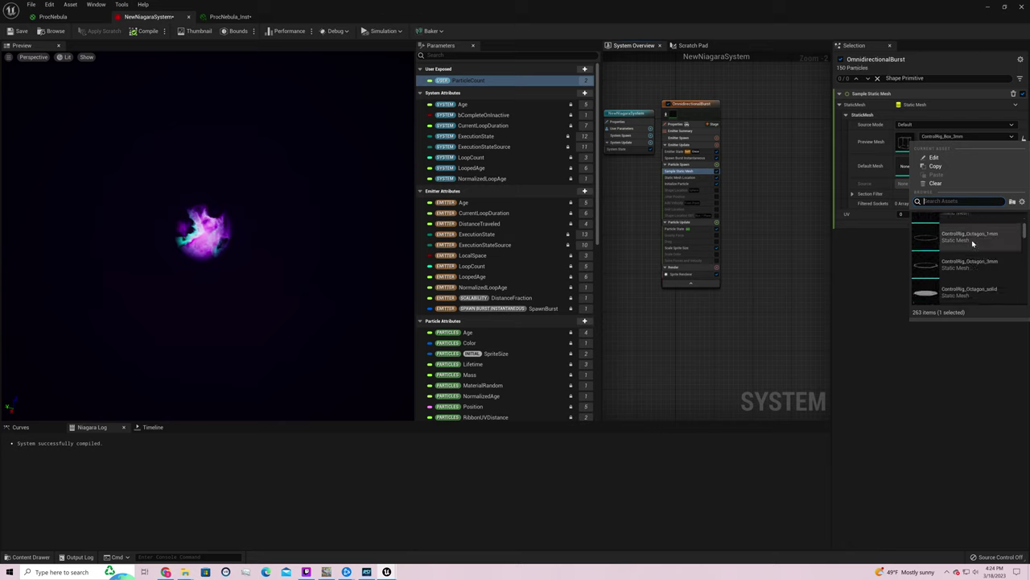
{"action": "scroll", "coordinate": [973, 242], "scroll_direction": "down", "scroll_amount": 6}
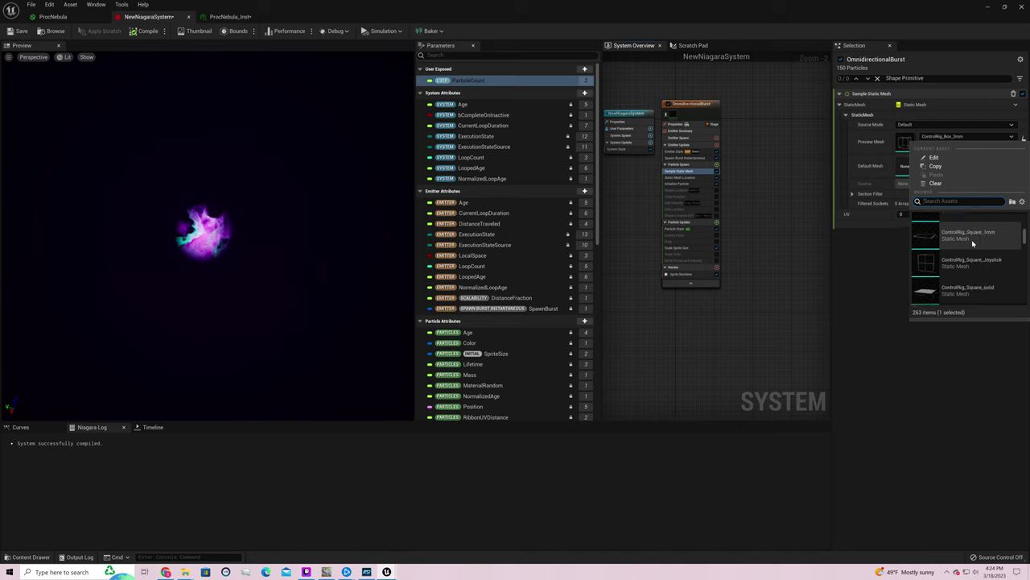
{"action": "scroll", "coordinate": [972, 242], "scroll_direction": "down", "scroll_amount": 4}
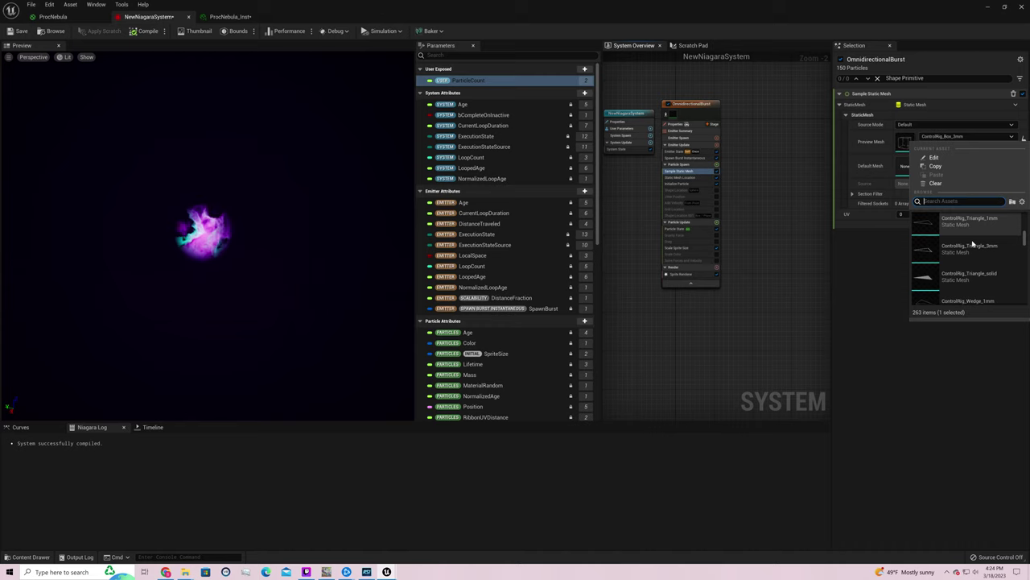
{"action": "scroll", "coordinate": [973, 243], "scroll_direction": "down", "scroll_amount": 5}
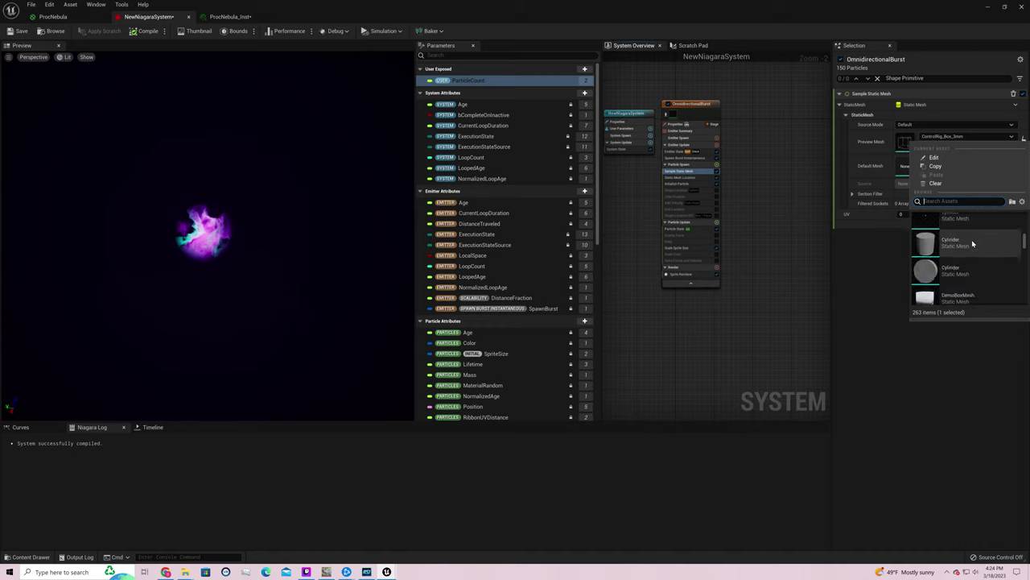
{"action": "scroll", "coordinate": [973, 243], "scroll_direction": "down", "scroll_amount": 5}
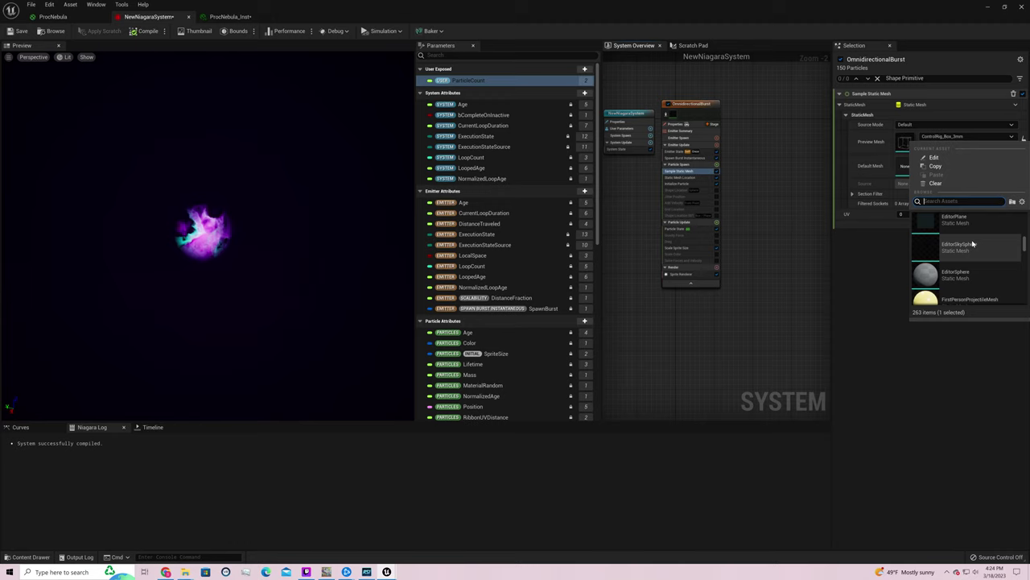
{"action": "scroll", "coordinate": [972, 243], "scroll_direction": "down", "scroll_amount": 5}
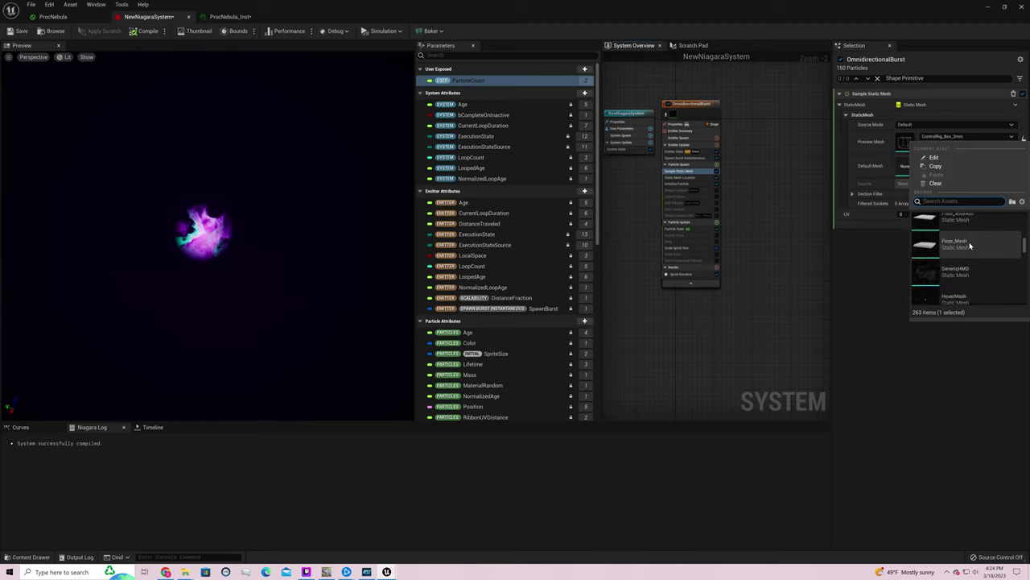
{"action": "left_click", "coordinate": [962, 245]}
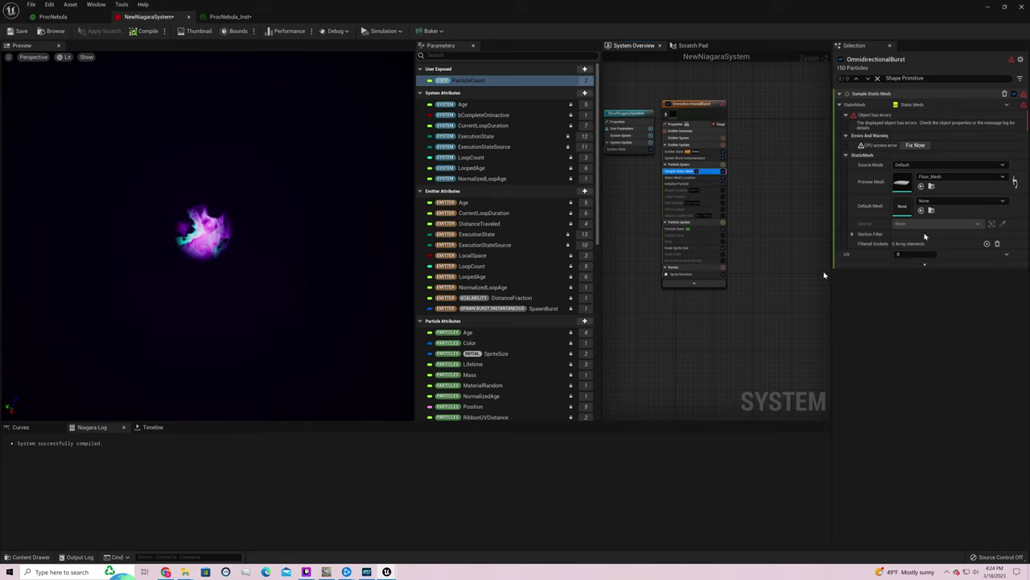
Search 'floor' and set Floor_400x400 as both the Default Mesh and Preview Mesh
{"action": "left_click", "coordinate": [944, 207]}
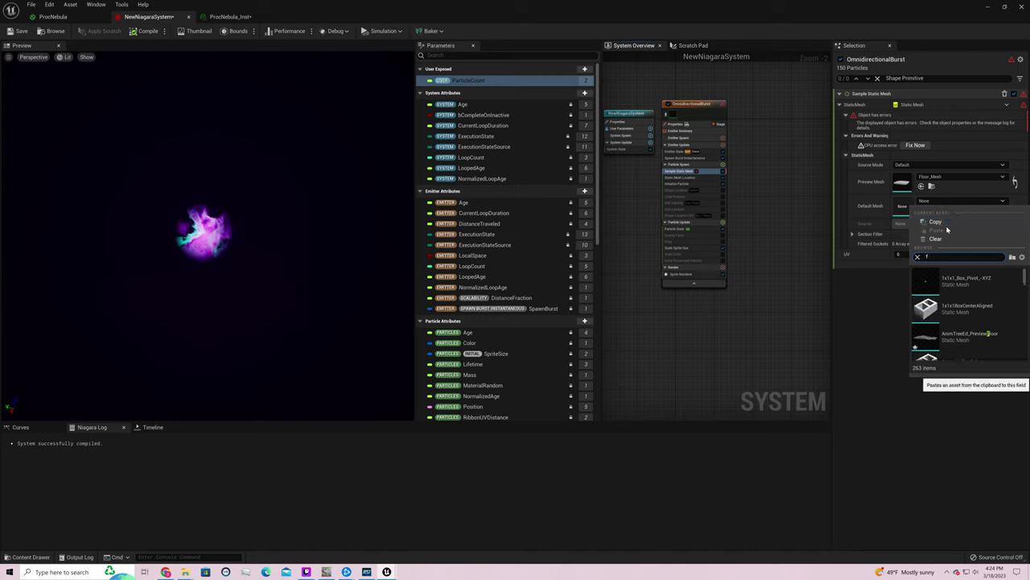
{"action": "type", "text": "floor"}
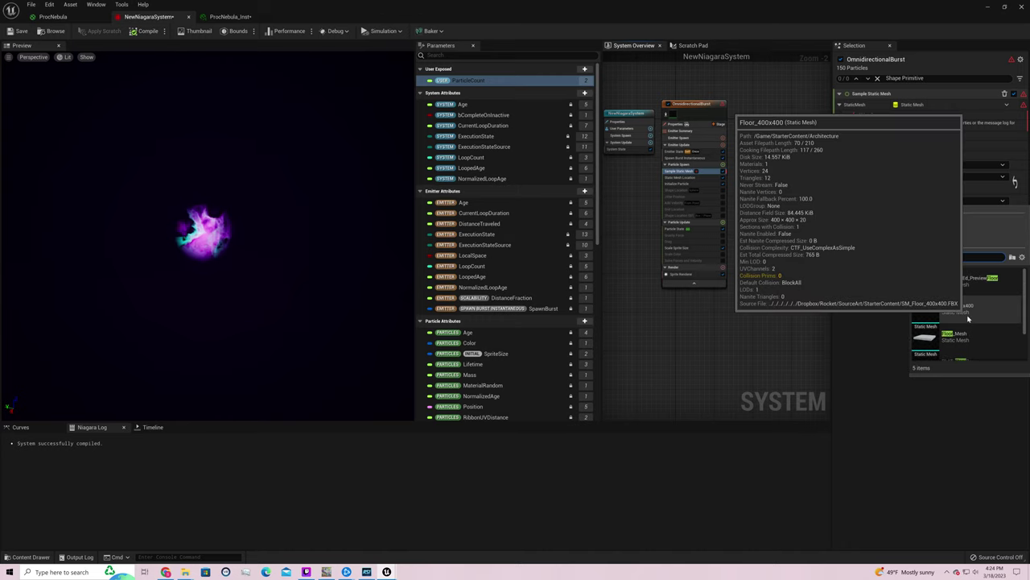
{"action": "left_click", "coordinate": [964, 316]}
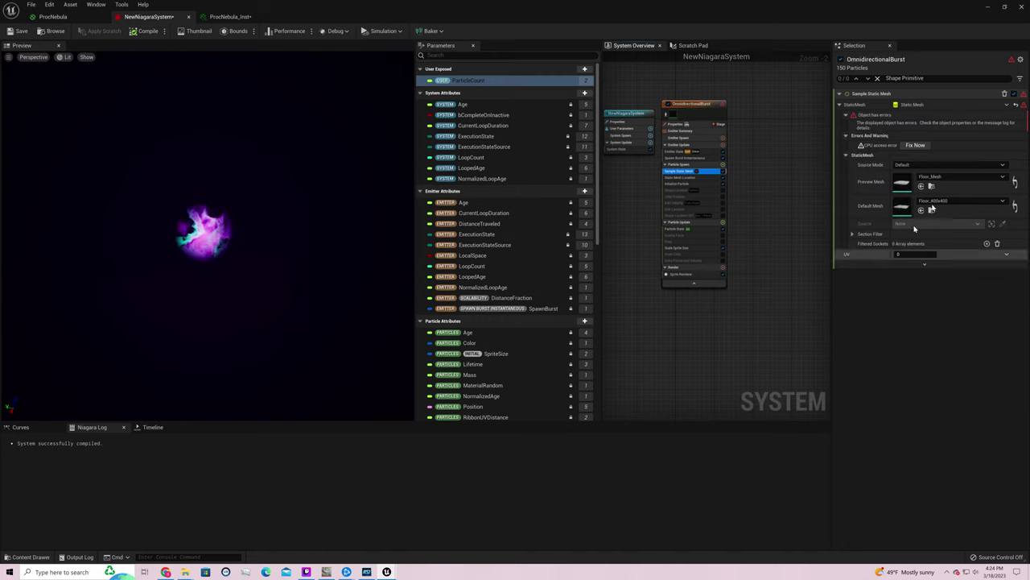
{"action": "left_click", "coordinate": [962, 179]}
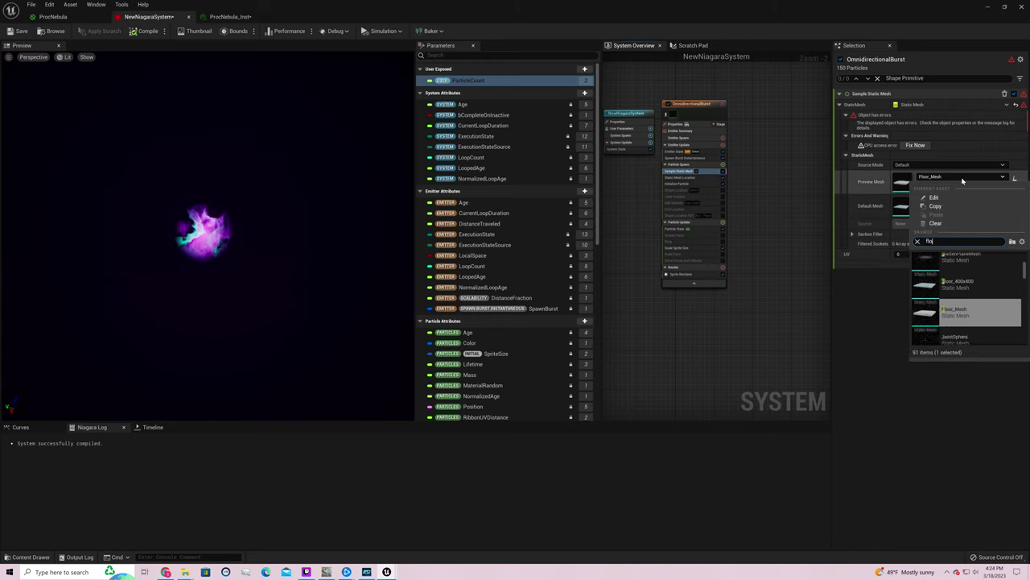
{"action": "type", "text": "floor"}
{"action": "mouse_move", "coordinate": [959, 287]}
{"action": "key", "text": "Escape"}
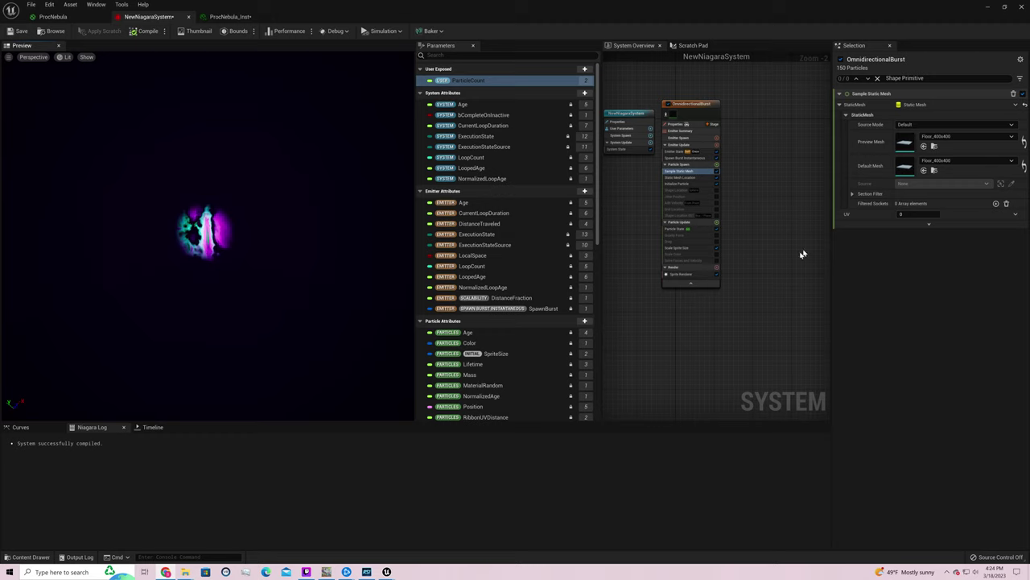
Set Initialize Particle's uniform sprite size min and max to 100, then orbit the preview
{"action": "left_click", "coordinate": [683, 183]}
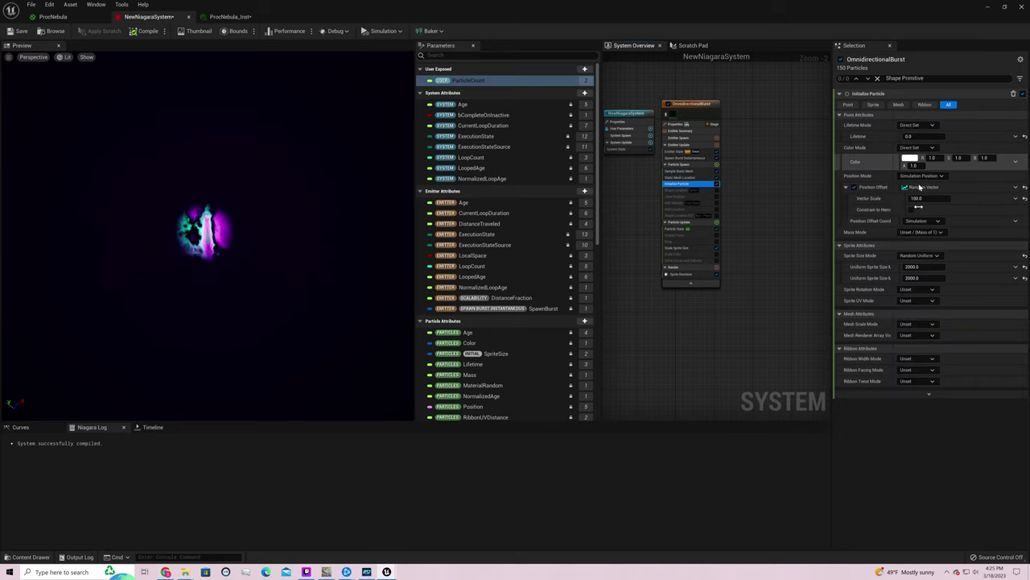
{"action": "left_click", "coordinate": [923, 266]}
{"action": "type", "text": "100"}
{"action": "left_click", "coordinate": [918, 277]}
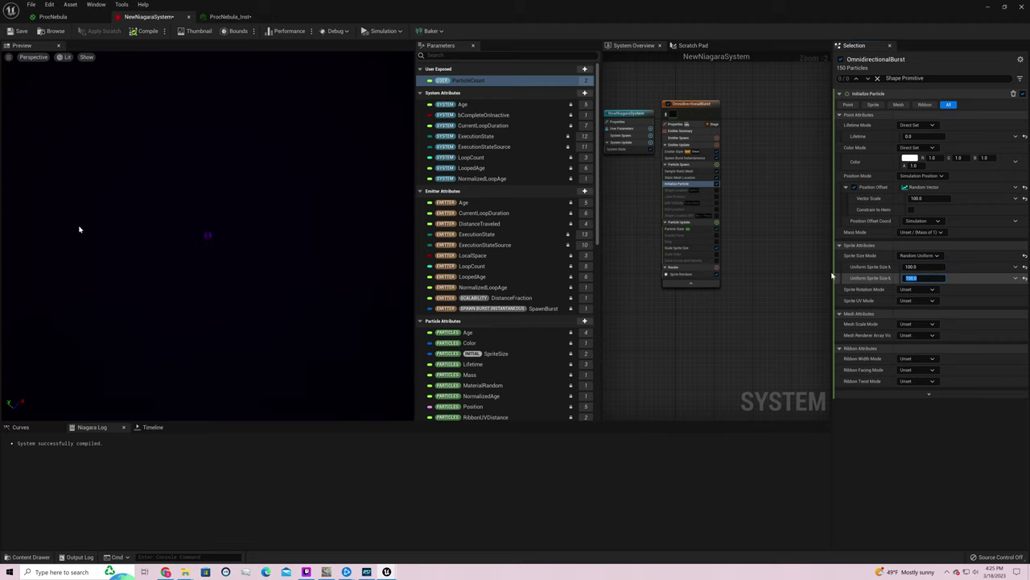
{"action": "type", "text": "100"}
{"action": "key", "text": "Return"}
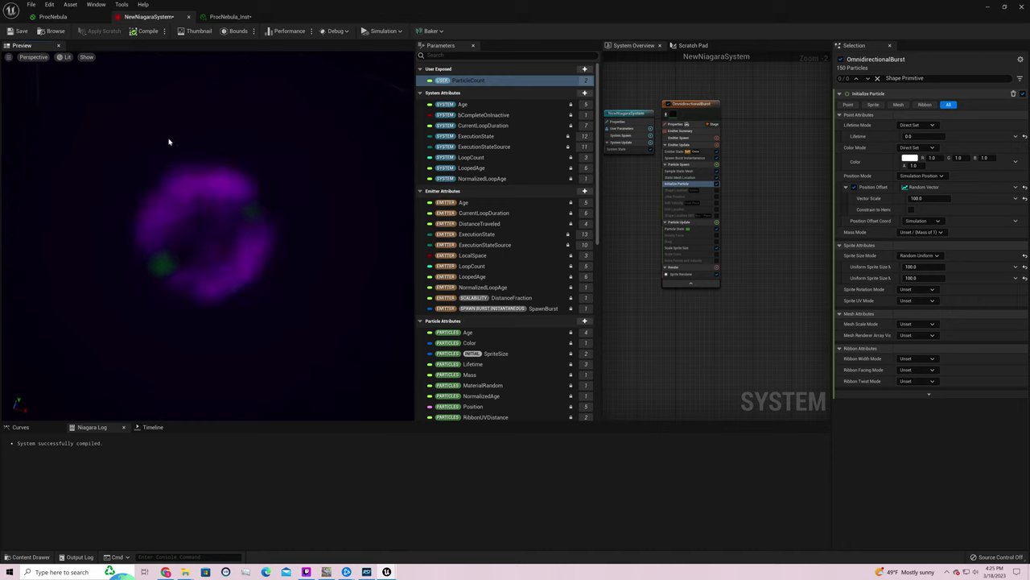
{"action": "left_click_drag", "start_coordinate": [168, 140], "coordinate": [297, 159]}
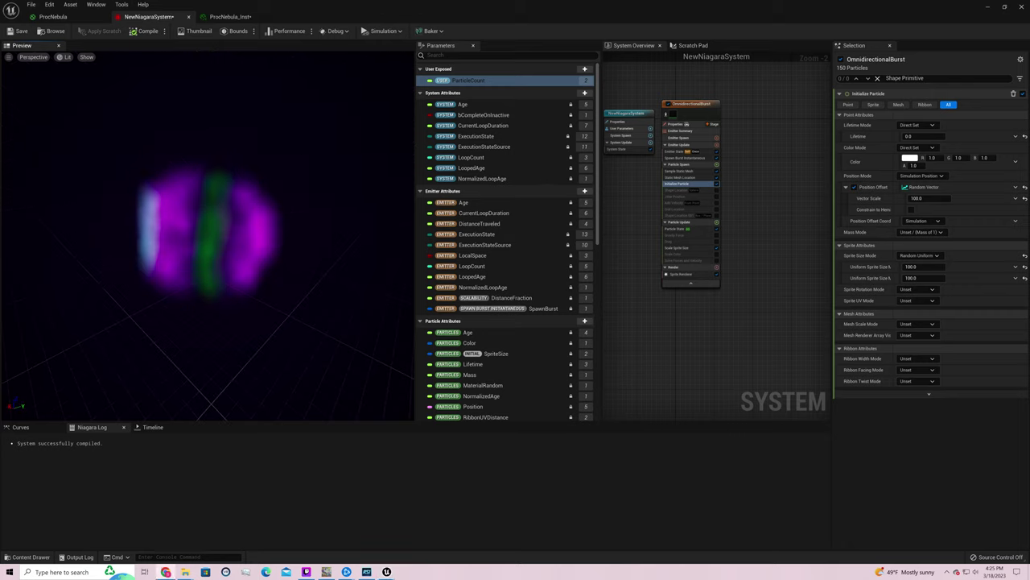
Search 'defaults' and assign DefaultSpriteMaterial to the Sprite Renderer, then orbit the preview
{"action": "left_click", "coordinate": [695, 276]}
{"action": "left_click", "coordinate": [963, 115]}
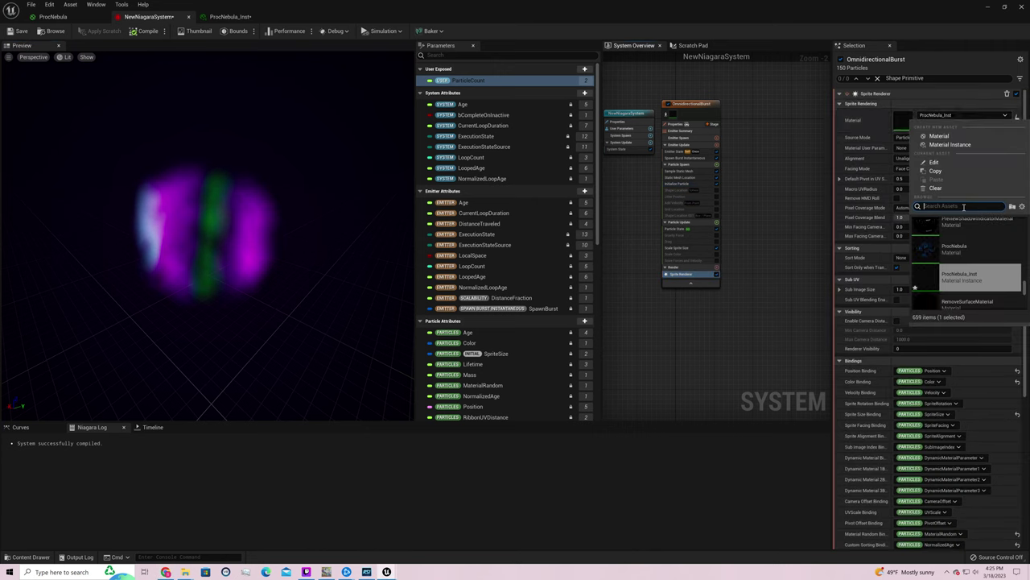
{"action": "type", "text": "defa"}
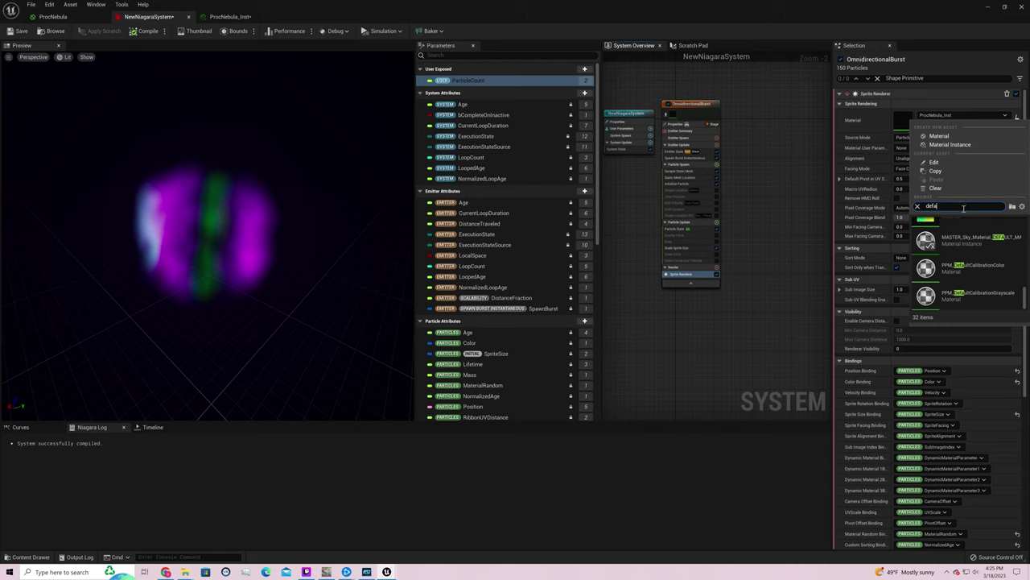
{"action": "type", "text": "ult"}
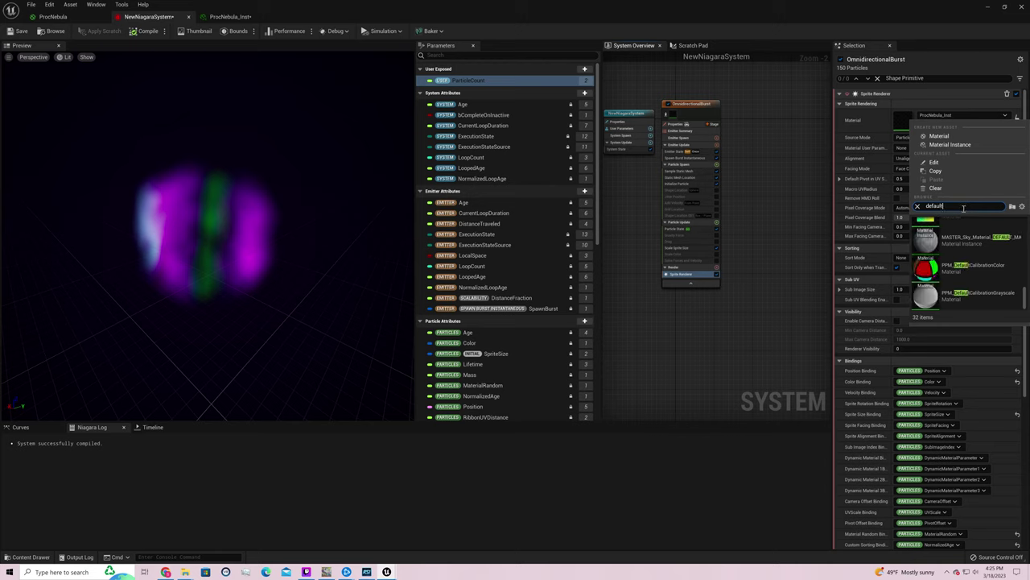
{"action": "type", "text": "s"}
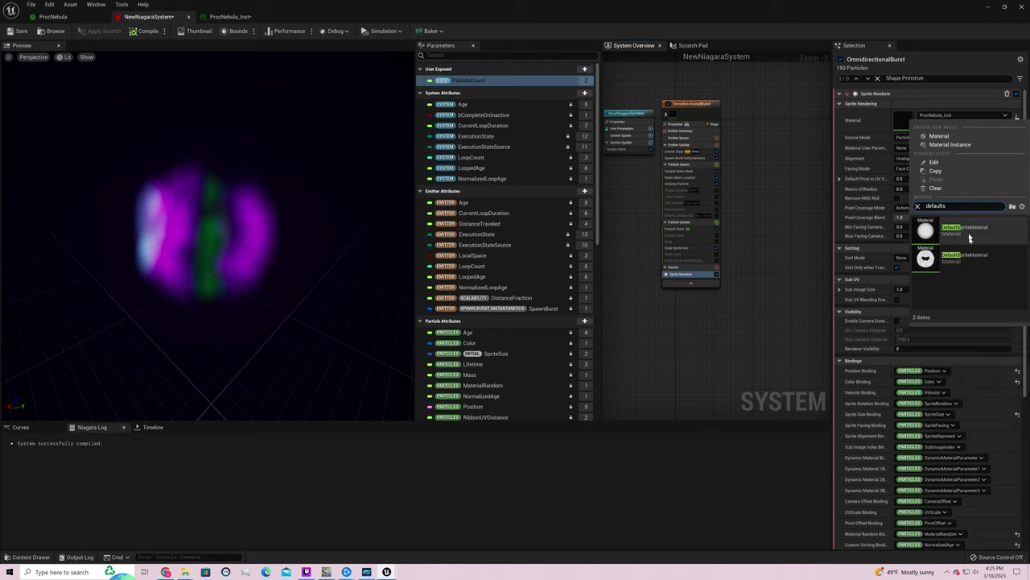
{"action": "key", "text": "Escape"}
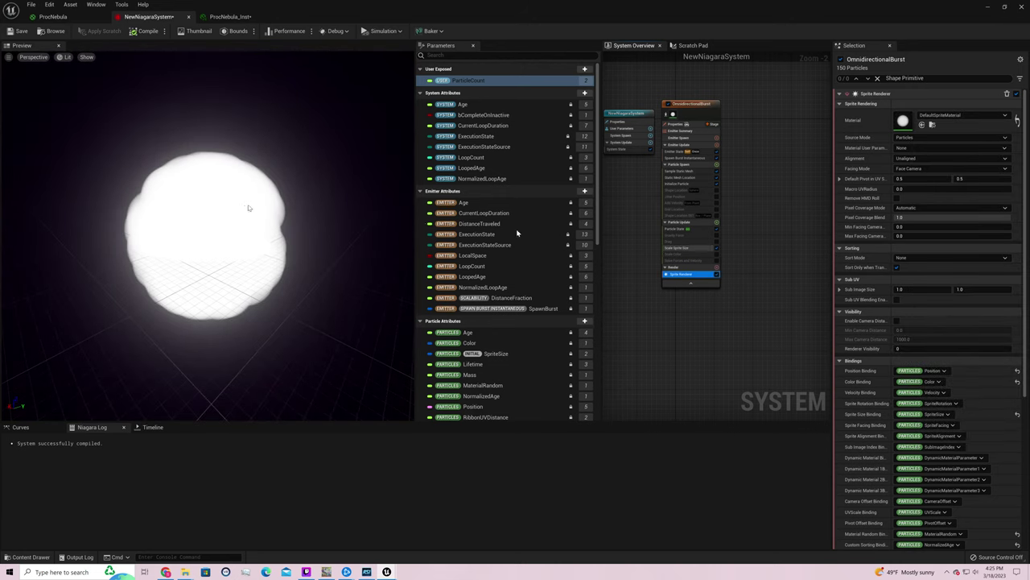
{"action": "left_click_drag", "start_coordinate": [252, 202], "coordinate": [252, 202]}
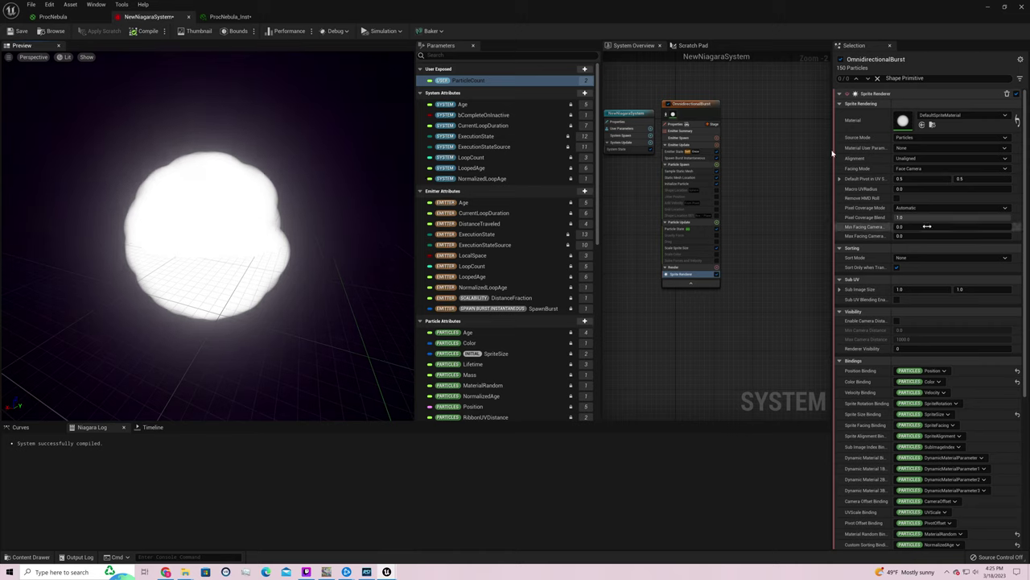
Set Sample Static Mesh's preview mesh to Pillar_50x500
{"action": "left_click", "coordinate": [681, 178]}
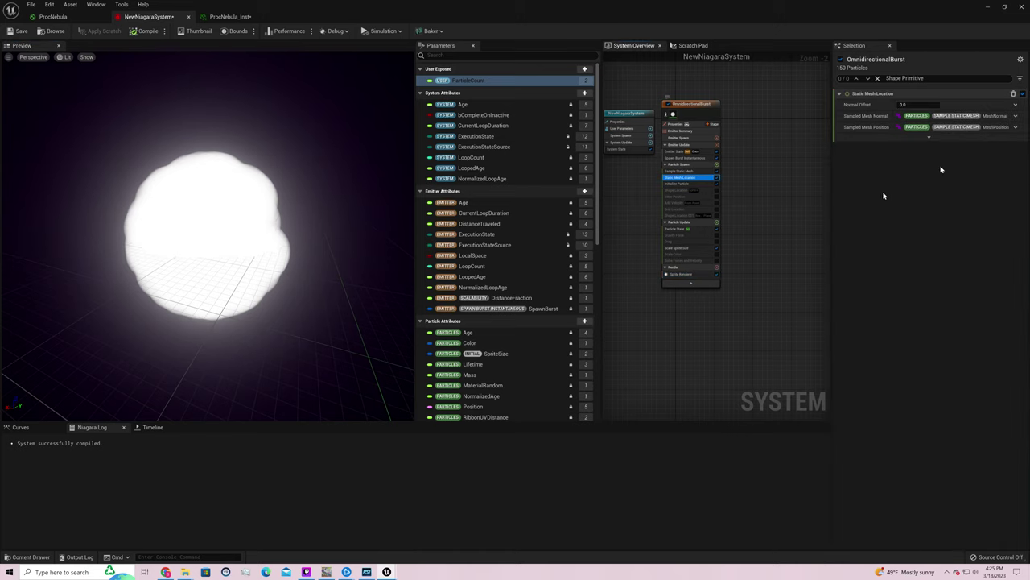
{"action": "left_click", "coordinate": [678, 170]}
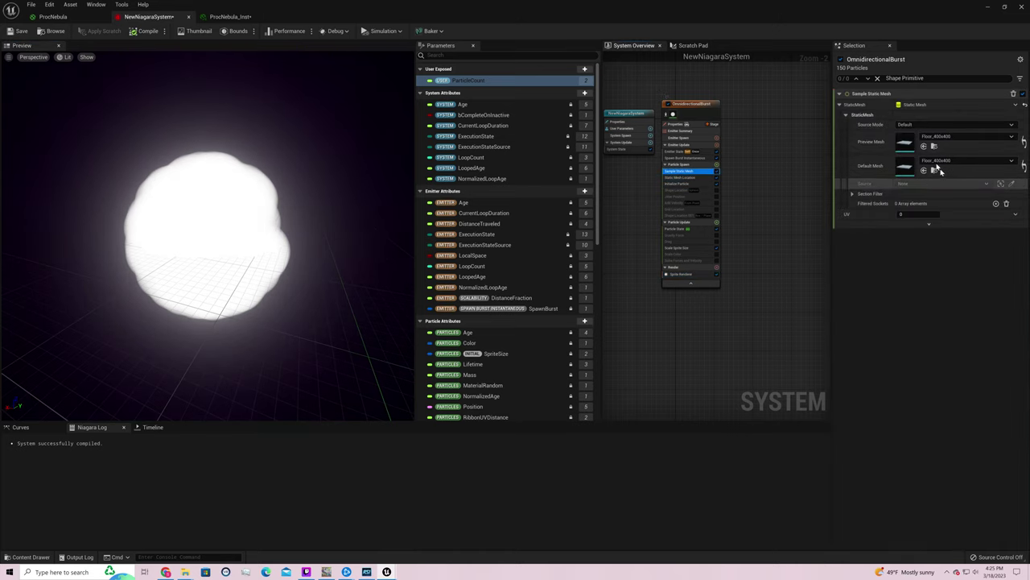
{"action": "left_click", "coordinate": [970, 137]}
{"action": "scroll", "coordinate": [946, 247], "scroll_direction": "down", "scroll_amount": 5}
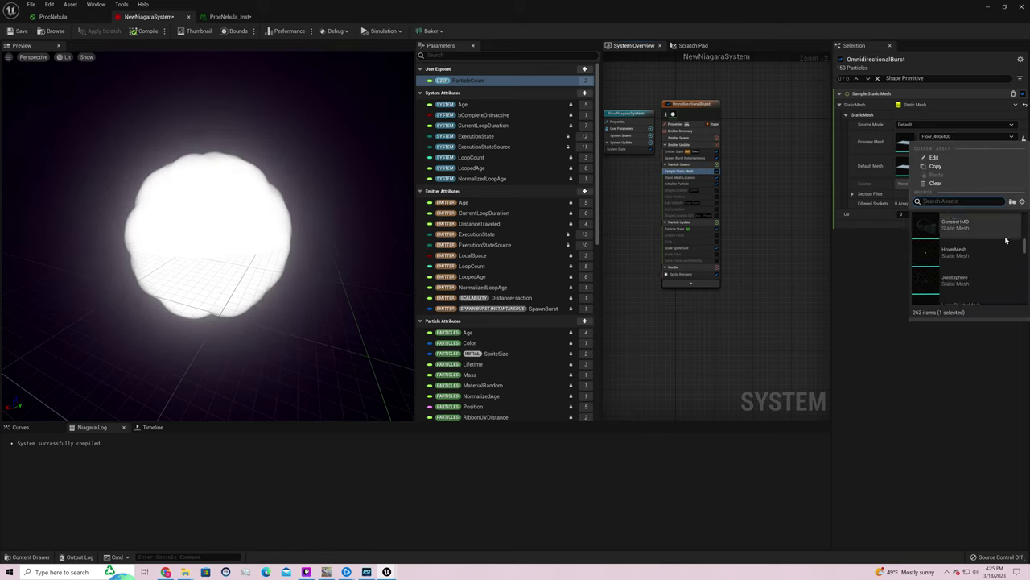
{"action": "scroll", "coordinate": [1002, 241], "scroll_direction": "down", "scroll_amount": 3}
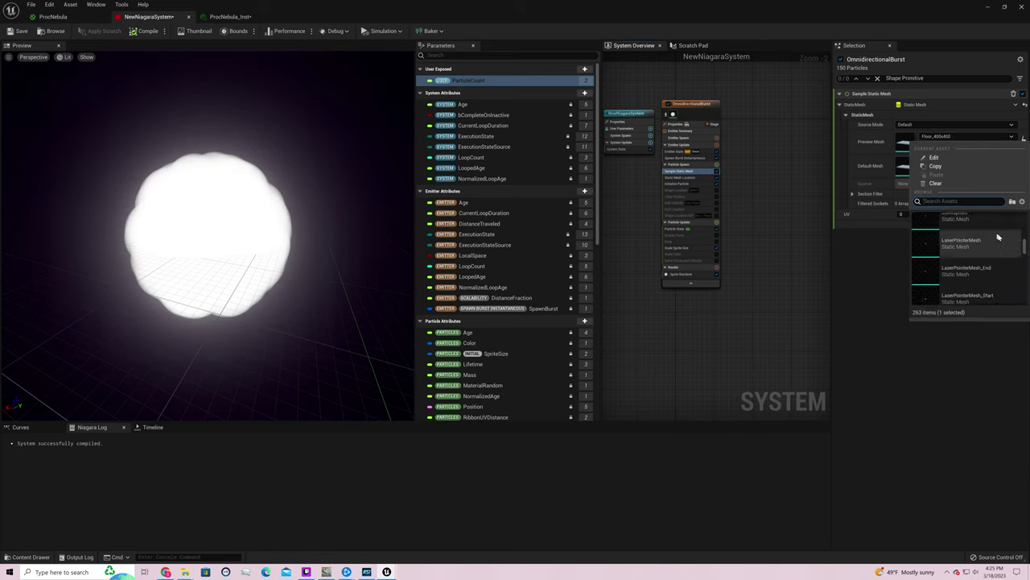
{"action": "scroll", "coordinate": [999, 237], "scroll_direction": "down", "scroll_amount": 3}
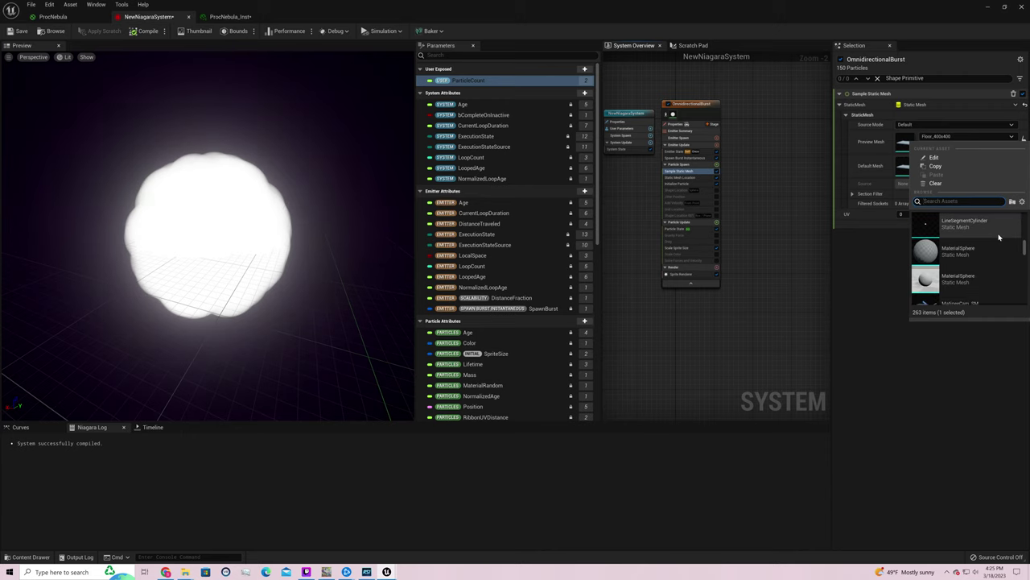
{"action": "scroll", "coordinate": [999, 237], "scroll_direction": "down", "scroll_amount": 4}
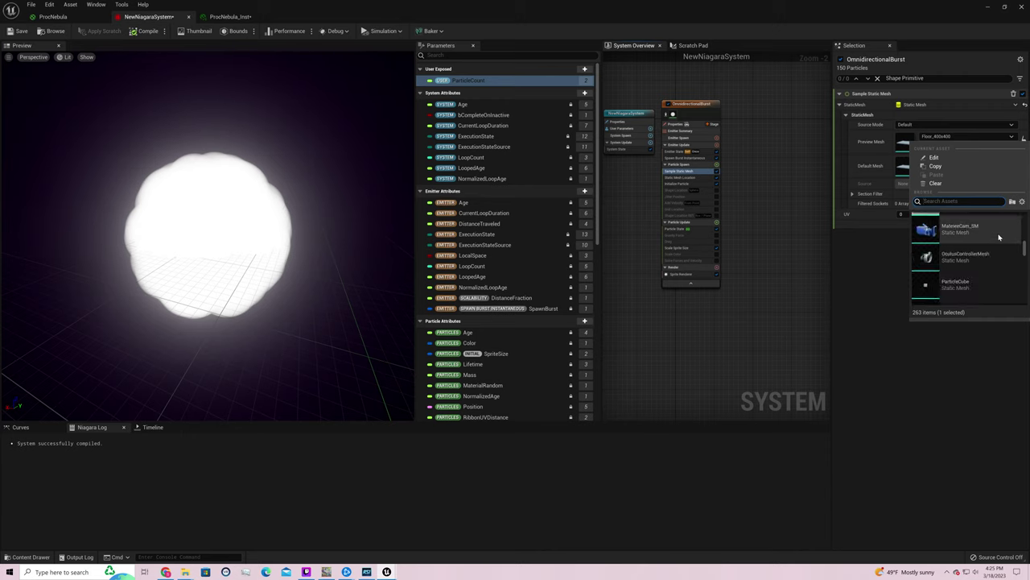
{"action": "scroll", "coordinate": [999, 241], "scroll_direction": "down", "scroll_amount": 1}
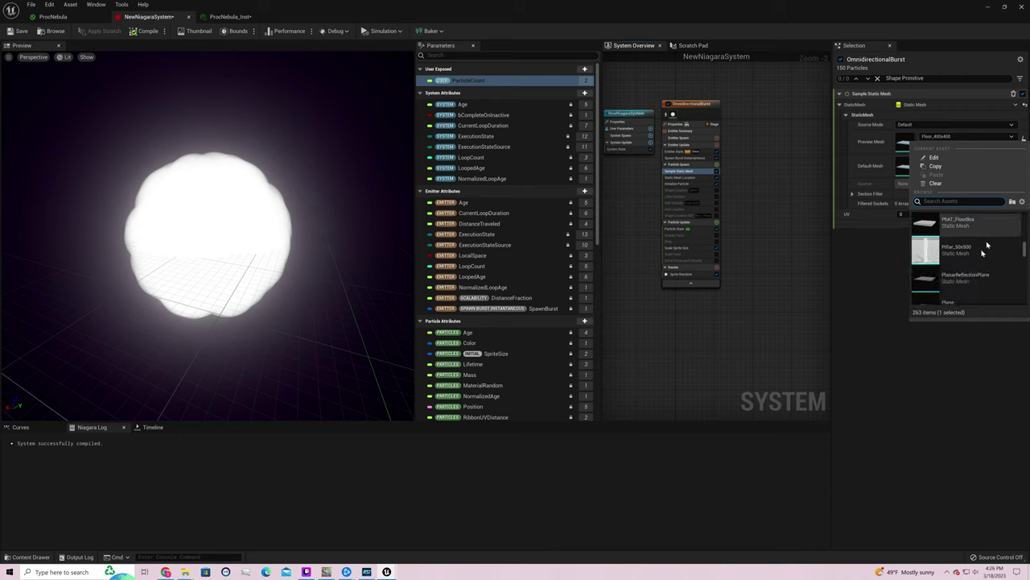
{"action": "left_click", "coordinate": [979, 258]}
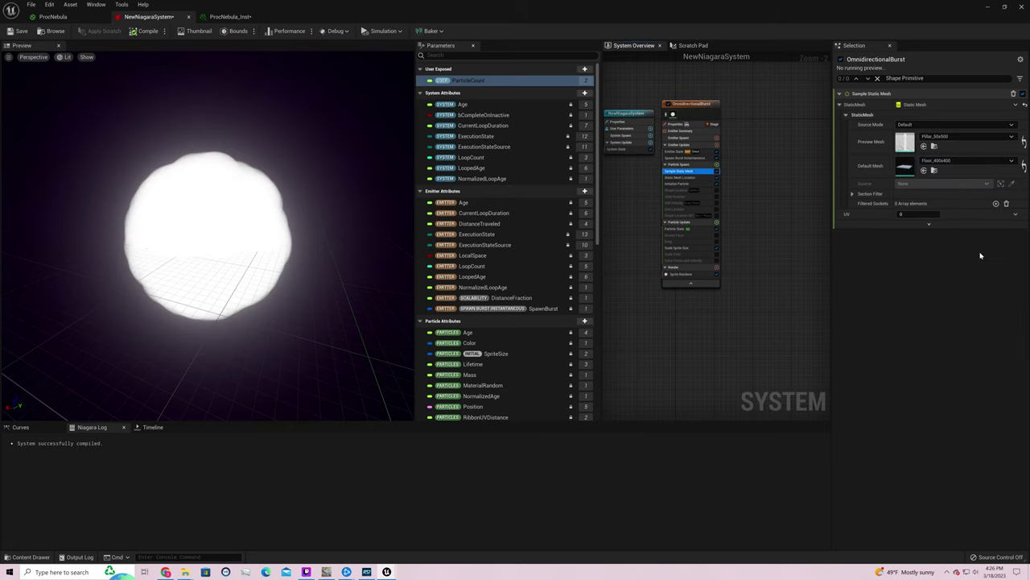
Set Pillar_50x500 as the default mesh and resolve the mesh's CPU access error
{"action": "left_click", "coordinate": [966, 161]}
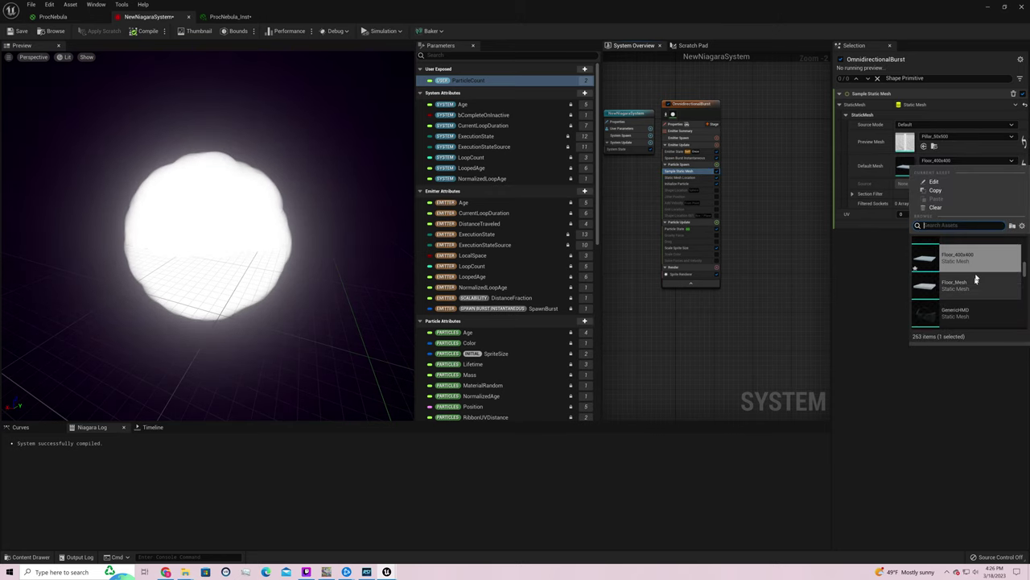
{"action": "scroll", "coordinate": [976, 277], "scroll_direction": "down", "scroll_amount": 2}
{"action": "scroll", "coordinate": [970, 282], "scroll_direction": "down", "scroll_amount": 5}
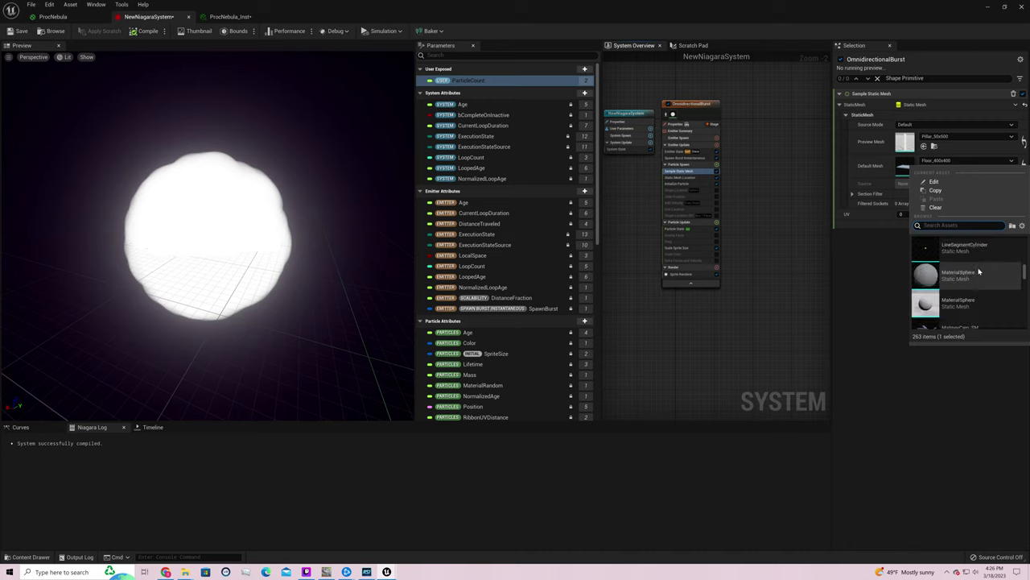
{"action": "key", "text": "Escape"}
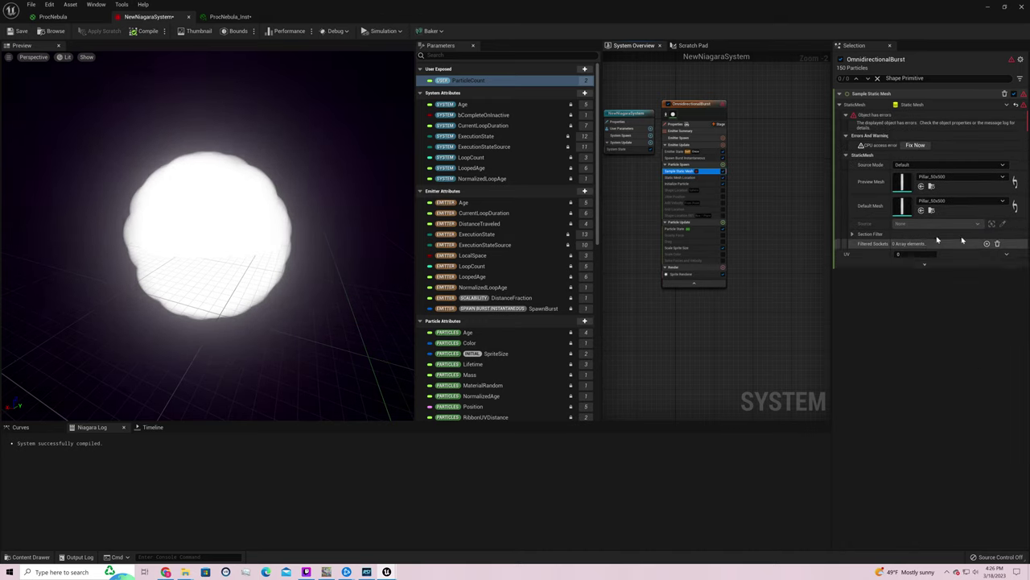
{"action": "left_click", "coordinate": [974, 228]}
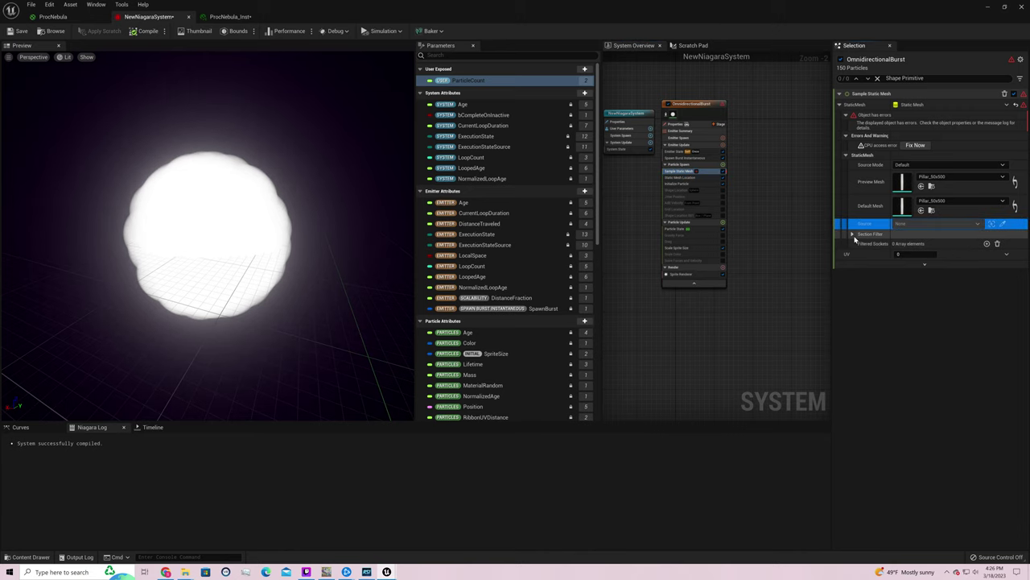
{"action": "left_click", "coordinate": [915, 145]}
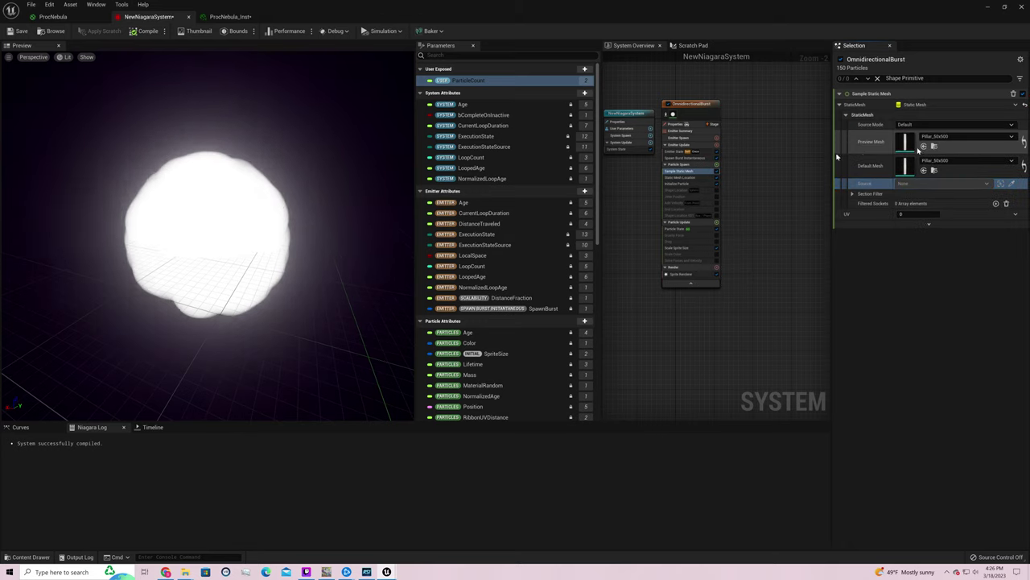
{"action": "left_click_drag", "start_coordinate": [368, 189], "coordinate": [369, 266]}
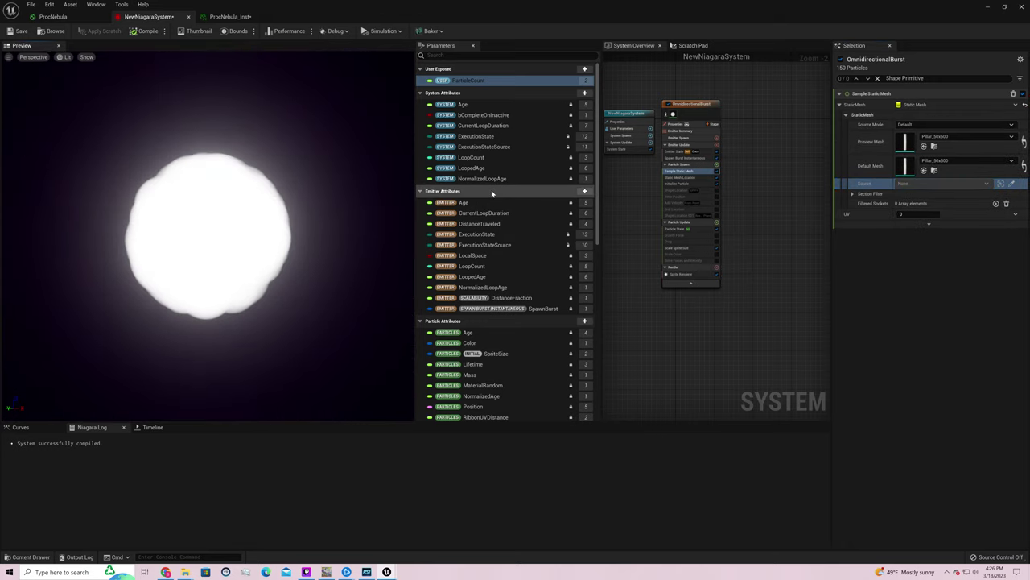
Switch both Preview and Default Mesh to planes and fix the GPU access error
{"action": "left_click", "coordinate": [982, 163]}
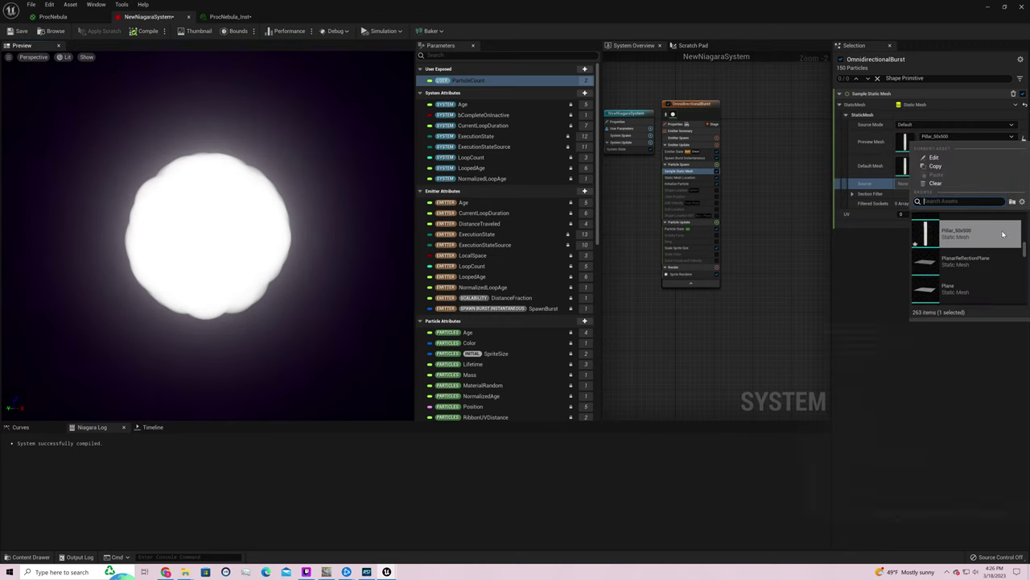
{"action": "scroll", "coordinate": [997, 245], "scroll_direction": "down", "scroll_amount": 3}
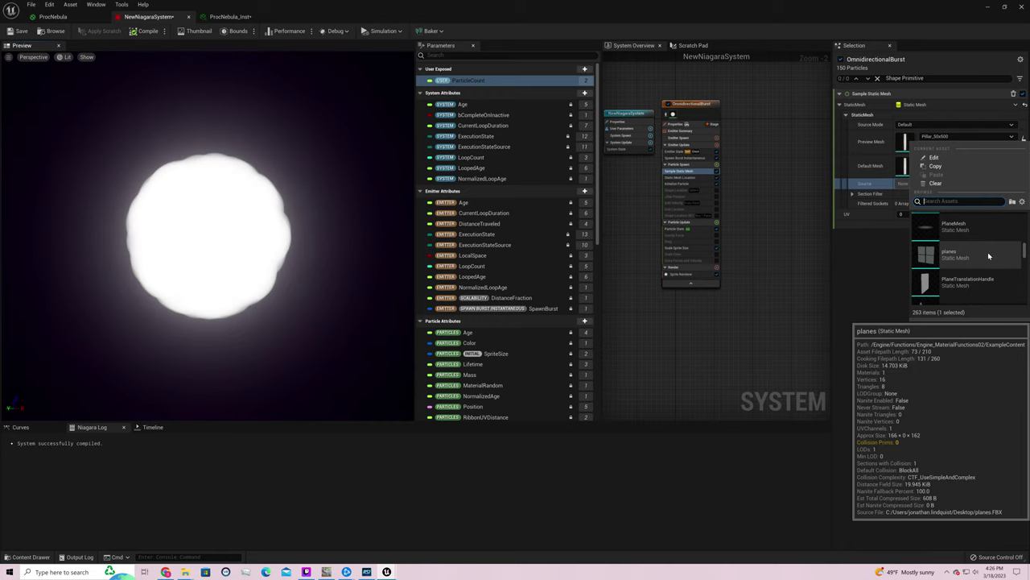
{"action": "left_click", "coordinate": [989, 256]}
{"action": "left_click", "coordinate": [966, 160]}
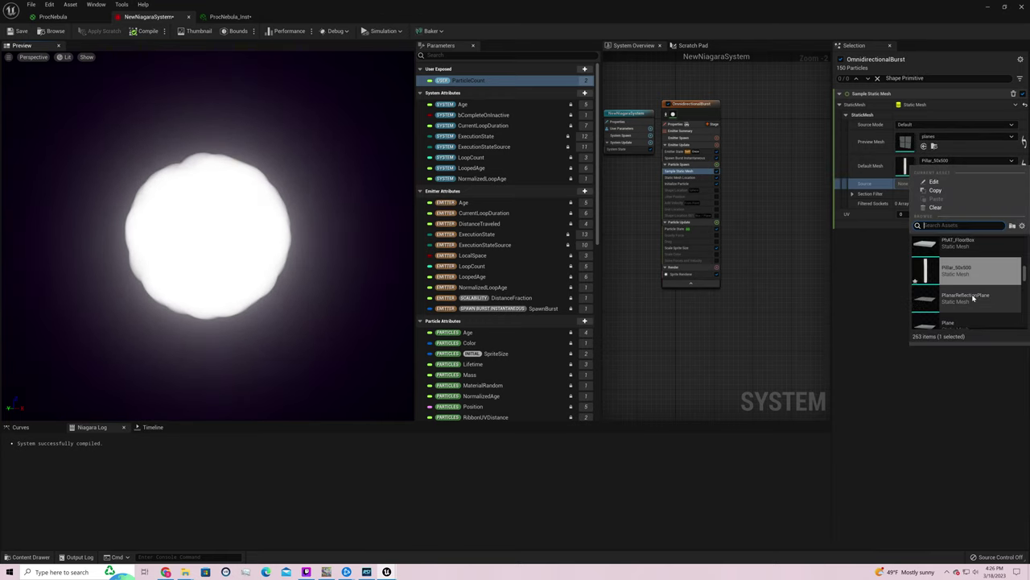
{"action": "scroll", "coordinate": [972, 298], "scroll_direction": "down", "scroll_amount": 2}
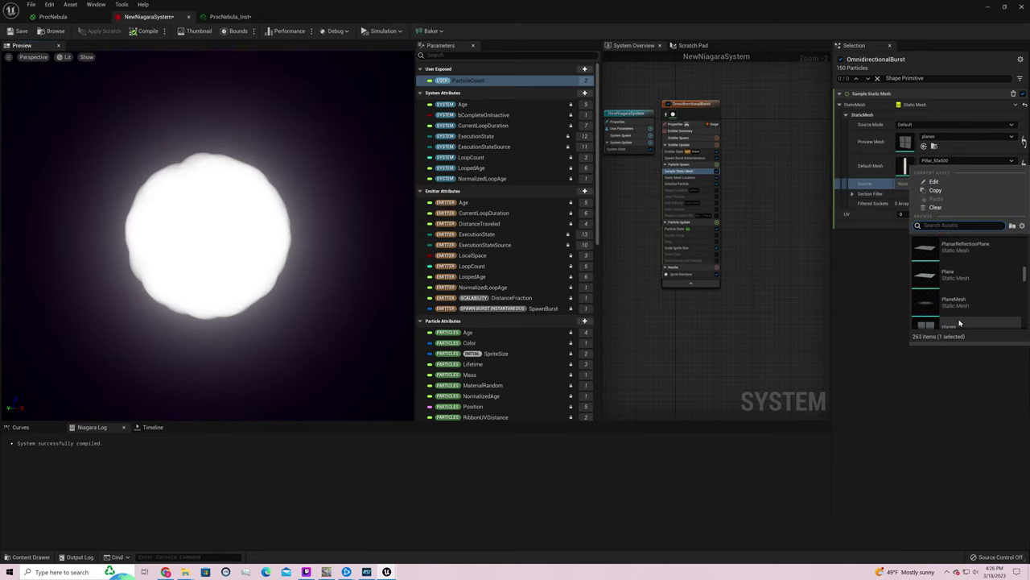
{"action": "left_click", "coordinate": [960, 323]}
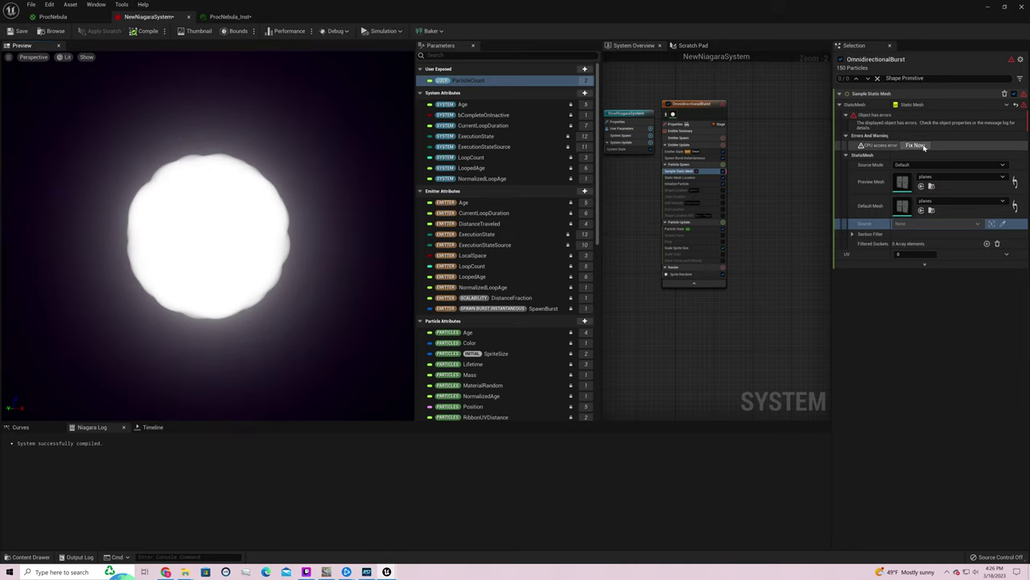
{"action": "left_click", "coordinate": [918, 146]}
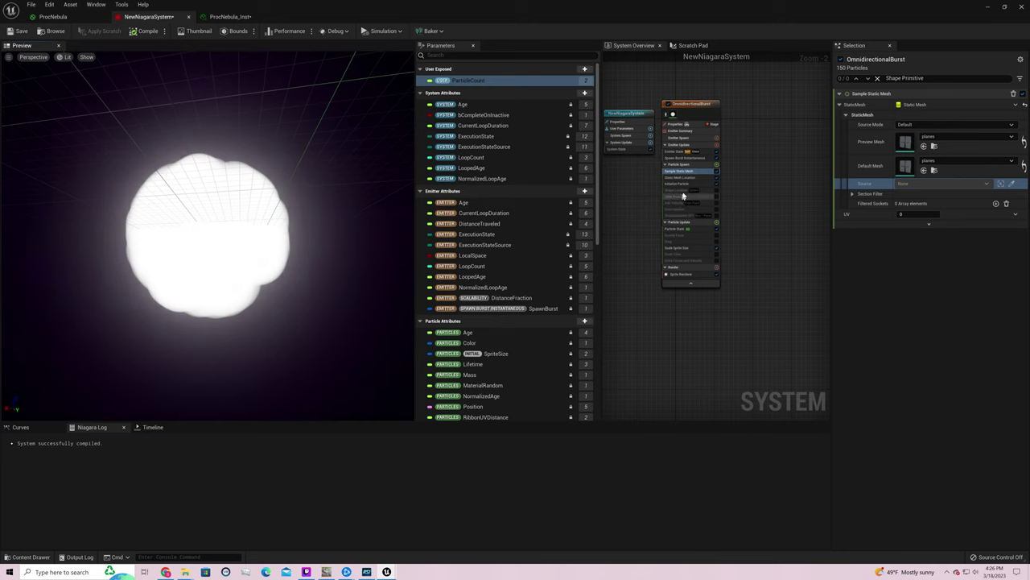
{"action": "left_click", "coordinate": [680, 183]}
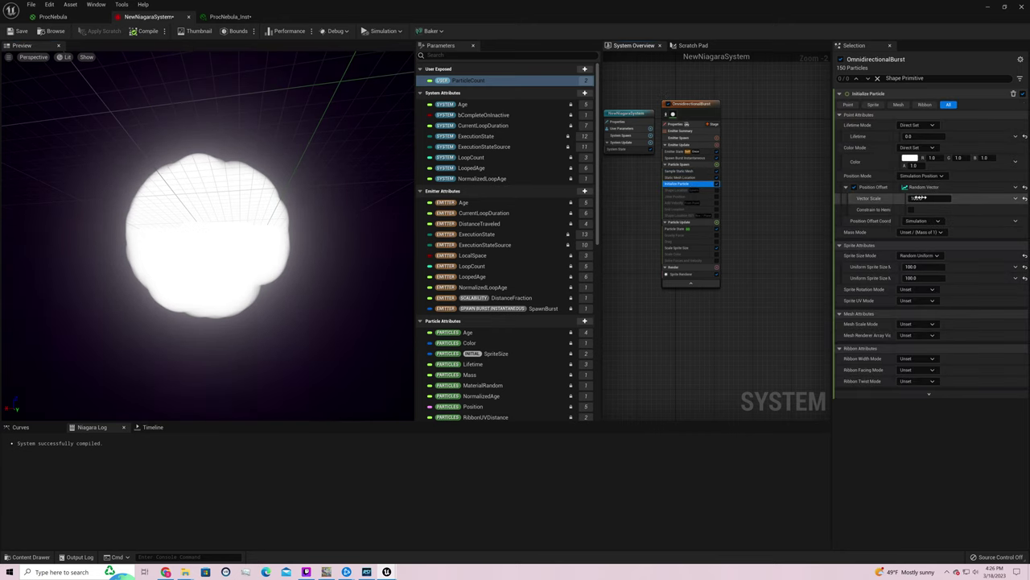
Change the uniform sprite size to 10 so particles become small dots, and orbit the preview
{"action": "left_click", "coordinate": [920, 278]}
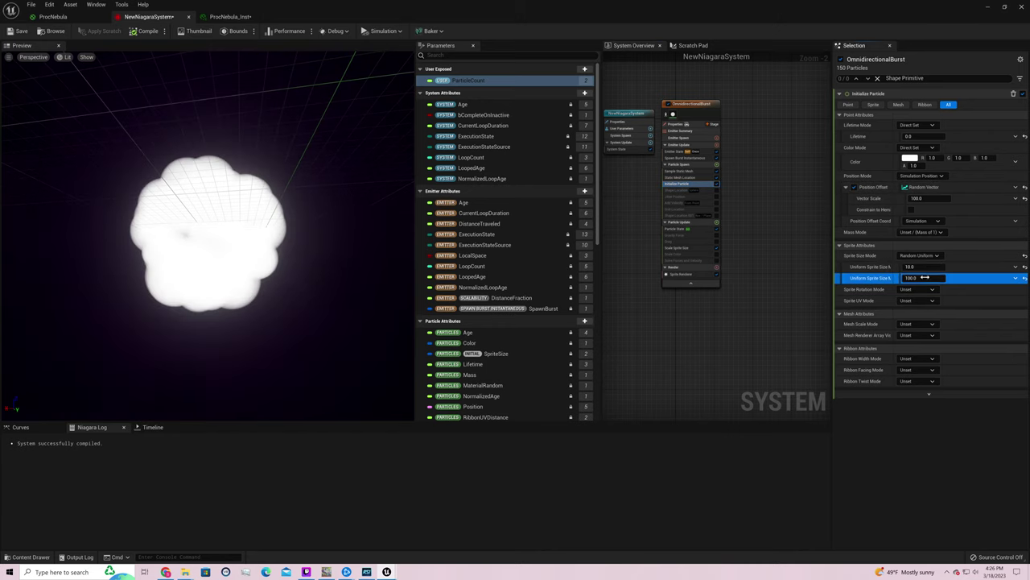
{"action": "left_click", "coordinate": [925, 278]}
{"action": "left_click_drag", "start_coordinate": [257, 190], "coordinate": [225, 192]}
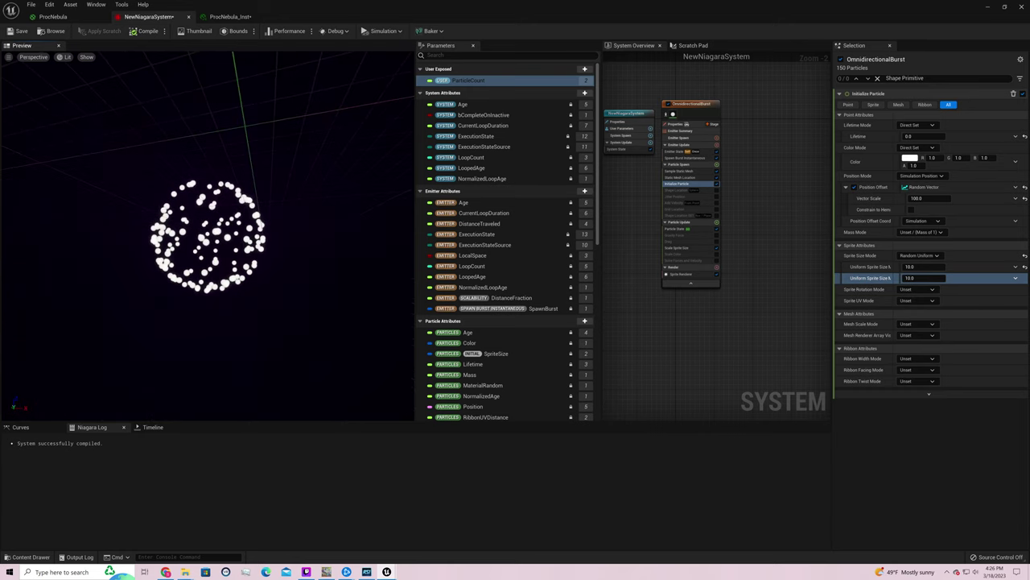
Try Sample Static Mesh source modes like Attach Parent and Source, settling back on Default
{"action": "left_click", "coordinate": [683, 172]}
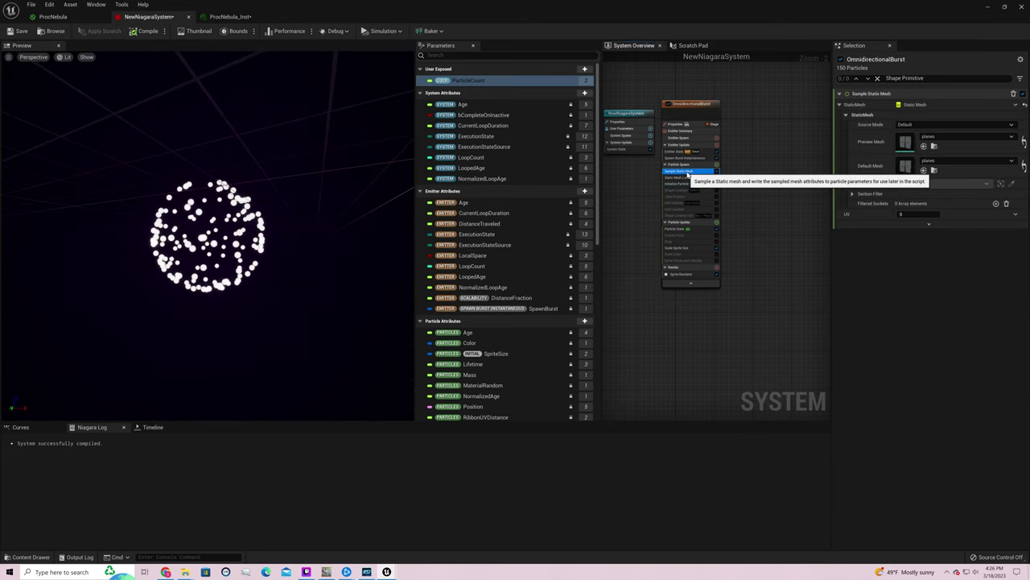
{"action": "left_click", "coordinate": [693, 158]}
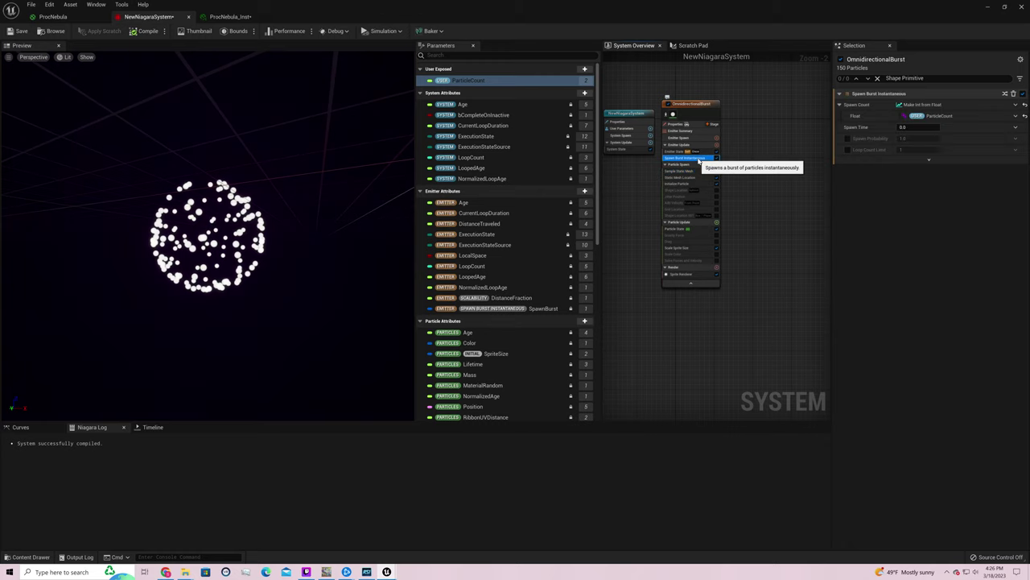
{"action": "left_click", "coordinate": [703, 173]}
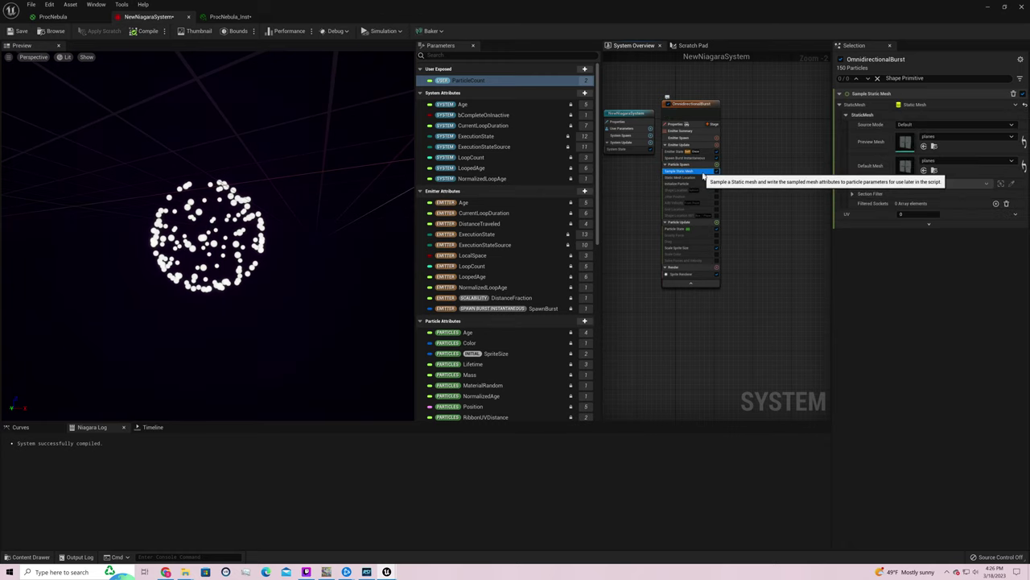
{"action": "left_click", "coordinate": [970, 124]}
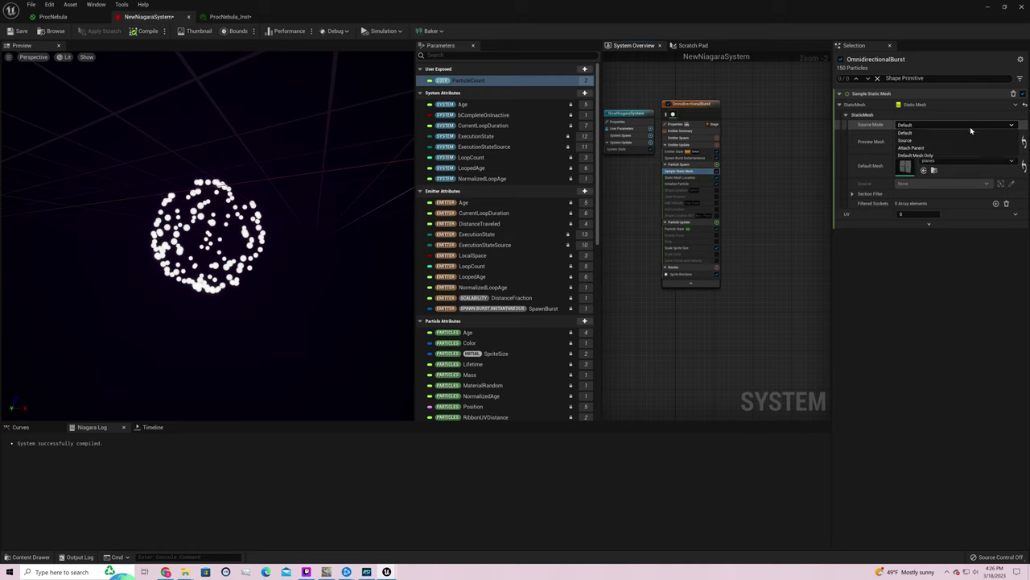
{"action": "left_click", "coordinate": [941, 157]}
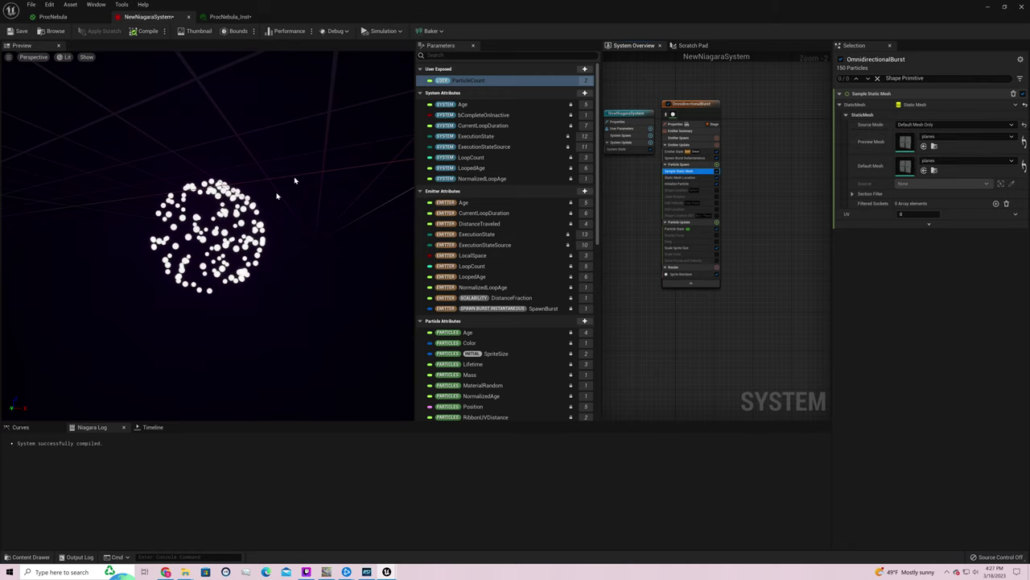
{"action": "left_click", "coordinate": [954, 125]}
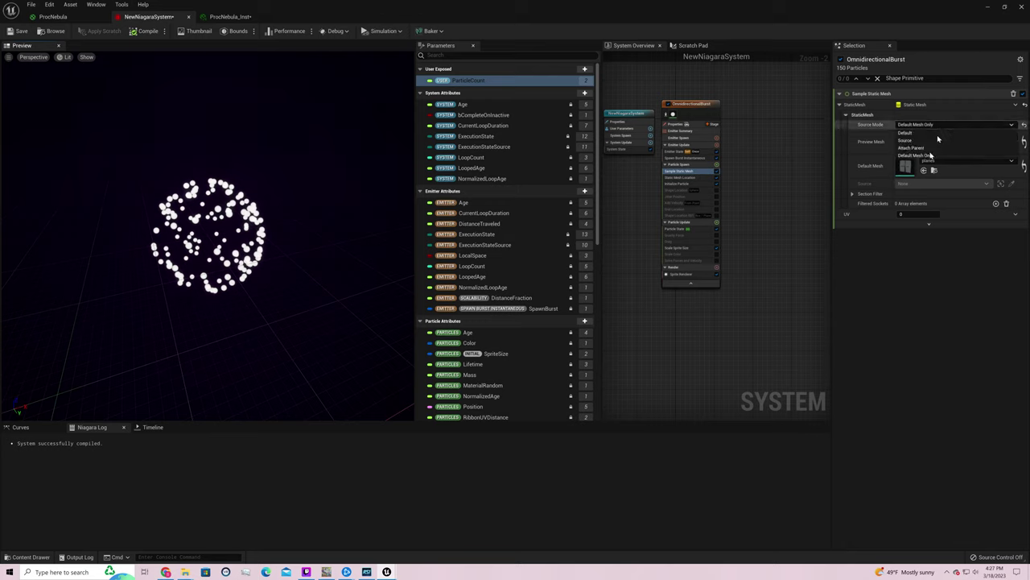
{"action": "left_click", "coordinate": [928, 149]}
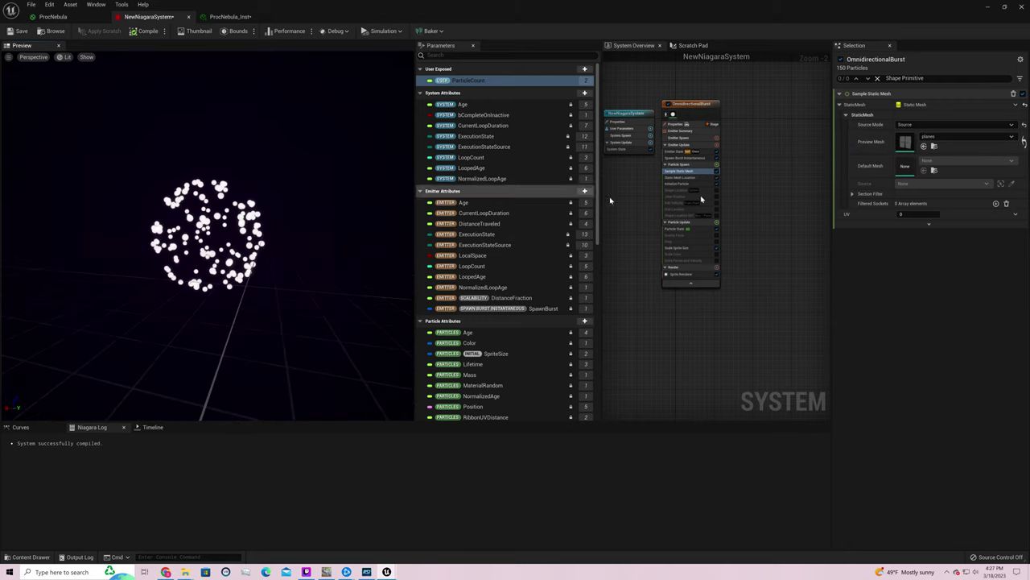
{"action": "left_click", "coordinate": [954, 125]}
{"action": "left_click", "coordinate": [955, 141]}
{"action": "left_click", "coordinate": [955, 124]}
{"action": "left_click", "coordinate": [930, 134]}
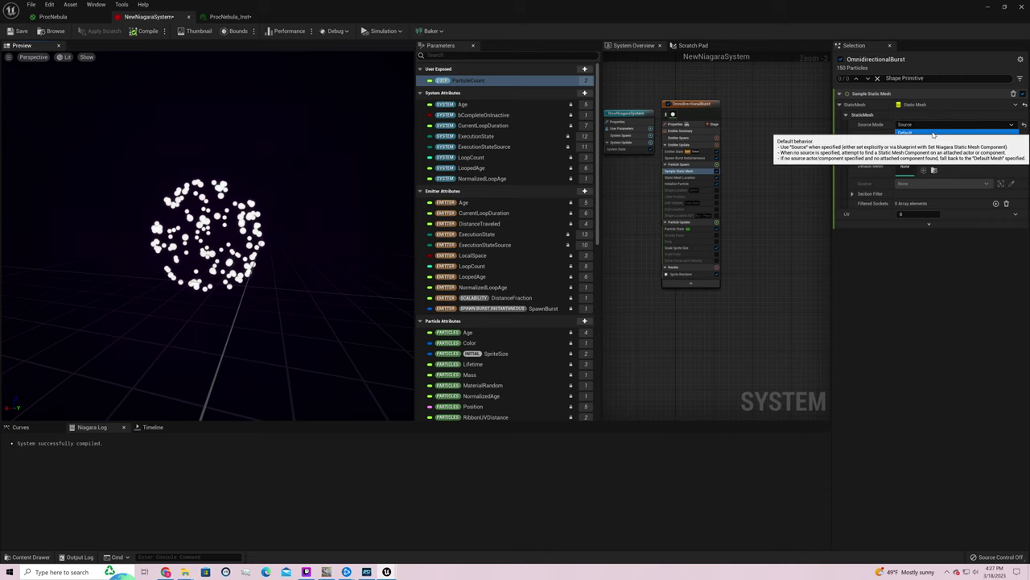
Set the default mesh to AnimTreeEd_PreviewFloor and the preview mesh to Shape_Pipe_180
{"action": "left_click", "coordinate": [958, 161]}
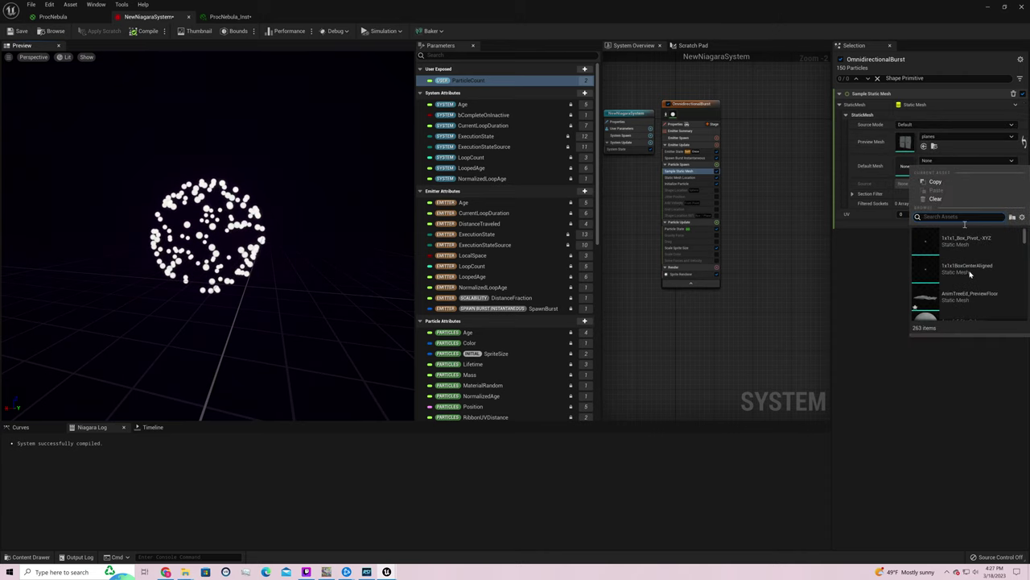
{"action": "left_click", "coordinate": [971, 281]}
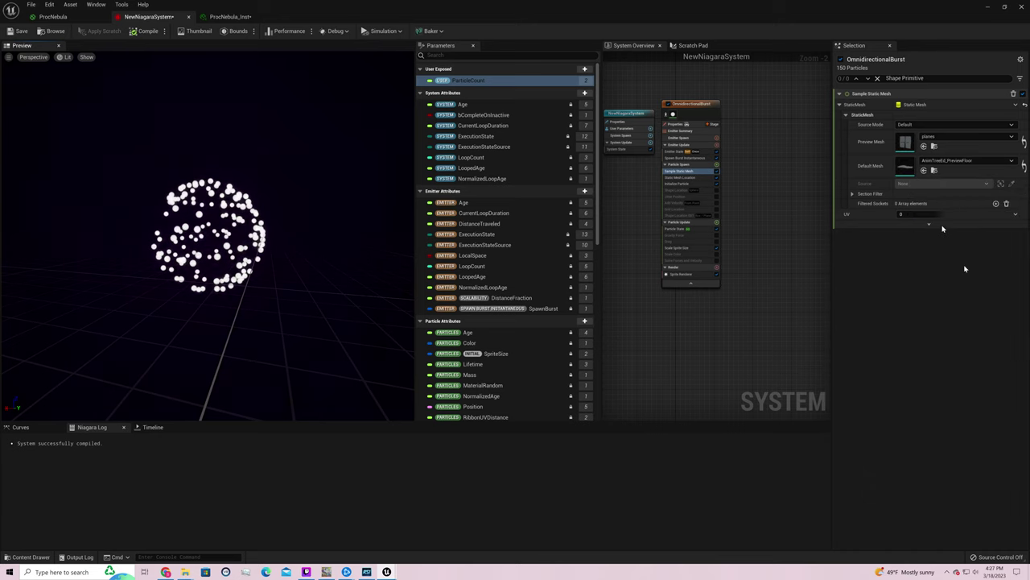
{"action": "left_click", "coordinate": [949, 139]}
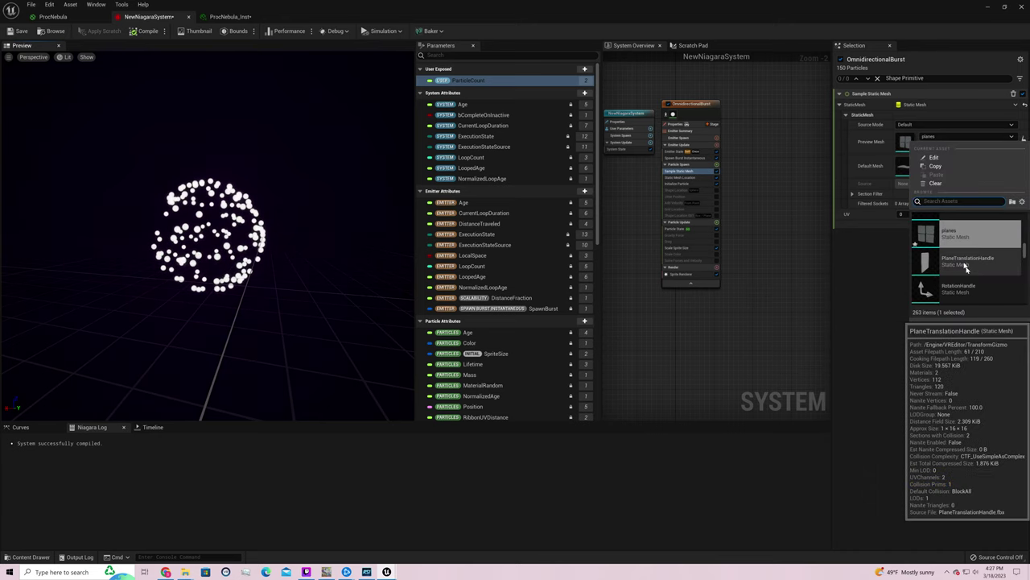
{"action": "scroll", "coordinate": [966, 266], "scroll_direction": "down", "scroll_amount": 3}
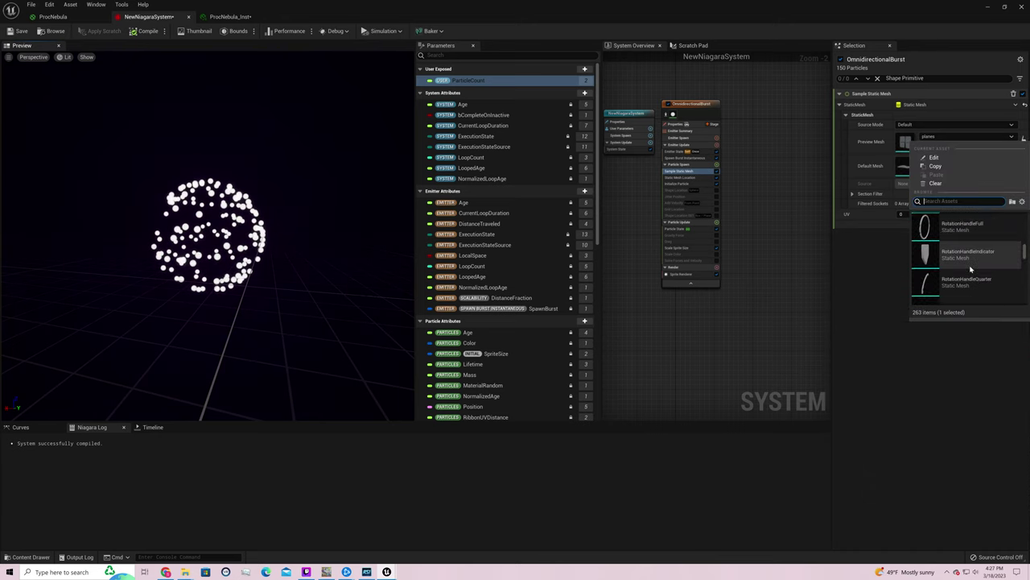
{"action": "scroll", "coordinate": [970, 255], "scroll_direction": "down", "scroll_amount": 5}
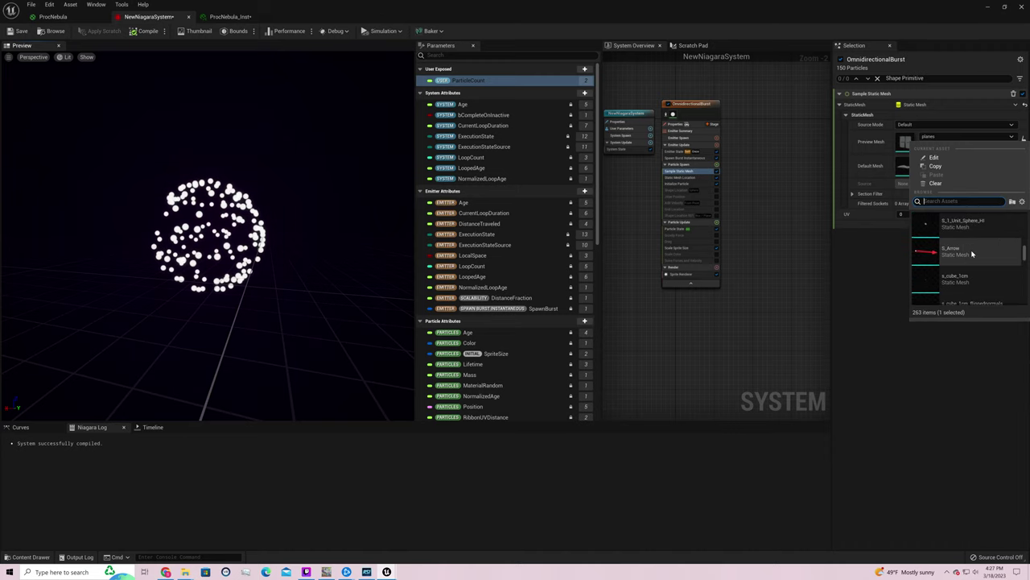
{"action": "scroll", "coordinate": [971, 254], "scroll_direction": "down", "scroll_amount": 4}
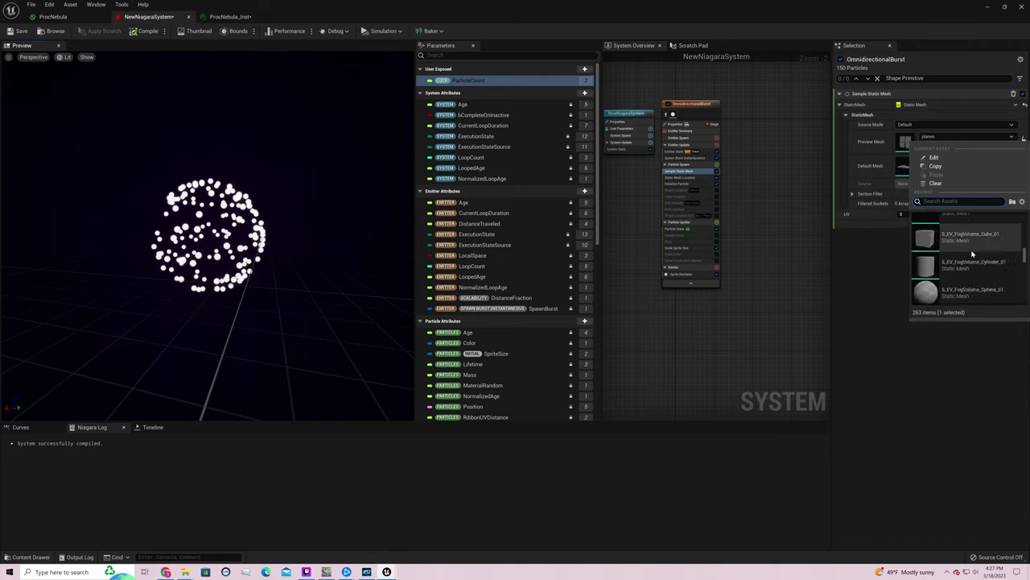
{"action": "scroll", "coordinate": [972, 254], "scroll_direction": "down", "scroll_amount": 3}
{"action": "scroll", "coordinate": [972, 254], "scroll_direction": "down", "scroll_amount": 6}
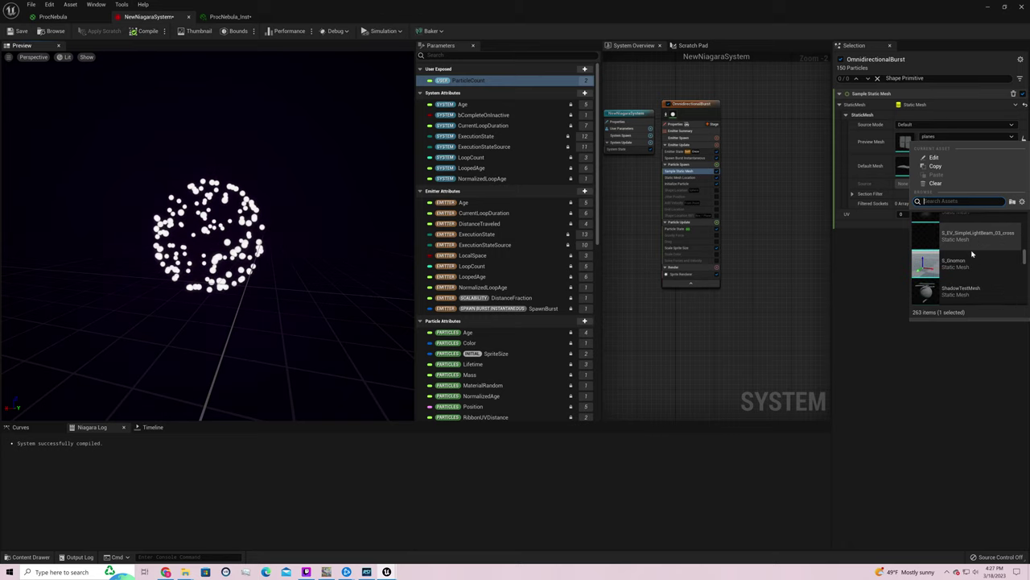
{"action": "scroll", "coordinate": [972, 254], "scroll_direction": "down", "scroll_amount": 2}
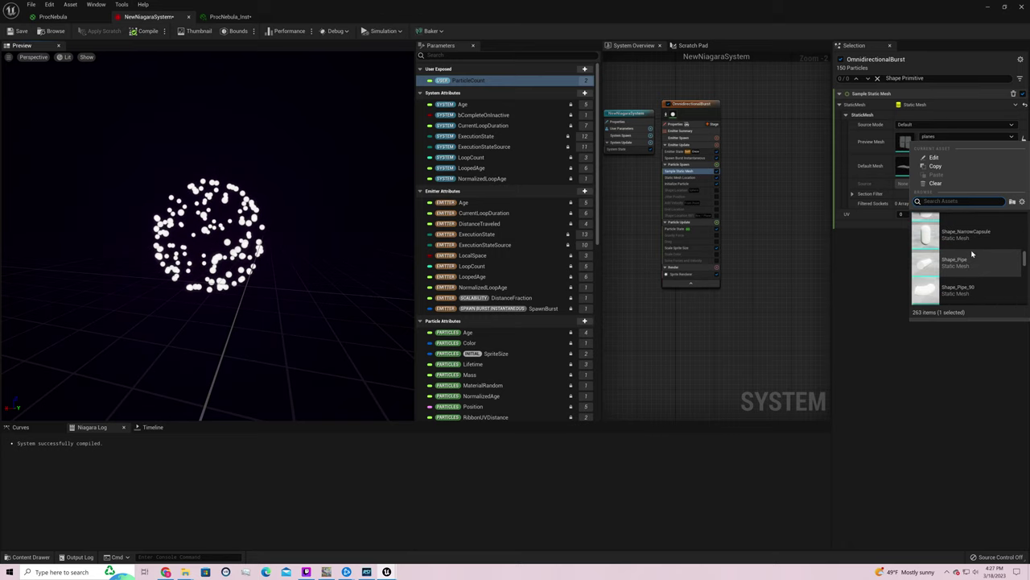
{"action": "scroll", "coordinate": [972, 255], "scroll_direction": "down", "scroll_amount": 2}
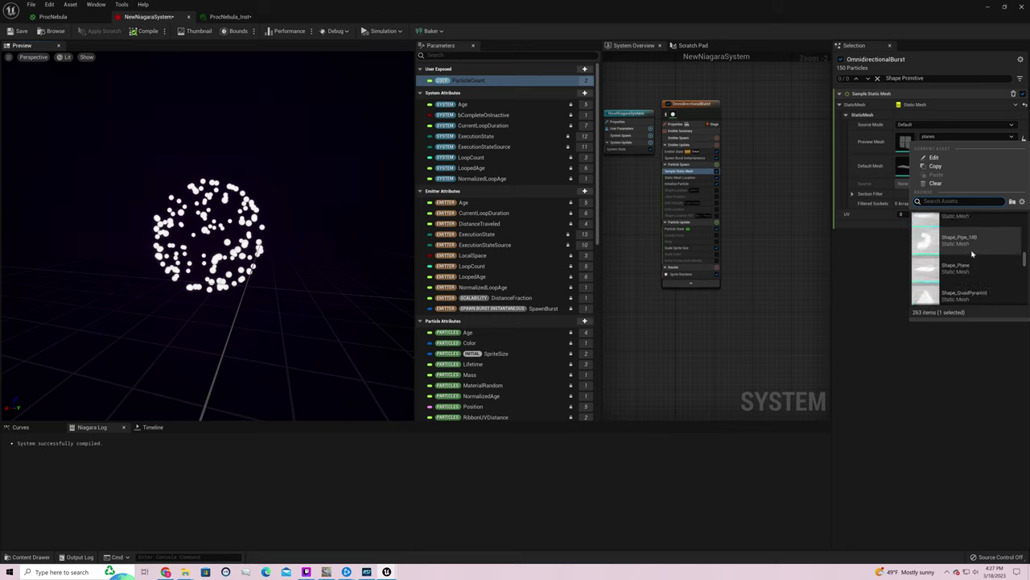
{"action": "left_click", "coordinate": [972, 256]}
Make Shape_Pipe_180 the default mesh too, and enable the Jitter Position module
{"action": "left_click", "coordinate": [958, 161]}
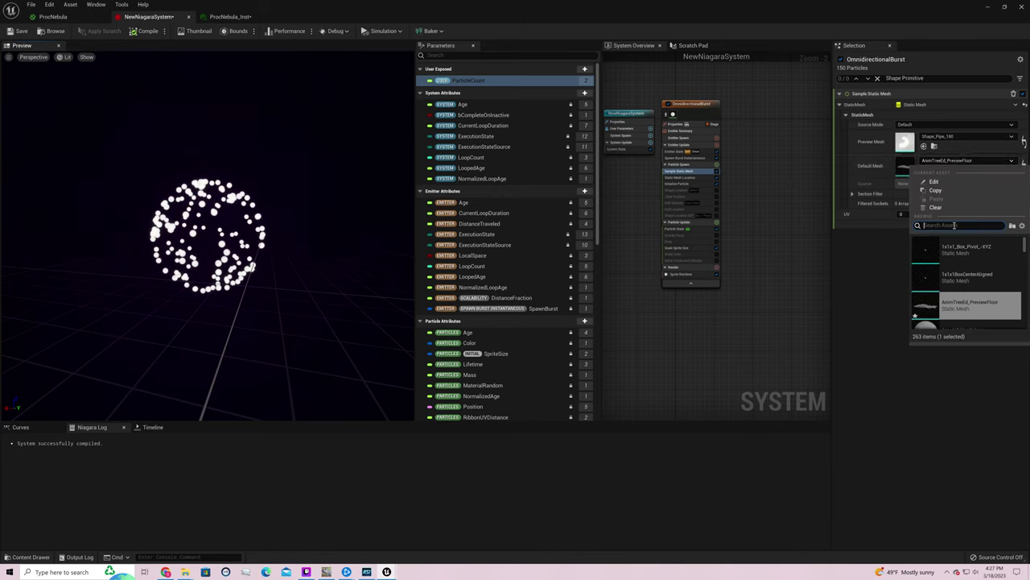
{"action": "type", "text": "shapep"}
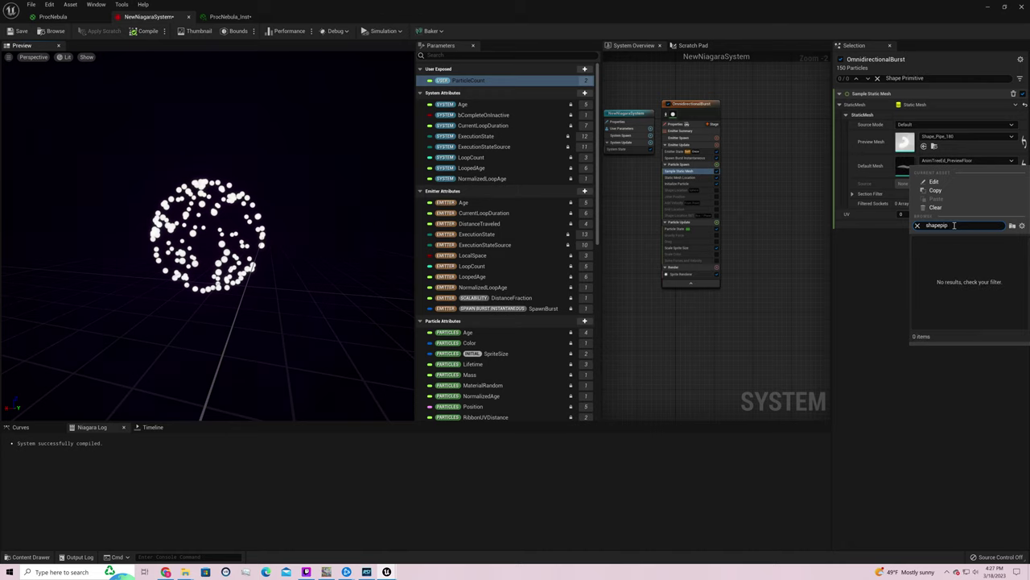
{"action": "key", "text": "BackSpace"}
{"action": "type", "text": "_"}
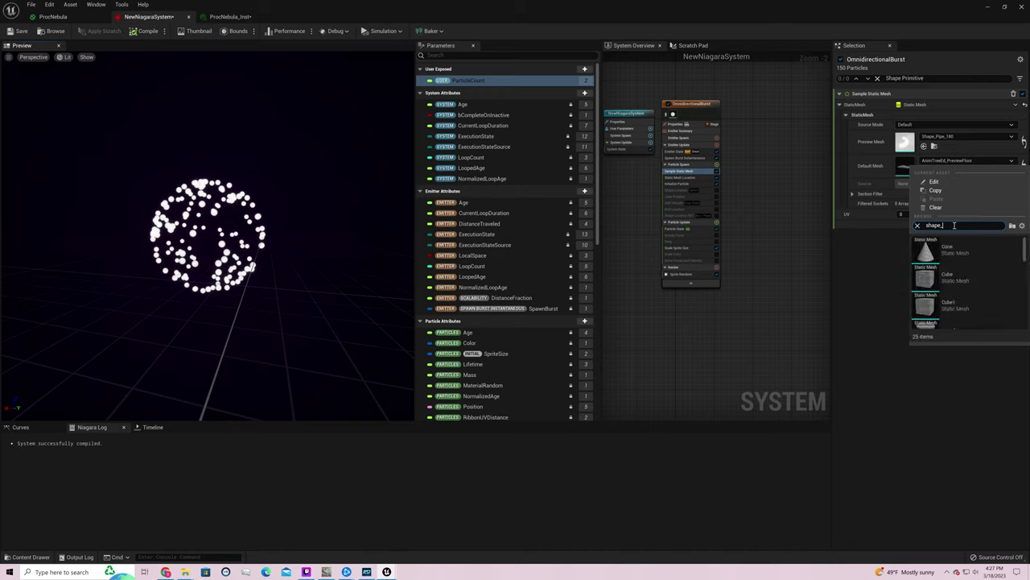
{"action": "type", "text": "pi"}
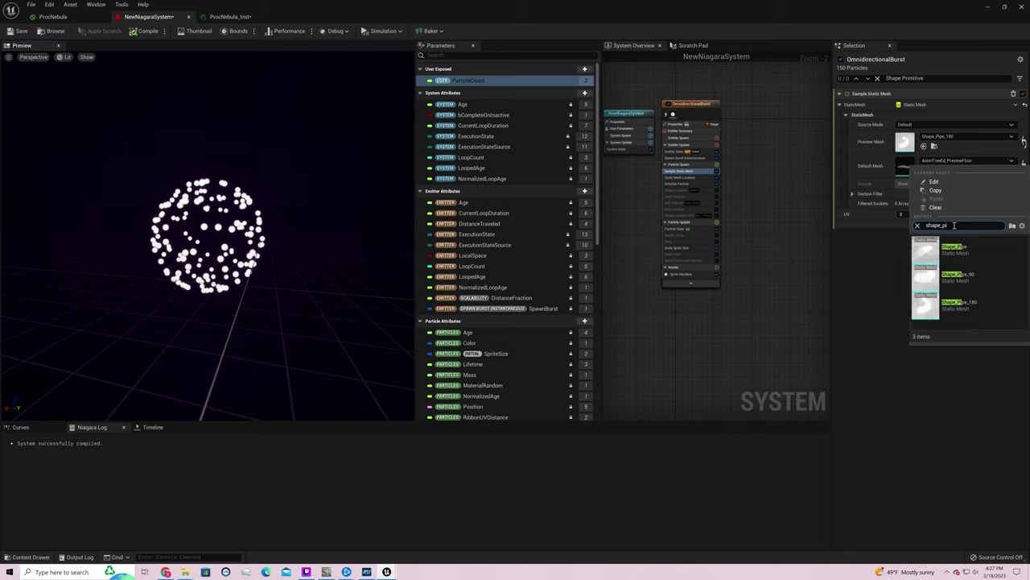
{"action": "left_click", "coordinate": [954, 305]}
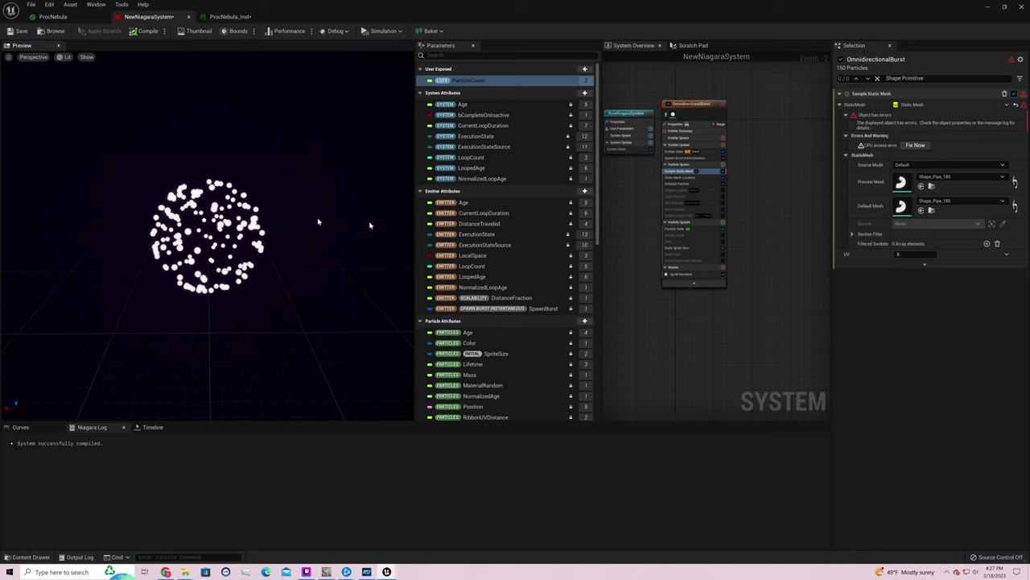
{"action": "left_click", "coordinate": [723, 198]}
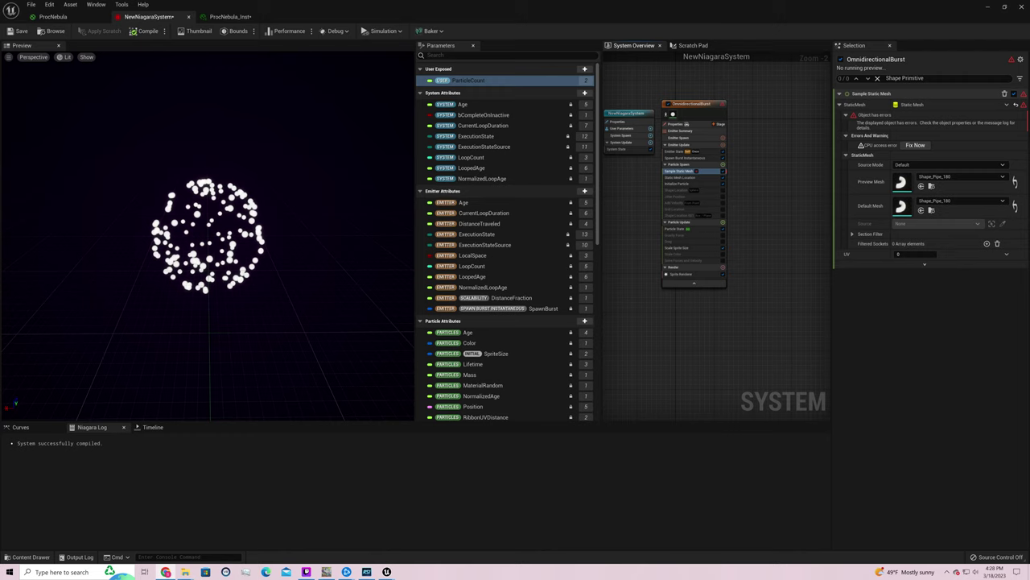
From StarterContent > Architecture in the Content Drawer, drag Wall_Door_400x300 into Preview and Default Mesh
{"action": "left_click", "coordinate": [31, 556]}
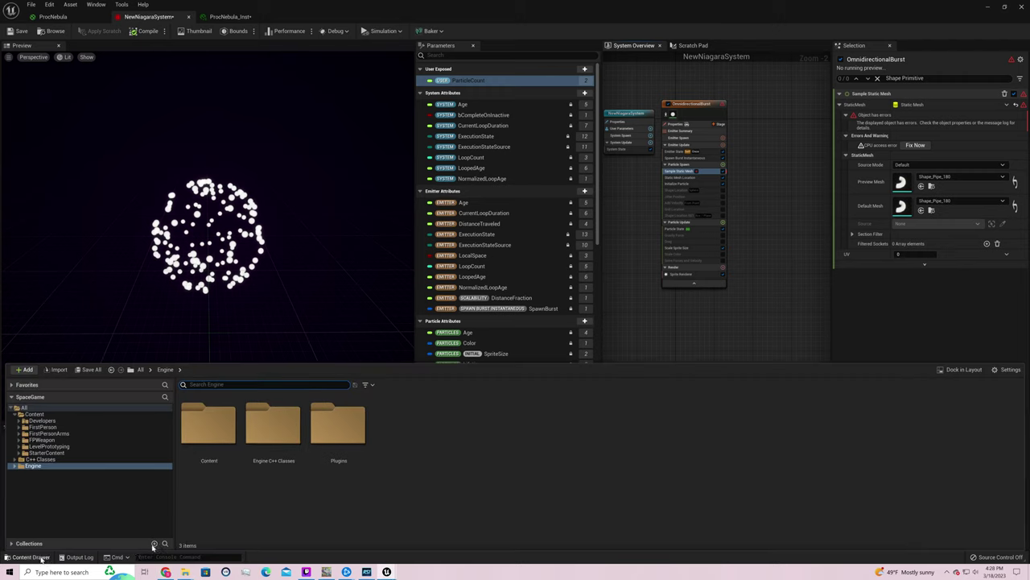
{"action": "left_click", "coordinate": [44, 420]}
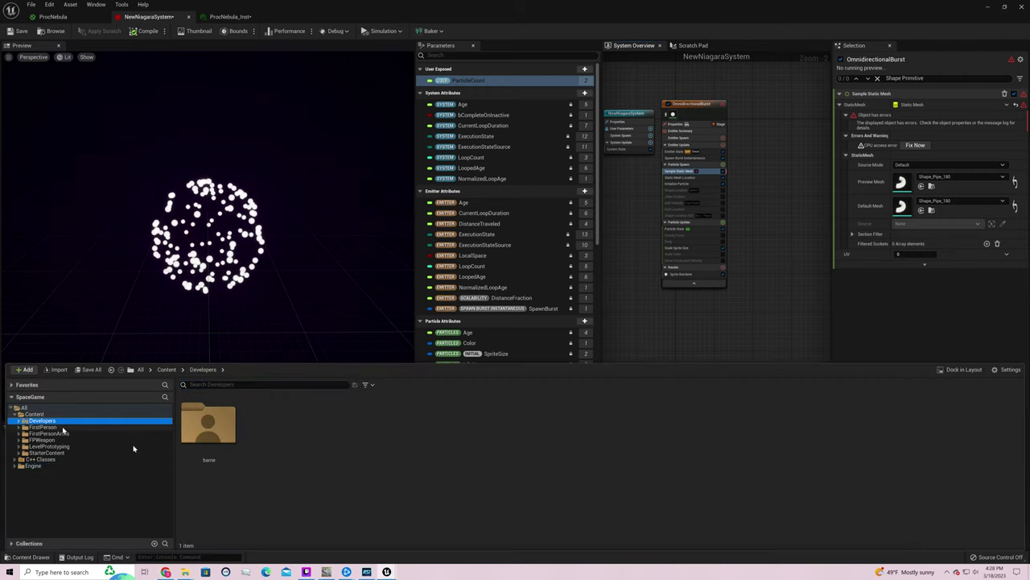
{"action": "left_click", "coordinate": [18, 421]}
{"action": "left_click", "coordinate": [38, 427]}
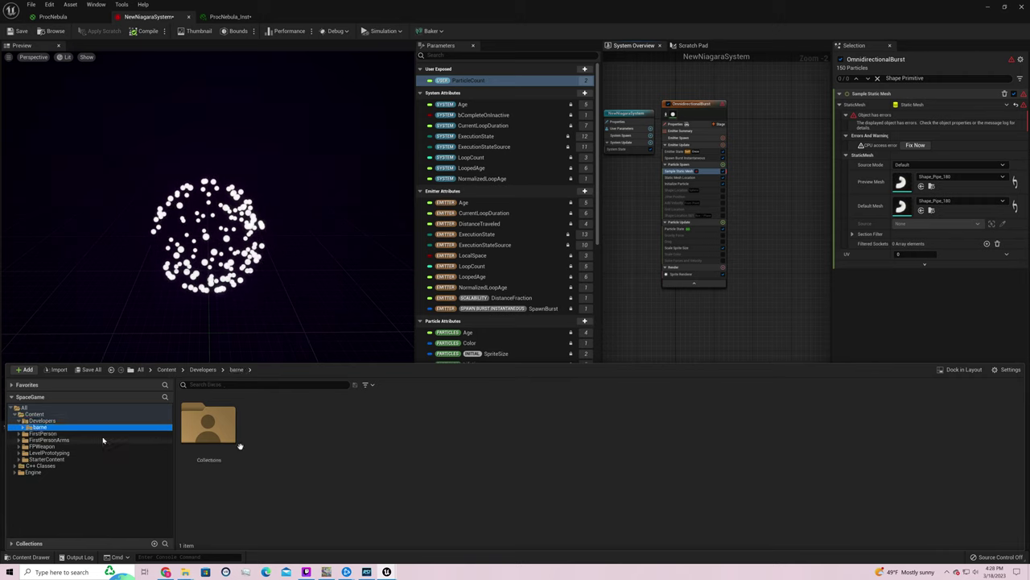
{"action": "double_click", "coordinate": [232, 443]}
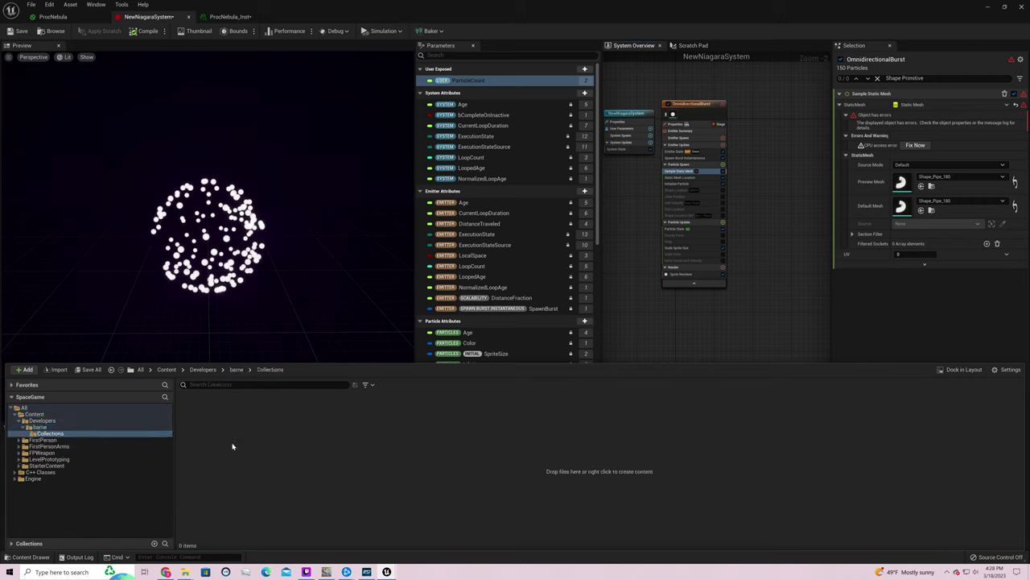
{"action": "double_click", "coordinate": [46, 465]}
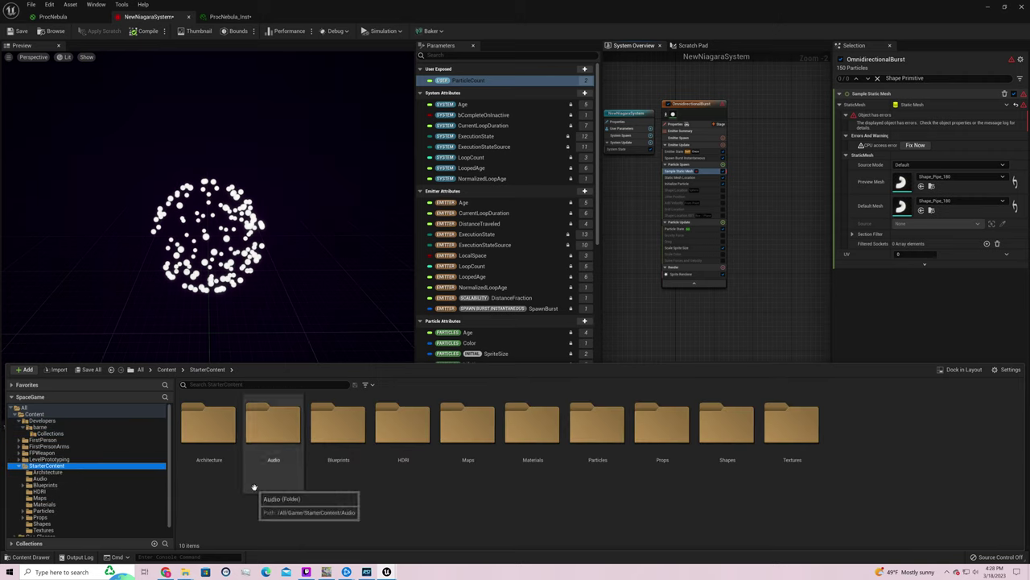
{"action": "double_click", "coordinate": [207, 467]}
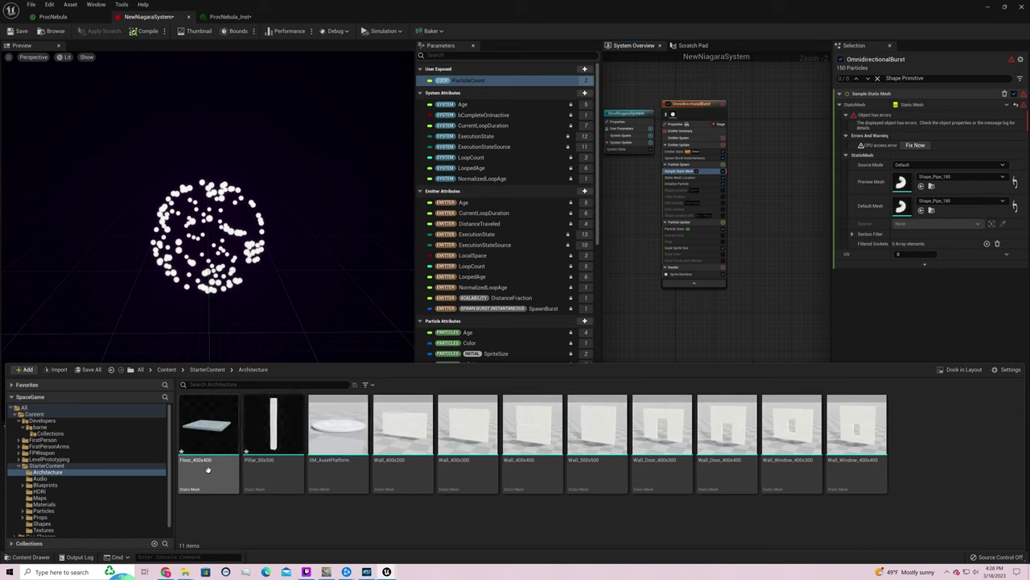
{"action": "left_click_drag", "start_coordinate": [662, 439], "coordinate": [923, 186]}
{"action": "left_click_drag", "start_coordinate": [662, 439], "coordinate": [926, 206]}
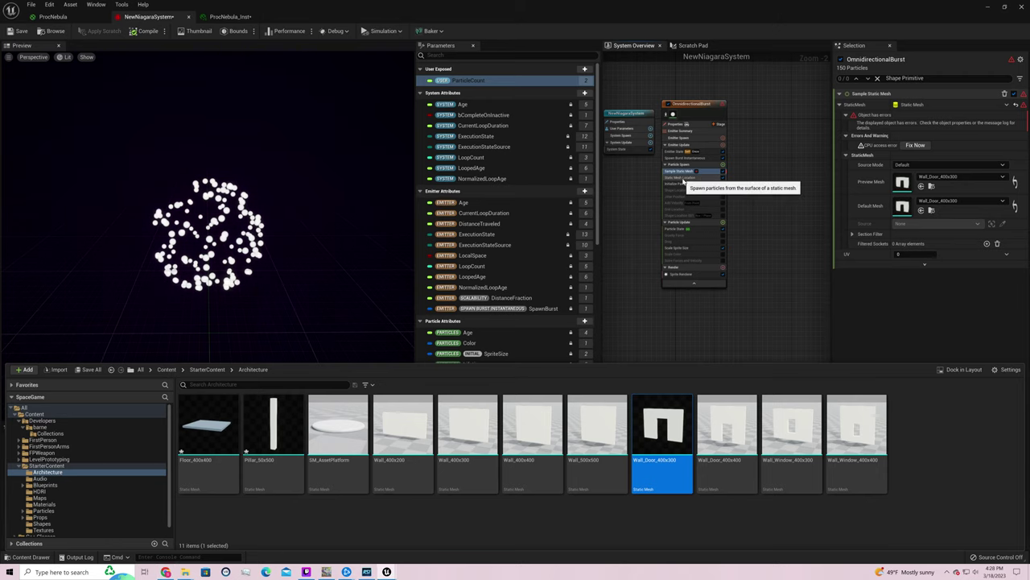
{"action": "left_click", "coordinate": [693, 178]}
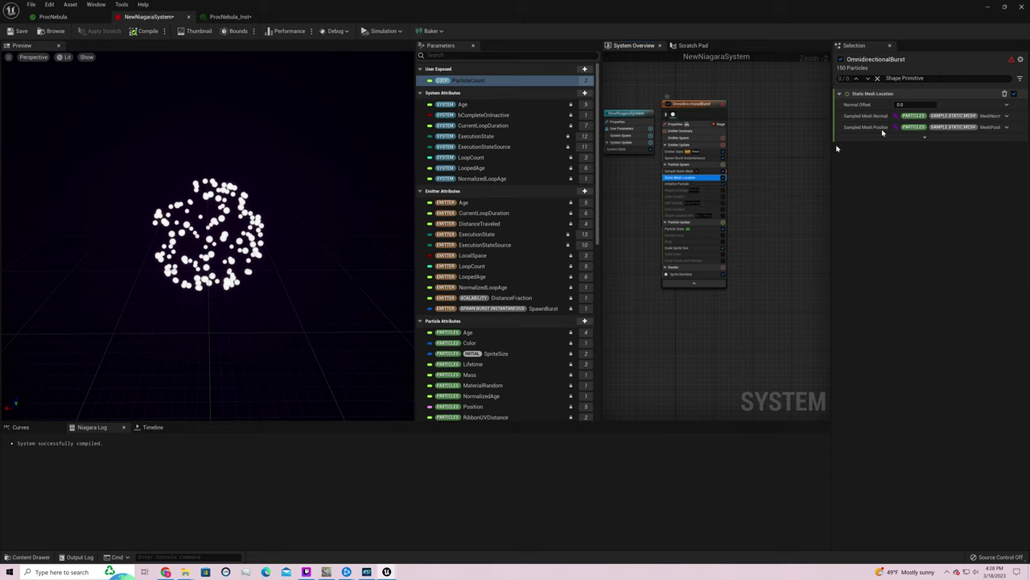
{"action": "left_click", "coordinate": [1007, 116]}
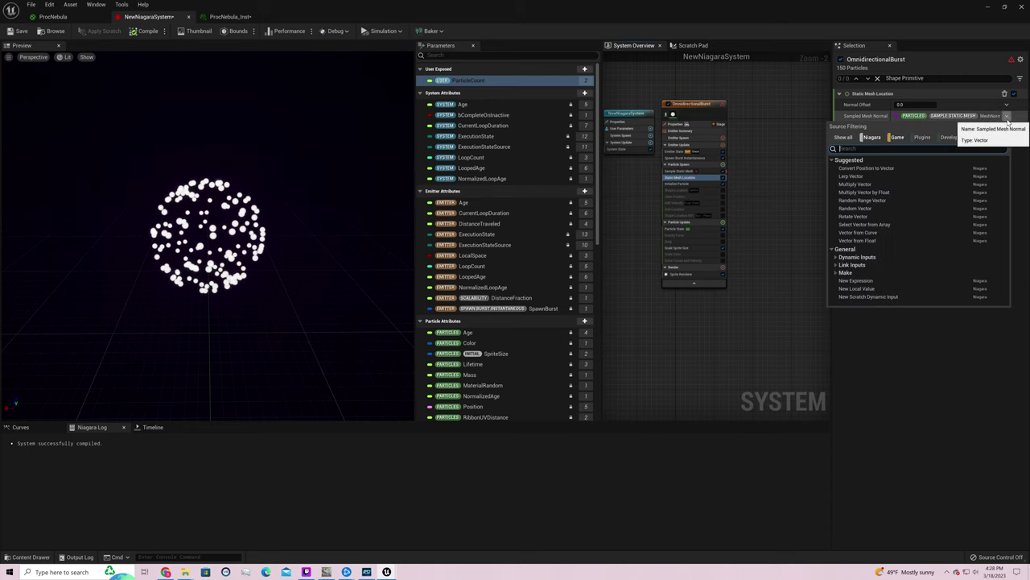
{"action": "left_click", "coordinate": [1007, 118]}
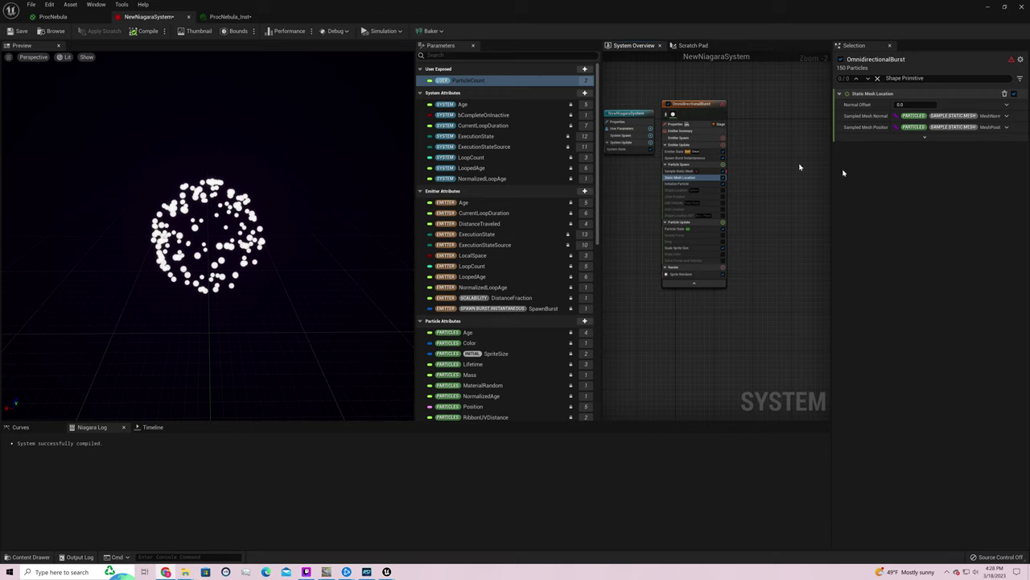
Set the emitter's Sim Target to GPUCompute Sim
{"action": "left_click", "coordinate": [695, 126]}
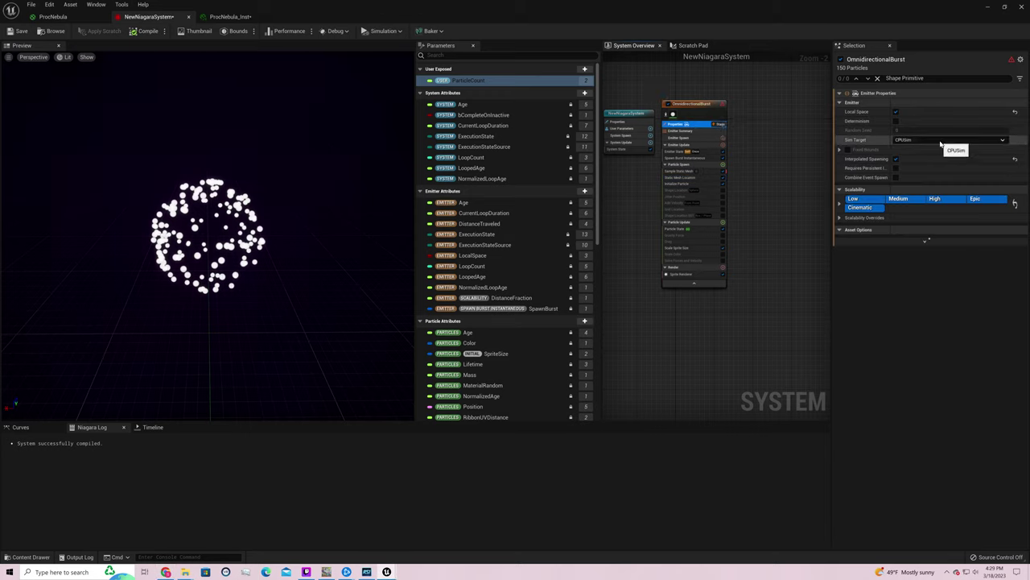
{"action": "left_click", "coordinate": [942, 140]}
{"action": "left_click", "coordinate": [925, 157]}
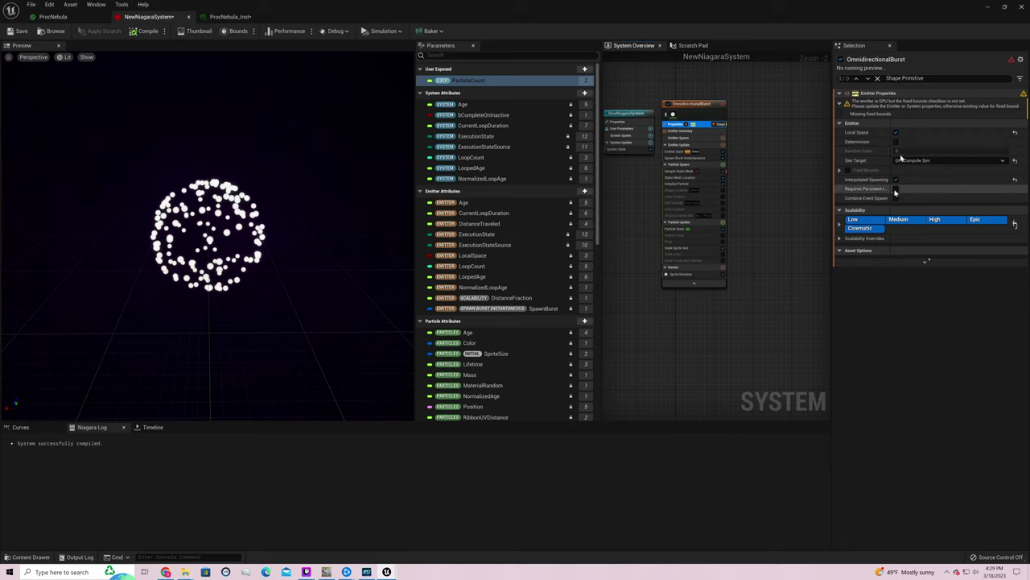
{"action": "left_click", "coordinate": [971, 113]}
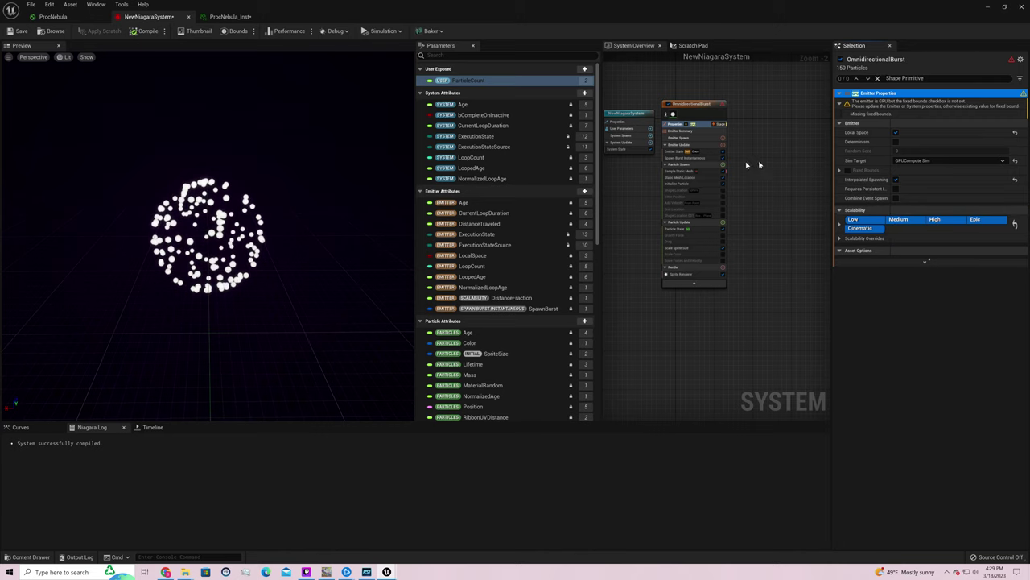
{"action": "left_click_drag", "start_coordinate": [371, 185], "coordinate": [289, 190]}
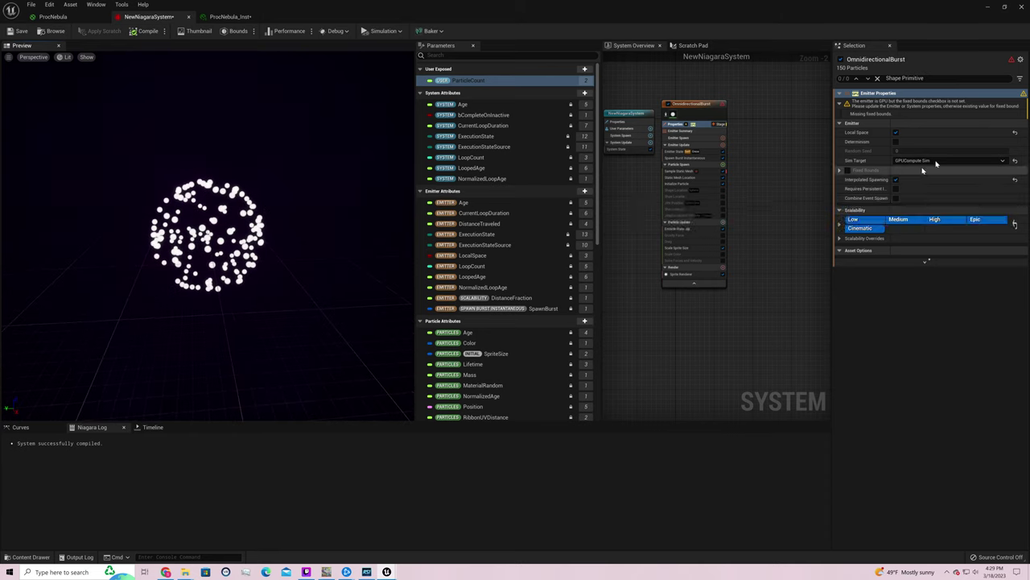
Enable Fixed Bounds and set the Min X, Y and Z bounds to -5000
{"action": "left_click", "coordinate": [848, 171]}
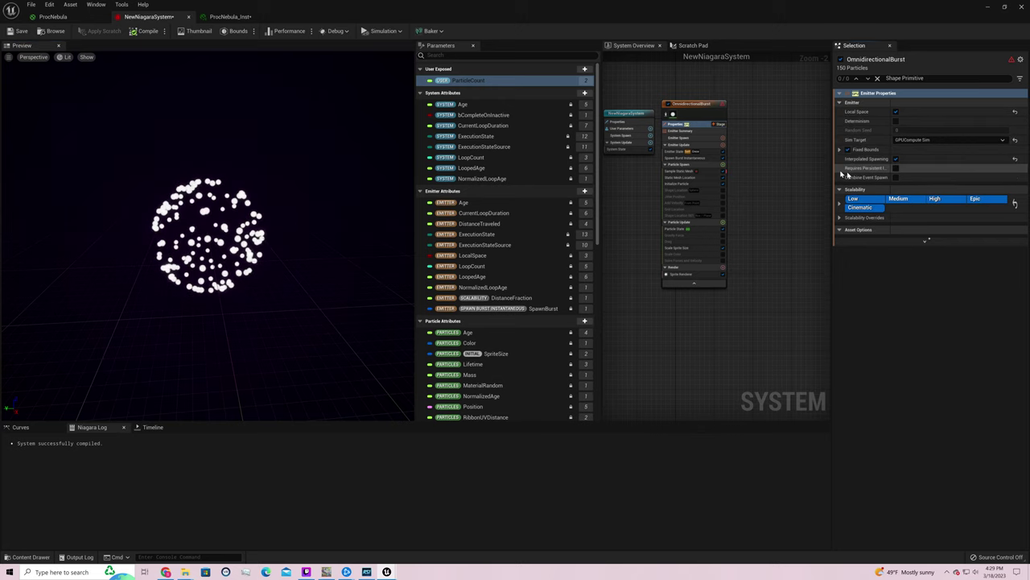
{"action": "left_click", "coordinate": [840, 150]}
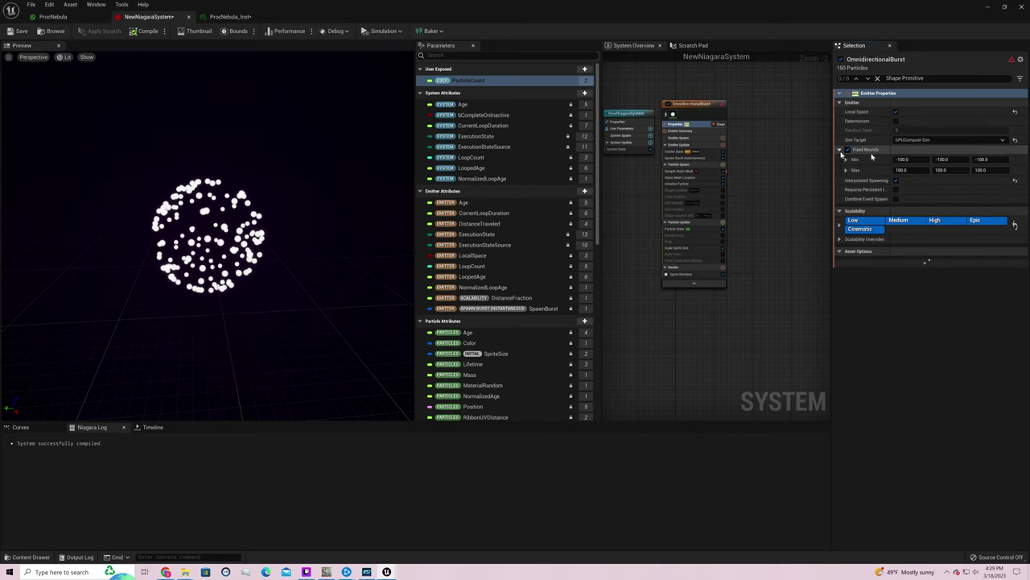
{"action": "left_click", "coordinate": [916, 161]}
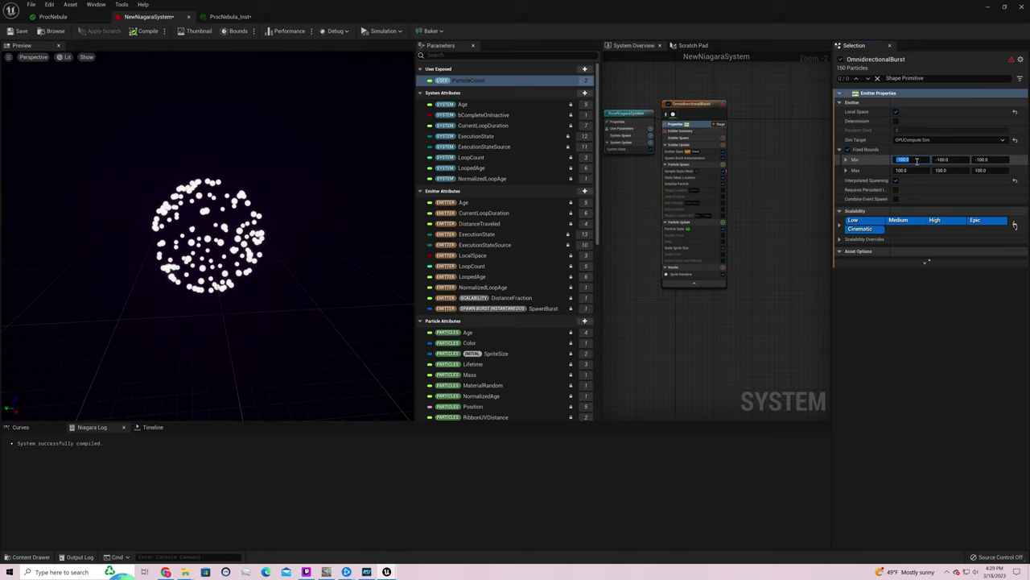
{"action": "type", "text": "-5000"}
{"action": "left_click", "coordinate": [944, 160]}
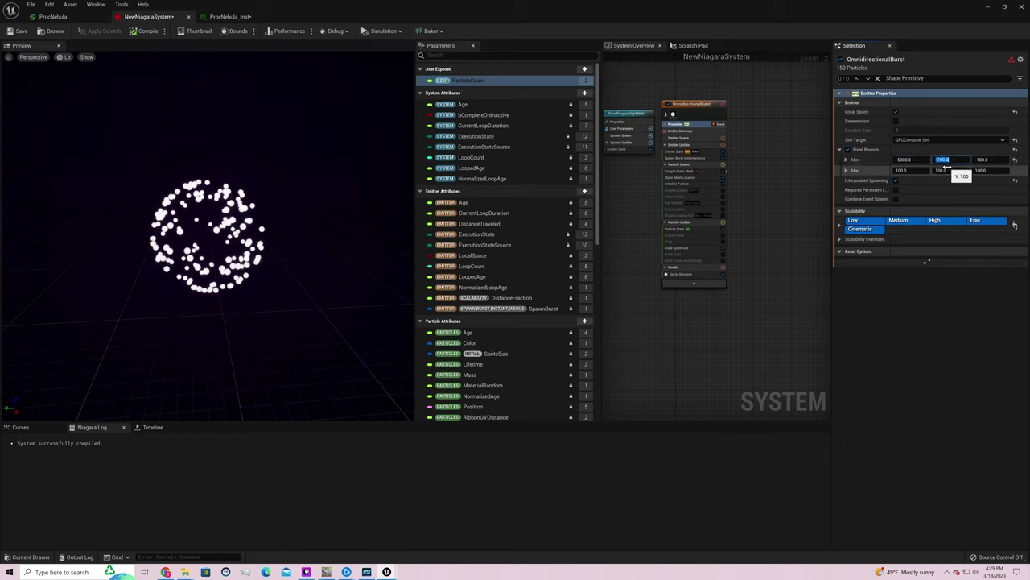
{"action": "type", "text": "-5000"}
{"action": "key", "text": "Return"}
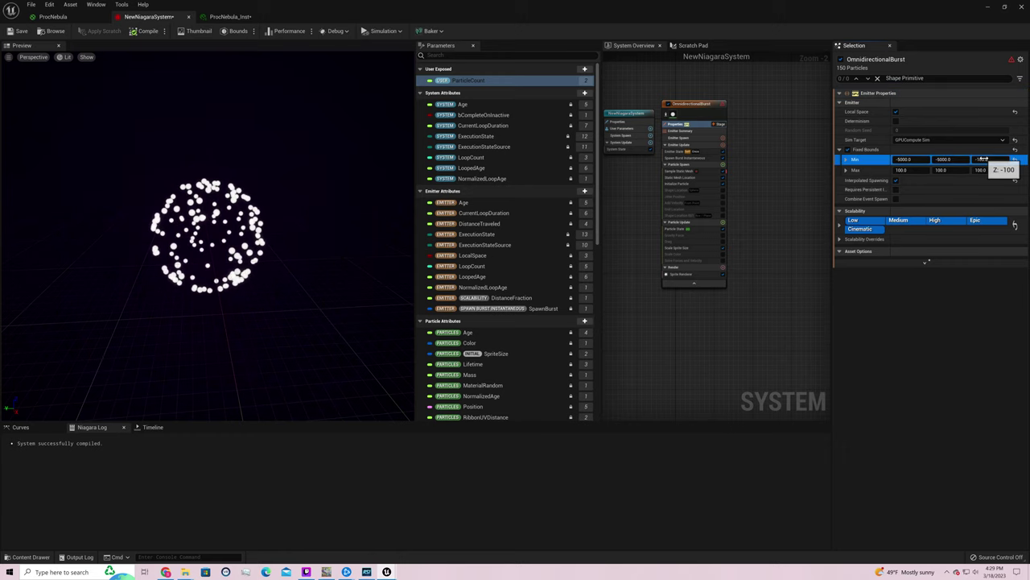
{"action": "left_click", "coordinate": [983, 159]}
{"action": "type", "text": "-5000"}
{"action": "key", "text": "Return"}
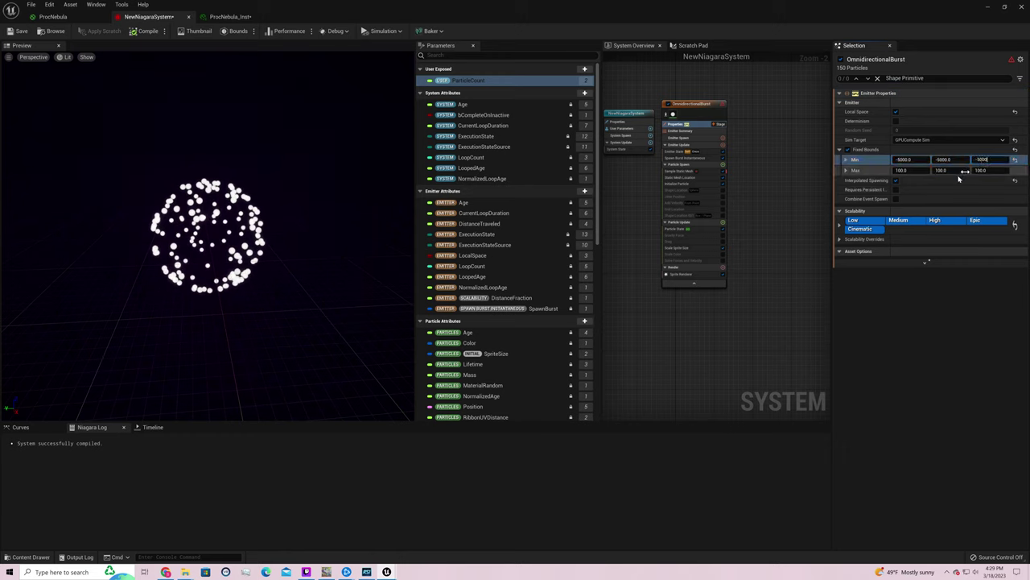
Set the Fixed Bounds Max X, Y and Z to 5000
{"action": "left_click", "coordinate": [905, 170]}
{"action": "type", "text": "5000"}
{"action": "key", "text": "Return"}
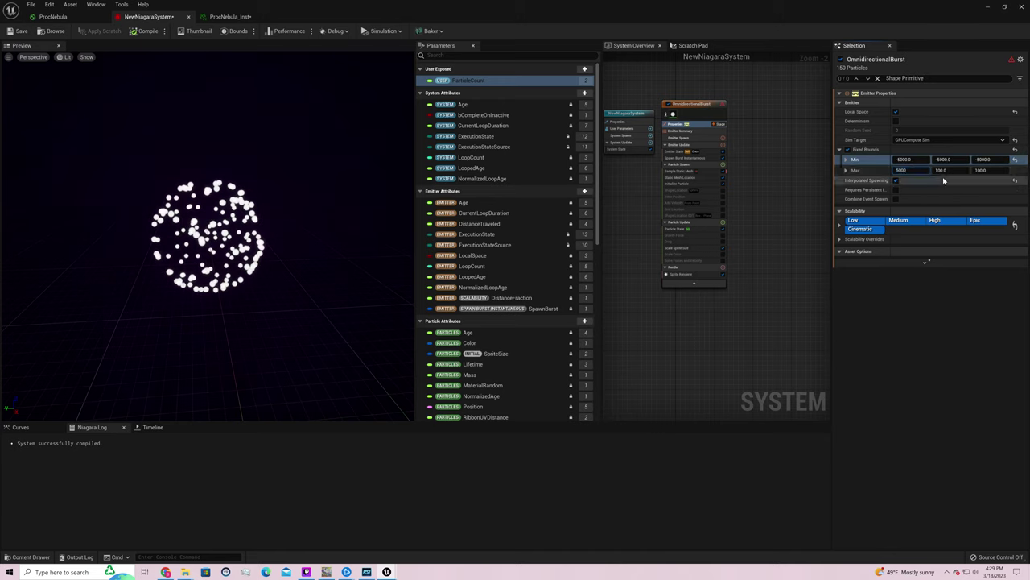
{"action": "left_click", "coordinate": [942, 170]}
{"action": "type", "text": "5000"}
{"action": "left_click", "coordinate": [983, 170]}
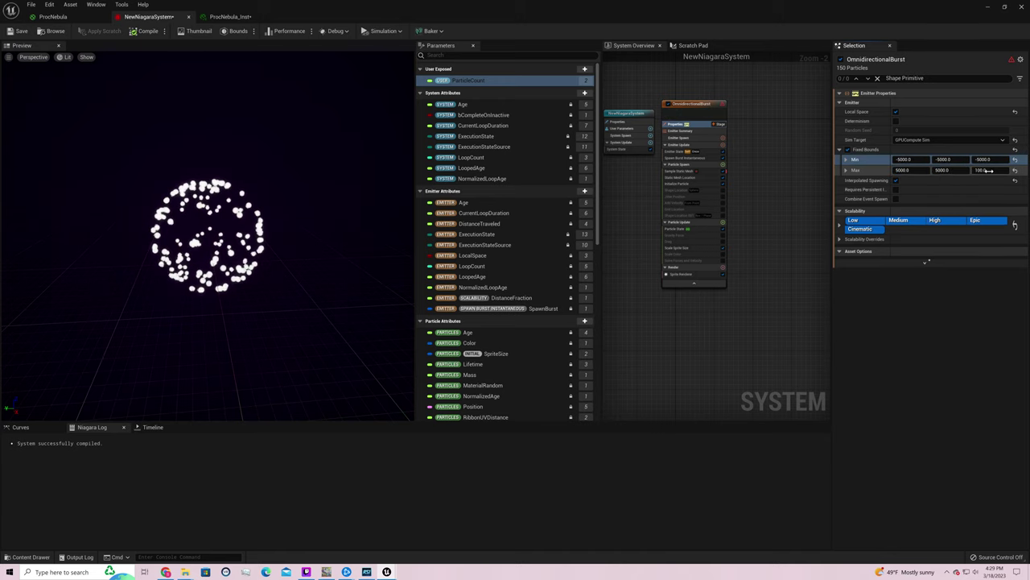
{"action": "type", "text": "5000"}
{"action": "key", "text": "Return"}
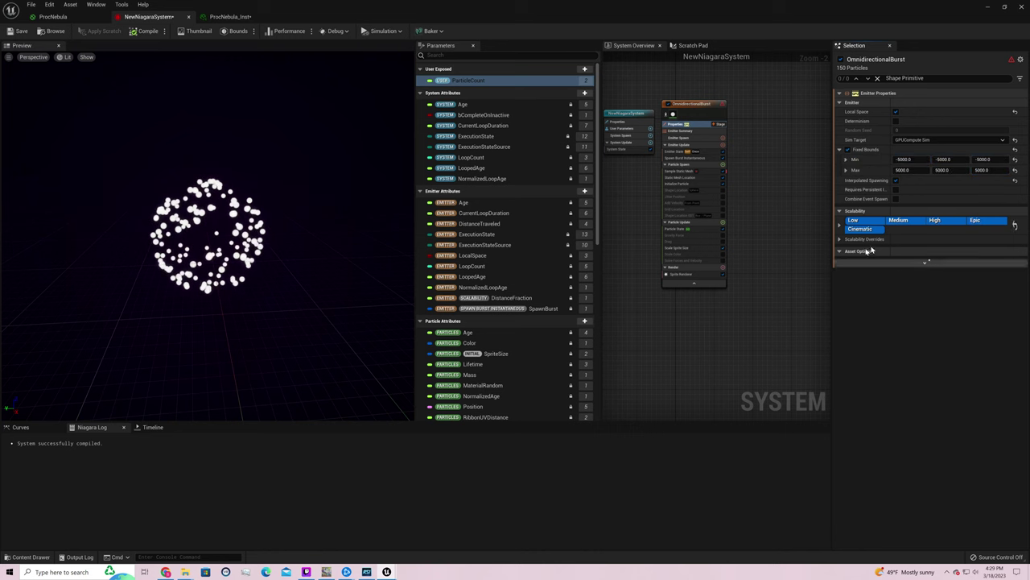
Search 'proc' and assign the ProcNebula material to the Sprite Renderer
{"action": "left_click", "coordinate": [694, 275]}
{"action": "left_click", "coordinate": [962, 116]}
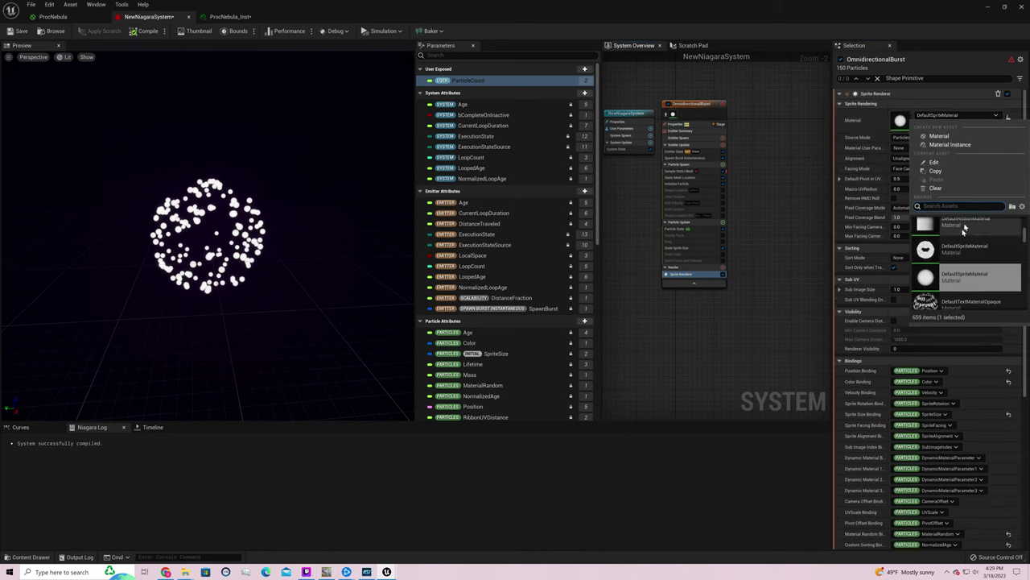
{"action": "type", "text": "proc"}
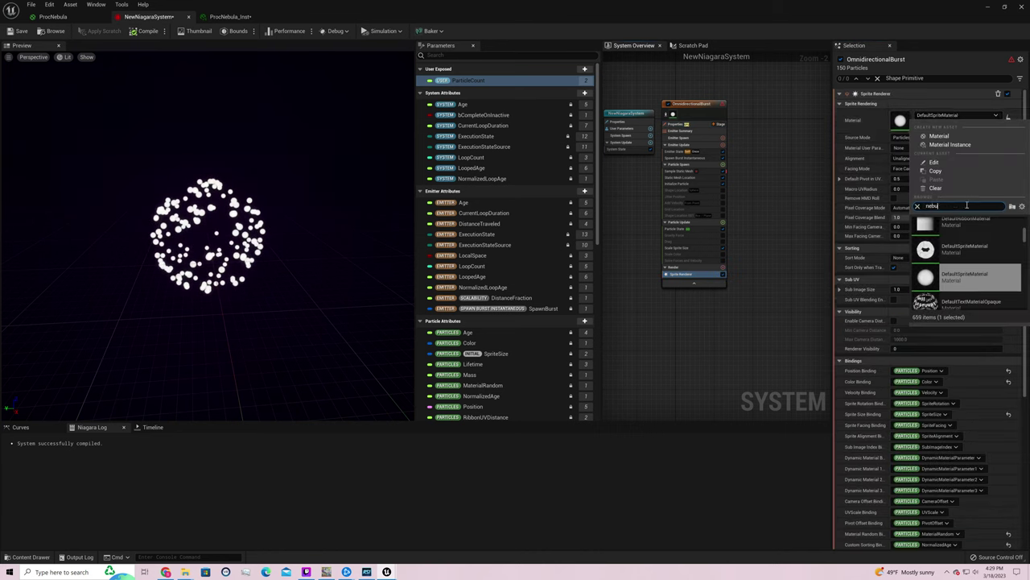
{"action": "left_click", "coordinate": [962, 232]}
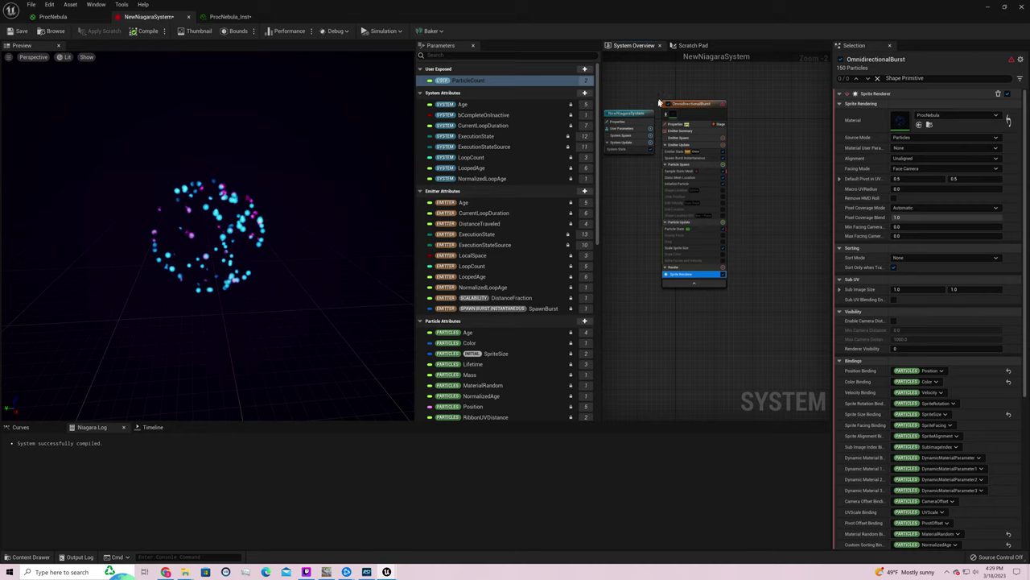
{"action": "left_click", "coordinate": [693, 137]}
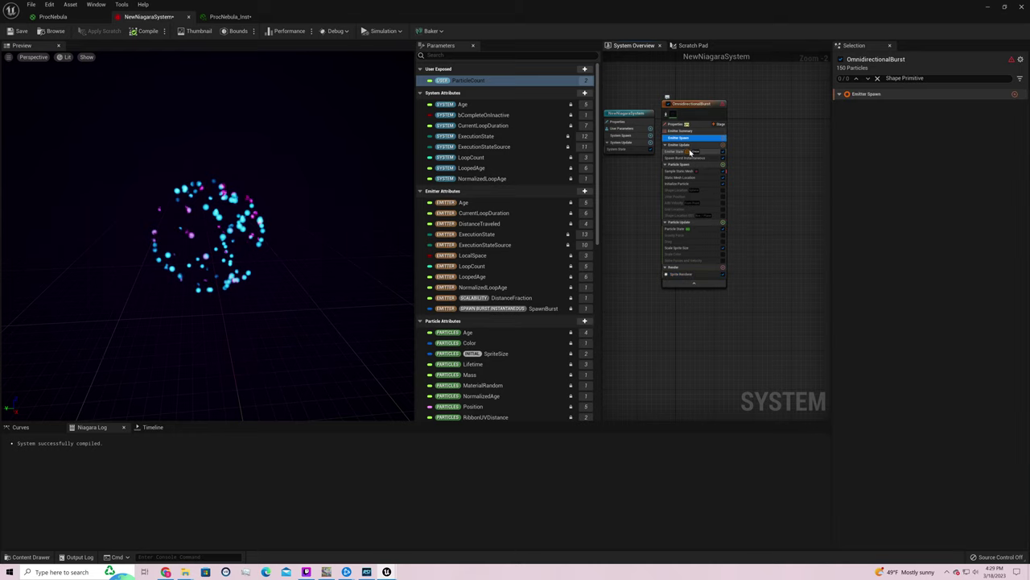
Raise the system's ParticleCount user parameter to 1500, then 5000, and orbit the preview
{"action": "left_click", "coordinate": [691, 152]}
{"action": "left_click", "coordinate": [691, 158]}
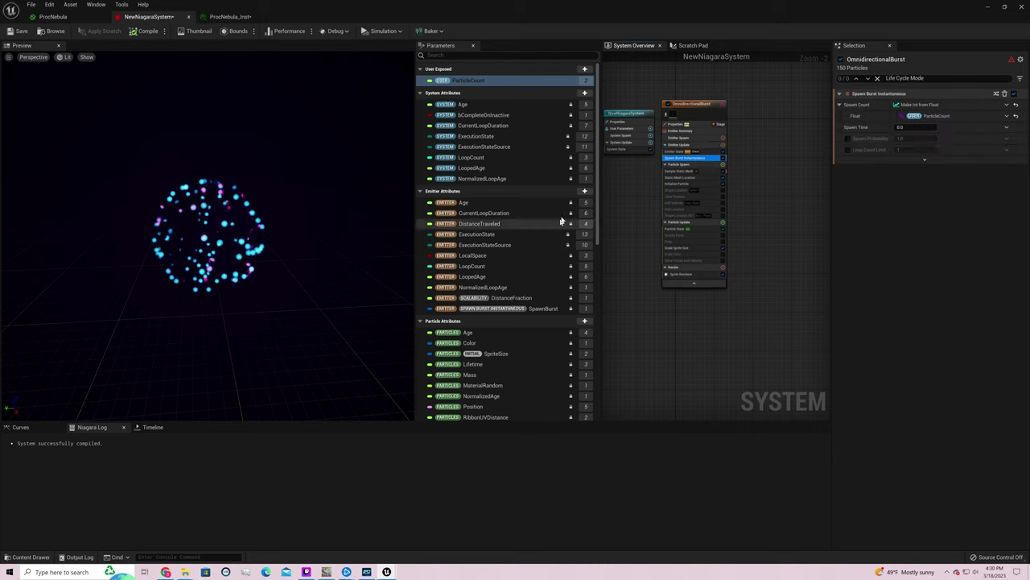
{"action": "left_click", "coordinate": [636, 128]}
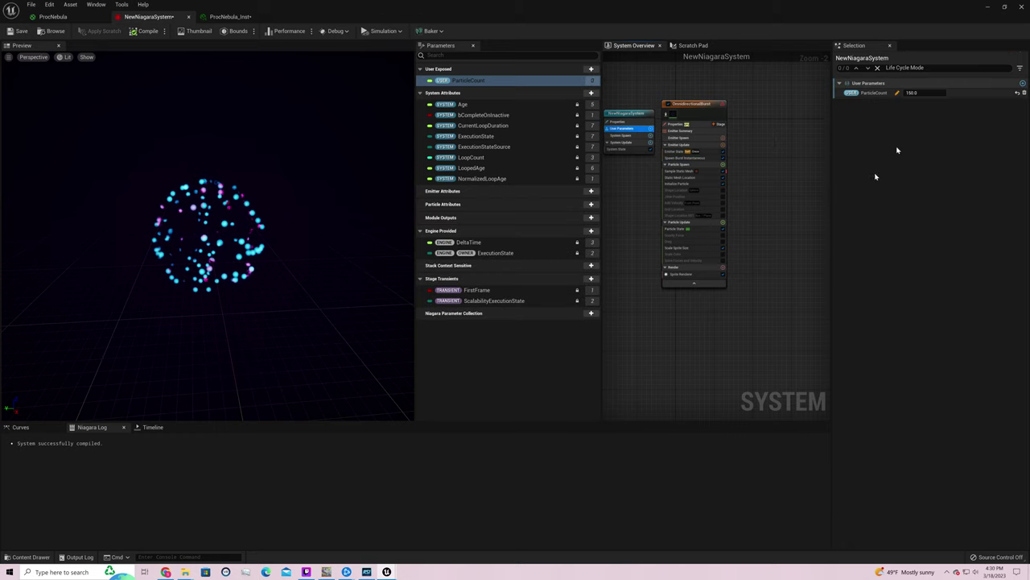
{"action": "left_click", "coordinate": [912, 93]}
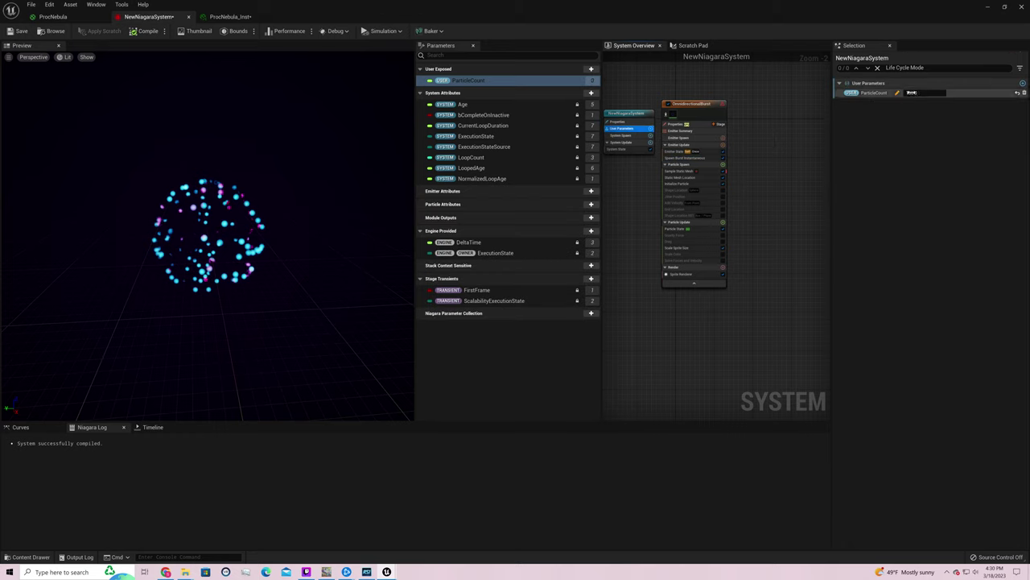
{"action": "type", "text": "1500"}
{"action": "key", "text": "Return"}
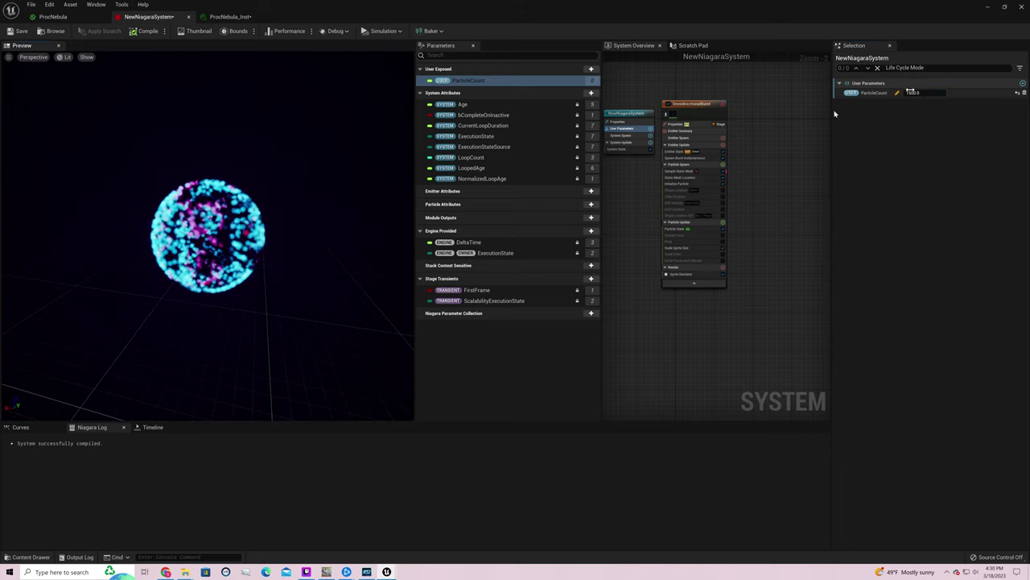
{"action": "key", "text": "Return"}
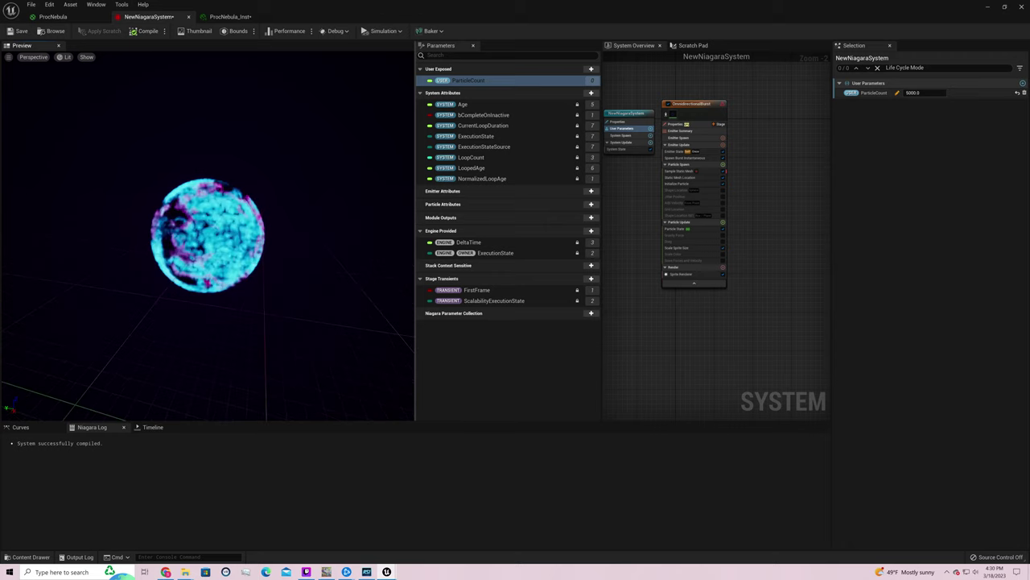
{"action": "left_click_drag", "start_coordinate": [260, 202], "coordinate": [261, 202]}
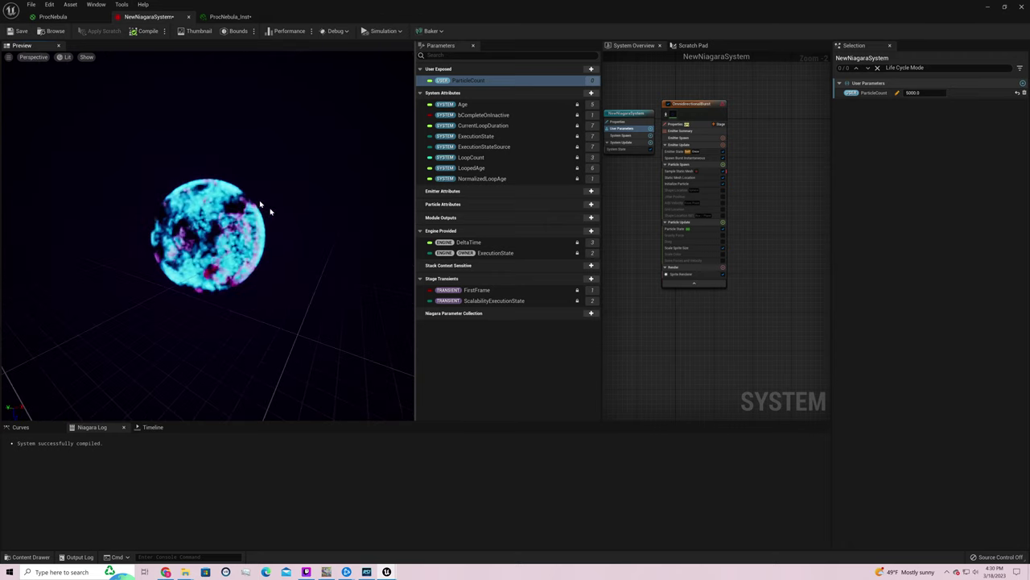
Set Initialize Particle's Position Mode to Unset and orbit the preview to see the wall-shaped particles
{"action": "left_click", "coordinate": [685, 184]}
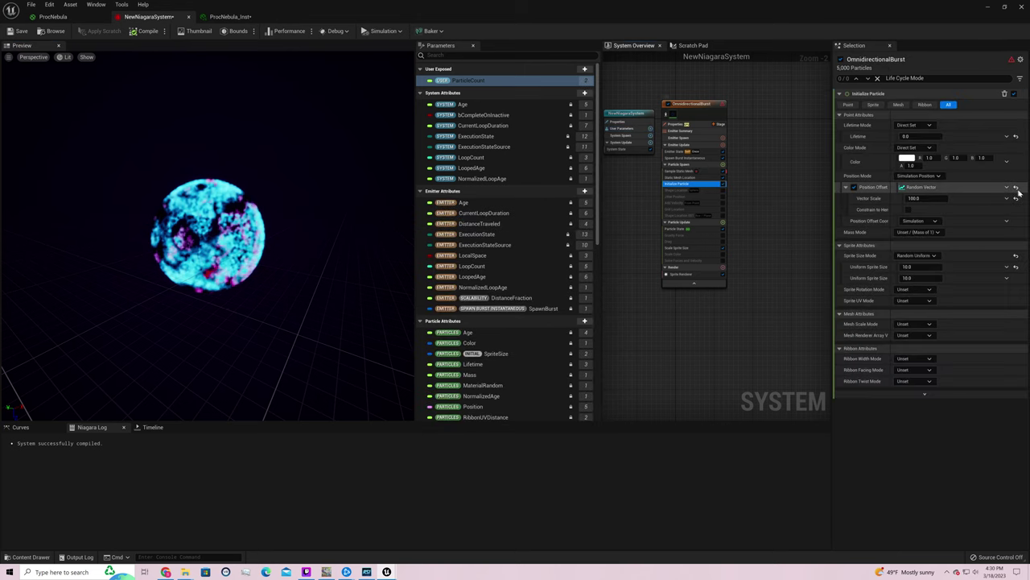
{"action": "left_click", "coordinate": [930, 197]}
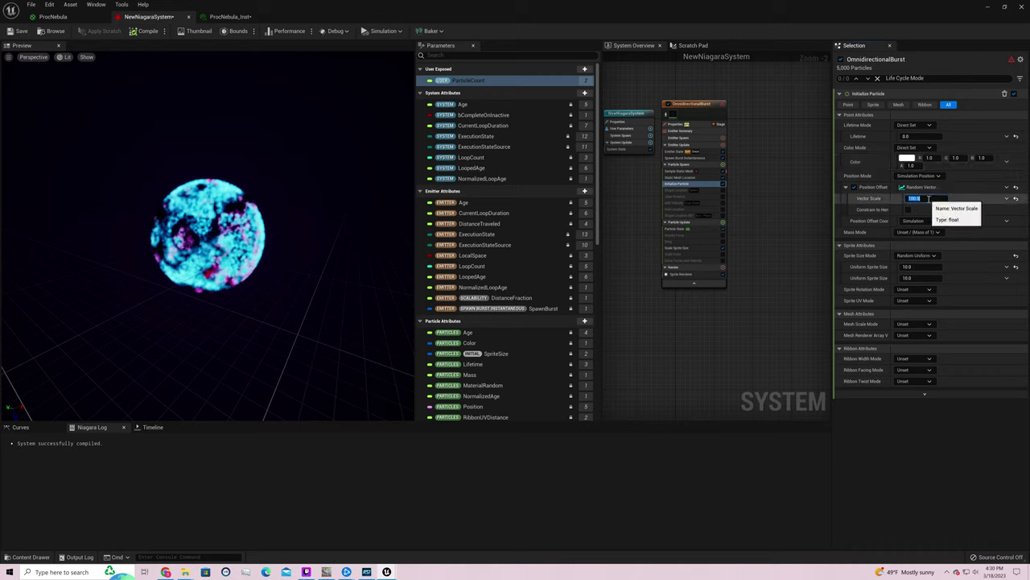
{"action": "mouse_move", "coordinate": [864, 187]}
{"action": "left_mouse_down"}
{"action": "mouse_move", "coordinate": [857, 192]}
{"action": "mouse_move", "coordinate": [885, 198]}
{"action": "mouse_move", "coordinate": [862, 189]}
{"action": "left_mouse_up"}
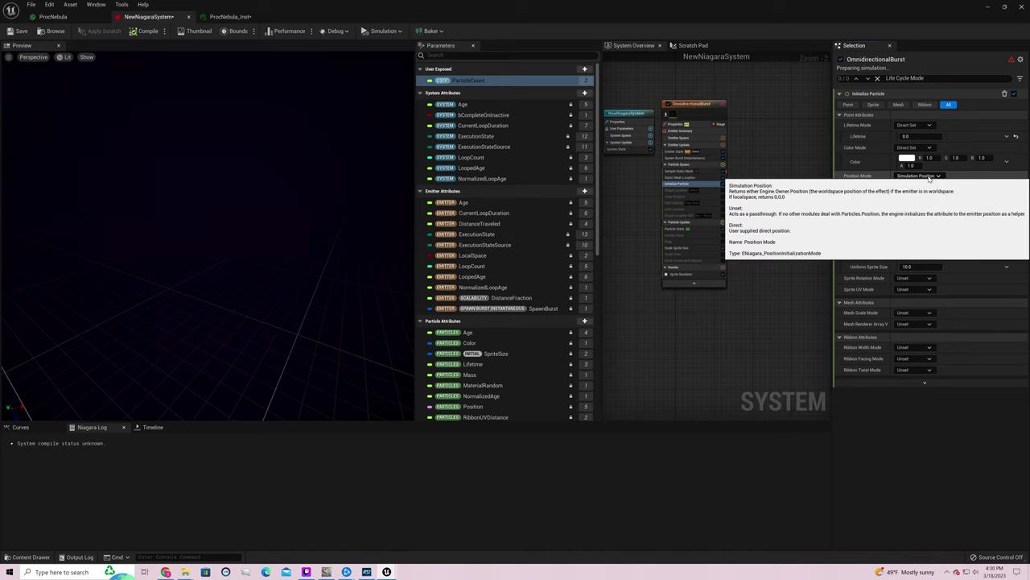
{"action": "left_click", "coordinate": [918, 176]}
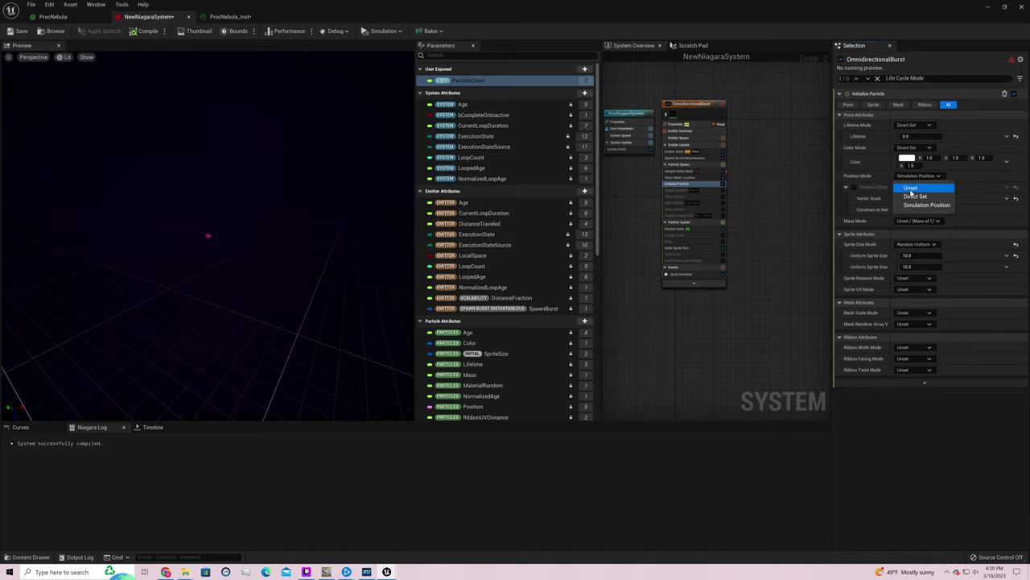
{"action": "left_click", "coordinate": [912, 189]}
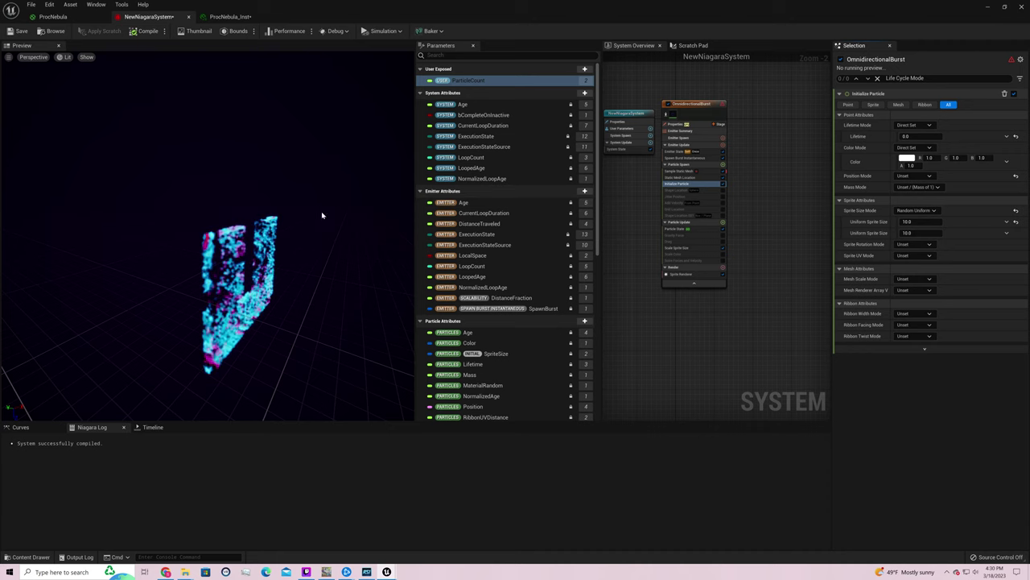
{"action": "left_click_drag", "start_coordinate": [321, 211], "coordinate": [326, 222]}
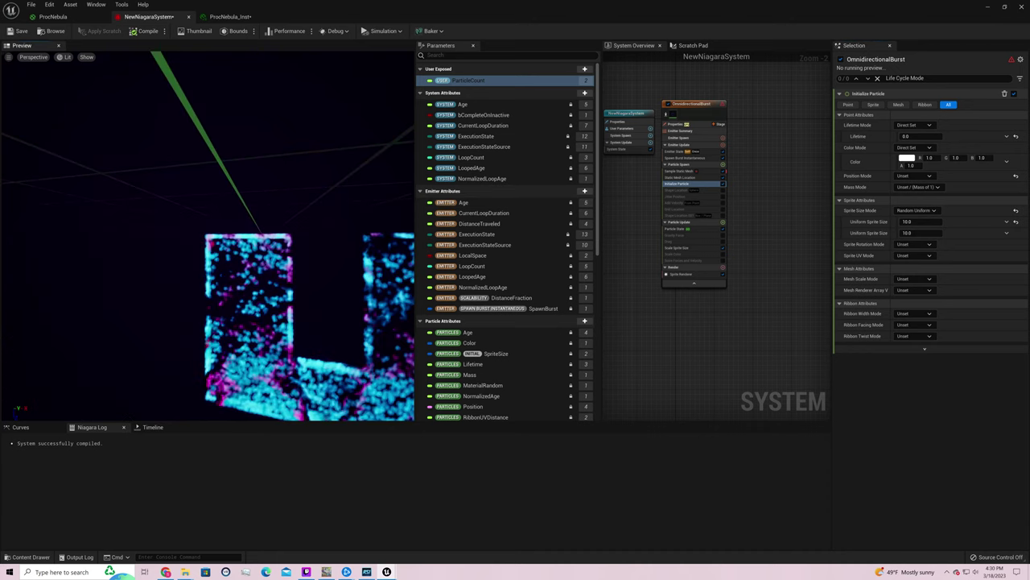
{"action": "left_click_drag", "start_coordinate": [193, 243], "coordinate": [221, 243]}
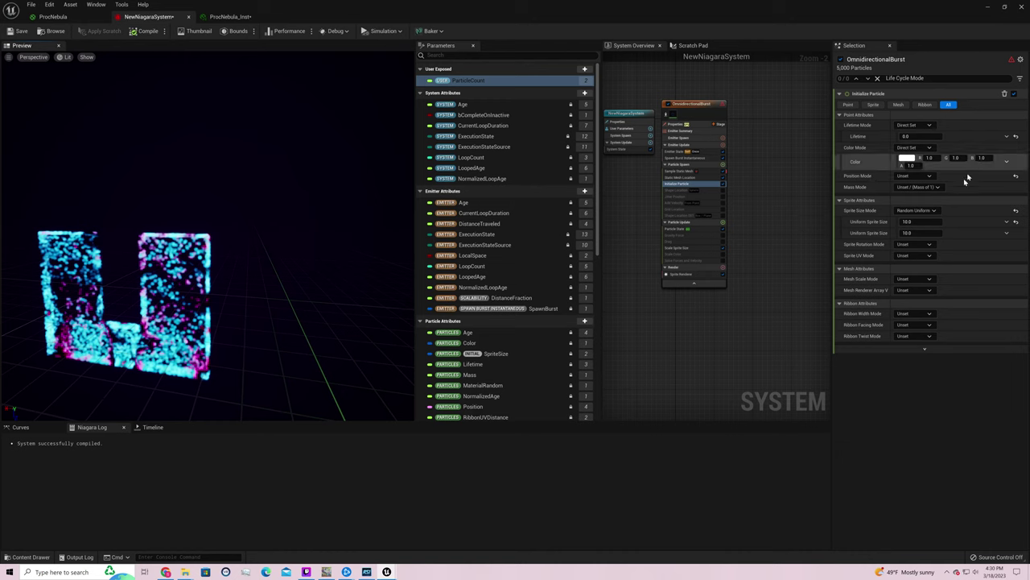
Set Uniform Sprite Size Min and Max to 250 in Initialize Particle, then zoom the preview out
{"action": "left_click", "coordinate": [922, 222]}
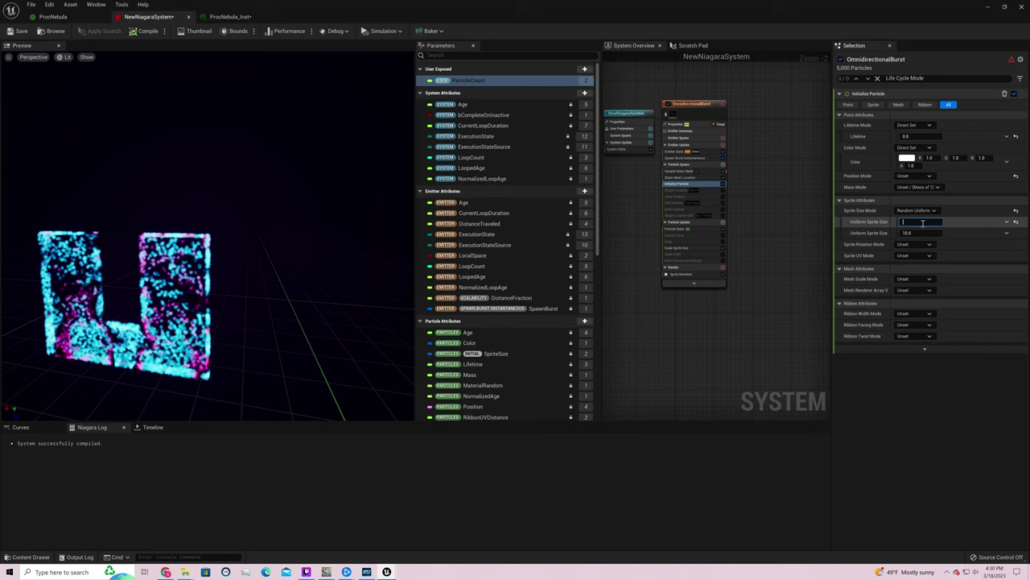
{"action": "type", "text": "250"}
{"action": "key", "text": "Return"}
{"action": "left_click", "coordinate": [914, 233]}
{"action": "type", "text": "250"}
{"action": "key", "text": "Return"}
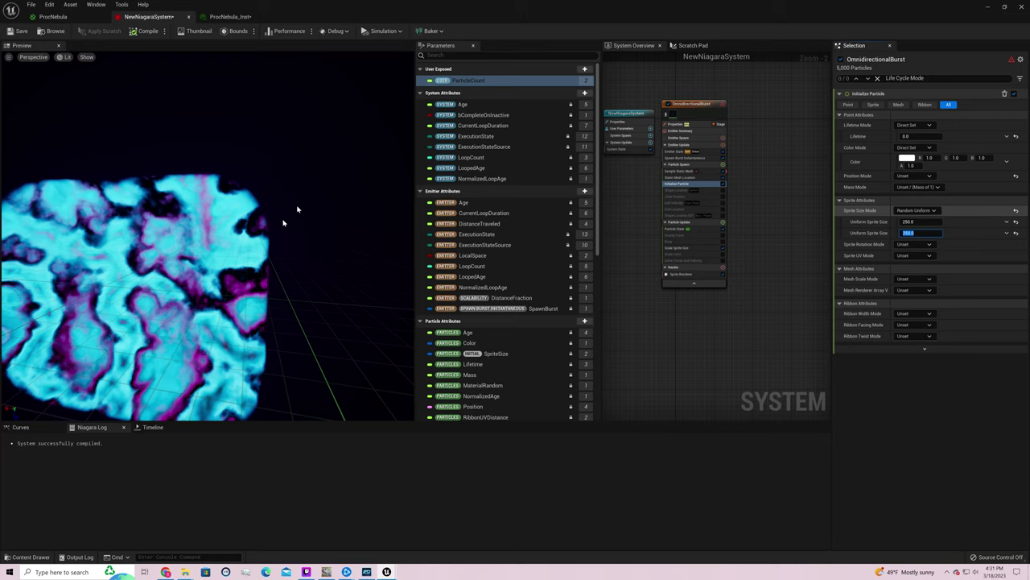
{"action": "scroll", "coordinate": [297, 209], "scroll_direction": "down", "scroll_amount": 3}
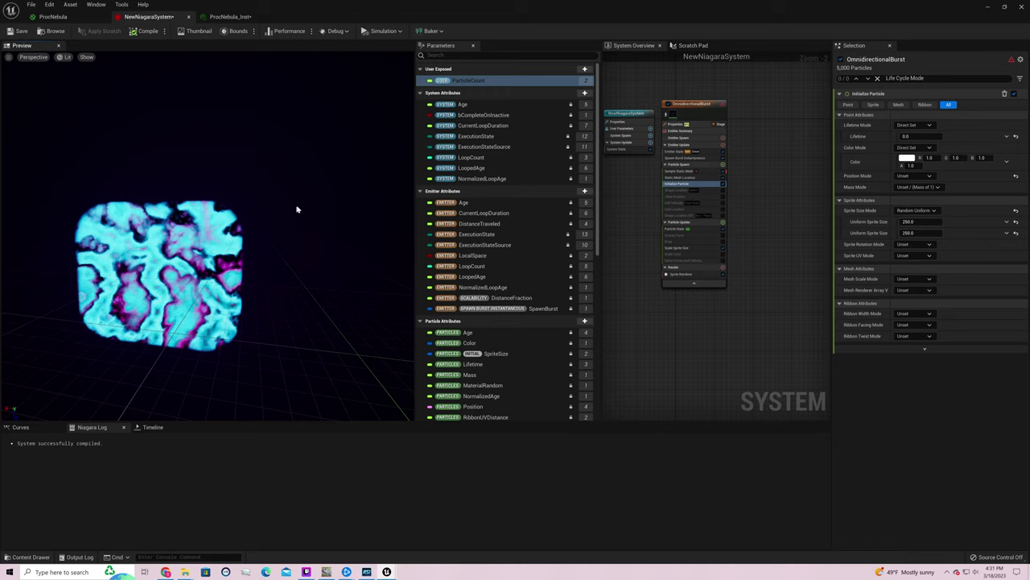
Set the system's ParticleCount user parameter to 100 and orbit the preview around the nebula
{"action": "left_click_drag", "start_coordinate": [297, 209], "coordinate": [300, 258]}
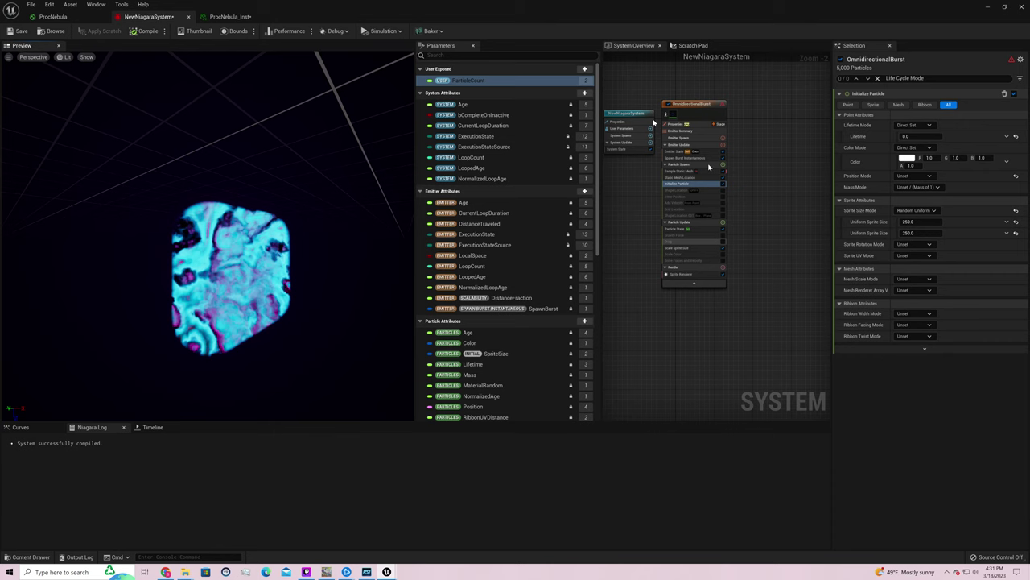
{"action": "left_click", "coordinate": [646, 135]}
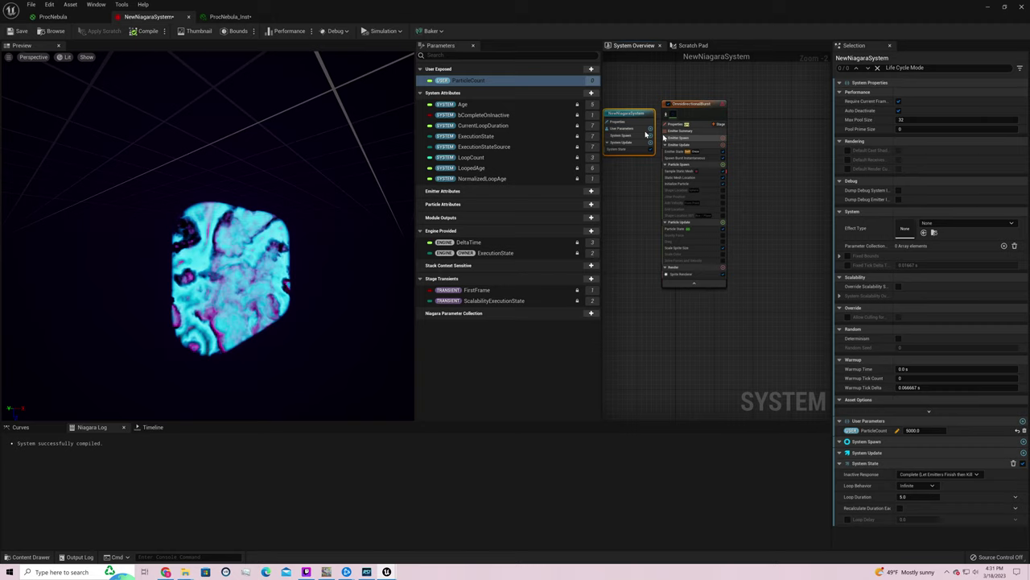
{"action": "left_click", "coordinate": [636, 129]}
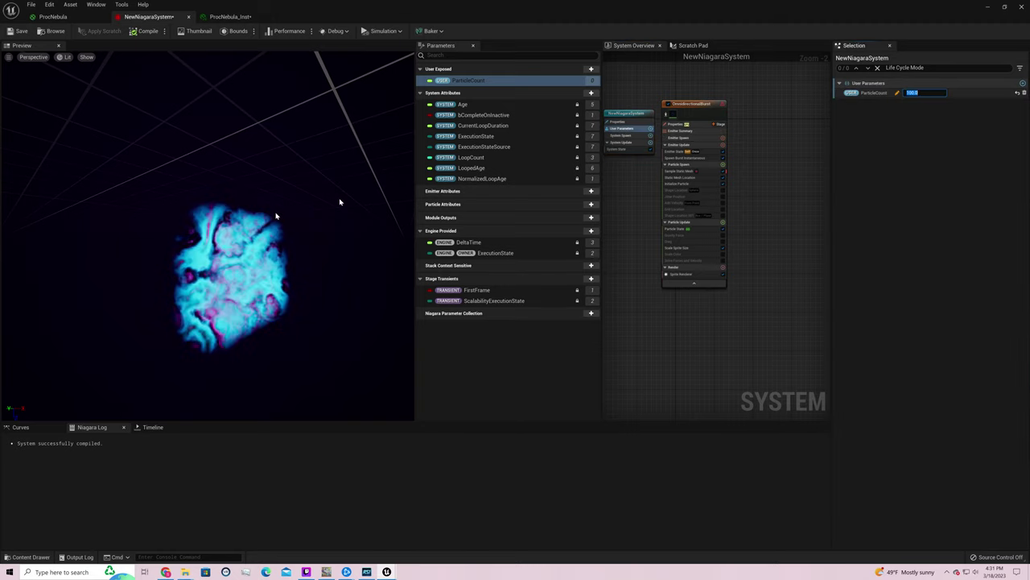
{"action": "scroll", "coordinate": [274, 218], "scroll_direction": "up", "scroll_amount": 3}
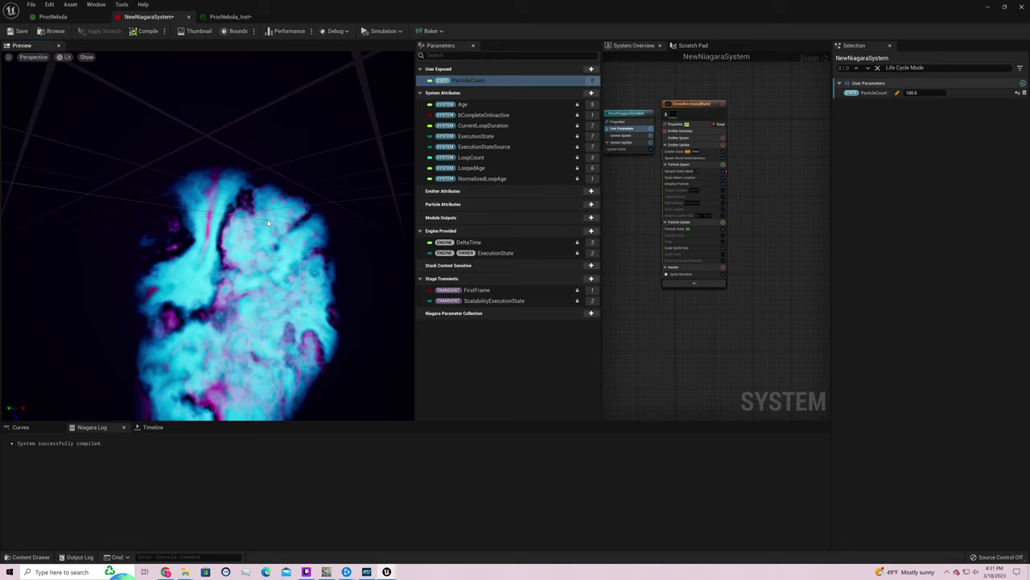
{"action": "scroll", "coordinate": [269, 224], "scroll_direction": "up", "scroll_amount": 3}
{"action": "left_click_drag", "start_coordinate": [268, 226], "coordinate": [281, 282]}
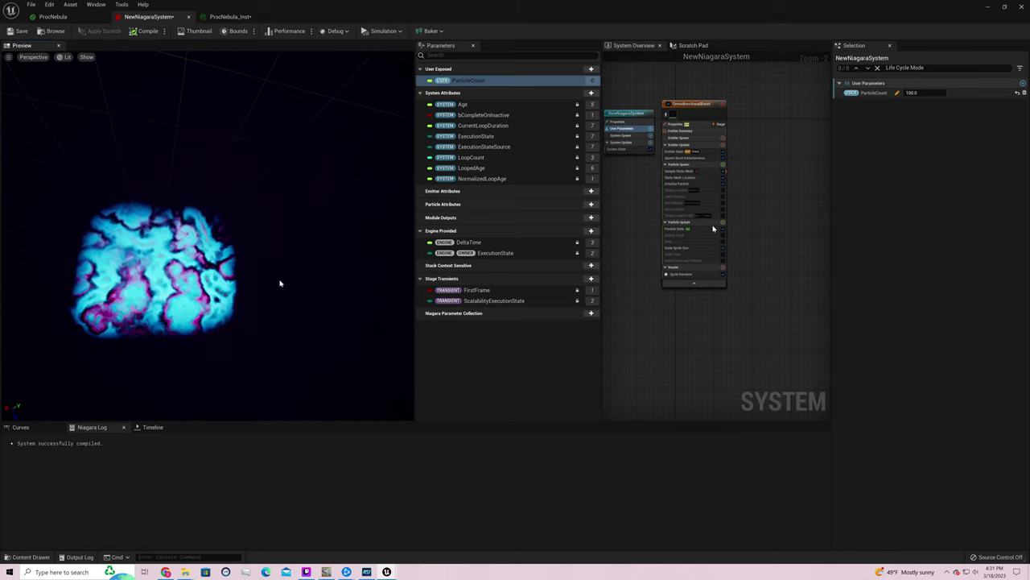
In Sample Static Mesh, apply the CPU-access fix and set the Default Mesh to VivePreControllerMesh
{"action": "left_click", "coordinate": [691, 171]}
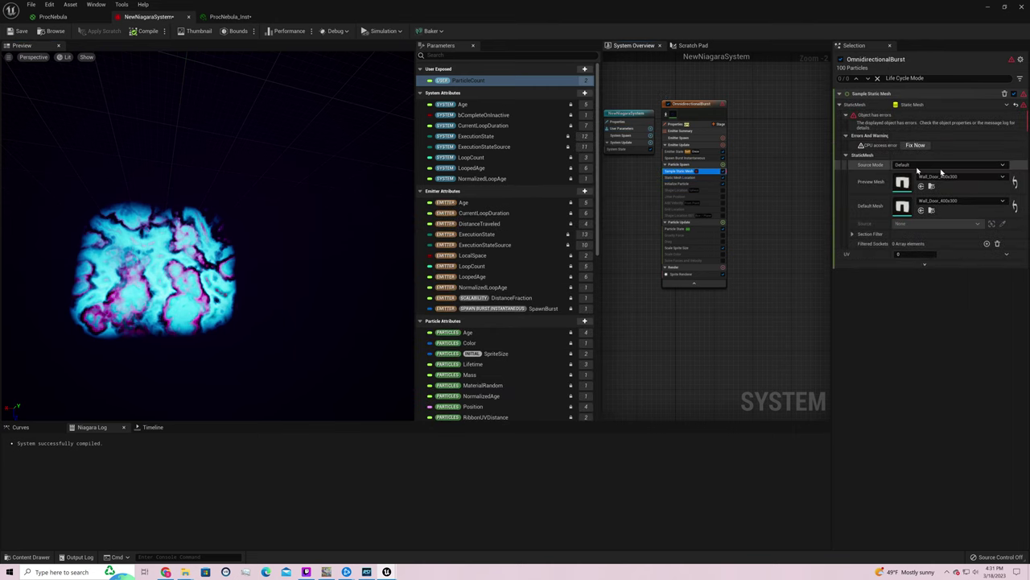
{"action": "left_click", "coordinate": [916, 145]}
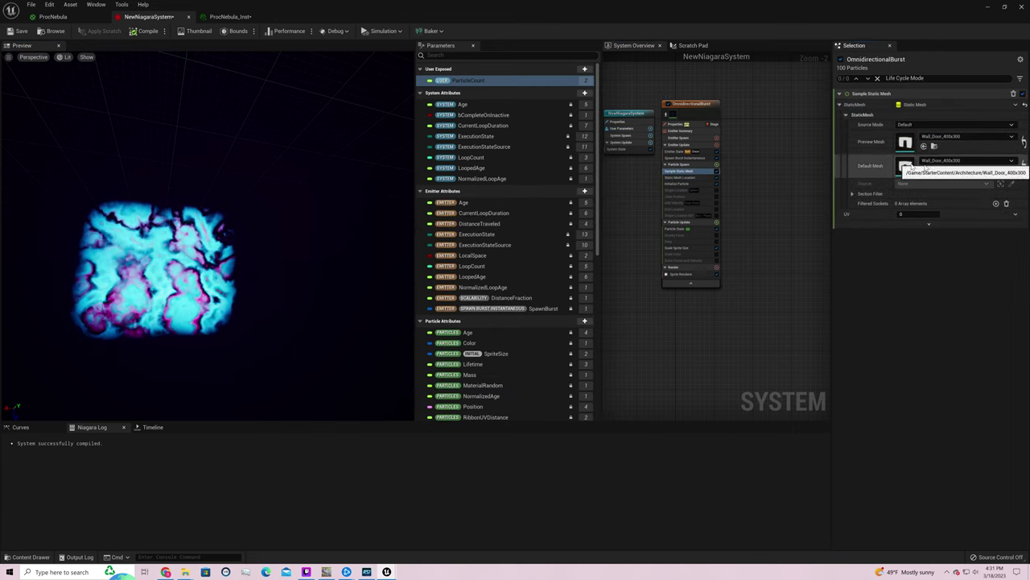
{"action": "left_click", "coordinate": [1011, 137]}
{"action": "scroll", "coordinate": [997, 244], "scroll_direction": "down", "scroll_amount": 2}
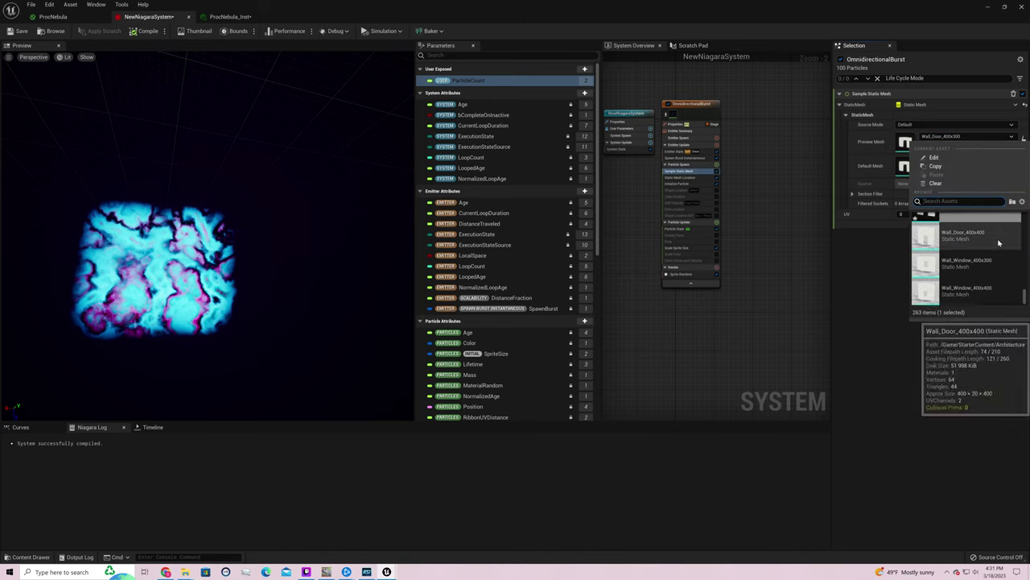
{"action": "scroll", "coordinate": [999, 245], "scroll_direction": "up", "scroll_amount": 3}
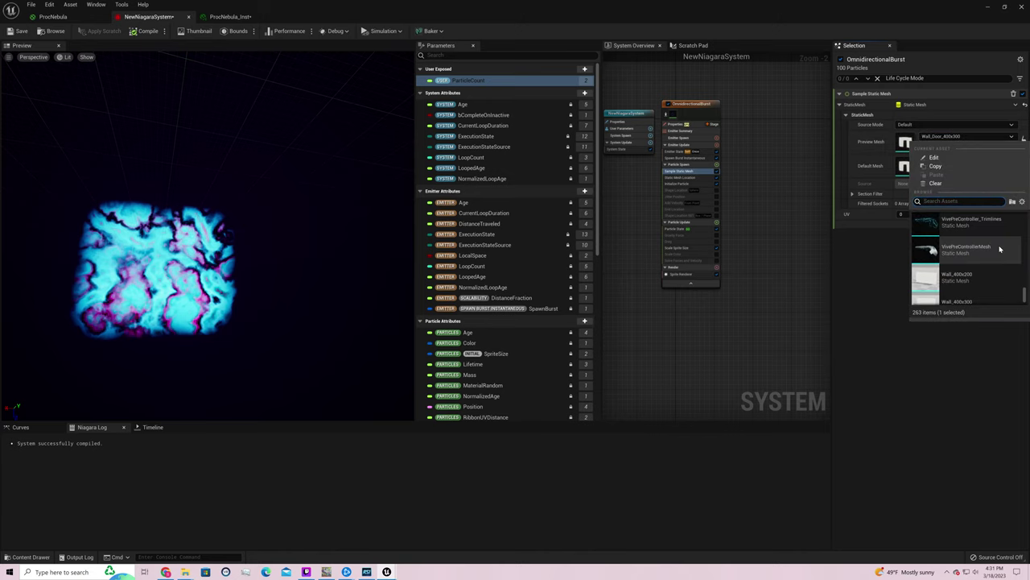
{"action": "key", "text": "Escape"}
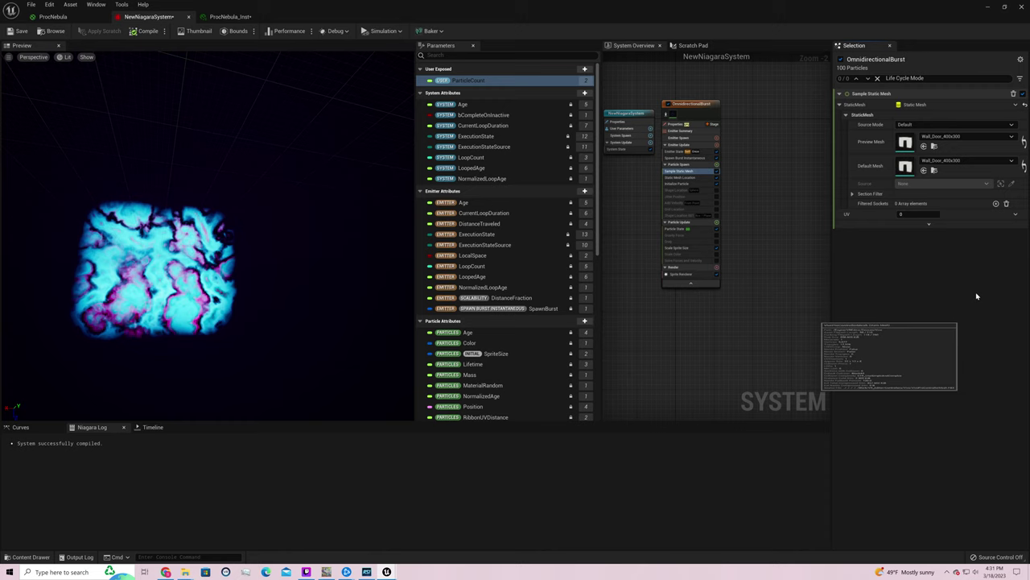
{"action": "left_click", "coordinate": [934, 161]}
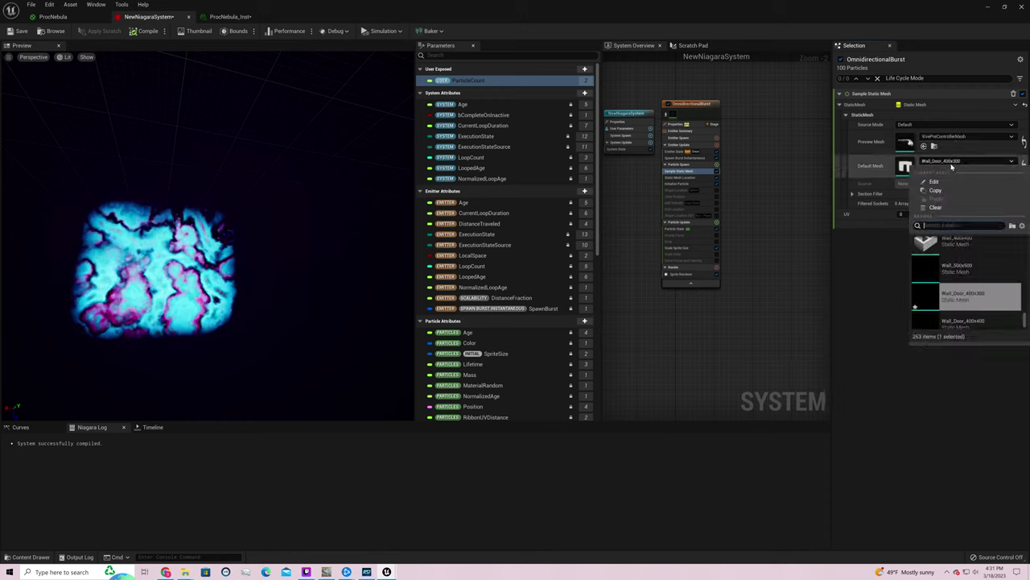
{"action": "left_click", "coordinate": [962, 266]}
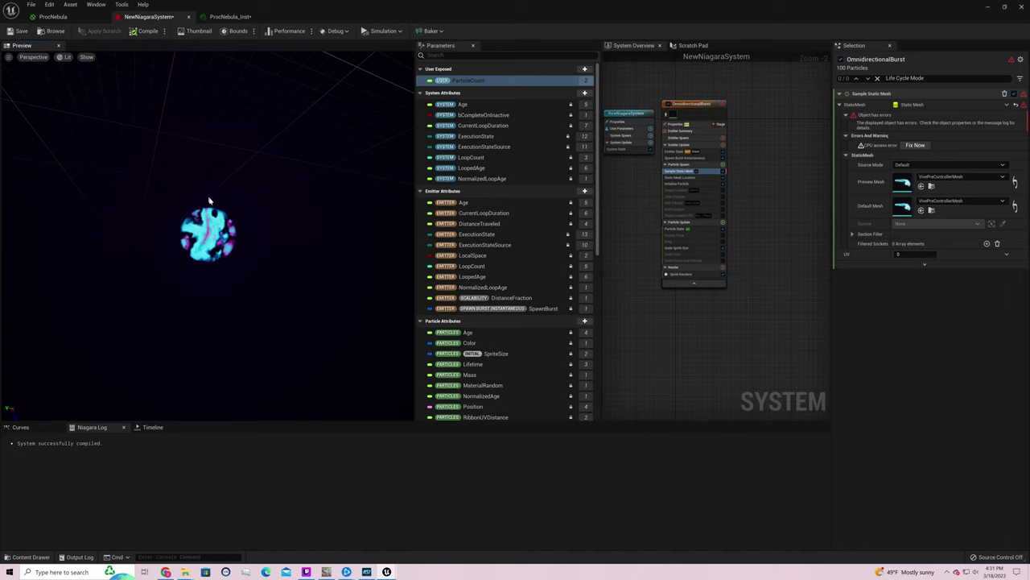
{"action": "left_click_drag", "start_coordinate": [209, 200], "coordinate": [247, 212]}
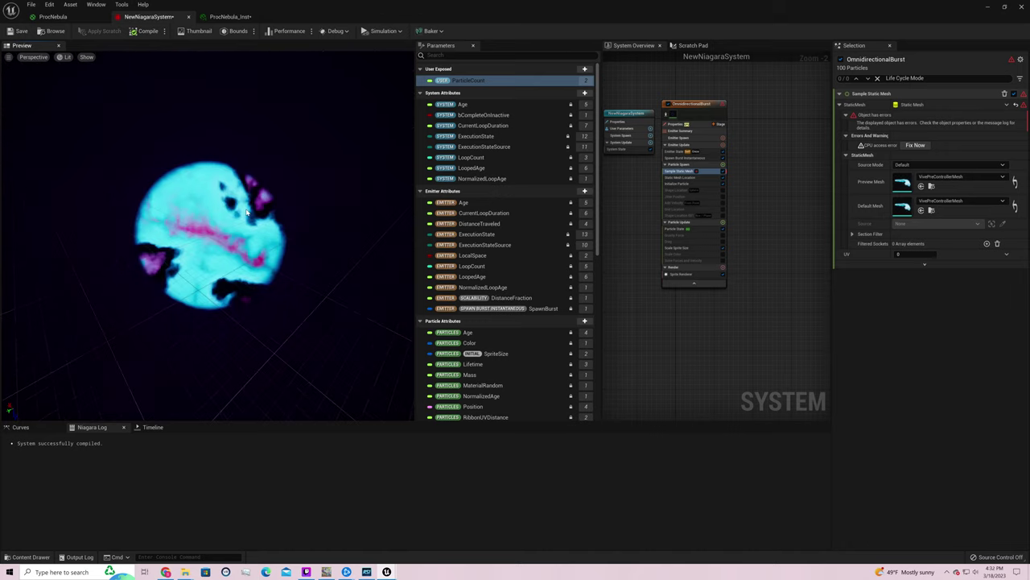
In Particle State, enable Let Infinitely Lived Particles Die When Emitter Deactivates
{"action": "left_click", "coordinate": [723, 254]}
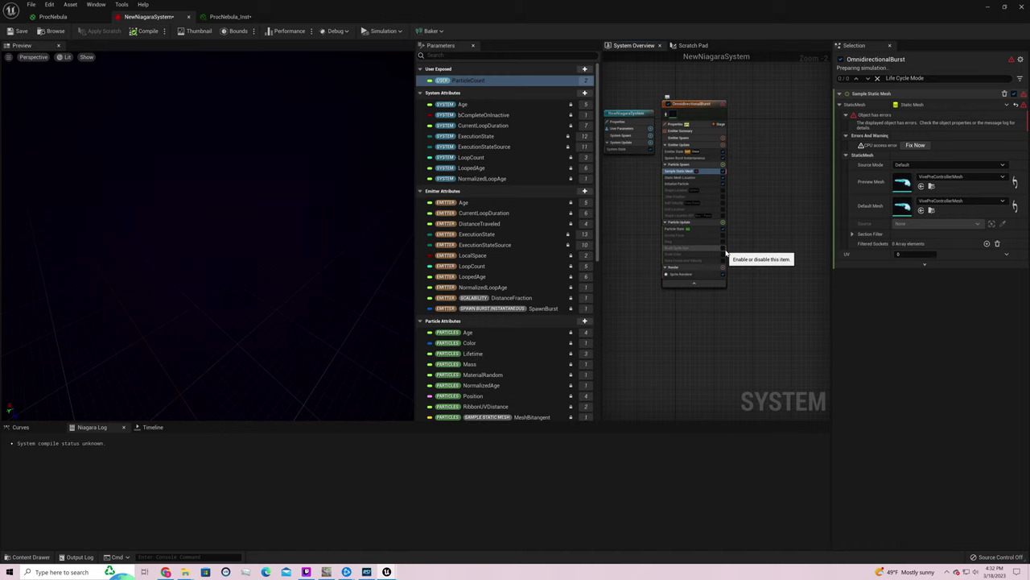
{"action": "left_click", "coordinate": [707, 249]}
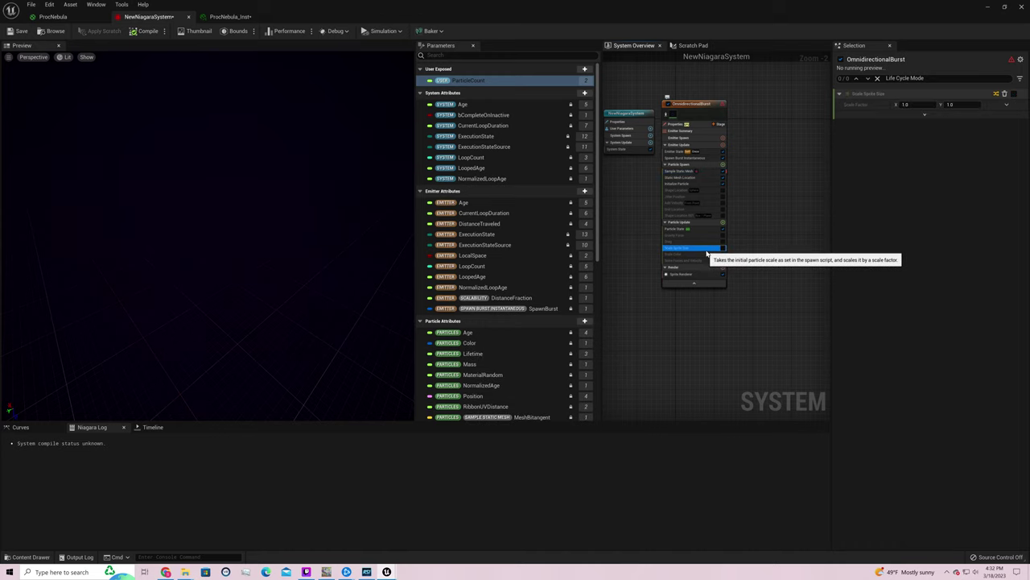
{"action": "left_click", "coordinate": [693, 229]}
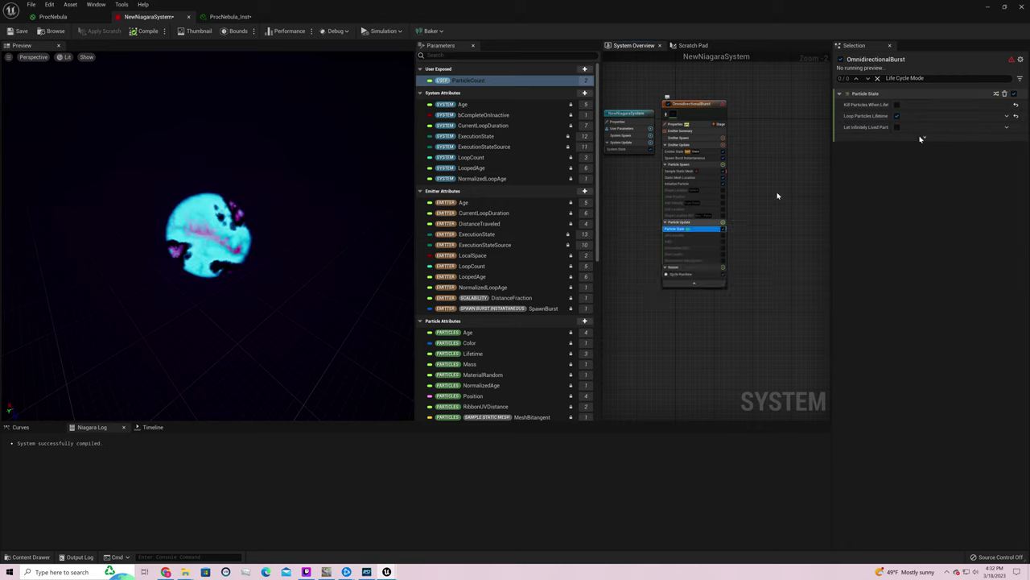
{"action": "left_click", "coordinate": [897, 116]}
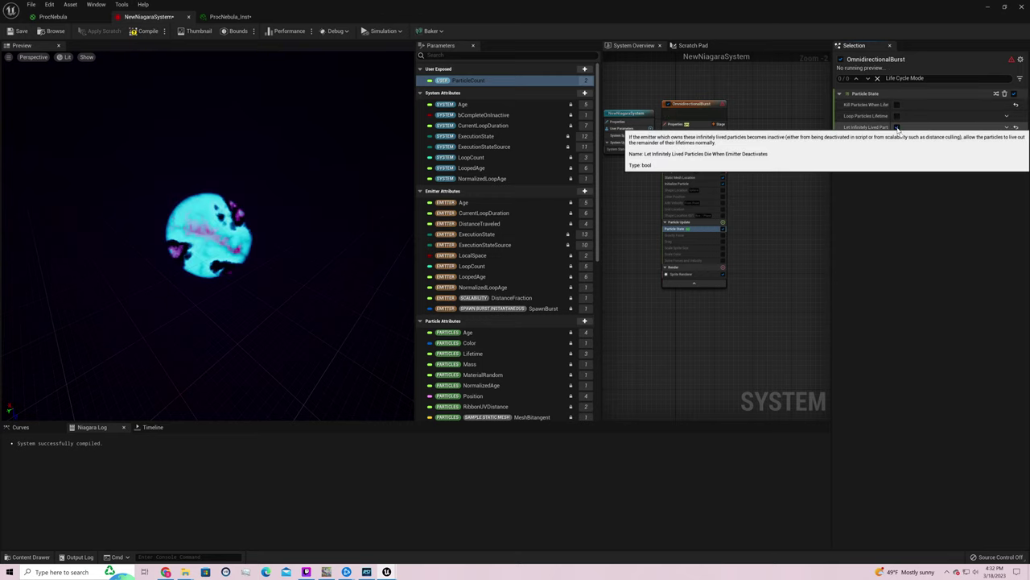
{"action": "left_click", "coordinate": [897, 128]}
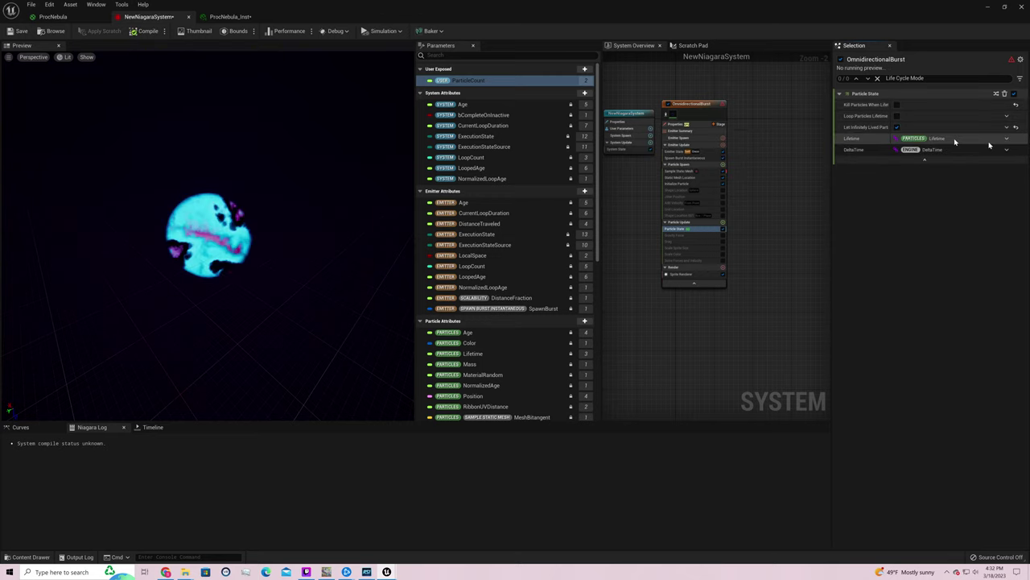
Browse the Lifetime function list without choosing one, then show the Emitter State settings
{"action": "left_click", "coordinate": [1006, 139]}
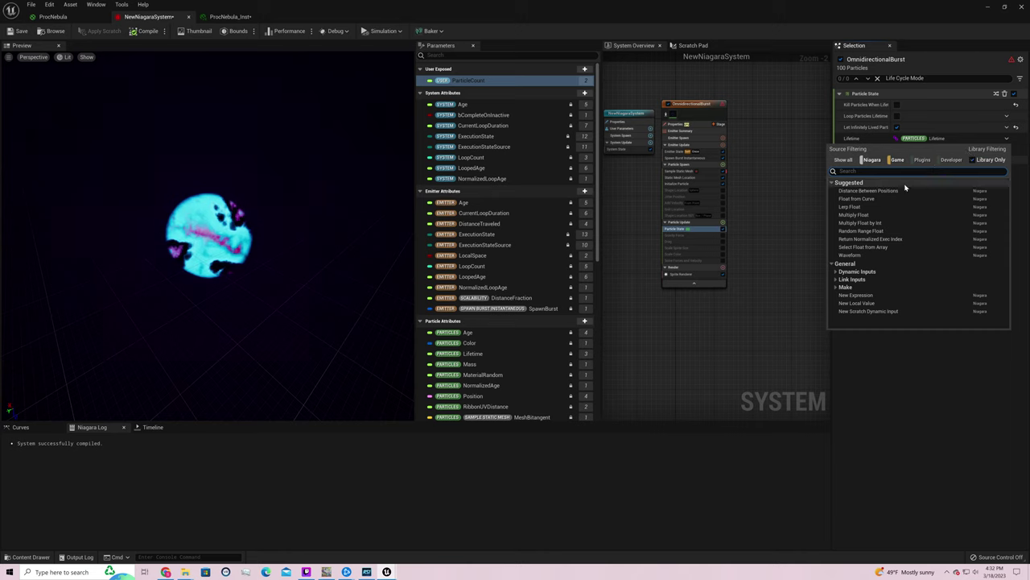
{"action": "type", "text": "in"}
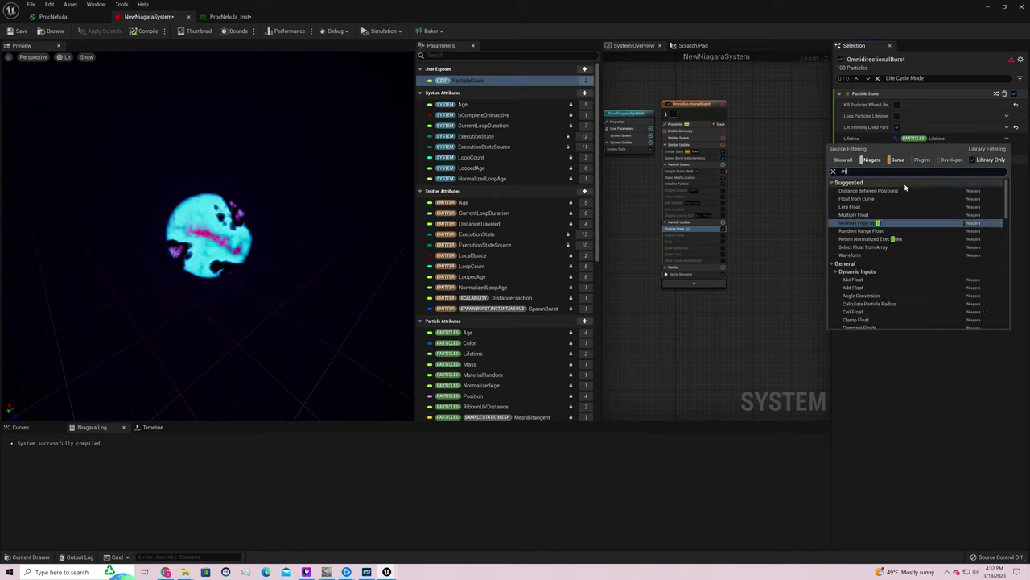
{"action": "key", "text": "BackSpace"}
{"action": "key", "text": "BackSpace"}
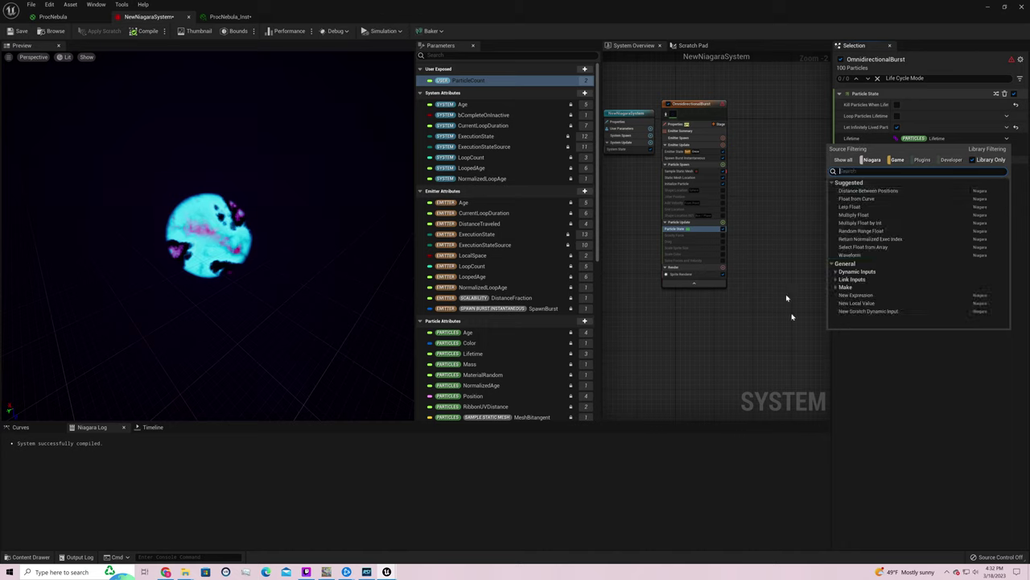
{"action": "key", "text": "Escape"}
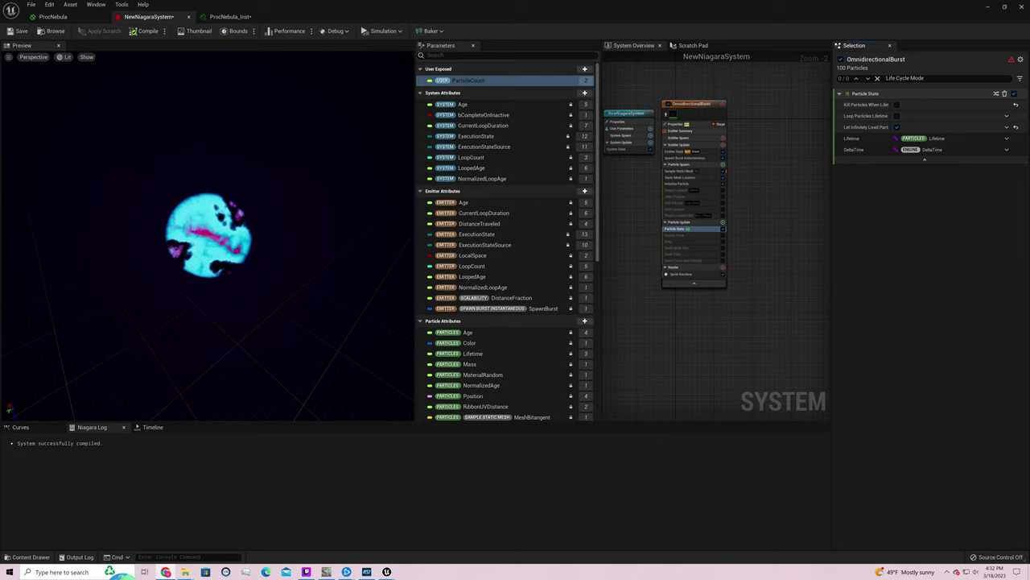
{"action": "left_click", "coordinate": [678, 153]}
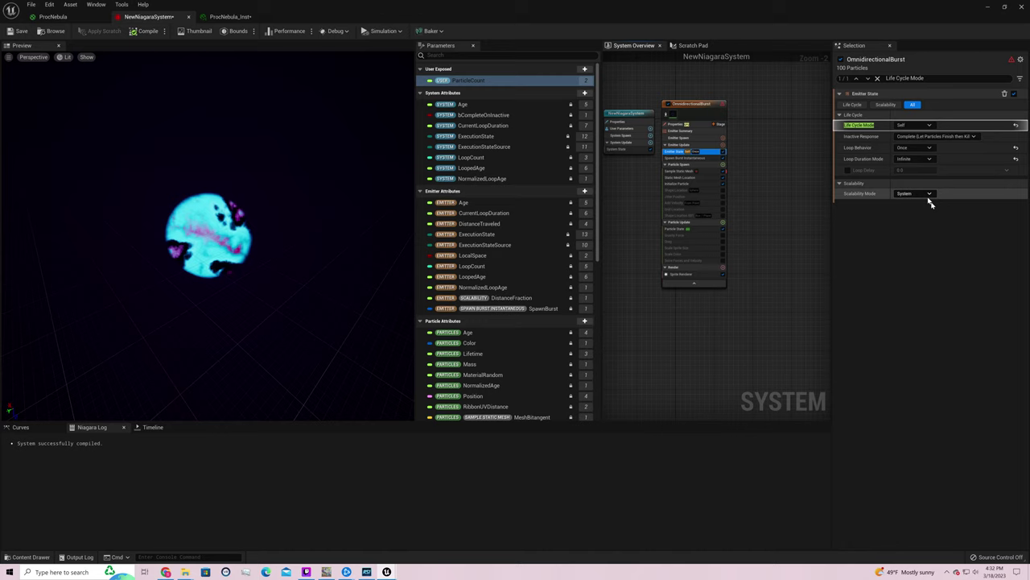
Review Sample Static Mesh and Initialize Particle, leaving the particle Color Mode as Direct Set
{"action": "left_click", "coordinate": [689, 172]}
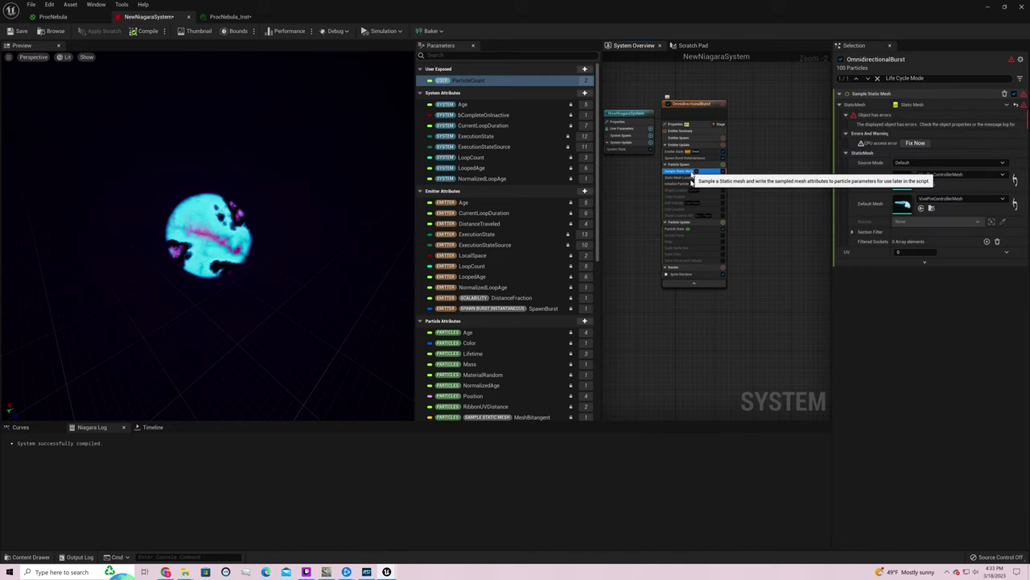
{"action": "left_click", "coordinate": [683, 184]}
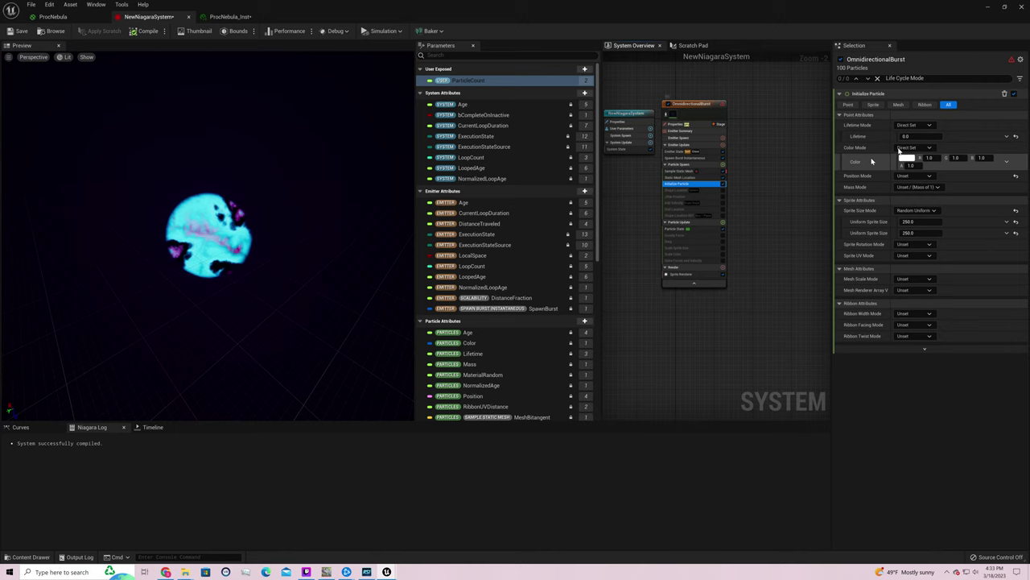
{"action": "left_click", "coordinate": [902, 149]}
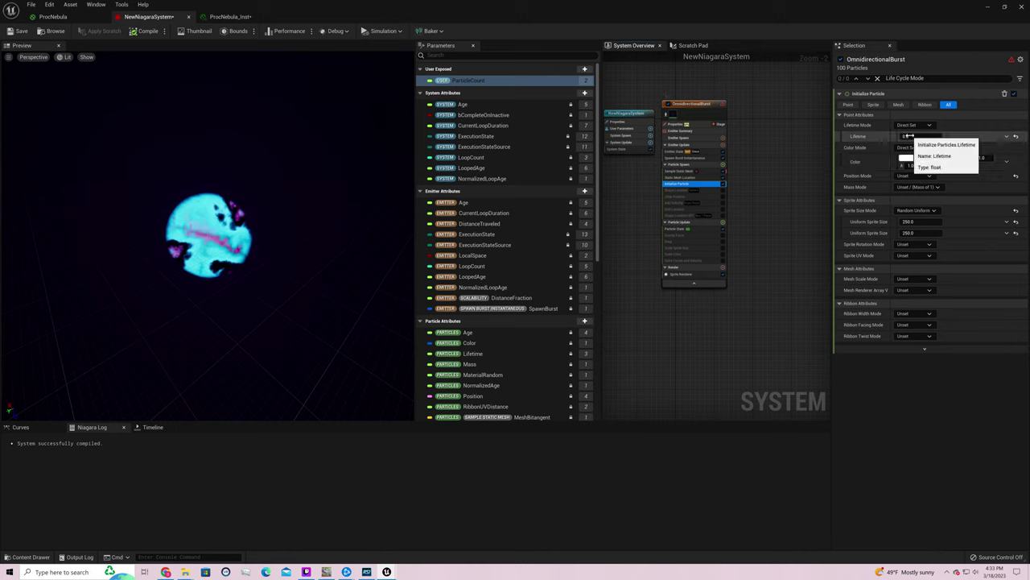
{"action": "left_click", "coordinate": [918, 142]}
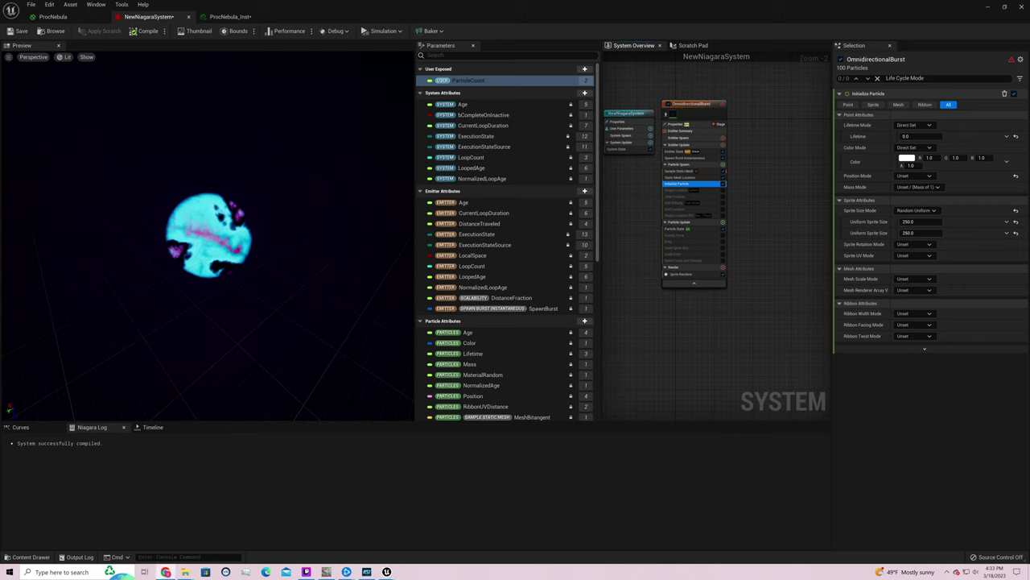
In Emitter State, keep Loop Behavior Once and try a Fixed loop duration before reverting to Infinite
{"action": "left_click", "coordinate": [689, 154]}
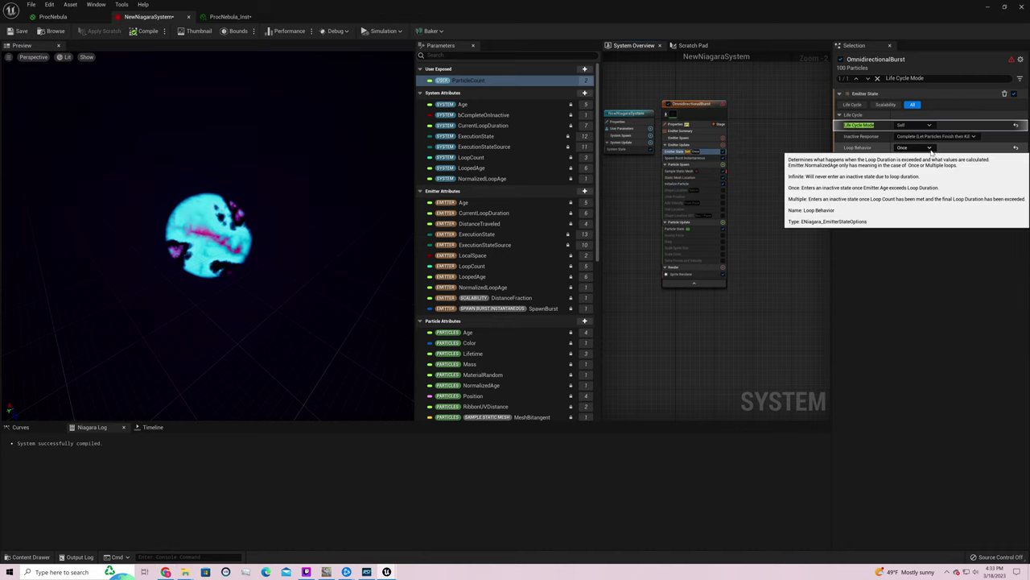
{"action": "left_click", "coordinate": [930, 149]}
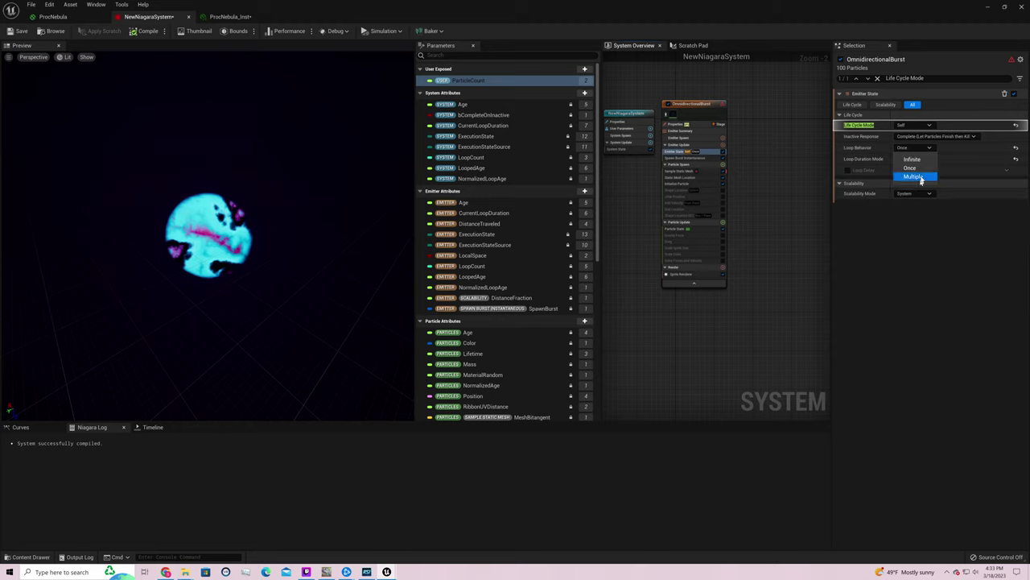
{"action": "left_click", "coordinate": [910, 201]}
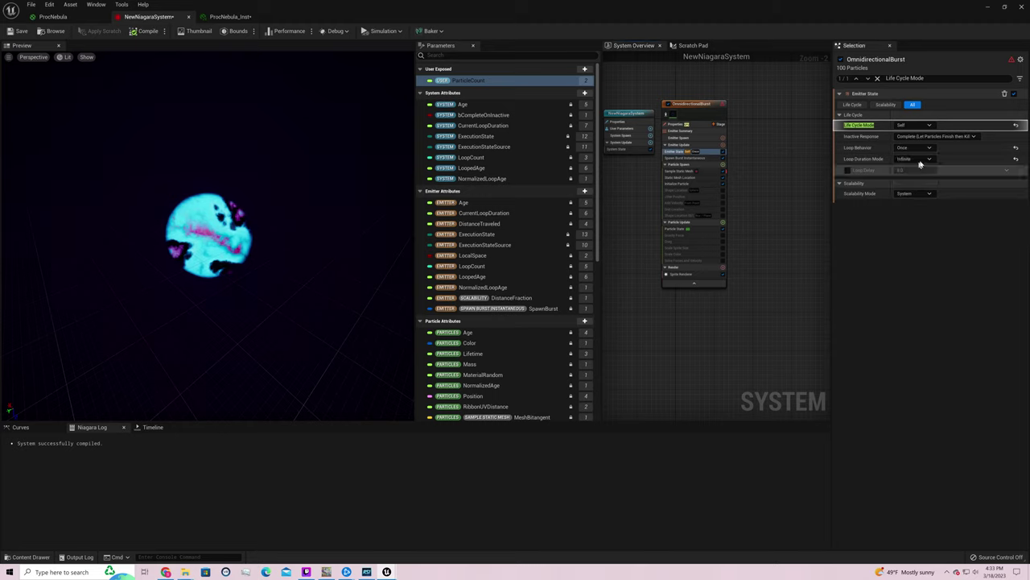
{"action": "left_click", "coordinate": [929, 160]}
{"action": "left_click", "coordinate": [921, 175]}
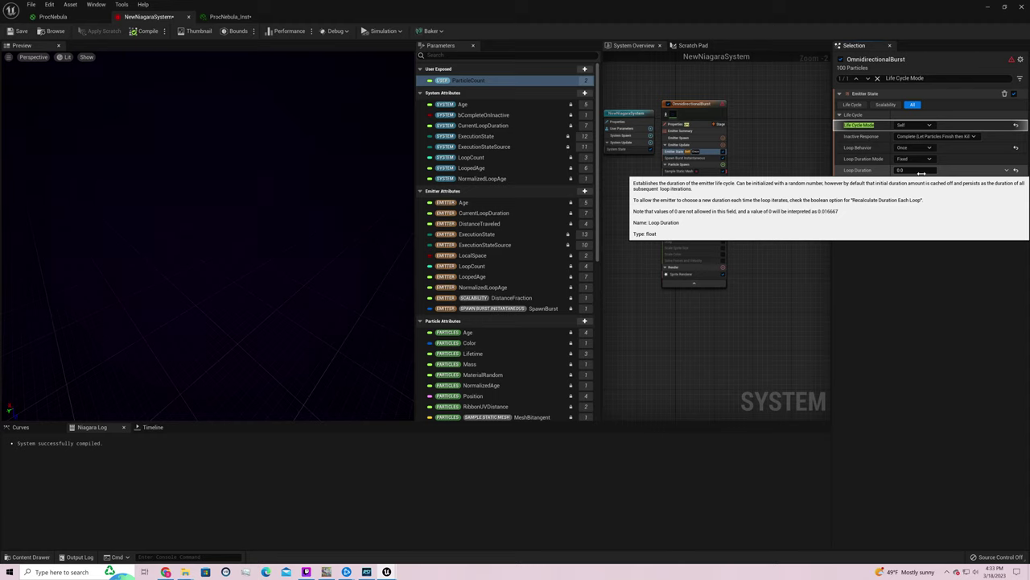
{"action": "left_click", "coordinate": [918, 159]}
{"action": "left_click", "coordinate": [923, 184]}
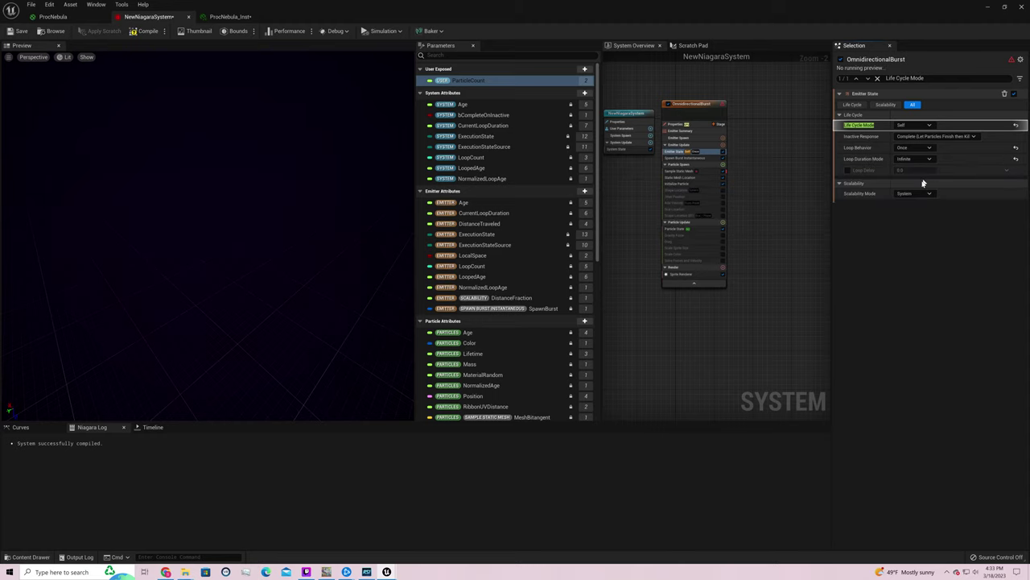
Try a loop delay of 1, disable it again, and set Life Cycle Mode to System
{"action": "left_click", "coordinate": [847, 170]}
{"action": "left_click", "coordinate": [904, 170]}
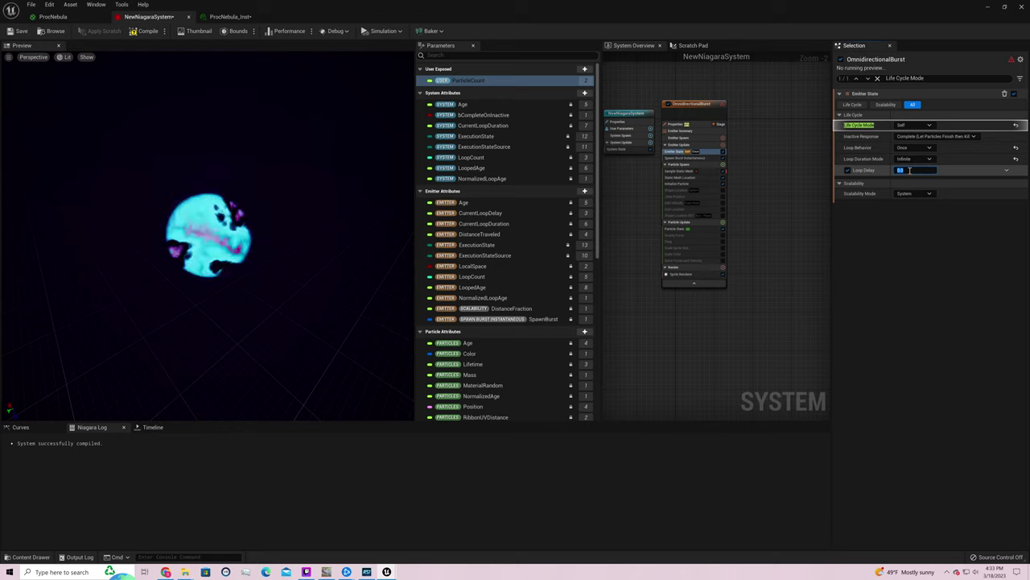
{"action": "type", "text": "1"}
{"action": "left_click", "coordinate": [847, 171]}
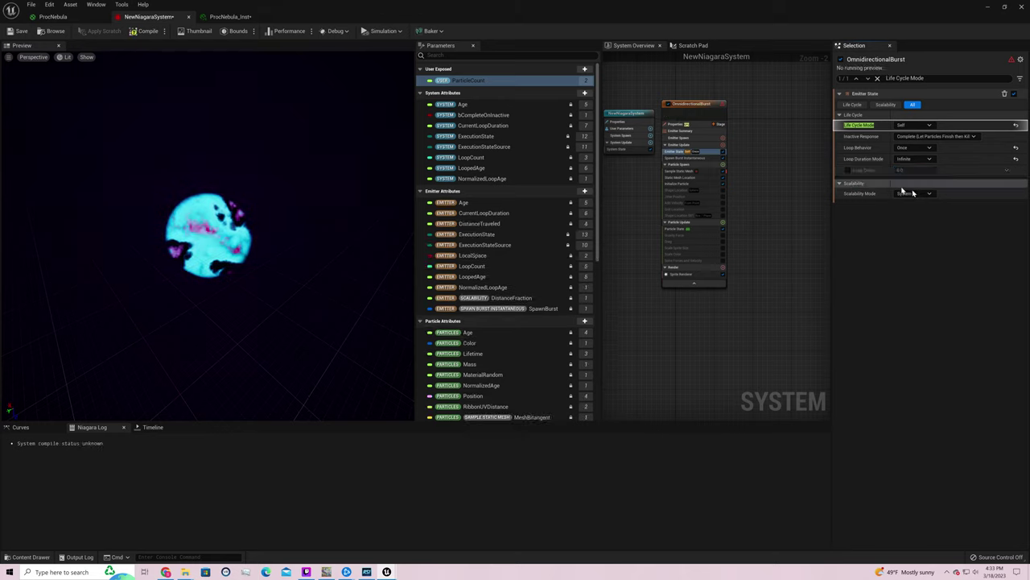
{"action": "left_click", "coordinate": [930, 126]}
{"action": "left_click", "coordinate": [926, 140]}
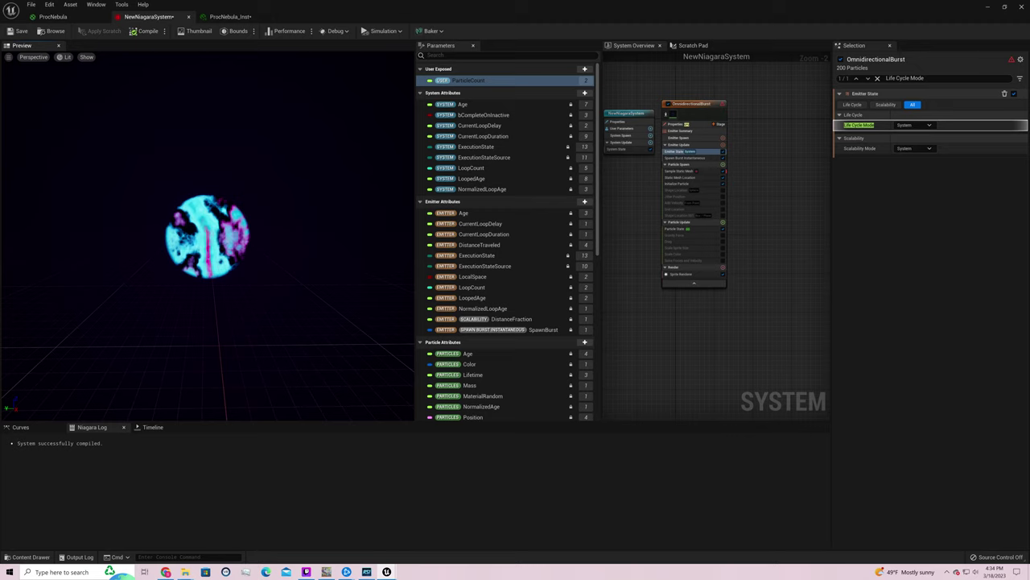
Search the emitter stack for 'loop' to reach Spawn Burst Instantaneous and enable its Loop Count Limit of 1
{"action": "left_click", "coordinate": [689, 172]}
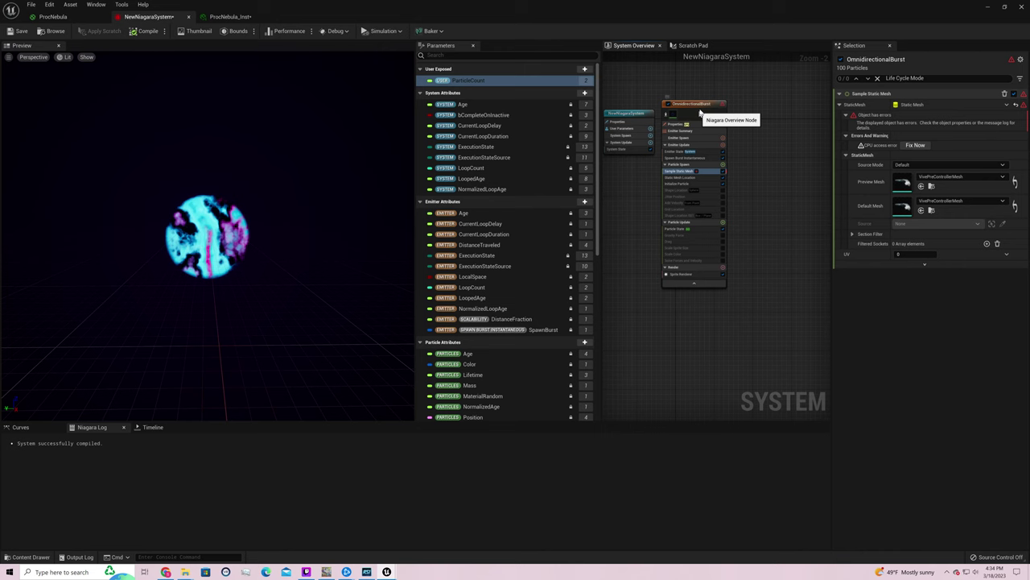
{"action": "left_click", "coordinate": [700, 113]}
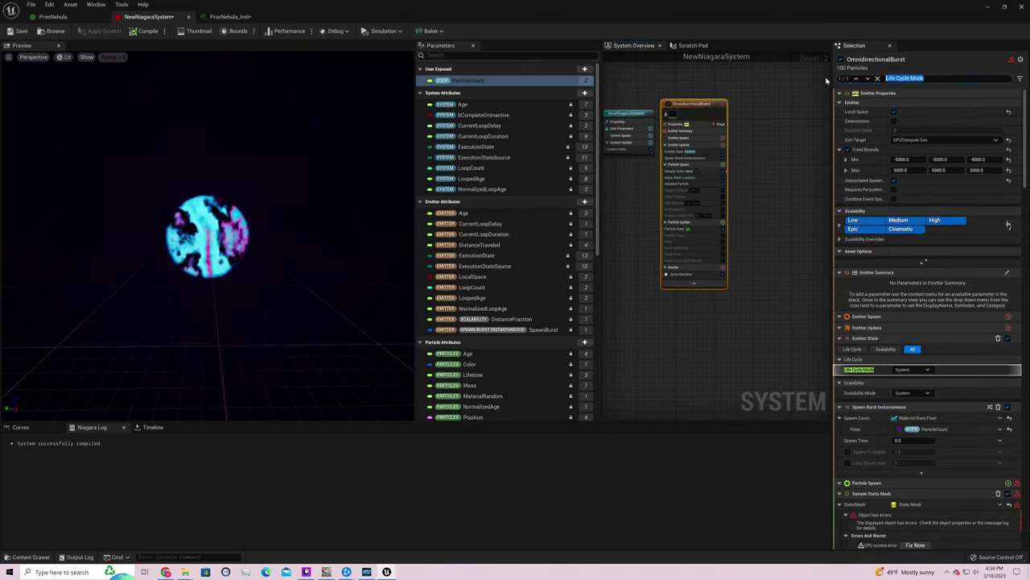
{"action": "type", "text": "loop"}
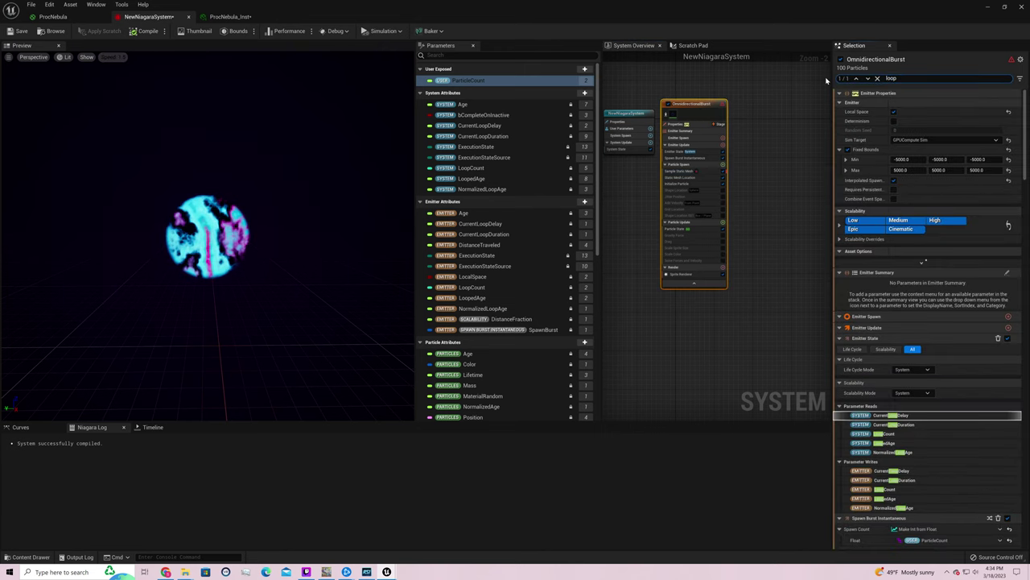
{"action": "key", "text": "Return"}
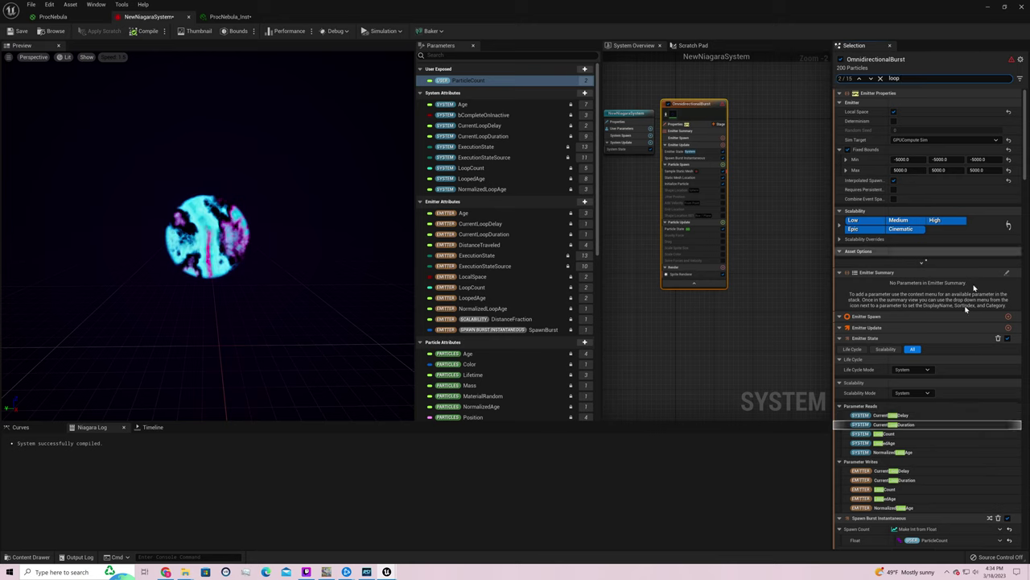
{"action": "key", "text": "Return"}
{"action": "key", "text": "Return"}
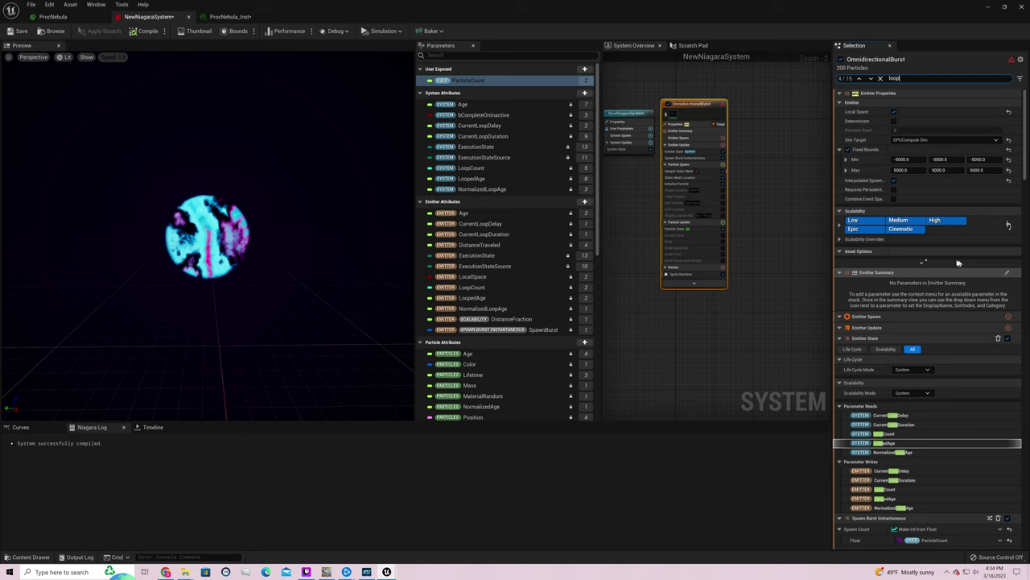
{"action": "key", "text": "Return"}
{"action": "key", "text": "Return"}
{"action": "key", "text": "Return"}
{"action": "key", "text": "Return"}
{"action": "key", "text": "Return"}
{"action": "key", "text": "Return"}
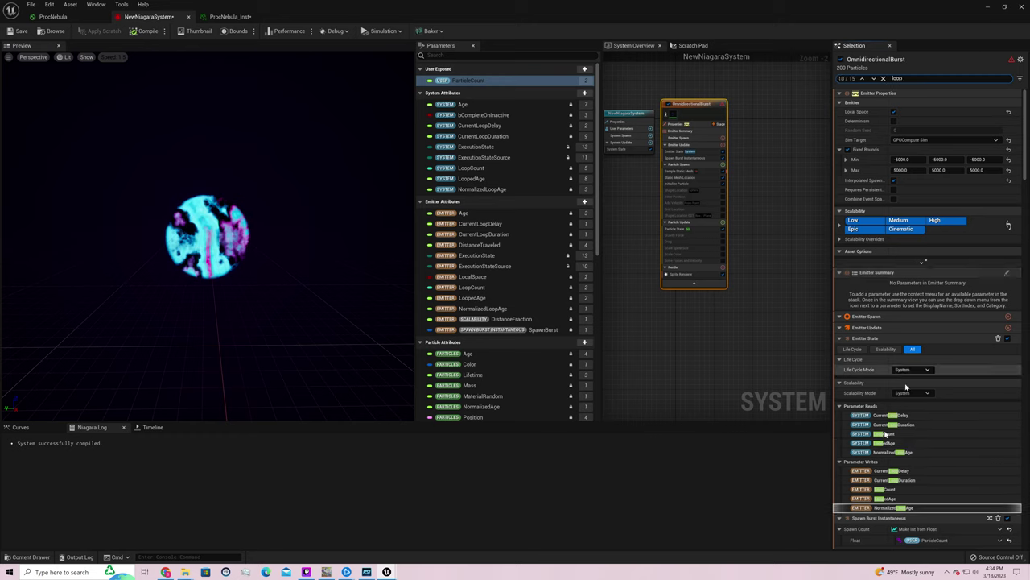
{"action": "key", "text": "Return"}
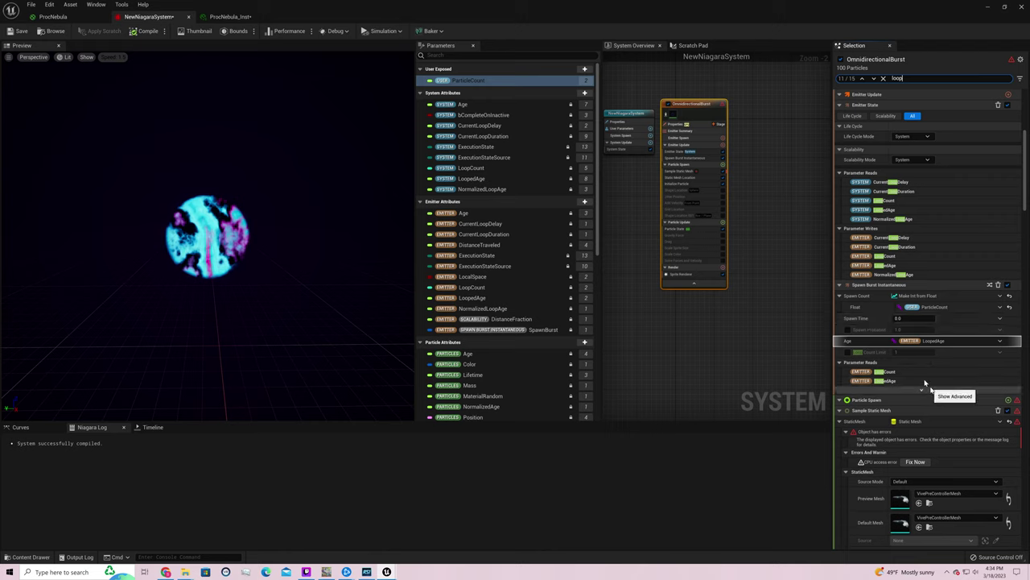
{"action": "left_click", "coordinate": [848, 352]}
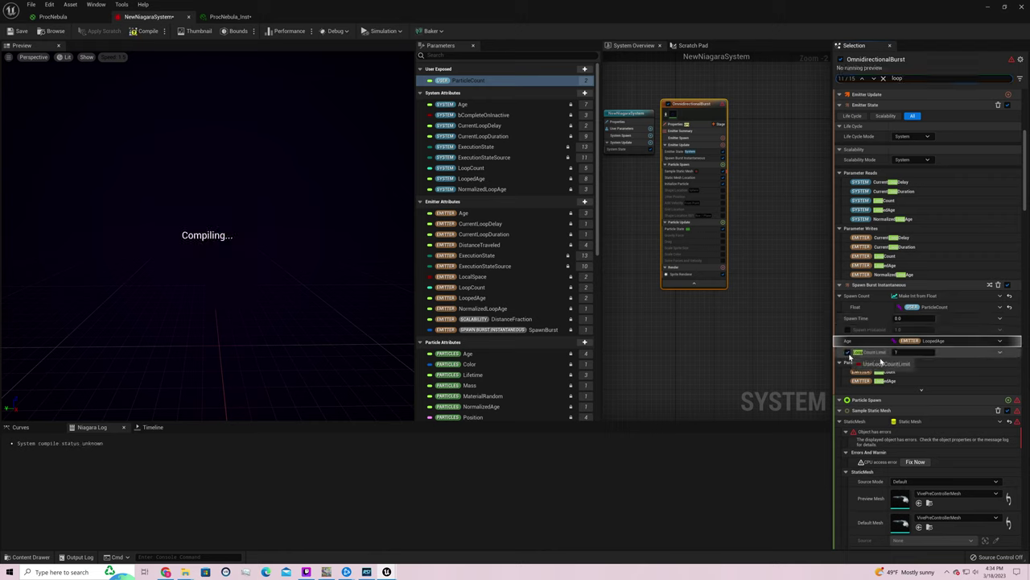
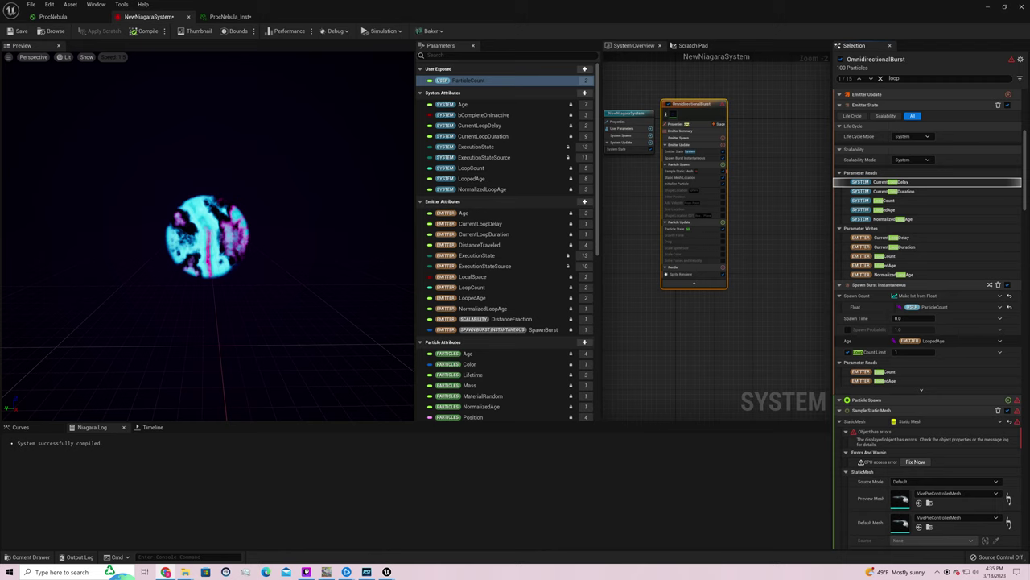
Disable the Spawn Burst Instantaneous loop count limit and enable spawn probability at 1.0
{"action": "left_click", "coordinate": [698, 157]}
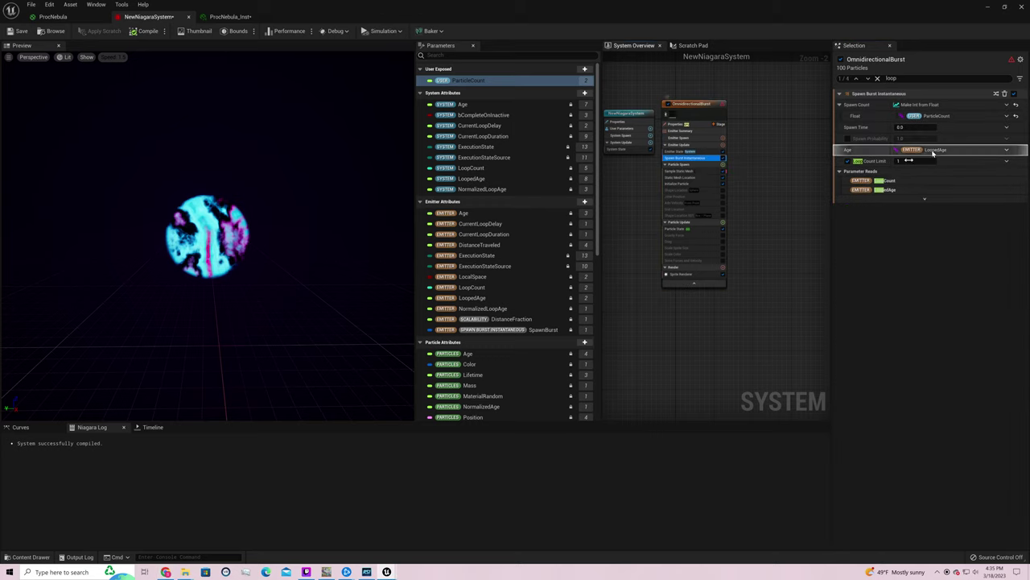
{"action": "left_click", "coordinate": [847, 160]}
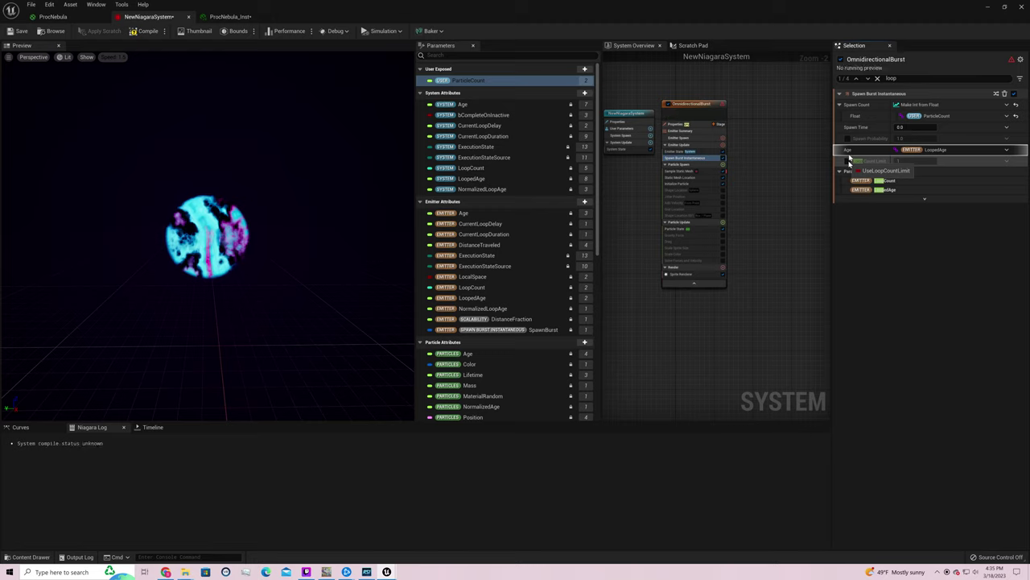
{"action": "left_click", "coordinate": [848, 140]}
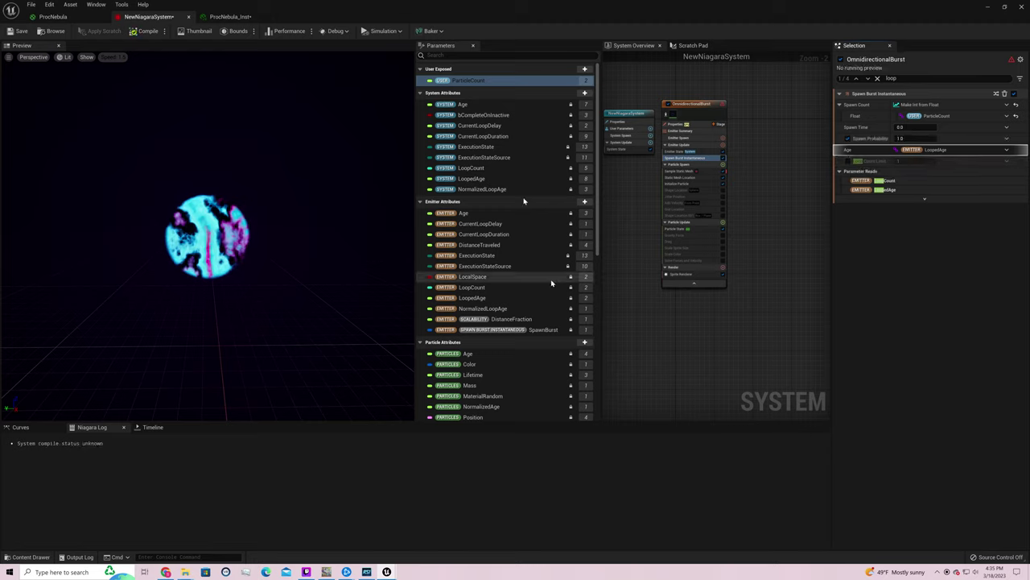
{"action": "left_click", "coordinate": [483, 168]}
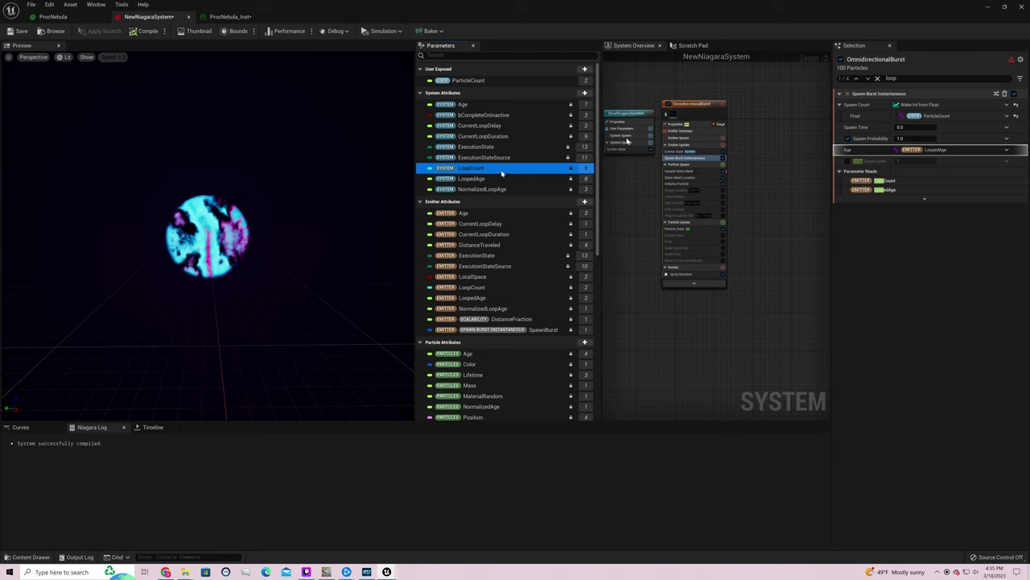
Set the System State loop duration to 50000, loop behavior to Once, and inactive response to Complete
{"action": "left_click", "coordinate": [640, 117]}
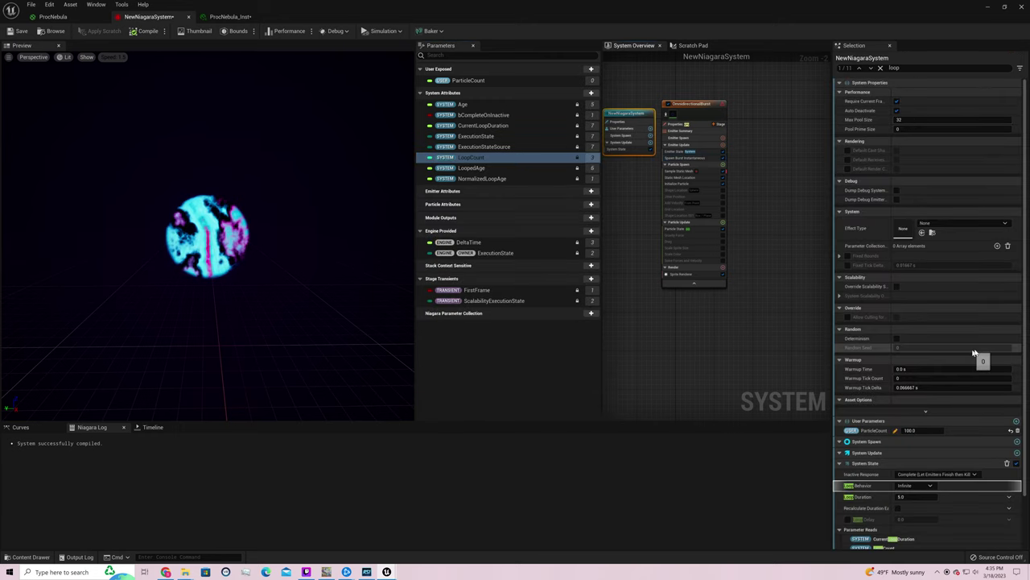
{"action": "scroll", "coordinate": [961, 407], "scroll_direction": "down", "scroll_amount": 3}
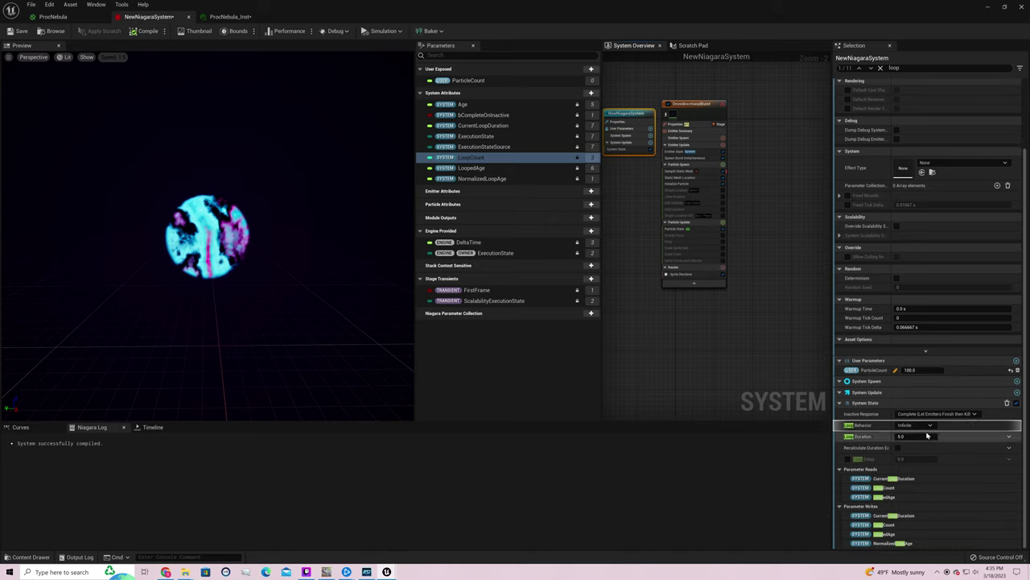
{"action": "left_click", "coordinate": [958, 439]}
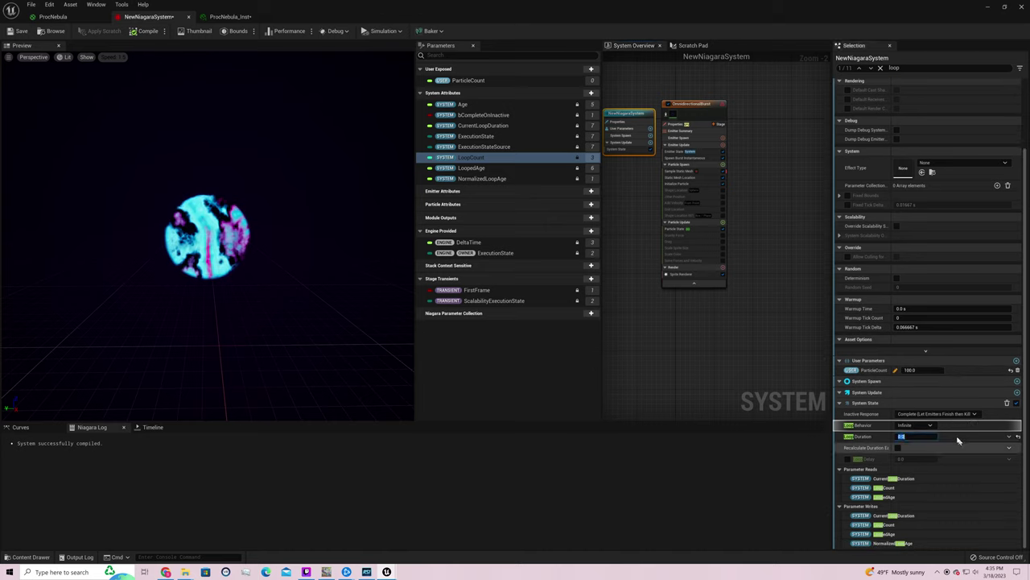
{"action": "left_click", "coordinate": [914, 424]}
{"action": "left_click", "coordinate": [910, 446]}
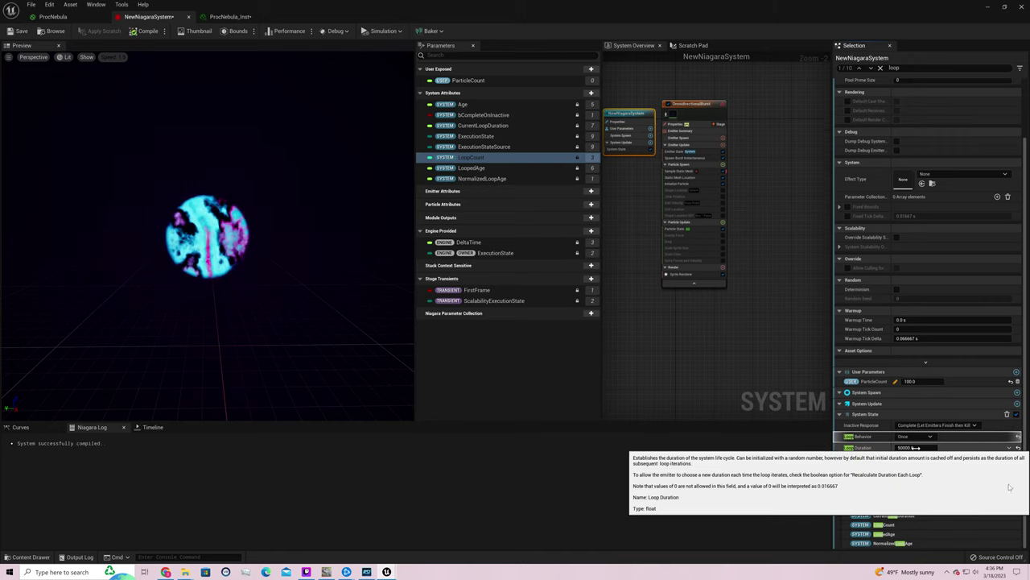
{"action": "left_click", "coordinate": [966, 426]}
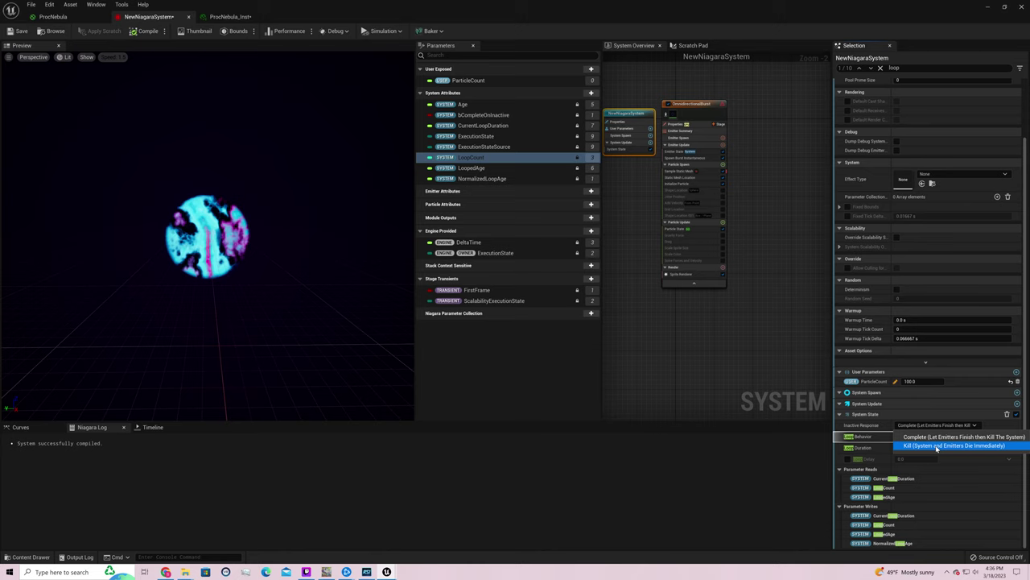
{"action": "left_click", "coordinate": [938, 437]}
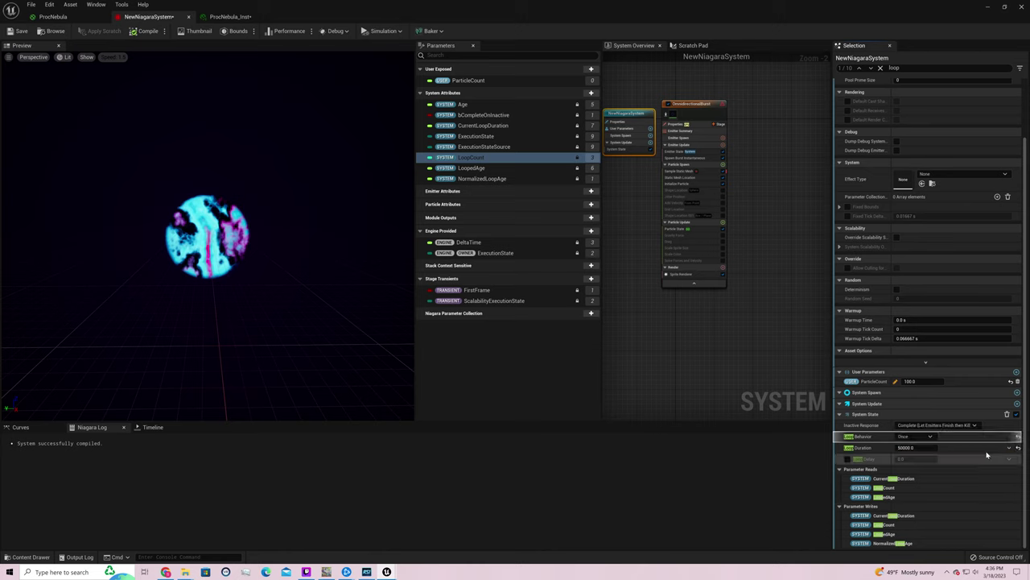
Inspect the LoopCount parameter read in the System Update stack without changing it
{"action": "left_click", "coordinate": [916, 487]}
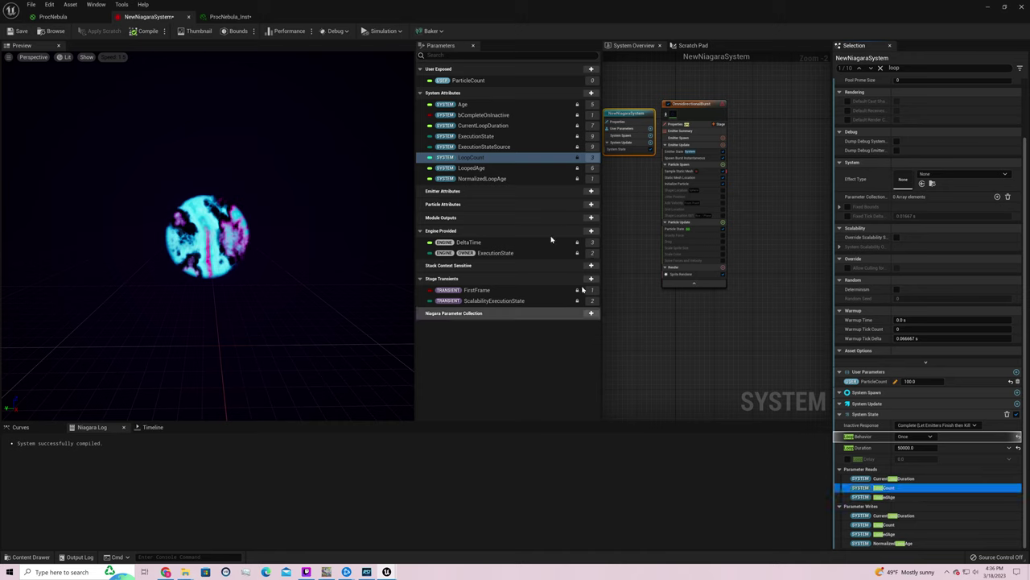
{"action": "right_click", "coordinate": [514, 160]}
{"action": "key", "text": "Escape"}
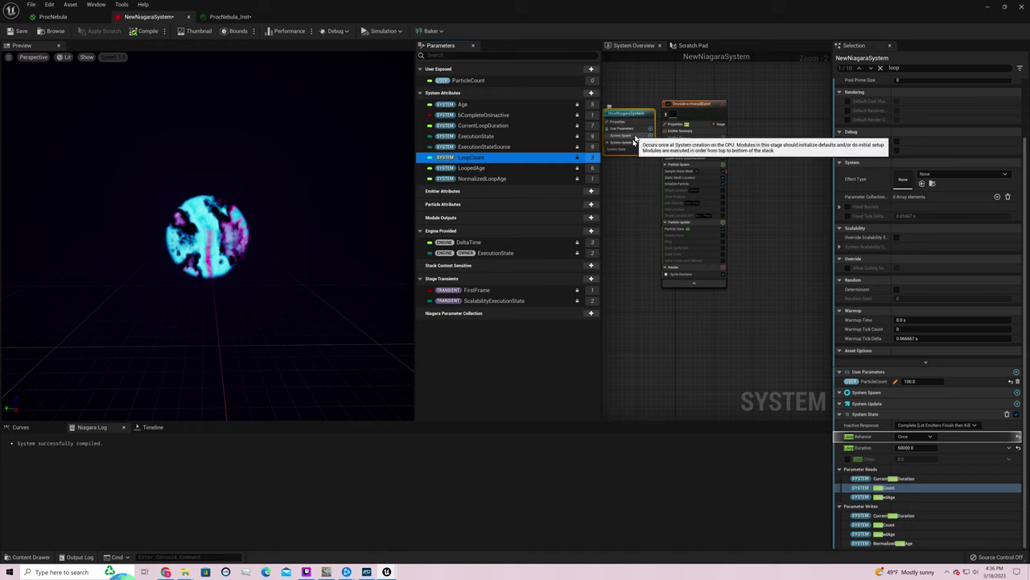
{"action": "left_click", "coordinate": [633, 142]}
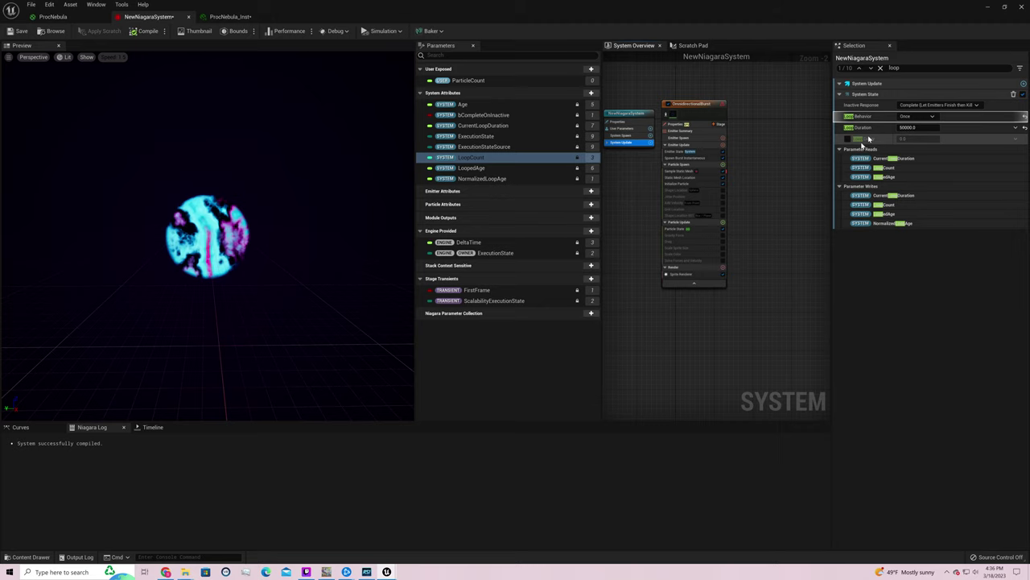
{"action": "right_click", "coordinate": [894, 167]}
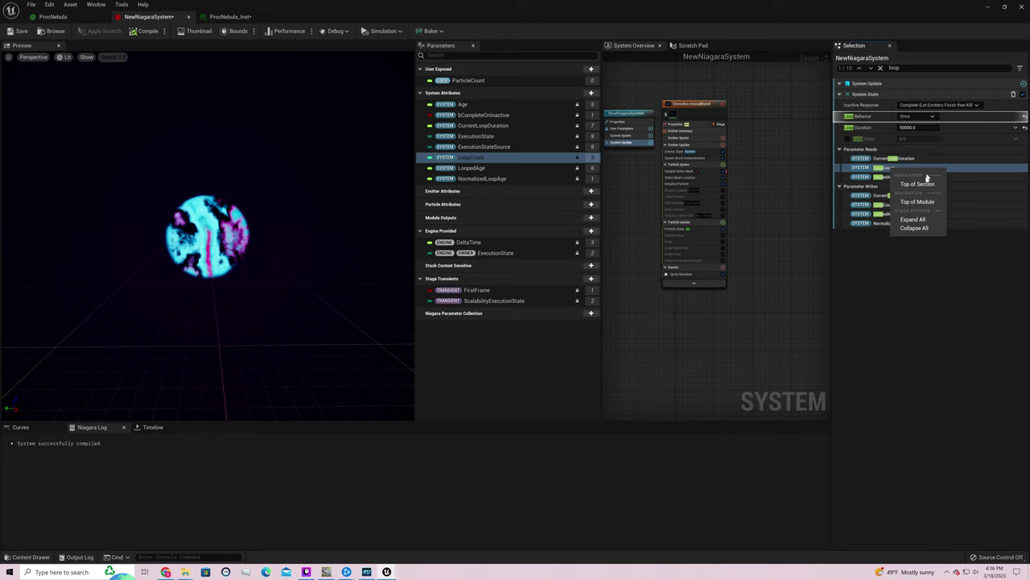
{"action": "left_click", "coordinate": [926, 271]}
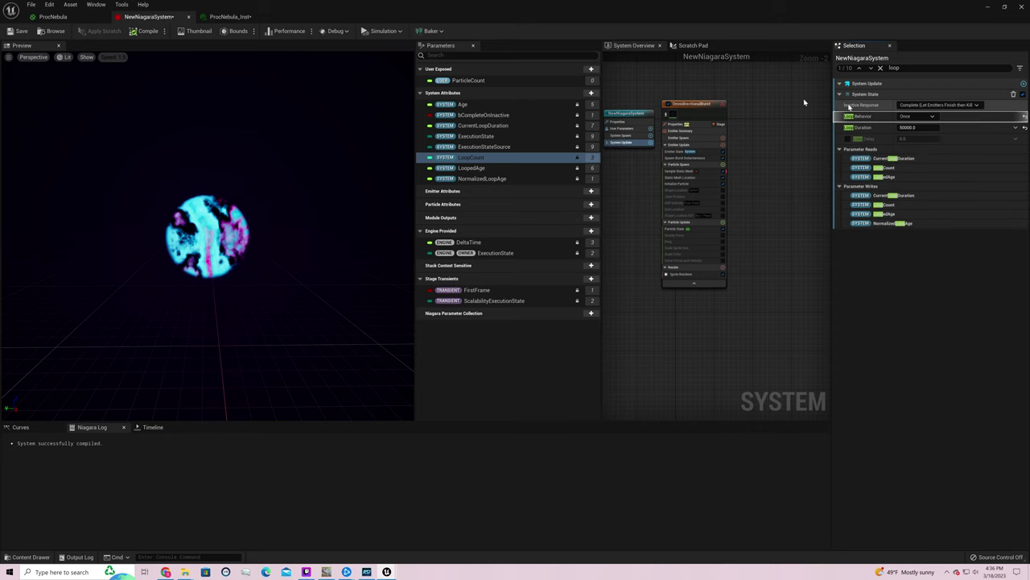
Enable Requires Persistent IDs in the OmnidirectionalBurst emitter properties and orbit the preview
{"action": "left_click", "coordinate": [690, 114]}
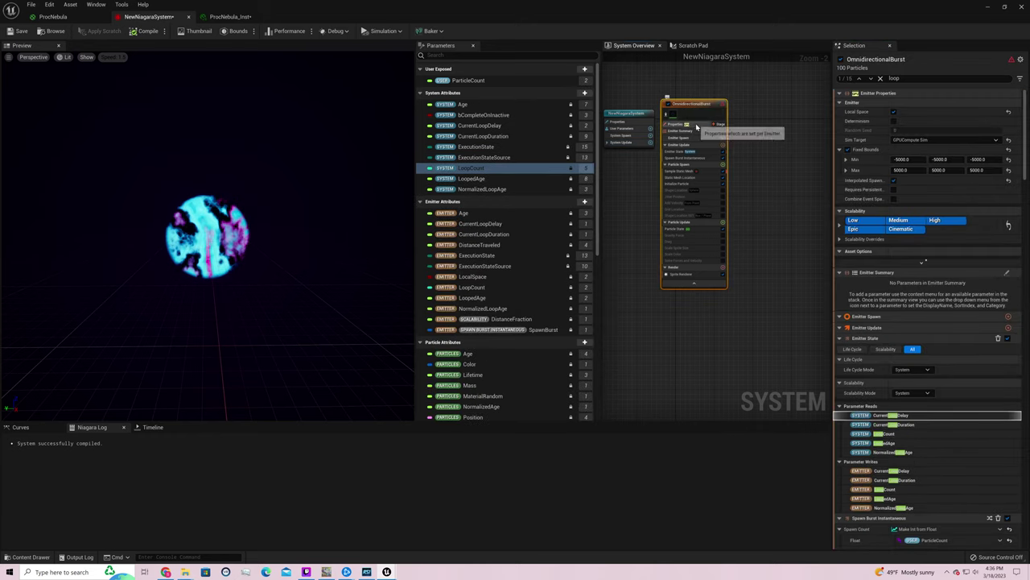
{"action": "left_click", "coordinate": [689, 125]}
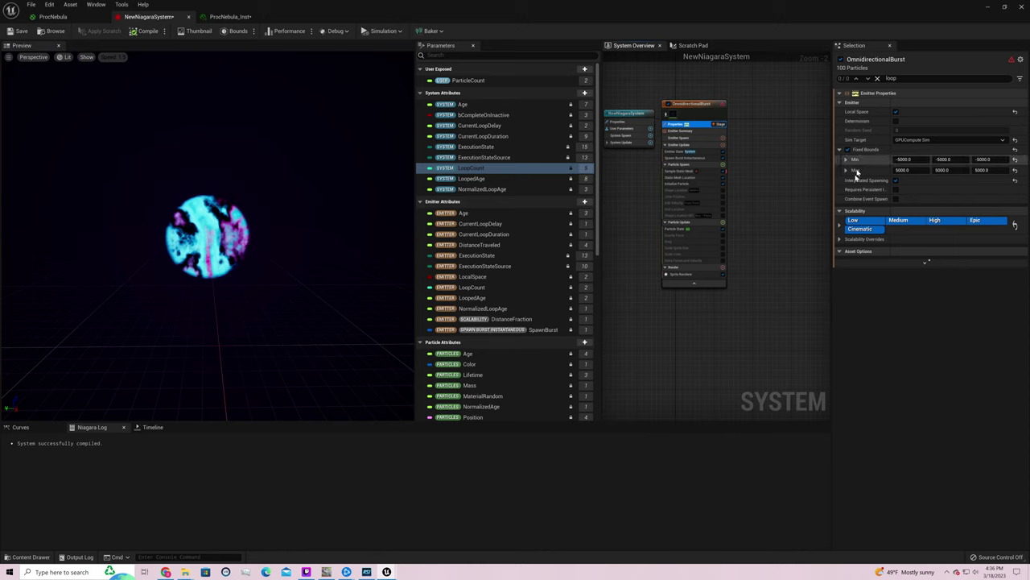
{"action": "left_click", "coordinate": [895, 190]}
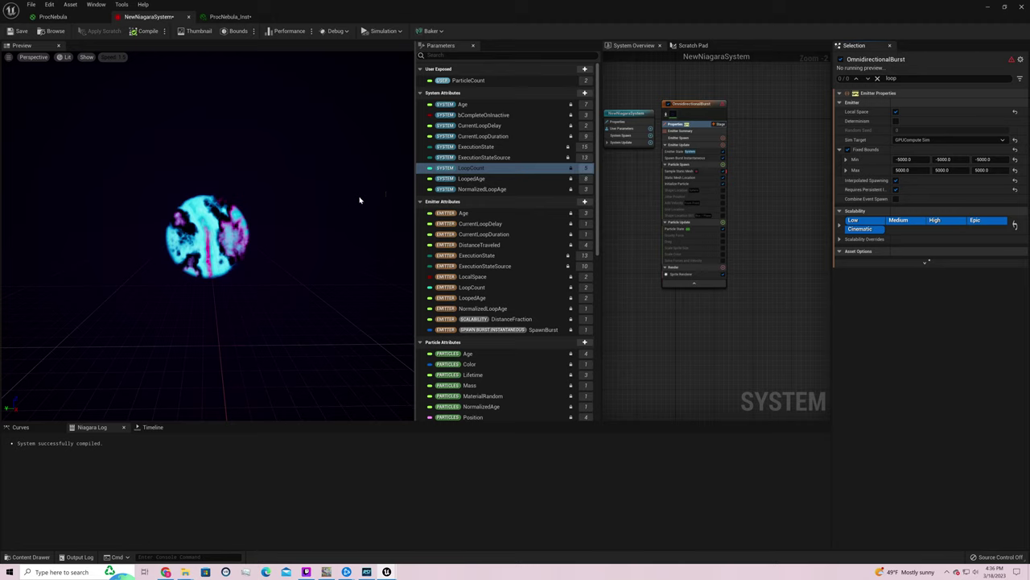
{"action": "left_click_drag", "start_coordinate": [360, 200], "coordinate": [327, 214]}
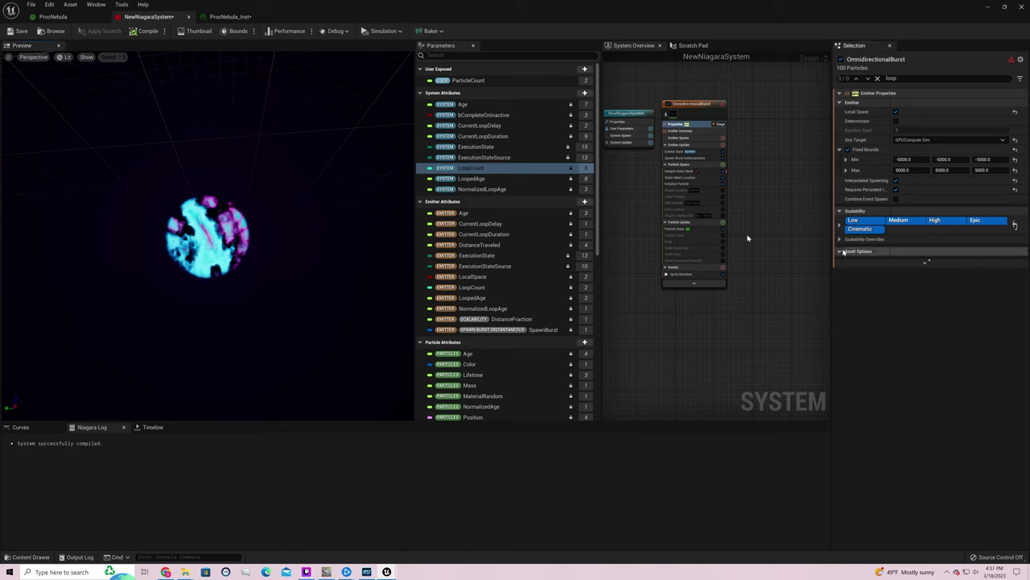
Set the Emitter State life cycle mode to Self and loop behavior to Once
{"action": "left_click", "coordinate": [696, 153]}
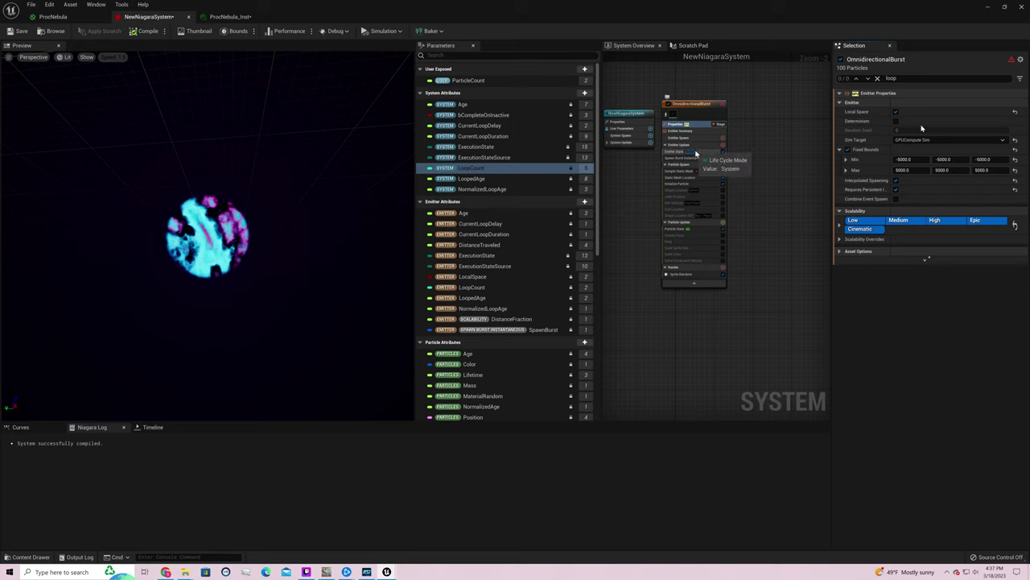
{"action": "left_click", "coordinate": [923, 150]}
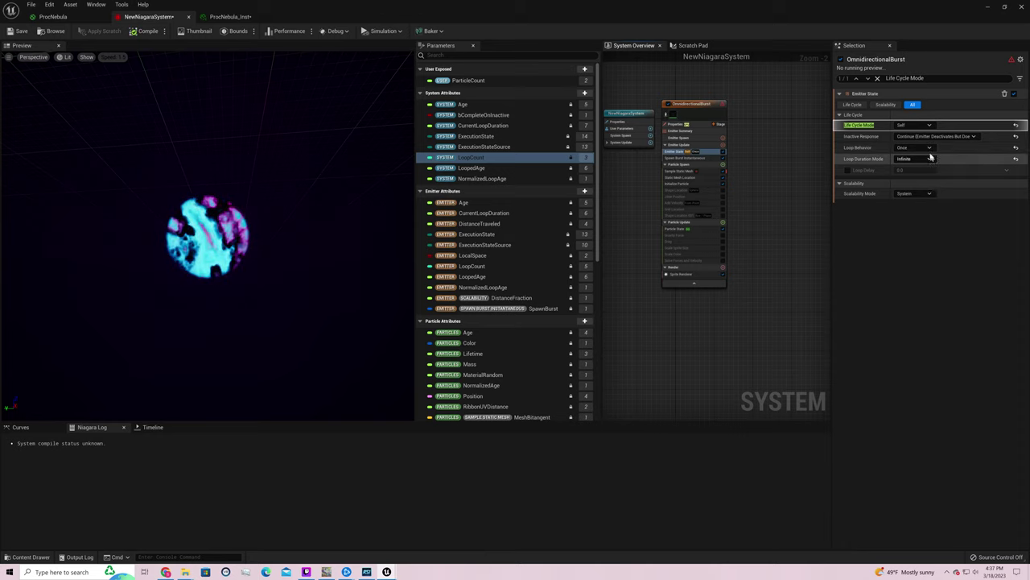
{"action": "left_click", "coordinate": [927, 149]}
{"action": "left_click", "coordinate": [926, 167]}
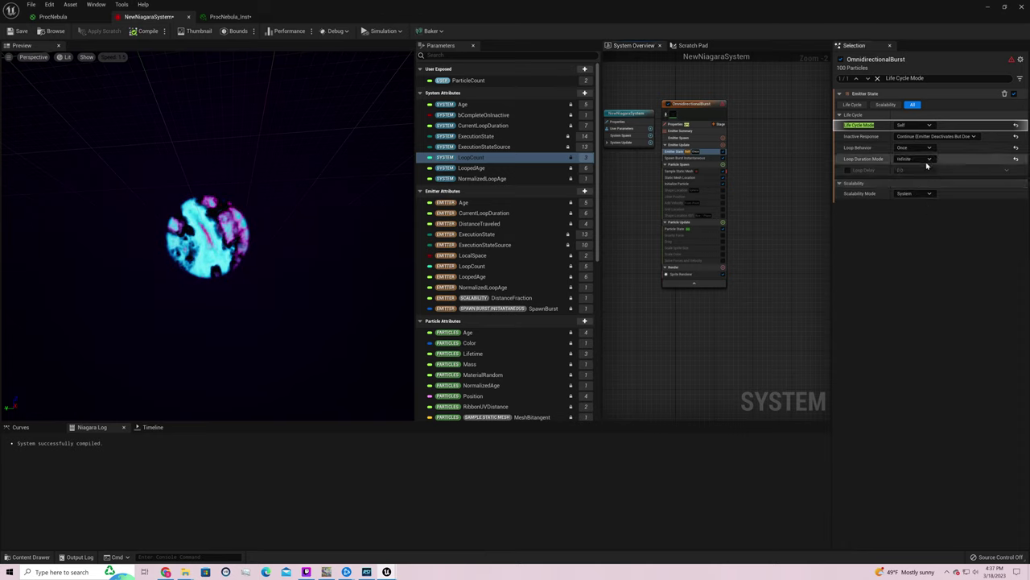
Try a Fixed loop duration mode, with durations of 1 and then 1000
{"action": "left_click", "coordinate": [927, 160]}
{"action": "left_click", "coordinate": [904, 185]}
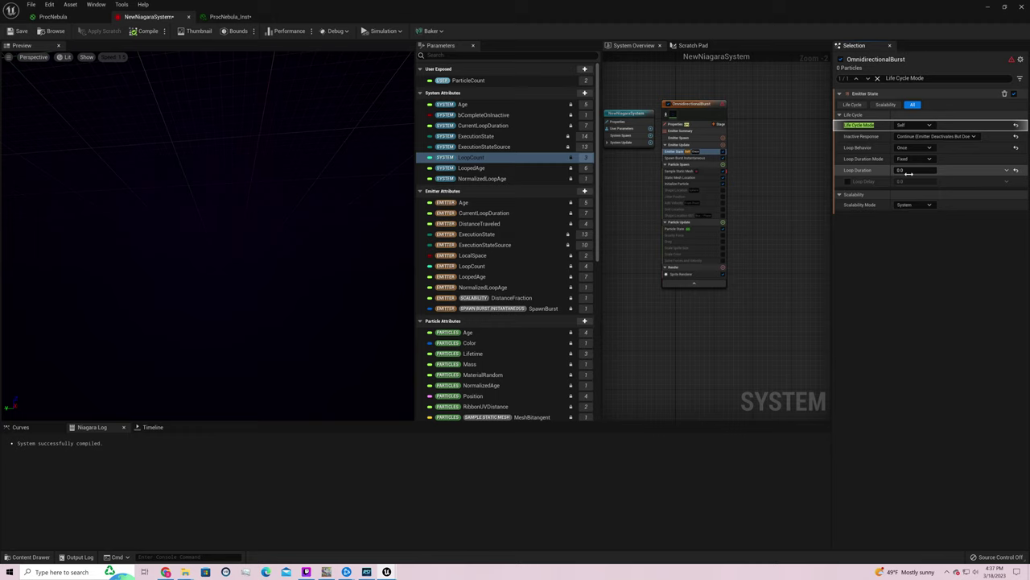
{"action": "left_click", "coordinate": [909, 172]}
{"action": "type", "text": "1"}
{"action": "key", "text": "Return"}
{"action": "type", "text": "1000"}
{"action": "key", "text": "Return"}
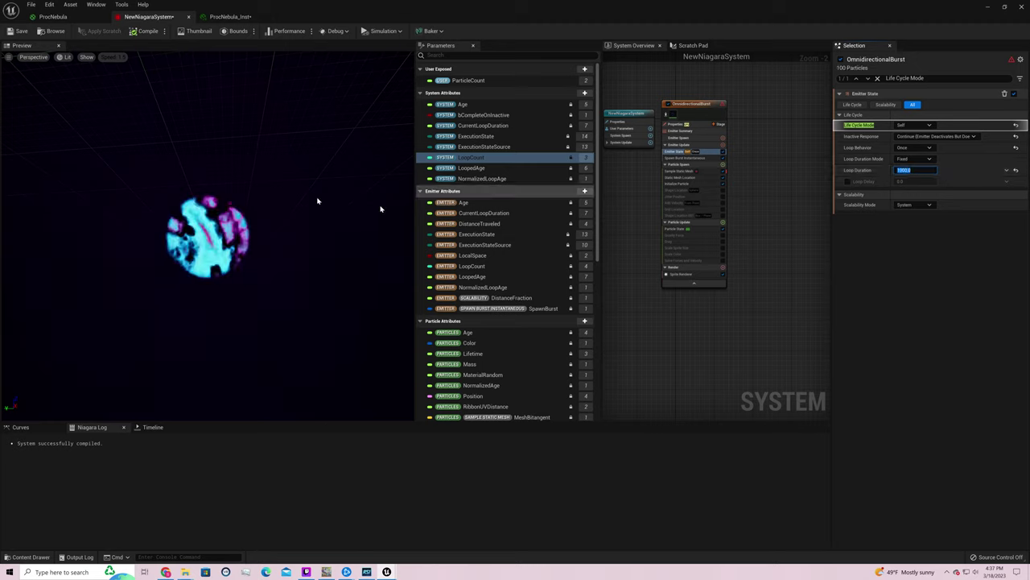
{"action": "left_click_drag", "start_coordinate": [276, 174], "coordinate": [273, 173]}
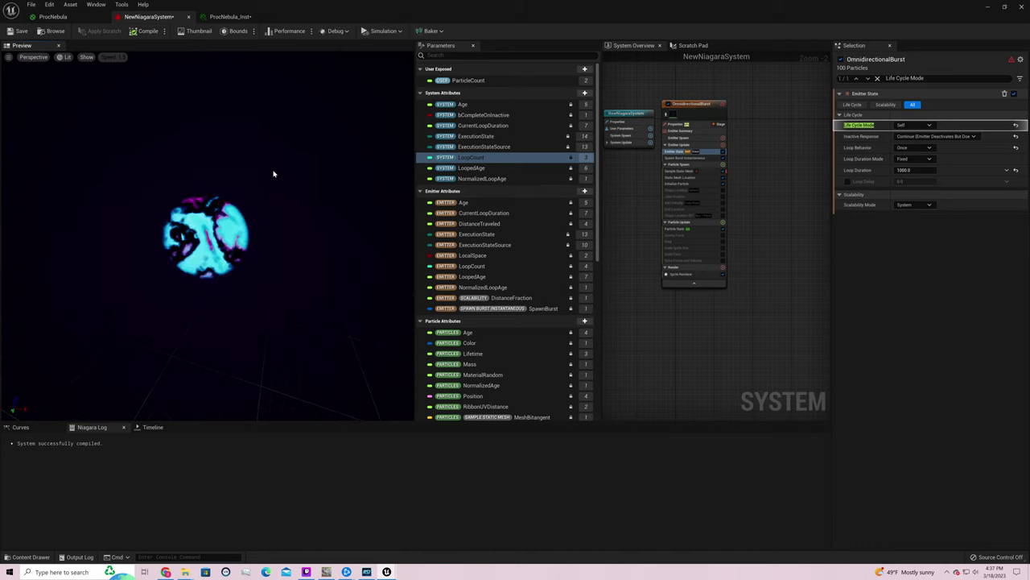
Switch loop duration mode back to Infinite and set scalability mode to Self
{"action": "left_click", "coordinate": [918, 159]}
{"action": "left_click", "coordinate": [908, 171]}
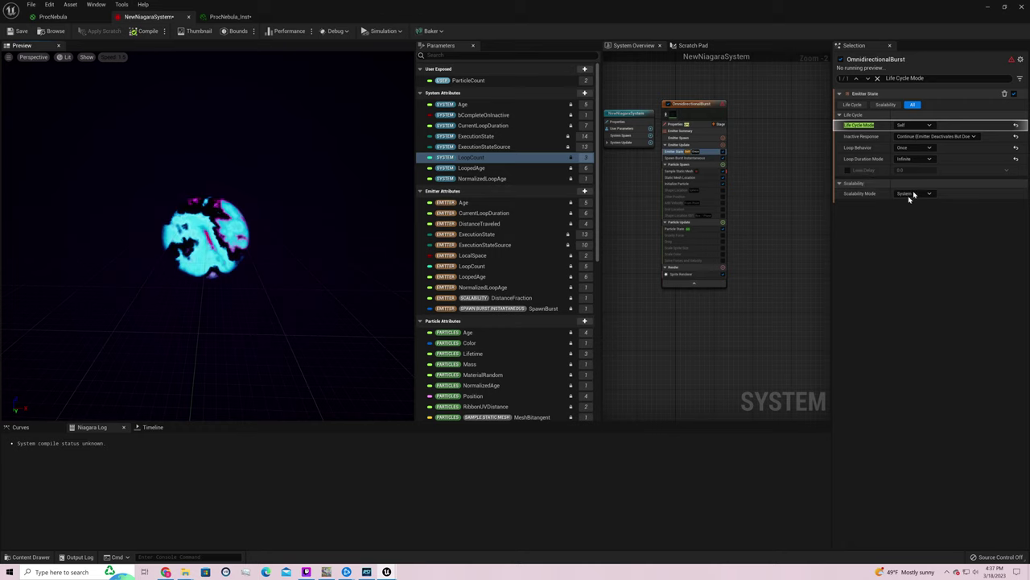
{"action": "left_click", "coordinate": [914, 194]}
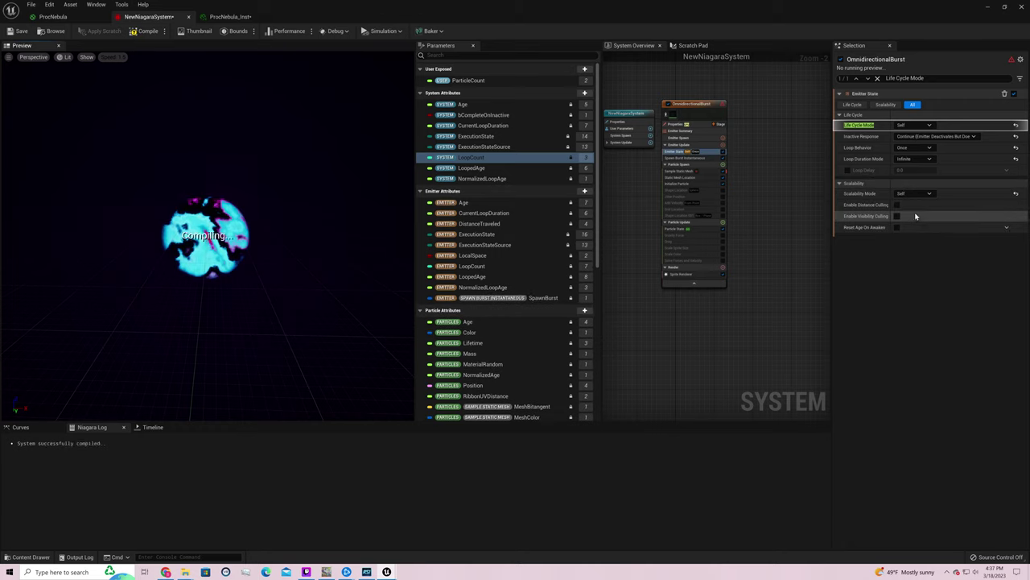
{"action": "left_click", "coordinate": [911, 213]}
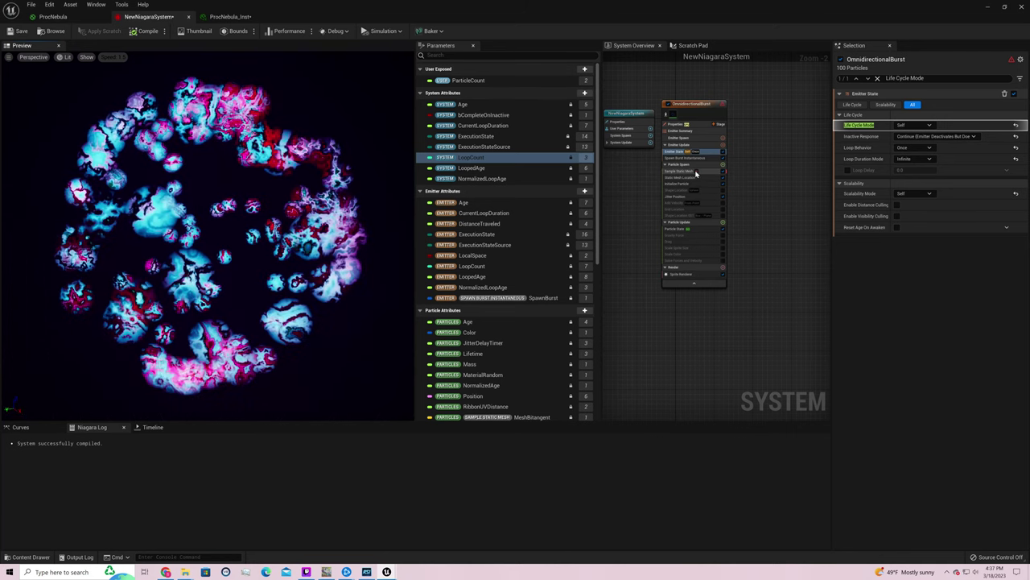
Set the Sample Static Mesh preview mesh to TranslateArrowHandle
{"action": "left_click", "coordinate": [696, 172]}
{"action": "left_click", "coordinate": [950, 176]}
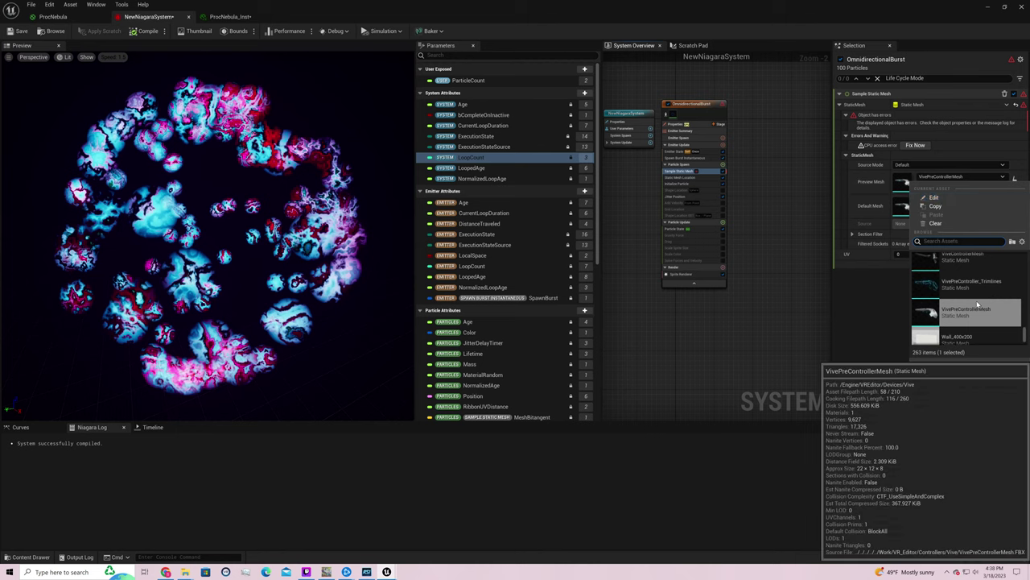
{"action": "scroll", "coordinate": [976, 306], "scroll_direction": "up", "scroll_amount": 3}
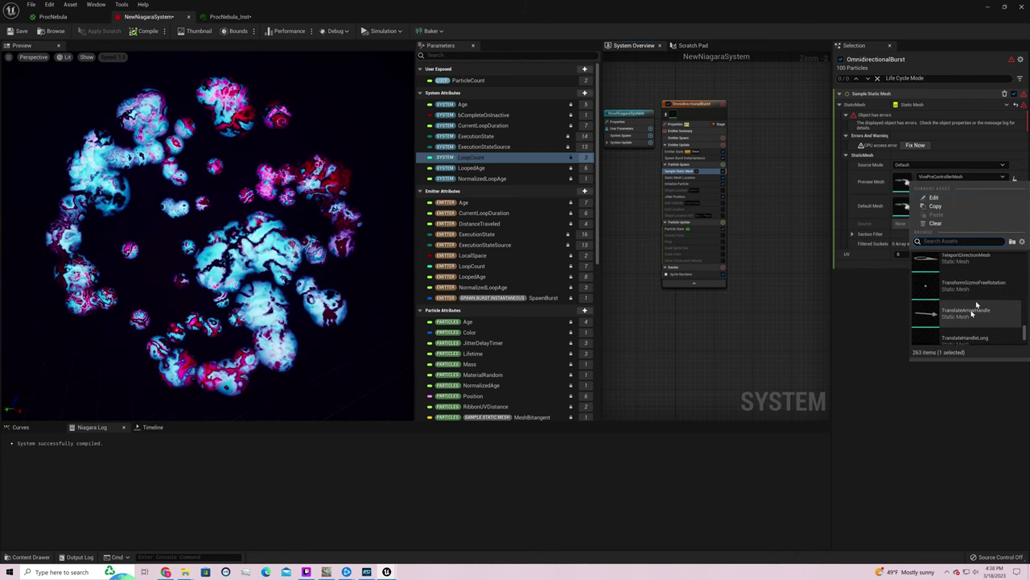
{"action": "left_click", "coordinate": [972, 312]}
Try TranslateArrowHandle and then TeleportDirectionMesh as the default mesh, toggling an emitter module
{"action": "left_click", "coordinate": [954, 202]}
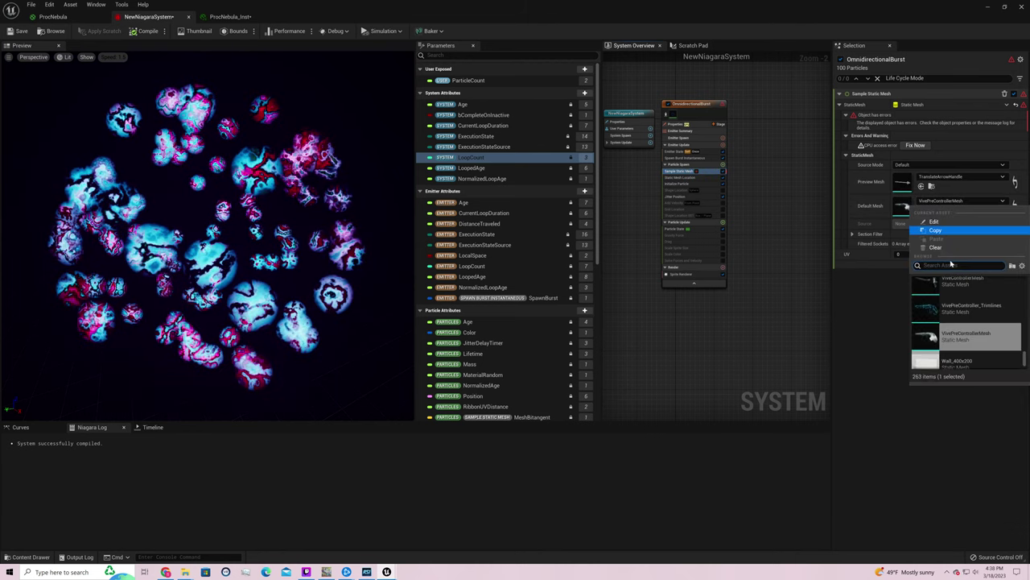
{"action": "scroll", "coordinate": [968, 316], "scroll_direction": "up", "scroll_amount": 2}
{"action": "scroll", "coordinate": [967, 314], "scroll_direction": "up", "scroll_amount": 2}
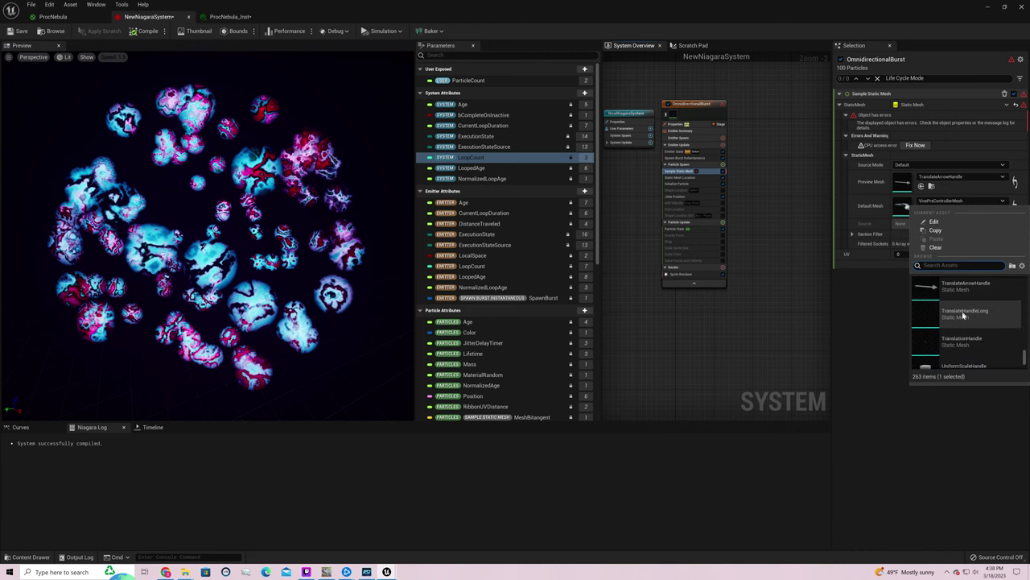
{"action": "left_click", "coordinate": [966, 310]}
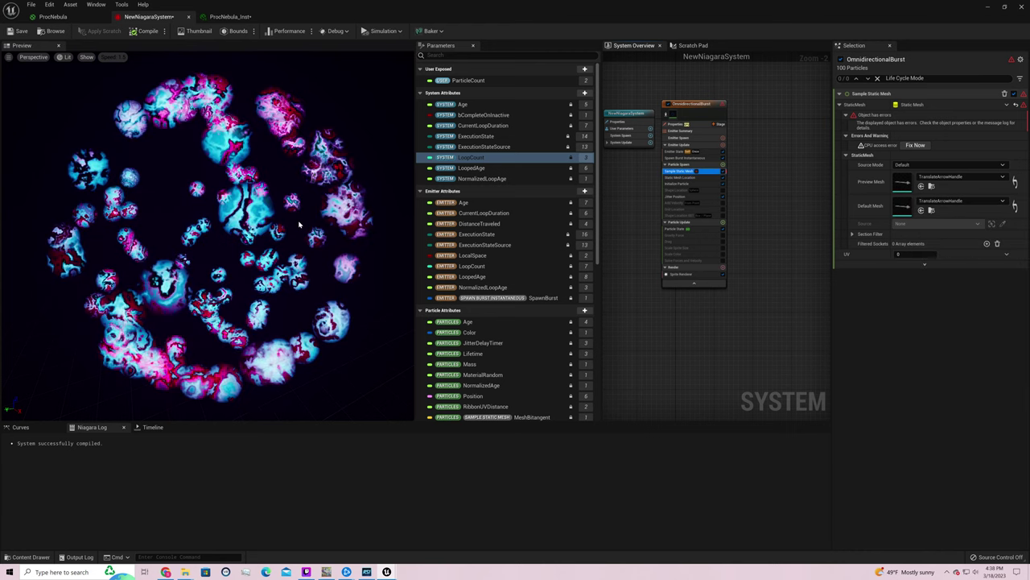
{"action": "left_click", "coordinate": [722, 202]}
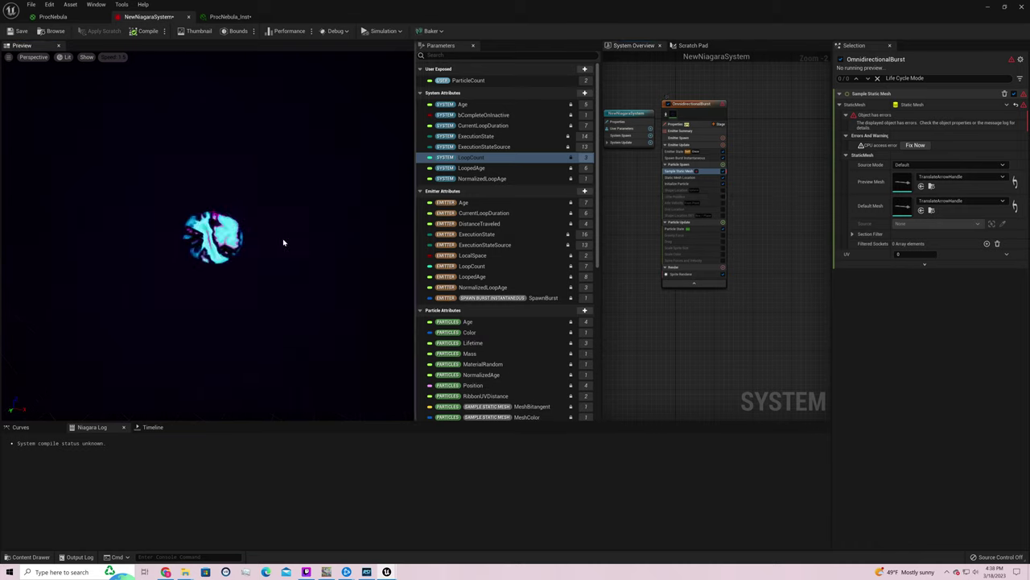
{"action": "left_click", "coordinate": [994, 201]}
{"action": "scroll", "coordinate": [963, 314], "scroll_direction": "up", "scroll_amount": 1}
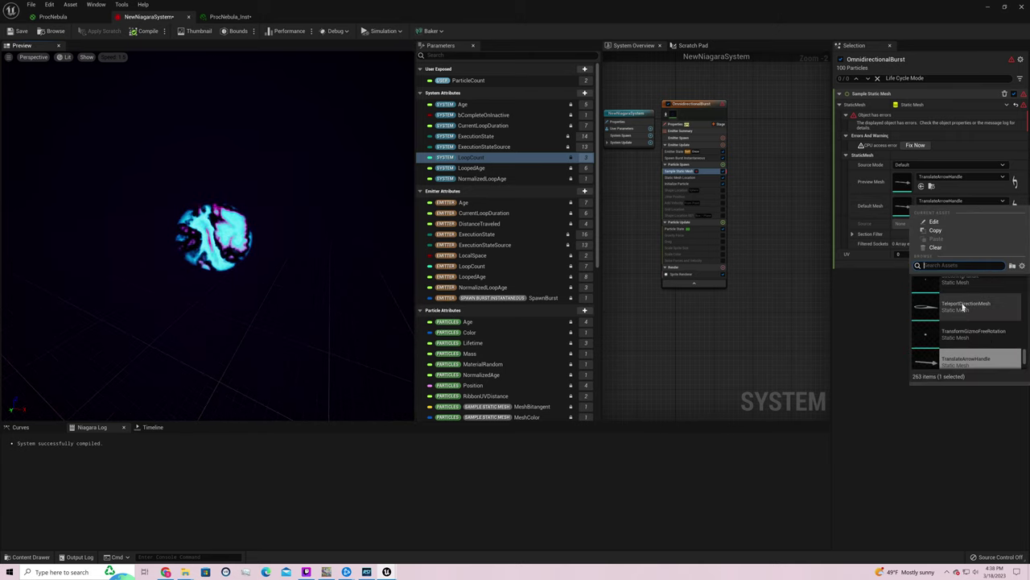
{"action": "left_click", "coordinate": [963, 307]}
Change the default mesh to StartRotationHandleIndicator, then settle on SM_WindowFrame
{"action": "left_click", "coordinate": [994, 201]}
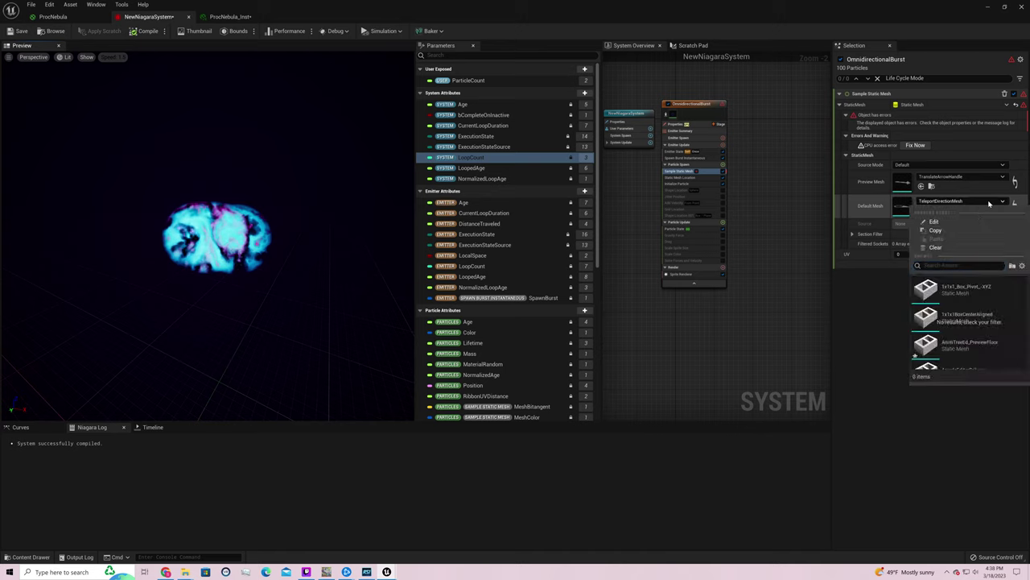
{"action": "scroll", "coordinate": [973, 338], "scroll_direction": "up", "scroll_amount": 2}
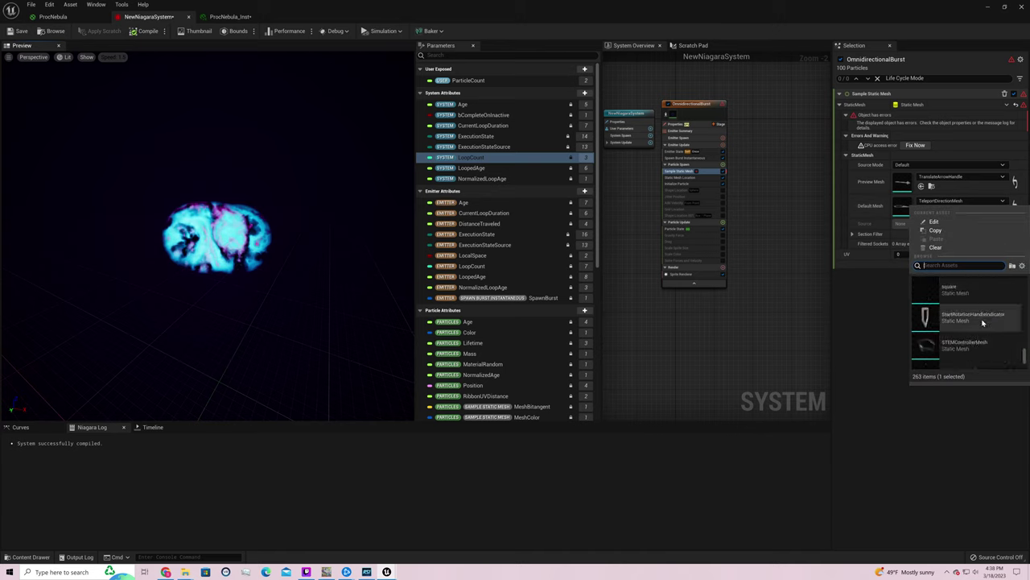
{"action": "left_click", "coordinate": [982, 322]}
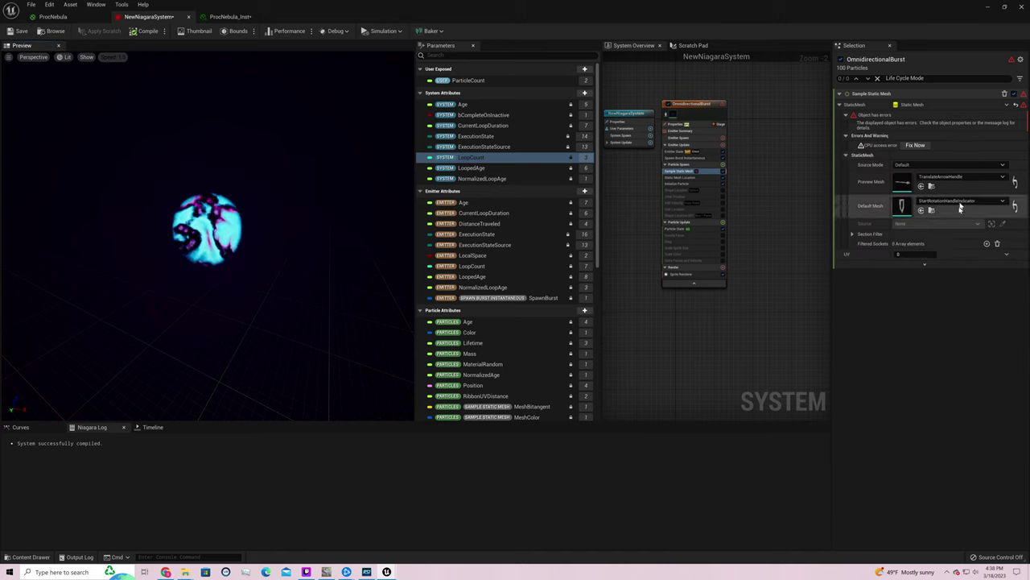
{"action": "left_click", "coordinate": [966, 202]}
{"action": "scroll", "coordinate": [978, 306], "scroll_direction": "down", "scroll_amount": 2}
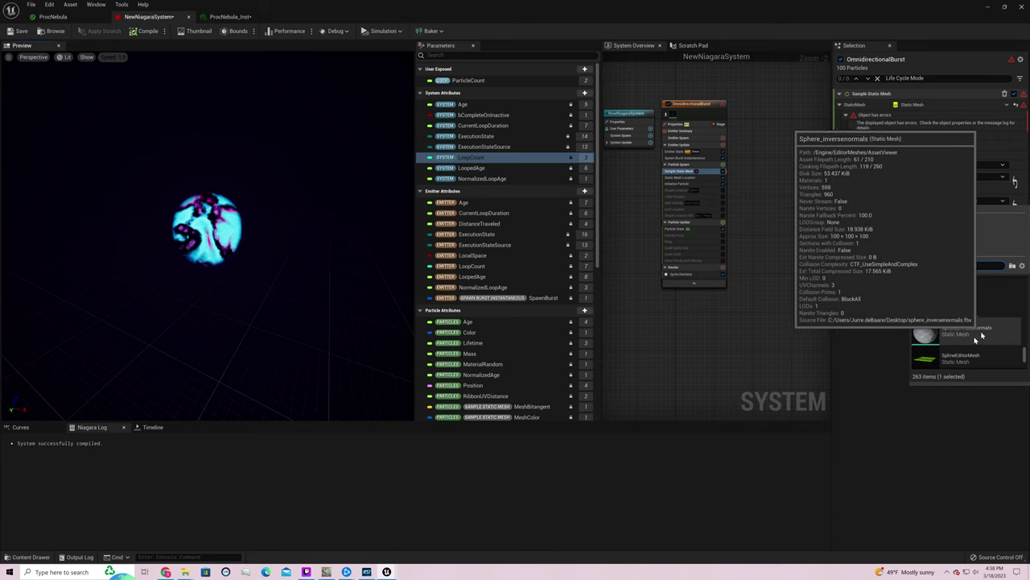
{"action": "scroll", "coordinate": [986, 314], "scroll_direction": "down", "scroll_amount": 5}
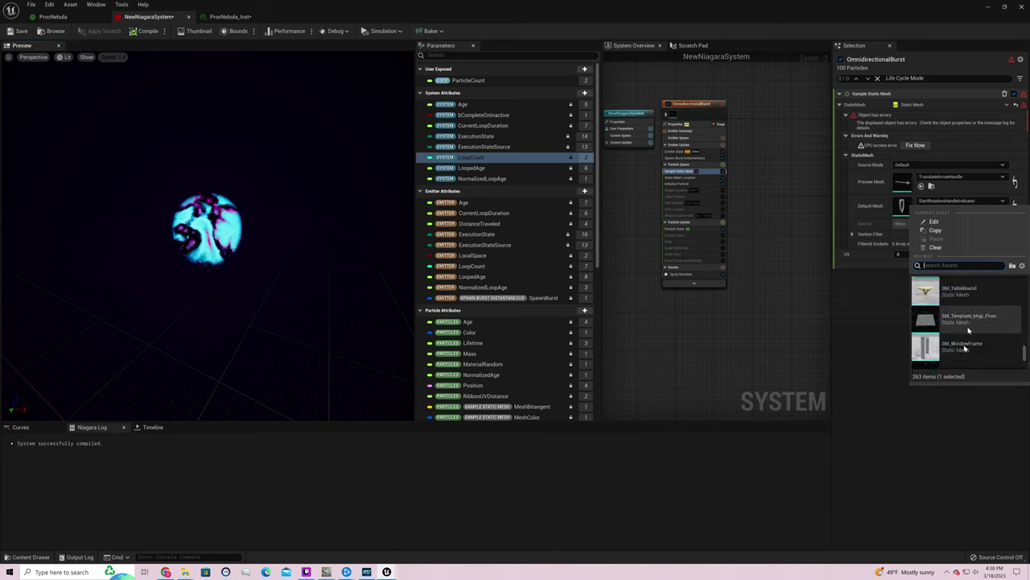
{"action": "left_click", "coordinate": [965, 346]}
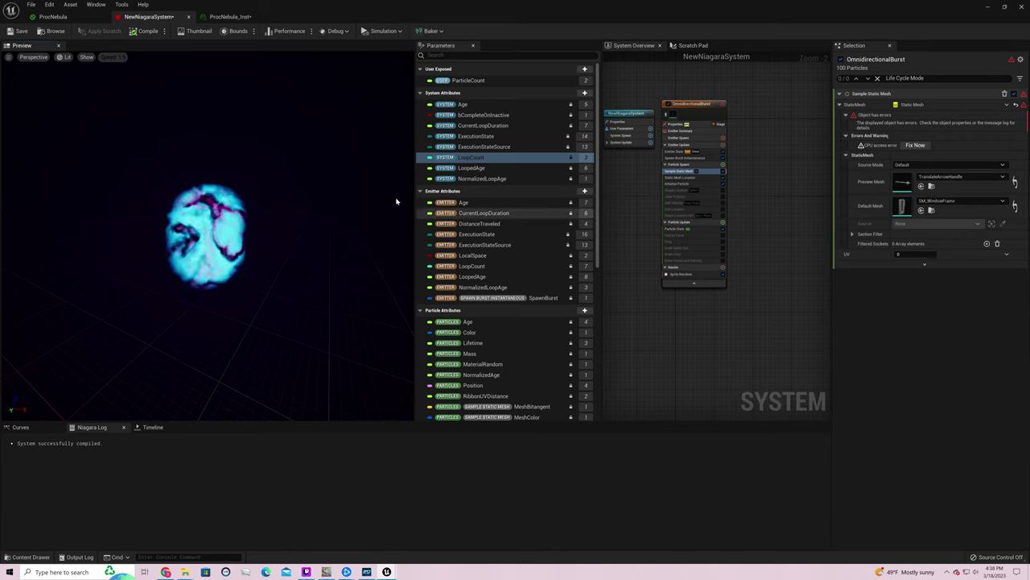
Save the Niagara system with Ctrl+S and minimize the editor to view the level
{"action": "left_click_drag", "start_coordinate": [392, 201], "coordinate": [339, 129]}
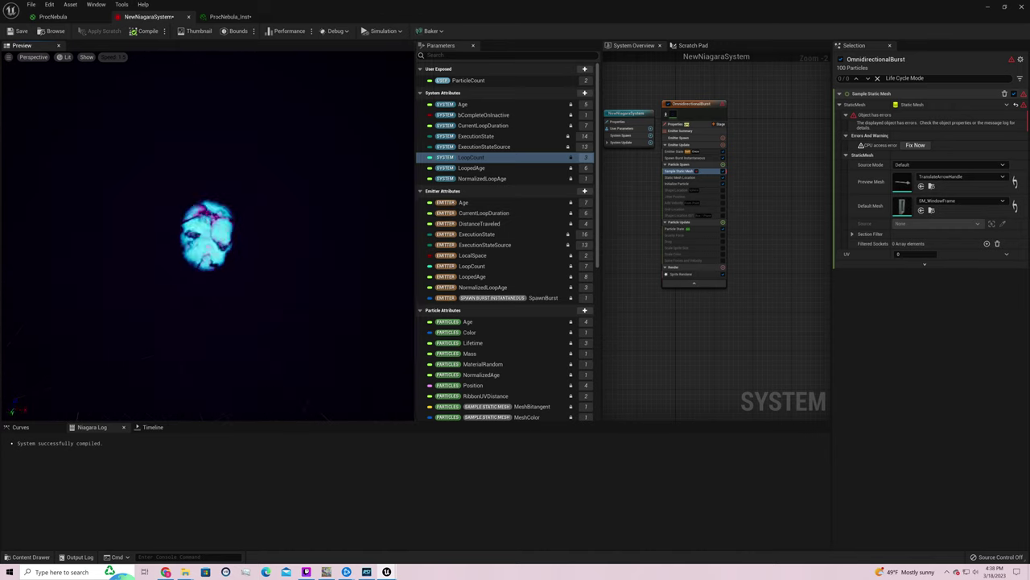
{"action": "key", "text": "ctrl+s"}
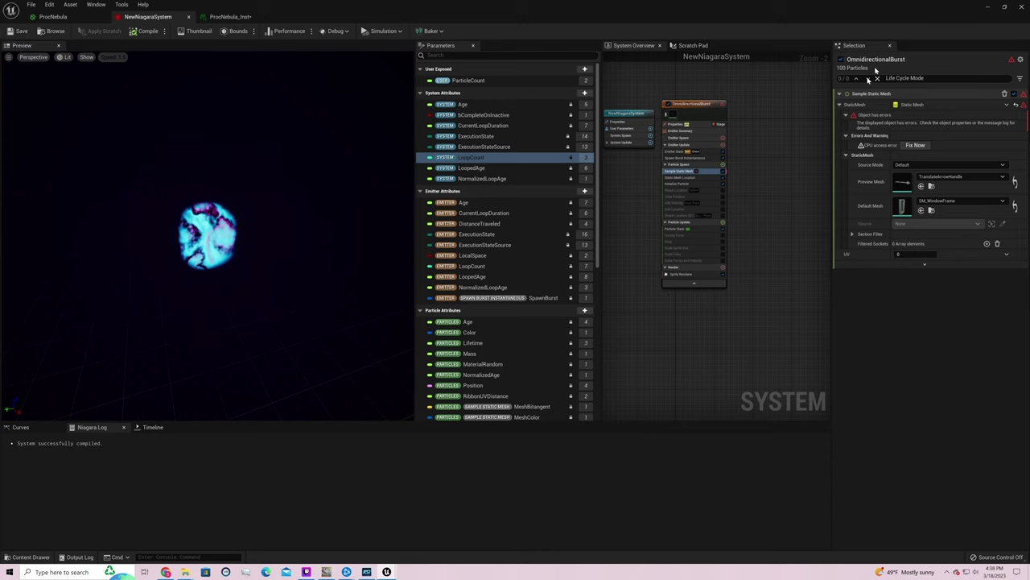
{"action": "left_click", "coordinate": [990, 9]}
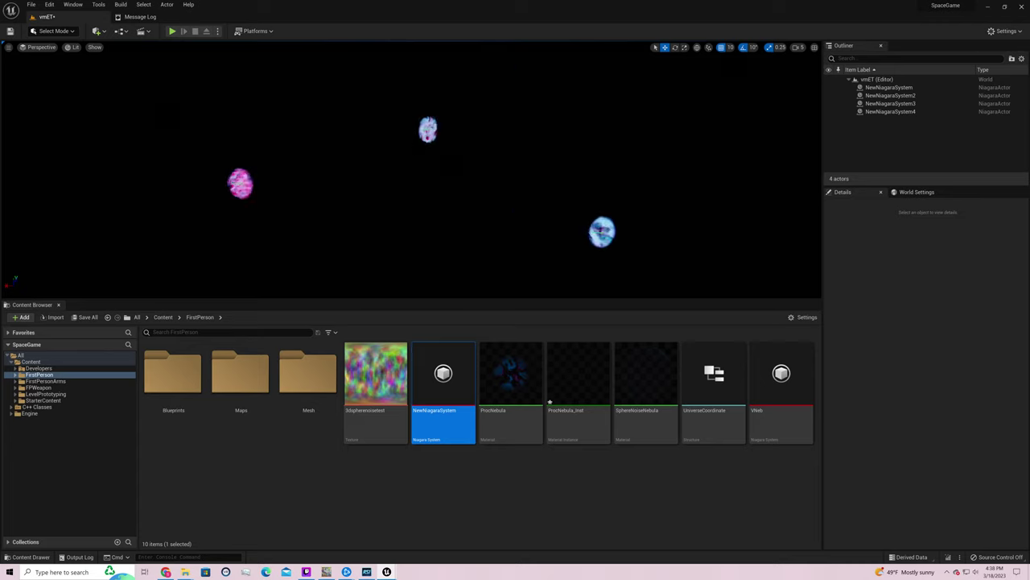
Reopen NewNiagaraSystem from the Content Browser and show its Initialize Particle settings
{"action": "double_click", "coordinate": [436, 385]}
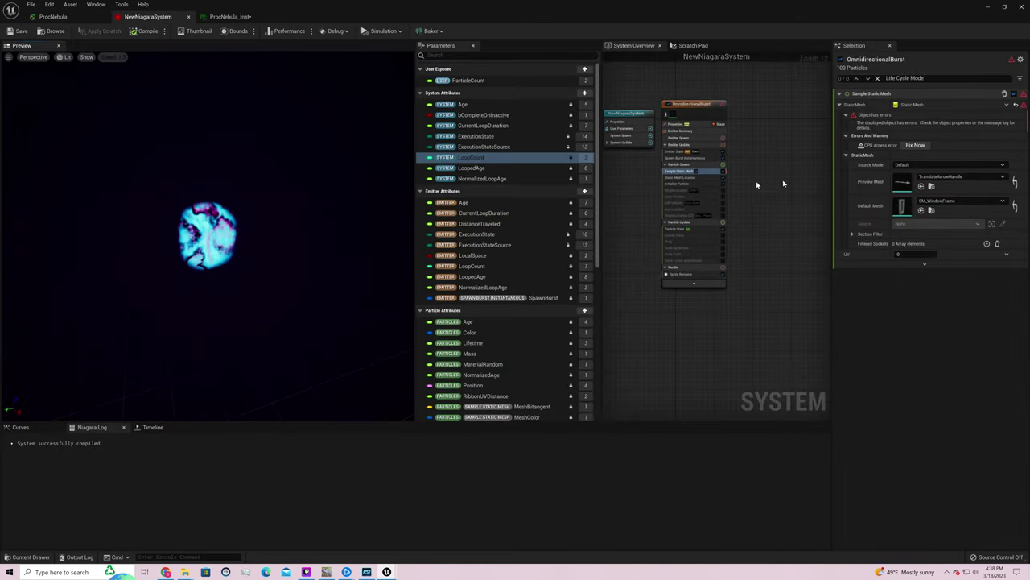
{"action": "left_click", "coordinate": [680, 184]}
Set the uniform sprite size range to 1000 and 2000, then save the system
{"action": "left_click", "coordinate": [920, 222]}
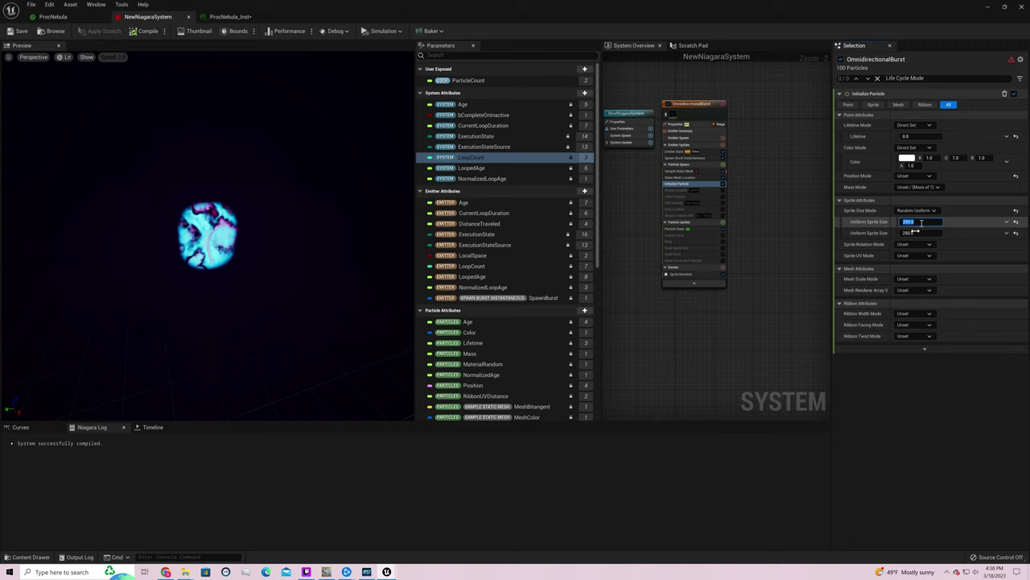
{"action": "type", "text": "2000"}
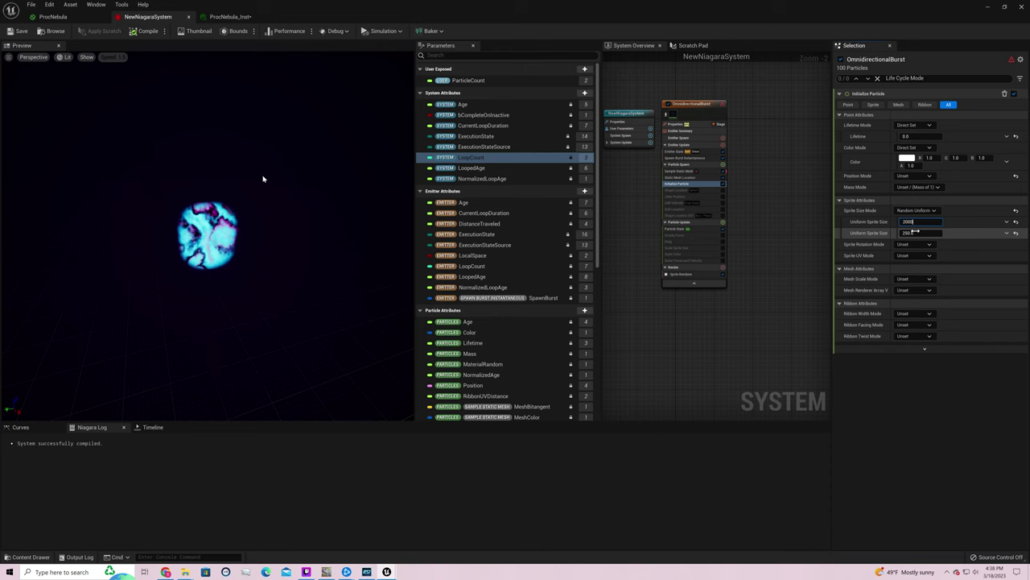
{"action": "key", "text": "Tab"}
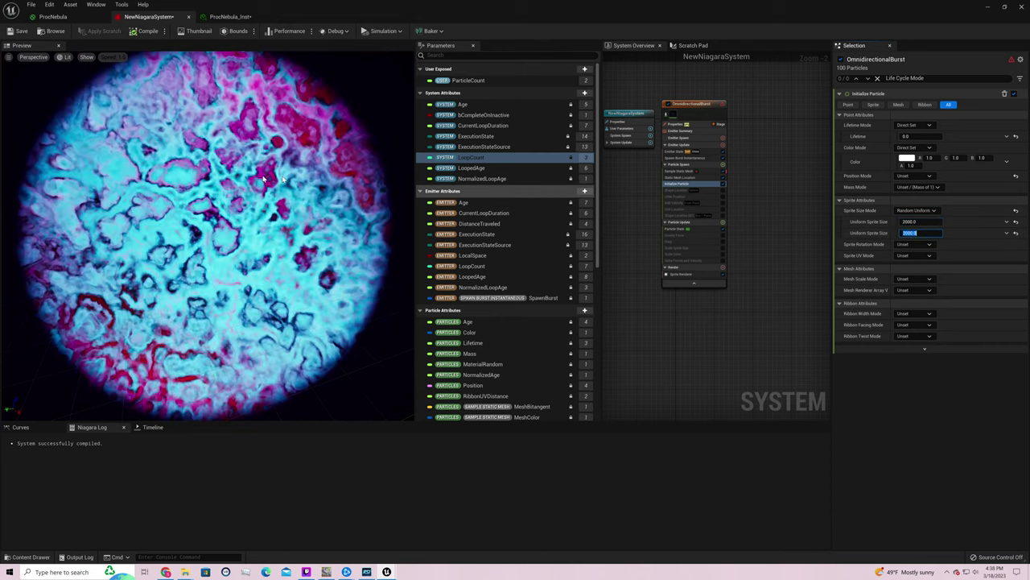
{"action": "key", "text": "Return"}
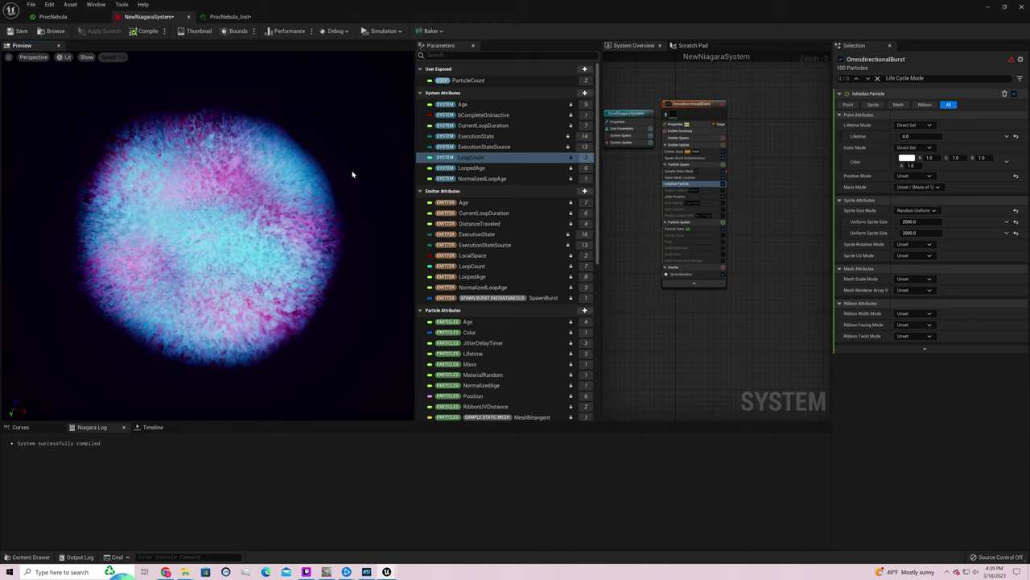
{"action": "left_click_drag", "start_coordinate": [352, 173], "coordinate": [247, 216]}
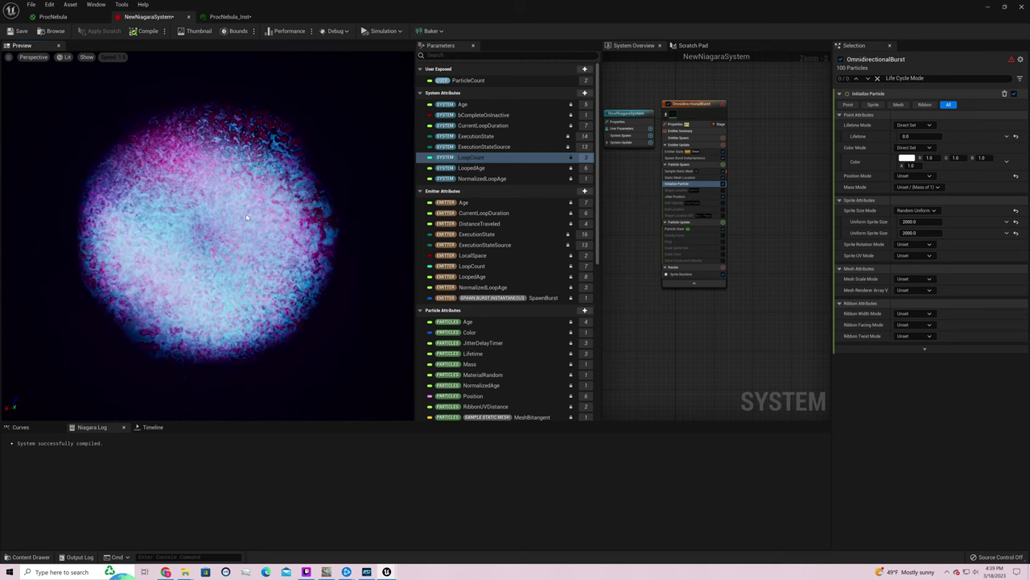
{"action": "key", "text": "Tab"}
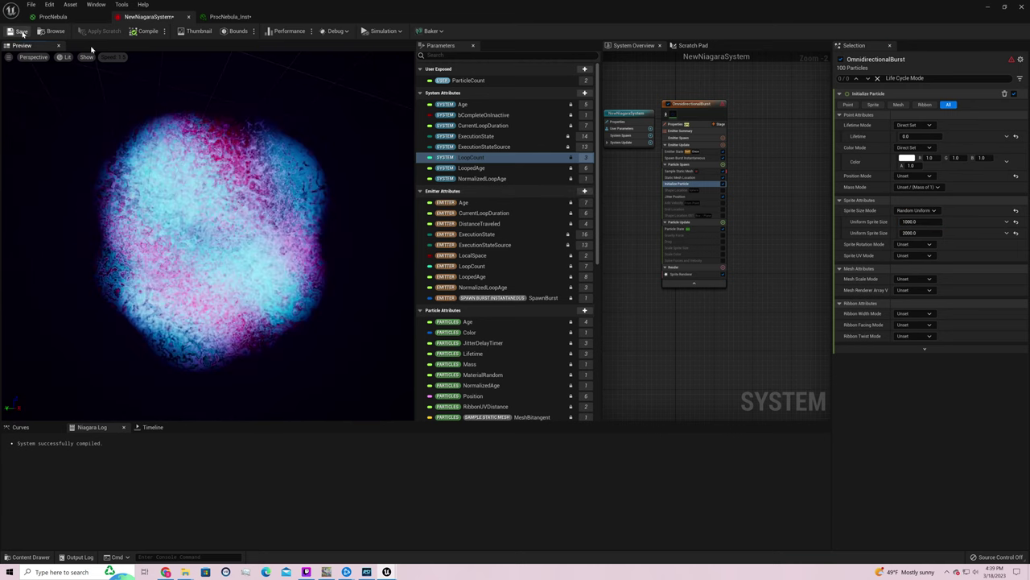
{"action": "key", "text": "ctrl+s"}
In the level editor, select NewNiagaraSystem2, reopen the asset, and list the editor modes
{"action": "key", "text": "alt+Tab"}
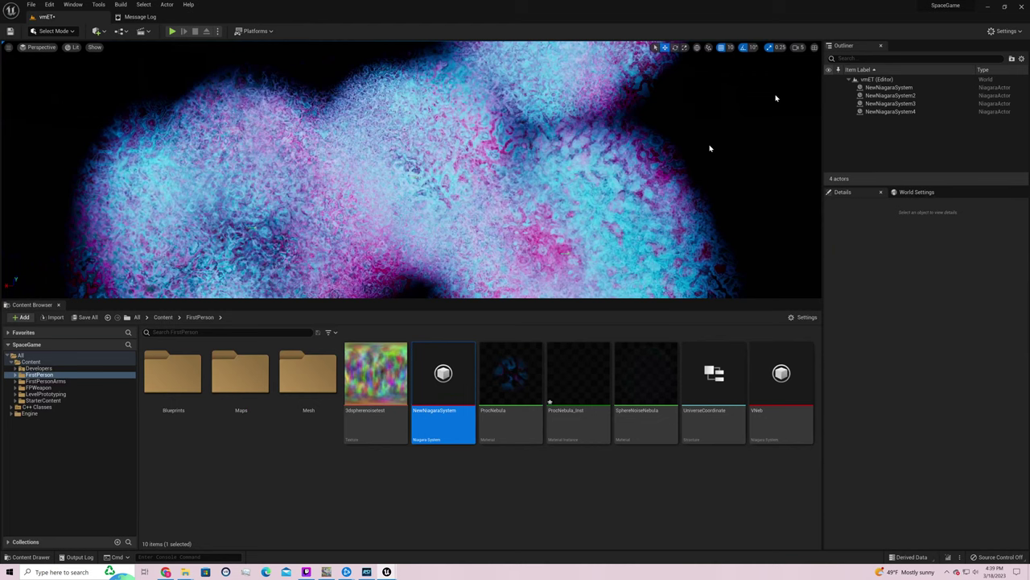
{"action": "scroll", "coordinate": [710, 148], "scroll_direction": "down", "scroll_amount": 5}
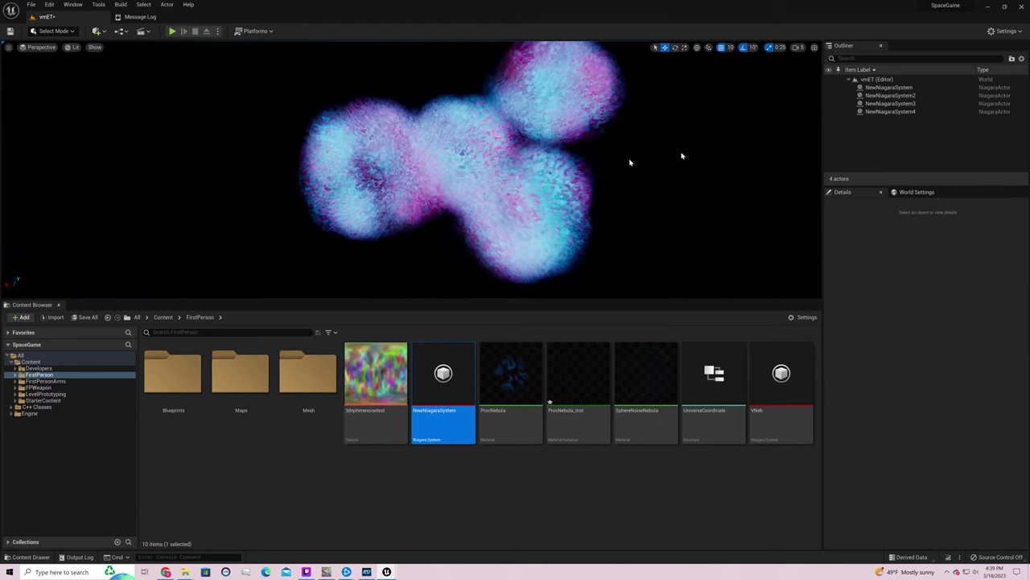
{"action": "left_click", "coordinate": [505, 153]}
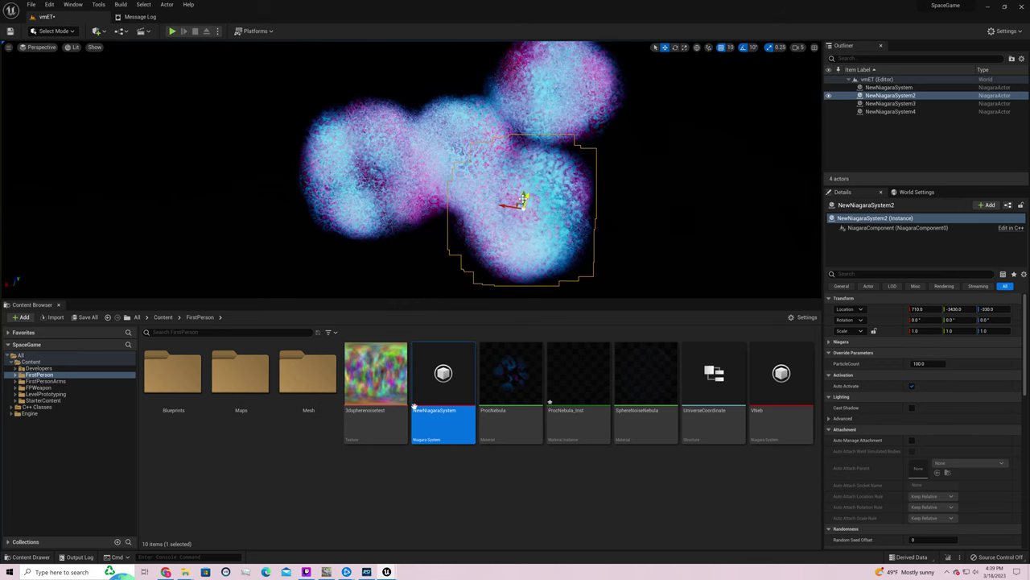
{"action": "double_click", "coordinate": [445, 391]}
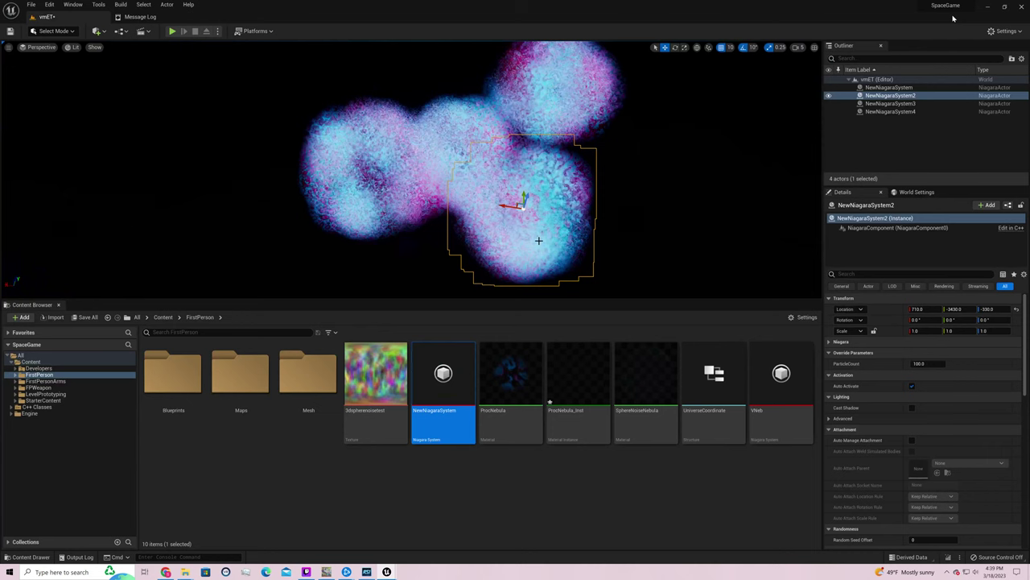
{"action": "left_click", "coordinate": [72, 30]}
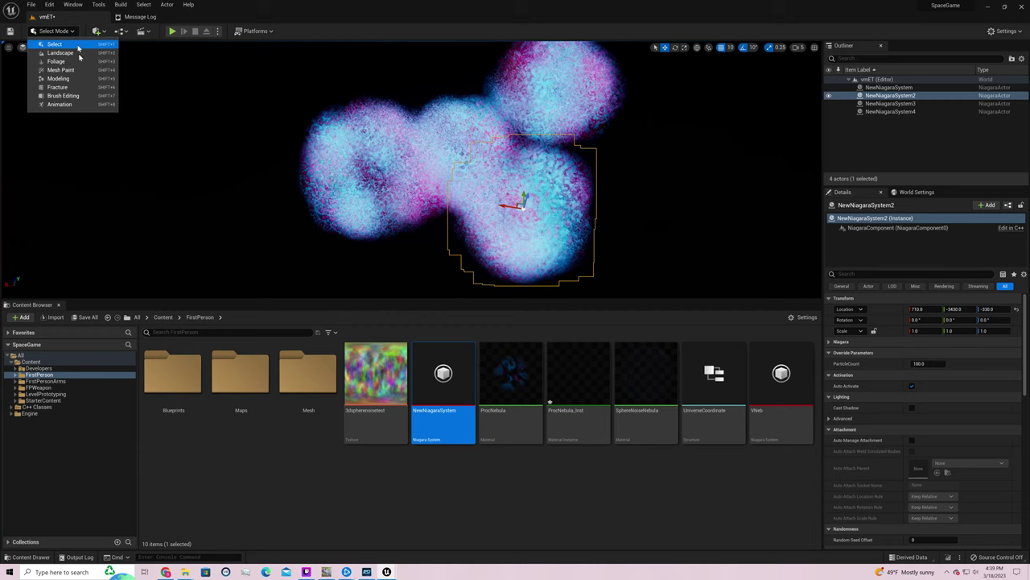
Switch to Modeling mode and place a Disc in the level
{"action": "left_click", "coordinate": [70, 78]}
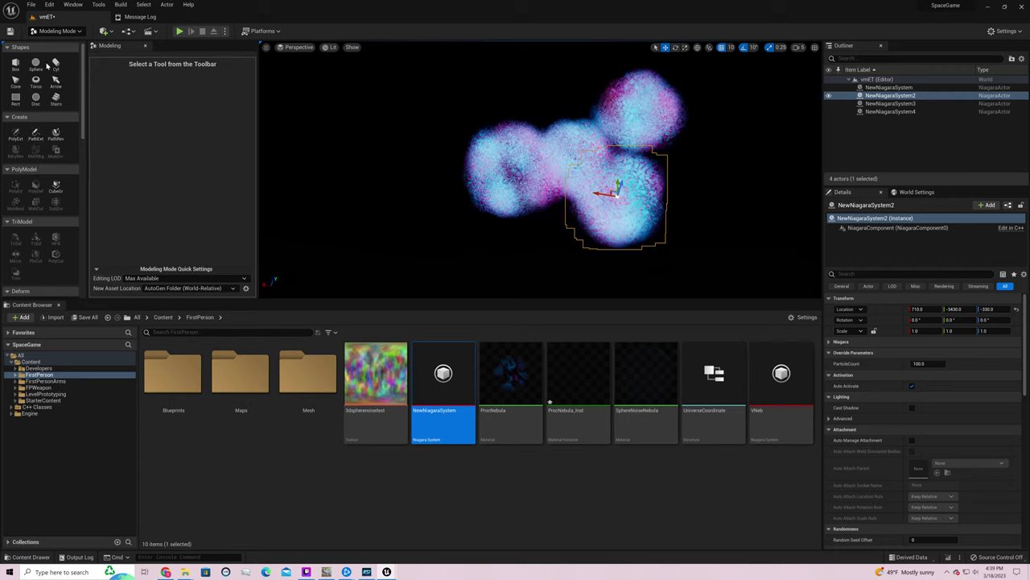
{"action": "left_click", "coordinate": [36, 97]}
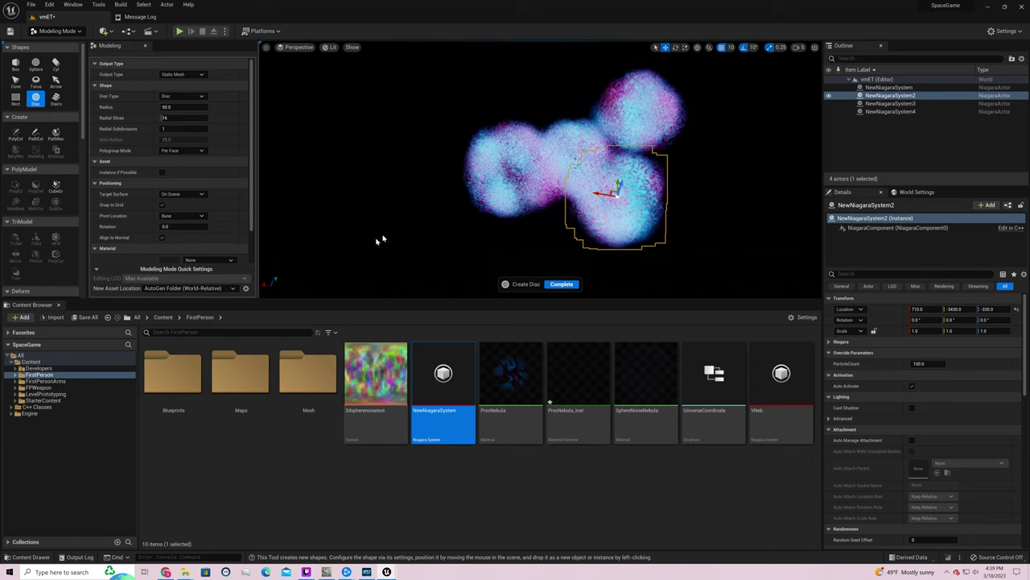
{"action": "left_click", "coordinate": [369, 239]}
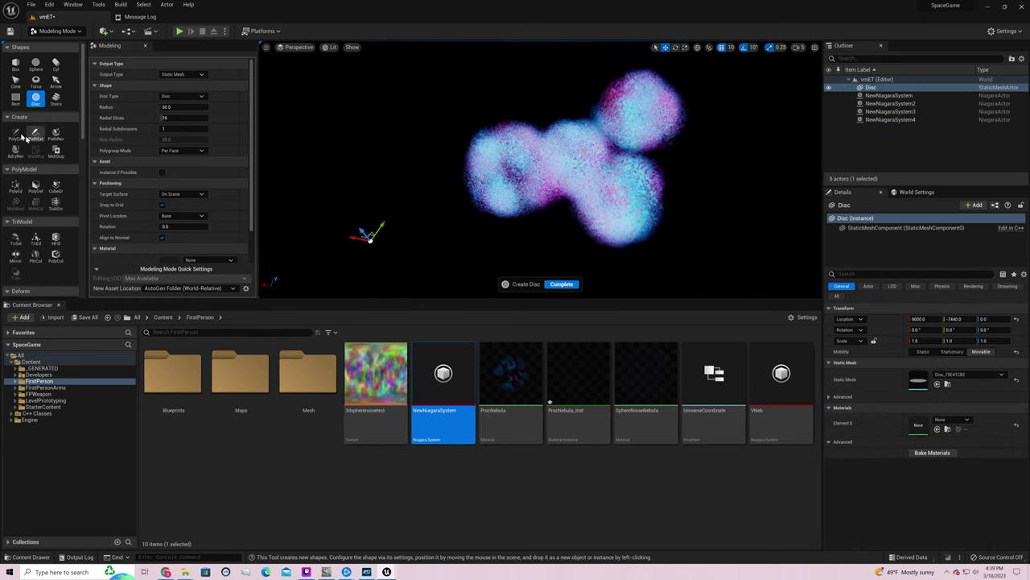
Draw and close a PolyExtrude polygon outline, then delete the placed disc
{"action": "left_click", "coordinate": [15, 134]}
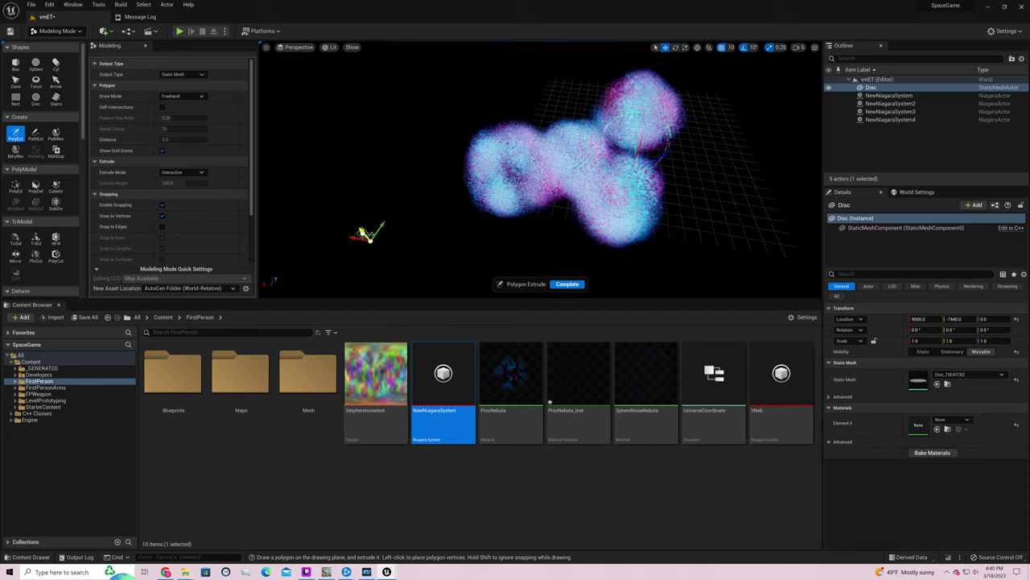
{"action": "left_click", "coordinate": [281, 94]}
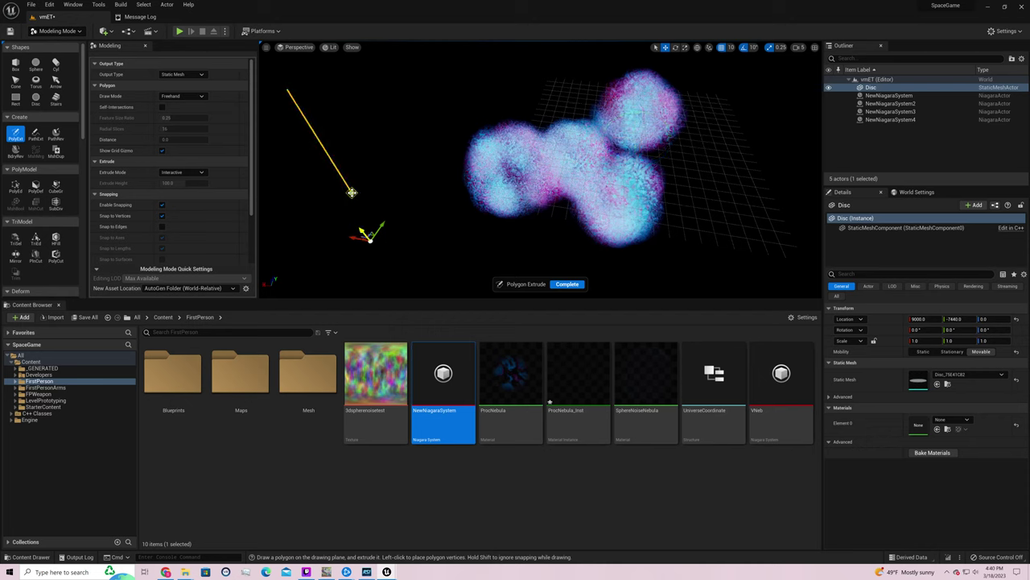
{"action": "left_click", "coordinate": [346, 197]}
{"action": "left_click", "coordinate": [379, 224]}
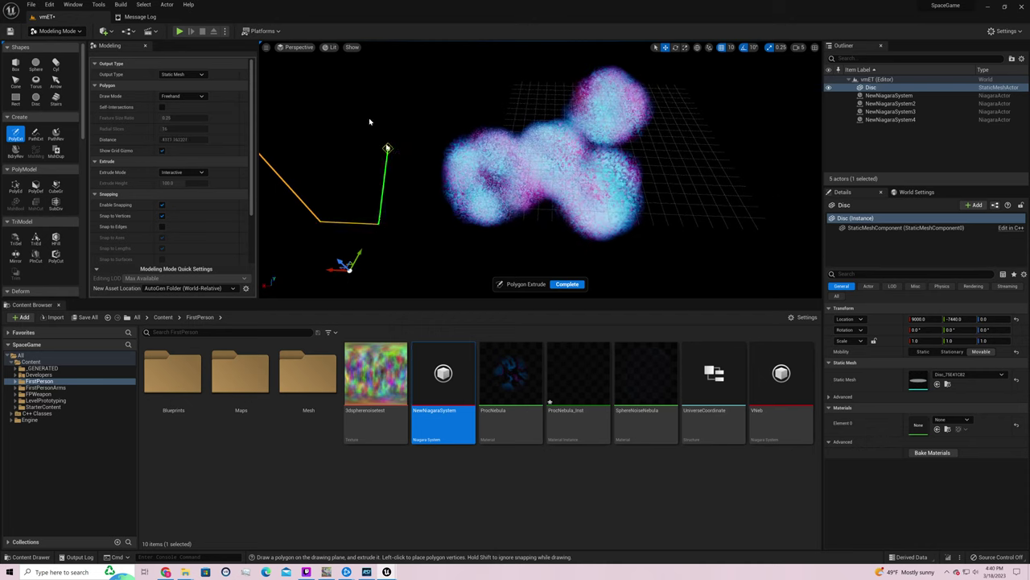
{"action": "left_click", "coordinate": [383, 138]}
{"action": "left_click", "coordinate": [356, 103]}
{"action": "left_click", "coordinate": [318, 135]}
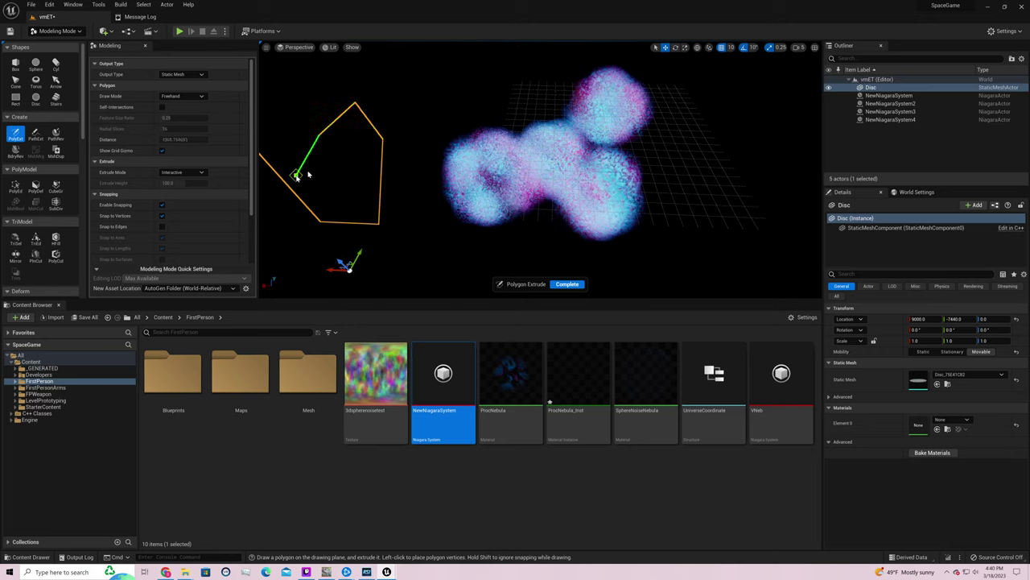
{"action": "left_click", "coordinate": [324, 156]}
{"action": "left_click", "coordinate": [340, 169]}
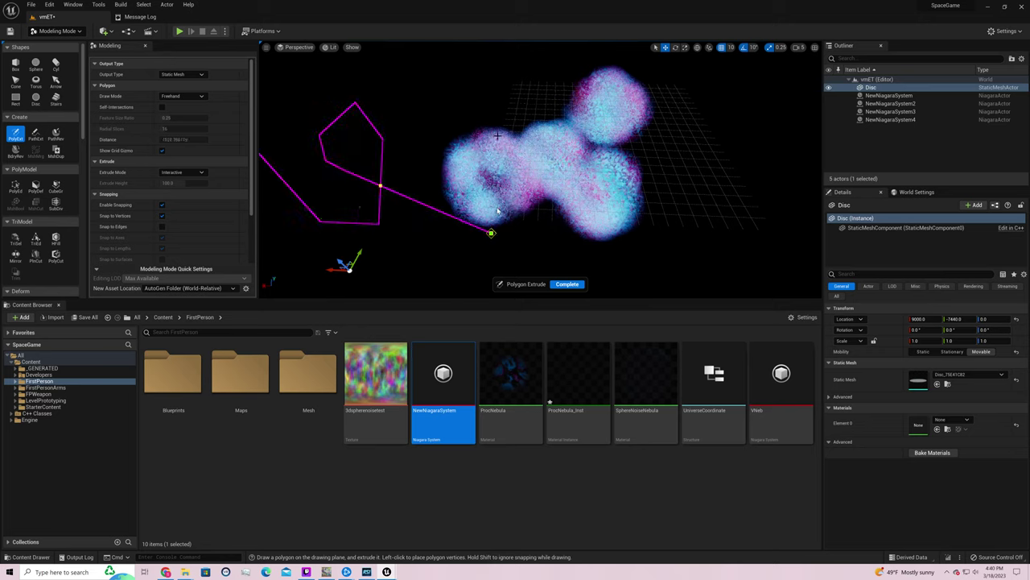
{"action": "left_click", "coordinate": [453, 70]}
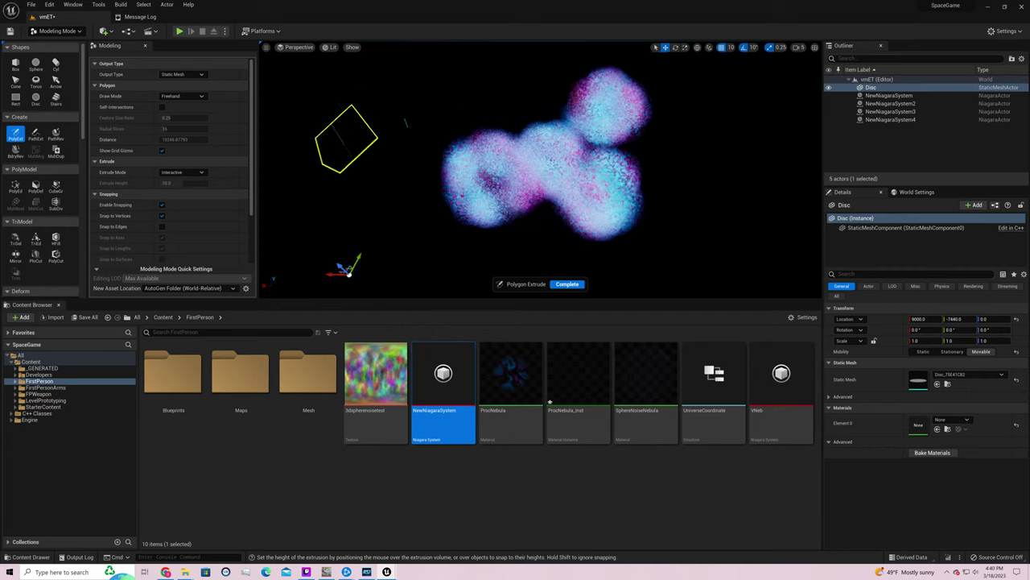
{"action": "right_click_drag", "start_coordinate": [467, 96], "coordinate": [507, 102]}
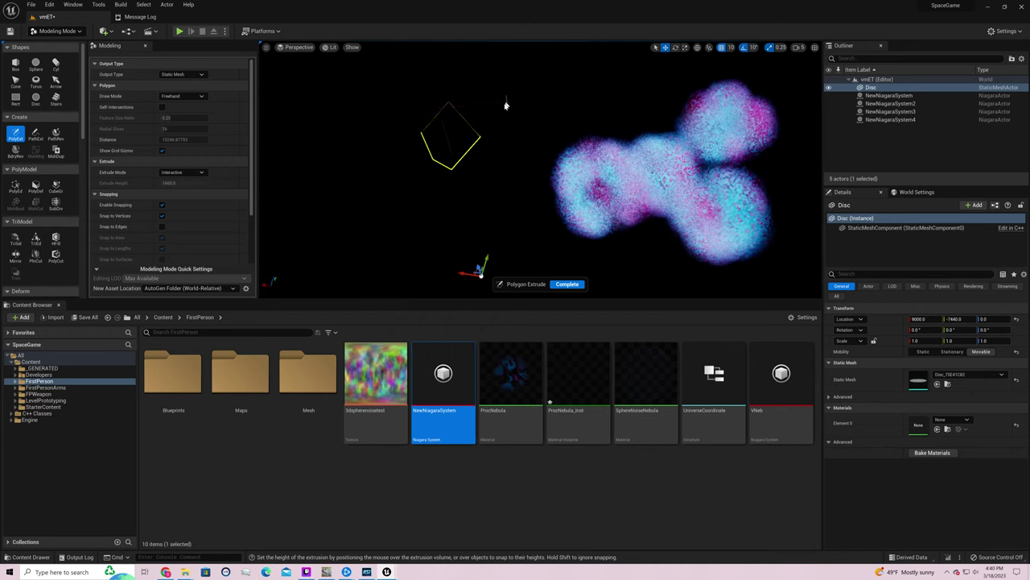
{"action": "key", "text": "Delete"}
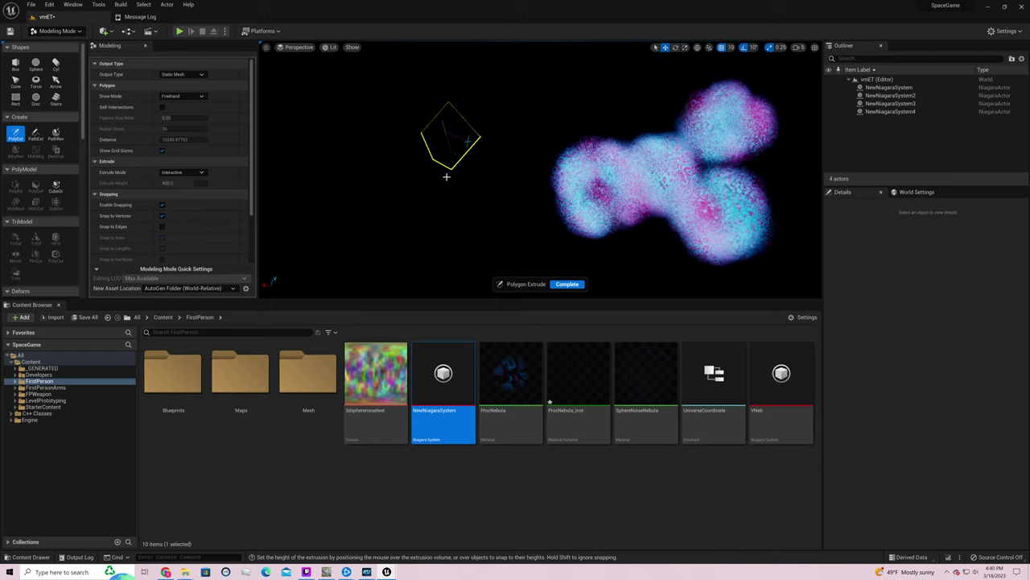
Start a second polygon outline, then cancel it and exit the tool with Escape
{"action": "left_click", "coordinate": [467, 141]}
{"action": "left_click", "coordinate": [47, 87]}
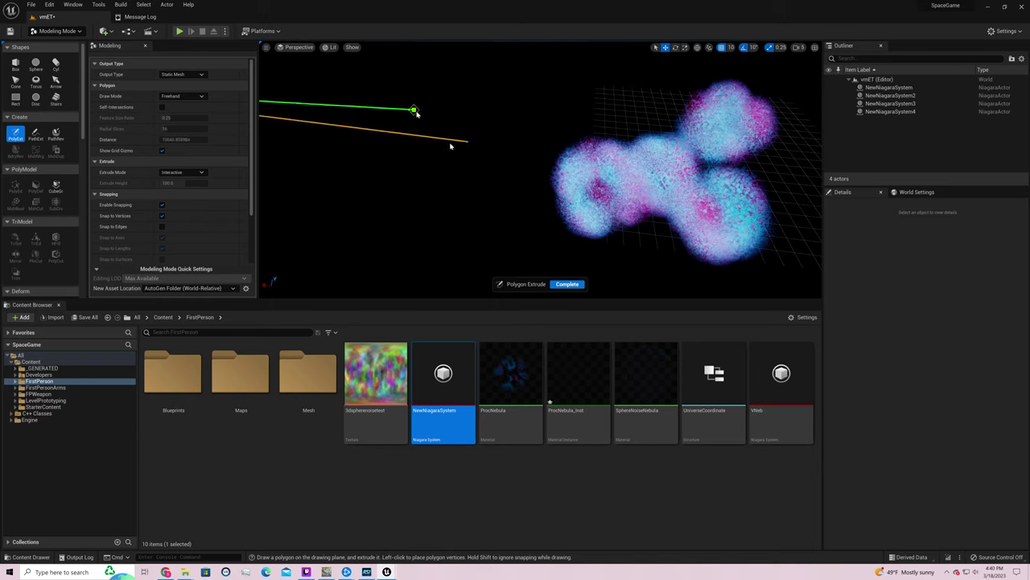
{"action": "left_click", "coordinate": [477, 203]}
{"action": "left_click", "coordinate": [406, 253]}
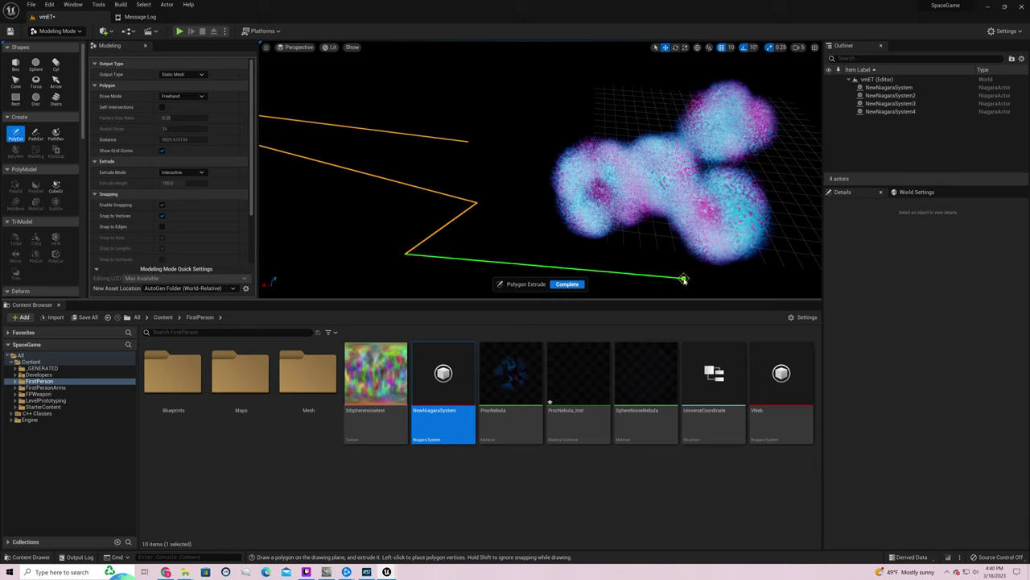
{"action": "left_click", "coordinate": [684, 278]}
{"action": "left_click", "coordinate": [810, 234]}
{"action": "left_click", "coordinate": [797, 78]}
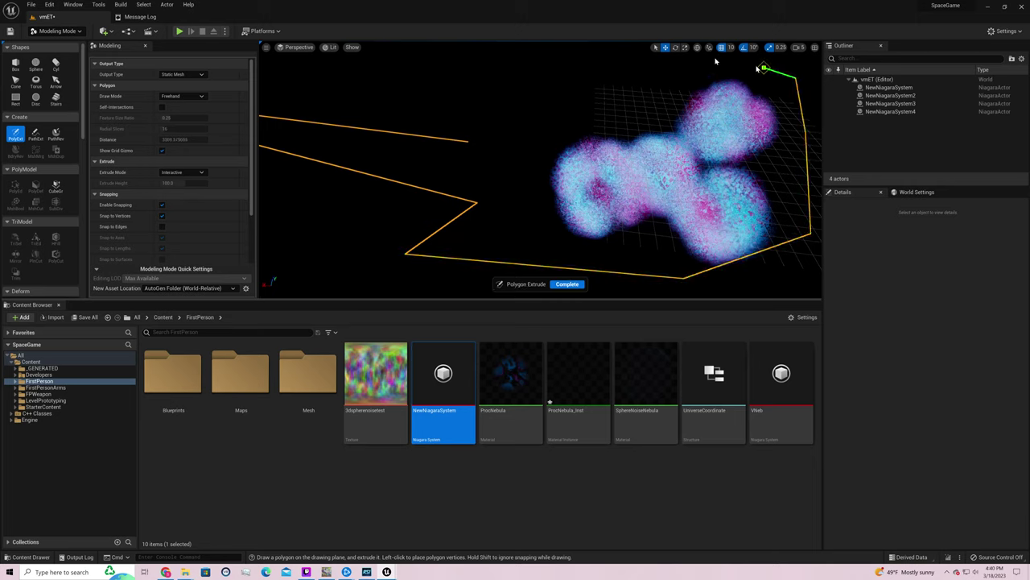
{"action": "key", "text": "Escape"}
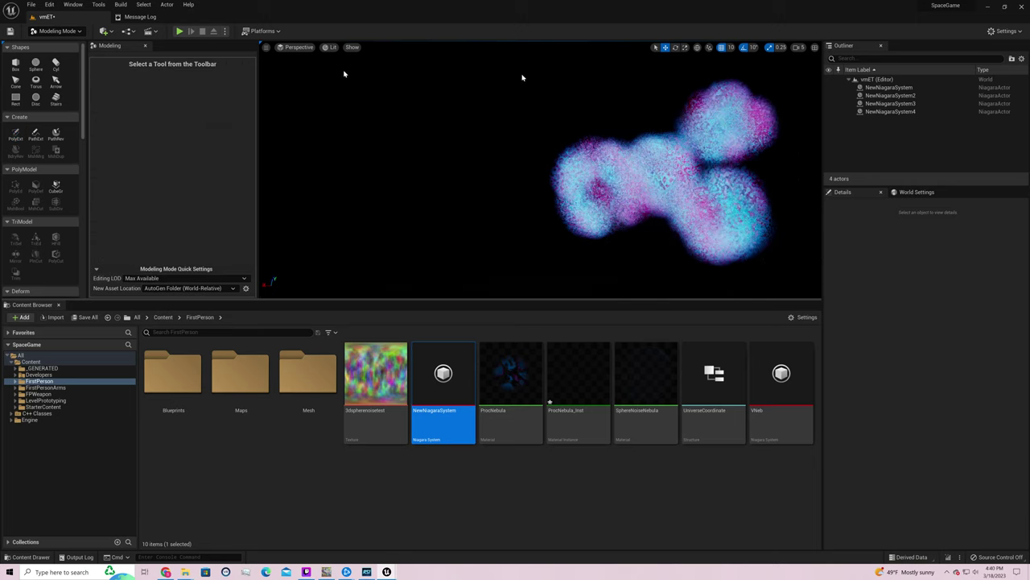
Choose the Torus shape and place a torus in the level
{"action": "left_click", "coordinate": [35, 63]}
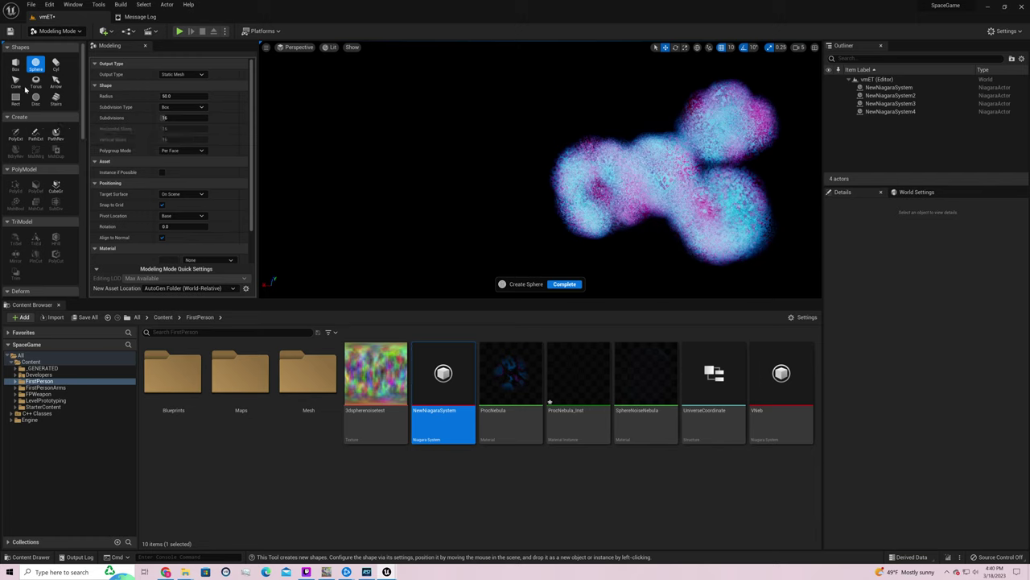
{"action": "left_click", "coordinate": [35, 81]}
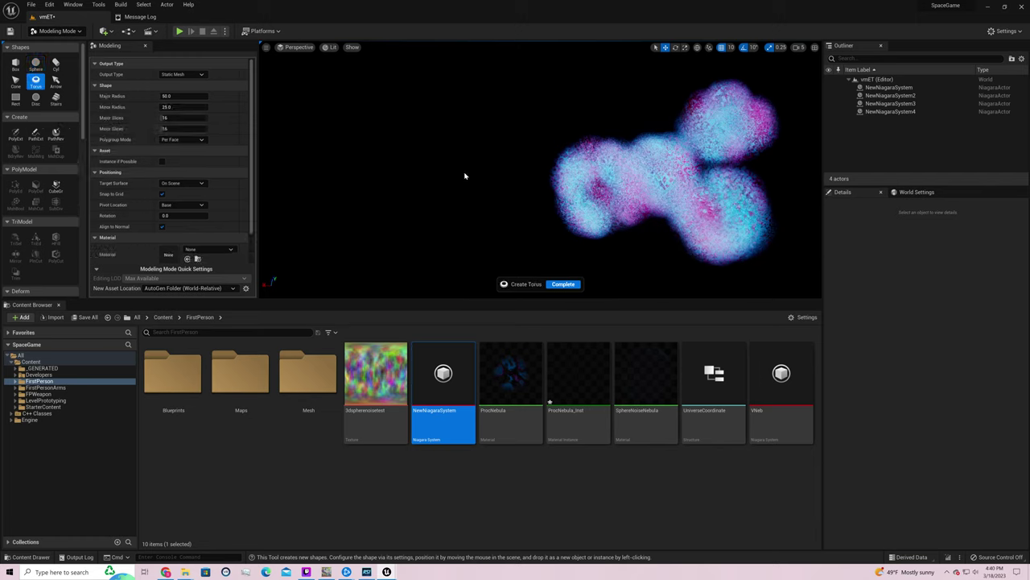
{"action": "left_click", "coordinate": [375, 127]}
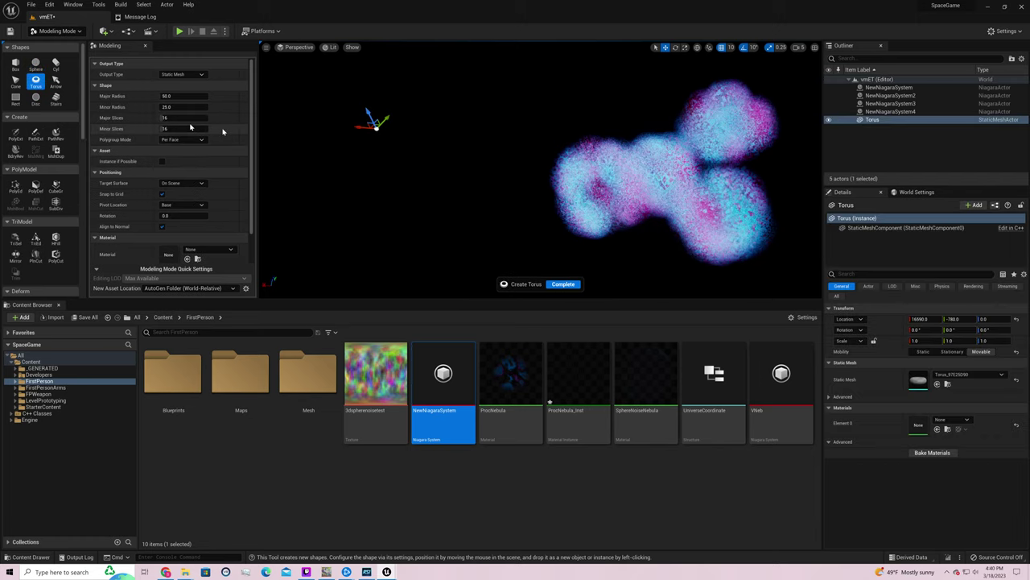
Set the torus X and Y scale to 100, then place a second torus, Torus2
{"action": "left_click", "coordinate": [931, 339]}
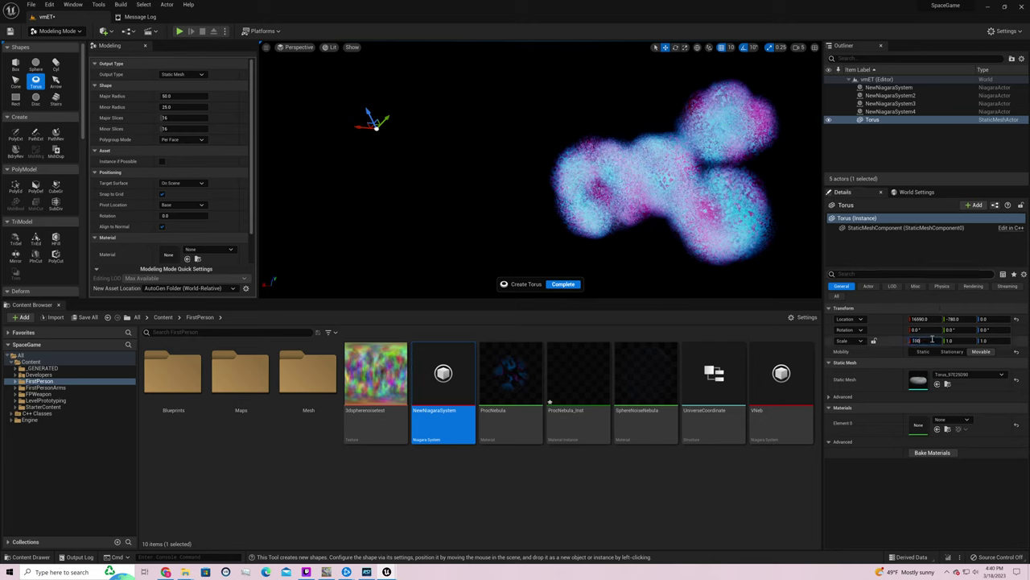
{"action": "type", "text": "100"}
{"action": "key", "text": "Return"}
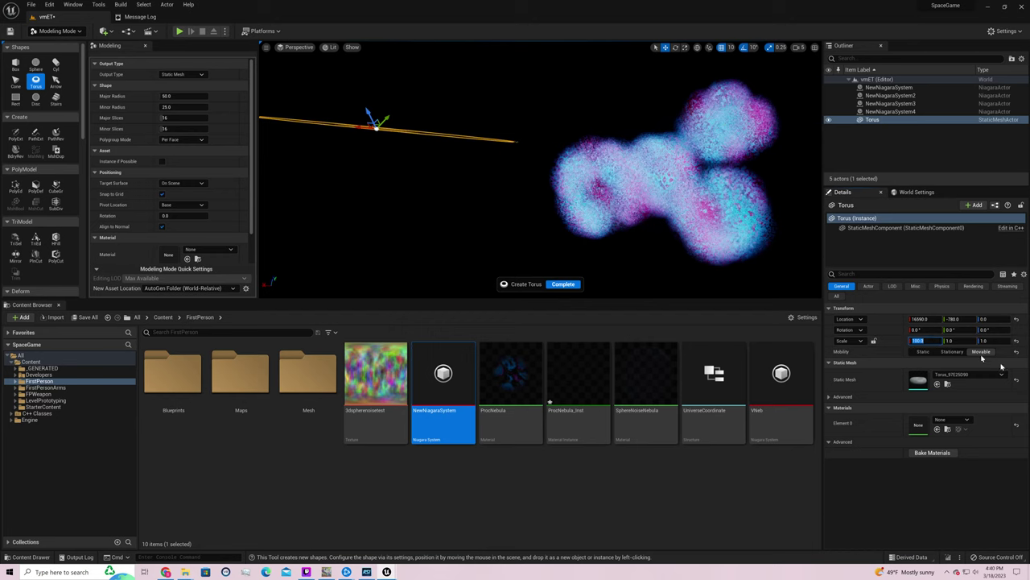
{"action": "left_click", "coordinate": [970, 342]}
{"action": "type", "text": "100"}
{"action": "key", "text": "Return"}
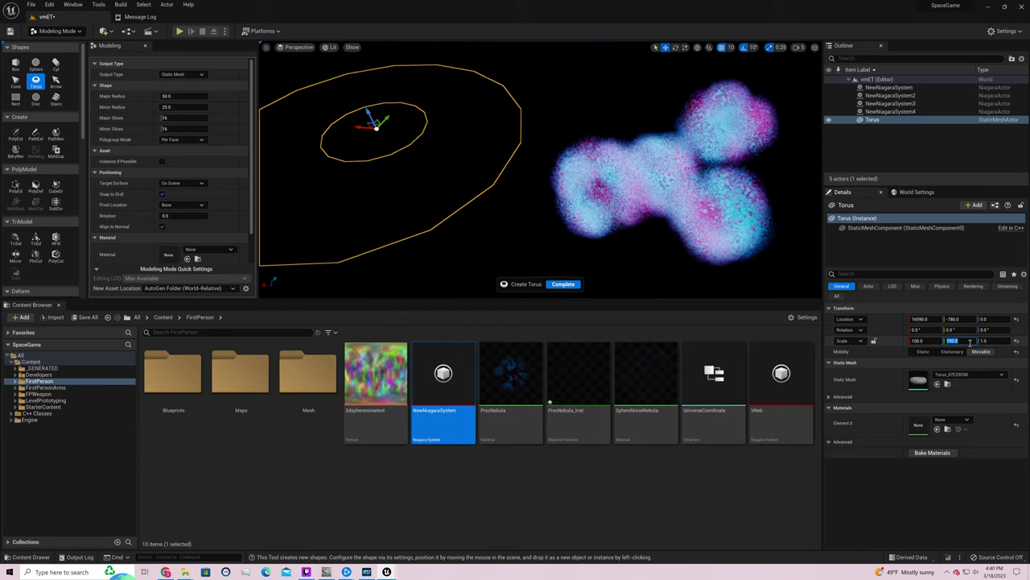
{"action": "left_click", "coordinate": [374, 129]}
{"action": "left_click", "coordinate": [368, 127]}
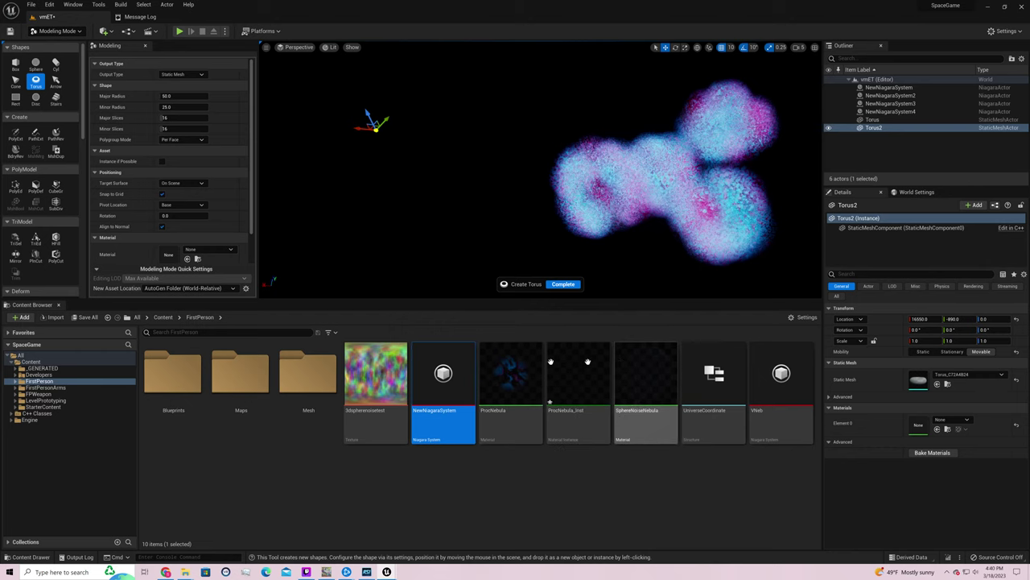
Open NewNiagaraSystem and make Pillar_50x500 the Sample Static Mesh module's default mesh
{"action": "double_click", "coordinate": [443, 376]}
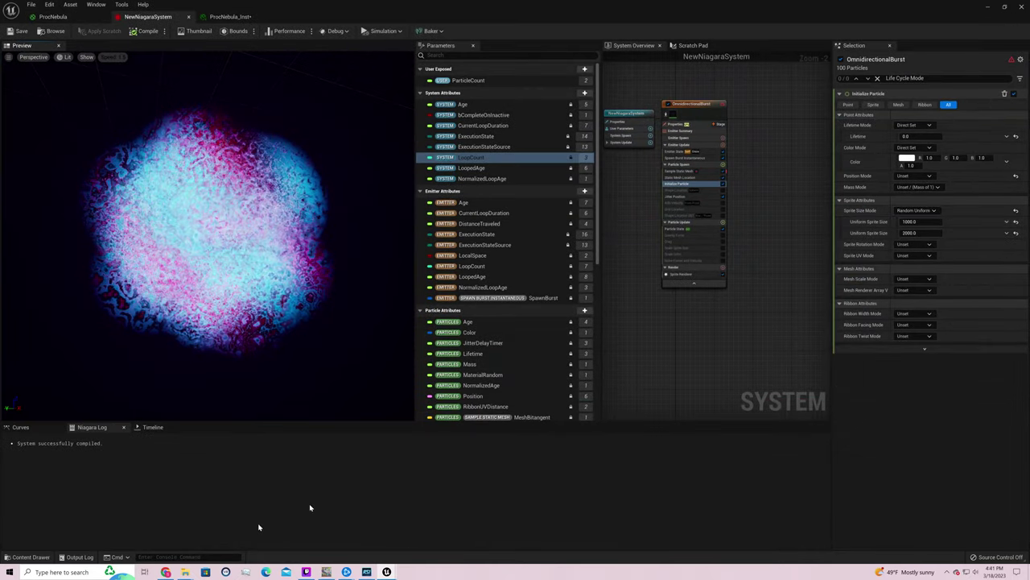
{"action": "left_click", "coordinate": [32, 557]}
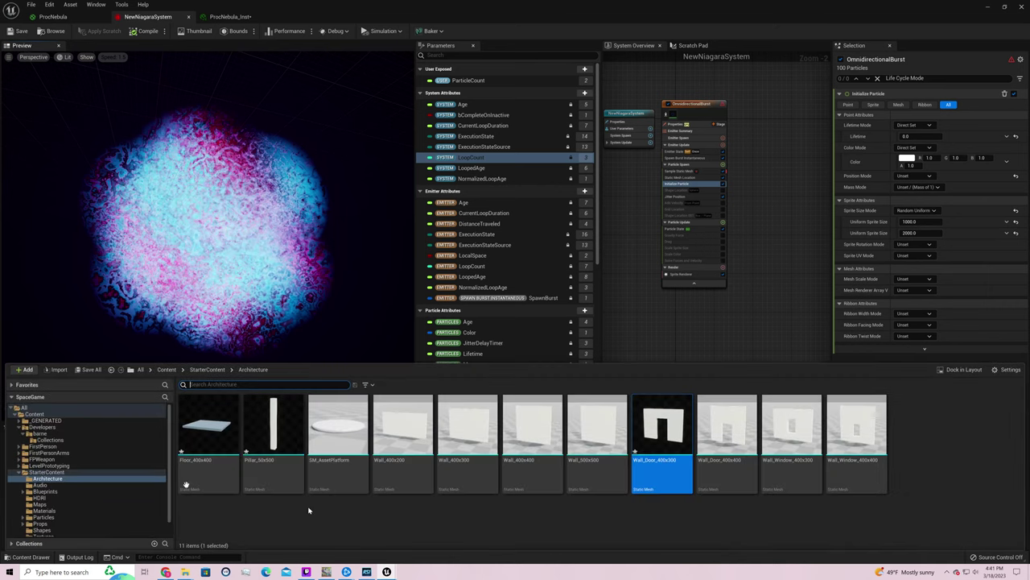
{"action": "left_click_drag", "start_coordinate": [350, 420], "coordinate": [689, 176]}
{"action": "left_click", "coordinate": [690, 175]}
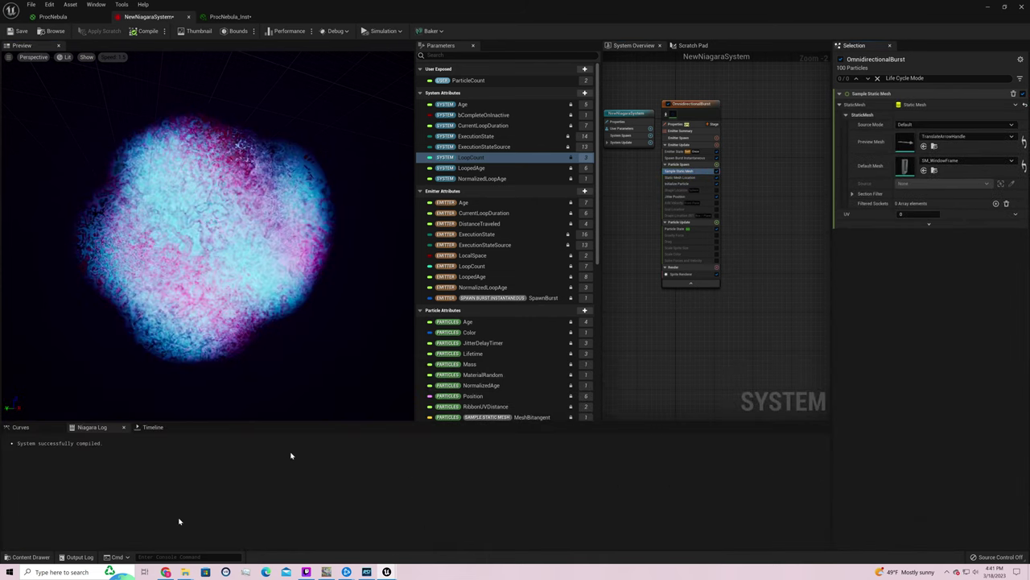
{"action": "left_click", "coordinate": [31, 556]}
{"action": "left_click_drag", "start_coordinate": [337, 438], "coordinate": [958, 165]}
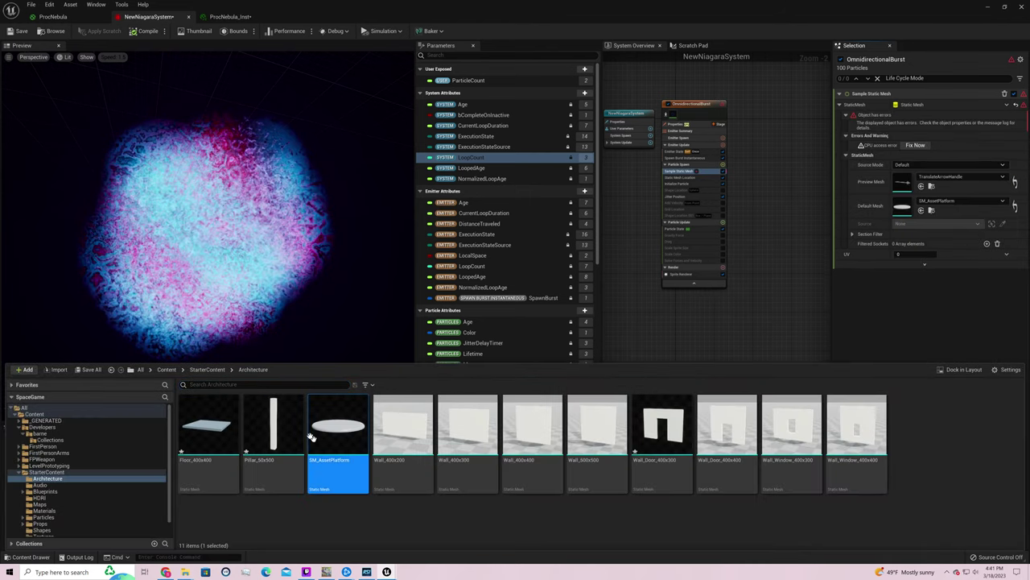
{"action": "left_click_drag", "start_coordinate": [299, 462], "coordinate": [904, 204]}
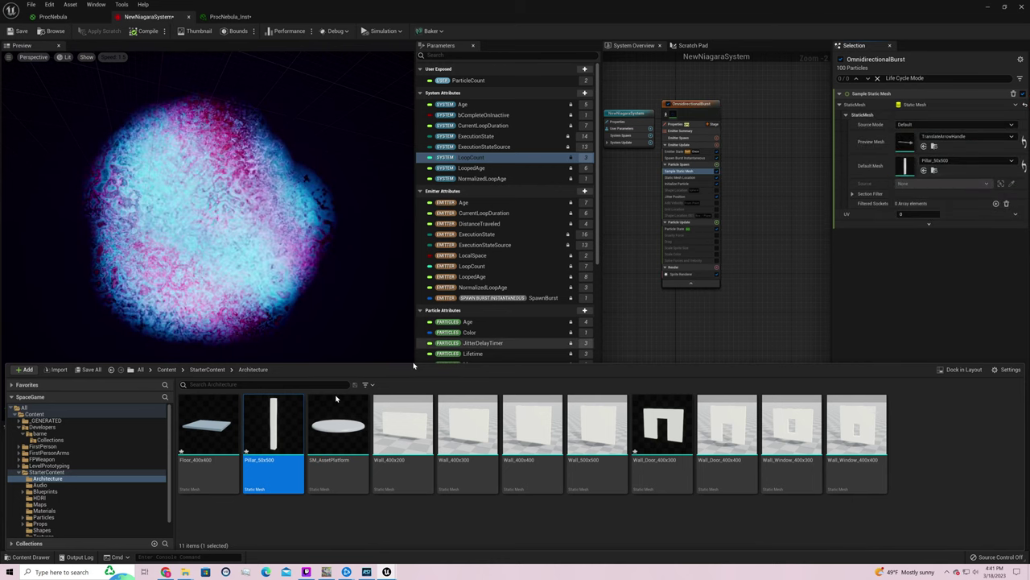
{"action": "key", "text": "ctrl+space"}
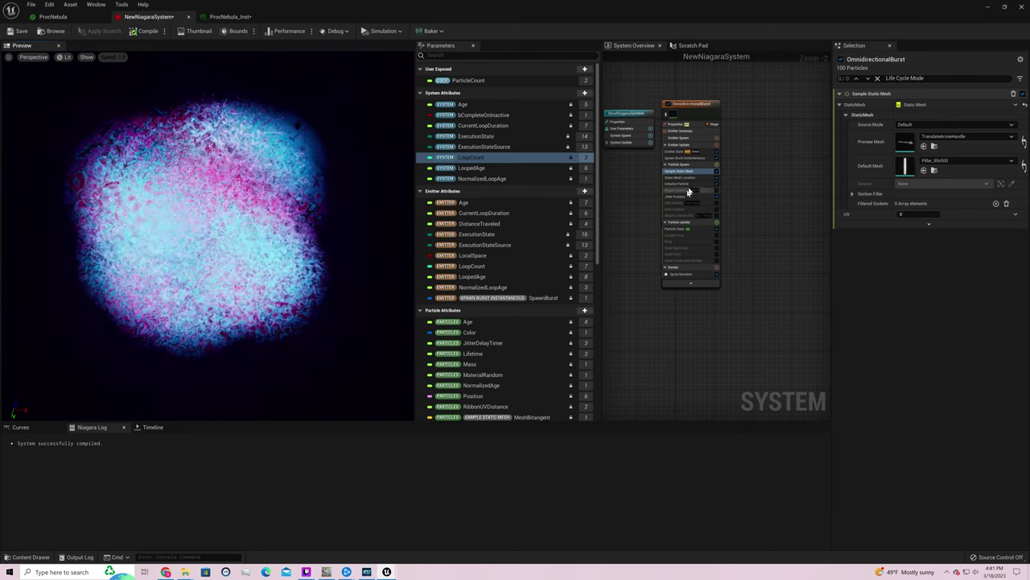
Move the Initialize Particle module above Sample Static Mesh in the emitter stack
{"action": "left_click", "coordinate": [694, 179]}
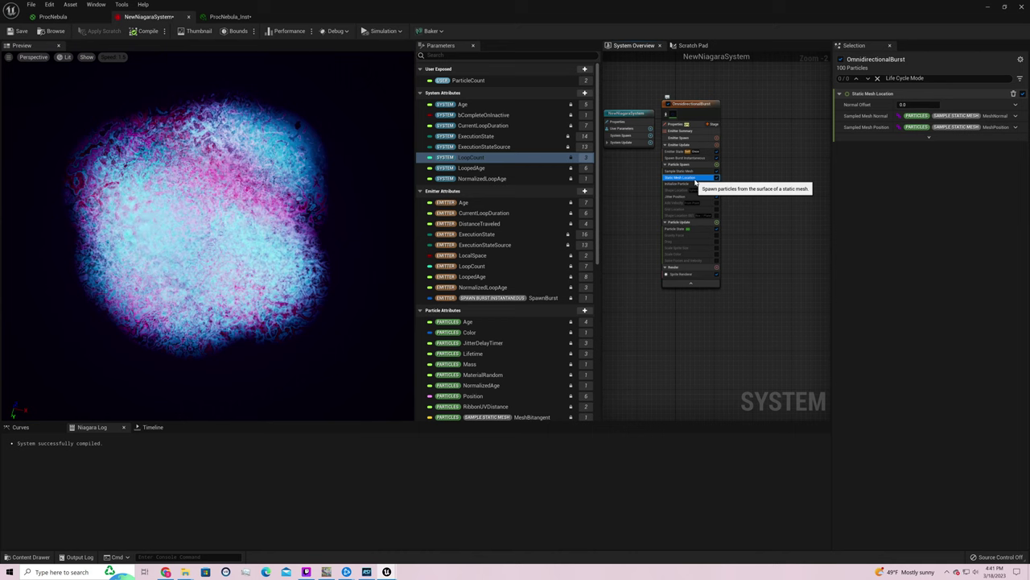
{"action": "left_click", "coordinate": [687, 185]}
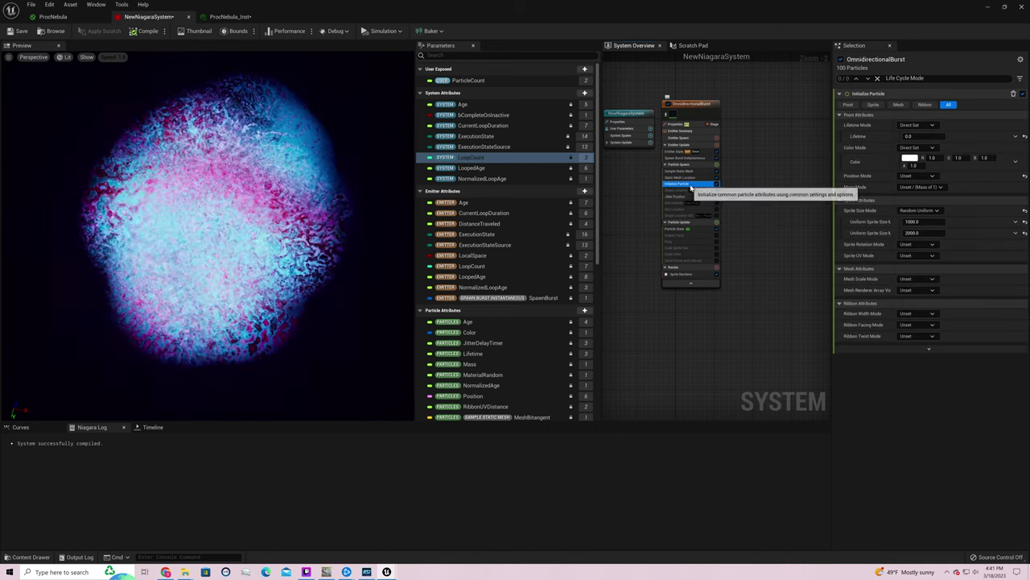
{"action": "left_click_drag", "start_coordinate": [694, 173], "coordinate": [693, 174]}
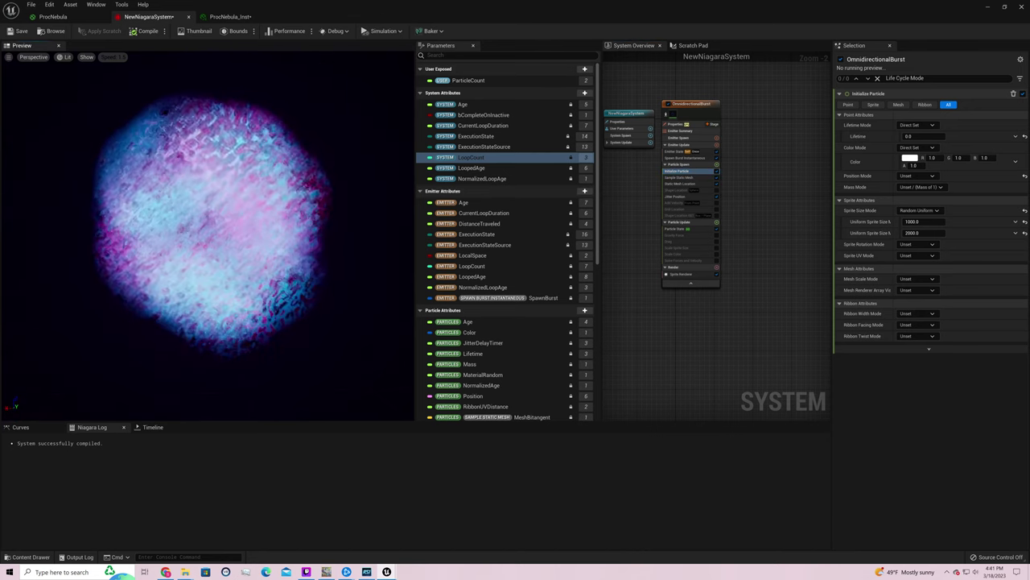
Disable Sample Static Mesh and enable Shape Location so particles spawn from a shape
{"action": "left_click", "coordinate": [717, 198]}
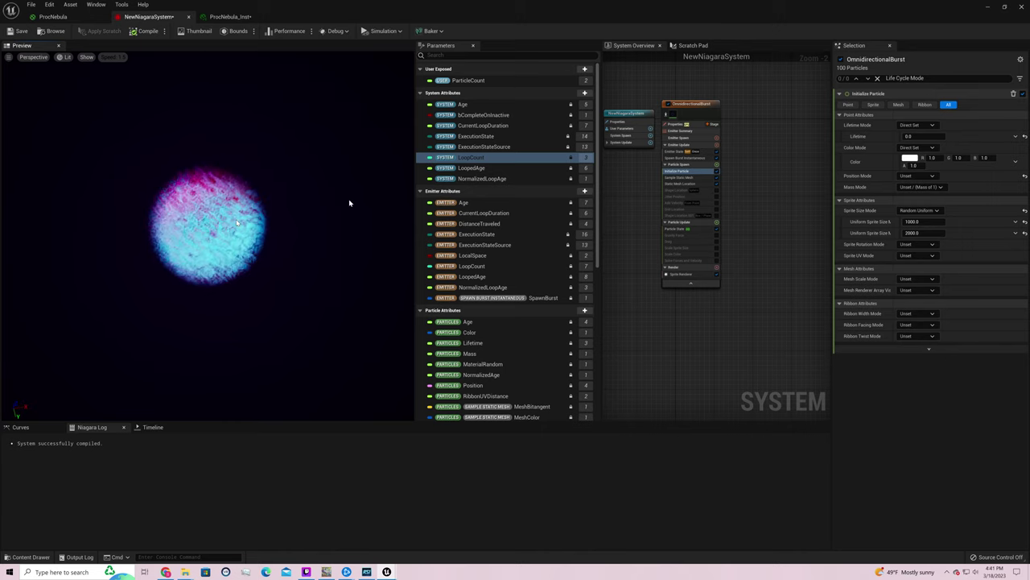
{"action": "left_click", "coordinate": [716, 188]}
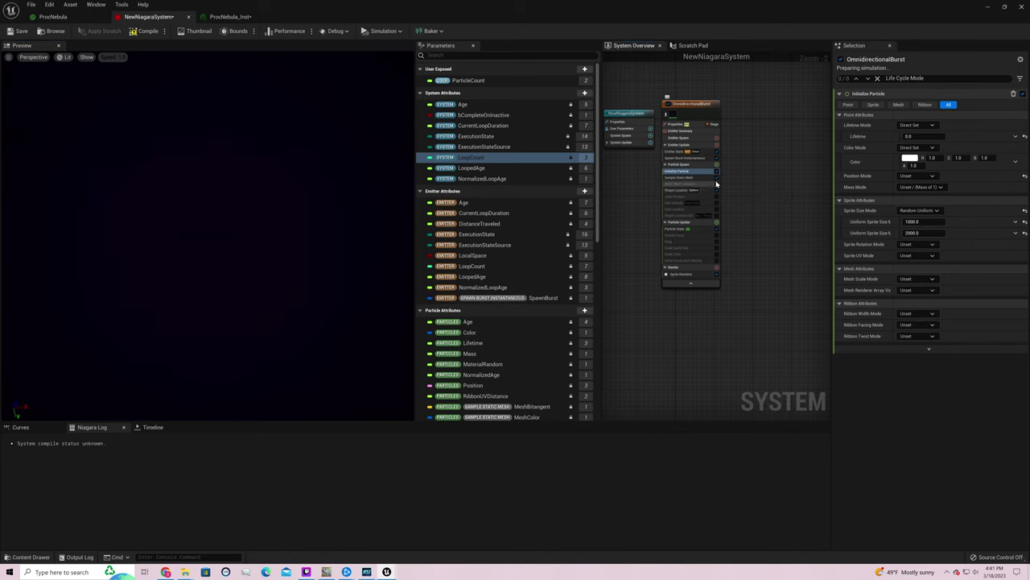
{"action": "left_click", "coordinate": [717, 178]}
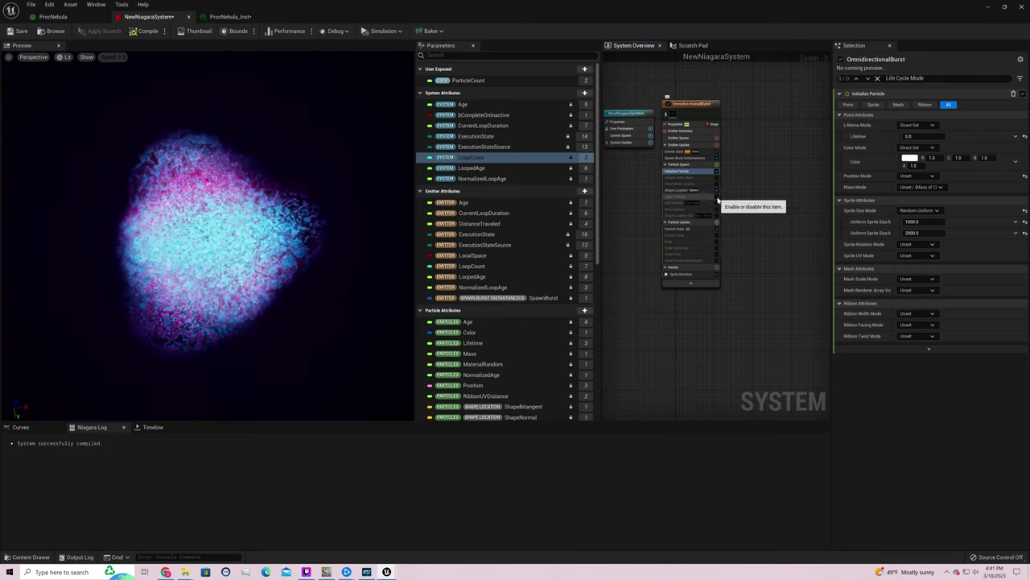
{"action": "left_click", "coordinate": [717, 197]}
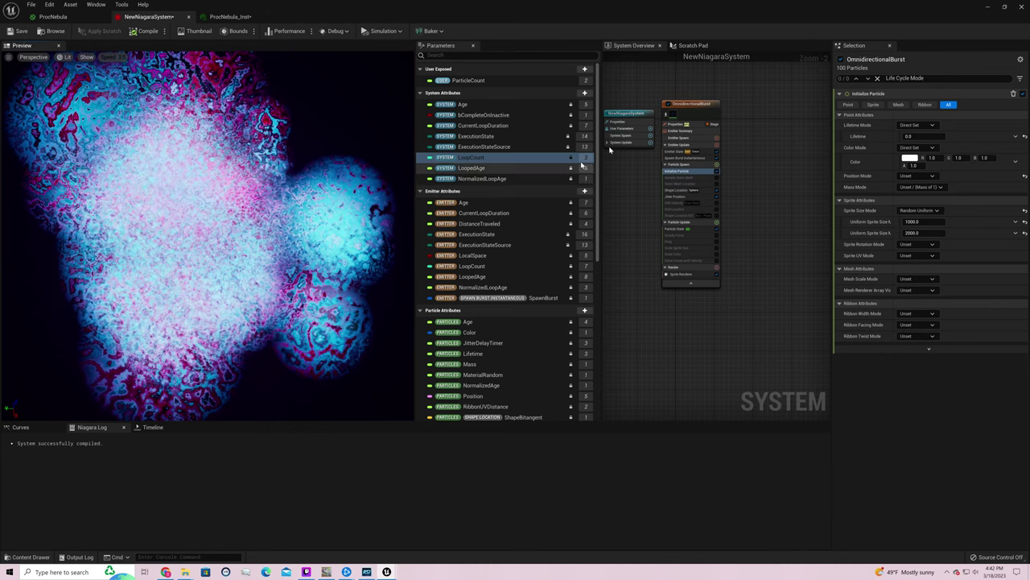
{"action": "left_click", "coordinate": [688, 158]}
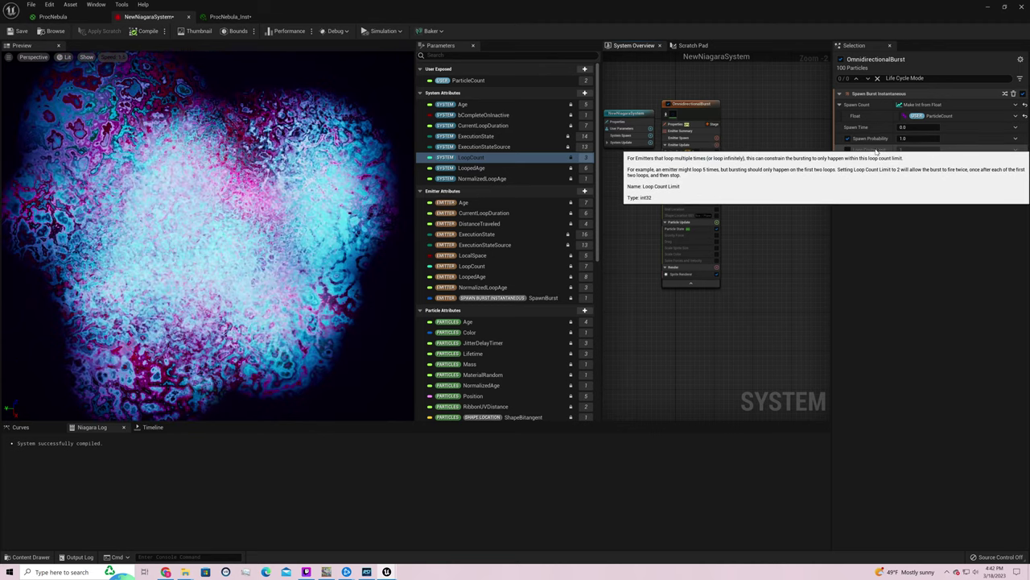
Enable the spawn burst's Loop Count Limit and set it to 0
{"action": "left_click", "coordinate": [850, 152]}
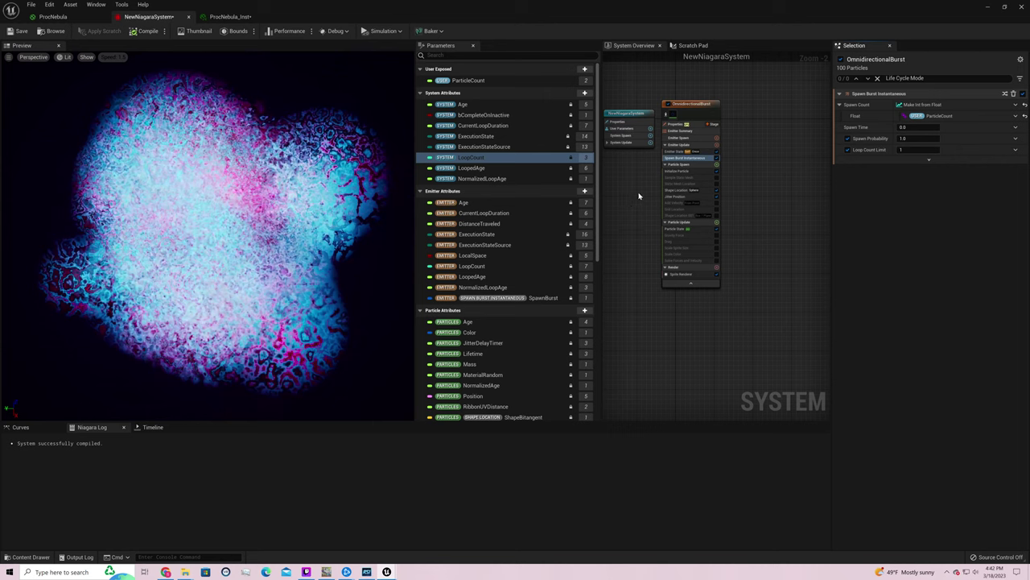
{"action": "left_click", "coordinate": [912, 149]}
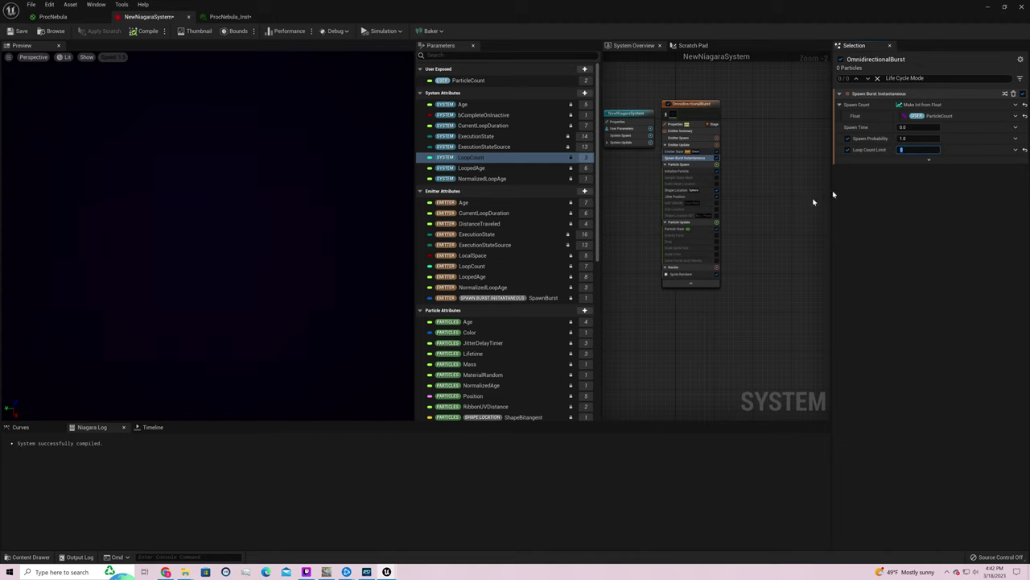
{"action": "type", "text": "0"}
{"action": "key", "text": "Return"}
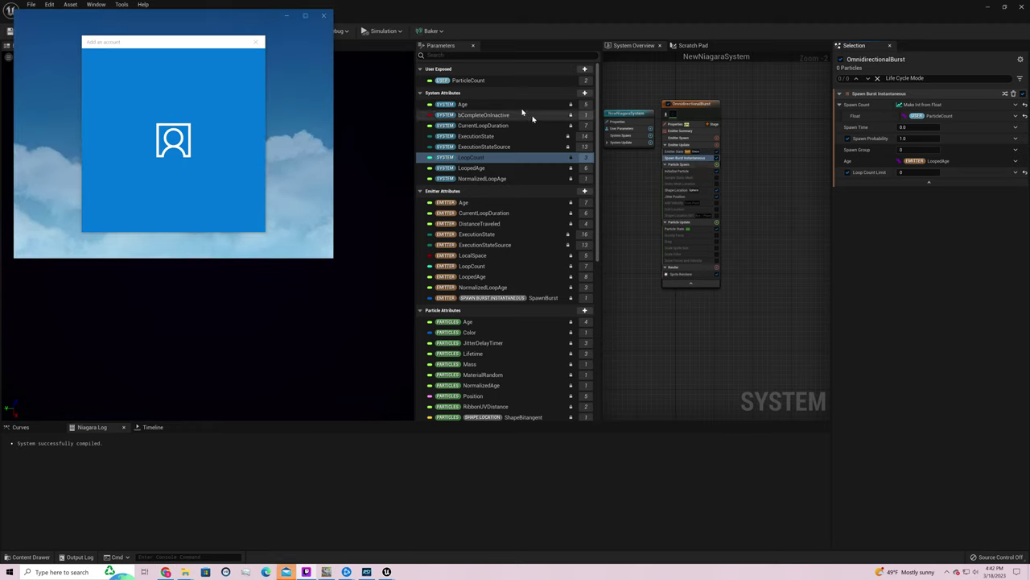
Close the Mail 'Add an account' dialog and the Mail window
{"action": "left_click", "coordinate": [256, 41]}
{"action": "left_click", "coordinate": [287, 16]}
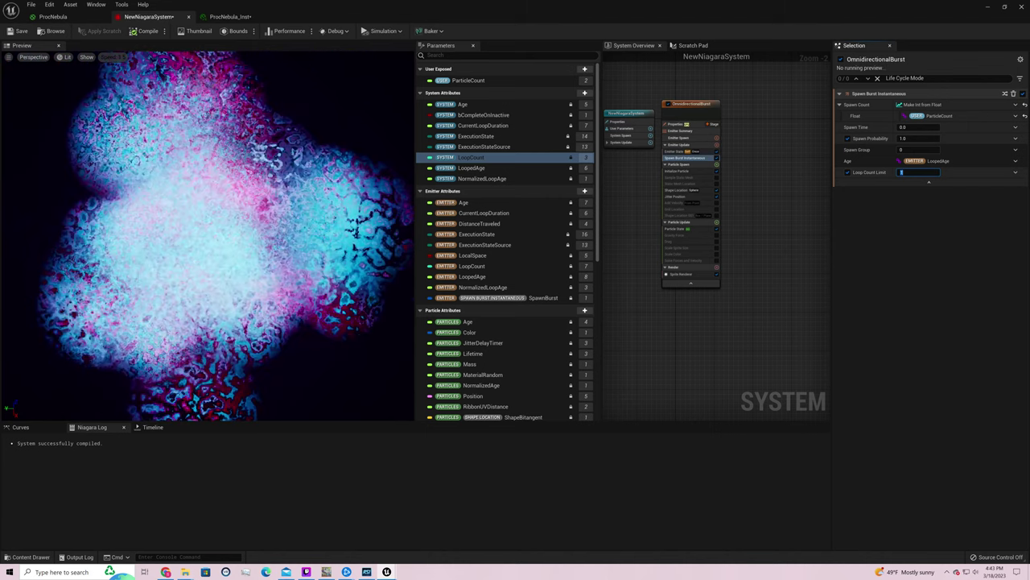
In Emitter State, set Scalability Mode and Life Cycle Mode to System, keeping Loop Duration Infinite
{"action": "left_click", "coordinate": [992, 254]}
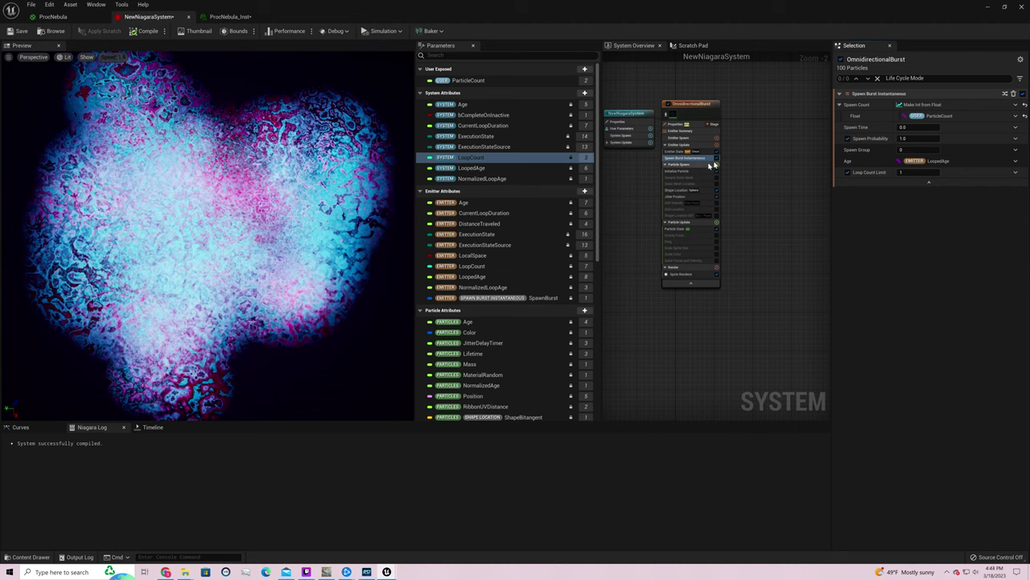
{"action": "left_click", "coordinate": [692, 152]}
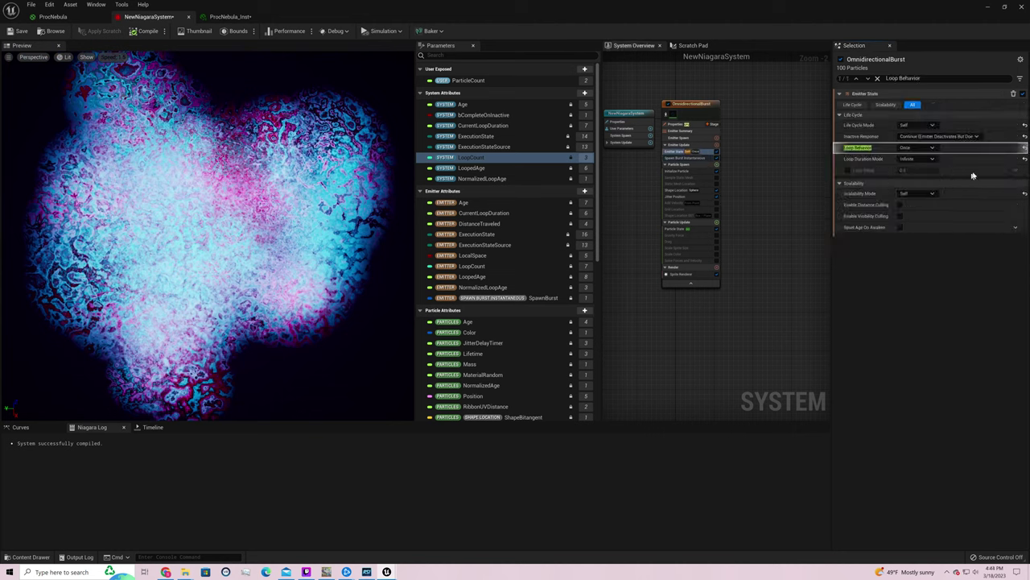
{"action": "left_click", "coordinate": [918, 159]}
{"action": "left_click", "coordinate": [909, 170]}
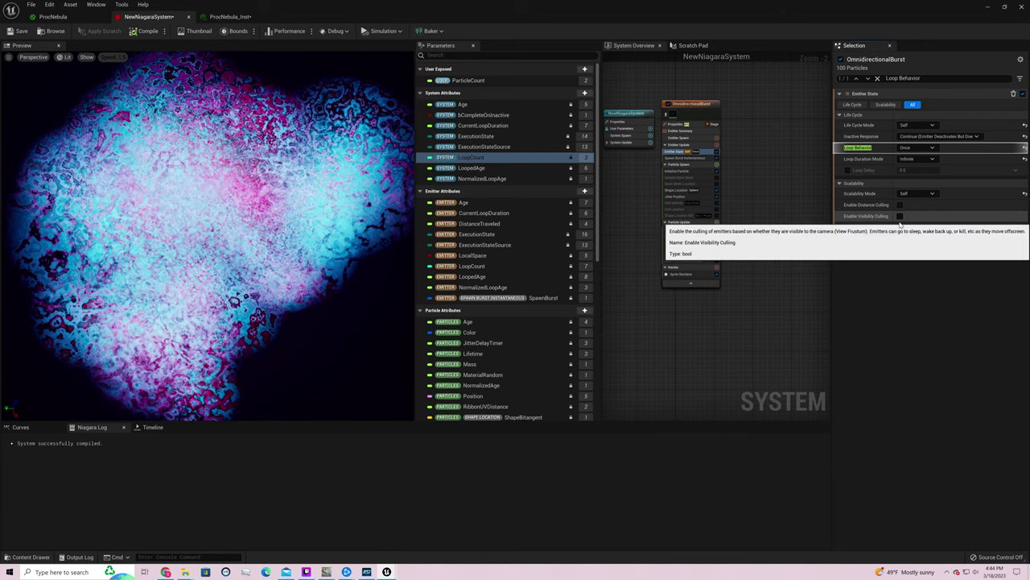
{"action": "left_click", "coordinate": [918, 194]}
{"action": "left_click", "coordinate": [916, 208]}
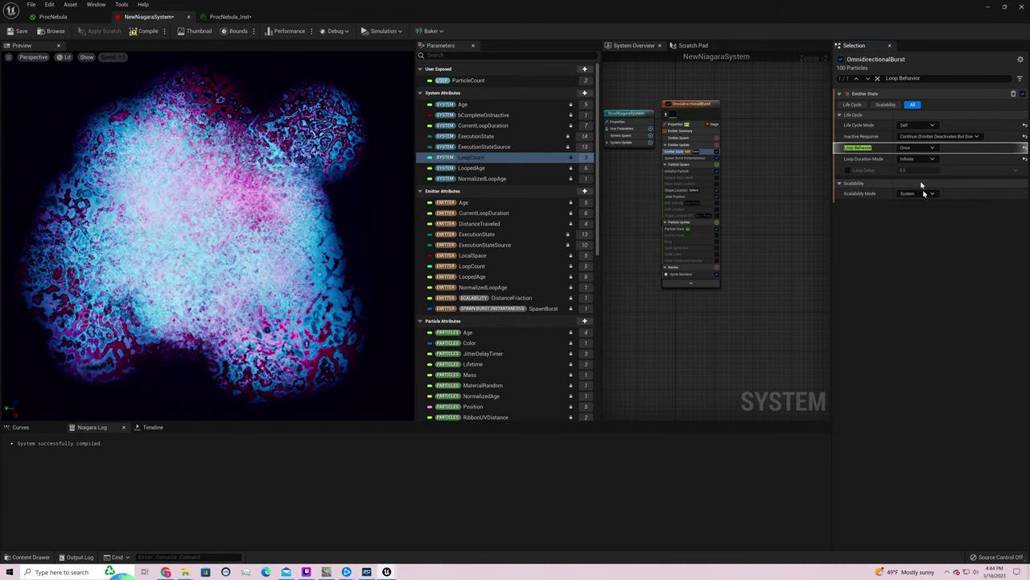
{"action": "left_click", "coordinate": [918, 125]}
{"action": "left_click", "coordinate": [920, 142]}
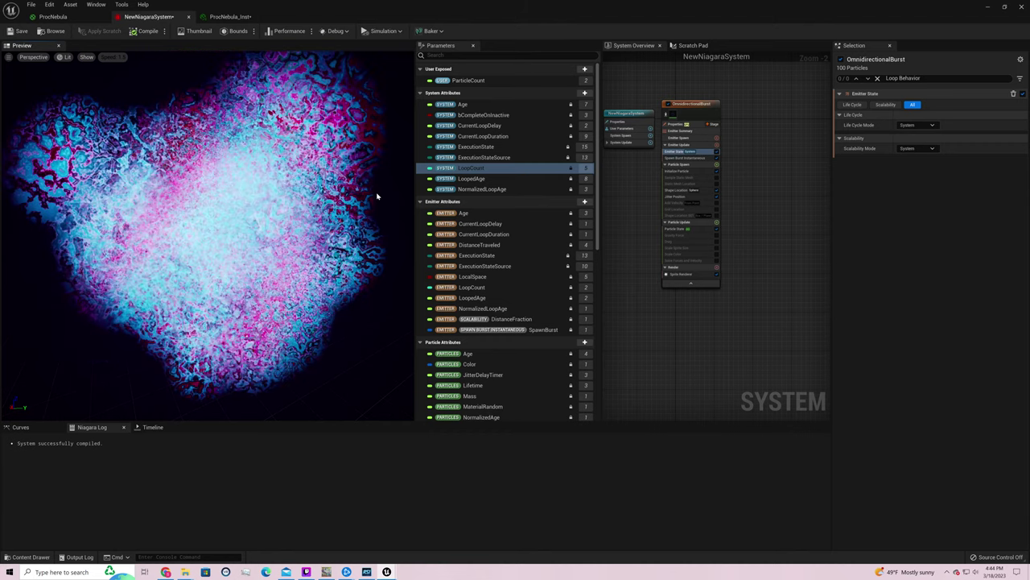
Open ProcNebula_Inst and set TurbulenceScaleOffset to 0.2 and MaskExp to 4.0
{"action": "left_click", "coordinate": [990, 9]}
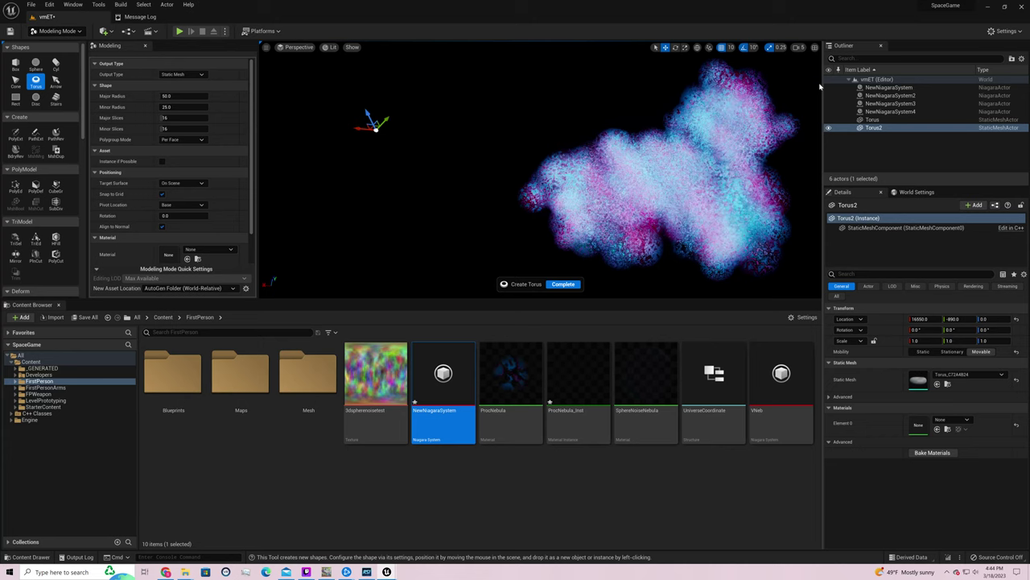
{"action": "double_click", "coordinate": [567, 364]}
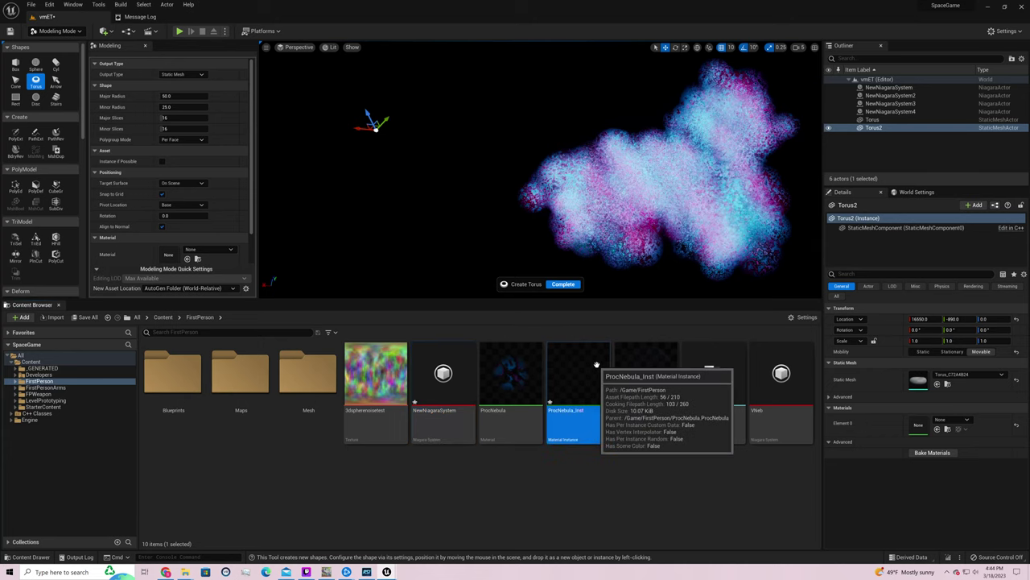
{"action": "left_click", "coordinate": [707, 182]}
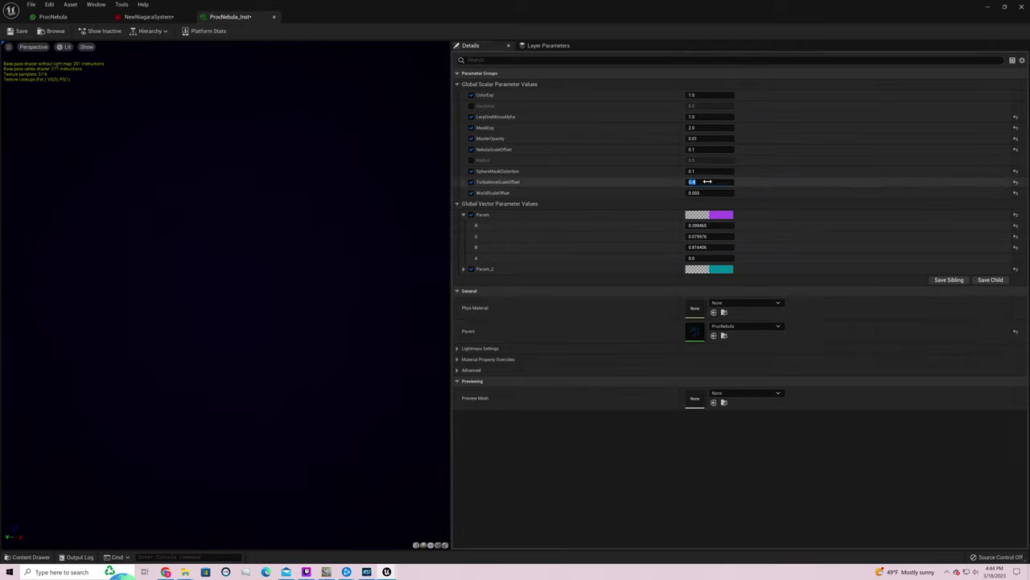
{"action": "type", "text": "0.2"}
{"action": "left_click", "coordinate": [706, 128]}
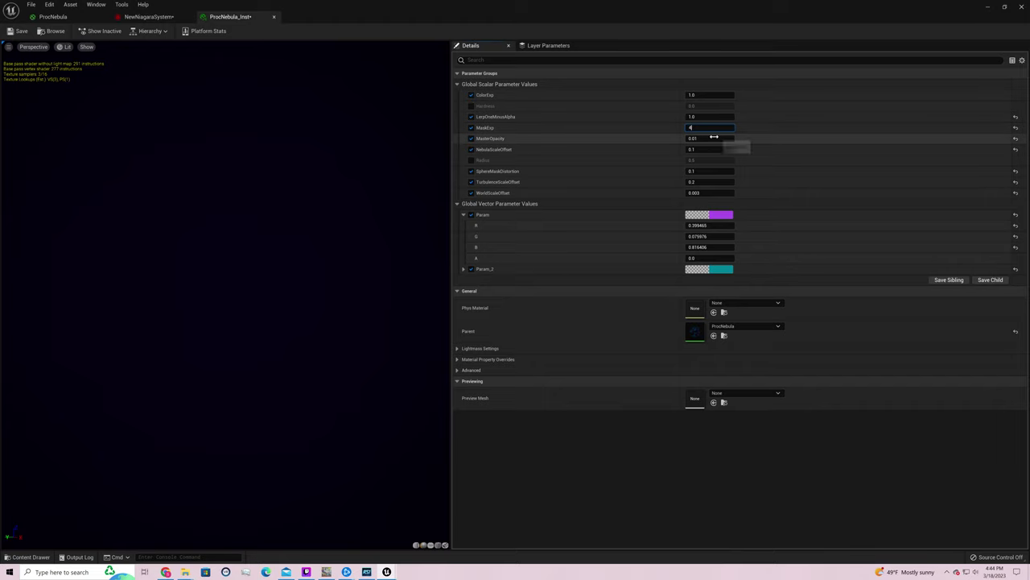
Minimize the ProcNebula_Inst editor to return to the vmET level view
{"action": "left_click", "coordinate": [989, 6]}
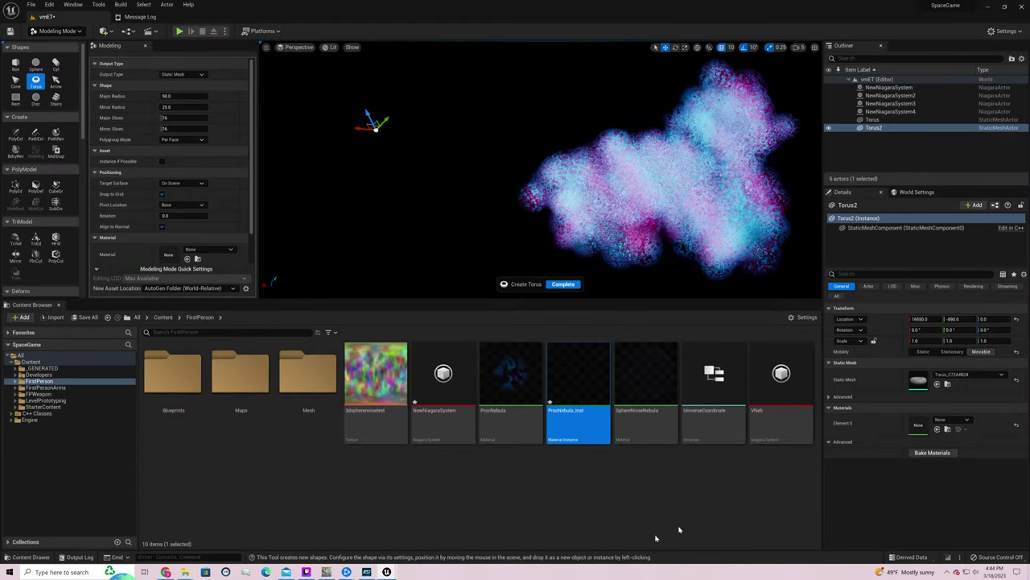
{"action": "mouse_move", "coordinate": [391, 568]}
{"action": "left_click", "coordinate": [448, 545]}
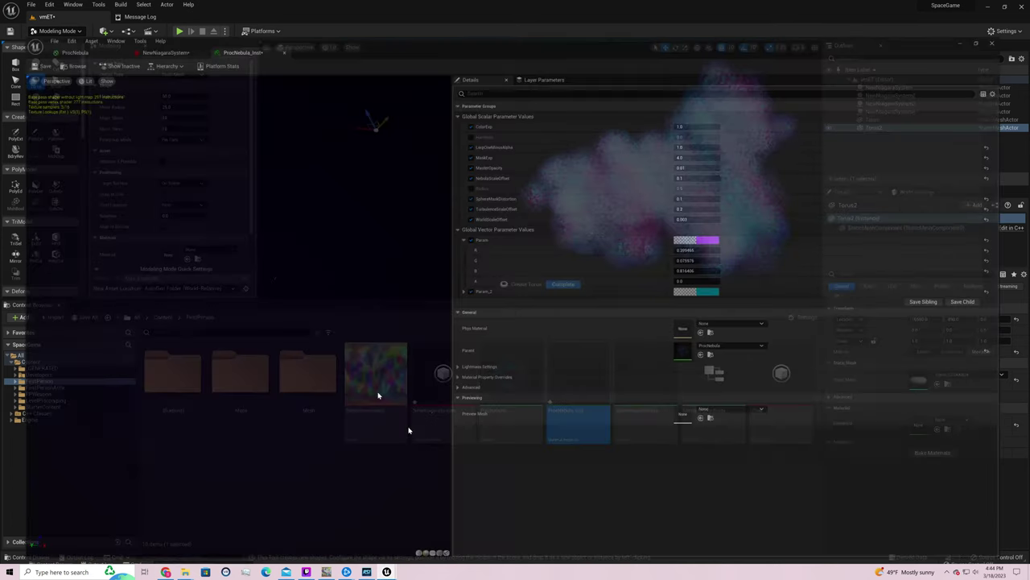
{"action": "left_click", "coordinate": [989, 6]}
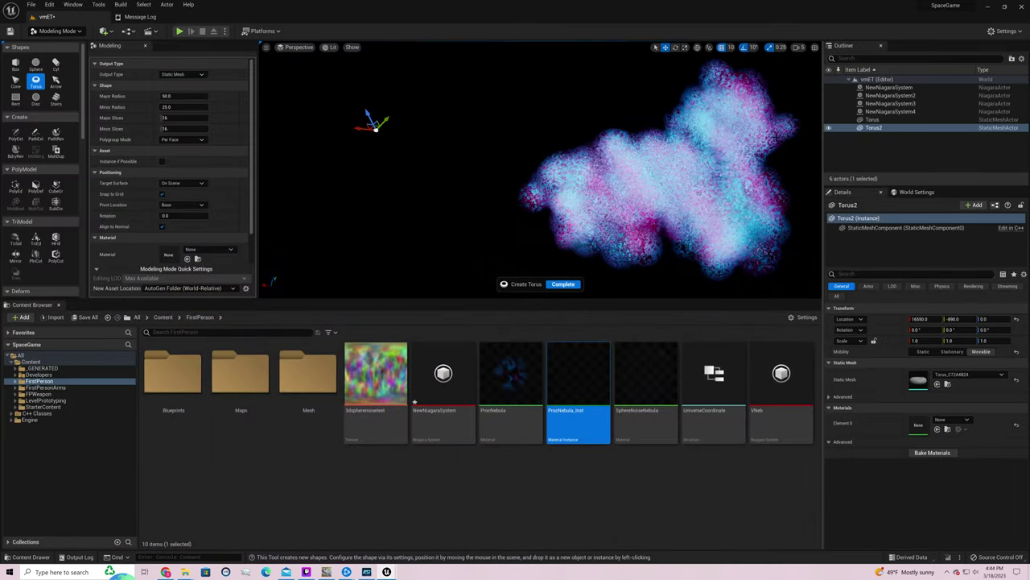
{"action": "double_click", "coordinate": [590, 360]}
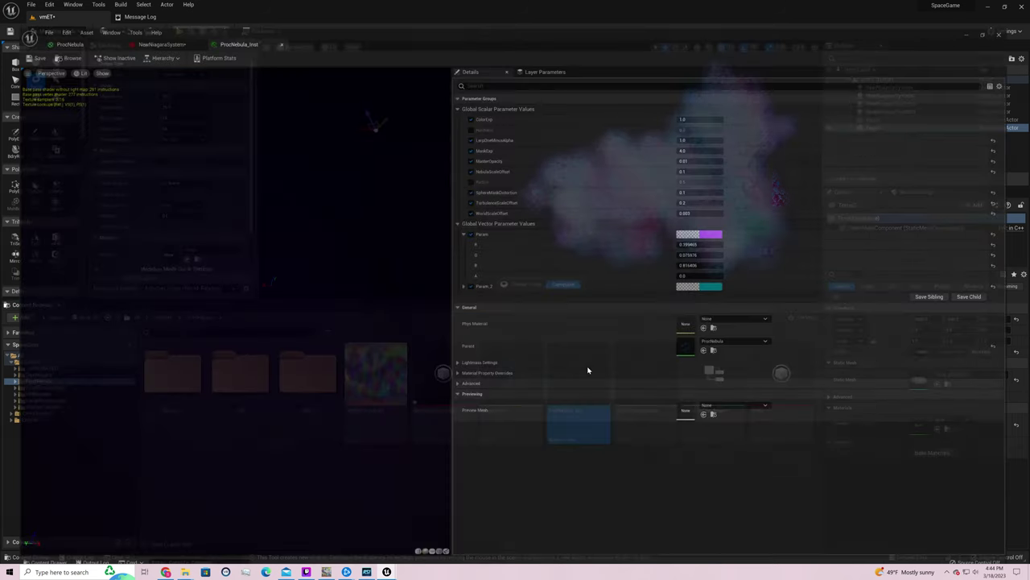
{"action": "left_click", "coordinate": [988, 7]}
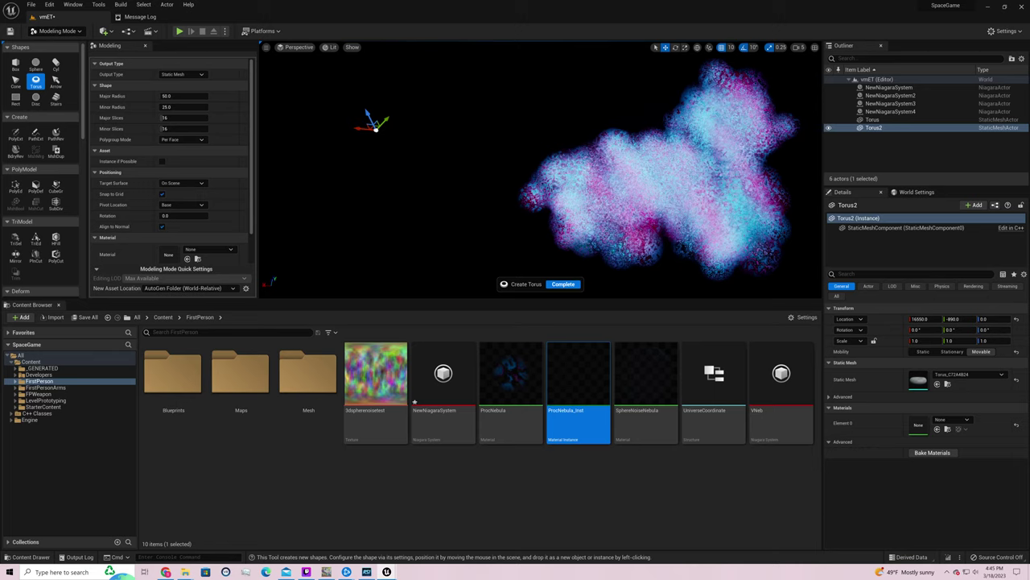
Delete the Torus actor, NewNiagaraSystem4 and the other duplicate Niagara systems from the Outliner
{"action": "right_click", "coordinate": [876, 128]}
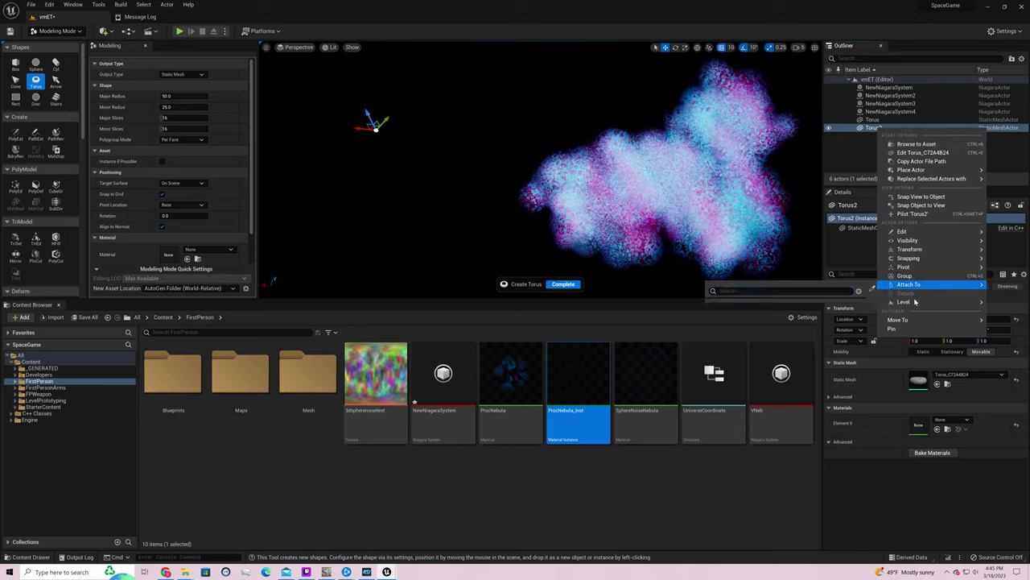
{"action": "left_click", "coordinate": [871, 120]}
{"action": "key", "text": "Delete"}
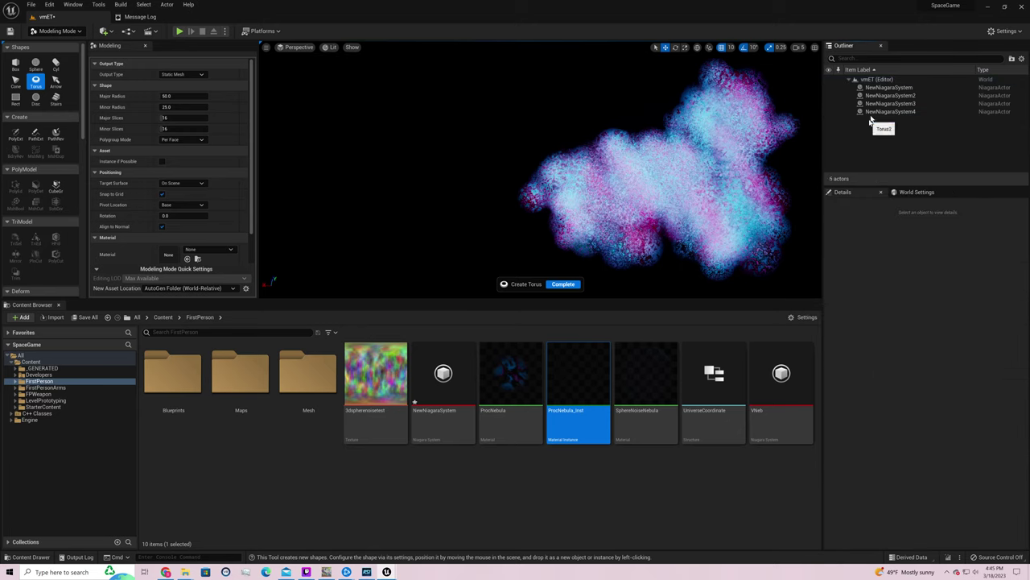
{"action": "left_click", "coordinate": [874, 111]}
{"action": "key", "text": "Delete"}
{"action": "left_click", "coordinate": [877, 95], "text": "shift"}
{"action": "key", "text": "Delete"}
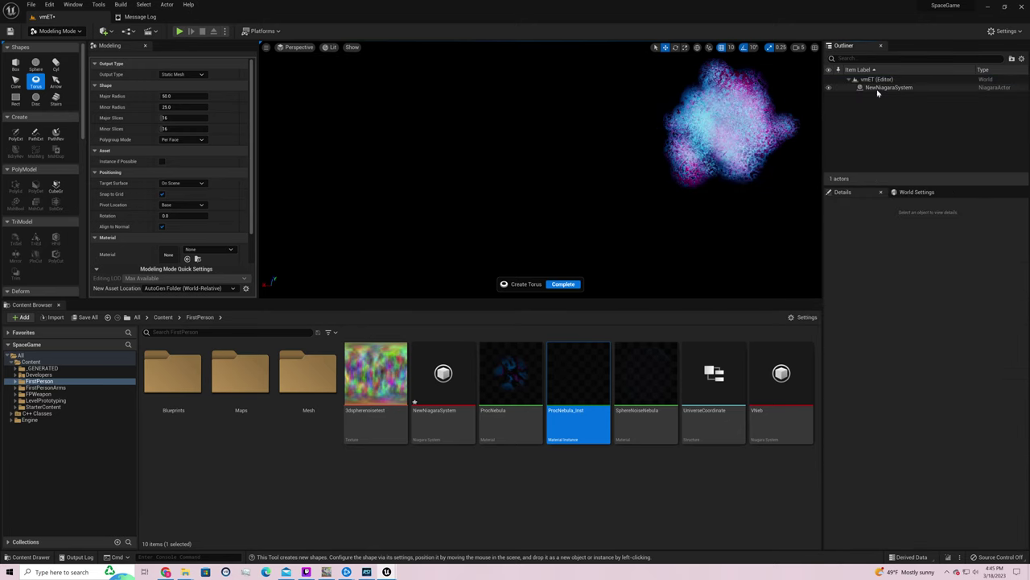
Remove the stray Torus, Torus2 and Torus3 actors so no torus remains
{"action": "left_click", "coordinate": [751, 115]}
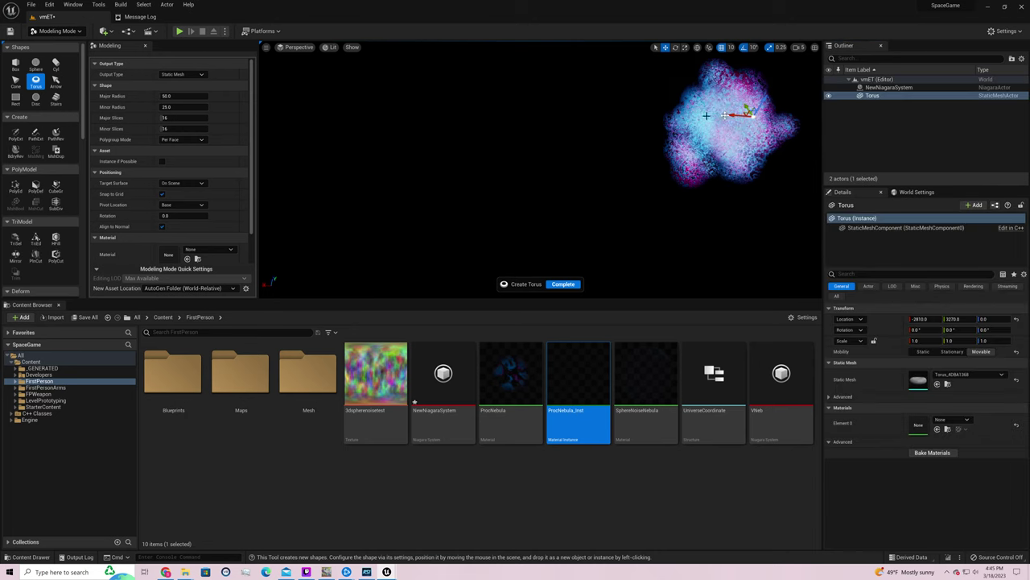
{"action": "left_click", "coordinate": [730, 112]}
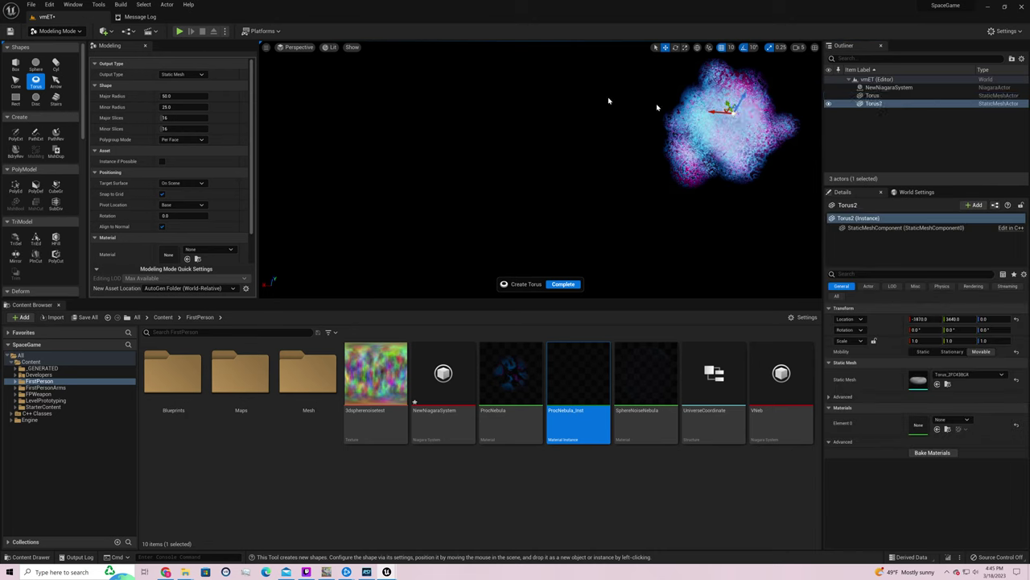
{"action": "left_click", "coordinate": [706, 107]}
{"action": "left_click", "coordinate": [876, 103], "text": "shift"}
{"action": "key", "text": "Delete"}
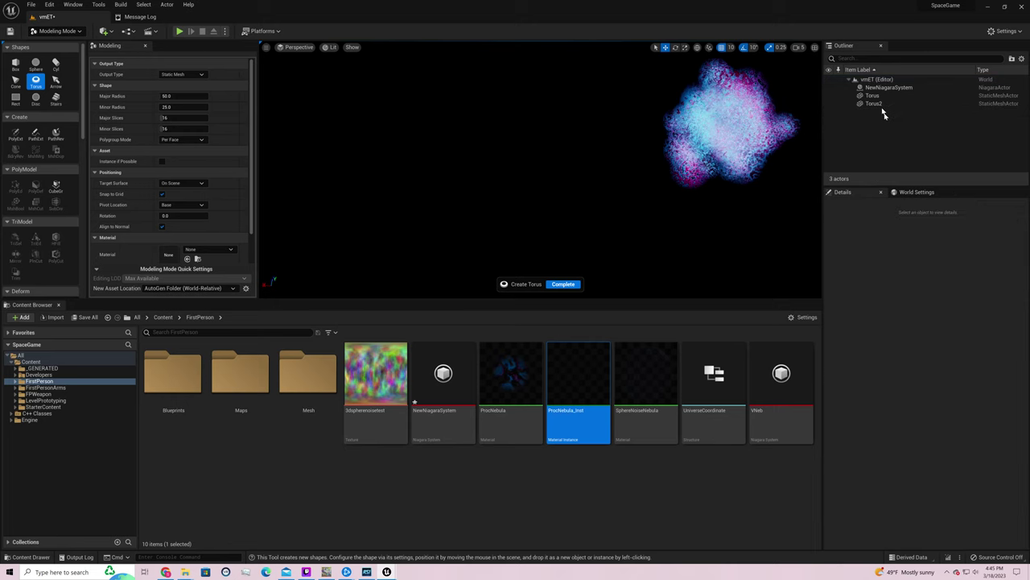
{"action": "left_click", "coordinate": [878, 96]}
{"action": "key", "text": "Delete"}
{"action": "left_click", "coordinate": [889, 87]}
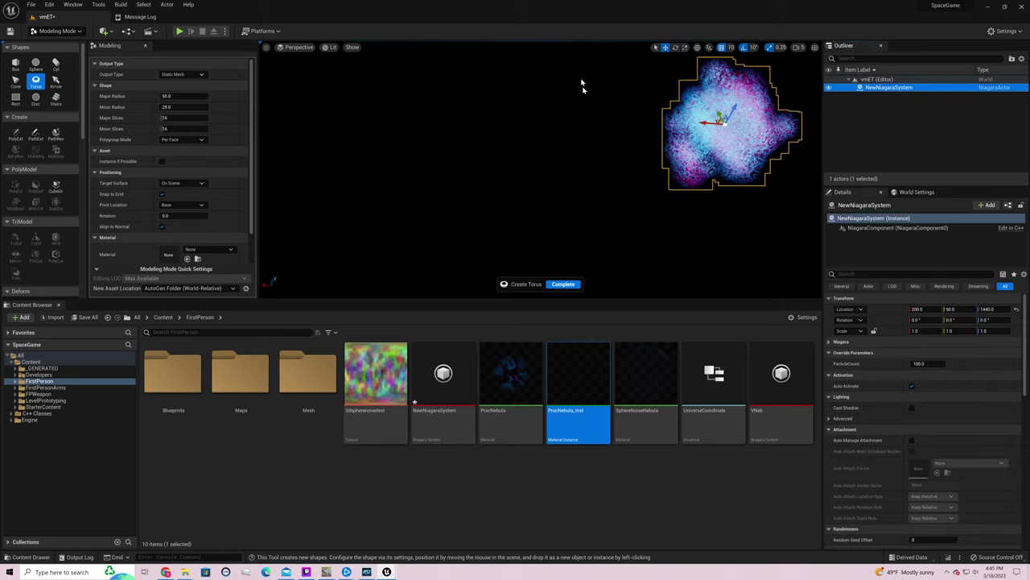
Leave Modeling Mode and switch the editor to Select Mode
{"action": "left_click", "coordinate": [57, 31]}
{"action": "left_click", "coordinate": [158, 54]}
{"action": "key", "text": "shift+1"}
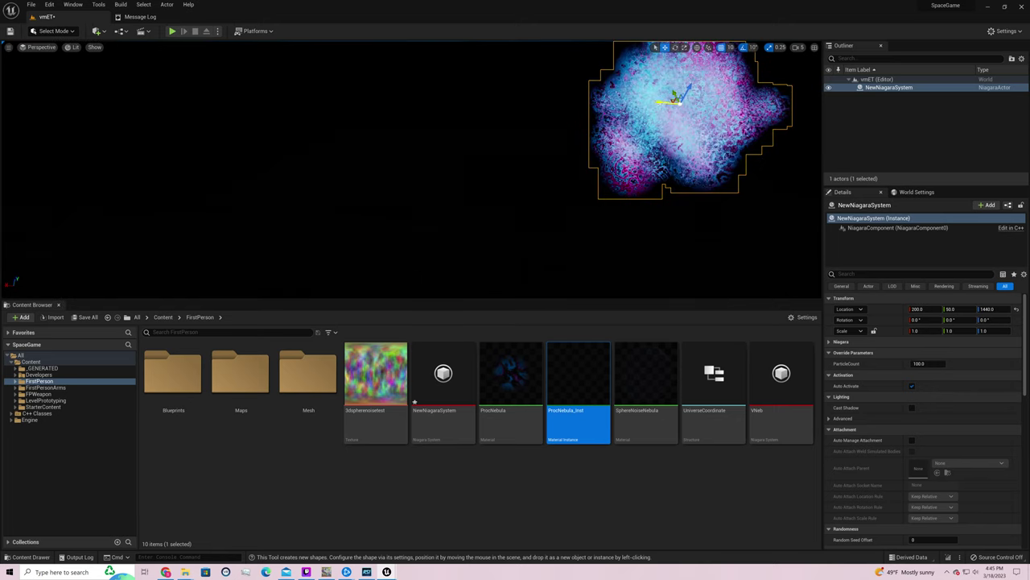
Move the Niagara actor to X 5360 (Location 5360, 50, -1720) and orbit to frame the nebula
{"action": "left_click_drag", "start_coordinate": [668, 97], "coordinate": [495, 154]}
{"action": "right_click_drag", "start_coordinate": [669, 168], "coordinate": [672, 198]}
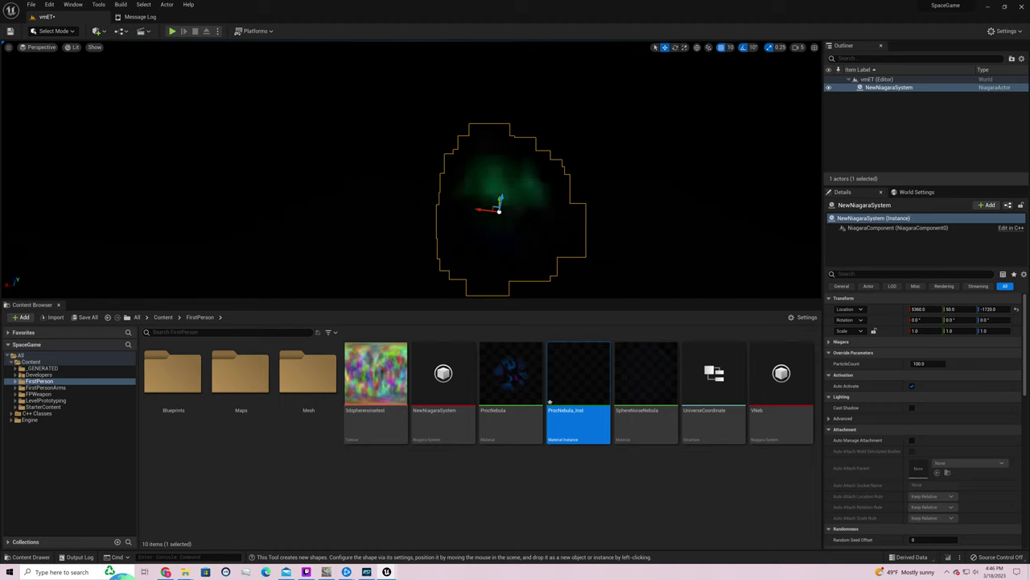
{"action": "right_click_drag", "start_coordinate": [788, 192], "coordinate": [655, 193]}
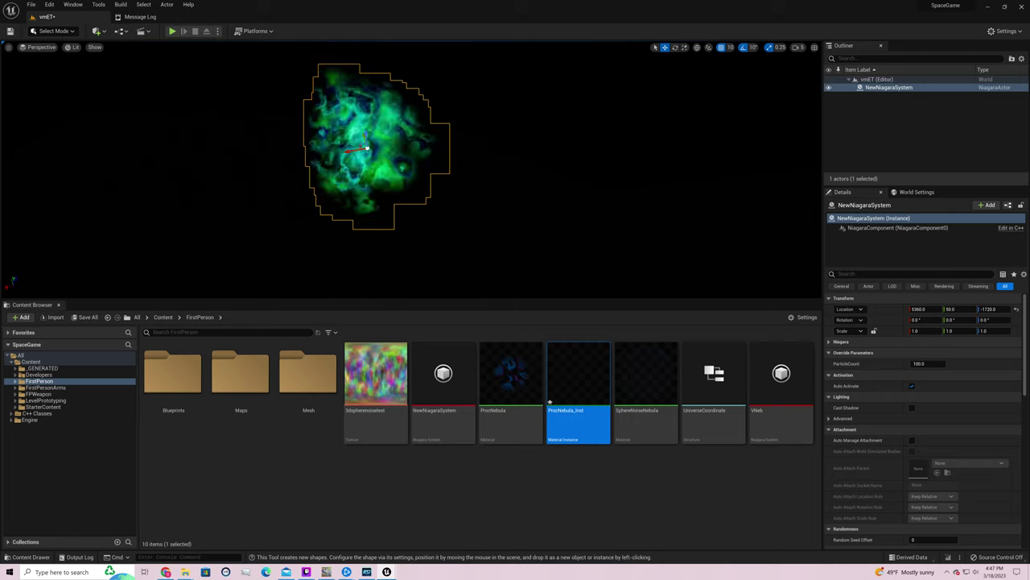
{"action": "left_click", "coordinate": [651, 121]}
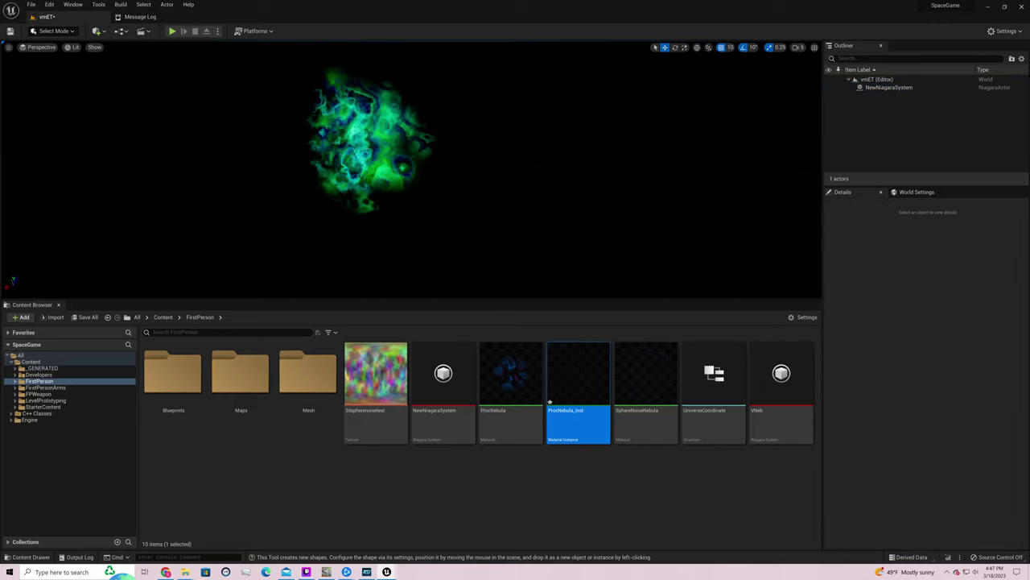
{"action": "mouse_move", "coordinate": [652, 121]}
{"action": "right_mouse_down"}
{"action": "mouse_move", "coordinate": [612, 129]}
{"action": "mouse_move", "coordinate": [675, 121]}
{"action": "mouse_move", "coordinate": [652, 121]}
{"action": "right_mouse_up"}
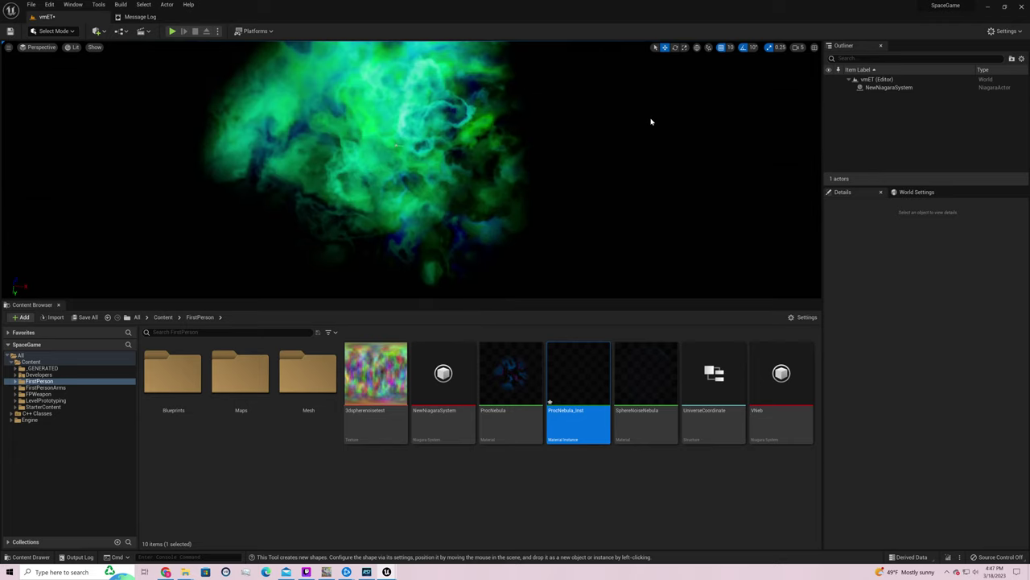
{"action": "right_click_drag", "start_coordinate": [651, 121], "coordinate": [674, 185]}
{"action": "key", "text": "alt+Tab"}
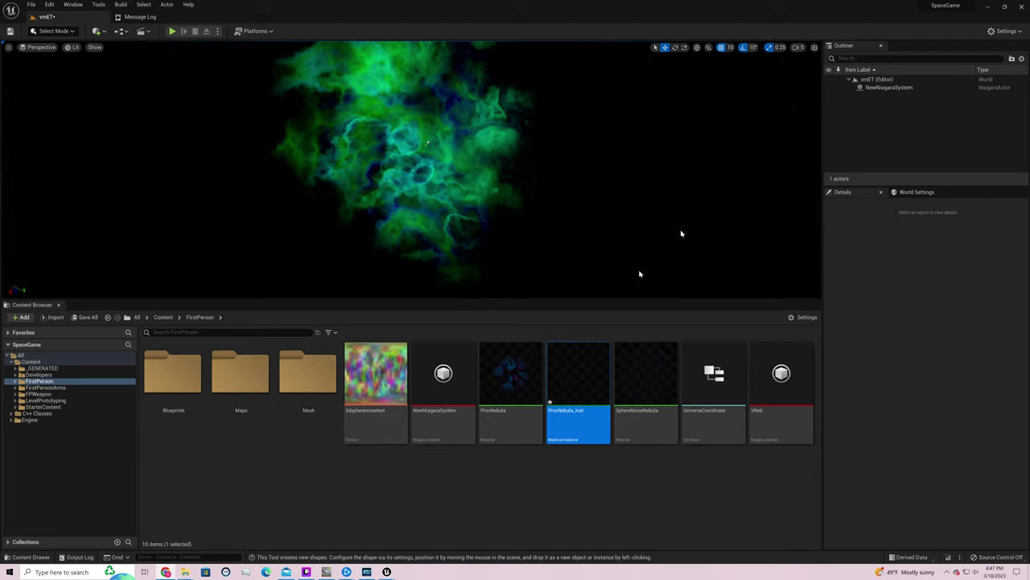
{"action": "left_click", "coordinate": [531, 372]}
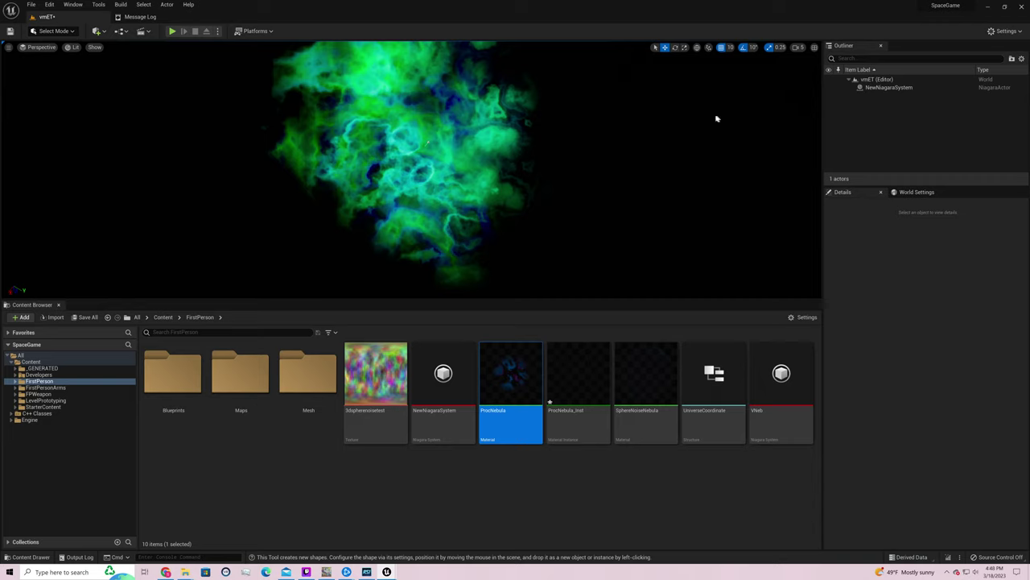
Save ProcNebula, undo two node moves and the new pin link, then save all assets
{"action": "key", "text": "ctrl+s"}
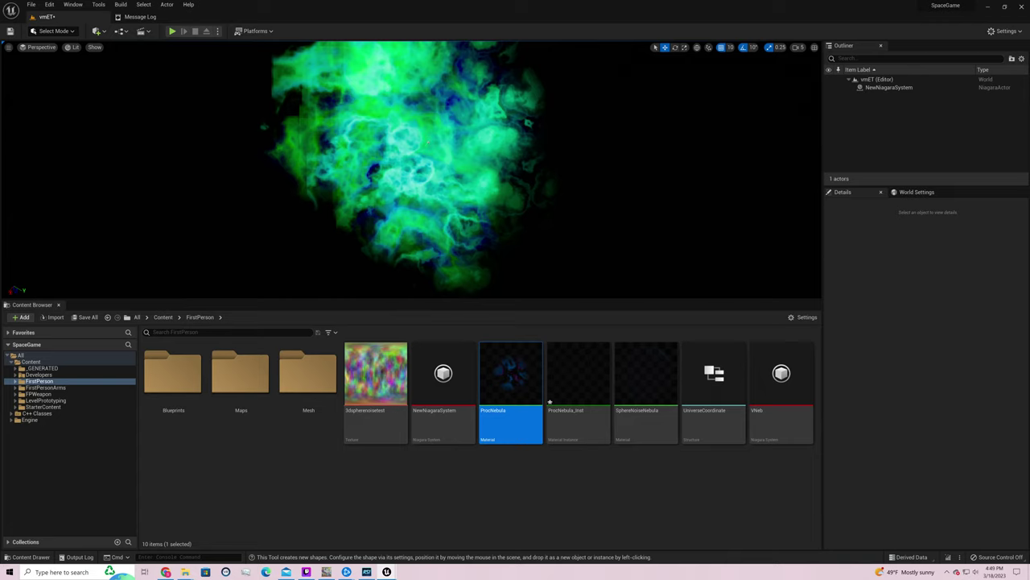
{"action": "key", "text": "ctrl+z"}
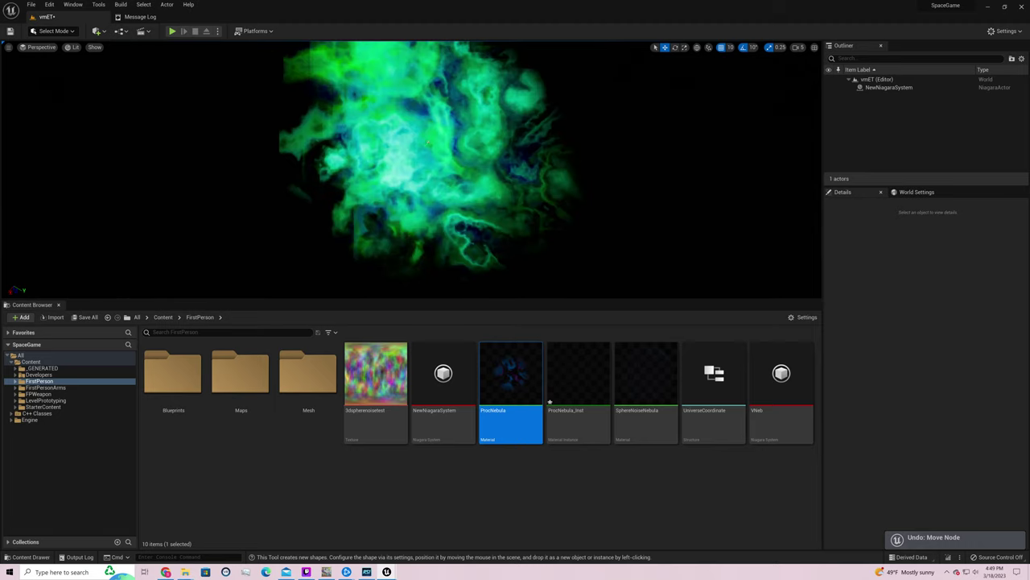
{"action": "key", "text": "ctrl+z"}
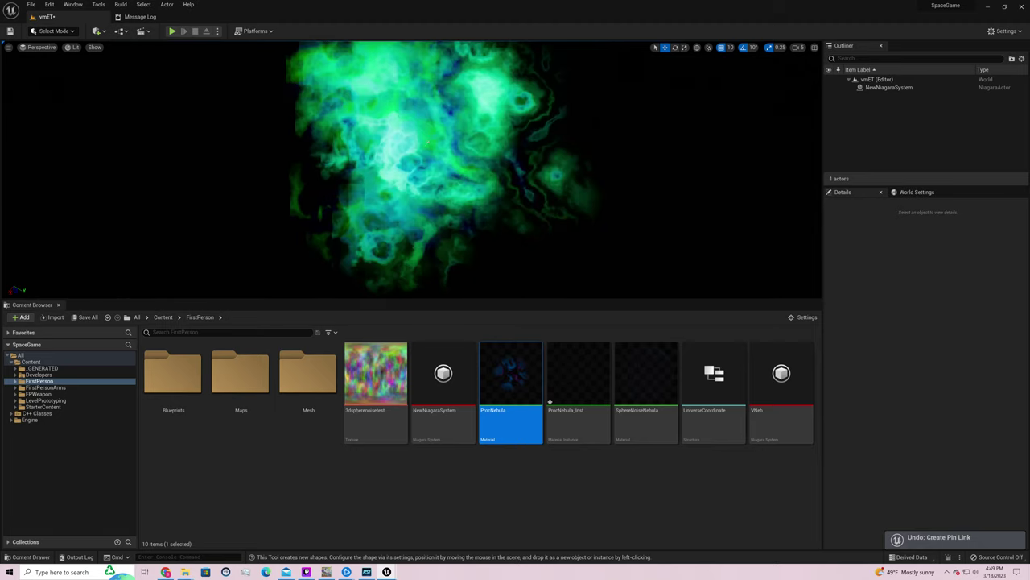
{"action": "key", "text": "ctrl+z"}
{"action": "key", "text": "ctrl+z"}
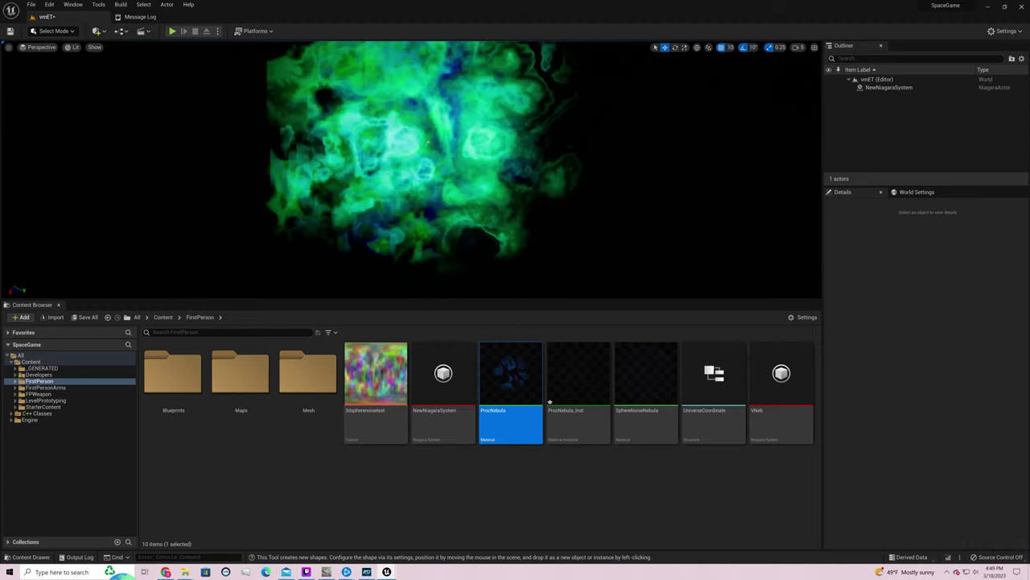
{"action": "key", "text": "ctrl+s"}
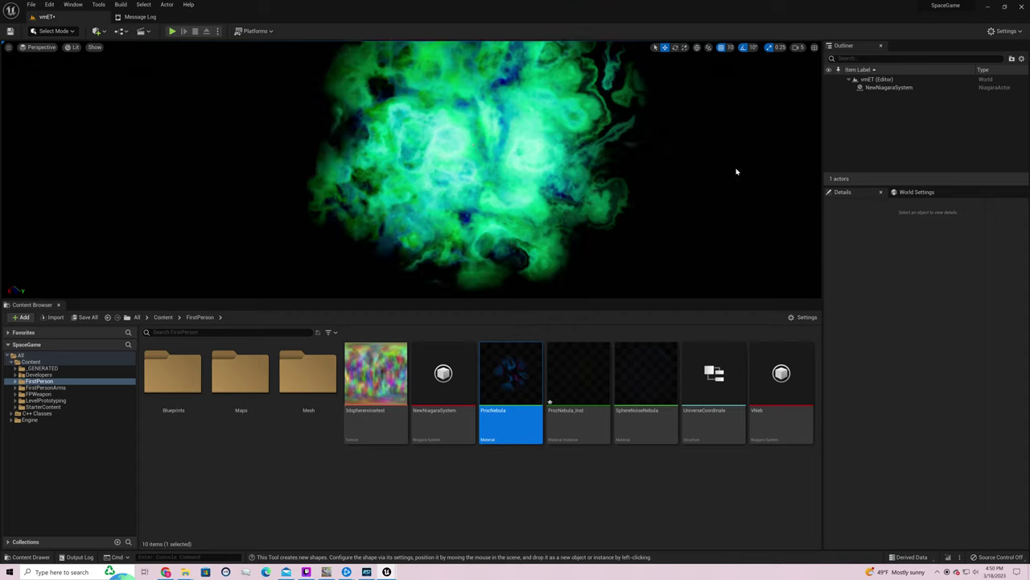
{"action": "right_click_drag", "start_coordinate": [762, 166], "coordinate": [729, 187]}
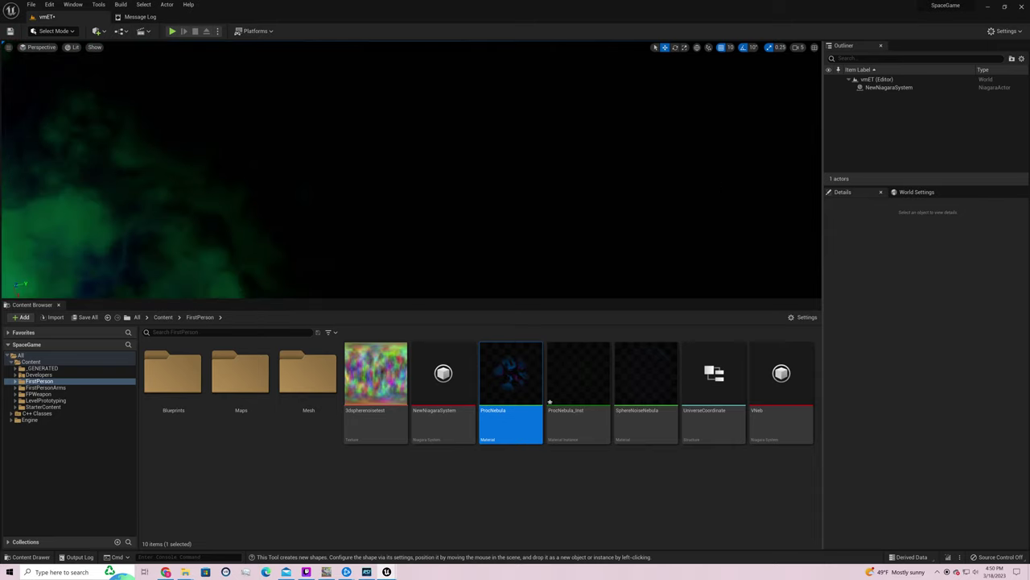
{"action": "right_click_drag", "start_coordinate": [729, 187], "coordinate": [701, 194]}
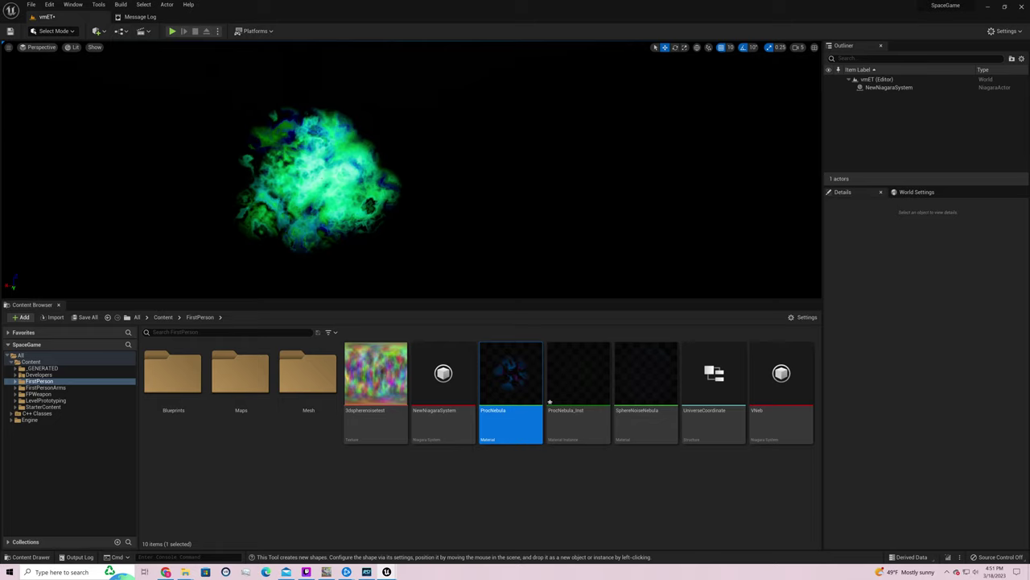
Save the ProcNebula material twice while turning the viewport to look around the nebula
{"action": "key", "text": "ctrl+s"}
{"action": "mouse_move", "coordinate": [575, 87]}
{"action": "right_mouse_down"}
{"action": "mouse_move", "coordinate": [508, 83]}
{"action": "mouse_move", "coordinate": [574, 89]}
{"action": "right_mouse_up"}
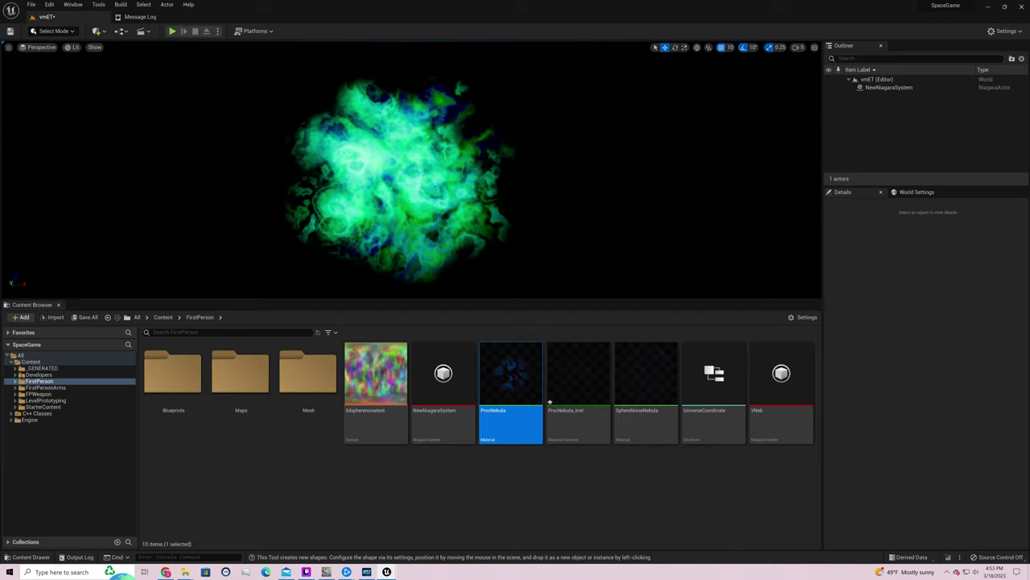
{"action": "key", "text": "ctrl+s"}
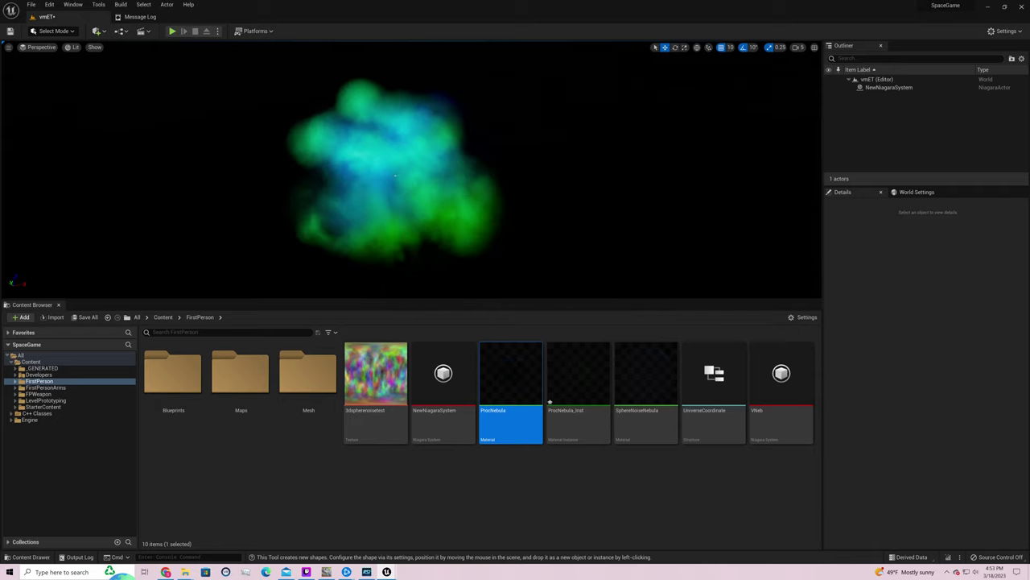
{"action": "right_click_drag", "start_coordinate": [754, 113], "coordinate": [671, 163]}
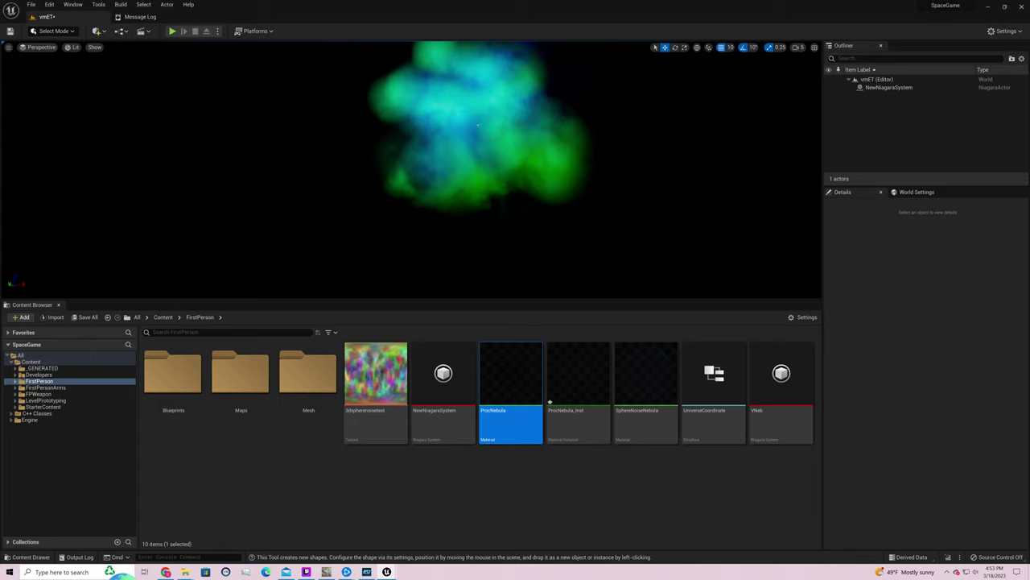
{"action": "right_click_drag", "start_coordinate": [644, 132], "coordinate": [678, 128]}
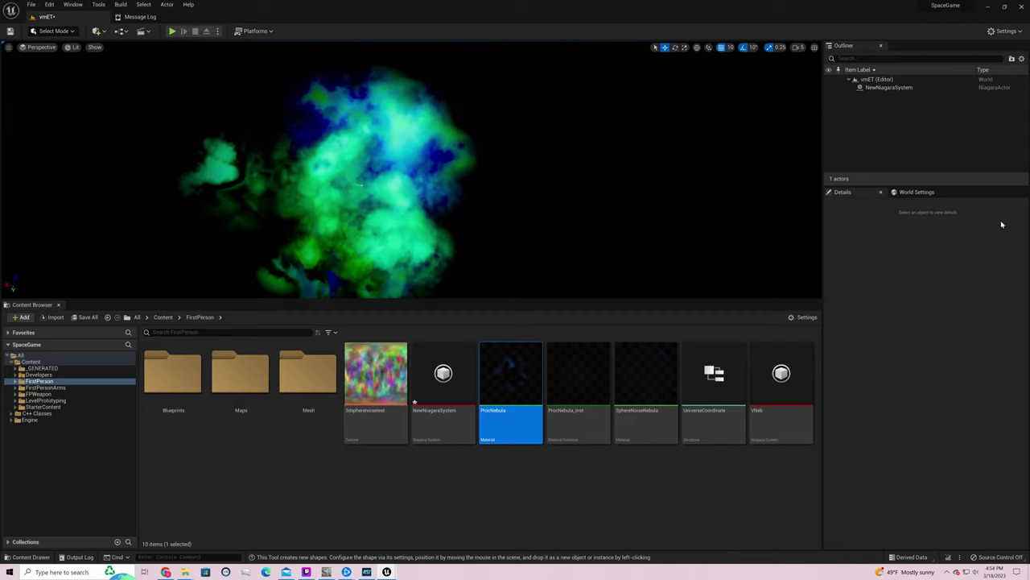
{"action": "mouse_move", "coordinate": [657, 168]}
{"action": "right_mouse_down"}
{"action": "mouse_move", "coordinate": [547, 168]}
{"action": "mouse_move", "coordinate": [535, 179]}
{"action": "mouse_move", "coordinate": [556, 178]}
{"action": "mouse_move", "coordinate": [543, 177]}
{"action": "mouse_move", "coordinate": [613, 219]}
{"action": "mouse_move", "coordinate": [617, 204]}
{"action": "mouse_move", "coordinate": [614, 223]}
{"action": "right_mouse_up"}
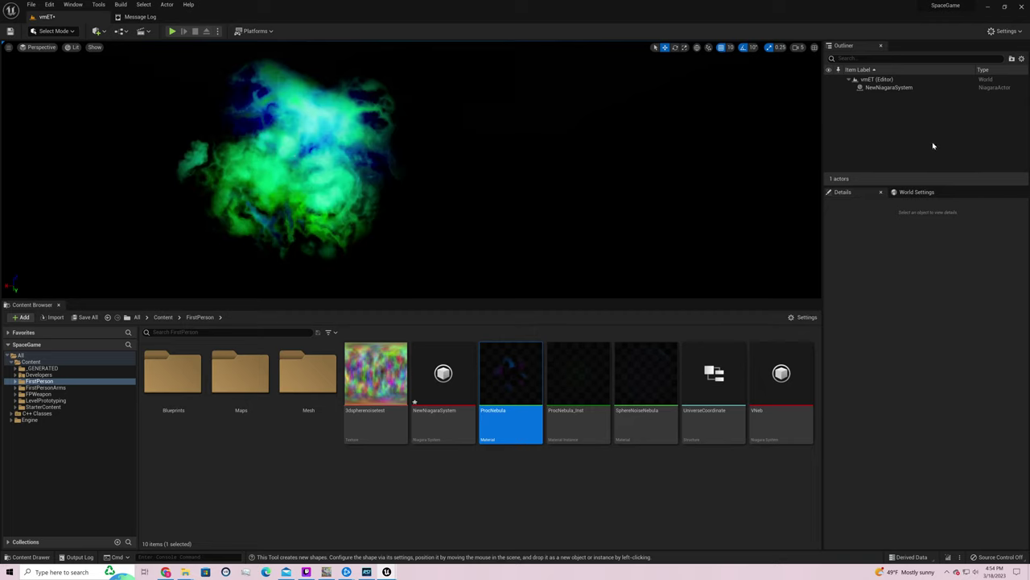
{"action": "right_click_drag", "start_coordinate": [561, 105], "coordinate": [533, 101]}
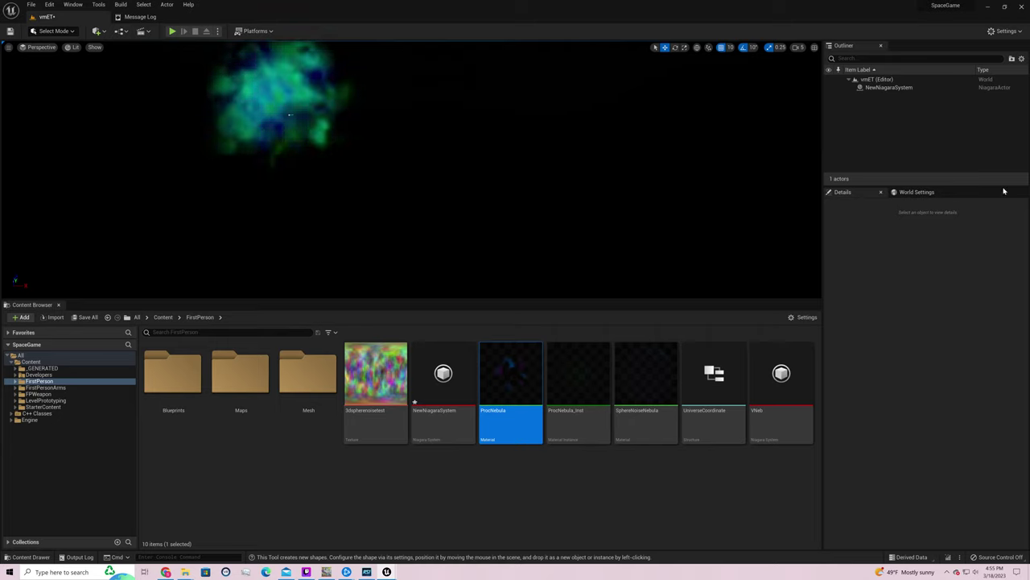
{"action": "right_click_drag", "start_coordinate": [515, 161], "coordinate": [442, 108]}
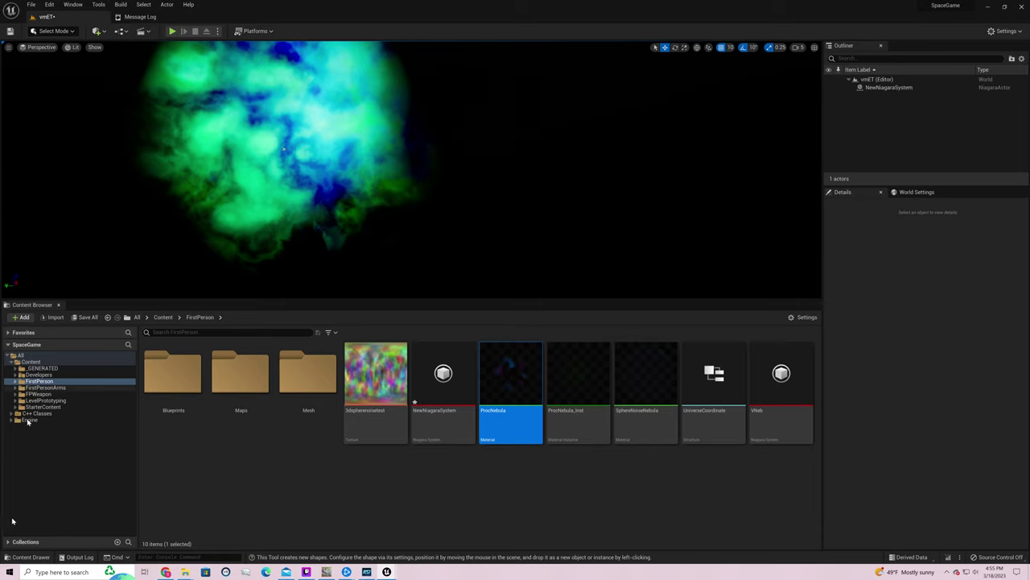
Launch Blender by searching 'blend' in the Windows Start search
{"action": "left_click", "coordinate": [60, 572]}
{"action": "type", "text": "blend"}
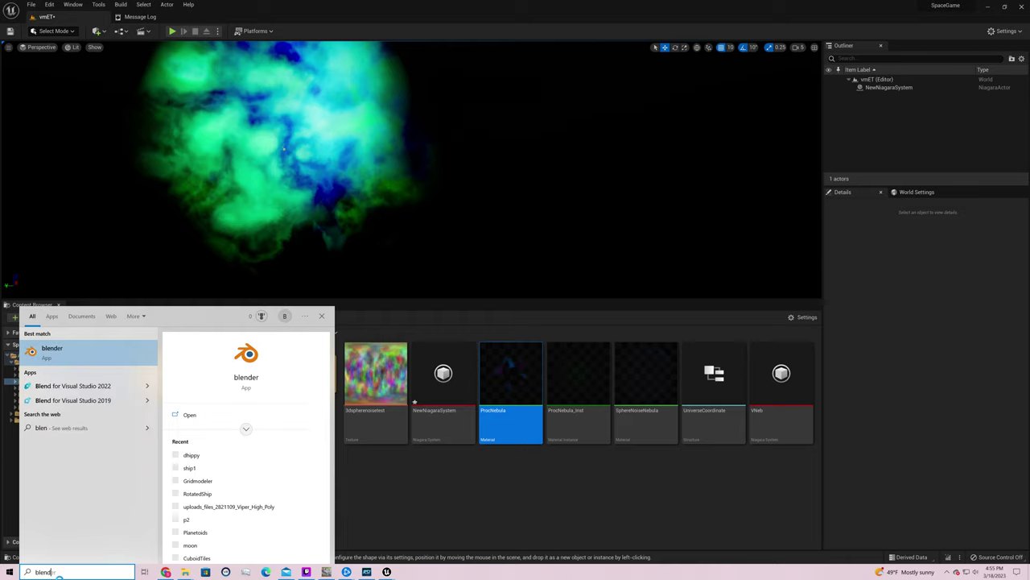
{"action": "key", "text": "Return"}
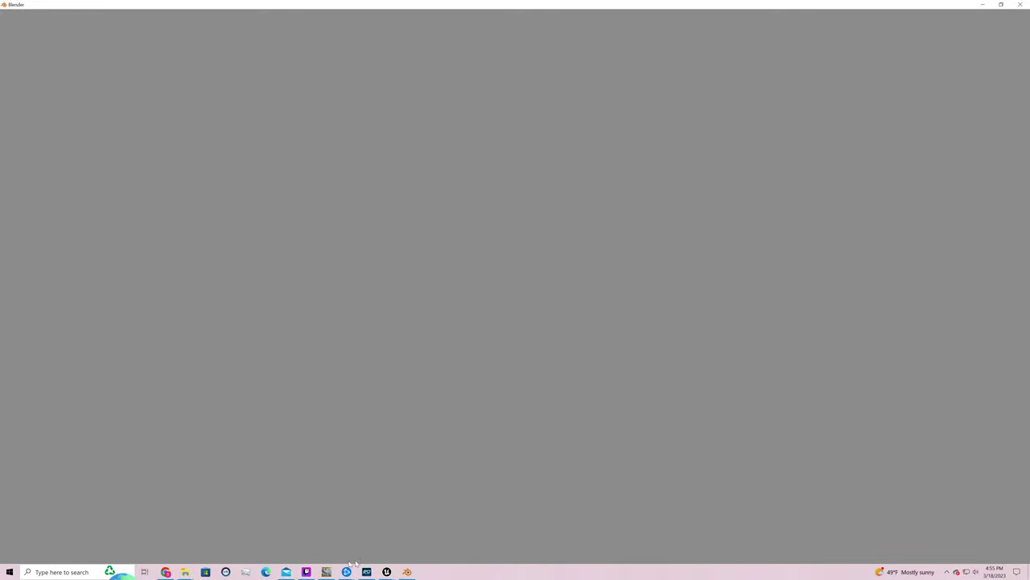
Bring Unreal Engine's vmET level back to the front and orbit around the nebula
{"action": "left_click", "coordinate": [387, 571]}
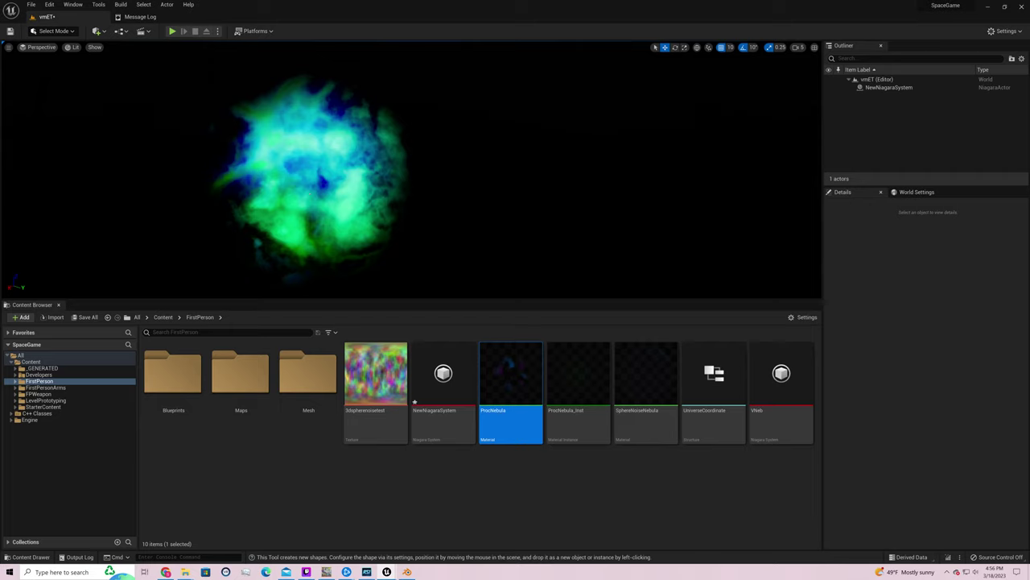
{"action": "right_click_drag", "start_coordinate": [760, 212], "coordinate": [724, 214]}
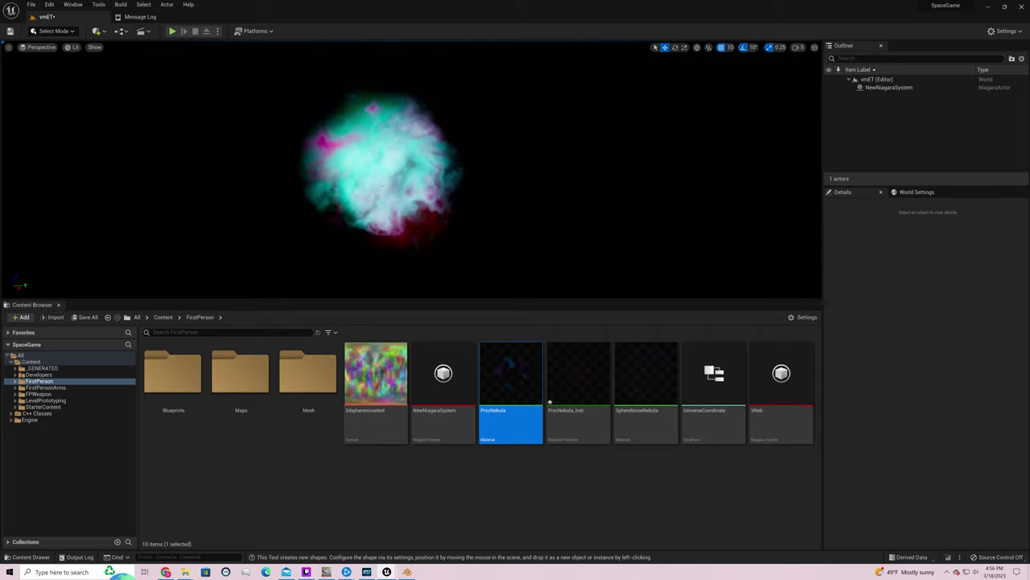
Orbit around the nebula again and save the vmET level from the toolbar
{"action": "right_click_drag", "start_coordinate": [719, 259], "coordinate": [637, 207]}
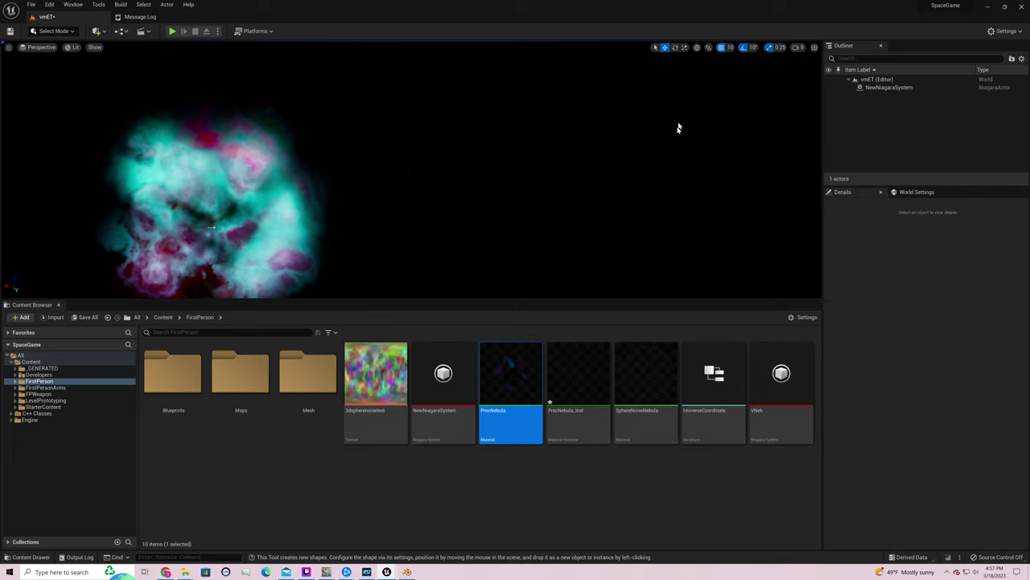
{"action": "left_click", "coordinate": [9, 31]}
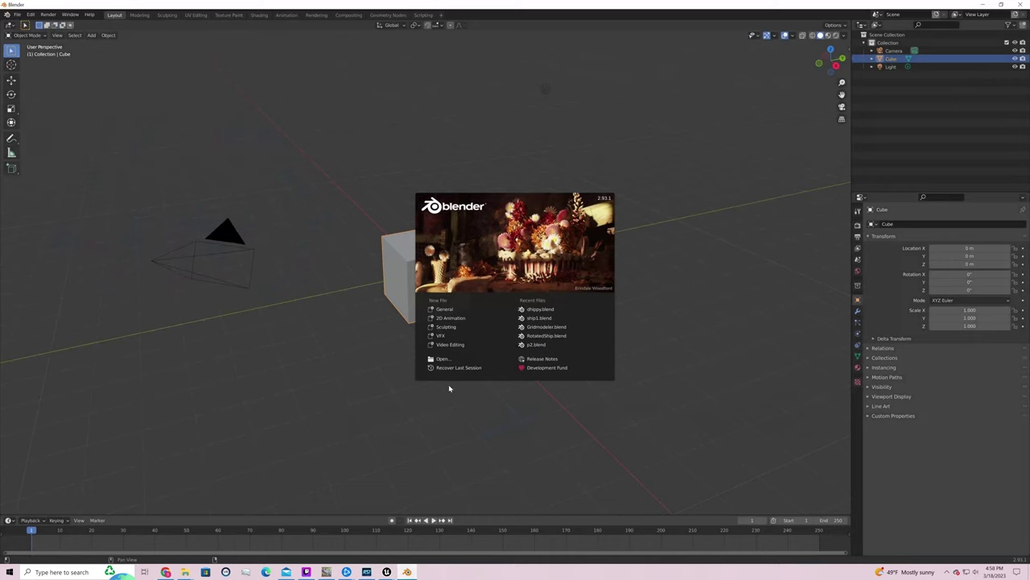
Dismiss the Blender splash screen to reveal the default Camera, Cube and Light scene
{"action": "left_click", "coordinate": [400, 372]}
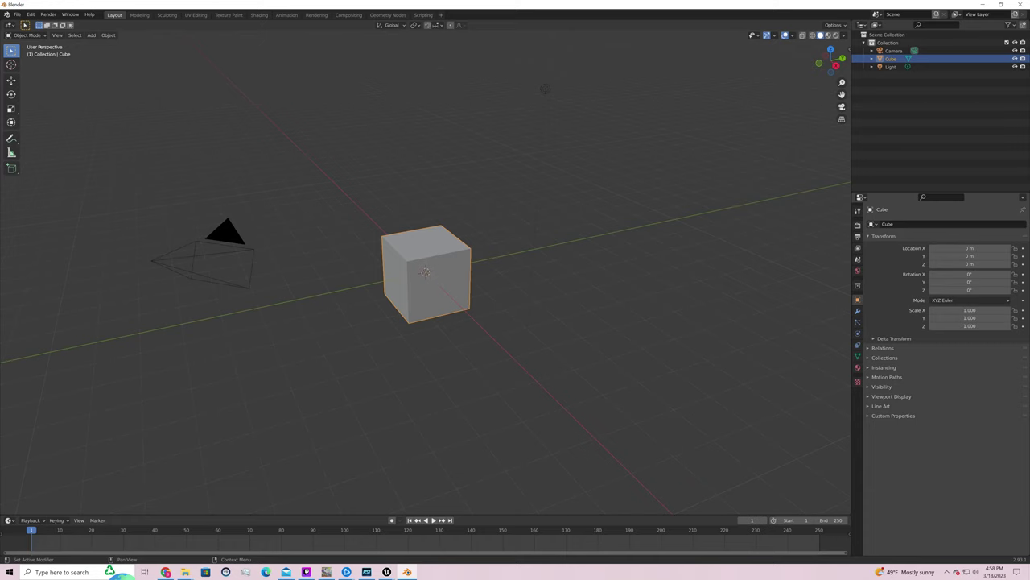
{"action": "key", "text": "alt+Tab"}
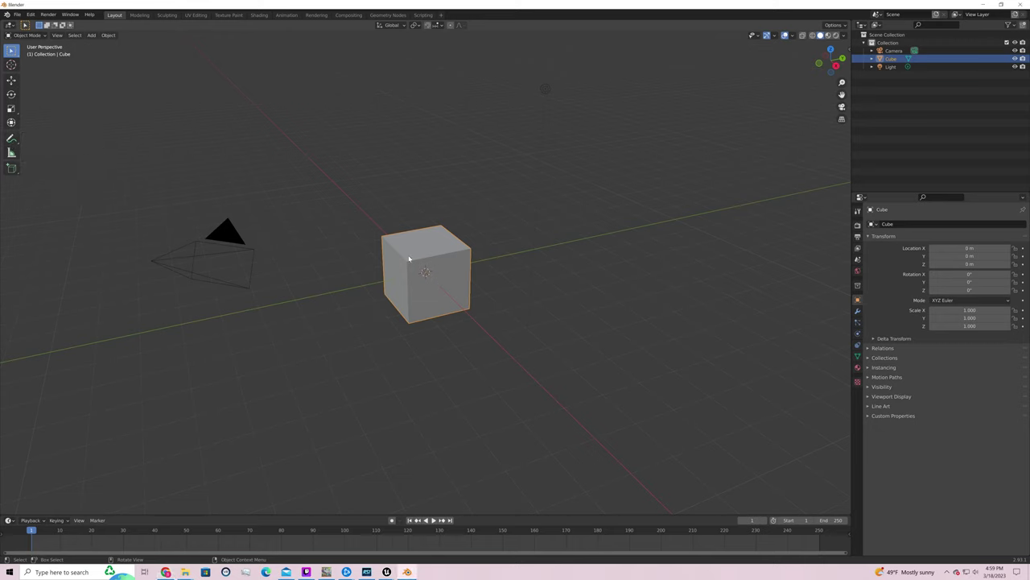
Delete the selected default Cube with the Delete key
{"action": "key", "text": "Delete"}
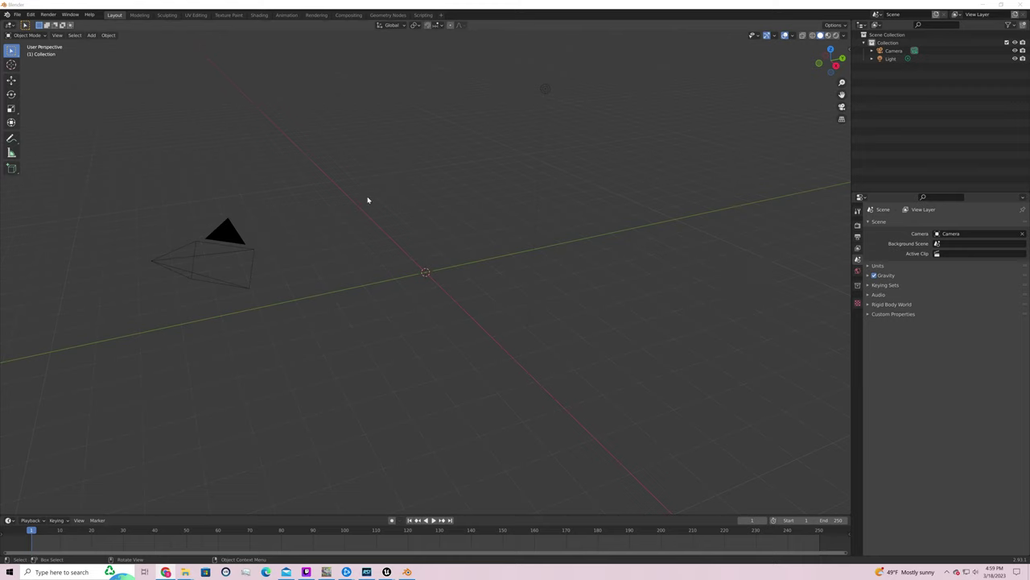
Add a Bezier curve at the world origin via Shift+A > Curve > Bezier
{"action": "key", "text": "shift+a"}
{"action": "mouse_move", "coordinate": [364, 221]}
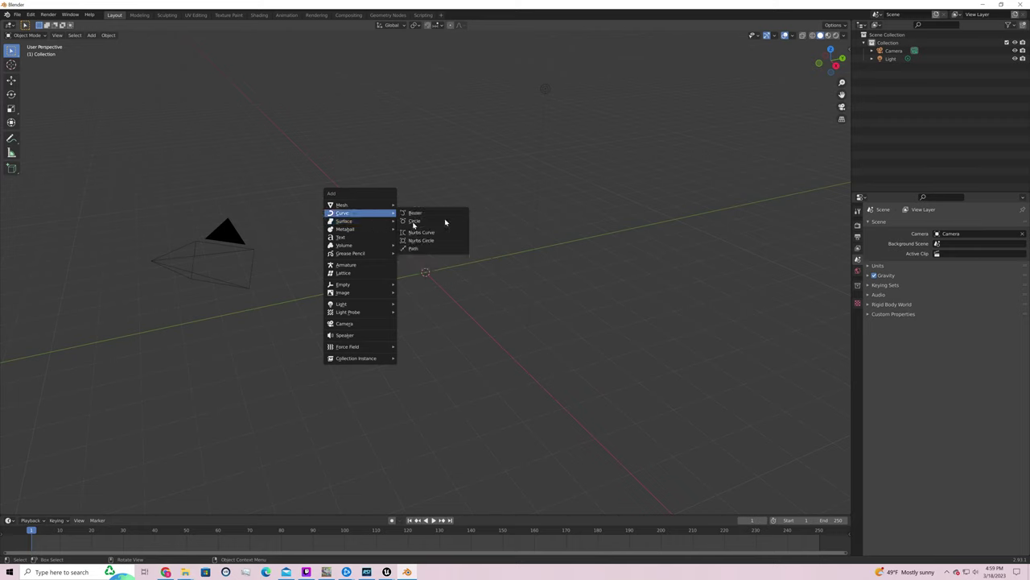
{"action": "left_click", "coordinate": [439, 215]}
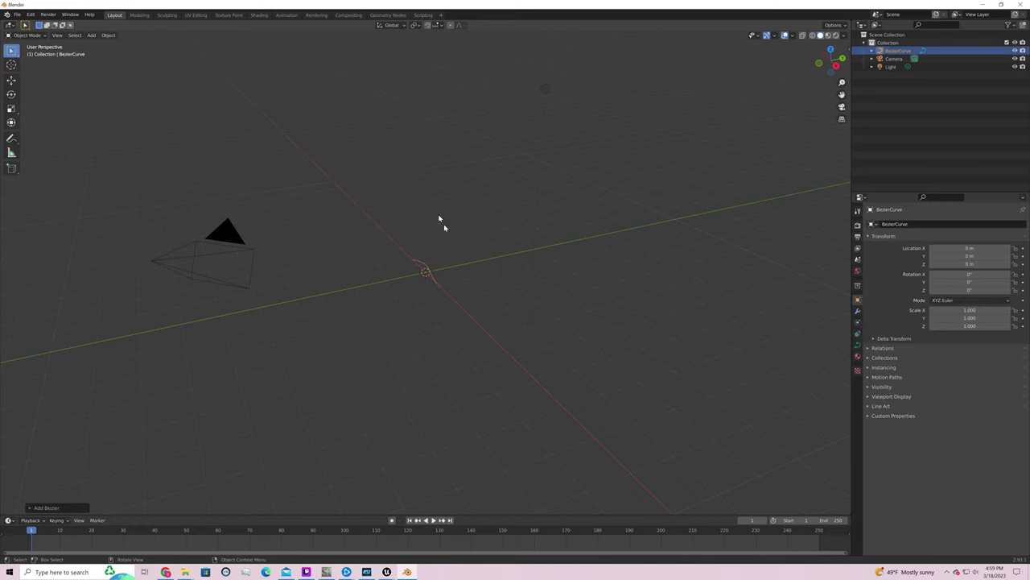
Orbit to look down on the curve, reselect it, and start timeline playback
{"action": "scroll", "coordinate": [445, 276], "scroll_direction": "up", "scroll_amount": 6}
{"action": "middle_click_drag", "start_coordinate": [437, 218], "coordinate": [423, 264]}
{"action": "left_click", "coordinate": [422, 267]}
{"action": "left_click", "coordinate": [419, 269]}
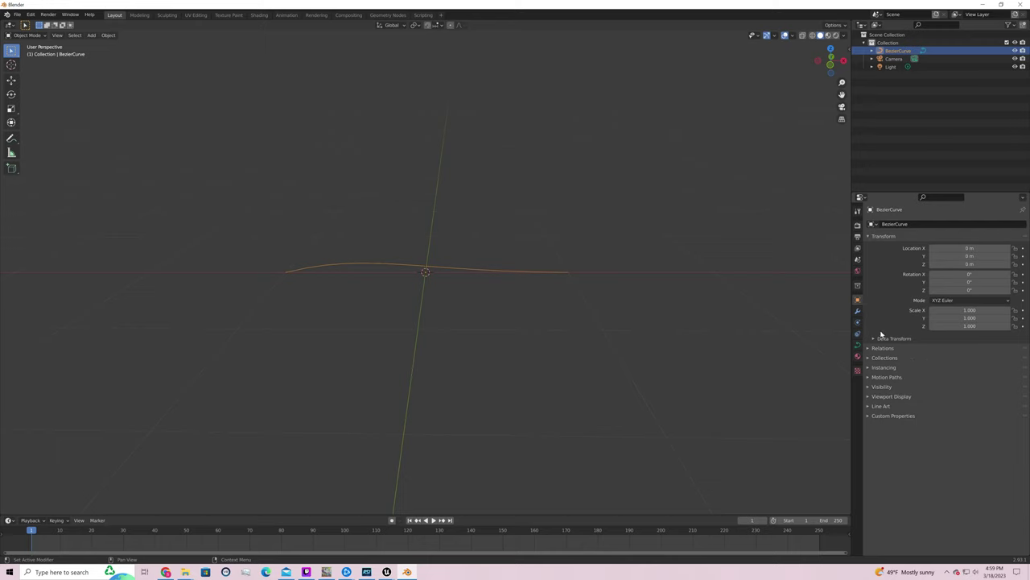
{"action": "key", "text": "space"}
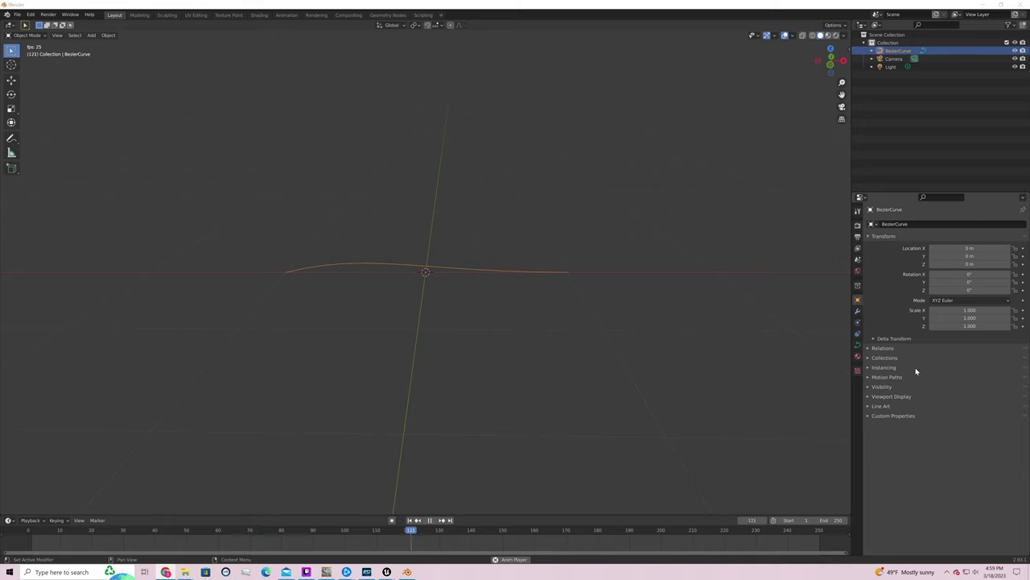
{"action": "left_click", "coordinate": [858, 311]}
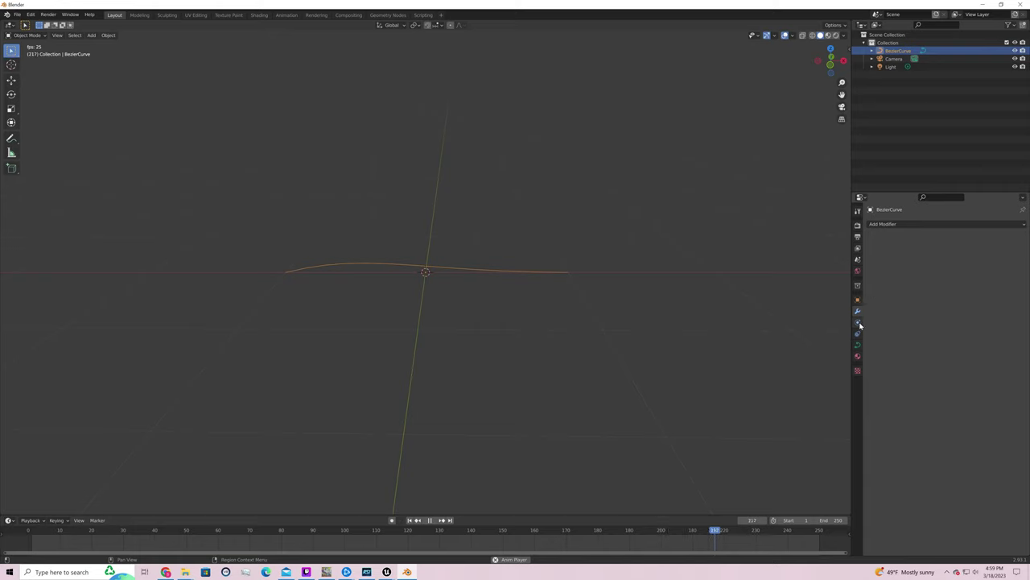
Browse the Physics and Constraints tabs, then expand Geometry in Object Data properties
{"action": "left_click", "coordinate": [859, 322]}
{"action": "left_click", "coordinate": [858, 334]}
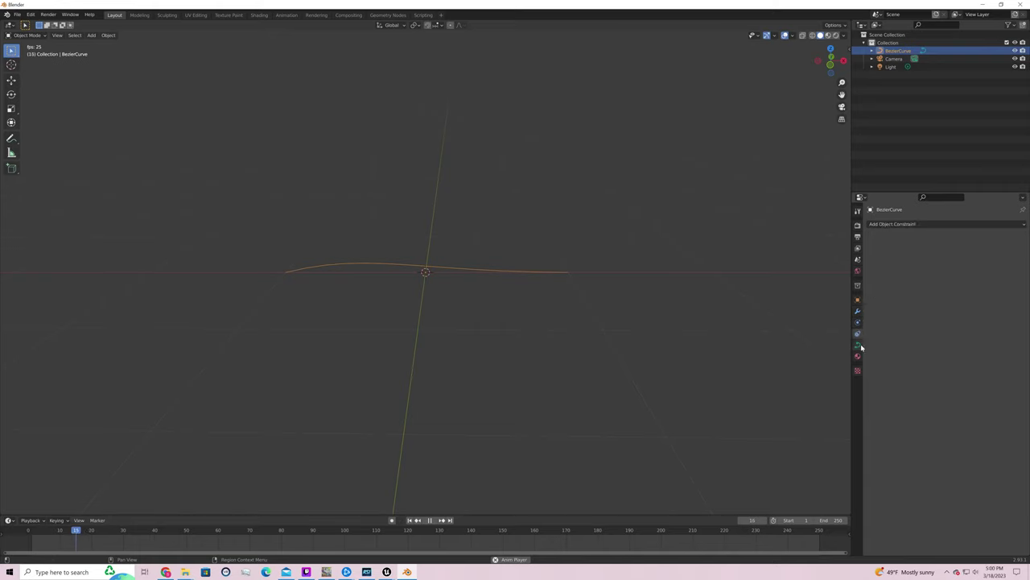
{"action": "left_click", "coordinate": [858, 344]}
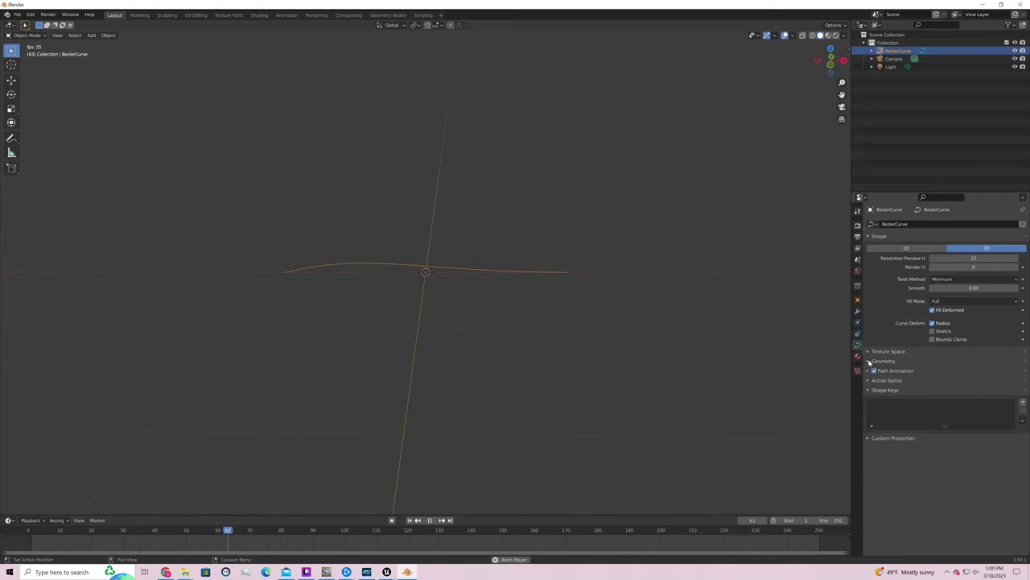
{"action": "left_click", "coordinate": [883, 361]}
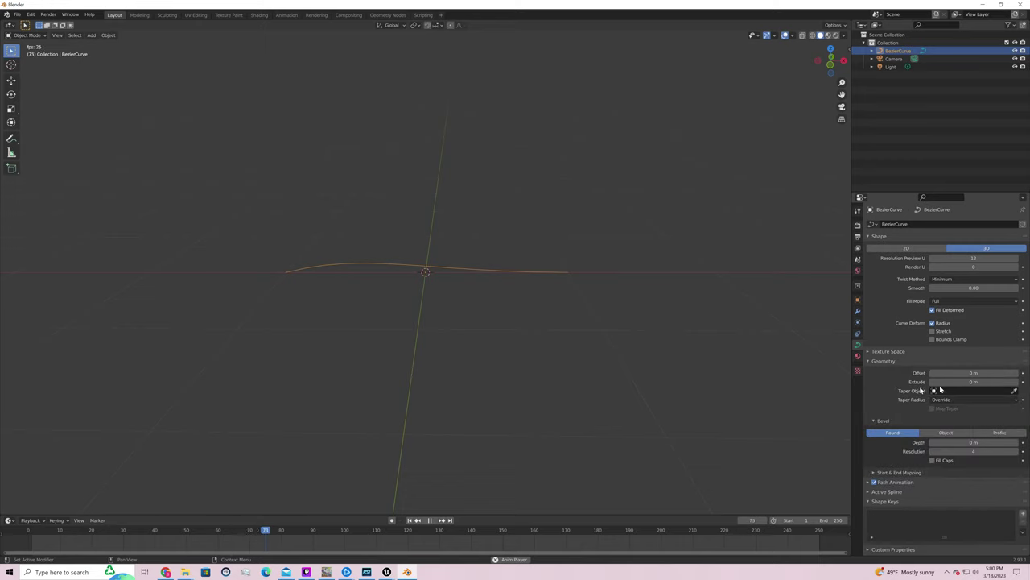
Raise the curve's Geometry Extrude to 0.17 m, turning it into a flat ribbon
{"action": "left_click", "coordinate": [1016, 382]}
{"action": "left_click", "coordinate": [1016, 382]}
{"action": "left_click", "coordinate": [1016, 382]}
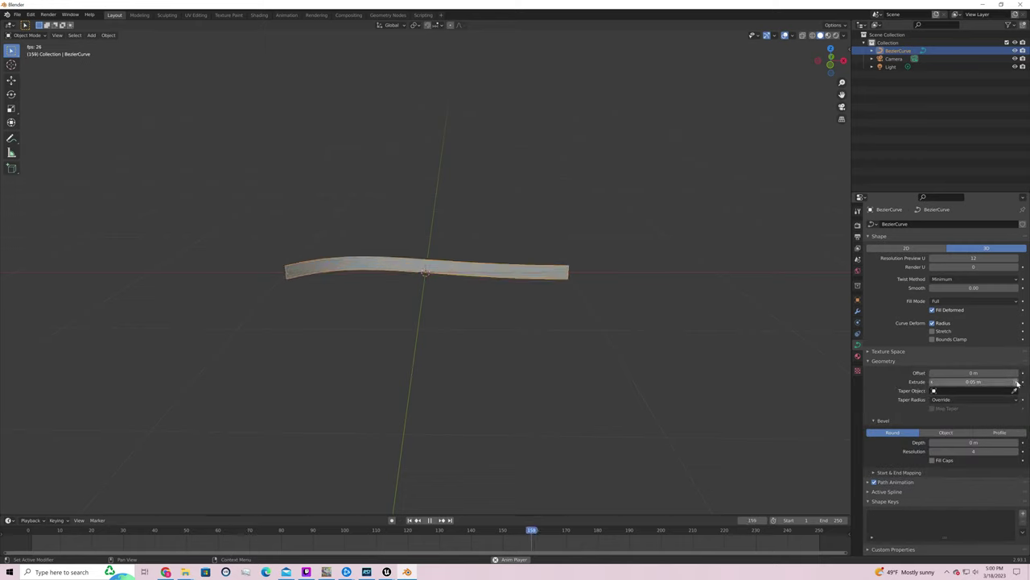
{"action": "left_click", "coordinate": [1016, 381]}
{"action": "left_click", "coordinate": [1016, 381]}
{"action": "left_click", "coordinate": [1016, 382]}
{"action": "left_click", "coordinate": [1016, 382]}
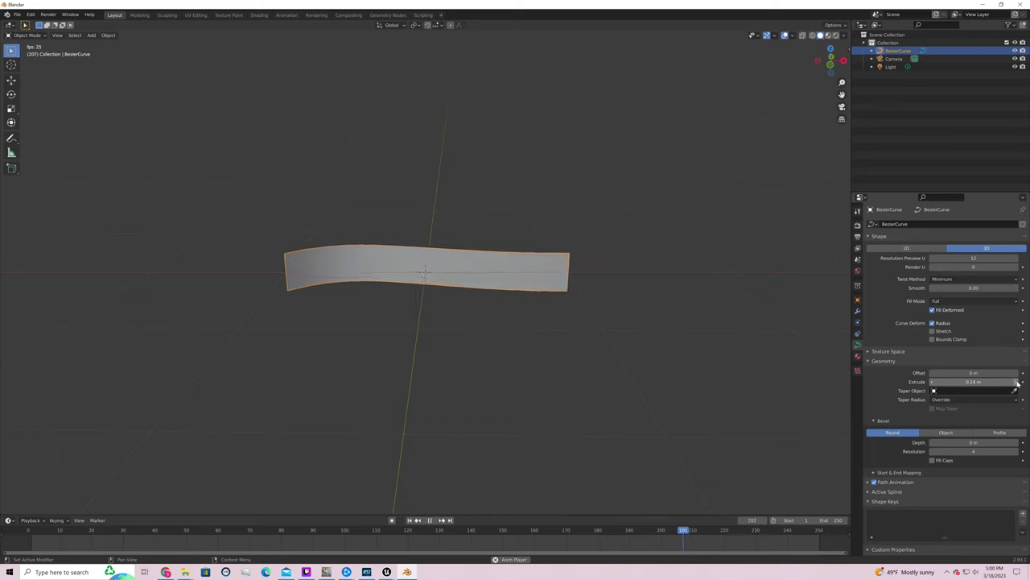
{"action": "left_click", "coordinate": [1016, 381]}
{"action": "left_click", "coordinate": [1016, 381]}
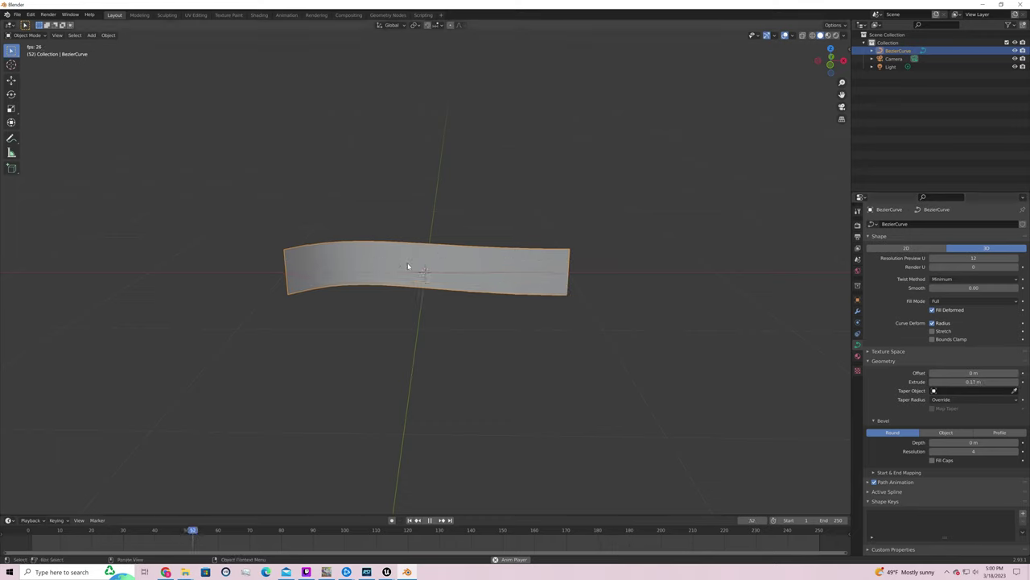
{"action": "left_click", "coordinate": [858, 300]}
{"action": "left_click", "coordinate": [858, 310]}
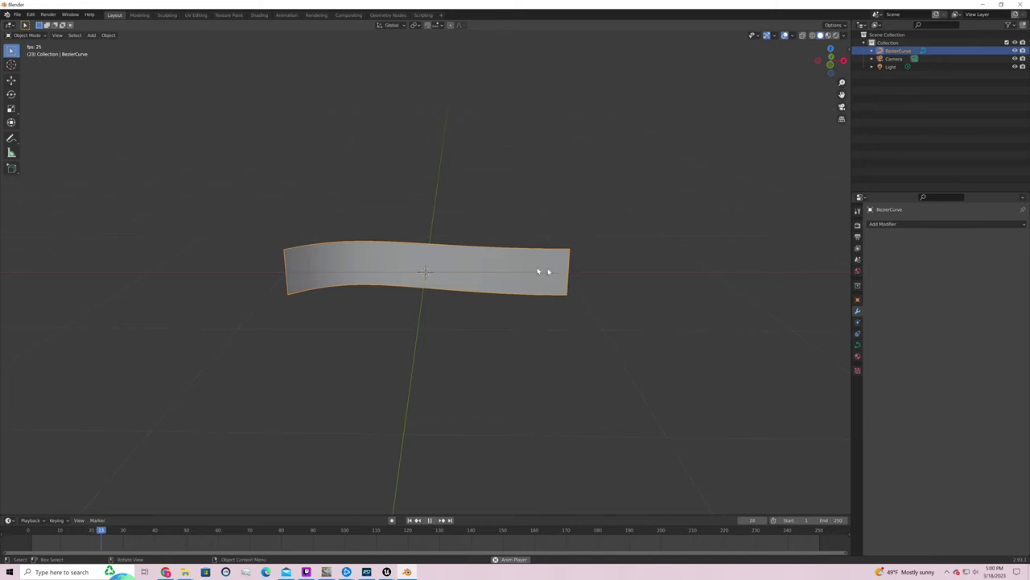
Enter Edit Mode and box-select only the curve's left end point
{"action": "left_click", "coordinate": [24, 34]}
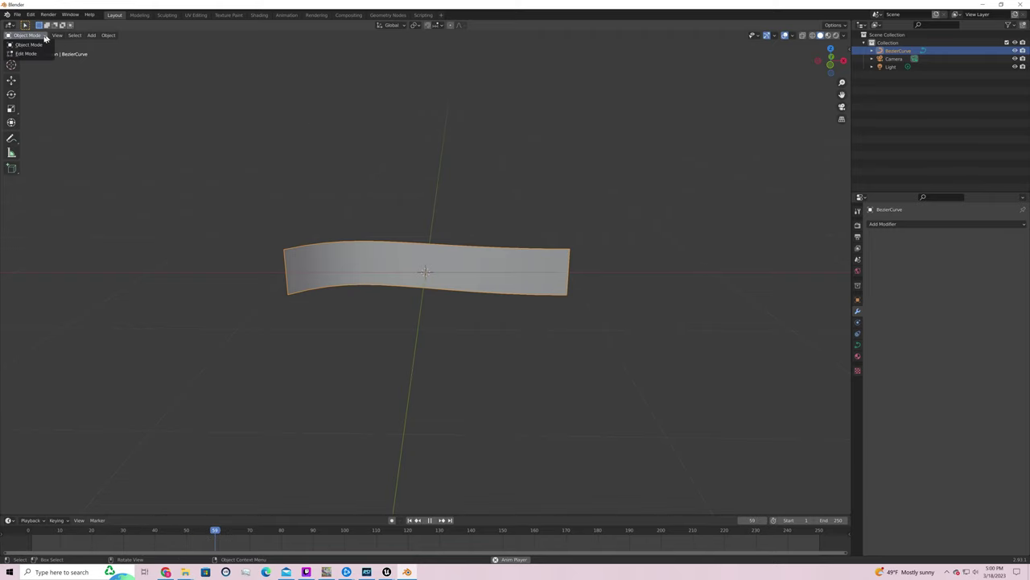
{"action": "left_click", "coordinate": [29, 51]}
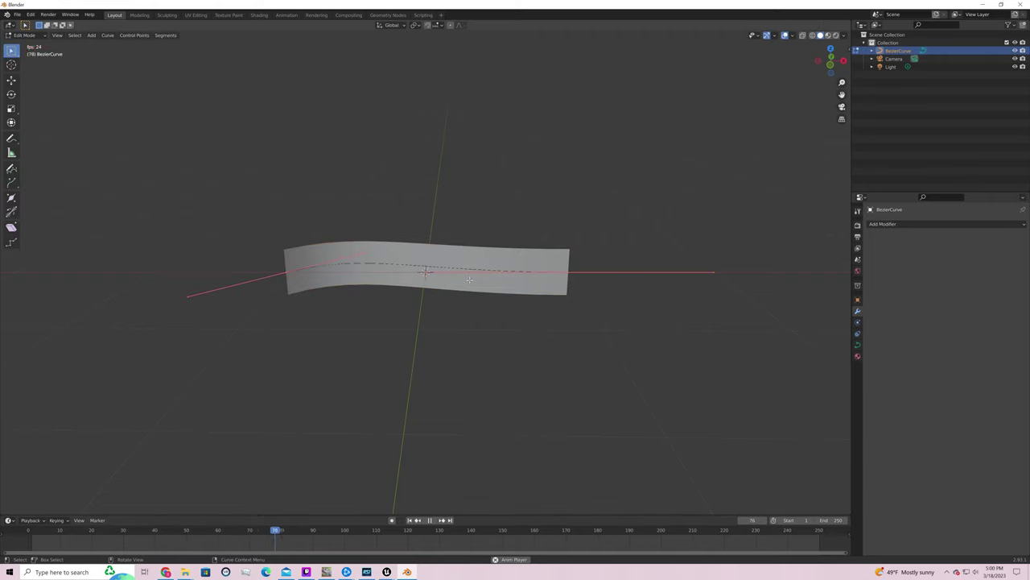
{"action": "key", "text": "b"}
{"action": "mouse_move", "coordinate": [251, 271]}
{"action": "left_mouse_down"}
{"action": "mouse_move", "coordinate": [285, 272]}
{"action": "mouse_move", "coordinate": [239, 258]}
{"action": "left_mouse_up"}
{"action": "left_click", "coordinate": [285, 273]}
{"action": "key", "text": "b"}
Move the left end point up-left and extrude a new segment, cancelling its placement
{"action": "key", "text": "g"}
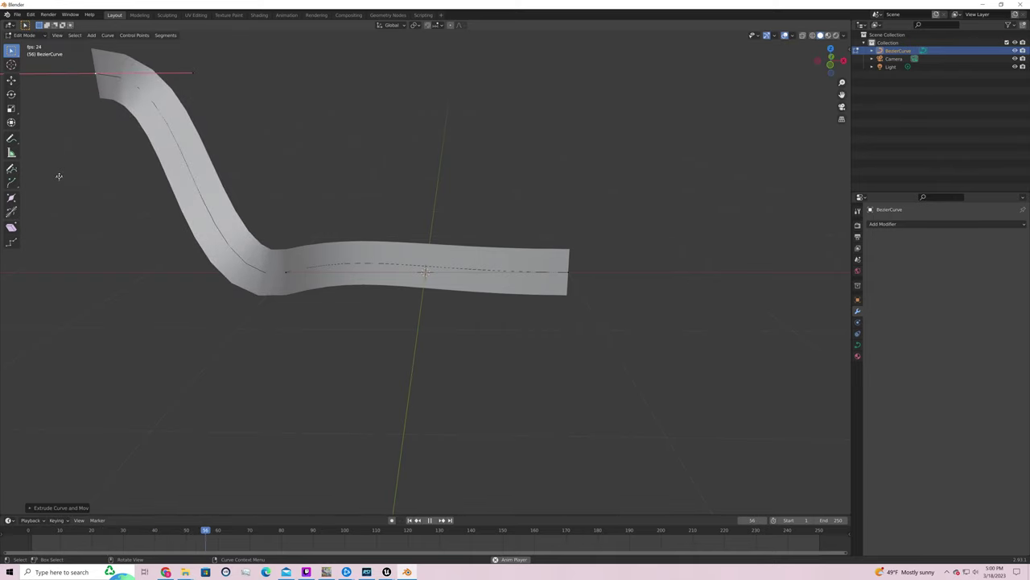
{"action": "key", "text": "e"}
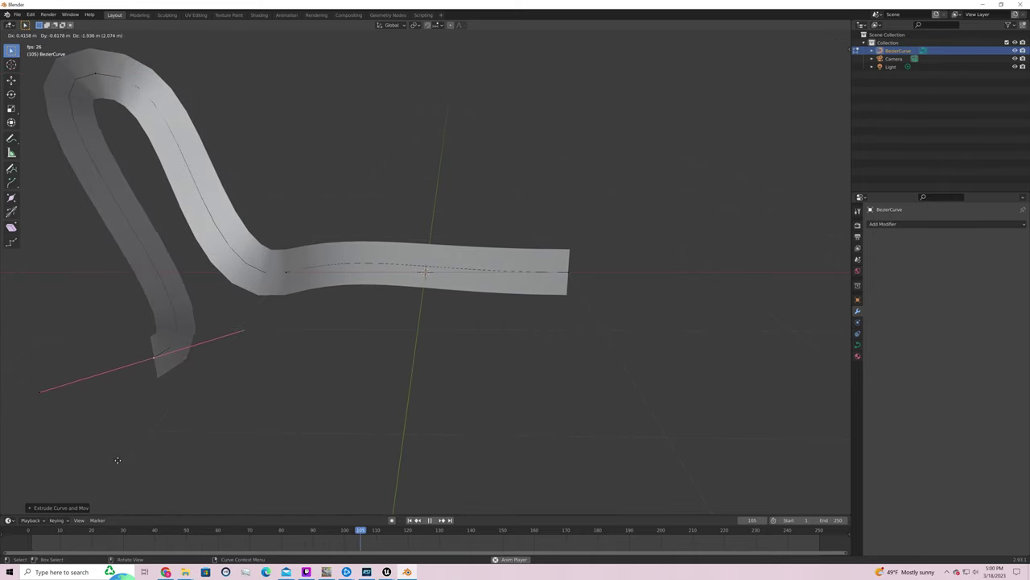
{"action": "right_click", "coordinate": [268, 430]}
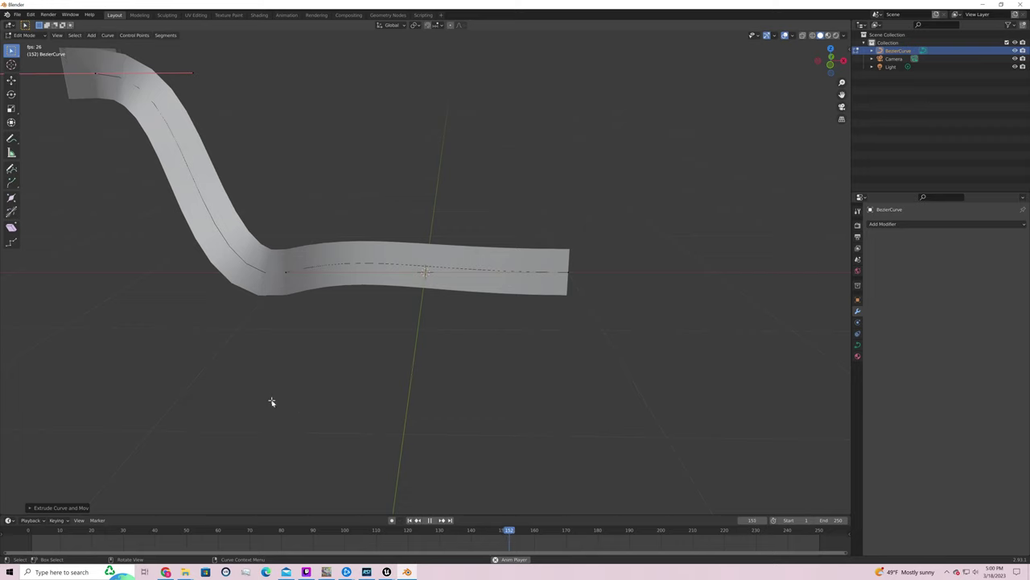
{"action": "left_click_drag", "start_coordinate": [301, 315], "coordinate": [368, 437]}
{"action": "right_click", "coordinate": [393, 338]}
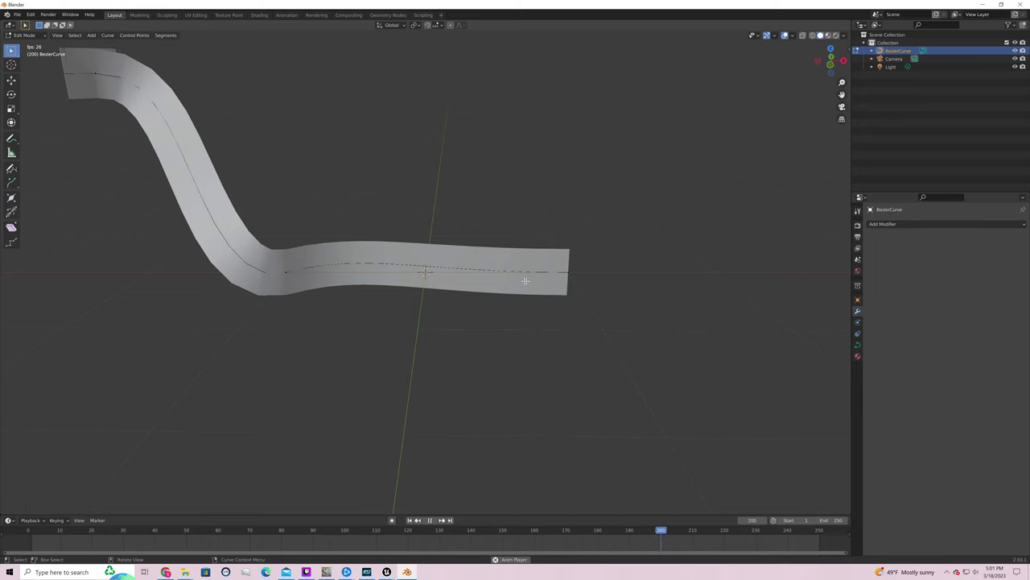
{"action": "middle_click_drag", "start_coordinate": [529, 281], "coordinate": [543, 228]}
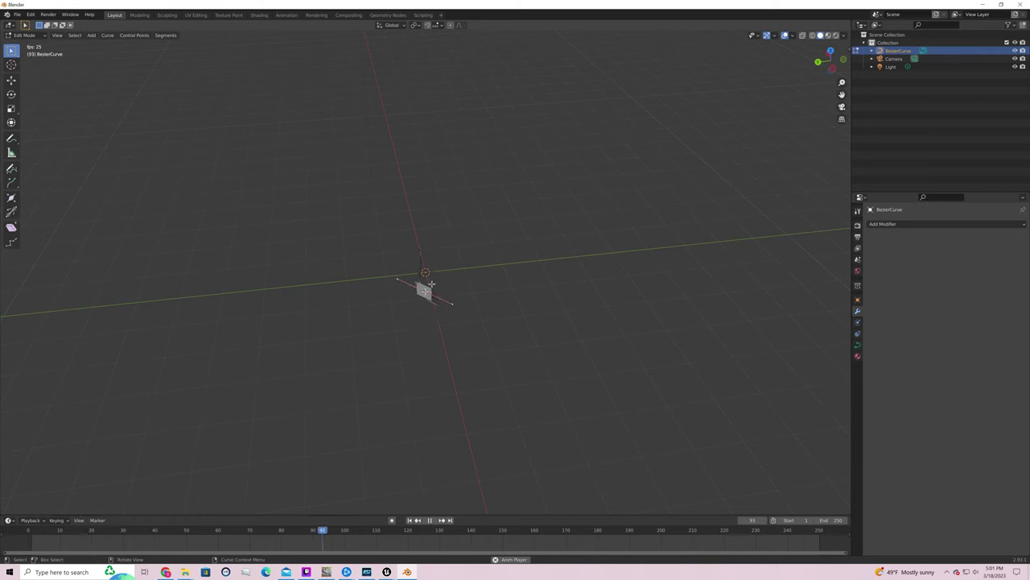
Move the selected curve points left and try scaling the end handle, undoing the scale
{"action": "left_click", "coordinate": [11, 80]}
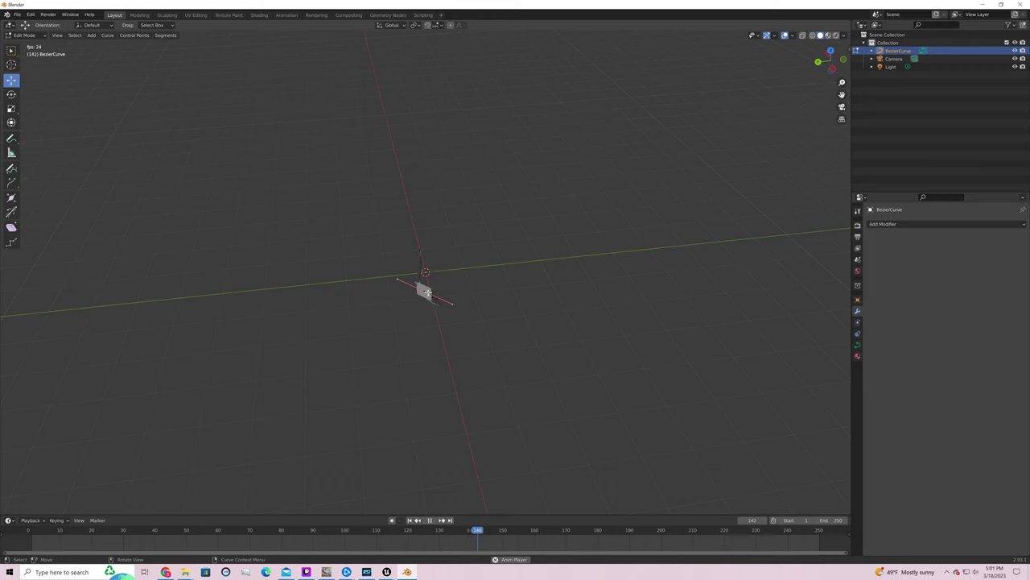
{"action": "left_click_drag", "start_coordinate": [402, 293], "coordinate": [268, 306]}
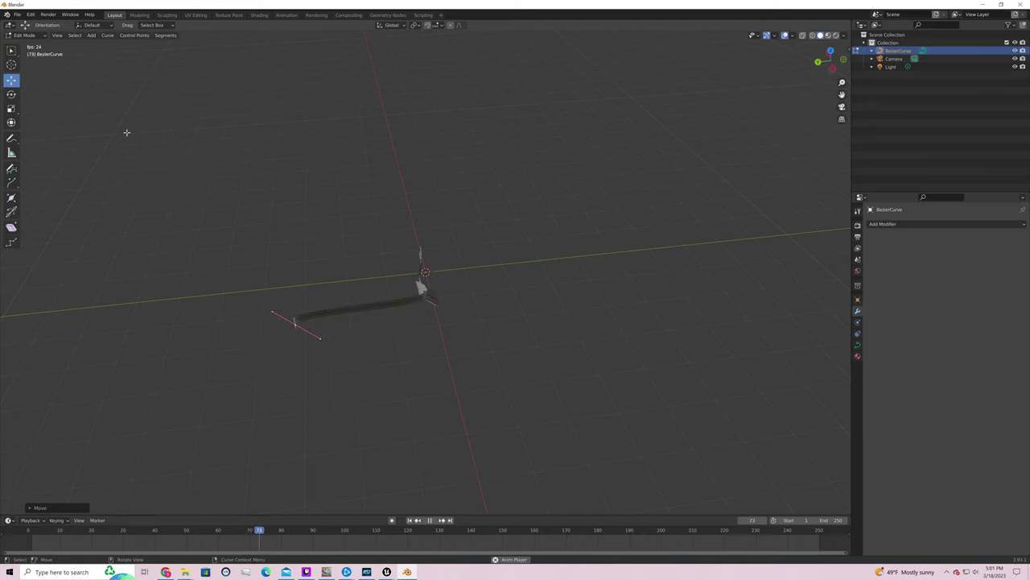
{"action": "left_click", "coordinate": [11, 107]}
{"action": "mouse_move", "coordinate": [296, 325]}
{"action": "left_mouse_down"}
{"action": "mouse_move", "coordinate": [342, 366]}
{"action": "mouse_move", "coordinate": [317, 298]}
{"action": "mouse_move", "coordinate": [298, 332]}
{"action": "mouse_move", "coordinate": [309, 304]}
{"action": "mouse_move", "coordinate": [297, 322]}
{"action": "left_mouse_up"}
{"action": "key", "text": "ctrl+z"}
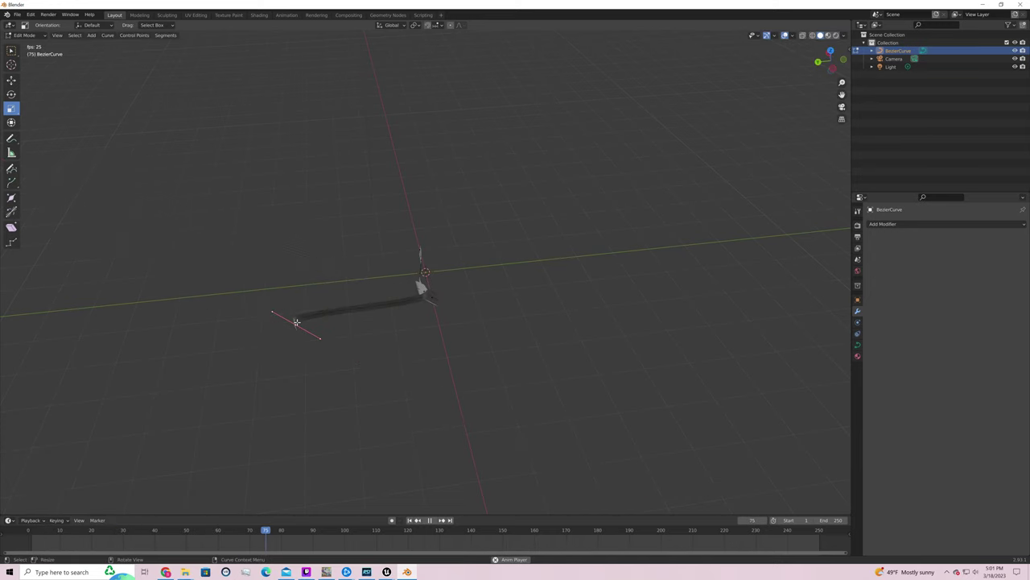
{"action": "middle_click_drag", "start_coordinate": [325, 343], "coordinate": [389, 327]}
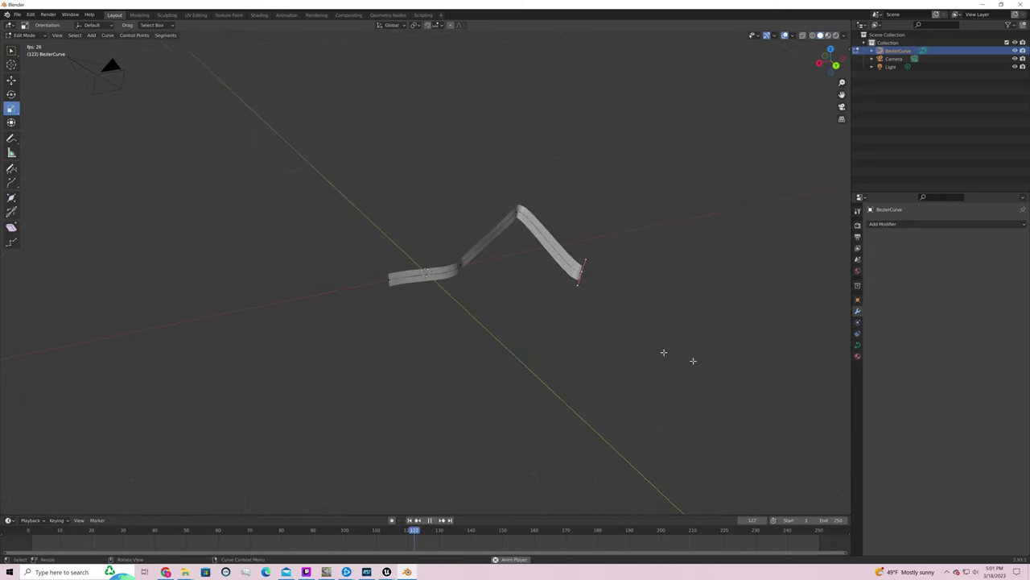
Reposition the curve end and extrude two segments climbing to the top right
{"action": "key", "text": "g"}
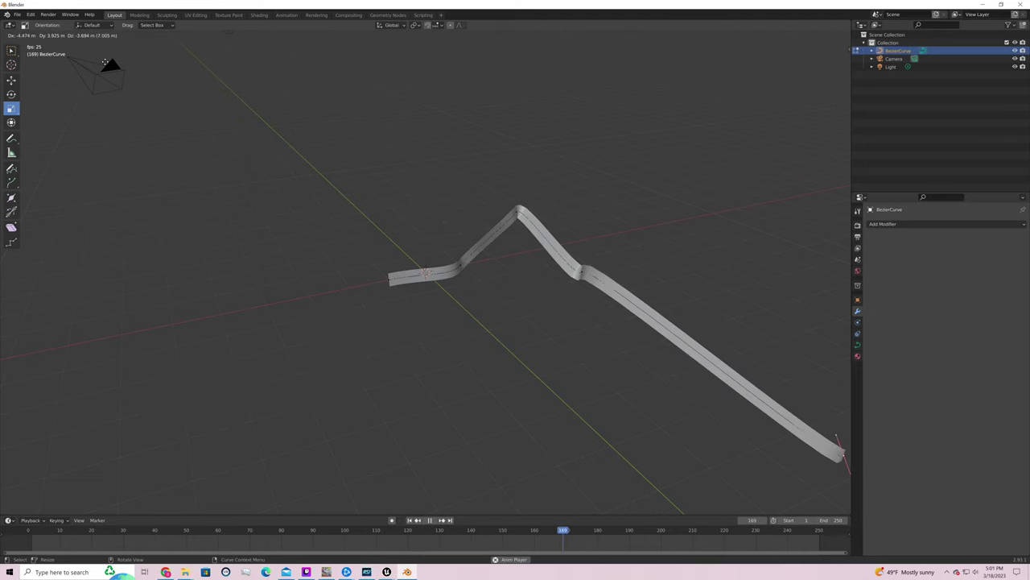
{"action": "left_click", "coordinate": [47, 487]}
{"action": "key", "text": "e"}
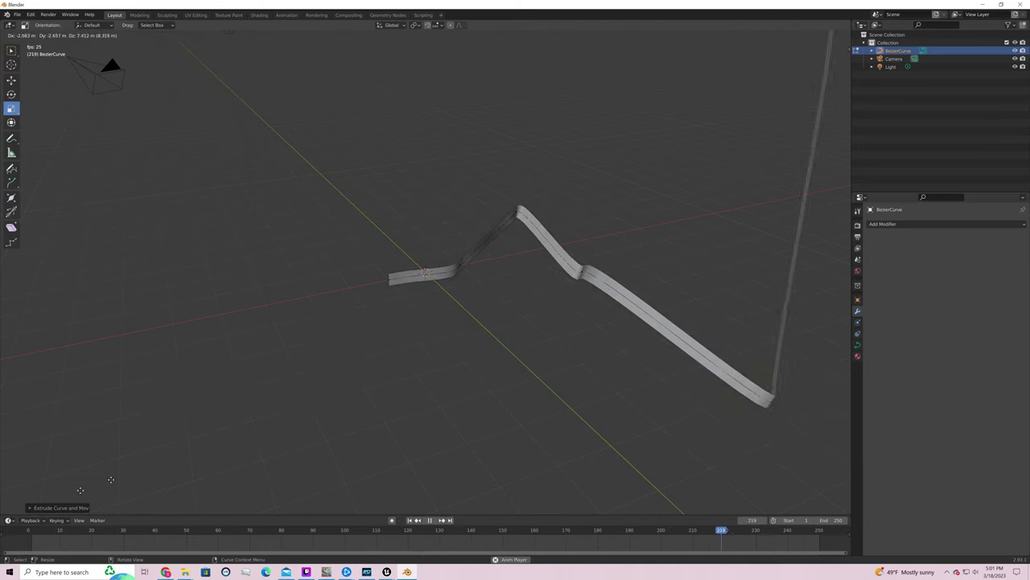
{"action": "left_click", "coordinate": [760, 479]}
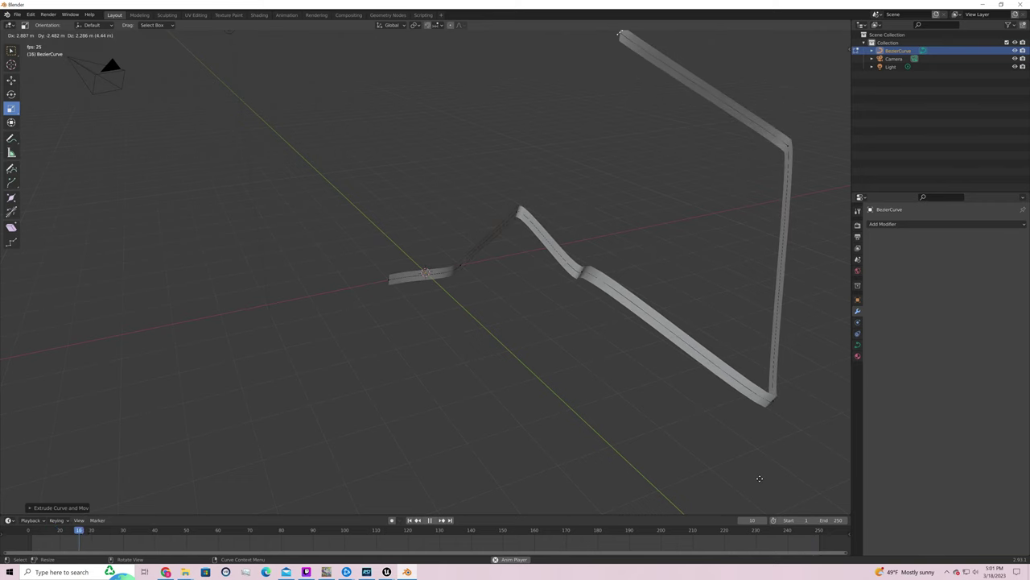
{"action": "key", "text": "e"}
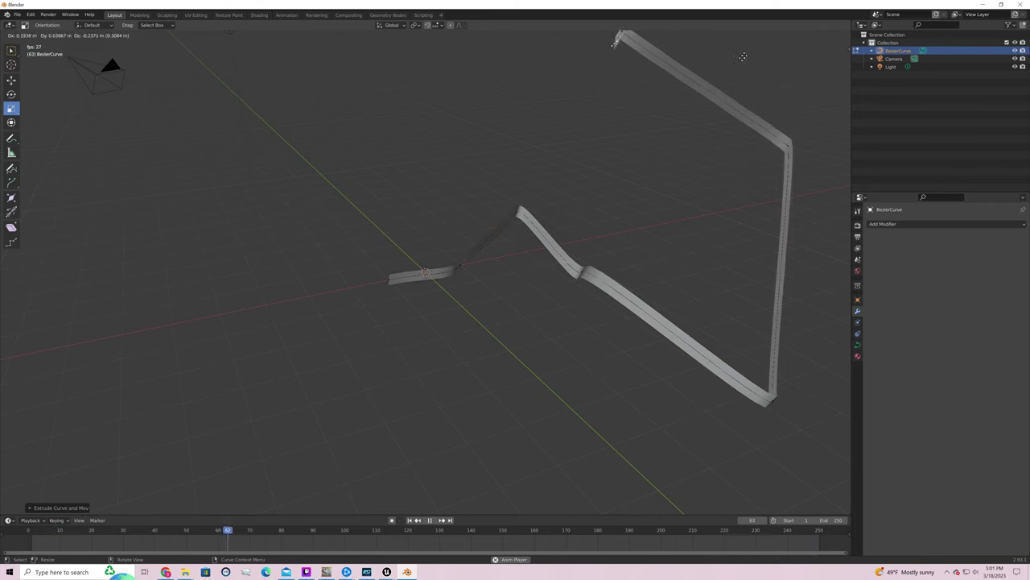
{"action": "left_click", "coordinate": [781, 58]}
{"action": "key", "text": "e"}
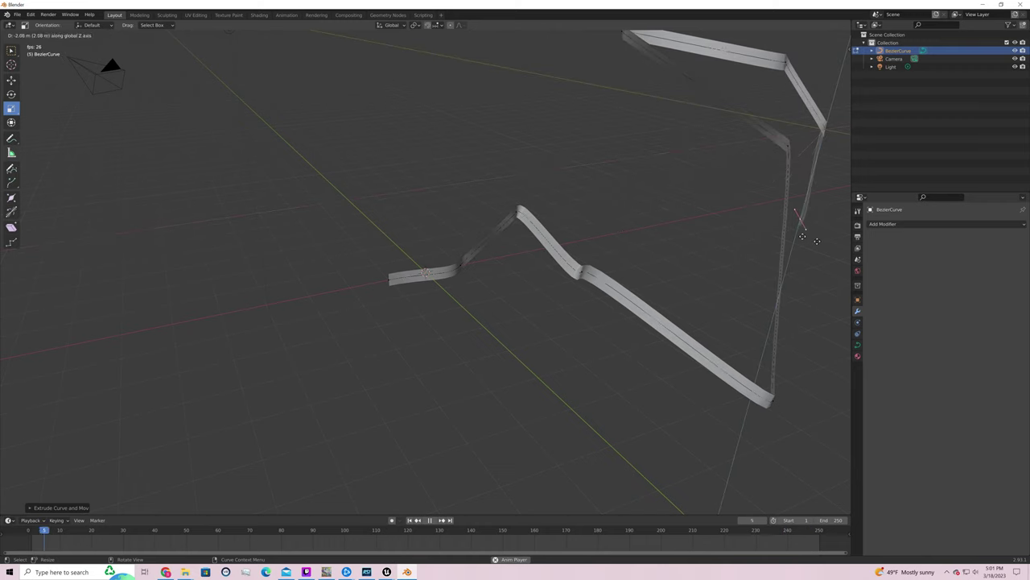
{"action": "key", "text": "Escape"}
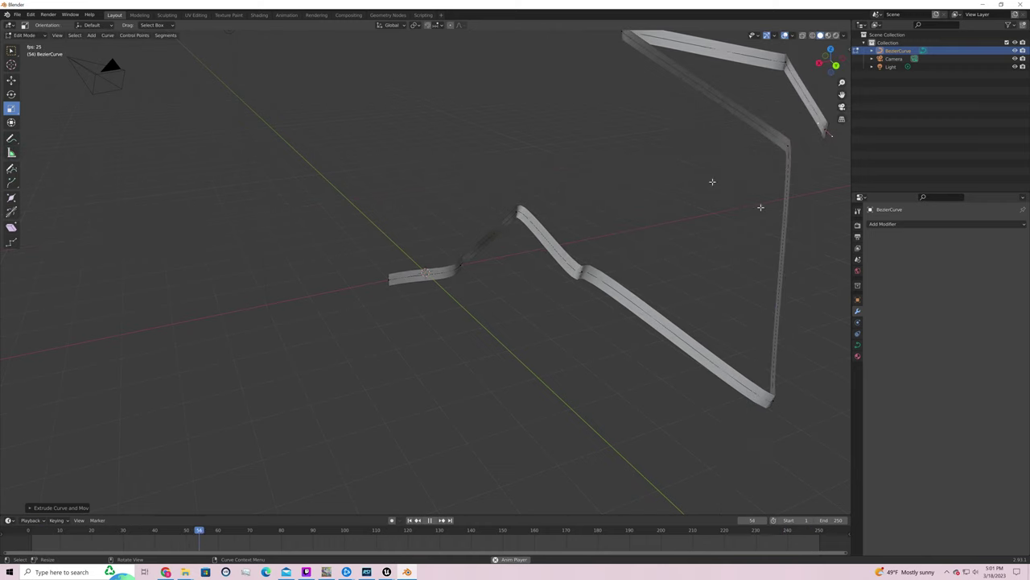
{"action": "middle_click_drag", "start_coordinate": [761, 208], "coordinate": [648, 90]}
Extrude five more segments, zigzagging the ribbon rightward and down across the scene
{"action": "key", "text": "e"}
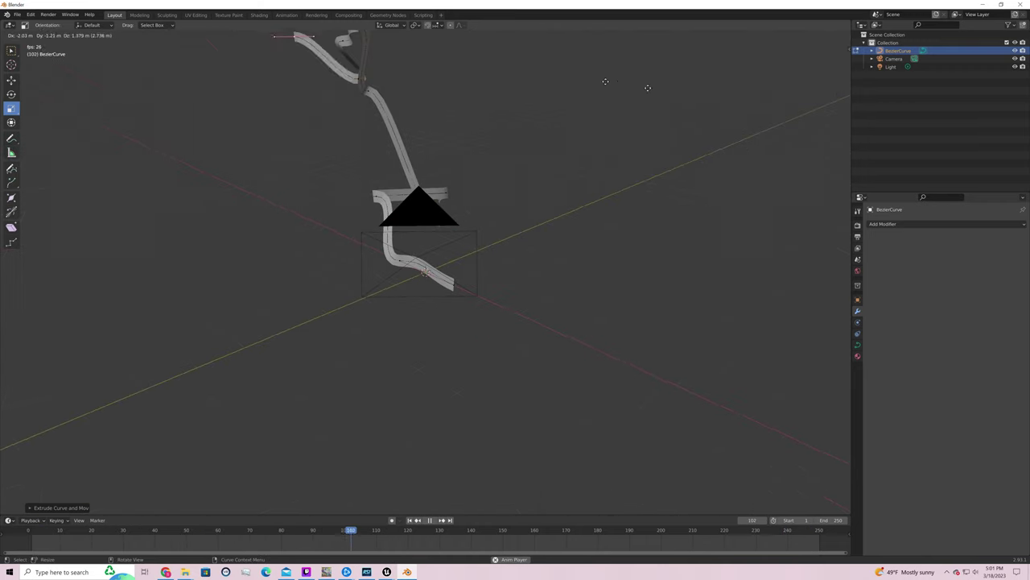
{"action": "left_click", "coordinate": [609, 76]}
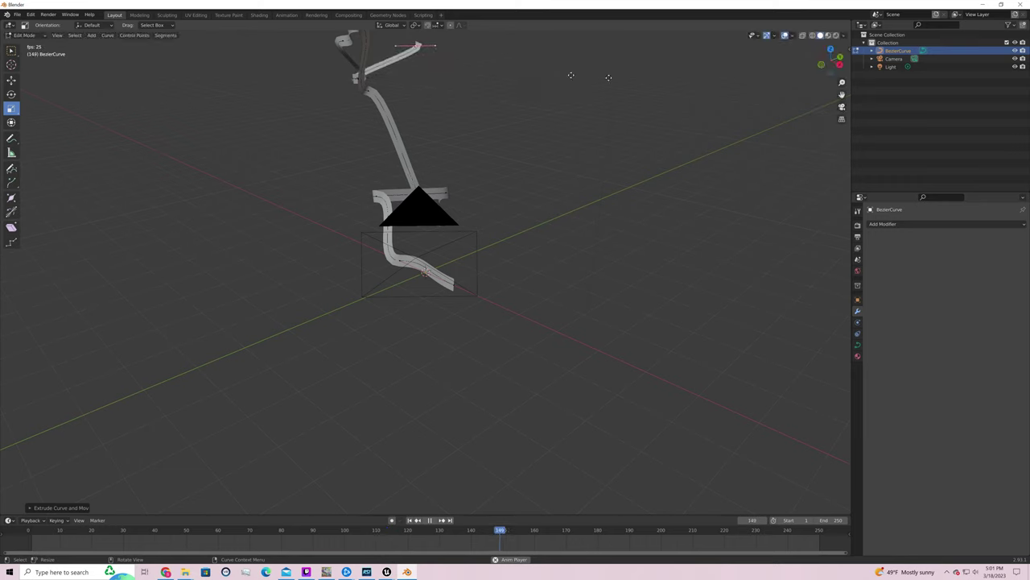
{"action": "key", "text": "e"}
{"action": "left_click", "coordinate": [700, 129]}
{"action": "key", "text": "e"}
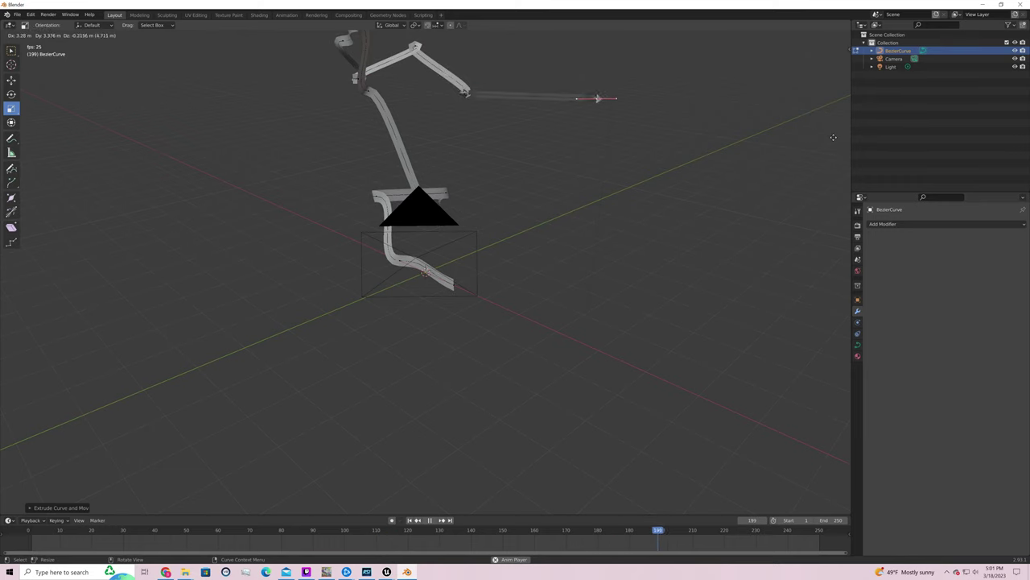
{"action": "left_click", "coordinate": [833, 137]}
{"action": "key", "text": "e"}
{"action": "left_click", "coordinate": [16, 237]}
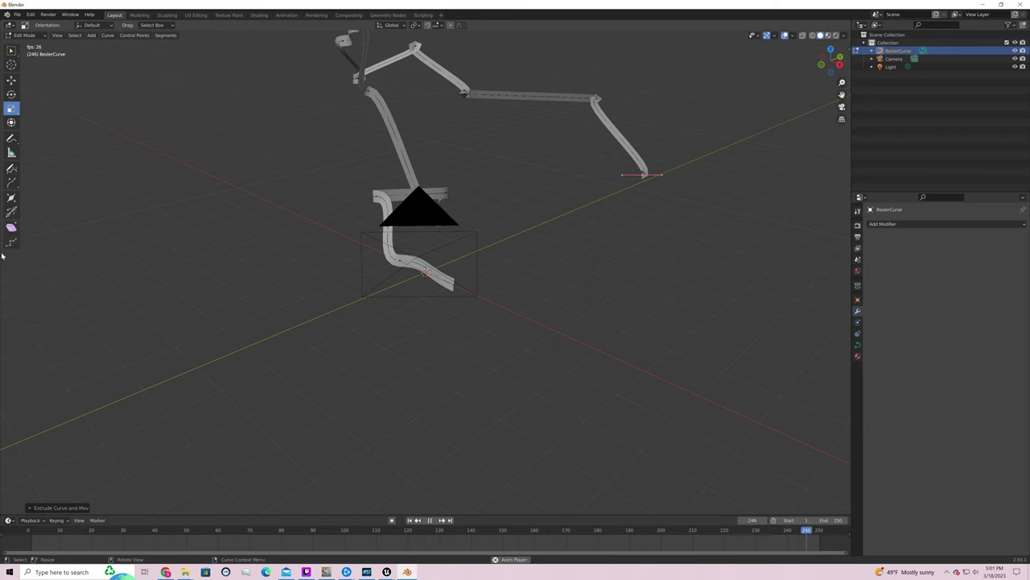
{"action": "key", "text": "e"}
{"action": "left_click", "coordinate": [145, 277]}
Bring up the Curve Context Menu several times and dismiss it without changes
{"action": "right_click", "coordinate": [473, 331]}
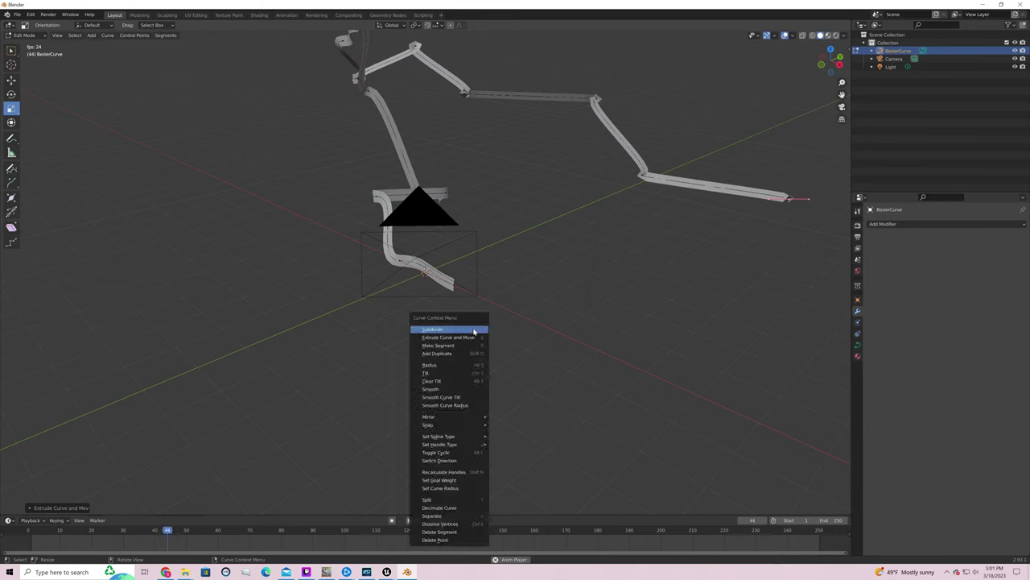
{"action": "right_click", "coordinate": [633, 272]}
{"action": "right_click", "coordinate": [555, 194]}
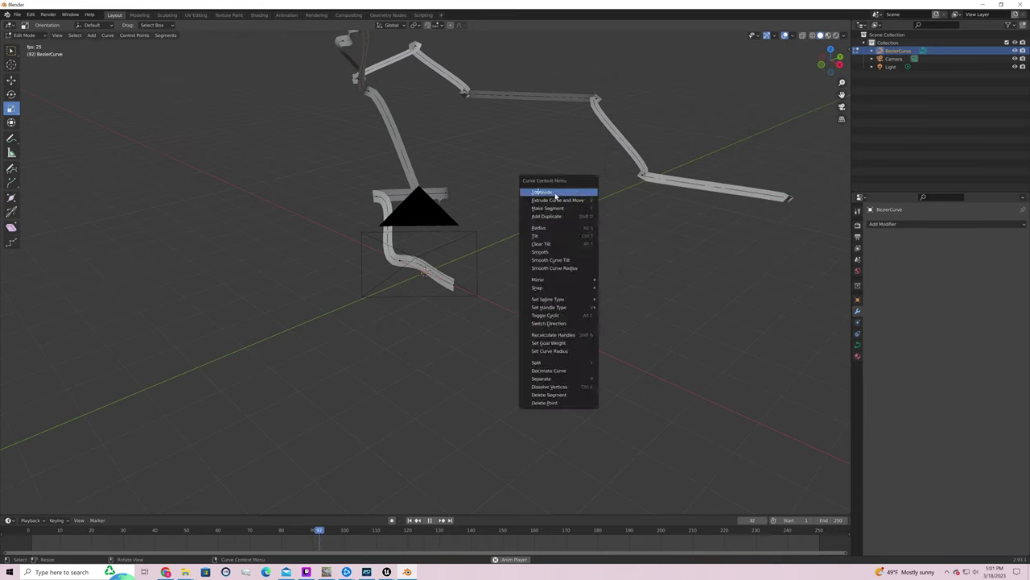
{"action": "left_click", "coordinate": [555, 194]}
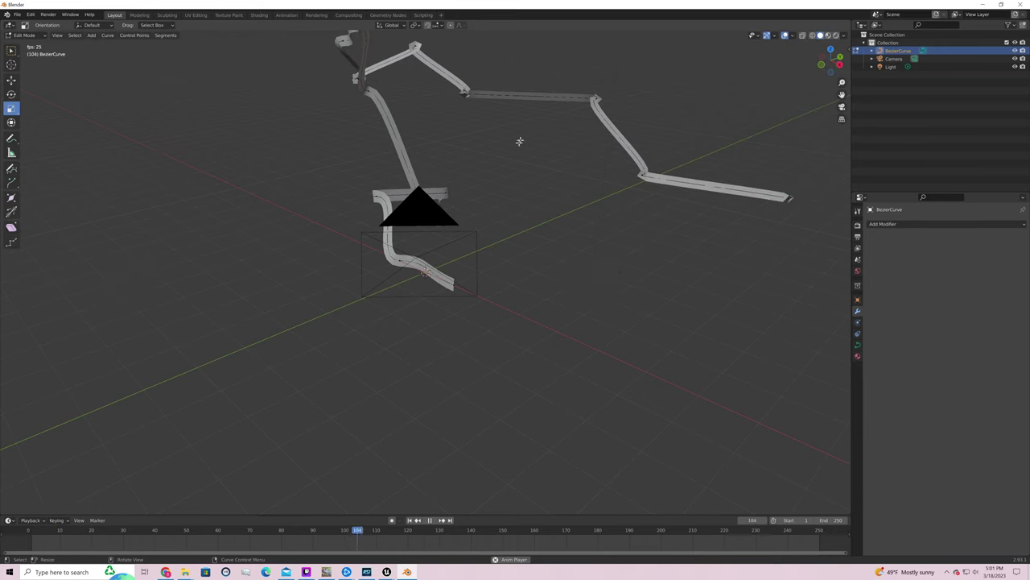
Open File > Save As and cancel it, then show the File > Export format list
{"action": "left_click", "coordinate": [18, 14]}
{"action": "left_click", "coordinate": [40, 69]}
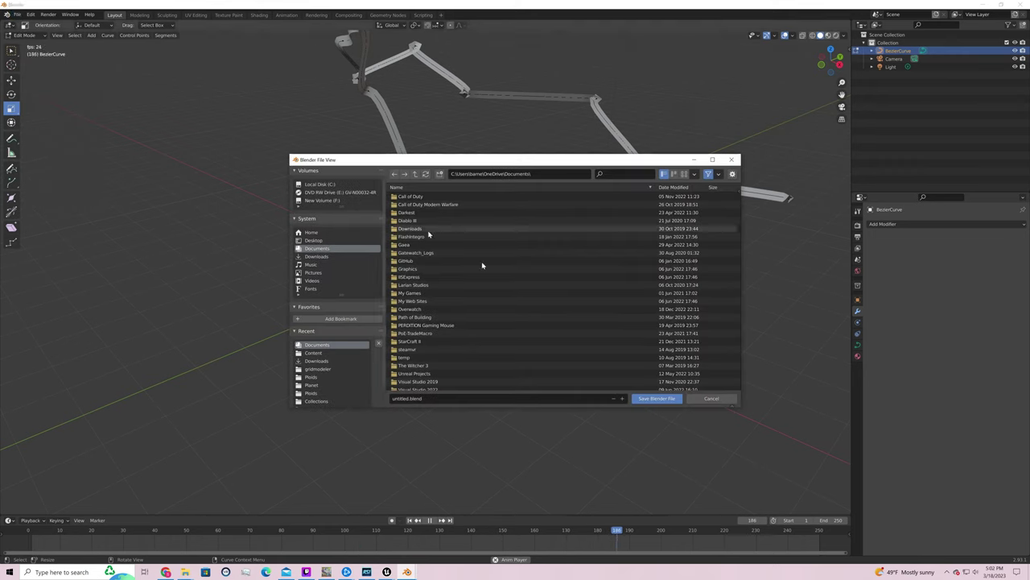
{"action": "left_click", "coordinate": [711, 398]}
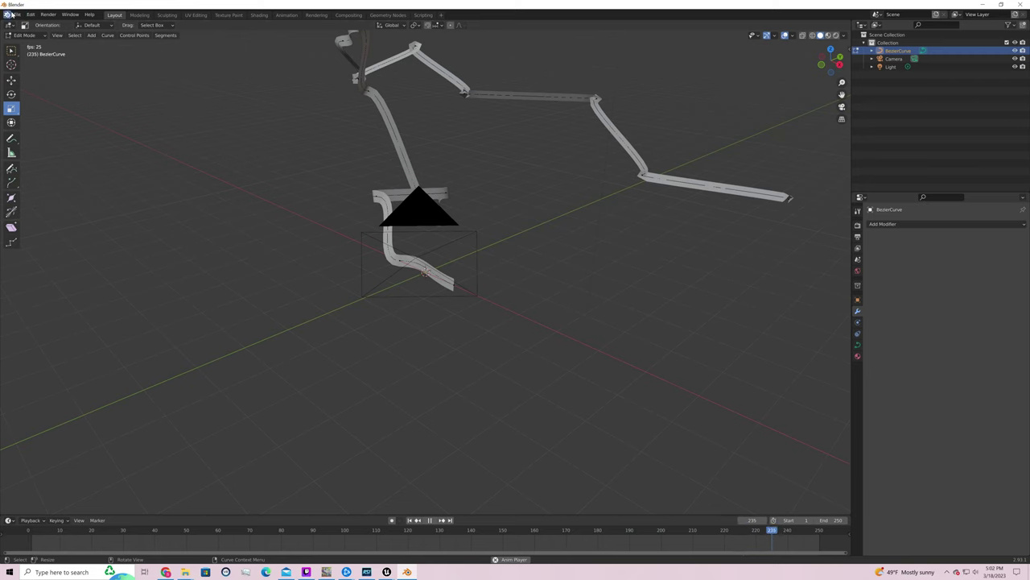
{"action": "left_click", "coordinate": [11, 15]}
{"action": "mouse_move", "coordinate": [53, 134]}
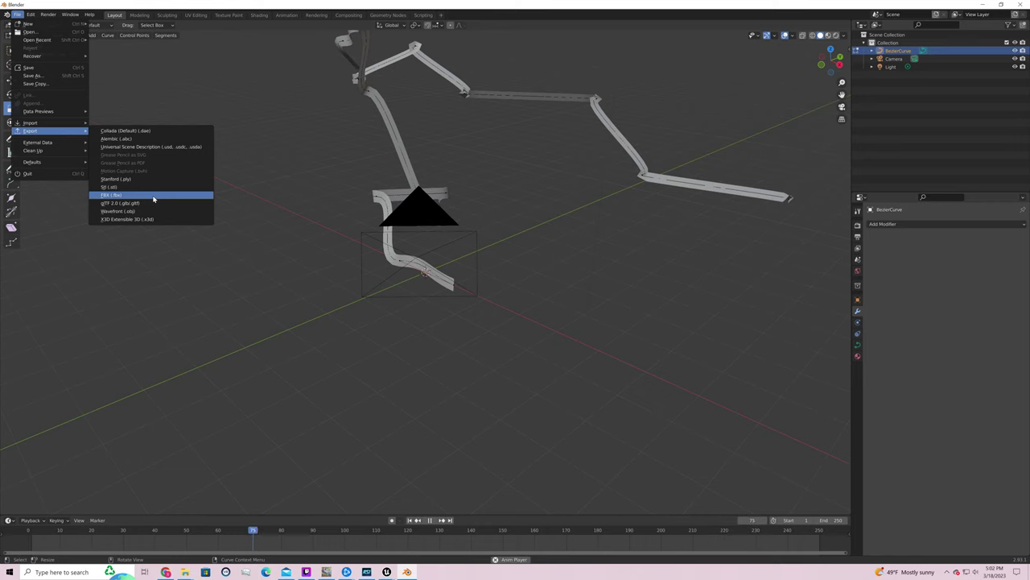
Start an FBX export in Object Mode with Object Types limited to Mesh only
{"action": "left_click", "coordinate": [153, 198]}
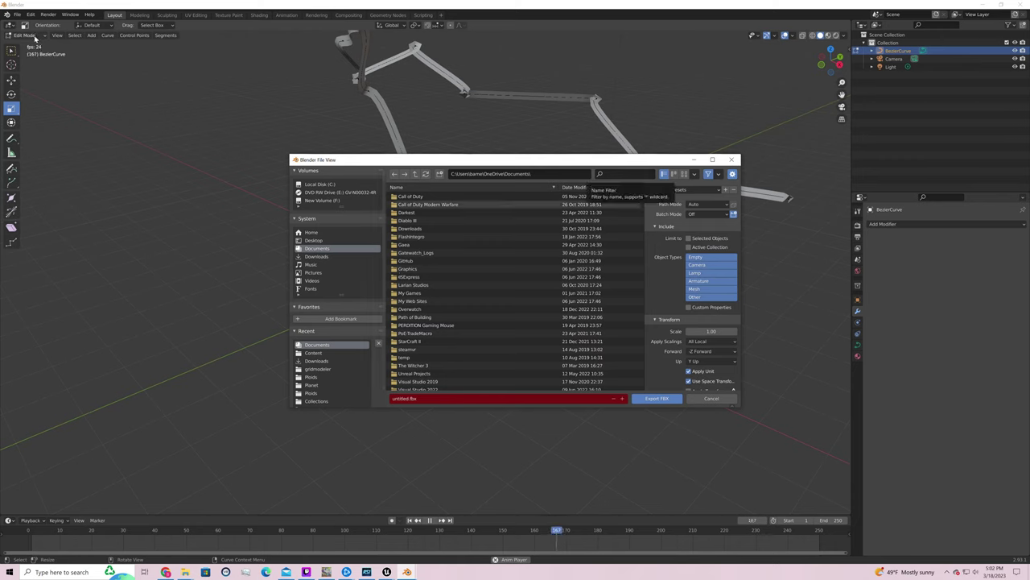
{"action": "key", "text": "Tab"}
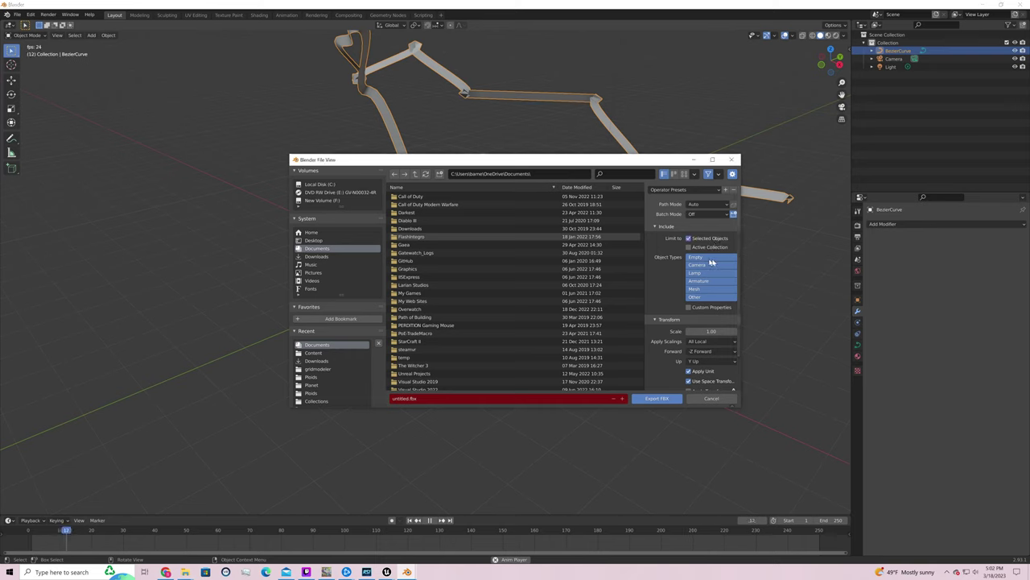
{"action": "left_click", "coordinate": [704, 257]}
{"action": "left_click", "coordinate": [719, 265]}
{"action": "left_click", "coordinate": [715, 273]}
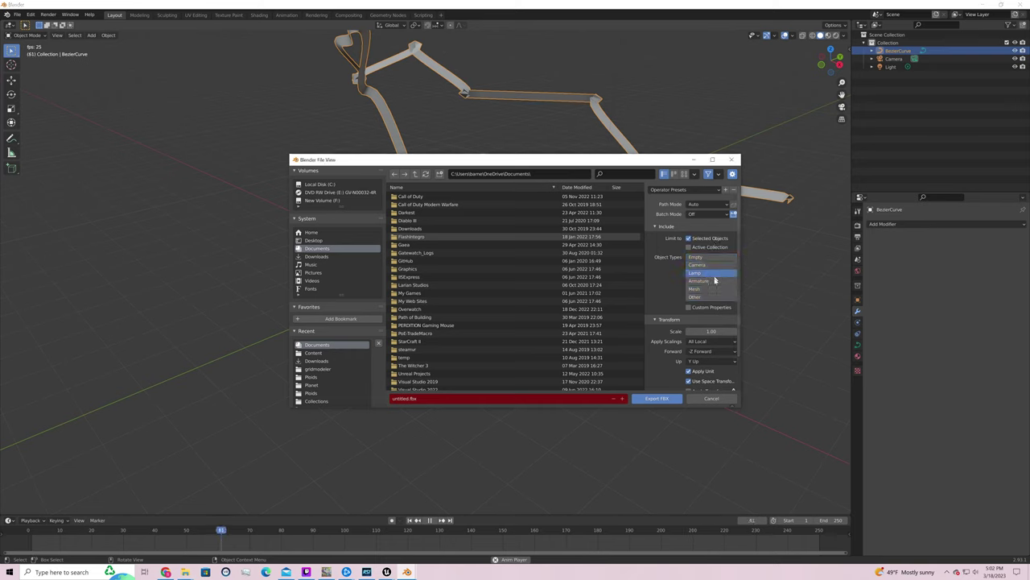
{"action": "left_click", "coordinate": [714, 281]}
{"action": "left_click", "coordinate": [712, 289]}
{"action": "scroll", "coordinate": [713, 310], "scroll_direction": "down", "scroll_amount": 2}
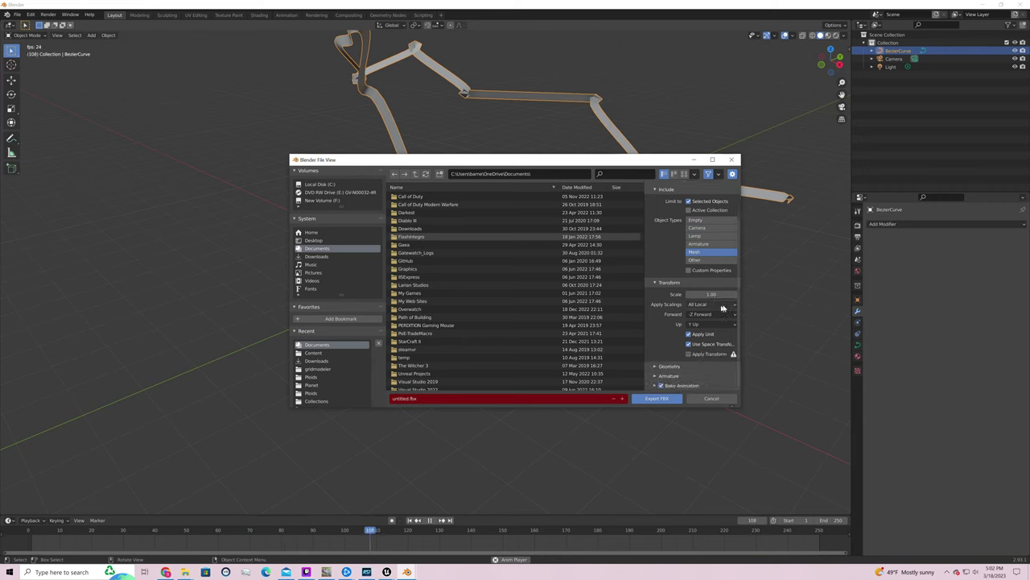
{"action": "scroll", "coordinate": [716, 330], "scroll_direction": "up", "scroll_amount": 2}
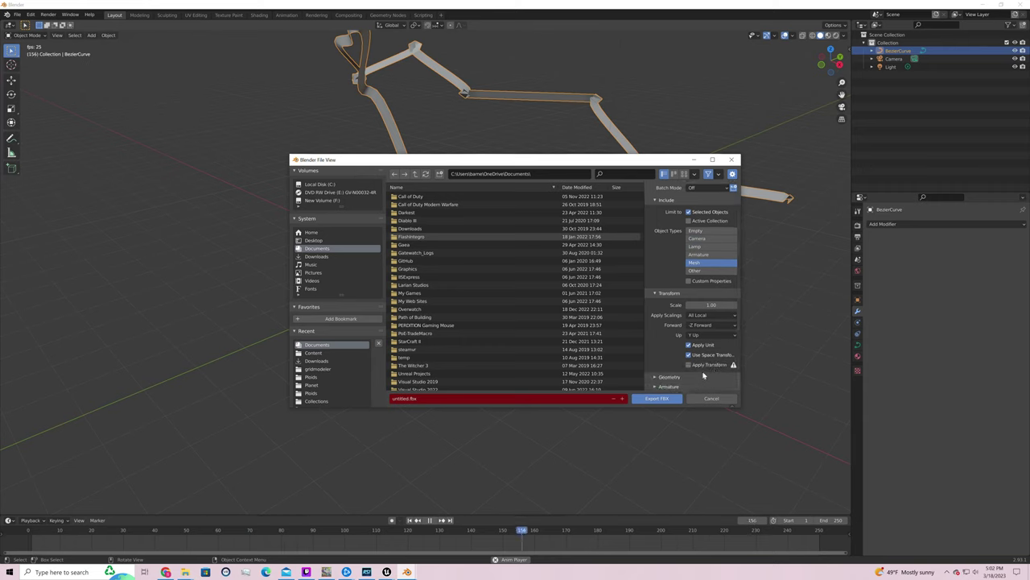
Export the ribbon to Documents as ribbontest.fbx
{"action": "left_click", "coordinate": [463, 398]}
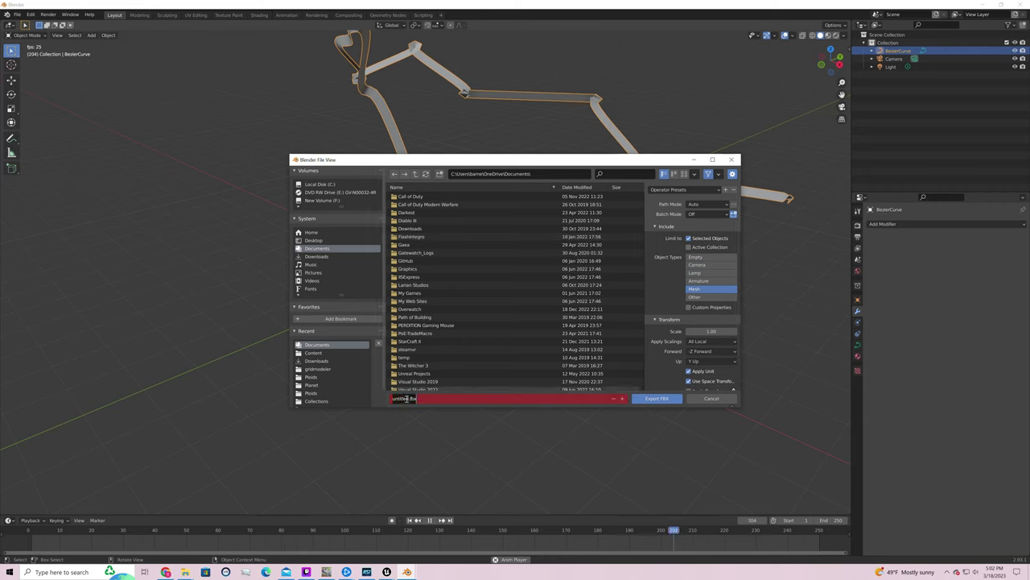
{"action": "type", "text": "ribbon"}
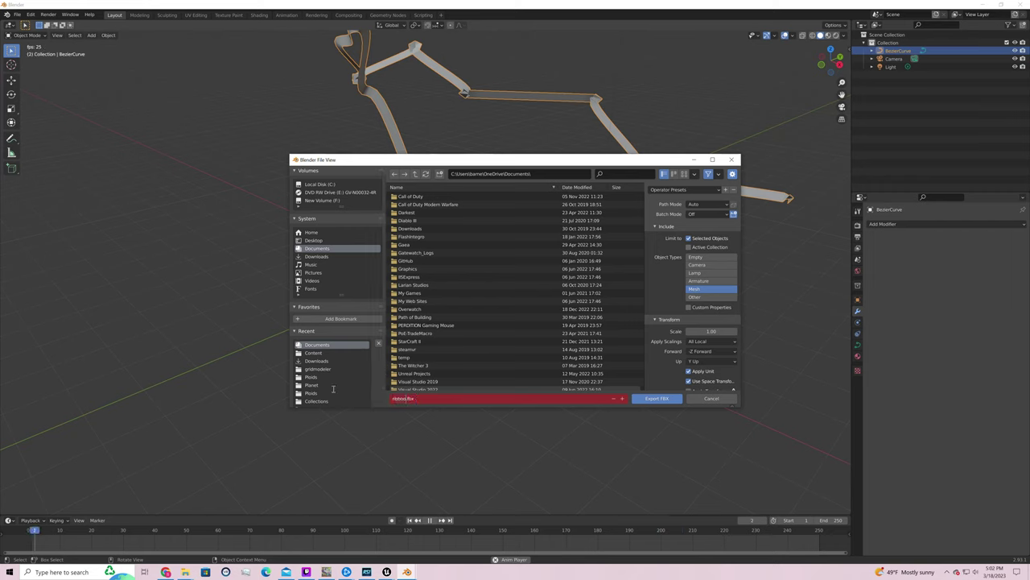
{"action": "type", "text": "test"}
{"action": "left_click", "coordinate": [656, 398]}
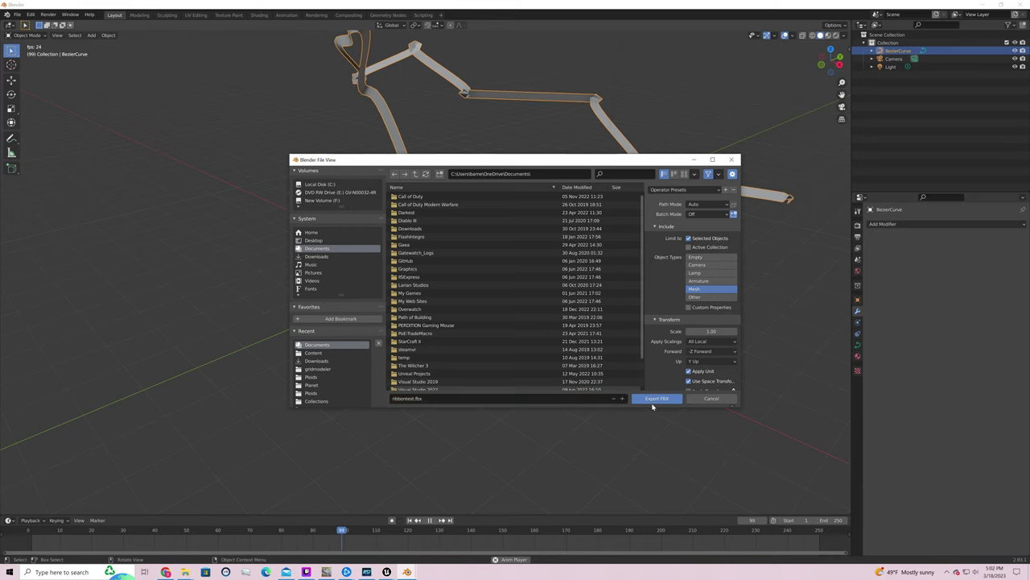
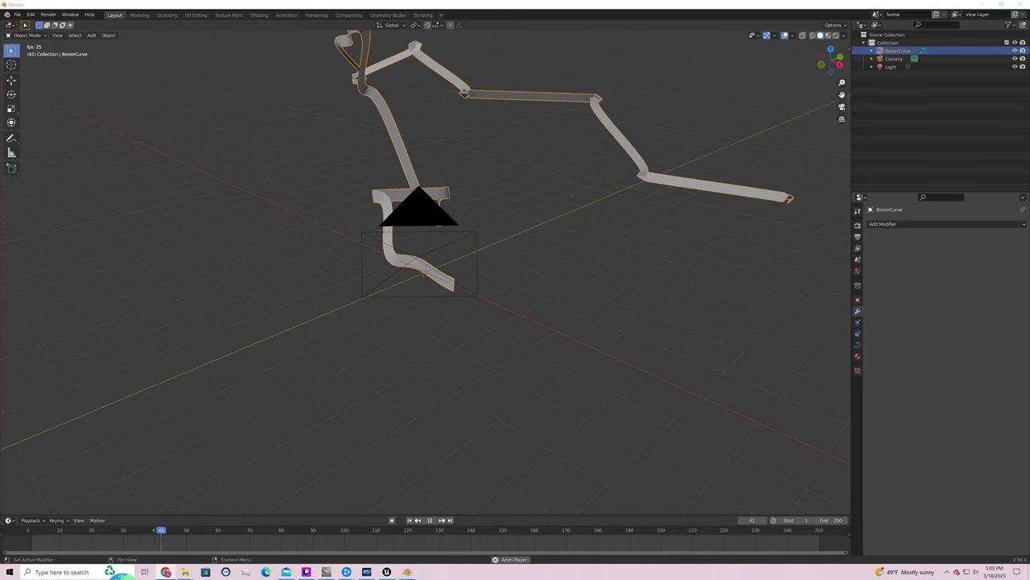
Reselect the track curve and bring up its context actions
{"action": "left_click", "coordinate": [450, 172]}
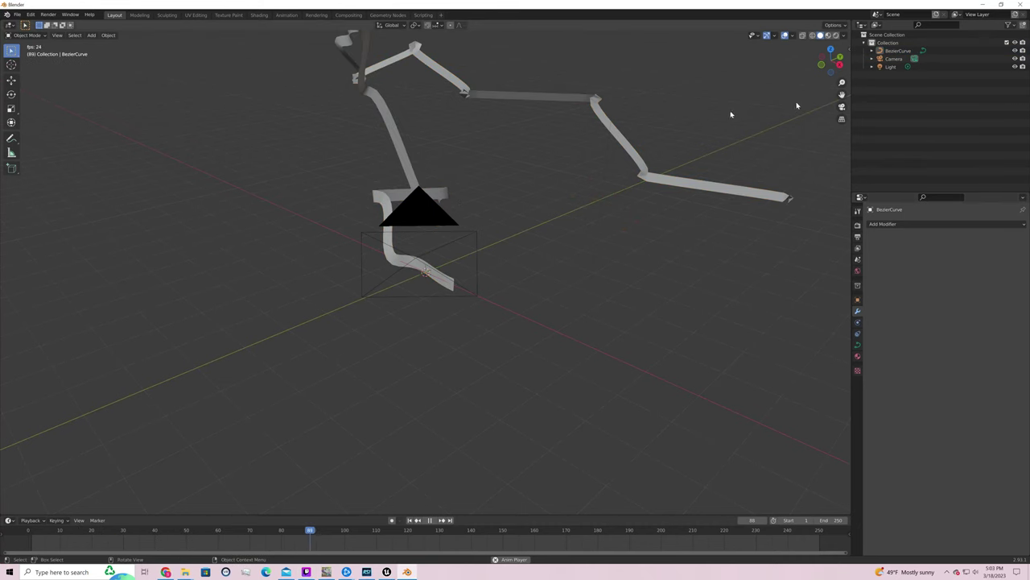
{"action": "left_click", "coordinate": [728, 189]}
{"action": "right_click", "coordinate": [728, 189]}
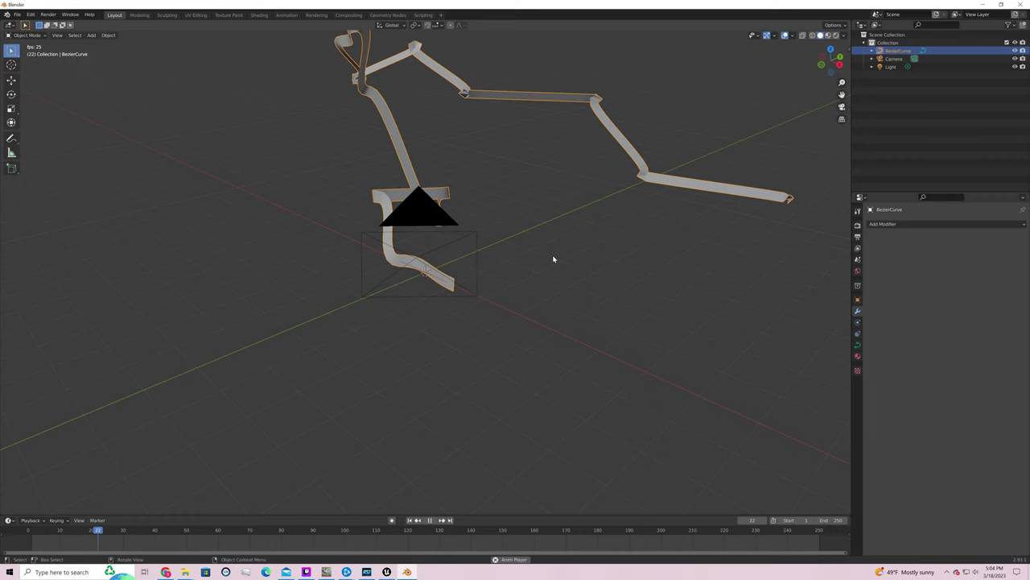
Switch back to Unreal Engine's vmET level editor
{"action": "left_click", "coordinate": [387, 571]}
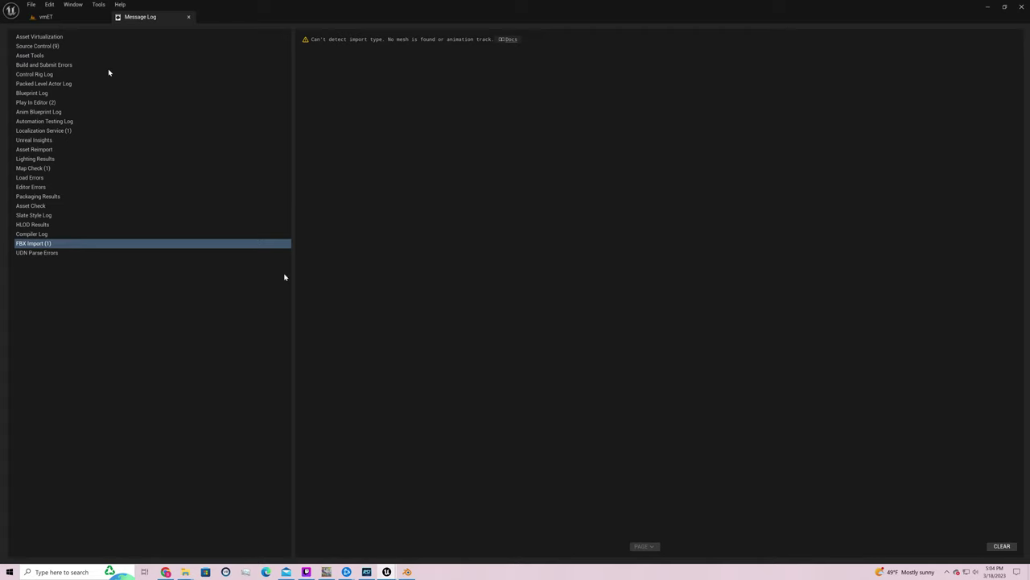
{"action": "left_click", "coordinate": [46, 17]}
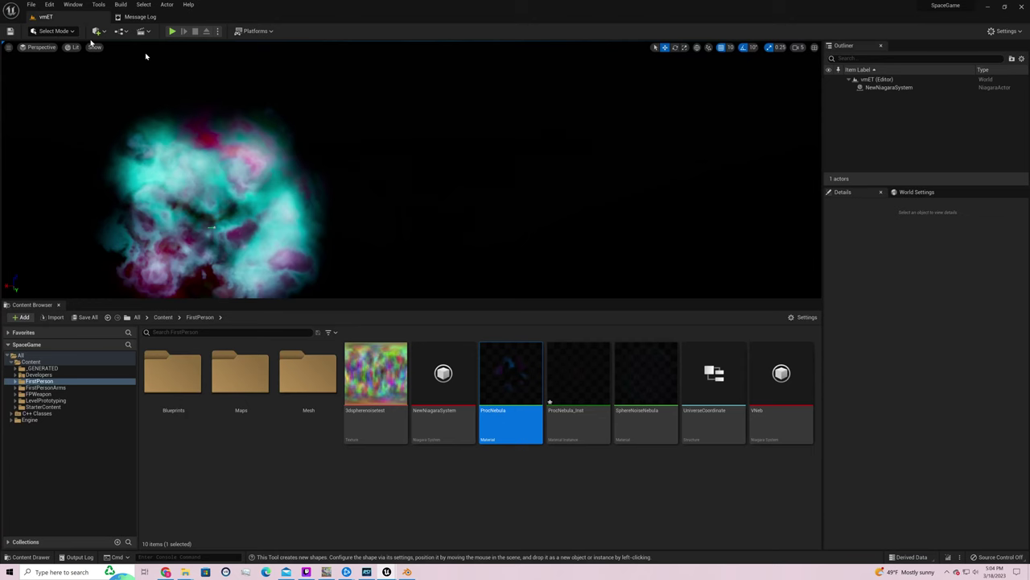
{"action": "left_click", "coordinate": [97, 30]}
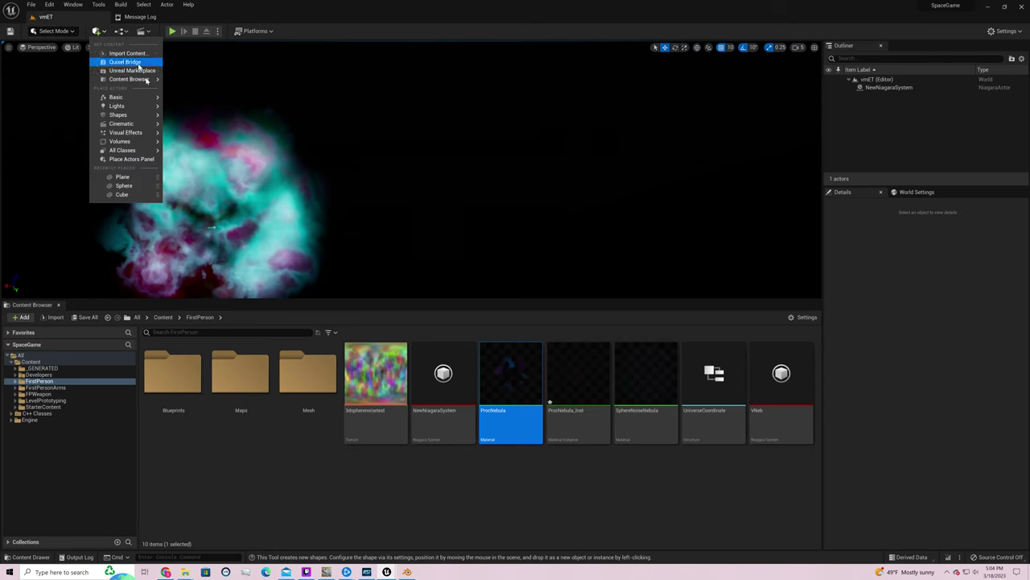
{"action": "mouse_move", "coordinate": [149, 107]}
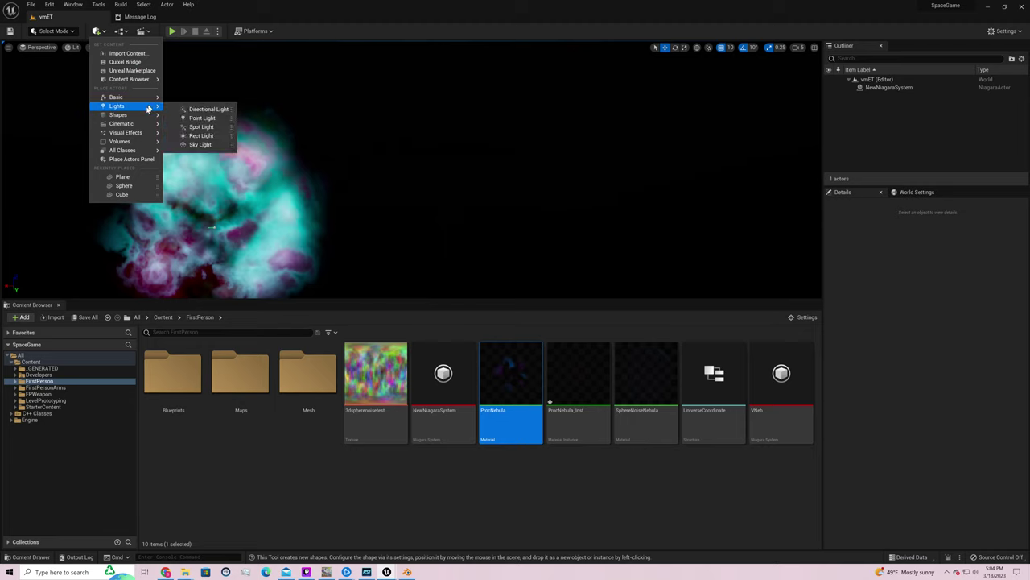
{"action": "left_click", "coordinate": [64, 31]}
Enter Modeling Mode and set the viewport to a Top wireframe view
{"action": "left_click", "coordinate": [65, 31]}
{"action": "left_click", "coordinate": [67, 78]}
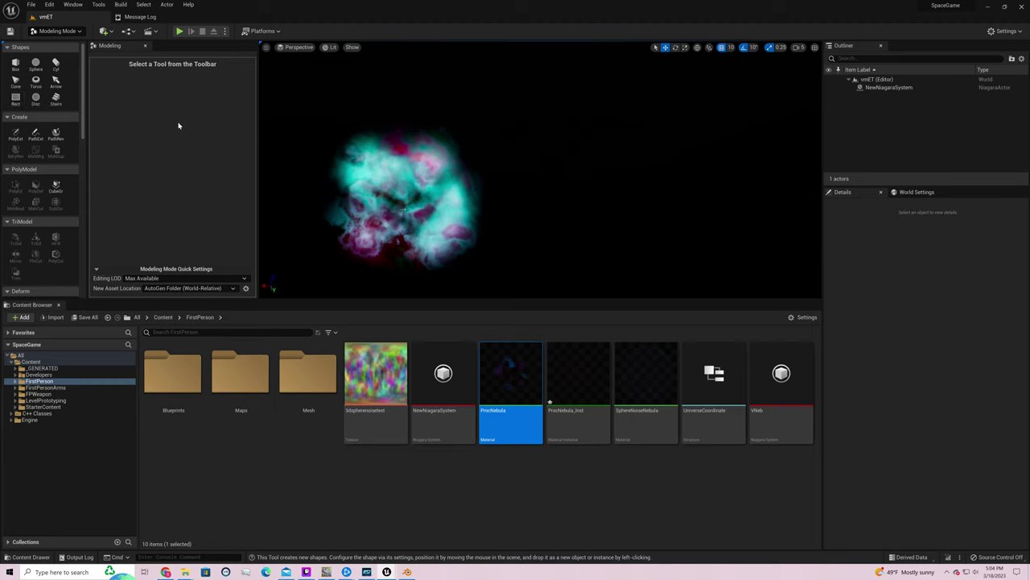
{"action": "left_click", "coordinate": [306, 46]}
{"action": "left_click", "coordinate": [313, 76]}
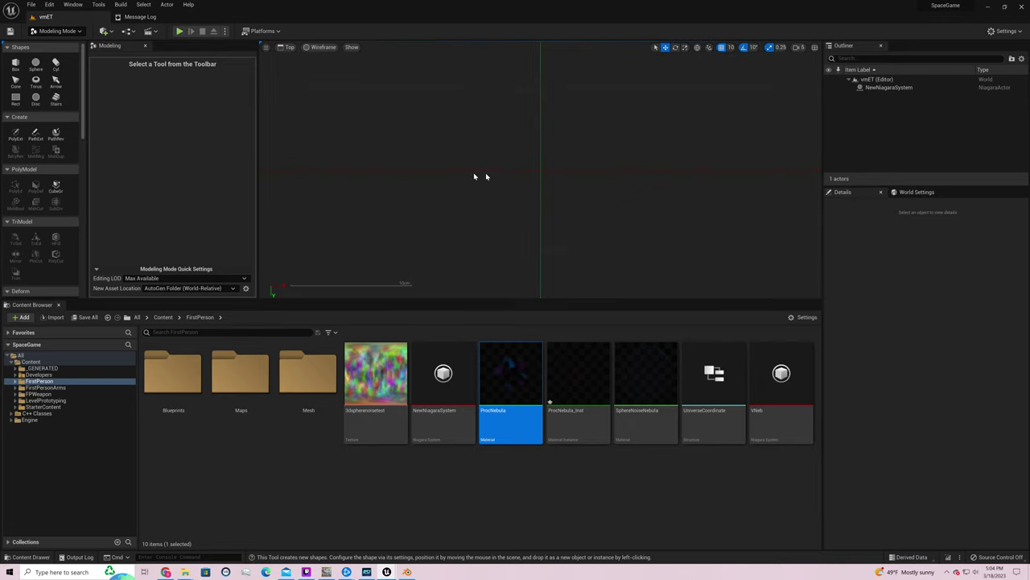
{"action": "left_click", "coordinate": [14, 136]}
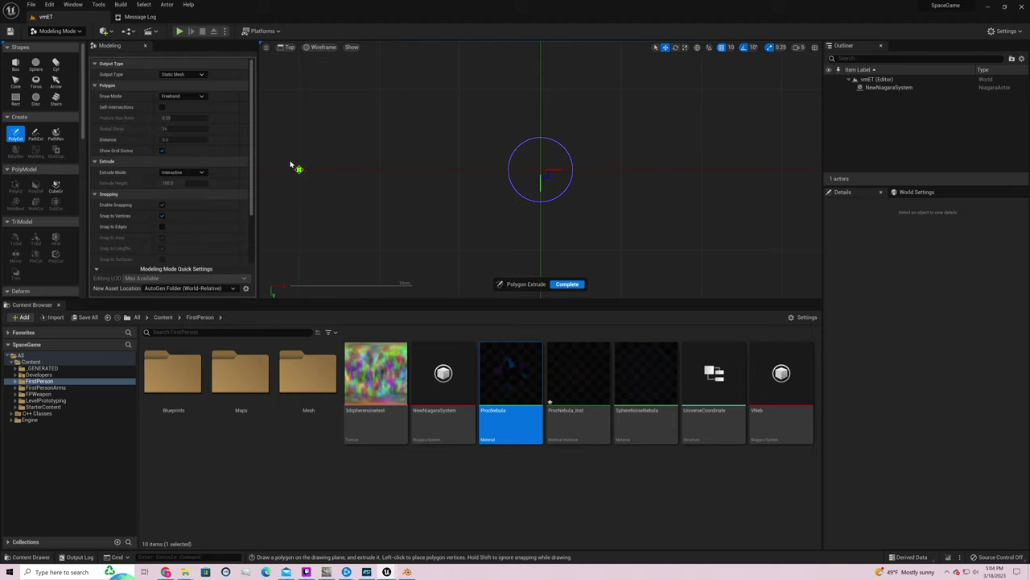
{"action": "scroll", "coordinate": [306, 161], "scroll_direction": "down", "scroll_amount": 8}
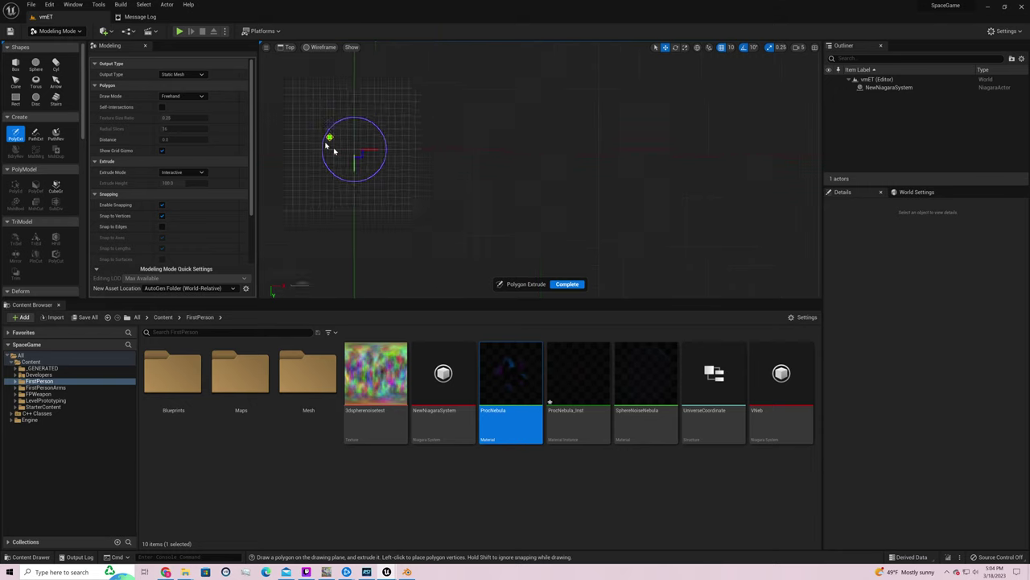
{"action": "left_click", "coordinate": [288, 153]}
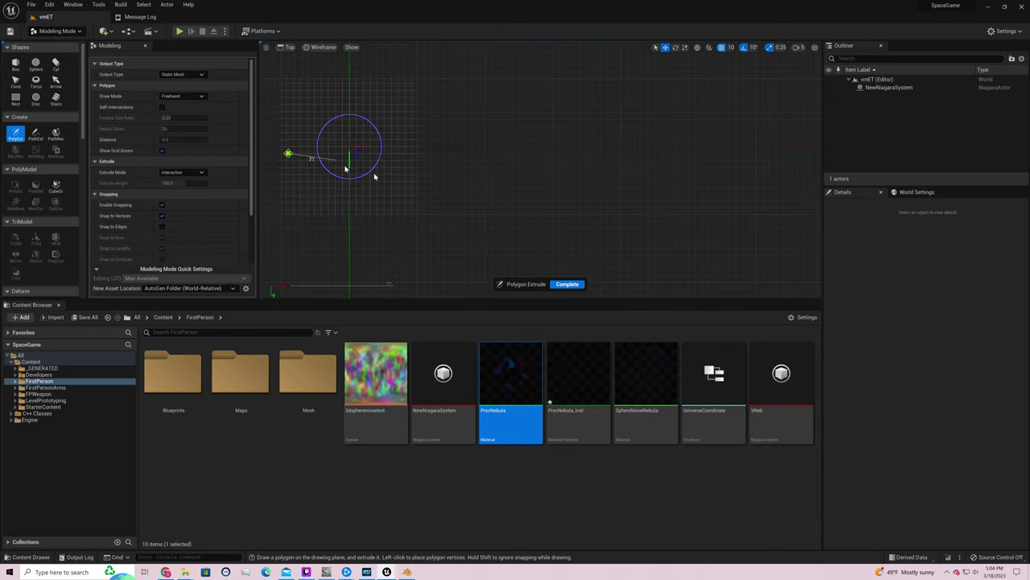
{"action": "key", "text": "BackSpace"}
{"action": "left_click", "coordinate": [475, 153]}
{"action": "key", "text": "BackSpace"}
{"action": "right_click_drag", "start_coordinate": [417, 117], "coordinate": [616, 124]}
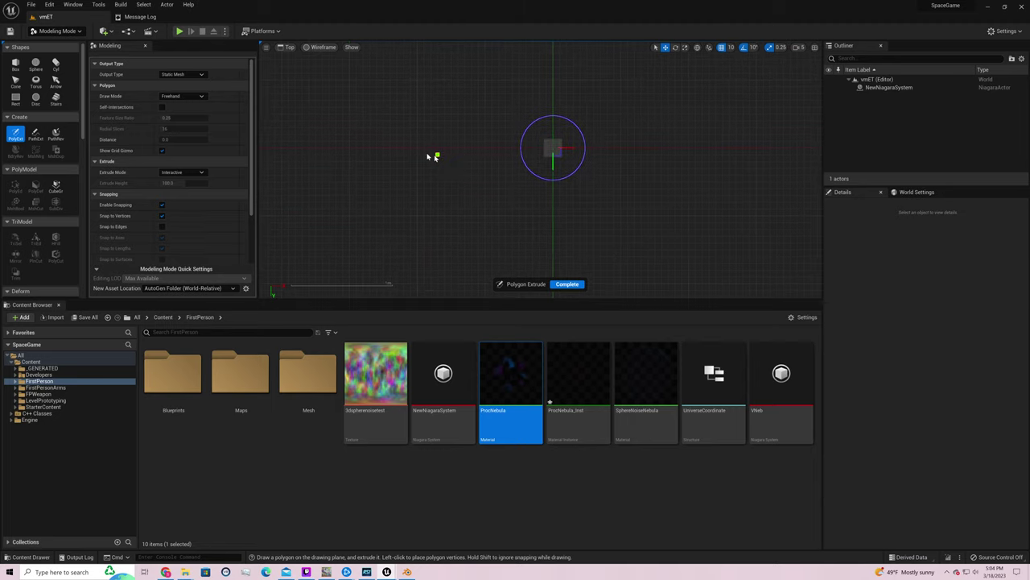
{"action": "left_click", "coordinate": [348, 148]}
{"action": "mouse_move", "coordinate": [390, 144]}
{"action": "left_mouse_down"}
{"action": "mouse_move", "coordinate": [387, 153]}
{"action": "mouse_move", "coordinate": [439, 155]}
{"action": "mouse_move", "coordinate": [468, 94]}
{"action": "mouse_move", "coordinate": [503, 70]}
{"action": "mouse_move", "coordinate": [587, 72]}
{"action": "mouse_move", "coordinate": [613, 100]}
{"action": "mouse_move", "coordinate": [662, 101]}
{"action": "mouse_move", "coordinate": [692, 80]}
{"action": "mouse_move", "coordinate": [738, 76]}
{"action": "mouse_move", "coordinate": [781, 86]}
{"action": "mouse_move", "coordinate": [810, 120]}
{"action": "mouse_move", "coordinate": [810, 133]}
{"action": "mouse_move", "coordinate": [757, 96]}
{"action": "mouse_move", "coordinate": [722, 87]}
{"action": "mouse_move", "coordinate": [671, 110]}
{"action": "mouse_move", "coordinate": [673, 122]}
{"action": "mouse_move", "coordinate": [745, 159]}
{"action": "mouse_move", "coordinate": [733, 155]}
{"action": "mouse_move", "coordinate": [764, 216]}
{"action": "mouse_move", "coordinate": [741, 278]}
{"action": "mouse_move", "coordinate": [706, 297]}
{"action": "mouse_move", "coordinate": [701, 290]}
{"action": "mouse_move", "coordinate": [732, 267]}
{"action": "mouse_move", "coordinate": [744, 228]}
{"action": "mouse_move", "coordinate": [737, 206]}
{"action": "mouse_move", "coordinate": [686, 141]}
{"action": "mouse_move", "coordinate": [625, 118]}
{"action": "mouse_move", "coordinate": [633, 156]}
{"action": "mouse_move", "coordinate": [609, 209]}
{"action": "mouse_move", "coordinate": [472, 271]}
{"action": "mouse_move", "coordinate": [469, 260]}
{"action": "left_mouse_up"}
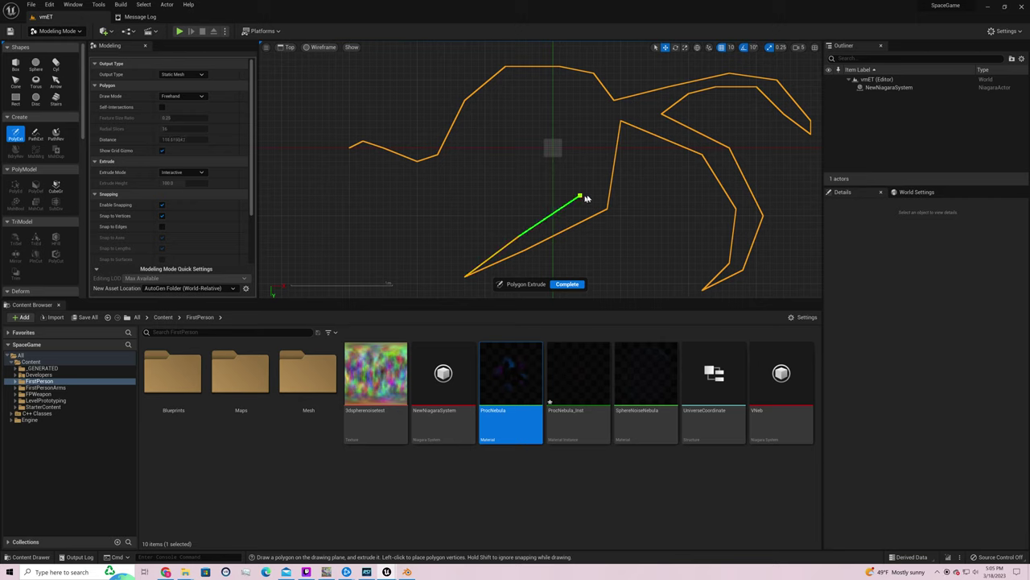
{"action": "mouse_move", "coordinate": [585, 198]}
{"action": "left_mouse_down"}
{"action": "mouse_move", "coordinate": [610, 128]}
{"action": "mouse_move", "coordinate": [580, 93]}
{"action": "mouse_move", "coordinate": [520, 86]}
{"action": "mouse_move", "coordinate": [483, 108]}
{"action": "mouse_move", "coordinate": [450, 165]}
{"action": "mouse_move", "coordinate": [420, 177]}
{"action": "mouse_move", "coordinate": [359, 147]}
{"action": "left_mouse_up"}
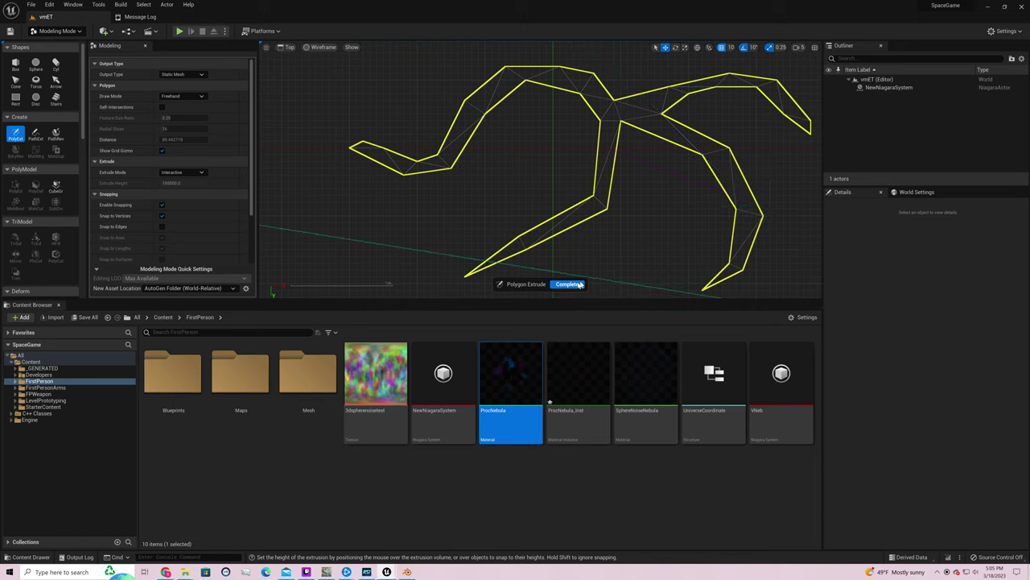
{"action": "key", "text": "Escape"}
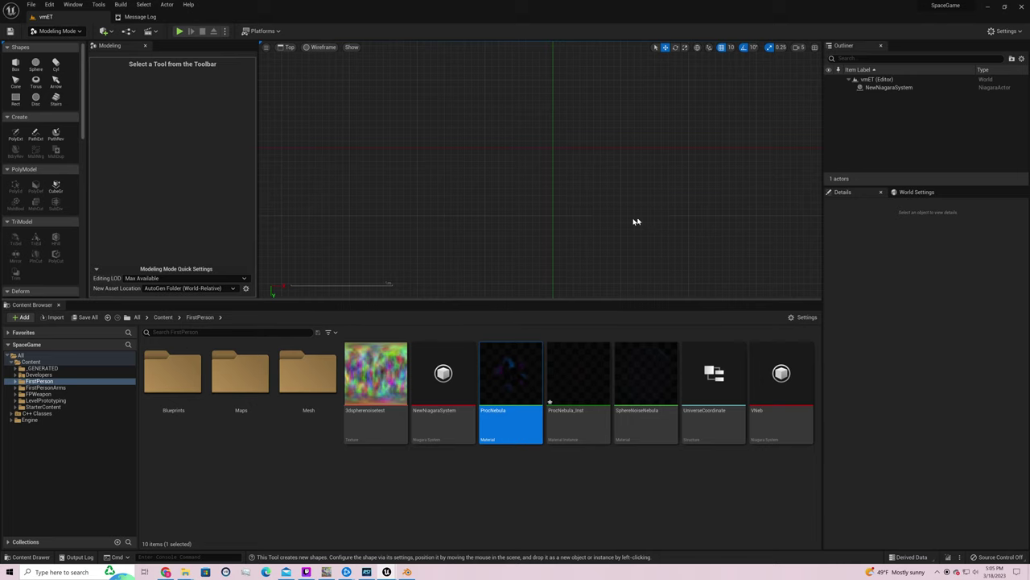
{"action": "mouse_move", "coordinate": [605, 221]}
{"action": "right_mouse_down"}
{"action": "mouse_move", "coordinate": [612, 138]}
{"action": "mouse_move", "coordinate": [593, 225]}
{"action": "right_mouse_up"}
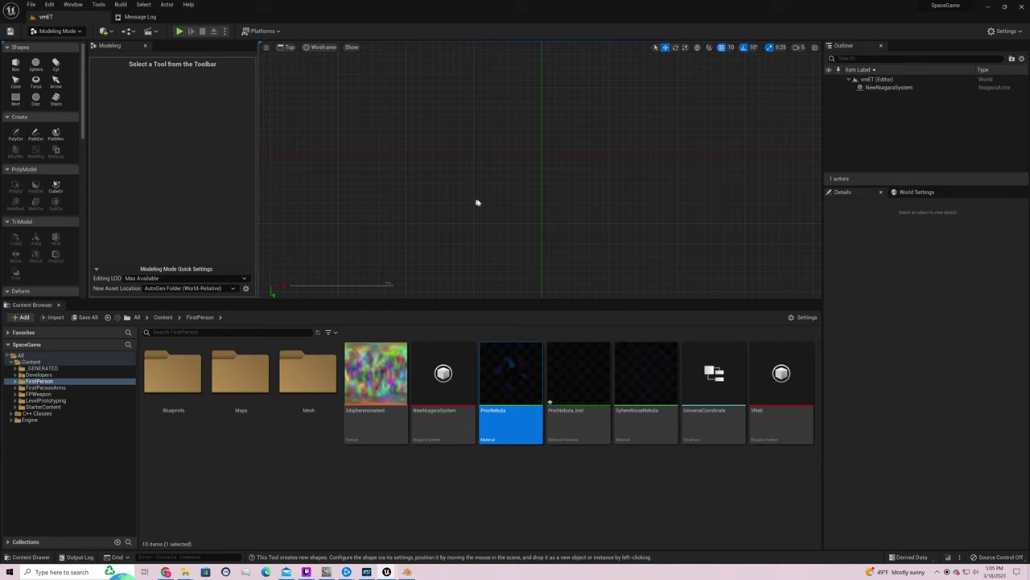
{"action": "key", "text": "ctrl+z"}
{"action": "left_click", "coordinate": [15, 133]}
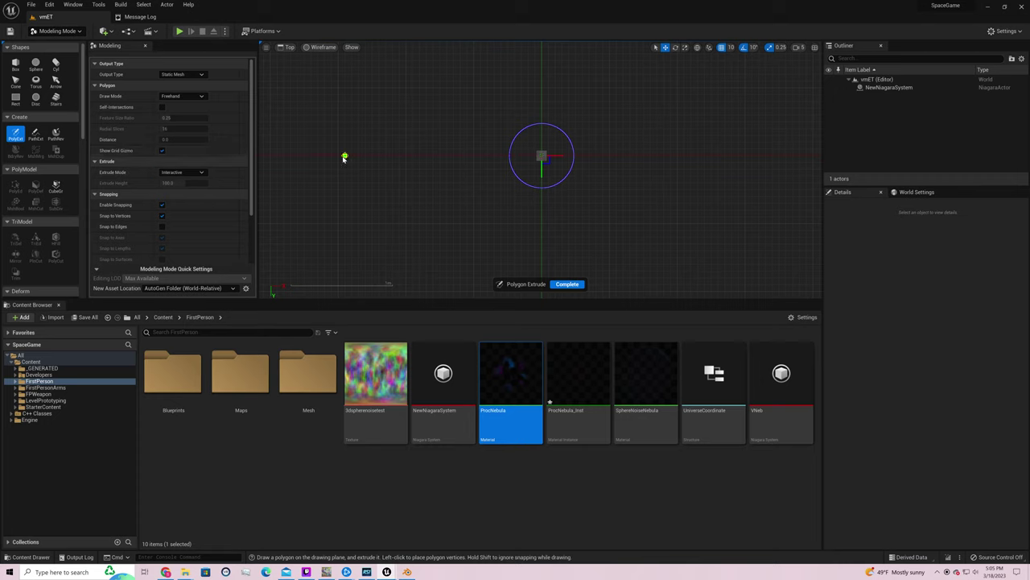
{"action": "left_click", "coordinate": [560, 286]}
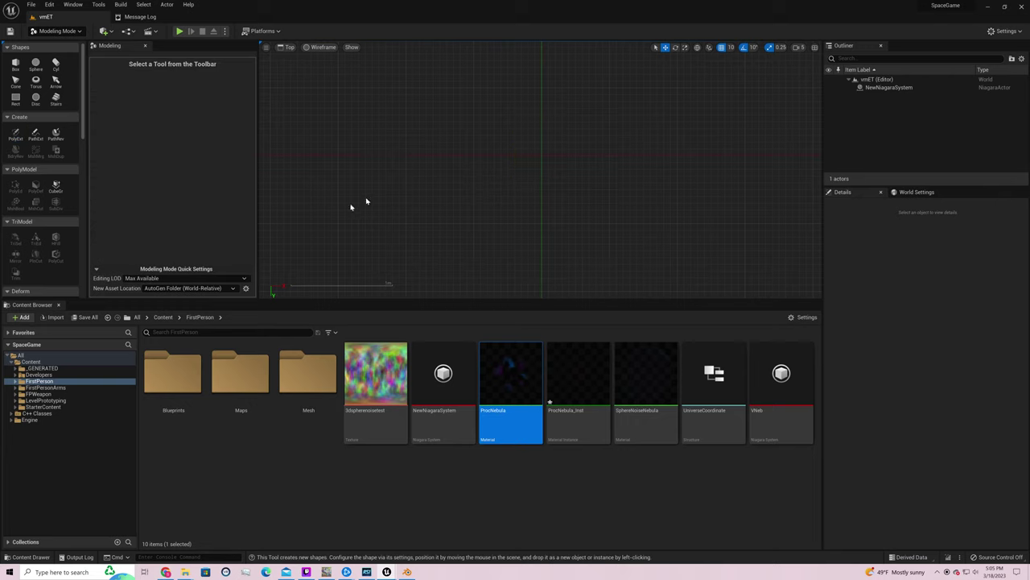
{"action": "left_click", "coordinate": [890, 87]}
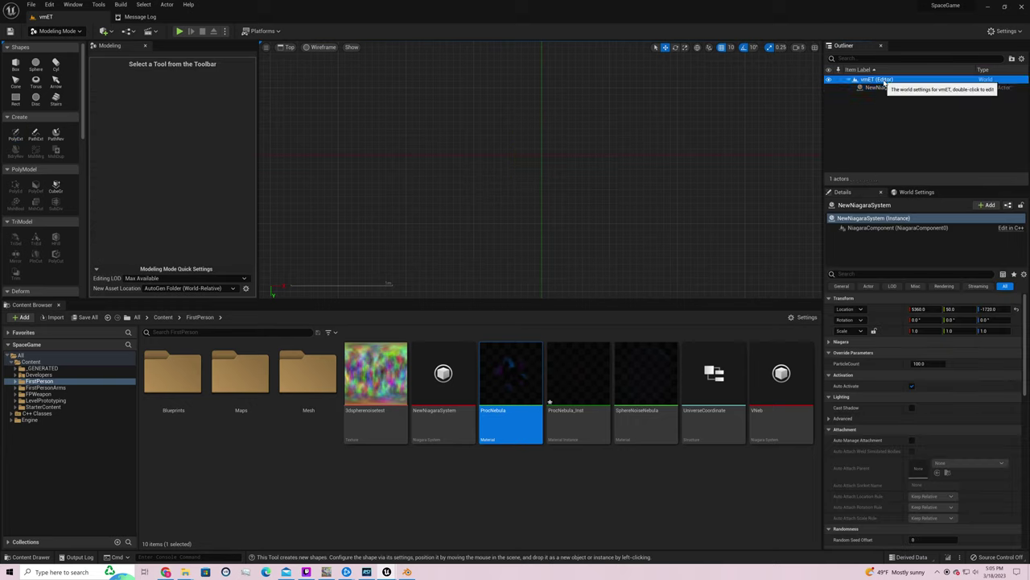
{"action": "left_click", "coordinate": [886, 129]}
{"action": "left_click", "coordinate": [776, 366]}
{"action": "left_click", "coordinate": [709, 374]}
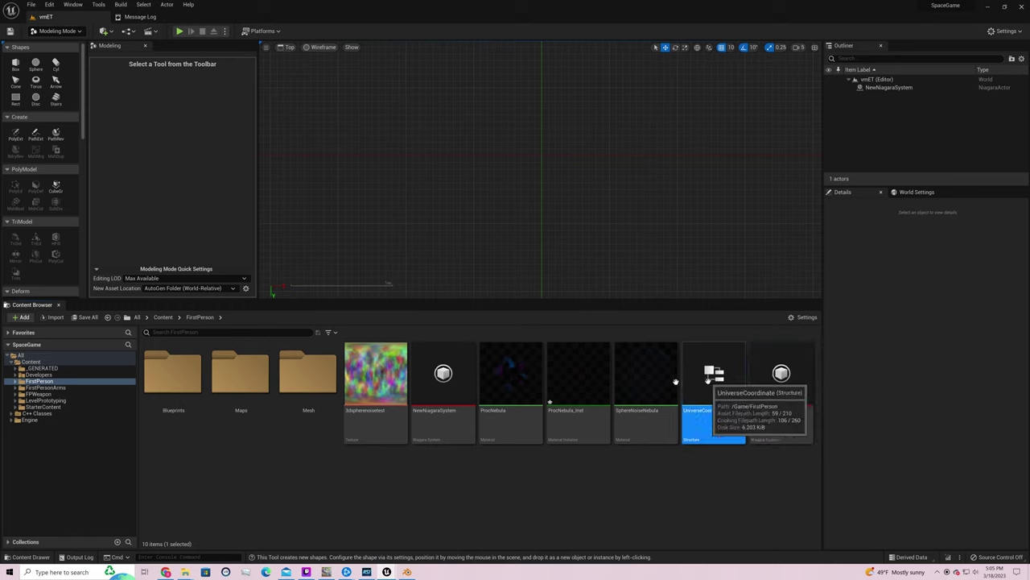
{"action": "left_click", "coordinate": [640, 372]}
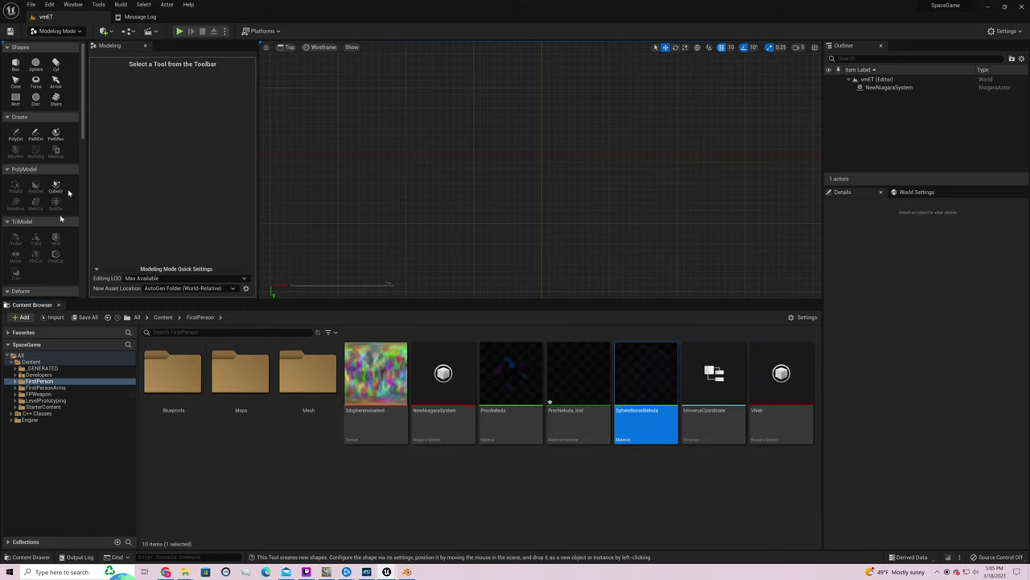
Start PolyExtrude and trace the outline's top edge and right branch
{"action": "left_click", "coordinate": [15, 134]}
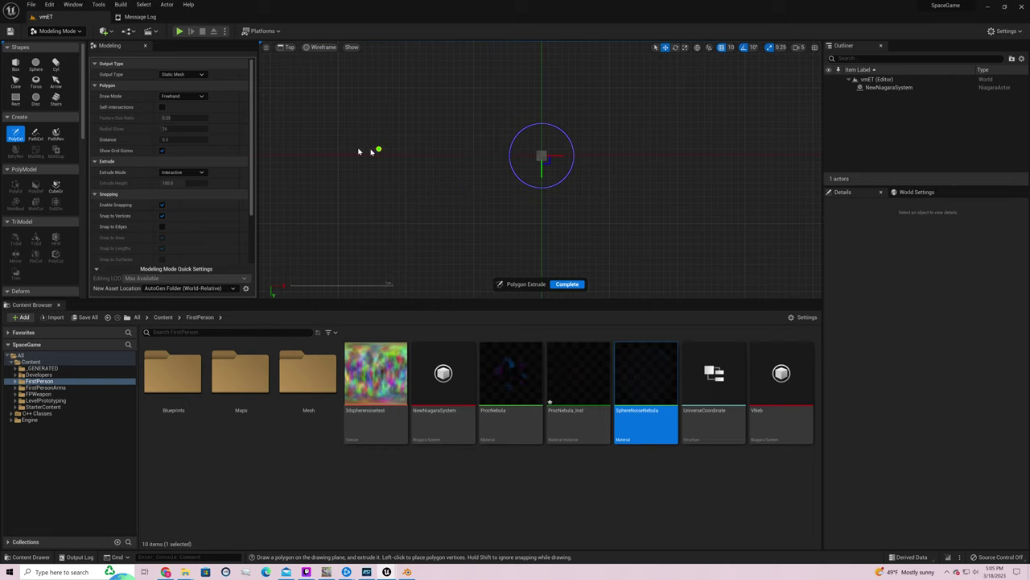
{"action": "left_click", "coordinate": [339, 155]}
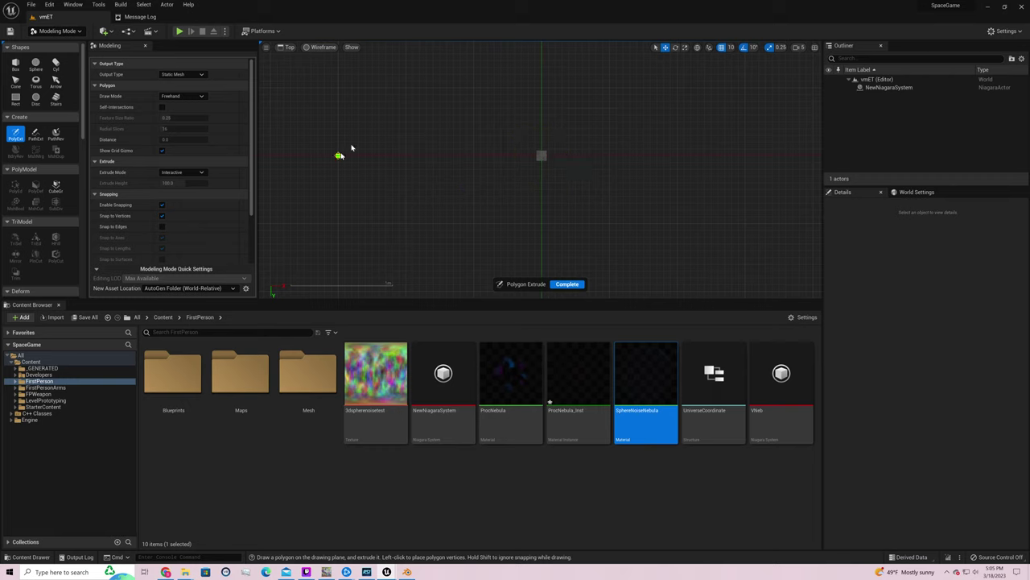
{"action": "left_click", "coordinate": [406, 142]}
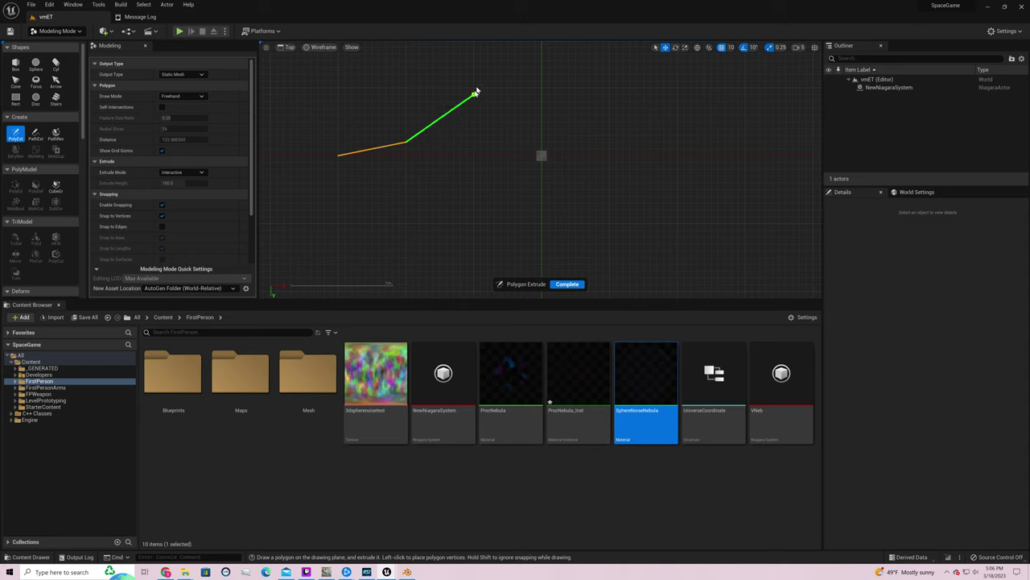
{"action": "left_click", "coordinate": [474, 87]}
{"action": "left_click", "coordinate": [623, 81]}
{"action": "left_click", "coordinate": [739, 107]}
{"action": "left_click", "coordinate": [807, 169]}
{"action": "left_click", "coordinate": [819, 246]}
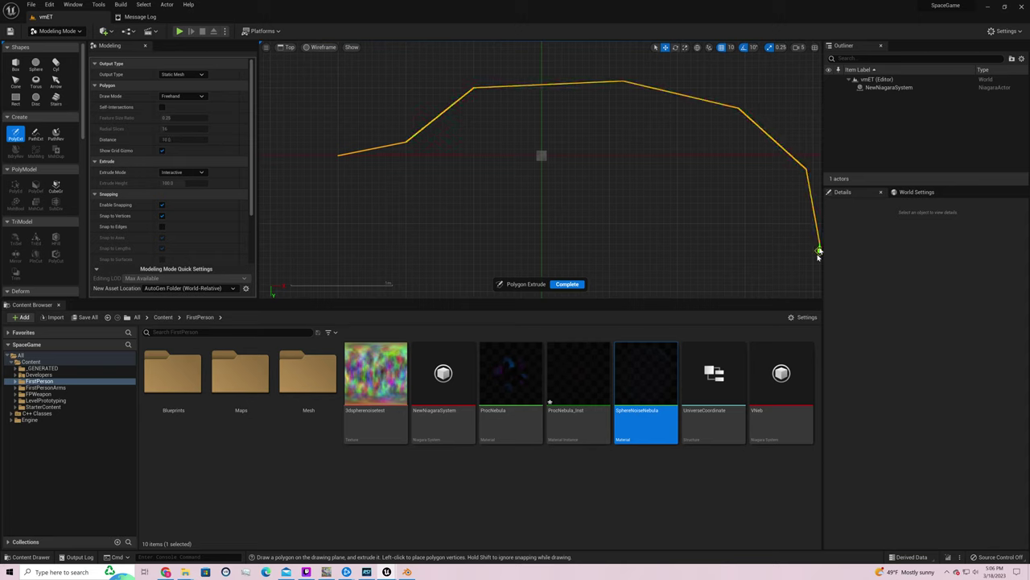
{"action": "left_click", "coordinate": [813, 271]}
{"action": "left_click", "coordinate": [778, 169]}
Trace the middle branch and inner edges, closing the branching outline
{"action": "left_click", "coordinate": [746, 142]}
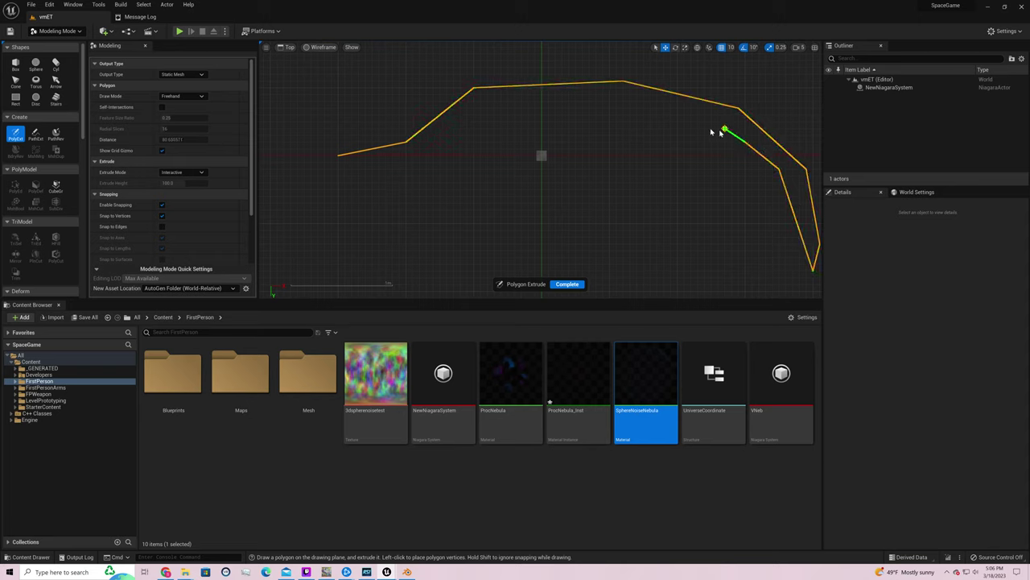
{"action": "left_click", "coordinate": [703, 128]}
{"action": "left_click", "coordinate": [684, 169]}
{"action": "left_click", "coordinate": [704, 284]}
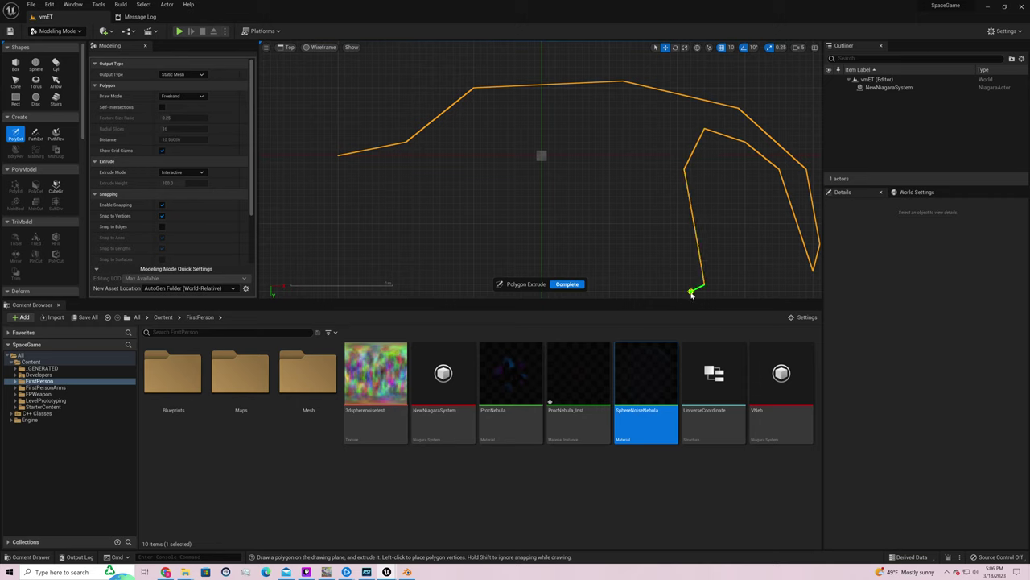
{"action": "left_click", "coordinate": [658, 195]}
{"action": "left_click", "coordinate": [636, 161]}
{"action": "left_click", "coordinate": [595, 134]}
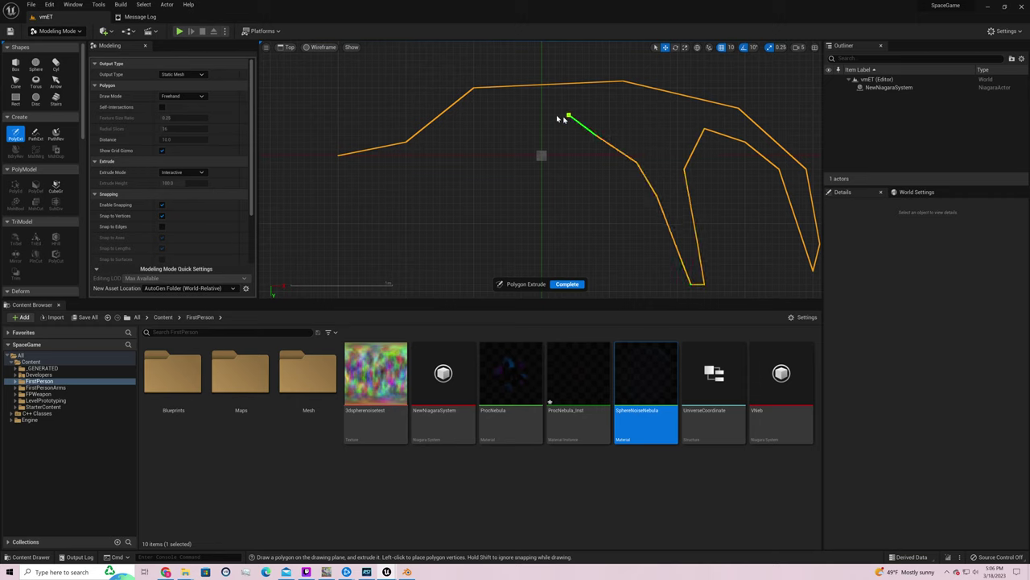
{"action": "left_click", "coordinate": [548, 115]}
{"action": "left_click", "coordinate": [494, 121]}
{"action": "left_click", "coordinate": [410, 140]}
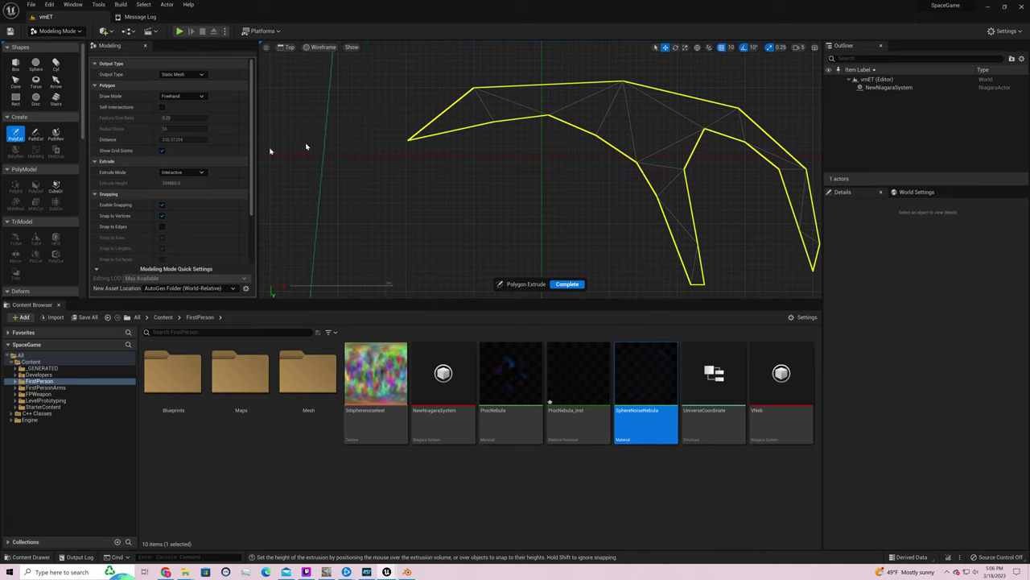
Set Extrude Mode to Fixed with height 2 and complete the Extrude mesh
{"action": "left_click", "coordinate": [200, 172]}
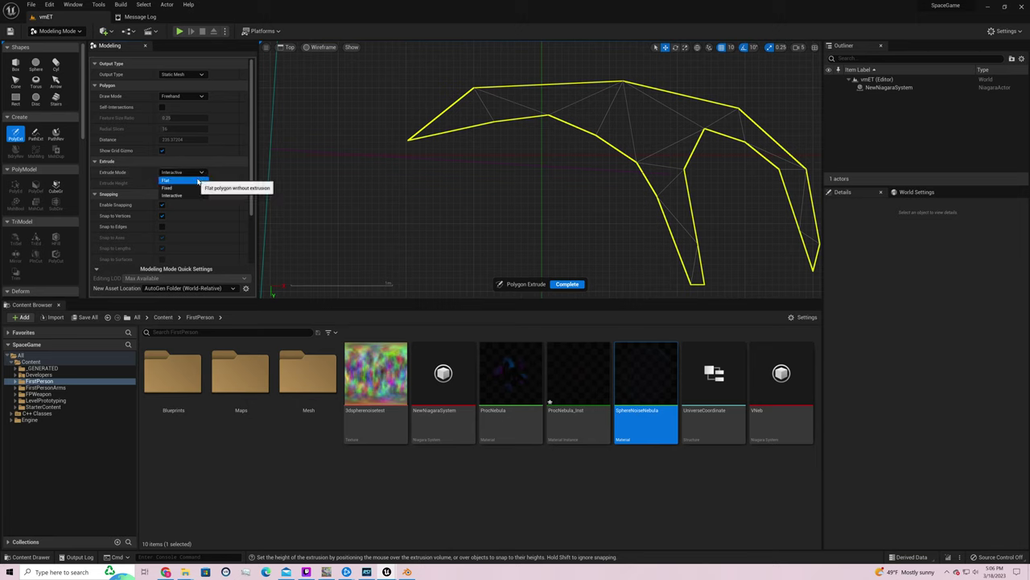
{"action": "left_click", "coordinate": [193, 187]}
{"action": "left_click", "coordinate": [192, 184]}
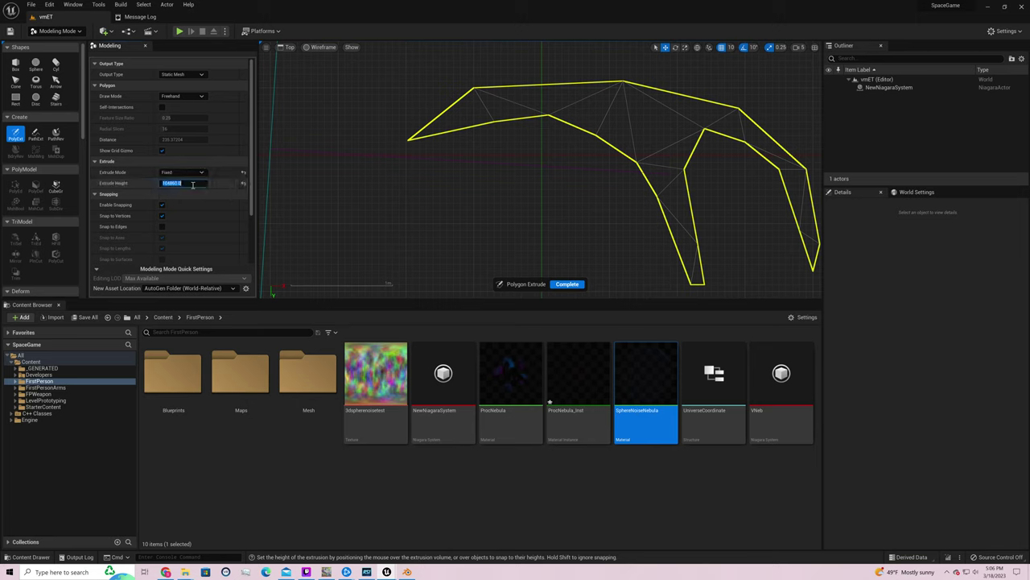
{"action": "type", "text": "2"}
{"action": "key", "text": "Return"}
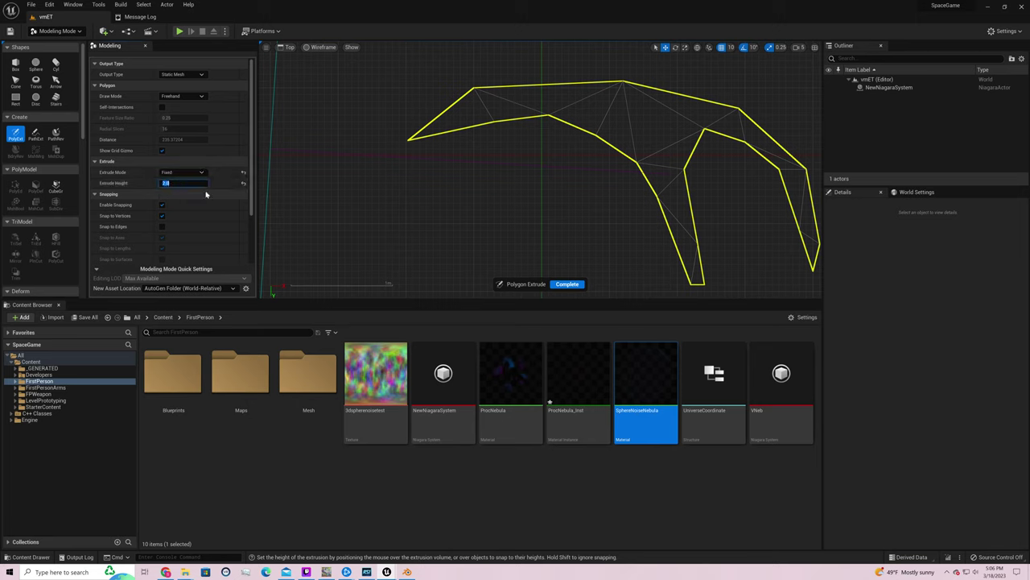
{"action": "left_click", "coordinate": [205, 194]}
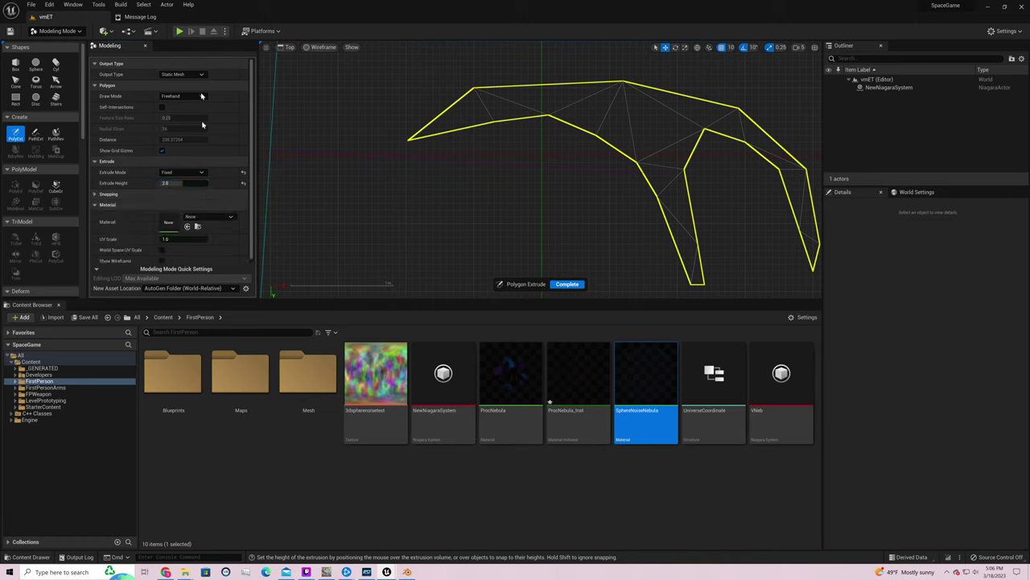
{"action": "scroll", "coordinate": [202, 203], "scroll_direction": "down", "scroll_amount": 1}
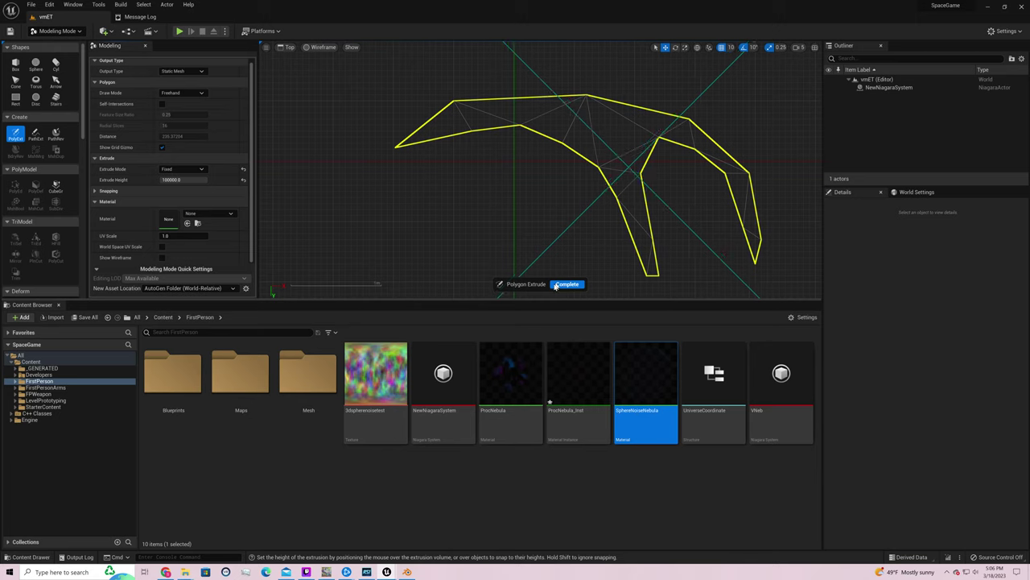
{"action": "left_click", "coordinate": [508, 208]}
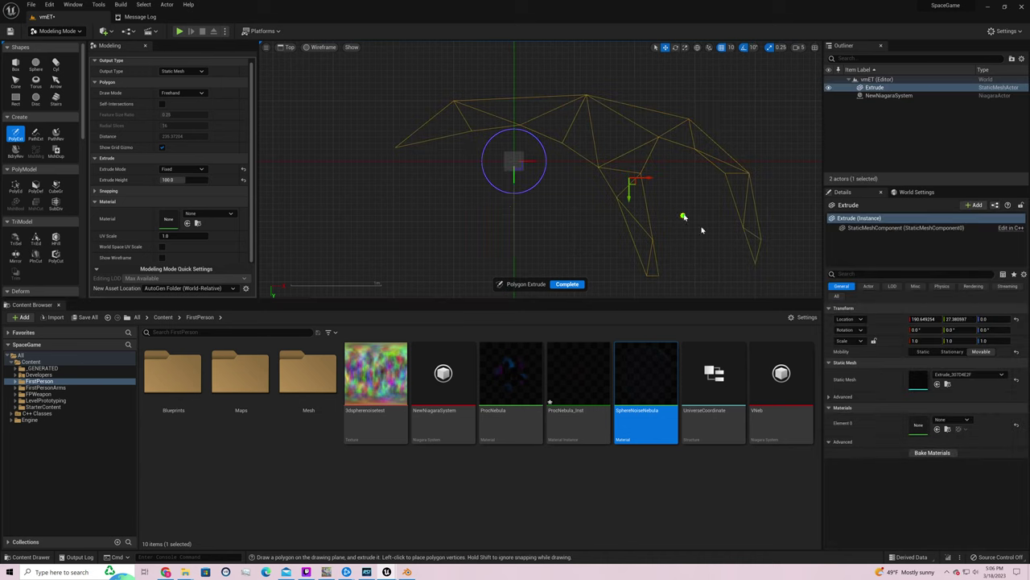
Select StaticMeshComponent and browse to the Extrude_307D4E2F asset in _GENERATED/barne
{"action": "left_click", "coordinate": [881, 228]}
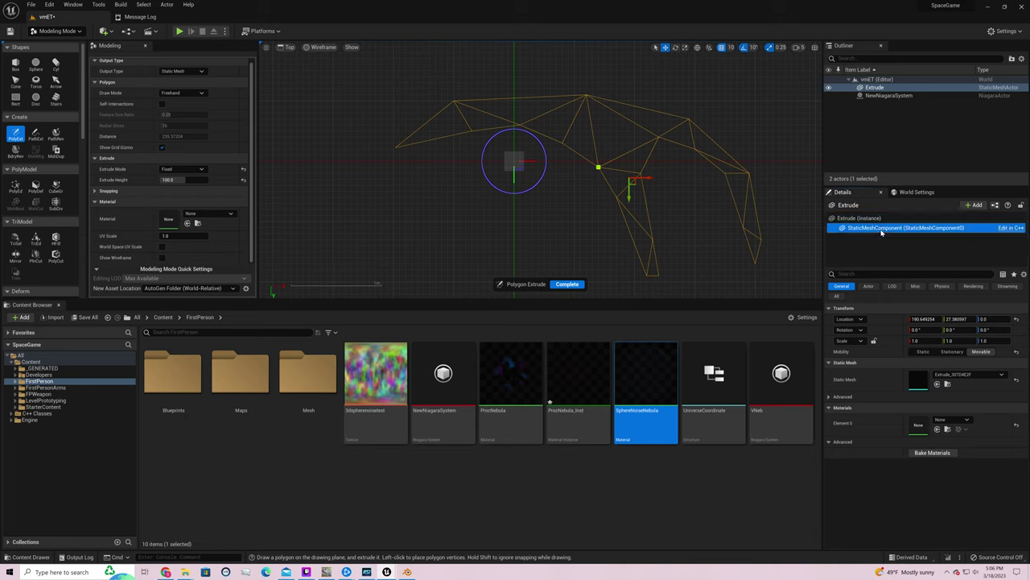
{"action": "left_click", "coordinate": [948, 375]}
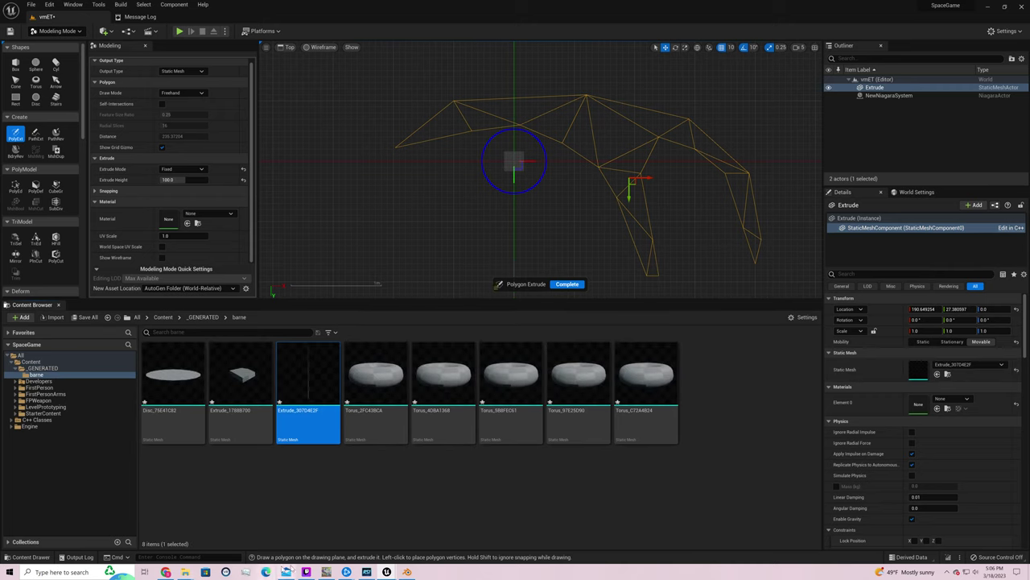
{"action": "mouse_move", "coordinate": [386, 571]}
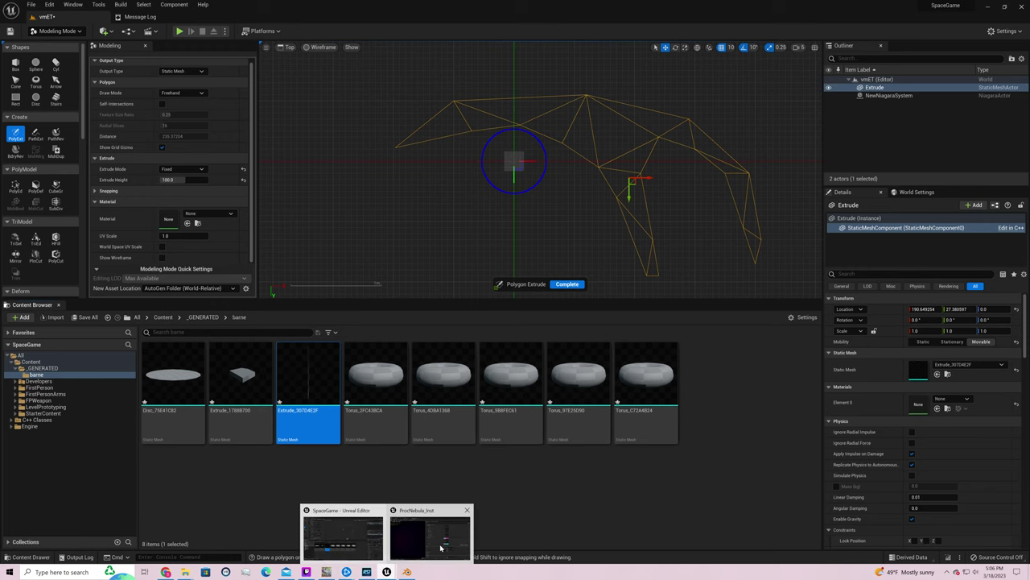
{"action": "left_click", "coordinate": [453, 541]}
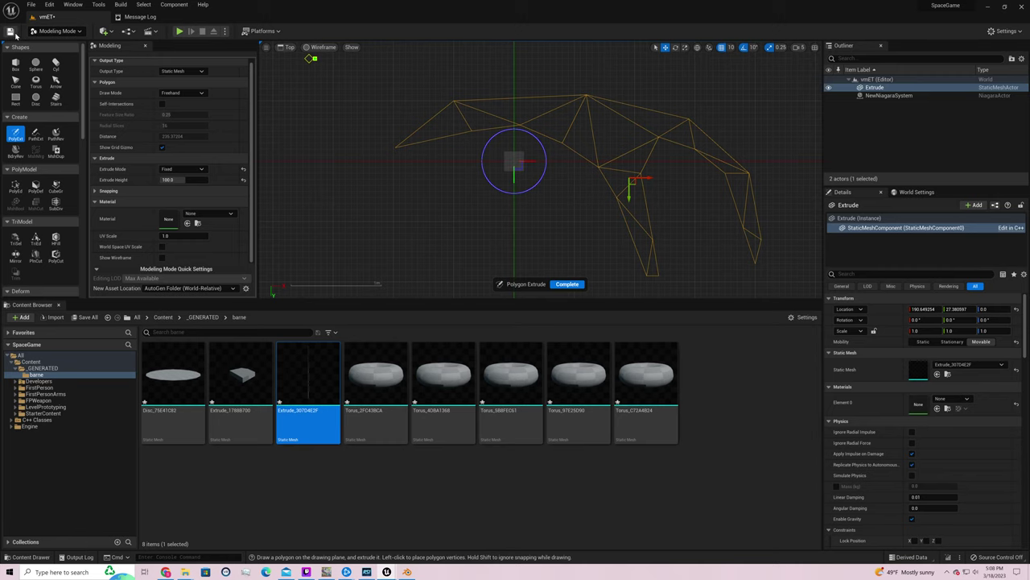
Exit the extrude tool and turn the lit perspective view toward the mesh
{"action": "key", "text": "Escape"}
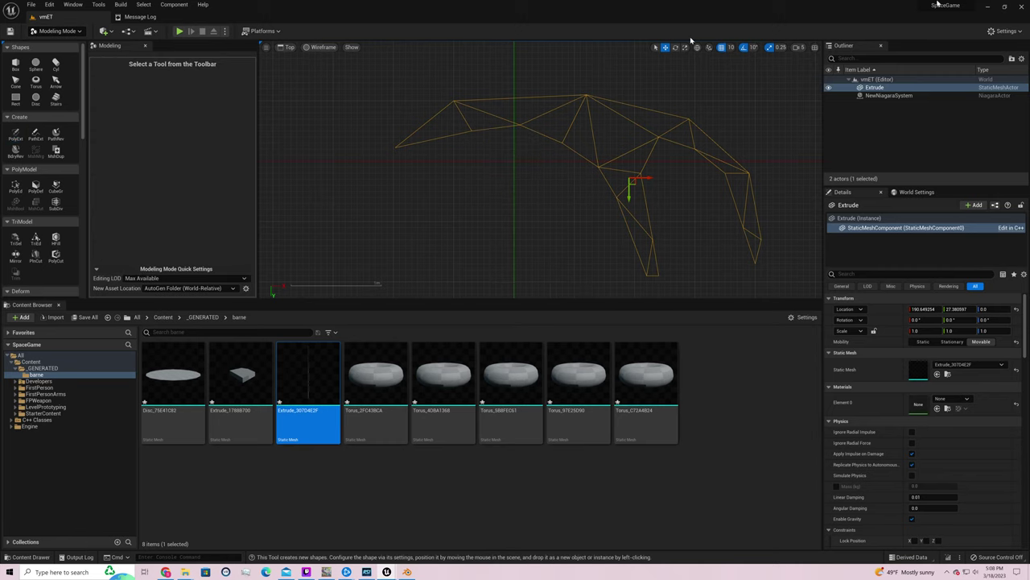
{"action": "left_click", "coordinate": [286, 47]}
{"action": "left_click", "coordinate": [296, 58]}
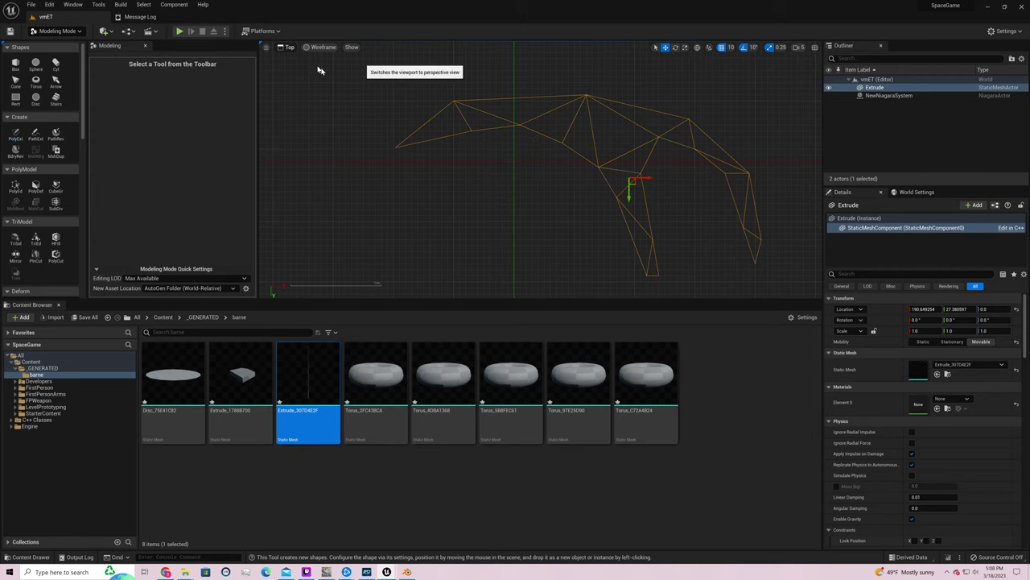
{"action": "right_click_drag", "start_coordinate": [296, 58], "coordinate": [538, 179]}
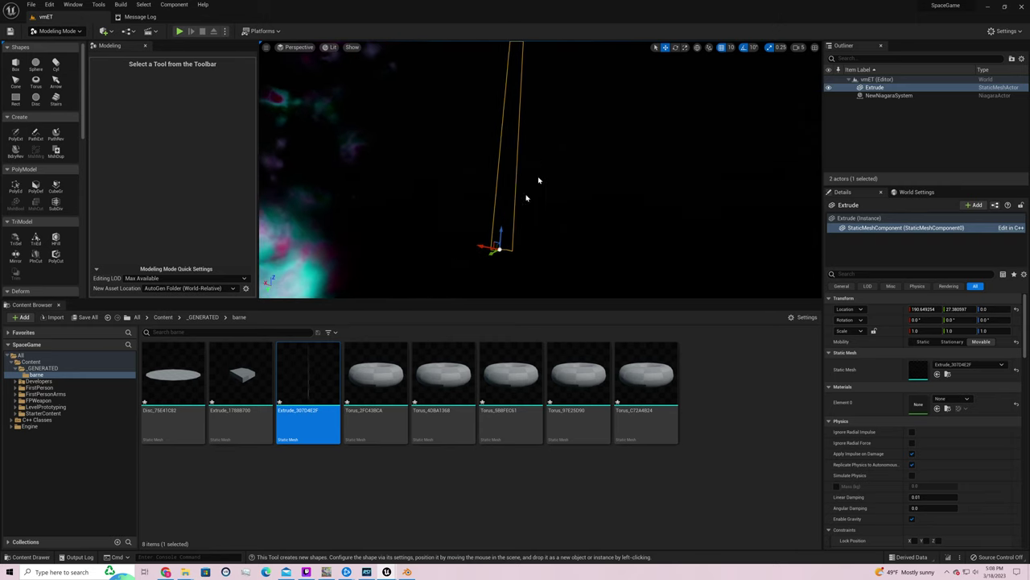
Flip and rescale the Extrude mesh to about -2 with the scale gizmo
{"action": "left_click", "coordinate": [685, 47]}
{"action": "left_click_drag", "start_coordinate": [500, 232], "coordinate": [506, 294]}
{"action": "right_click_drag", "start_coordinate": [505, 294], "coordinate": [471, 270]}
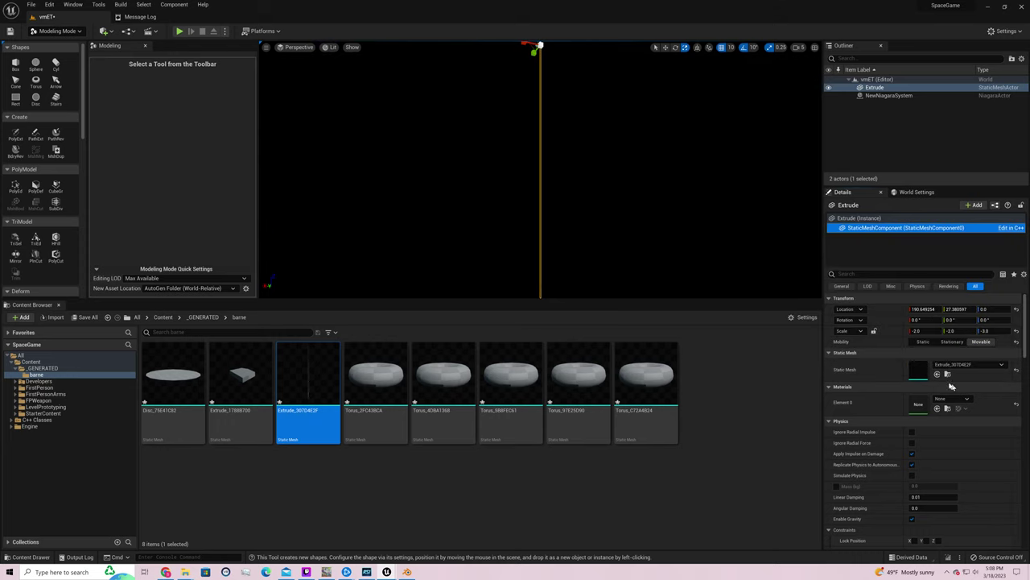
Orbit away from the particle cloud until the thin Extrude mesh sits centred
{"action": "right_click_drag", "start_coordinate": [540, 161], "coordinate": [628, 186]}
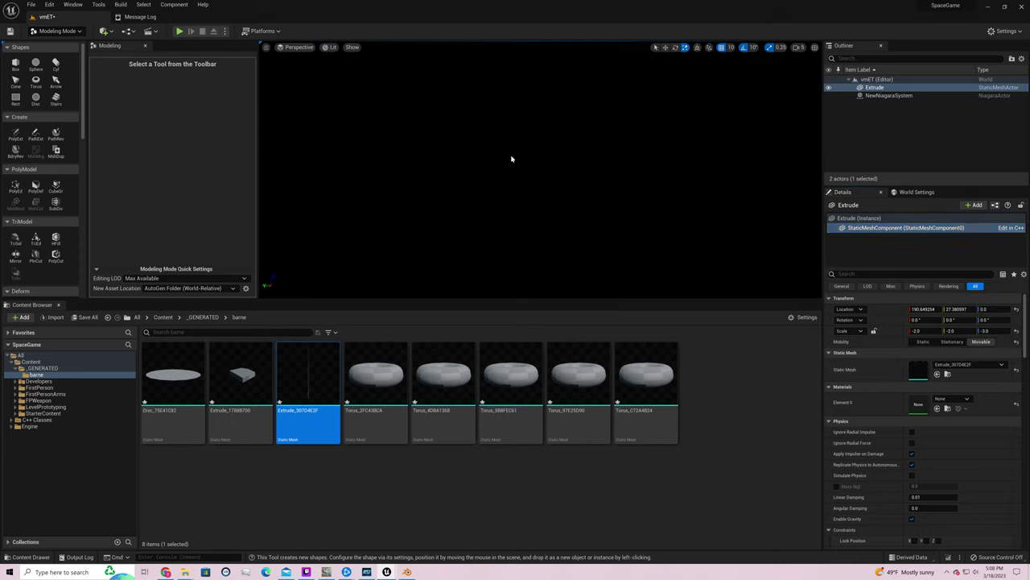
{"action": "right_click_drag", "start_coordinate": [582, 161], "coordinate": [624, 179]}
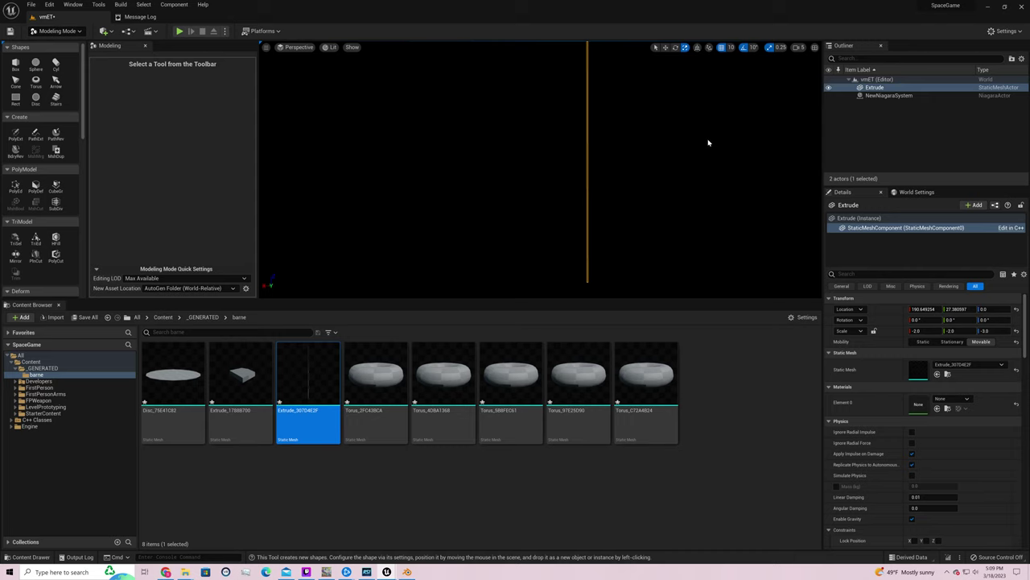
{"action": "right_click_drag", "start_coordinate": [709, 143], "coordinate": [606, 135]}
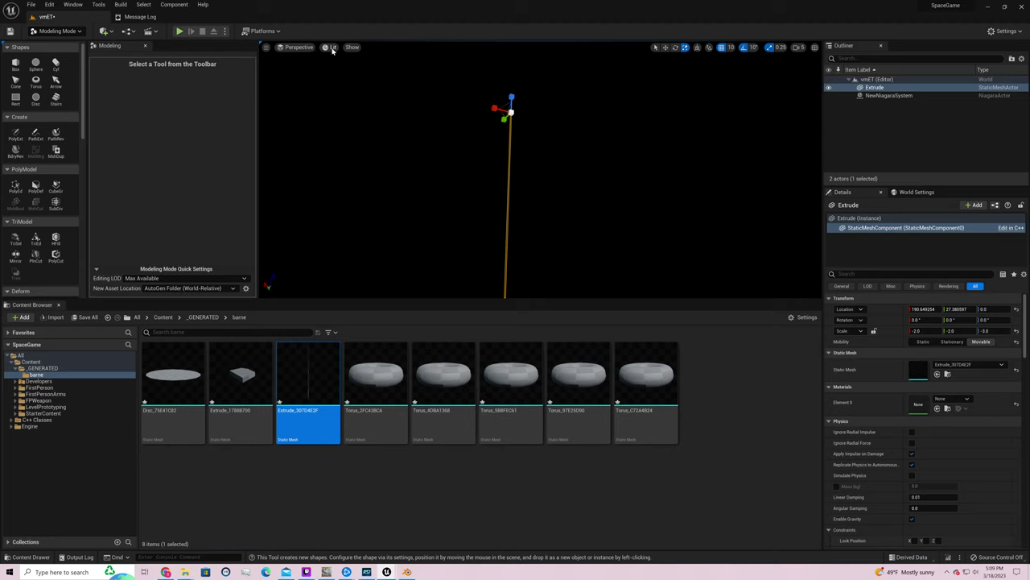
Switch the viewport to Wireframe and set the Extrude mesh's Scale Z to 1
{"action": "left_click", "coordinate": [332, 50]}
{"action": "left_click", "coordinate": [378, 91]}
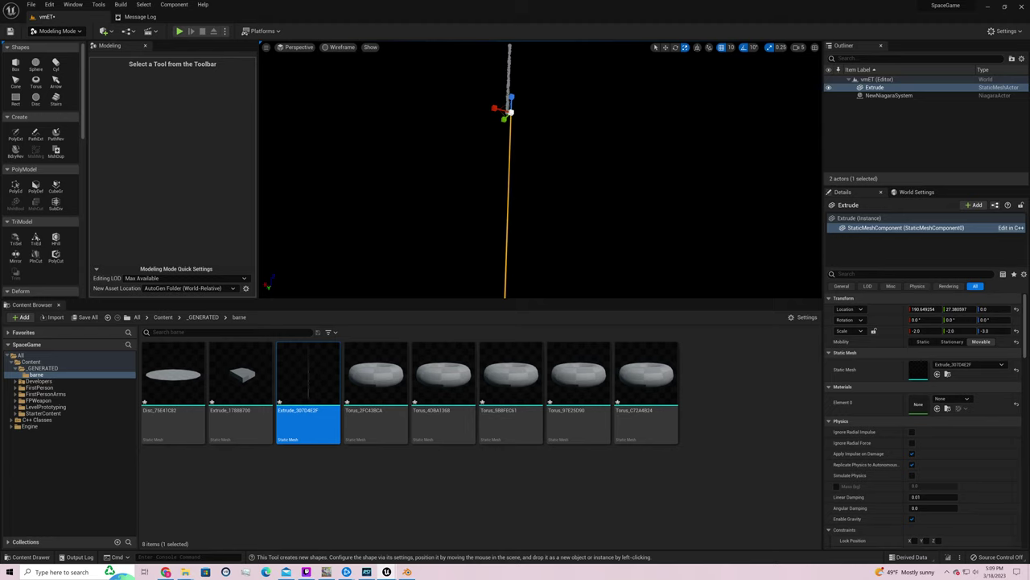
{"action": "right_click_drag", "start_coordinate": [539, 169], "coordinate": [485, 153]}
{"action": "left_click_drag", "start_coordinate": [510, 158], "coordinate": [509, 147]}
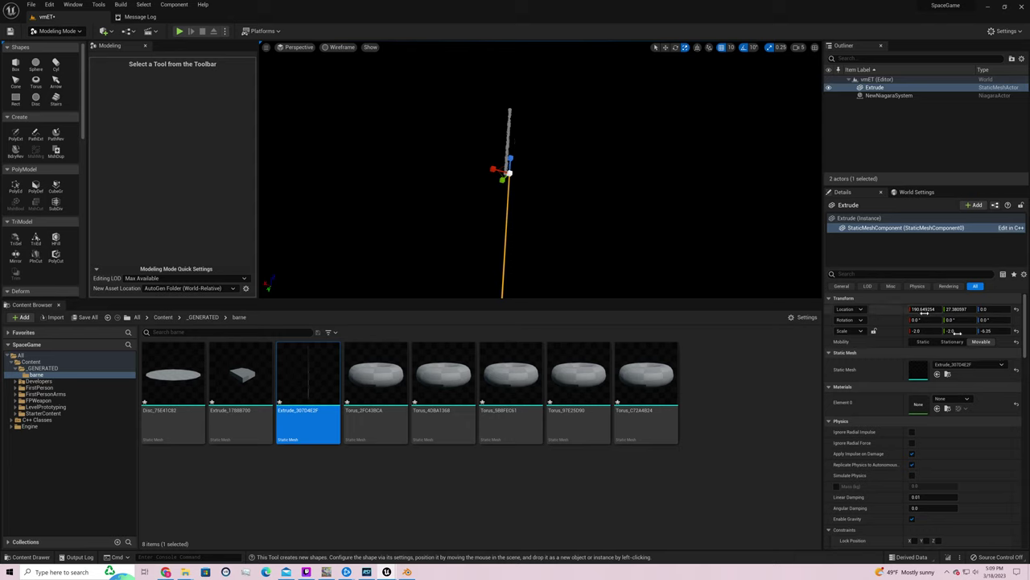
{"action": "left_click", "coordinate": [998, 331]}
{"action": "type", "text": "1"}
{"action": "key", "text": "Return"}
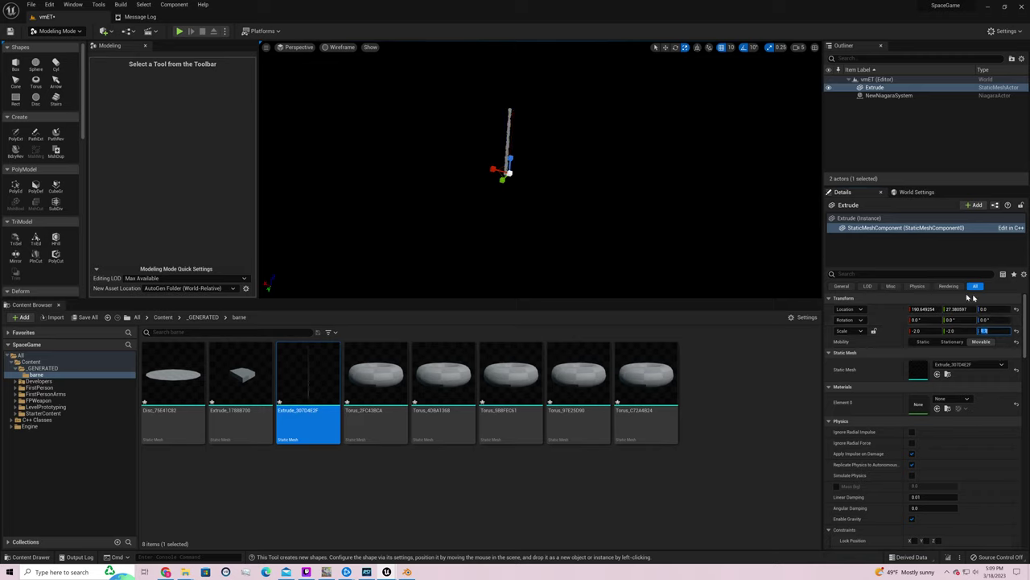
Deselect the mesh and raise the viewport camera speed to 7
{"action": "left_click", "coordinate": [573, 187]}
{"action": "right_click_drag", "start_coordinate": [679, 134], "coordinate": [680, 134]}
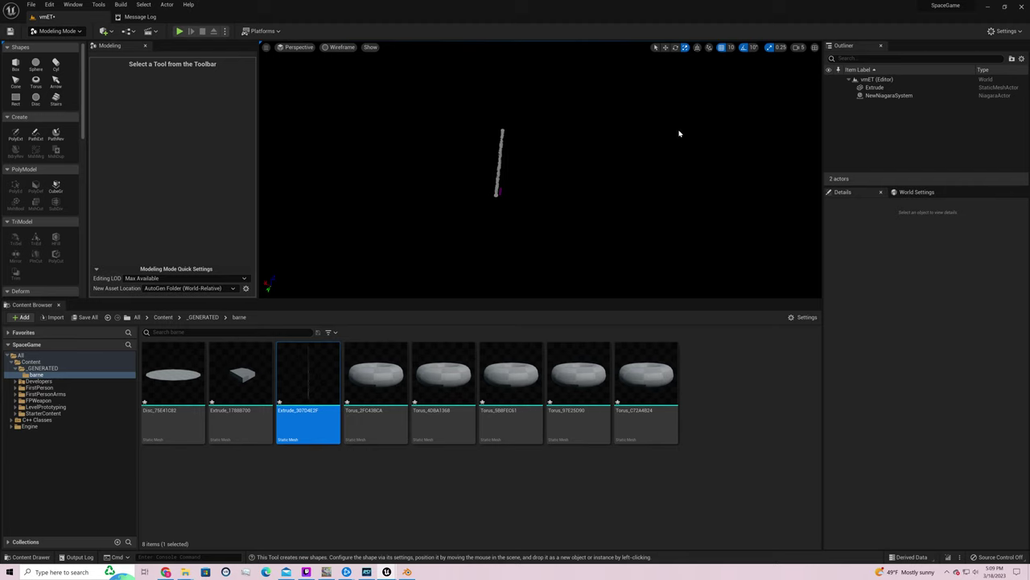
{"action": "left_click", "coordinate": [801, 49]}
{"action": "left_click_drag", "start_coordinate": [835, 67], "coordinate": [840, 67]}
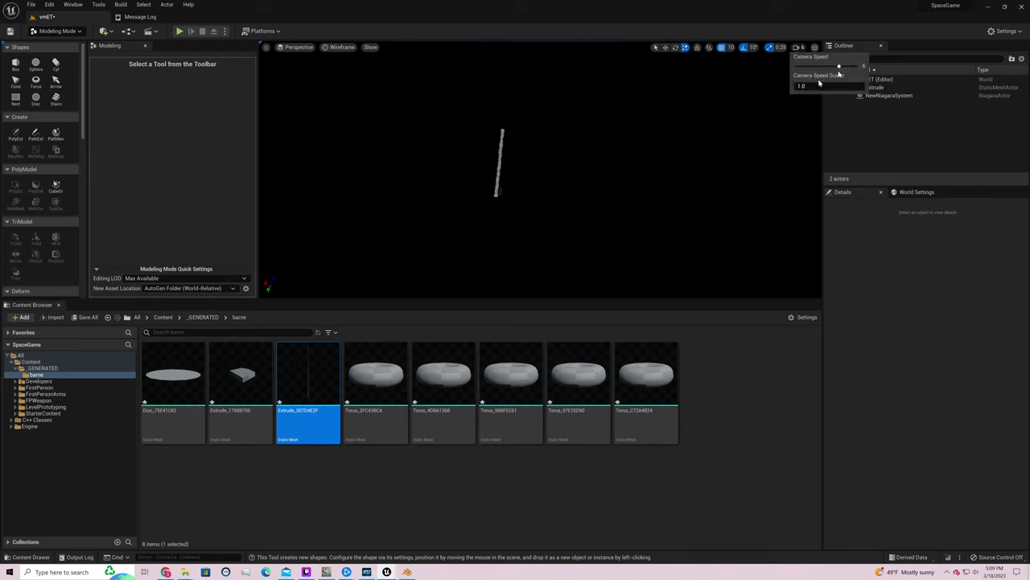
{"action": "right_click_drag", "start_coordinate": [773, 104], "coordinate": [773, 105]}
{"action": "right_click_drag", "start_coordinate": [748, 71], "coordinate": [747, 71]}
{"action": "left_click", "coordinate": [798, 47]}
{"action": "left_click_drag", "start_coordinate": [839, 67], "coordinate": [846, 67]}
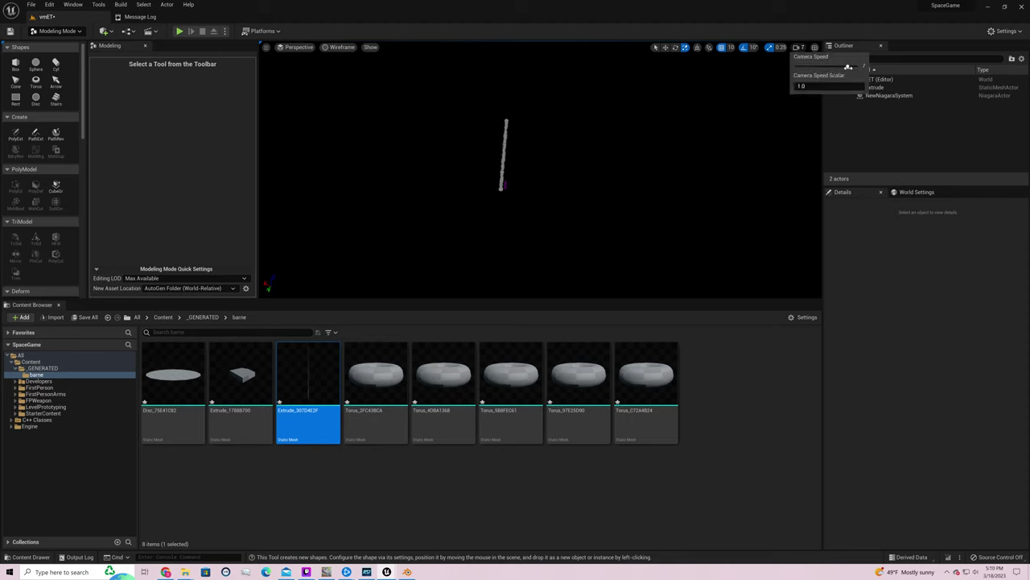
{"action": "right_click_drag", "start_coordinate": [433, 133], "coordinate": [432, 134]}
Fly the camera forward toward the Extrude column
{"action": "key", "text": "w"}
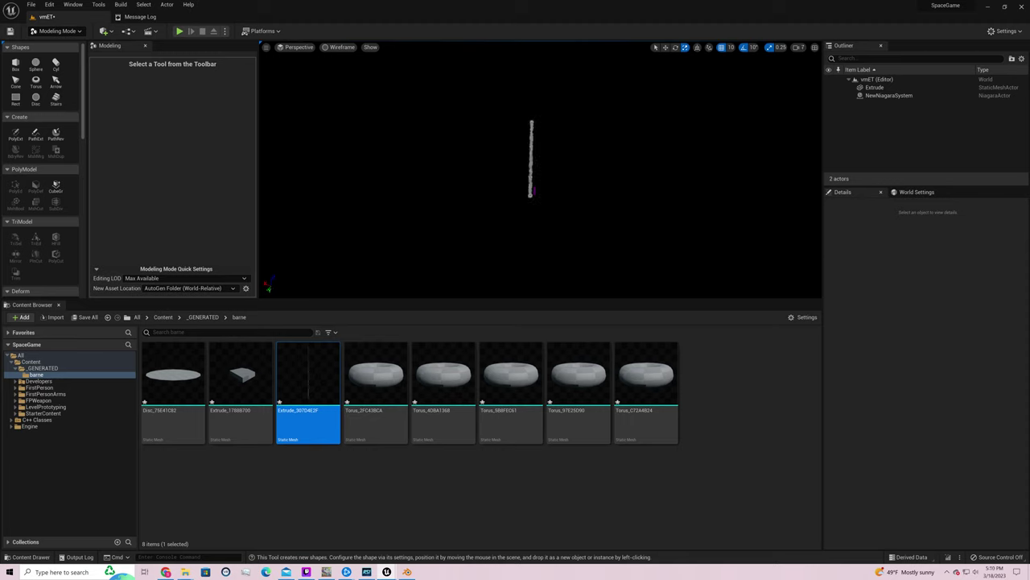
{"action": "key", "text": "w"}
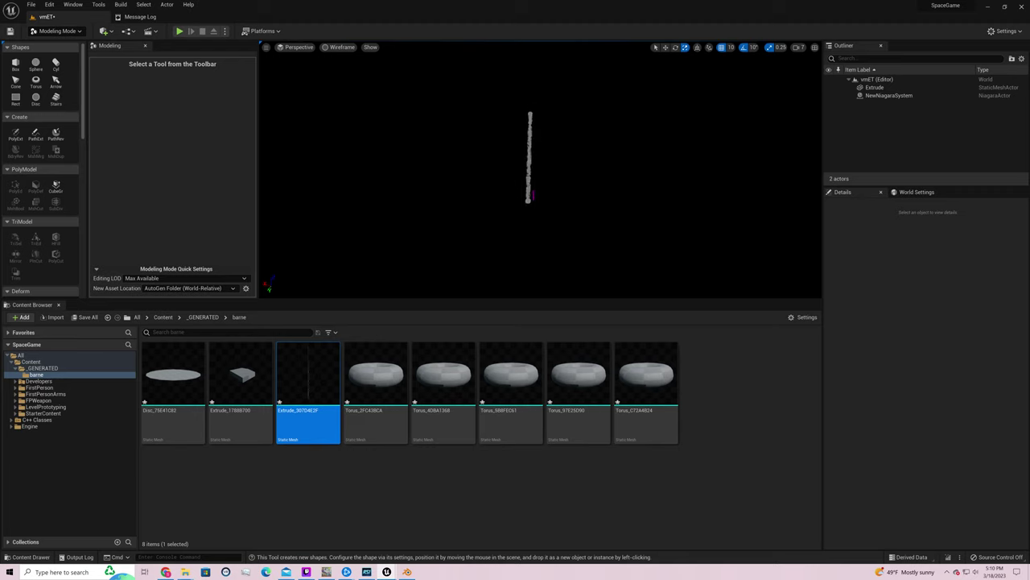
{"action": "key", "text": "w"}
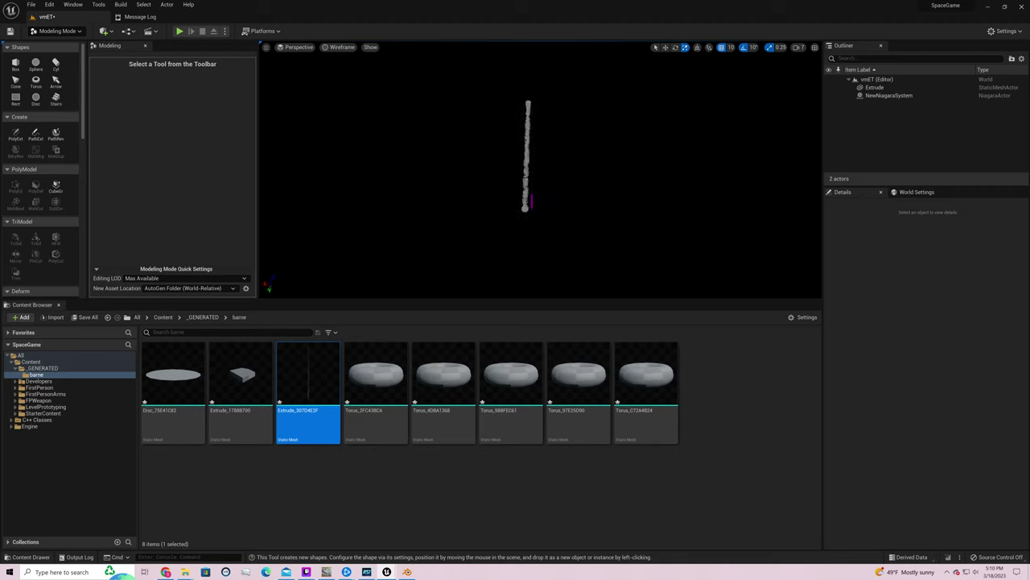
{"action": "key", "text": "w"}
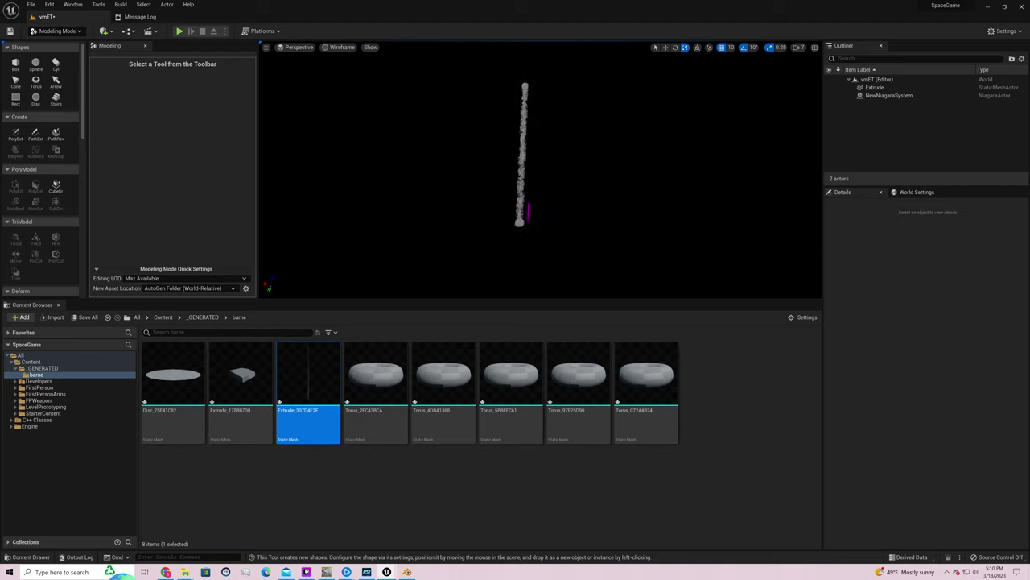
{"action": "key", "text": "w"}
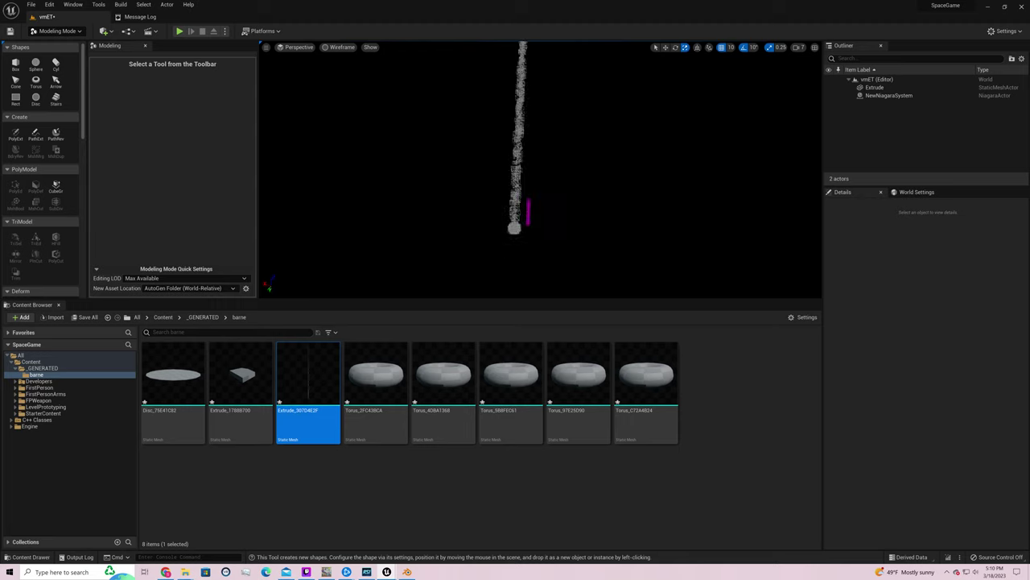
{"action": "key", "text": "w"}
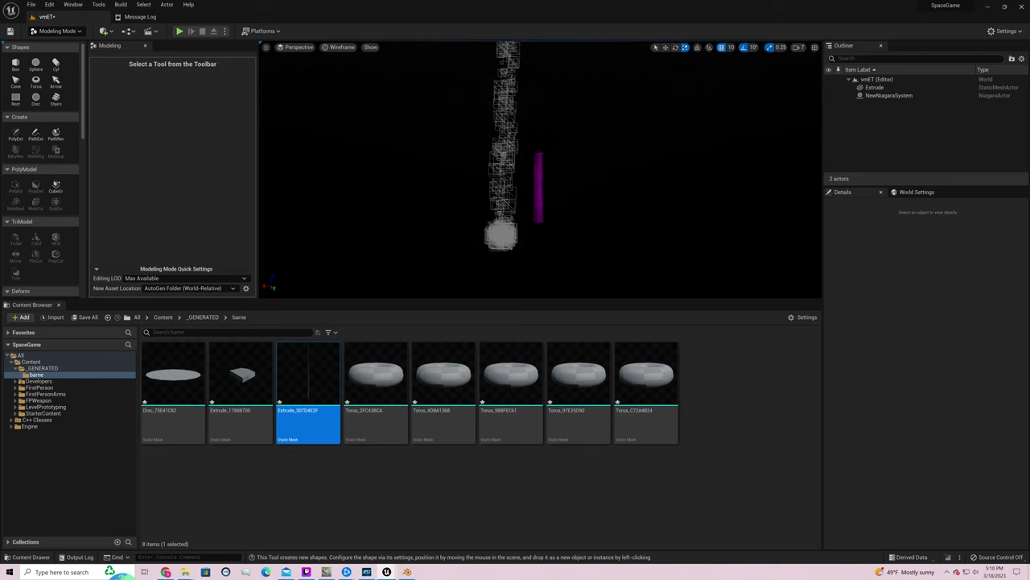
Select the Extrude column and flatten its Z scale to 0.001
{"action": "left_click", "coordinate": [540, 185]}
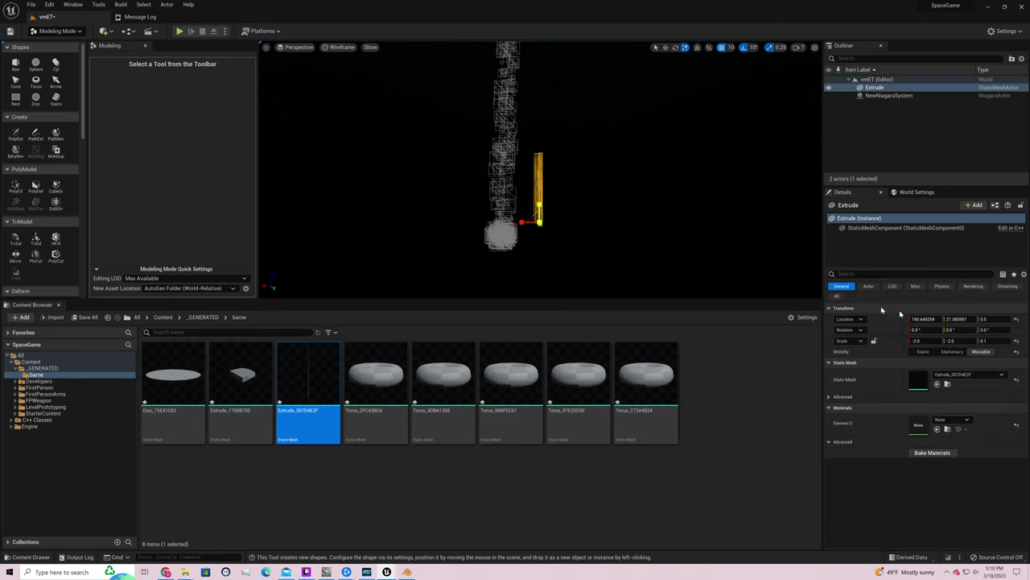
{"action": "left_click", "coordinate": [991, 341]}
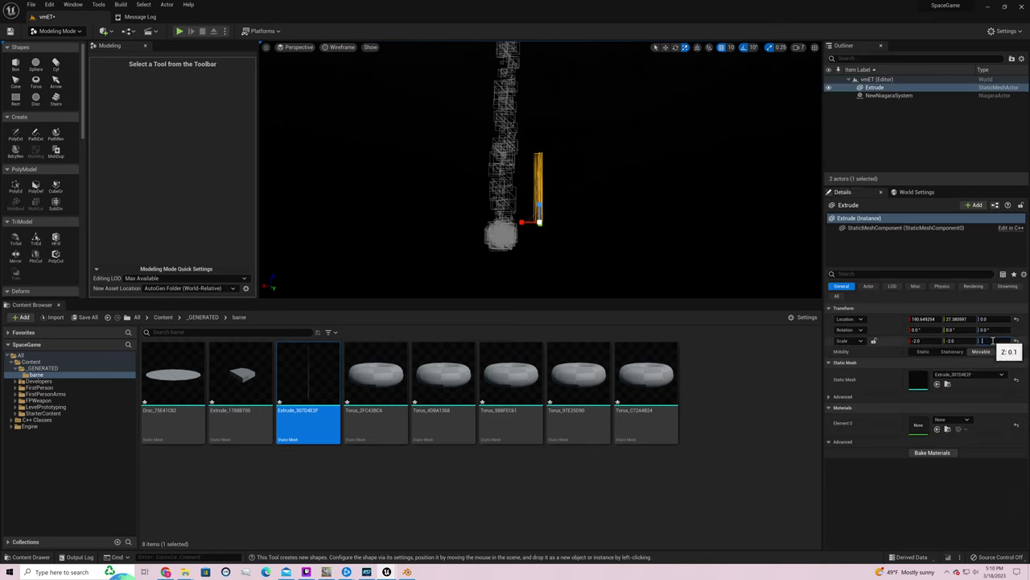
{"action": "type", "text": "0.01"}
{"action": "key", "text": "Return"}
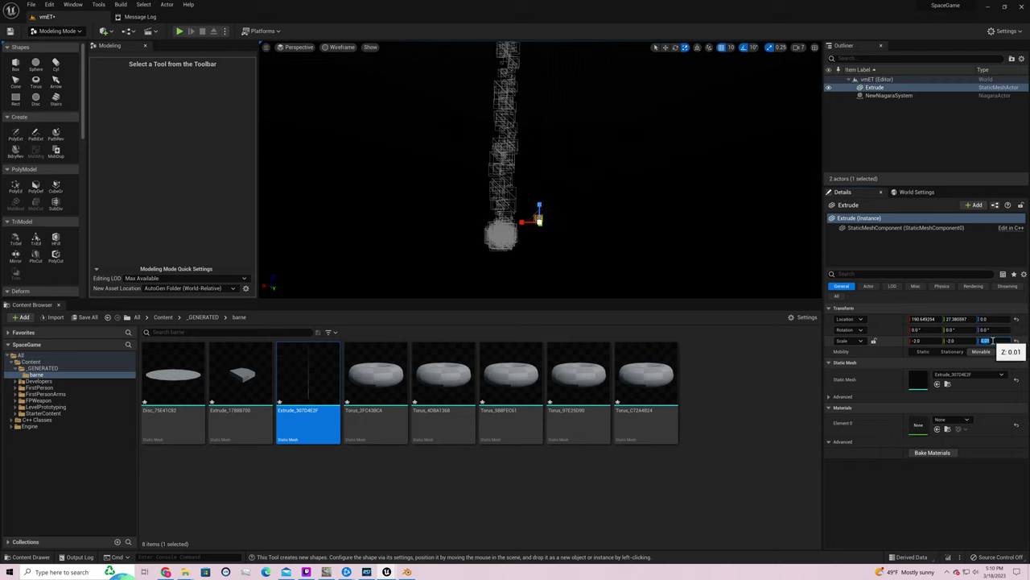
{"action": "left_click", "coordinate": [992, 341]}
{"action": "key", "text": "Return"}
{"action": "left_click", "coordinate": [907, 499]}
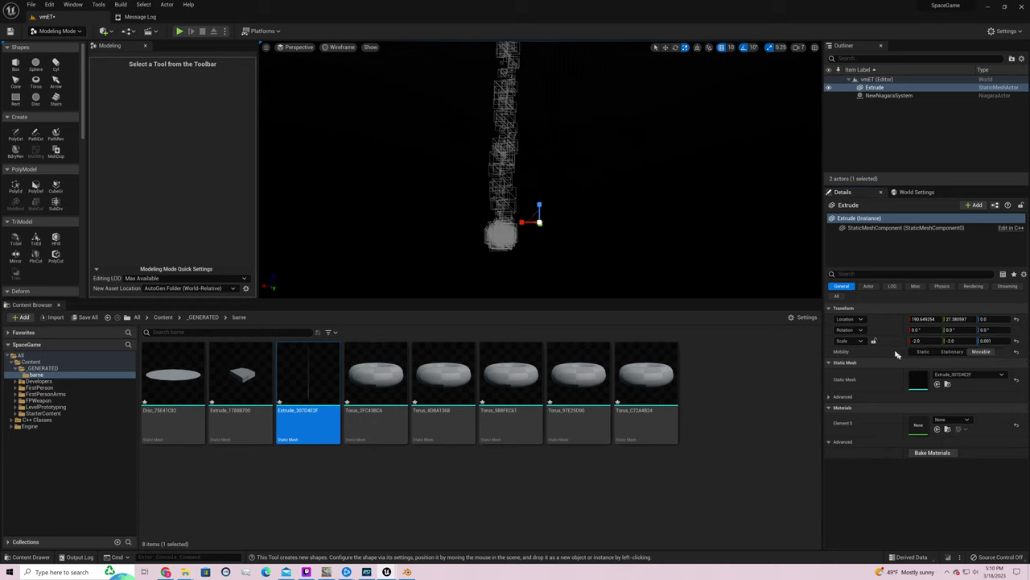
Lock the scale axes and set X and Y scale to 200
{"action": "left_click", "coordinate": [874, 341]}
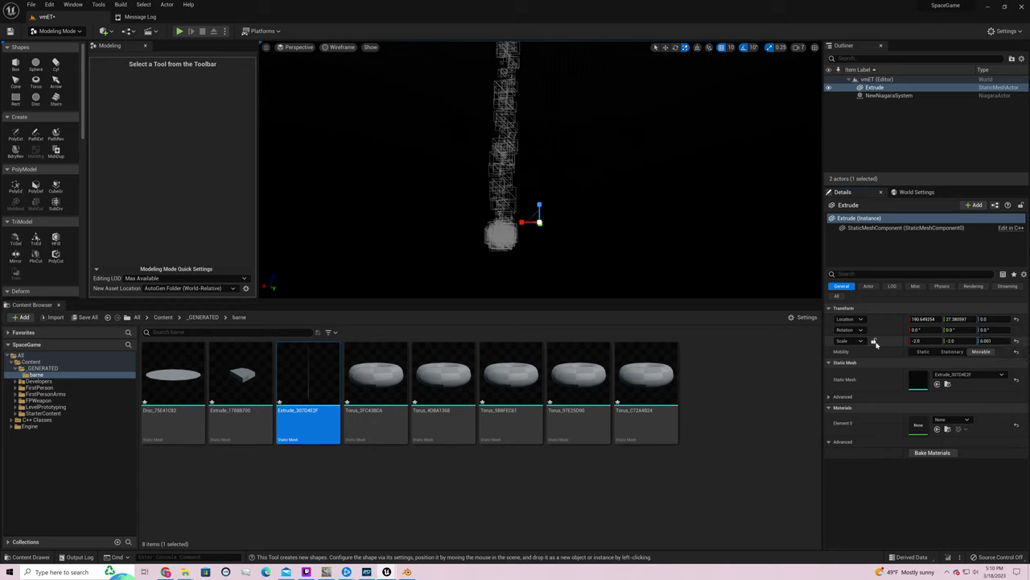
{"action": "left_click", "coordinate": [918, 341]}
{"action": "type", "text": "200"}
{"action": "key", "text": "Return"}
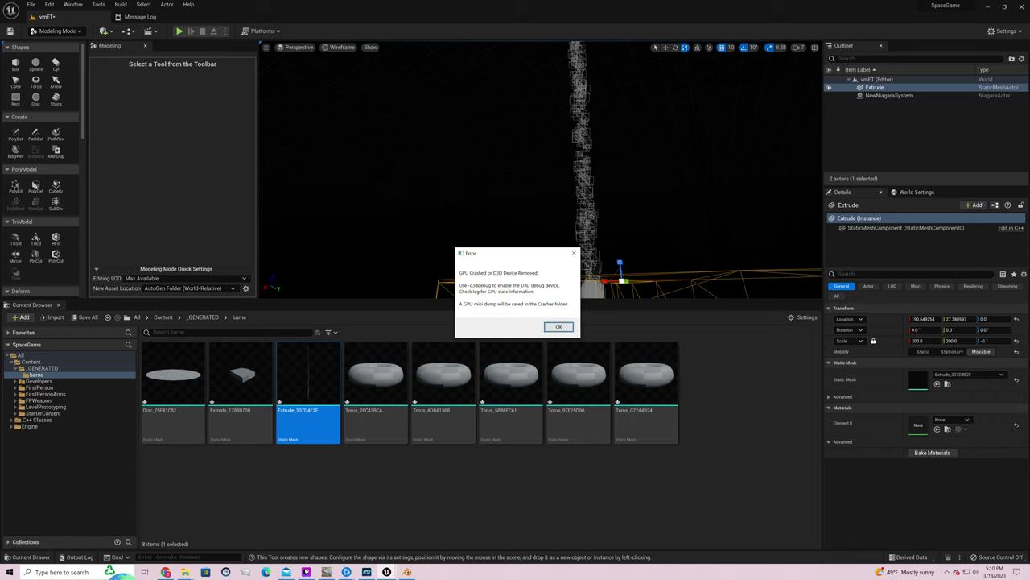
{"action": "key", "text": "alt+Tab"}
{"action": "key", "text": "alt+Tab"}
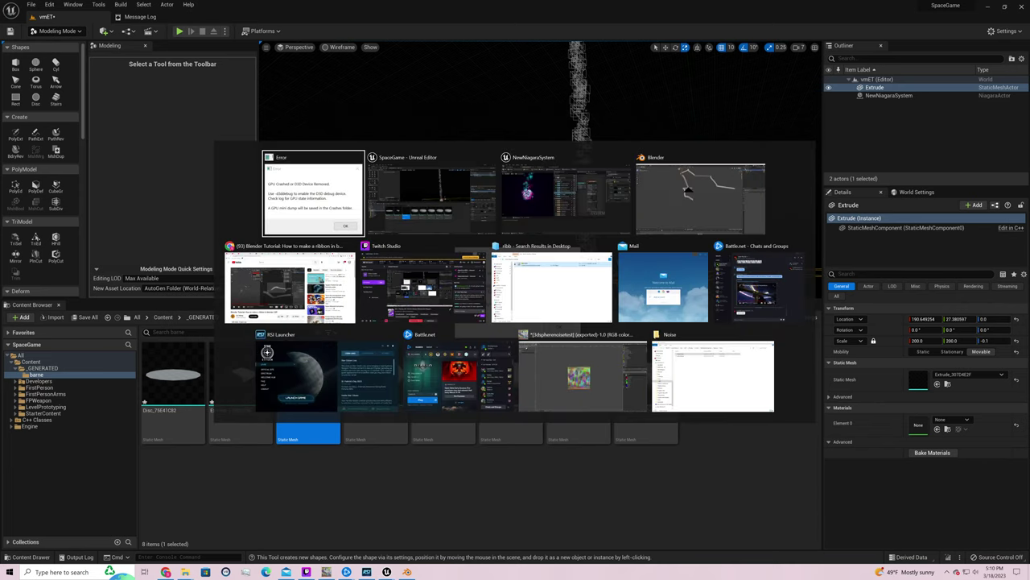
{"action": "key", "text": "alt+Tab"}
{"action": "key", "text": "alt+Tab"}
{"action": "key", "text": "alt+Tab"}
{"action": "key", "text": "alt+Tab"}
{"action": "key", "text": "alt+Tab"}
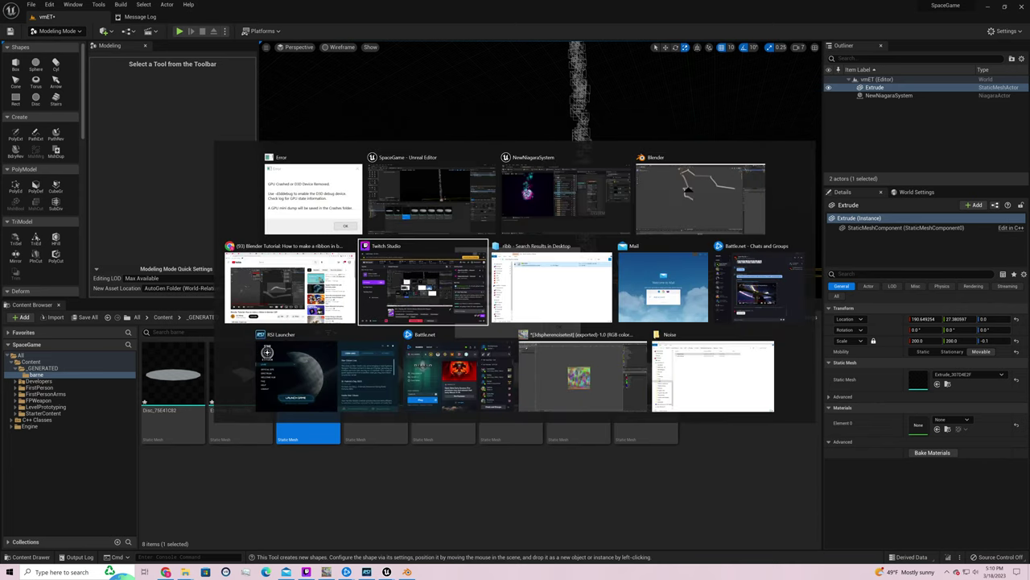
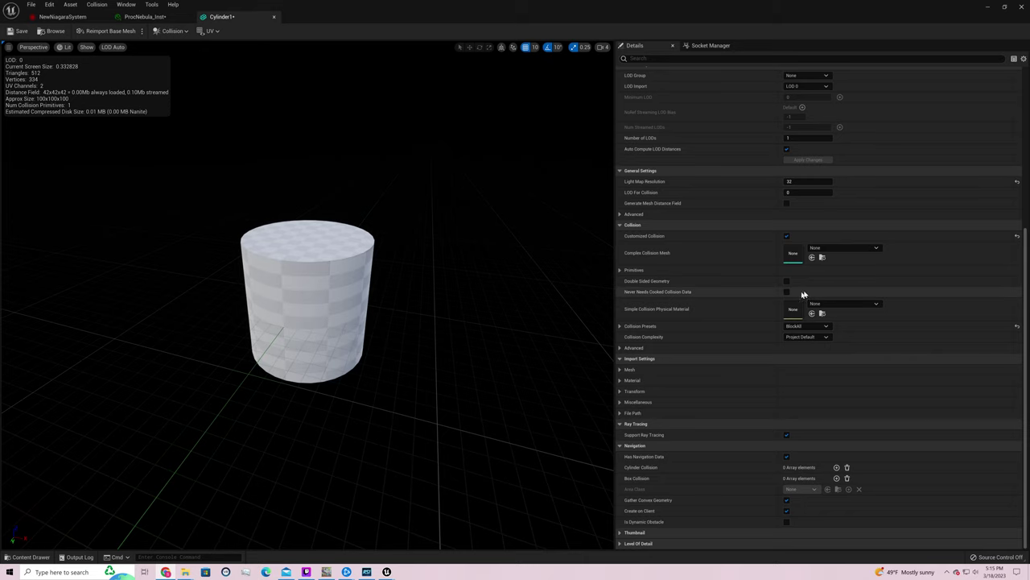
Filter Cylinder1's mesh details by 'sca' and set Build Scale Z to 10
{"action": "scroll", "coordinate": [797, 265], "scroll_direction": "up", "scroll_amount": 3}
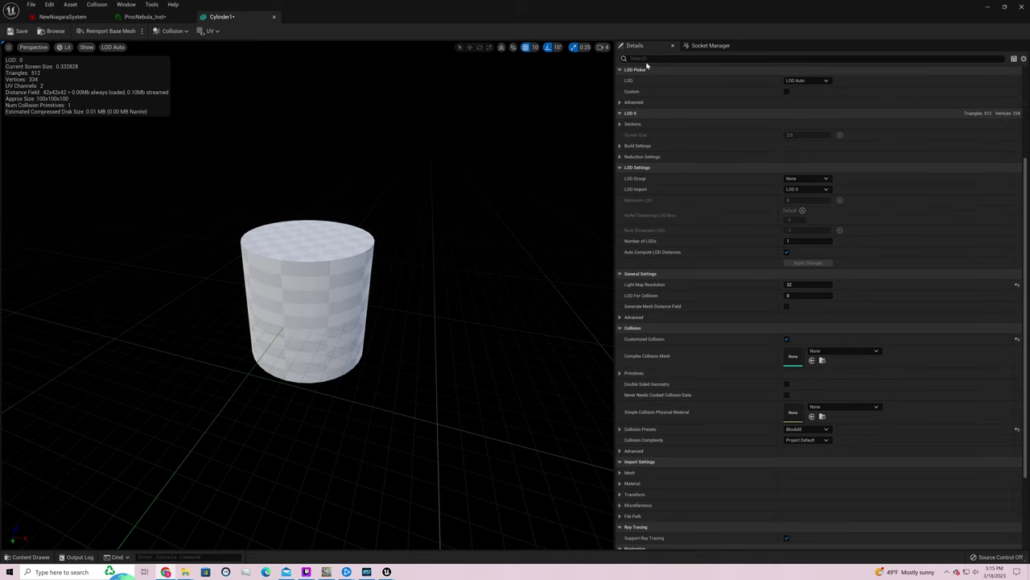
{"action": "left_click", "coordinate": [648, 59]}
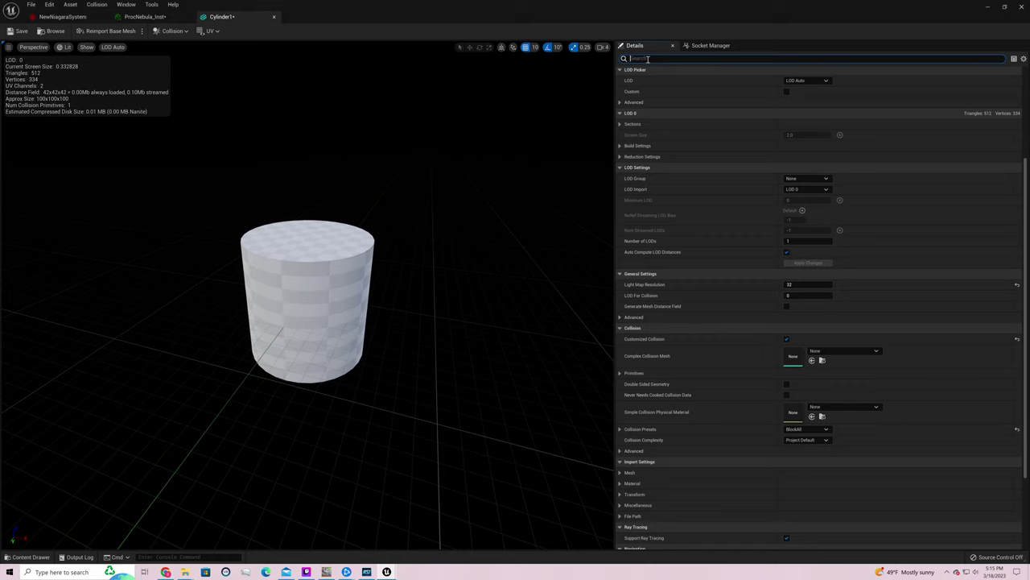
{"action": "type", "text": "sca"}
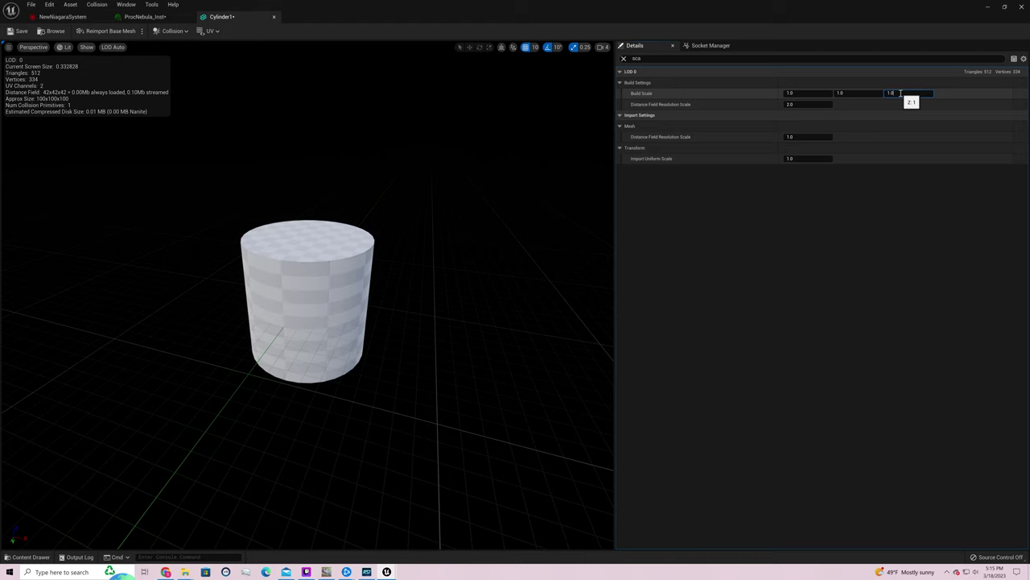
{"action": "type", "text": "10"}
{"action": "key", "text": "Return"}
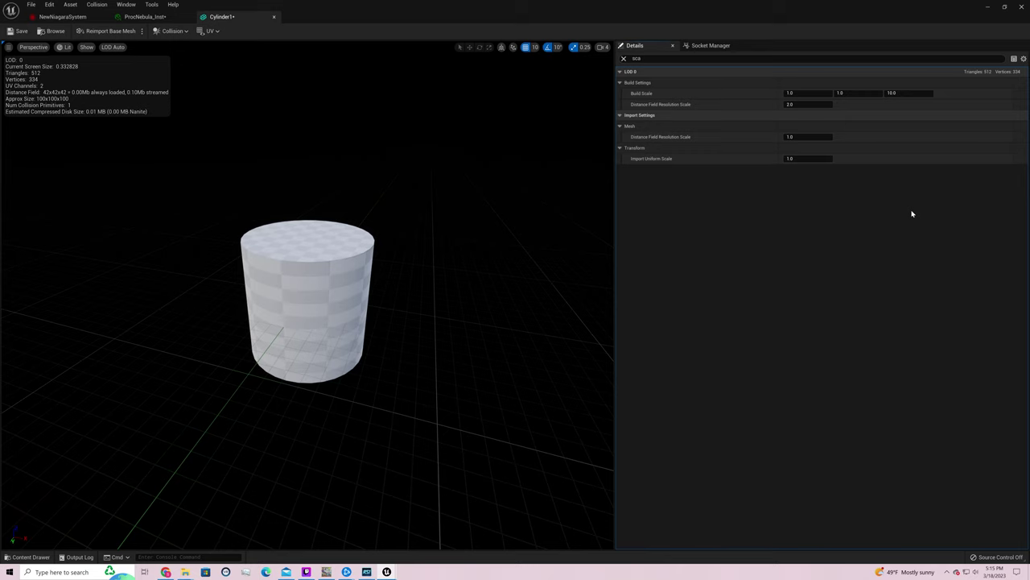
Set Import Uniform Scale to 2, raise Build Scale Z to 100, and save Cylinder1
{"action": "left_click", "coordinate": [812, 159]}
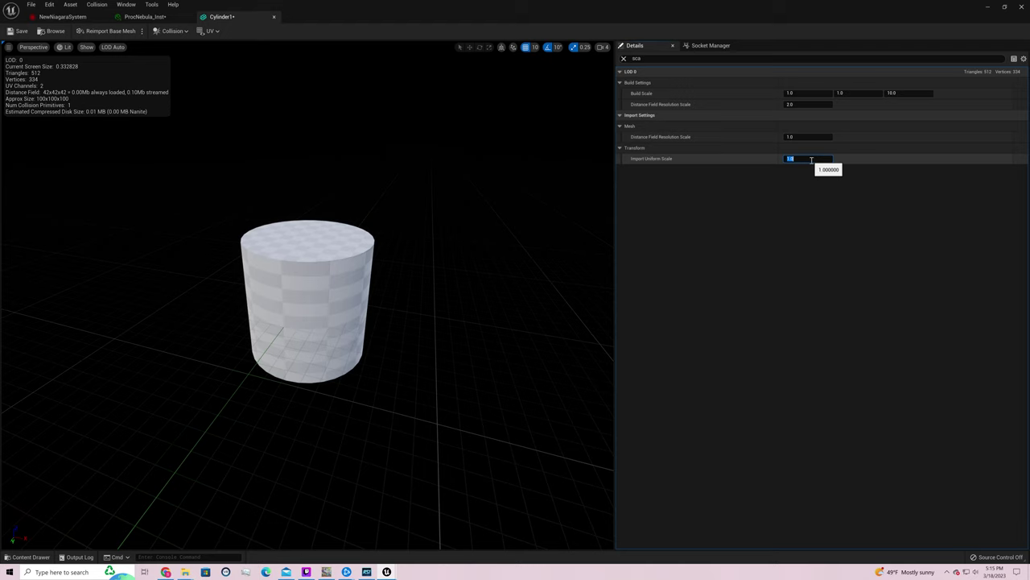
{"action": "type", "text": "2"}
{"action": "key", "text": "Return"}
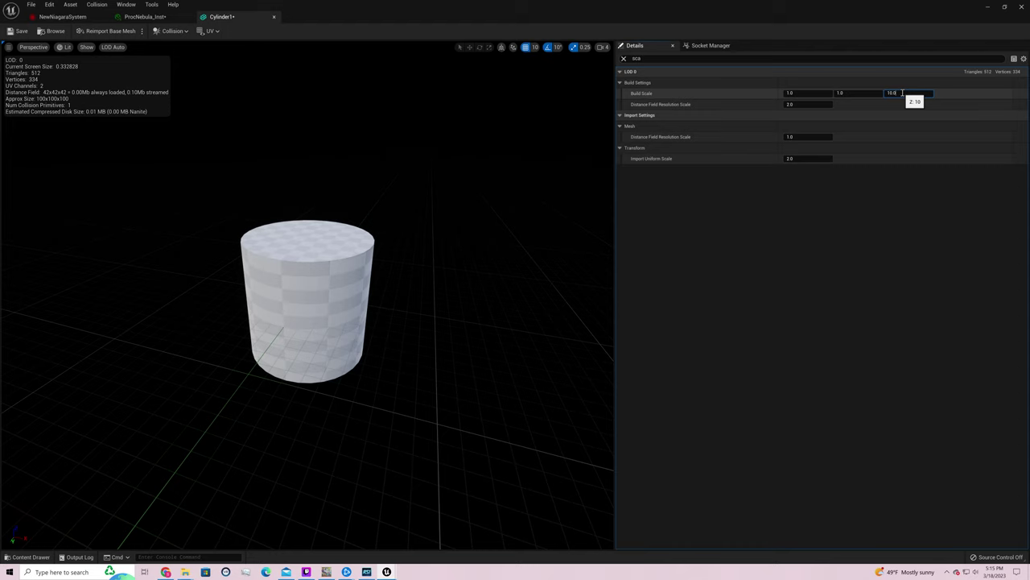
{"action": "type", "text": "100"}
{"action": "key", "text": "Return"}
{"action": "left_click", "coordinate": [19, 30]}
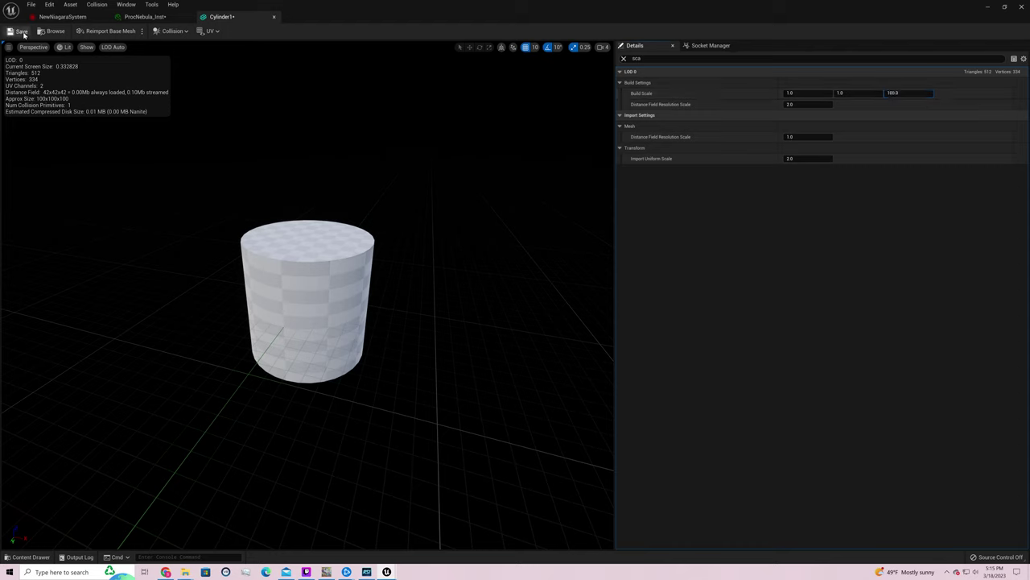
Assign Cylinder1 as the preview mesh of NewNiagaraSystem
{"action": "left_click", "coordinate": [160, 17]}
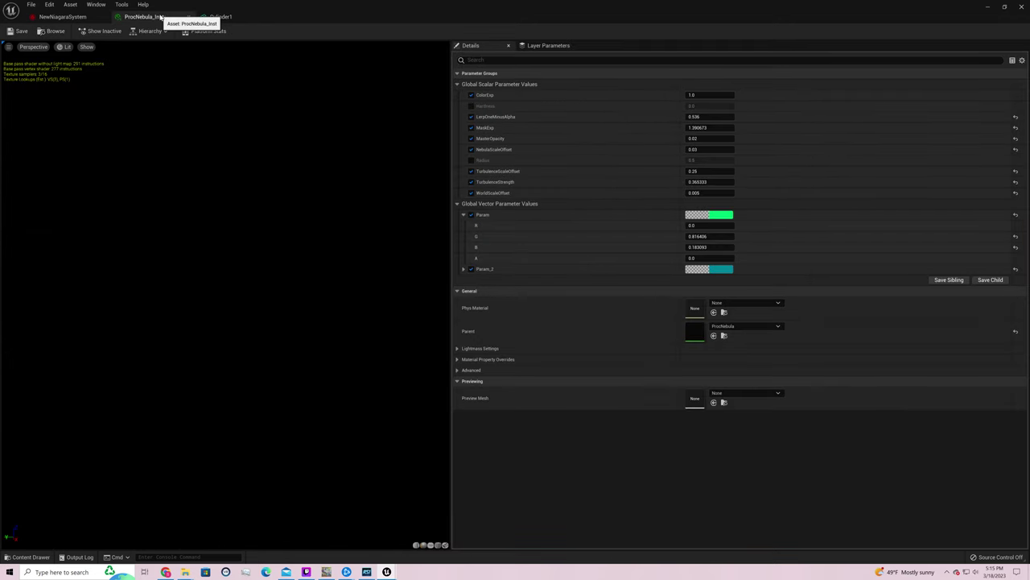
{"action": "left_click", "coordinate": [62, 17]}
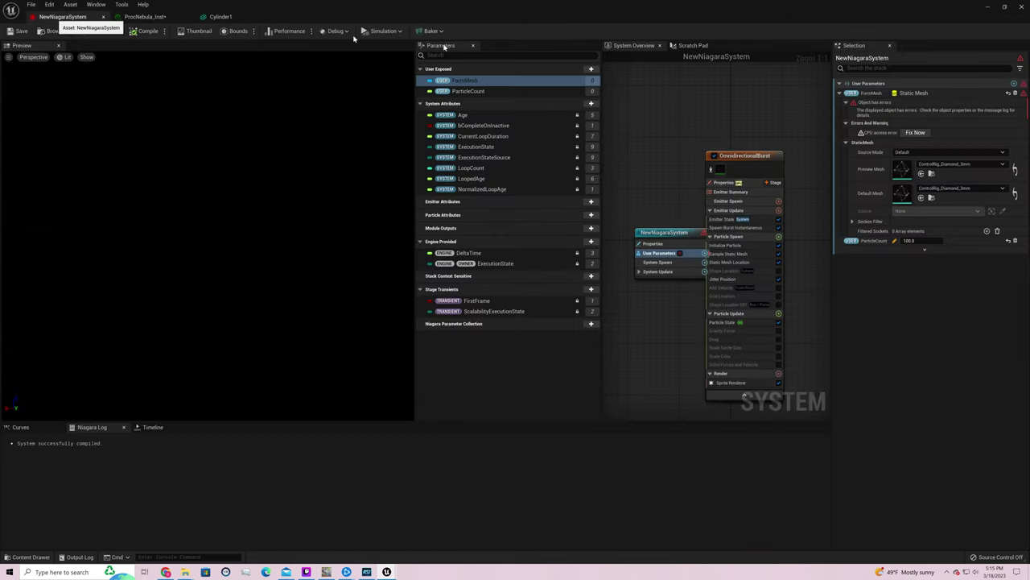
{"action": "left_click", "coordinate": [988, 7]}
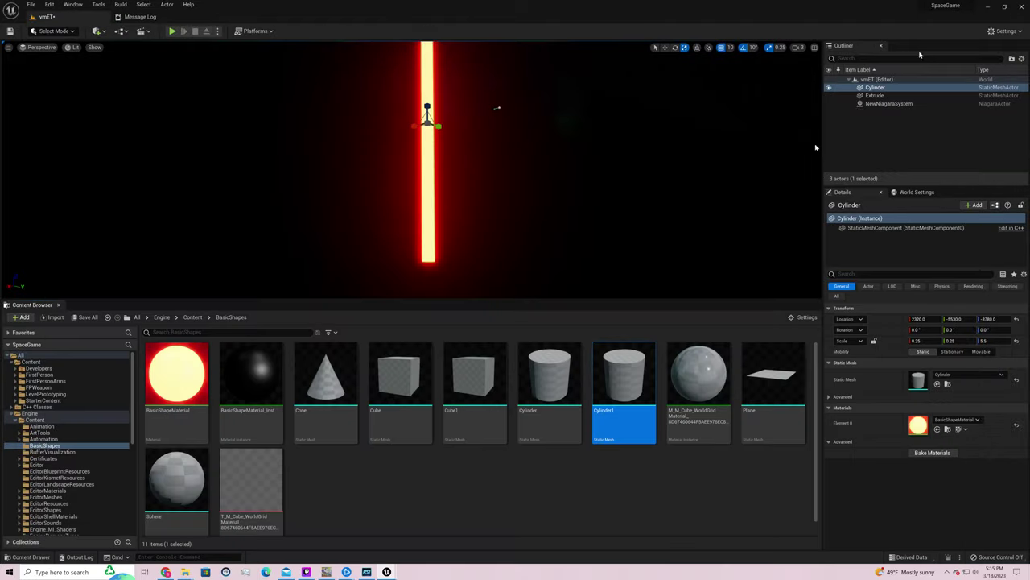
{"action": "left_click_drag", "start_coordinate": [649, 379], "coordinate": [926, 402]}
Stretch the NewNiagaraSystem actor in the level to a Z scale of 5.5
{"action": "left_click", "coordinate": [886, 103]}
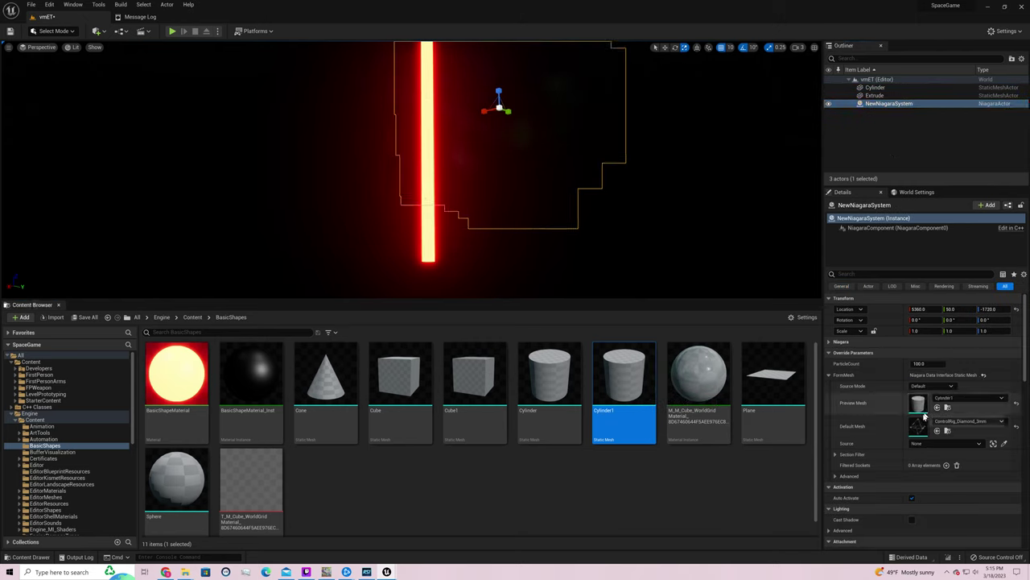
{"action": "right_click_drag", "start_coordinate": [693, 256], "coordinate": [698, 234]}
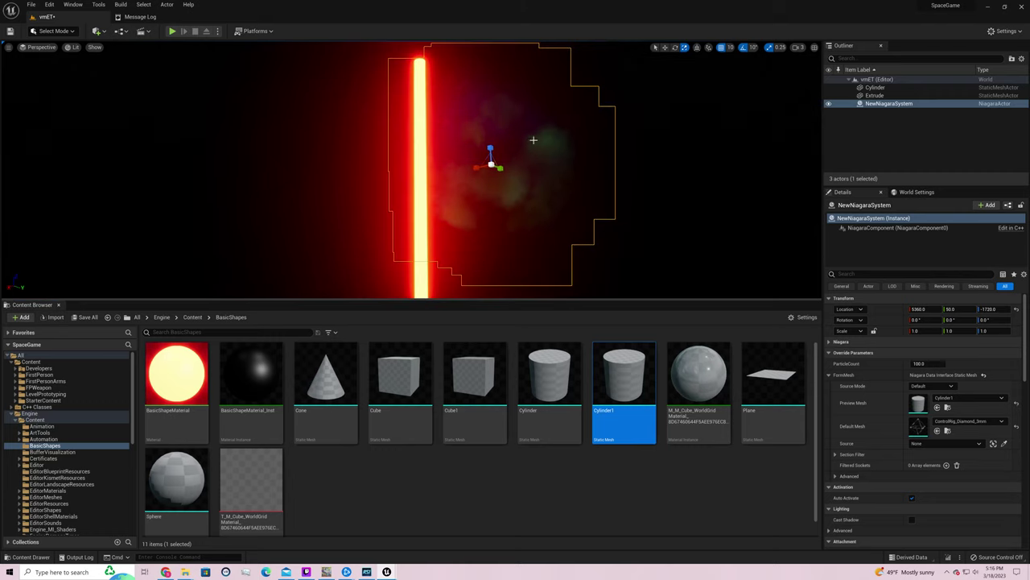
{"action": "left_click_drag", "start_coordinate": [490, 150], "coordinate": [490, 108]}
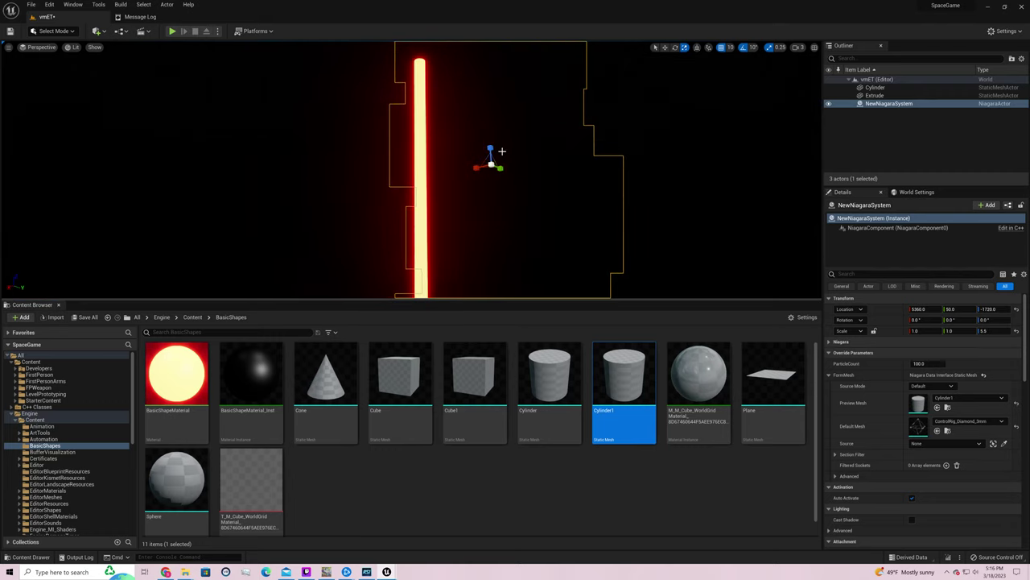
{"action": "right_click_drag", "start_coordinate": [642, 198], "coordinate": [608, 233]}
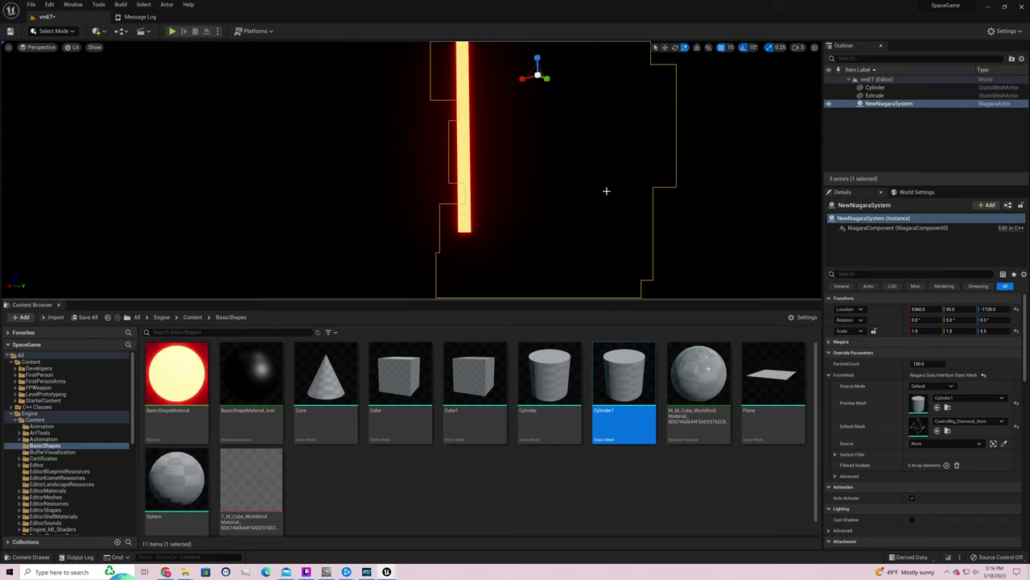
Delete the glowing Cylinder beam actor and reselect NewNiagaraSystem
{"action": "left_click", "coordinate": [464, 148]}
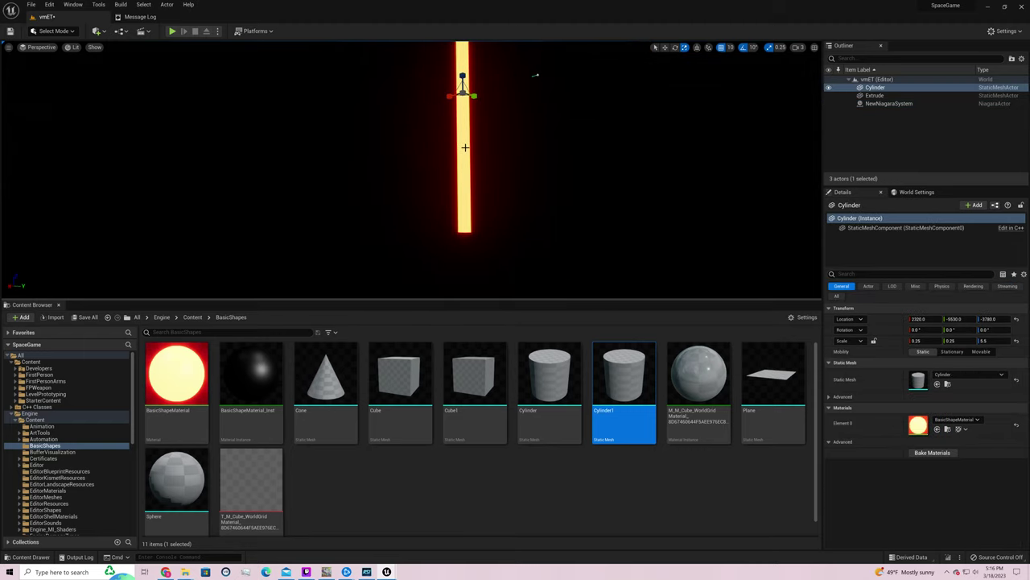
{"action": "key", "text": "Delete"}
{"action": "left_click", "coordinate": [564, 162]}
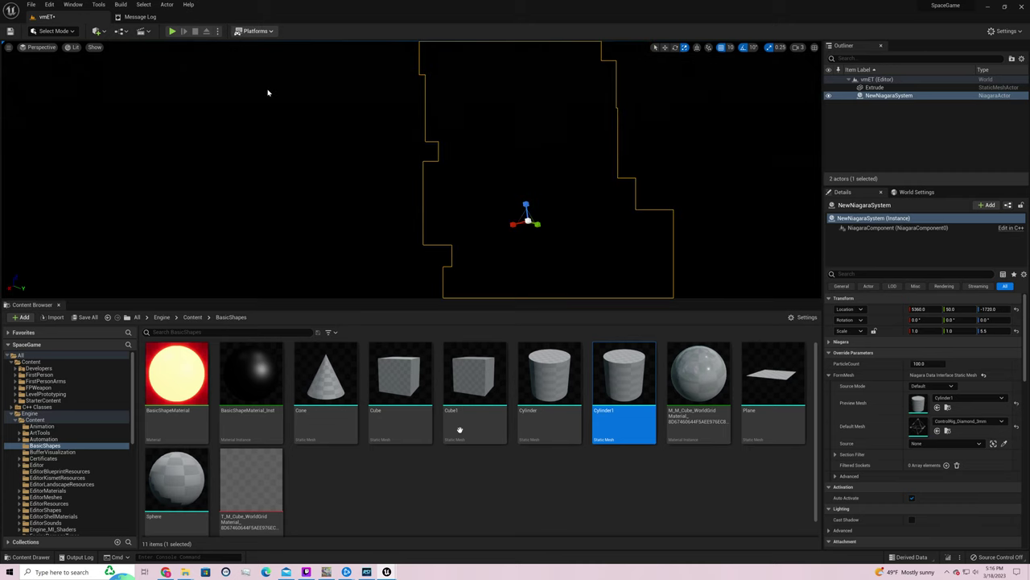
{"action": "mouse_move", "coordinate": [391, 567]}
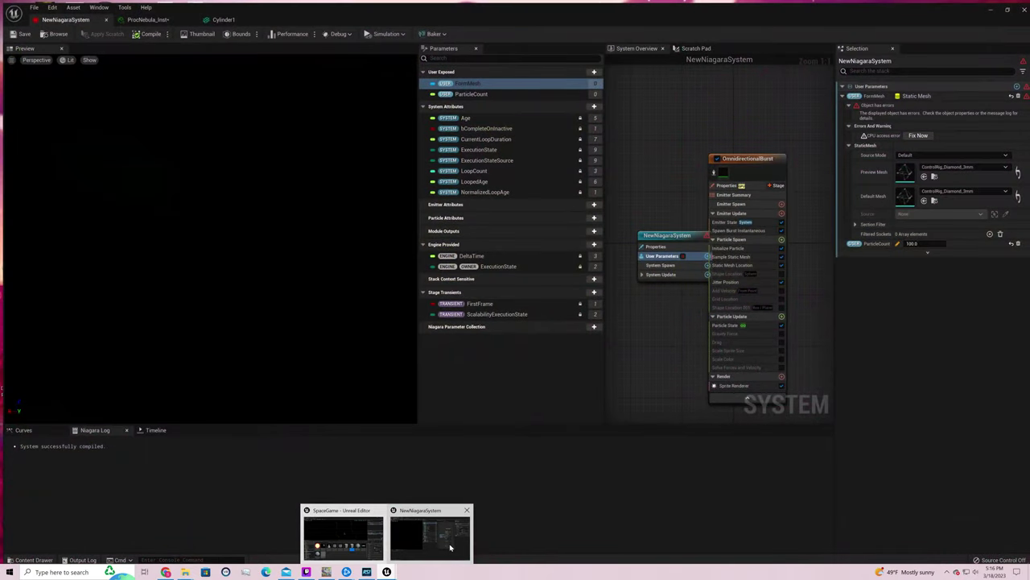
Restore the Niagara editor window and bring up the ProcNebula_Inst material instance
{"action": "left_click", "coordinate": [450, 548]}
{"action": "left_click", "coordinate": [143, 4]}
{"action": "left_click", "coordinate": [144, 4]}
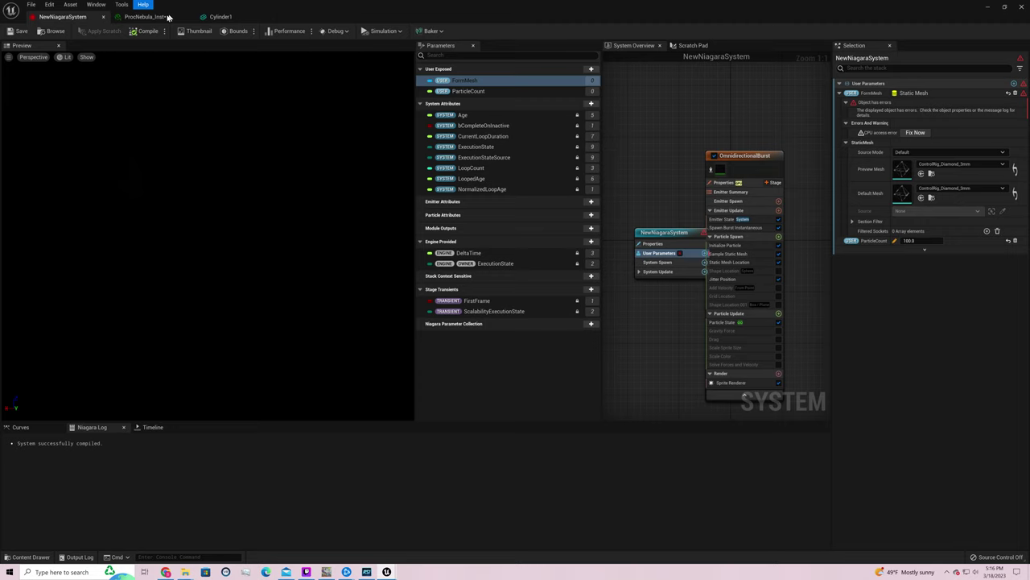
{"action": "left_click", "coordinate": [168, 17]}
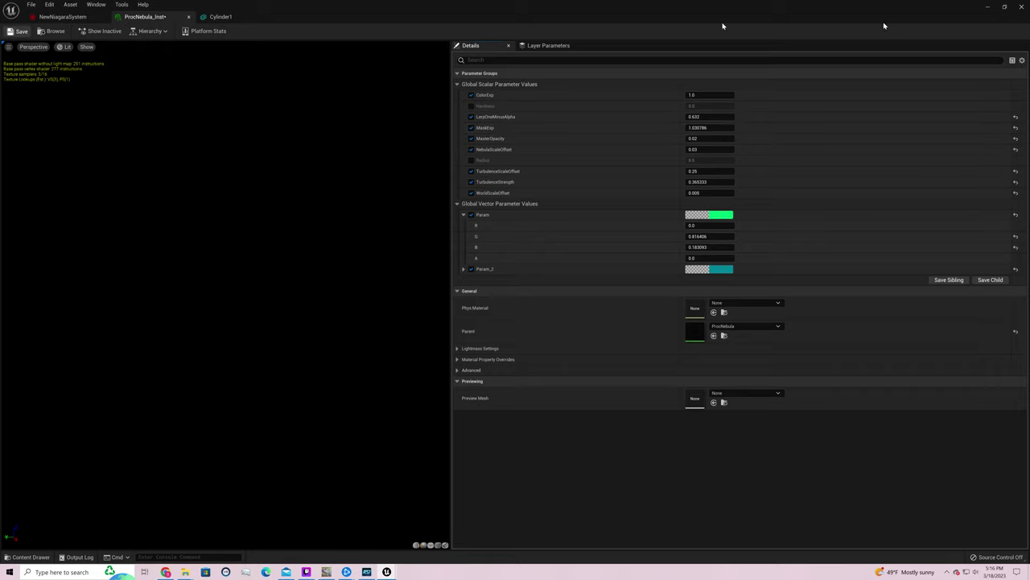
Minimize the material editor and orbit the level view around the nebula volume
{"action": "left_click", "coordinate": [988, 6]}
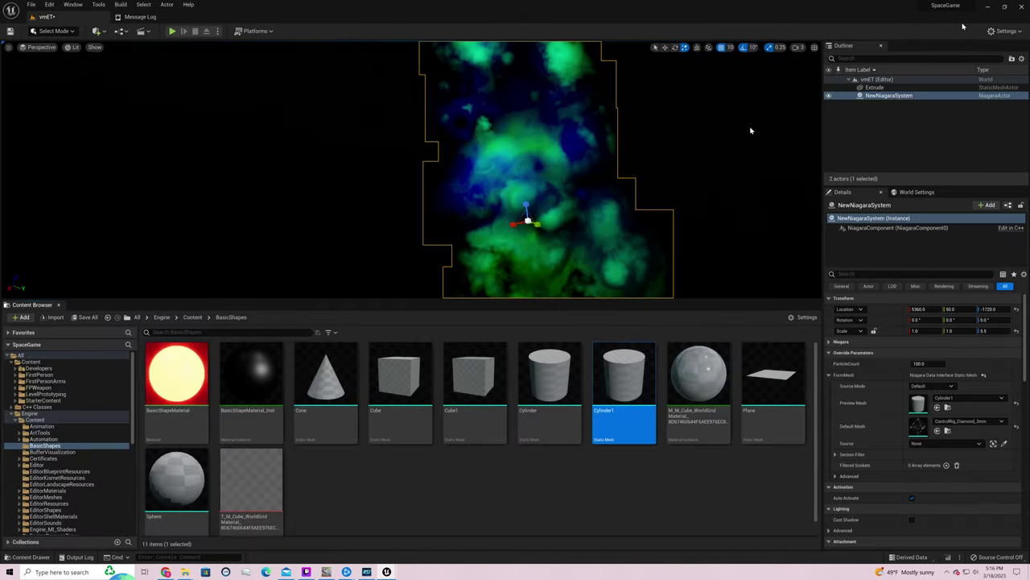
{"action": "right_click_drag", "start_coordinate": [758, 127], "coordinate": [737, 129]}
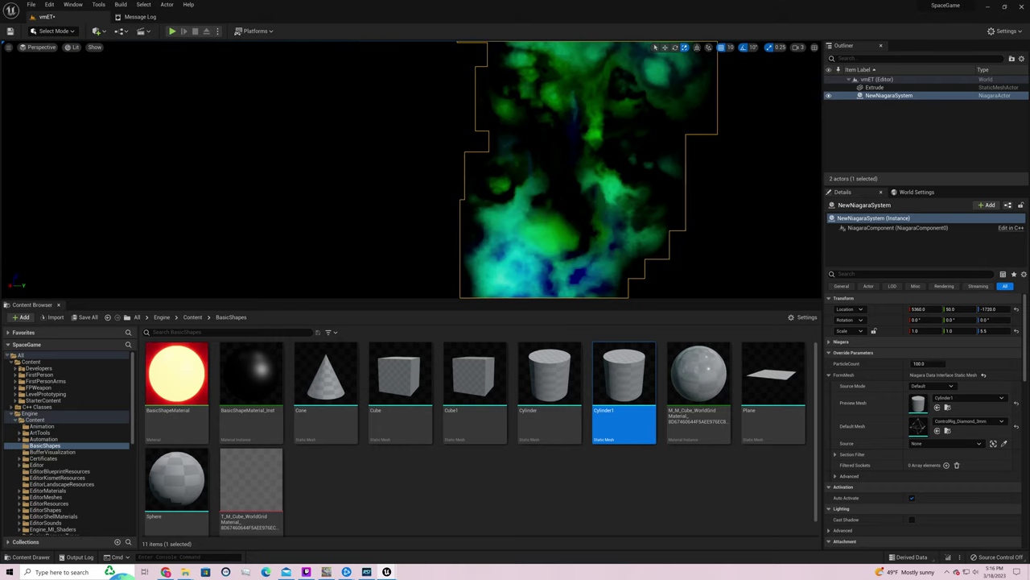
{"action": "mouse_move", "coordinate": [737, 129]}
{"action": "right_mouse_down"}
{"action": "mouse_move", "coordinate": [775, 129]}
{"action": "mouse_move", "coordinate": [745, 129]}
{"action": "mouse_move", "coordinate": [736, 112]}
{"action": "right_mouse_up"}
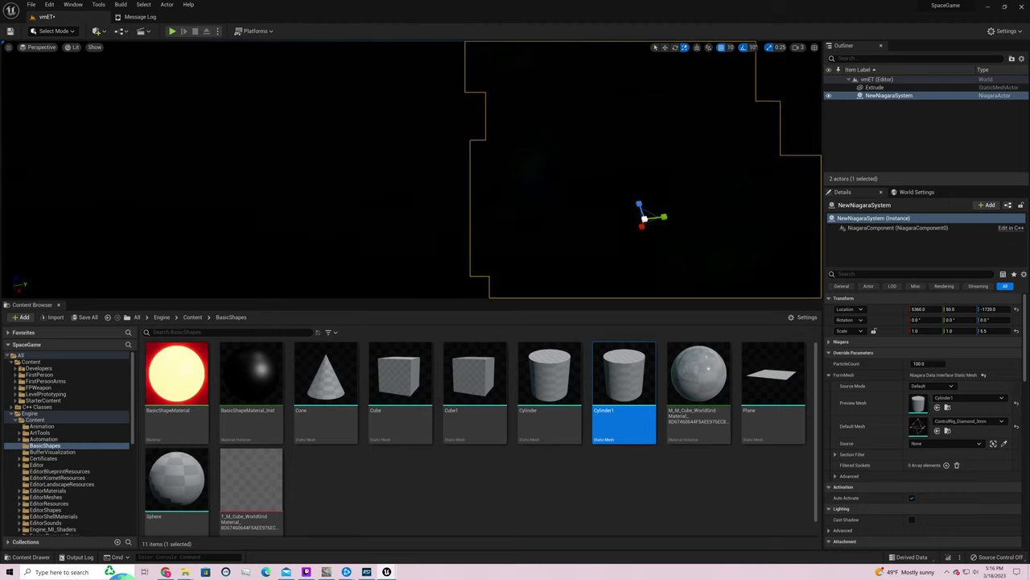
{"action": "mouse_move", "coordinate": [736, 113]}
{"action": "right_mouse_down"}
{"action": "mouse_move", "coordinate": [805, 132]}
{"action": "mouse_move", "coordinate": [796, 133]}
{"action": "mouse_move", "coordinate": [809, 159]}
{"action": "mouse_move", "coordinate": [817, 73]}
{"action": "mouse_move", "coordinate": [717, 129]}
{"action": "right_mouse_up"}
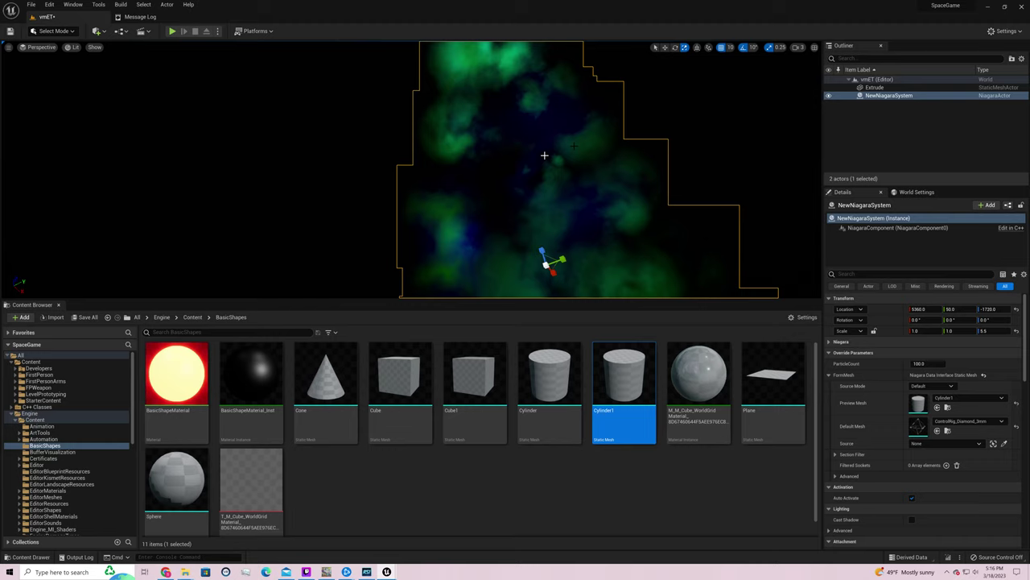
{"action": "right_click_drag", "start_coordinate": [544, 154], "coordinate": [573, 134]}
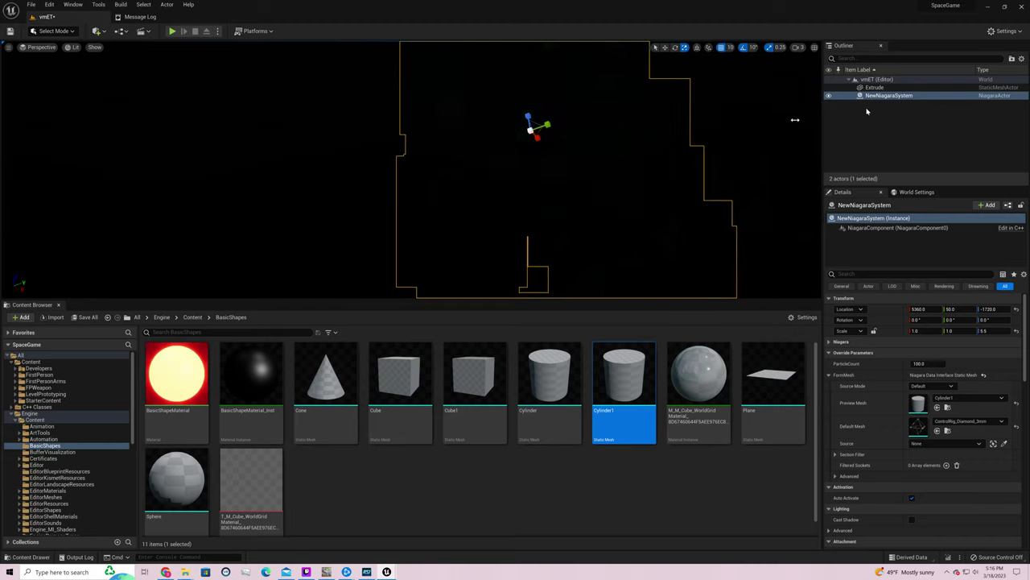
In ProcNebula_Inst, set MaskExp to 1 and MasterOpacity to 0.03
{"action": "mouse_move", "coordinate": [386, 571]}
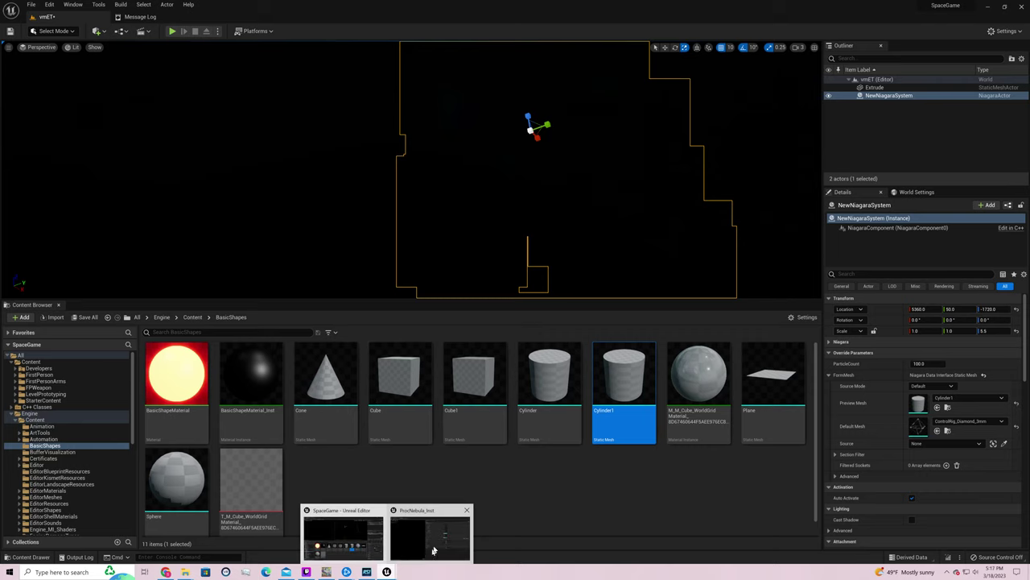
{"action": "left_click", "coordinate": [434, 547]}
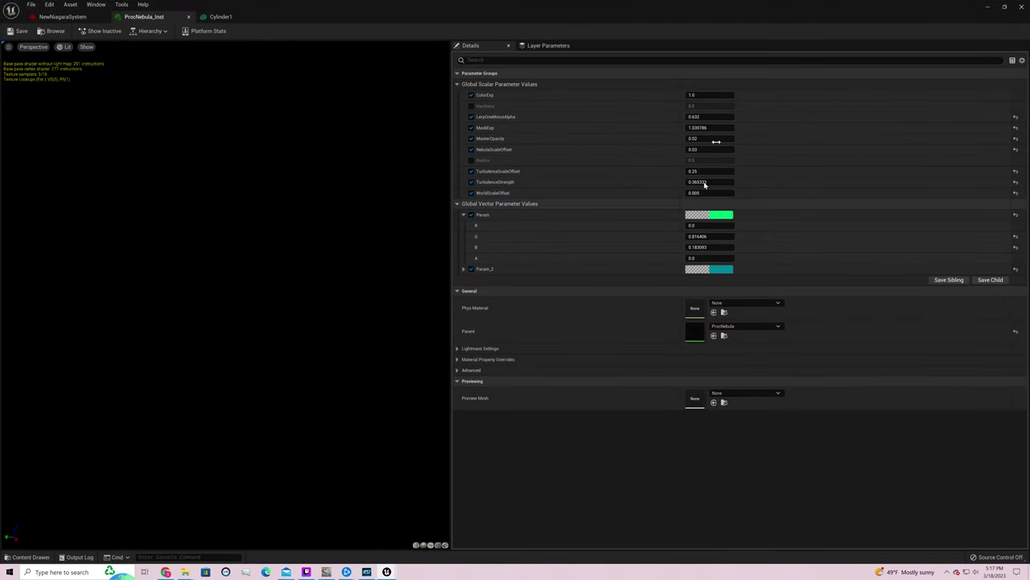
{"action": "left_click", "coordinate": [721, 130]}
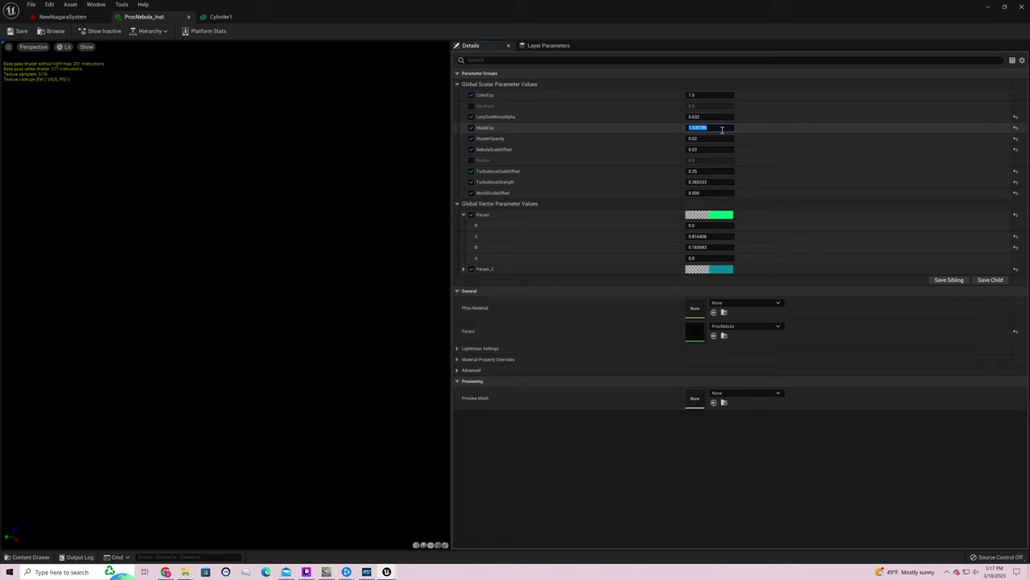
{"action": "type", "text": "1"}
{"action": "left_click", "coordinate": [697, 139]}
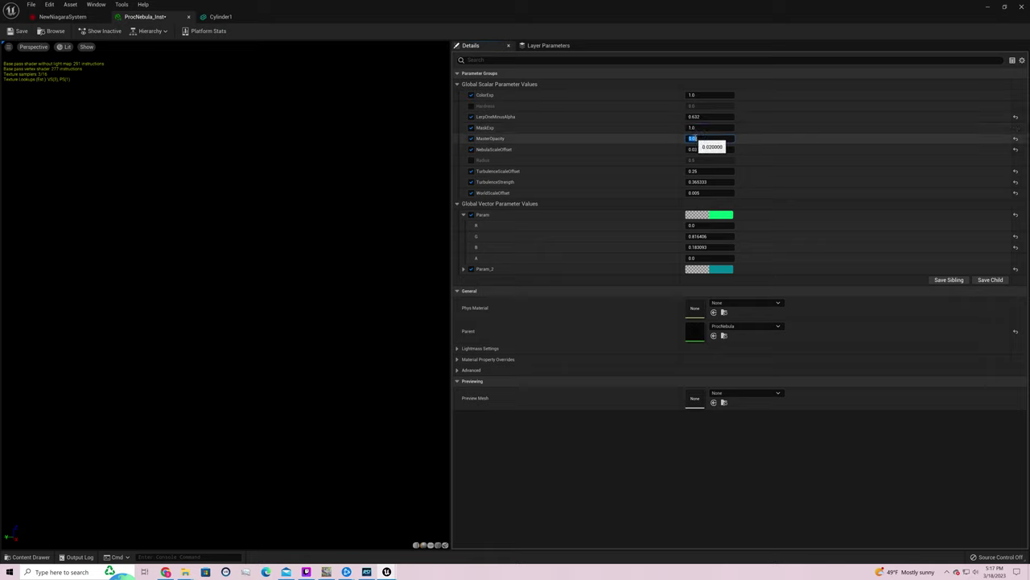
{"action": "type", "text": "0.03"}
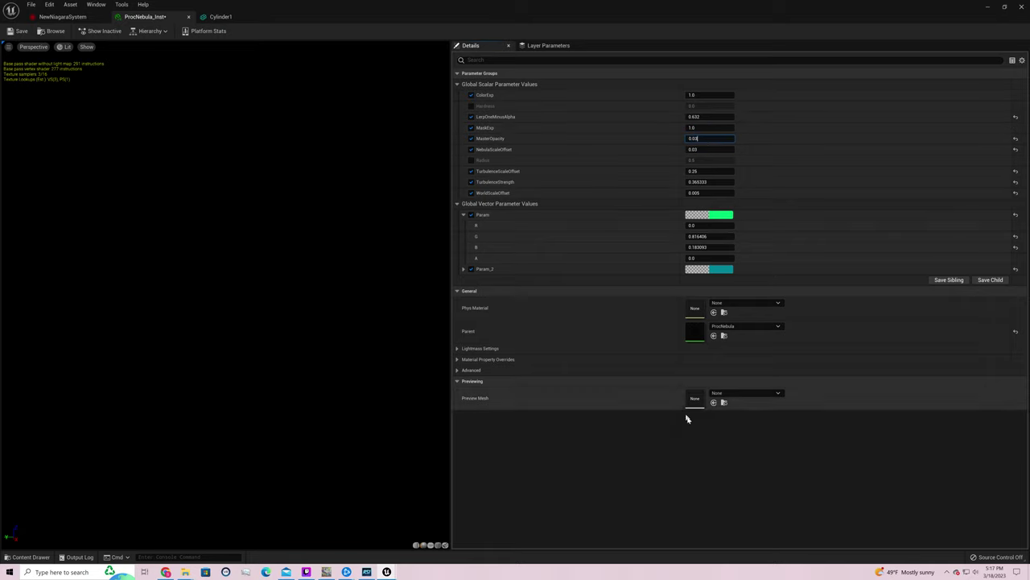
{"action": "left_click", "coordinate": [686, 418]}
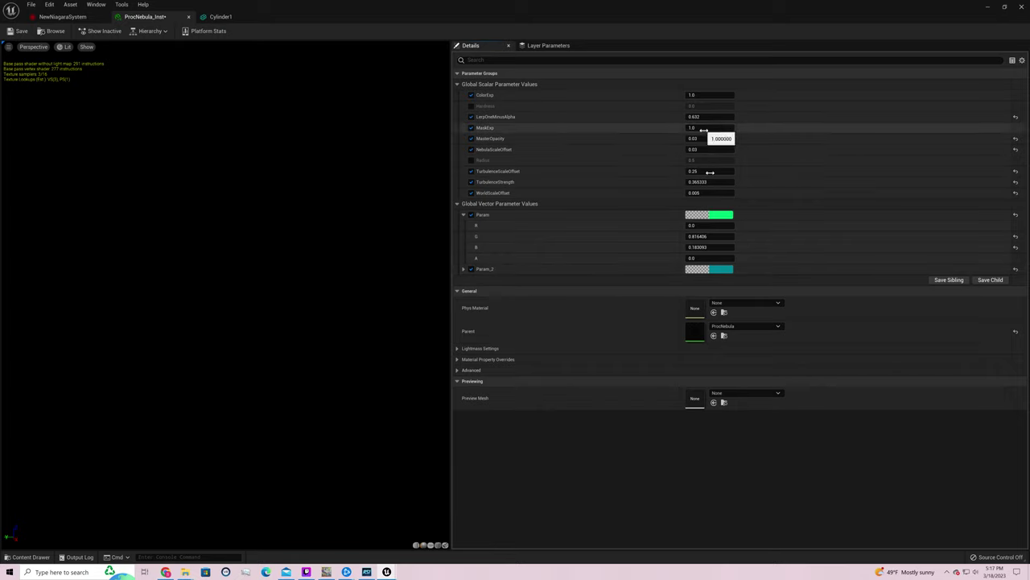
Set TurbulenceScaleOffset to 0.2 and TurbulenceStrength to 0.5, then save the instance
{"action": "left_click", "coordinate": [704, 172]}
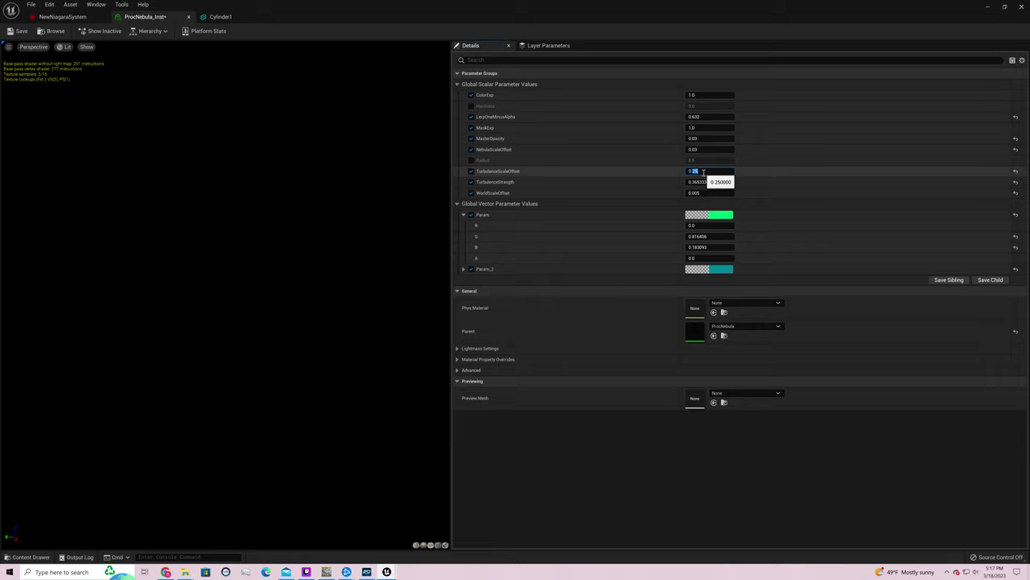
{"action": "type", "text": "0.2"}
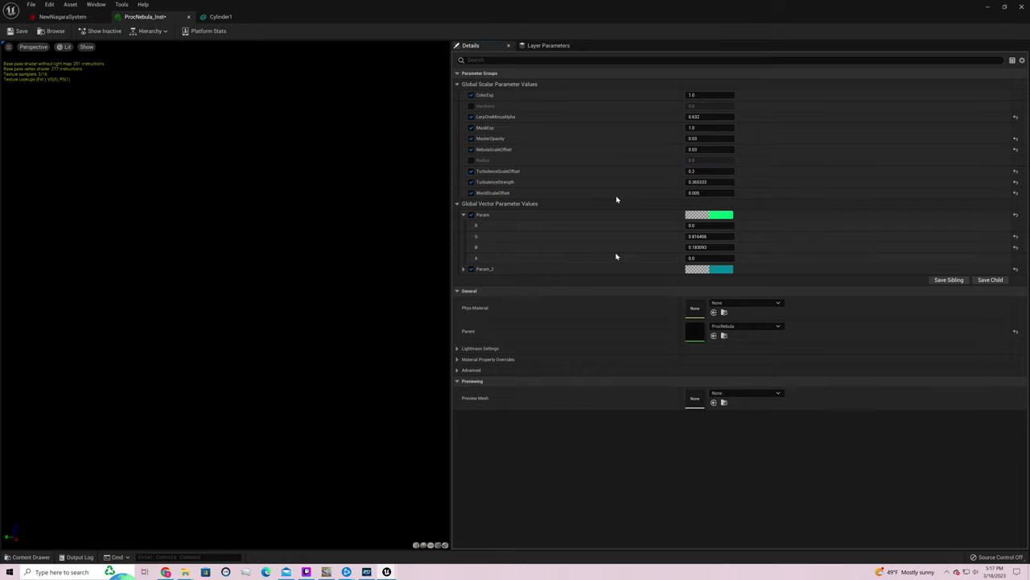
{"action": "left_click", "coordinate": [697, 182]}
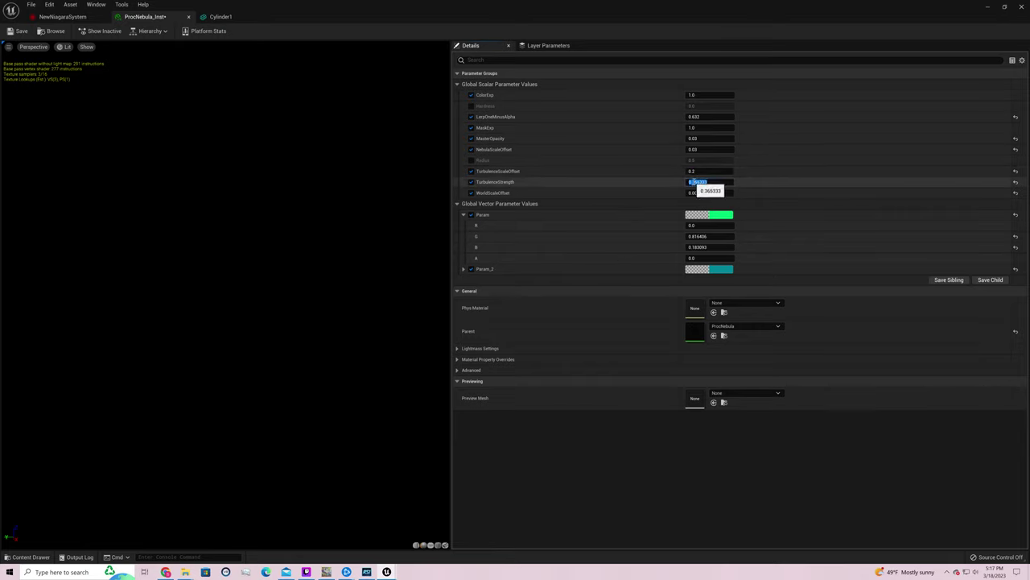
{"action": "type", "text": "0.5"}
{"action": "key", "text": "Return"}
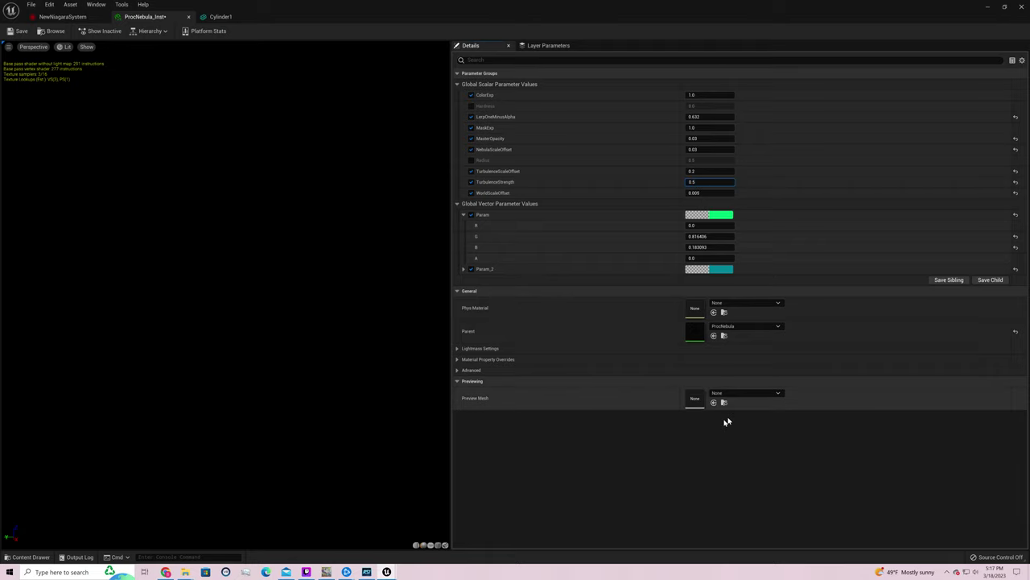
{"action": "left_click", "coordinate": [19, 31]}
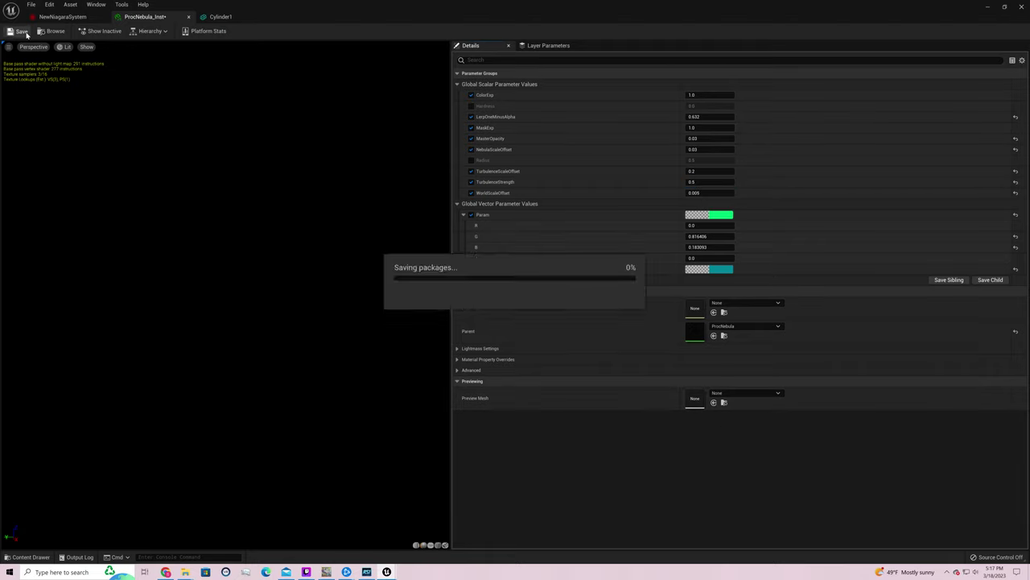
{"action": "left_click", "coordinate": [987, 11]}
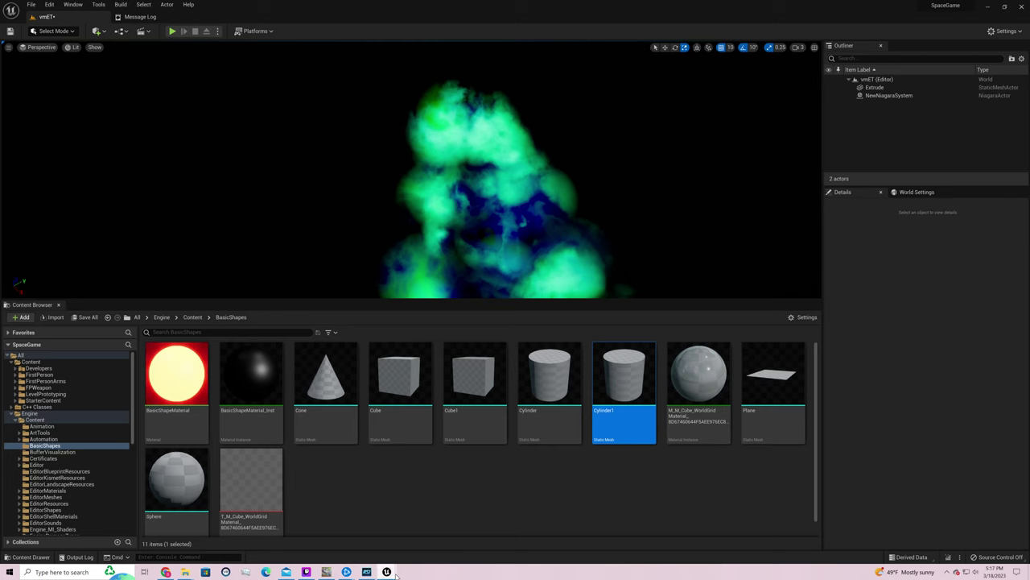
{"action": "mouse_move", "coordinate": [394, 573]}
{"action": "left_click", "coordinate": [425, 538]}
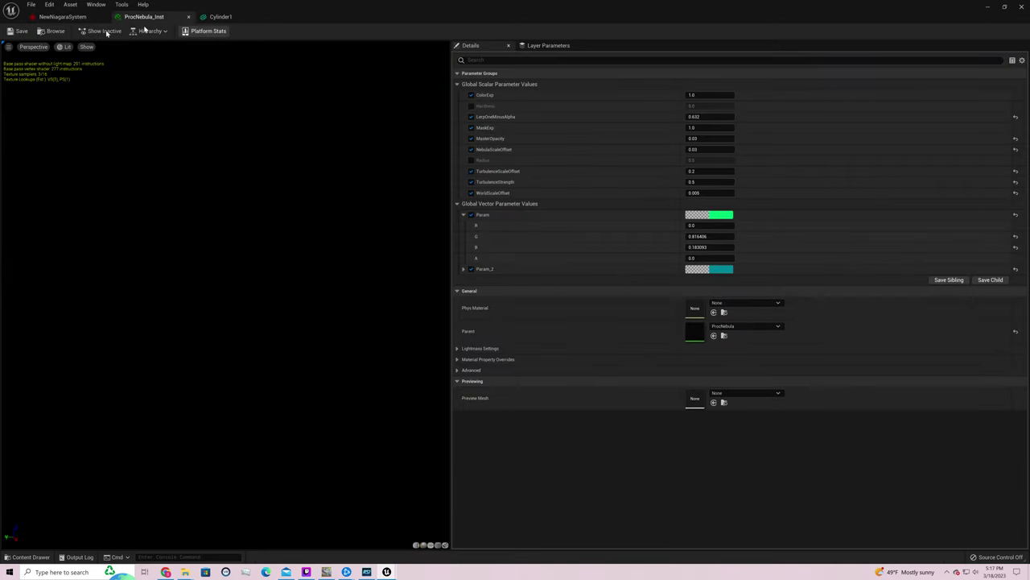
Set NewNiagaraSystem's ParticleCount user parameter to 500 and return to the level editor
{"action": "left_click", "coordinate": [88, 17]}
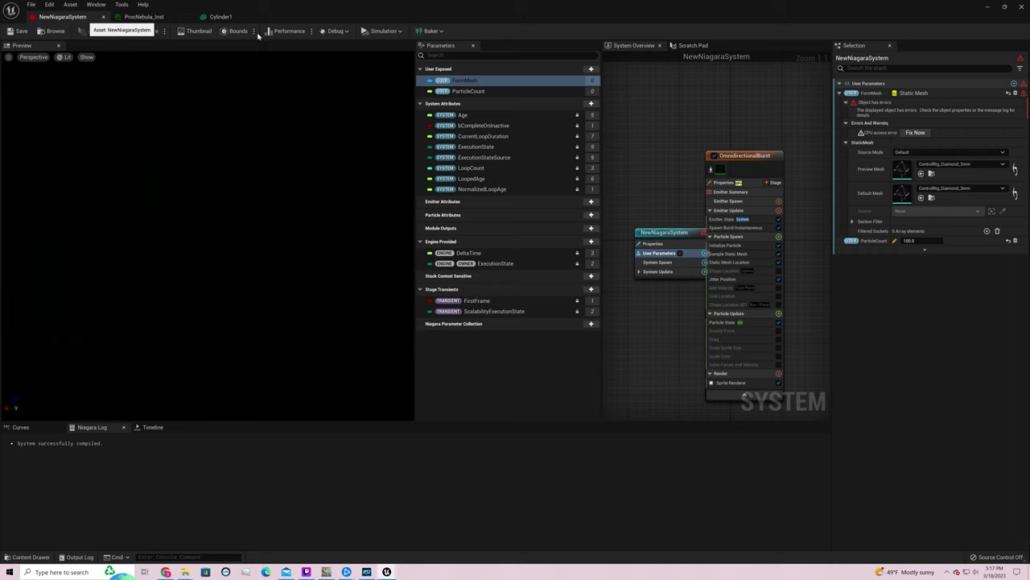
{"action": "left_click", "coordinate": [724, 228]}
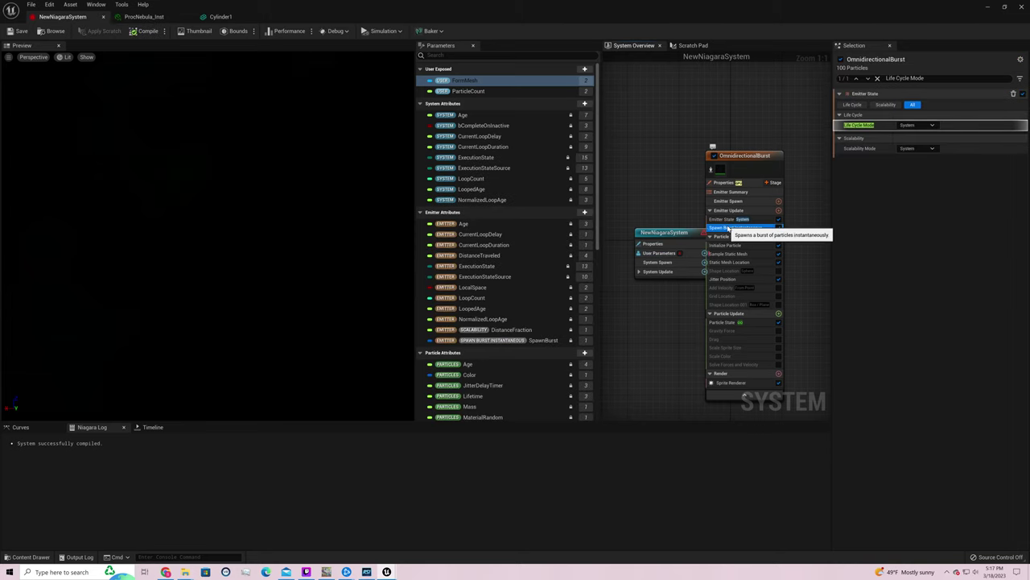
{"action": "left_click", "coordinate": [658, 254]}
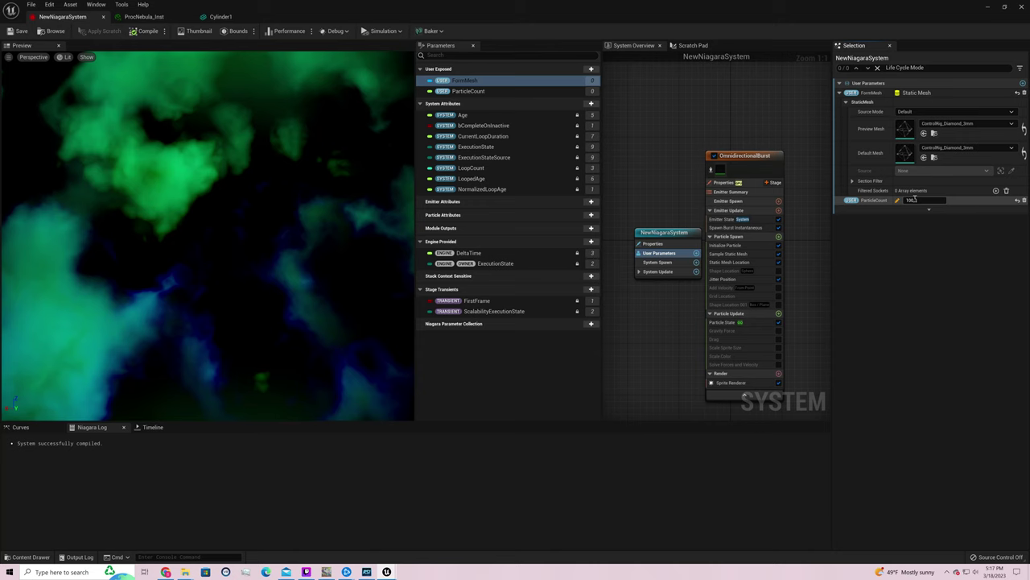
{"action": "key", "text": "Return"}
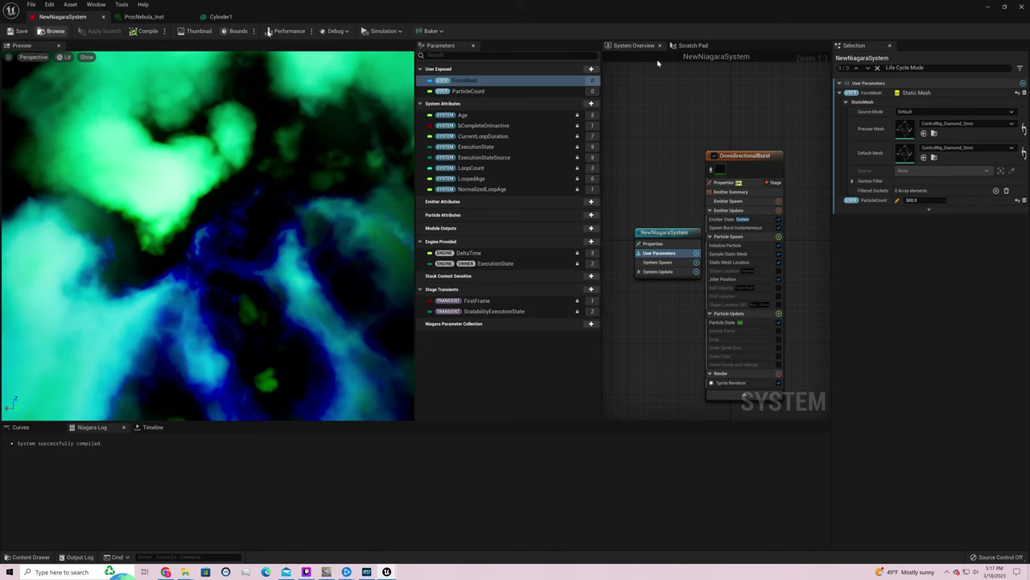
{"action": "key", "text": "alt+Tab"}
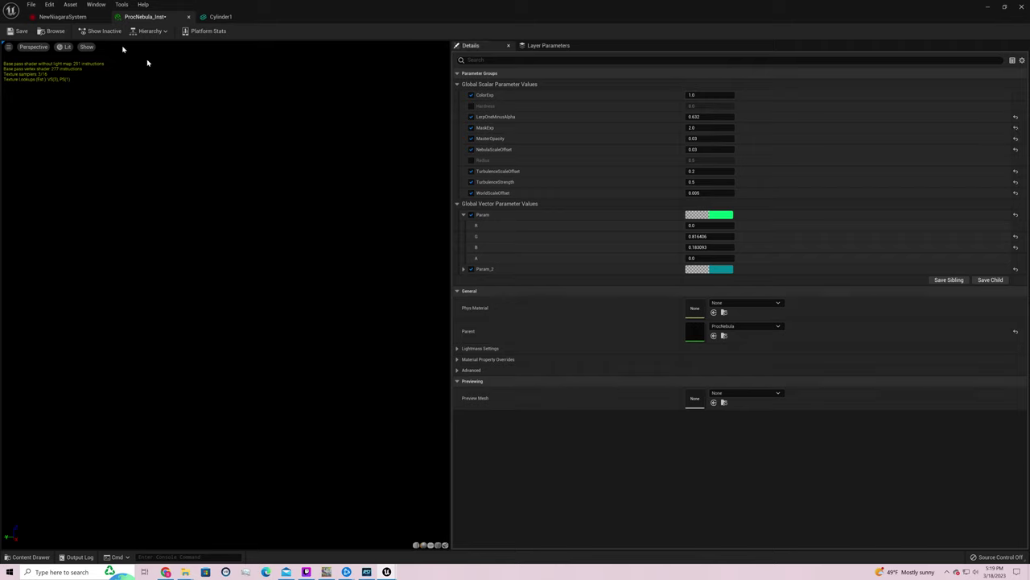
Save the ProcNebula_Inst material instance with MaskExp at 2.0
{"action": "left_click", "coordinate": [18, 31]}
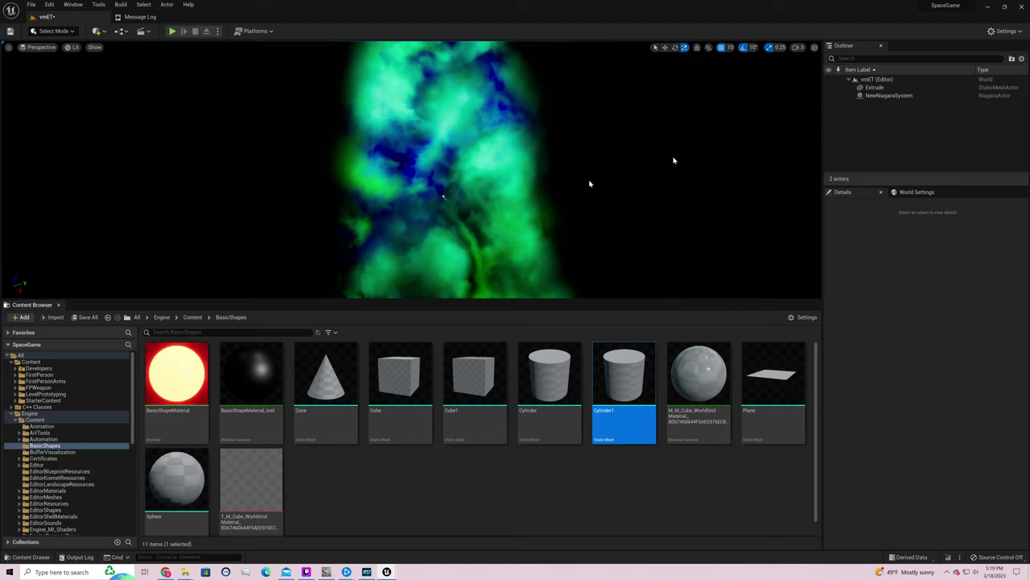
Orbit the camera around the nebula and open the viewport's Perspective view list
{"action": "right_click_drag", "start_coordinate": [594, 185], "coordinate": [572, 174]}
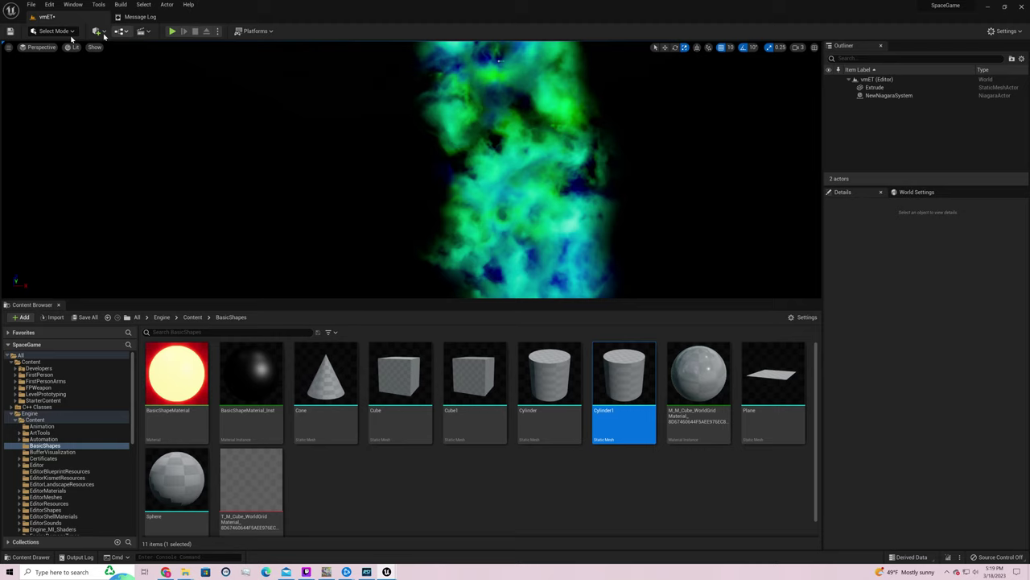
{"action": "left_click", "coordinate": [41, 47]}
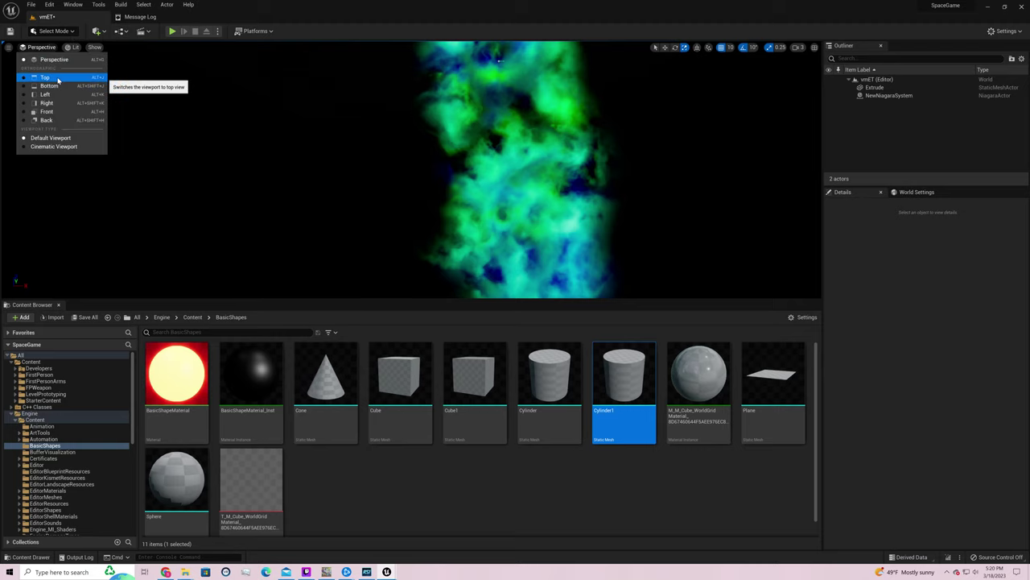
Switch the viewport to Top view and browse the Content Browser back to BasicShapes
{"action": "left_click", "coordinate": [46, 76]}
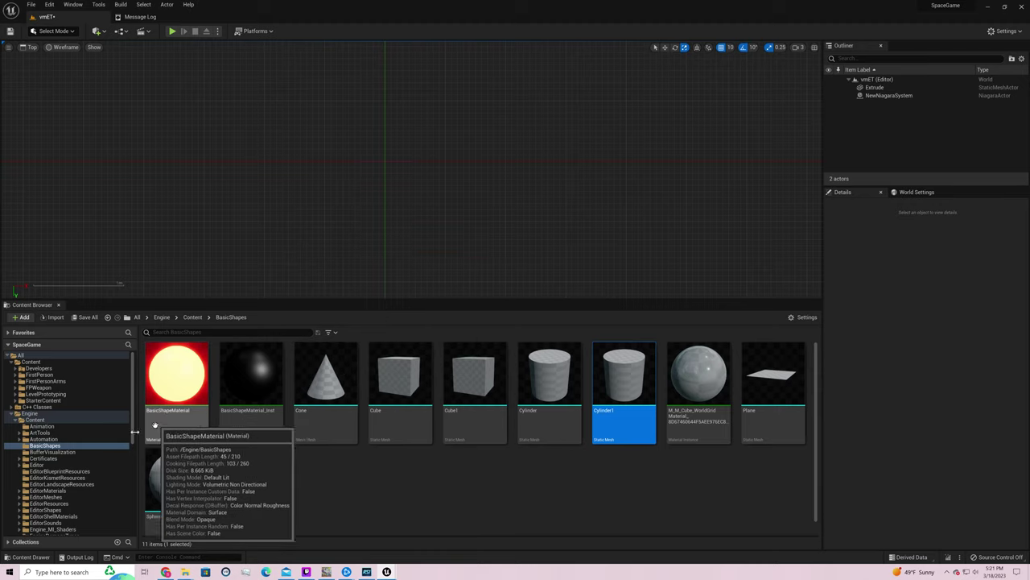
{"action": "left_click", "coordinate": [88, 479]}
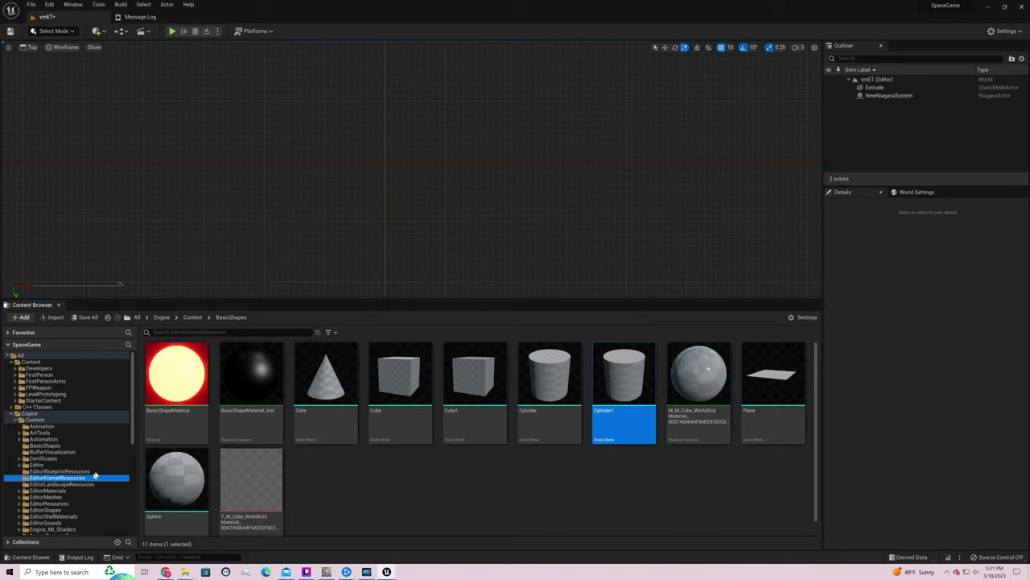
{"action": "left_click", "coordinate": [95, 473]}
{"action": "left_click", "coordinate": [63, 432]}
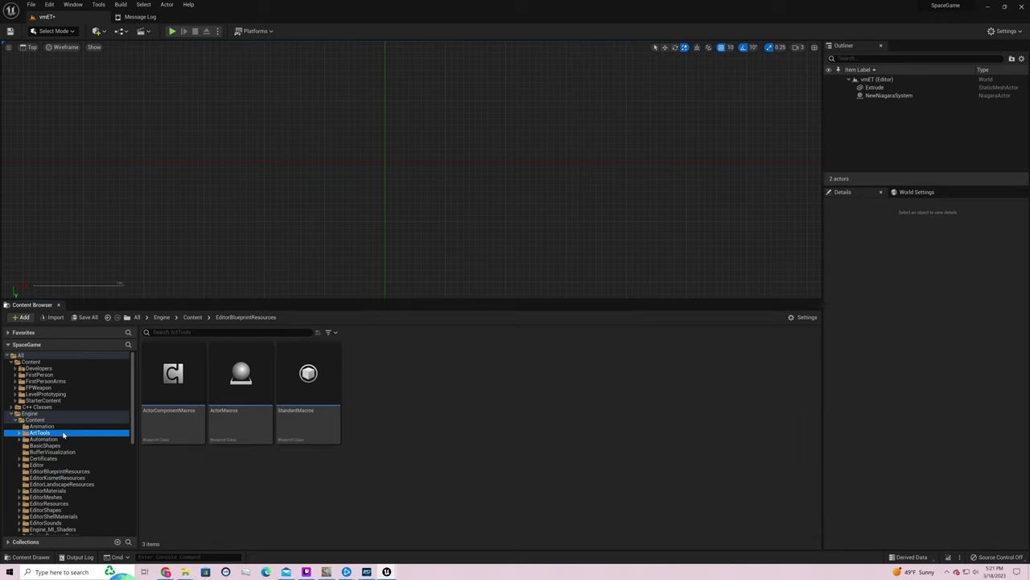
{"action": "left_click", "coordinate": [69, 440]}
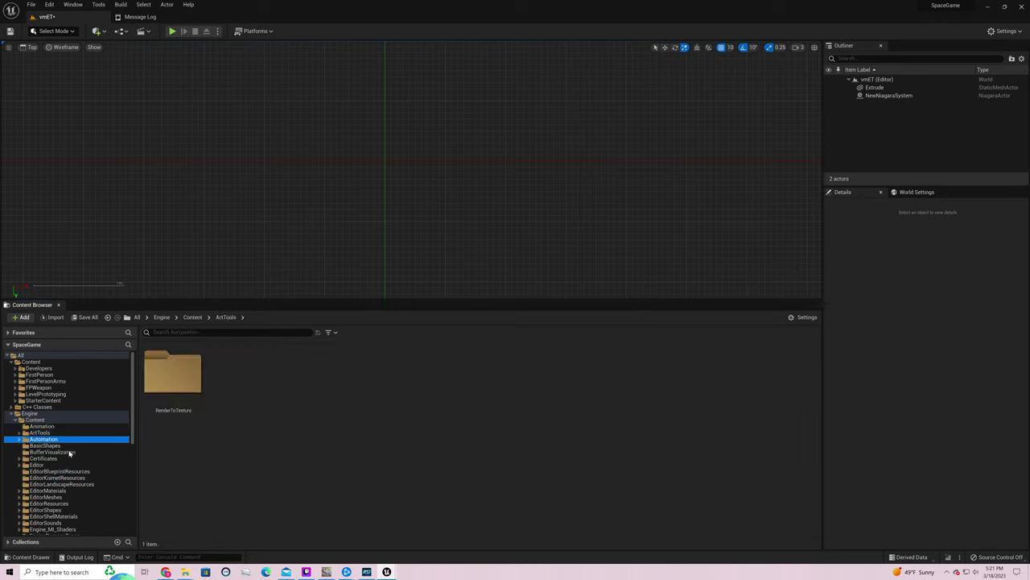
{"action": "left_click", "coordinate": [70, 447]}
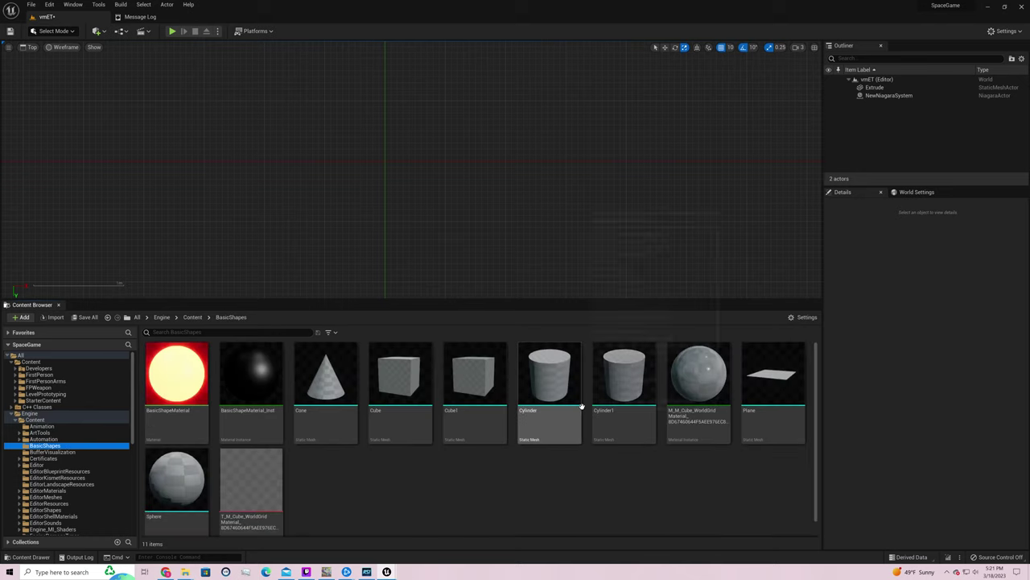
Select the Cylinder1 mesh and open the Quick Add Shapes menu
{"action": "left_click", "coordinate": [612, 411]}
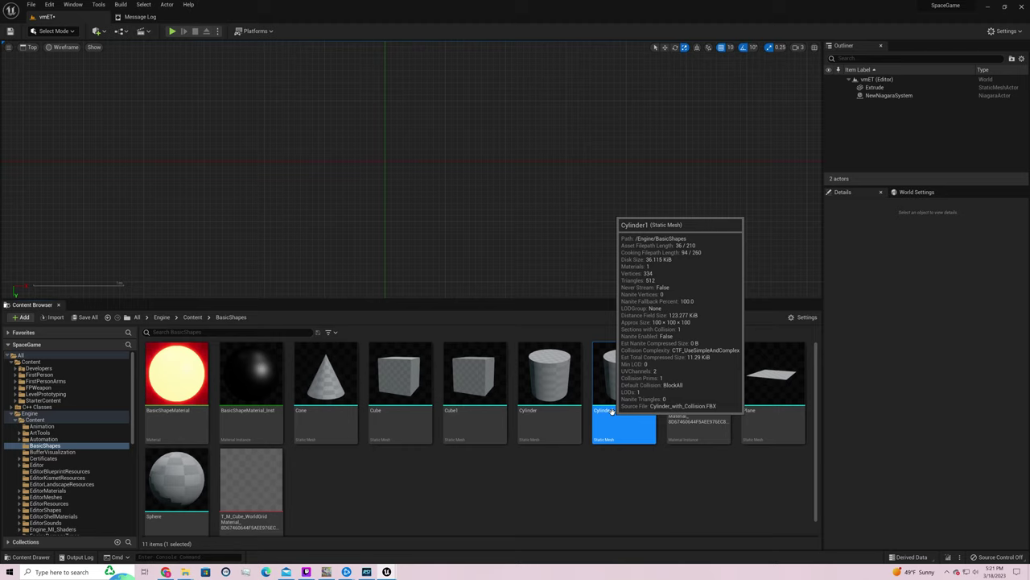
{"action": "left_click", "coordinate": [98, 31]}
{"action": "mouse_move", "coordinate": [133, 115]}
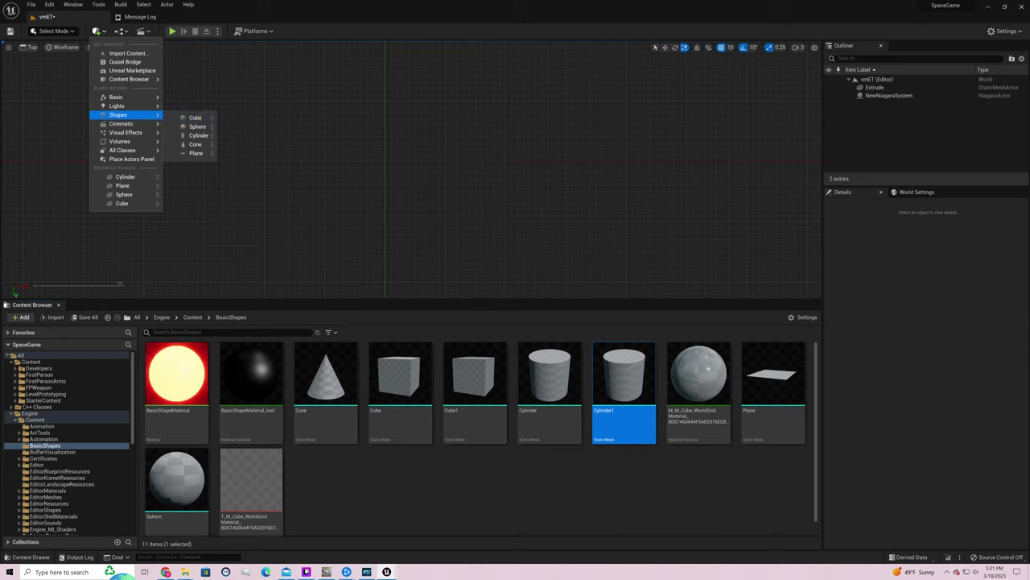
Dismiss the actor placement menu
{"action": "key", "text": "Escape"}
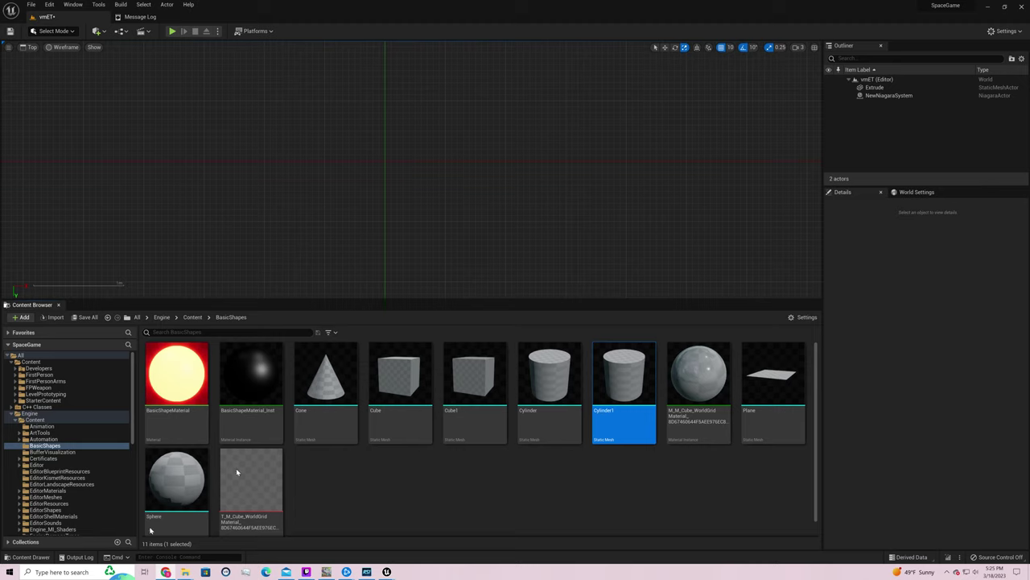
Launch Blender from the Start menu search, then close it again
{"action": "left_click", "coordinate": [73, 572]}
{"action": "type", "text": "blender"}
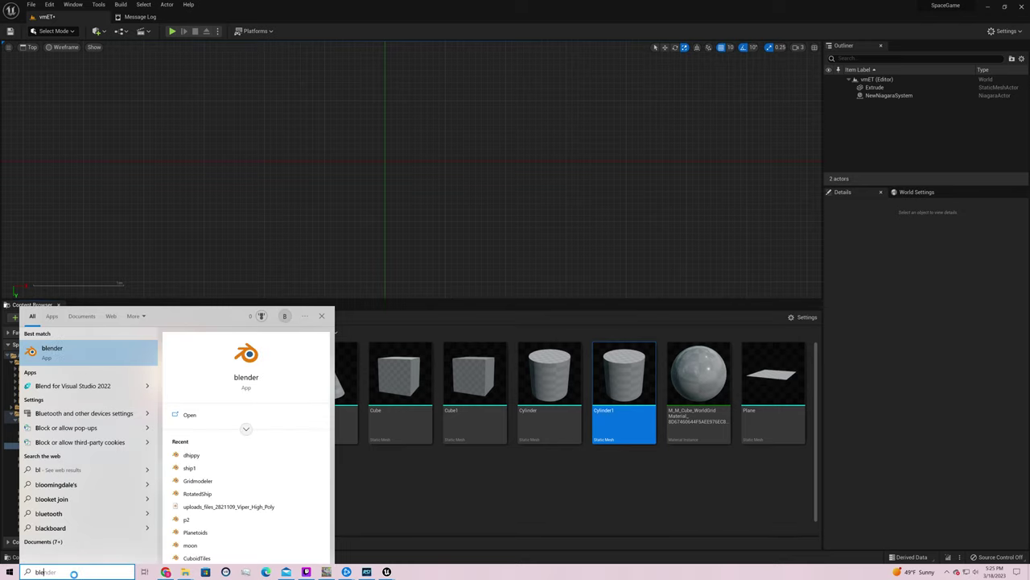
{"action": "key", "text": "Return"}
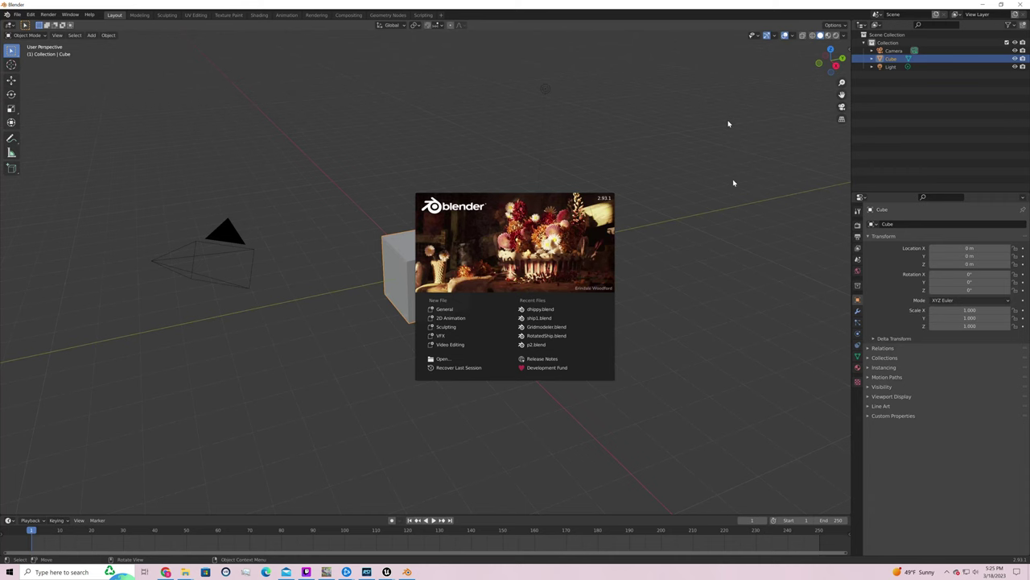
{"action": "left_click", "coordinate": [1021, 4]}
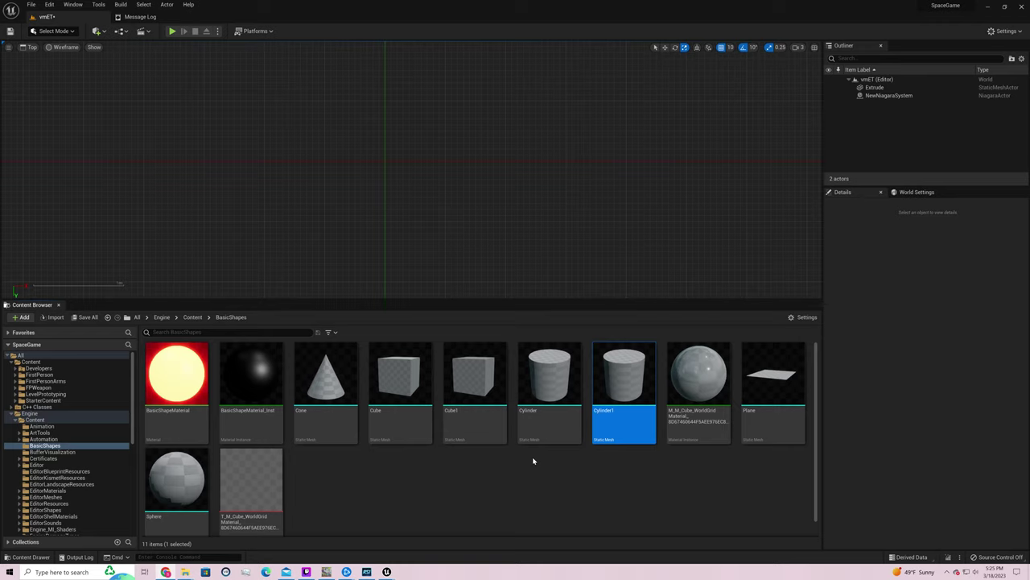
Relaunch Blender through the system search and dismiss the splash screen
{"action": "key", "text": "super"}
{"action": "type", "text": "blen"}
{"action": "key", "text": "Return"}
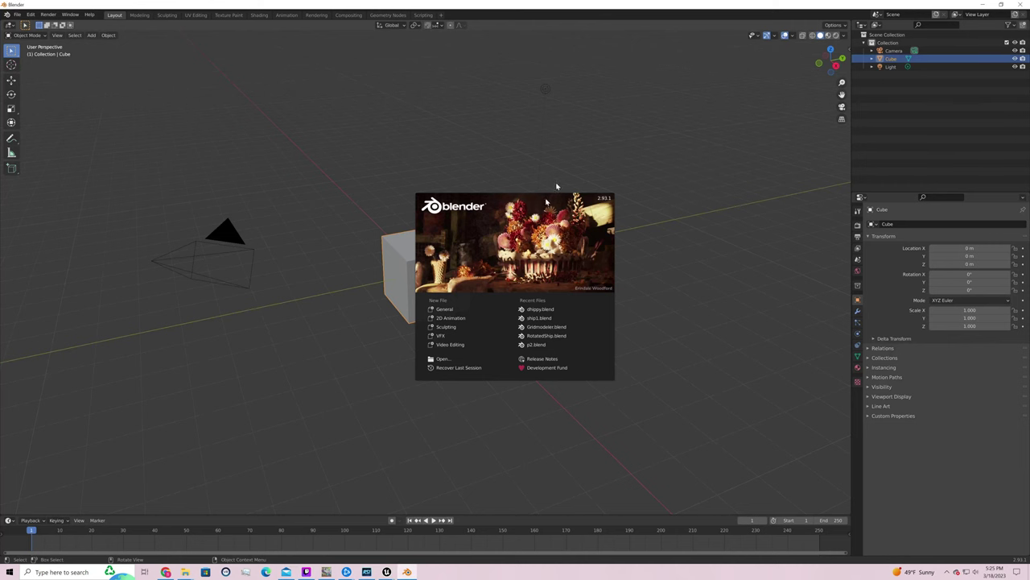
{"action": "left_click", "coordinate": [621, 190]}
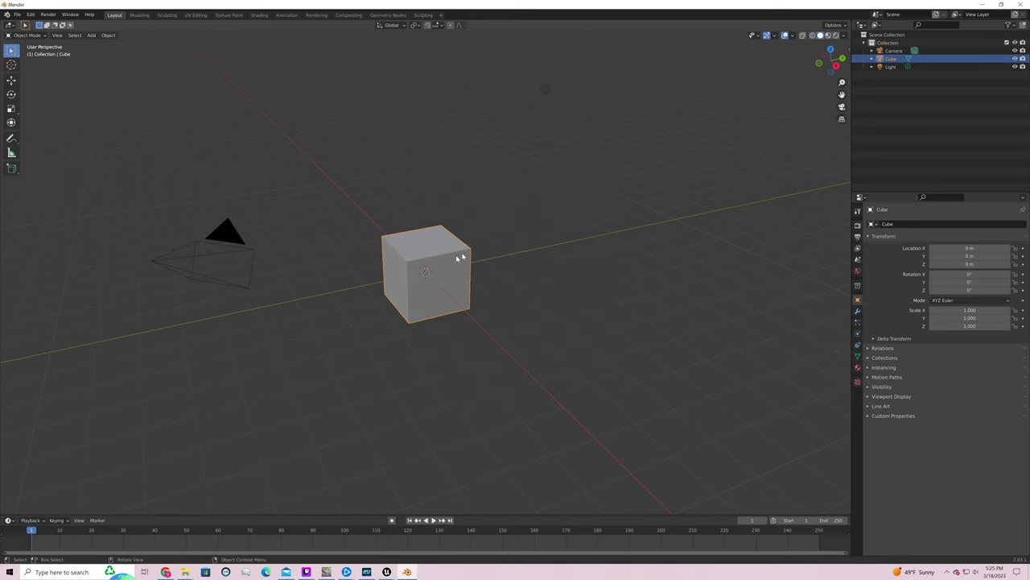
Delete the default cube and add a torus mesh from Add > Mesh
{"action": "key", "text": "Delete"}
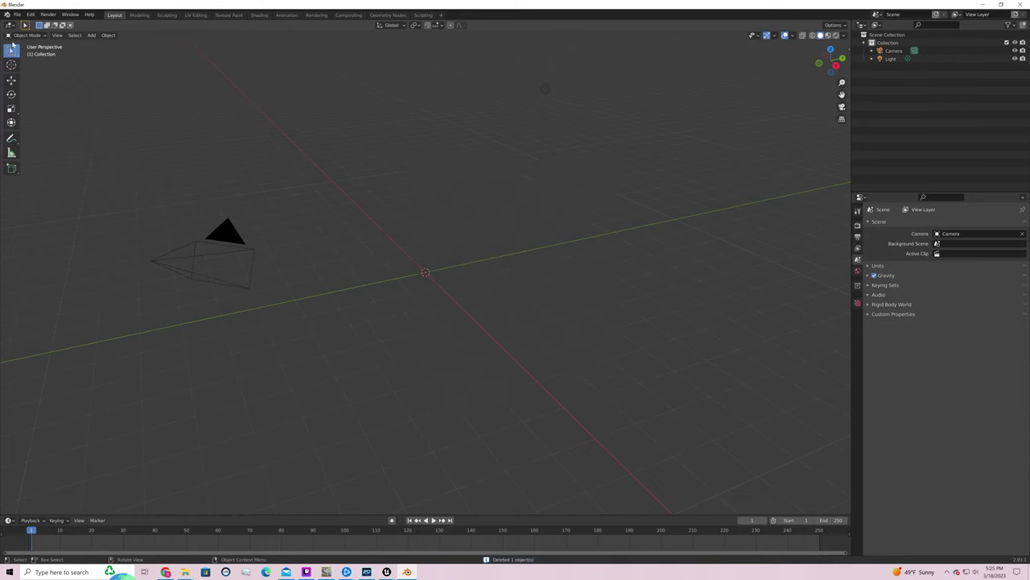
{"action": "mouse_move", "coordinate": [91, 35]}
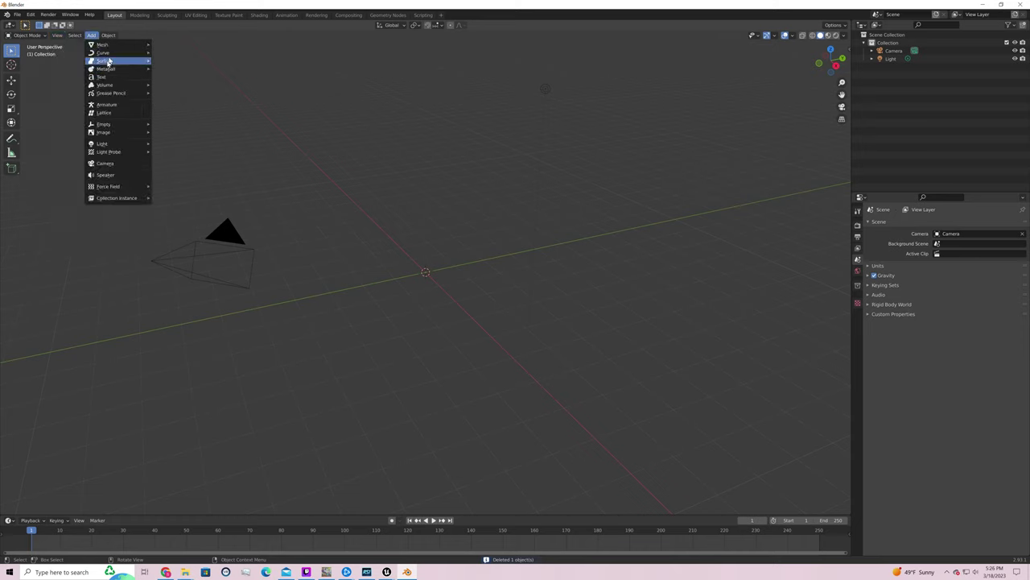
{"action": "mouse_move", "coordinate": [113, 70]}
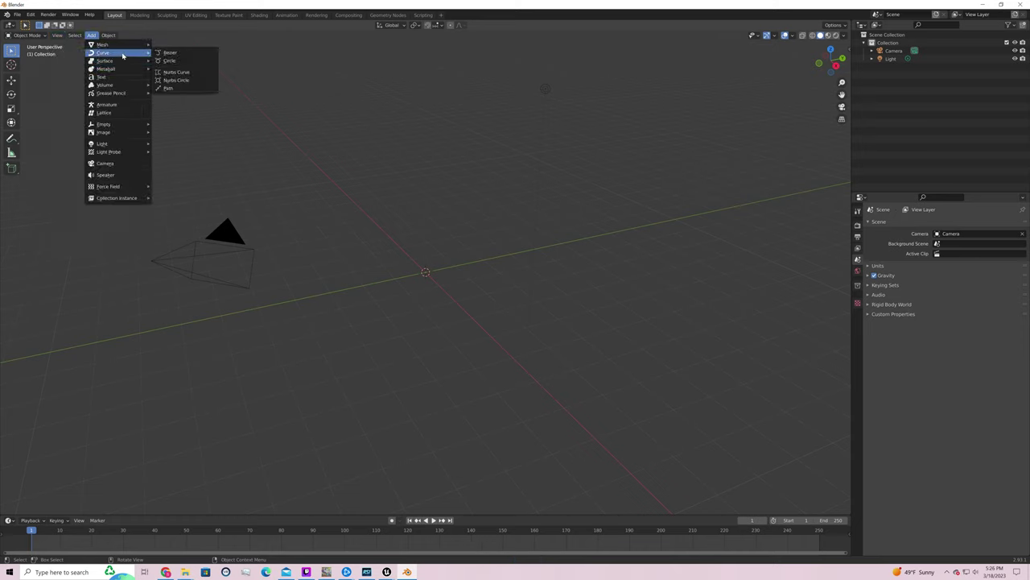
{"action": "mouse_move", "coordinate": [126, 50]}
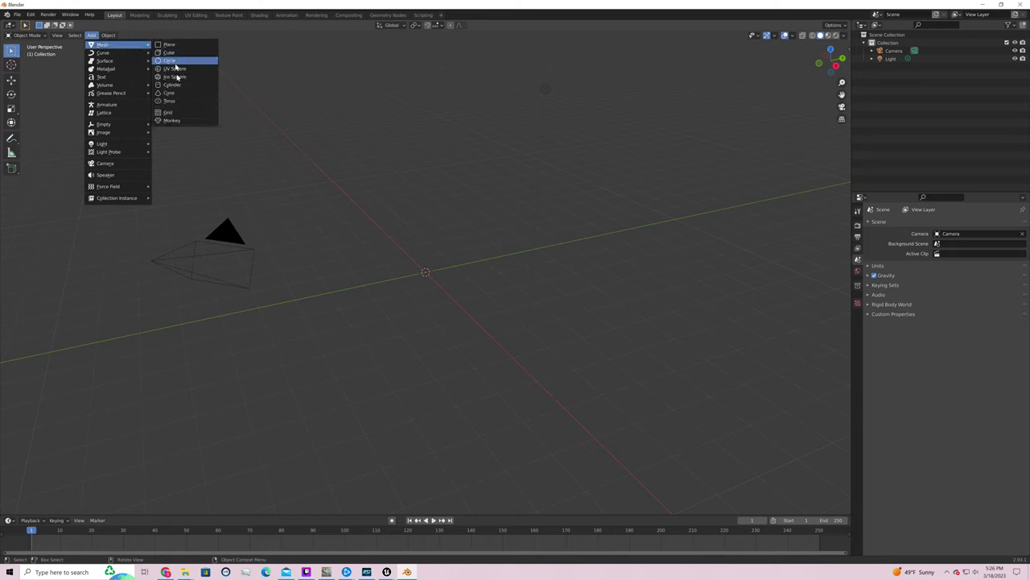
{"action": "left_click", "coordinate": [176, 102]}
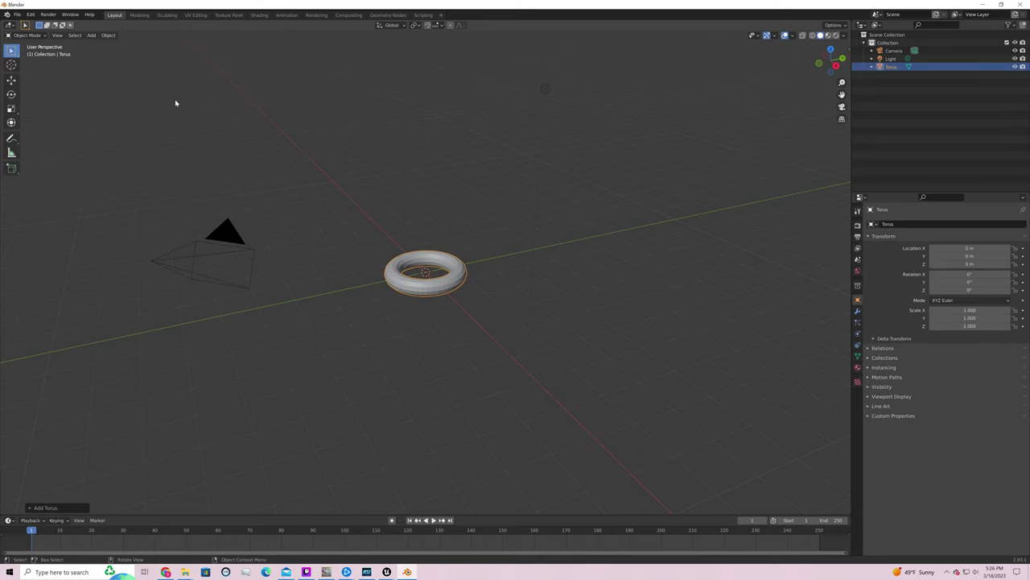
In the Add Torus panel, set 128 major segments and 32 minor segments
{"action": "left_click", "coordinate": [45, 507]}
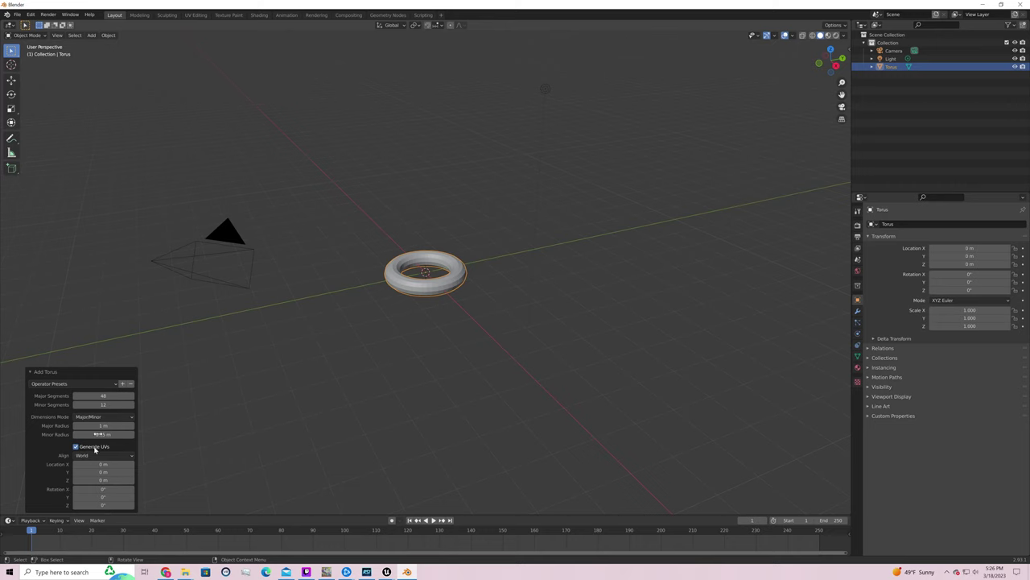
{"action": "left_click", "coordinate": [113, 396]}
{"action": "type", "text": "128"}
{"action": "key", "text": "Return"}
{"action": "left_click", "coordinate": [124, 405]}
{"action": "type", "text": "3"}
{"action": "key", "text": "Return"}
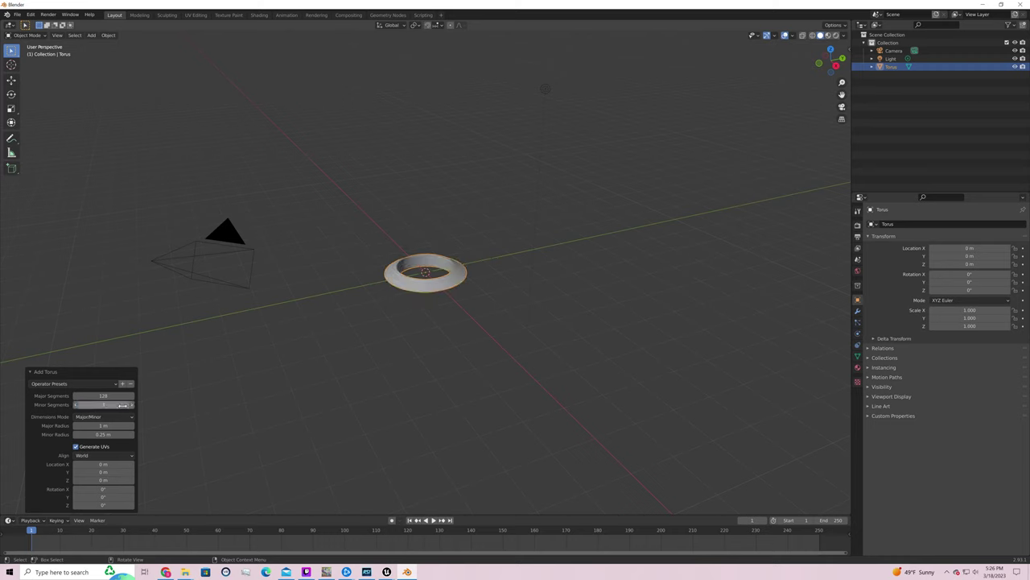
{"action": "left_click", "coordinate": [123, 404]}
{"action": "type", "text": "4"}
{"action": "key", "text": "Return"}
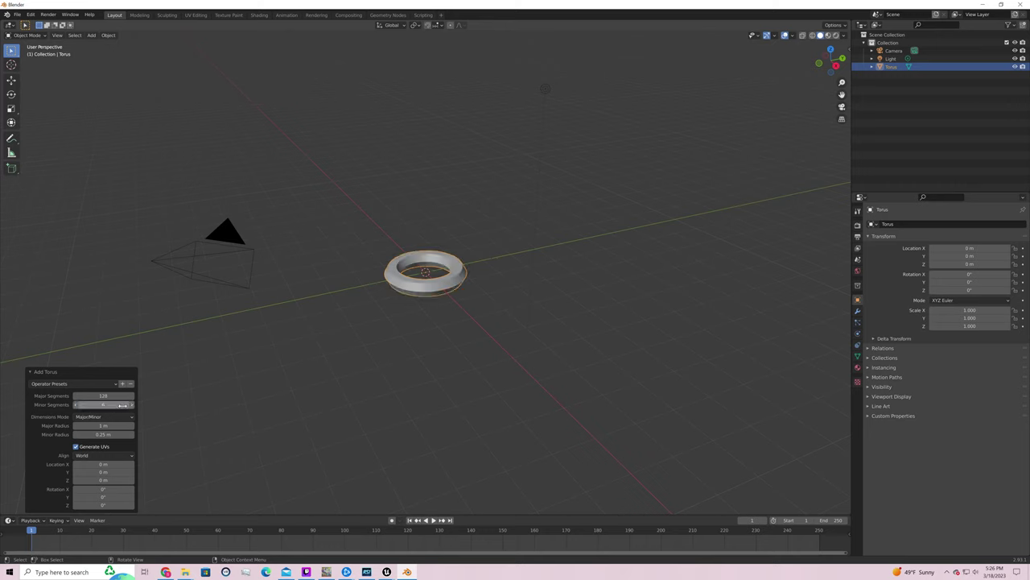
{"action": "left_click", "coordinate": [123, 405]}
{"action": "type", "text": "4"}
{"action": "type", "text": "2"}
{"action": "key", "text": "Return"}
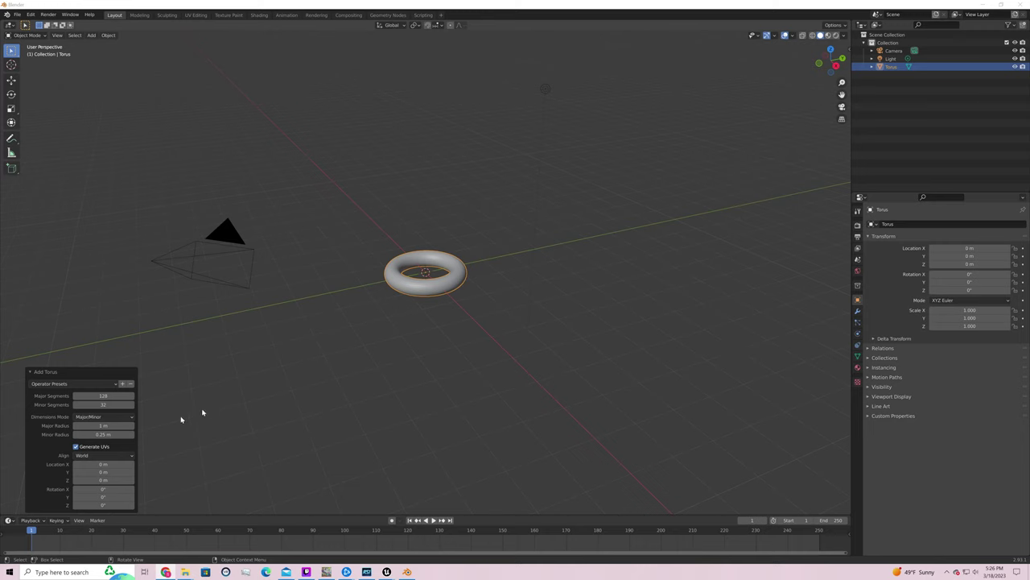
Set the torus minor radius to 0.1 m
{"action": "left_click", "coordinate": [108, 435]}
{"action": "key", "text": "BackSpace"}
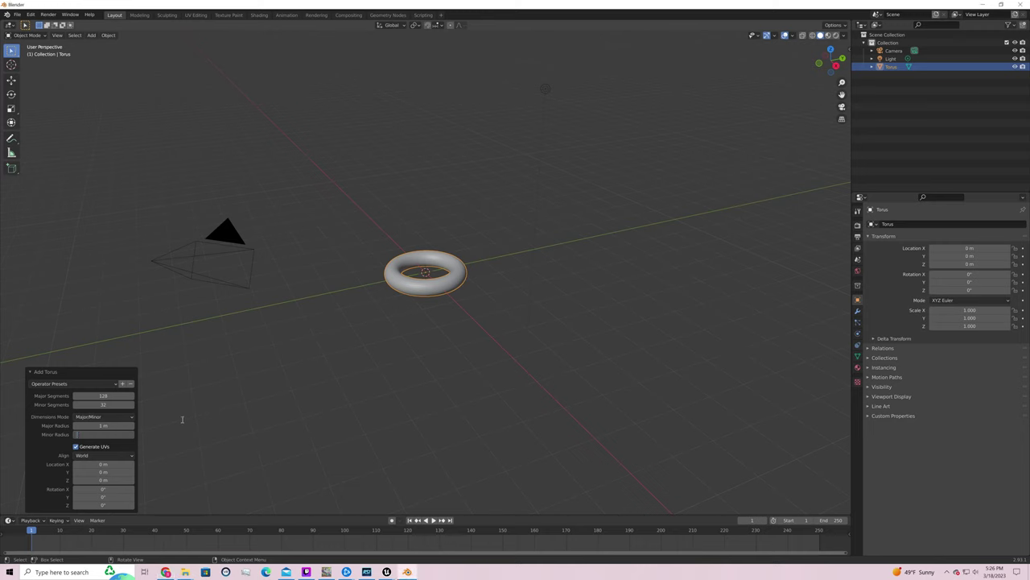
{"action": "key", "text": "Return"}
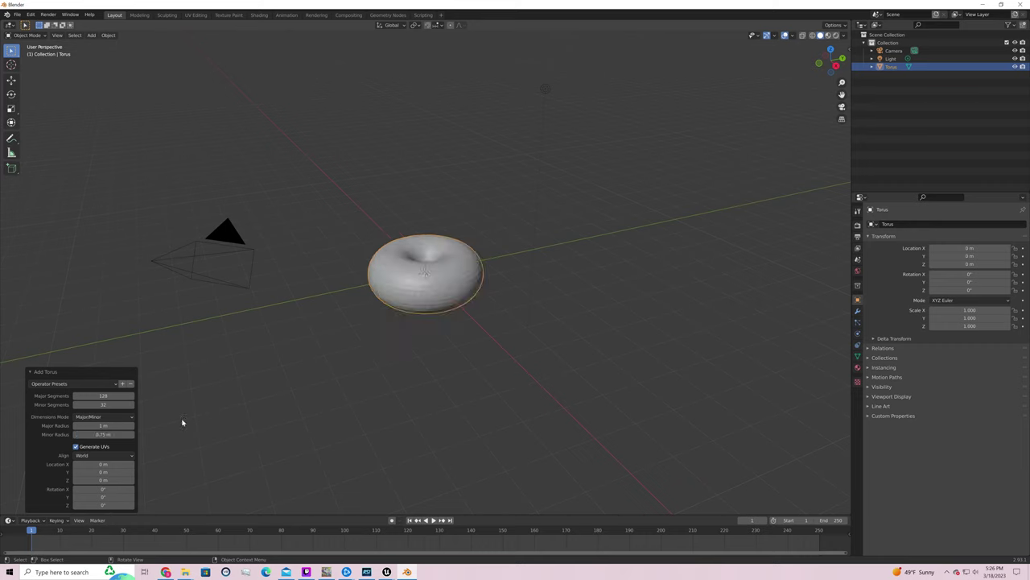
{"action": "left_click", "coordinate": [116, 436]}
{"action": "type", "text": "0.1"}
{"action": "key", "text": "Return"}
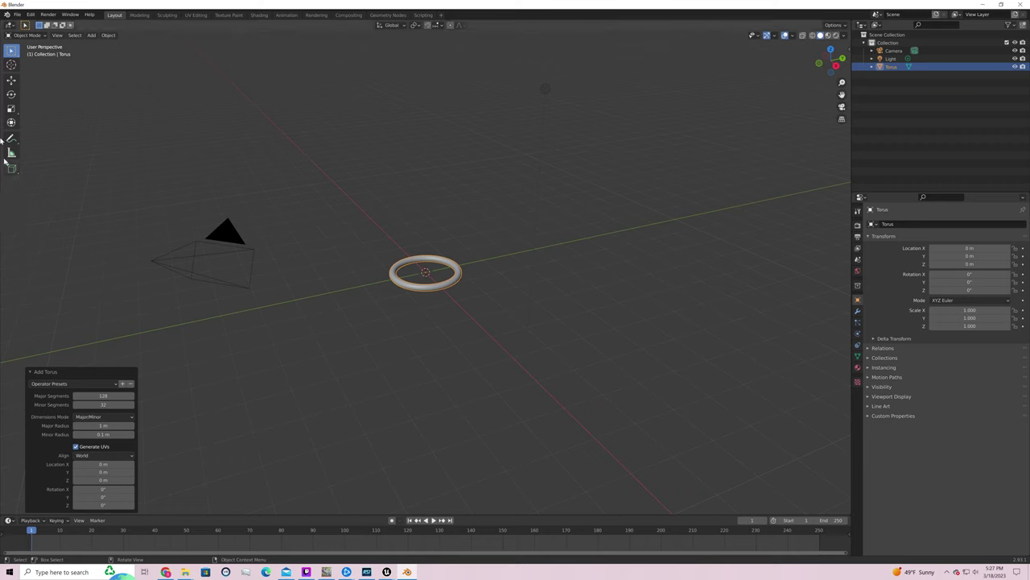
Scale the torus to 100 on X and Y, then orbit the view to find it
{"action": "left_click", "coordinate": [12, 107]}
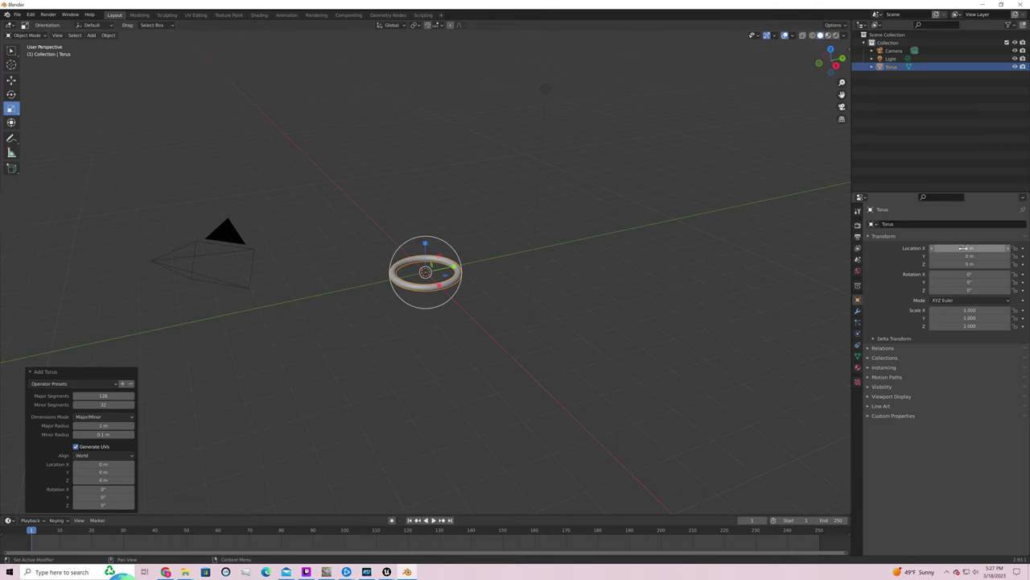
{"action": "left_click", "coordinate": [976, 310]}
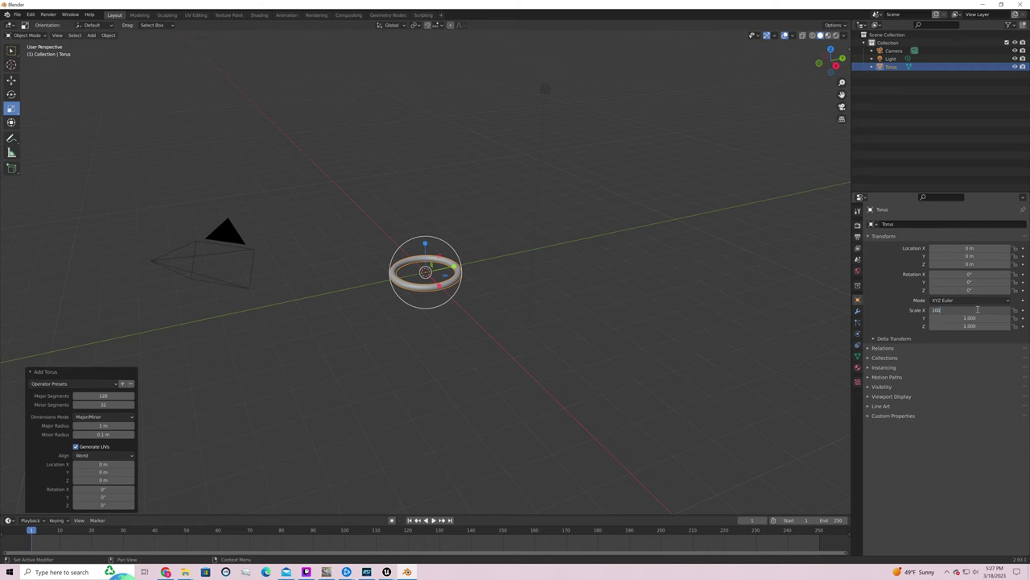
{"action": "key", "text": "Return"}
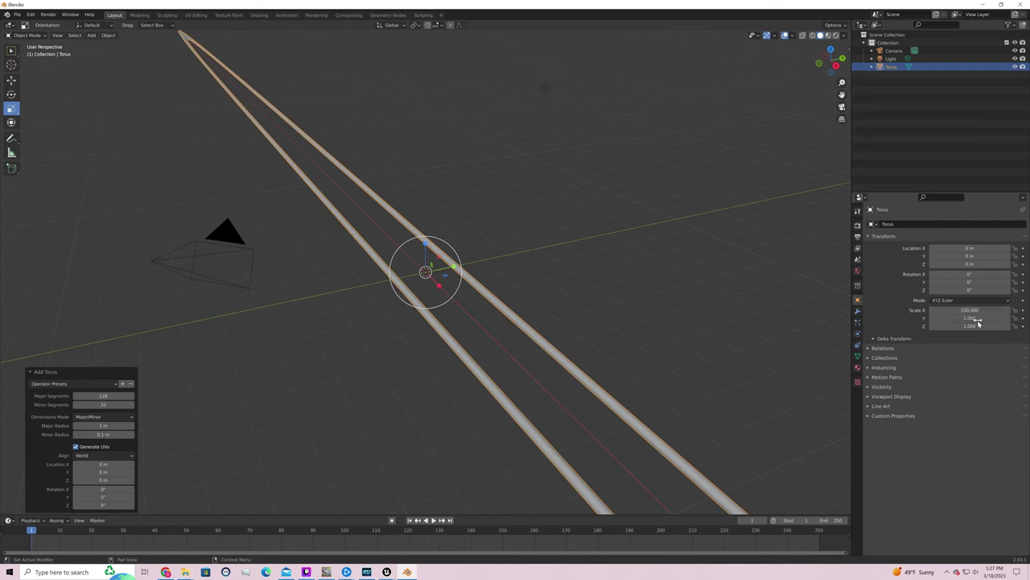
{"action": "left_click", "coordinate": [977, 319]}
{"action": "type", "text": "100"}
{"action": "key", "text": "Return"}
{"action": "right_click", "coordinate": [715, 297]}
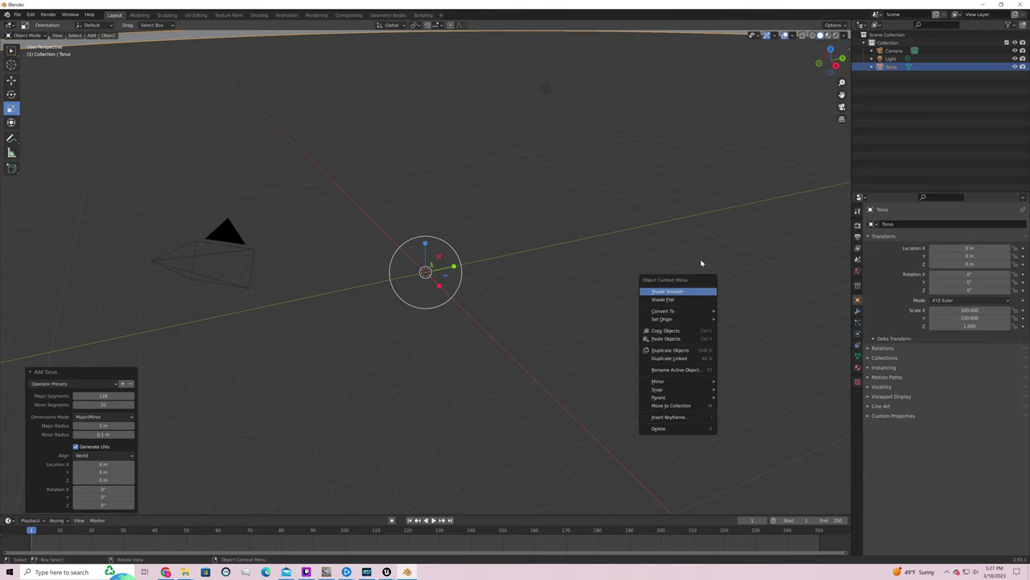
{"action": "right_click", "coordinate": [699, 211]}
{"action": "left_click_drag", "start_coordinate": [668, 176], "coordinate": [640, 136]}
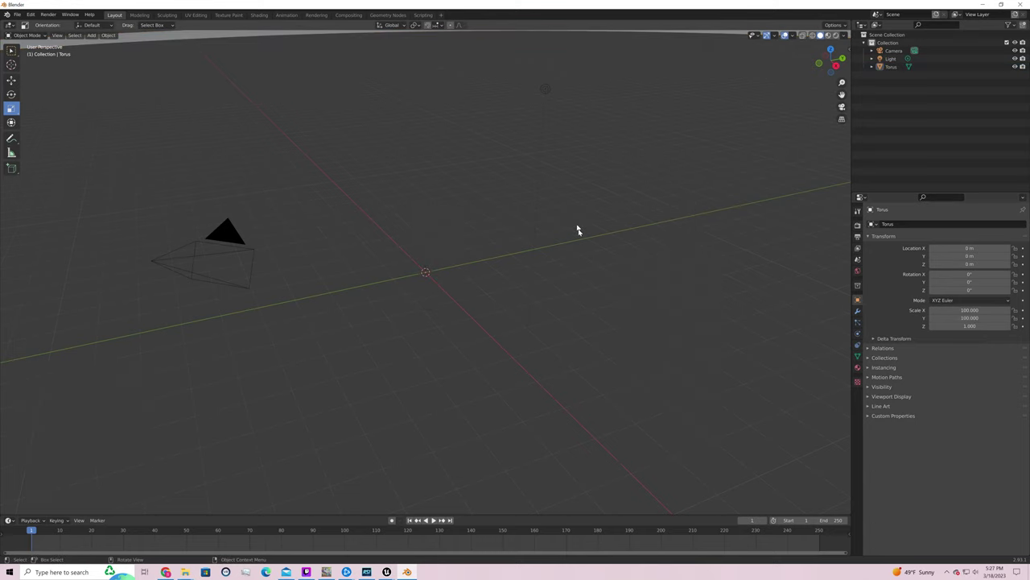
{"action": "middle_click_drag", "start_coordinate": [578, 230], "coordinate": [685, 218]}
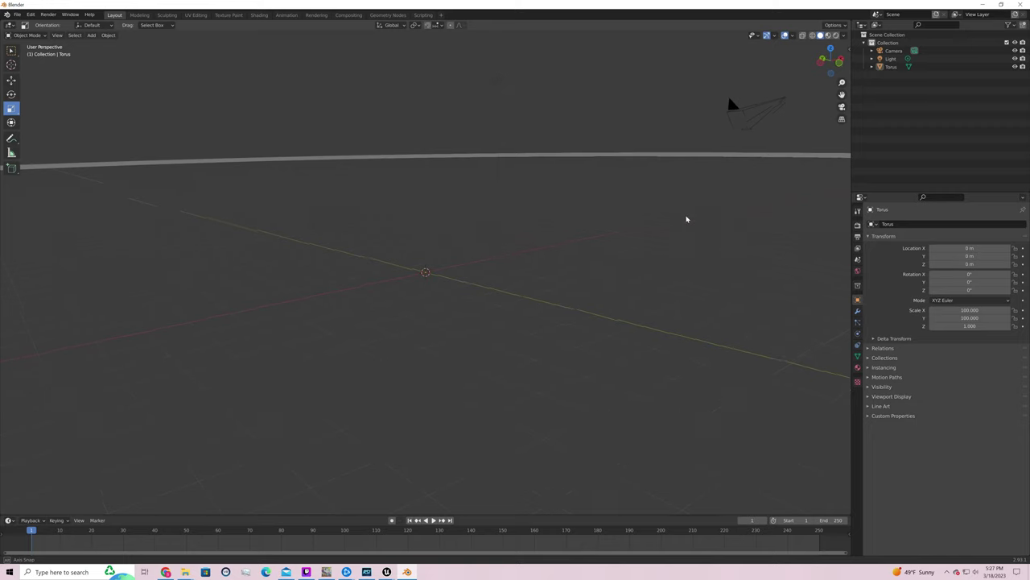
Set the torus Scale X, Y and Z each to 10.000 in the Transform panel
{"action": "left_click", "coordinate": [989, 326]}
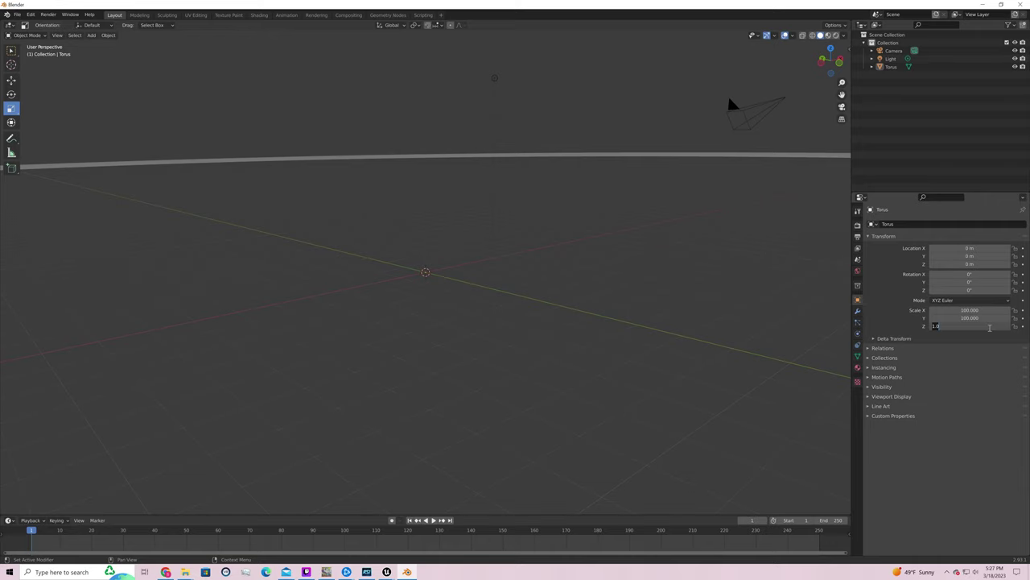
{"action": "key", "text": "Return"}
{"action": "left_click", "coordinate": [982, 310]}
{"action": "type", "text": "10"}
{"action": "key", "text": "Return"}
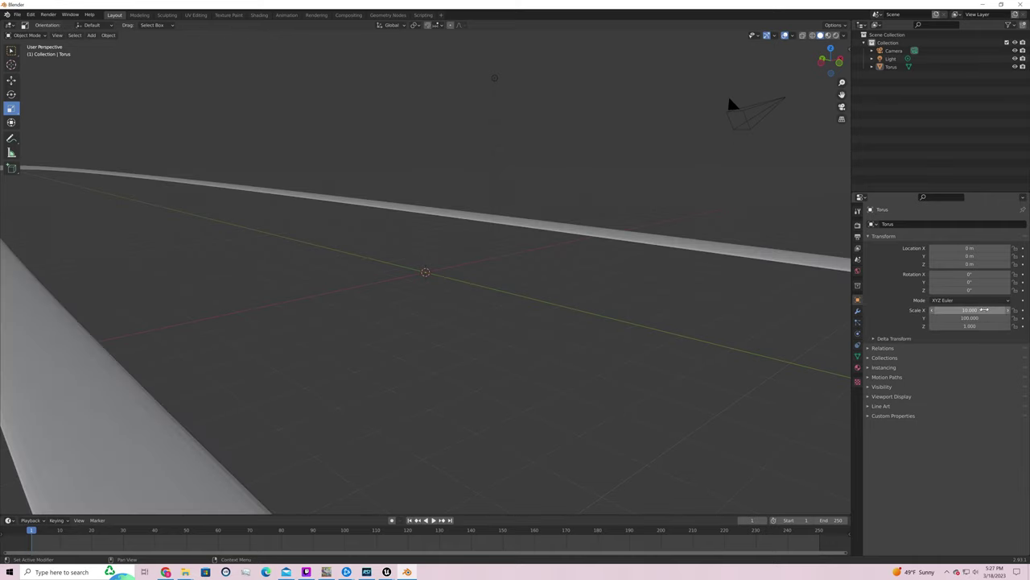
{"action": "left_click", "coordinate": [974, 318]}
{"action": "type", "text": "10"}
{"action": "key", "text": "Return"}
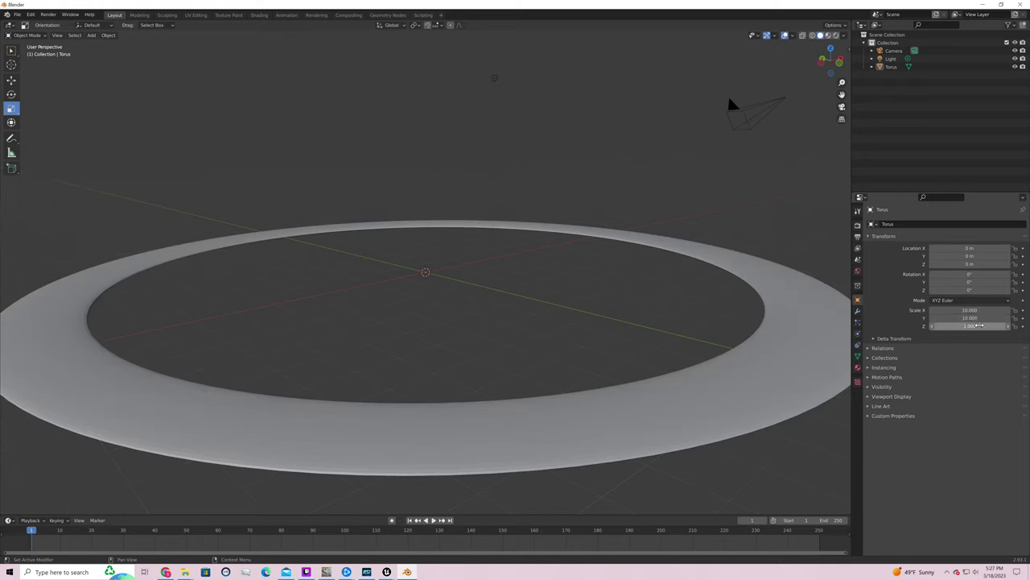
{"action": "left_click", "coordinate": [970, 325]}
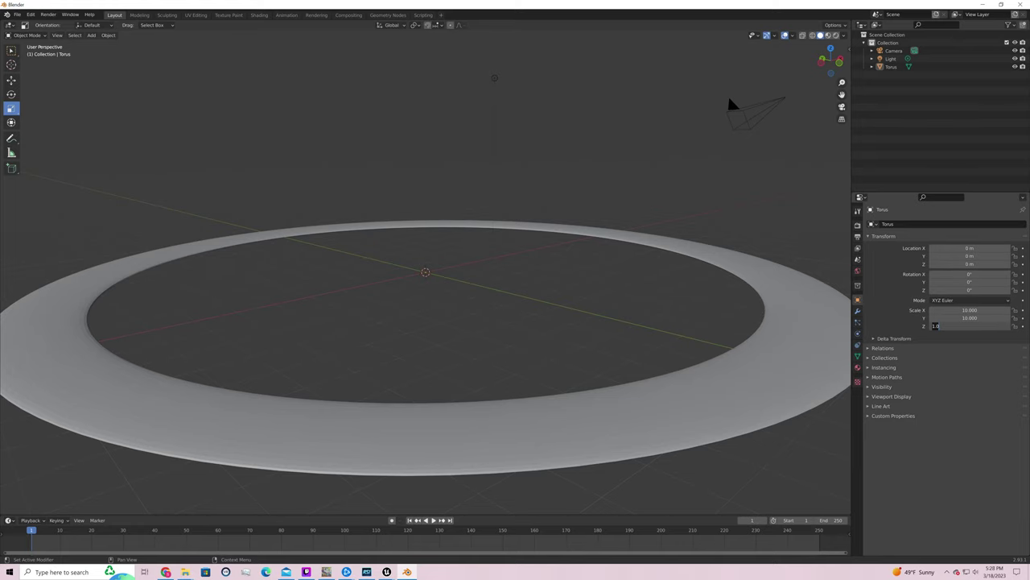
{"action": "type", "text": "10"}
{"action": "key", "text": "Return"}
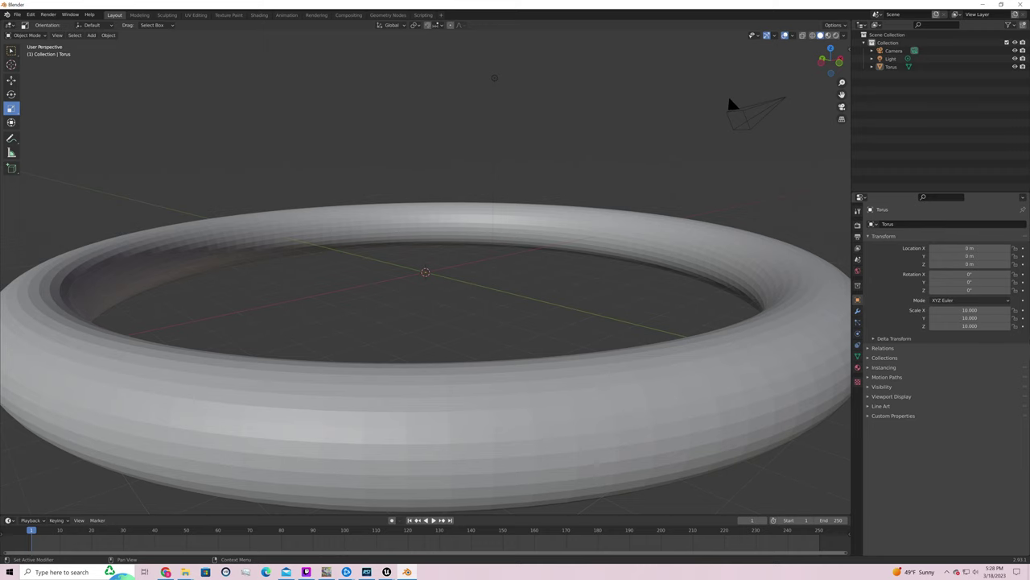
Select the torus and apply Shade Smooth
{"action": "left_click", "coordinate": [625, 363]}
{"action": "right_click", "coordinate": [625, 364]}
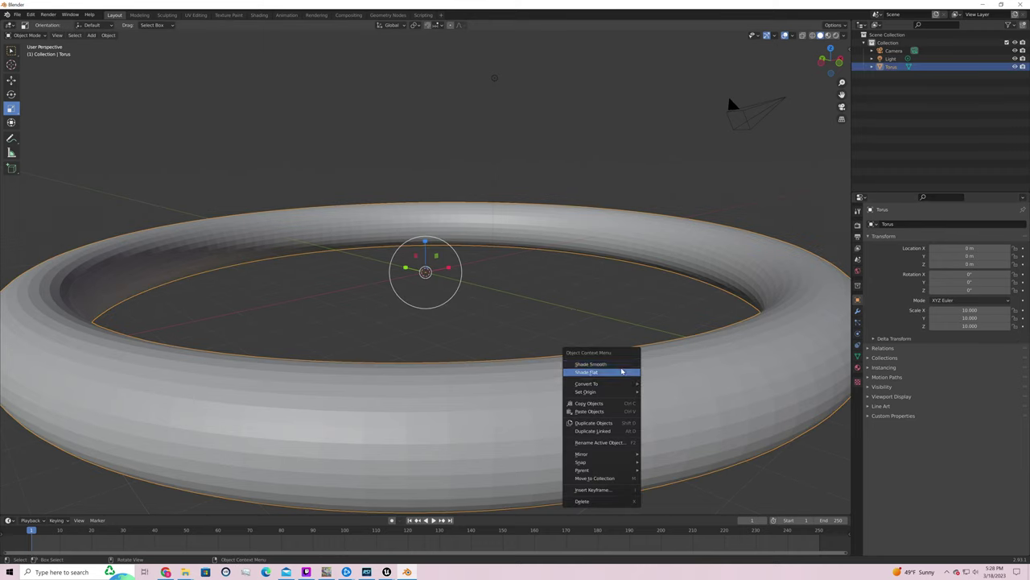
{"action": "left_click", "coordinate": [622, 364]}
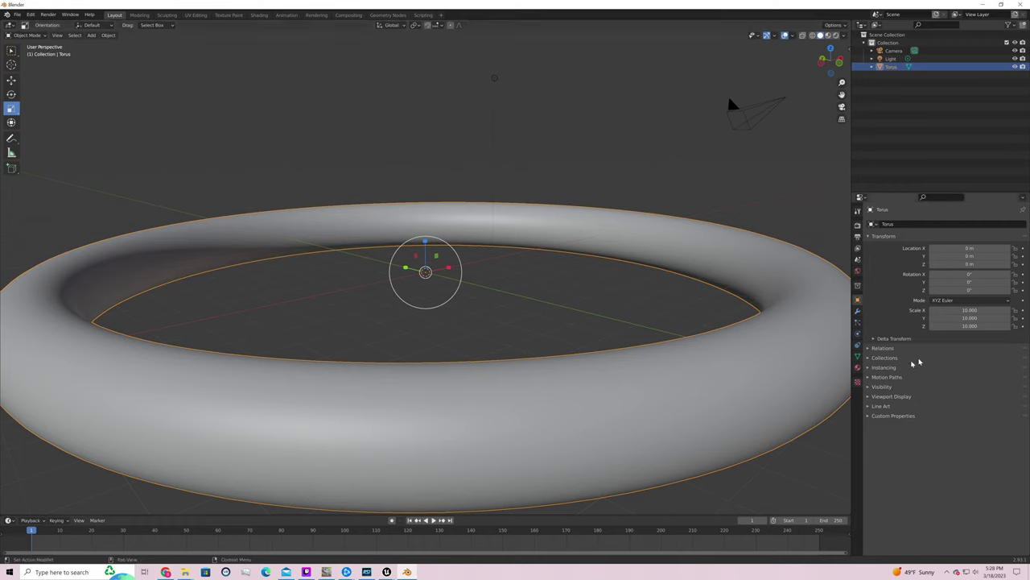
Add a Subdivision Surface modifier to the torus in the Modifier tab
{"action": "key", "text": "alt+Tab"}
{"action": "key", "text": "ctrl+Tab"}
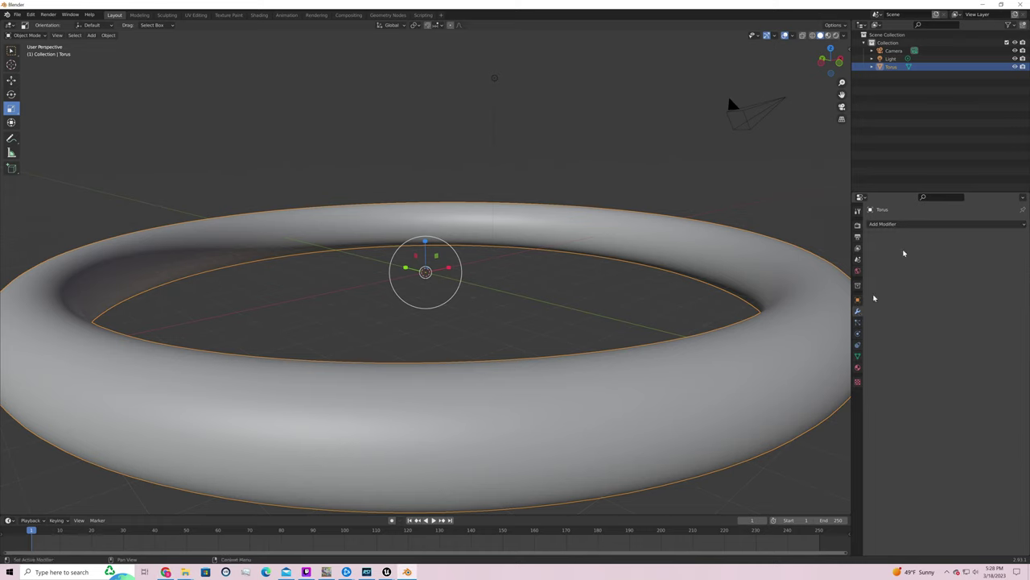
{"action": "left_click", "coordinate": [943, 224]}
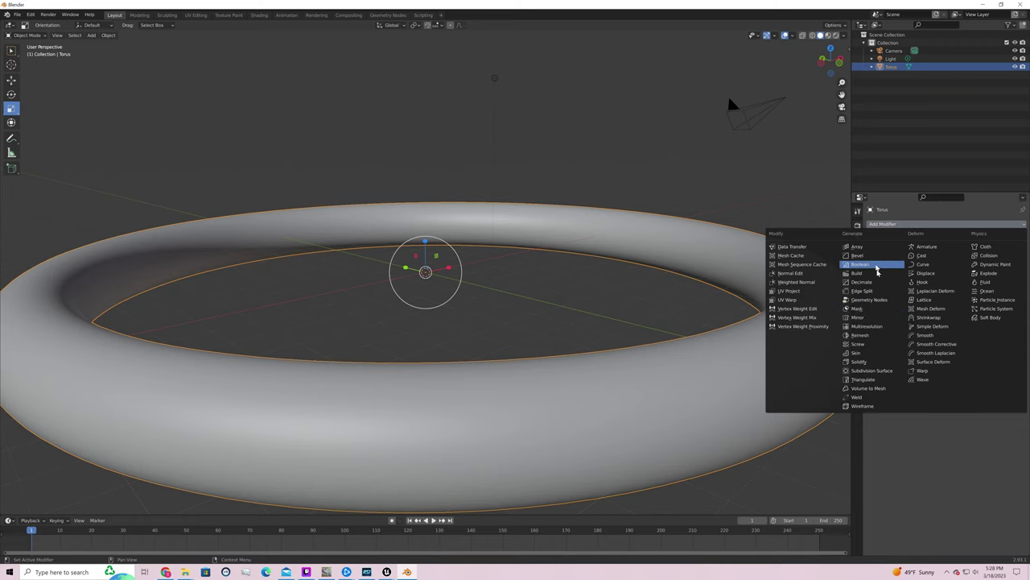
{"action": "left_click", "coordinate": [888, 371]}
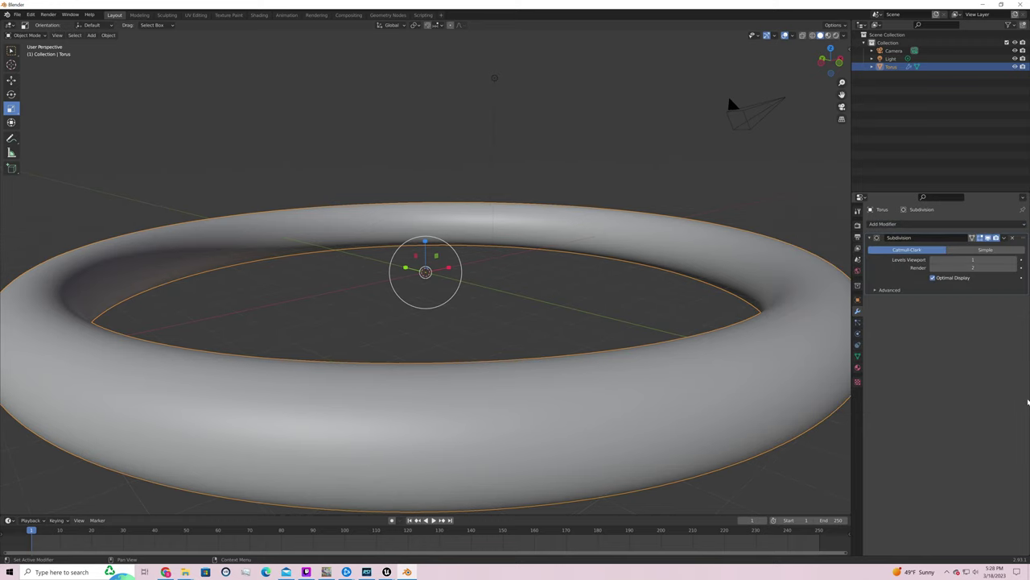
{"action": "key", "text": "alt+Tab"}
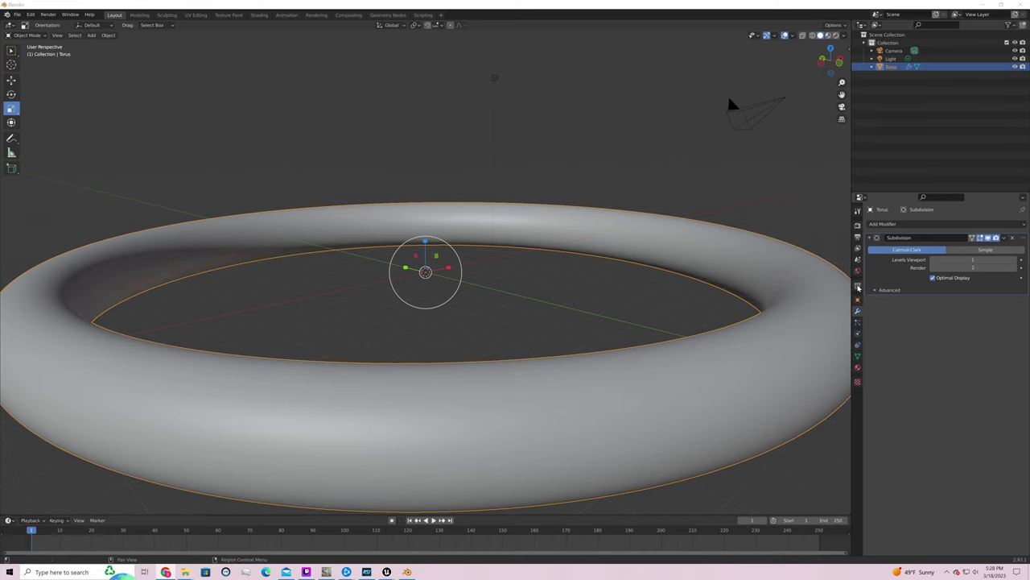
{"action": "right_click", "coordinate": [878, 307]}
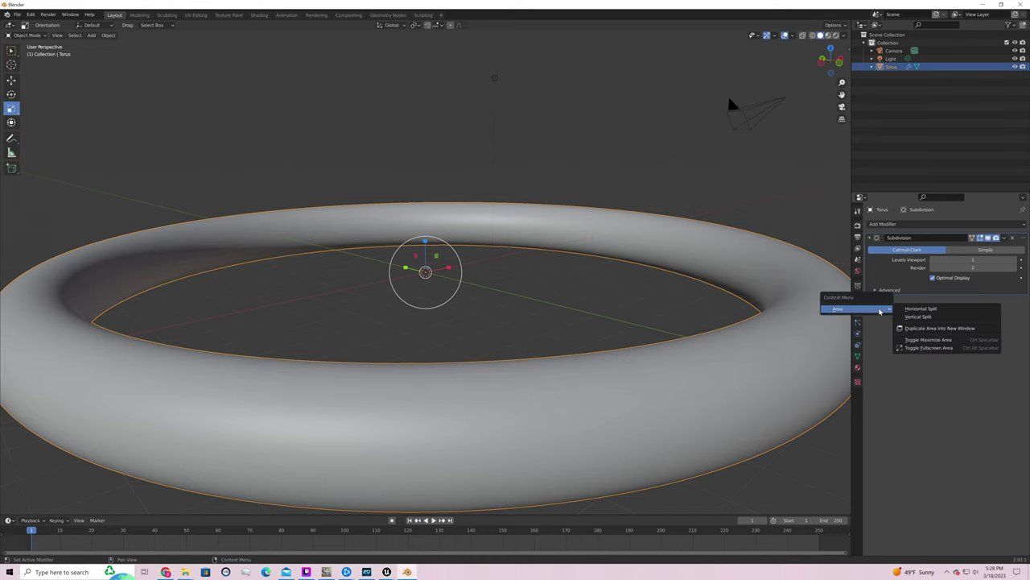
{"action": "left_click", "coordinate": [948, 224]}
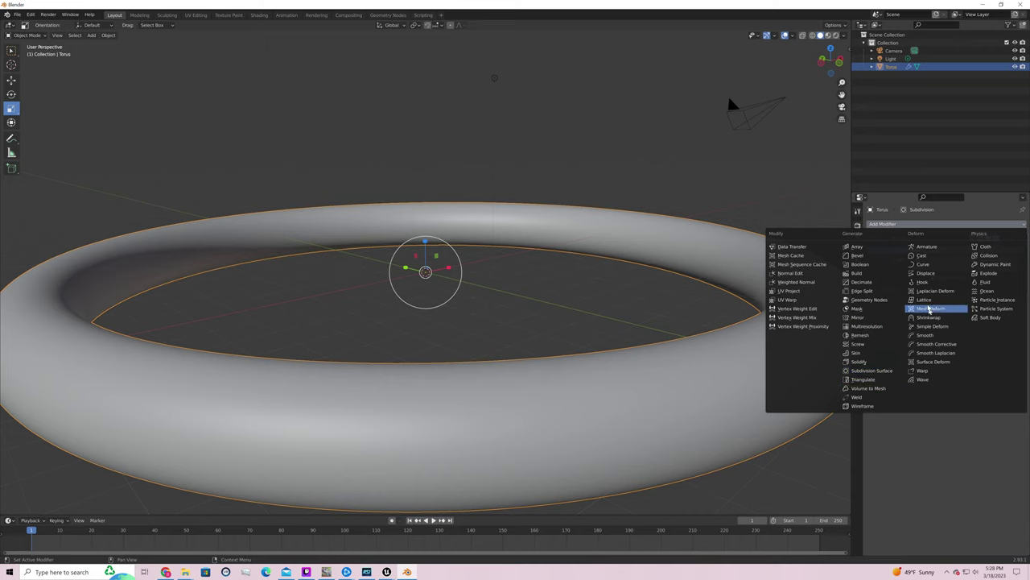
Add a Displace modifier and create a new texture for its displacement
{"action": "left_click", "coordinate": [925, 274]}
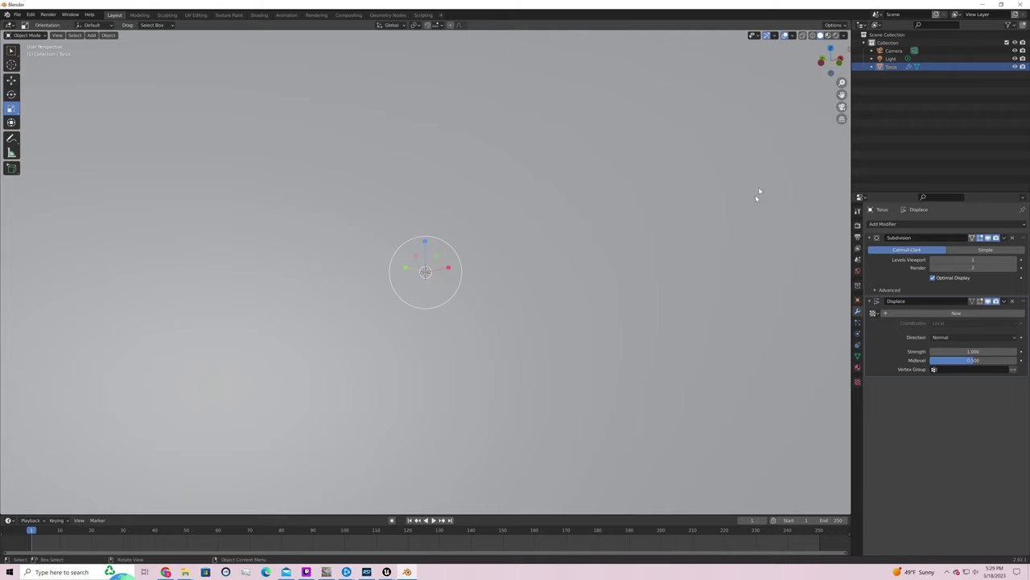
{"action": "right_click", "coordinate": [746, 229]}
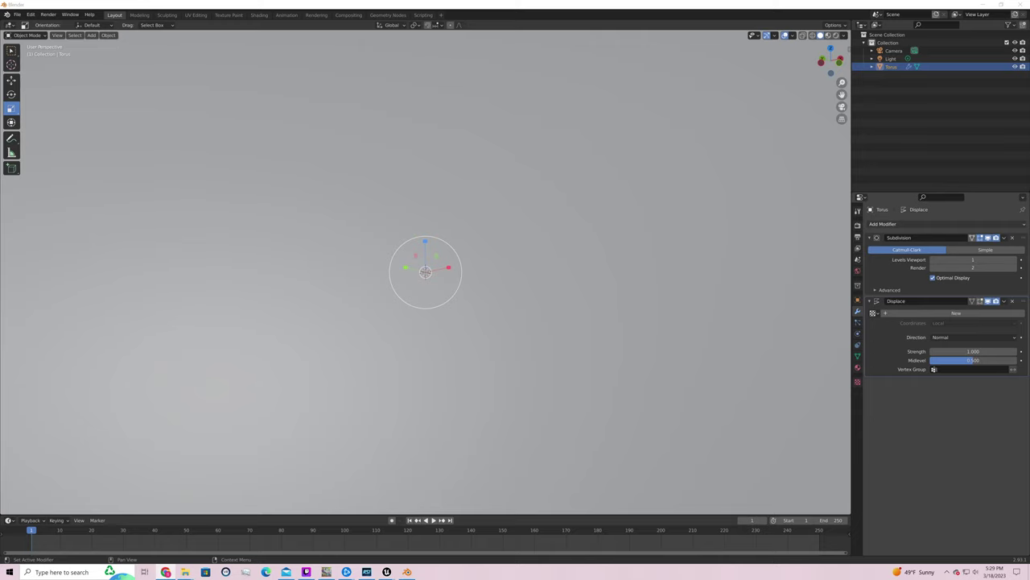
{"action": "left_click", "coordinate": [953, 315]}
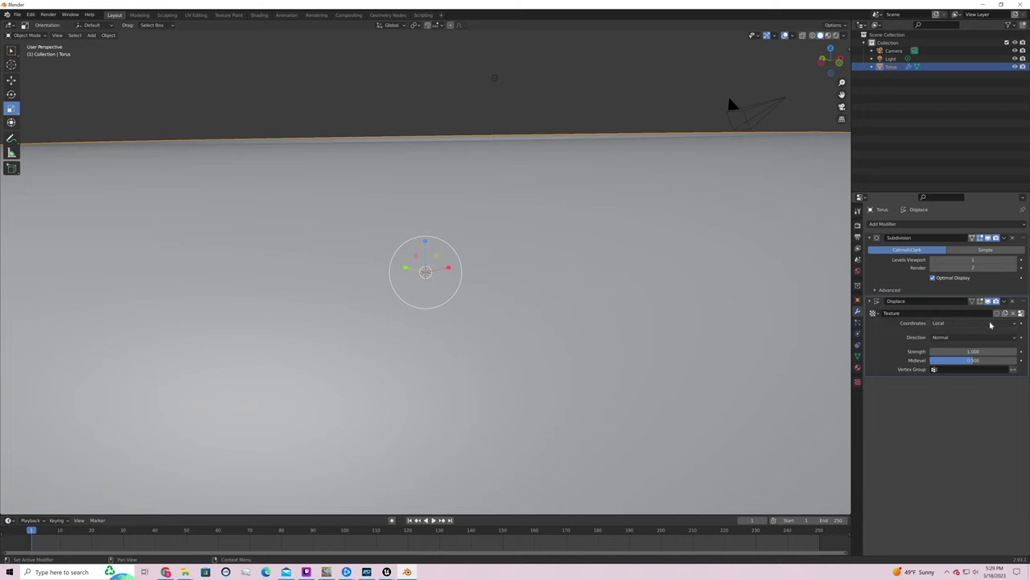
{"action": "left_click", "coordinate": [991, 324]}
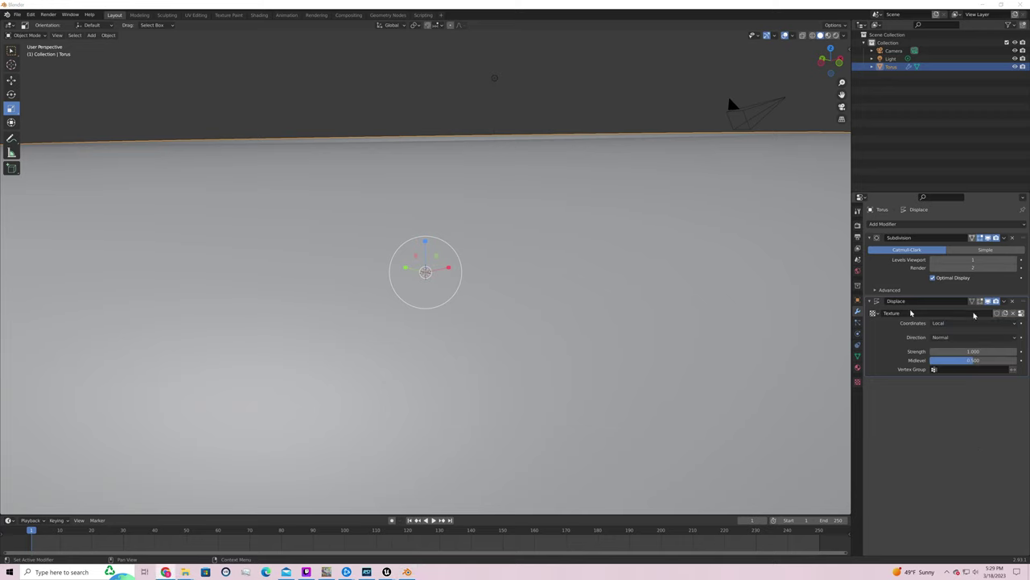
{"action": "left_click", "coordinate": [874, 313]}
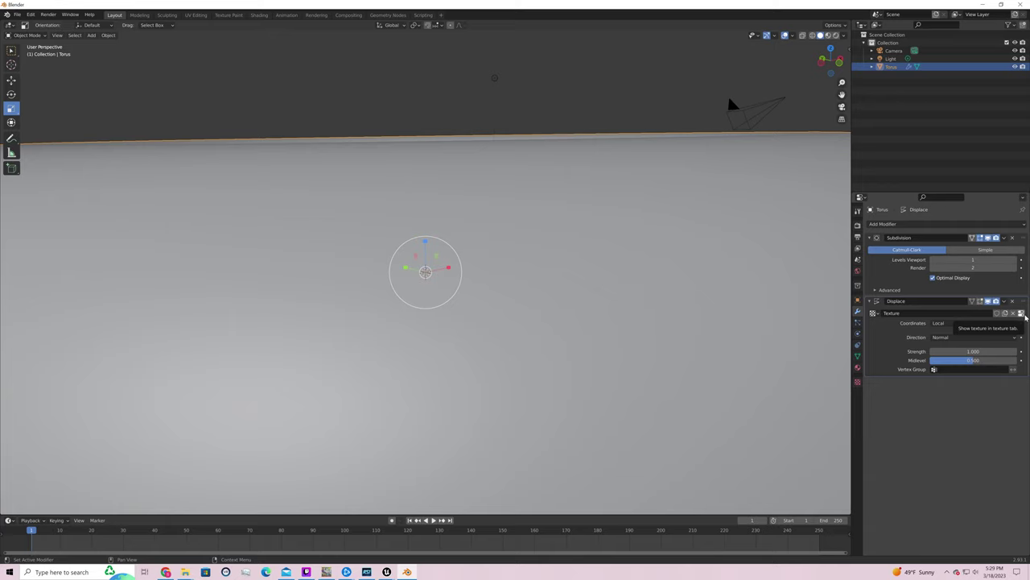
Try Voronoi, Distorted Noise and Blend texture types before settling on Clouds
{"action": "left_click", "coordinate": [1021, 313]}
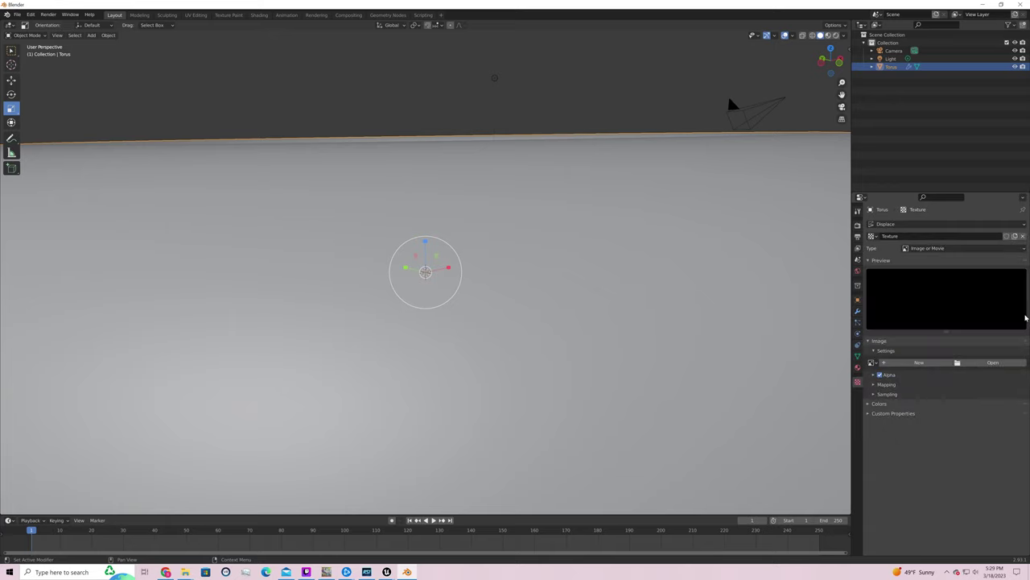
{"action": "left_click", "coordinate": [1002, 249]}
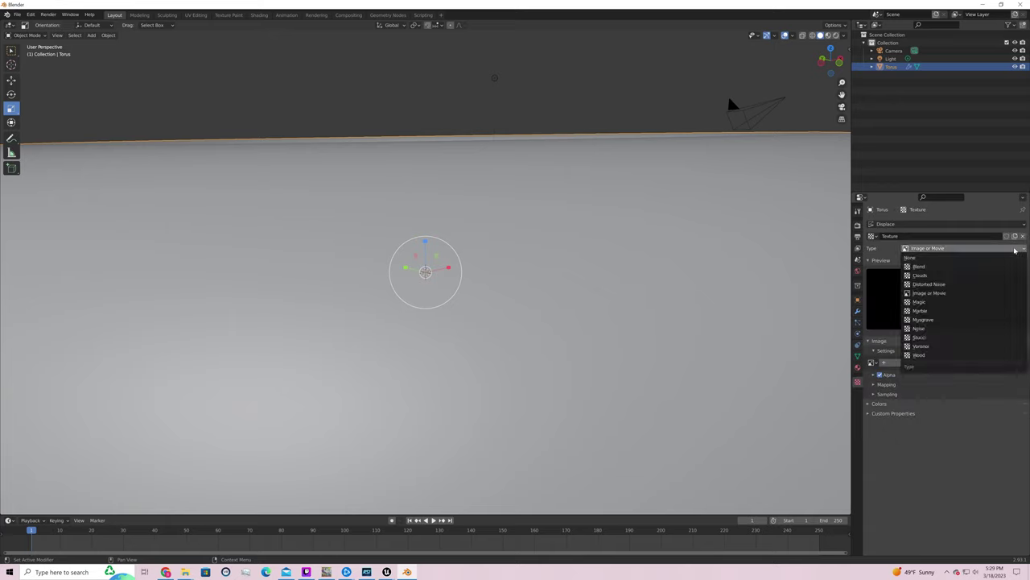
{"action": "left_click", "coordinate": [944, 346]}
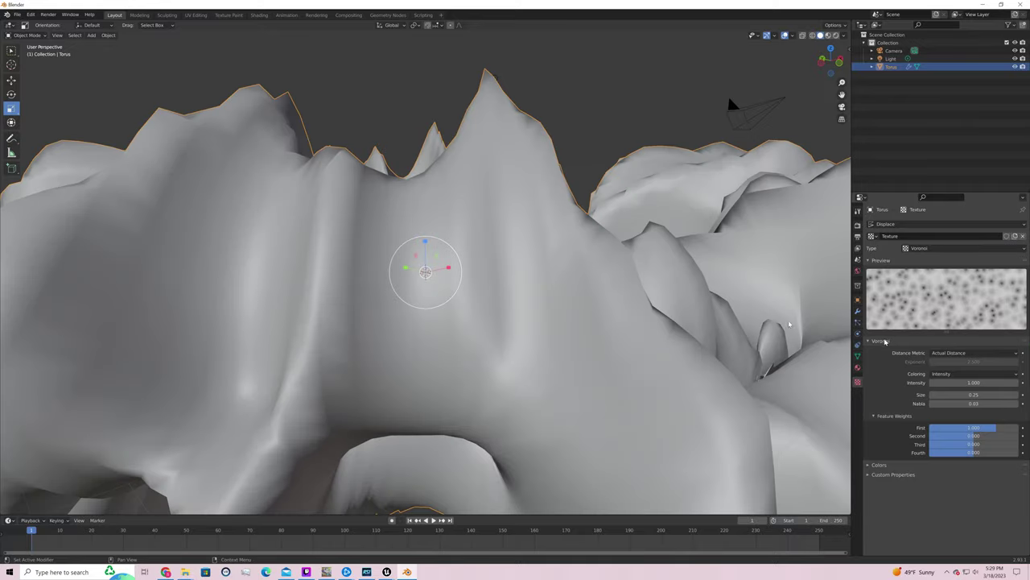
{"action": "right_click", "coordinate": [652, 251]}
{"action": "middle_click_drag", "start_coordinate": [749, 234], "coordinate": [113, 237]}
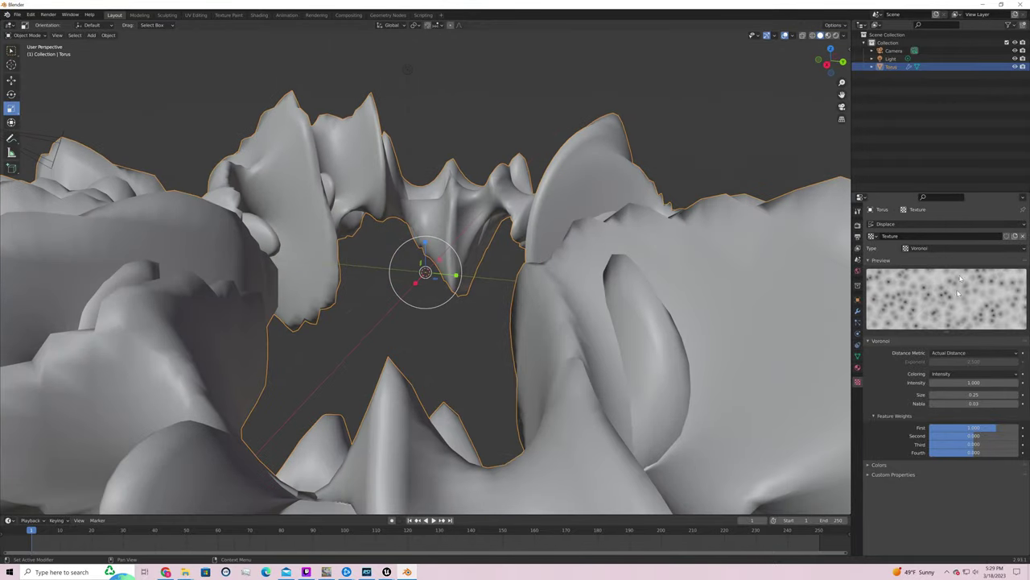
{"action": "left_click", "coordinate": [959, 248]}
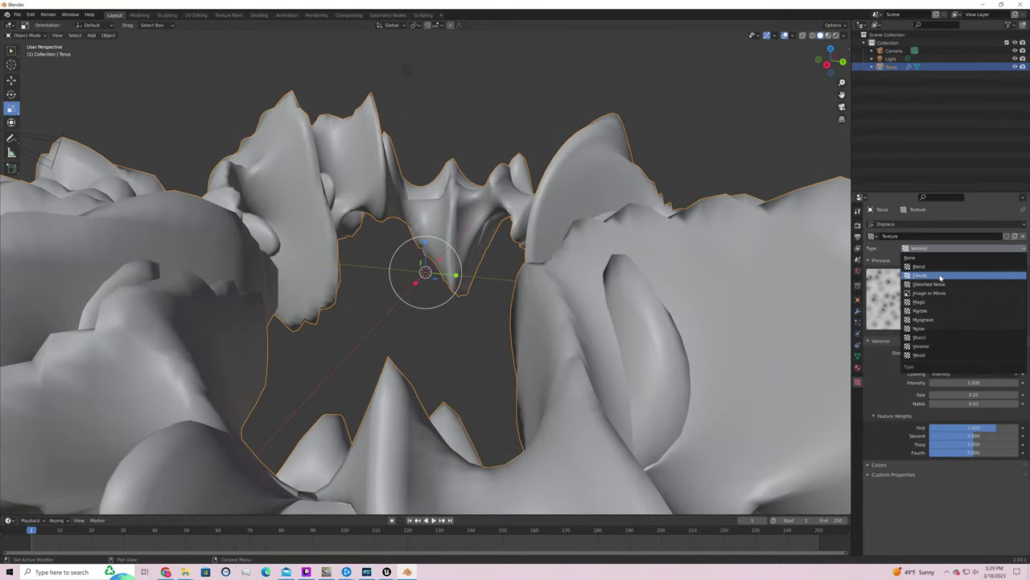
{"action": "left_click", "coordinate": [942, 276]}
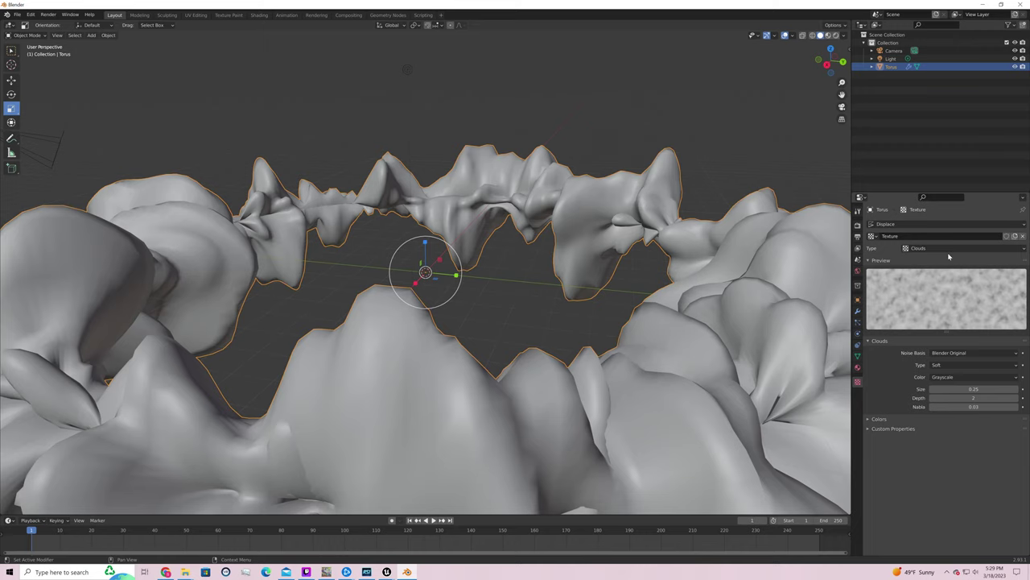
{"action": "left_click", "coordinate": [938, 248]}
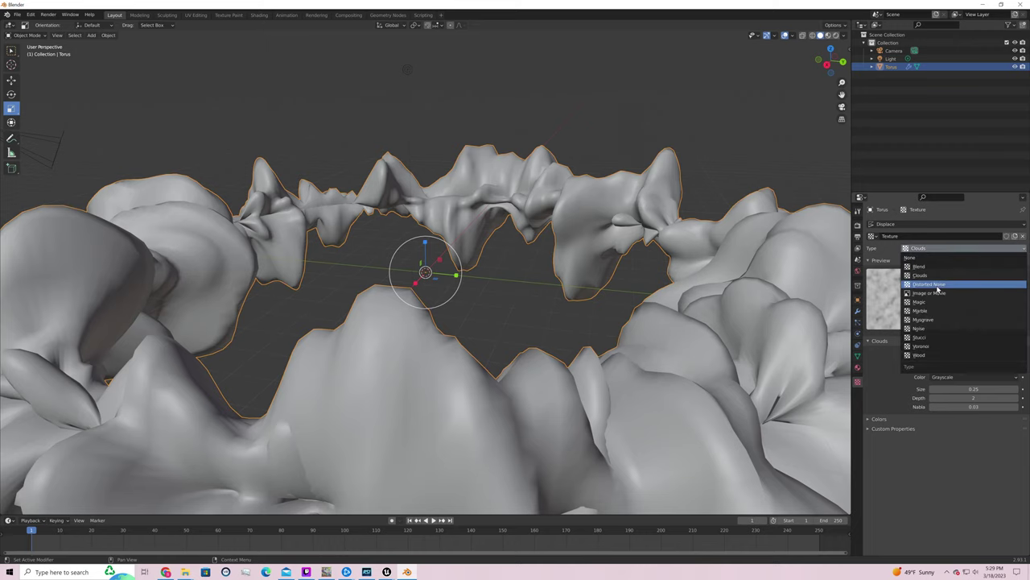
{"action": "left_click", "coordinate": [938, 285]}
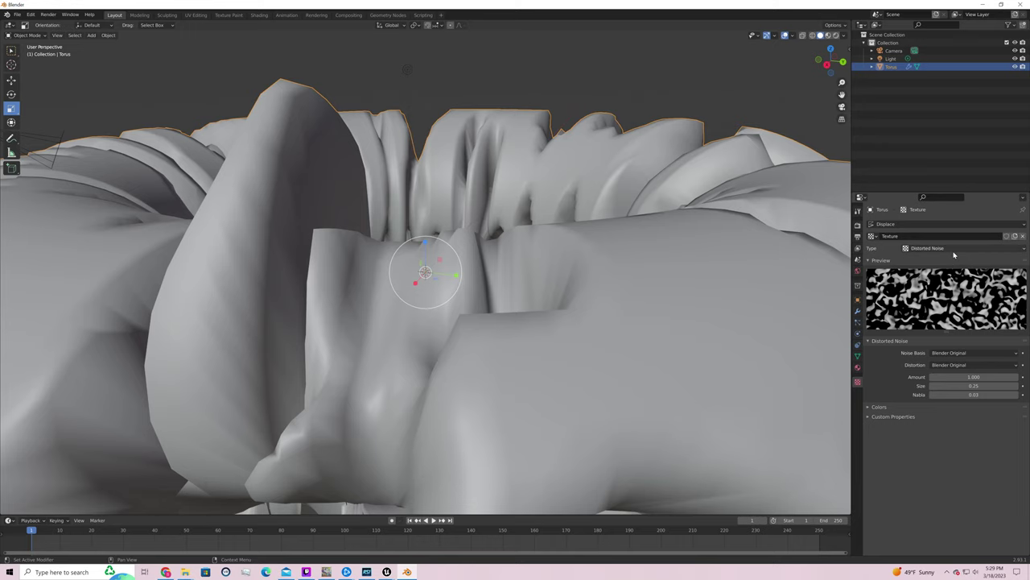
{"action": "left_click", "coordinate": [938, 248]}
{"action": "left_click", "coordinate": [937, 262]}
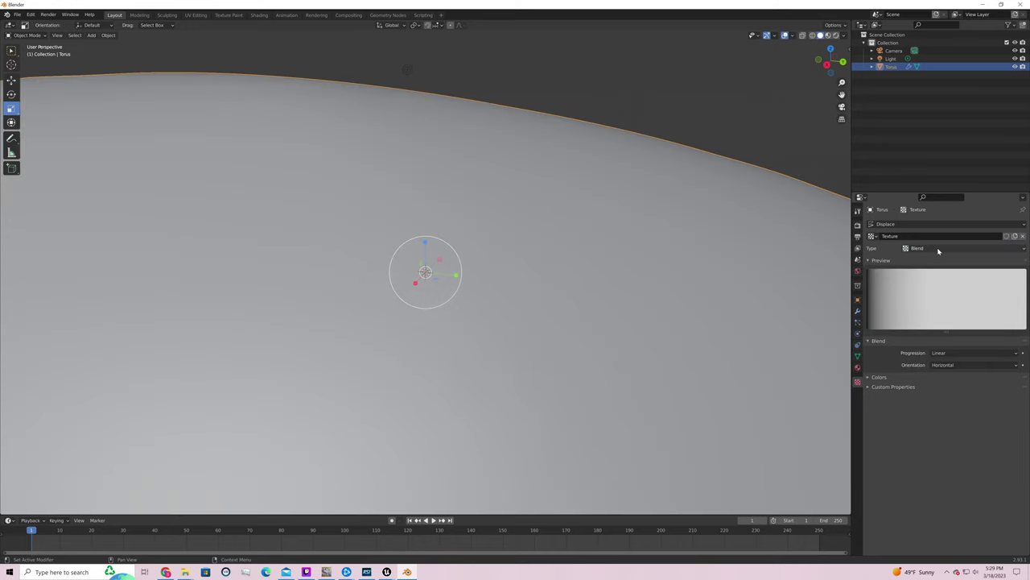
{"action": "left_click", "coordinate": [938, 248]}
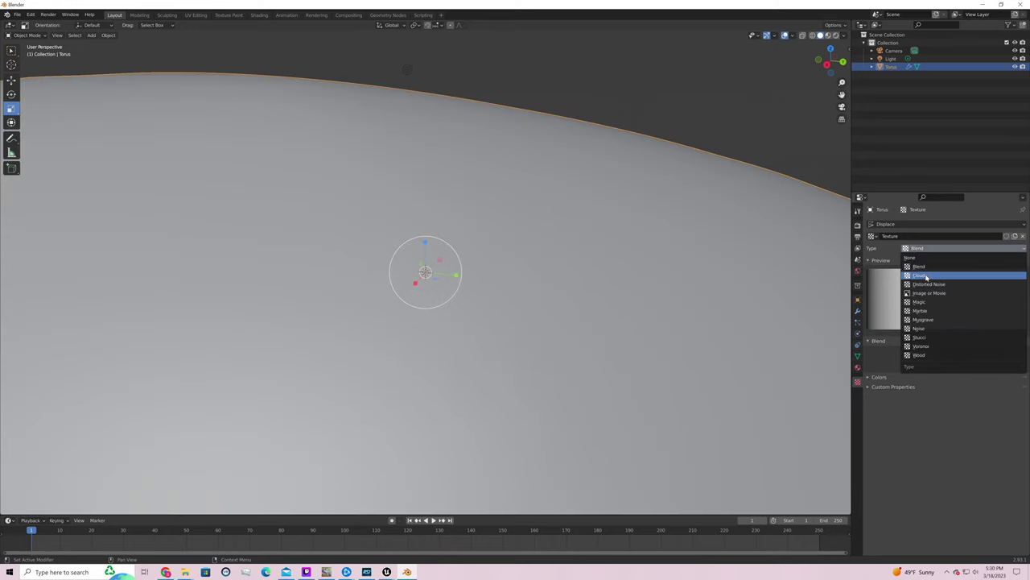
{"action": "left_click", "coordinate": [925, 276]}
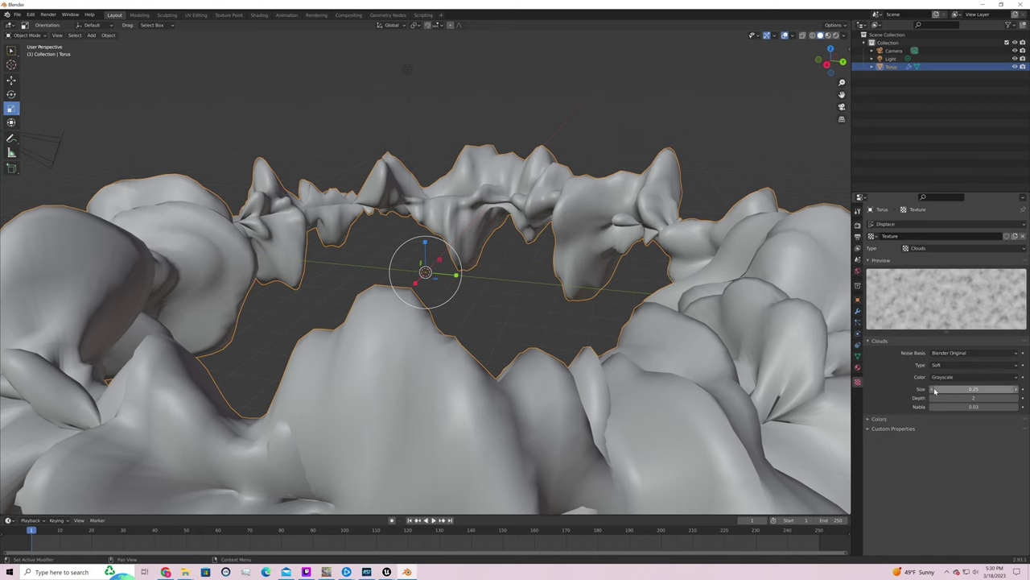
Lower the Clouds Size toward 0.10, then set it to 1 and finally 0.50
{"action": "left_click_drag", "start_coordinate": [934, 391], "coordinate": [932, 391]}
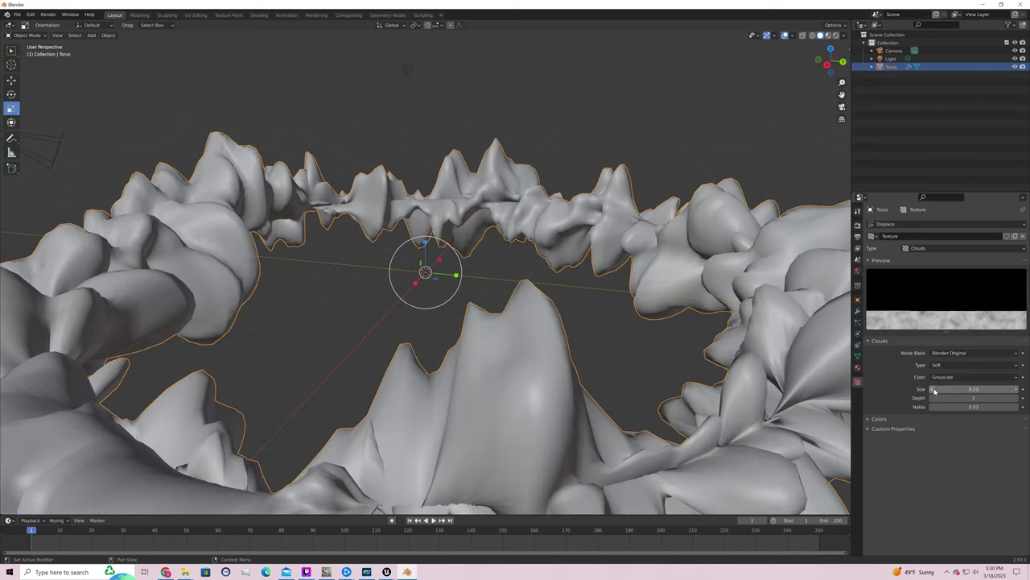
{"action": "left_click", "coordinate": [935, 390]}
{"action": "left_click", "coordinate": [935, 391]}
{"action": "left_click", "coordinate": [935, 390]}
{"action": "left_click", "coordinate": [935, 391]}
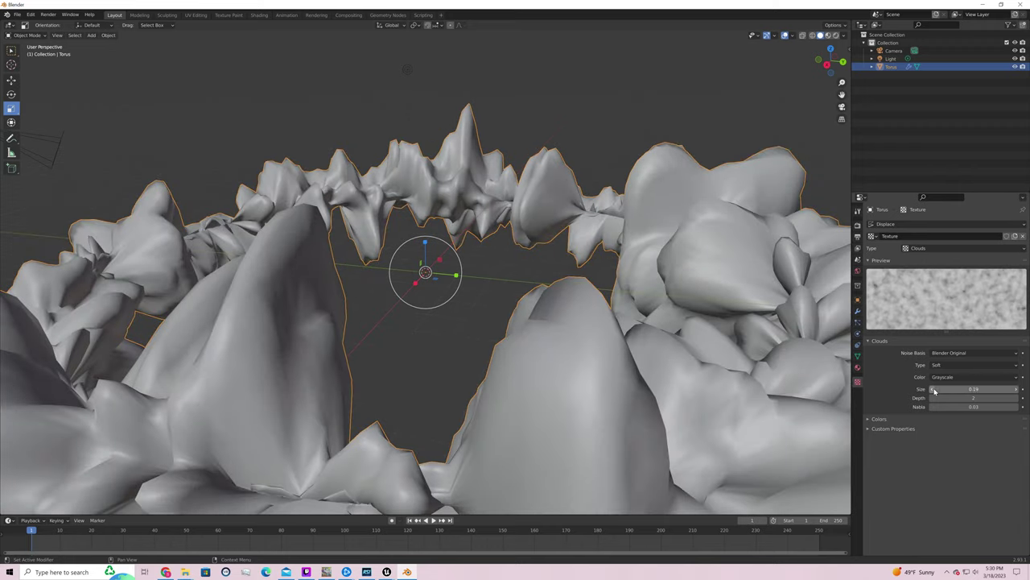
{"action": "left_click", "coordinate": [934, 390]}
{"action": "left_click", "coordinate": [935, 391]}
{"action": "left_click", "coordinate": [934, 391]}
{"action": "left_click", "coordinate": [934, 390]}
{"action": "left_click", "coordinate": [934, 390]}
{"action": "left_click", "coordinate": [934, 390]}
{"action": "left_click", "coordinate": [935, 390]}
{"action": "left_click", "coordinate": [934, 391]}
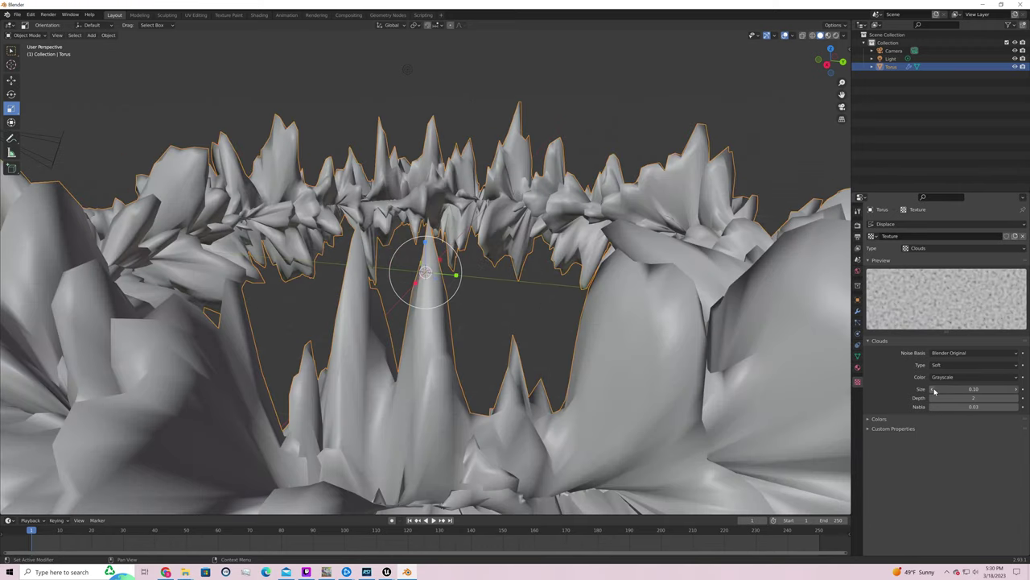
{"action": "left_click", "coordinate": [935, 390]}
{"action": "left_click", "coordinate": [935, 390]}
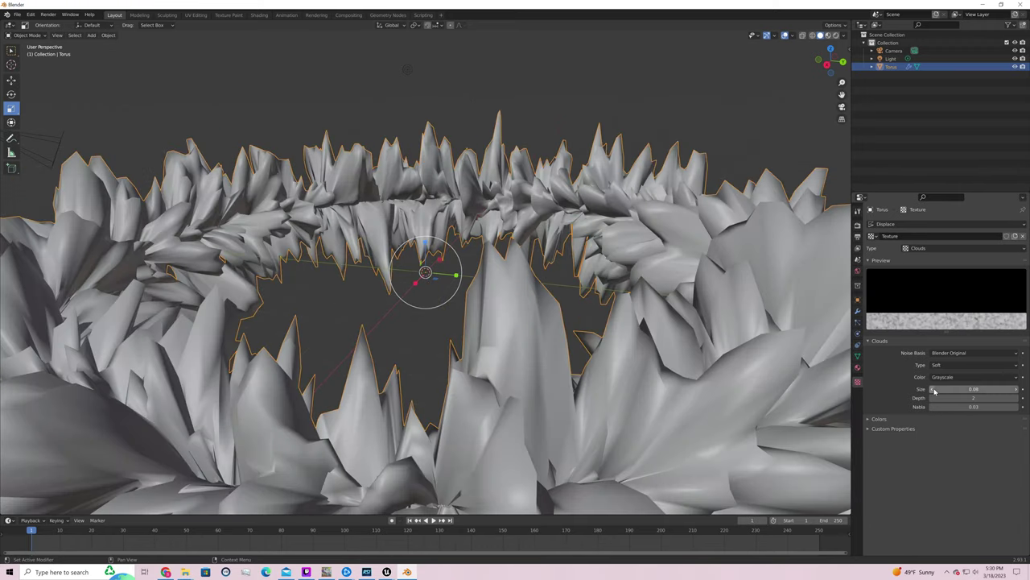
{"action": "left_click", "coordinate": [997, 389]}
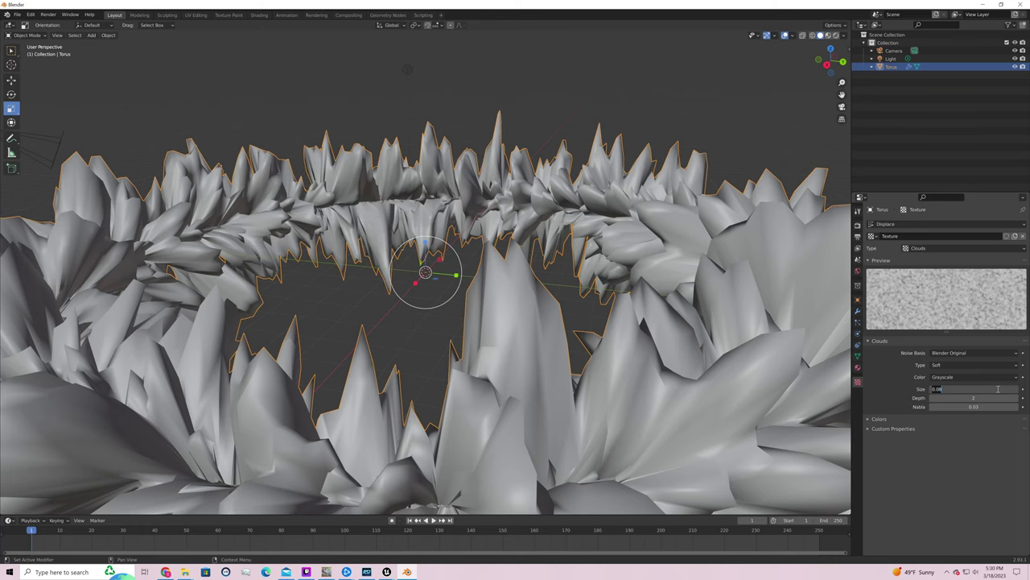
{"action": "type", "text": "1"}
{"action": "key", "text": "Return"}
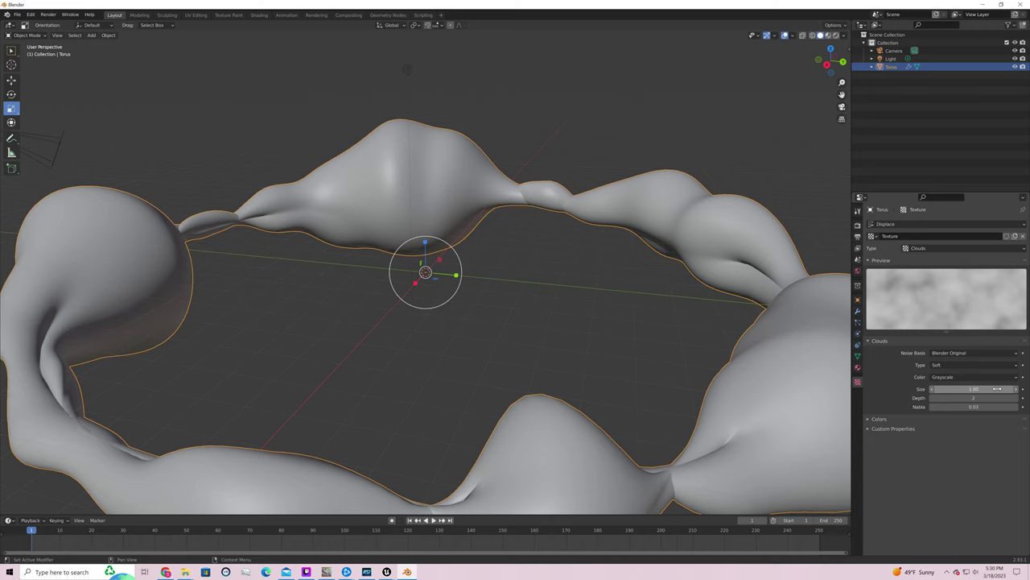
{"action": "left_click", "coordinate": [998, 389]}
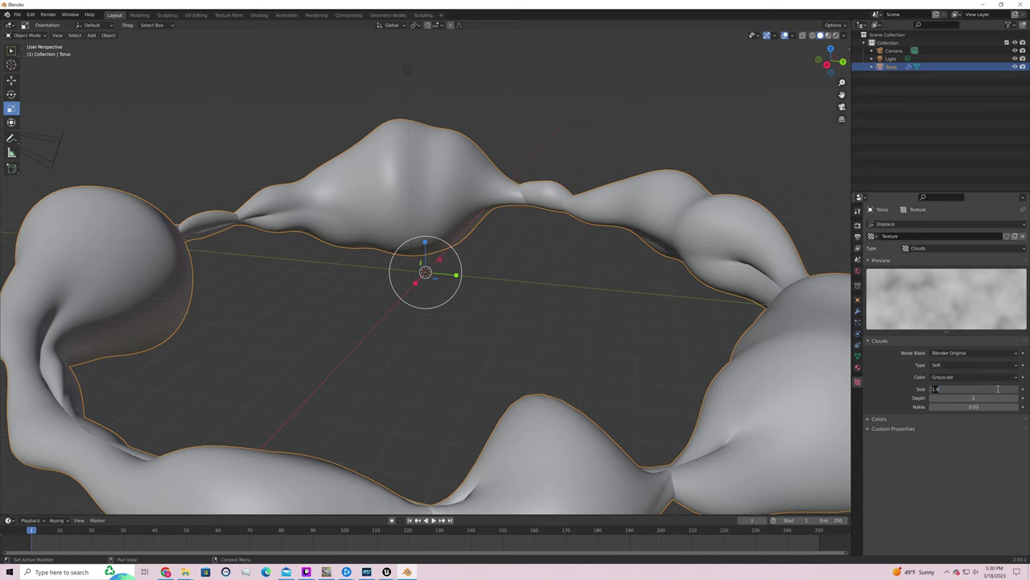
{"action": "type", "text": ".5"}
{"action": "key", "text": "Return"}
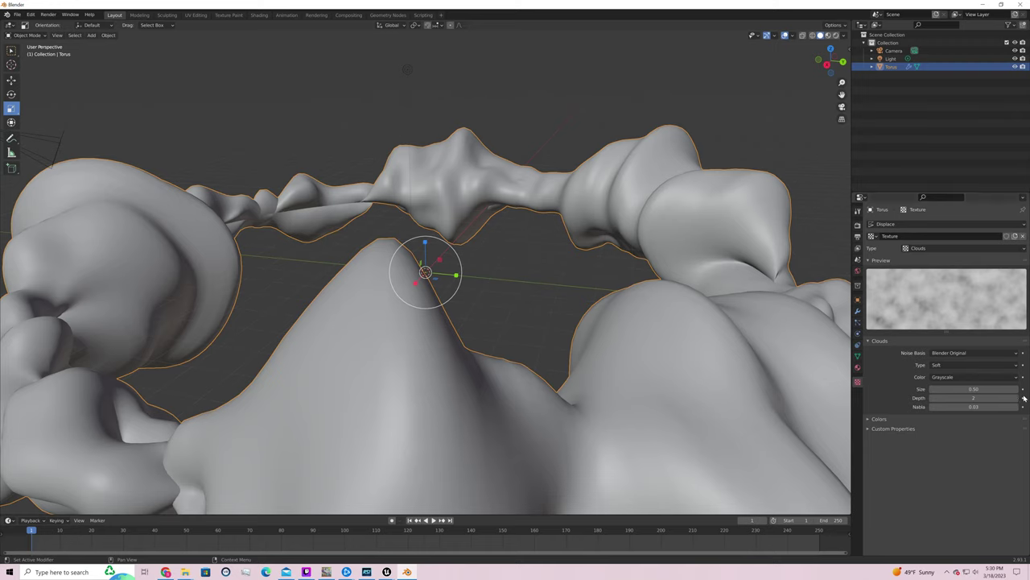
Try Clouds Depth values from 1 upward, settling on Depth 2, and begin editing Nabla
{"action": "left_click", "coordinate": [981, 398]}
{"action": "type", "text": "1"}
{"action": "key", "text": "Return"}
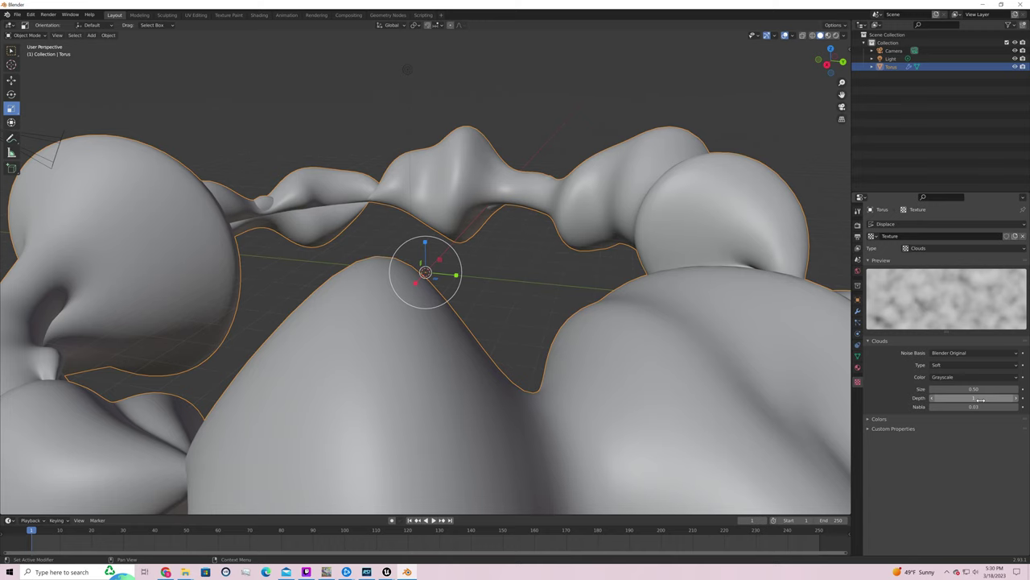
{"action": "left_click", "coordinate": [1017, 399]}
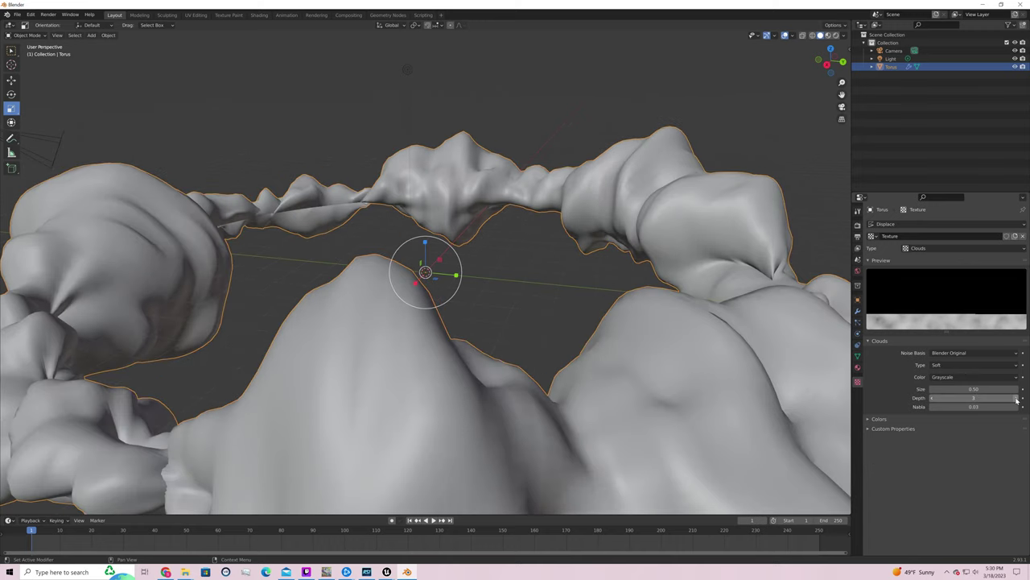
{"action": "left_click", "coordinate": [1017, 399]}
{"action": "left_click", "coordinate": [1016, 398]}
{"action": "left_click", "coordinate": [1017, 398]}
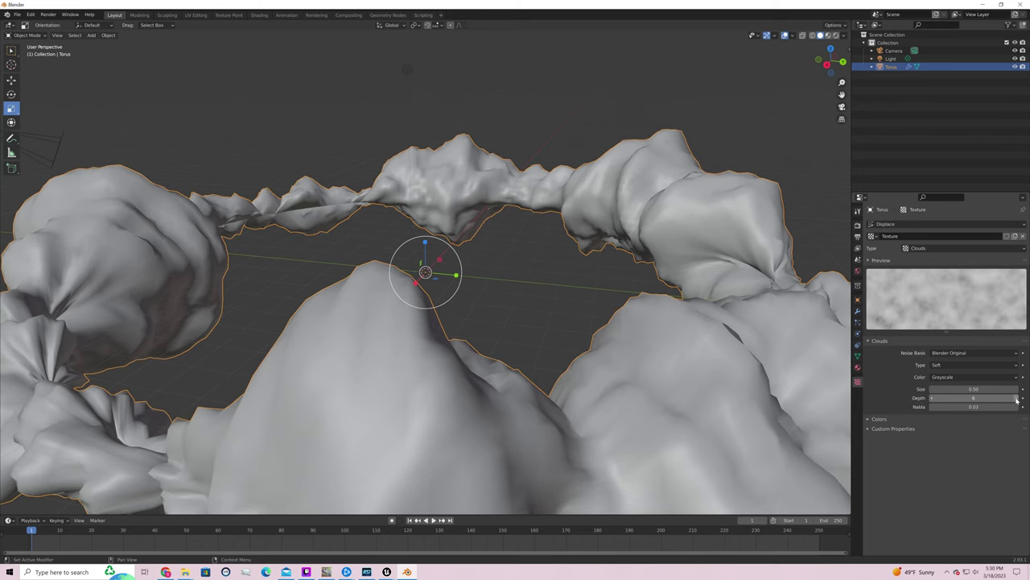
{"action": "left_click", "coordinate": [931, 398]}
{"action": "left_click", "coordinate": [931, 398]}
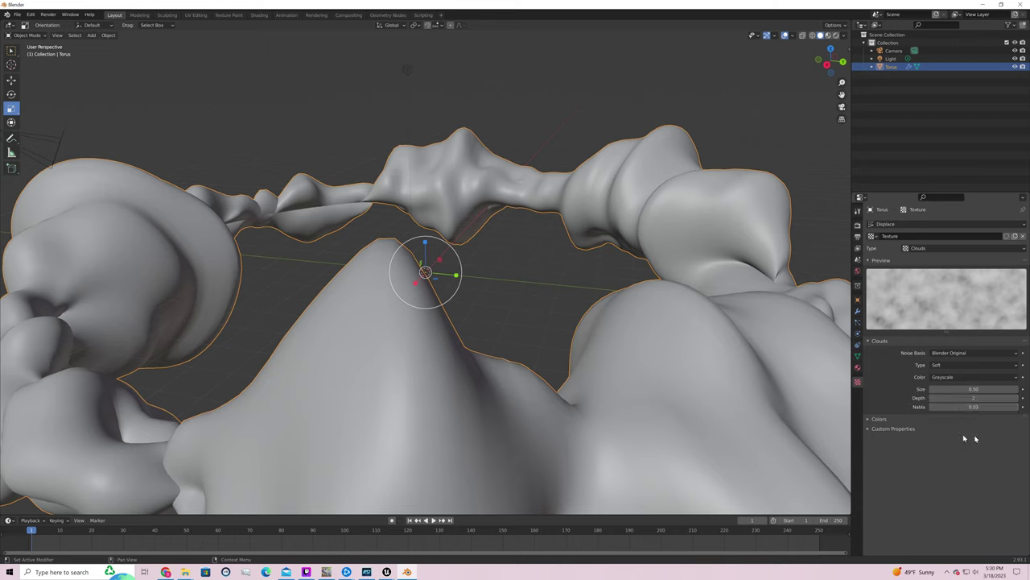
{"action": "left_click", "coordinate": [873, 420]}
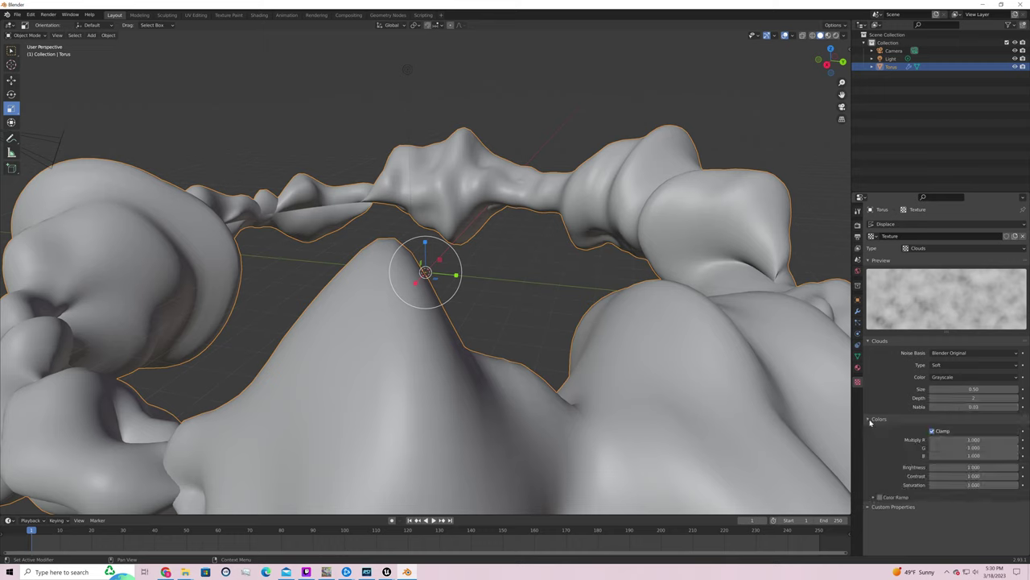
{"action": "left_click", "coordinate": [871, 420]}
{"action": "left_click", "coordinate": [869, 429]}
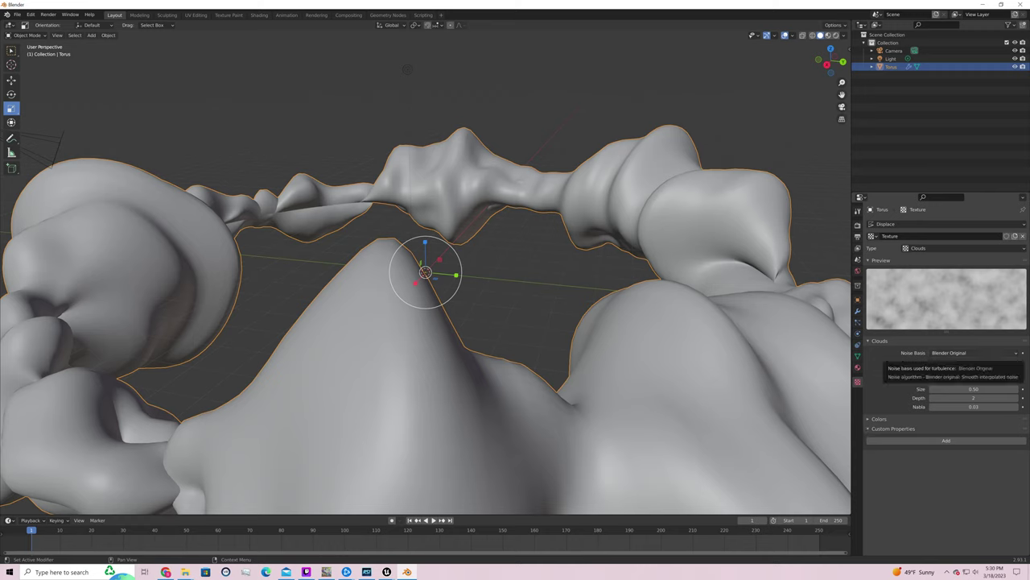
{"action": "left_click", "coordinate": [991, 397]}
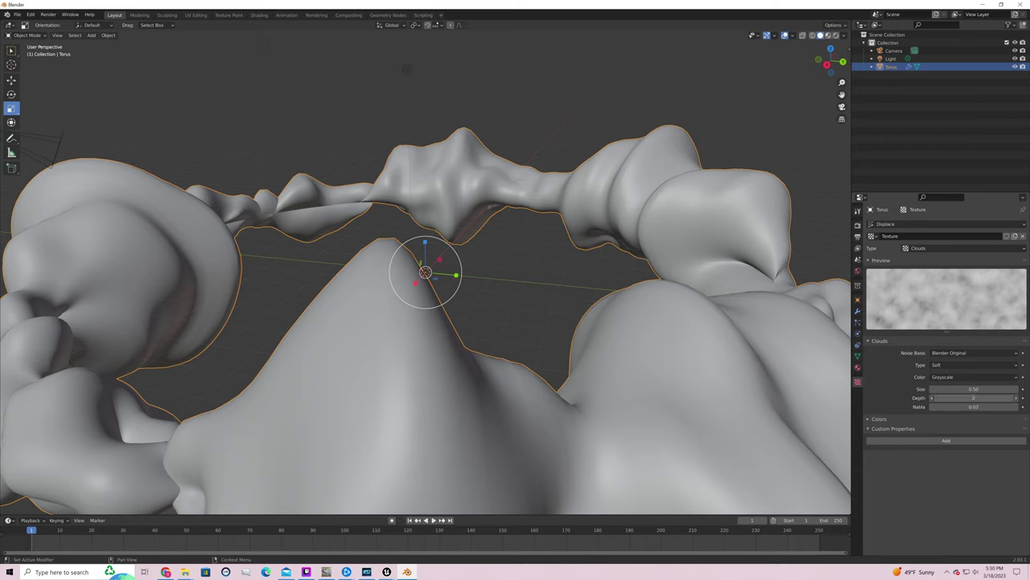
{"action": "left_click", "coordinate": [990, 406]}
{"action": "left_click", "coordinate": [967, 406]}
Try Nabla values 0.02, 0 and 0.10, then set Nabla to 0.03
{"action": "key", "text": "Return"}
{"action": "left_click", "coordinate": [986, 406]}
{"action": "type", "text": "0"}
{"action": "key", "text": "Return"}
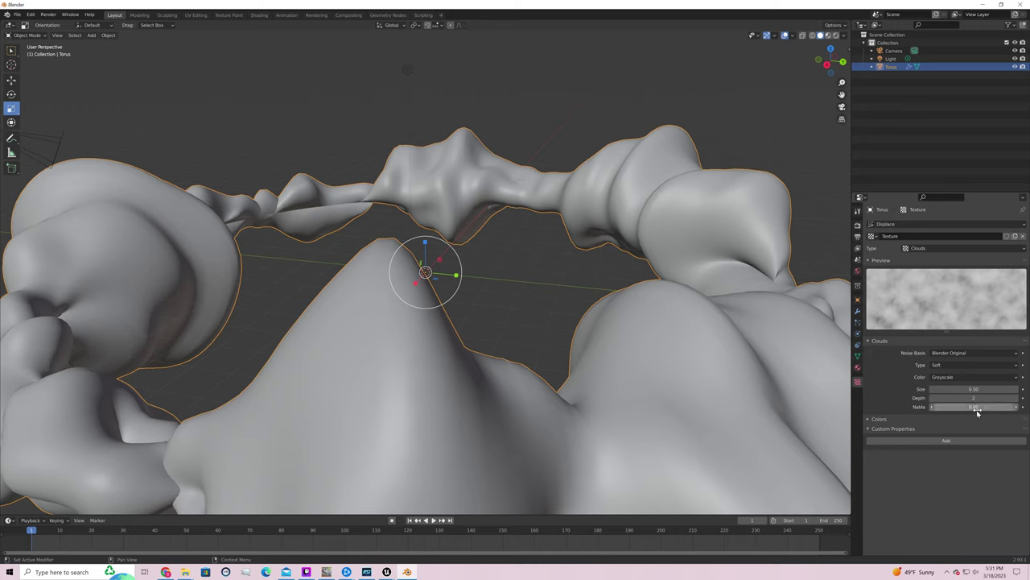
{"action": "left_click_drag", "start_coordinate": [974, 407], "coordinate": [980, 407]}
{"action": "left_click", "coordinate": [979, 406]}
{"action": "key", "text": "Return"}
{"action": "left_click", "coordinate": [951, 407]}
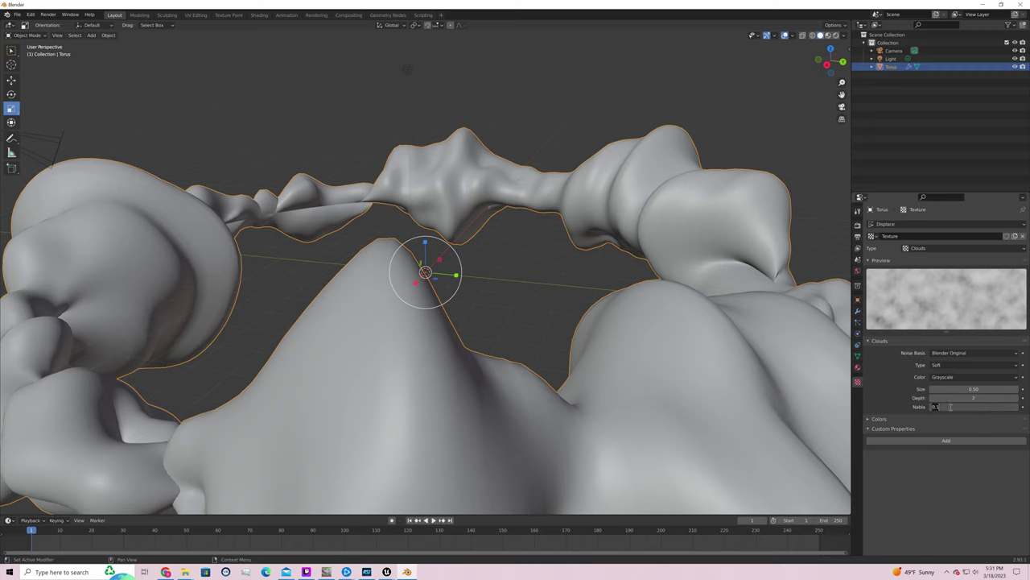
{"action": "key", "text": "Return"}
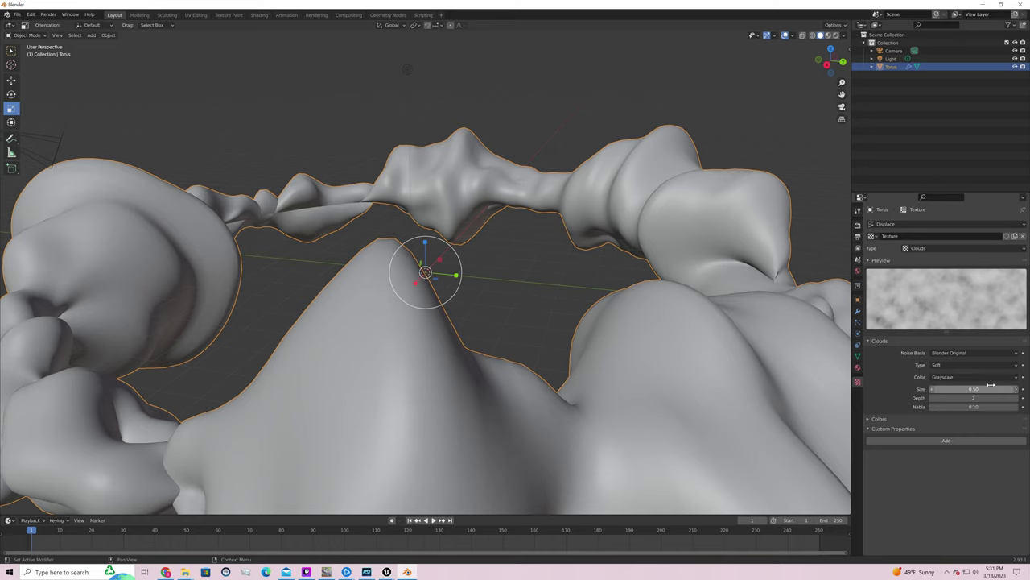
{"action": "left_click", "coordinate": [981, 408]}
{"action": "type", "text": "0"}
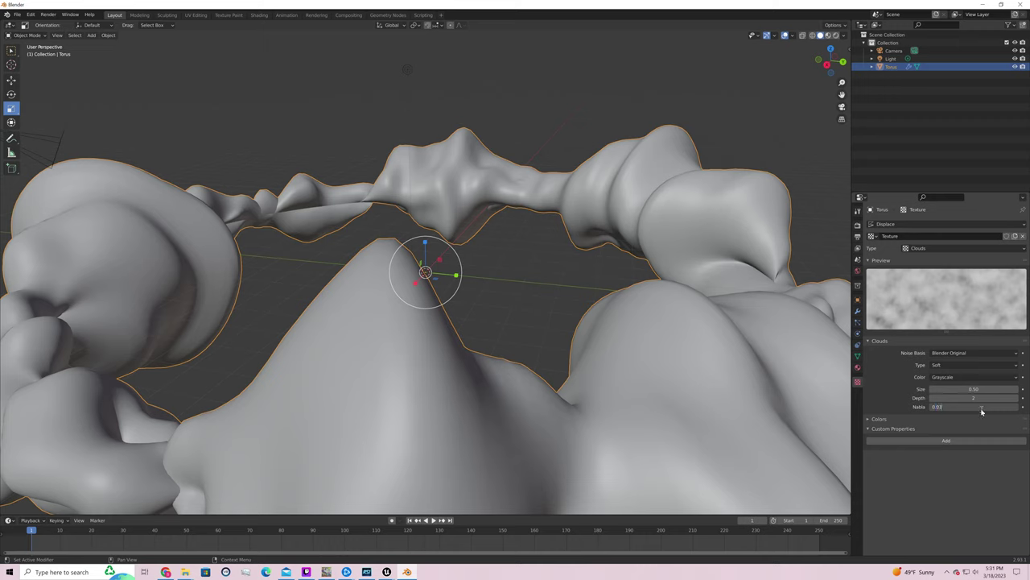
{"action": "type", "text": ".03"}
{"action": "key", "text": "Return"}
{"action": "key", "text": "alt+Tab"}
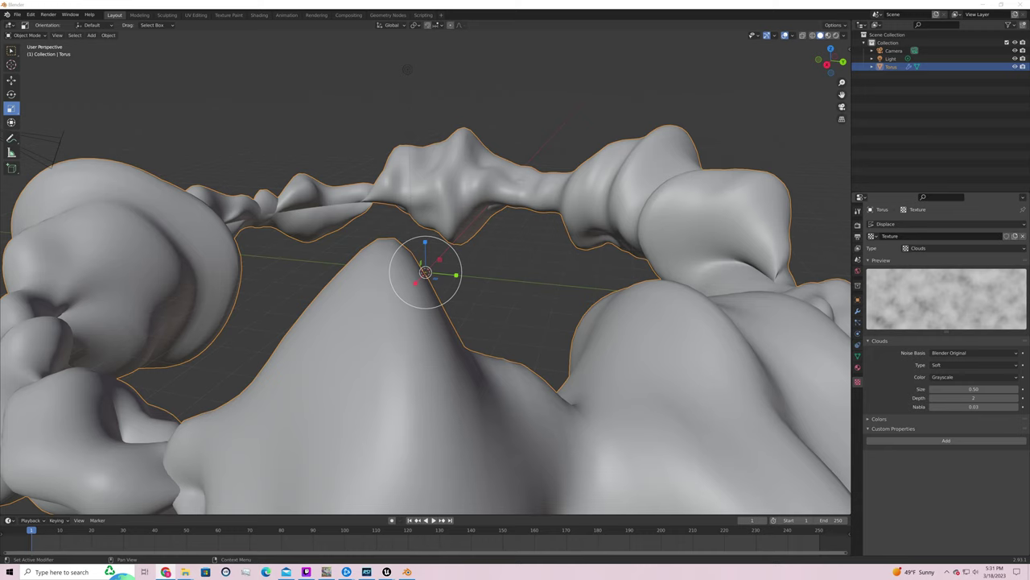
Rename the displacement texture to Wormhole and lower Displace Strength to 0.290
{"action": "left_click", "coordinate": [905, 236]}
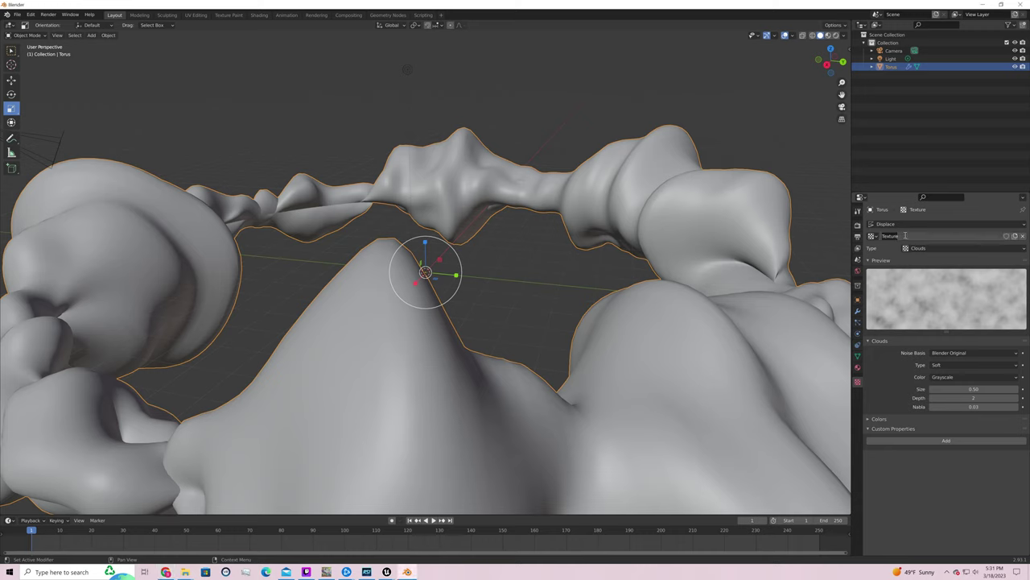
{"action": "key", "text": "alt+Tab"}
{"action": "left_click", "coordinate": [857, 313]}
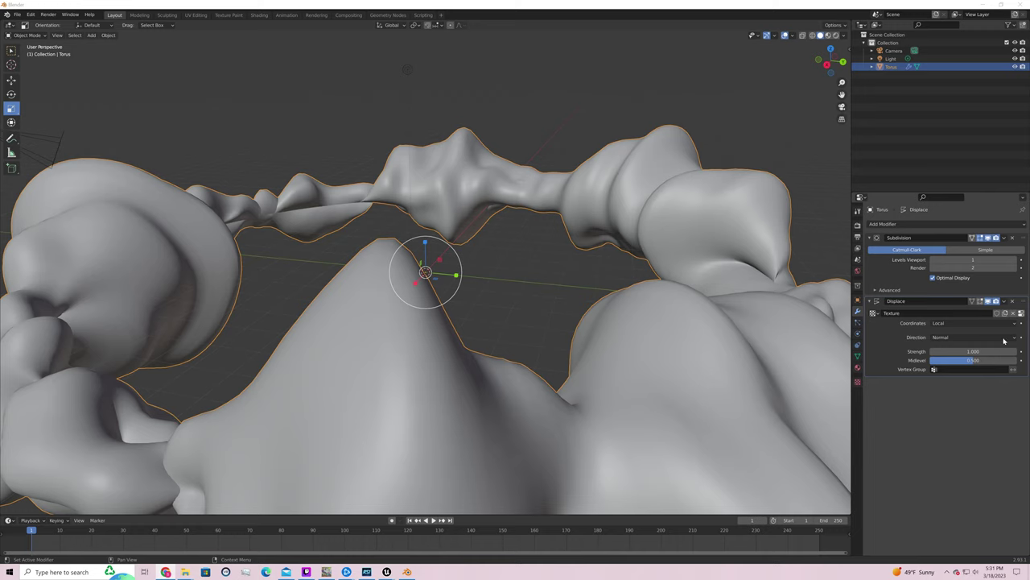
{"action": "left_click", "coordinate": [871, 302]}
{"action": "left_click", "coordinate": [871, 302]}
{"action": "type", "text": "Wi"}
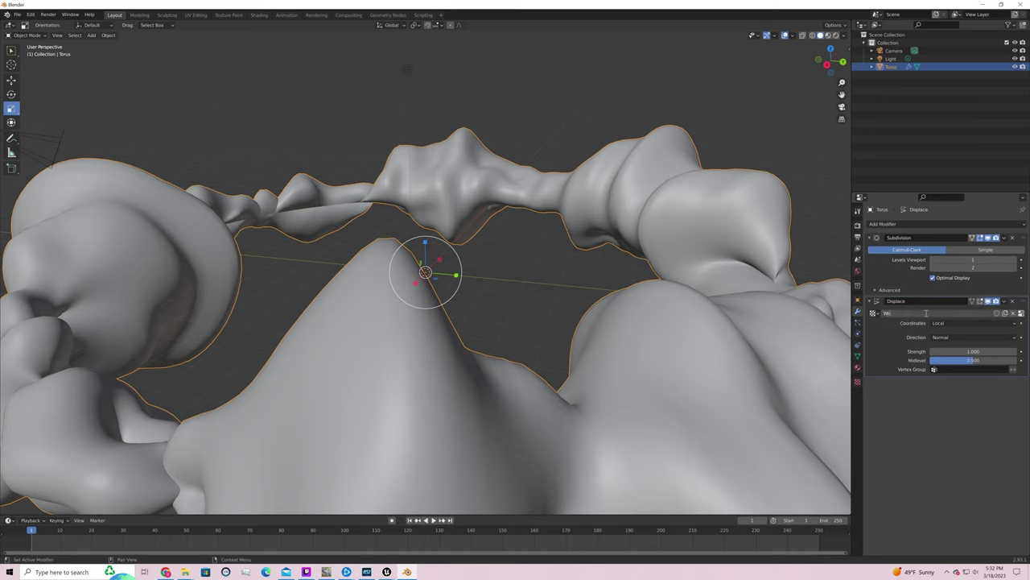
{"action": "type", "text": "rmhole"}
{"action": "key", "text": "Return"}
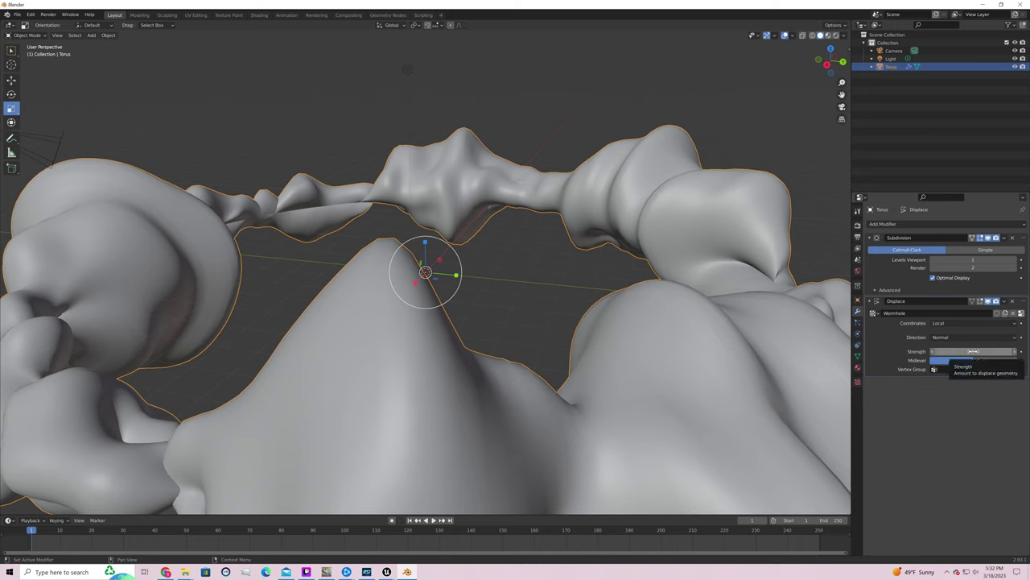
{"action": "mouse_move", "coordinate": [973, 351]}
{"action": "left_mouse_down"}
{"action": "mouse_move", "coordinate": [929, 351]}
{"action": "mouse_move", "coordinate": [963, 351]}
{"action": "left_mouse_up"}
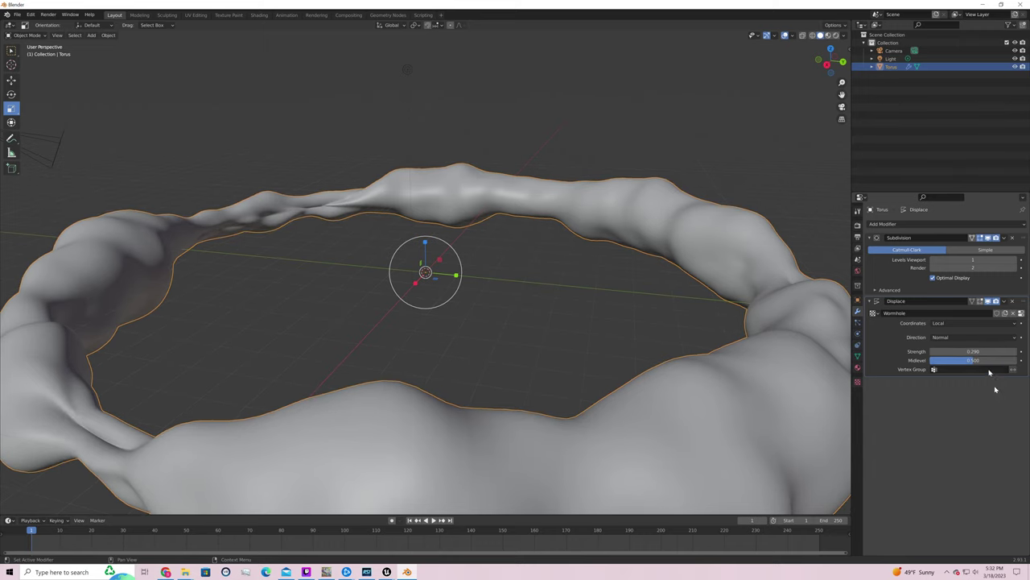
{"action": "left_click", "coordinate": [17, 15]}
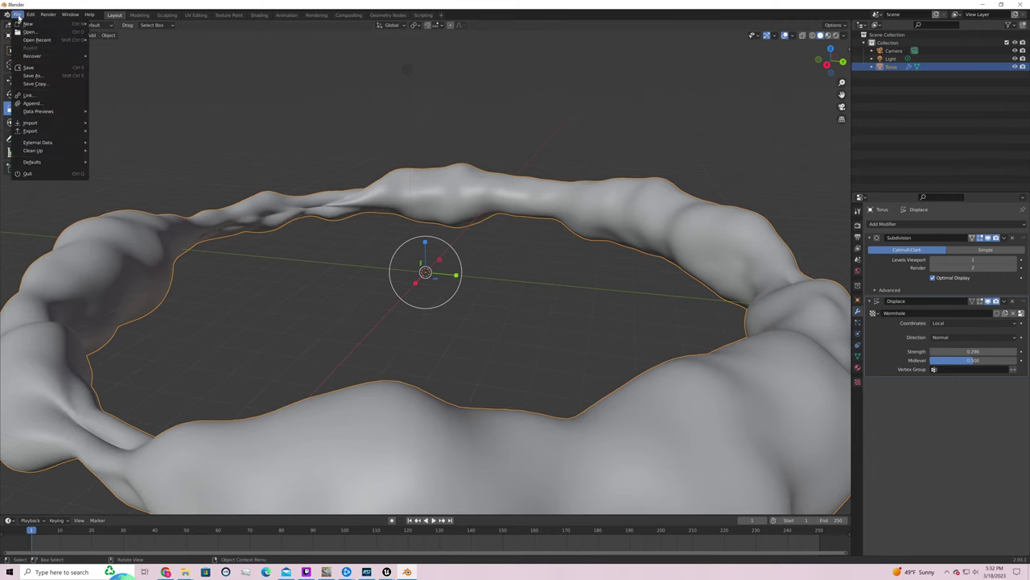
{"action": "left_click", "coordinate": [46, 69]}
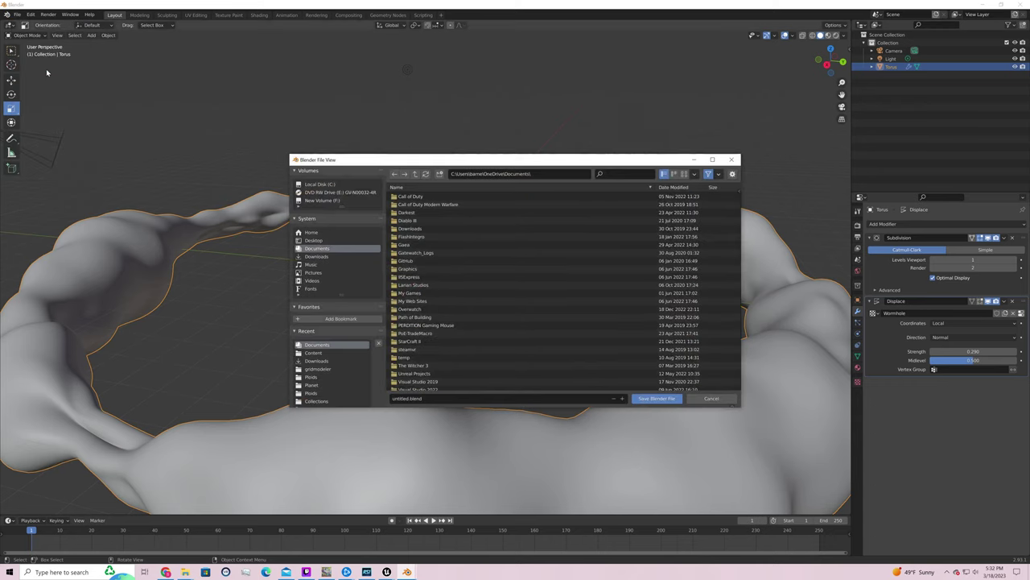
{"action": "left_click", "coordinate": [711, 398]}
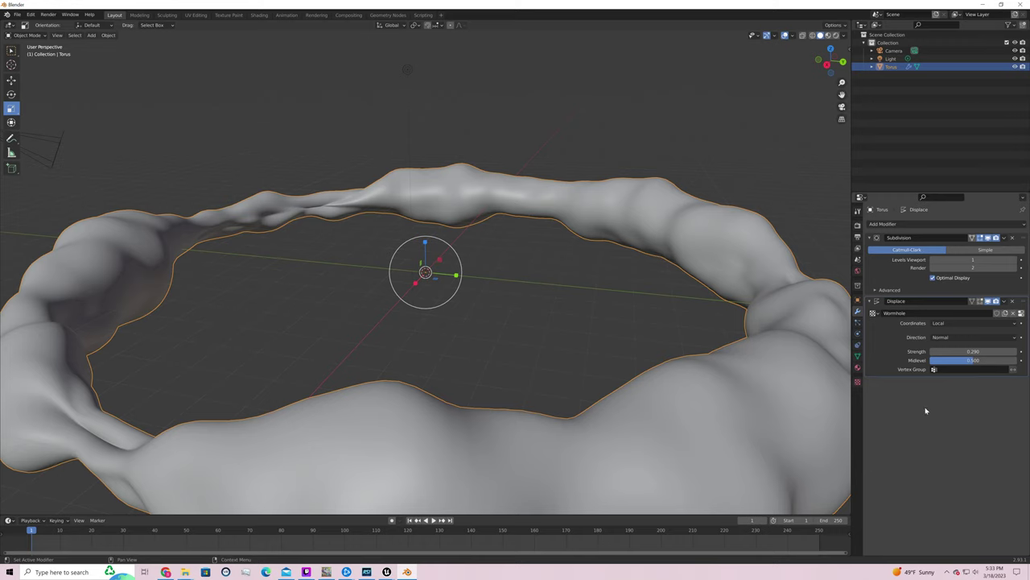
Delete the Subdivision modifier and set the Displace Strength to 0.7
{"action": "right_click", "coordinate": [838, 324]}
{"action": "left_click", "coordinate": [1013, 239]}
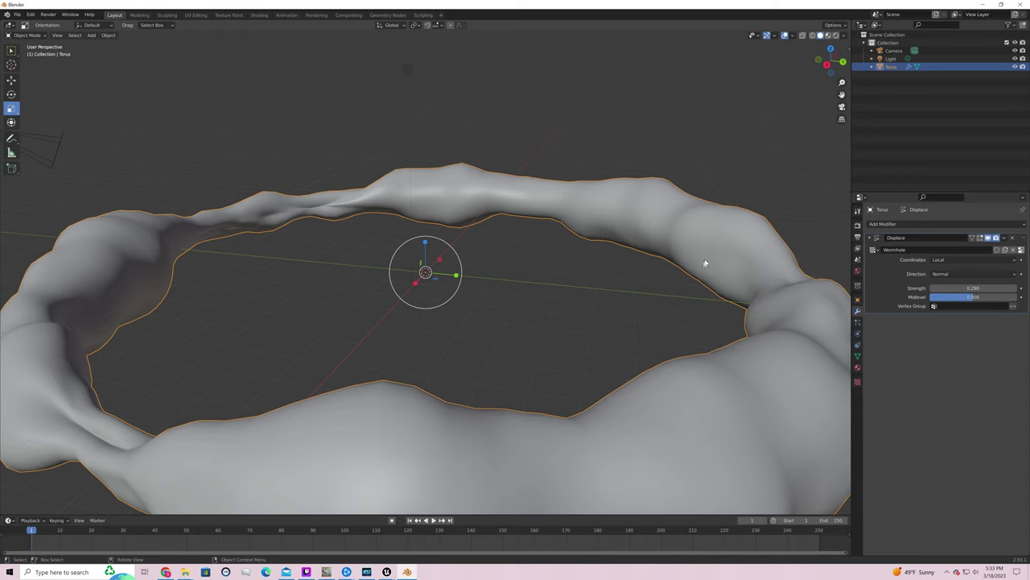
{"action": "left_click", "coordinate": [978, 289]}
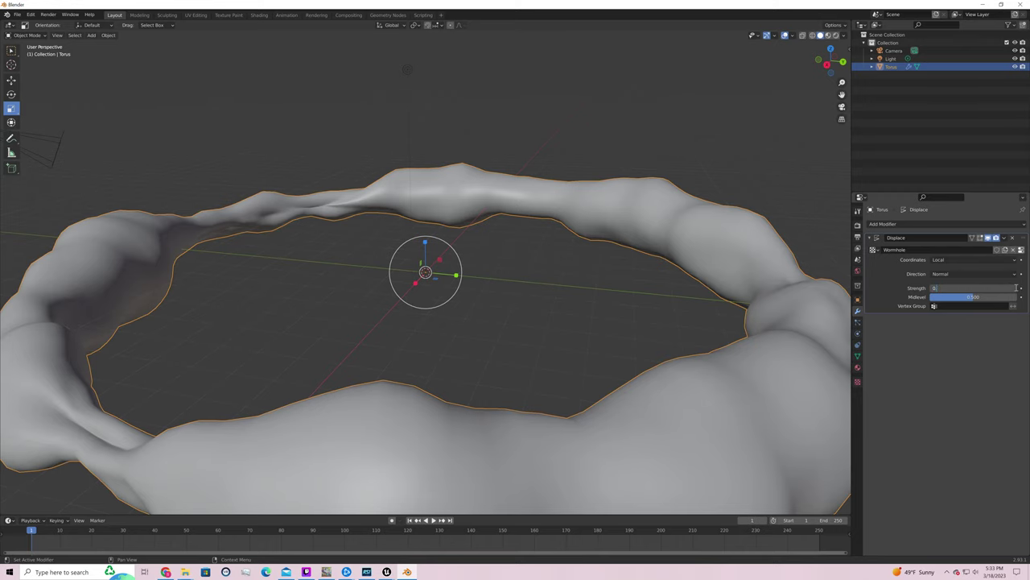
{"action": "type", "text": ".7"}
{"action": "key", "text": "Return"}
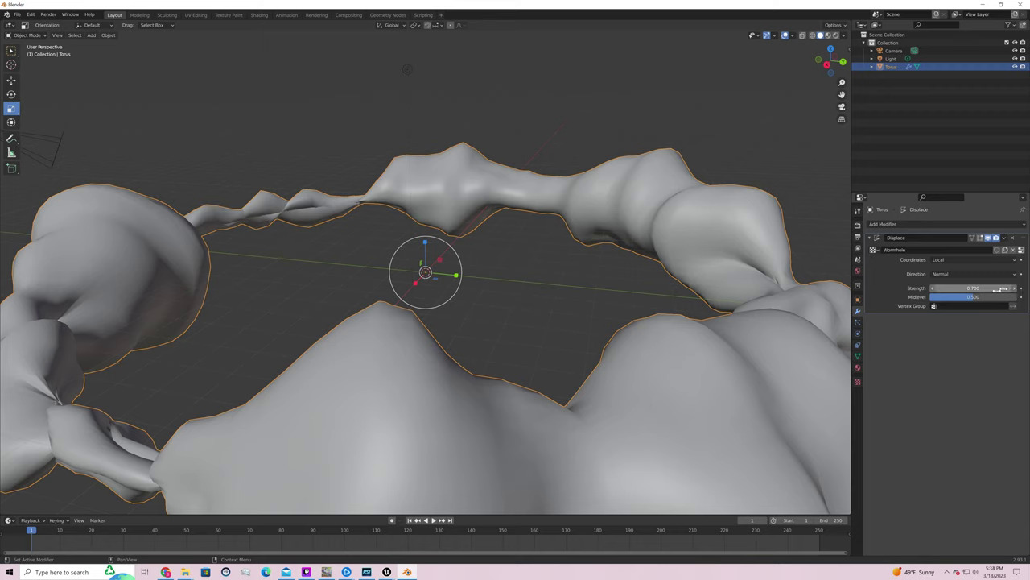
Lower the Displace Strength to 0.3 to calm the spikes
{"action": "left_click", "coordinate": [992, 287]}
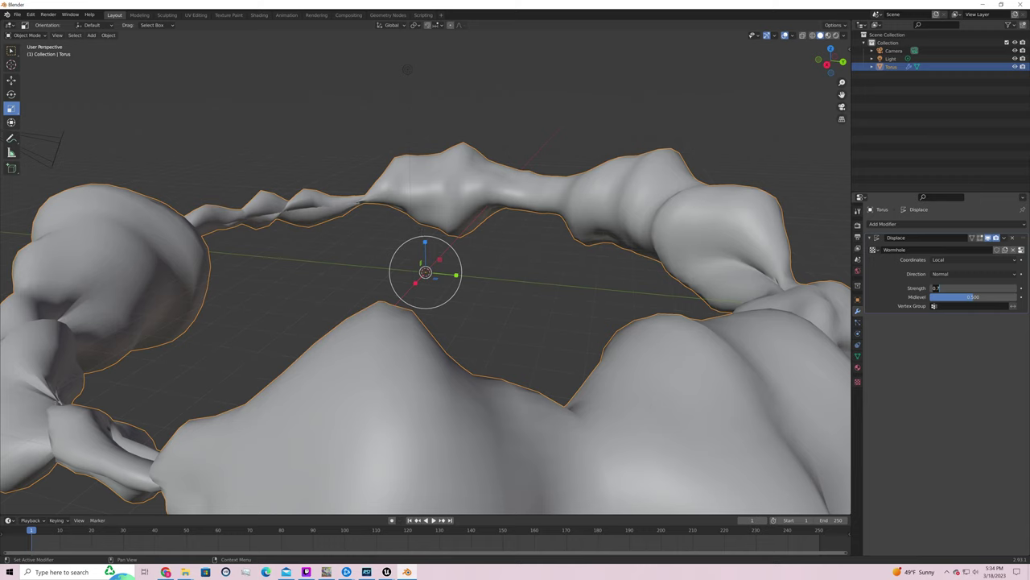
{"action": "key", "text": "BackSpace"}
{"action": "type", "text": "0.3"}
{"action": "key", "text": "Return"}
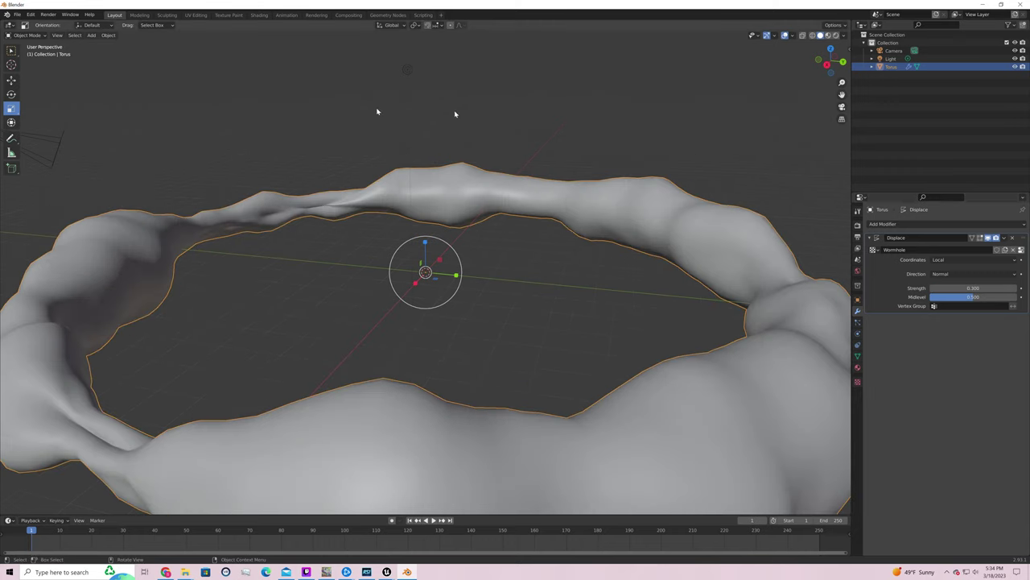
Select only the torus and view its object transforms, scaled 10 on every axis
{"action": "left_click", "coordinate": [17, 14]}
{"action": "key", "text": "a"}
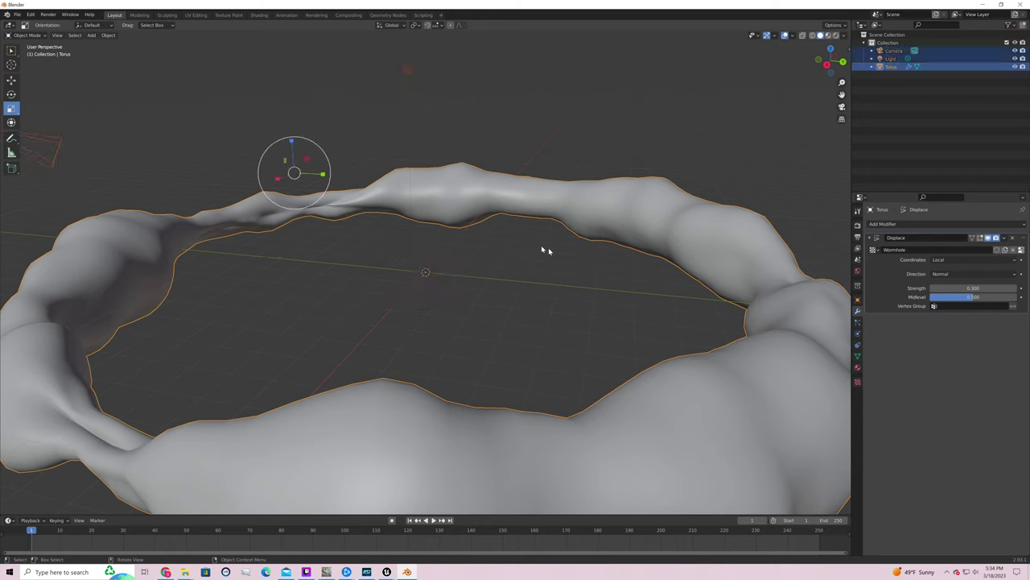
{"action": "left_click", "coordinate": [683, 188]}
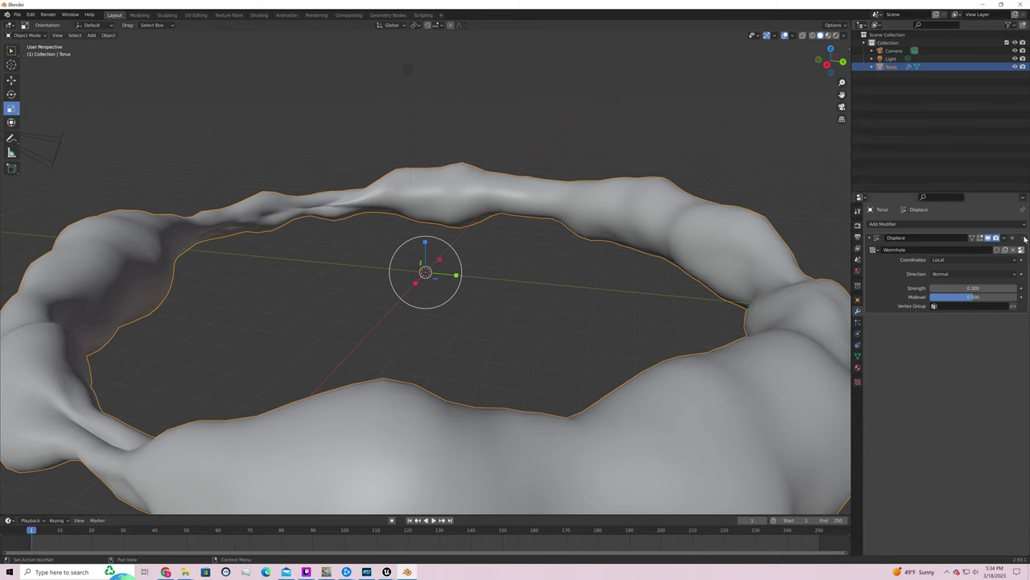
{"action": "left_click", "coordinate": [857, 299]}
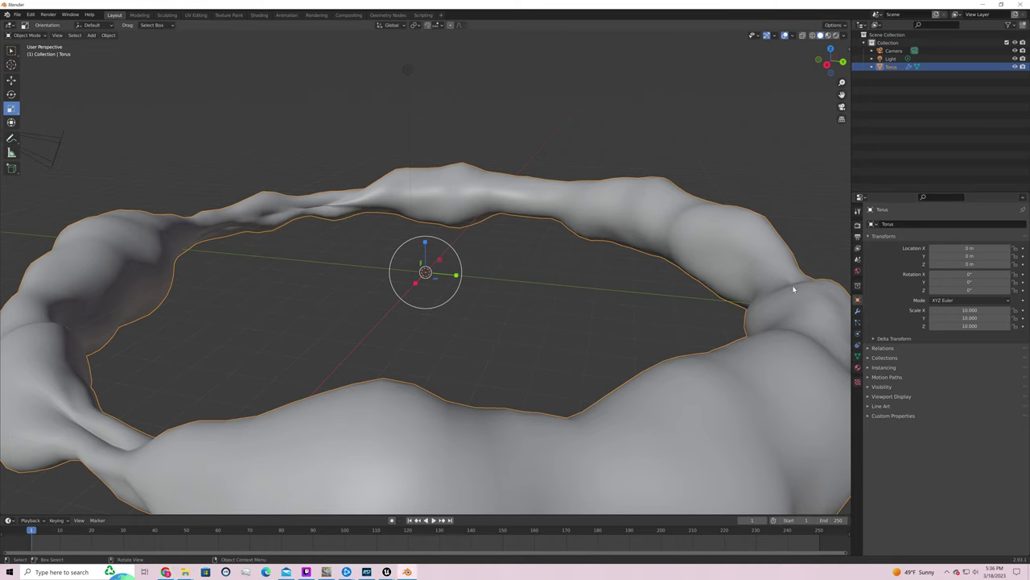
Apply all transforms to the torus so its scale reads 1.000, then check its Object properties
{"action": "key", "text": "ctrl+a"}
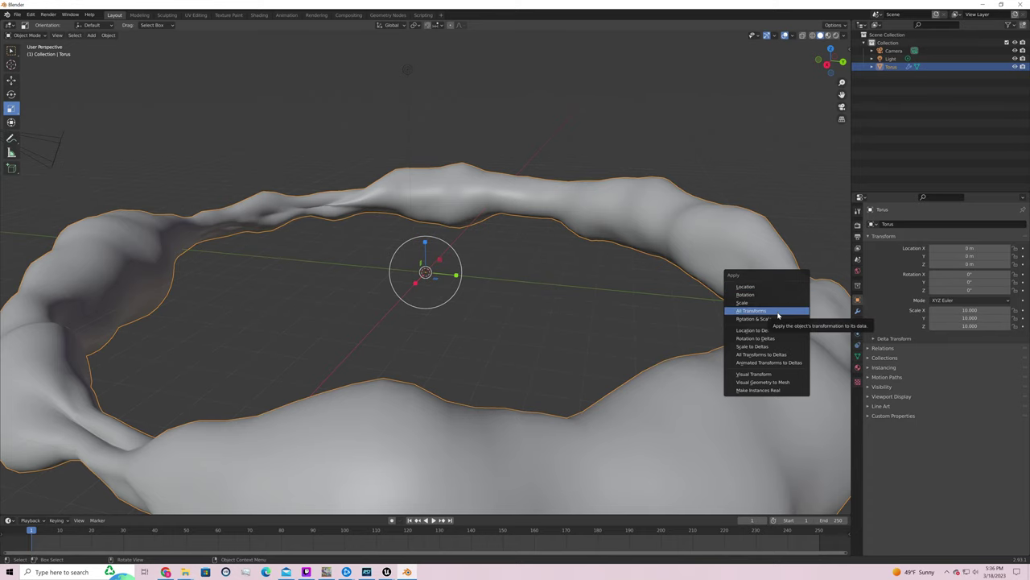
{"action": "left_click", "coordinate": [779, 312]}
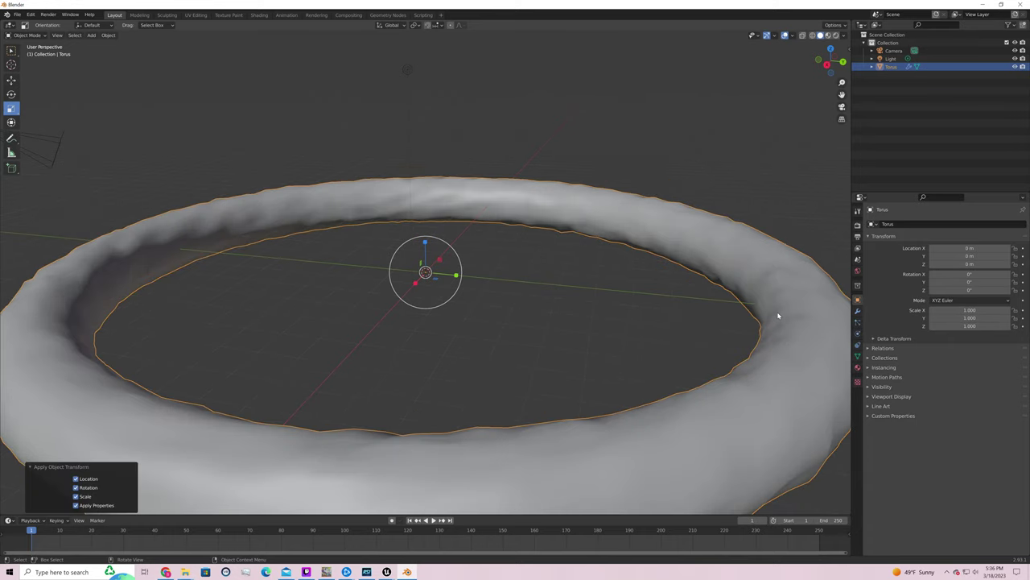
{"action": "left_click", "coordinate": [858, 333]}
{"action": "left_click", "coordinate": [858, 322]}
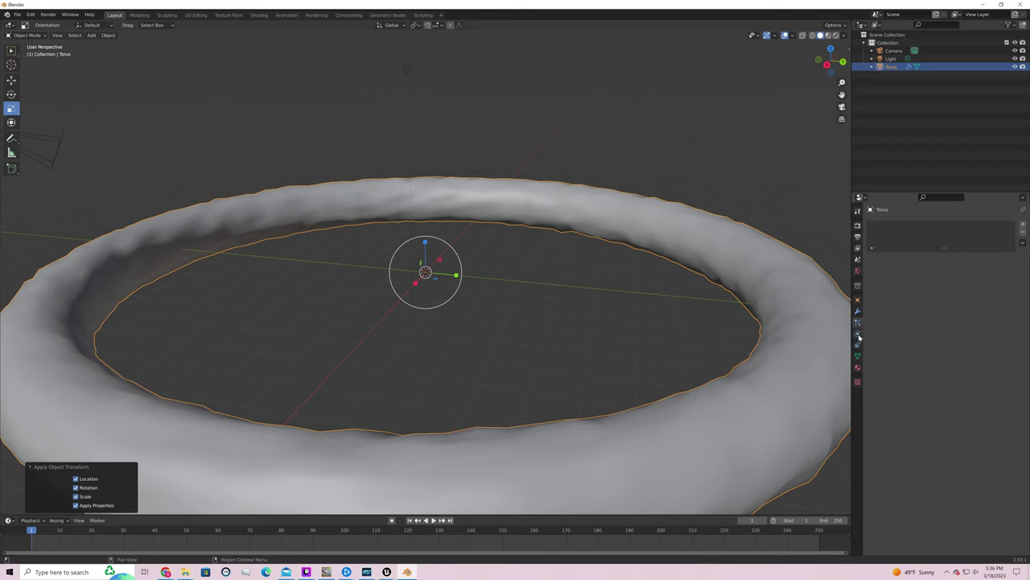
{"action": "left_click", "coordinate": [858, 313]}
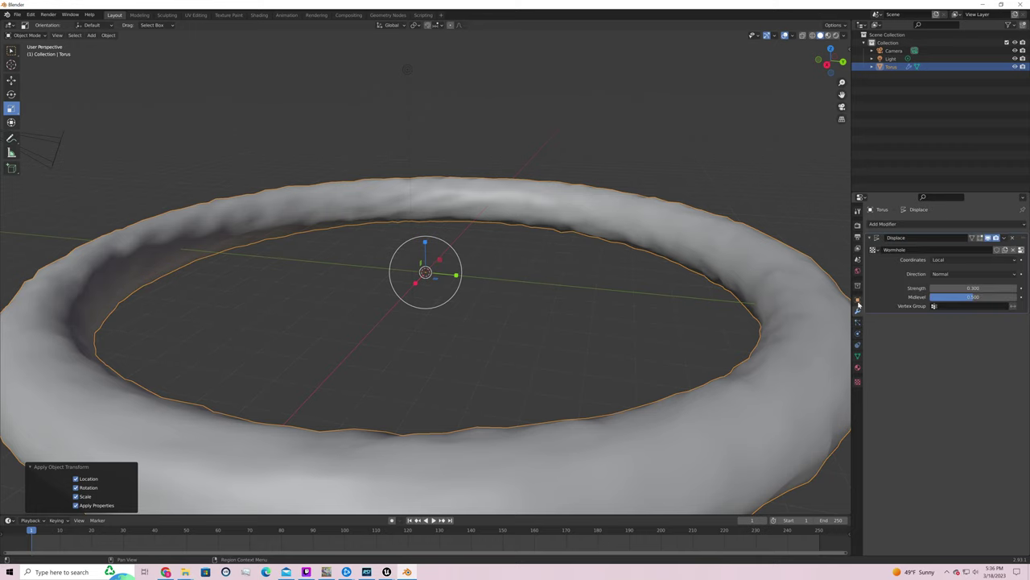
{"action": "left_click", "coordinate": [858, 301]}
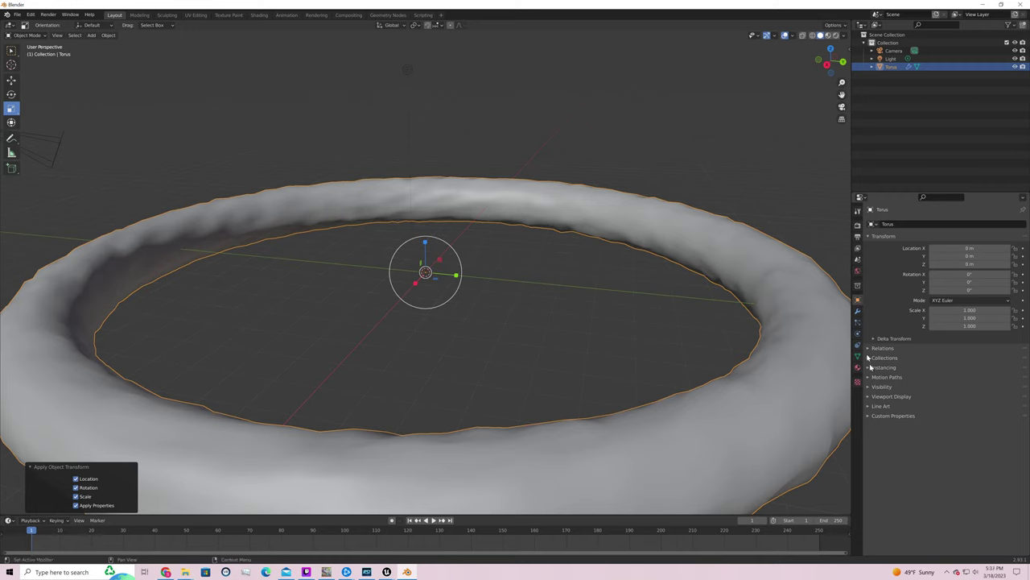
Try Displace Strength values up to 2.3, then undo back to 0.300
{"action": "left_click", "coordinate": [858, 312]}
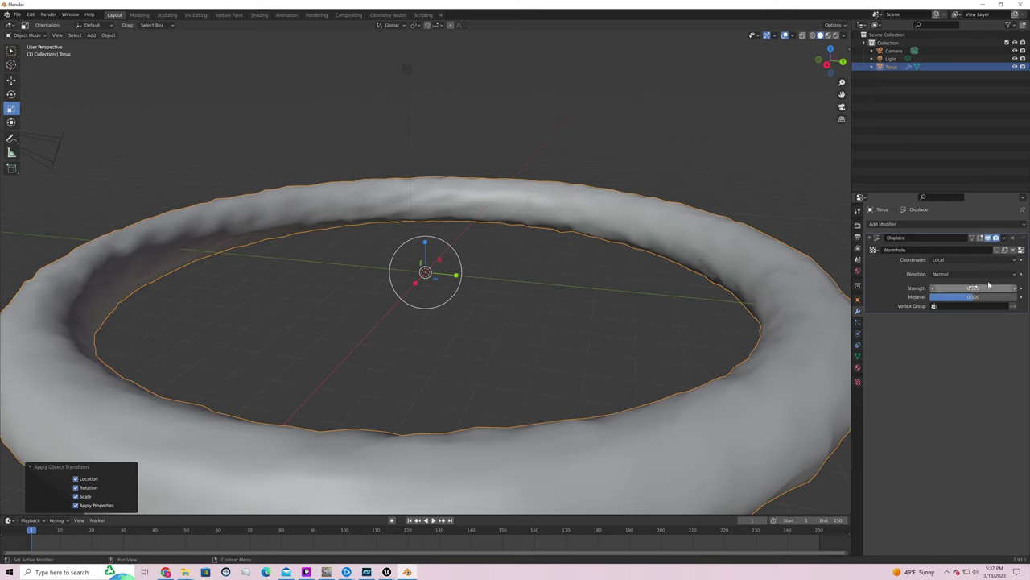
{"action": "mouse_move", "coordinate": [998, 288]}
{"action": "left_mouse_down"}
{"action": "mouse_move", "coordinate": [1023, 287]}
{"action": "mouse_move", "coordinate": [954, 288]}
{"action": "mouse_move", "coordinate": [1010, 288]}
{"action": "left_mouse_up"}
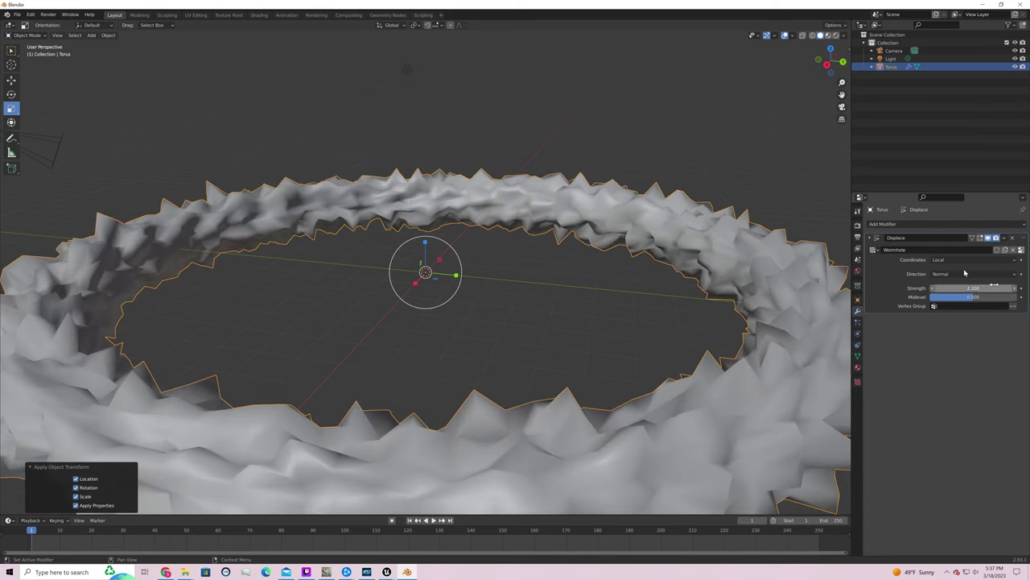
{"action": "left_click", "coordinate": [765, 203]}
{"action": "key", "text": "ctrl+z"}
{"action": "key", "text": "ctrl+z"}
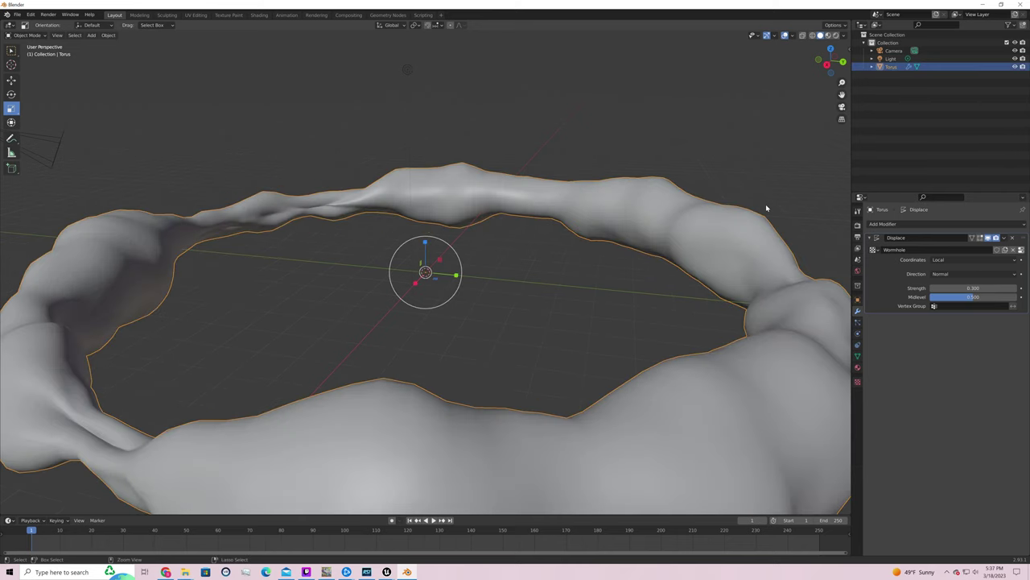
Apply Shade Smooth to the lumpy torus from its viewport context menu
{"action": "right_click", "coordinate": [810, 317]}
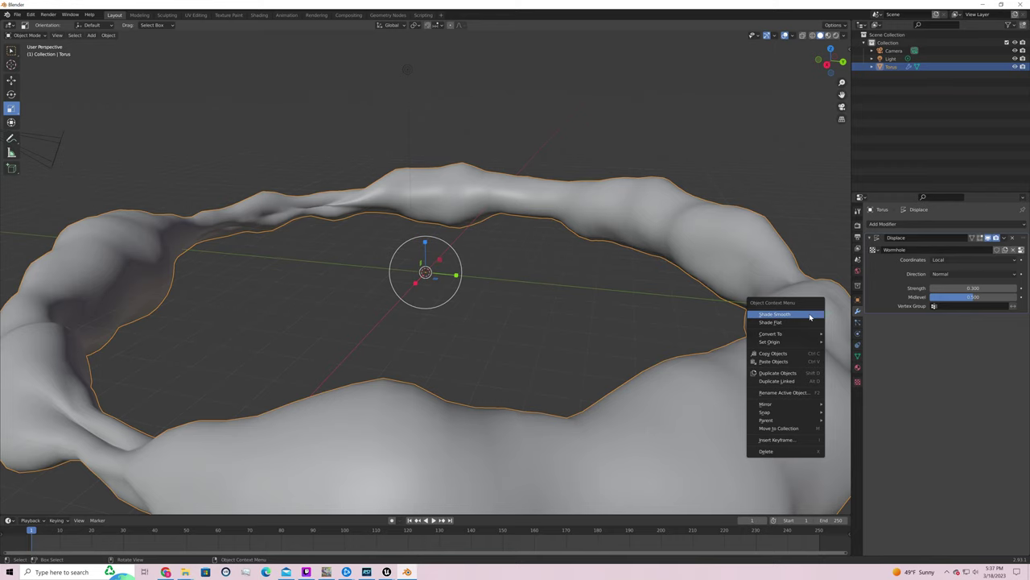
{"action": "left_click", "coordinate": [810, 314]}
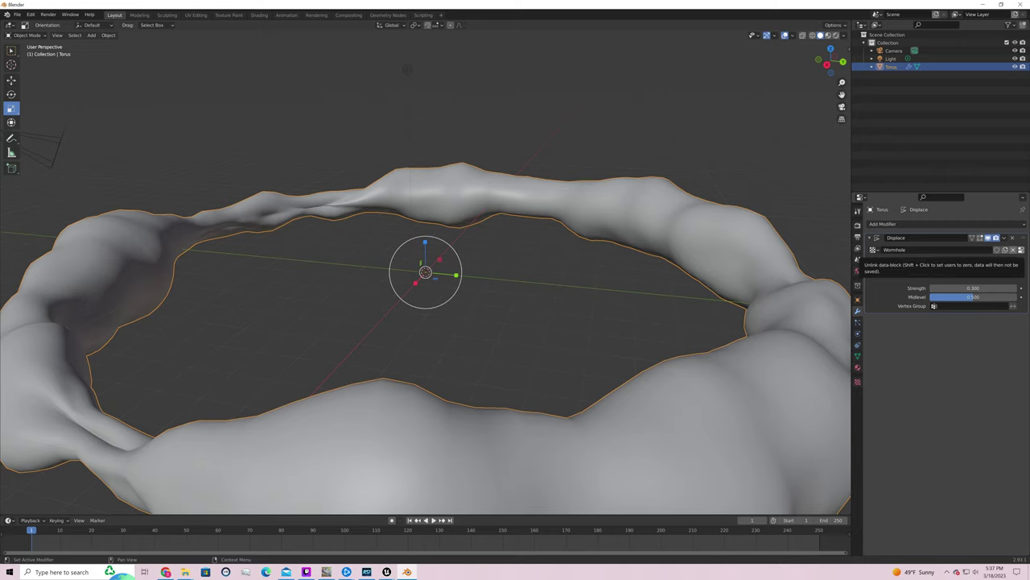
Apply the Displace modifier to the mesh, then apply all transforms to the torus
{"action": "left_click", "coordinate": [1004, 239]}
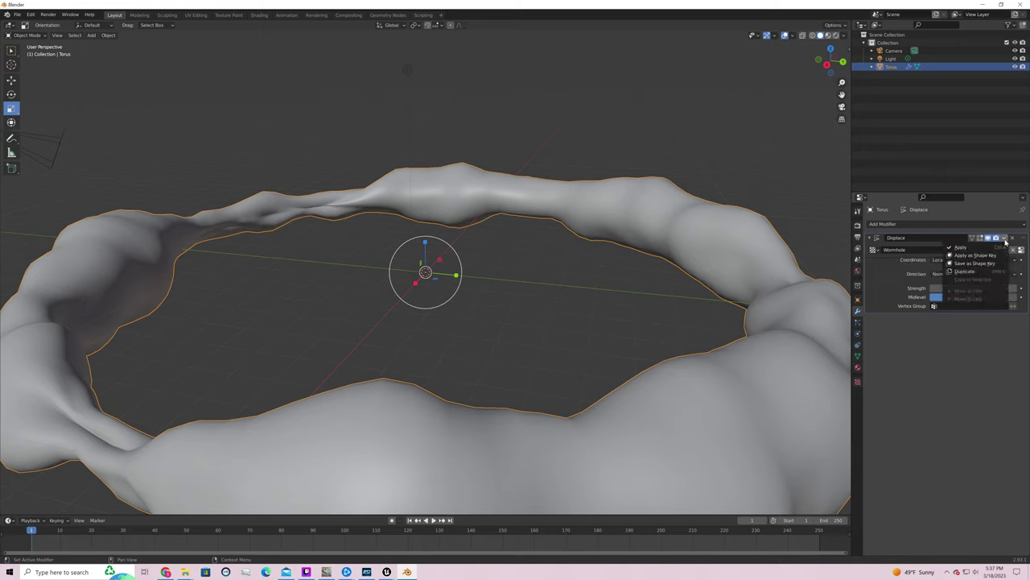
{"action": "left_click", "coordinate": [1001, 249]}
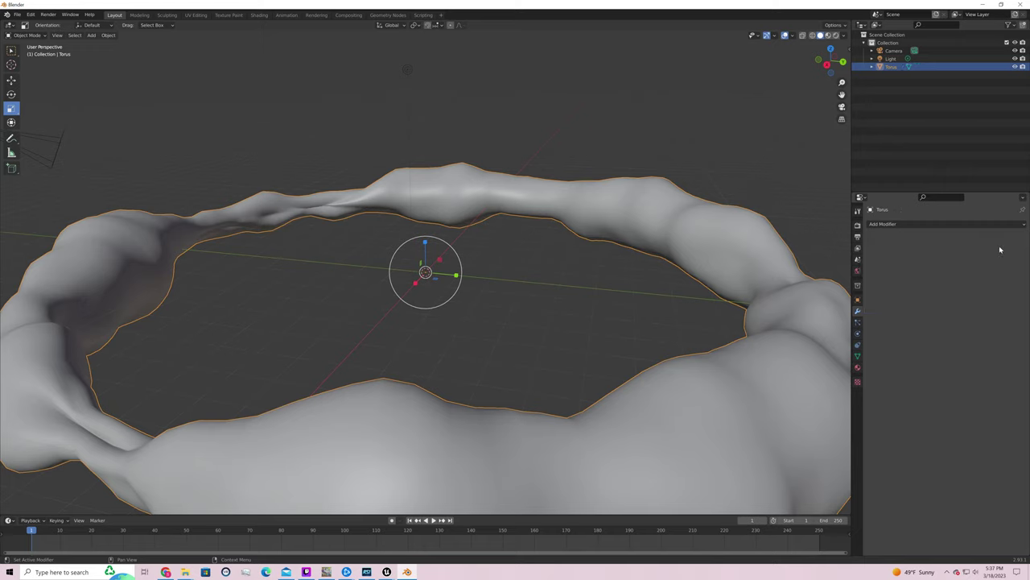
{"action": "right_click", "coordinate": [810, 325]}
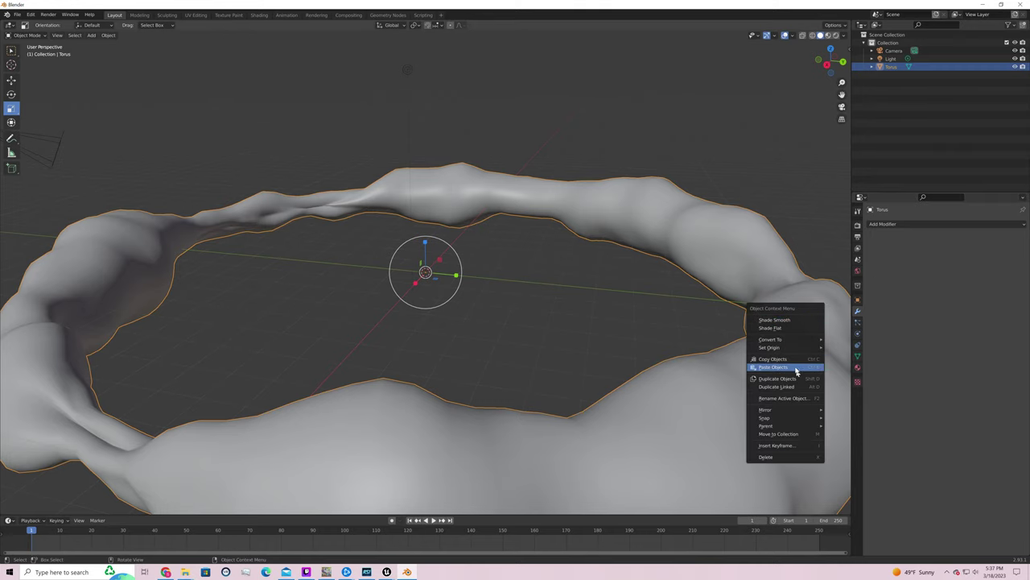
{"action": "key", "text": "ctrl+a"}
{"action": "left_click", "coordinate": [749, 269]}
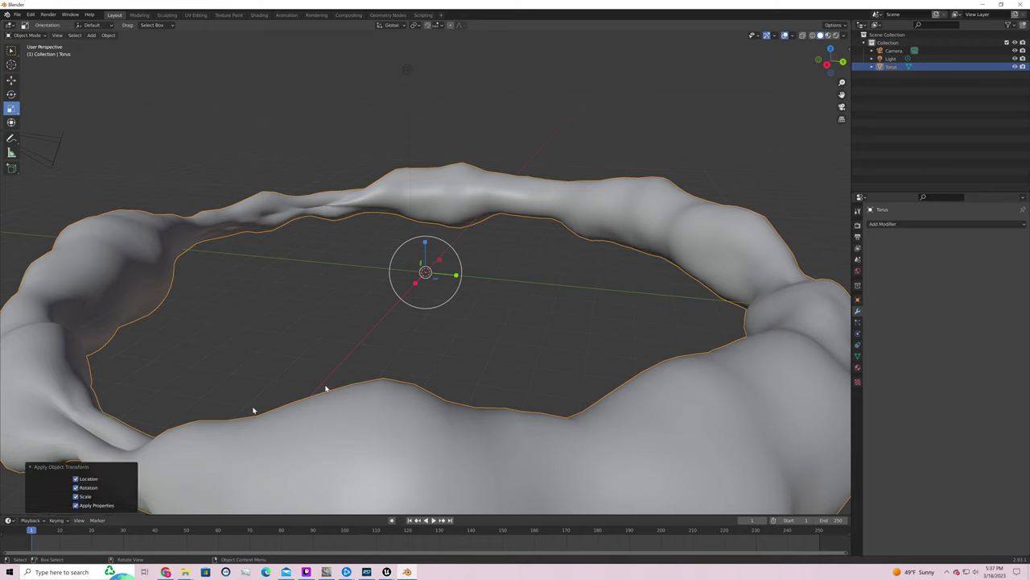
{"action": "left_click", "coordinate": [17, 15]}
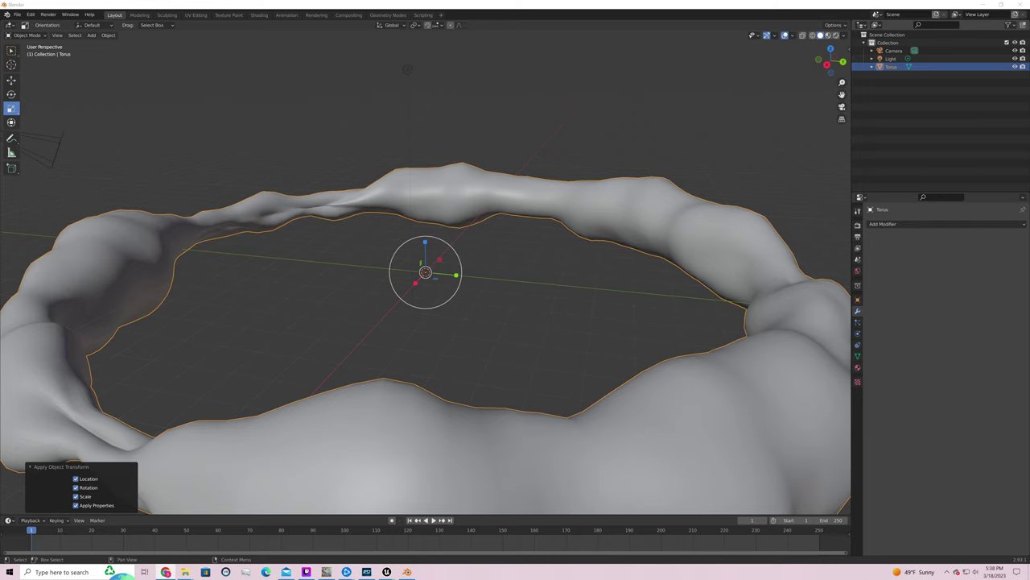
{"action": "left_click", "coordinate": [656, 223]}
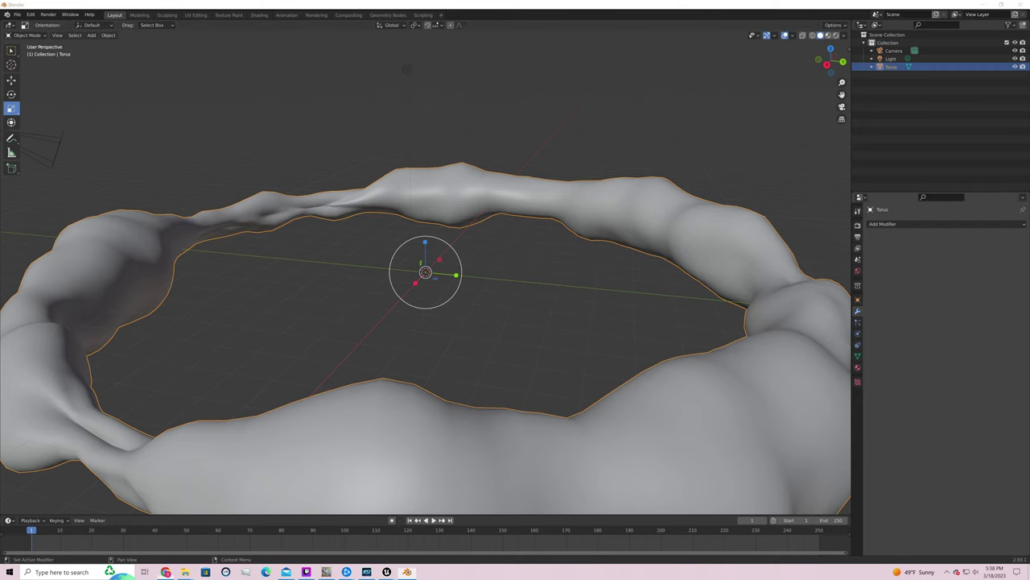
Start an FBX export named spacedonut.fbx and open the Unreal Projects folder
{"action": "left_click", "coordinate": [17, 14]}
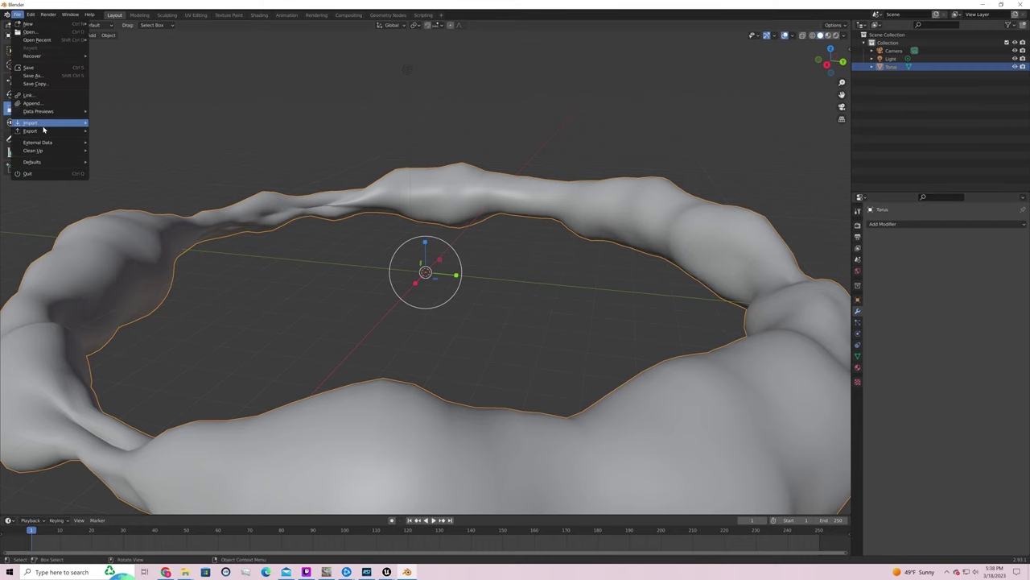
{"action": "mouse_move", "coordinate": [32, 130]}
{"action": "left_click", "coordinate": [121, 195]}
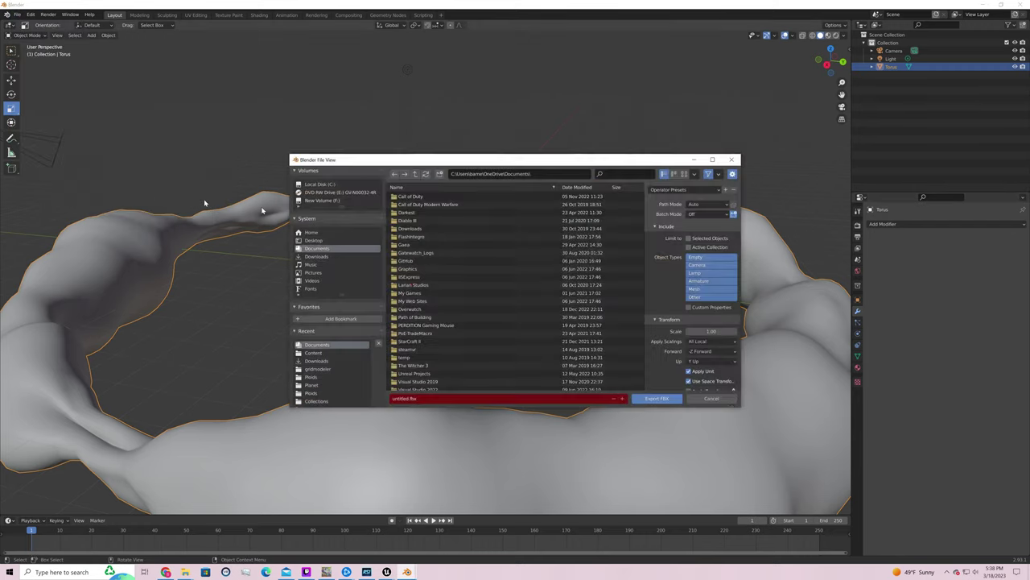
{"action": "left_click", "coordinate": [409, 397]}
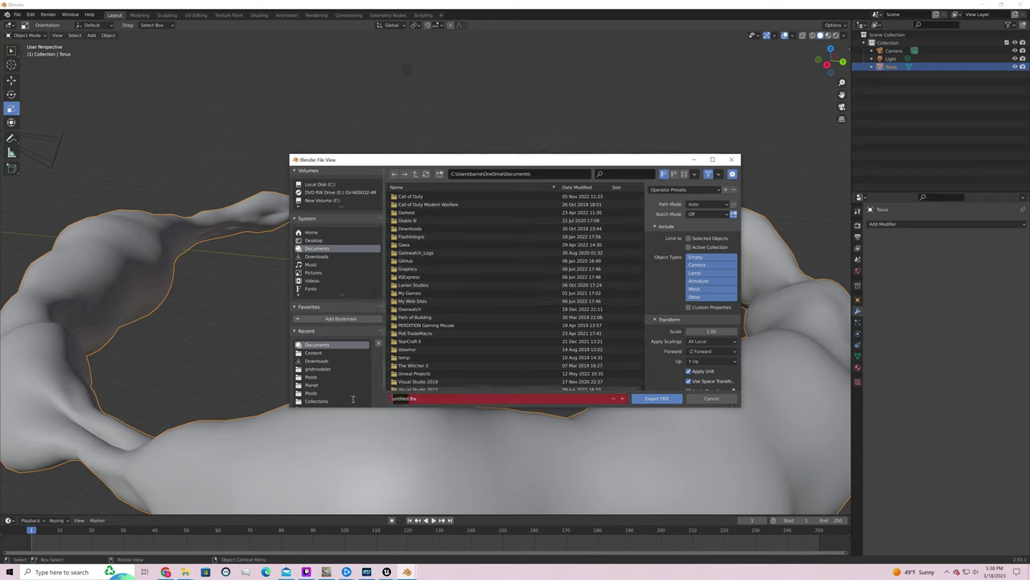
{"action": "type", "text": "spo"}
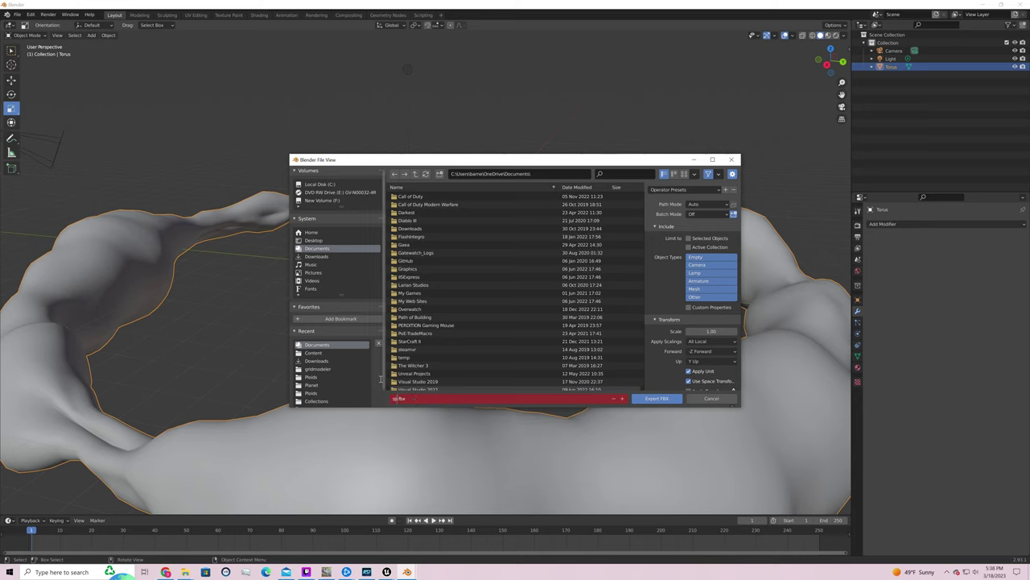
{"action": "type", "text": "cedonut"}
{"action": "left_click", "coordinate": [433, 376]}
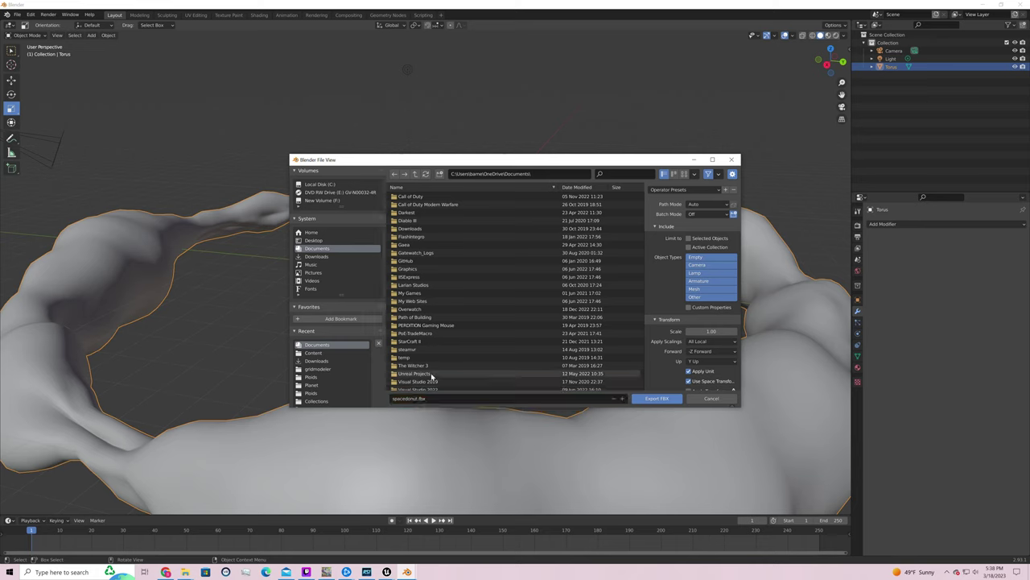
{"action": "double_click", "coordinate": [432, 376]}
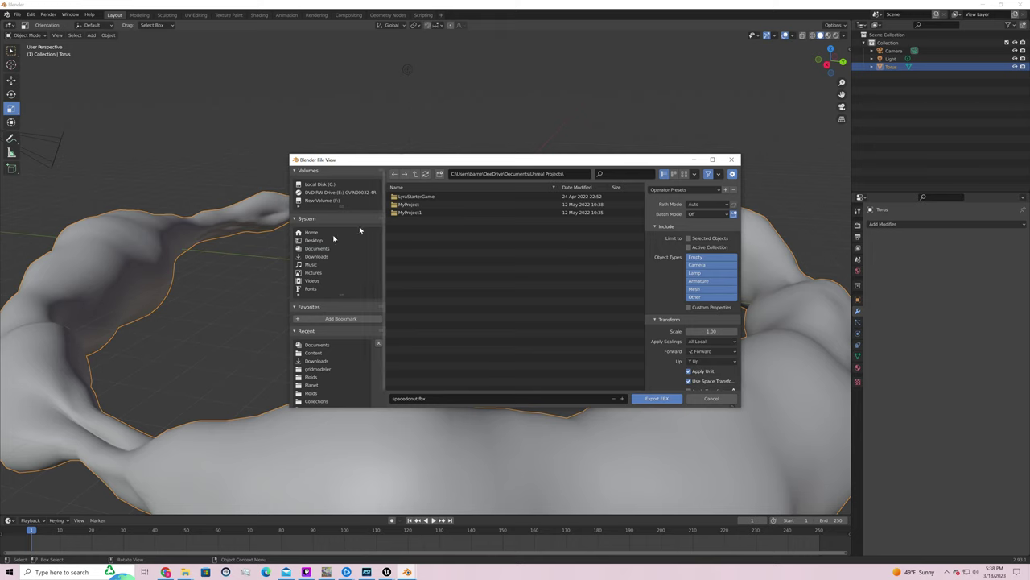
Return to Documents and limit the export to selected Mesh objects only
{"action": "left_click", "coordinate": [326, 249]}
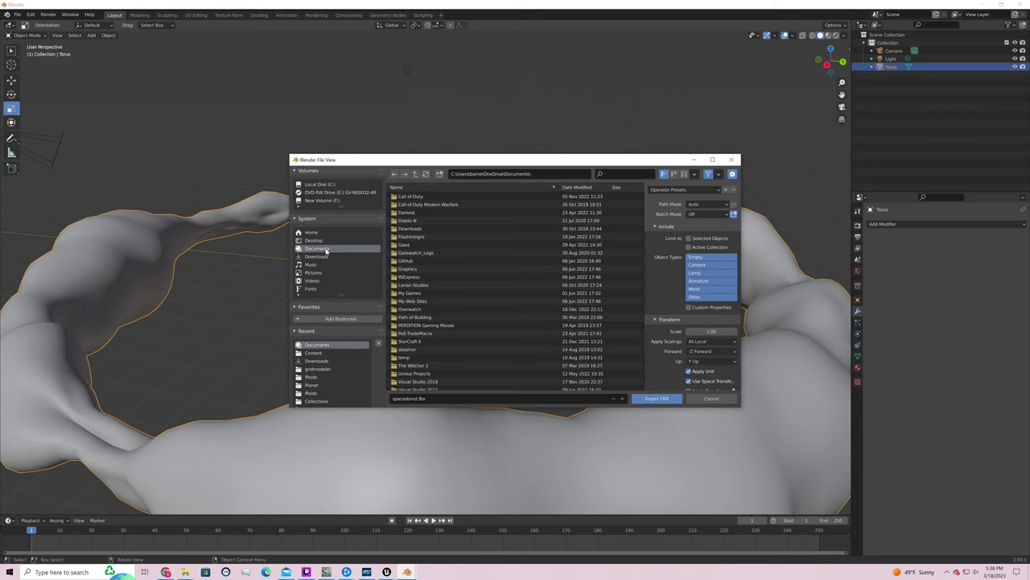
{"action": "scroll", "coordinate": [487, 300], "scroll_direction": "down", "scroll_amount": 2}
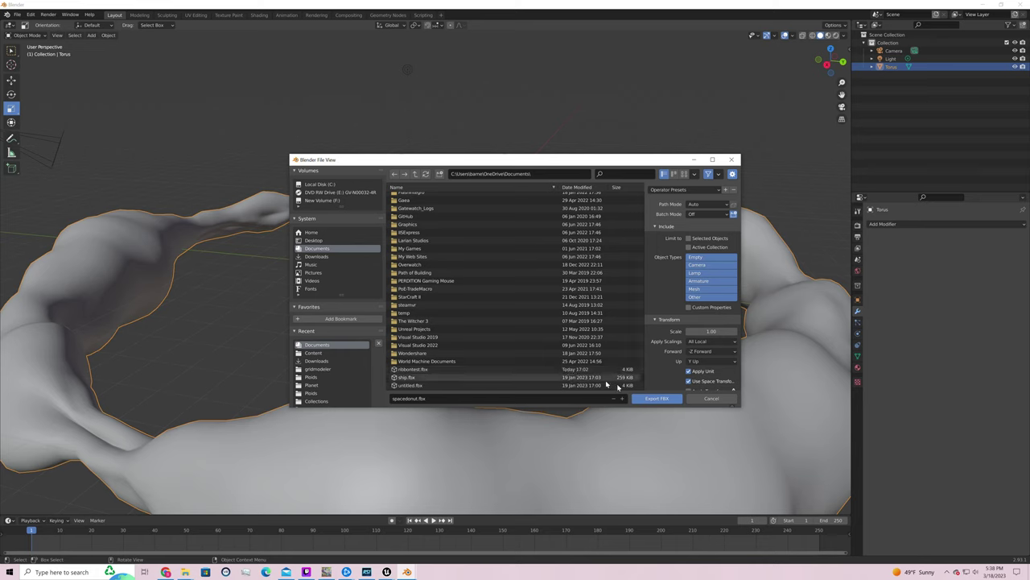
{"action": "left_click", "coordinate": [656, 398]}
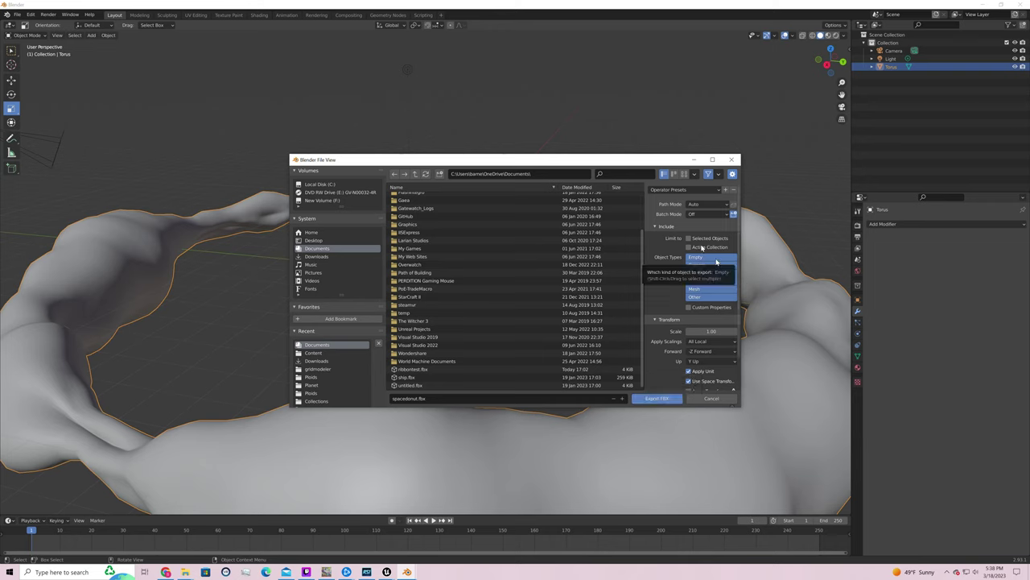
{"action": "left_click", "coordinate": [688, 238]}
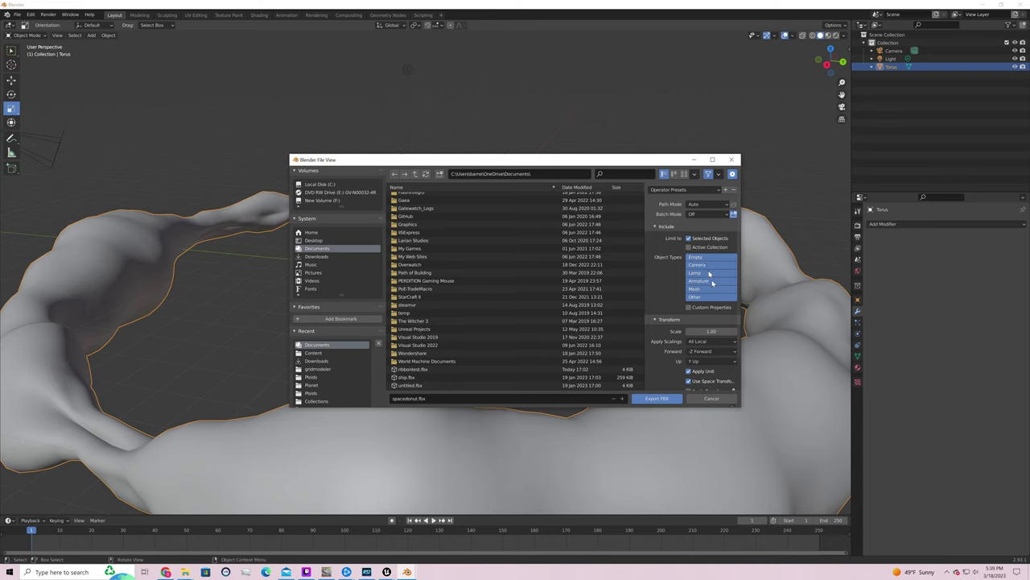
{"action": "left_click", "coordinate": [705, 258]}
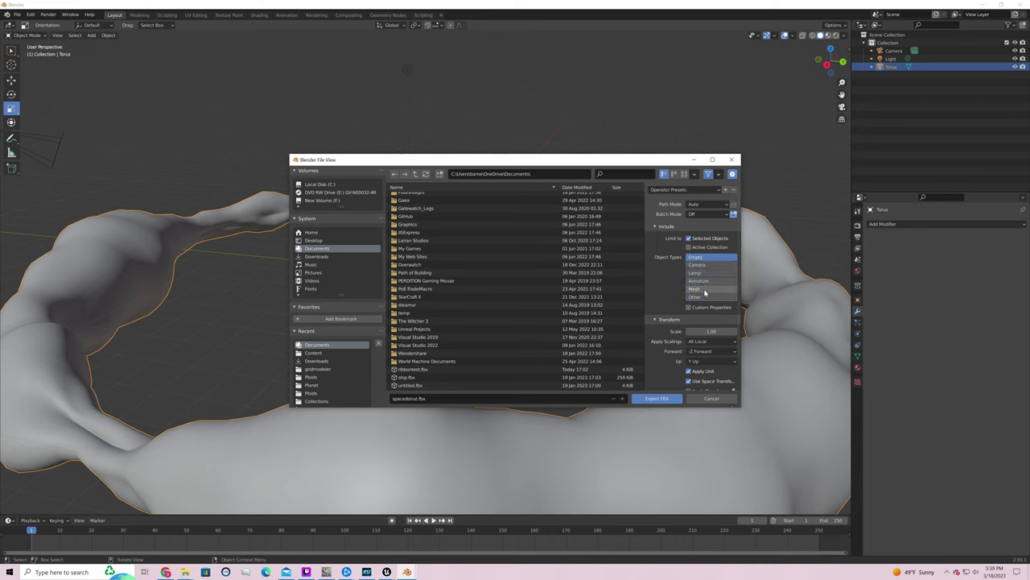
{"action": "left_click", "coordinate": [707, 288]}
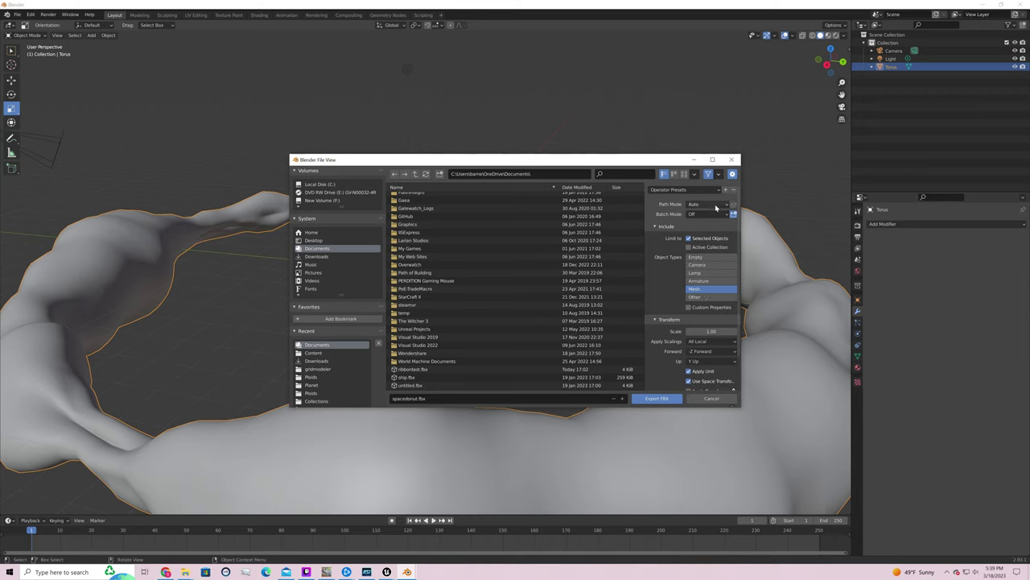
Set Path Mode to Copy and embed textures in the FBX
{"action": "left_click", "coordinate": [166, 572]}
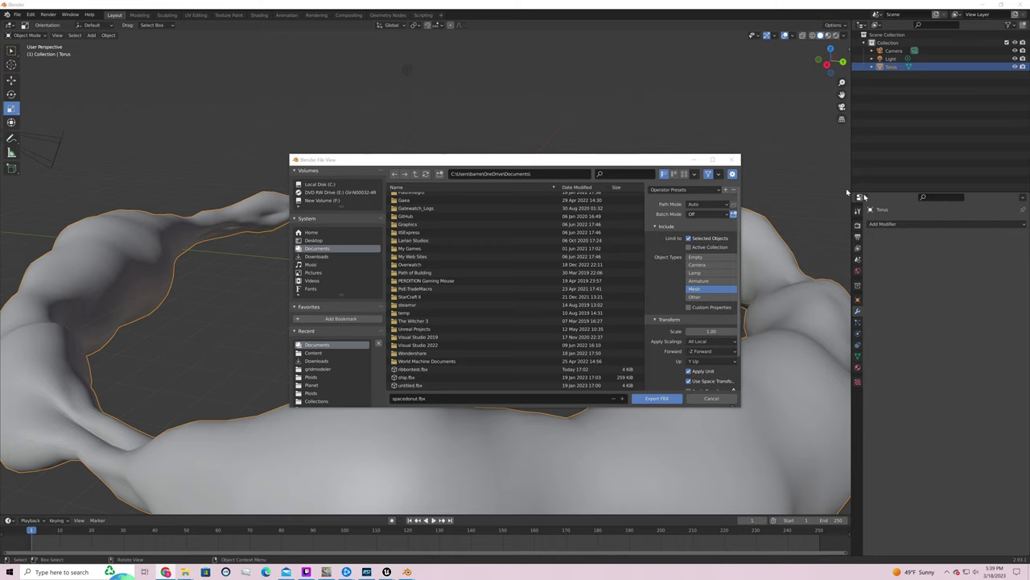
{"action": "left_click", "coordinate": [725, 206]}
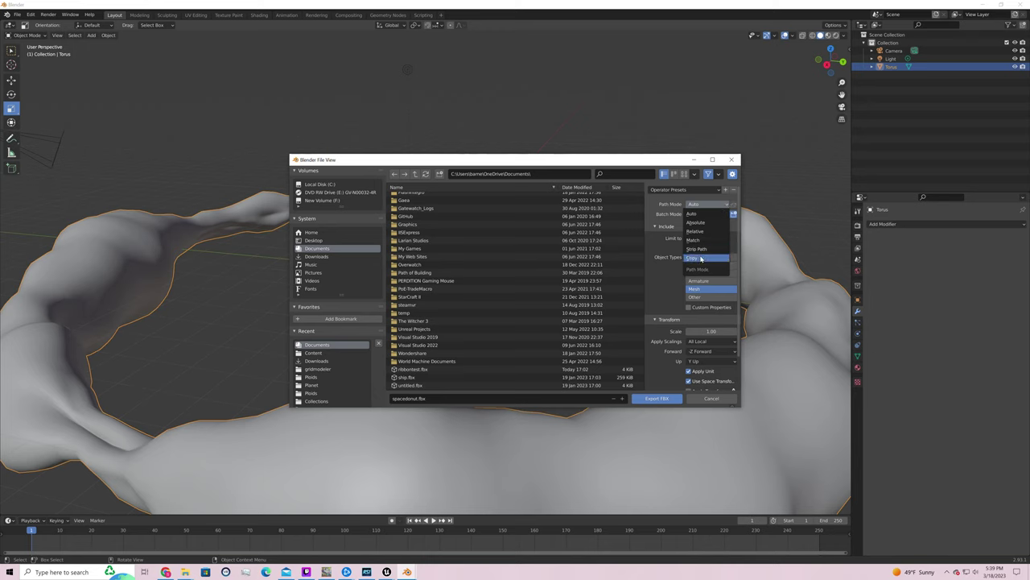
{"action": "left_click", "coordinate": [701, 259]}
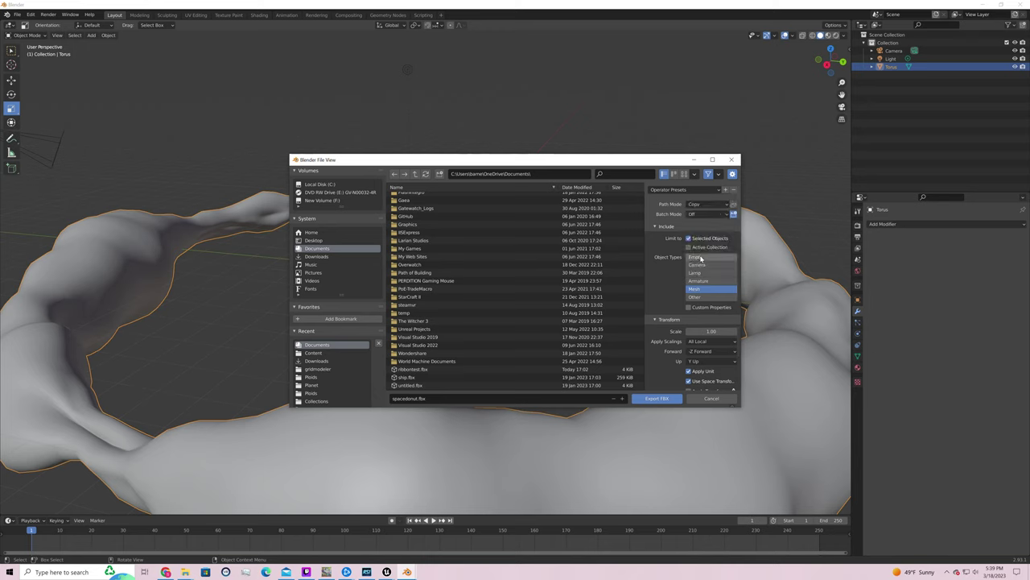
{"action": "left_click", "coordinate": [734, 204]}
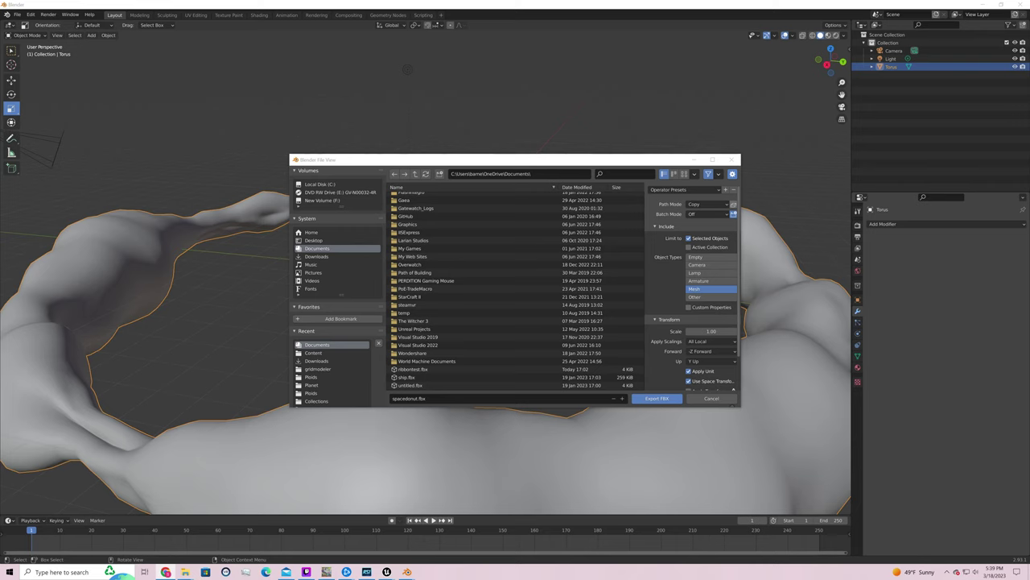
Set the export Geometry Smoothing to Face
{"action": "scroll", "coordinate": [707, 260], "scroll_direction": "down", "scroll_amount": 2}
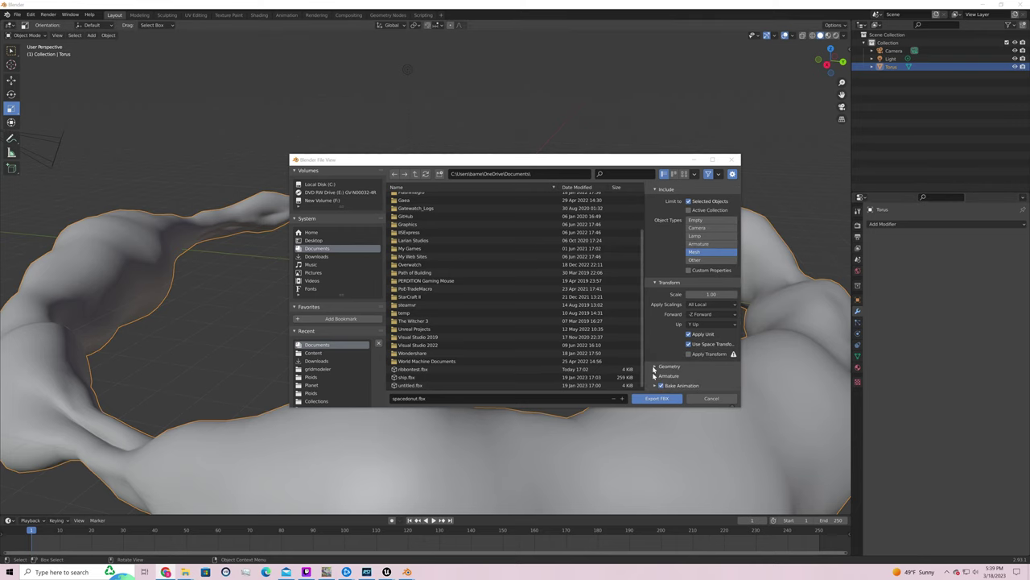
{"action": "scroll", "coordinate": [685, 365], "scroll_direction": "down", "scroll_amount": 2}
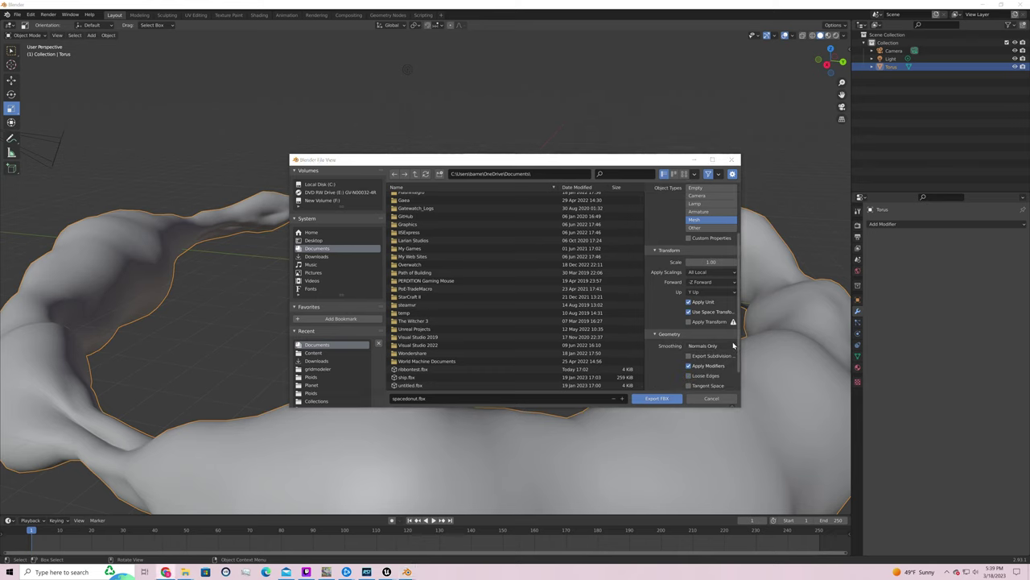
{"action": "left_click", "coordinate": [722, 346]}
{"action": "left_click", "coordinate": [698, 364]}
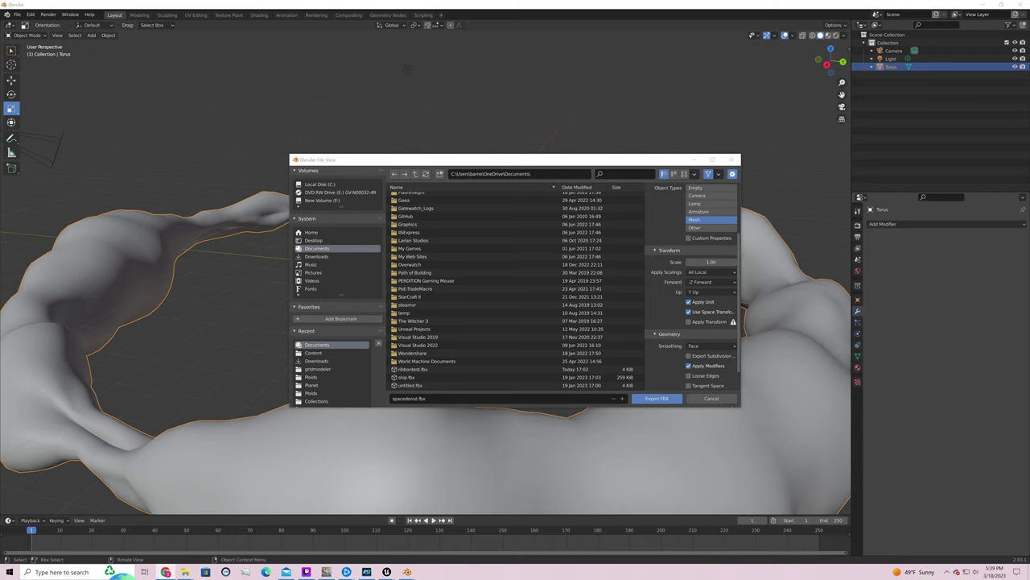
Export the torus as spacedonut.fbx and switch to another application
{"action": "scroll", "coordinate": [704, 334], "scroll_direction": "down", "scroll_amount": 2}
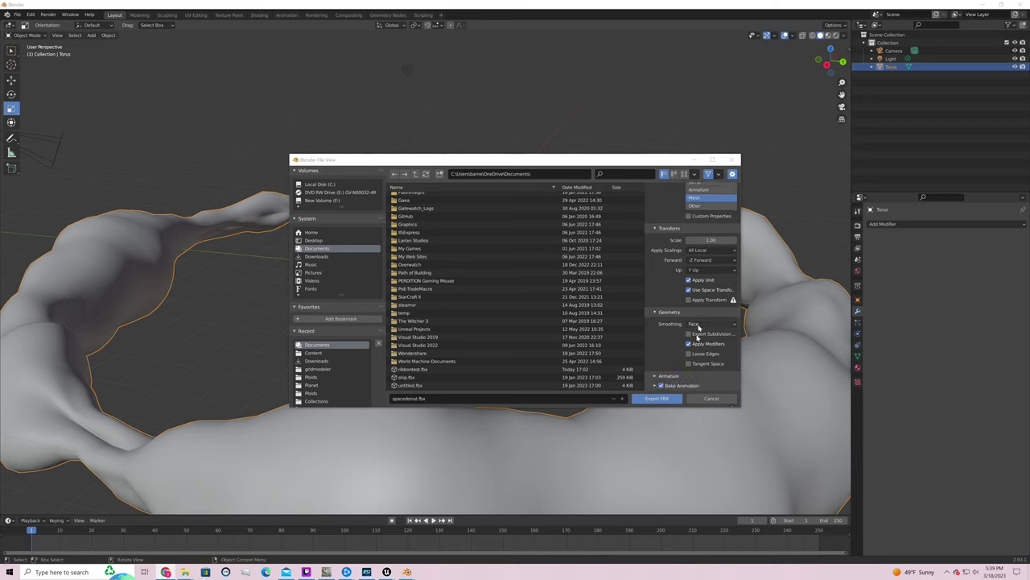
{"action": "left_click", "coordinate": [665, 404]}
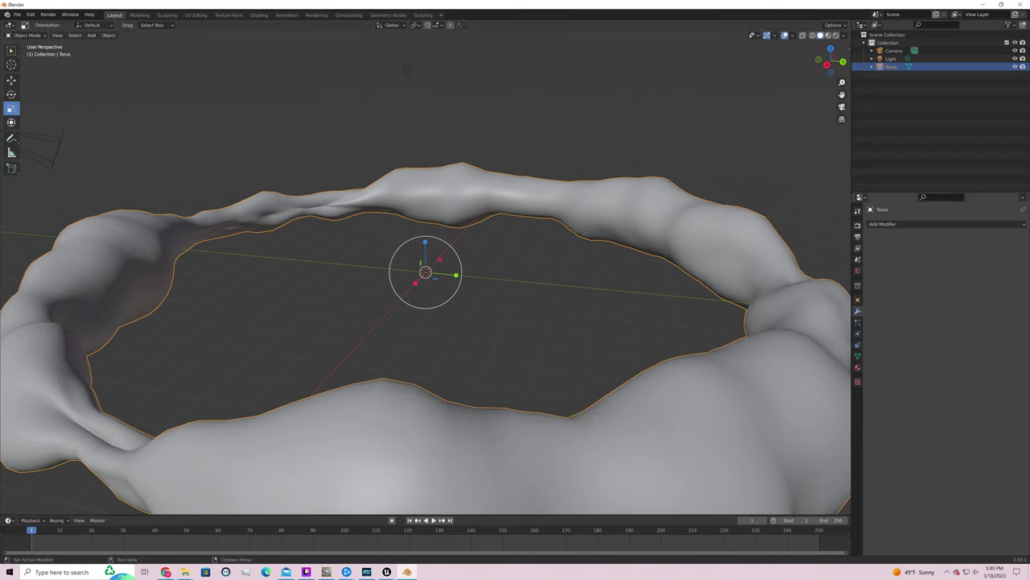
{"action": "left_click", "coordinate": [306, 571]}
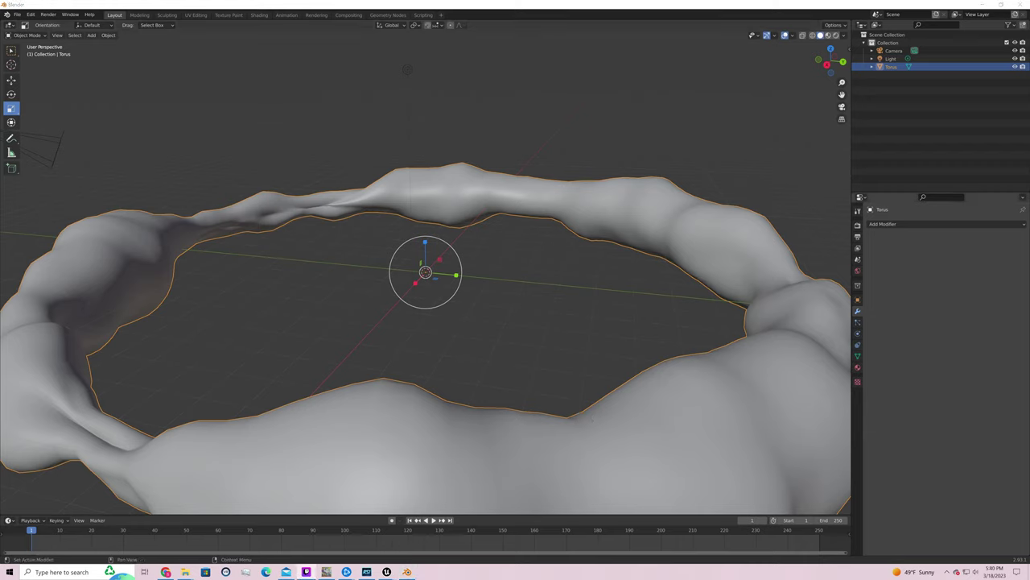
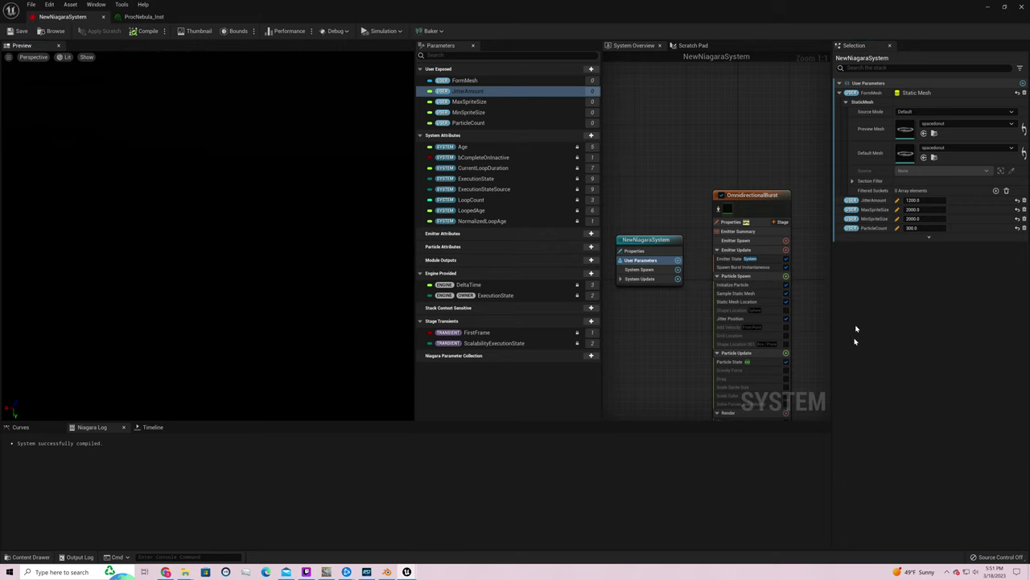
Bind MaxSpriteSize and MinSpriteSize to Initialize Particle's Uniform Sprite Size Max and Min
{"action": "left_click_drag", "start_coordinate": [765, 197], "coordinate": [767, 134]}
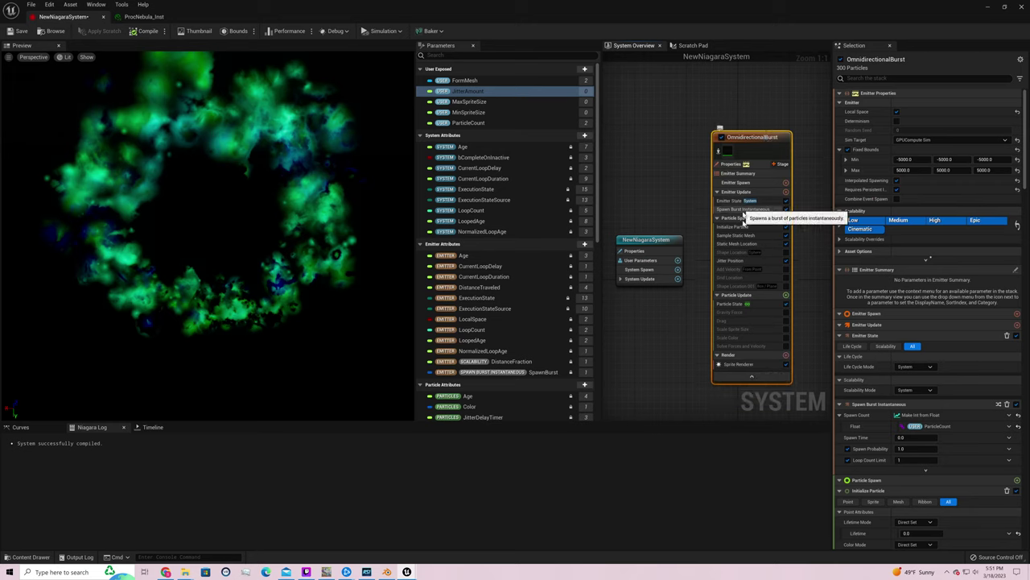
{"action": "left_click", "coordinate": [745, 227]}
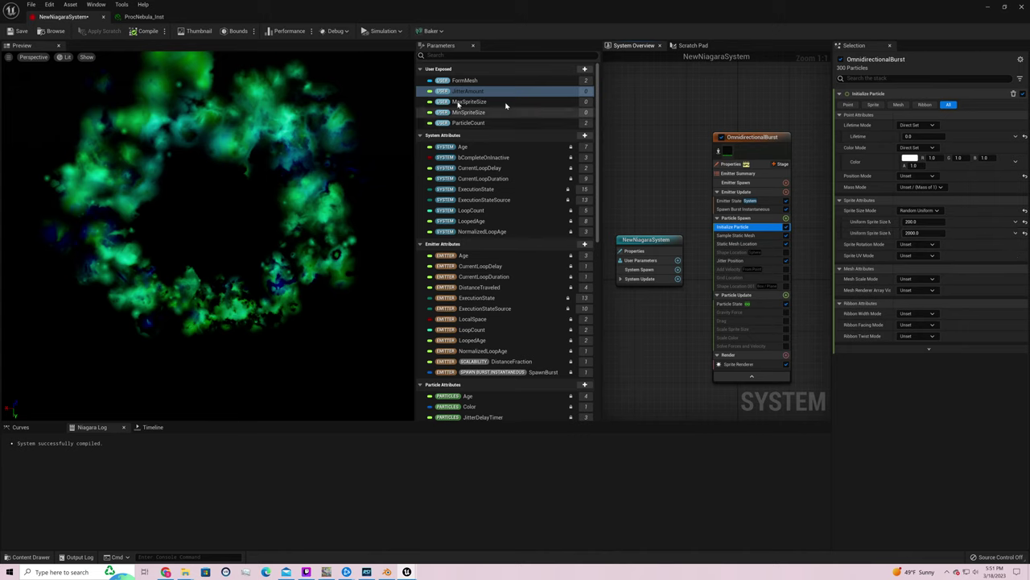
{"action": "left_click_drag", "start_coordinate": [499, 102], "coordinate": [524, 103]}
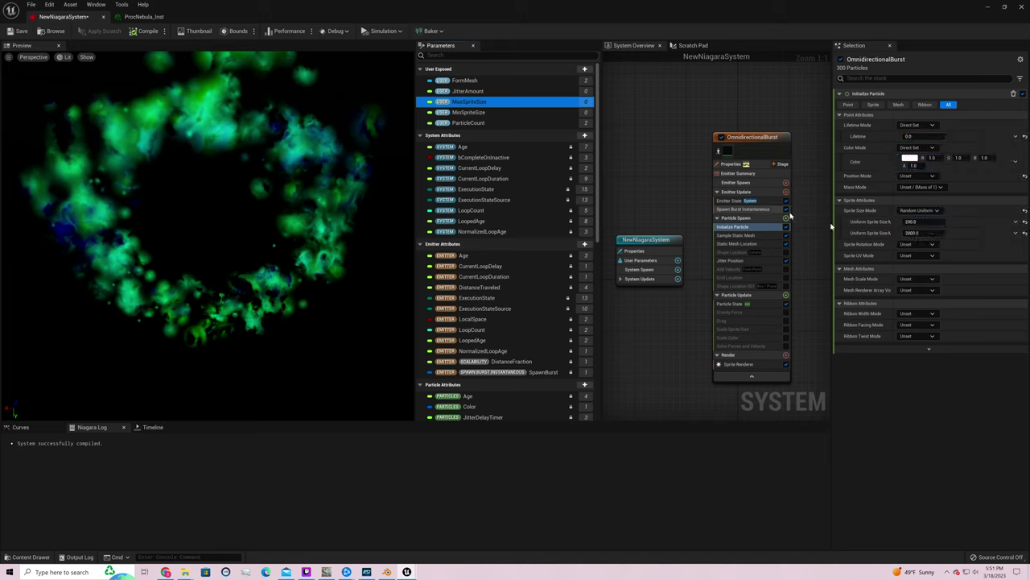
{"action": "left_click_drag", "start_coordinate": [832, 226], "coordinate": [771, 226]}
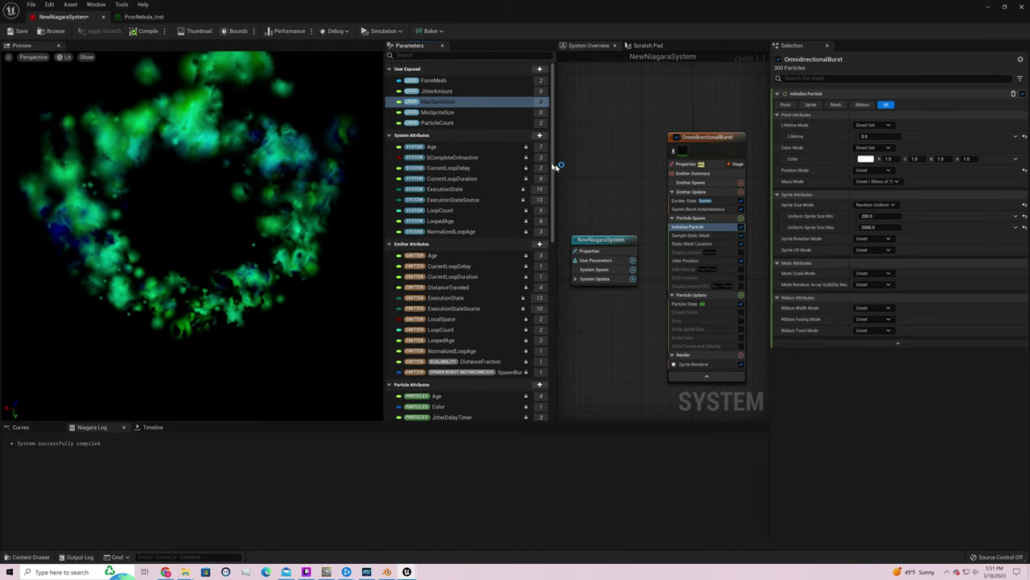
{"action": "left_click_drag", "start_coordinate": [474, 103], "coordinate": [867, 232]}
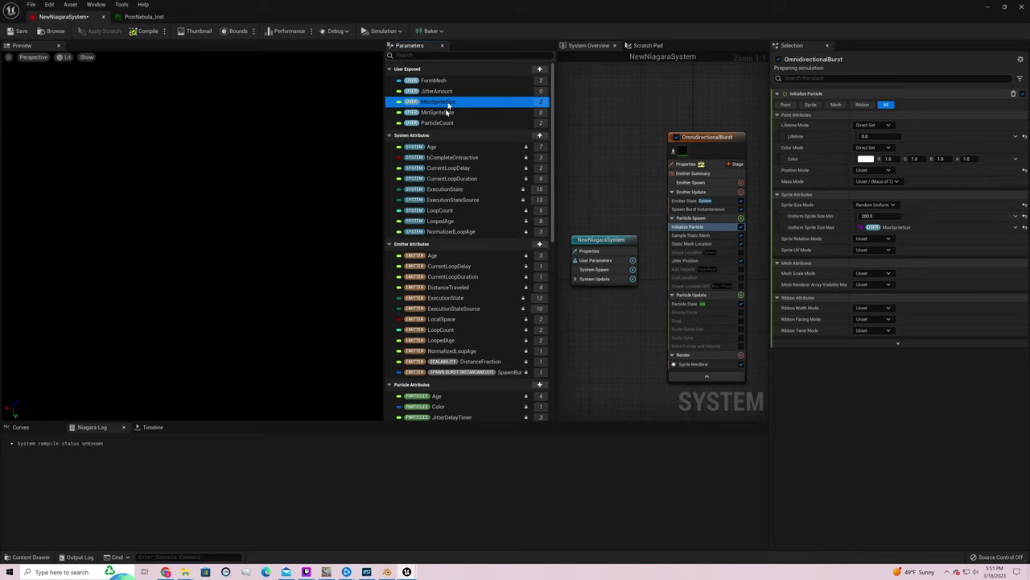
{"action": "left_click_drag", "start_coordinate": [448, 110], "coordinate": [892, 216]}
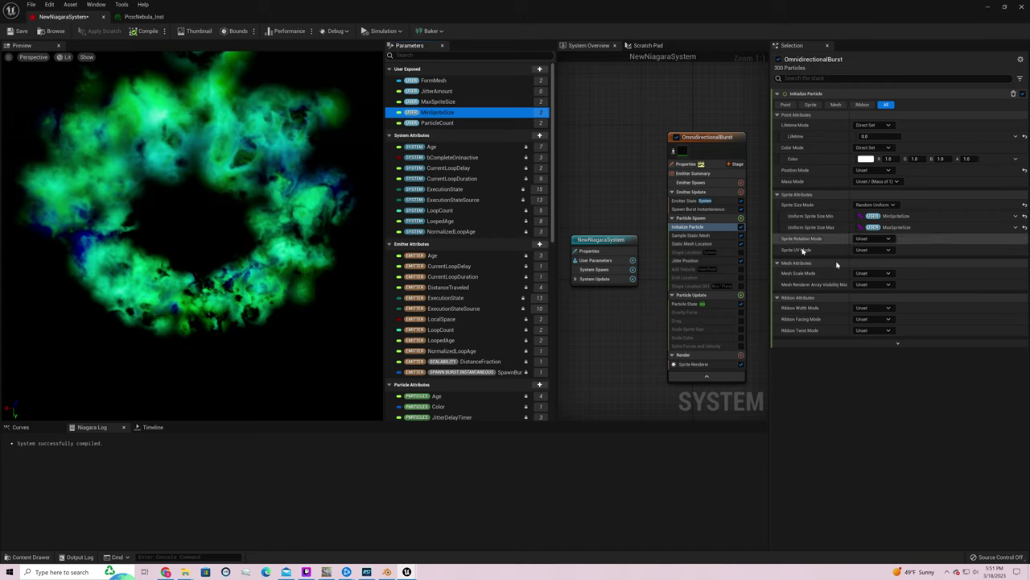
{"action": "left_click", "coordinate": [433, 123]}
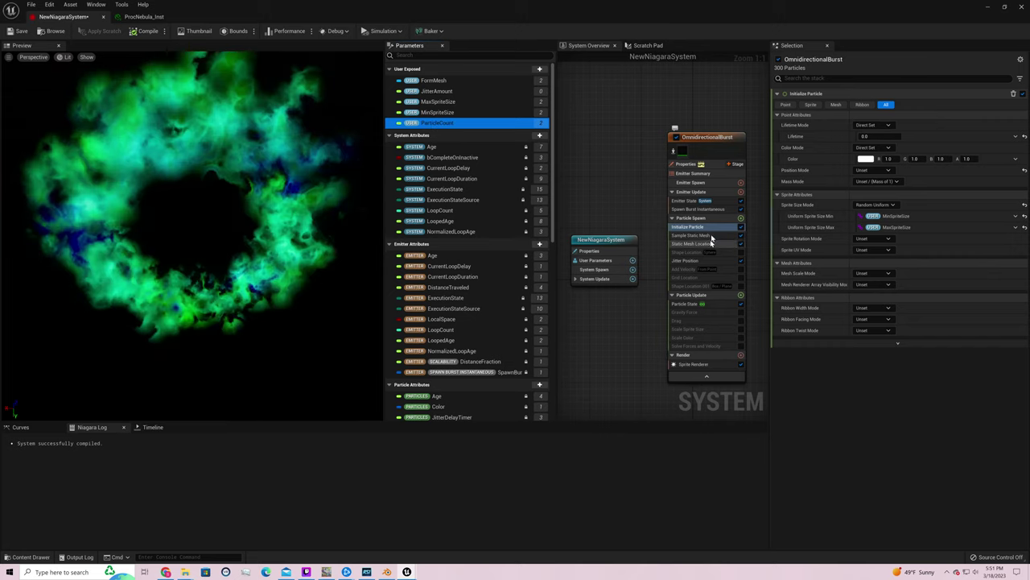
Bind the JitterAmount user parameter to Jitter Position's Jitter Amount input
{"action": "left_click", "coordinate": [697, 208]}
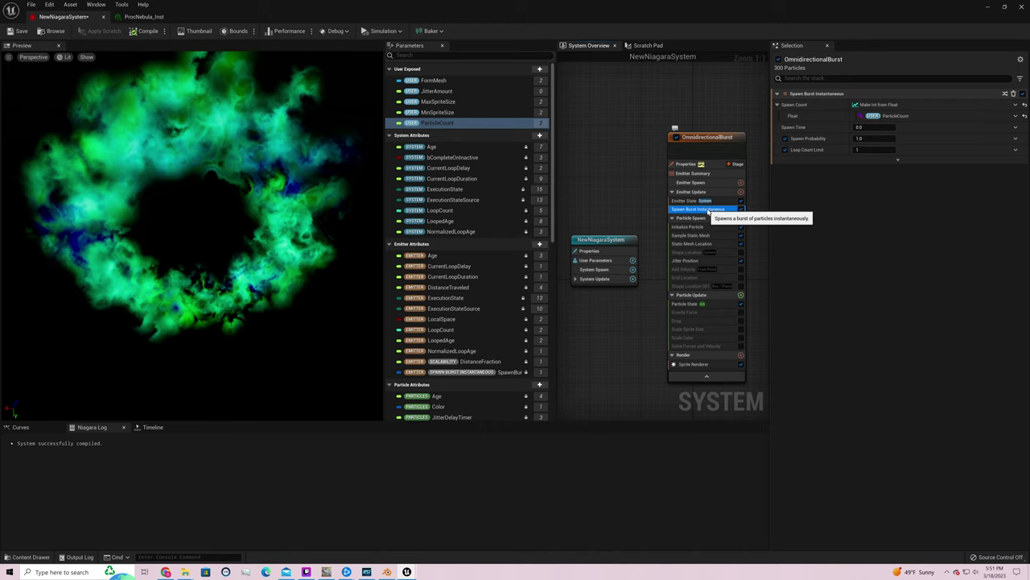
{"action": "left_click", "coordinate": [444, 92]}
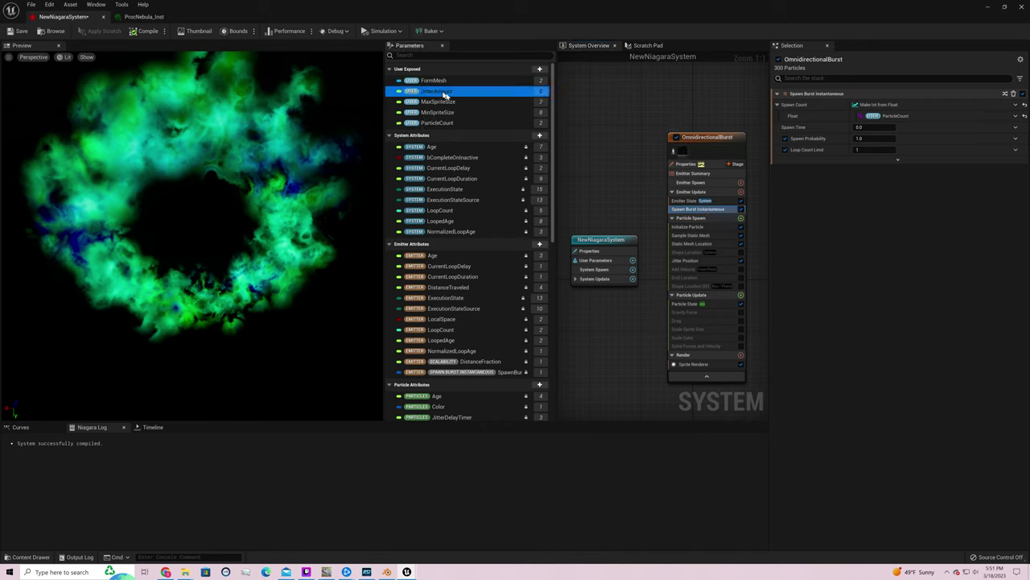
{"action": "left_click", "coordinate": [712, 262]}
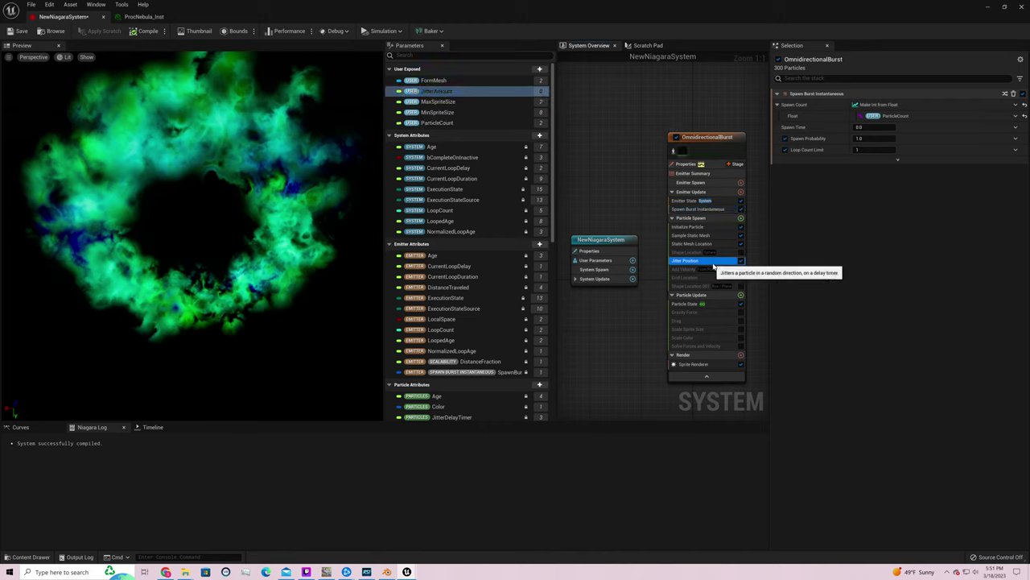
{"action": "left_click_drag", "start_coordinate": [444, 91], "coordinate": [859, 108]}
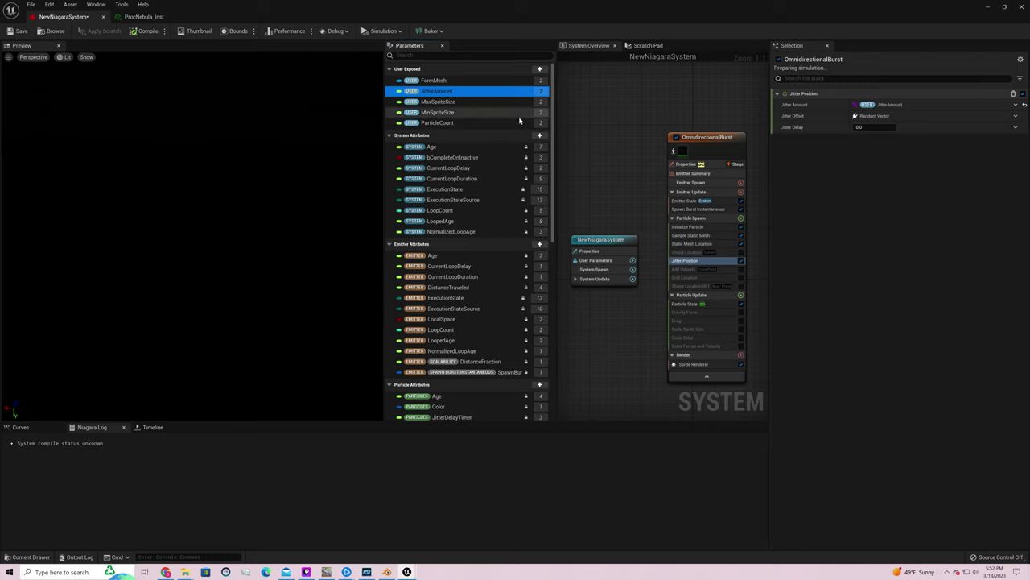
{"action": "left_click", "coordinate": [1015, 127]}
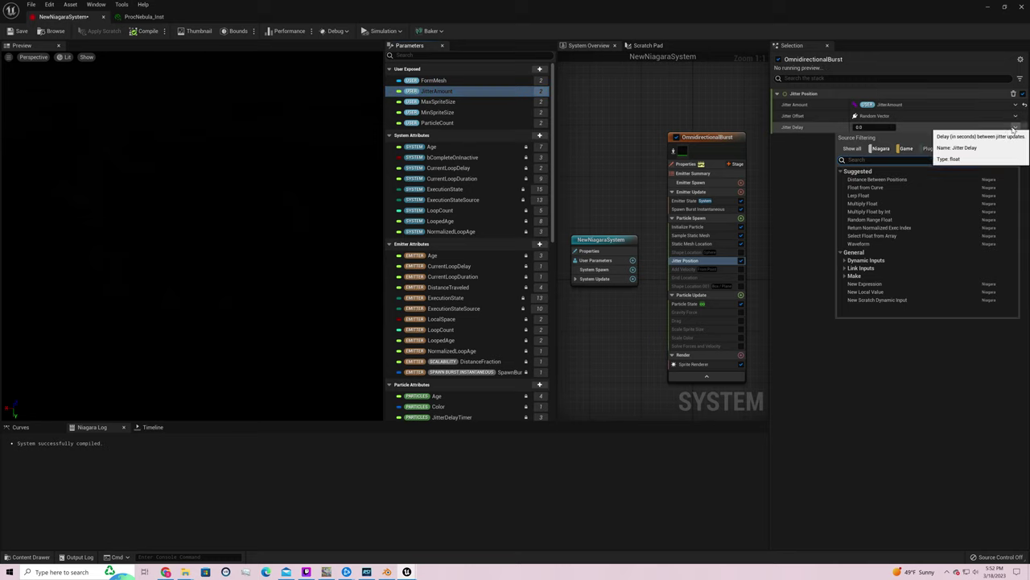
{"action": "left_click", "coordinate": [1014, 128]}
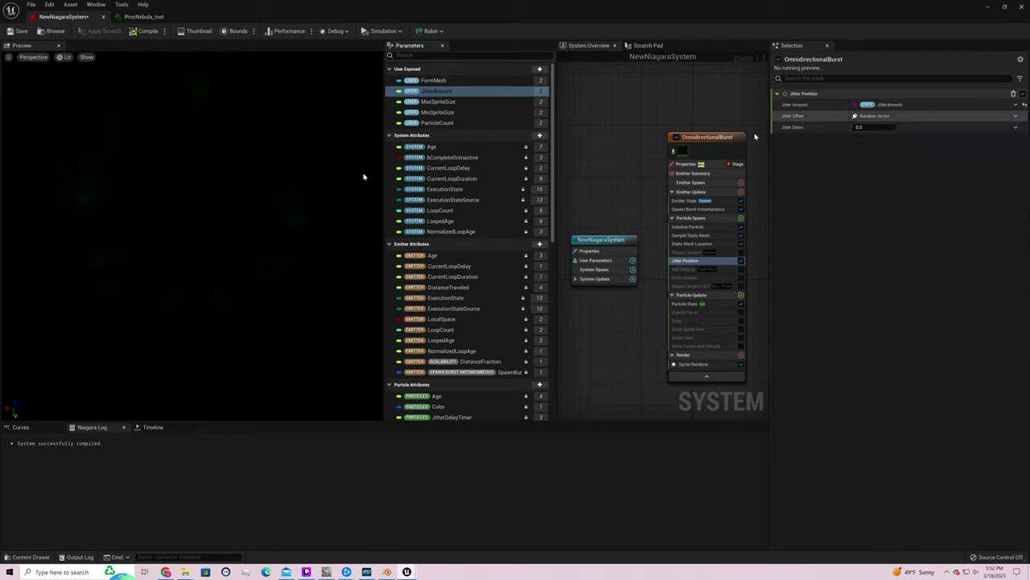
Disable Jitter Position to compare the ring from a tilted view, then re-enable it
{"action": "left_click", "coordinate": [741, 261]}
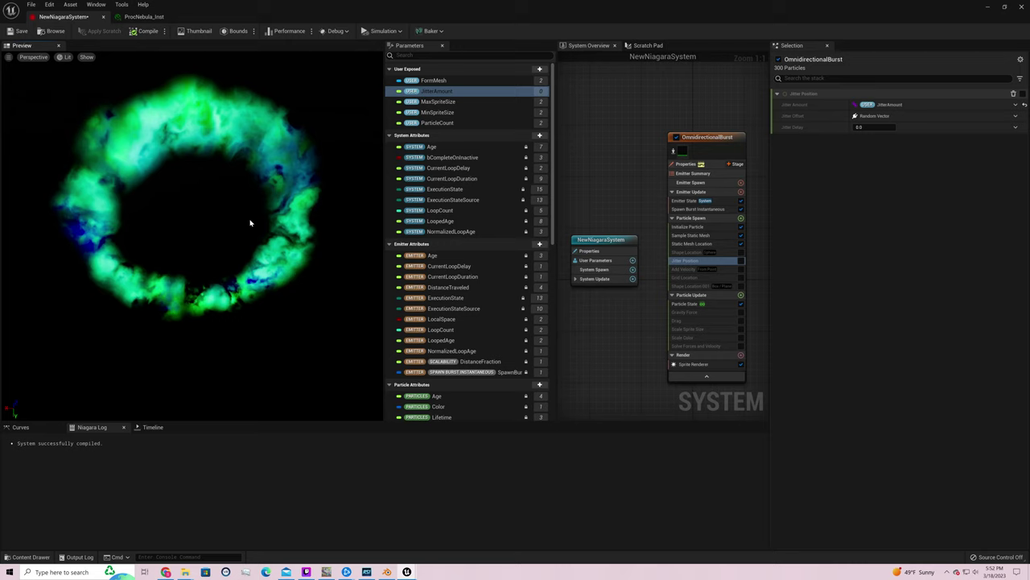
{"action": "left_click_drag", "start_coordinate": [249, 223], "coordinate": [250, 193]}
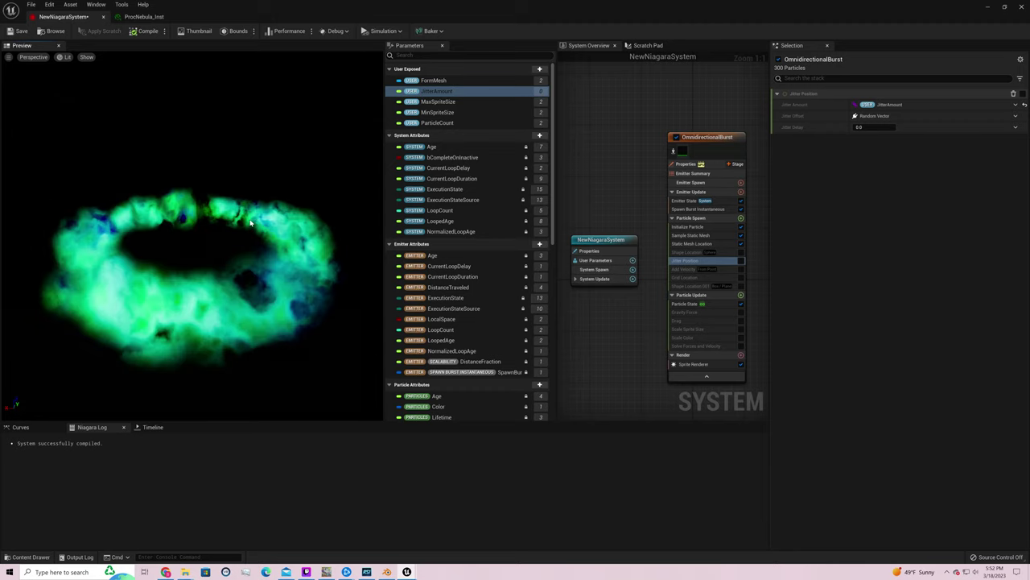
{"action": "left_click_drag", "start_coordinate": [250, 223], "coordinate": [250, 251]}
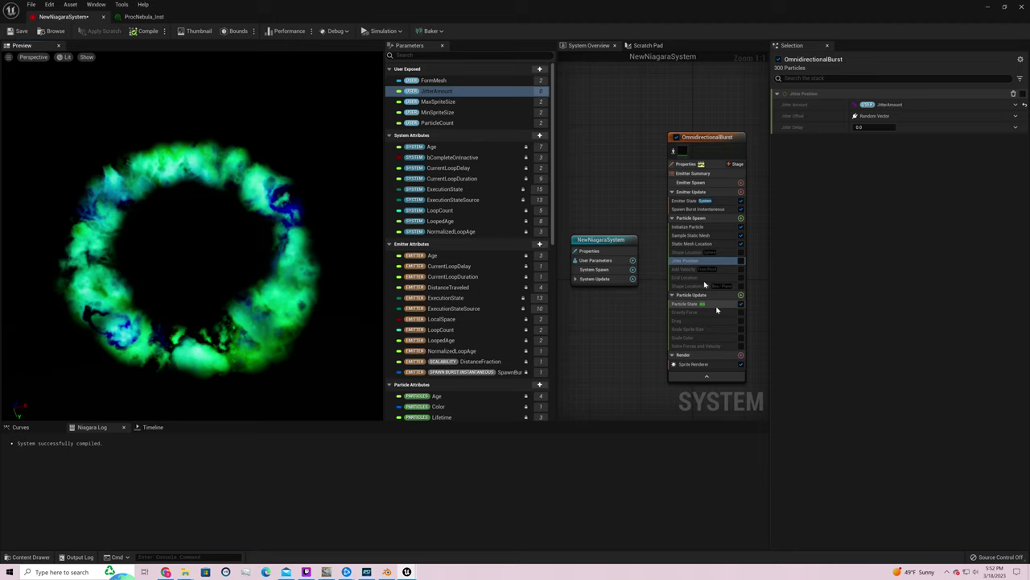
{"action": "left_click", "coordinate": [740, 261]}
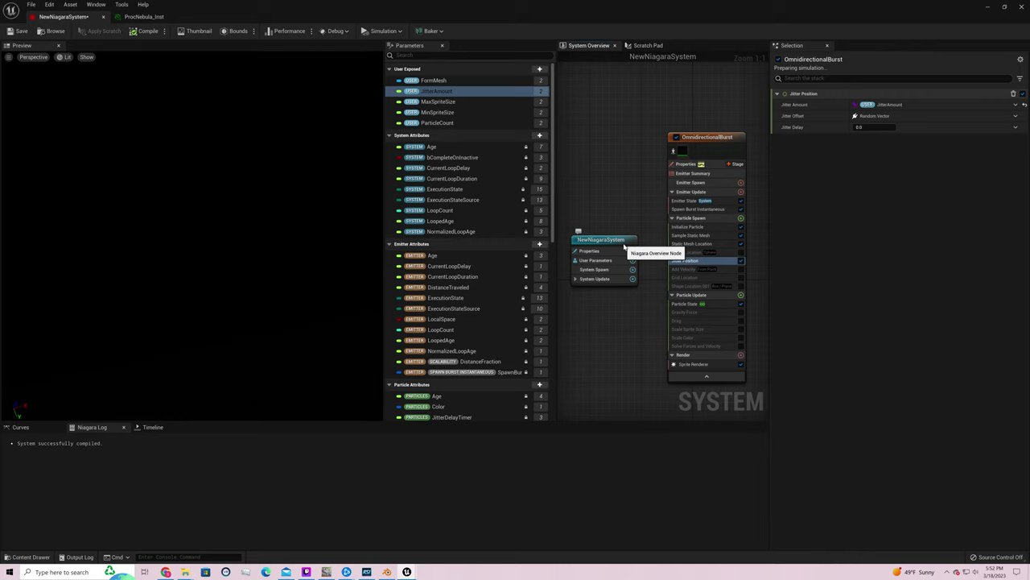
Set ProcNebula_Inst's MasterOpacity to 0.1, save it, and return to NewNiagaraSystem
{"action": "left_click", "coordinate": [143, 16]}
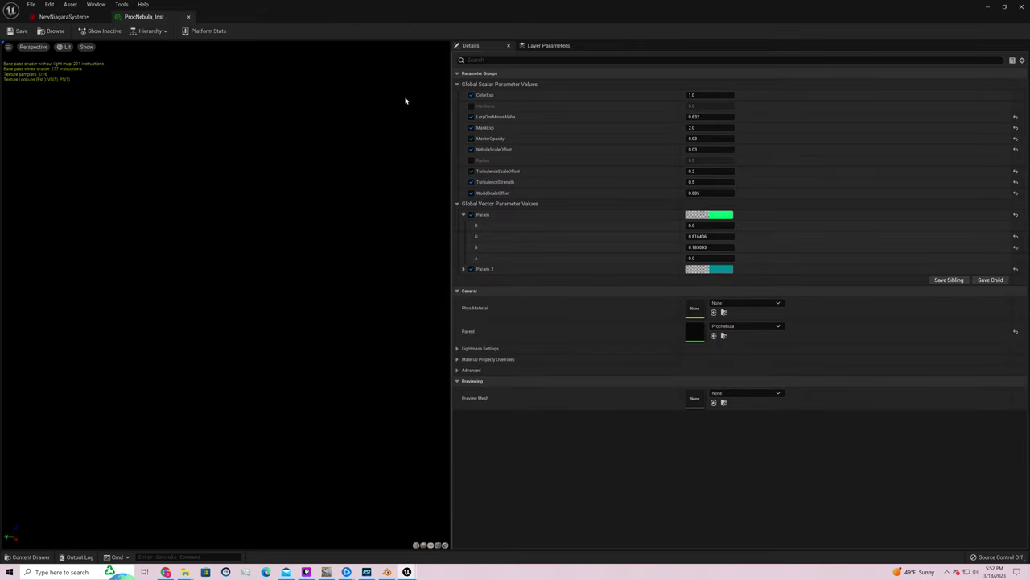
{"action": "left_click", "coordinate": [713, 140]}
{"action": "type", "text": "0.1"}
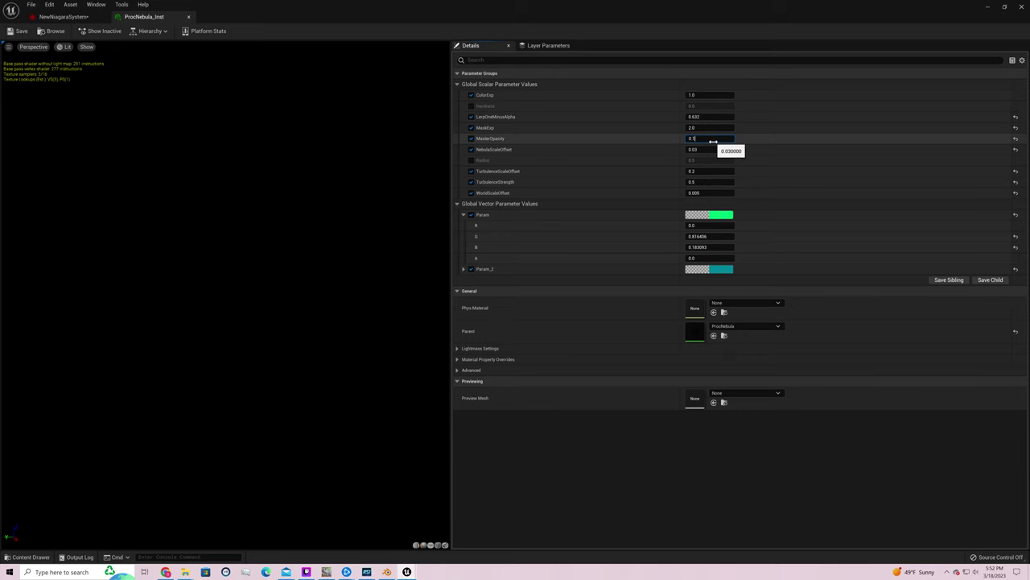
{"action": "left_click", "coordinate": [18, 31]}
{"action": "left_click", "coordinate": [73, 18]}
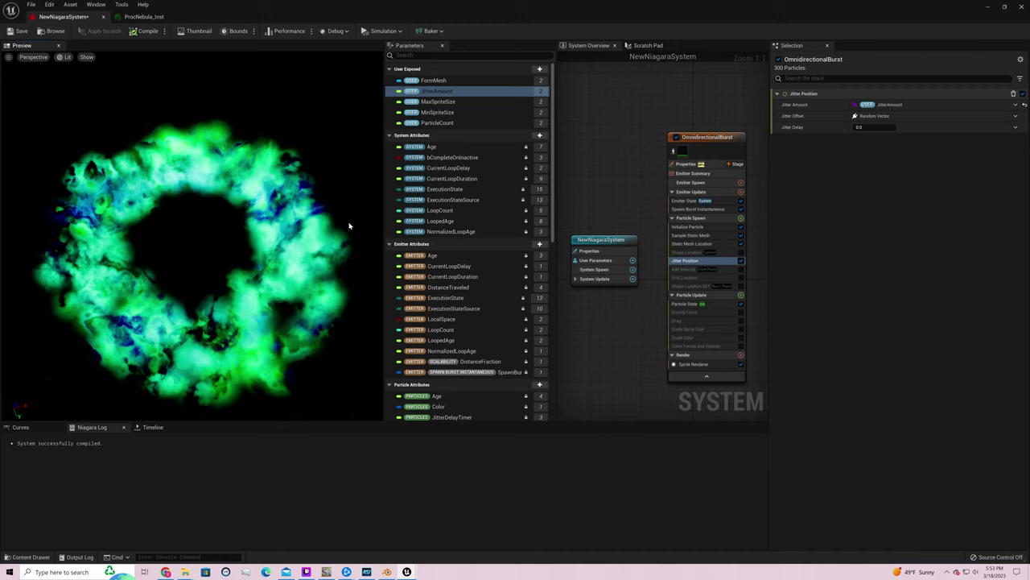
Orbit the preview to view the ring edge-on, face-on and sideways, then return to ProcNebula_Inst
{"action": "left_click_drag", "start_coordinate": [348, 226], "coordinate": [349, 225]}
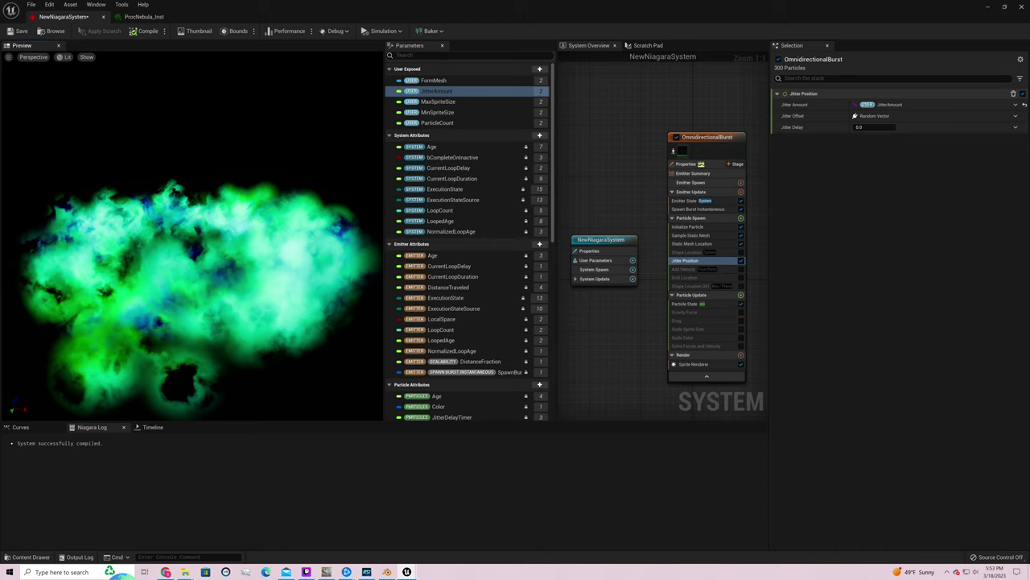
{"action": "left_click_drag", "start_coordinate": [349, 225], "coordinate": [349, 226]}
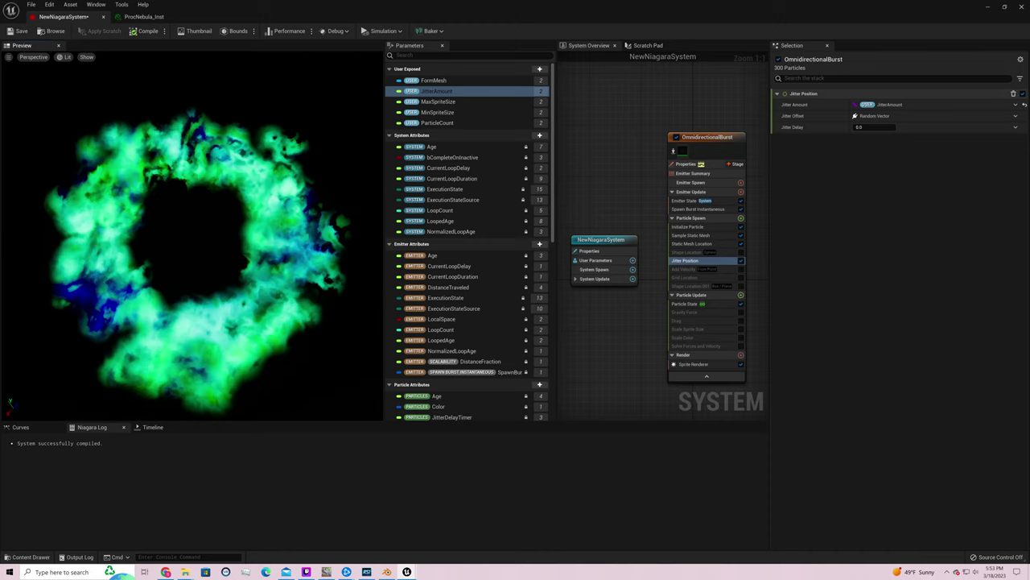
{"action": "left_click_drag", "start_coordinate": [348, 225], "coordinate": [349, 226]}
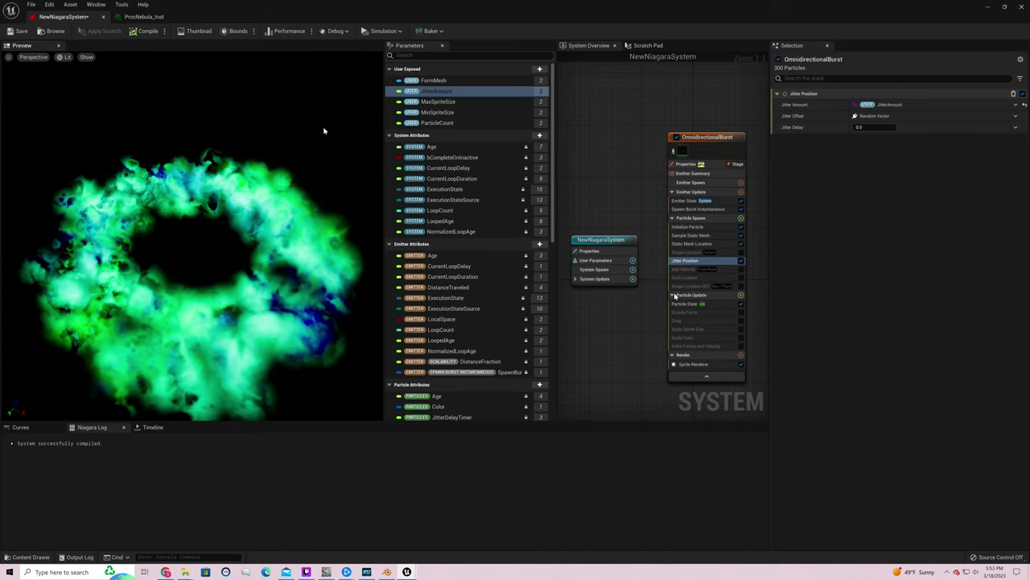
{"action": "left_click", "coordinate": [147, 17]}
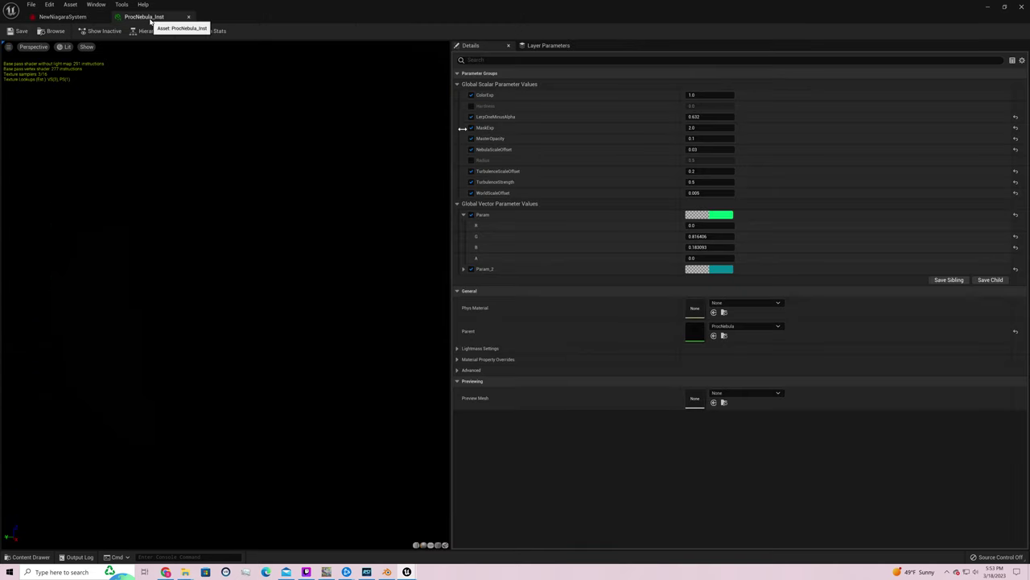
Set Param_2 to fully saturated magenta and check the look in NewNiagaraSystem
{"action": "left_click", "coordinate": [727, 271]}
{"action": "left_click", "coordinate": [759, 303]}
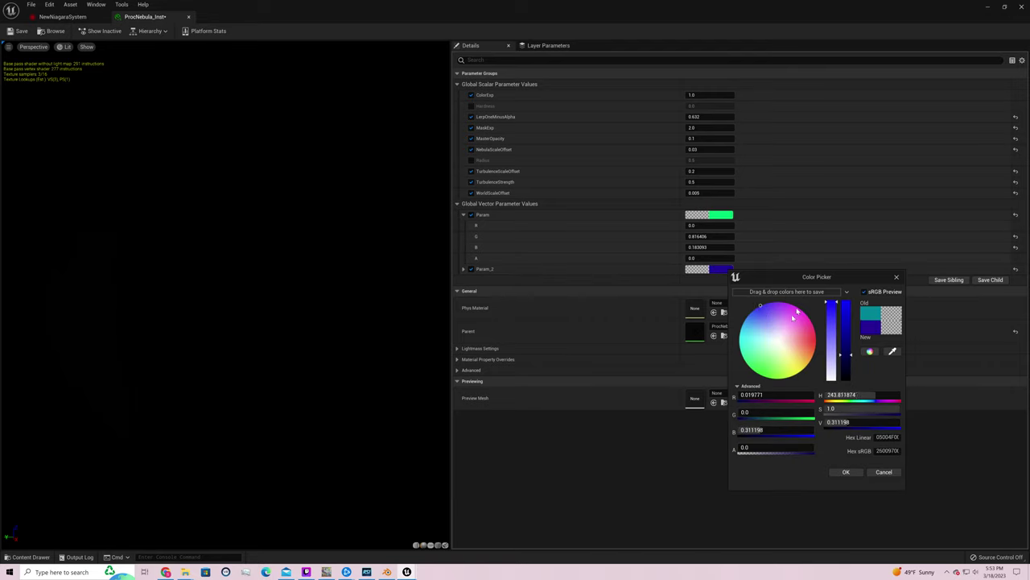
{"action": "left_click", "coordinate": [797, 313]}
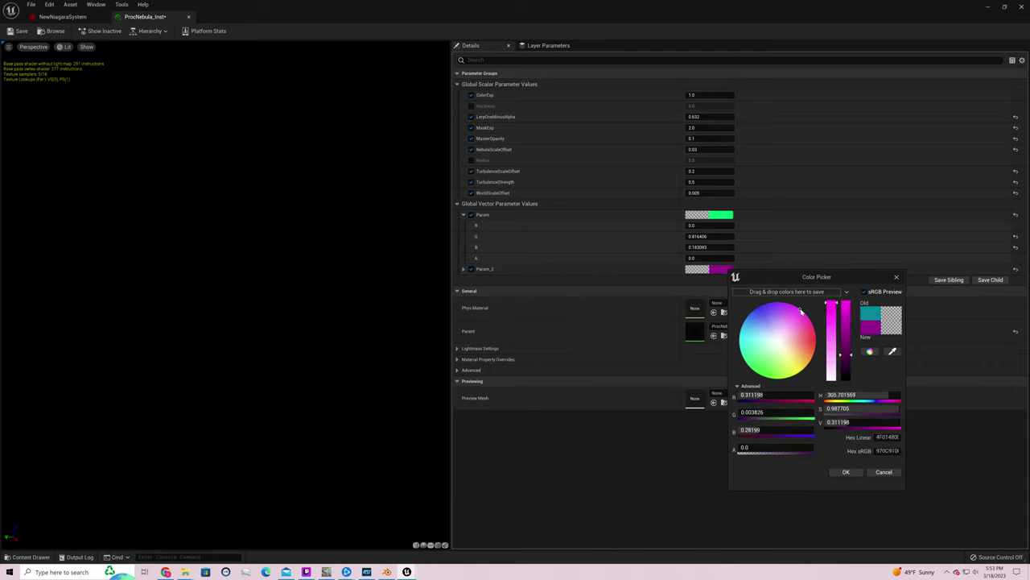
{"action": "left_click", "coordinate": [801, 311]}
{"action": "left_click", "coordinate": [845, 473]}
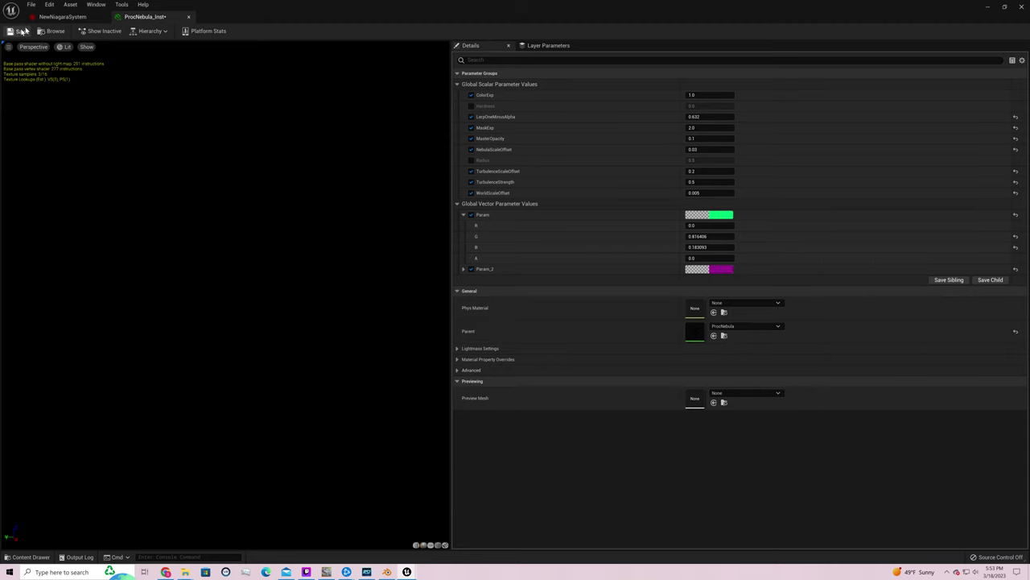
{"action": "left_click", "coordinate": [64, 17]}
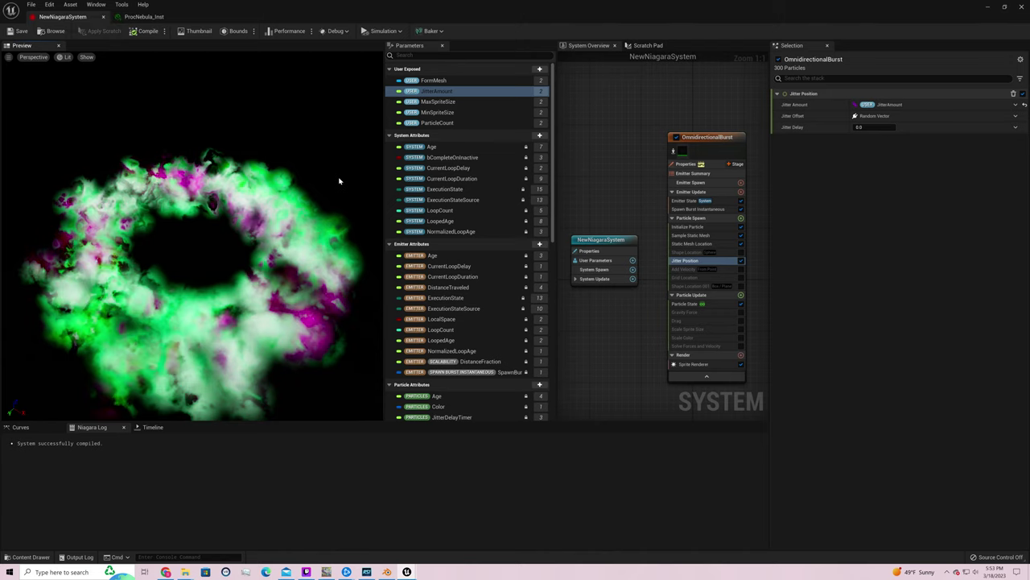
Darken Param to dark brown (R 0.175, G 0.115, B 0.090) and save ProcNebula_Inst
{"action": "left_click", "coordinate": [144, 17]}
{"action": "left_click", "coordinate": [724, 216]}
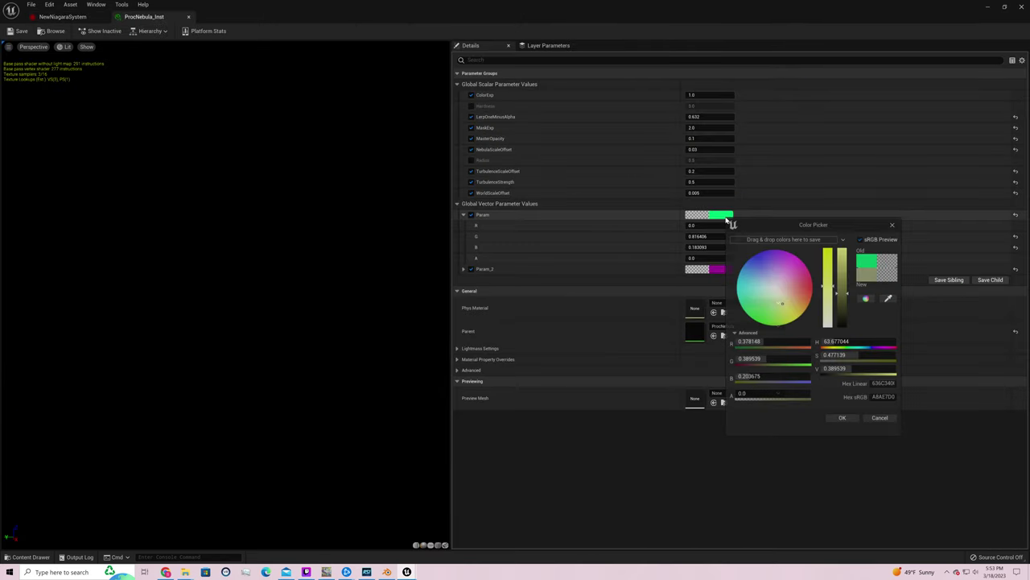
{"action": "mouse_move", "coordinate": [802, 300]}
{"action": "left_mouse_down"}
{"action": "mouse_move", "coordinate": [810, 289]}
{"action": "mouse_move", "coordinate": [796, 295]}
{"action": "left_mouse_up"}
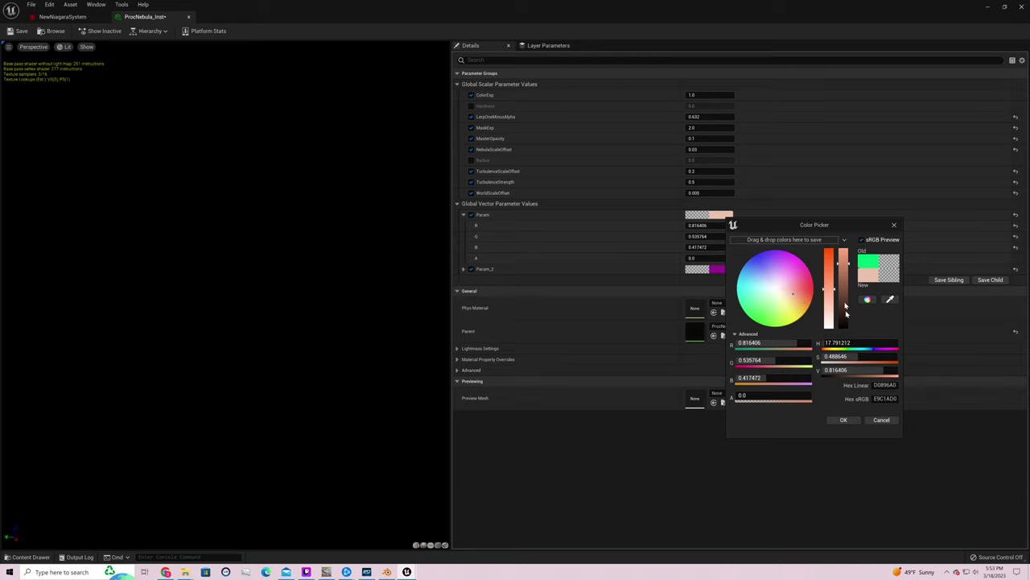
{"action": "left_click", "coordinate": [847, 312]}
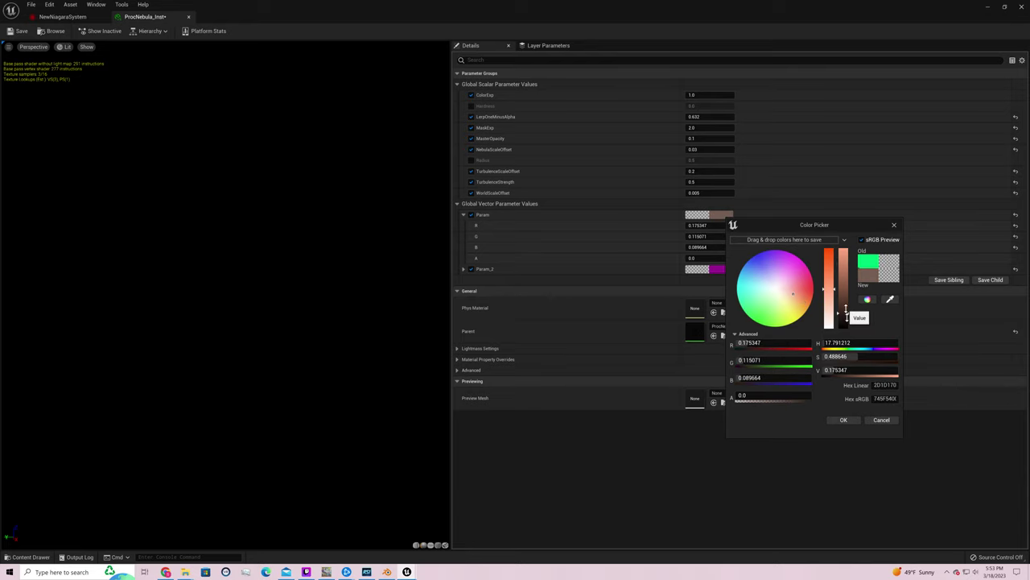
{"action": "left_click", "coordinate": [844, 419]}
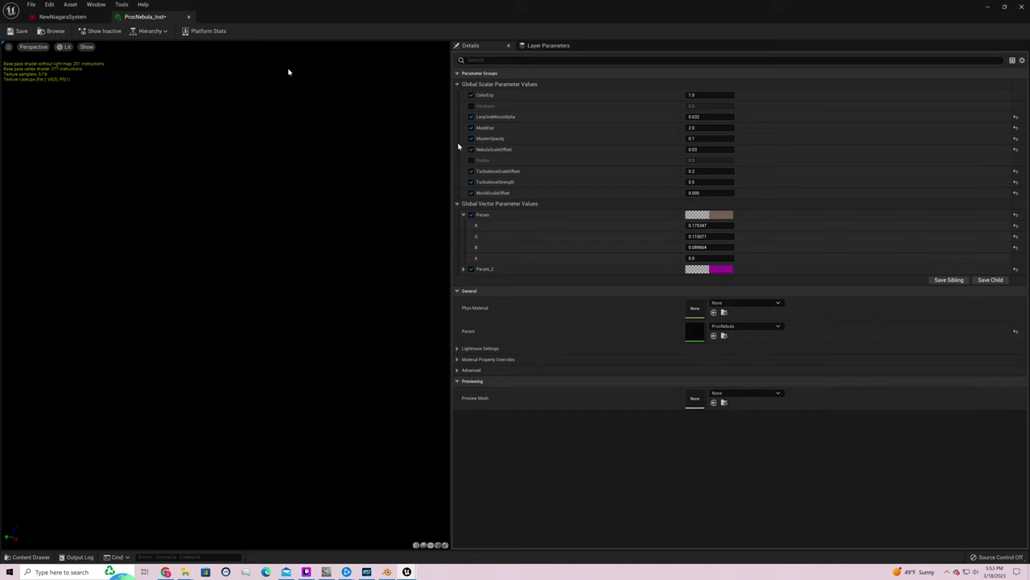
{"action": "left_click", "coordinate": [24, 31]}
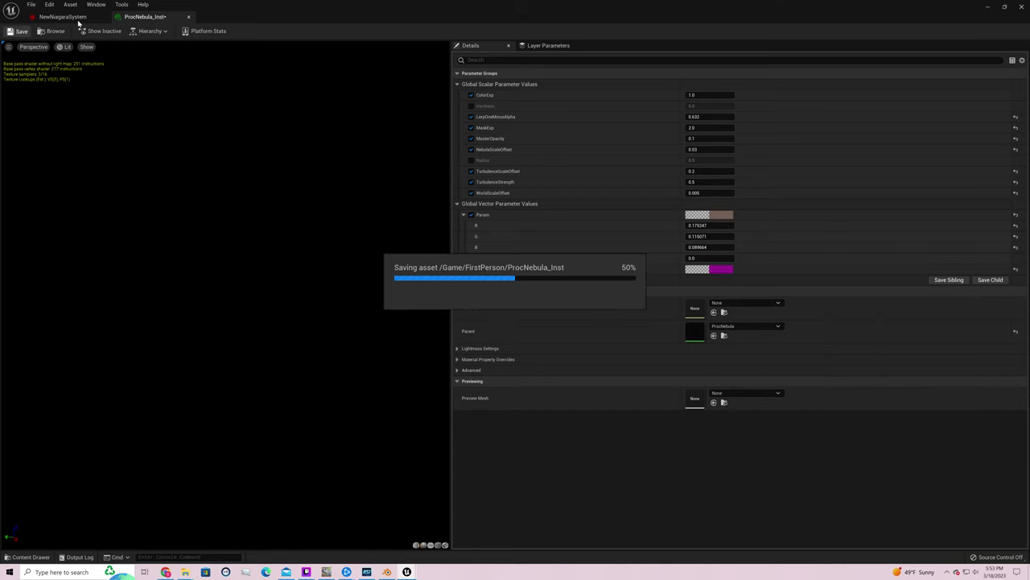
{"action": "left_click", "coordinate": [79, 18]}
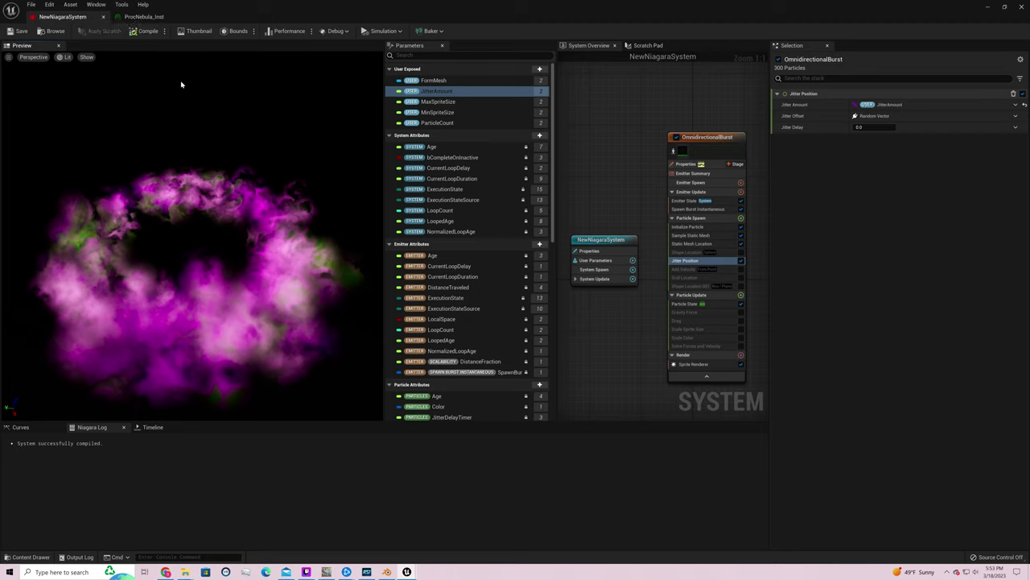
Orbit the preview edge-on and back, then minimize the Niagara editor to show the vmET level
{"action": "left_click_drag", "start_coordinate": [181, 85], "coordinate": [296, 149]}
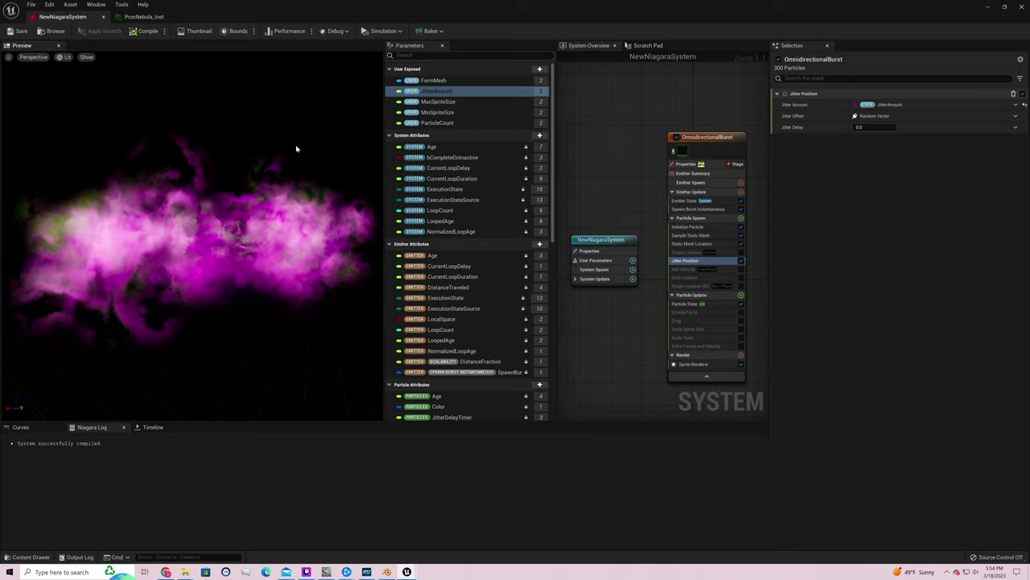
{"action": "left_click_drag", "start_coordinate": [297, 149], "coordinate": [296, 149]}
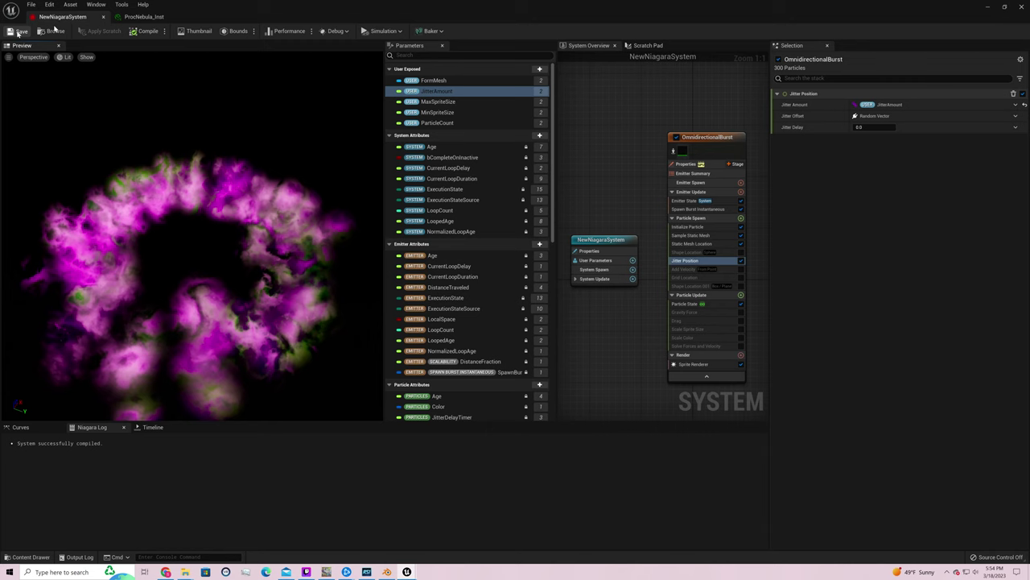
{"action": "left_click", "coordinate": [988, 7]}
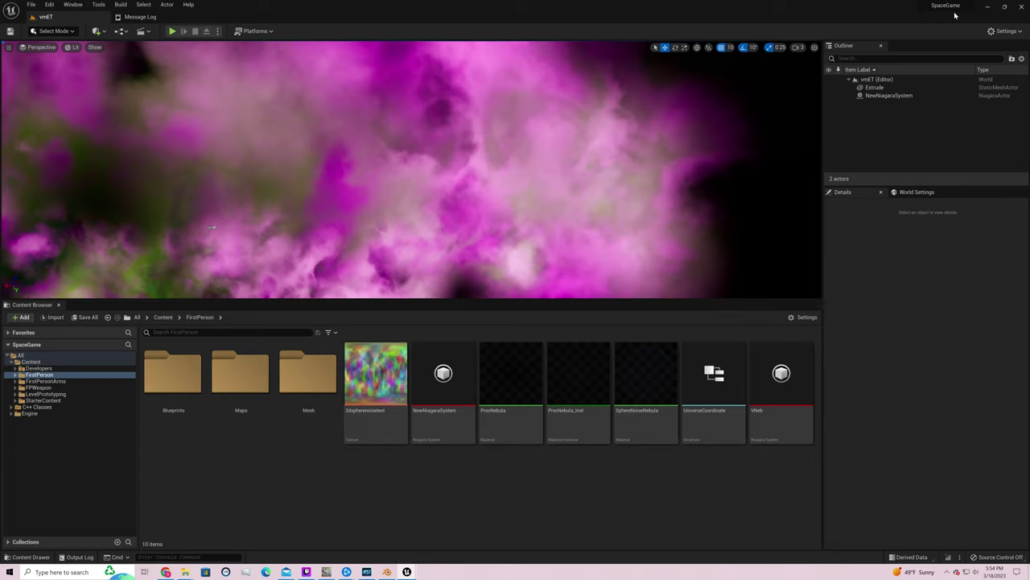
Frame the nebula and set the NewNiagaraSystem actor's Z scale to 0.2
{"action": "right_click_drag", "start_coordinate": [483, 161], "coordinate": [483, 210]}
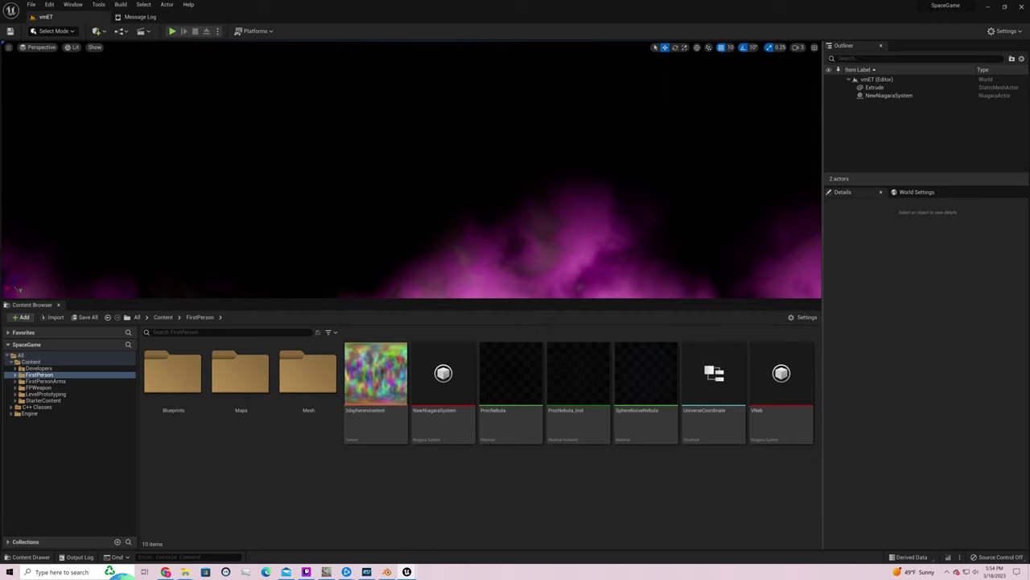
{"action": "right_click_drag", "start_coordinate": [340, 149], "coordinate": [340, 149]}
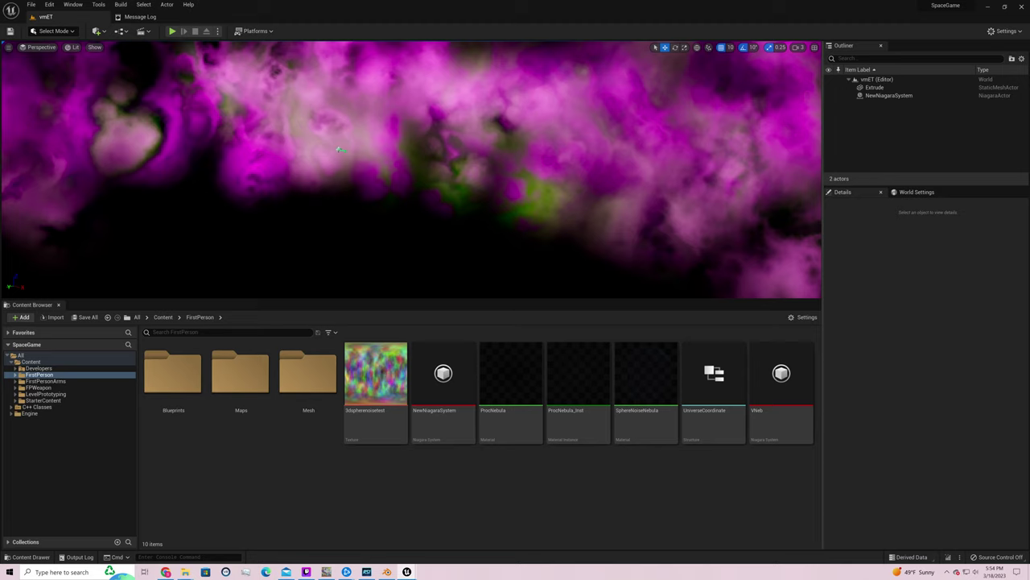
{"action": "right_click_drag", "start_coordinate": [341, 149], "coordinate": [340, 149]}
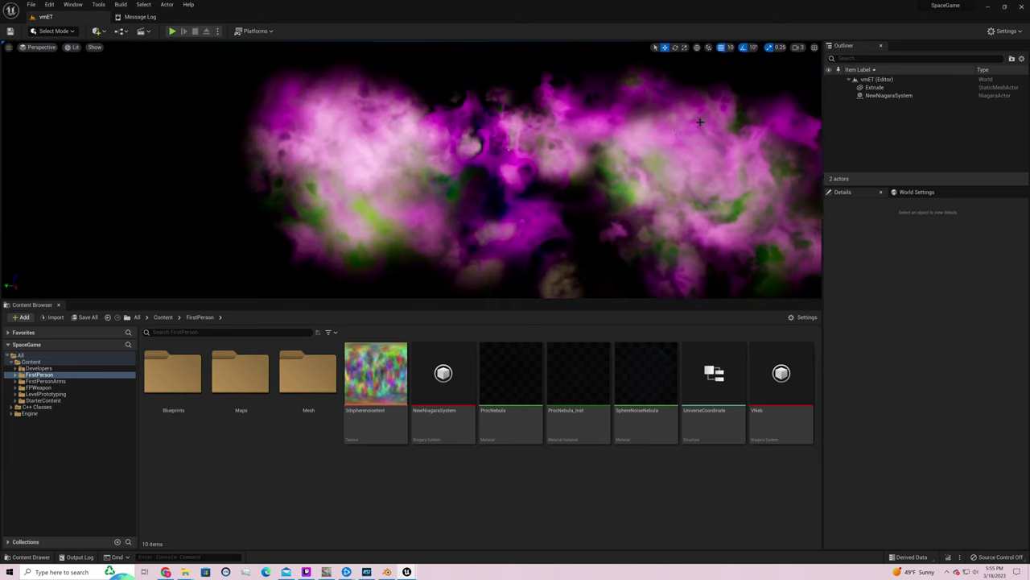
{"action": "left_click", "coordinate": [554, 202]}
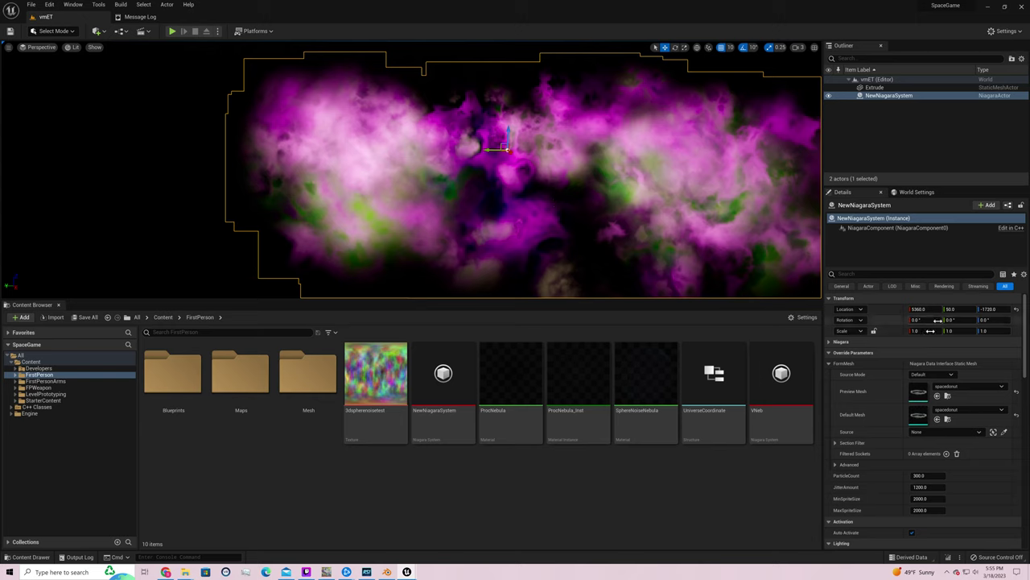
{"action": "left_click", "coordinate": [987, 331]}
{"action": "type", "text": "2"}
{"action": "key", "text": "Return"}
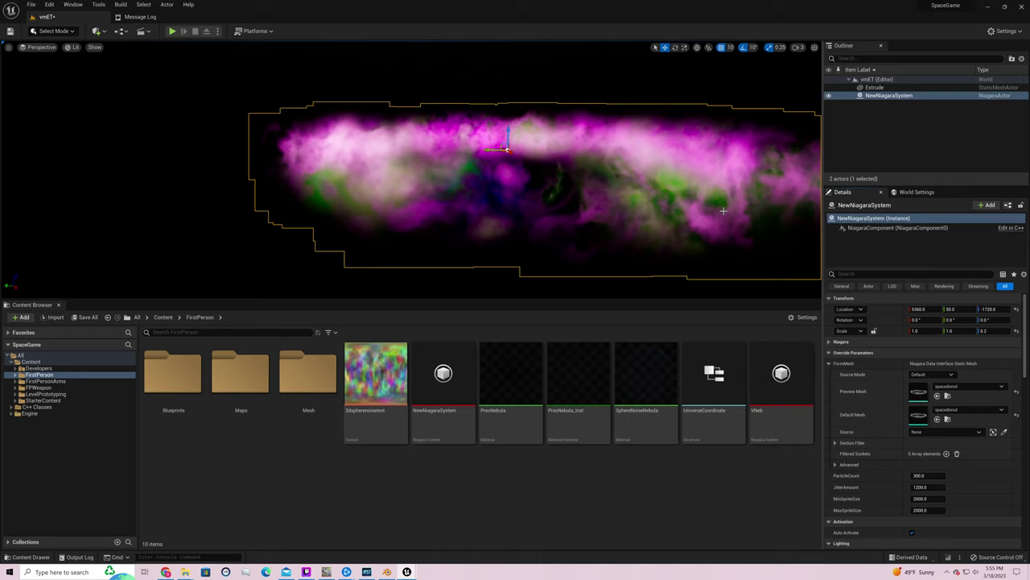
Deselect the nebula actor and select the ProcNebula_Inst asset
{"action": "left_click", "coordinate": [138, 80]}
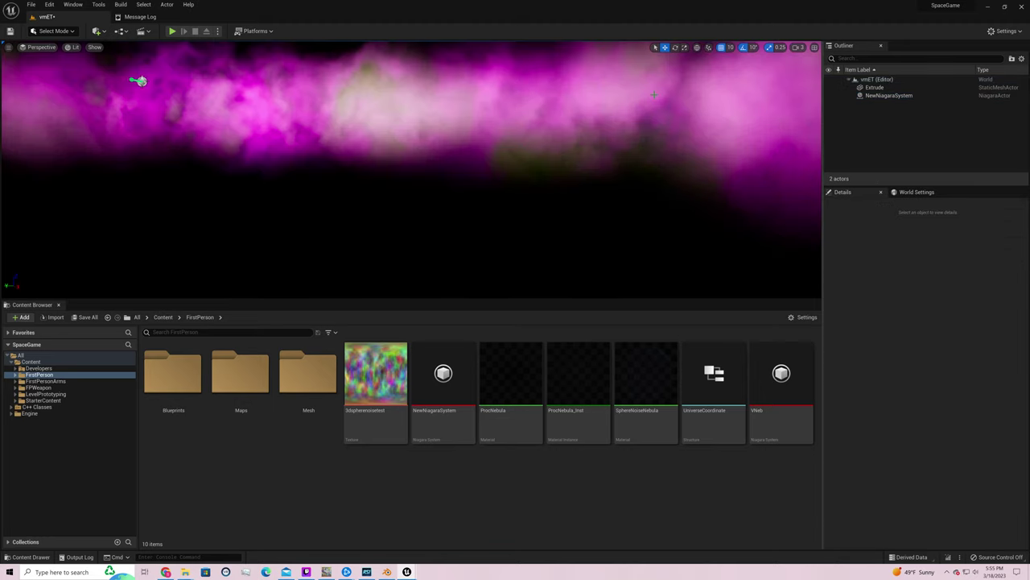
{"action": "scroll", "coordinate": [664, 101], "scroll_direction": "up", "scroll_amount": 3}
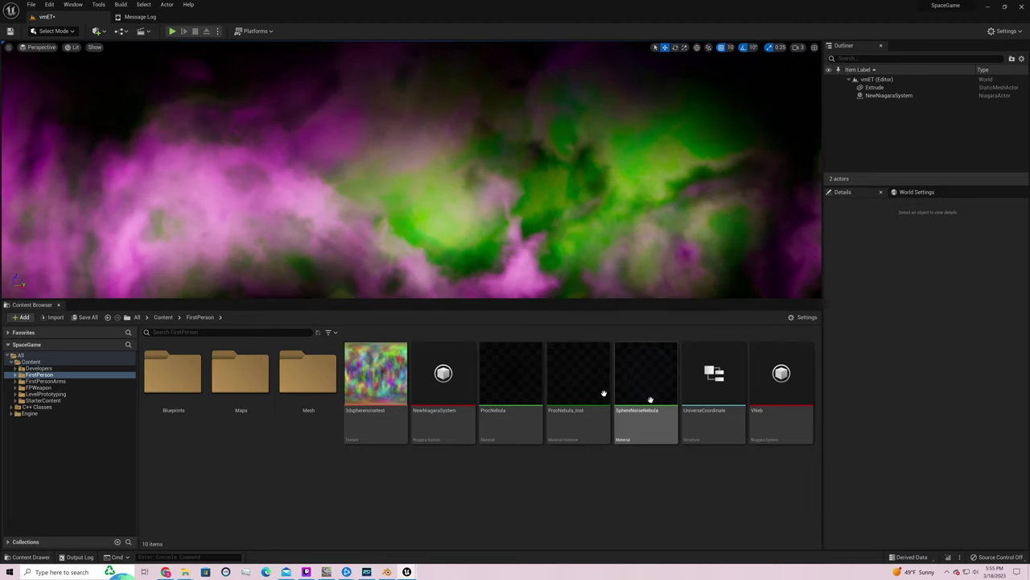
{"action": "left_click", "coordinate": [588, 392]}
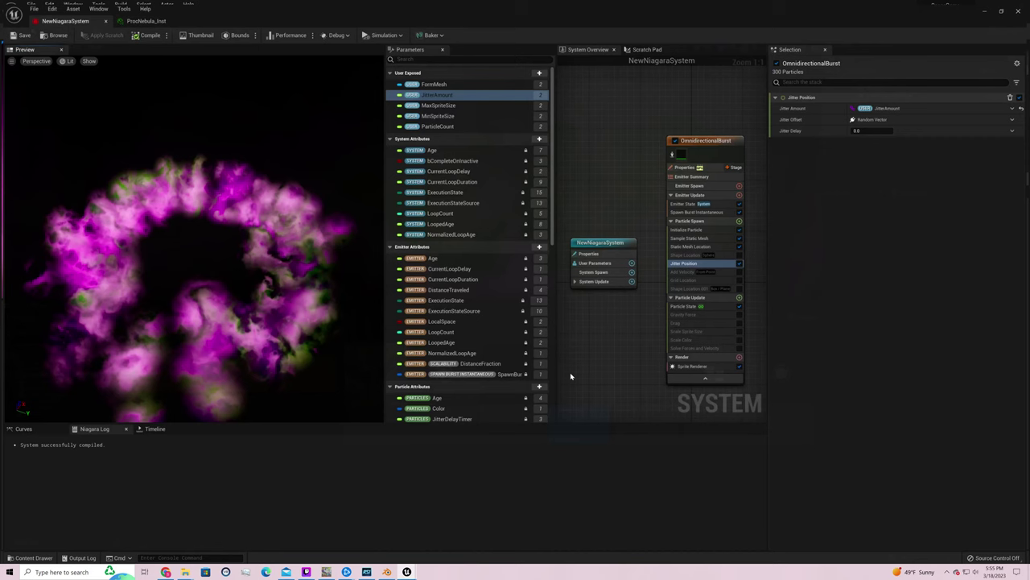
In ProcNebula_Inst, change the Param colour to magenta
{"action": "left_click", "coordinate": [147, 21]}
{"action": "left_click", "coordinate": [19, 35]}
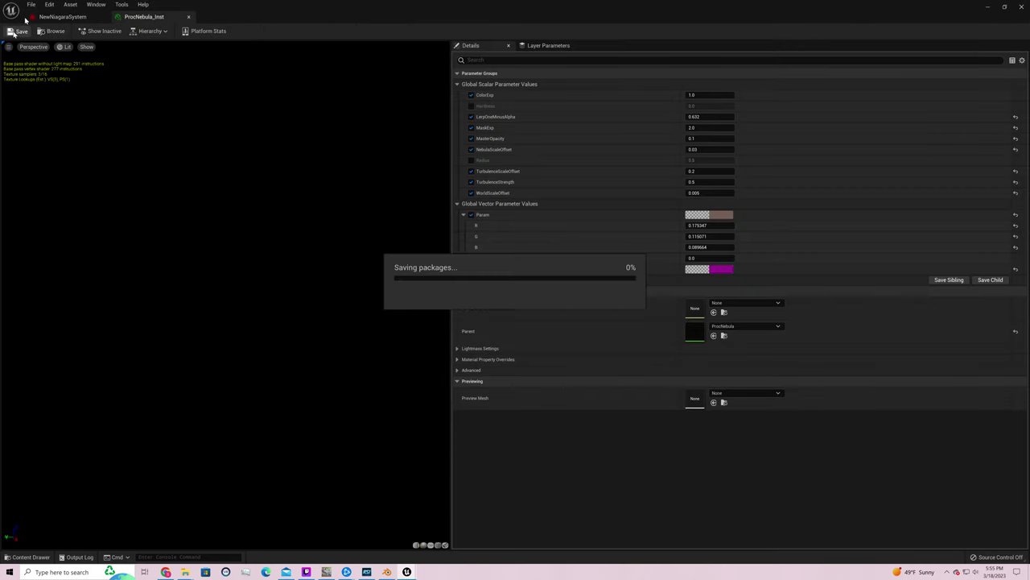
{"action": "left_click", "coordinate": [30, 4]}
{"action": "left_click", "coordinate": [73, 43]}
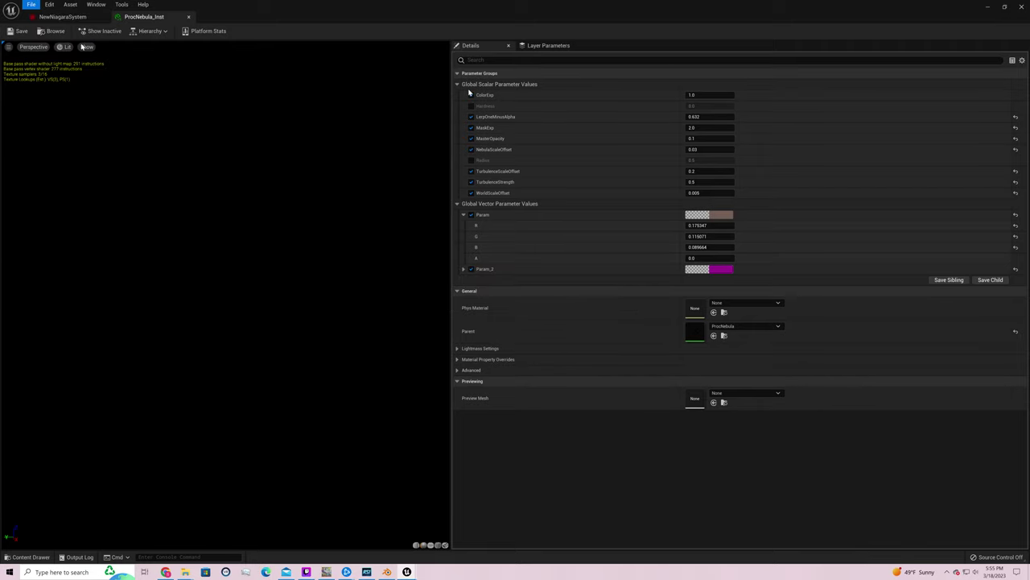
{"action": "left_click", "coordinate": [719, 217]}
{"action": "left_click_drag", "start_coordinate": [773, 273], "coordinate": [837, 247]}
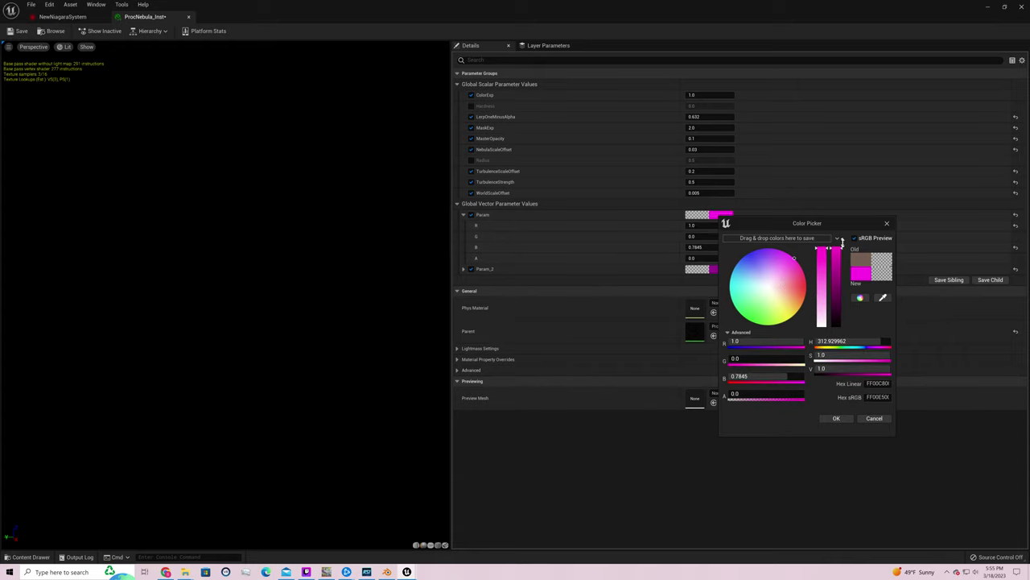
{"action": "left_click", "coordinate": [845, 420]}
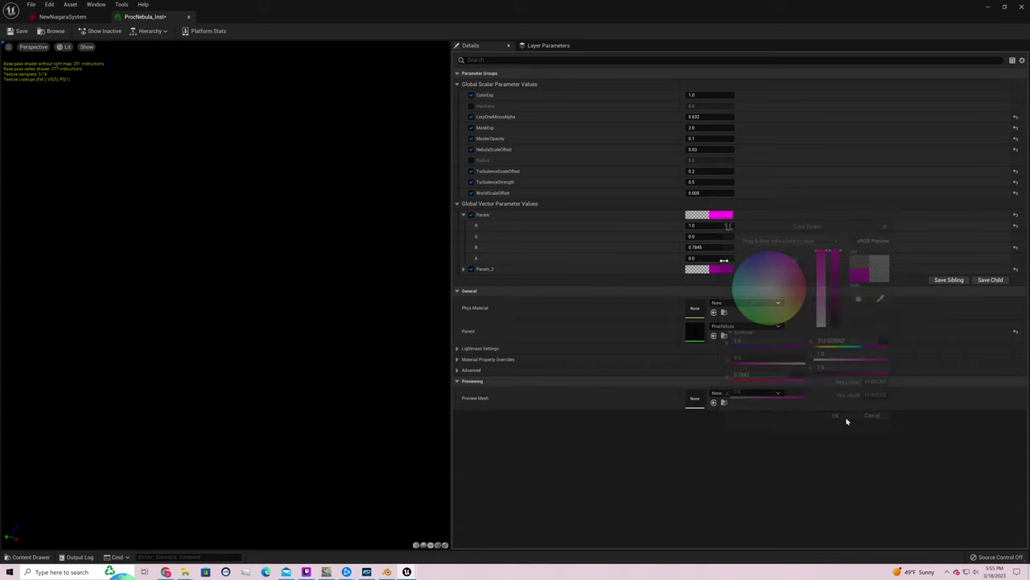
Mute Param_2 to a desaturated bluish-purple tint and save the material instance
{"action": "left_click", "coordinate": [727, 269]}
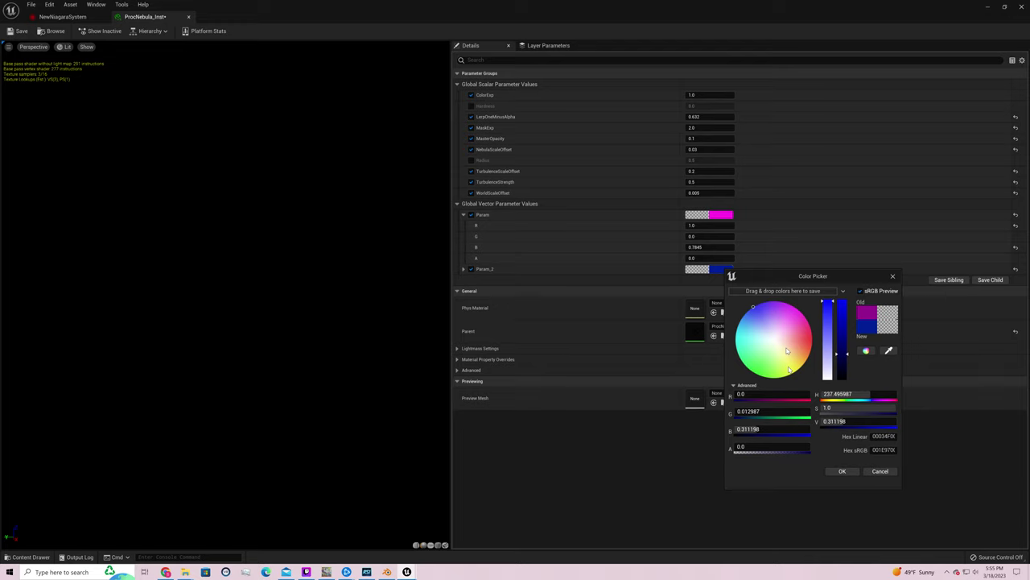
{"action": "left_click_drag", "start_coordinate": [787, 350], "coordinate": [775, 341]}
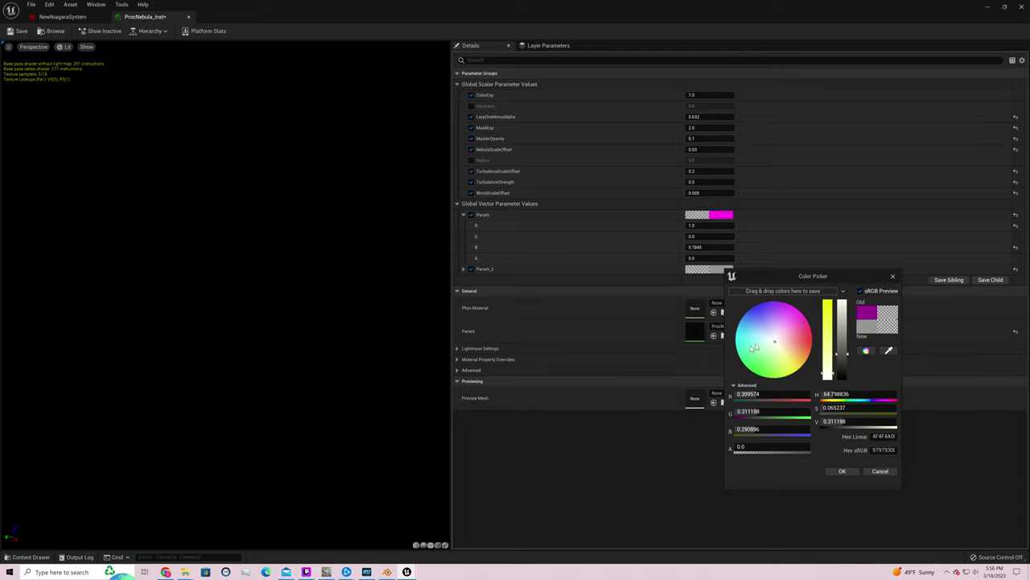
{"action": "left_click_drag", "start_coordinate": [755, 333], "coordinate": [761, 323]}
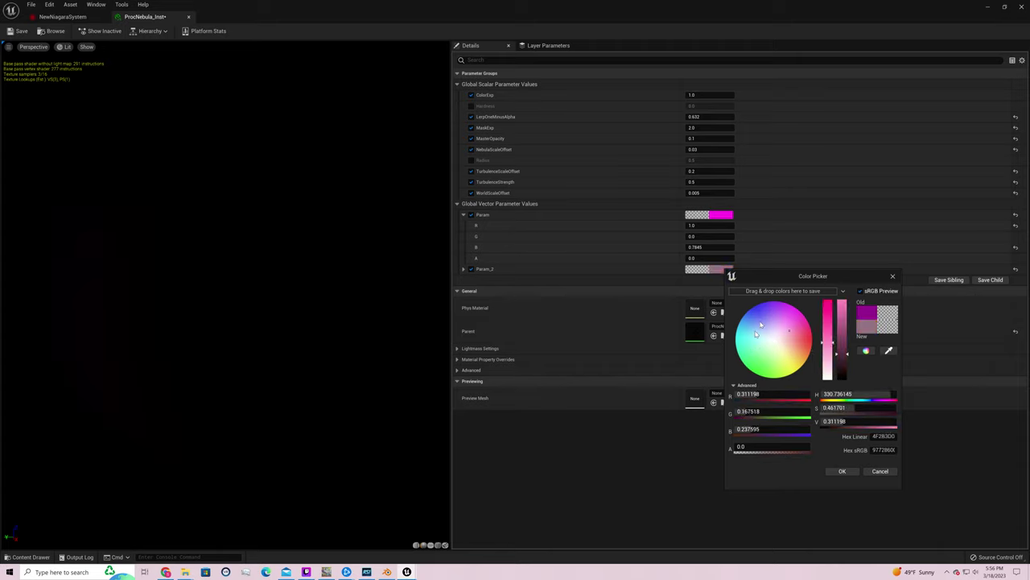
{"action": "left_click", "coordinate": [845, 471]}
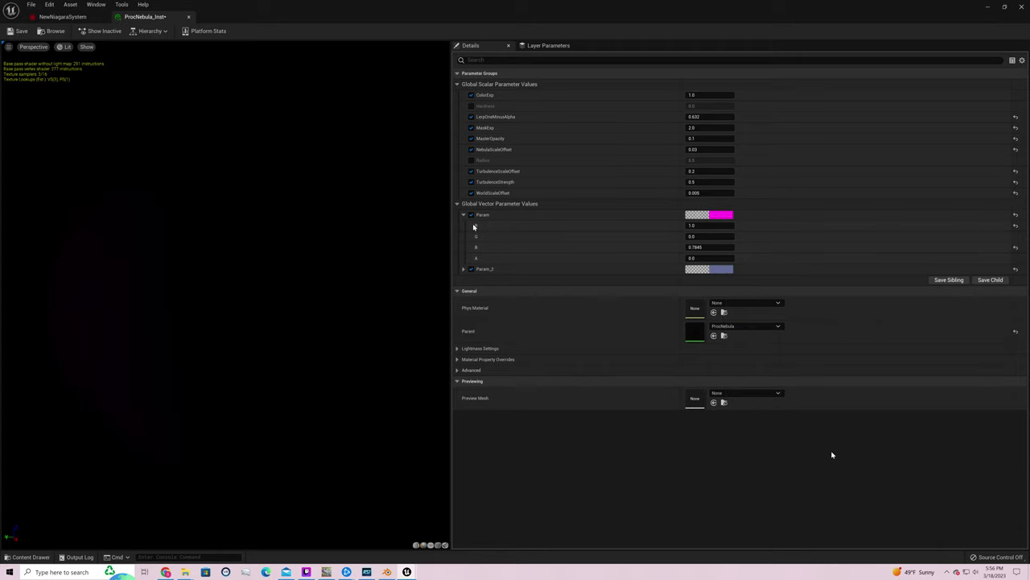
{"action": "left_click", "coordinate": [17, 31]}
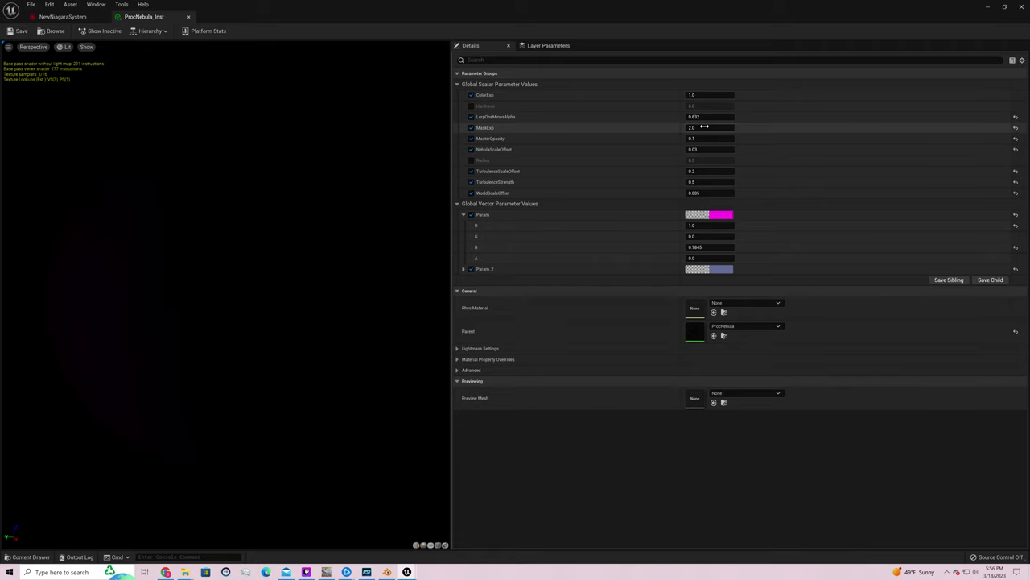
{"action": "left_click", "coordinate": [17, 31]}
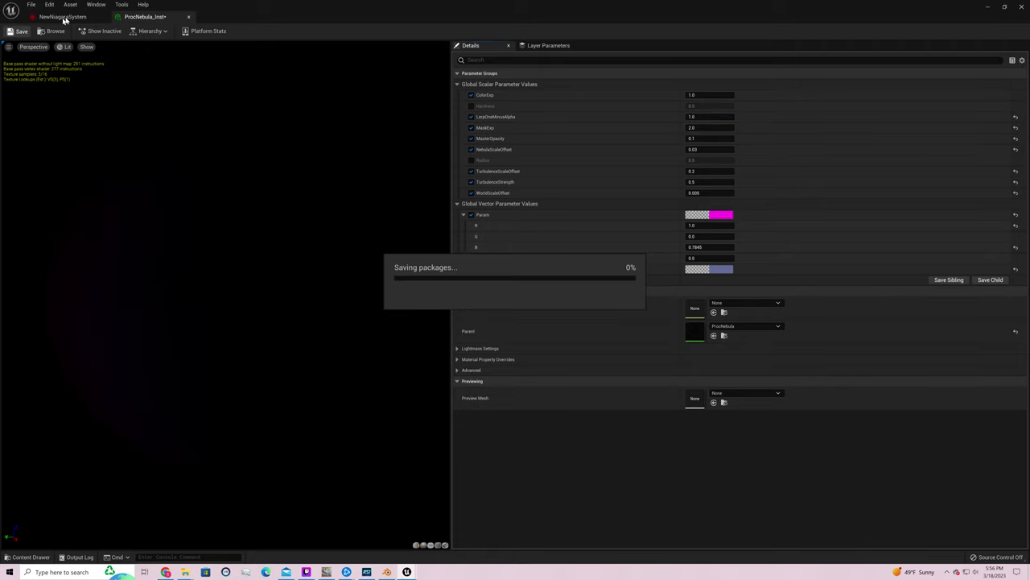
Back in NewNiagaraSystem, orbit the preview and review Initialize Particle and its user parameters
{"action": "left_click", "coordinate": [63, 17]}
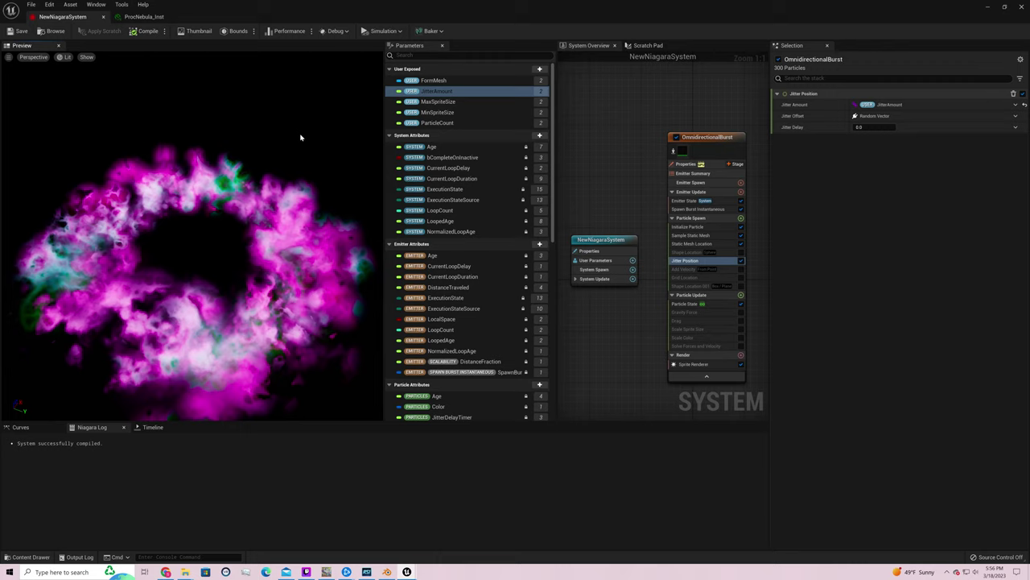
{"action": "left_click_drag", "start_coordinate": [300, 136], "coordinate": [302, 170]}
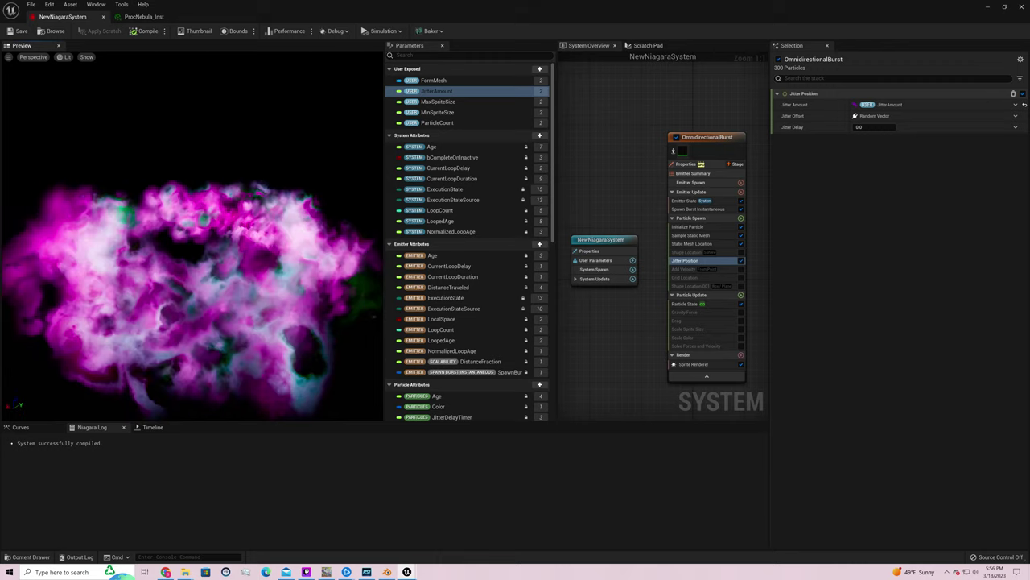
{"action": "left_click_drag", "start_coordinate": [241, 157], "coordinate": [241, 157]}
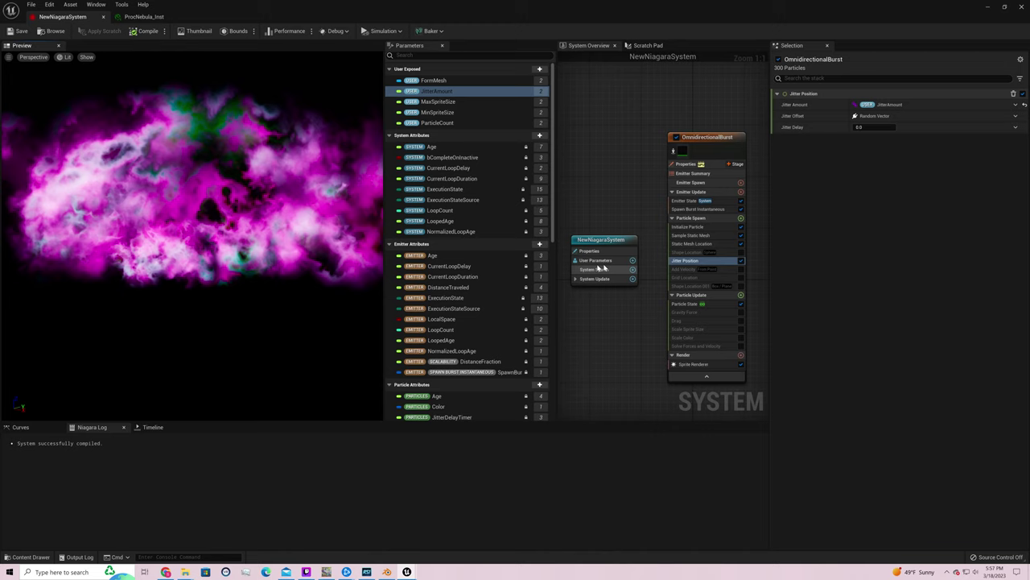
{"action": "left_click", "coordinate": [708, 227]}
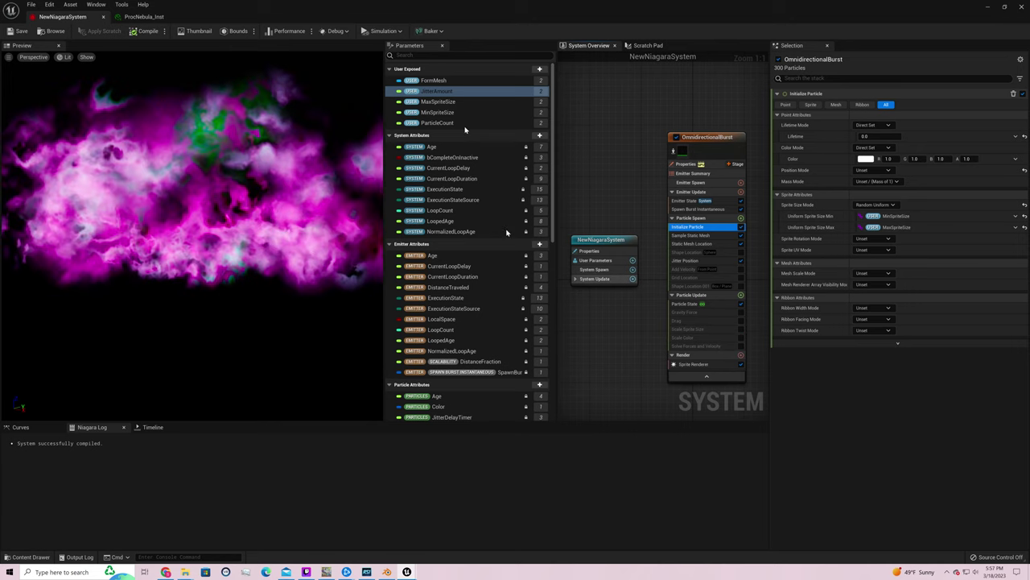
{"action": "left_click", "coordinate": [480, 103]}
{"action": "left_click", "coordinate": [474, 114]}
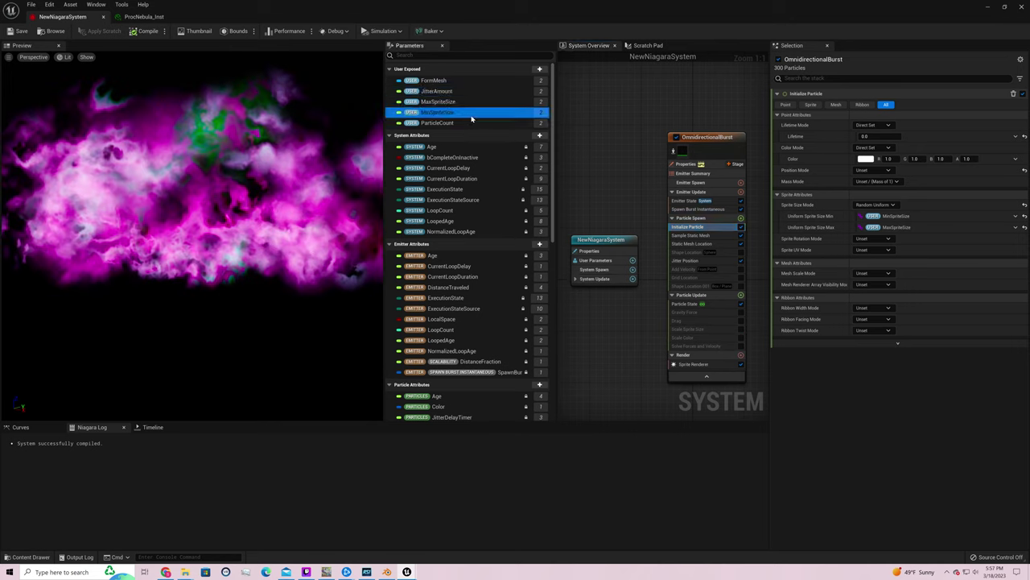
{"action": "left_click", "coordinate": [466, 124]}
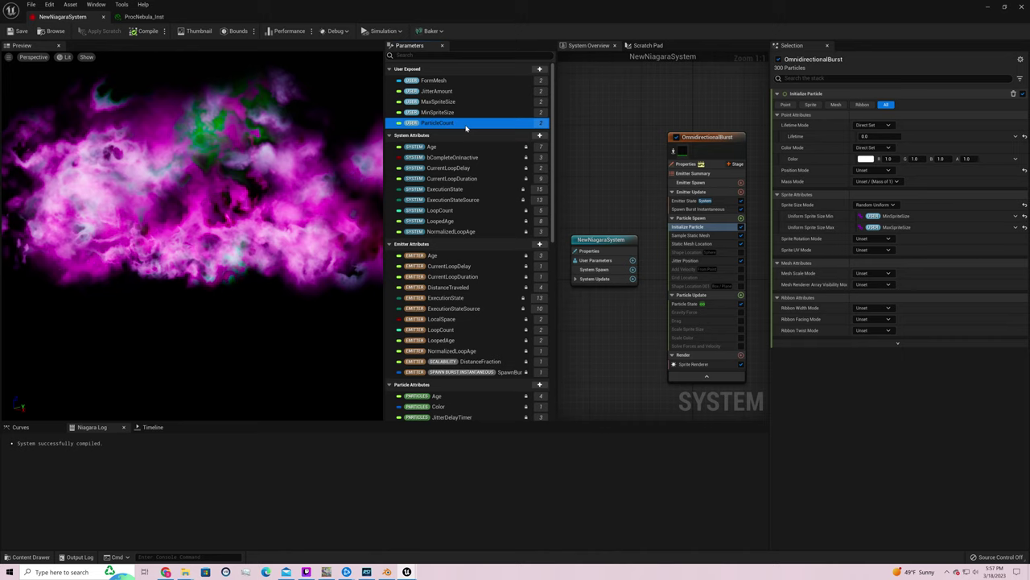
{"action": "left_click", "coordinate": [462, 81]}
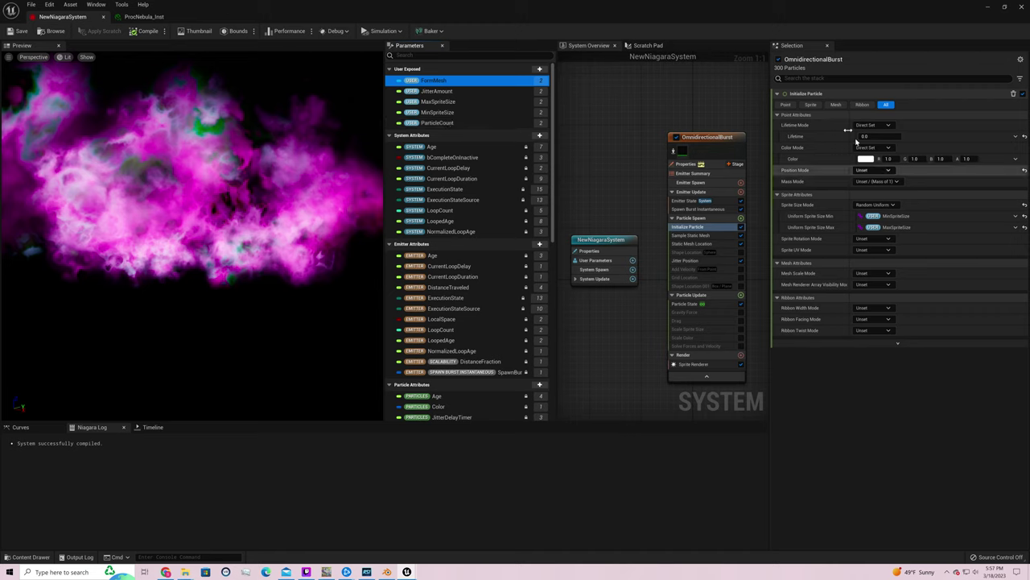
Switch Initialize Particle's attribute filter from Ribbon to All and open Lifetime's options
{"action": "left_click", "coordinate": [863, 105]}
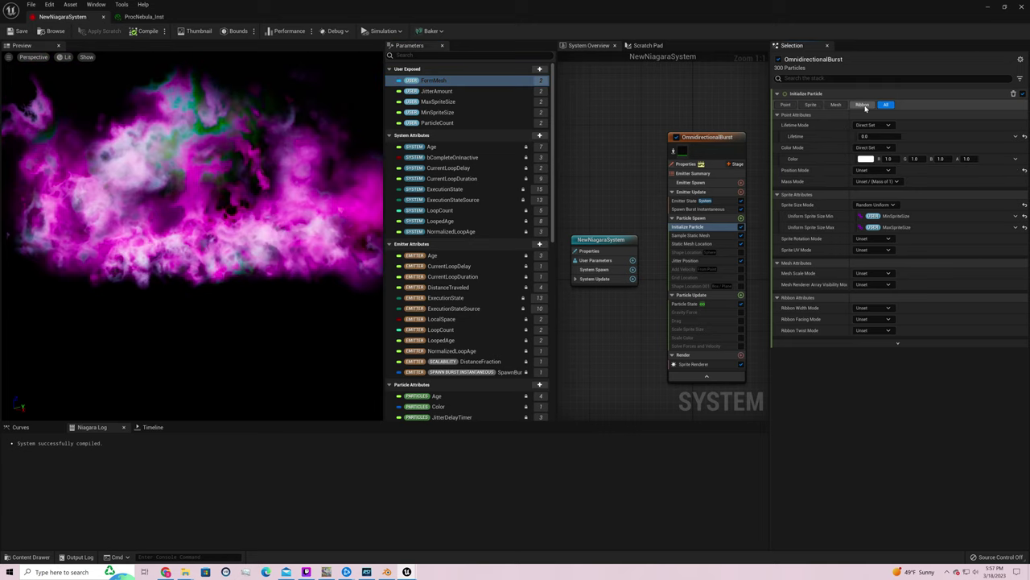
{"action": "left_click", "coordinate": [865, 106]}
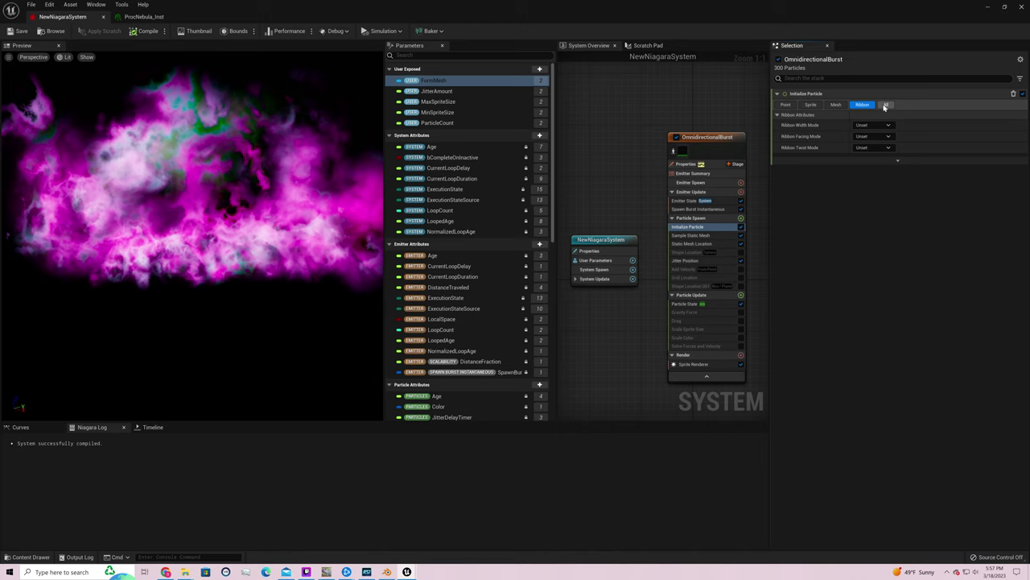
{"action": "left_click", "coordinate": [886, 106]}
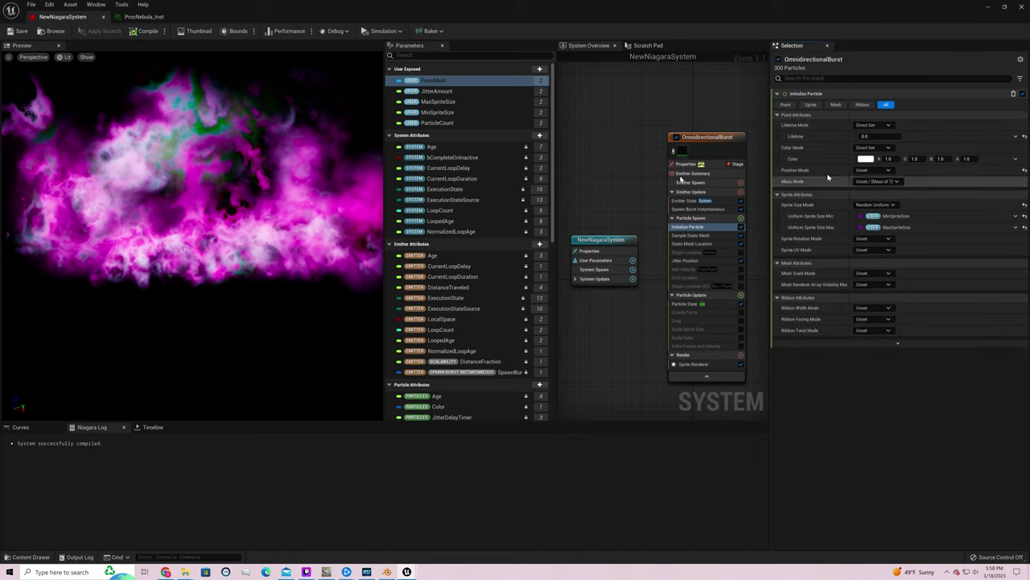
{"action": "right_click", "coordinate": [893, 135]}
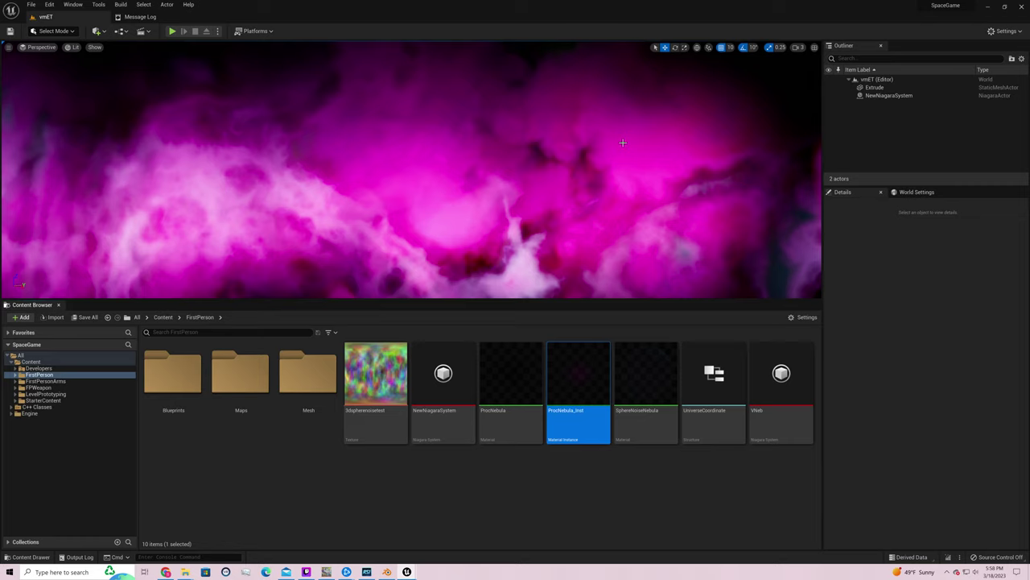
{"action": "right_click_drag", "start_coordinate": [622, 143], "coordinate": [623, 143]}
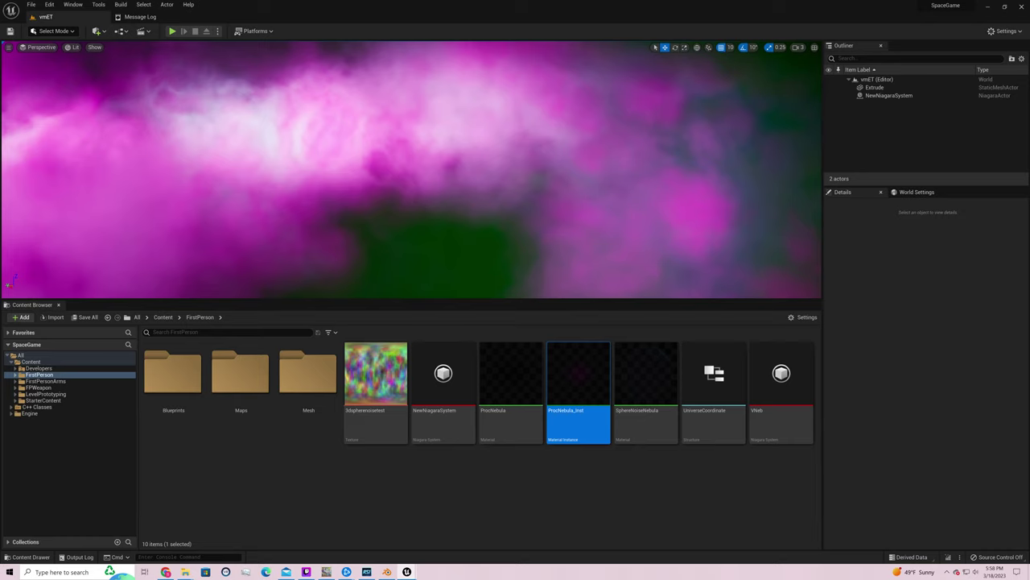
{"action": "right_click_drag", "start_coordinate": [623, 142], "coordinate": [622, 142]}
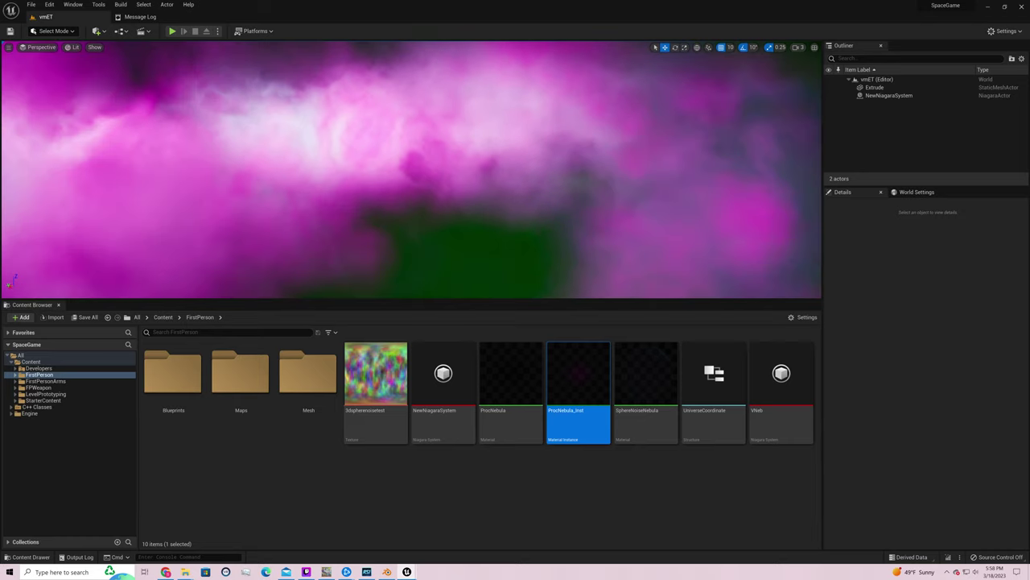
{"action": "right_click_drag", "start_coordinate": [410, 153], "coordinate": [458, 85]}
Start a play-in-editor session with Alt+P, capture the camera, then return to NewNiagaraSystem
{"action": "key", "text": "alt+p"}
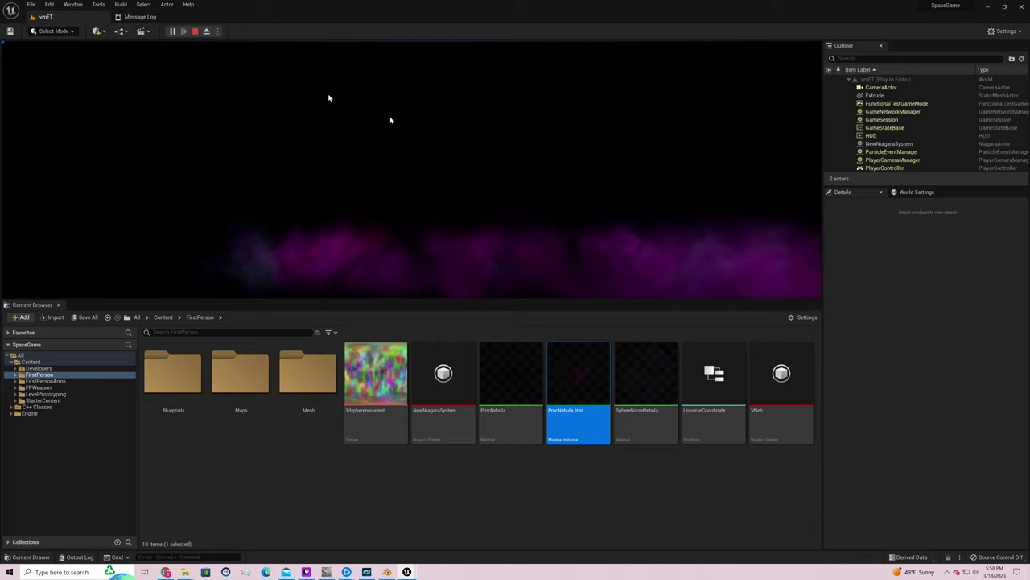
{"action": "left_click", "coordinate": [366, 109]}
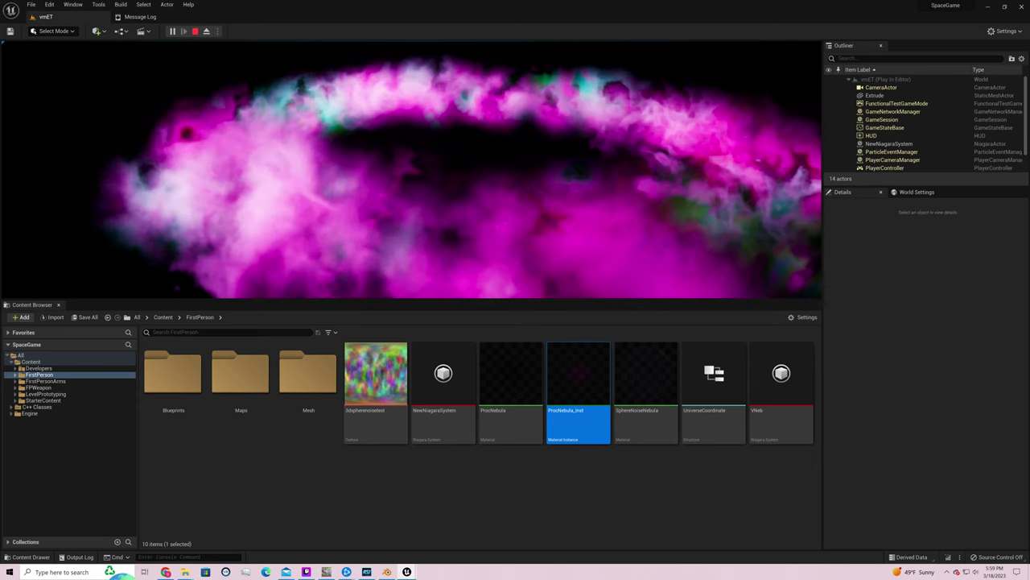
{"action": "key", "text": "alt+Tab"}
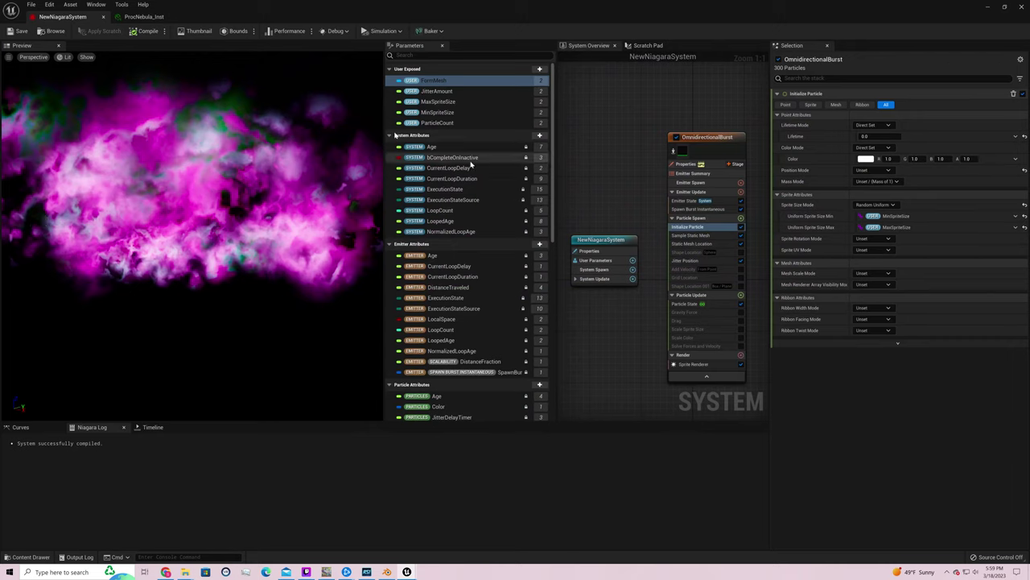
Switch the Niagara preview to Wireframe and orbit to view the ring from above and the side
{"action": "left_click", "coordinate": [63, 58]}
{"action": "key", "text": "Escape"}
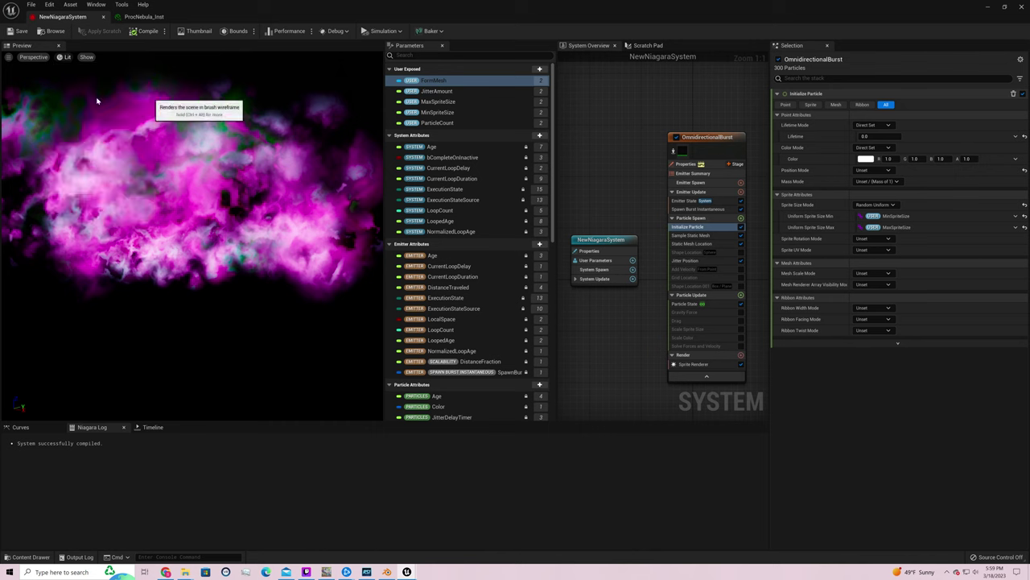
{"action": "left_click", "coordinate": [97, 101]}
{"action": "left_click", "coordinate": [296, 204]}
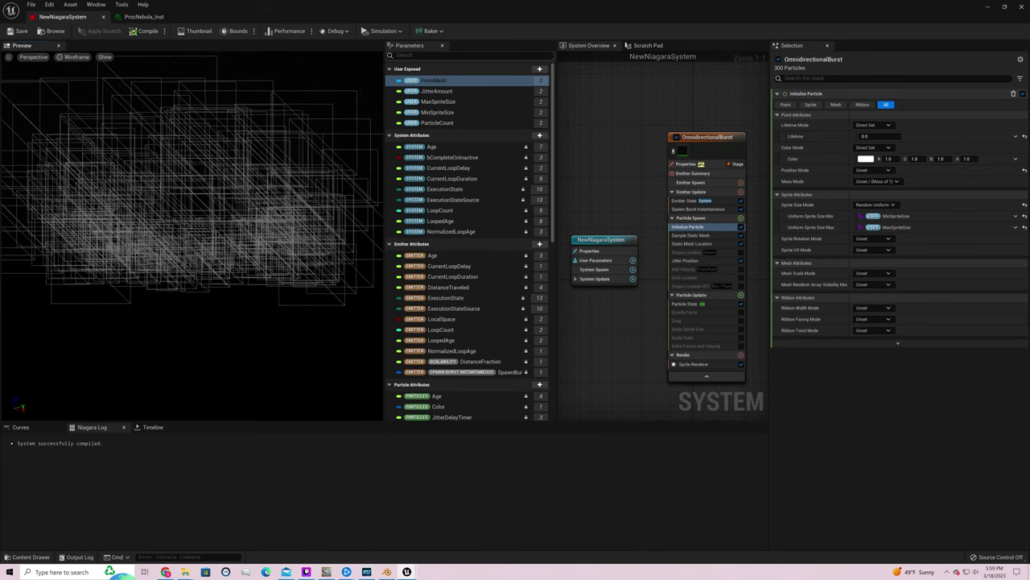
{"action": "left_click_drag", "start_coordinate": [296, 204], "coordinate": [377, 197]}
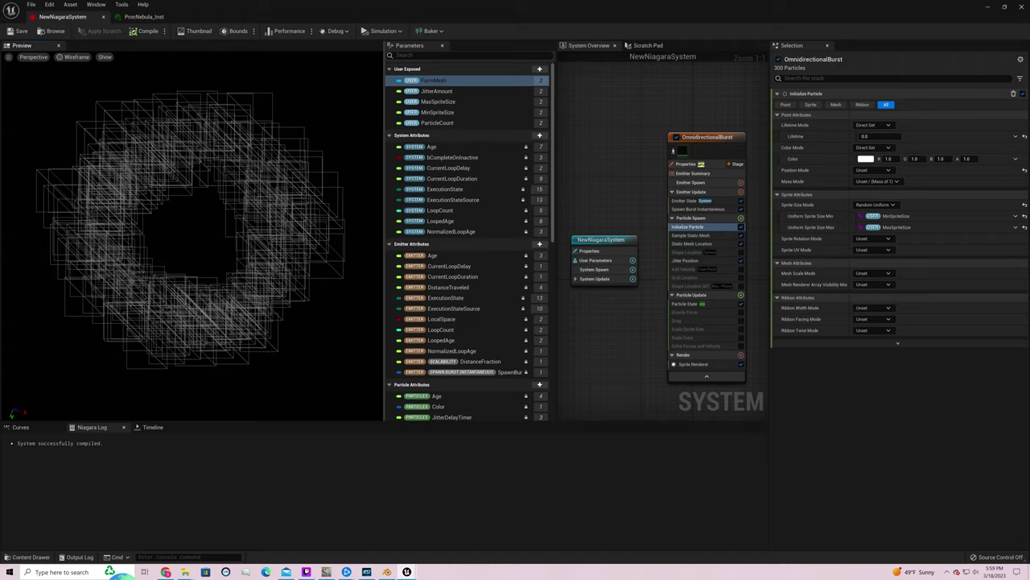
{"action": "left_click_drag", "start_coordinate": [376, 197], "coordinate": [320, 111]}
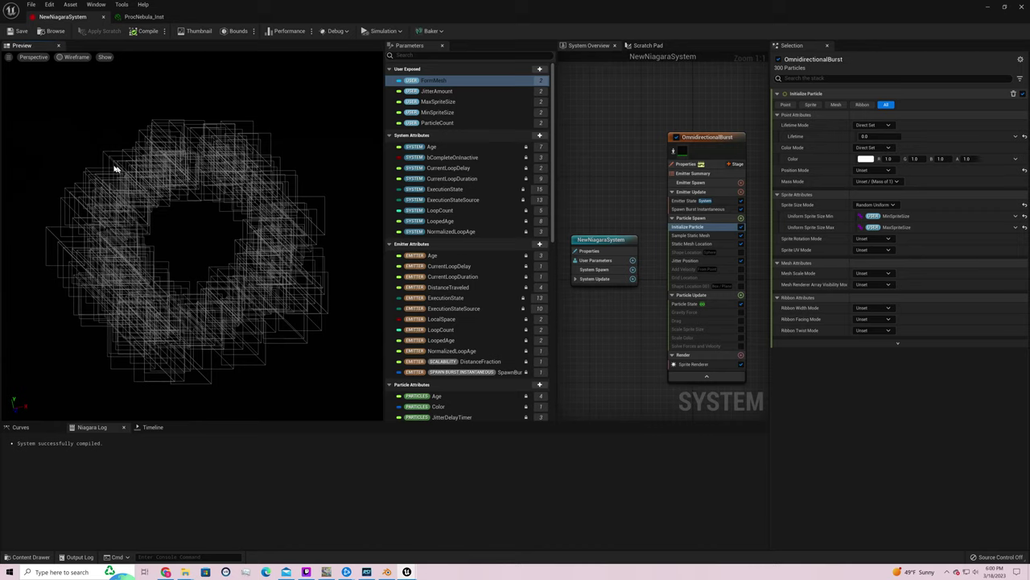
Return the preview to Lit shading, flatten the ring's angle, and minimize the Niagara editor
{"action": "left_click", "coordinate": [74, 57]}
{"action": "left_click", "coordinate": [83, 77]}
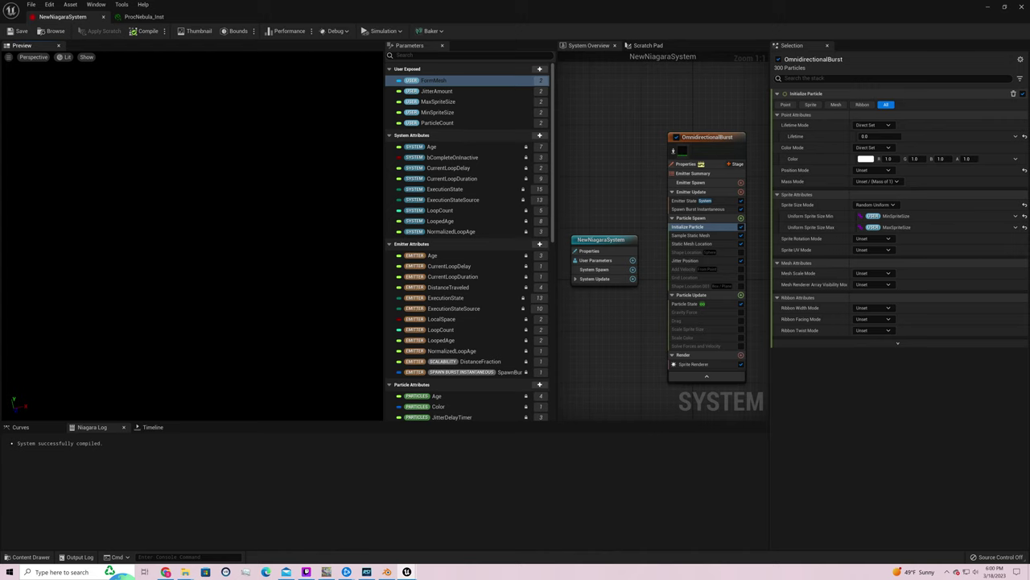
{"action": "left_click_drag", "start_coordinate": [202, 265], "coordinate": [243, 333]}
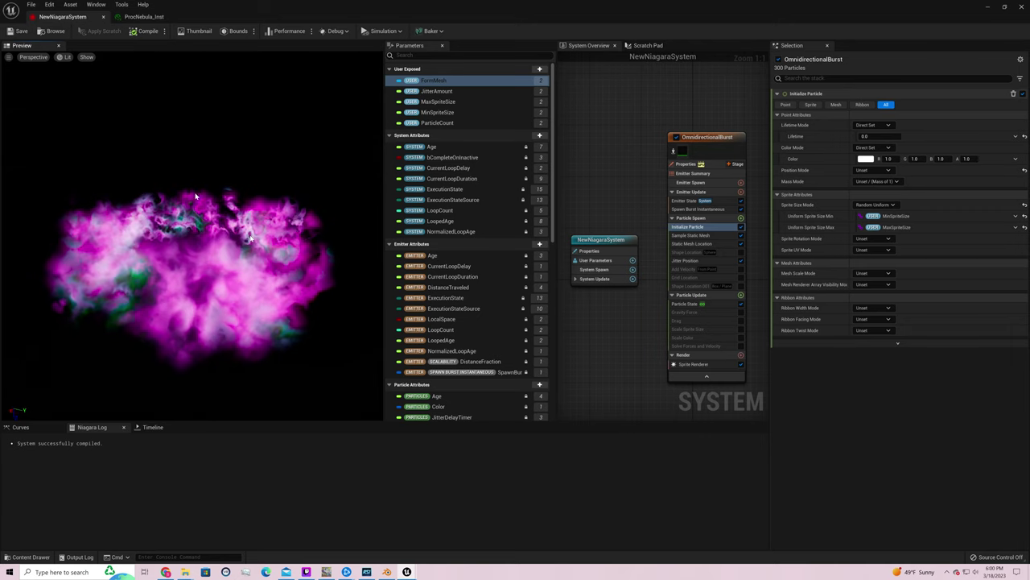
{"action": "left_click", "coordinate": [987, 7]}
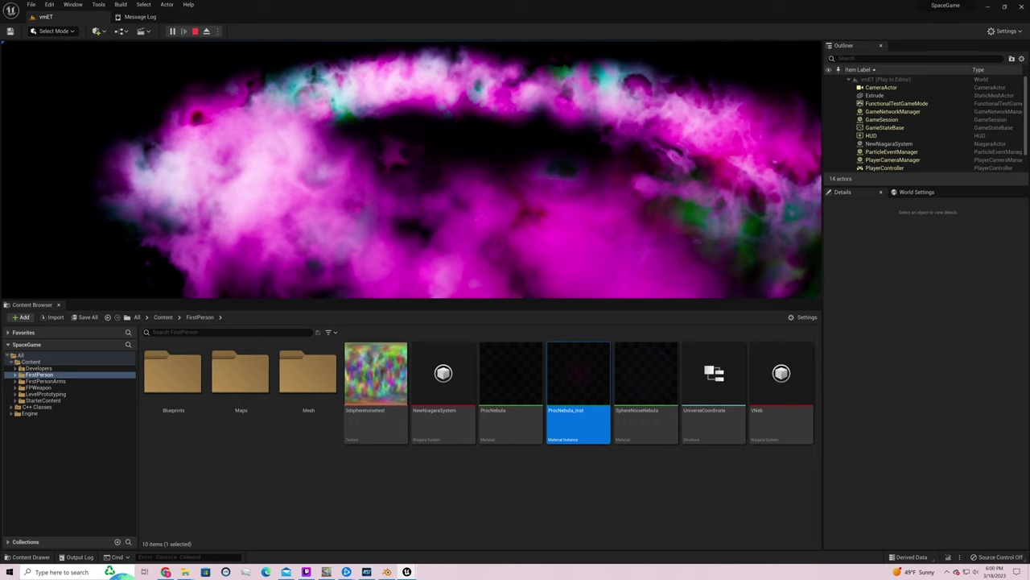
{"action": "left_click", "coordinate": [411, 169]}
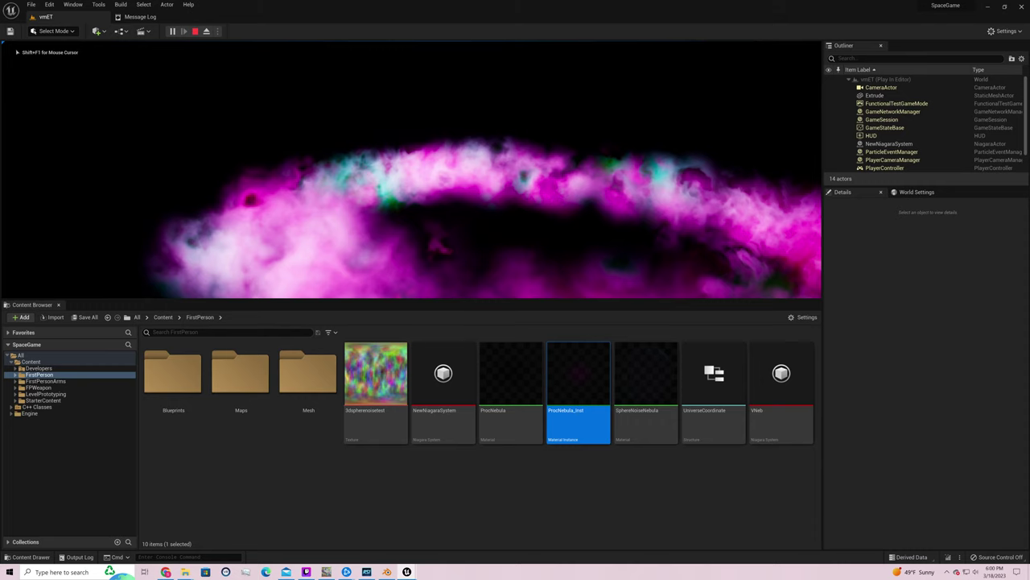
{"action": "key", "text": "w"}
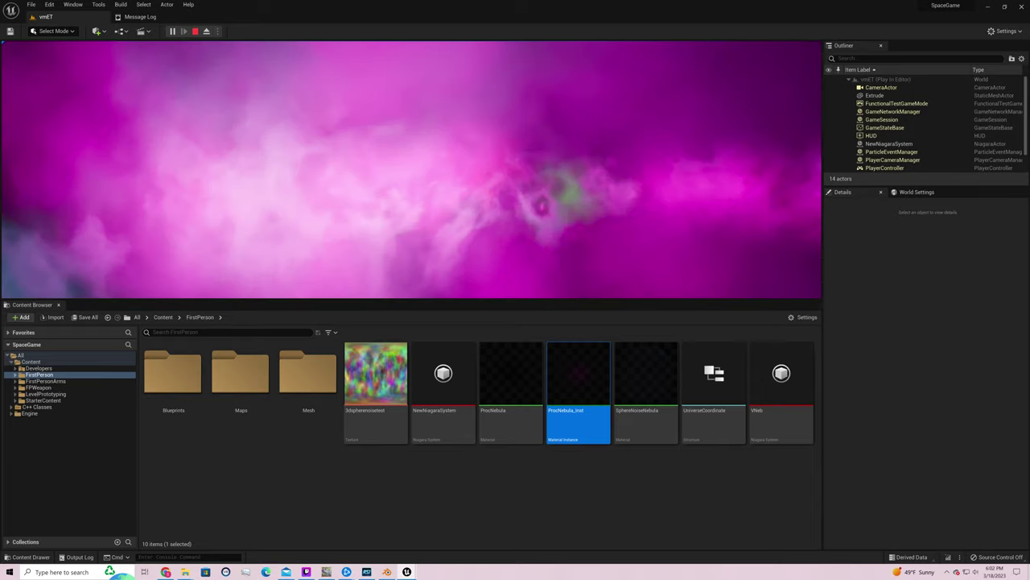
Stop the play session, set viewport camera speed to 1, and fly around the nebula
{"action": "key", "text": "Escape"}
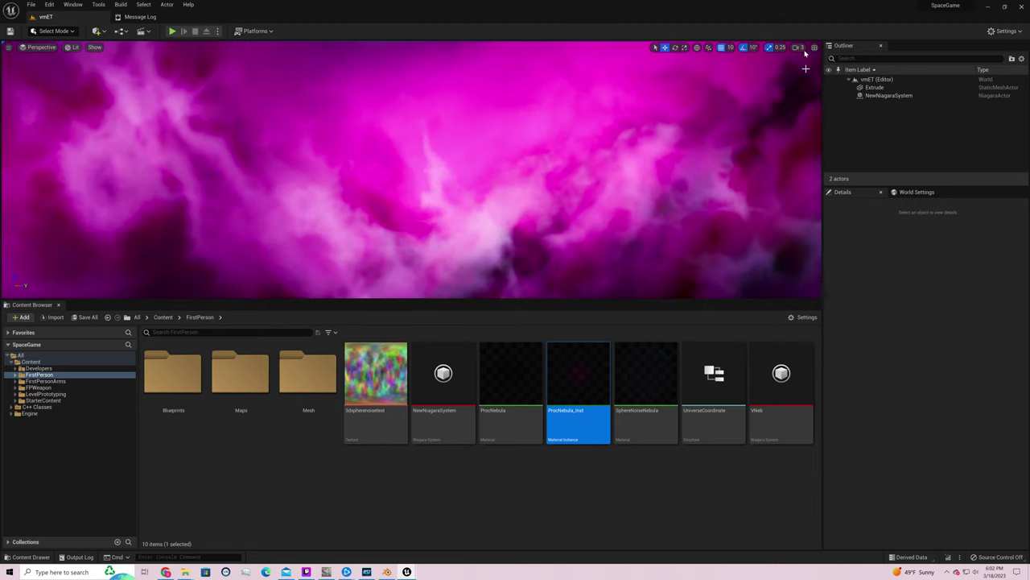
{"action": "left_click", "coordinate": [801, 49]}
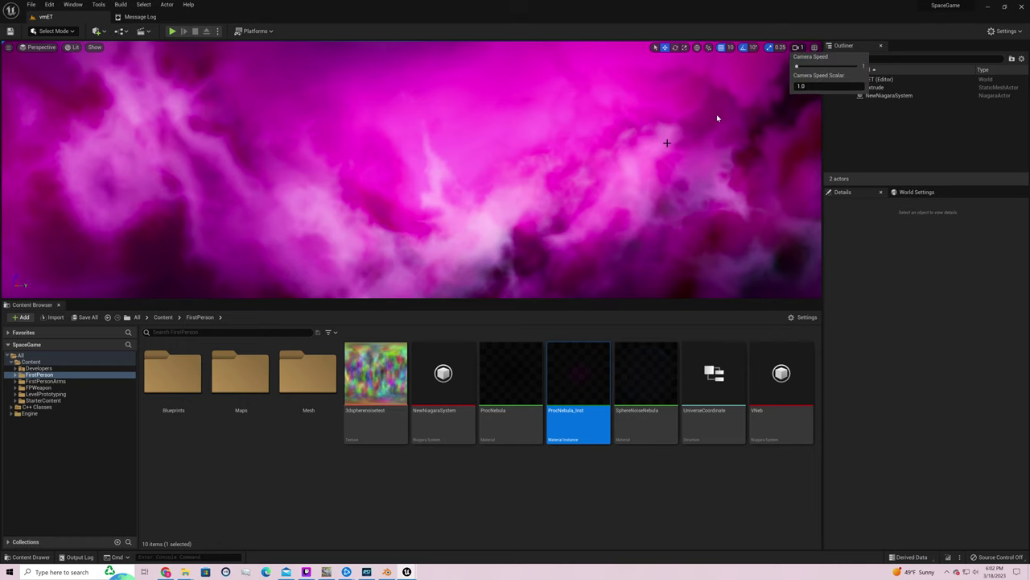
{"action": "right_click_drag", "start_coordinate": [718, 118], "coordinate": [717, 119]}
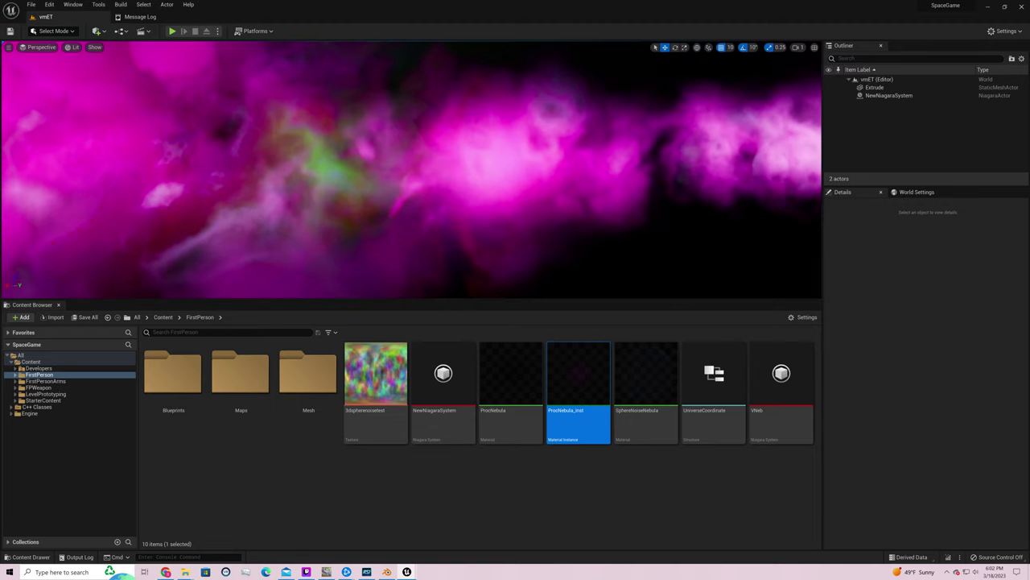
{"action": "right_click_drag", "start_coordinate": [795, 145], "coordinate": [796, 145]}
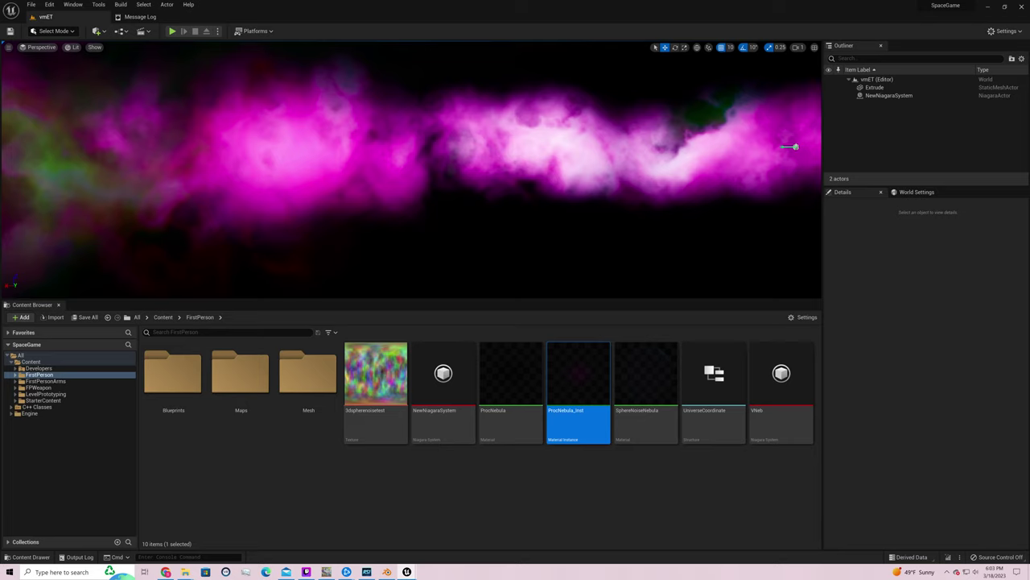
{"action": "right_click_drag", "start_coordinate": [654, 149], "coordinate": [654, 149]}
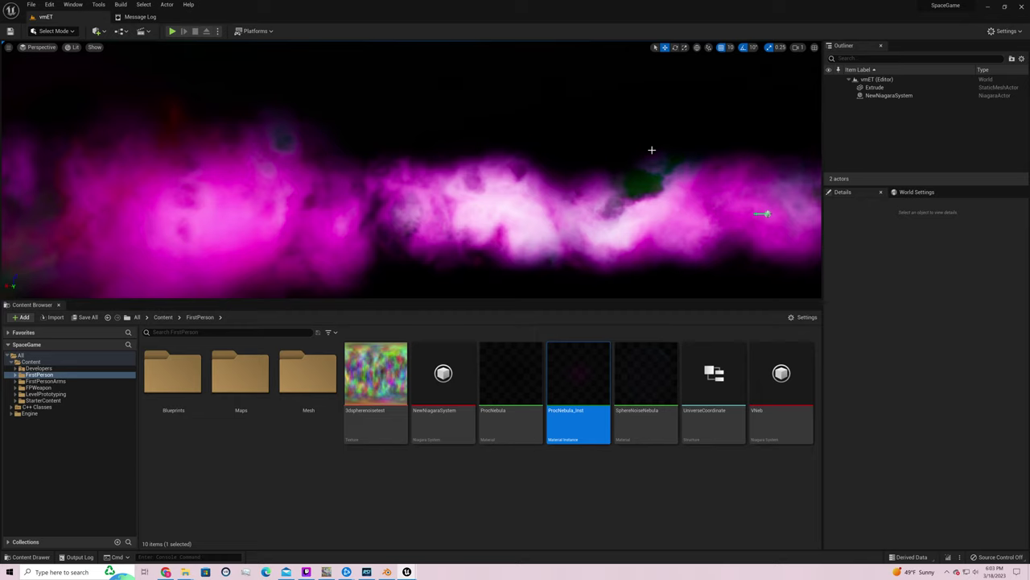
{"action": "right_click_drag", "start_coordinate": [652, 150], "coordinate": [628, 161]}
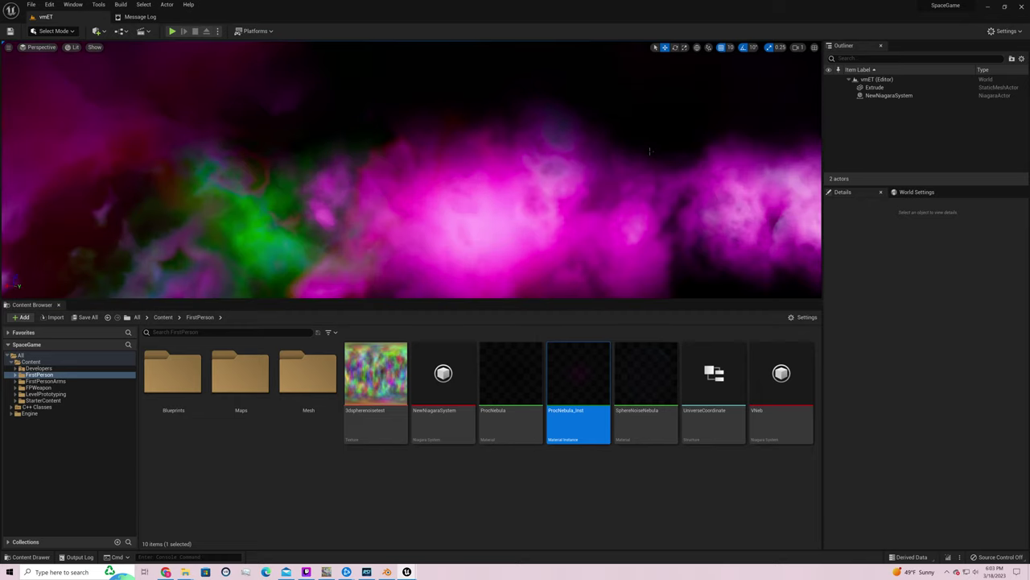
{"action": "right_click_drag", "start_coordinate": [650, 151], "coordinate": [651, 150]}
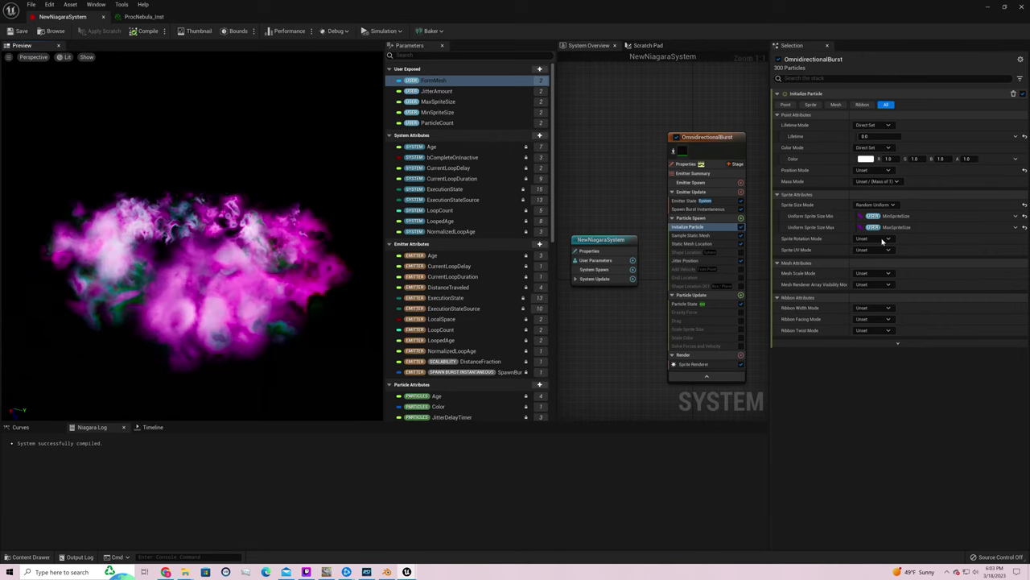
Set ProcNebula_Inst's TurbulenceScaleOffset to 0.3, save it, and minimize the editor
{"action": "left_click", "coordinate": [144, 16]}
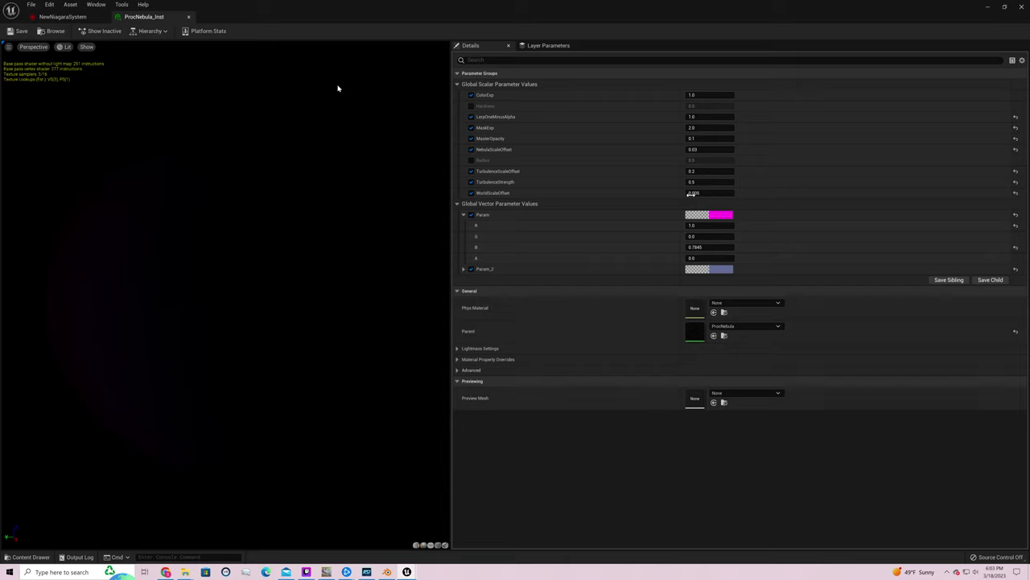
{"action": "left_click", "coordinate": [694, 171]}
{"action": "type", "text": "0.3"}
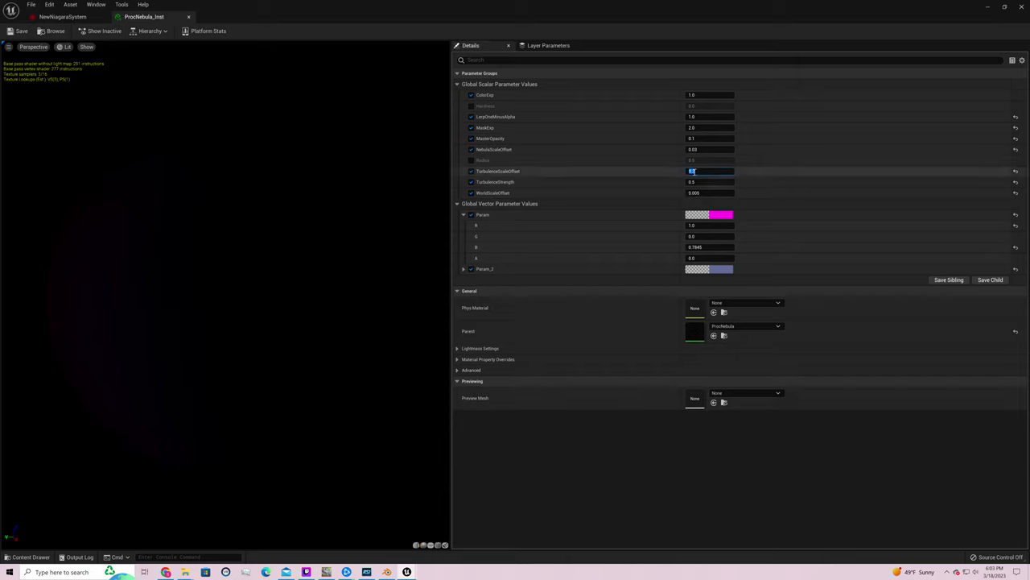
{"action": "key", "text": "Return"}
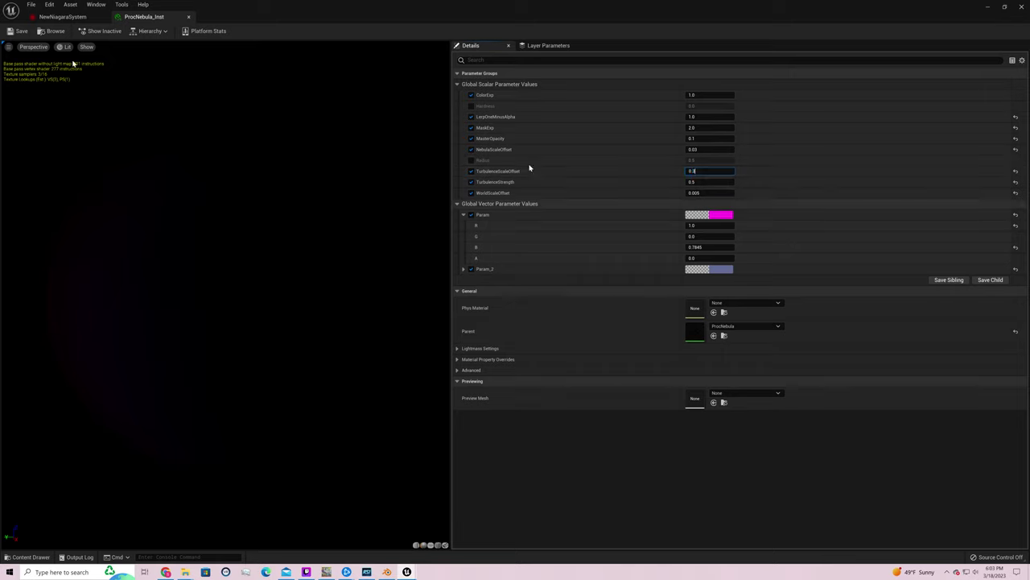
{"action": "key", "text": "ctrl+s"}
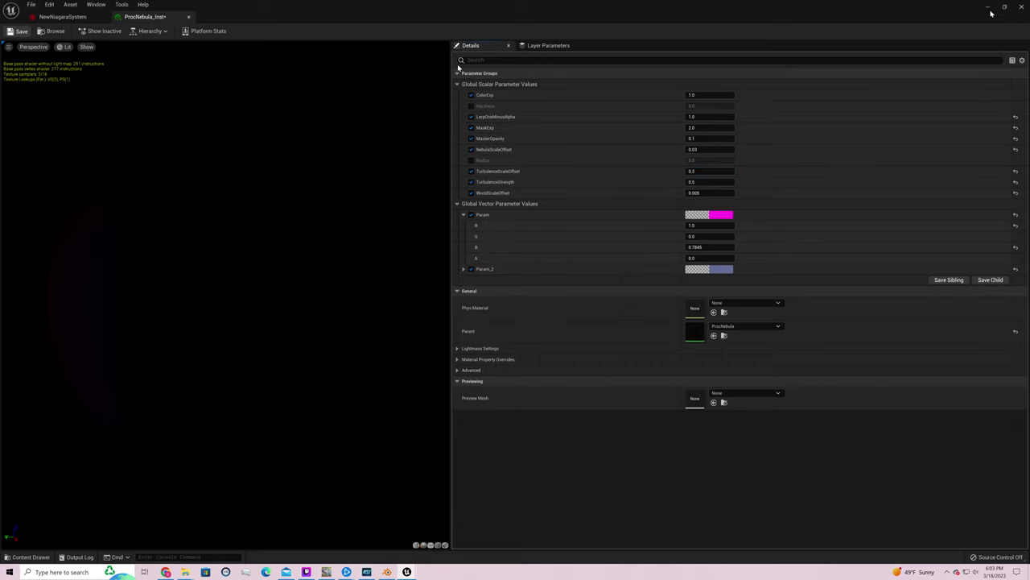
{"action": "left_click", "coordinate": [989, 7]}
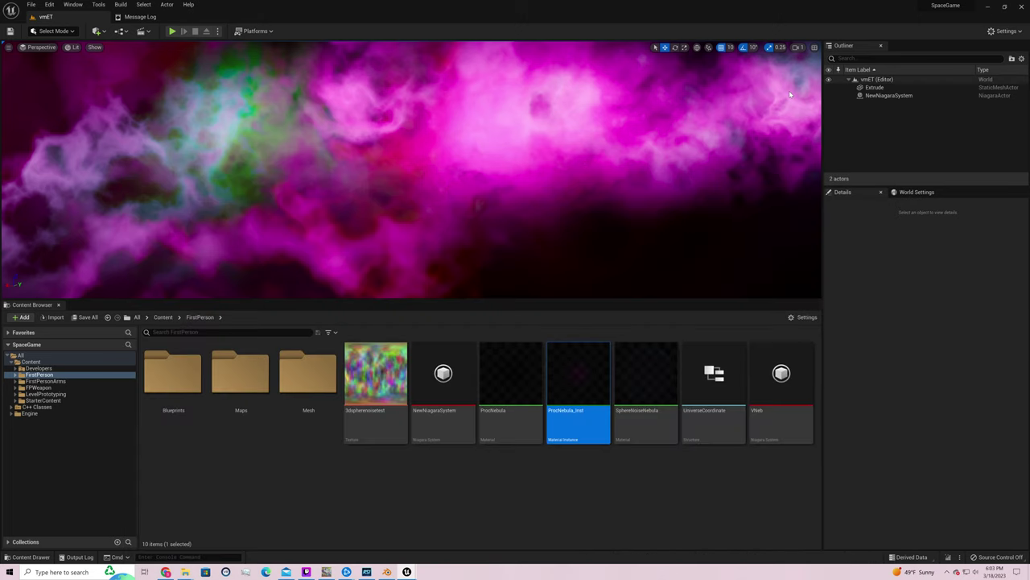
Bring ProcNebula_Inst back, change TurbulenceScaleOffset to 0.4, save, and minimize it again
{"action": "right_click_drag", "start_coordinate": [789, 94], "coordinate": [586, 150]}
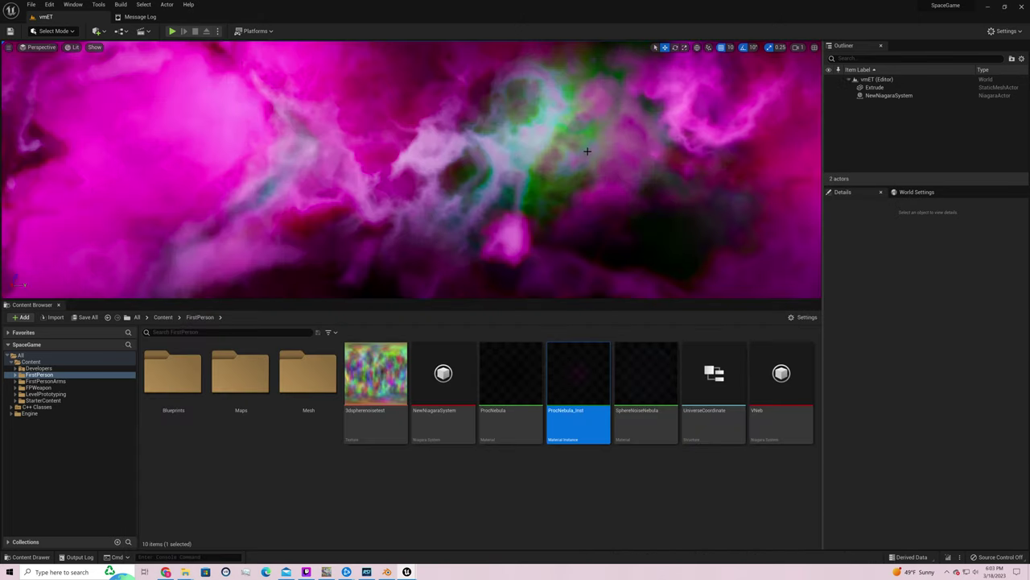
{"action": "scroll", "coordinate": [636, 225], "scroll_direction": "down", "scroll_amount": 5}
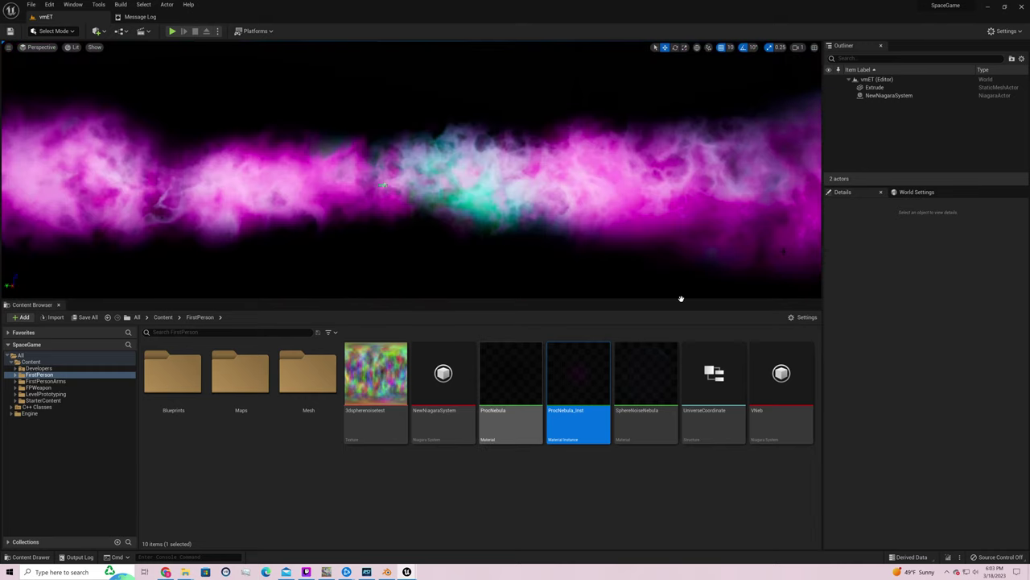
{"action": "mouse_move", "coordinate": [407, 571]}
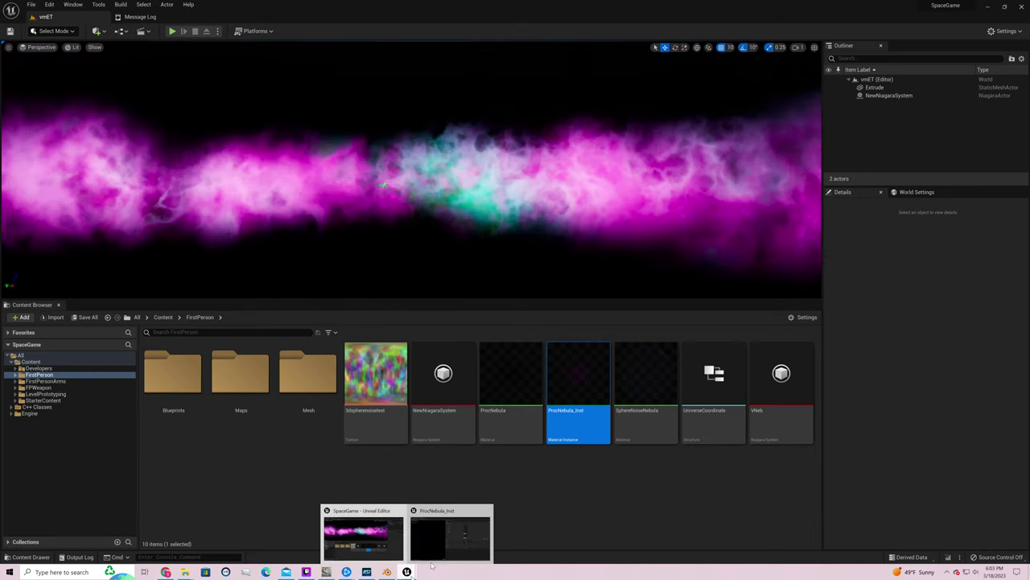
{"action": "left_click", "coordinate": [472, 548]}
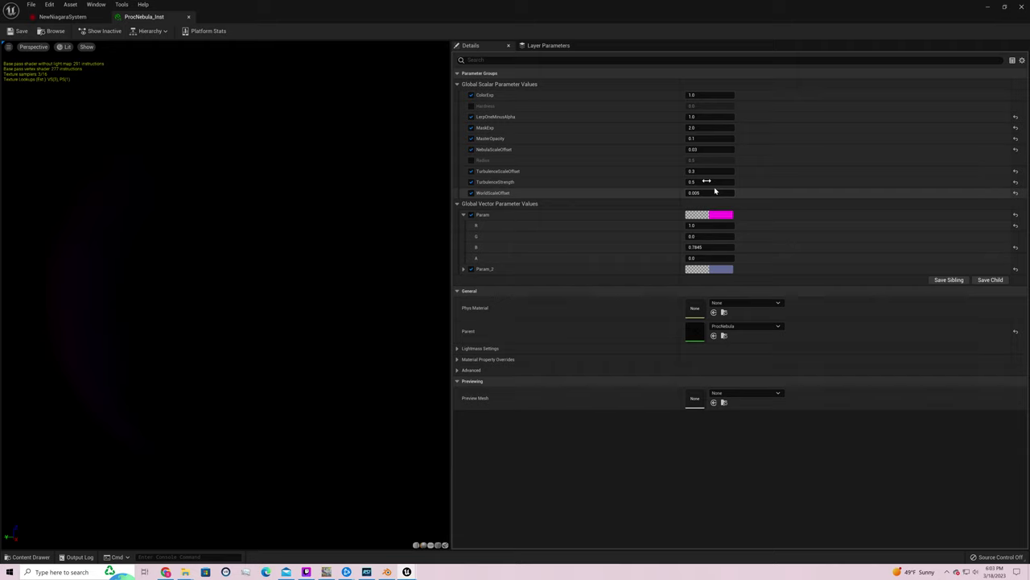
{"action": "left_click", "coordinate": [694, 171]}
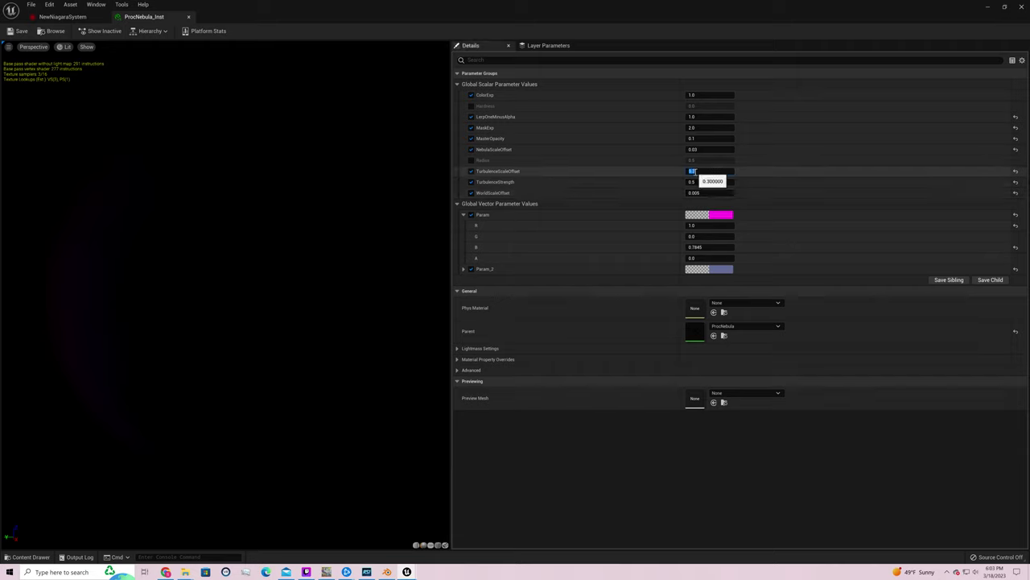
{"action": "type", "text": "0.4"}
{"action": "key", "text": "Return"}
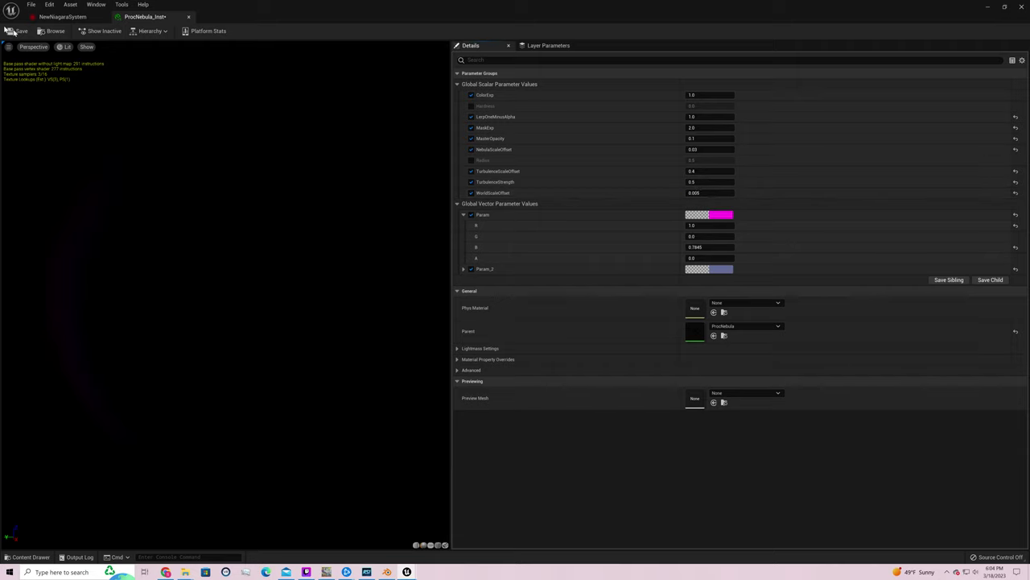
{"action": "left_click", "coordinate": [18, 32]}
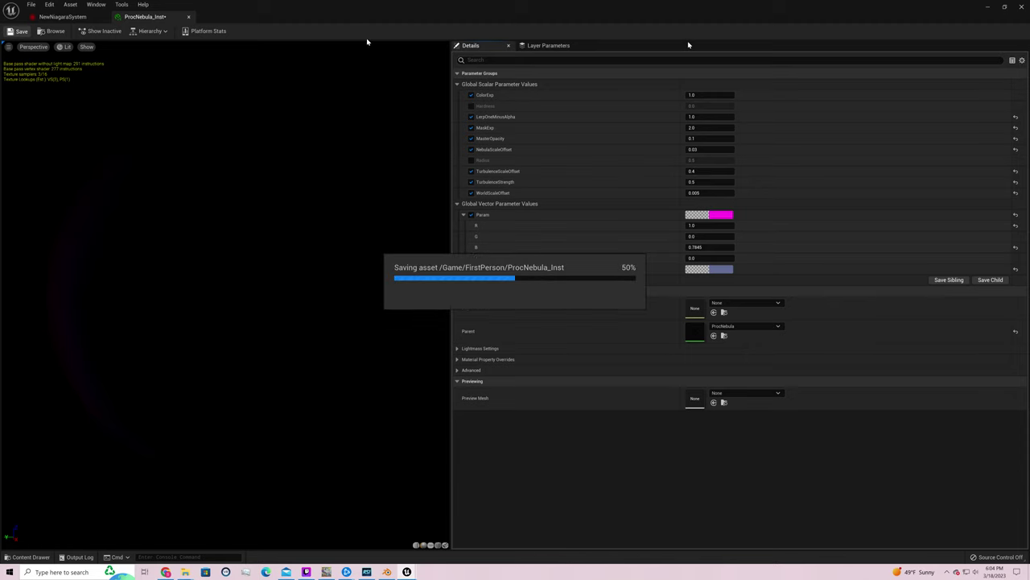
{"action": "left_click", "coordinate": [990, 8]}
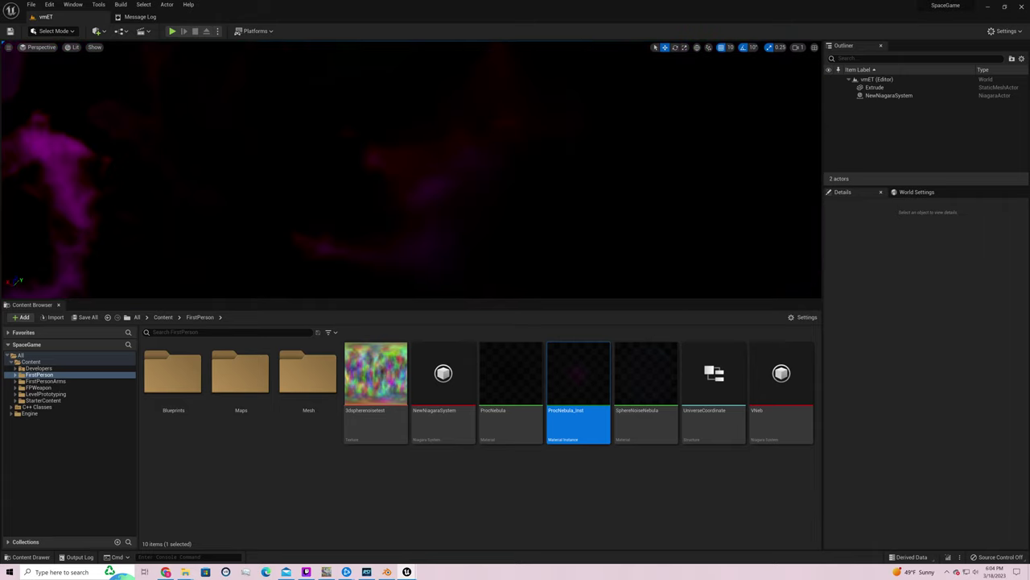
Orbit the nebula into view and start Play In Editor with Alt+P
{"action": "right_click_drag", "start_coordinate": [582, 116], "coordinate": [582, 116]}
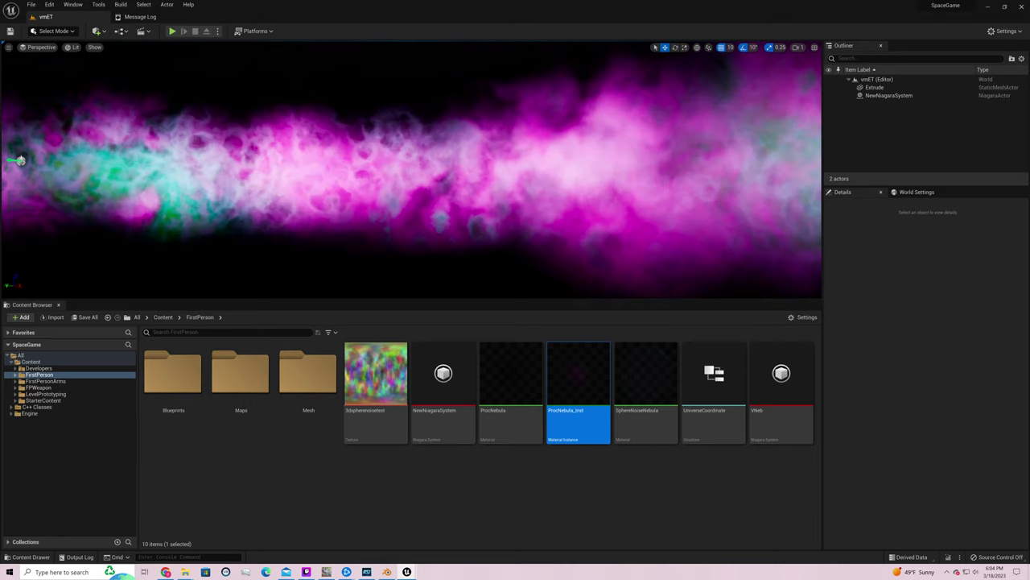
{"action": "key", "text": "alt+p"}
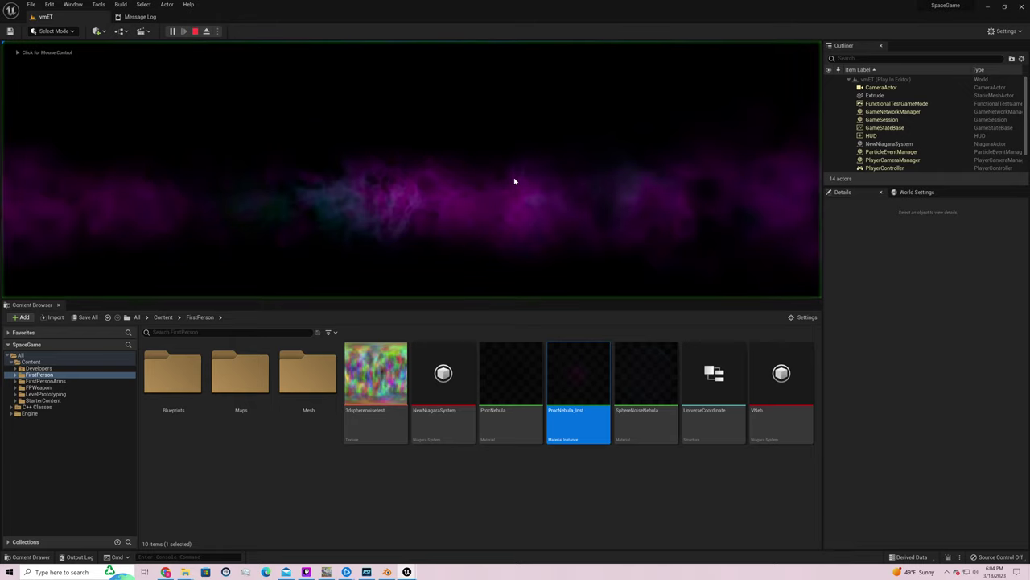
Take and release camera control in the running game, then stop the play session
{"action": "left_click", "coordinate": [515, 181]}
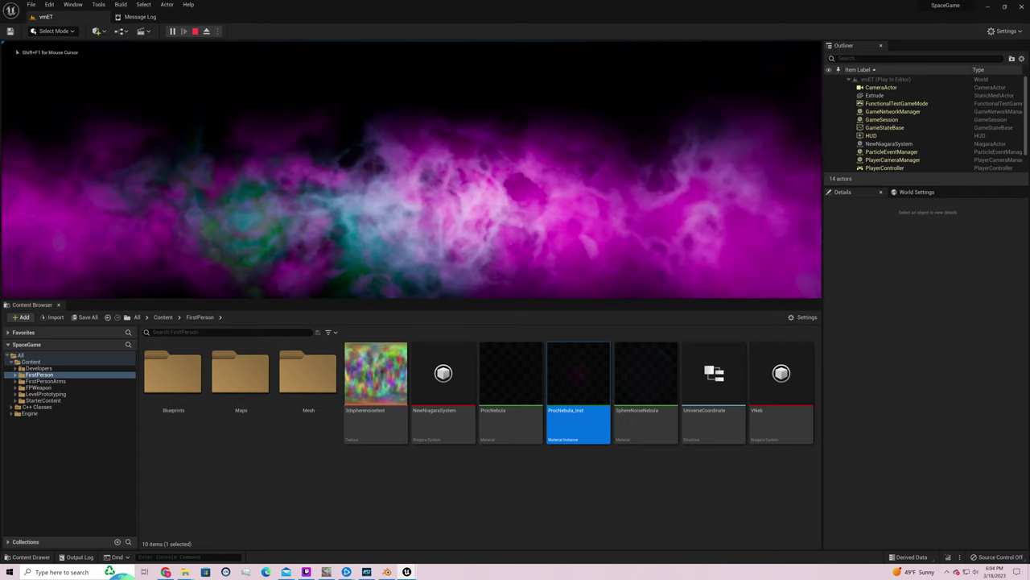
{"action": "key", "text": "shift+F1"}
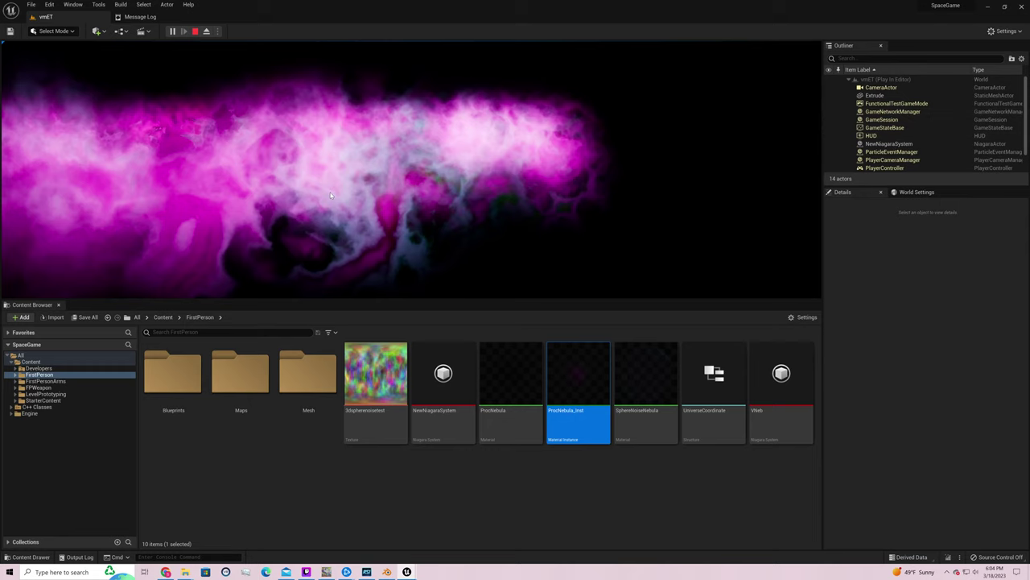
{"action": "key", "text": "alt+Tab"}
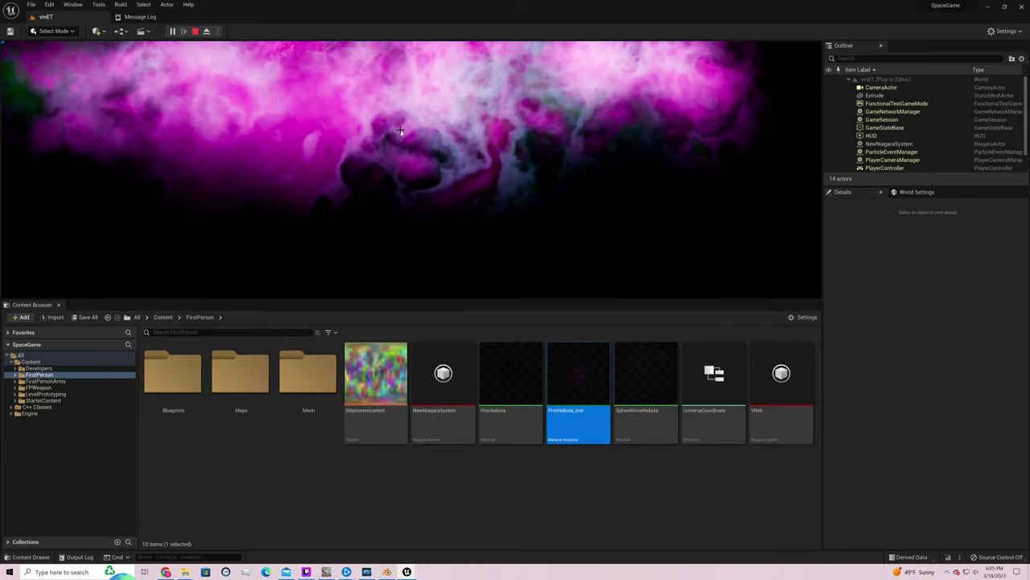
{"action": "key", "text": "Escape"}
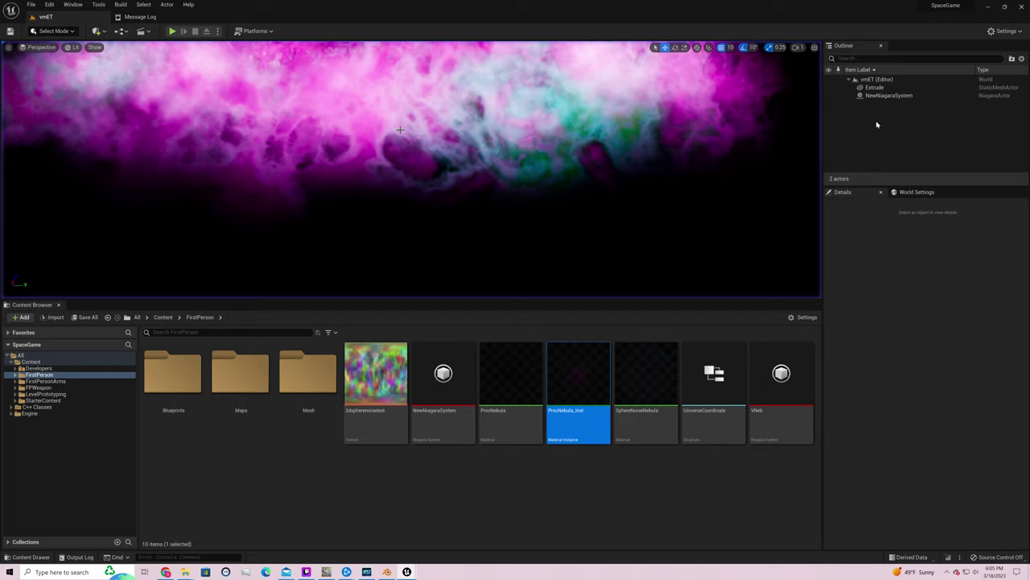
Select the NewNiagaraSystem actor and set its ParticleCount to 1200
{"action": "left_click", "coordinate": [885, 95]}
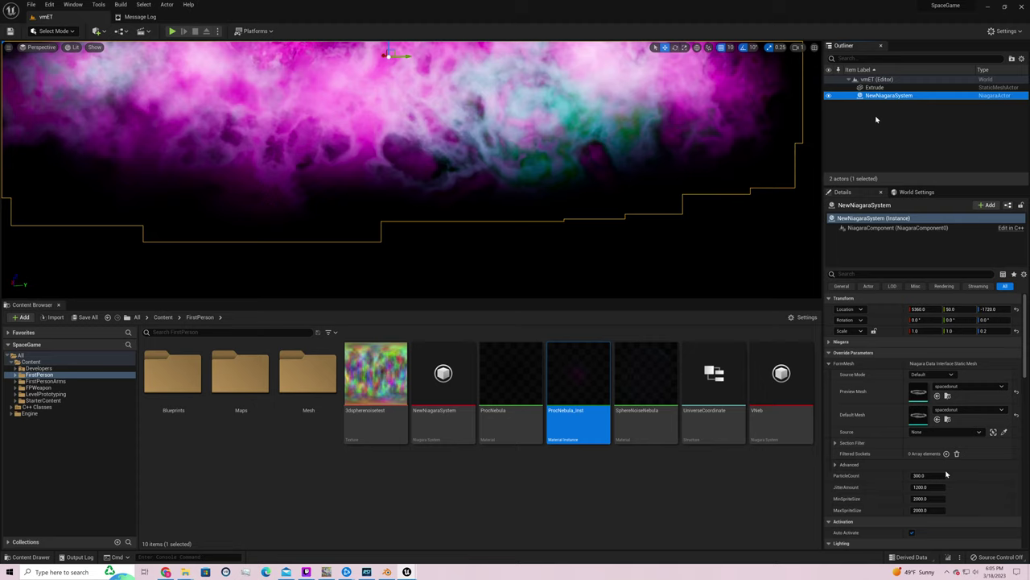
{"action": "left_click", "coordinate": [946, 475]}
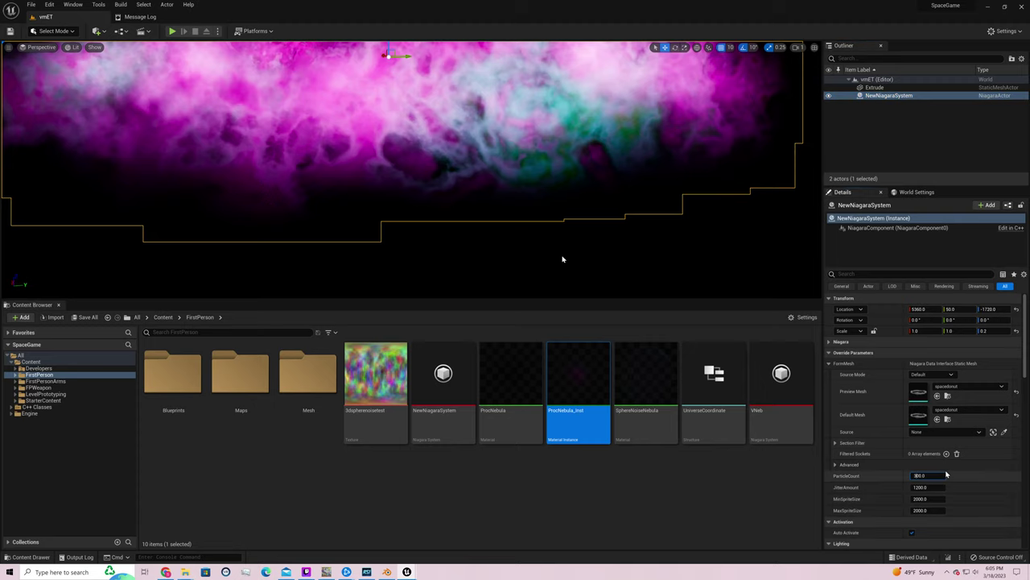
{"action": "type", "text": "1200"}
{"action": "key", "text": "Return"}
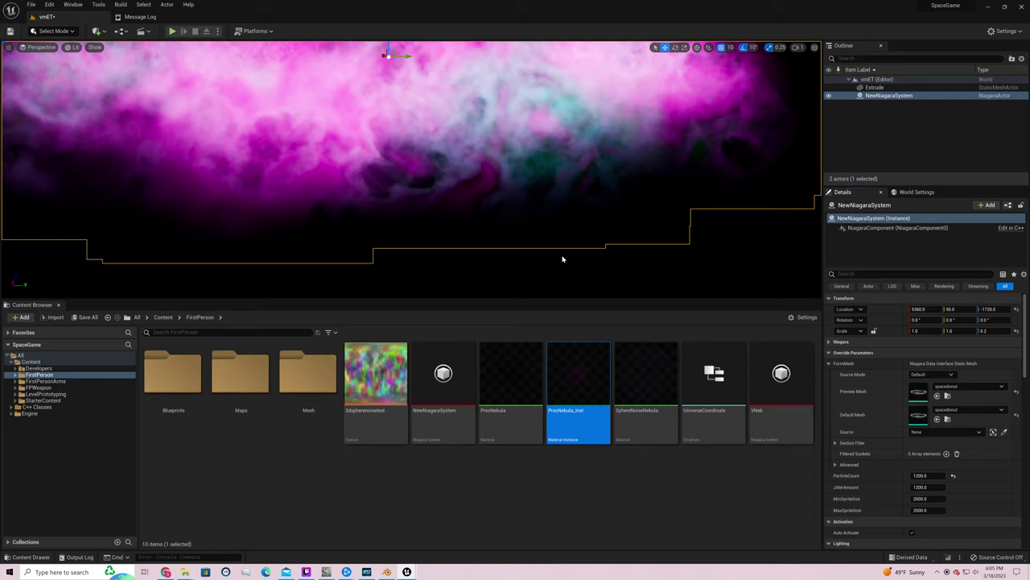
Orbit around the denser nebula and frame the selected system with F
{"action": "right_click_drag", "start_coordinate": [562, 260], "coordinate": [561, 256]}
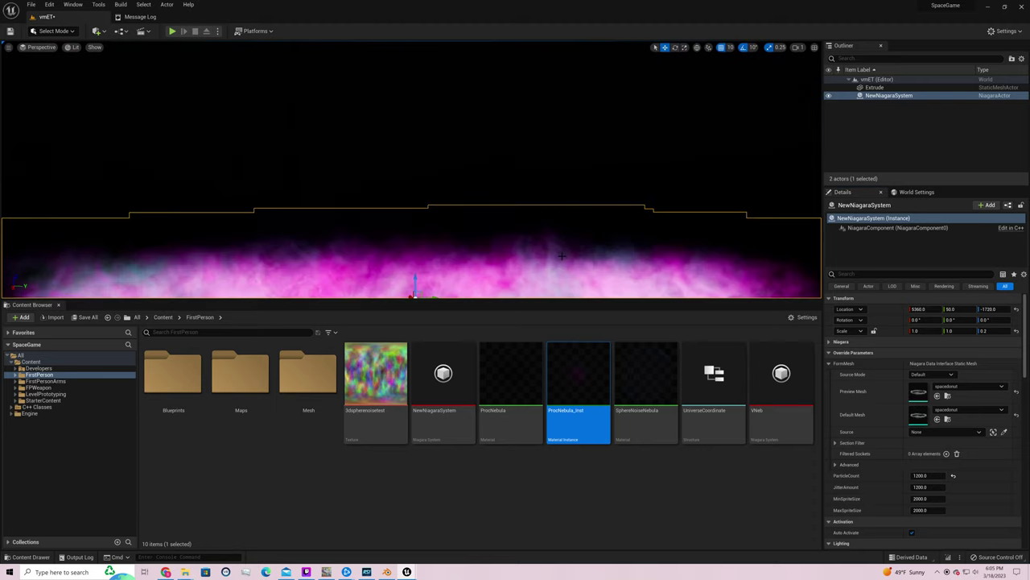
{"action": "right_click_drag", "start_coordinate": [561, 256], "coordinate": [561, 256]}
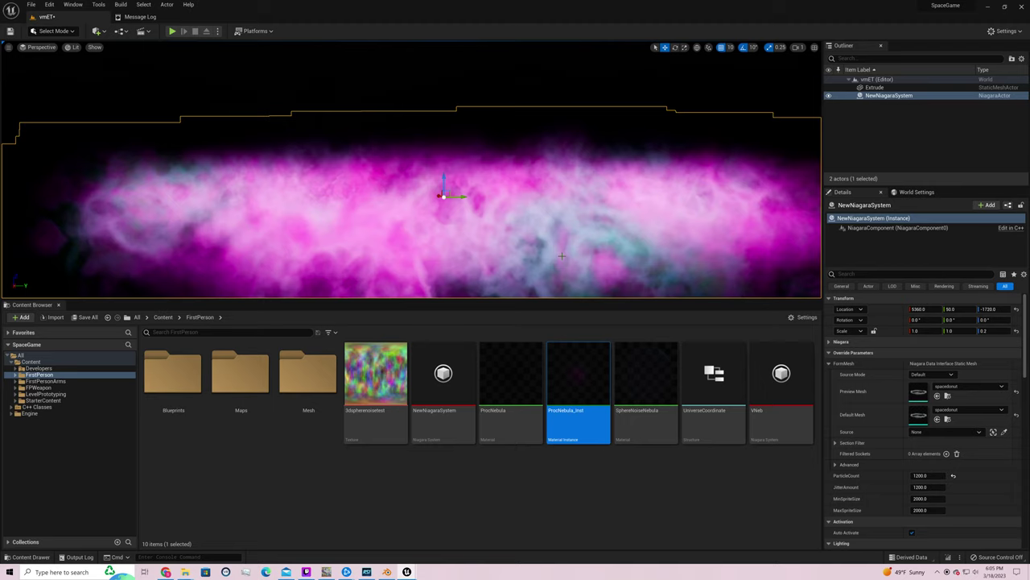
{"action": "right_click_drag", "start_coordinate": [561, 256], "coordinate": [561, 256]}
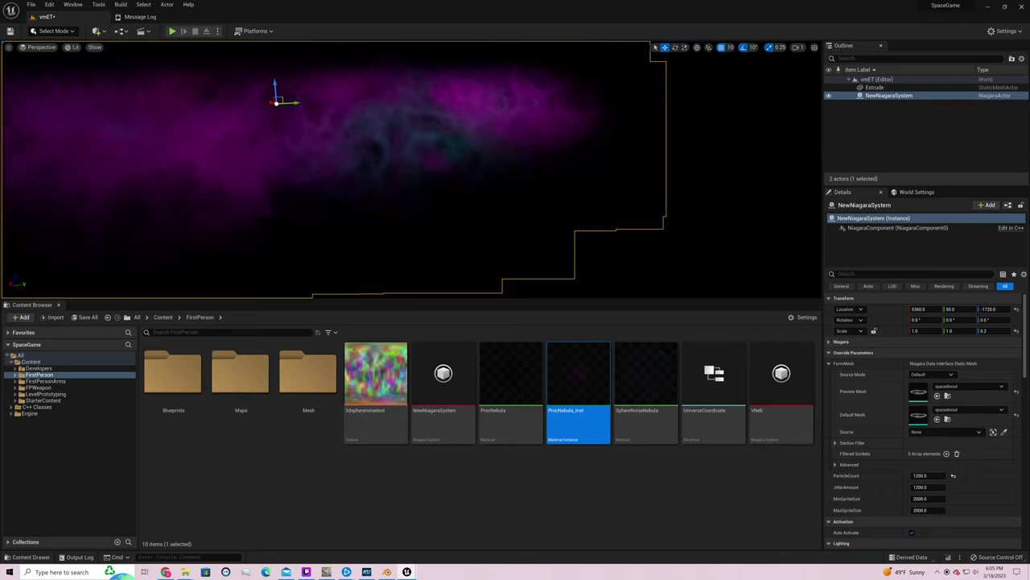
{"action": "right_click_drag", "start_coordinate": [561, 256], "coordinate": [561, 256]}
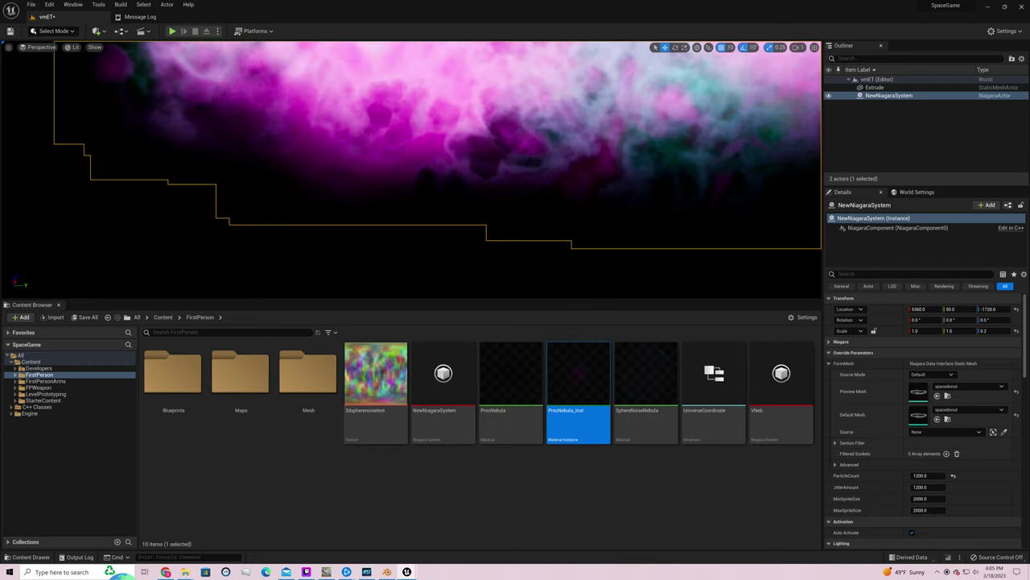
{"action": "key", "text": "f"}
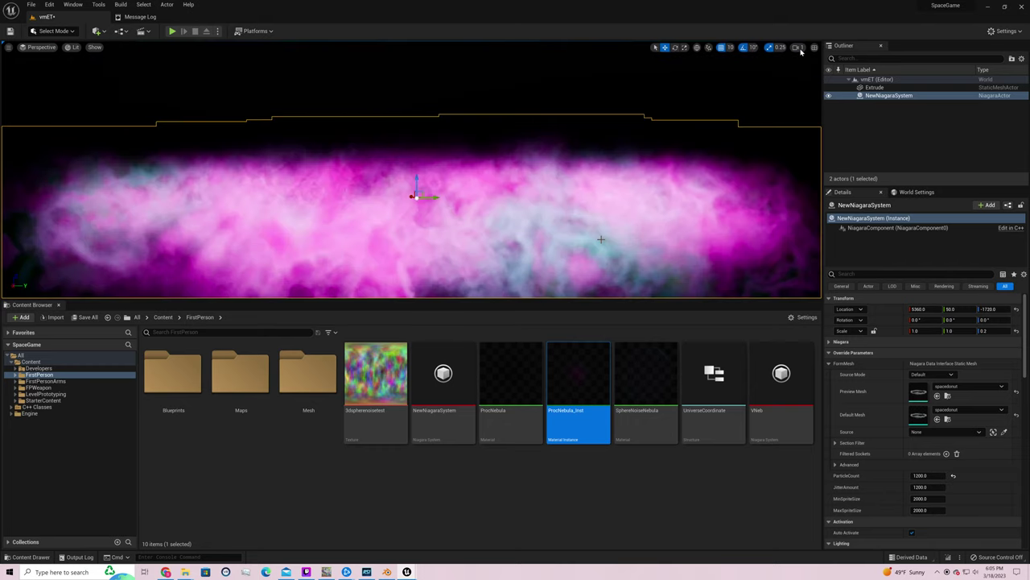
{"action": "left_click", "coordinate": [798, 49]}
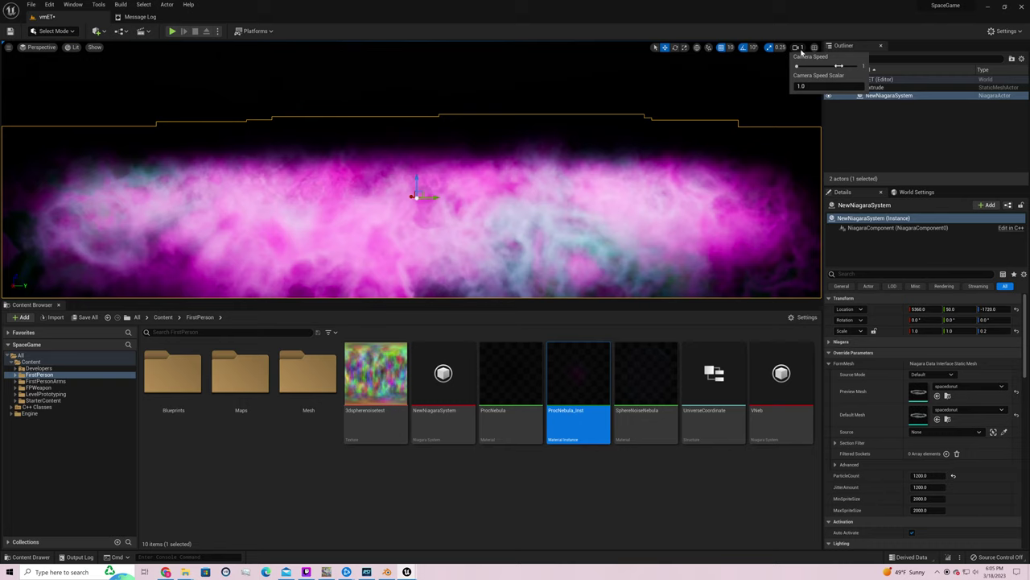
Raise the viewport camera speed to 5 and frame the NewNiagaraSystem ring
{"action": "left_click", "coordinate": [839, 66]}
{"action": "scroll", "coordinate": [667, 101], "scroll_direction": "up", "scroll_amount": 3}
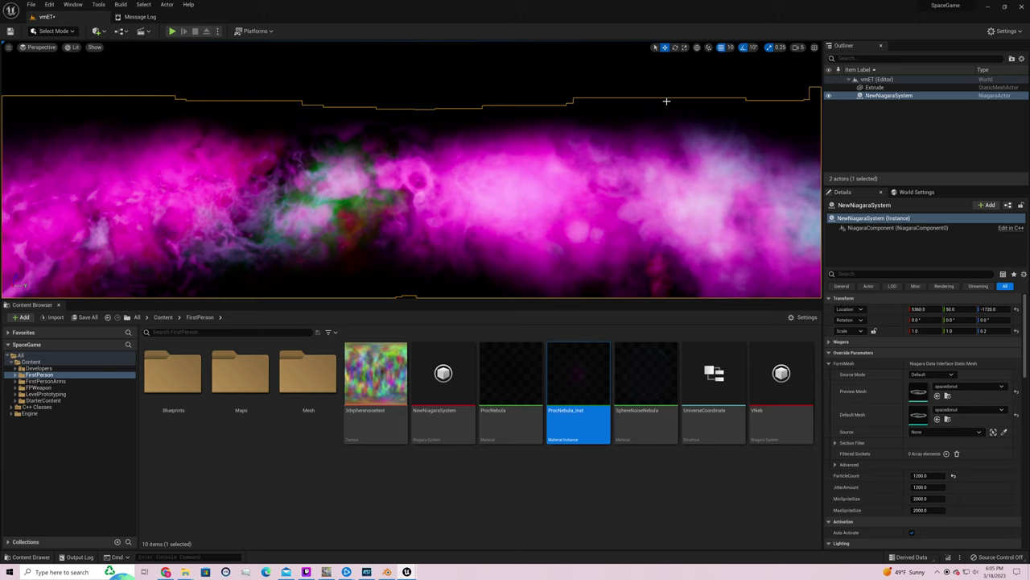
{"action": "key", "text": "f"}
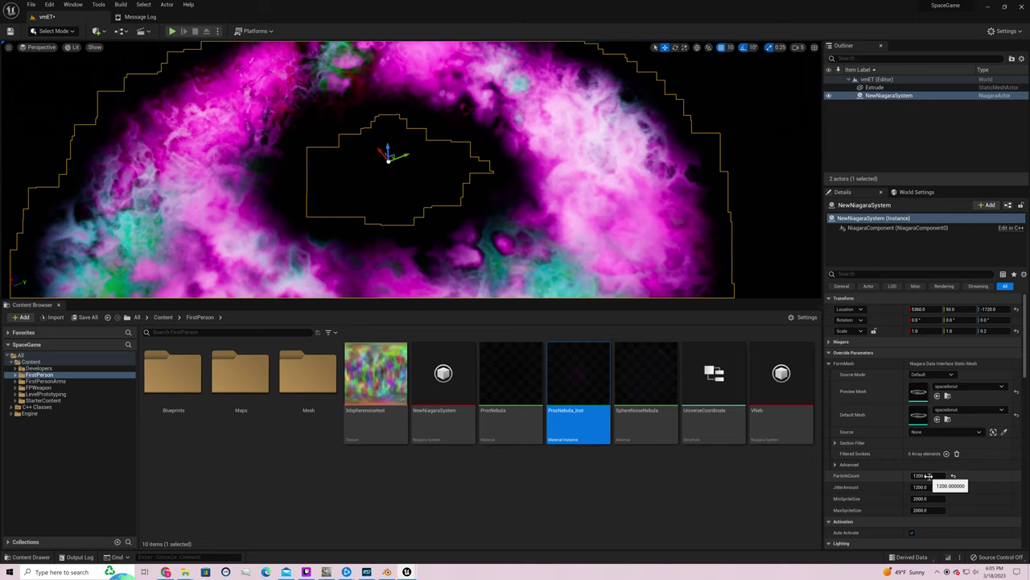
Try ParticleCount at 100 and 400, then settle on 300
{"action": "left_click_drag", "start_coordinate": [928, 476], "coordinate": [928, 475]}
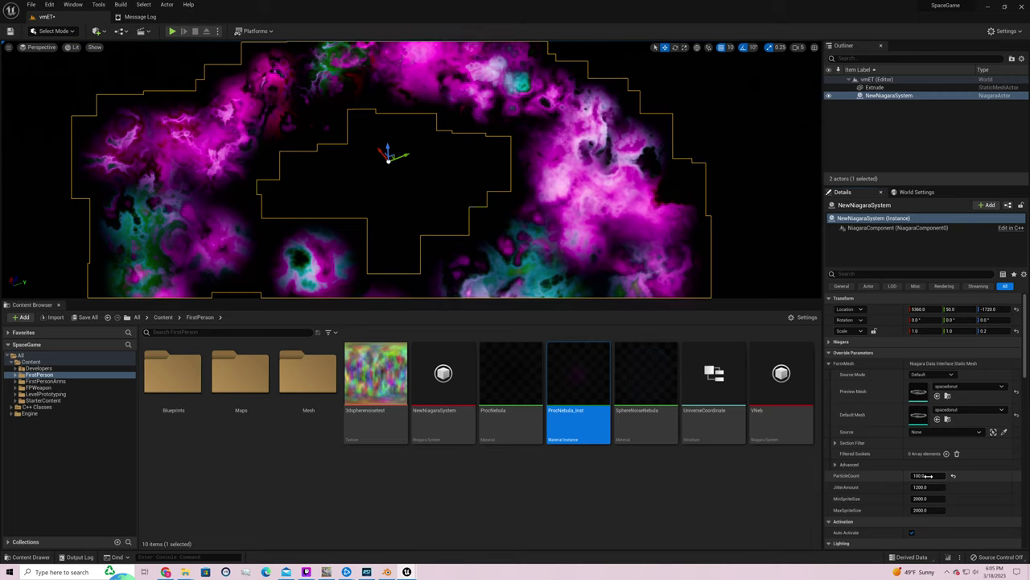
{"action": "left_click_drag", "start_coordinate": [928, 476], "coordinate": [930, 475]}
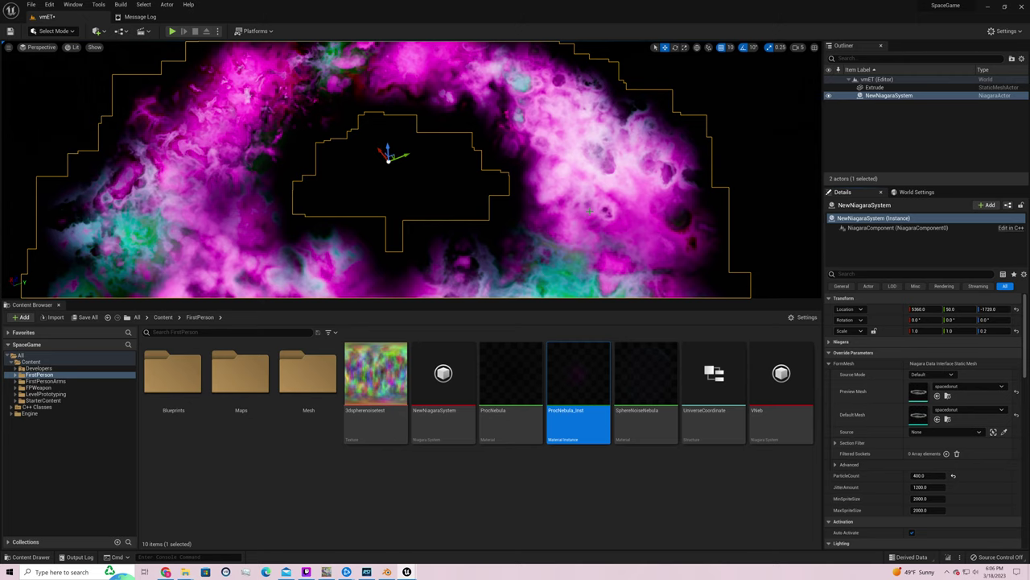
{"action": "right_click_drag", "start_coordinate": [403, 201], "coordinate": [402, 202]}
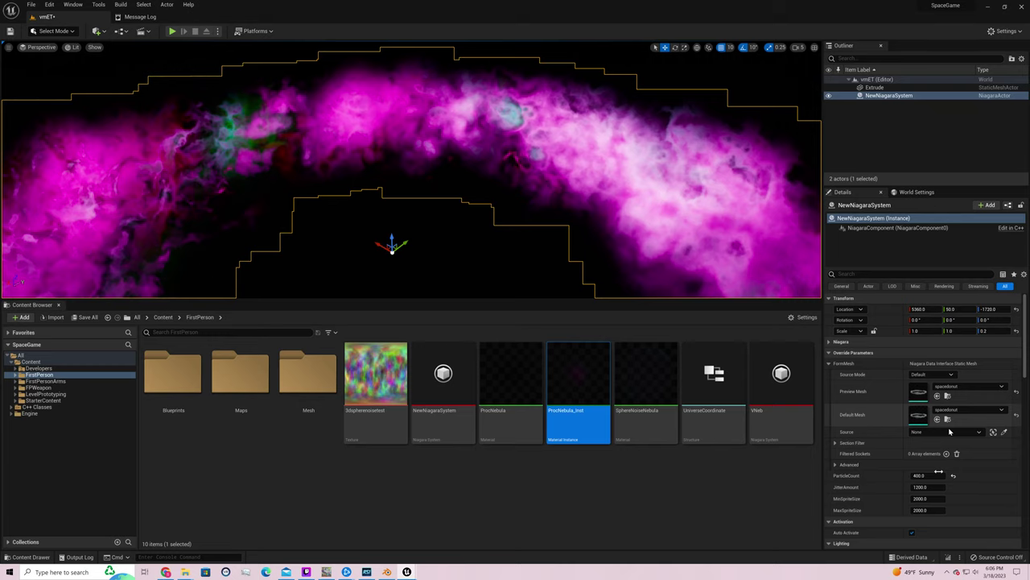
{"action": "left_click_drag", "start_coordinate": [938, 471], "coordinate": [936, 474]}
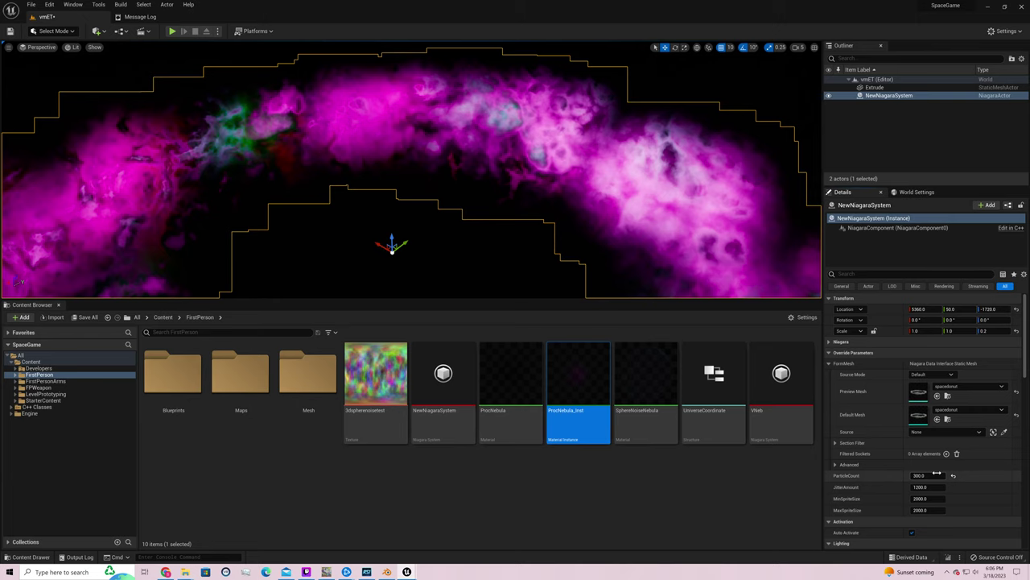
Set JitterAmount to 500 after trying 2000, then fly around to inspect the ring
{"action": "left_click_drag", "start_coordinate": [937, 486], "coordinate": [935, 487]}
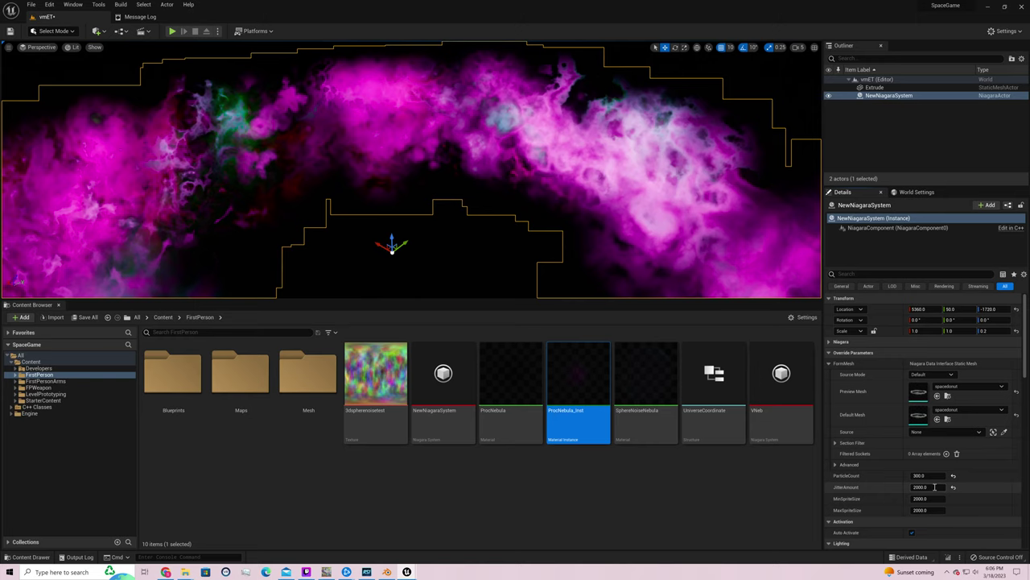
{"action": "left_click_drag", "start_coordinate": [934, 487], "coordinate": [670, 274]}
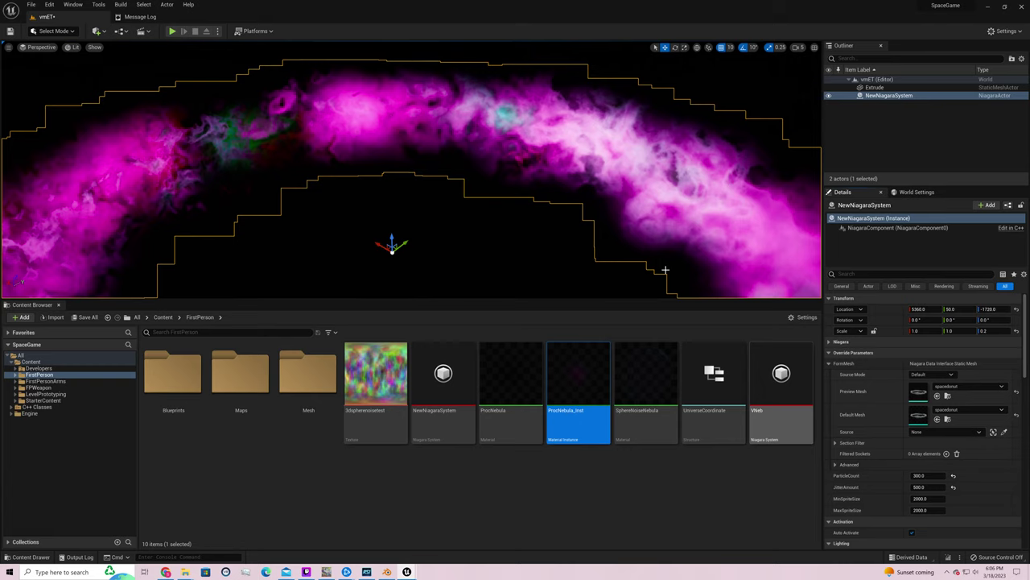
{"action": "right_click_drag", "start_coordinate": [665, 270], "coordinate": [564, 265]}
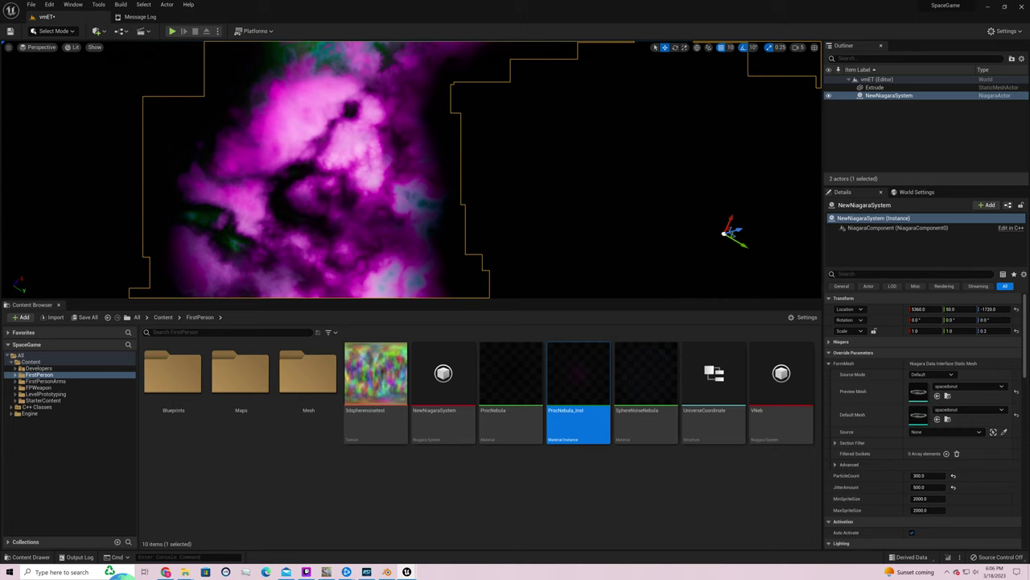
{"action": "right_click_drag", "start_coordinate": [563, 266], "coordinate": [676, 260]}
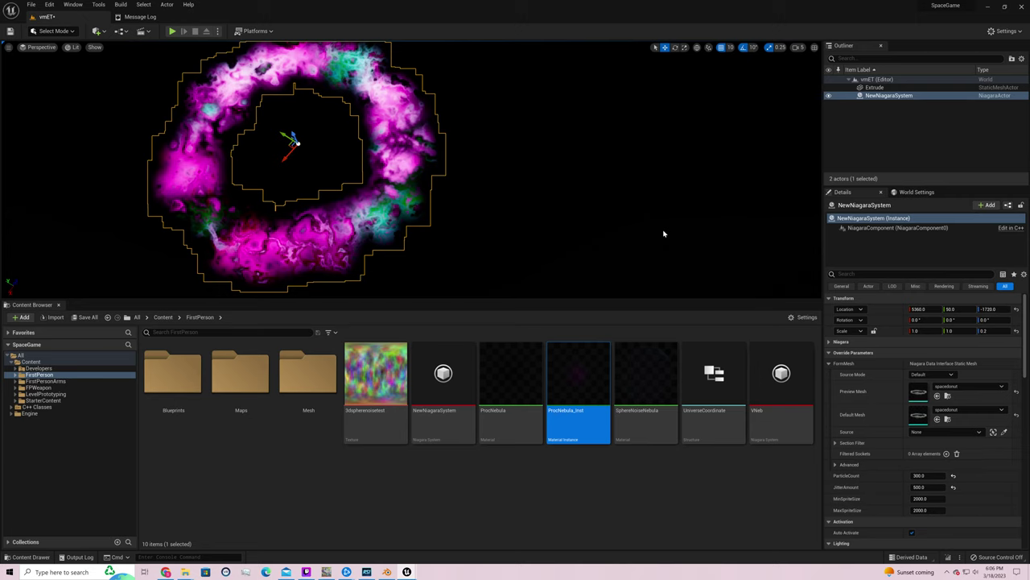
{"action": "scroll", "coordinate": [663, 233], "scroll_direction": "up", "scroll_amount": 1}
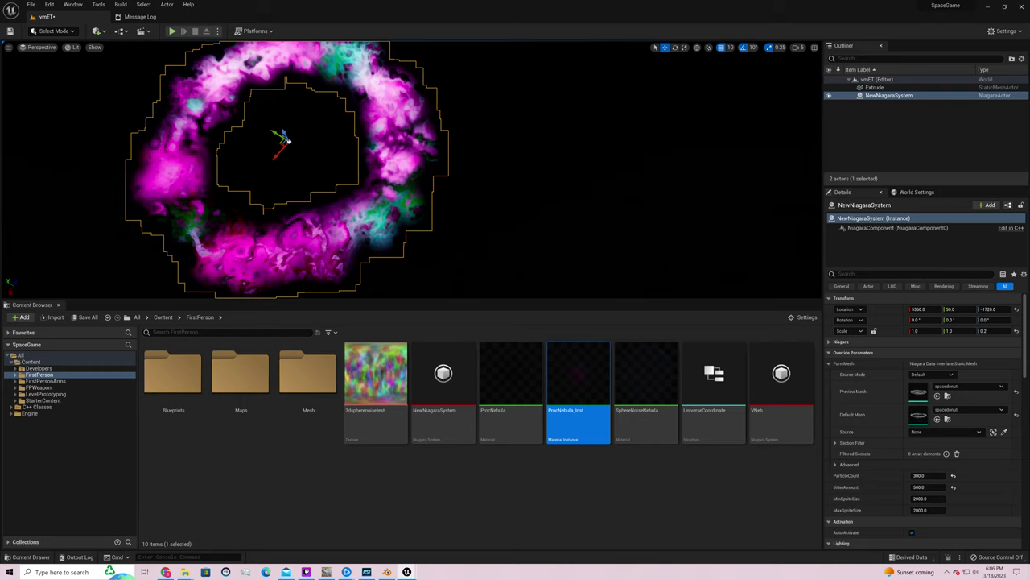
{"action": "scroll", "coordinate": [411, 169], "scroll_direction": "up", "scroll_amount": 4}
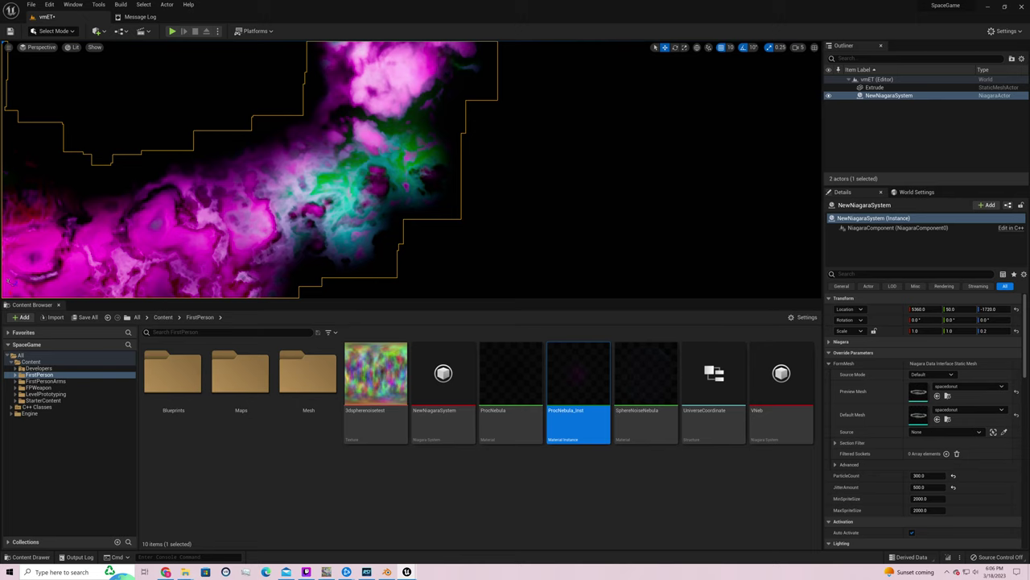
Frame the nebula, raise JitterAmount from 500 to 1000, and look down on the ring
{"action": "scroll", "coordinate": [719, 239], "scroll_direction": "up", "scroll_amount": 3}
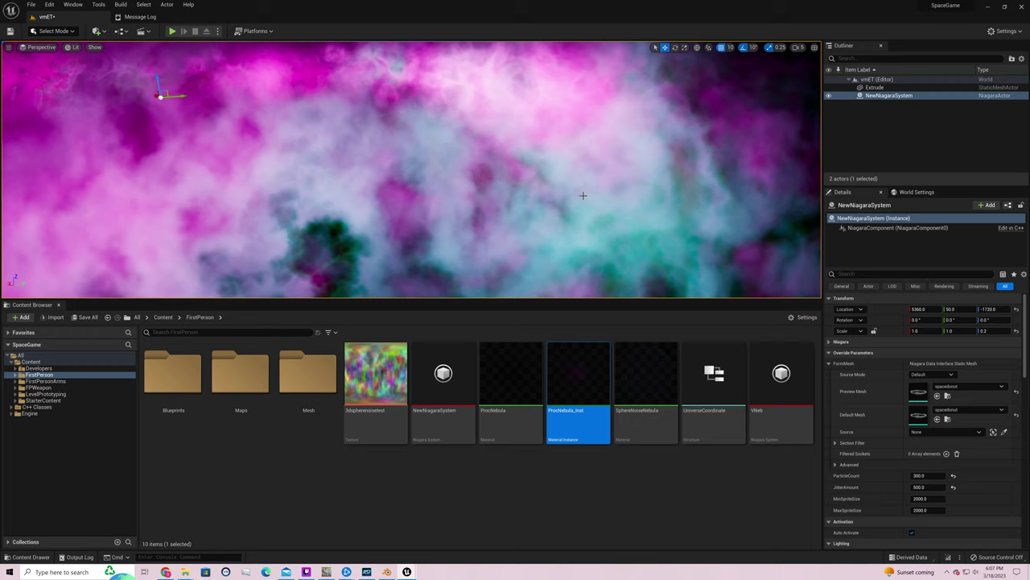
{"action": "scroll", "coordinate": [583, 195], "scroll_direction": "down", "scroll_amount": 3}
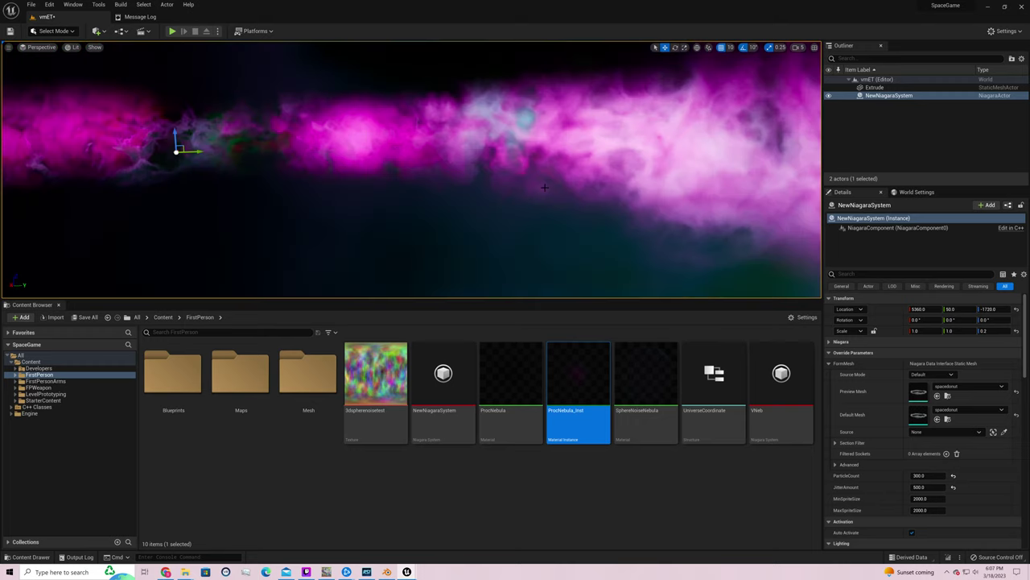
{"action": "key", "text": "f"}
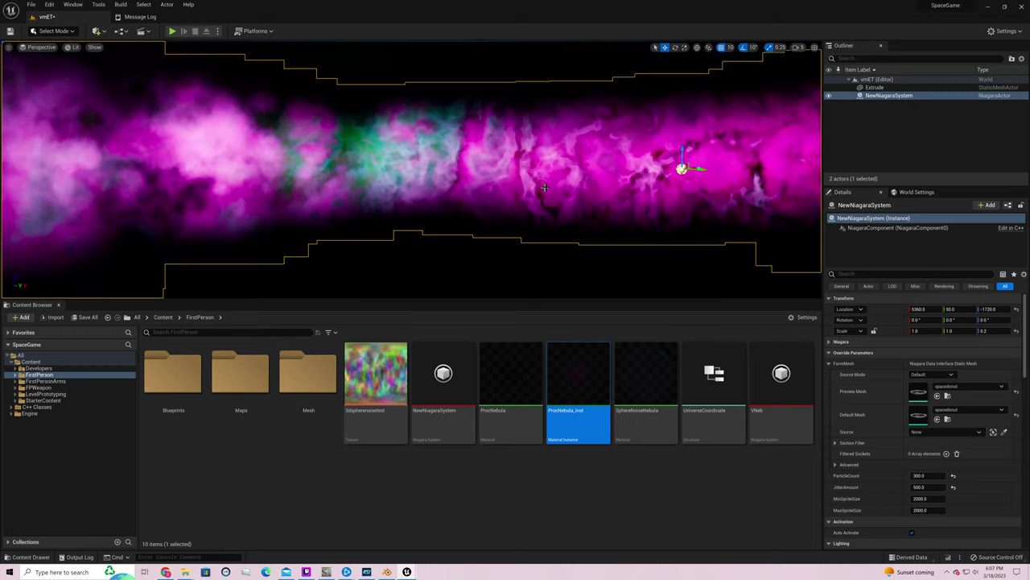
{"action": "key", "text": "alt+Tab"}
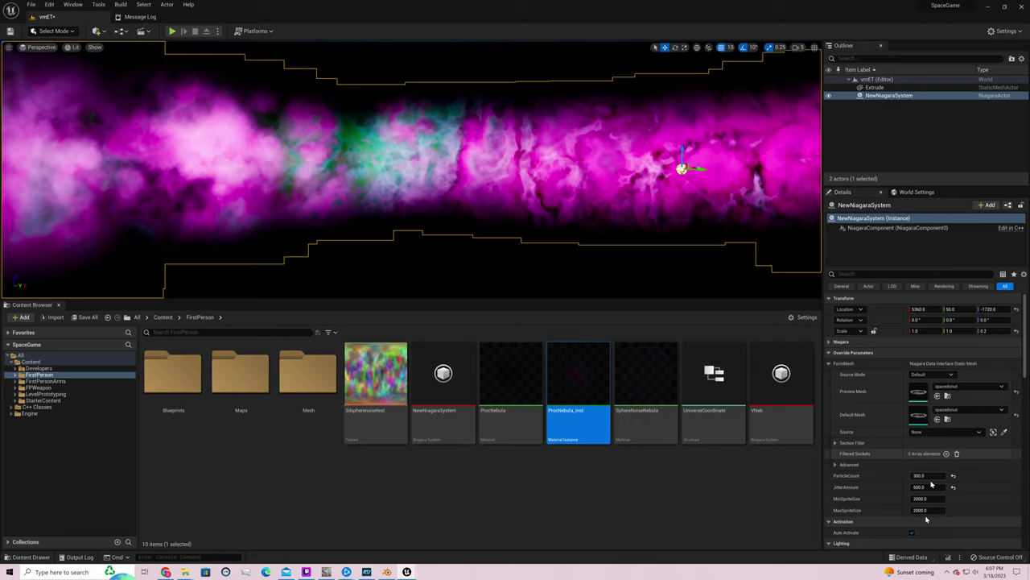
{"action": "left_click_drag", "start_coordinate": [931, 487], "coordinate": [925, 519]}
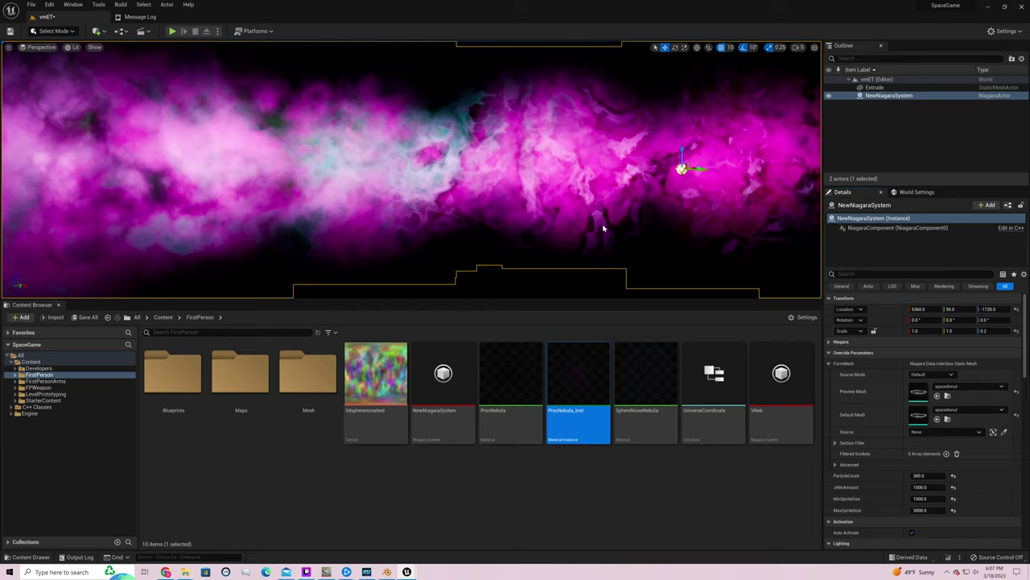
{"action": "scroll", "coordinate": [603, 229], "scroll_direction": "down", "scroll_amount": 5}
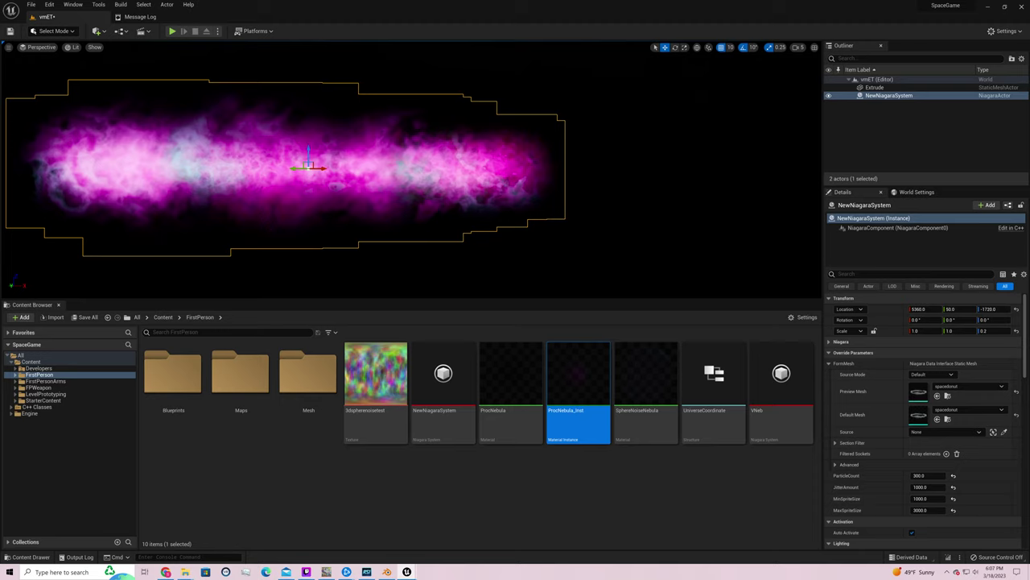
{"action": "right_click_drag", "start_coordinate": [630, 162], "coordinate": [630, 163]}
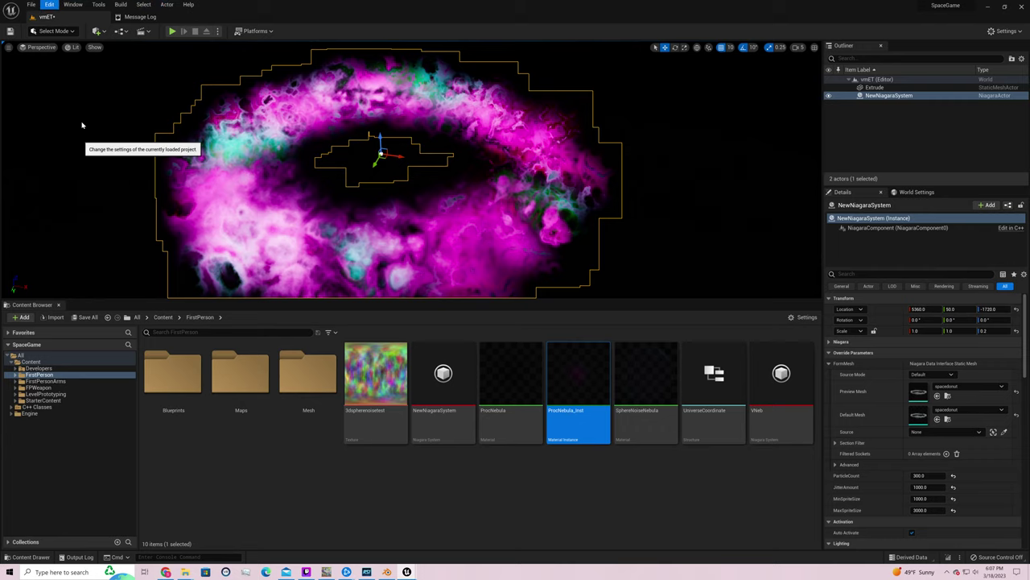
{"action": "left_click", "coordinate": [126, 126]}
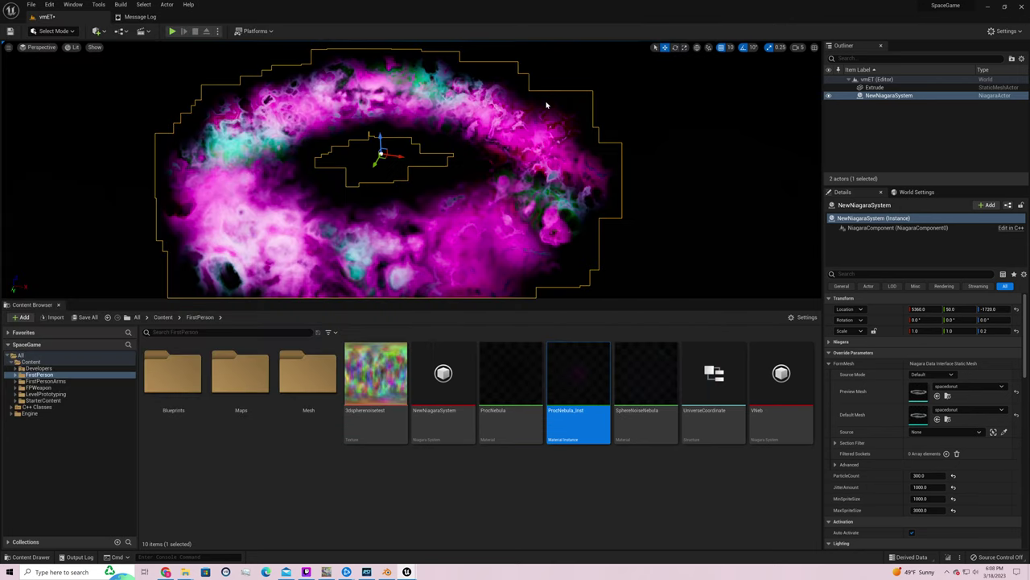
Start Play In Editor and clear the 'bloom' search in Project Settings
{"action": "key", "text": "alt+p"}
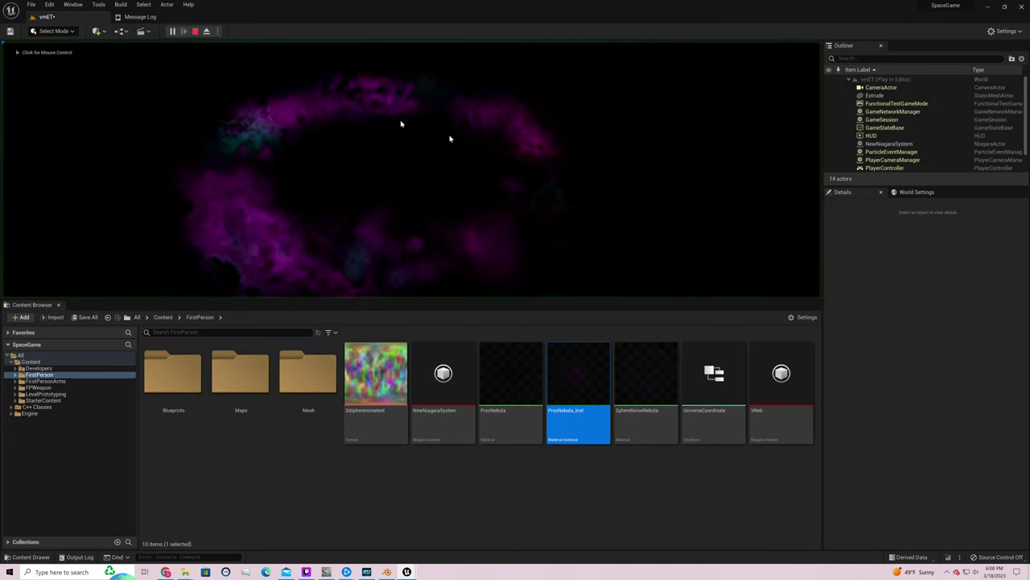
{"action": "left_click", "coordinate": [482, 144]}
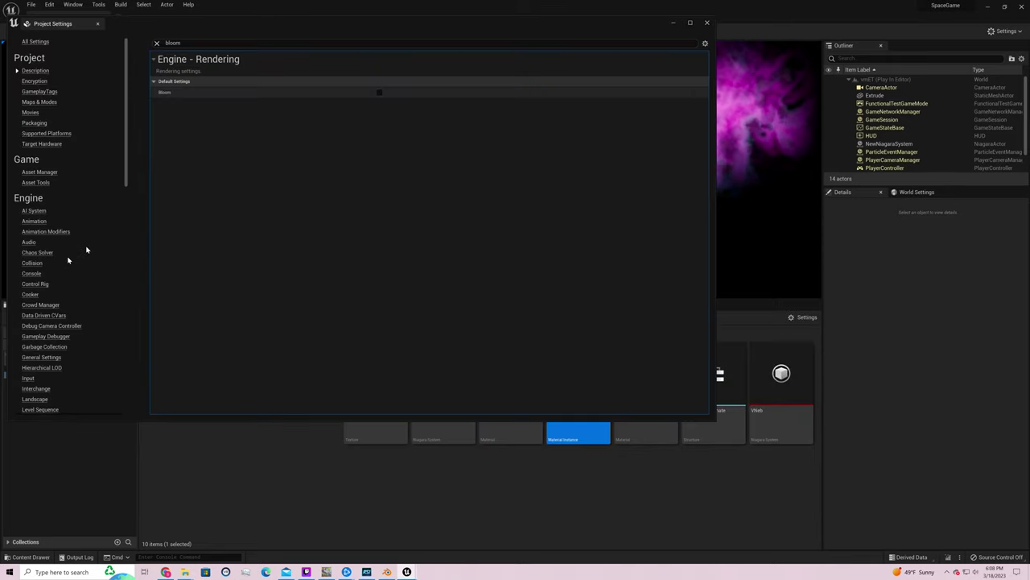
{"action": "left_click", "coordinate": [161, 42]}
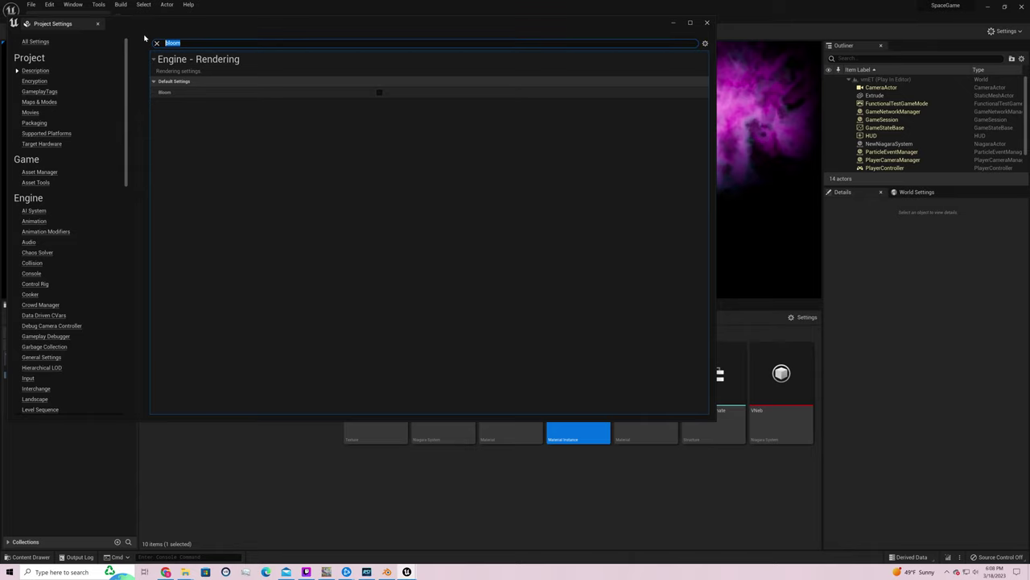
{"action": "key", "text": "BackSpace"}
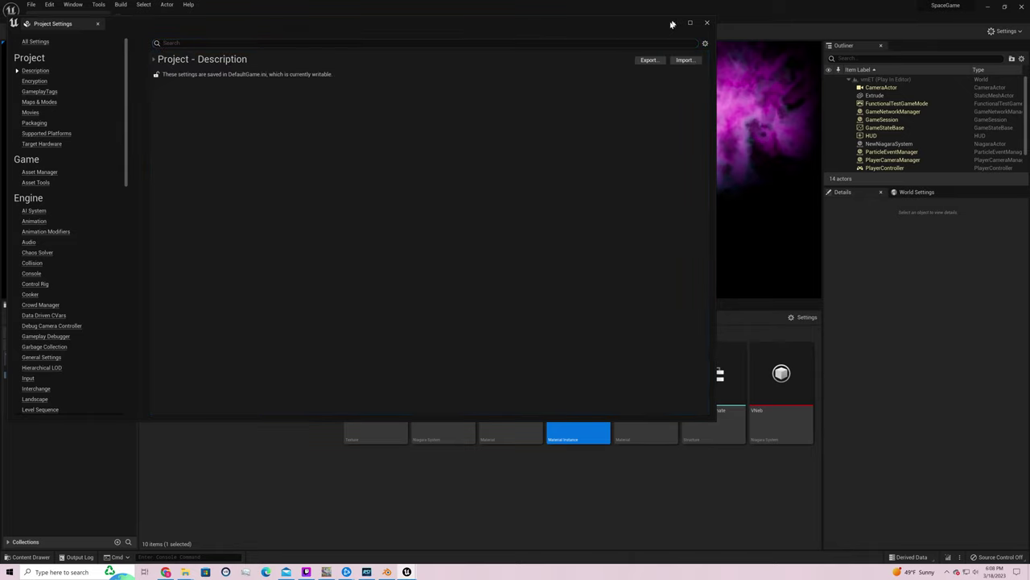
{"action": "left_click", "coordinate": [707, 22]}
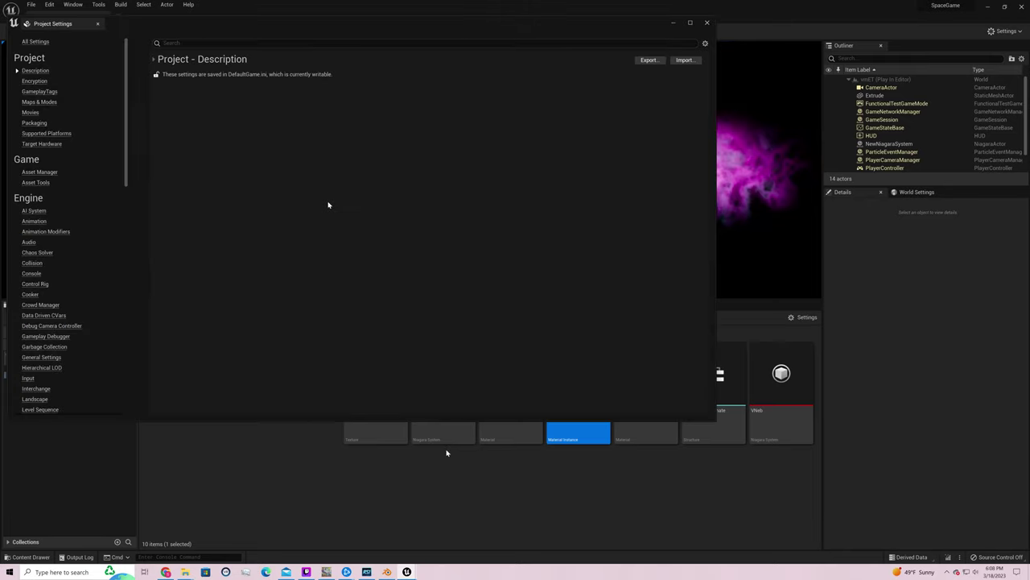
Set MaskExp to 1.0 in the ProcNebula_Inst material instance editor
{"action": "mouse_move", "coordinate": [406, 571]}
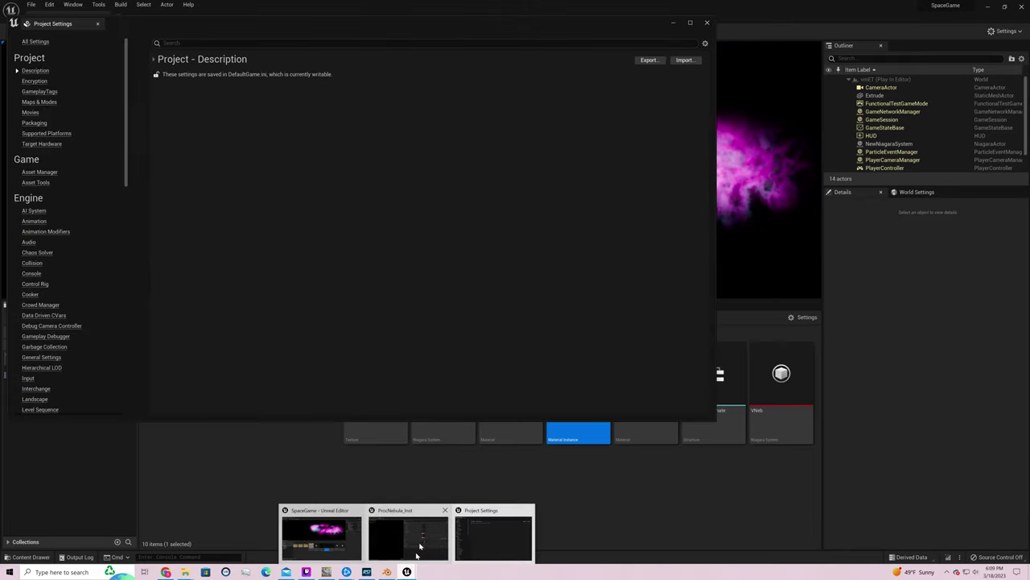
{"action": "left_click", "coordinate": [420, 543]}
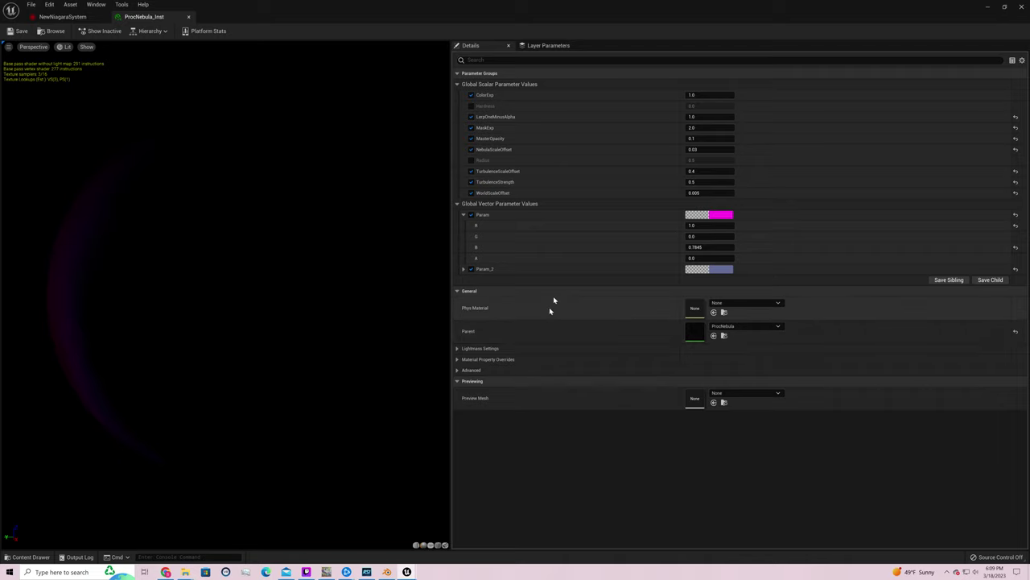
{"action": "left_click", "coordinate": [694, 127]}
{"action": "type", "text": "1"}
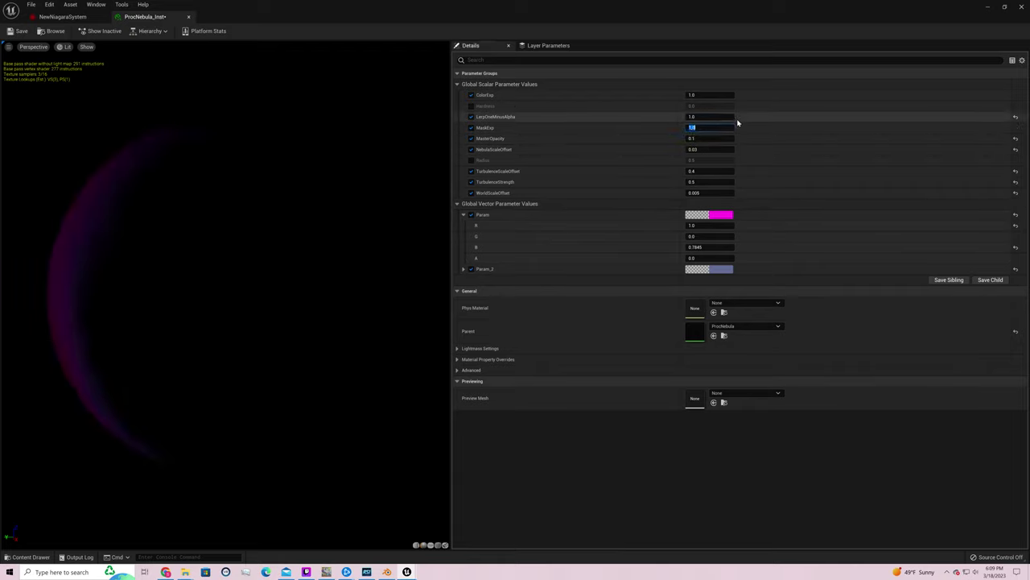
{"action": "left_click_drag", "start_coordinate": [142, 310], "coordinate": [218, 314]}
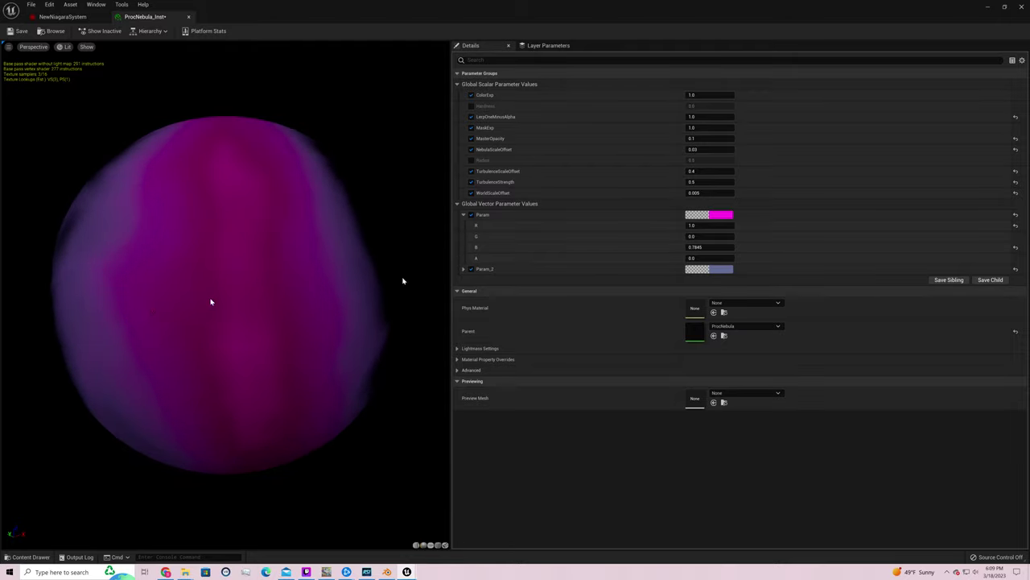
Toggle LerpOneMinusAlpha between 0 and 1, finally leaving it at 0.0
{"action": "left_click", "coordinate": [700, 117]}
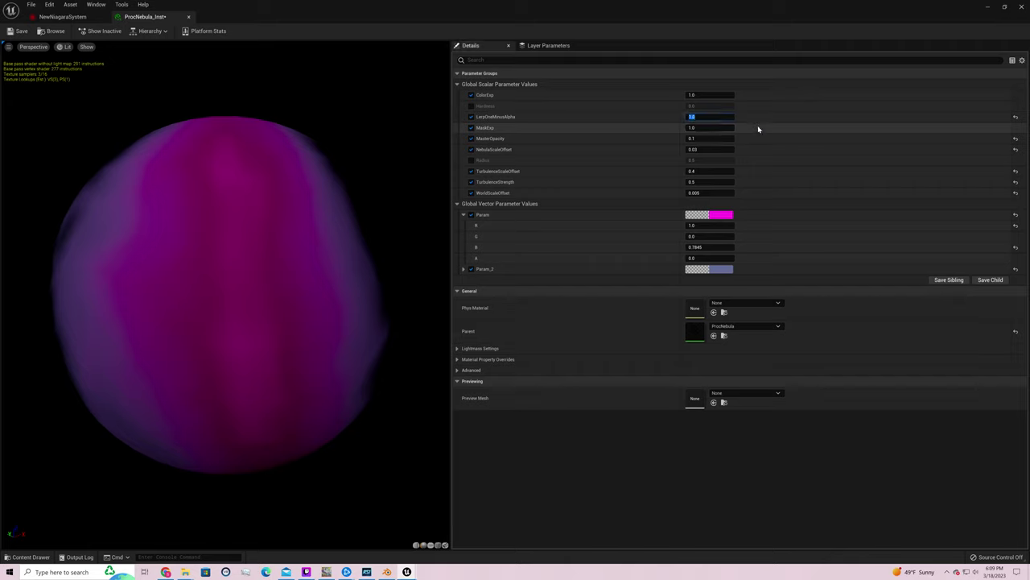
{"action": "type", "text": "0"}
{"action": "key", "text": "Return"}
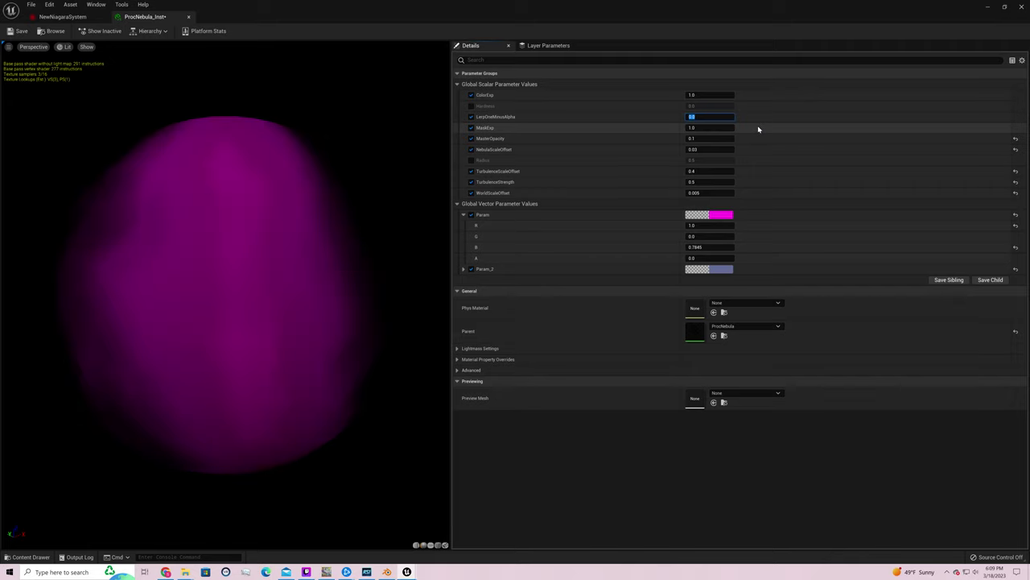
{"action": "type", "text": "1"}
{"action": "key", "text": "Return"}
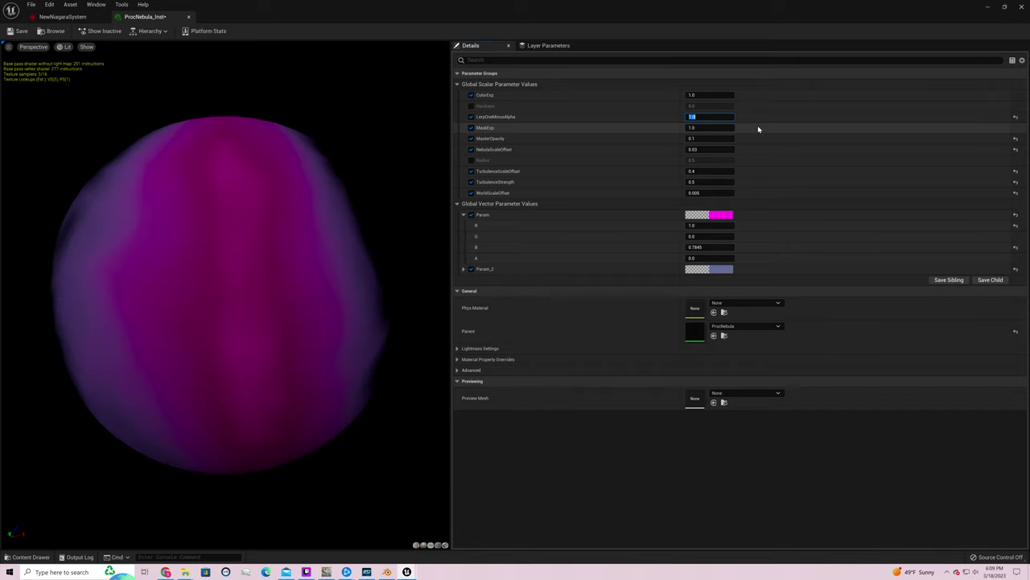
{"action": "type", "text": "0"}
{"action": "key", "text": "Return"}
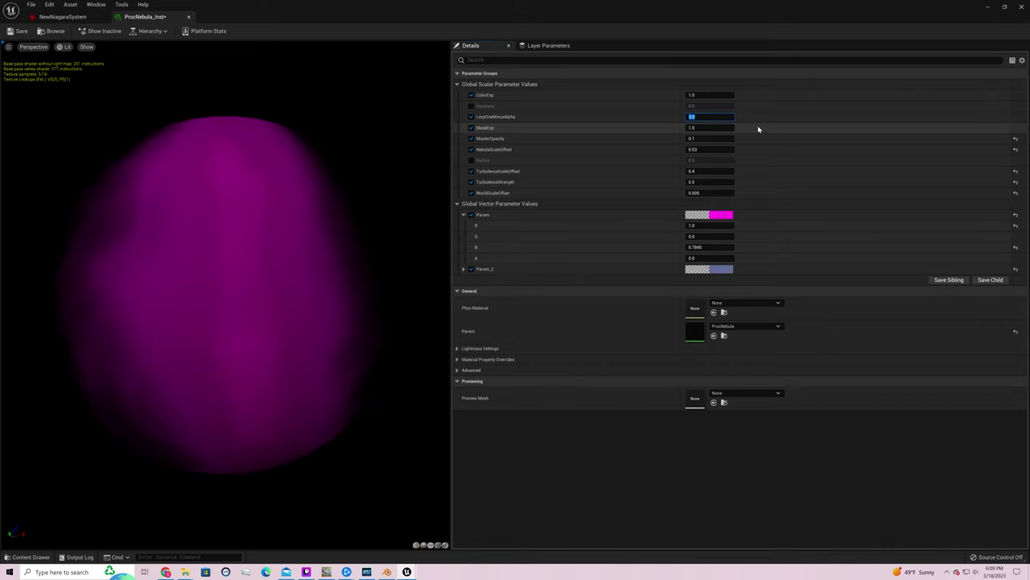
{"action": "left_click", "coordinate": [19, 30]}
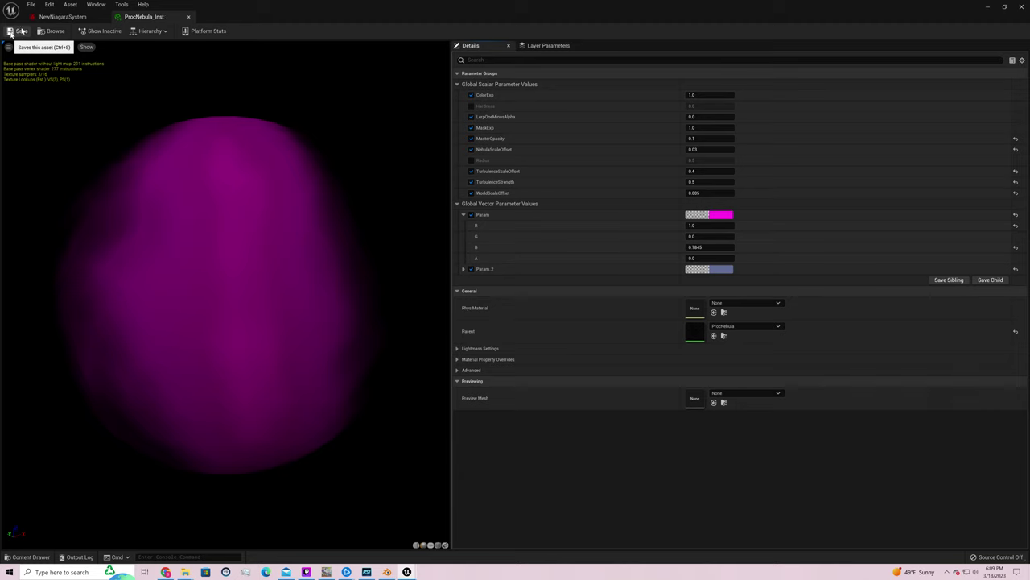
Minimize the material instance editor and Project Settings windows, then stop Play In Editor
{"action": "left_click", "coordinate": [991, 9]}
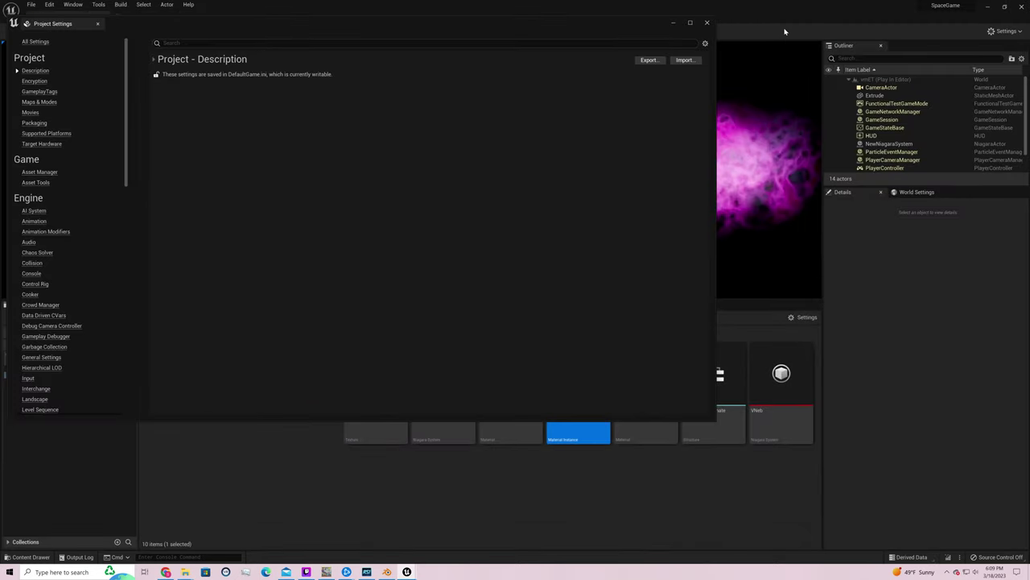
{"action": "left_click", "coordinate": [674, 24]}
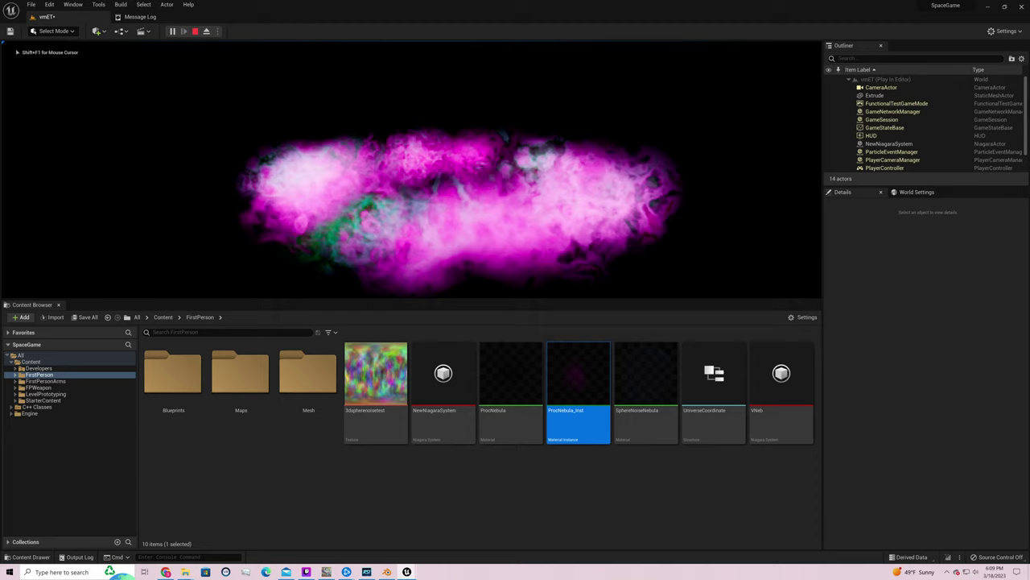
{"action": "key", "text": "Escape"}
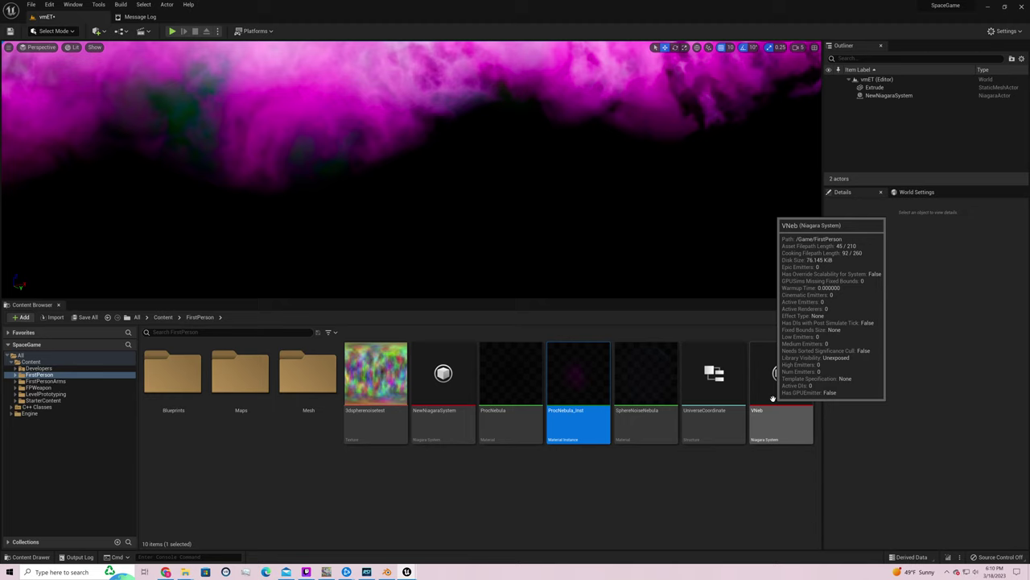
Rename NewNiagaraSystem to NG_Nebula and select the ProcNebula_Inst material instance
{"action": "right_click", "coordinate": [454, 416]}
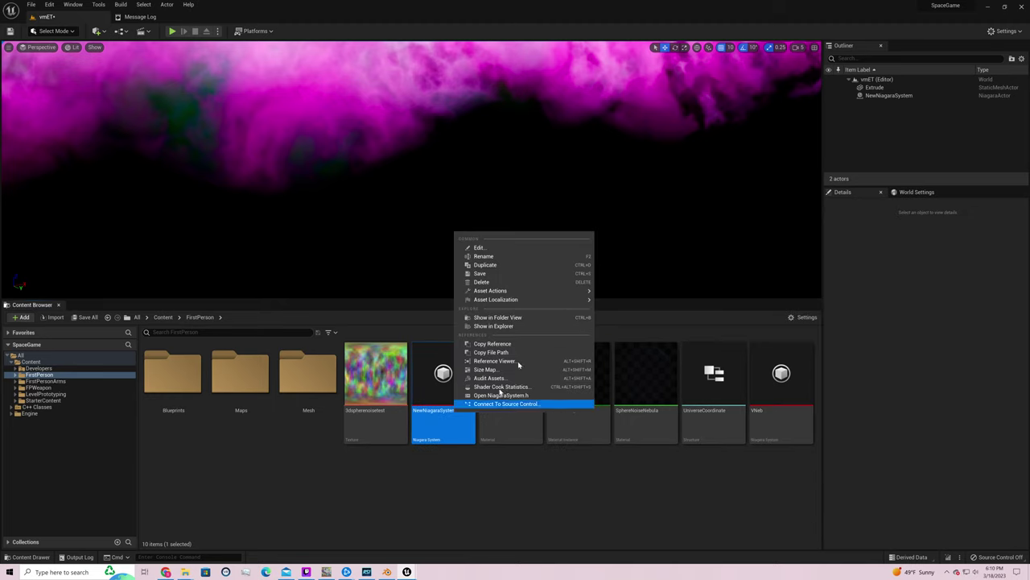
{"action": "left_click", "coordinate": [502, 257]}
{"action": "key", "text": "BackSpace"}
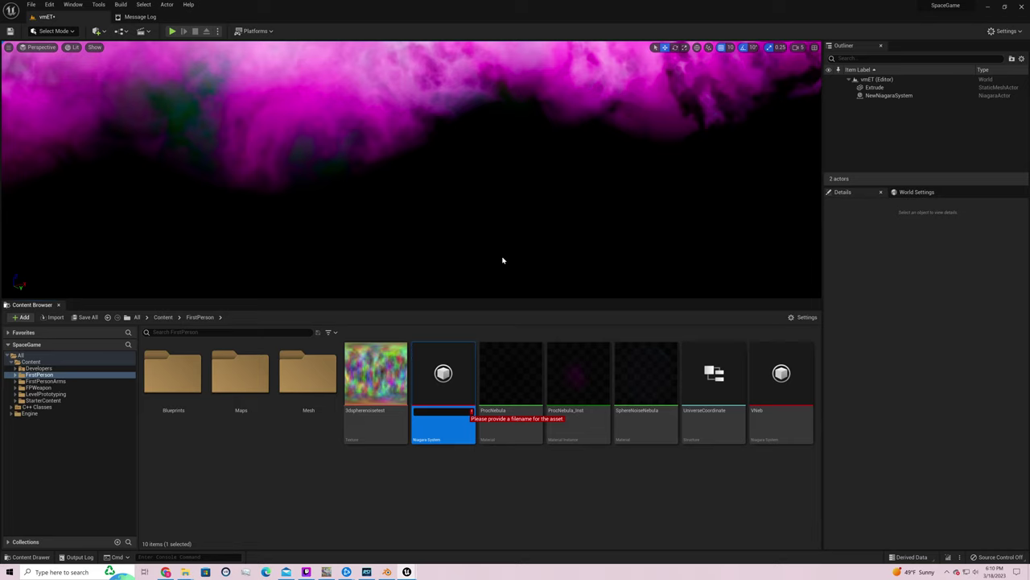
{"action": "type", "text": "NG_Nebula"}
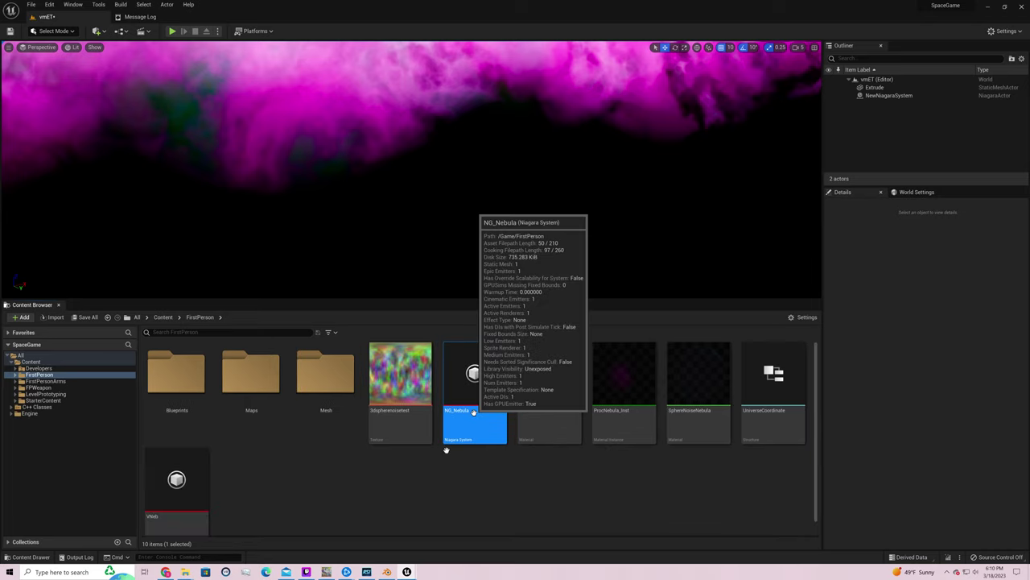
{"action": "left_click", "coordinate": [564, 419]}
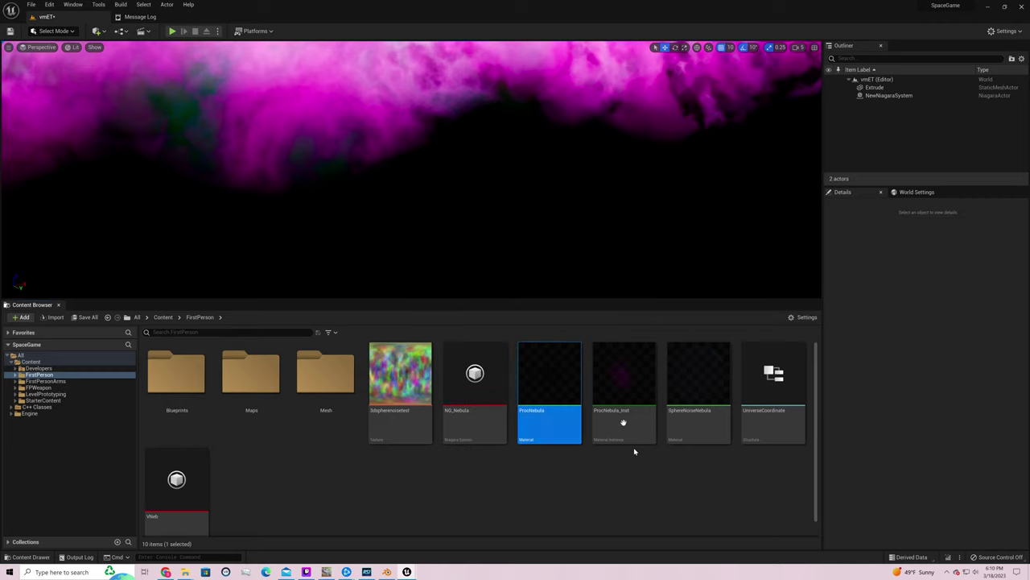
{"action": "left_click", "coordinate": [624, 421]}
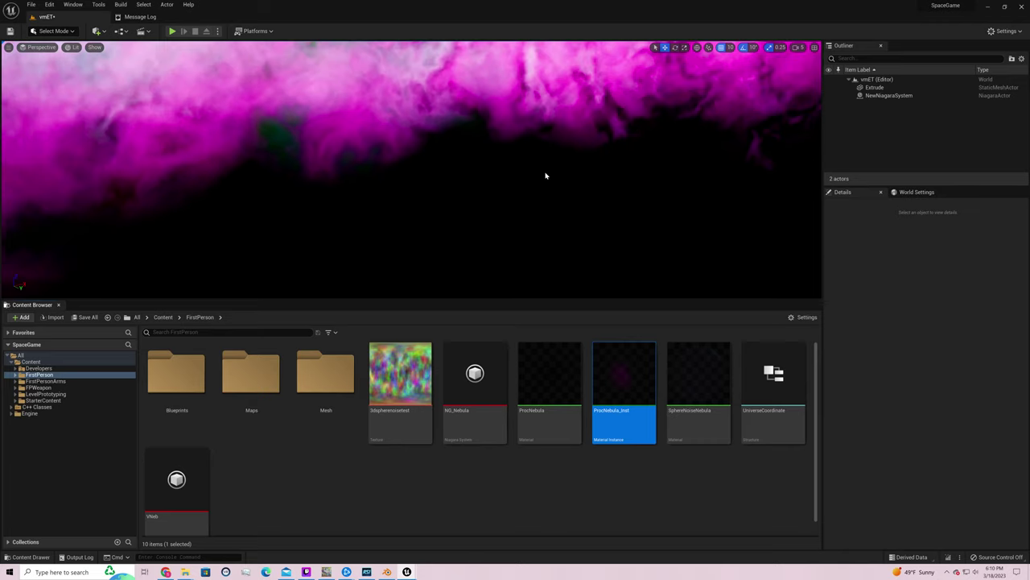
{"action": "scroll", "coordinate": [545, 176], "scroll_direction": "down", "scroll_amount": 5}
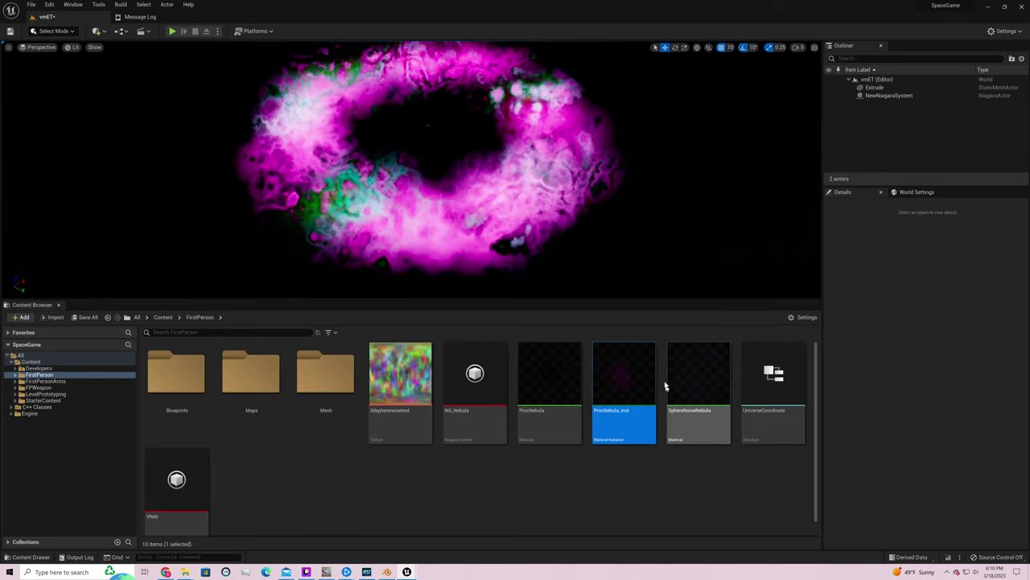
Open ProcNebula_Inst in a floating window and darken Param's colour to near-black
{"action": "double_click", "coordinate": [618, 373]}
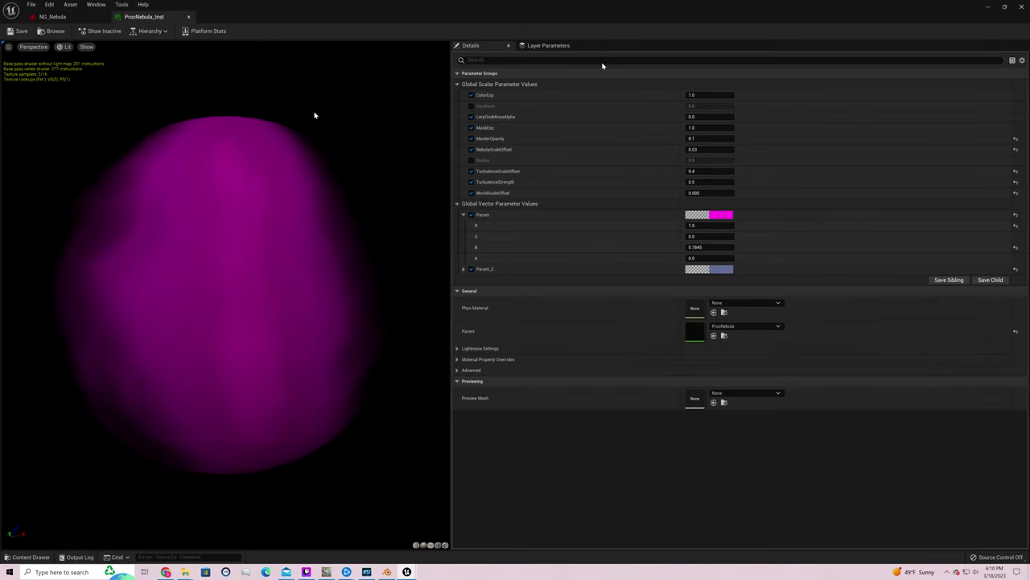
{"action": "left_click", "coordinate": [1005, 6]}
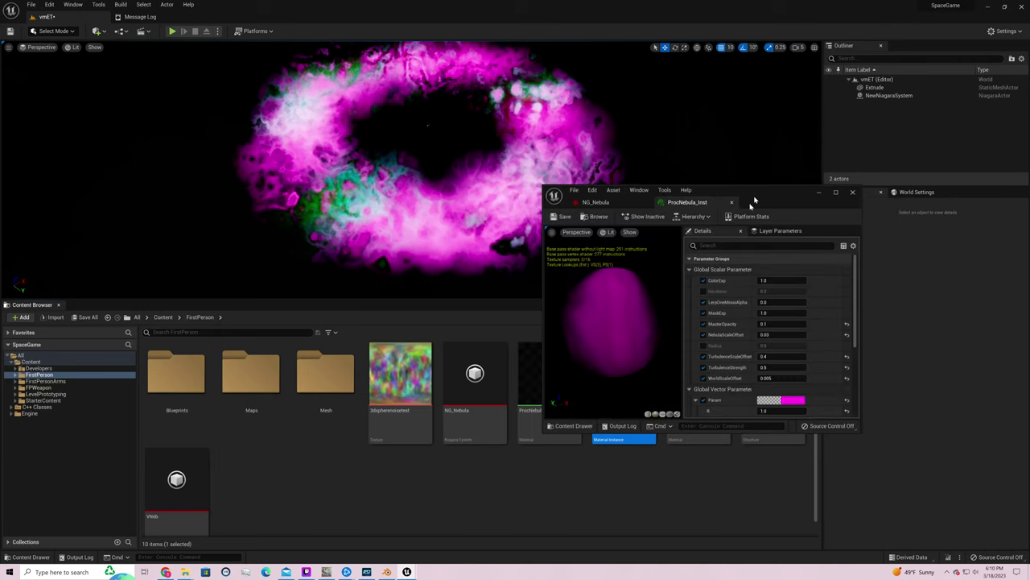
{"action": "left_click_drag", "start_coordinate": [754, 193], "coordinate": [846, 139]}
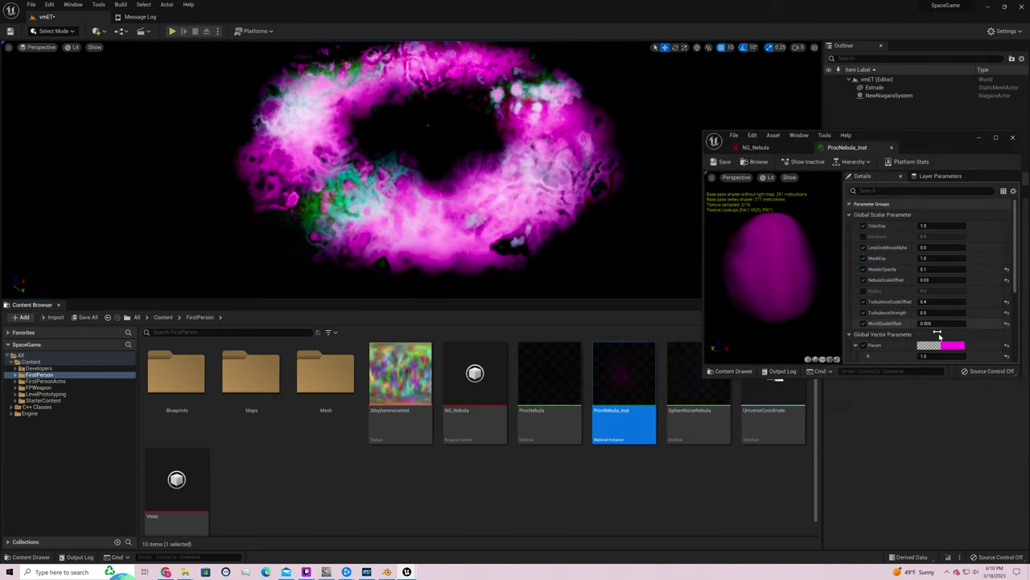
{"action": "left_click", "coordinate": [933, 347]}
{"action": "left_click_drag", "start_coordinate": [847, 424], "coordinate": [826, 416]}
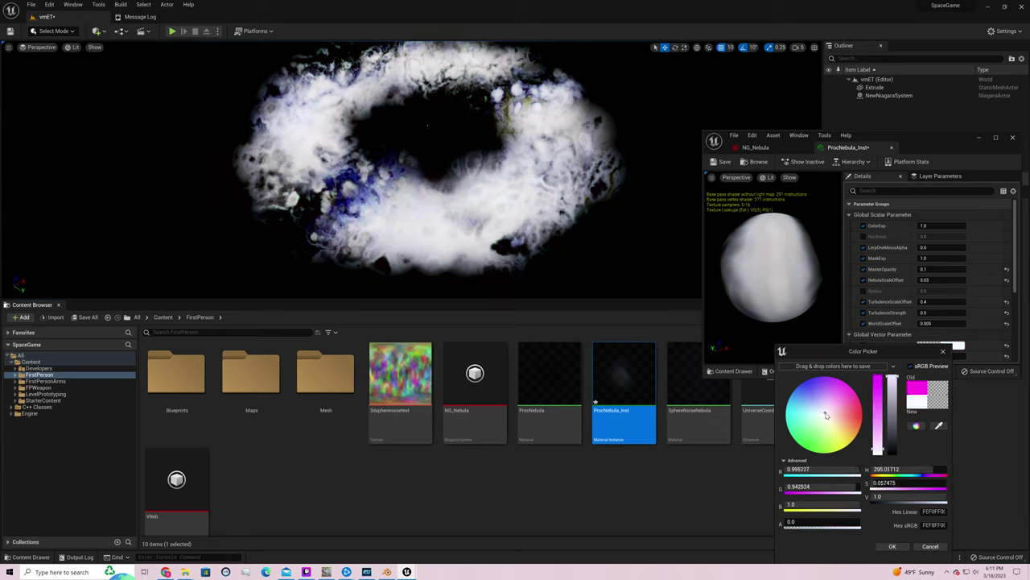
{"action": "left_click_drag", "start_coordinate": [890, 408], "coordinate": [897, 452]}
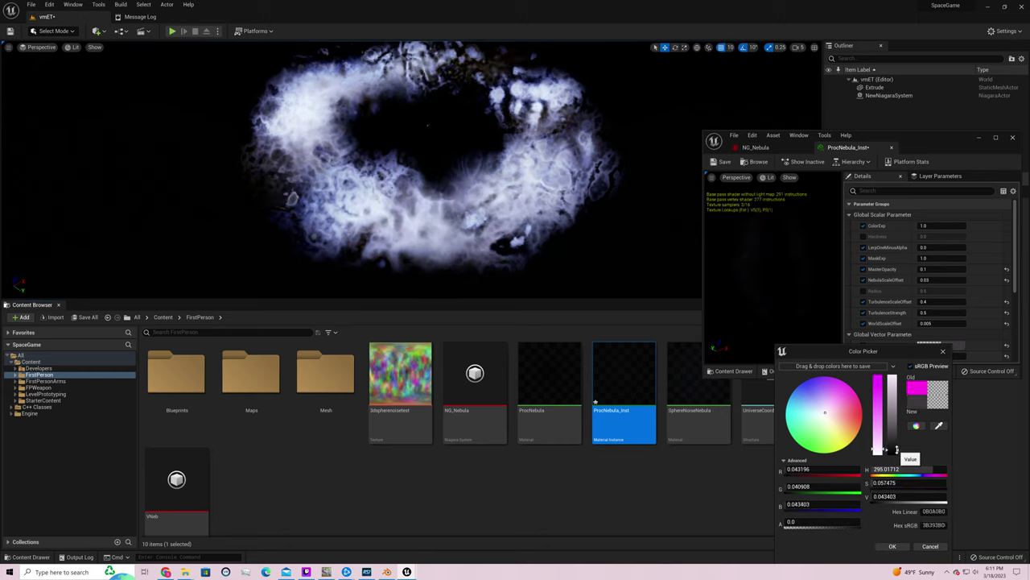
{"action": "left_click", "coordinate": [895, 546]}
Change Param_1's colour to dark orange and inspect the resulting nebula ring
{"action": "scroll", "coordinate": [962, 348], "scroll_direction": "down", "scroll_amount": 2}
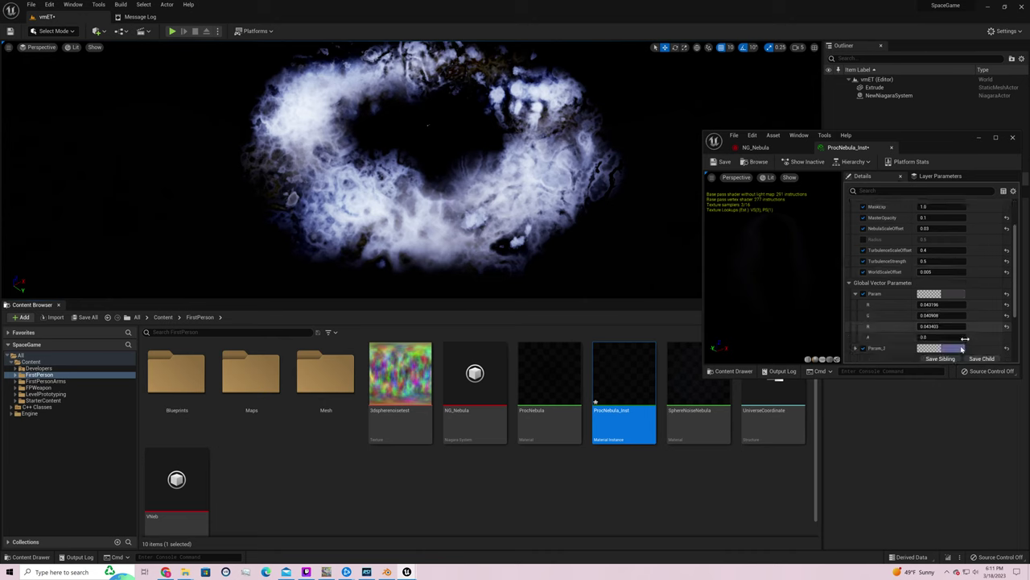
{"action": "left_click", "coordinate": [960, 348]}
{"action": "left_click", "coordinate": [828, 432]}
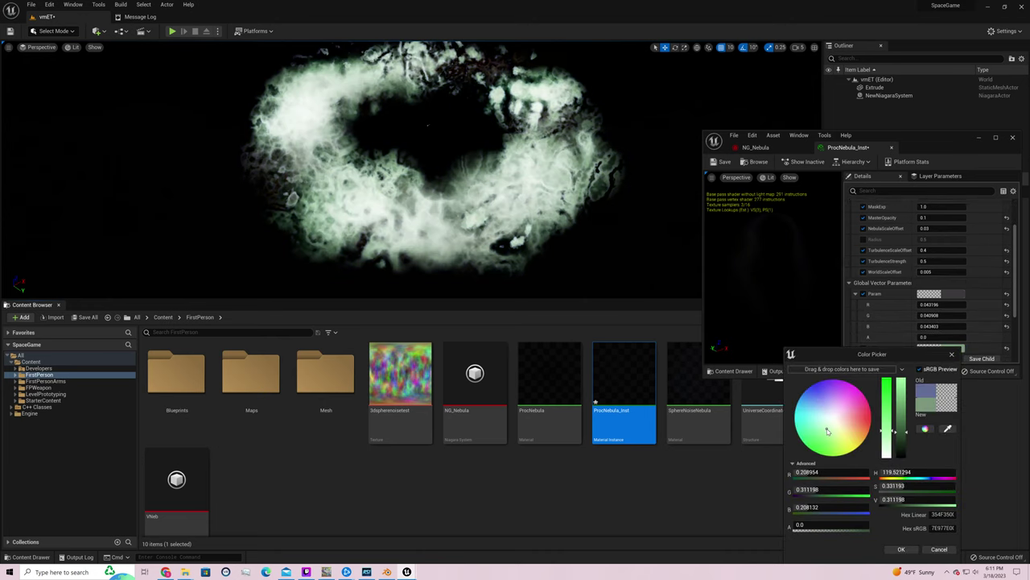
{"action": "left_click_drag", "start_coordinate": [828, 431], "coordinate": [907, 453]}
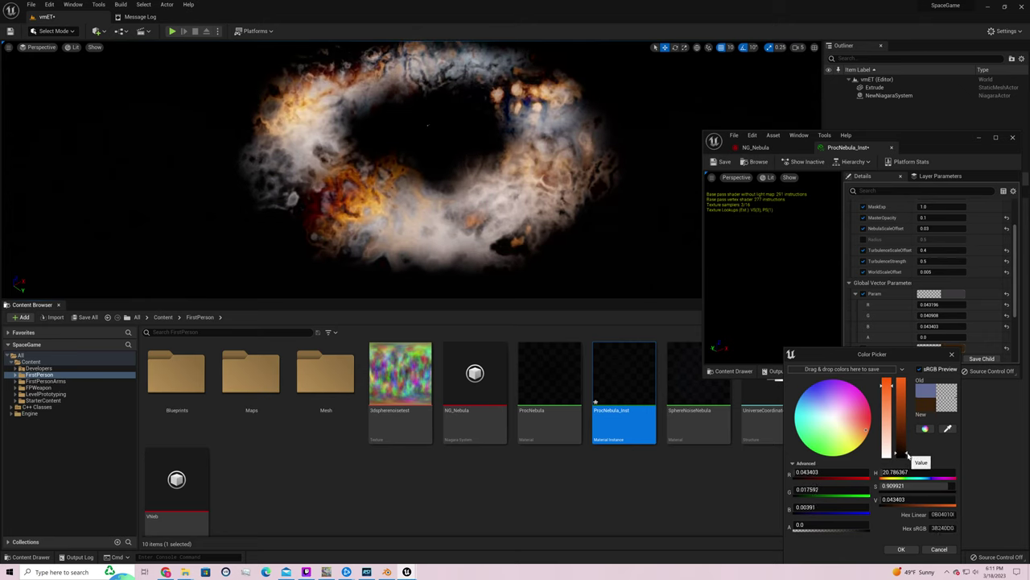
{"action": "left_click", "coordinate": [901, 549]}
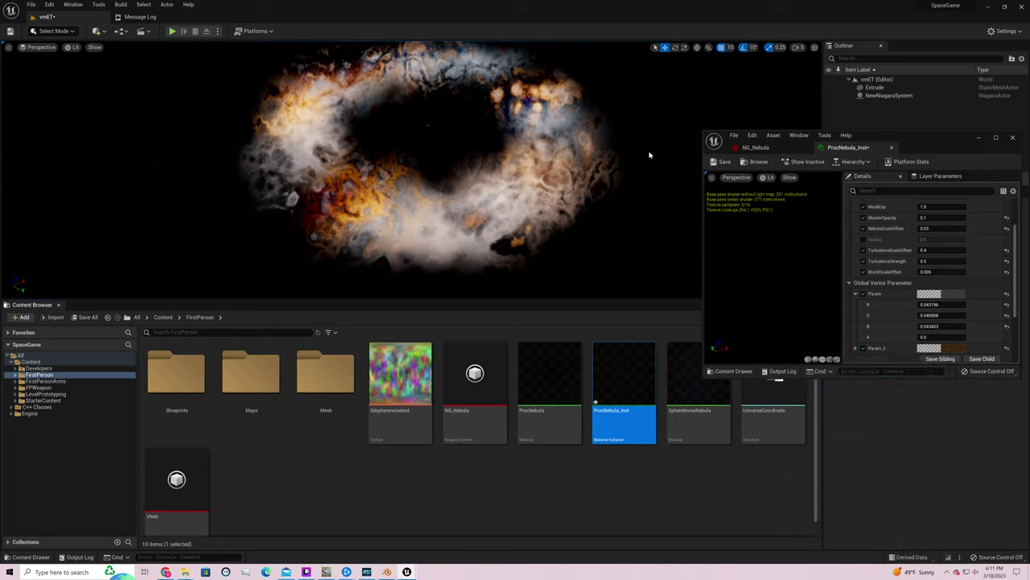
{"action": "right_click_drag", "start_coordinate": [649, 155], "coordinate": [617, 155]}
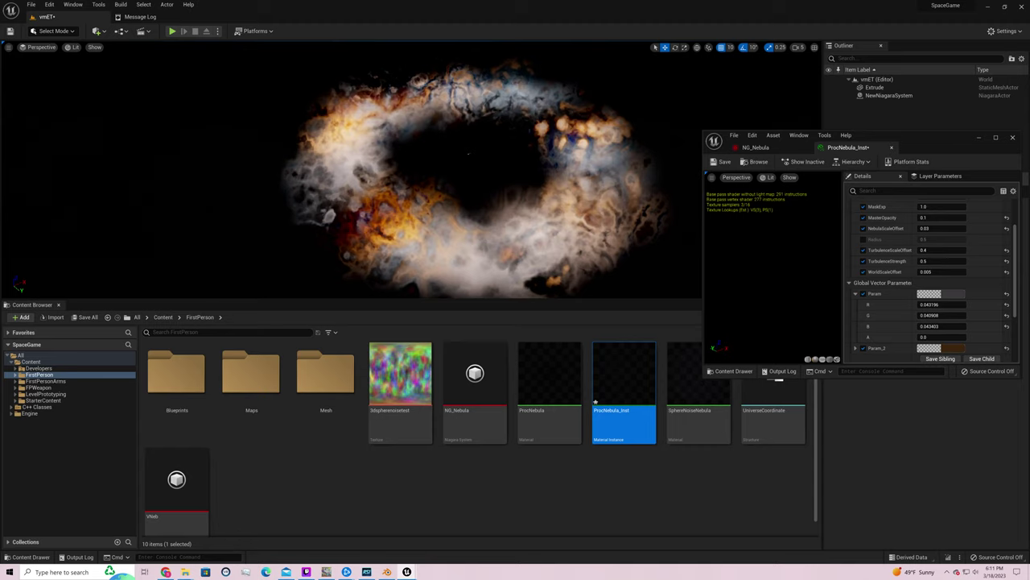
{"action": "scroll", "coordinate": [351, 169], "scroll_direction": "up", "scroll_amount": 5}
{"action": "scroll", "coordinate": [510, 109], "scroll_direction": "down", "scroll_amount": 5}
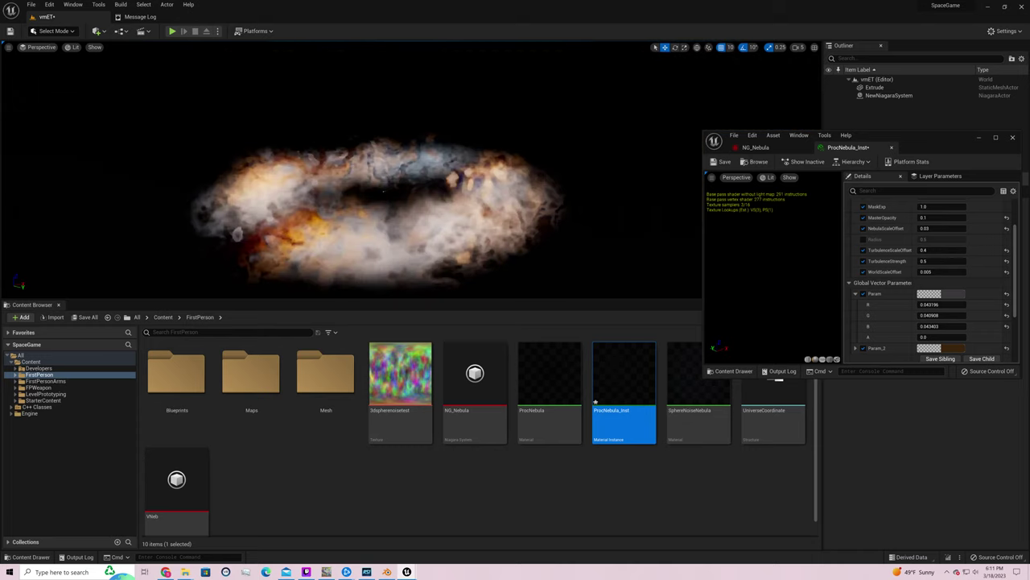
{"action": "right_click_drag", "start_coordinate": [515, 202], "coordinate": [650, 152]}
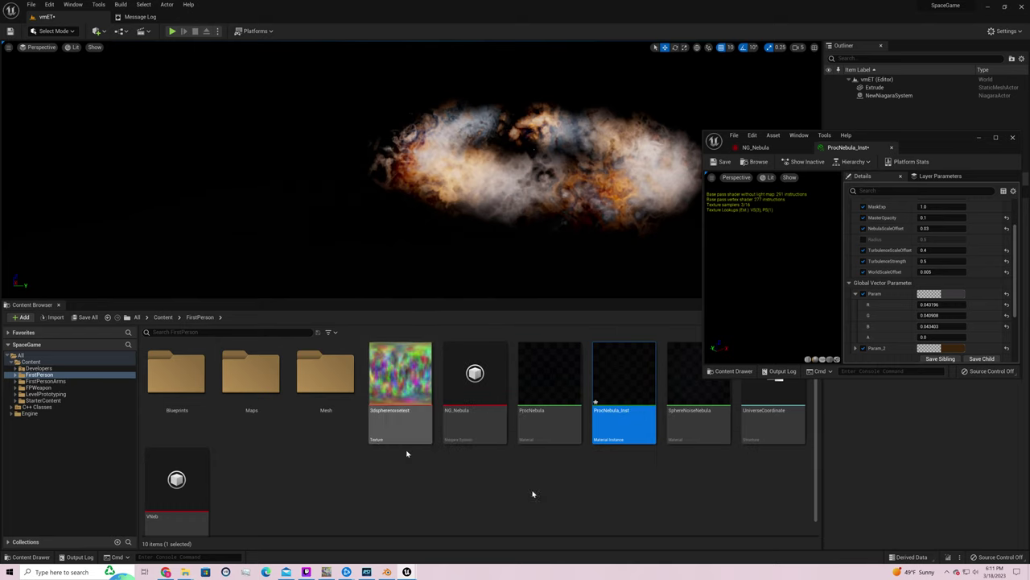
{"action": "left_click", "coordinate": [400, 398]}
{"action": "left_click", "coordinate": [487, 417]}
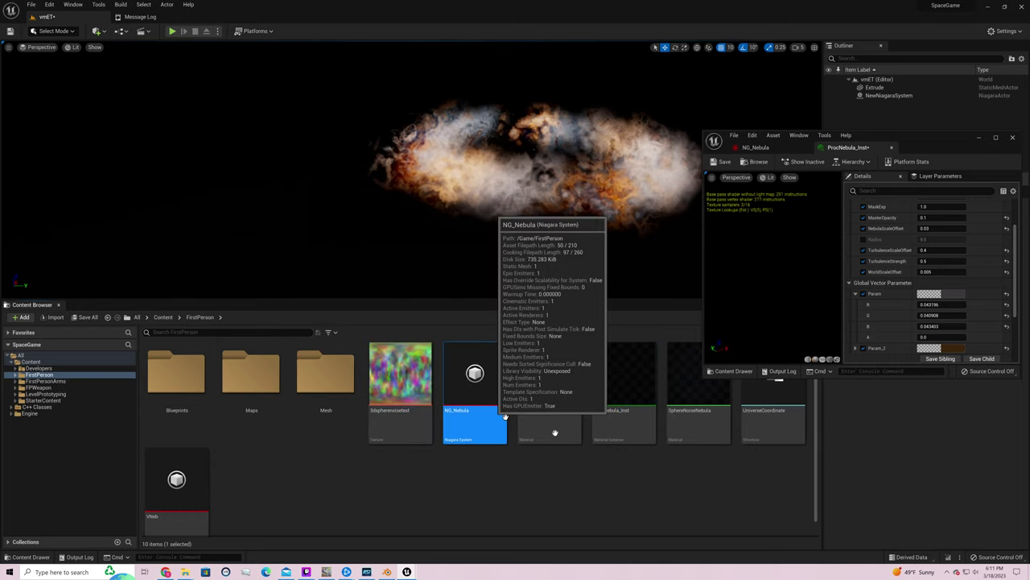
{"action": "left_click", "coordinate": [559, 429]}
{"action": "left_click", "coordinate": [628, 419]}
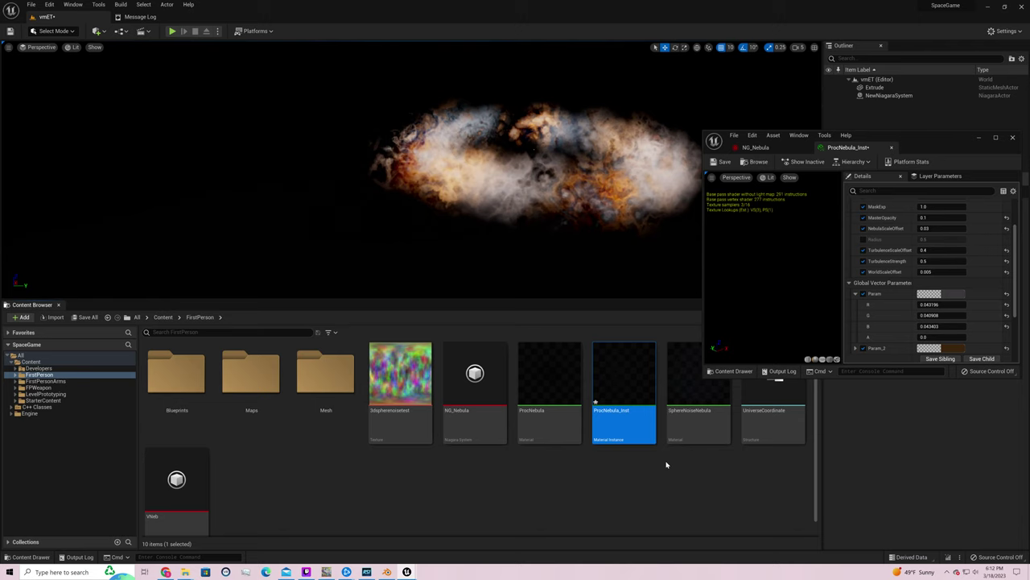
{"action": "left_click", "coordinate": [704, 424]}
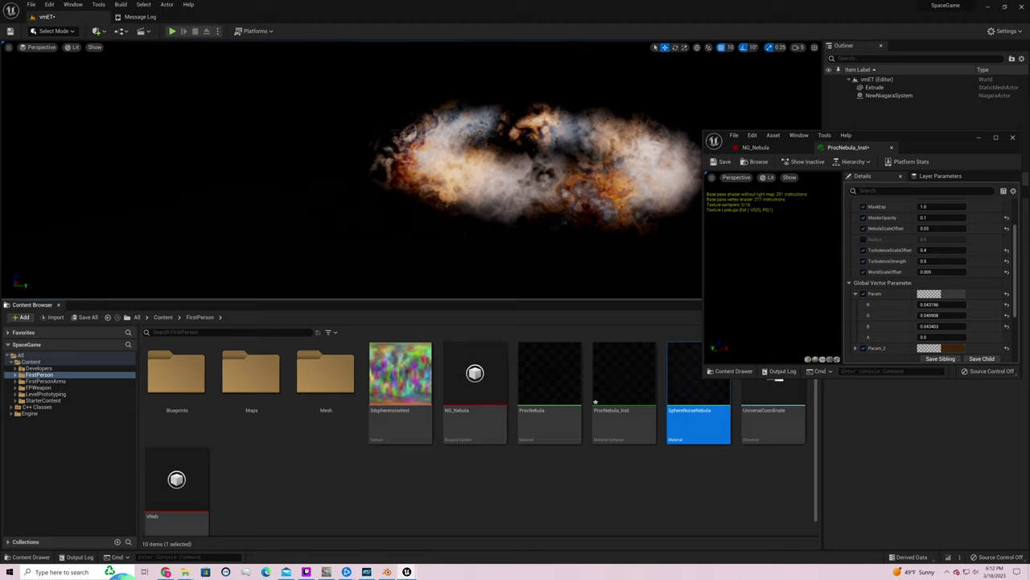
Select the nebula system actor and raise it along the Z axis
{"action": "left_click", "coordinate": [885, 96]}
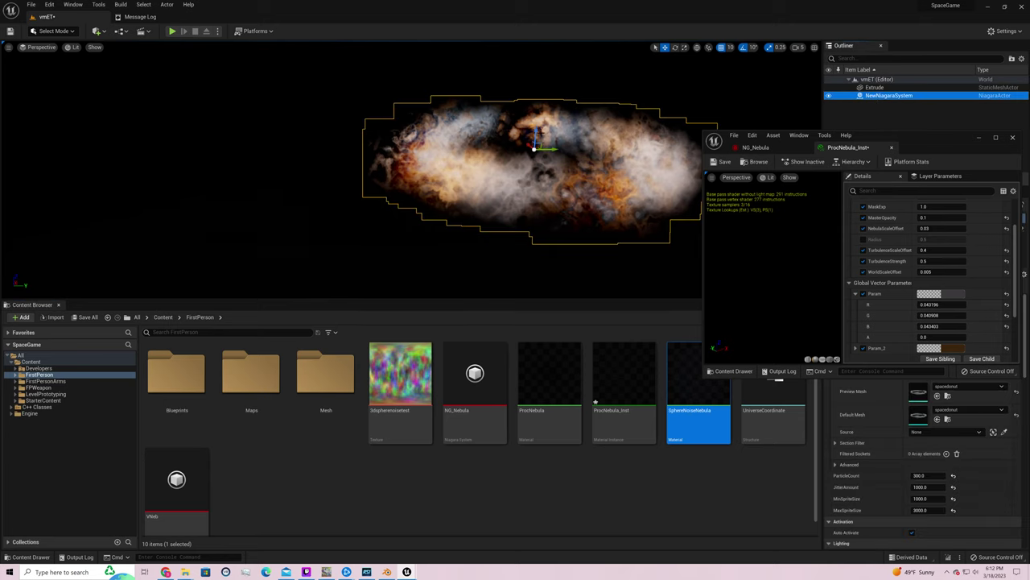
{"action": "left_click_drag", "start_coordinate": [535, 137], "coordinate": [567, 63]}
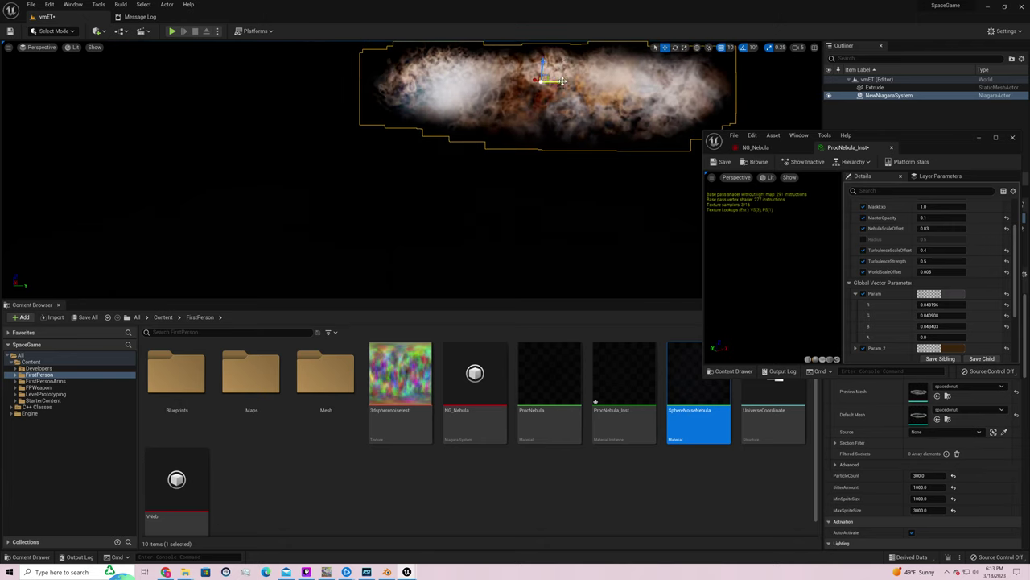
{"action": "right_click_drag", "start_coordinate": [567, 87], "coordinate": [635, 59]}
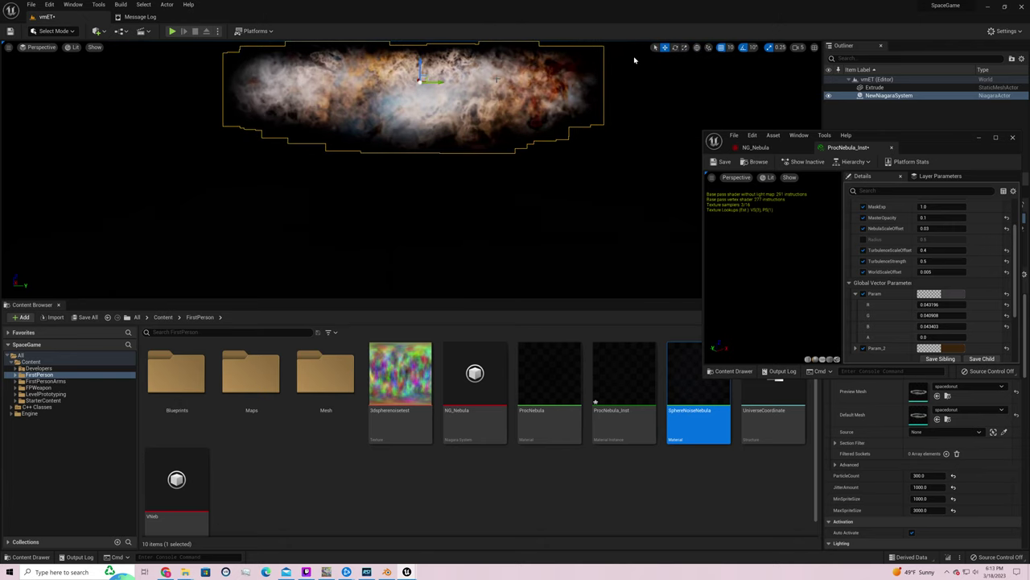
Rotate the nebula ring about 45° and reselect it
{"action": "left_click", "coordinate": [674, 48]}
{"action": "mouse_move", "coordinate": [419, 80]}
{"action": "left_mouse_down"}
{"action": "mouse_move", "coordinate": [442, 80]}
{"action": "mouse_move", "coordinate": [413, 86]}
{"action": "mouse_move", "coordinate": [433, 81]}
{"action": "mouse_move", "coordinate": [406, 71]}
{"action": "left_mouse_up"}
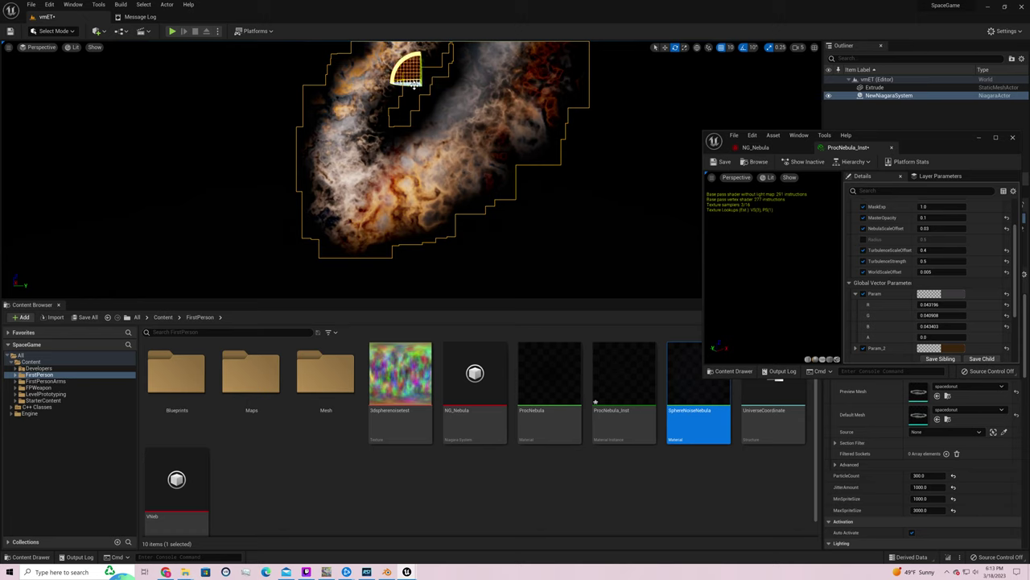
{"action": "left_click", "coordinate": [625, 154]}
{"action": "right_click_drag", "start_coordinate": [625, 154], "coordinate": [627, 200]}
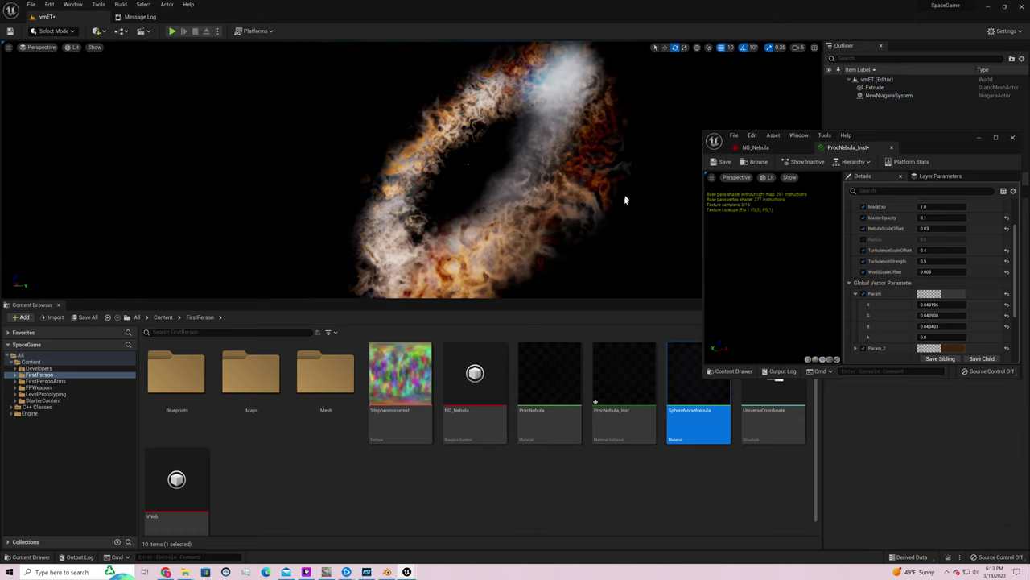
{"action": "left_click", "coordinate": [527, 248]}
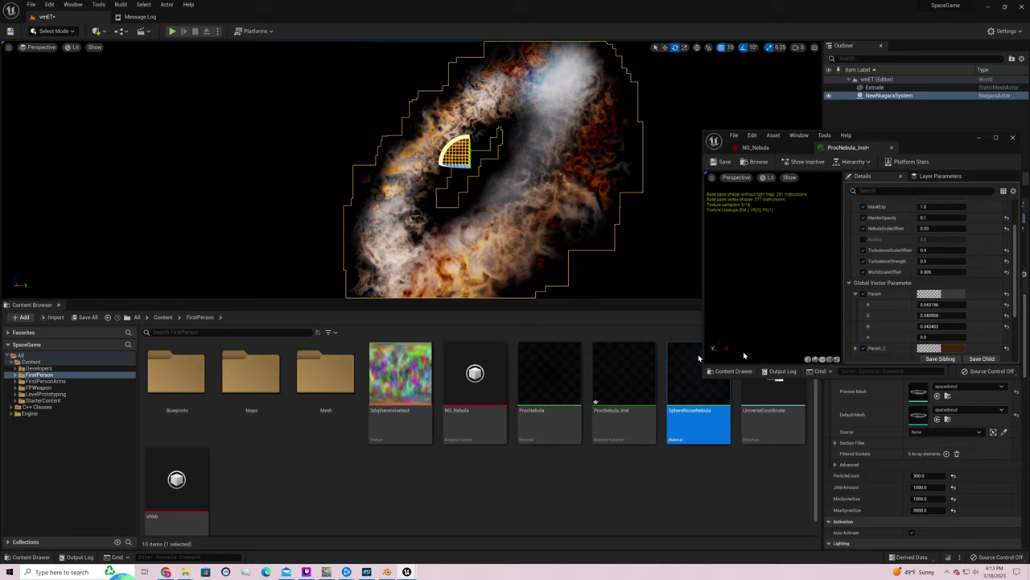
Open ProcNebula maximized, shift its output node right, and bring the Lerp node into view
{"action": "left_click", "coordinate": [564, 385]}
{"action": "double_click", "coordinate": [565, 385]}
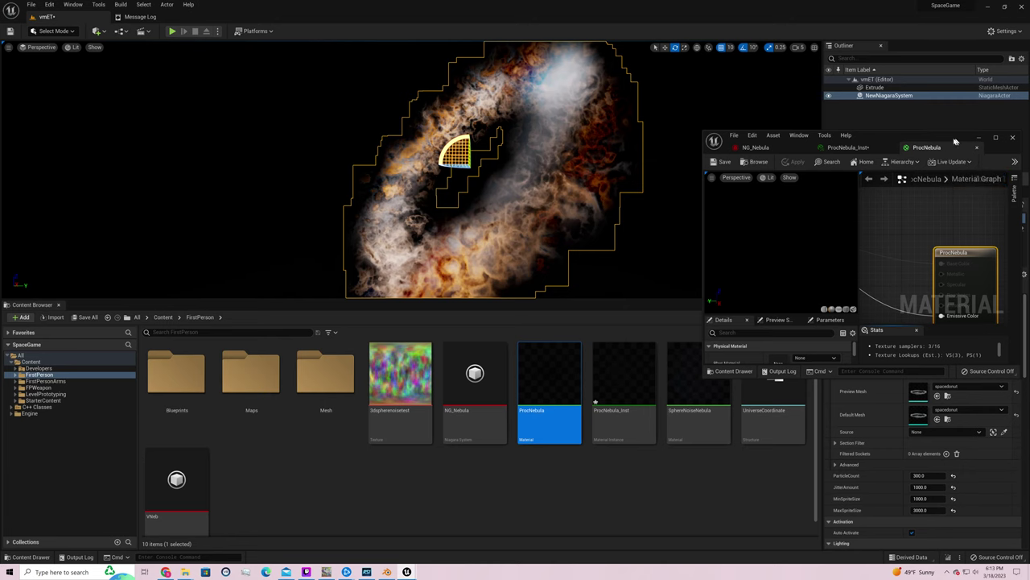
{"action": "left_click_drag", "start_coordinate": [958, 145], "coordinate": [805, 140]}
{"action": "left_click", "coordinate": [842, 132]}
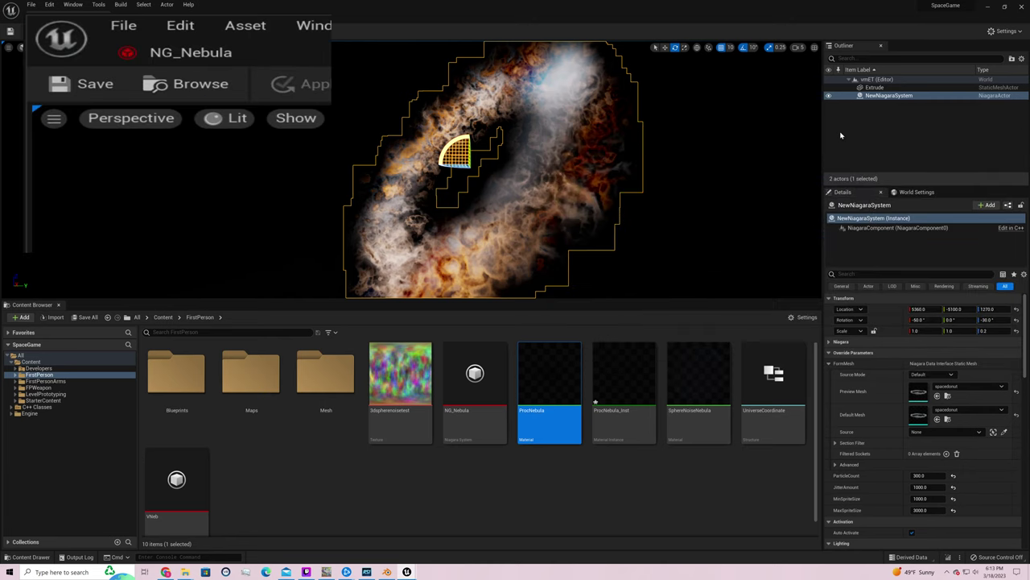
{"action": "right_click_drag", "start_coordinate": [738, 182], "coordinate": [951, 248]}
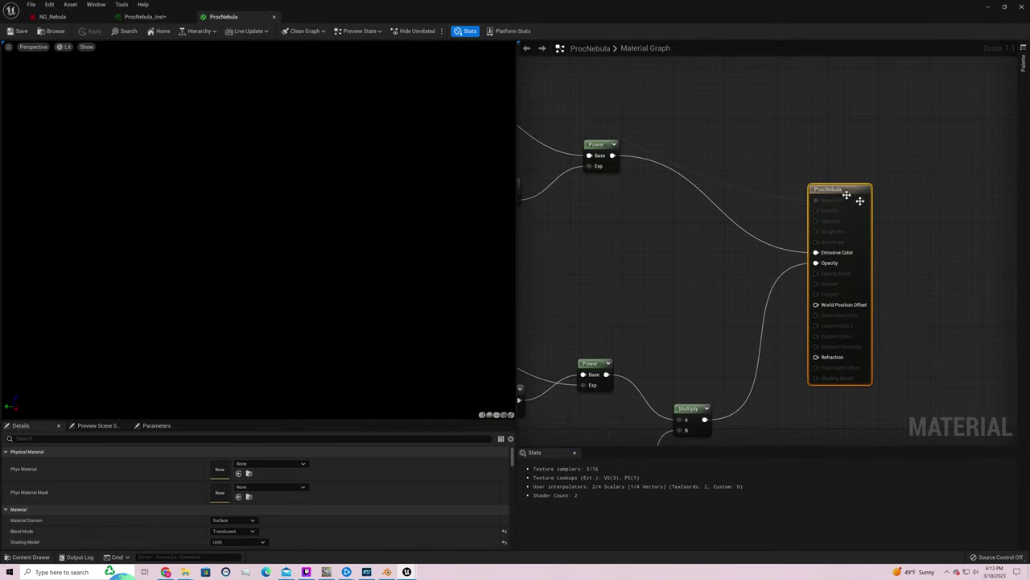
{"action": "left_click_drag", "start_coordinate": [840, 193], "coordinate": [892, 193]}
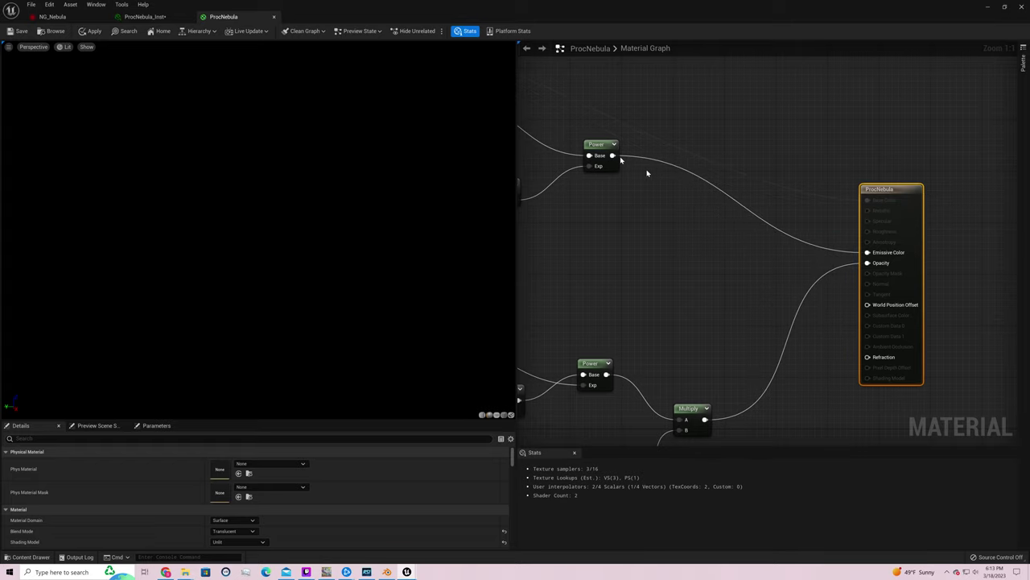
{"action": "right_click_drag", "start_coordinate": [616, 158], "coordinate": [870, 207]}
{"action": "left_click_drag", "start_coordinate": [677, 165], "coordinate": [747, 156]}
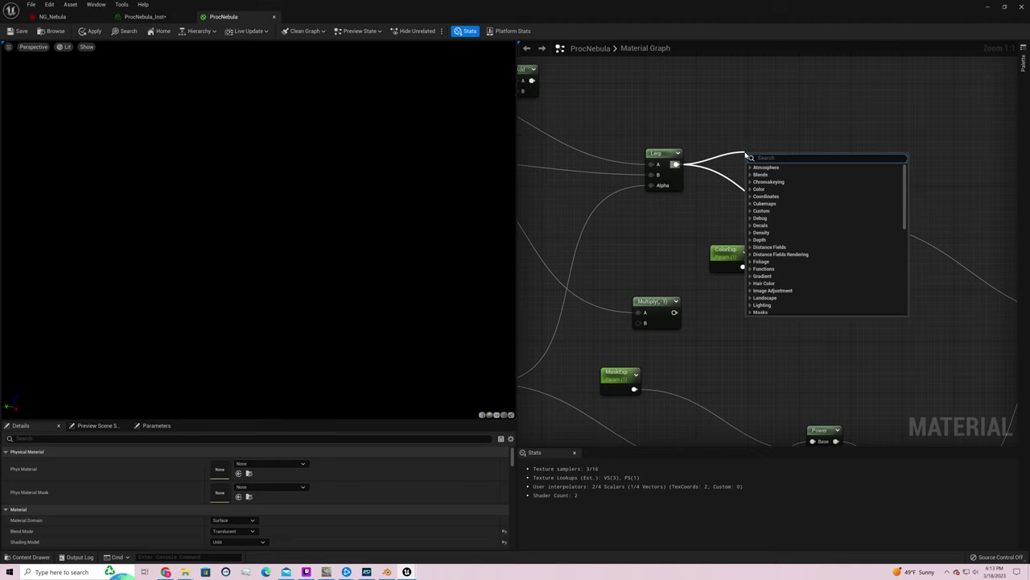
Chain a Power node and then a Multiply node after the Lerp output
{"action": "type", "text": "power"}
{"action": "key", "text": "Return"}
{"action": "left_click_drag", "start_coordinate": [841, 222], "coordinate": [902, 269]}
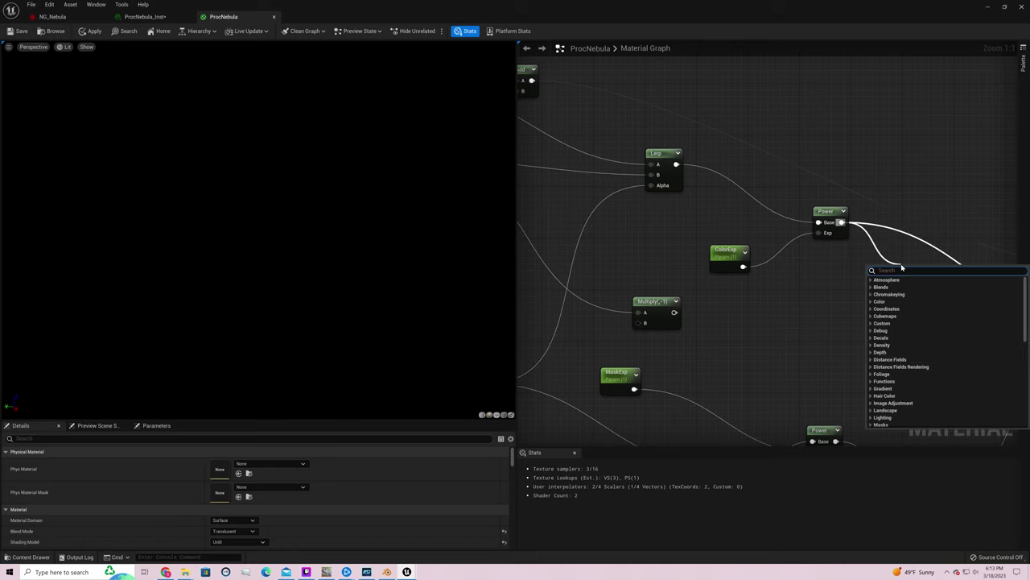
{"action": "type", "text": "*"}
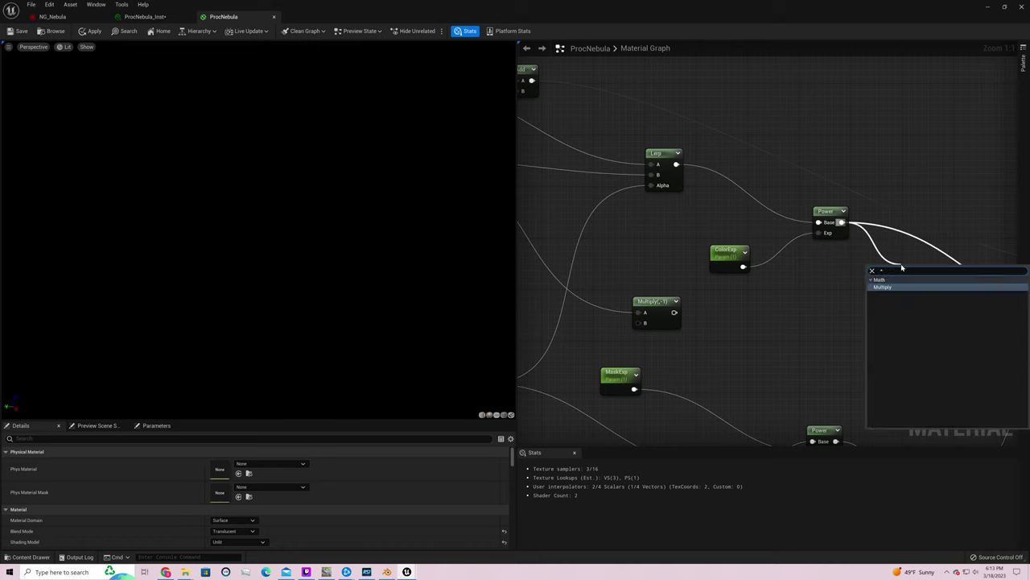
{"action": "key", "text": "Return"}
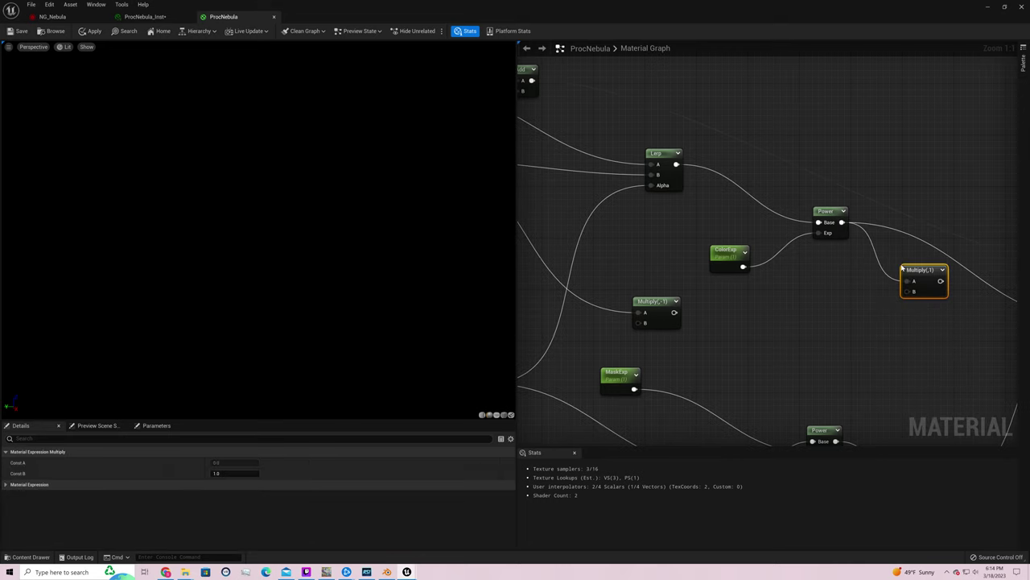
{"action": "left_click", "coordinate": [231, 471]}
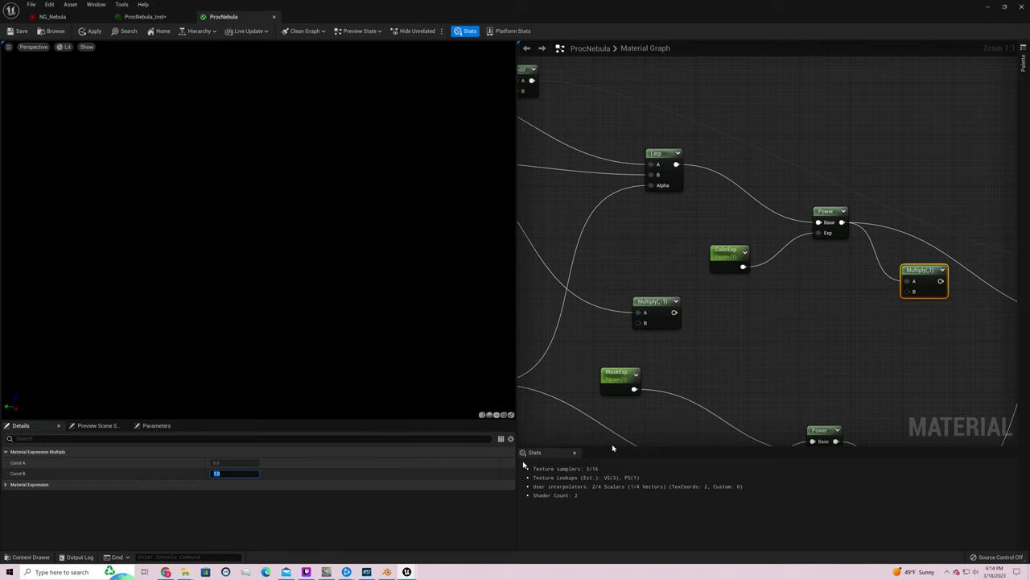
{"action": "right_click_drag", "start_coordinate": [851, 356], "coordinate": [715, 298]}
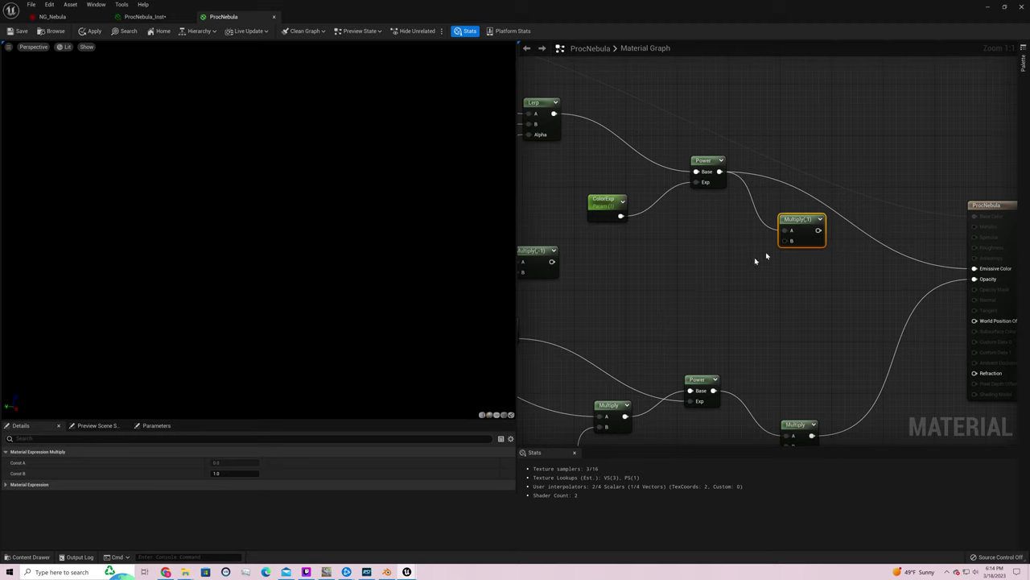
{"action": "left_click_drag", "start_coordinate": [785, 240], "coordinate": [727, 253]}
Add a scalar parameter on Multiply's B input named LuminosityBoost
{"action": "left_click", "coordinate": [777, 339]}
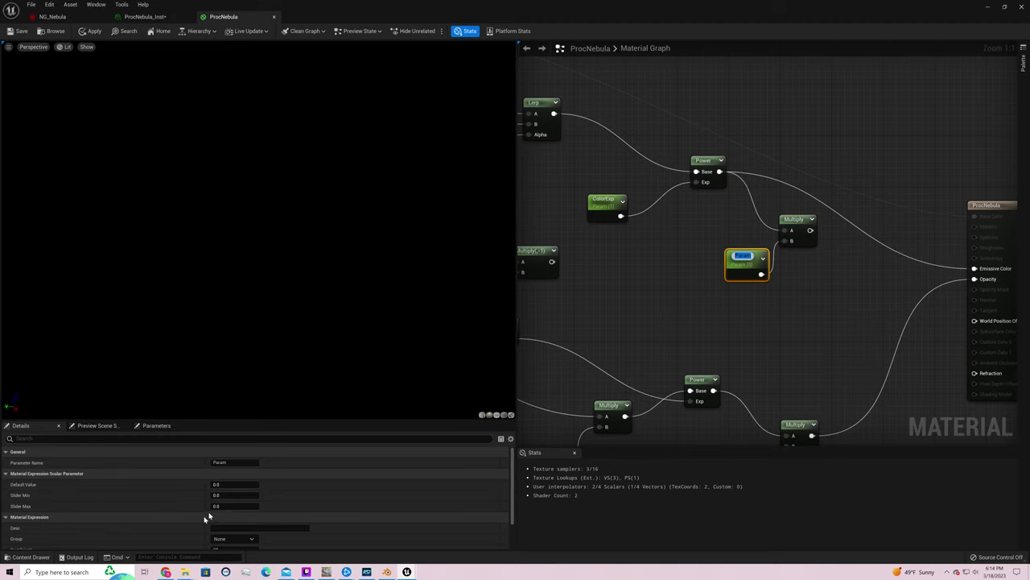
{"action": "left_click", "coordinate": [240, 463]}
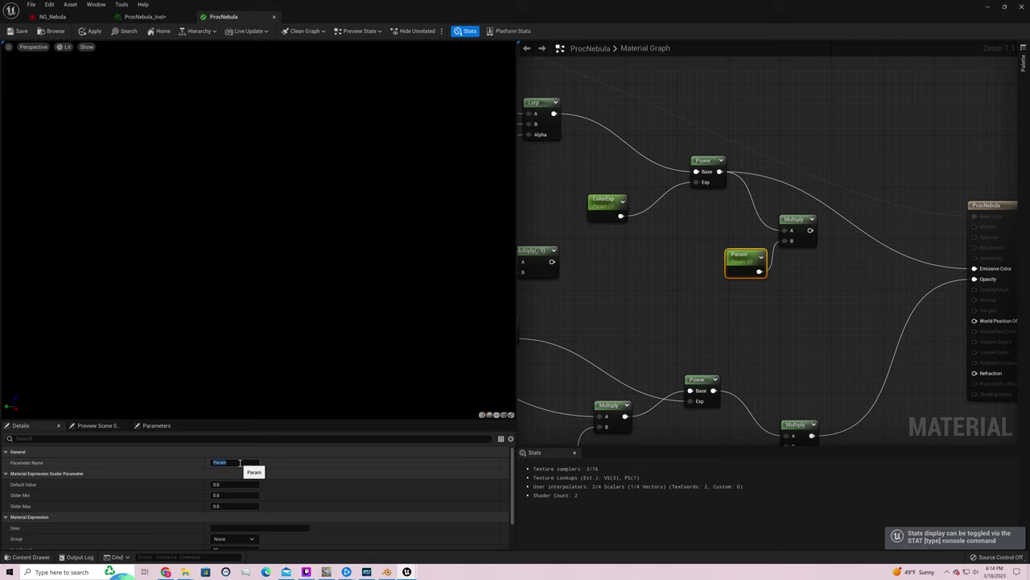
{"action": "type", "text": "LuminosityBoost"}
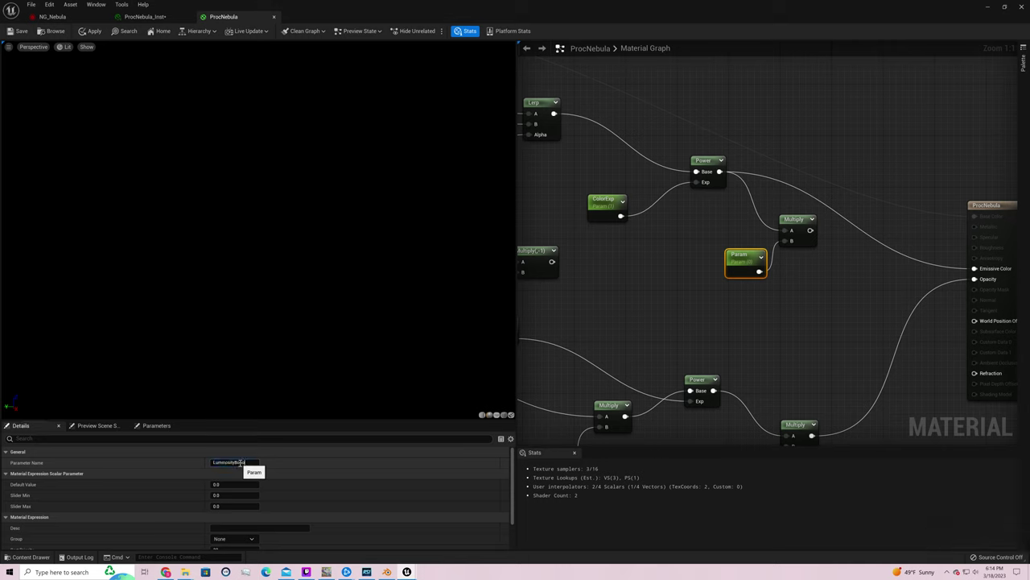
{"action": "left_click", "coordinate": [727, 268]}
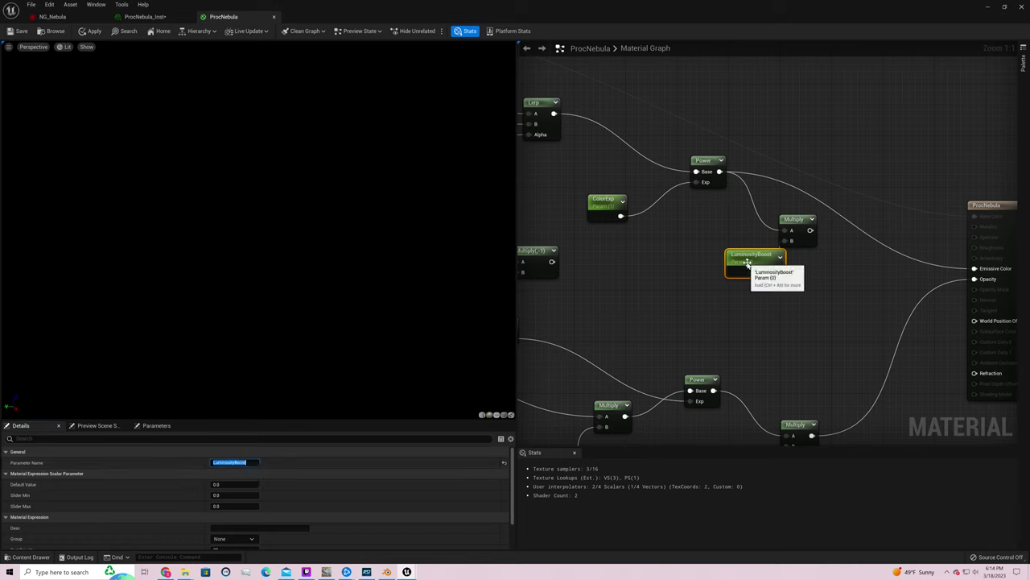
{"action": "left_click_drag", "start_coordinate": [727, 269], "coordinate": [699, 258]}
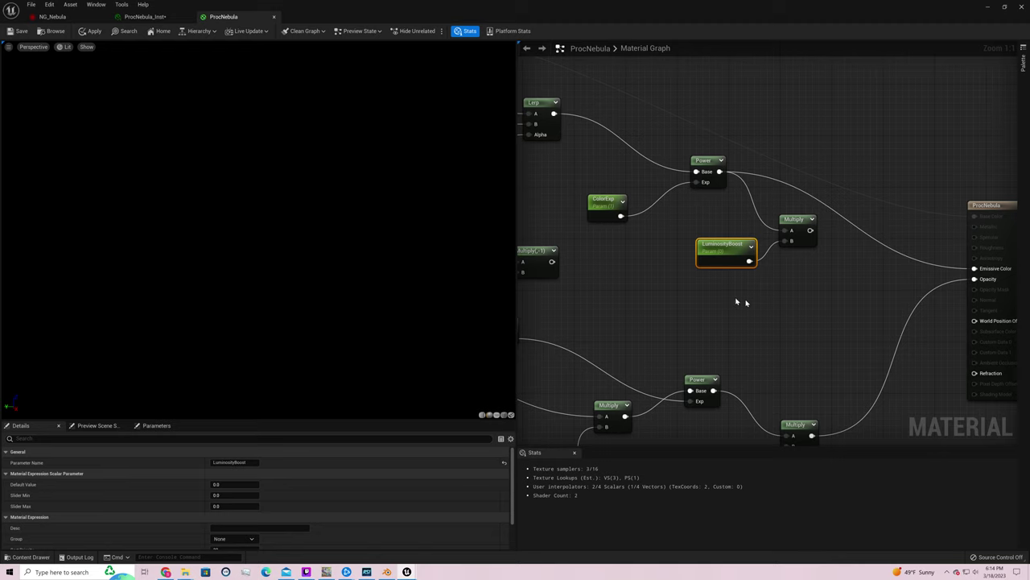
Give LuminosityBoost a default of 1.0, wire Multiply into Emissive Color, and save
{"action": "left_click", "coordinate": [243, 483]}
{"action": "type", "text": "1"}
{"action": "key", "text": "Return"}
{"action": "left_click_drag", "start_coordinate": [808, 231], "coordinate": [975, 268]}
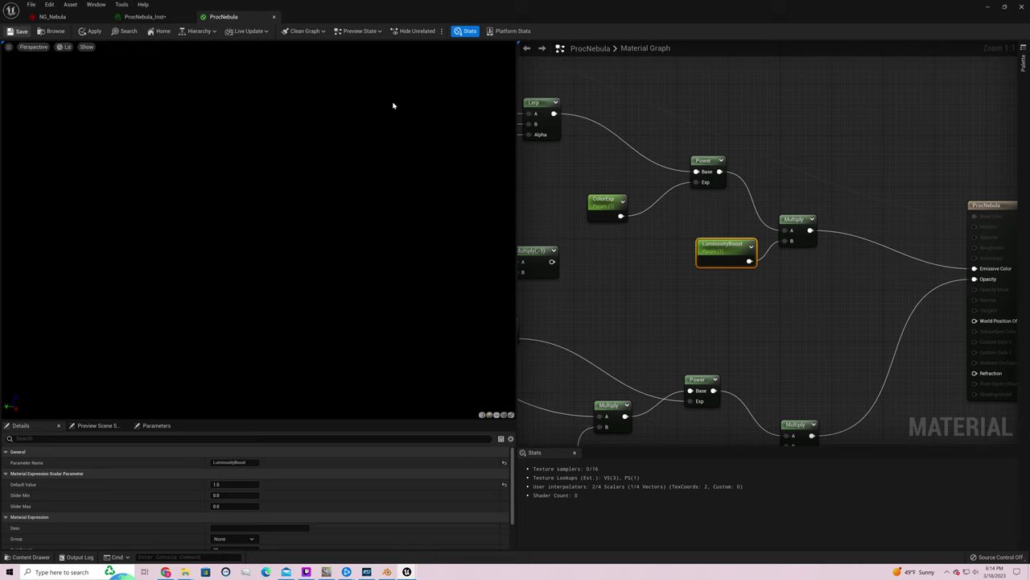
{"action": "key", "text": "ctrl+s"}
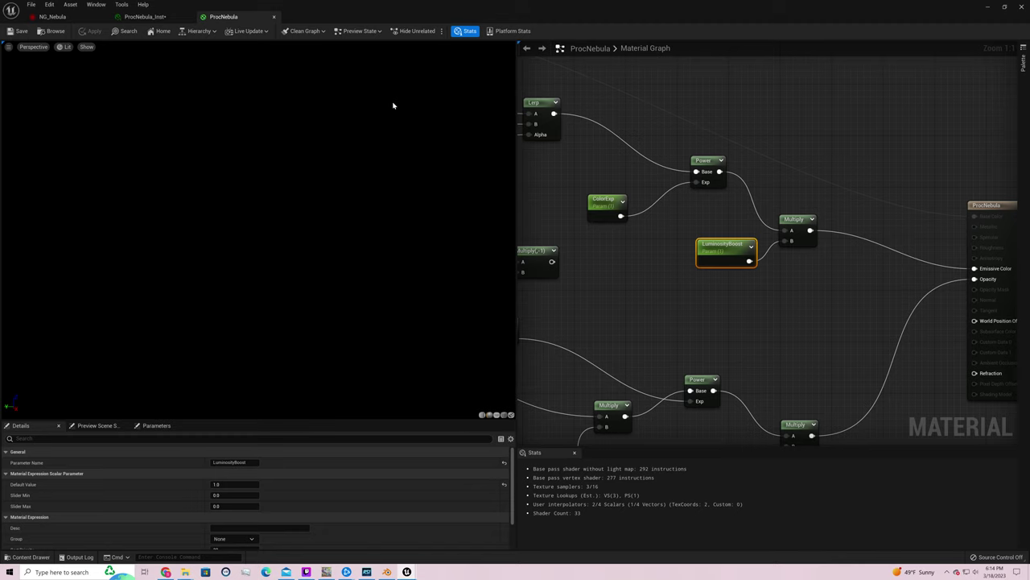
Reopen ProcNebula_Inst, override LuminosityBoost to 2.0, and restore the editor to a floating window
{"action": "left_click", "coordinate": [145, 16]}
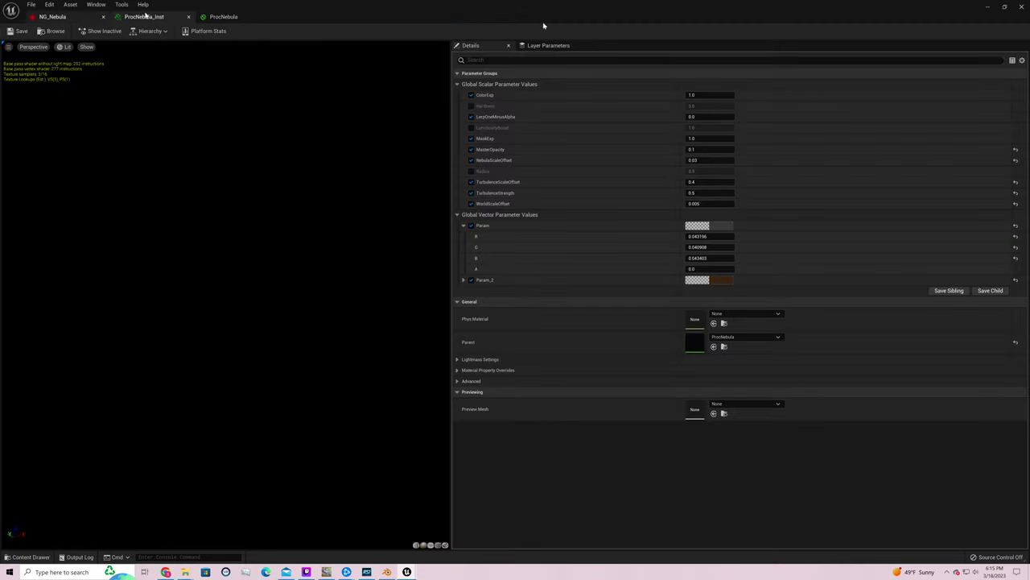
{"action": "left_click", "coordinate": [988, 7]}
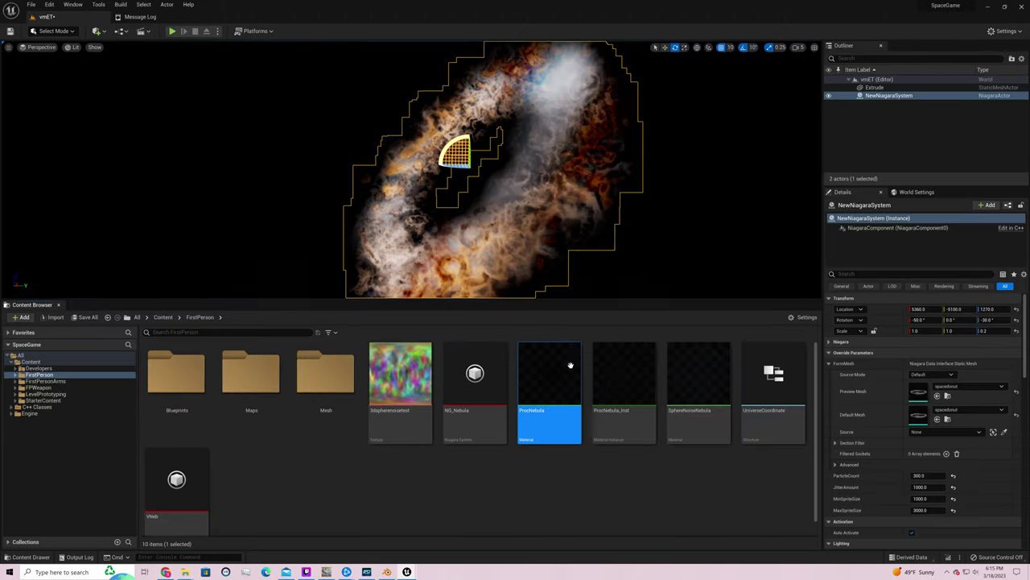
{"action": "double_click", "coordinate": [624, 372]}
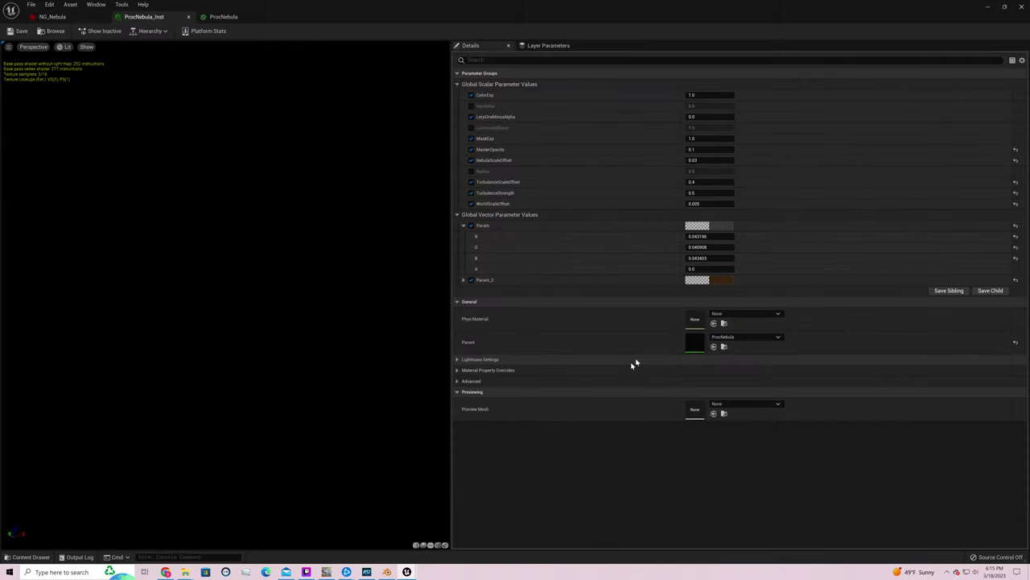
{"action": "left_click", "coordinate": [471, 127]}
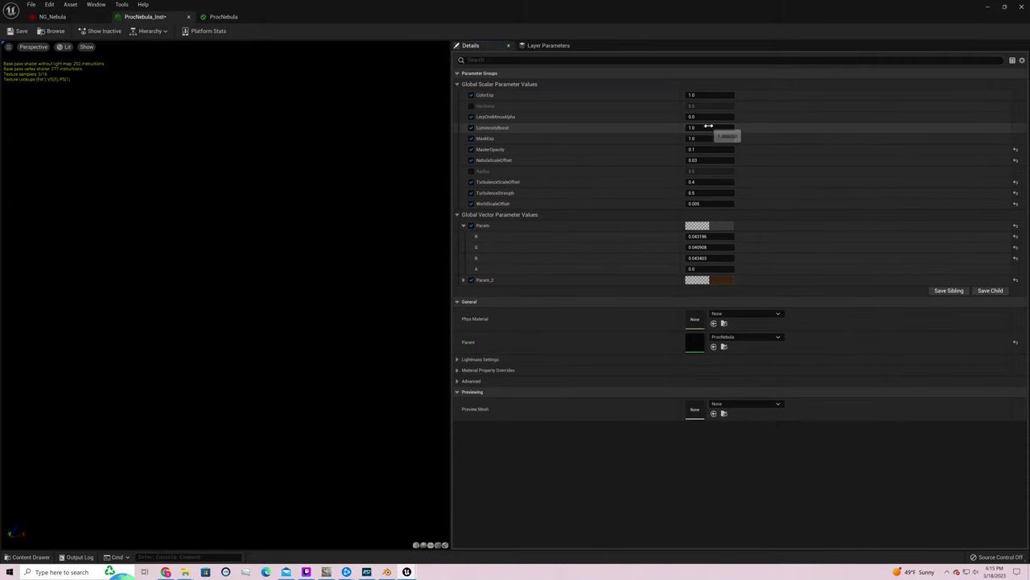
{"action": "left_click", "coordinate": [708, 128]}
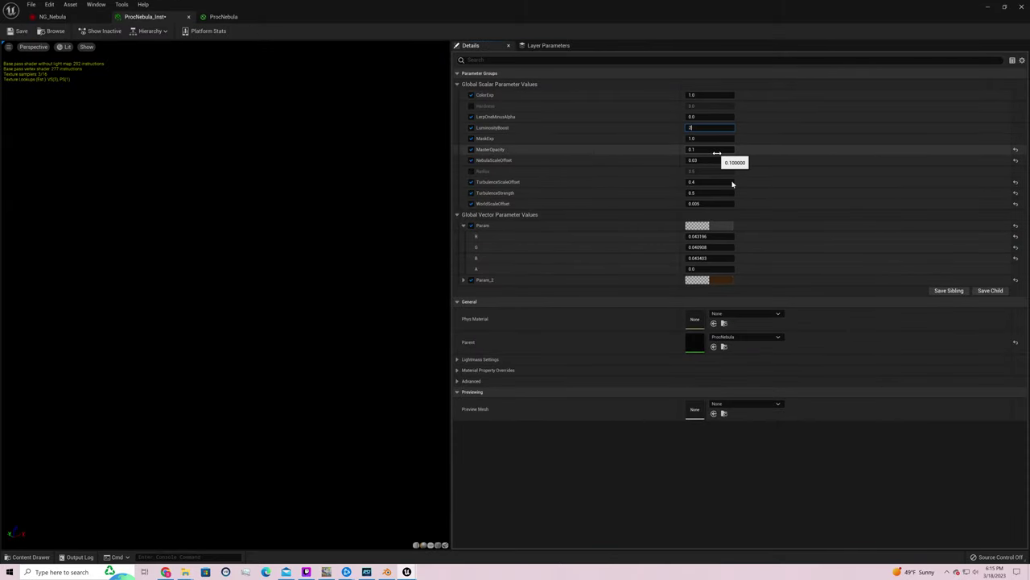
{"action": "left_click", "coordinate": [1004, 7]}
Try LuminosityBoost values of 4, 10, 100 and 1000 on the instance
{"action": "left_click", "coordinate": [779, 253]}
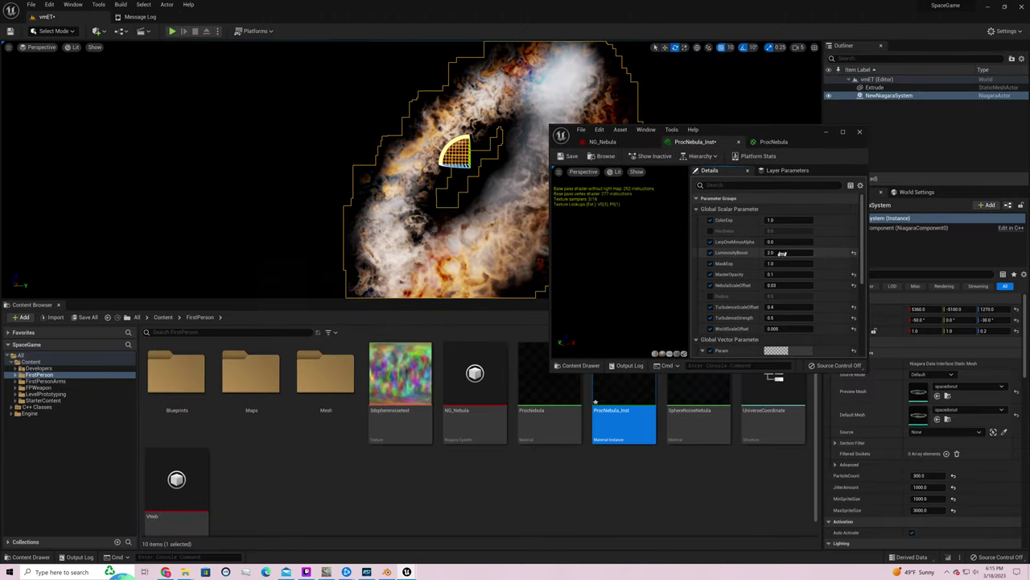
{"action": "type", "text": "4"}
{"action": "key", "text": "Return"}
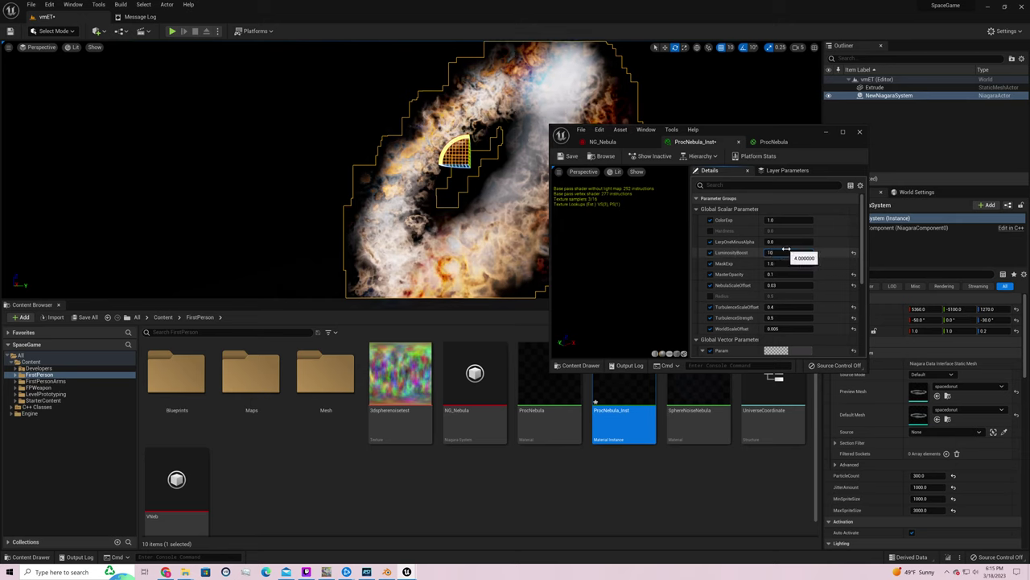
{"action": "type", "text": "10"}
{"action": "key", "text": "Return"}
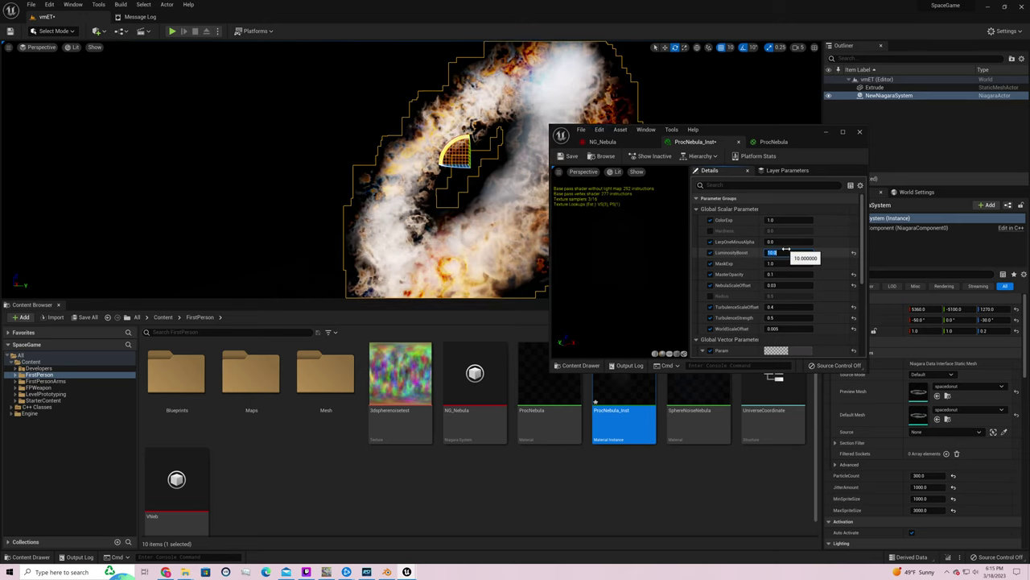
{"action": "type", "text": "100"}
{"action": "key", "text": "Return"}
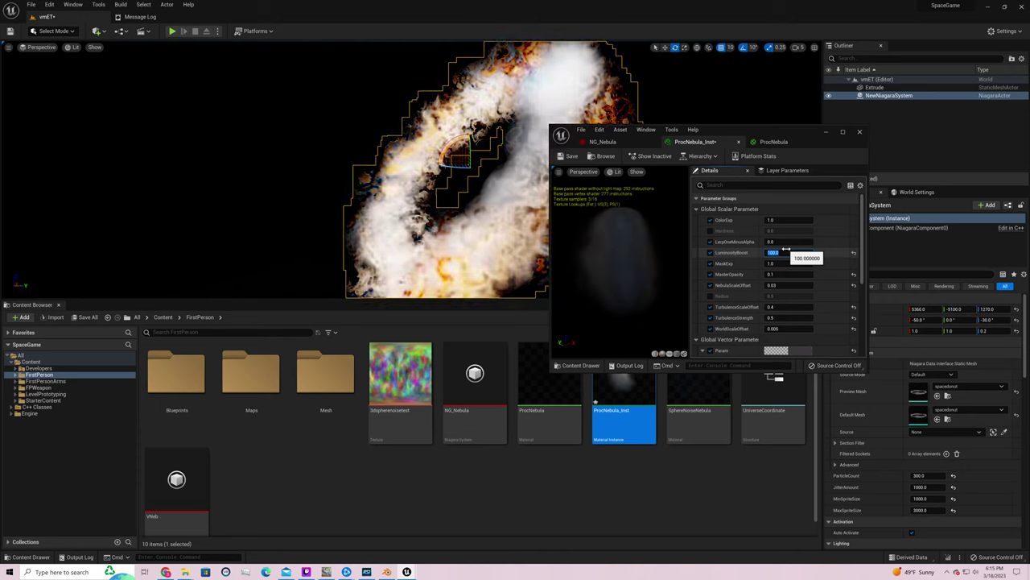
{"action": "type", "text": "1000"}
{"action": "key", "text": "Return"}
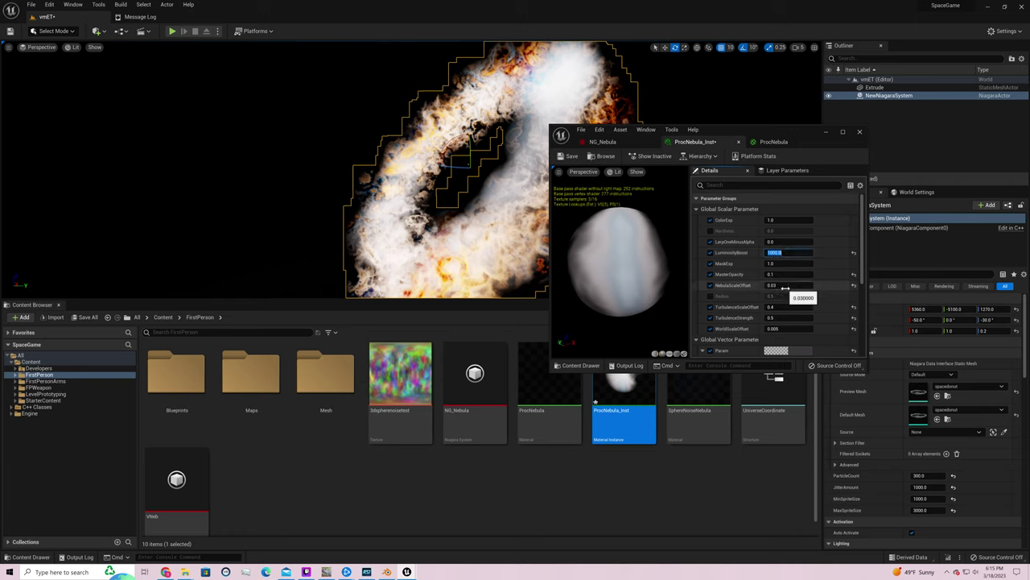
Set NebulaScaleOffset to 0.04
{"action": "left_click", "coordinate": [783, 289]}
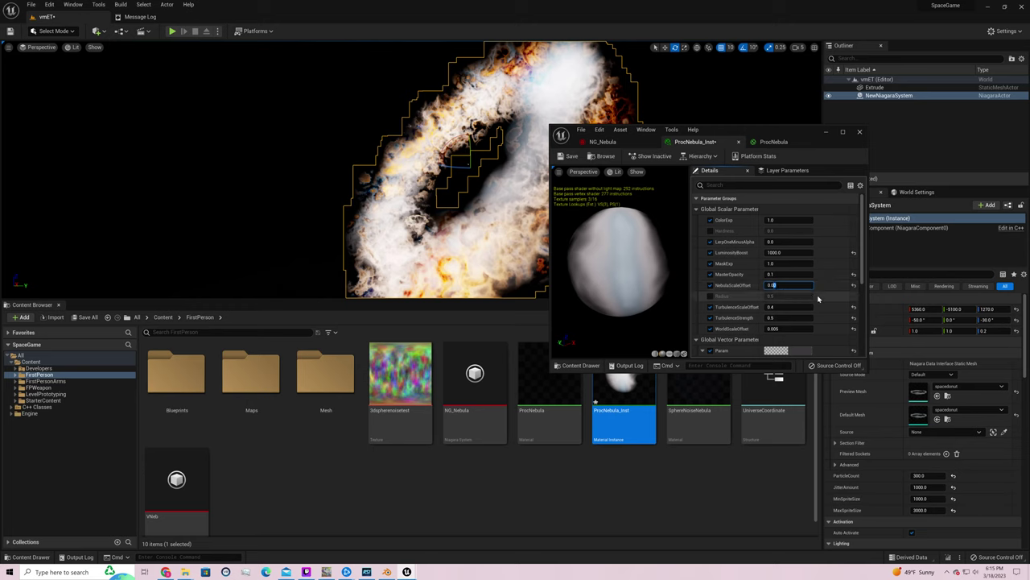
{"action": "type", "text": "0.04"}
{"action": "key", "text": "Return"}
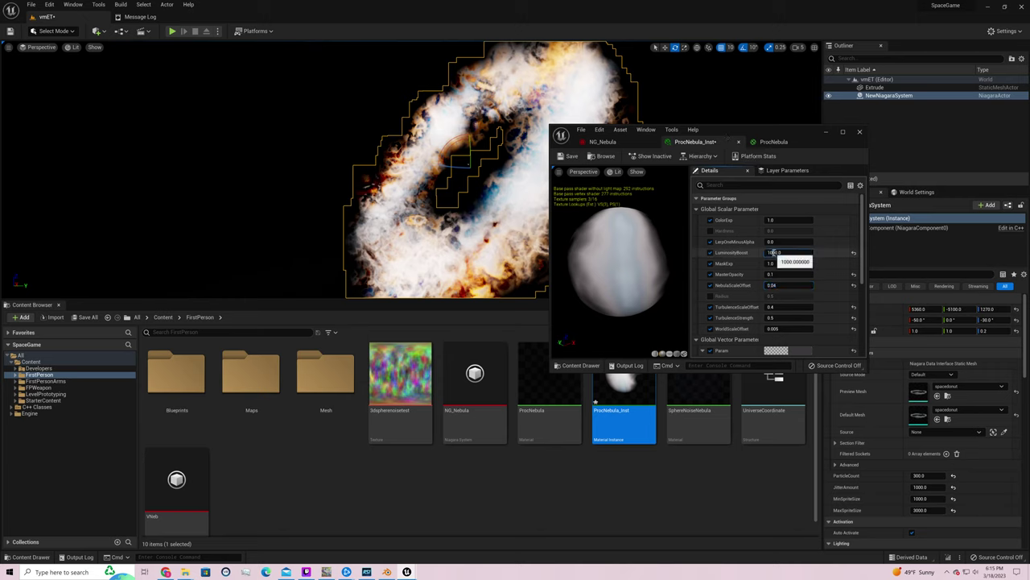
Push LuminosityBoost to 10000, then lower it through 1000 and 0 to 0.2
{"action": "left_click", "coordinate": [775, 252]}
{"action": "type", "text": "10000"}
{"action": "key", "text": "Return"}
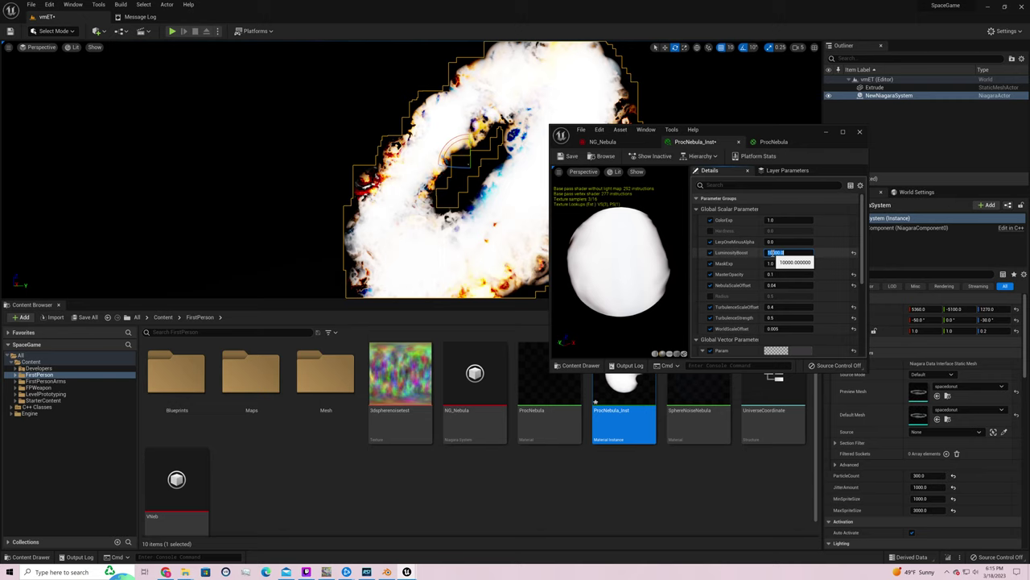
{"action": "type", "text": "1000"}
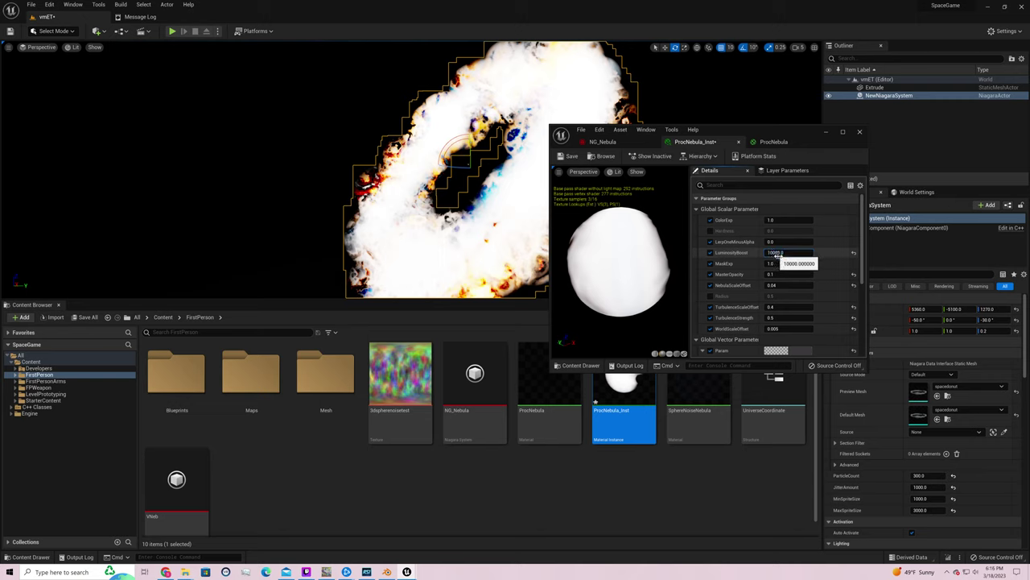
{"action": "key", "text": "Return"}
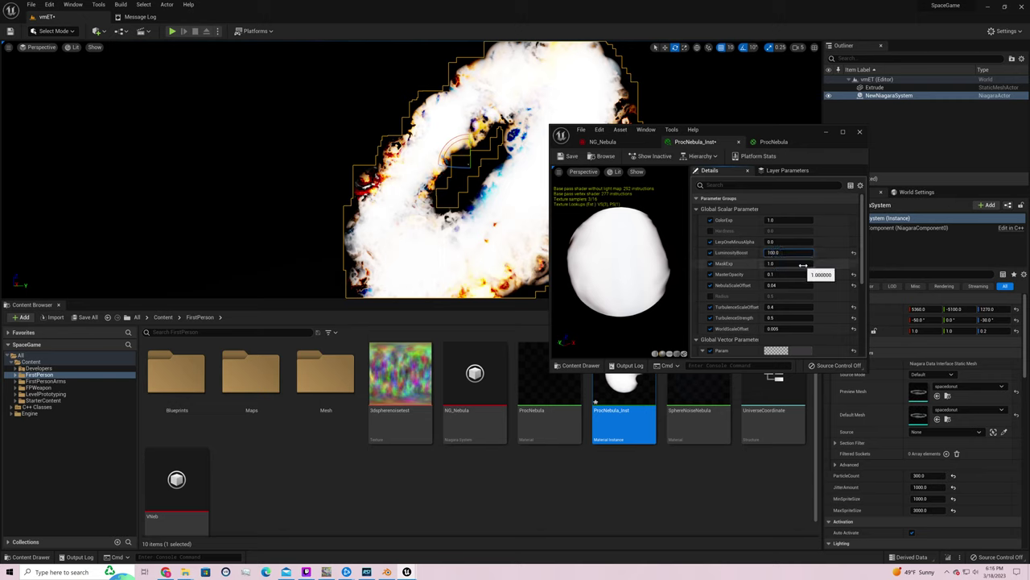
{"action": "left_click", "coordinate": [780, 253]}
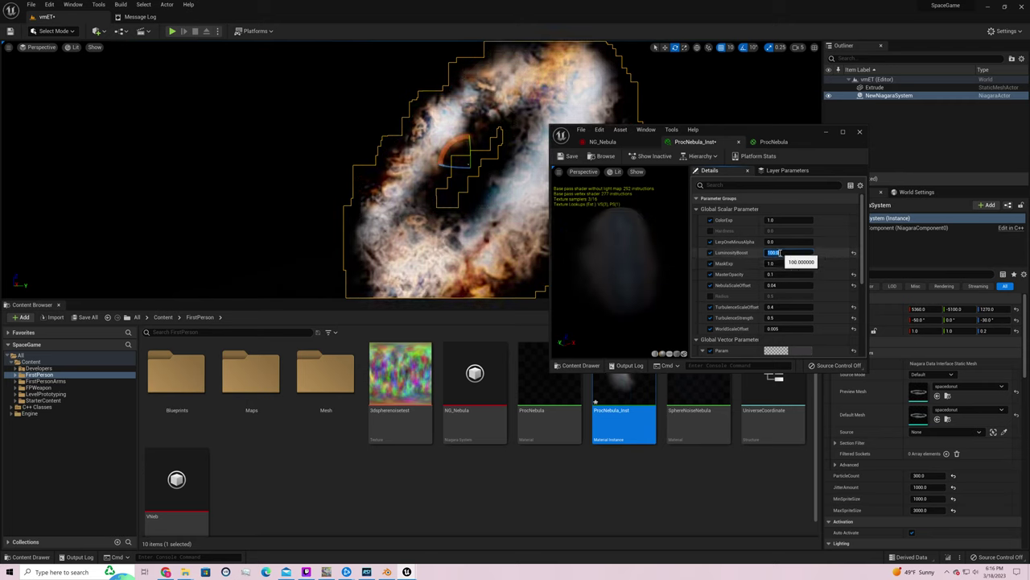
{"action": "type", "text": "0"}
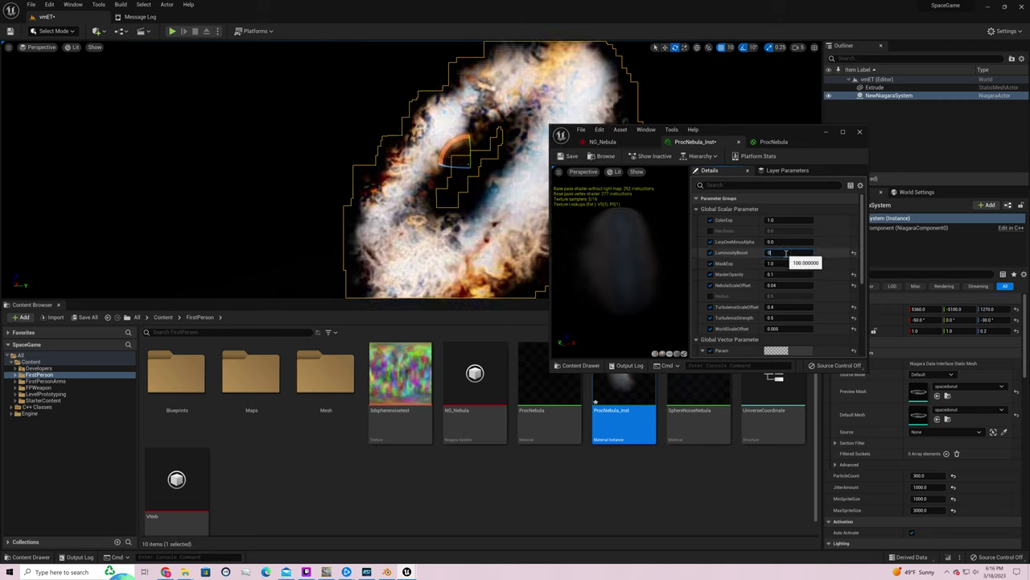
{"action": "key", "text": "Return"}
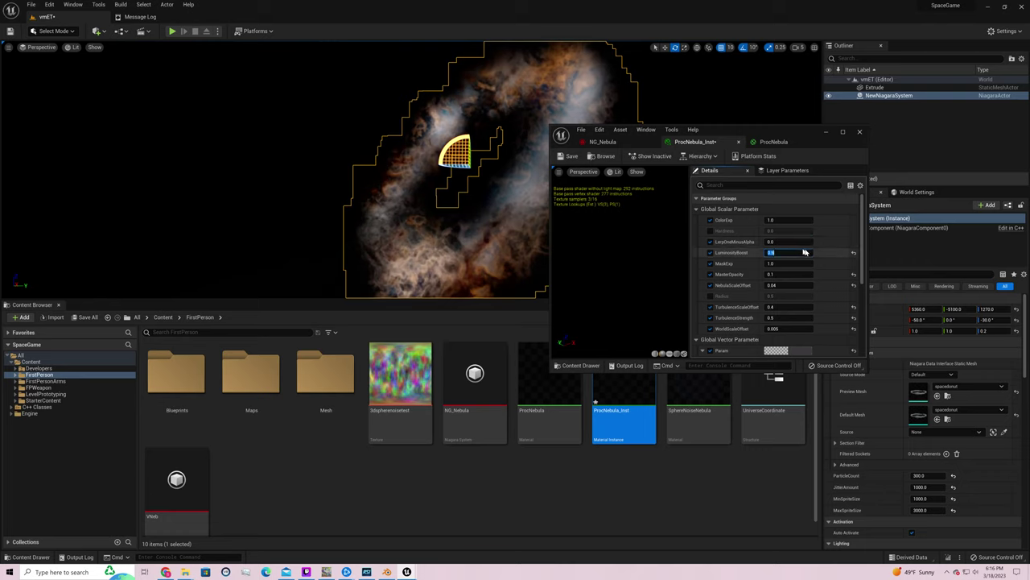
{"action": "type", "text": "0.2"}
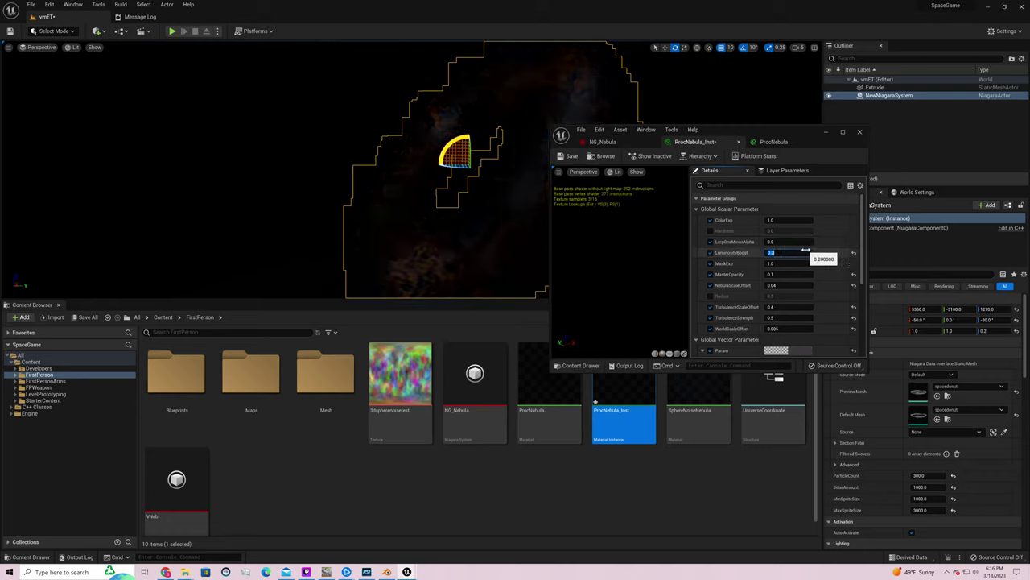
{"action": "right_click_drag", "start_coordinate": [539, 122], "coordinate": [522, 140]}
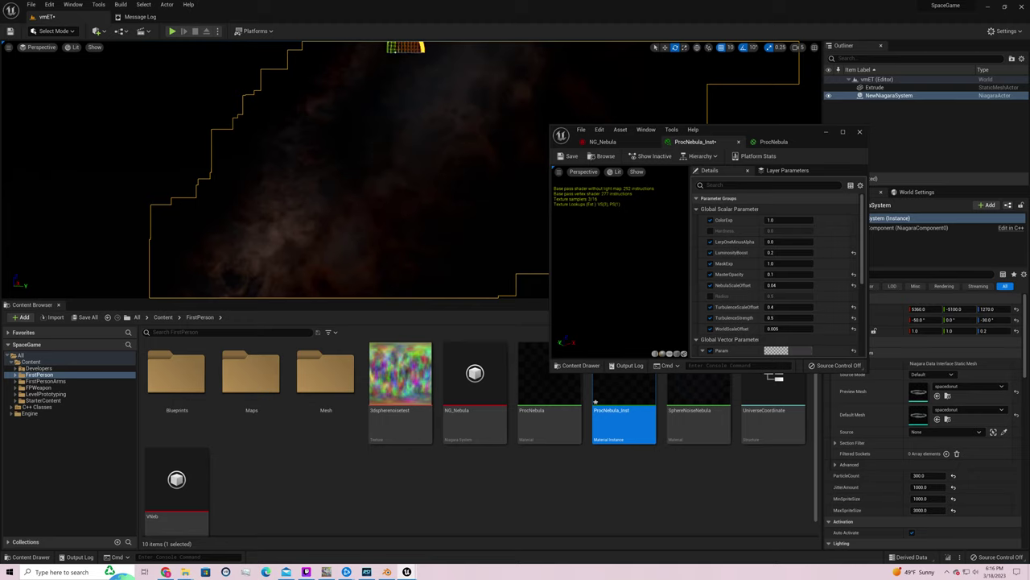
{"action": "right_click_drag", "start_coordinate": [522, 140], "coordinate": [570, 161]}
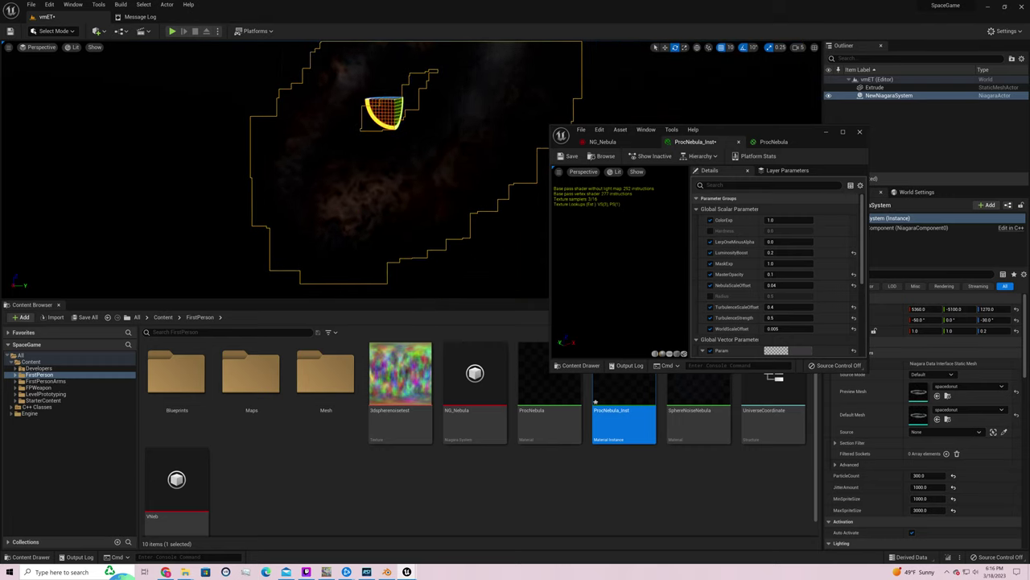
Restore LuminosityBoost on ProcNebula_Inst to 1.0
{"action": "left_click", "coordinate": [785, 252]}
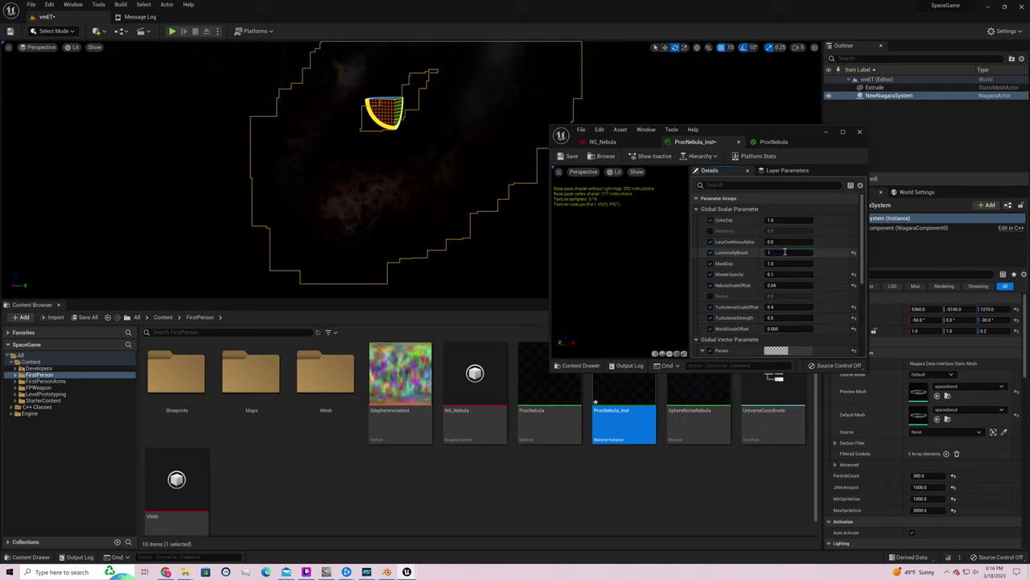
{"action": "type", "text": "1"}
{"action": "key", "text": "Return"}
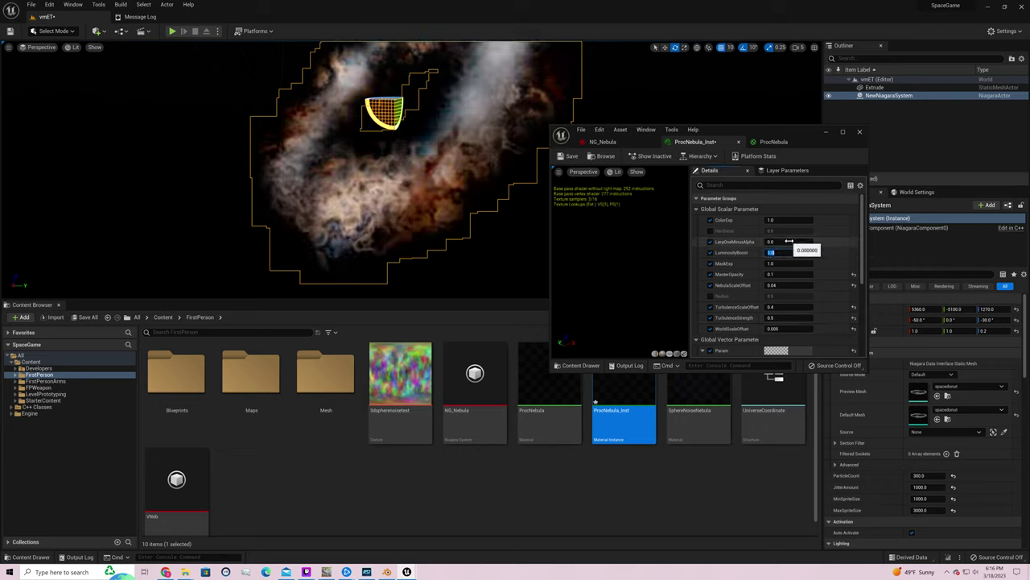
Toggle LerpOneMinusAlpha between 0 and 1, leave it at 1, and minimize the instance editor
{"action": "left_click", "coordinate": [787, 241]}
{"action": "key", "text": "Return"}
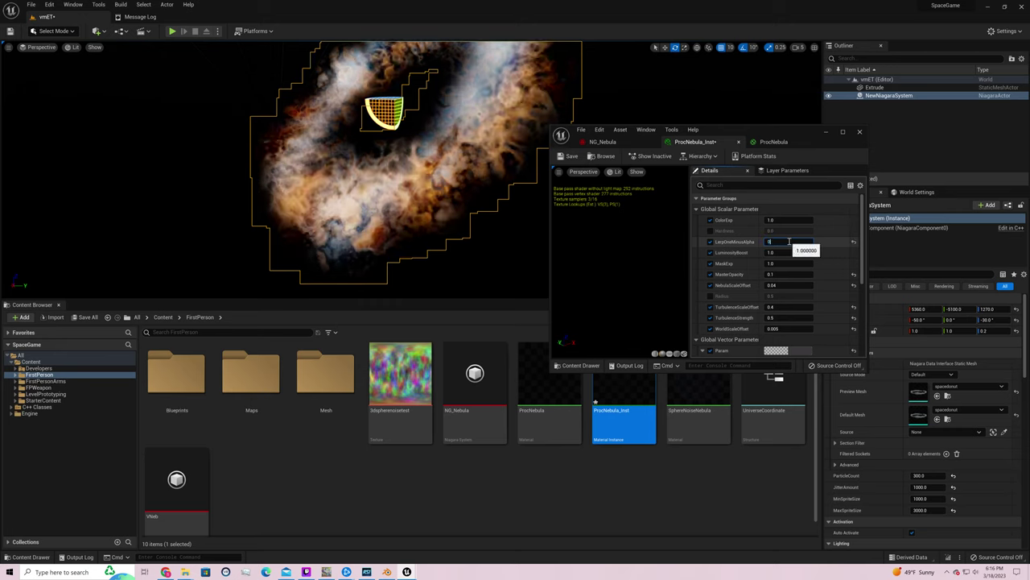
{"action": "key", "text": "Return"}
{"action": "left_click", "coordinate": [789, 241]}
{"action": "type", "text": "0"}
{"action": "key", "text": "Return"}
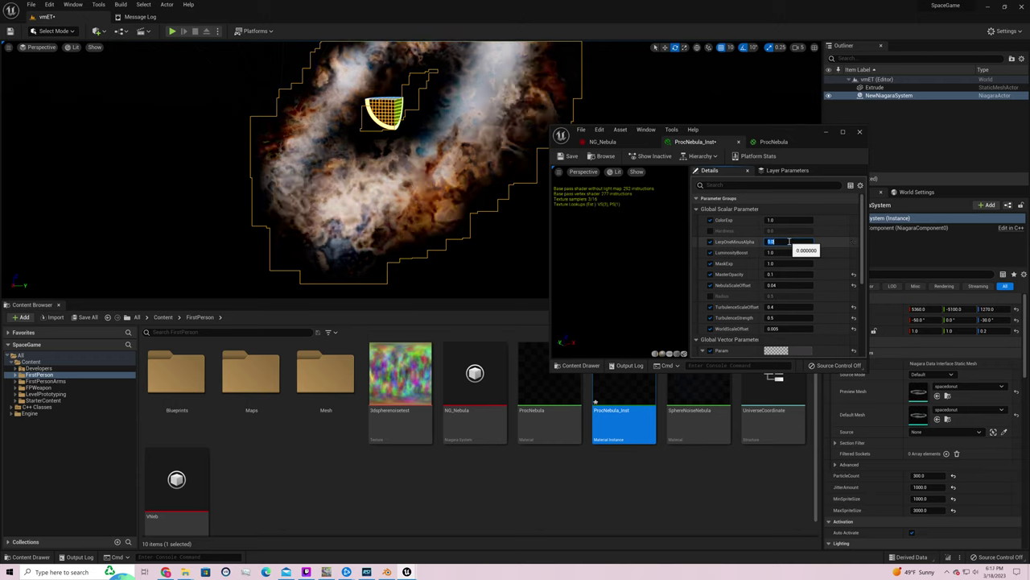
{"action": "type", "text": "1"}
{"action": "key", "text": "Return"}
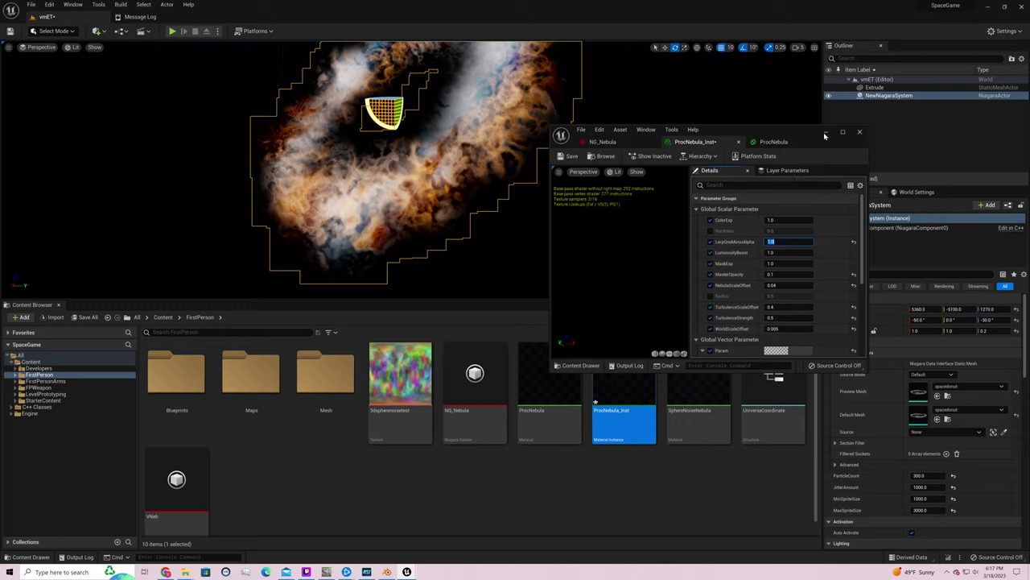
{"action": "left_click", "coordinate": [825, 132]}
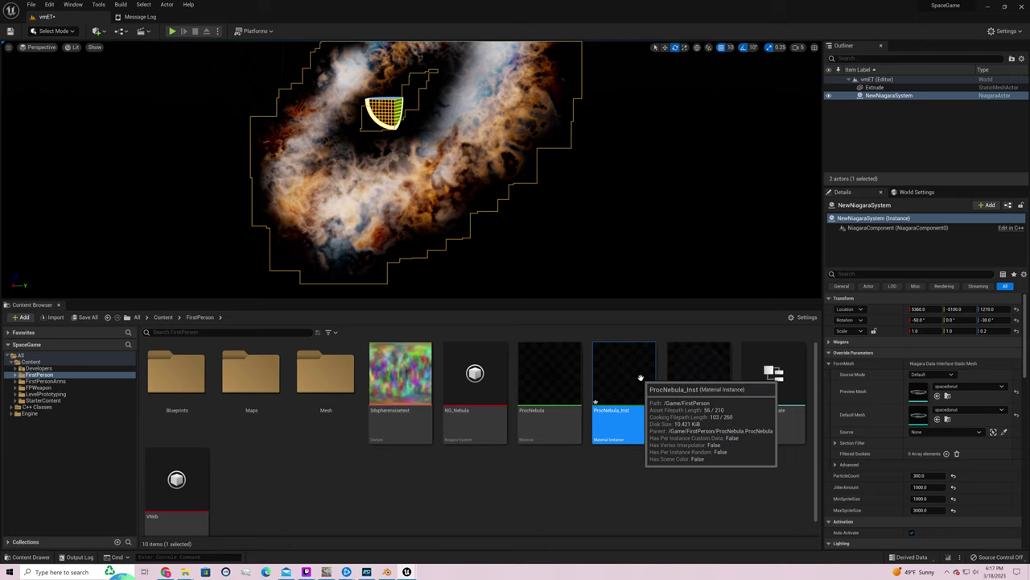
Open the ProcNebula material, rearrange the Param_2 and Lerp nodes, and preview the Add node's output
{"action": "double_click", "coordinate": [549, 378]}
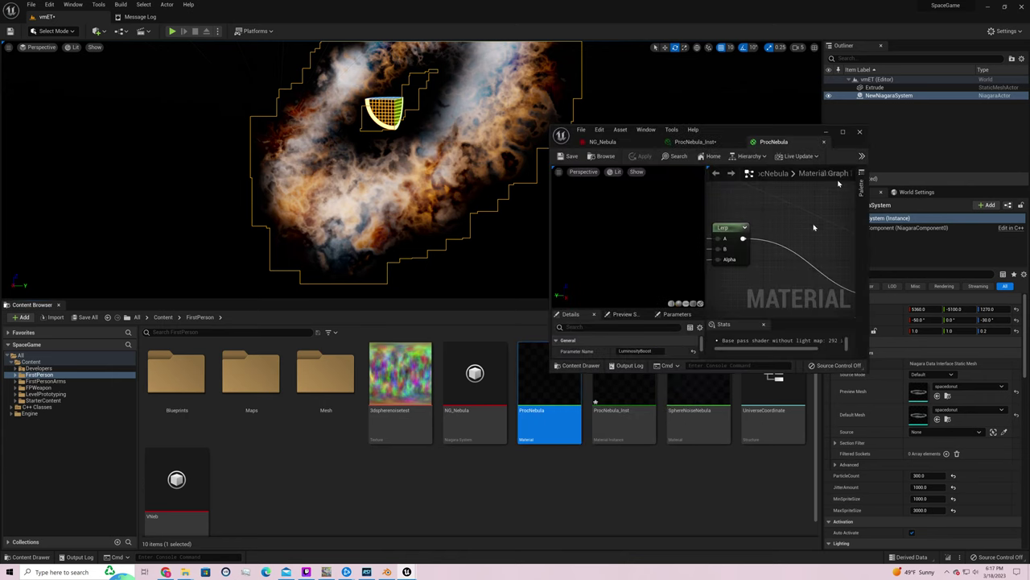
{"action": "left_click", "coordinate": [843, 132]}
{"action": "scroll", "coordinate": [663, 239], "scroll_direction": "up", "scroll_amount": 3}
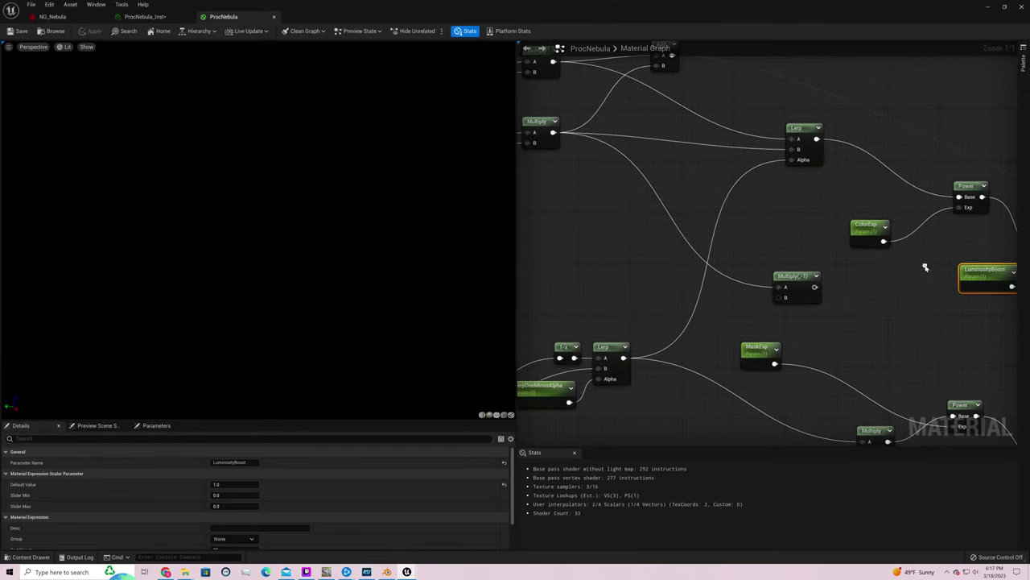
{"action": "right_click_drag", "start_coordinate": [778, 225], "coordinate": [910, 214]}
{"action": "left_click_drag", "start_coordinate": [625, 189], "coordinate": [669, 169]}
{"action": "right_click_drag", "start_coordinate": [888, 196], "coordinate": [638, 222]}
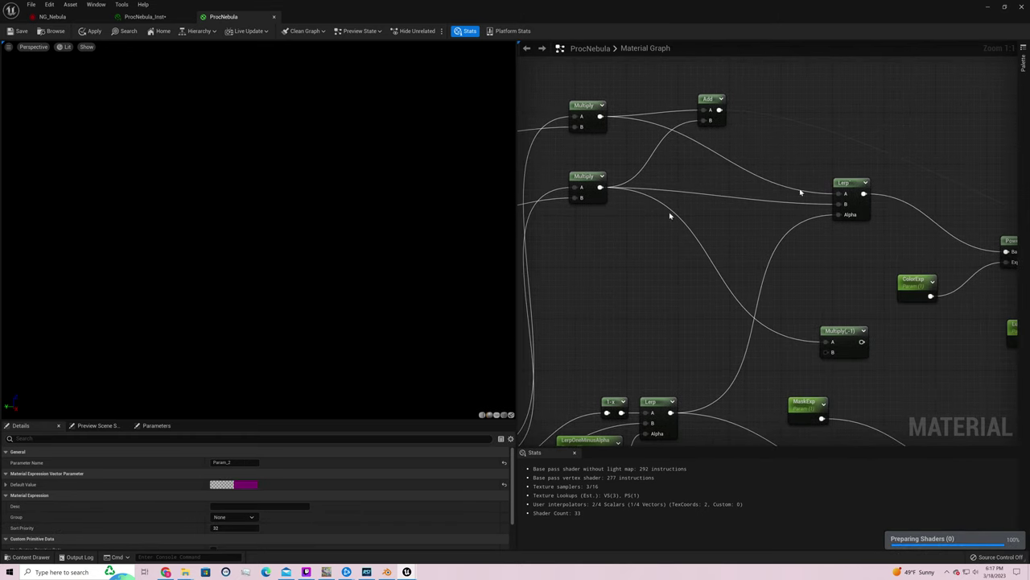
{"action": "mouse_move", "coordinate": [852, 185]}
{"action": "left_mouse_down"}
{"action": "mouse_move", "coordinate": [878, 153]}
{"action": "mouse_move", "coordinate": [852, 180]}
{"action": "mouse_move", "coordinate": [839, 179]}
{"action": "left_mouse_up"}
{"action": "right_click_drag", "start_coordinate": [775, 141], "coordinate": [757, 179]}
{"action": "right_click", "coordinate": [686, 140]}
{"action": "left_click", "coordinate": [719, 154]}
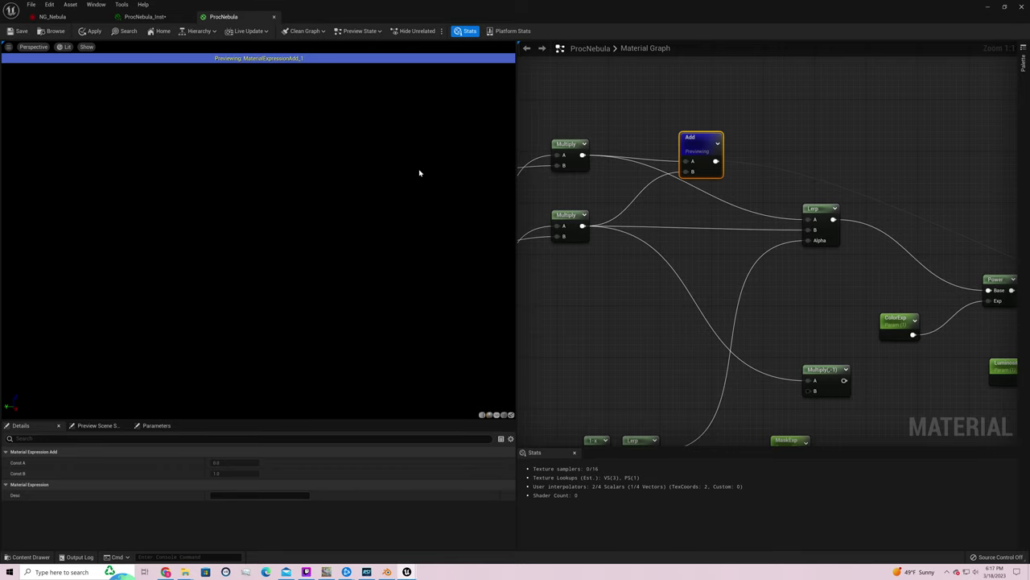
Move the Add node further right to free space beside the middle Lerp
{"action": "left_click_drag", "start_coordinate": [439, 177], "coordinate": [439, 176]}
{"action": "right_click_drag", "start_coordinate": [683, 269], "coordinate": [636, 279]}
{"action": "left_click_drag", "start_coordinate": [659, 186], "coordinate": [777, 193]}
{"action": "right_click_drag", "start_coordinate": [750, 297], "coordinate": [847, 273]}
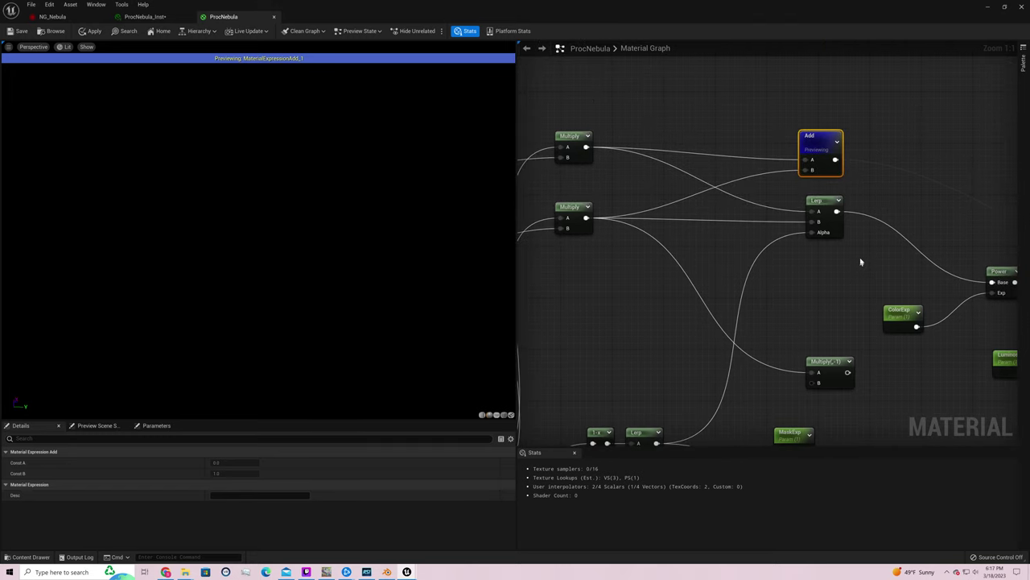
Add a new Lerp node fed by Add into A and the middle Lerp into B
{"action": "right_click", "coordinate": [905, 185]}
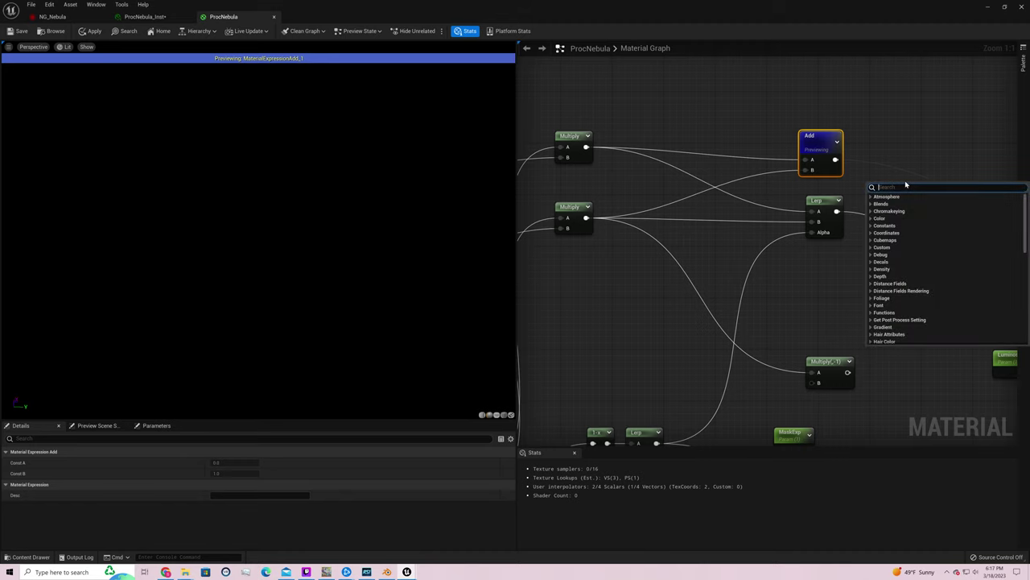
{"action": "type", "text": "li"}
{"action": "key", "text": "Down"}
{"action": "key", "text": "Return"}
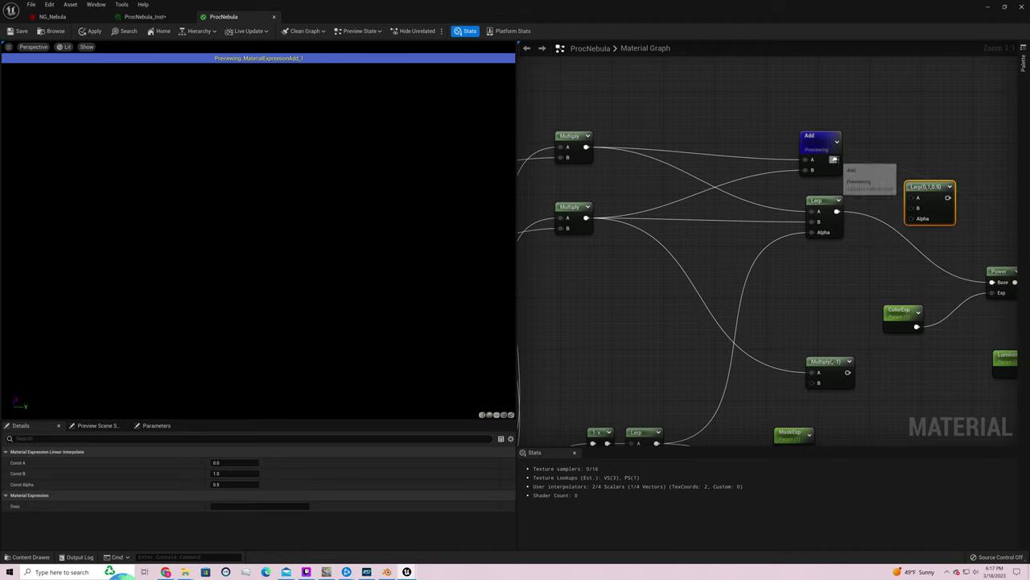
{"action": "left_click_drag", "start_coordinate": [835, 159], "coordinate": [914, 195]}
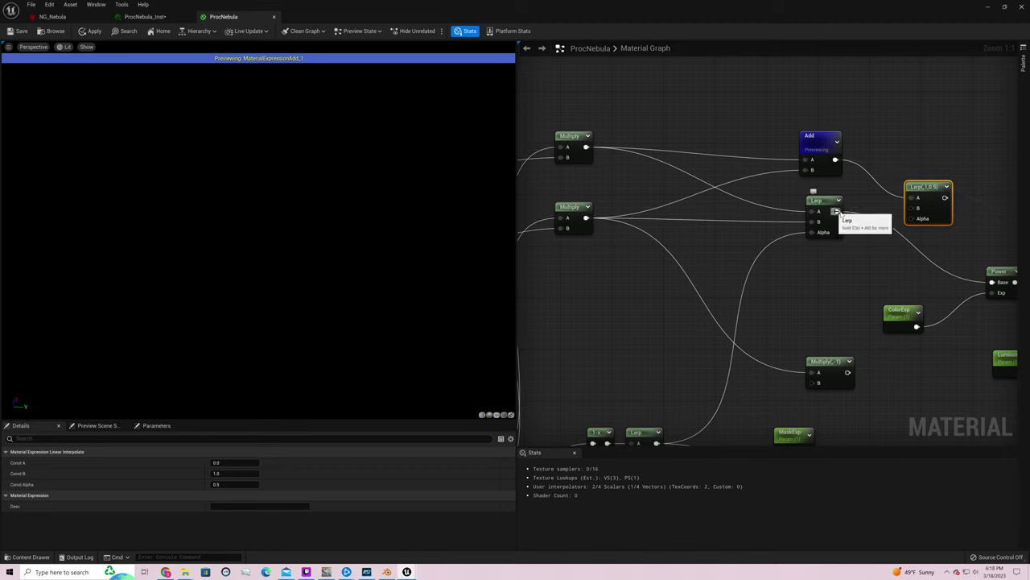
{"action": "left_click_drag", "start_coordinate": [838, 212], "coordinate": [899, 225]}
Drive the Lerp's Alpha with a LerpColorMode scalar parameter, wire it into Power's Base, and save
{"action": "type", "text": "scal"}
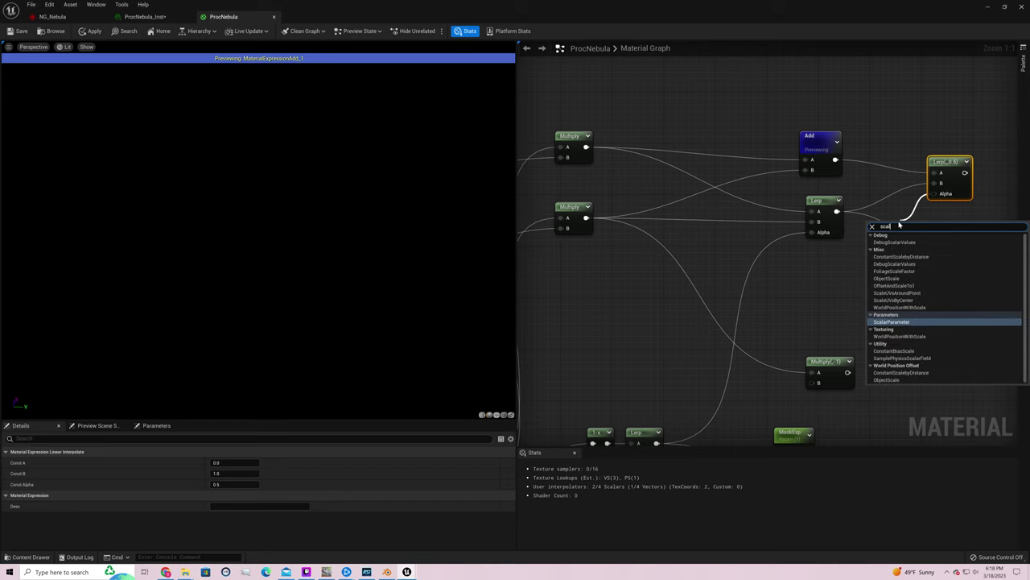
{"action": "key", "text": "Return"}
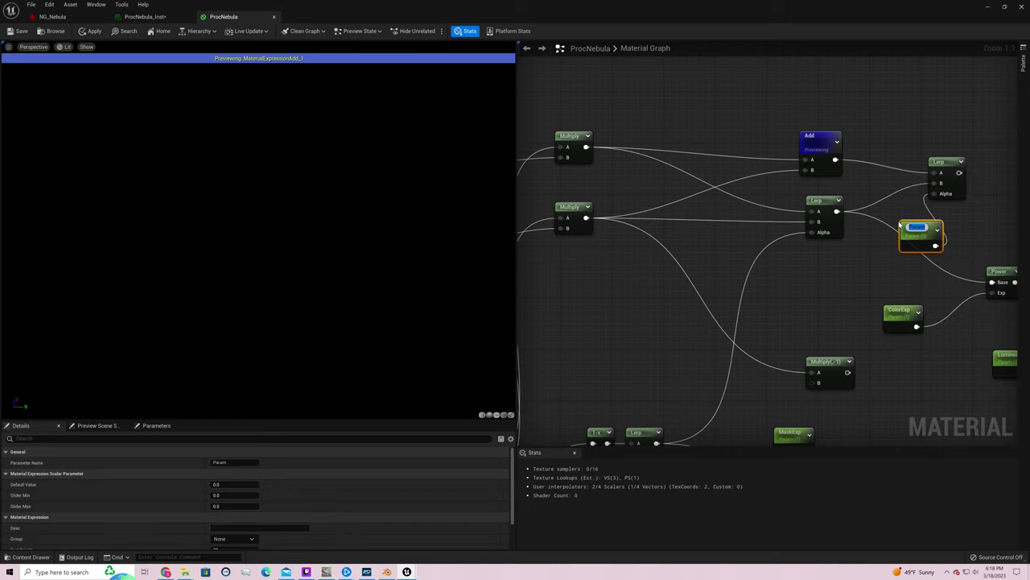
{"action": "type", "text": "LerpColorMode"}
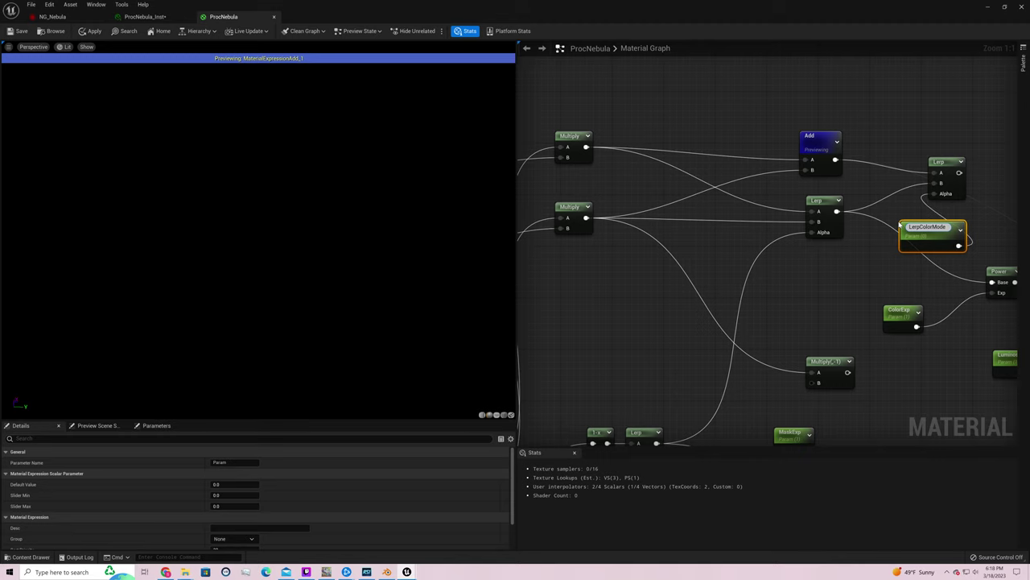
{"action": "key", "text": "Return"}
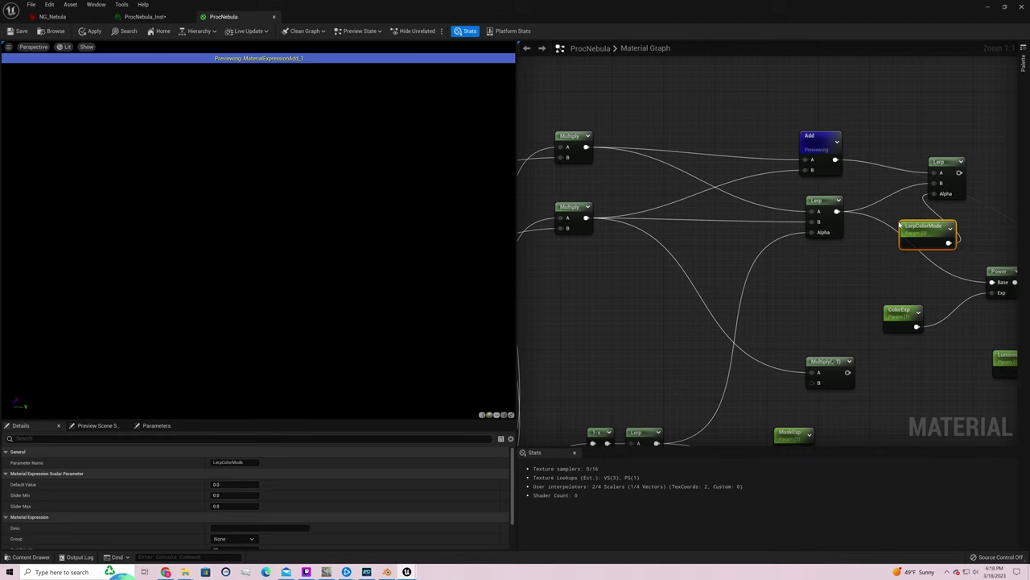
{"action": "left_click_drag", "start_coordinate": [923, 227], "coordinate": [835, 260]}
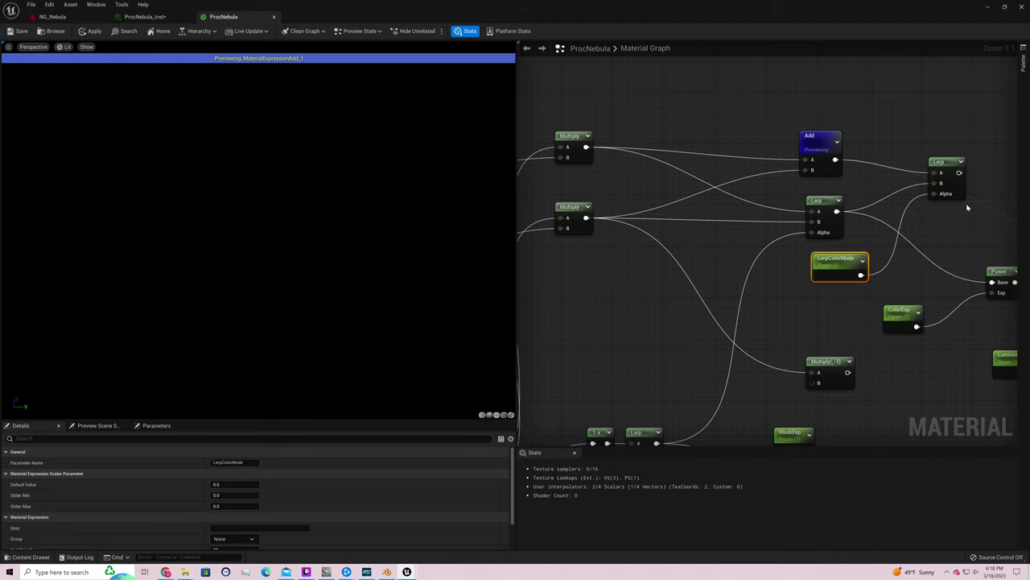
{"action": "right_click_drag", "start_coordinate": [968, 207], "coordinate": [748, 216]}
{"action": "left_click_drag", "start_coordinate": [741, 185], "coordinate": [776, 295]}
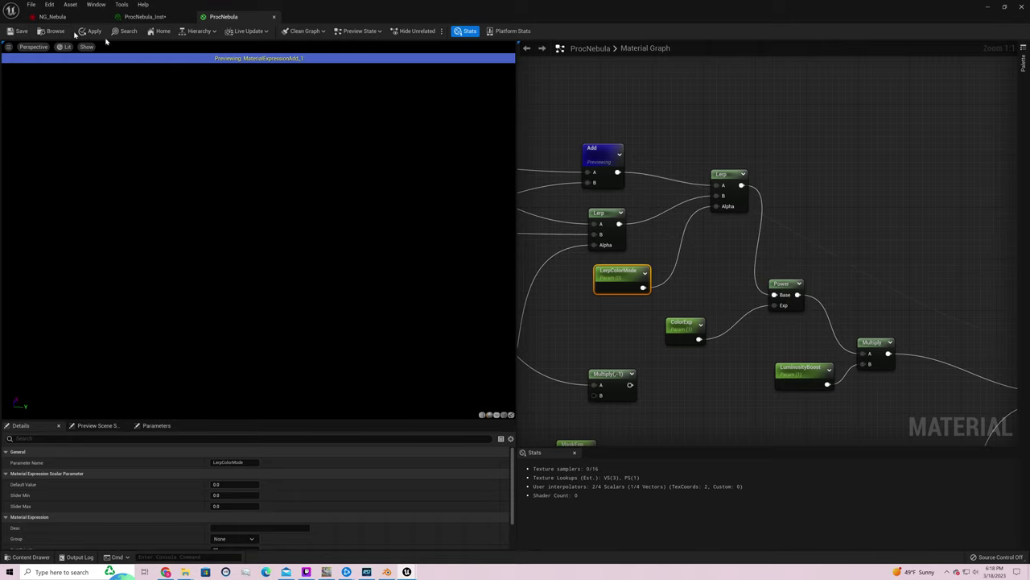
{"action": "left_click", "coordinate": [16, 32]}
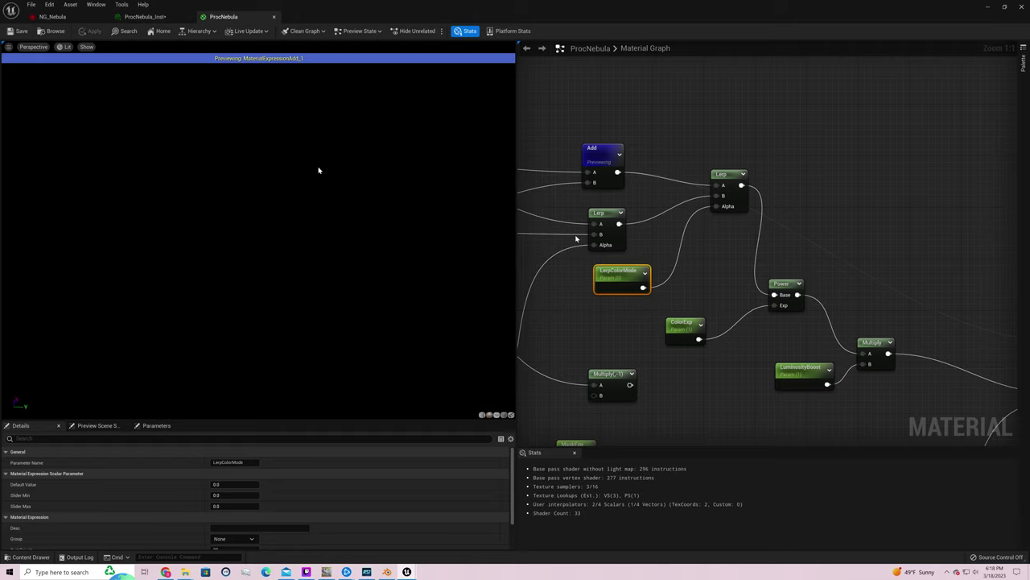
Check NG_Nebula, return to ProcNebula_Inst, and float its editor as a smaller window over the level
{"action": "left_click", "coordinate": [144, 16]}
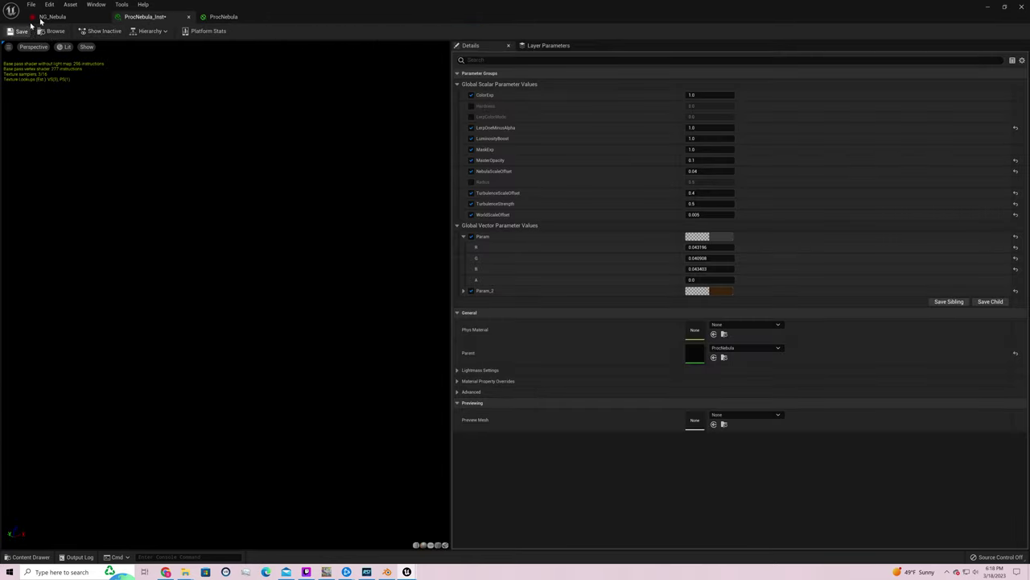
{"action": "left_click", "coordinate": [51, 16]}
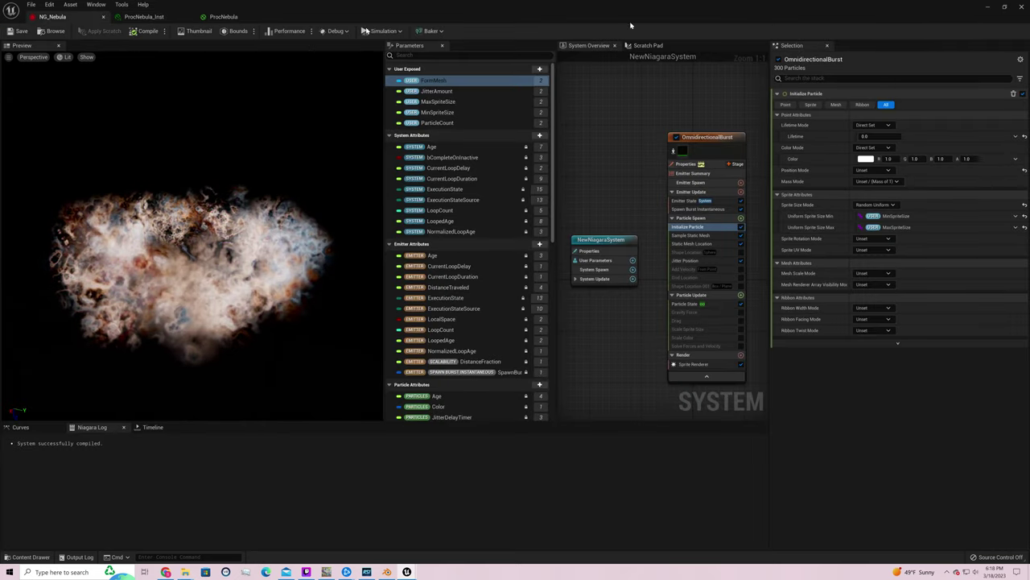
{"action": "left_click", "coordinate": [144, 16]}
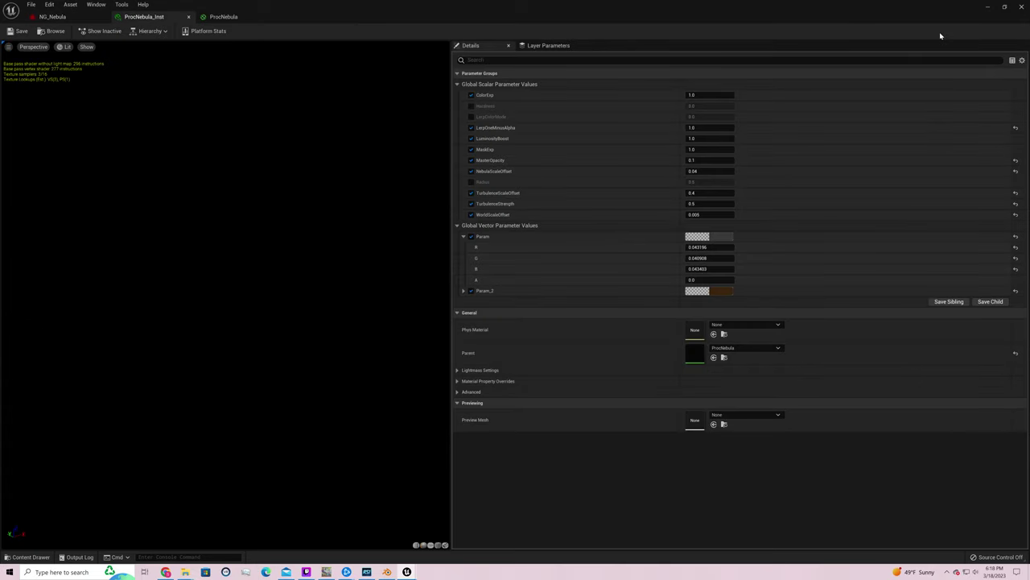
{"action": "left_click", "coordinate": [1005, 6]}
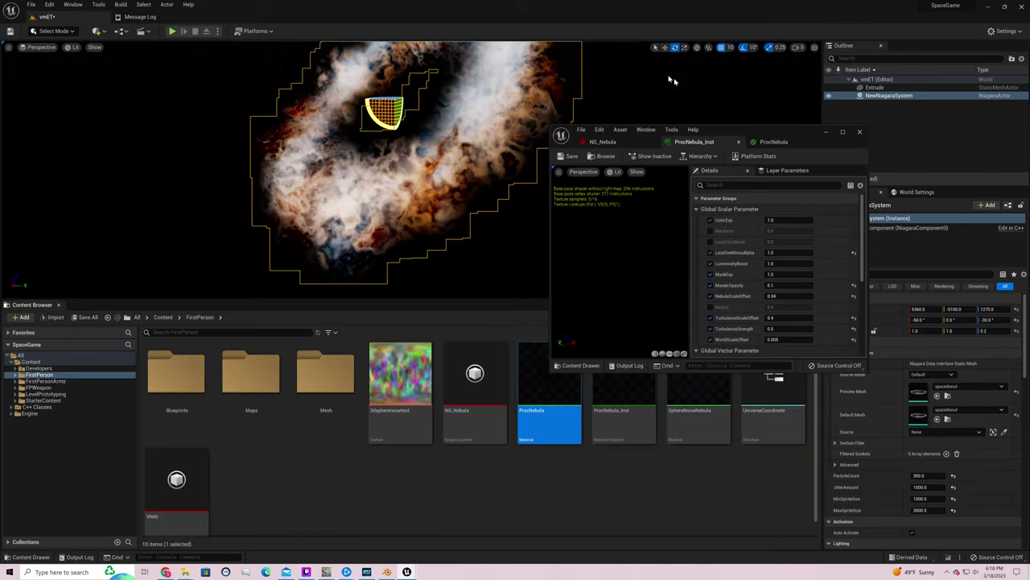
Enable the LerpColorMode override and test values 1, 0 and 3, returning to 0
{"action": "left_click", "coordinate": [710, 242]}
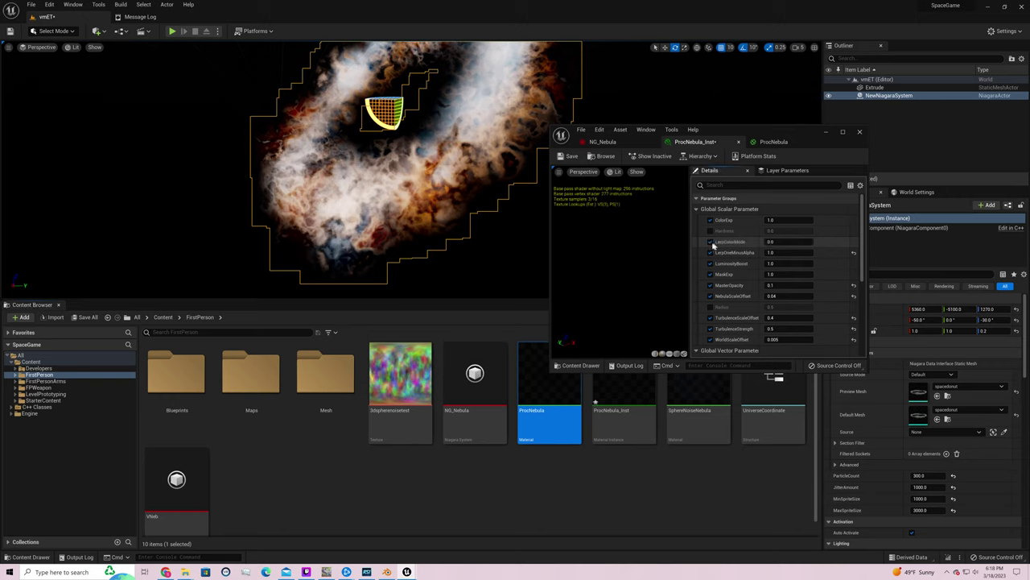
{"action": "left_click", "coordinate": [794, 242]}
{"action": "type", "text": "1"}
{"action": "key", "text": "Return"}
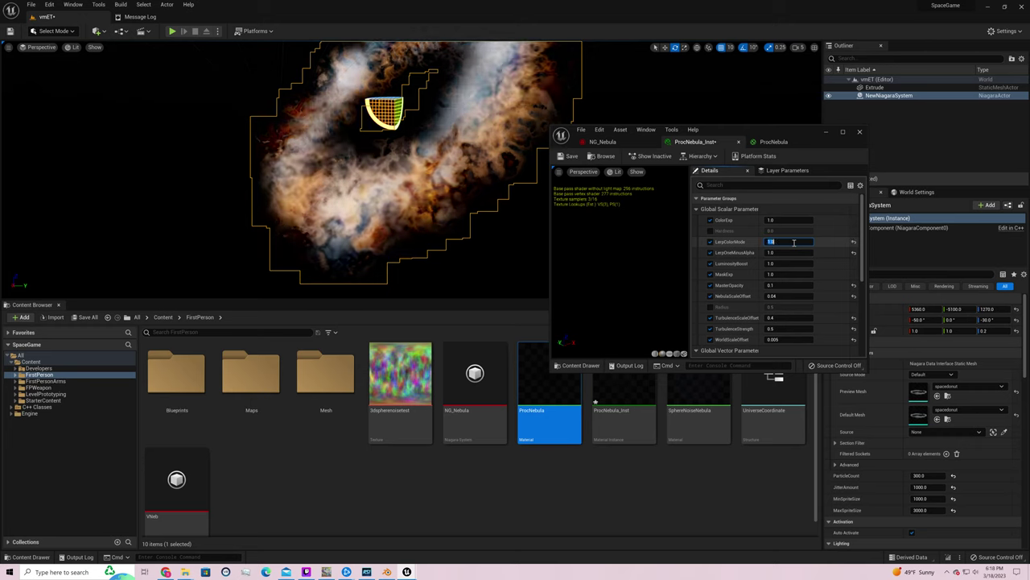
{"action": "key", "text": "BackSpace"}
{"action": "key", "text": "Return"}
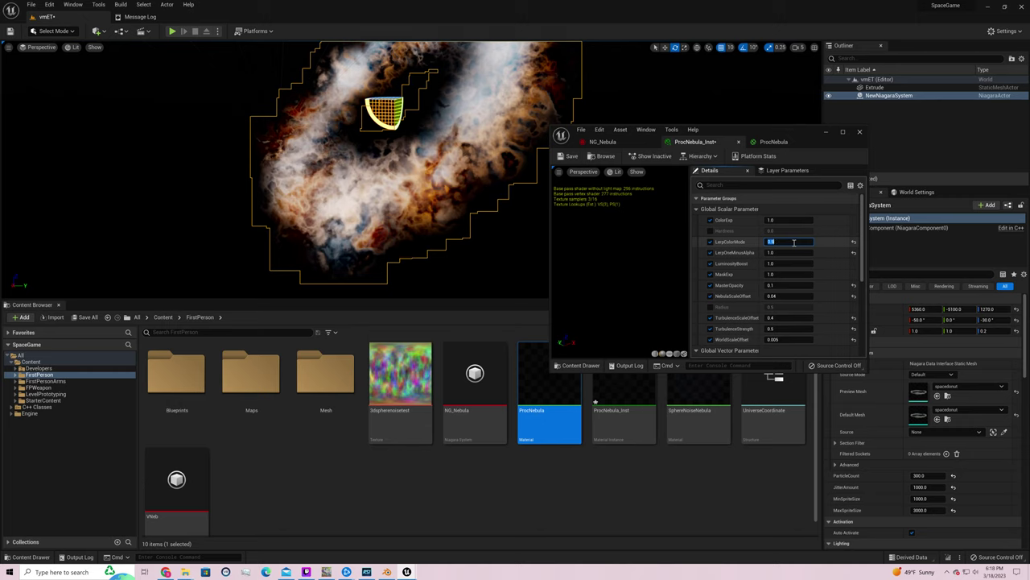
{"action": "key", "text": "BackSpace"}
{"action": "type", "text": "3"}
{"action": "key", "text": "Return"}
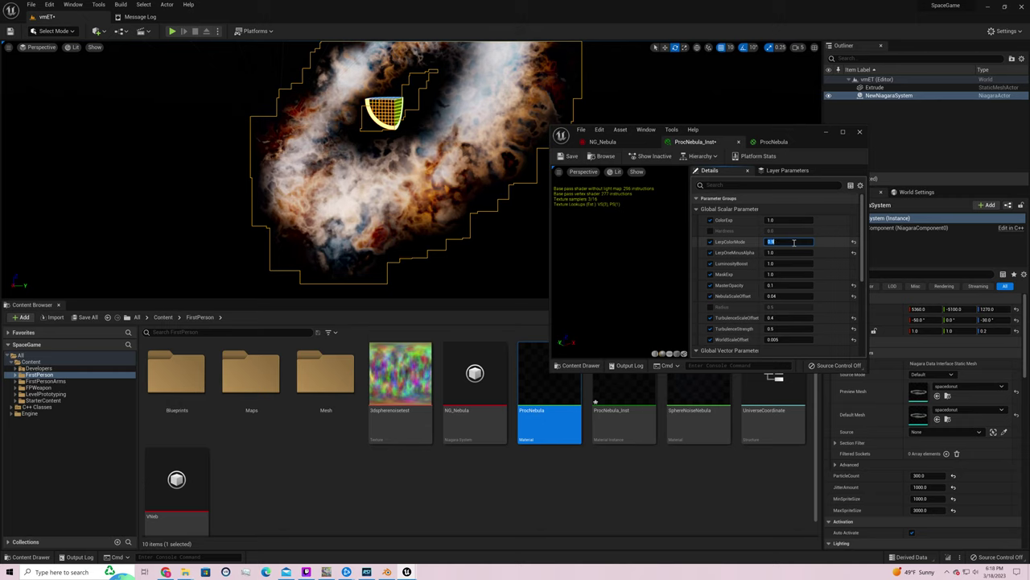
{"action": "type", "text": "0"}
{"action": "key", "text": "Return"}
{"action": "key", "text": "Return"}
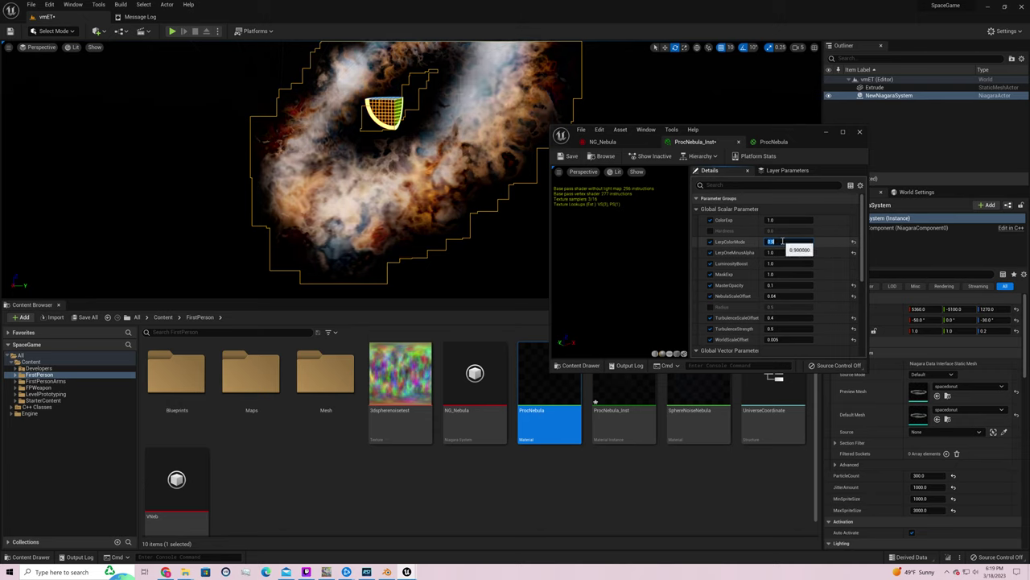
Compare LerpColorMode values again around the nebula ring and finish with it at 1.0
{"action": "type", "text": "1"}
{"action": "key", "text": "Return"}
{"action": "type", "text": "0"}
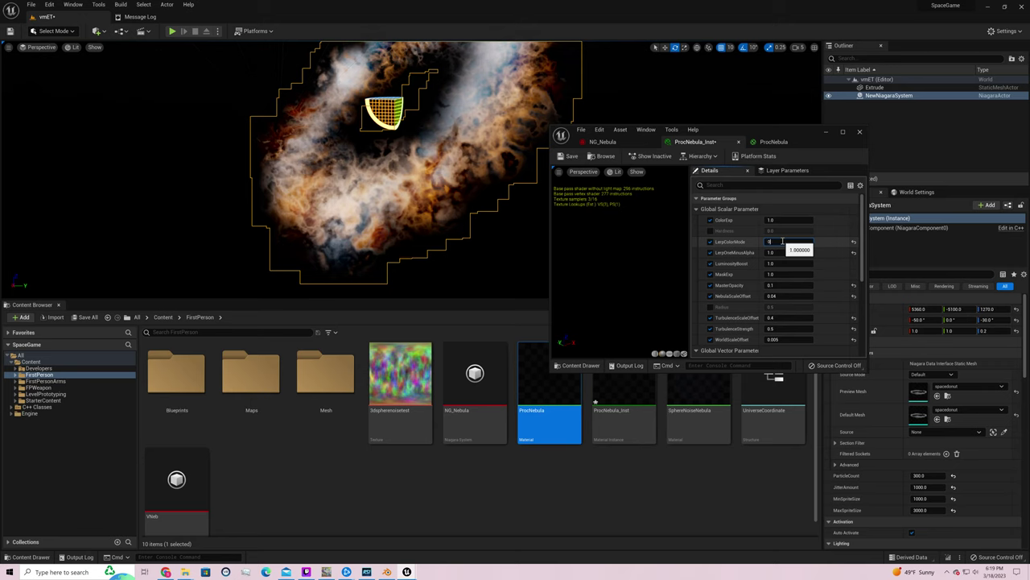
{"action": "key", "text": "Return"}
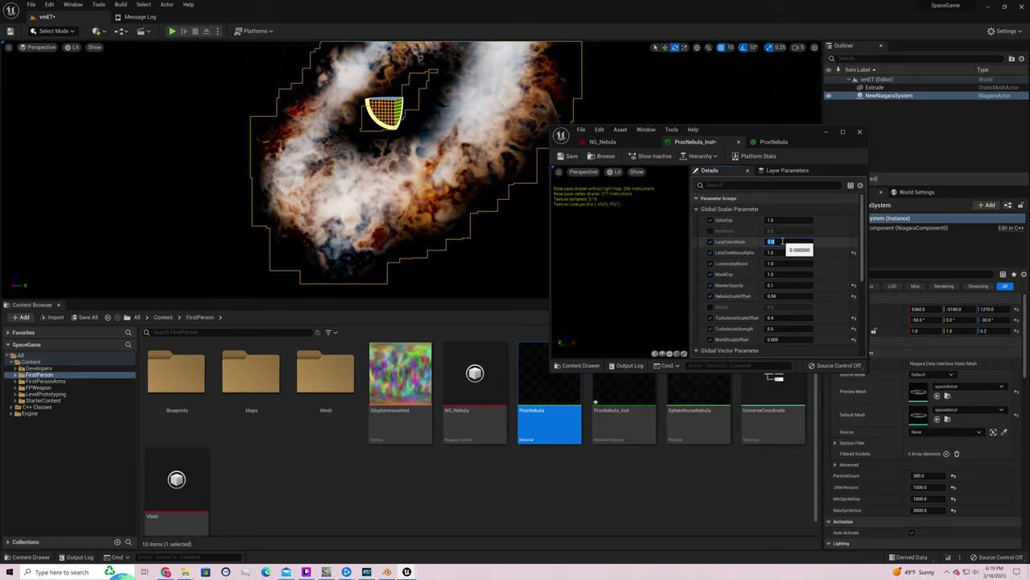
{"action": "type", "text": "1"}
{"action": "key", "text": "Return"}
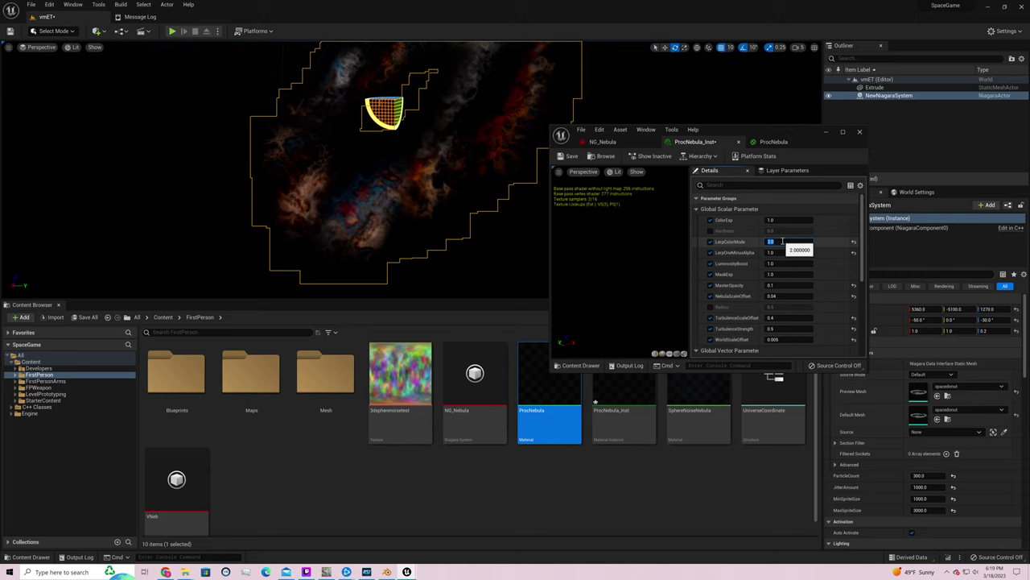
{"action": "right_click_drag", "start_coordinate": [221, 246], "coordinate": [129, 249]}
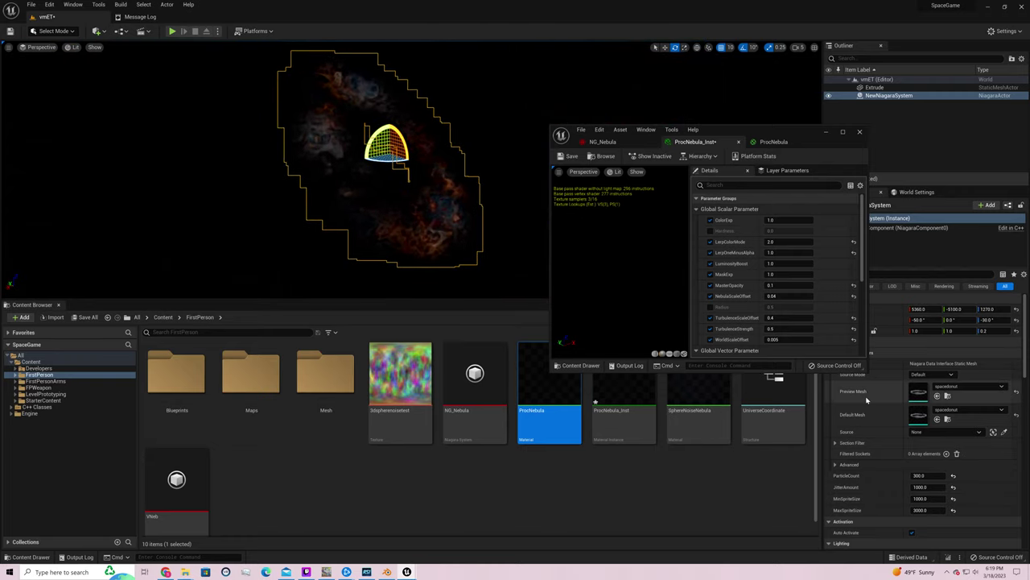
{"action": "left_click", "coordinate": [780, 241]}
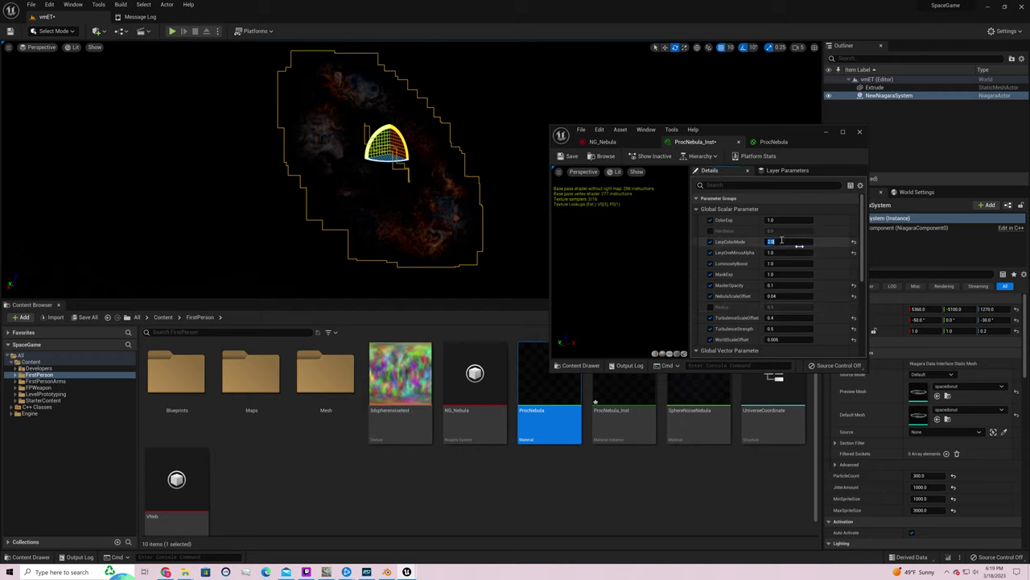
{"action": "type", "text": "1"}
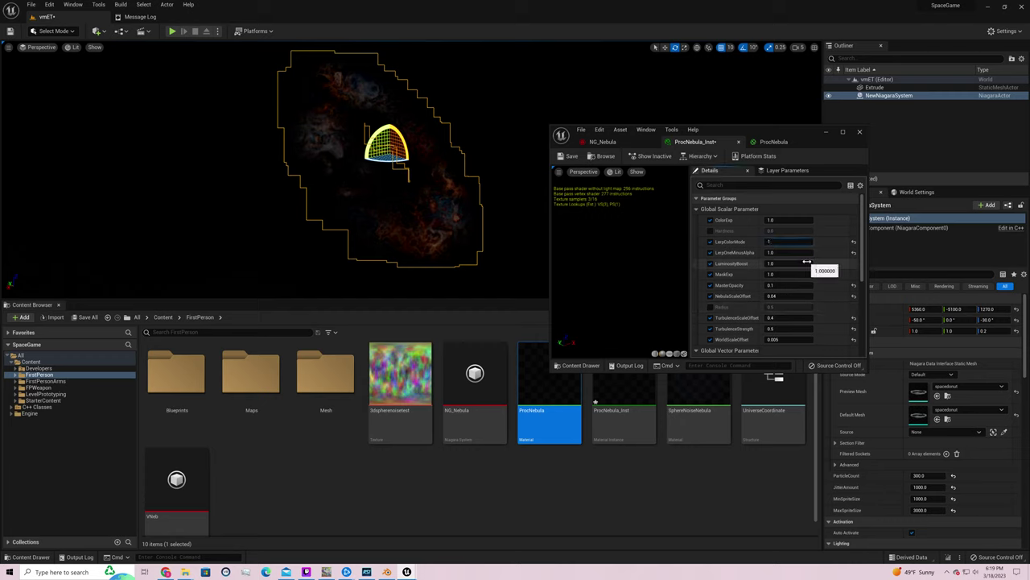
{"action": "key", "text": "Return"}
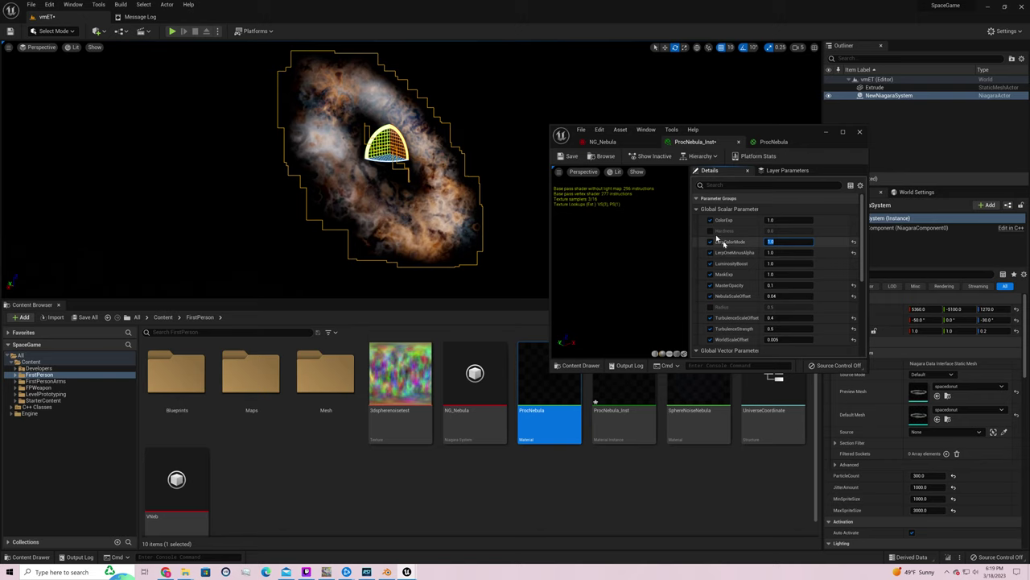
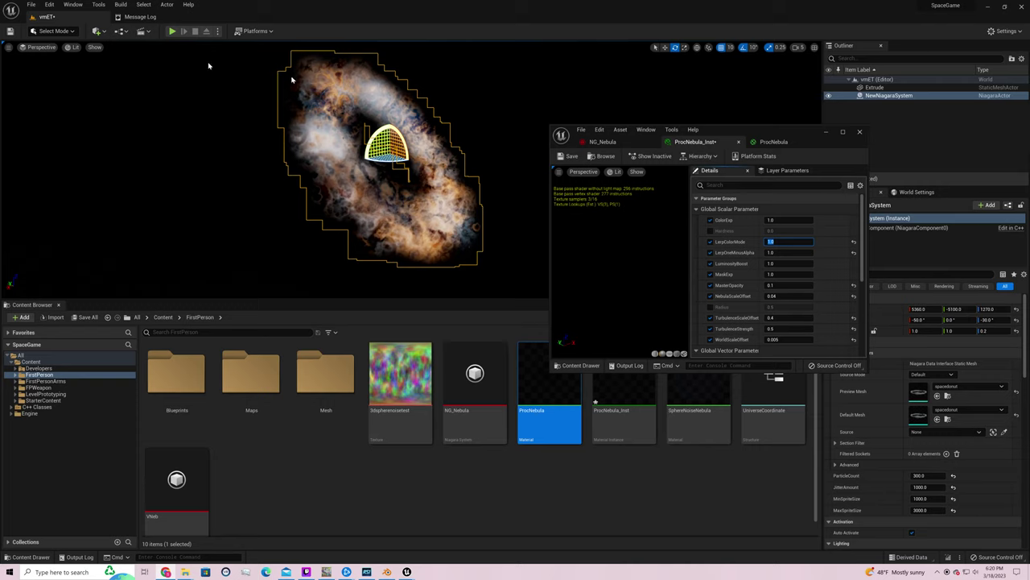
Maximize the ProcNebula material editor window to fill the screen
{"action": "mouse_move", "coordinate": [547, 392]}
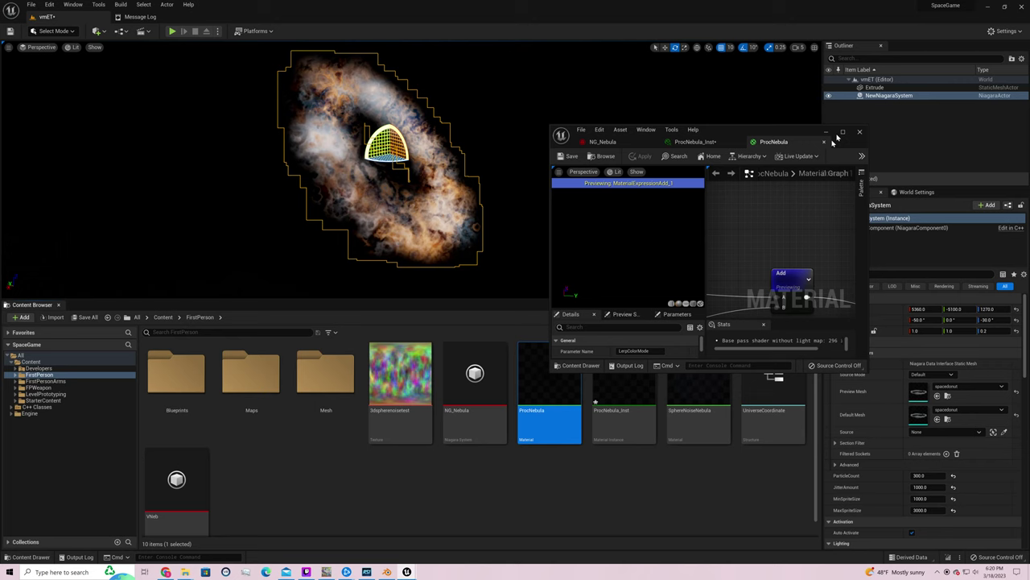
{"action": "left_click", "coordinate": [842, 132]}
{"action": "scroll", "coordinate": [810, 194], "scroll_direction": "down", "scroll_amount": 2}
{"action": "scroll", "coordinate": [810, 195], "scroll_direction": "up", "scroll_amount": 4}
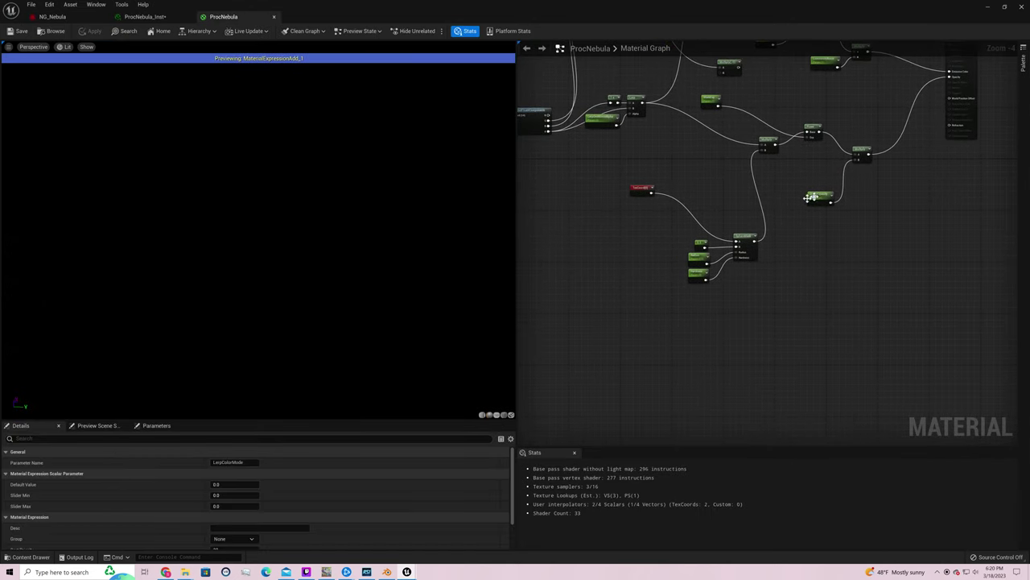
Move the four lower nodes up and reposition the LerpOneMinusAlpha, Lerp and TexCoord nodes
{"action": "left_click_drag", "start_coordinate": [681, 229], "coordinate": [747, 294]}
{"action": "left_click_drag", "start_coordinate": [744, 240], "coordinate": [730, 183]}
{"action": "right_click_drag", "start_coordinate": [729, 184], "coordinate": [730, 223]}
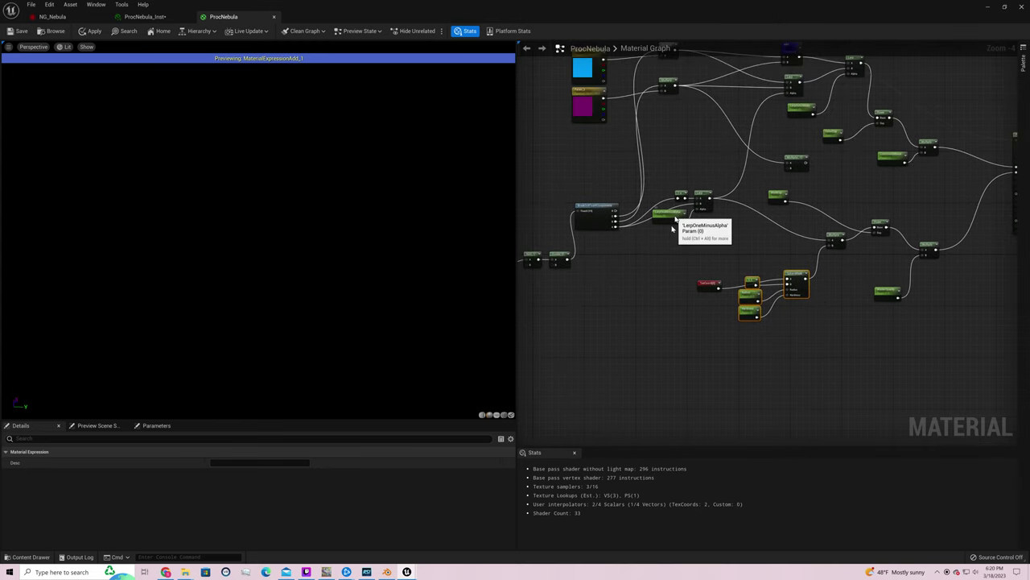
{"action": "left_click_drag", "start_coordinate": [675, 215], "coordinate": [668, 241]}
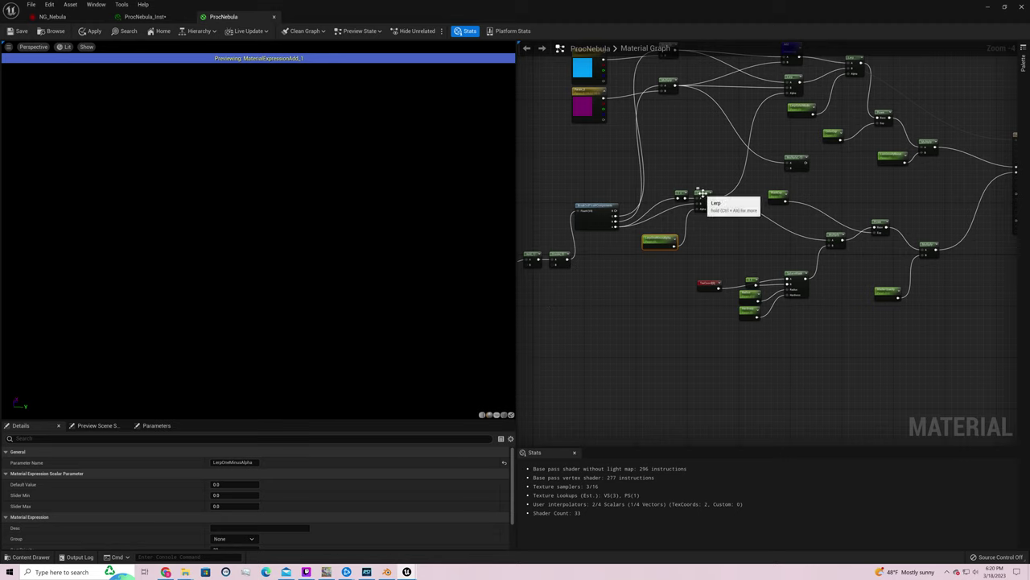
{"action": "left_click_drag", "start_coordinate": [703, 196], "coordinate": [708, 218]}
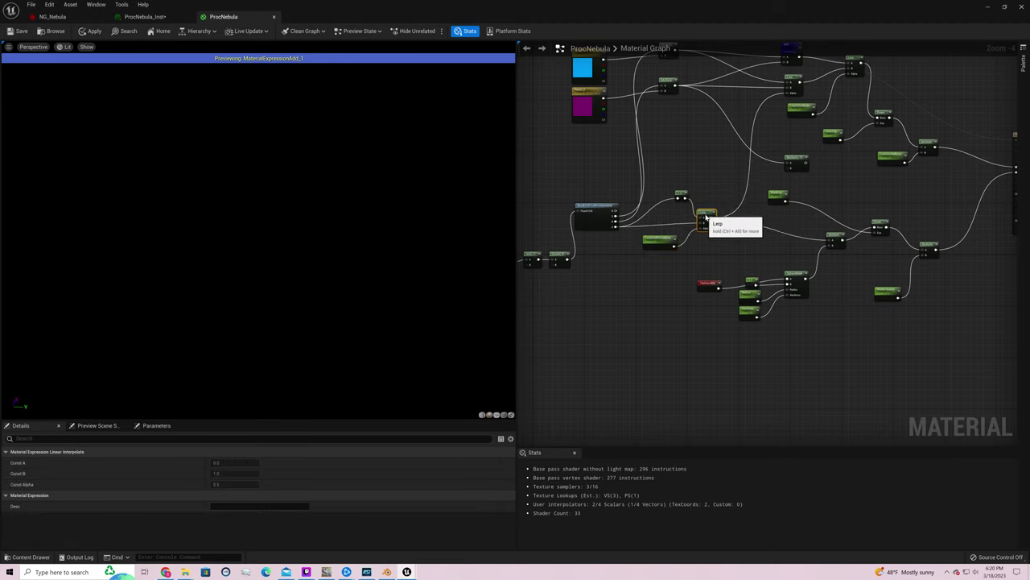
{"action": "right_click_drag", "start_coordinate": [773, 255], "coordinate": [754, 255]}
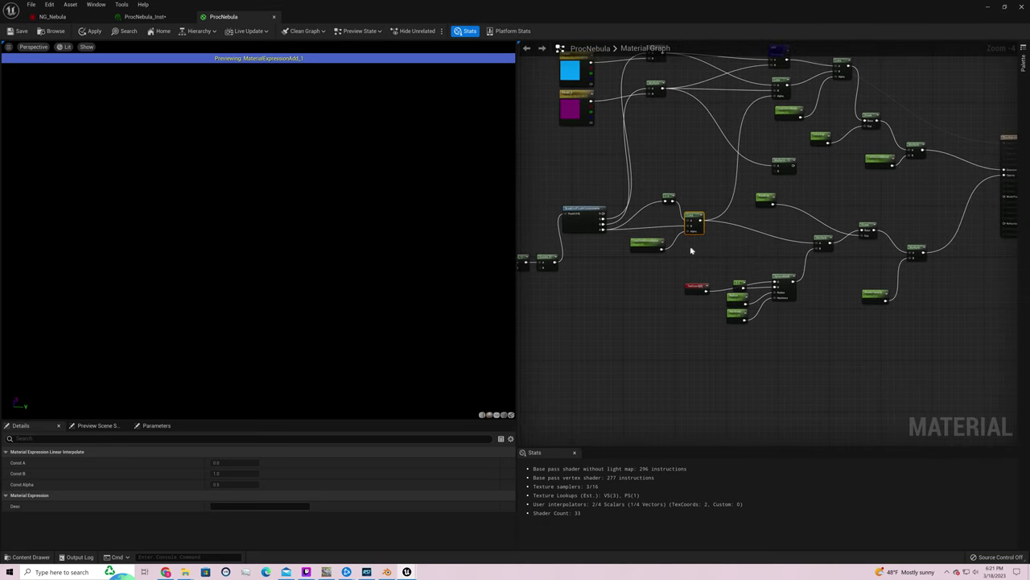
{"action": "right_click_drag", "start_coordinate": [691, 250], "coordinate": [721, 258]}
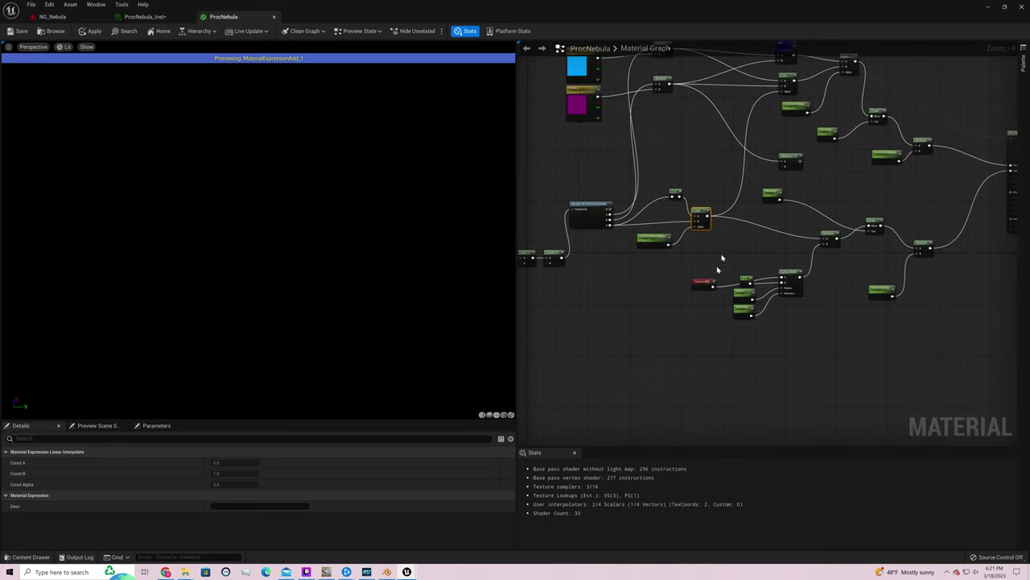
{"action": "left_click_drag", "start_coordinate": [700, 281], "coordinate": [740, 263]}
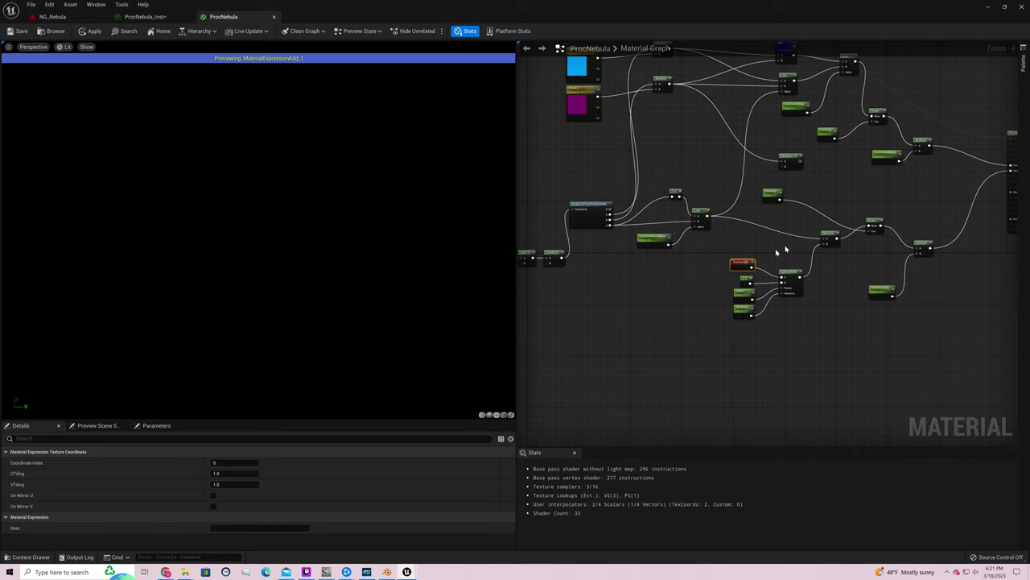
{"action": "scroll", "coordinate": [781, 252], "scroll_direction": "up", "scroll_amount": 3}
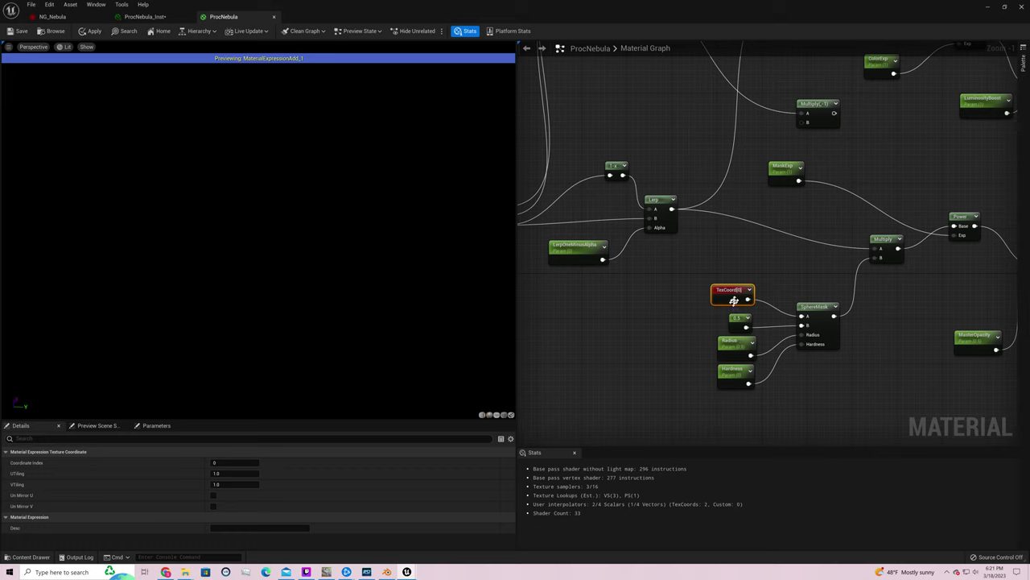
Add a Multiply node off the Lerp output with Const B set to 0.1
{"action": "left_click_drag", "start_coordinate": [738, 297], "coordinate": [687, 275]}
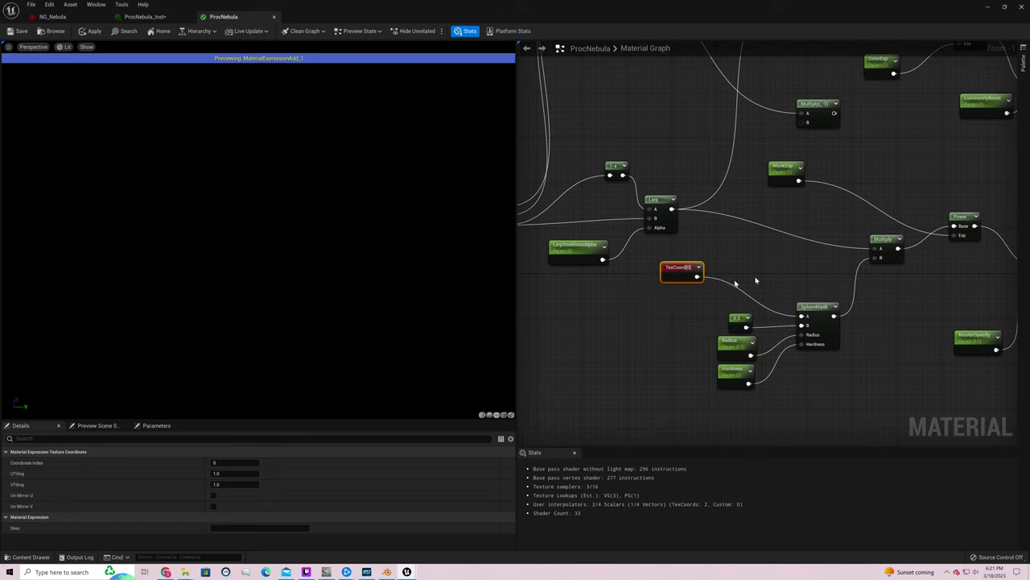
{"action": "right_click_drag", "start_coordinate": [755, 268], "coordinate": [856, 285]}
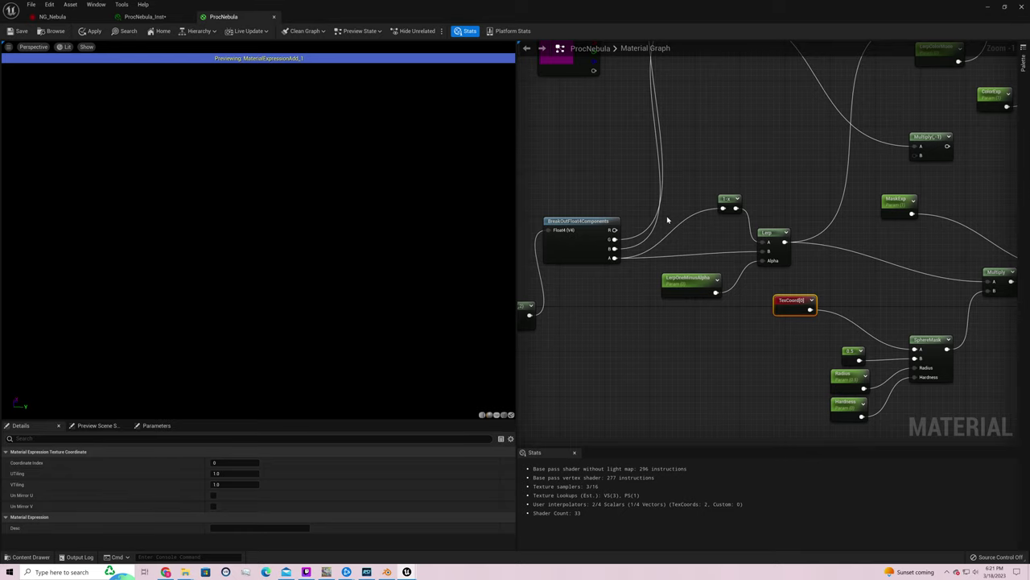
{"action": "mouse_move", "coordinate": [652, 233]}
{"action": "right_mouse_down"}
{"action": "mouse_move", "coordinate": [819, 263]}
{"action": "mouse_move", "coordinate": [657, 241]}
{"action": "right_mouse_up"}
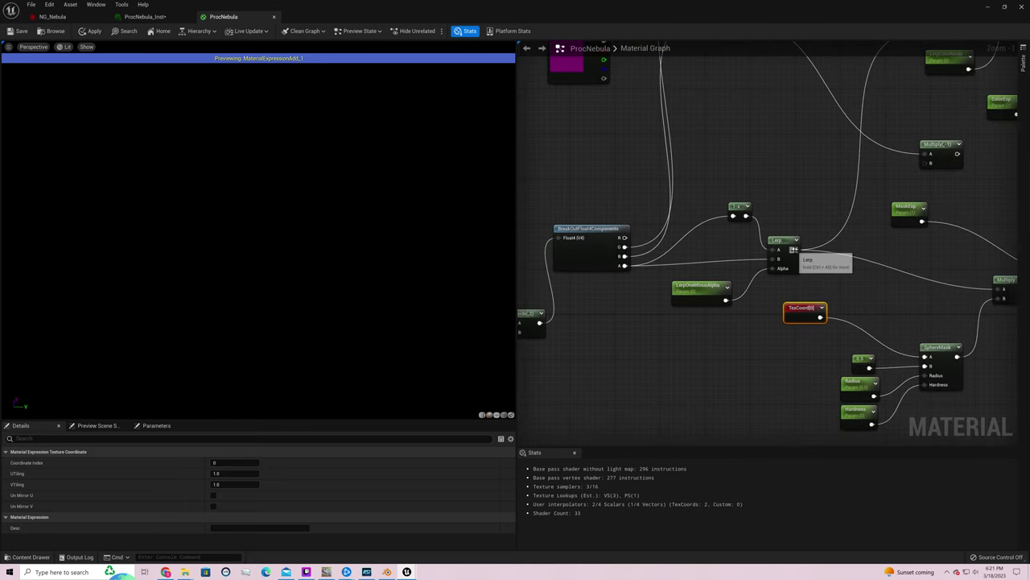
{"action": "left_click_drag", "start_coordinate": [796, 251], "coordinate": [792, 344]}
{"action": "type", "text": "multiply"}
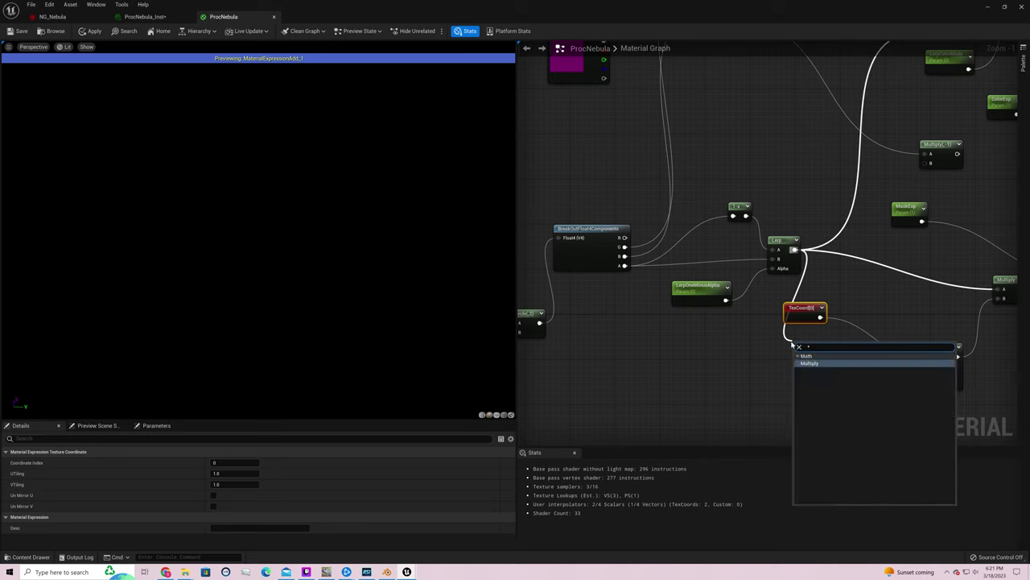
{"action": "key", "text": "Return"}
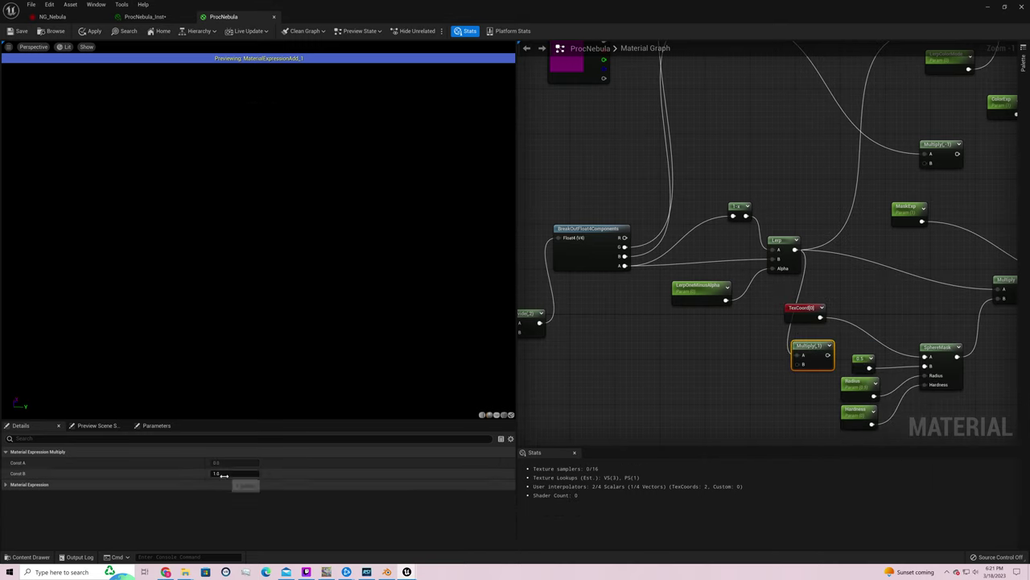
{"action": "left_click", "coordinate": [225, 474]}
{"action": "type", "text": "0.1"}
{"action": "key", "text": "Return"}
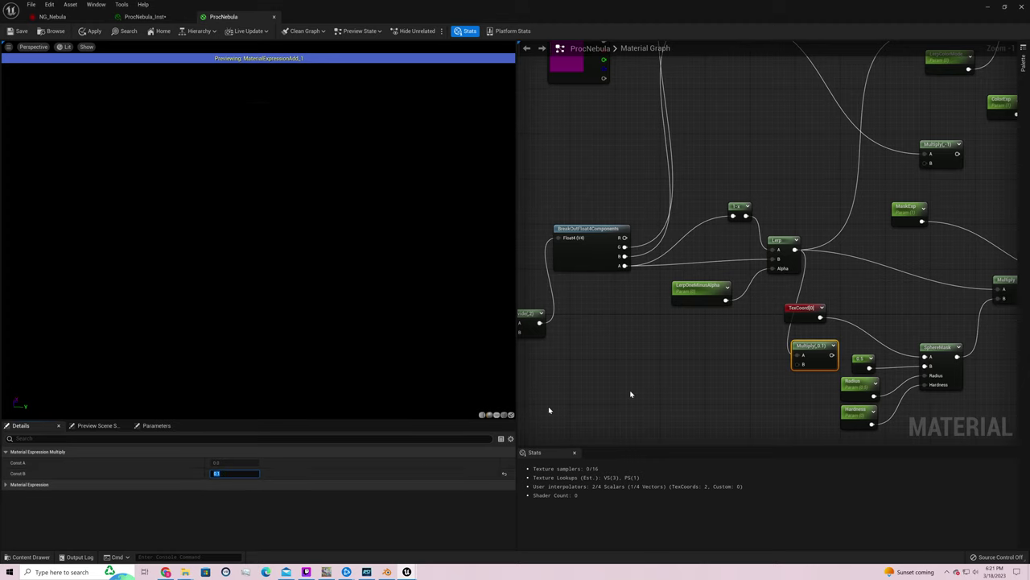
Sum TexCoord and the Multiply result in a new Add node, then preview the SphereMask
{"action": "left_click_drag", "start_coordinate": [820, 315], "coordinate": [866, 318]}
{"action": "type", "text": "add"}
{"action": "key", "text": "Return"}
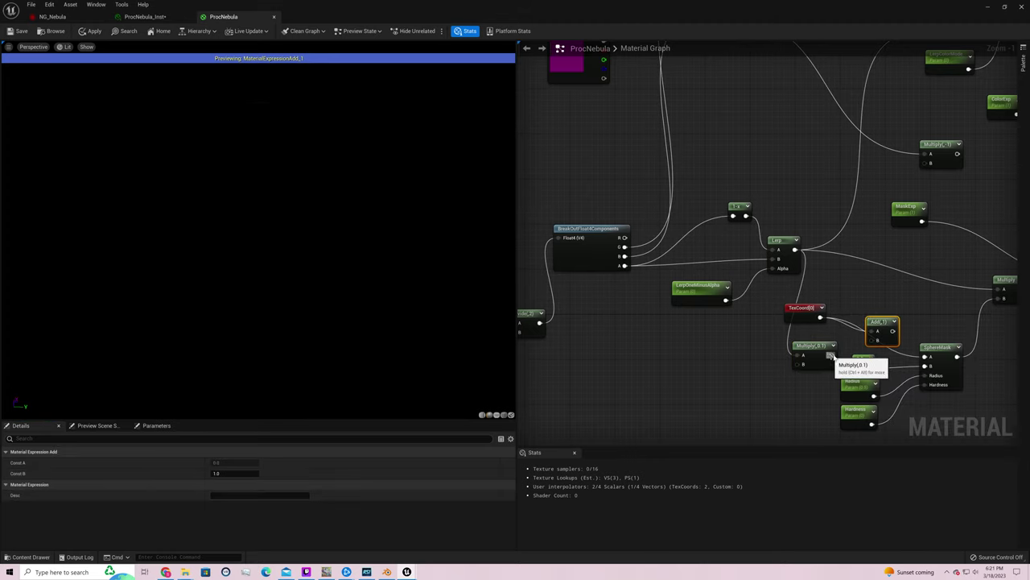
{"action": "left_click_drag", "start_coordinate": [832, 355], "coordinate": [926, 367]}
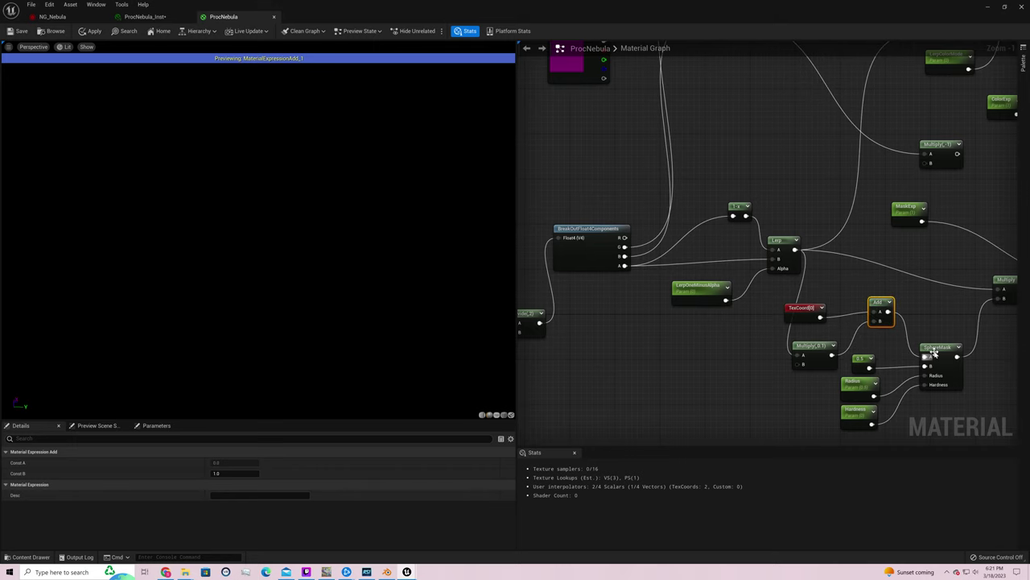
{"action": "right_click", "coordinate": [938, 358]}
{"action": "left_click", "coordinate": [966, 370]}
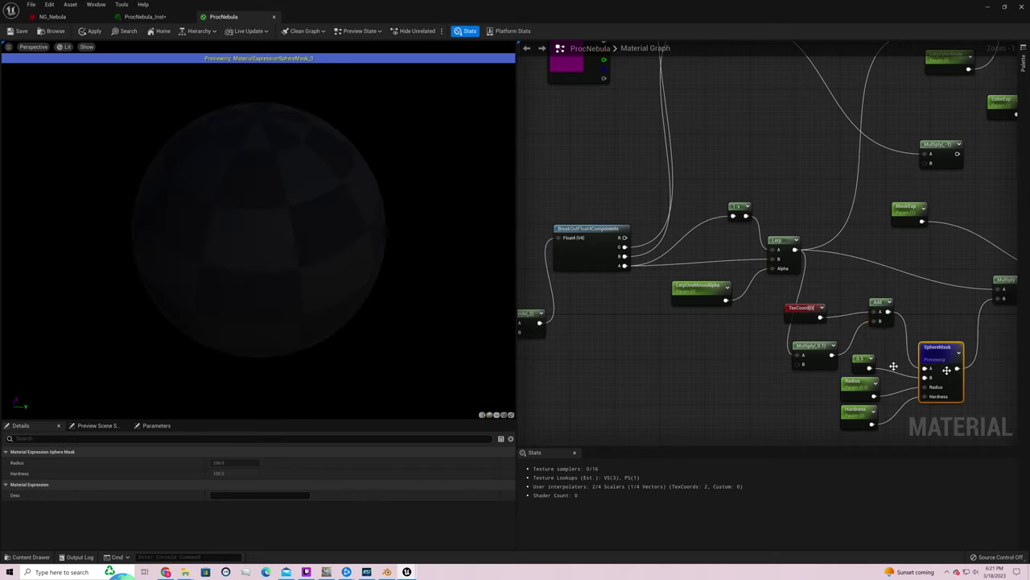
Preview the SphereMask output on a cube mesh and orbit to inspect the soft blobs
{"action": "left_click", "coordinate": [503, 414]}
{"action": "left_click", "coordinate": [496, 415]}
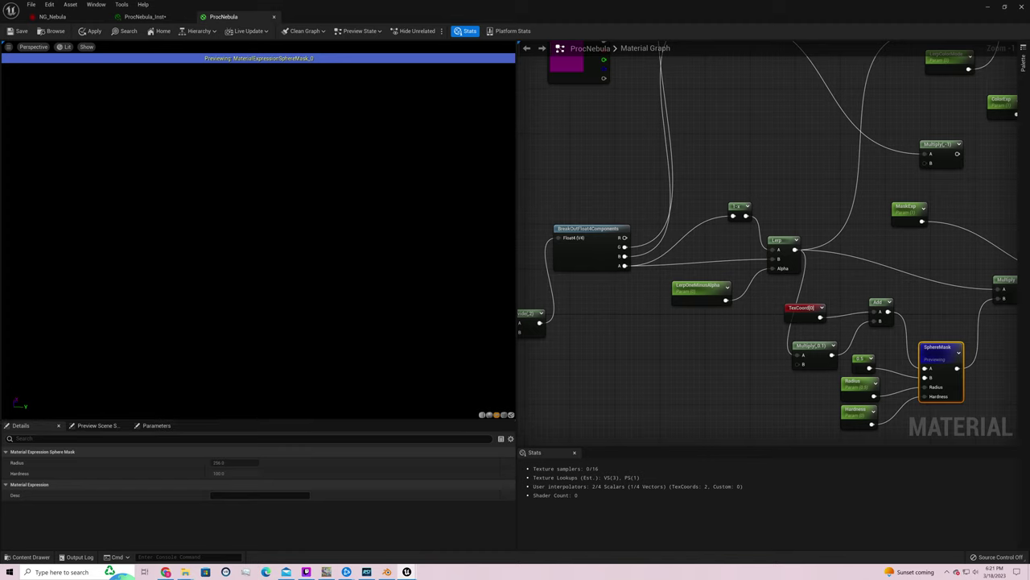
{"action": "left_click", "coordinate": [503, 415]}
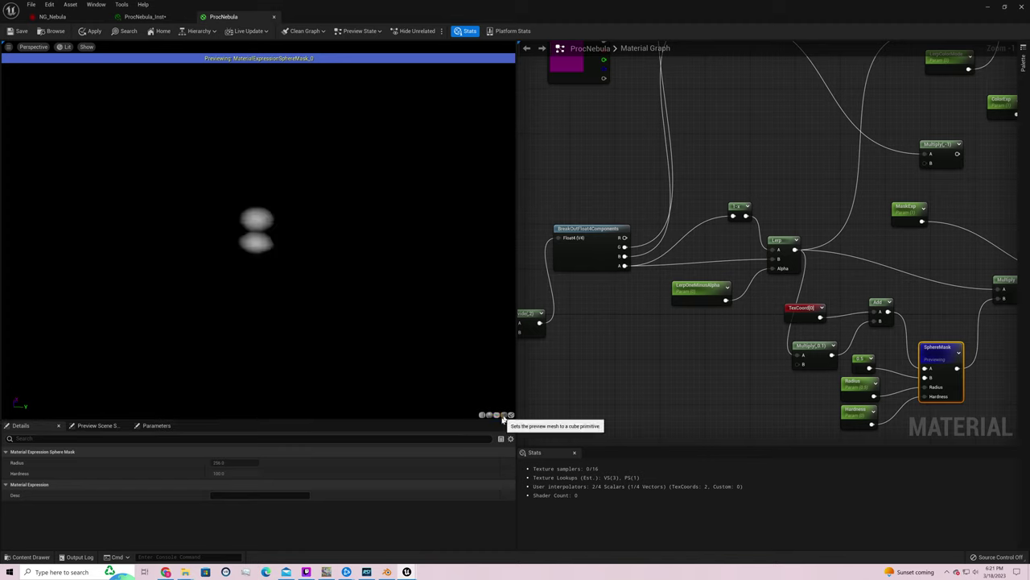
{"action": "left_click_drag", "start_coordinate": [356, 290], "coordinate": [288, 182]}
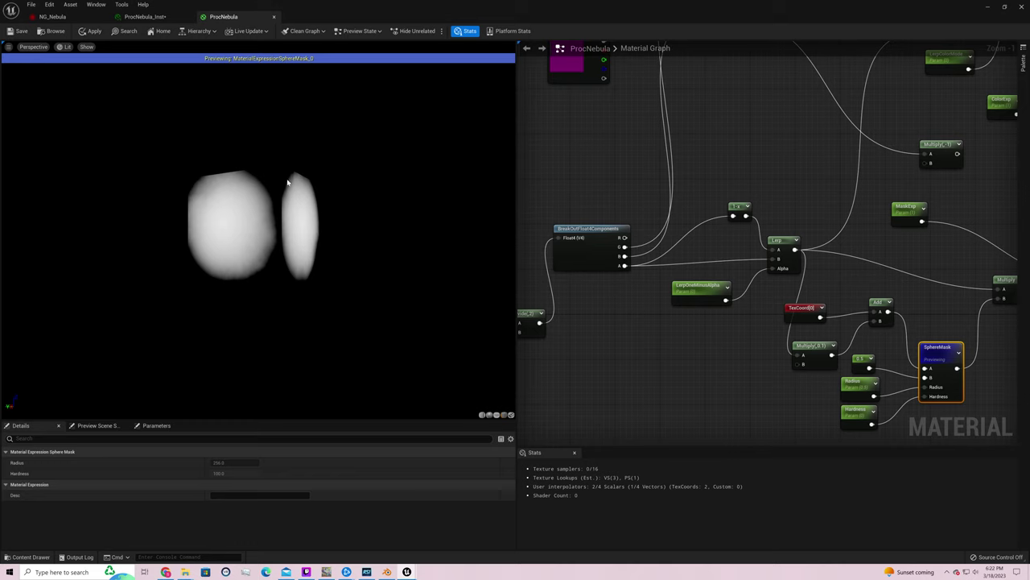
{"action": "right_click_drag", "start_coordinate": [882, 376], "coordinate": [674, 276]}
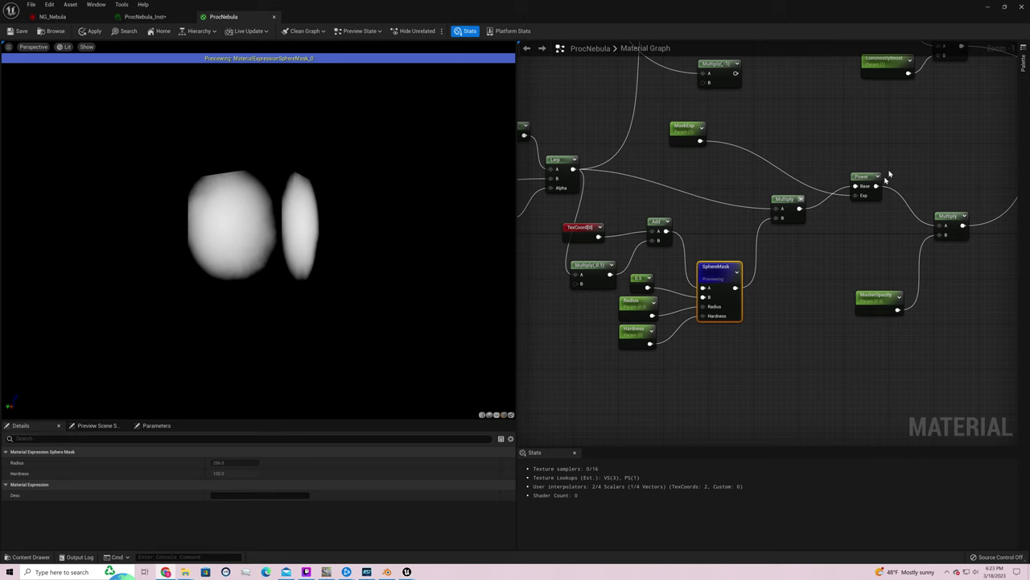
Enable Dithered LOD Transition on the ProcNebula material by filtering the details for 'dith'
{"action": "right_click_drag", "start_coordinate": [889, 170], "coordinate": [871, 174]}
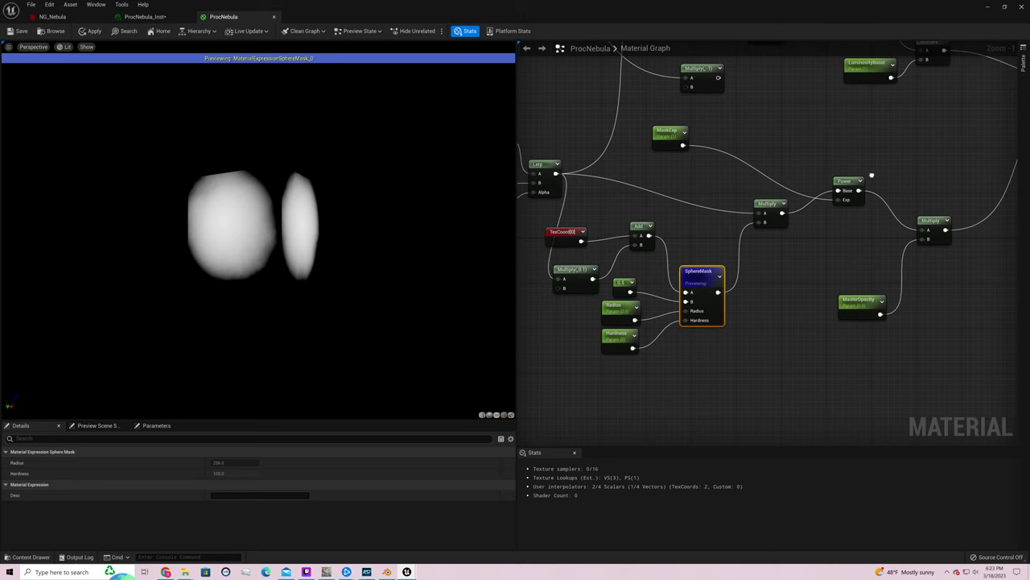
{"action": "left_click", "coordinate": [158, 31]}
{"action": "left_click", "coordinate": [48, 438]}
{"action": "type", "text": "dith"}
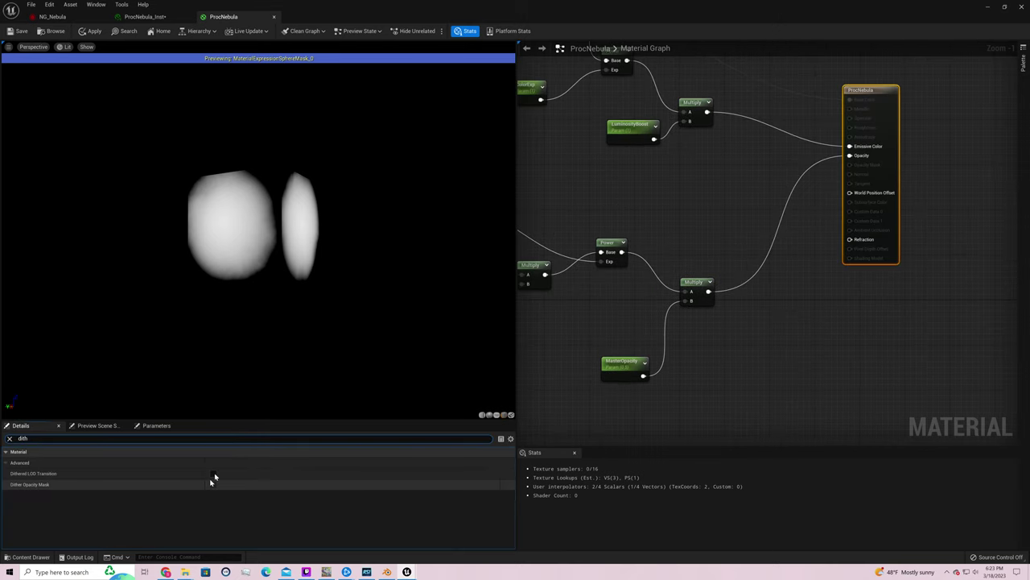
{"action": "left_click", "coordinate": [213, 475]}
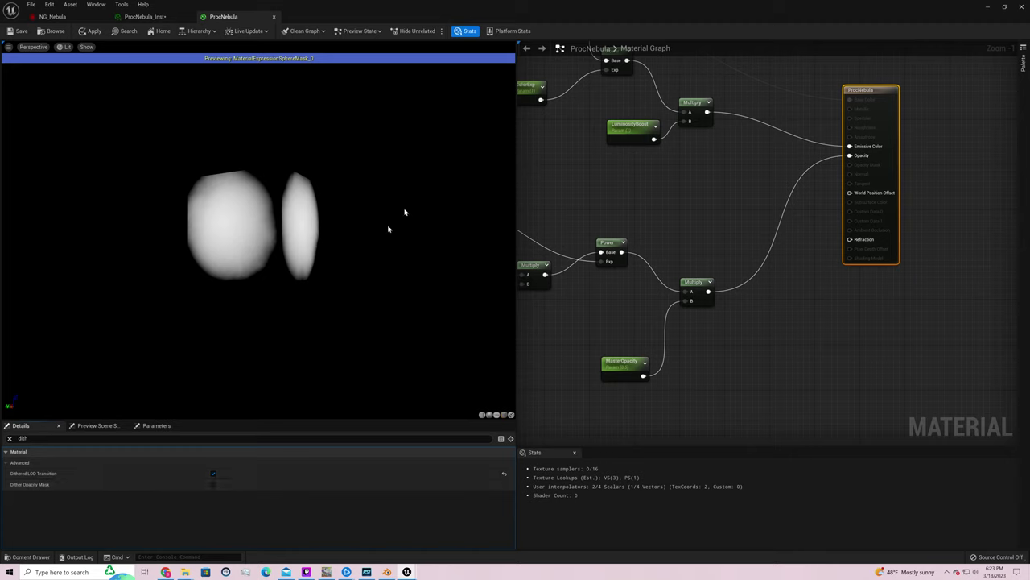
{"action": "left_click_drag", "start_coordinate": [273, 223], "coordinate": [298, 265]}
{"action": "right_click_drag", "start_coordinate": [611, 332], "coordinate": [780, 349]}
{"action": "left_click", "coordinate": [544, 347]}
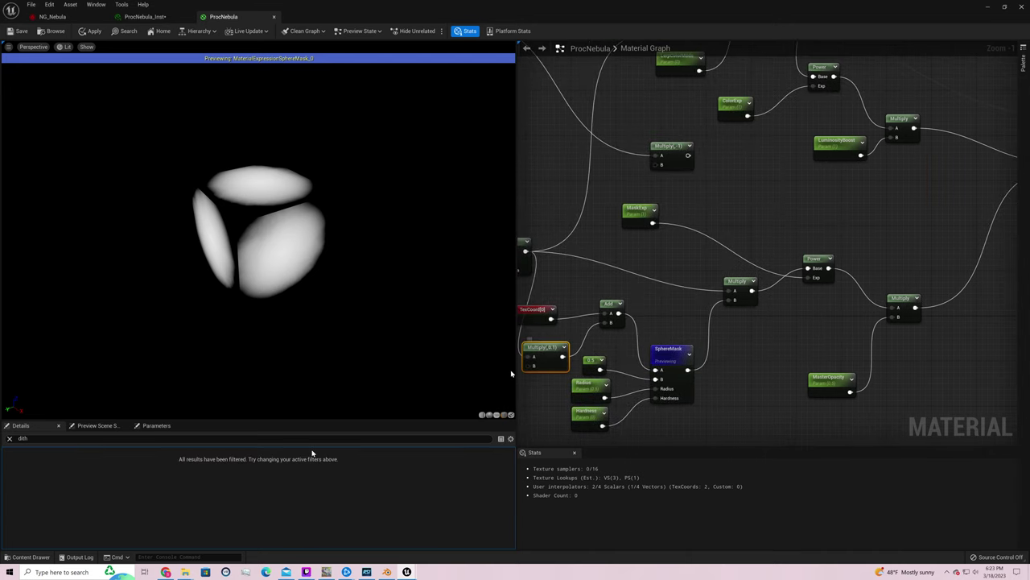
Move the Multiply(0.1) node left, clear the details filter, and wire Lerp toward Add
{"action": "right_click_drag", "start_coordinate": [544, 348], "coordinate": [685, 323]}
{"action": "left_click_drag", "start_coordinate": [686, 323], "coordinate": [660, 330]}
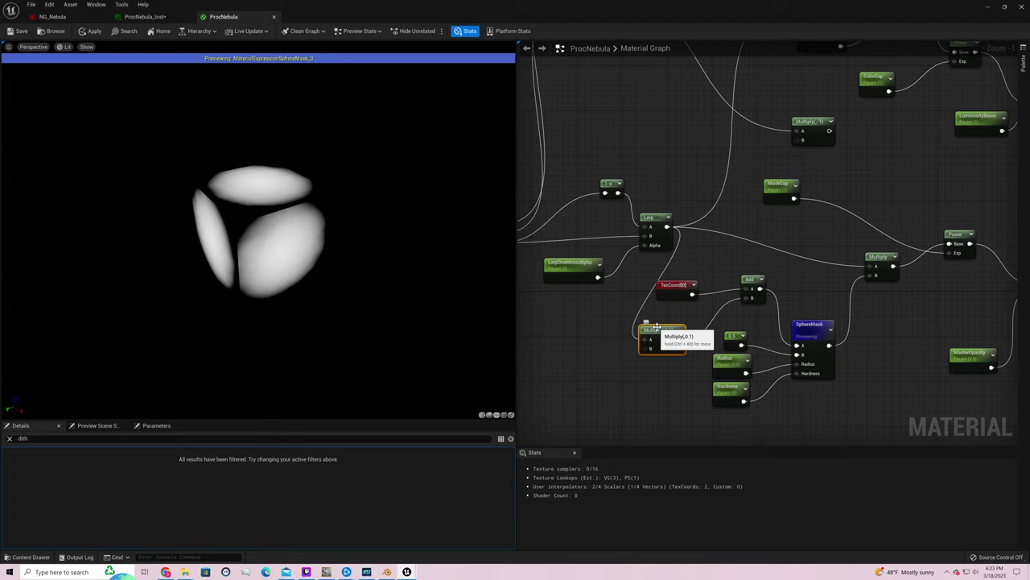
{"action": "left_click_drag", "start_coordinate": [664, 334], "coordinate": [623, 329]}
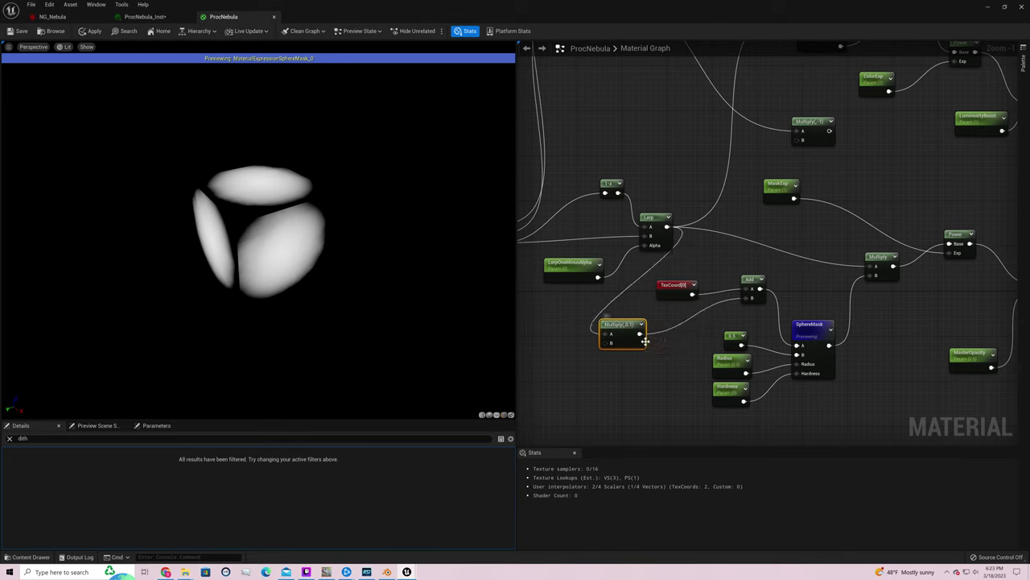
{"action": "left_click", "coordinate": [84, 437]}
{"action": "key", "text": "BackSpace"}
{"action": "key", "text": "BackSpace"}
{"action": "key", "text": "BackSpace"}
{"action": "key", "text": "BackSpace"}
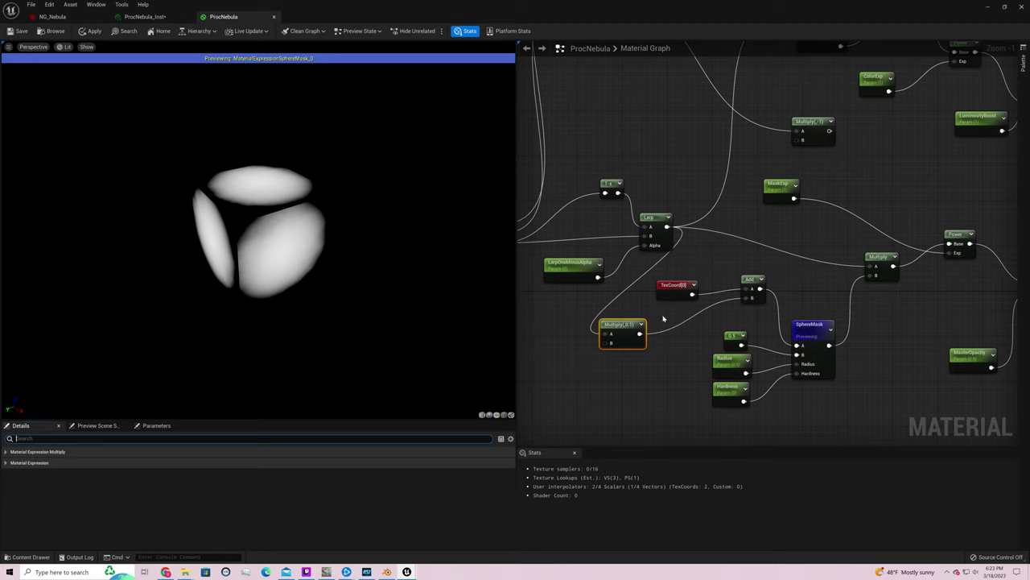
{"action": "left_click_drag", "start_coordinate": [666, 227], "coordinate": [745, 297]}
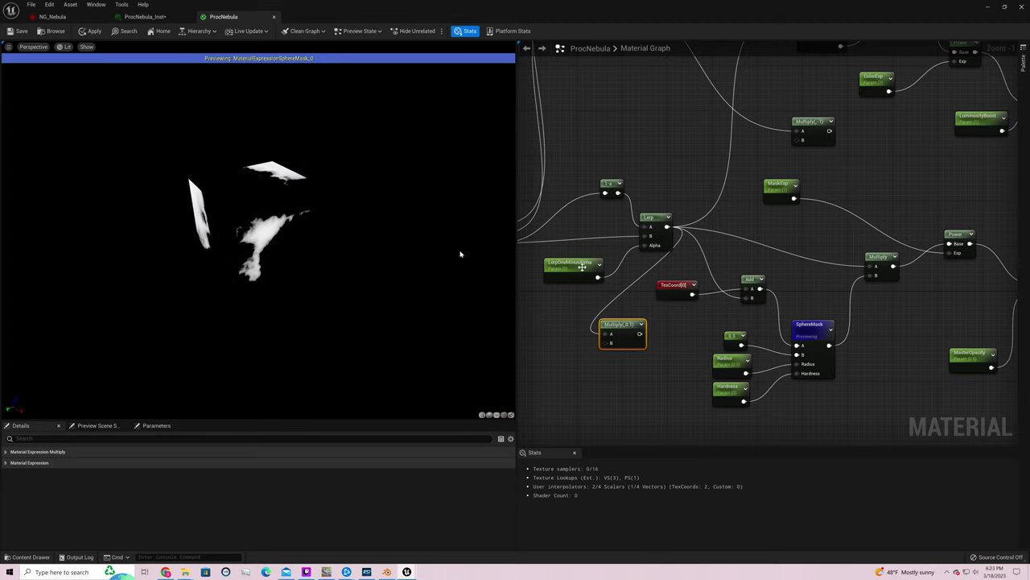
Preview the mask on a sphere, then a plane, and select the Multiply's Const B
{"action": "left_click_drag", "start_coordinate": [319, 232], "coordinate": [450, 245]}
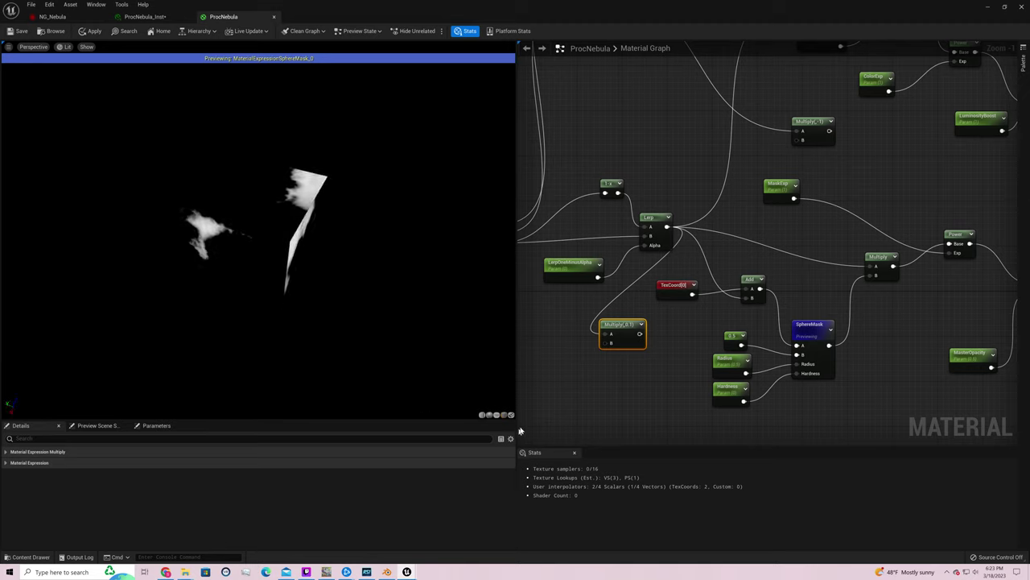
{"action": "left_click", "coordinate": [490, 415]}
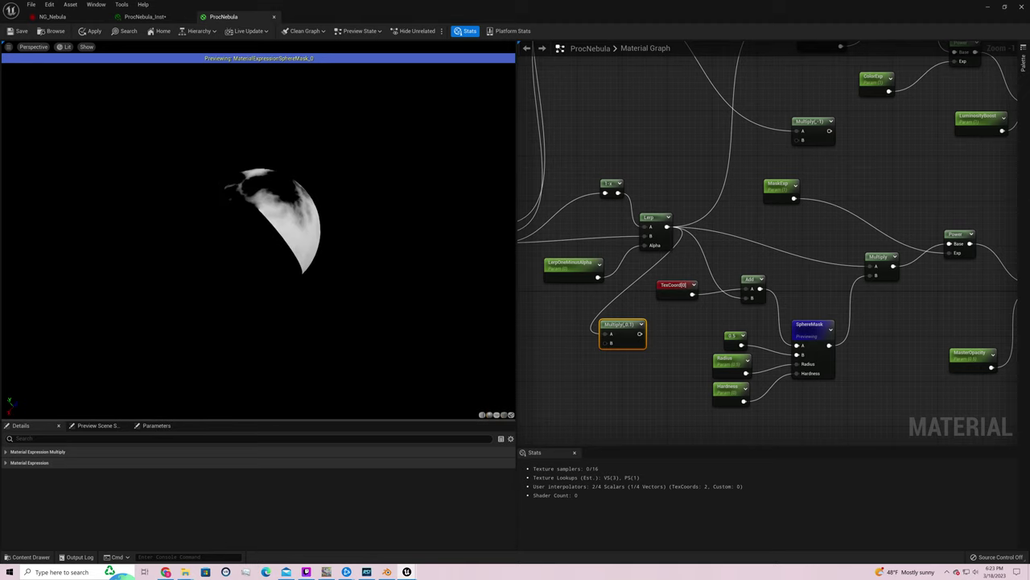
{"action": "left_click_drag", "start_coordinate": [258, 233], "coordinate": [326, 232]}
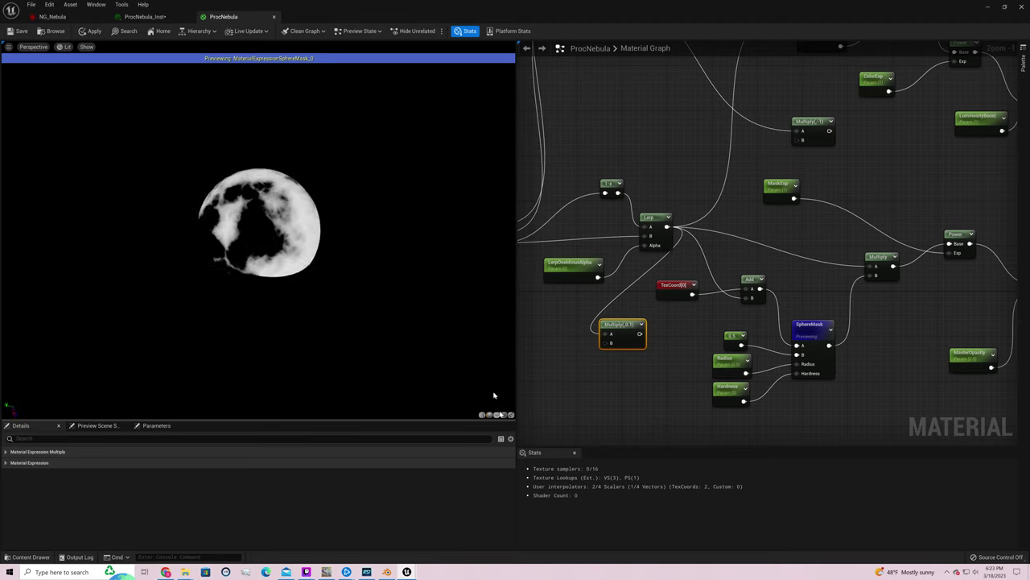
{"action": "left_click", "coordinate": [497, 414]}
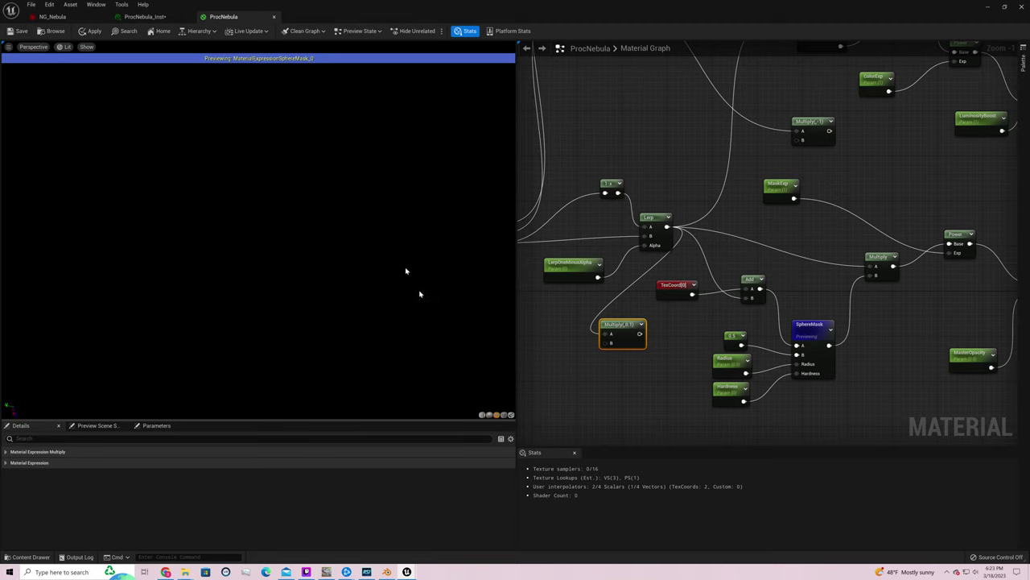
{"action": "left_click_drag", "start_coordinate": [386, 282], "coordinate": [414, 282]}
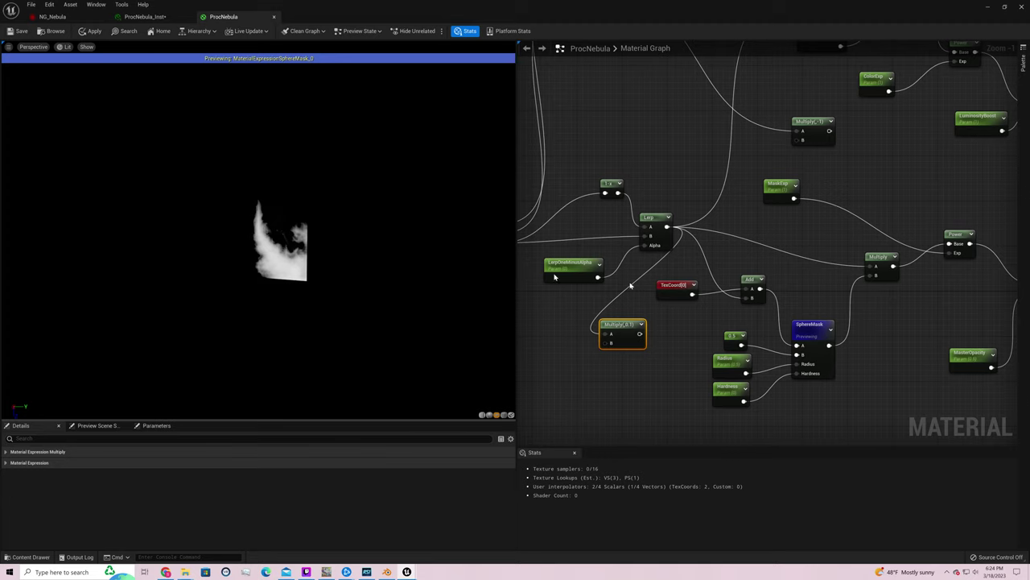
{"action": "left_click", "coordinate": [617, 330]}
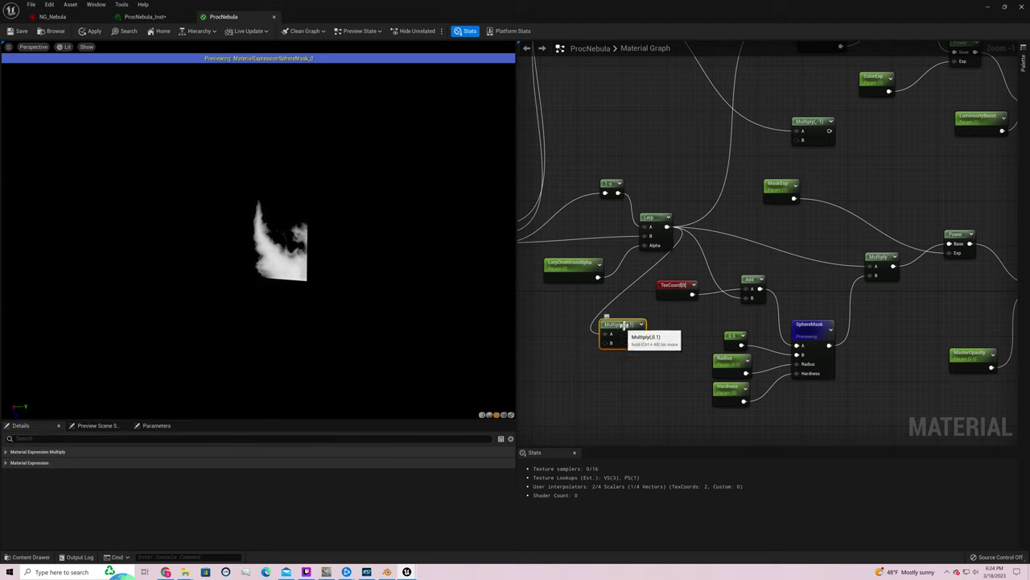
{"action": "left_click", "coordinate": [217, 473]}
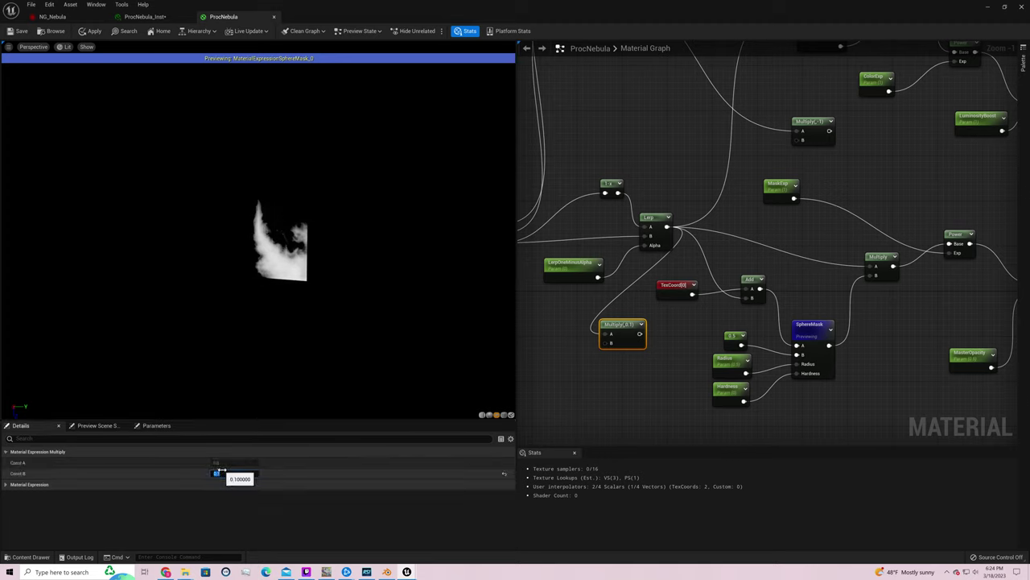
Set the Multiply Const B to 0.5 and wire its output into the Add node's A input
{"action": "type", "text": "0.5"}
{"action": "key", "text": "Return"}
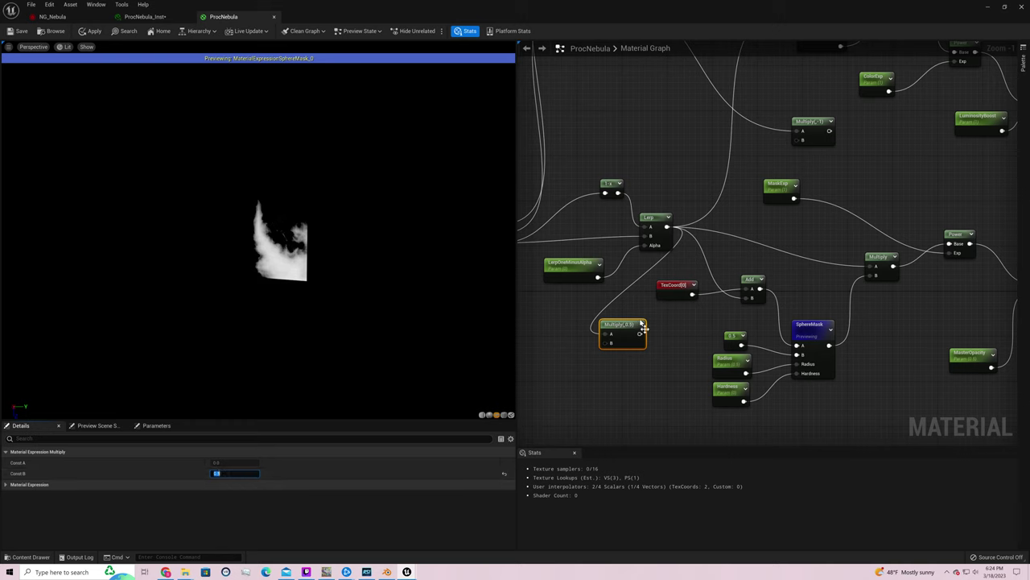
{"action": "left_click_drag", "start_coordinate": [640, 332], "coordinate": [745, 302]}
{"action": "left_click_drag", "start_coordinate": [747, 297], "coordinate": [748, 293]}
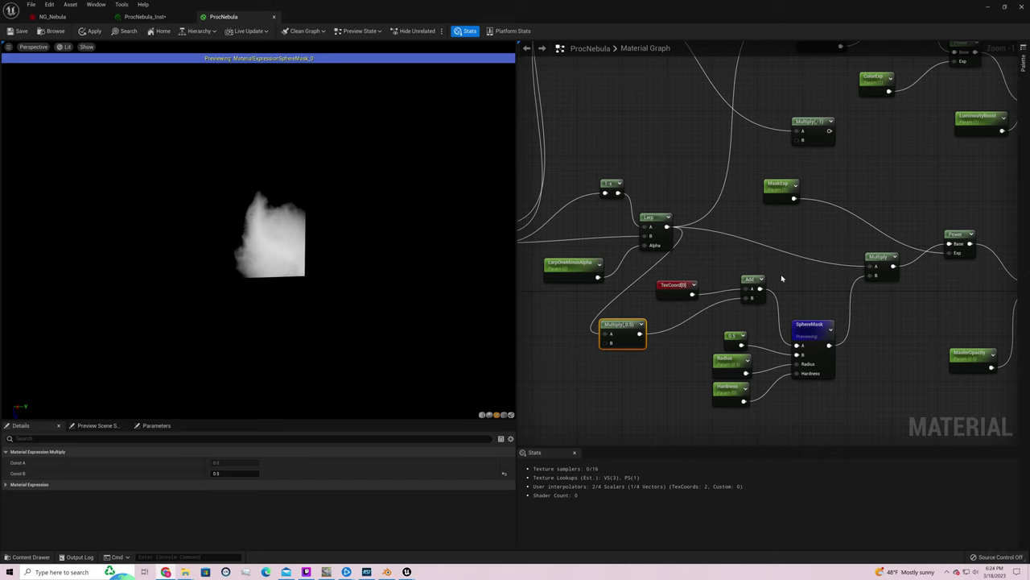
{"action": "right_click_drag", "start_coordinate": [781, 279], "coordinate": [850, 219]}
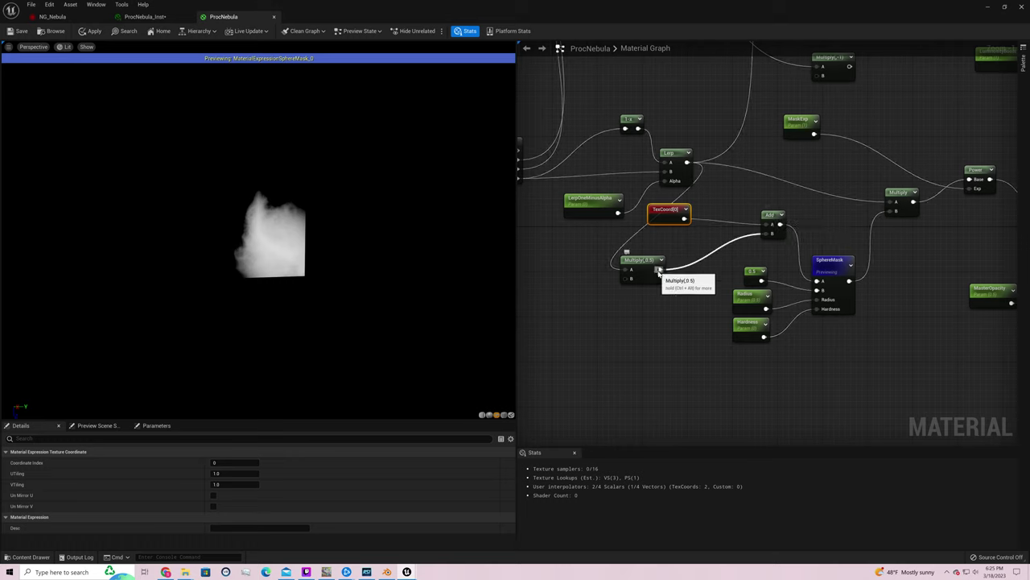
{"action": "left_click_drag", "start_coordinate": [659, 272], "coordinate": [645, 325]}
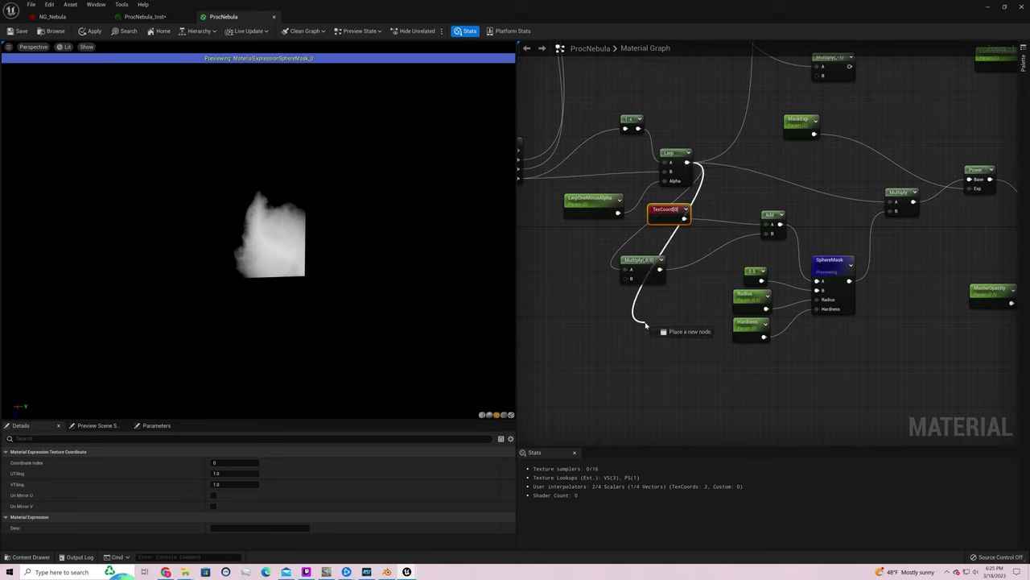
Create a Subtract node with Const B 0.5 and move it left
{"action": "left_click_drag", "start_coordinate": [645, 325], "coordinate": [642, 322]}
{"action": "key", "text": "Return"}
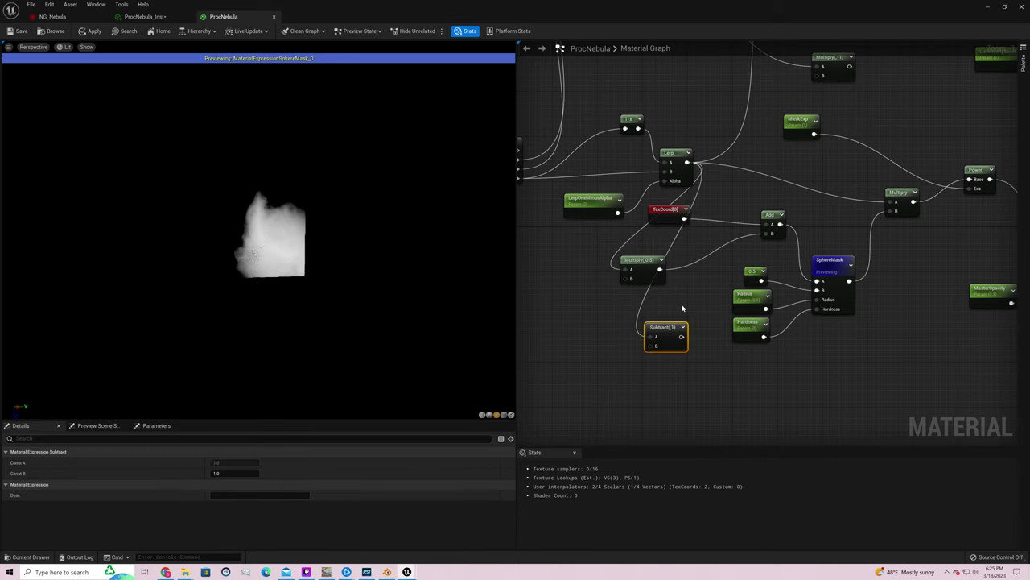
{"action": "left_click", "coordinate": [226, 473]}
{"action": "type", "text": "-0.5"}
{"action": "key", "text": "Return"}
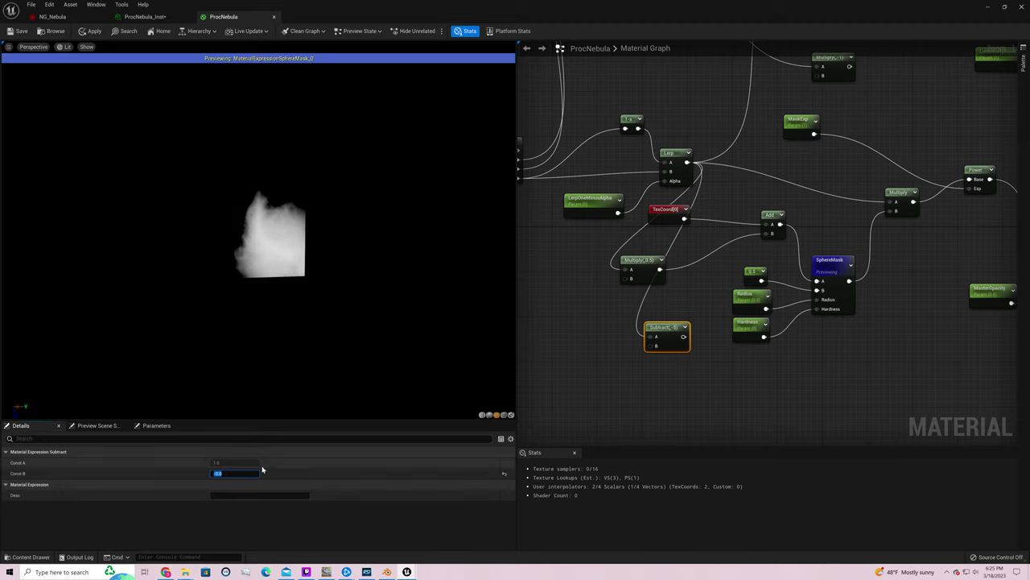
{"action": "type", "text": "0.5"}
{"action": "key", "text": "Return"}
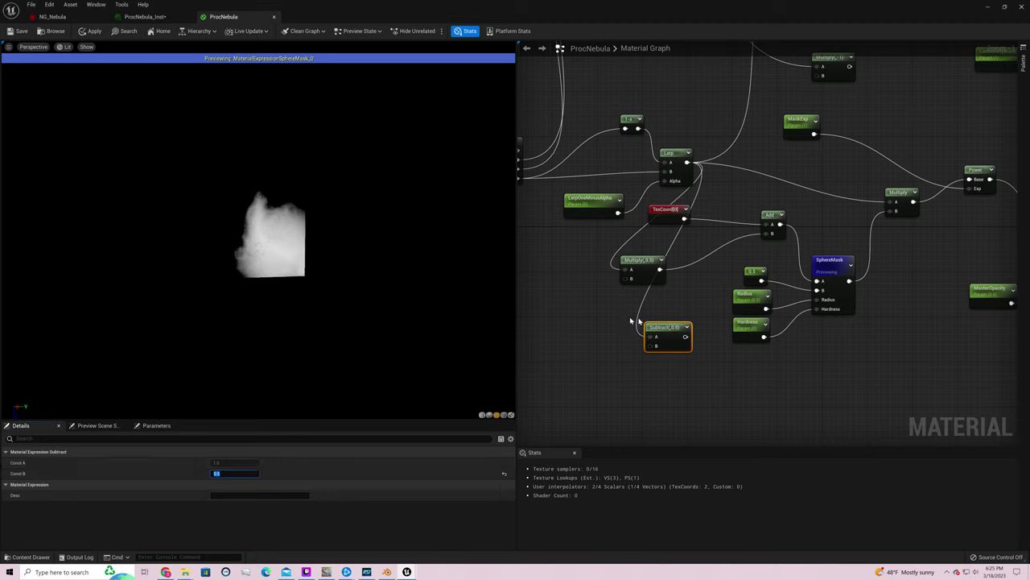
{"action": "left_click_drag", "start_coordinate": [664, 327], "coordinate": [589, 321]}
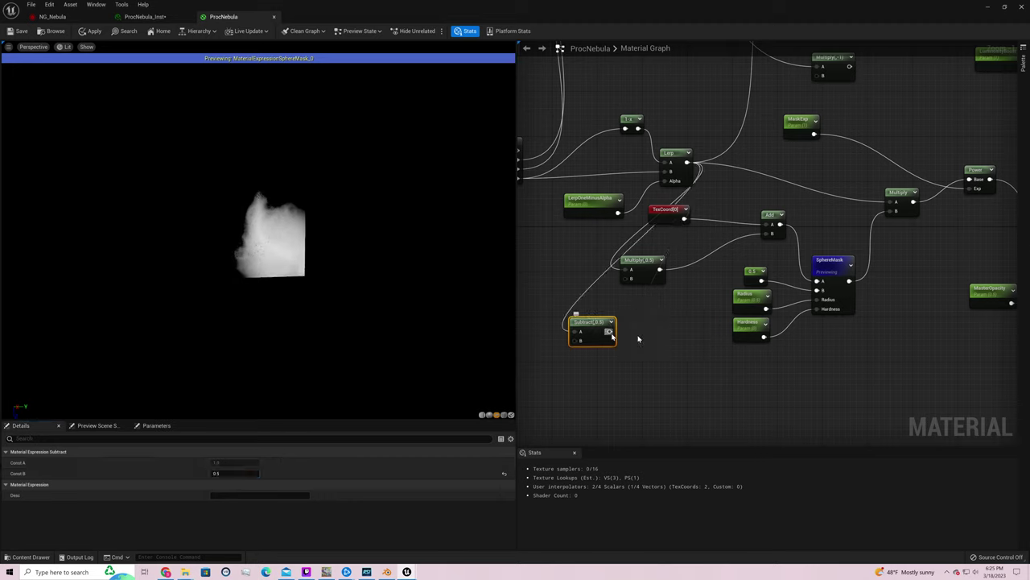
Add a Multiply node with Const B 2 and wire it into the Multiply 0.5 node
{"action": "left_click", "coordinate": [637, 338]}
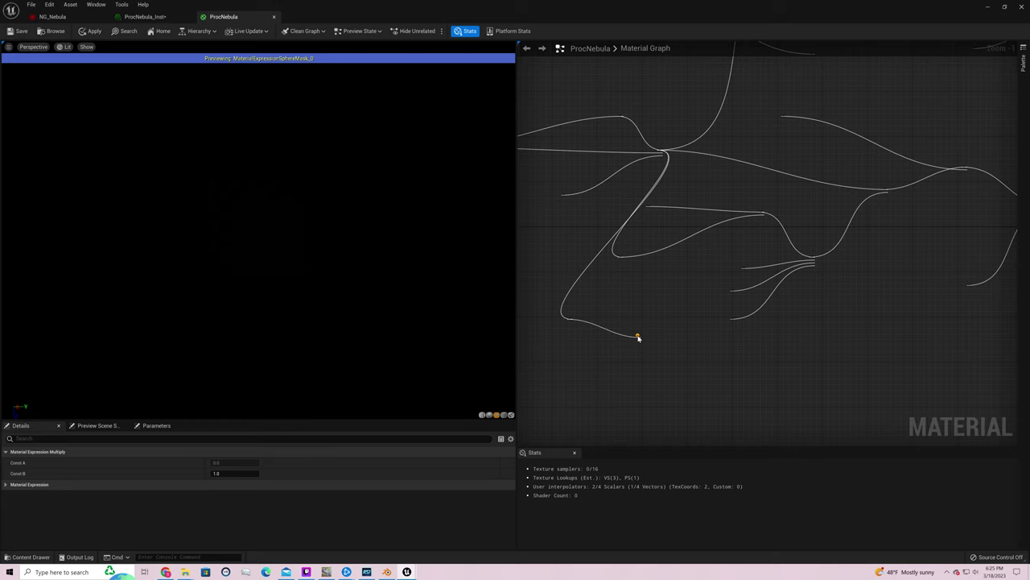
{"action": "left_click", "coordinate": [224, 473]}
{"action": "type", "text": "2"}
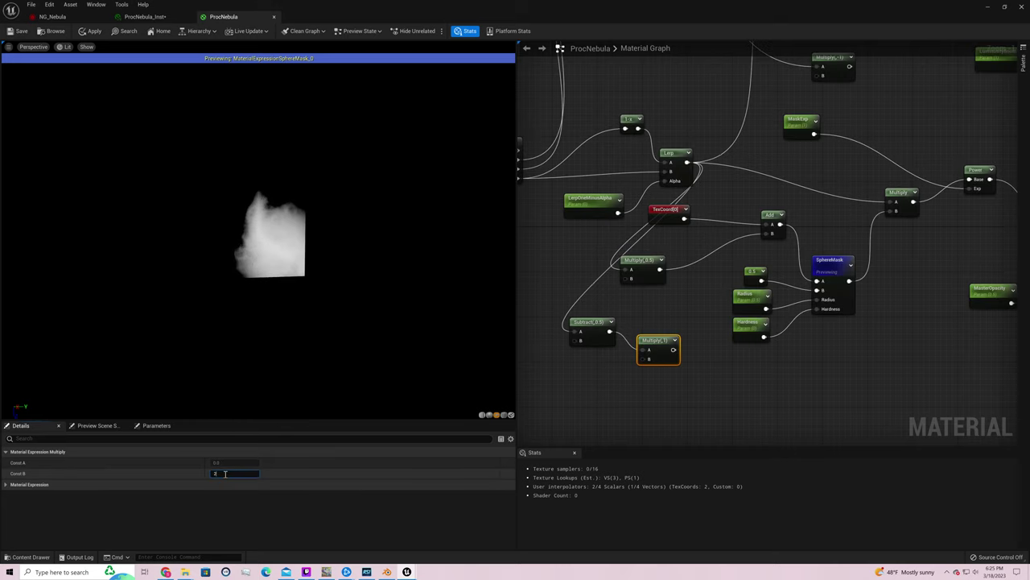
{"action": "key", "text": "Return"}
{"action": "left_click_drag", "start_coordinate": [641, 259], "coordinate": [686, 253]}
{"action": "left_click_drag", "start_coordinate": [674, 349], "coordinate": [671, 269]}
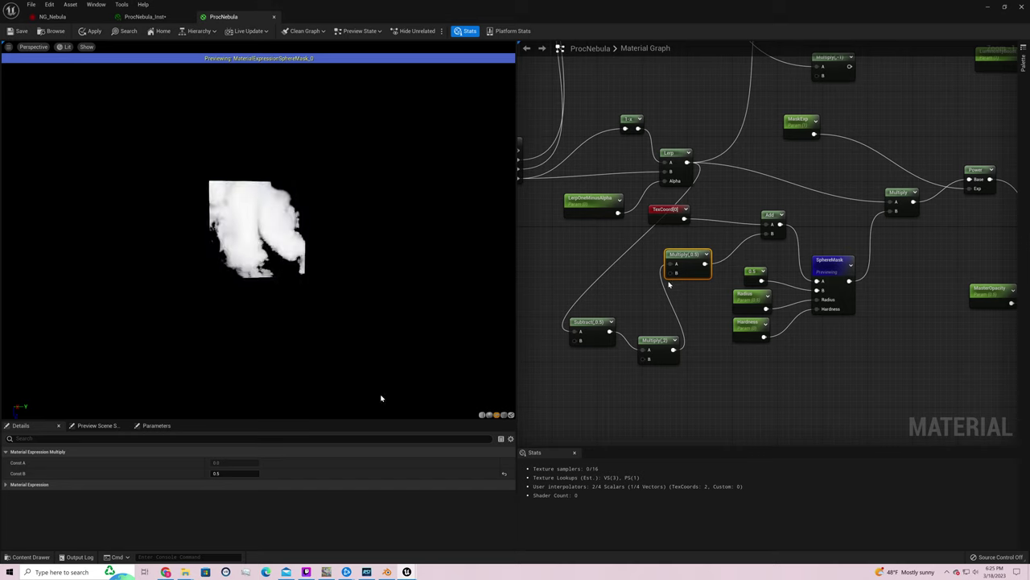
Try Multiply factors of 0.2 and then 0.1
{"action": "left_click", "coordinate": [258, 469]}
{"action": "type", "text": "0.2"}
{"action": "key", "text": "Return"}
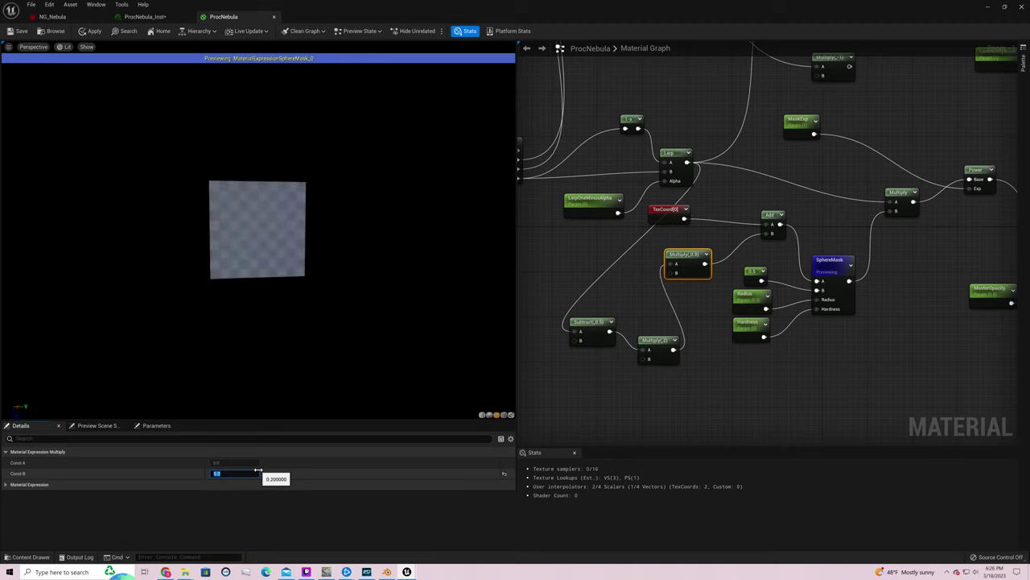
{"action": "type", "text": "0.1"}
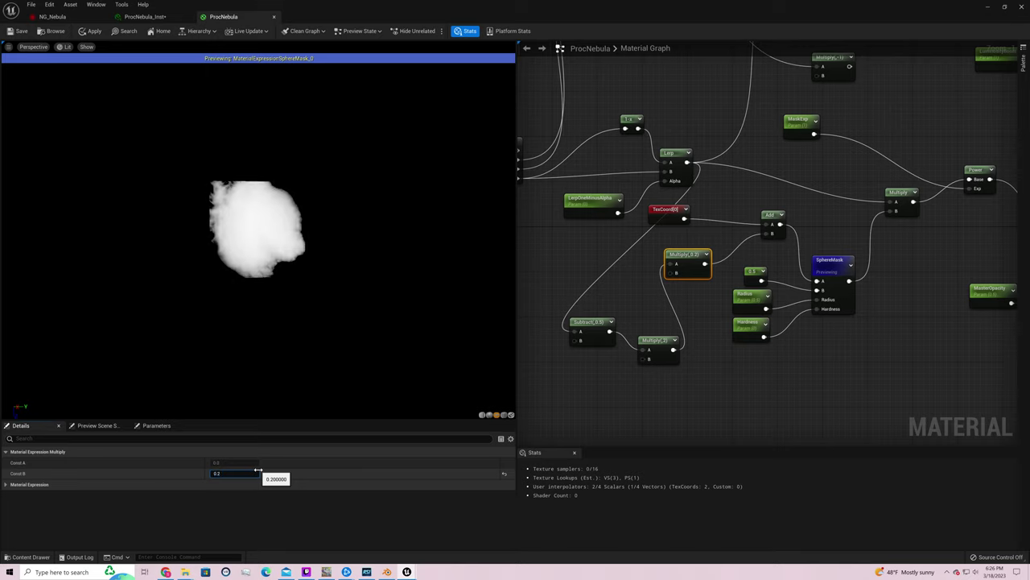
{"action": "key", "text": "Return"}
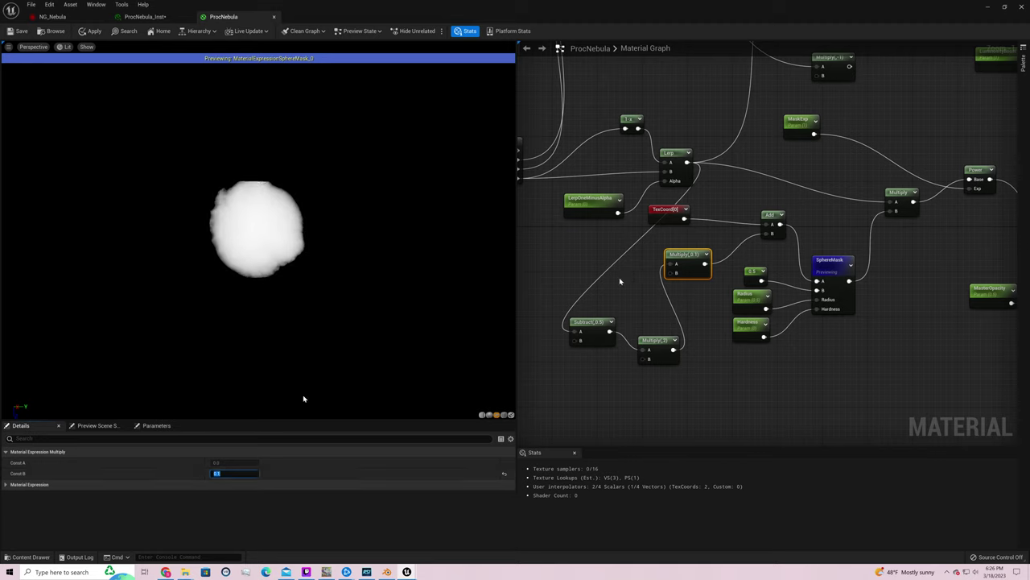
{"action": "type", "text": "0.5"}
Set the SphereMask constant and the Radius default value to 0.3, then retune the Multiply factor
{"action": "left_click", "coordinate": [754, 271]}
{"action": "left_click", "coordinate": [253, 464]}
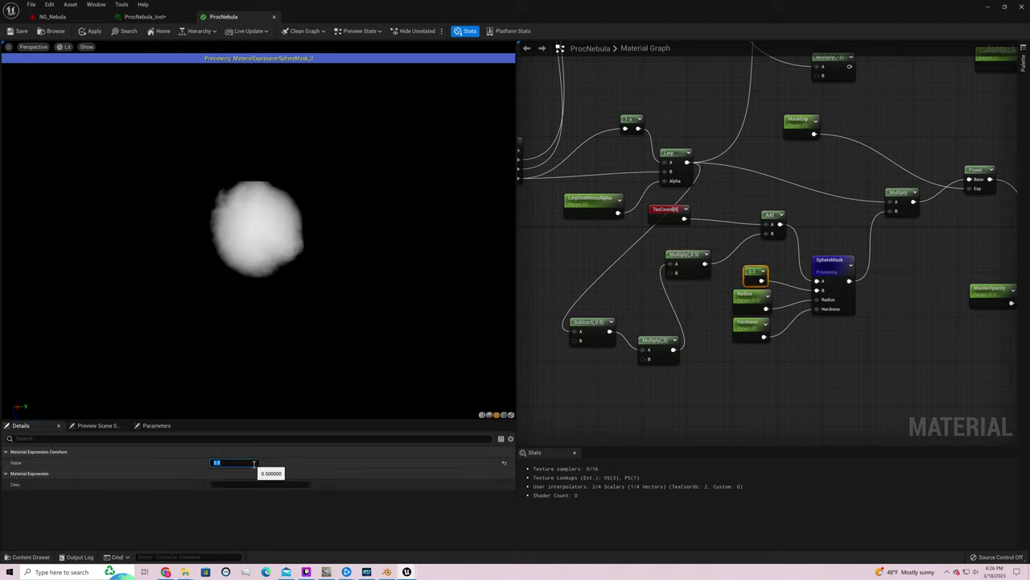
{"action": "type", "text": "0.3"}
{"action": "key", "text": "Return"}
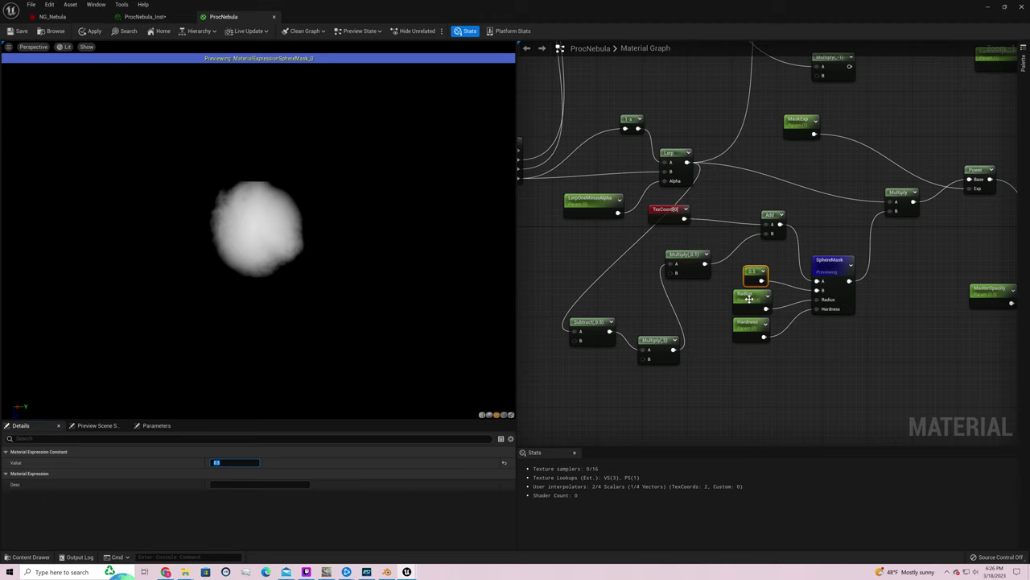
{"action": "left_click", "coordinate": [749, 299]}
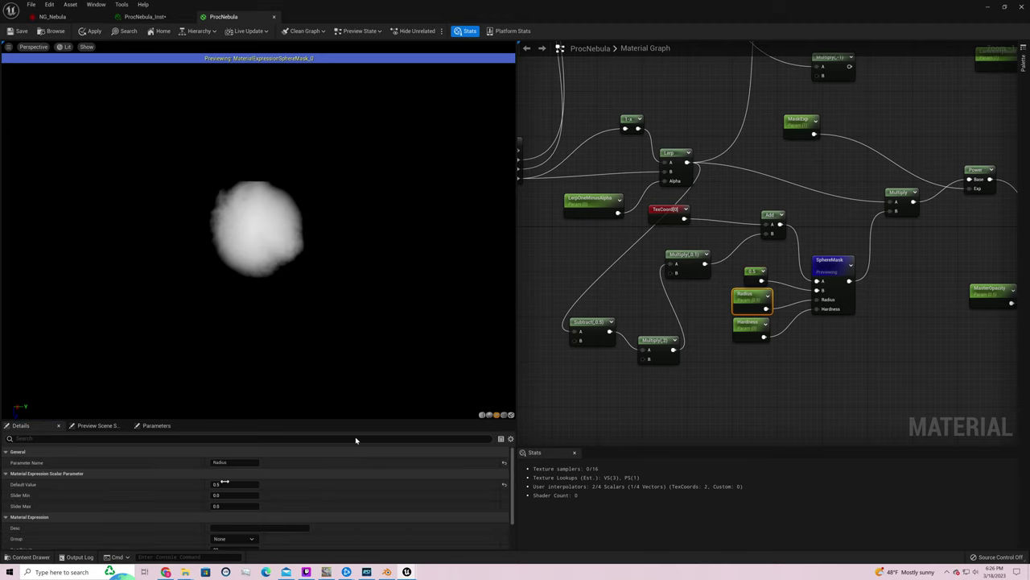
{"action": "left_click", "coordinate": [225, 483]}
{"action": "type", "text": ".3"}
{"action": "key", "text": "Return"}
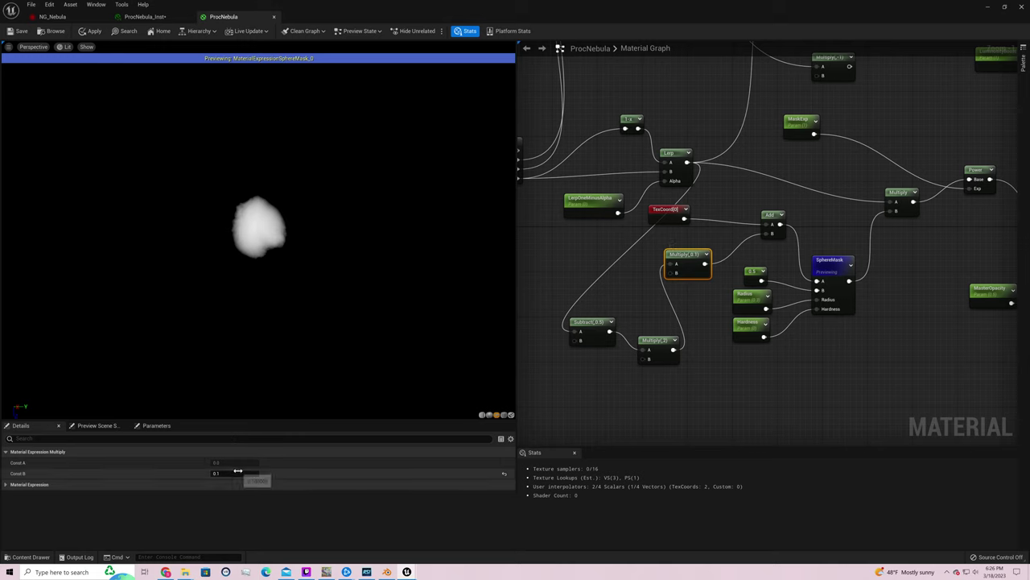
{"action": "left_click_drag", "start_coordinate": [238, 471], "coordinate": [238, 471]}
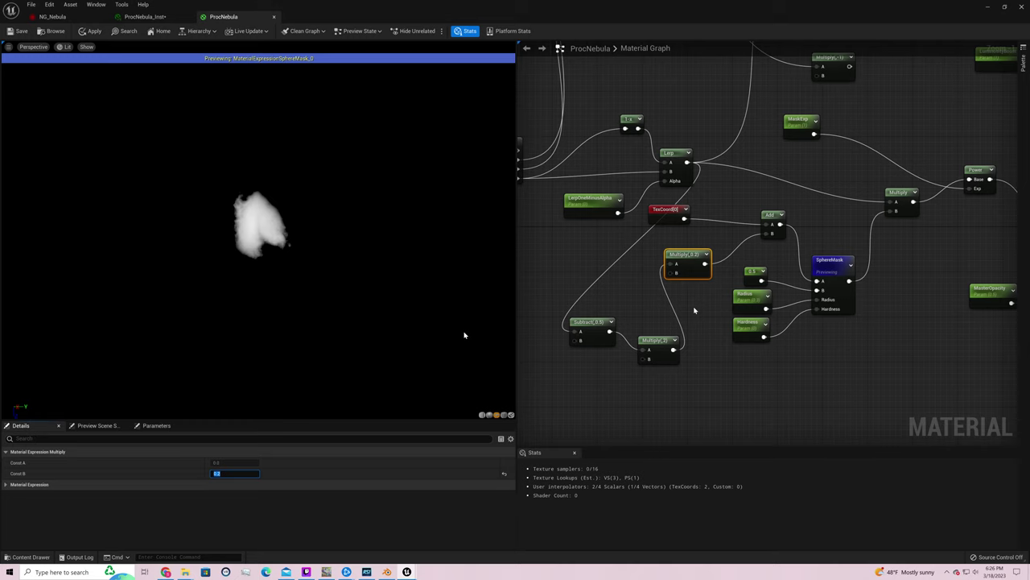
{"action": "key", "text": "ctrl+z"}
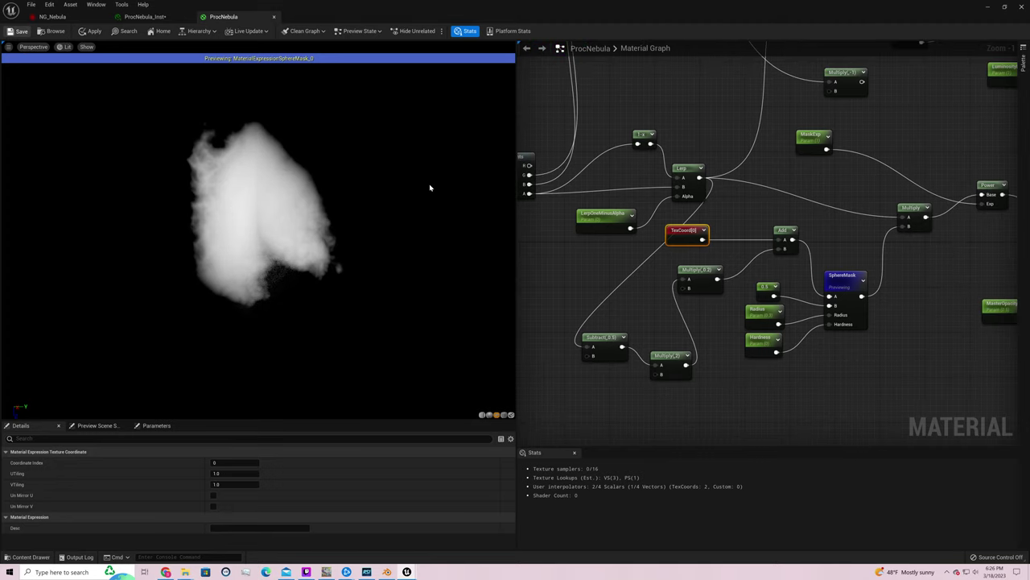
Save ProcNebula and minimize the material editor to return to the level
{"action": "key", "text": "ctrl+s"}
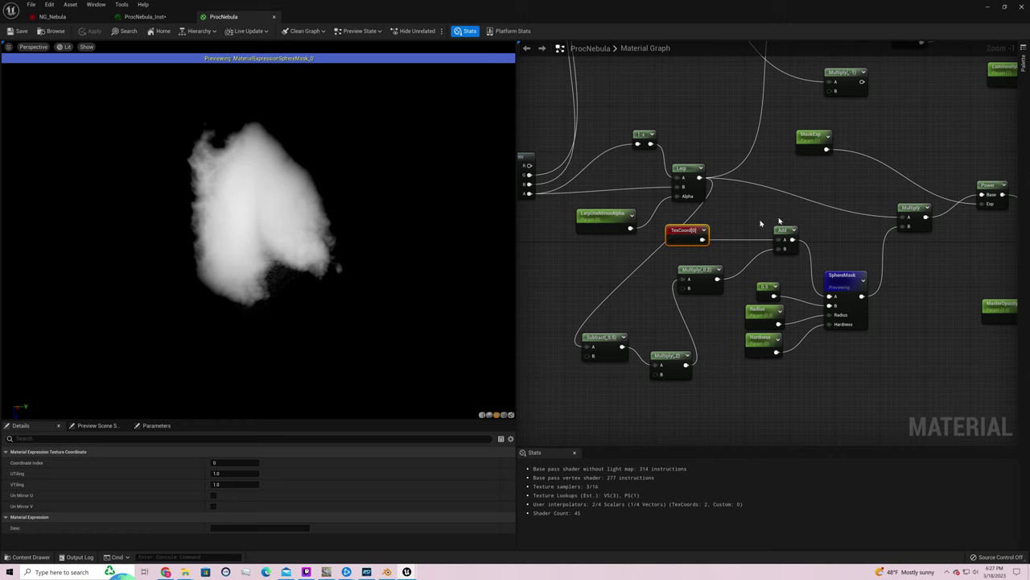
{"action": "left_click", "coordinate": [987, 8]}
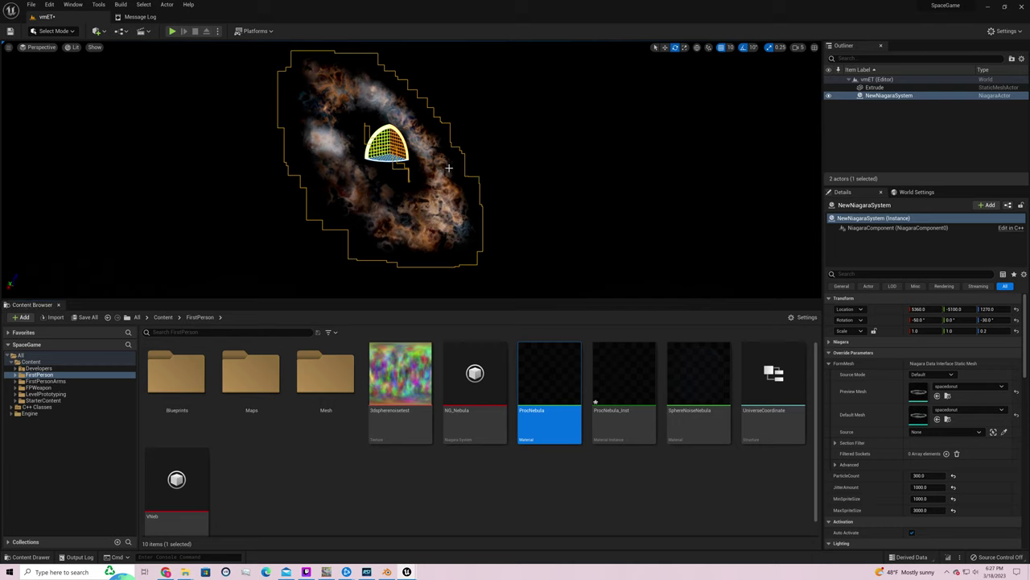
{"action": "left_click_drag", "start_coordinate": [455, 153], "coordinate": [410, 104]}
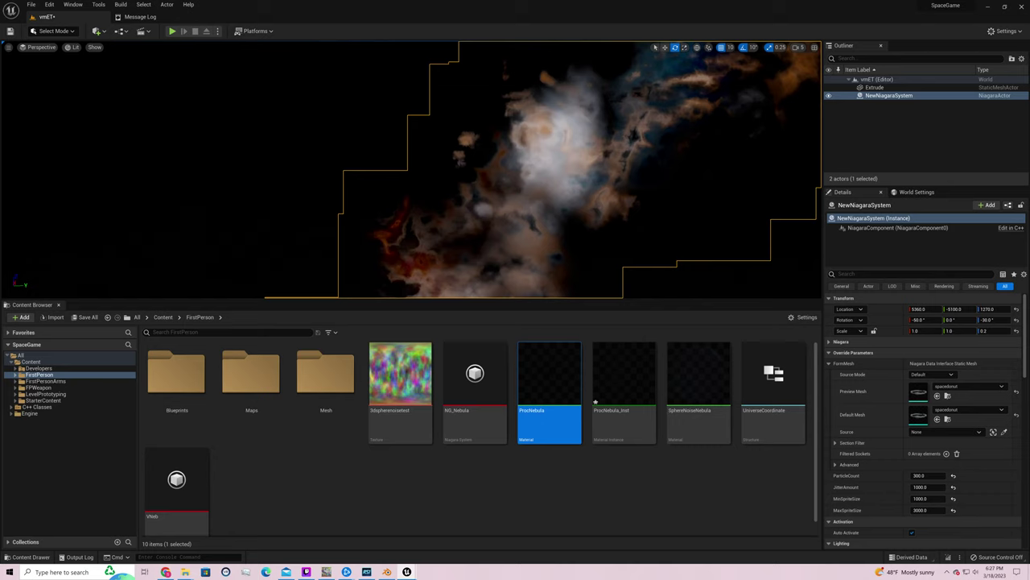
{"action": "left_click_drag", "start_coordinate": [411, 105], "coordinate": [407, 100]}
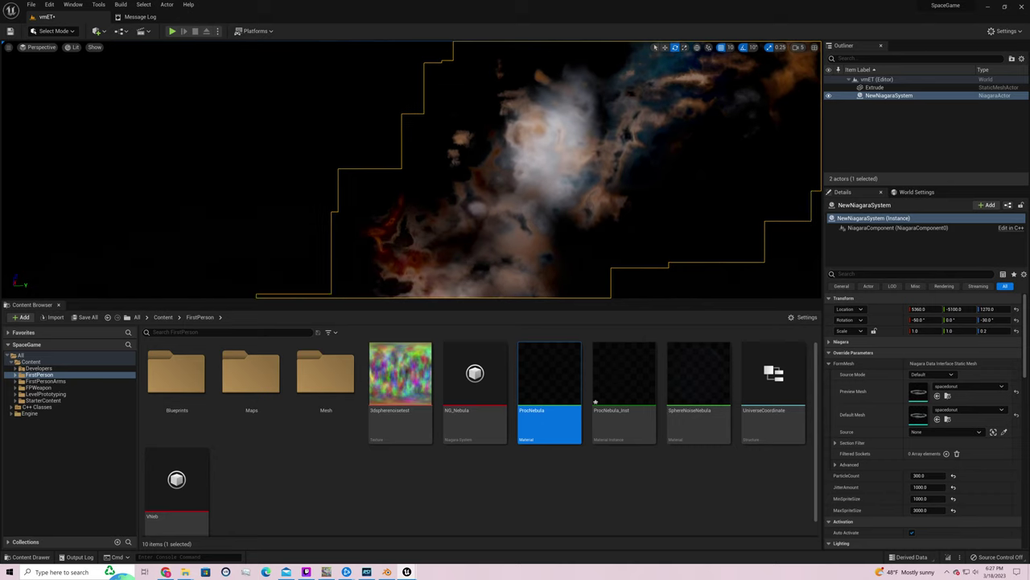
{"action": "key", "text": "f"}
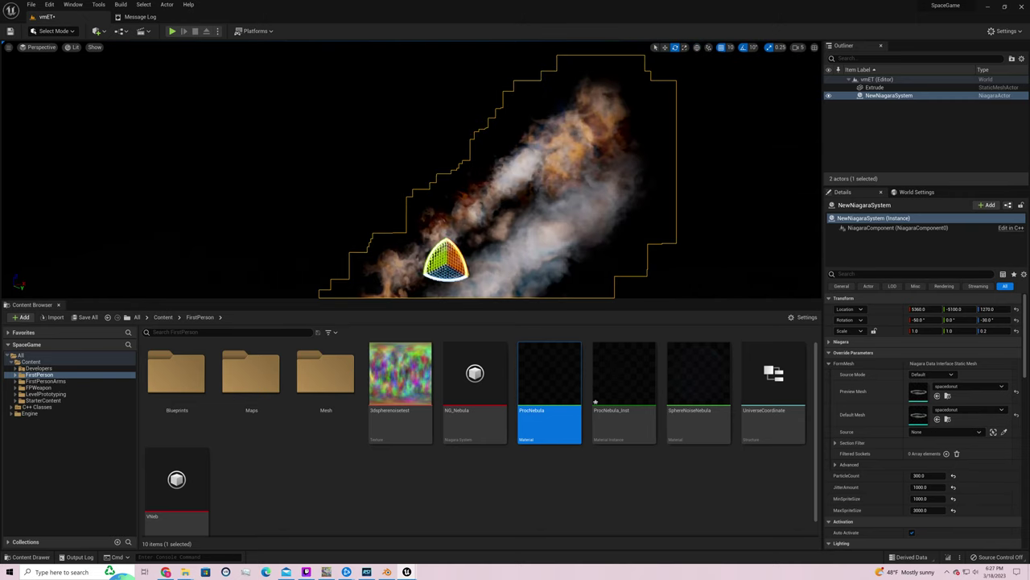
{"action": "left_click_drag", "start_coordinate": [407, 100], "coordinate": [403, 95]}
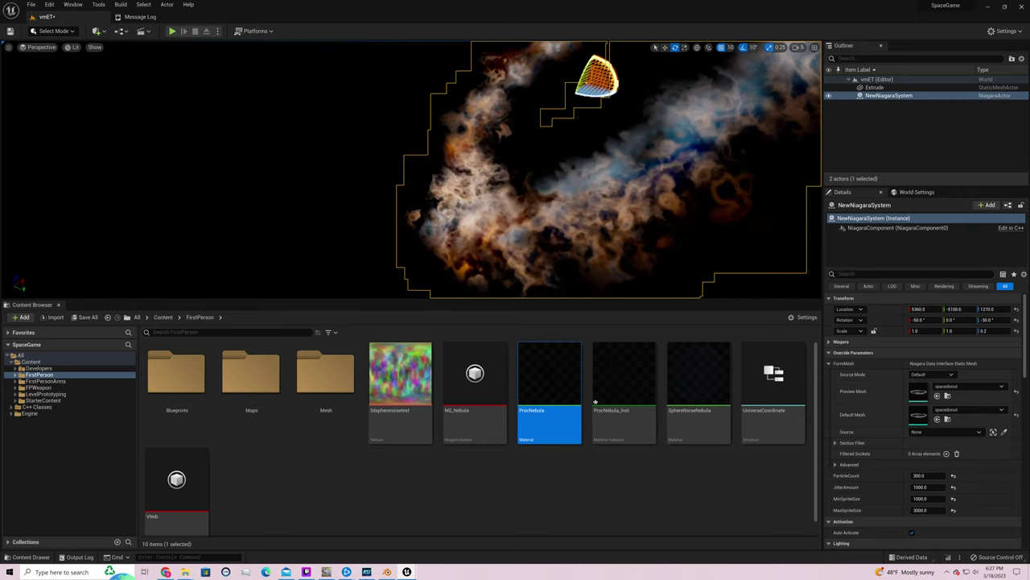
{"action": "mouse_move", "coordinate": [484, 157]}
{"action": "right_mouse_down"}
{"action": "mouse_move", "coordinate": [540, 186]}
{"action": "mouse_move", "coordinate": [484, 157]}
{"action": "right_mouse_up"}
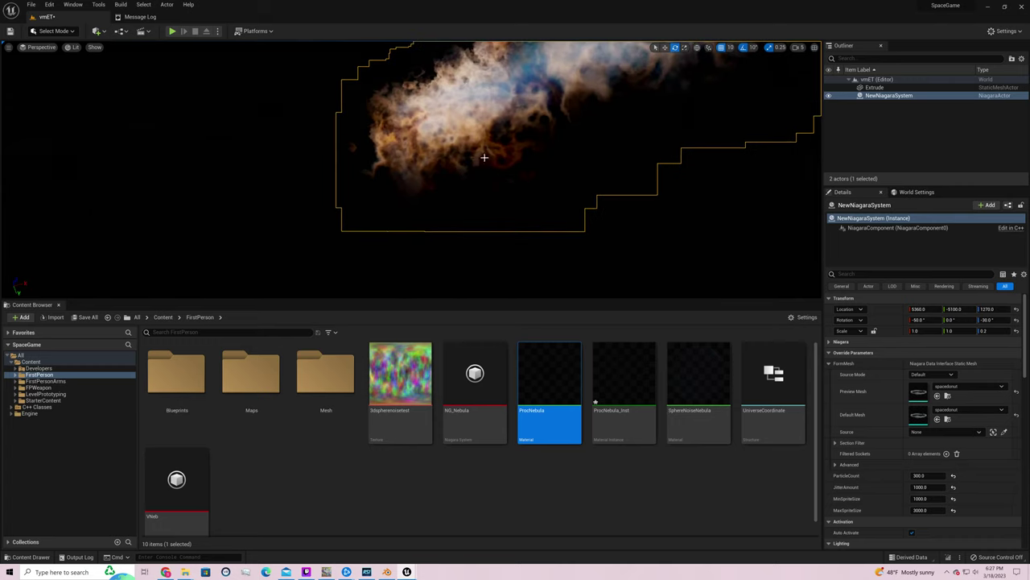
{"action": "right_click_drag", "start_coordinate": [486, 157], "coordinate": [493, 153]}
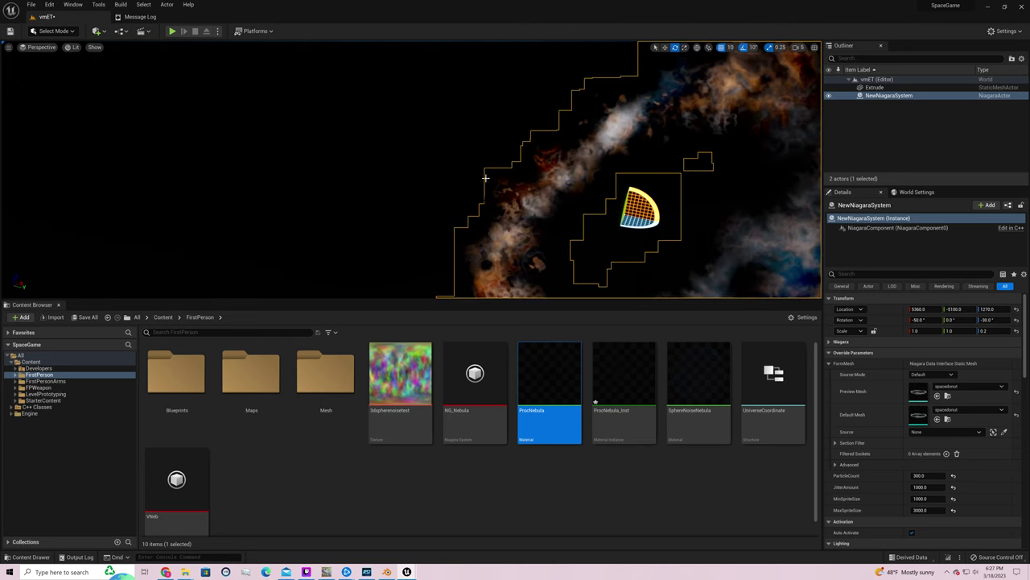
Reopen ProcNebula and realign the LerpOneMinusAlpha, Lerp, 1-x and Multiply nodes
{"action": "double_click", "coordinate": [535, 370]}
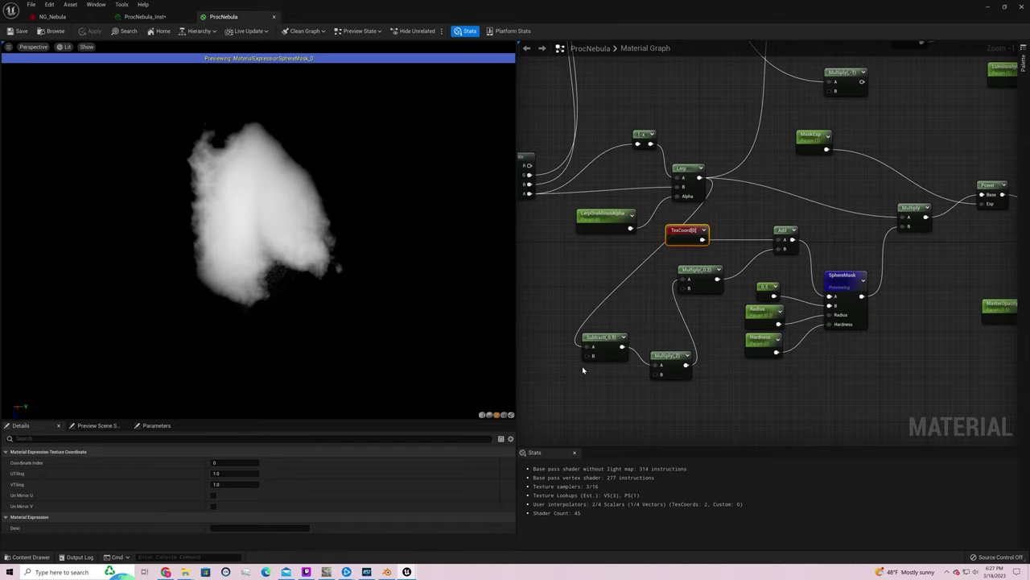
{"action": "right_click_drag", "start_coordinate": [617, 178], "coordinate": [785, 207]}
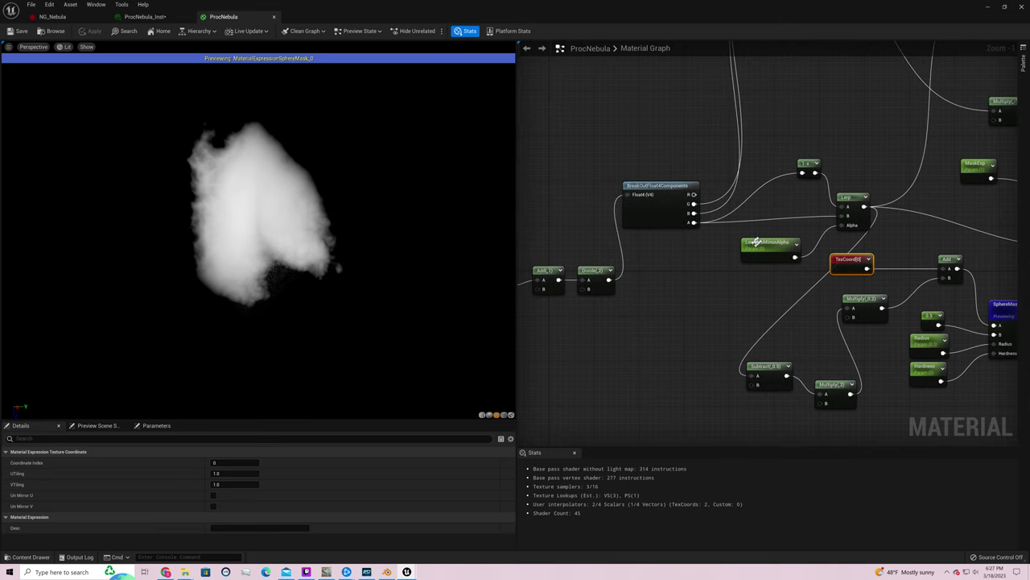
{"action": "left_click_drag", "start_coordinate": [765, 242], "coordinate": [688, 248]}
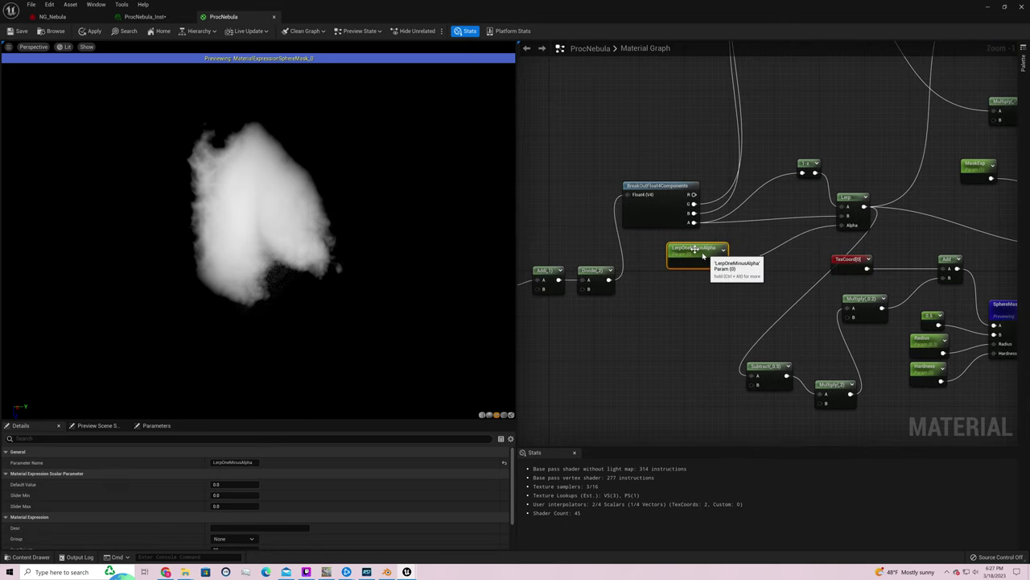
{"action": "left_click_drag", "start_coordinate": [847, 196], "coordinate": [792, 208]}
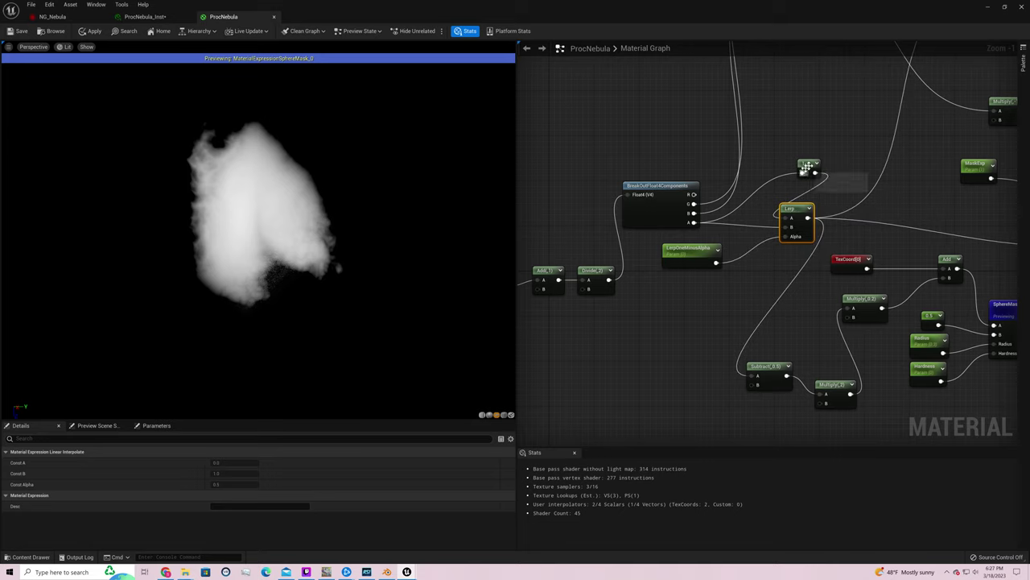
{"action": "left_click_drag", "start_coordinate": [803, 168], "coordinate": [788, 207]}
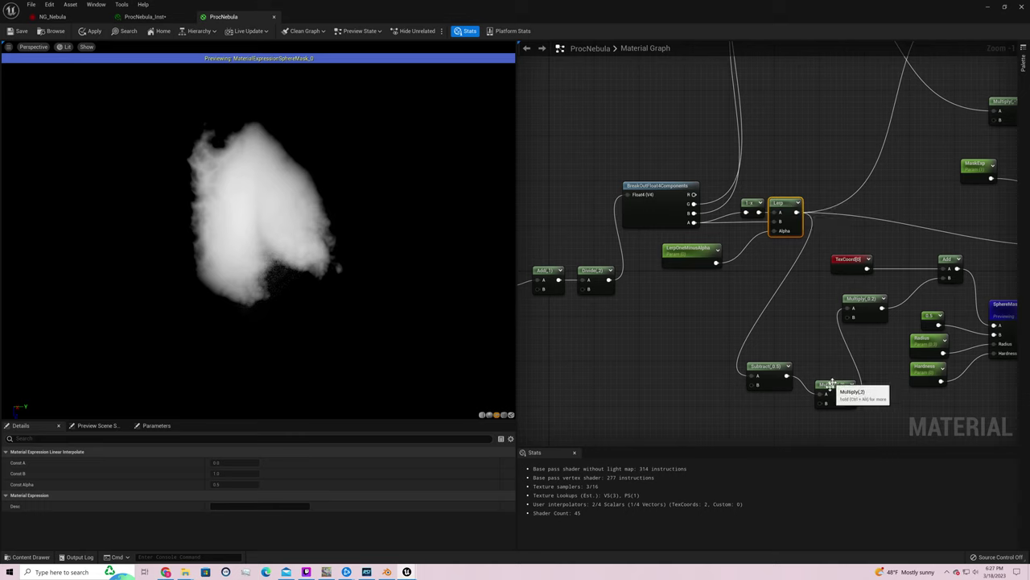
{"action": "left_click_drag", "start_coordinate": [832, 384], "coordinate": [814, 368]}
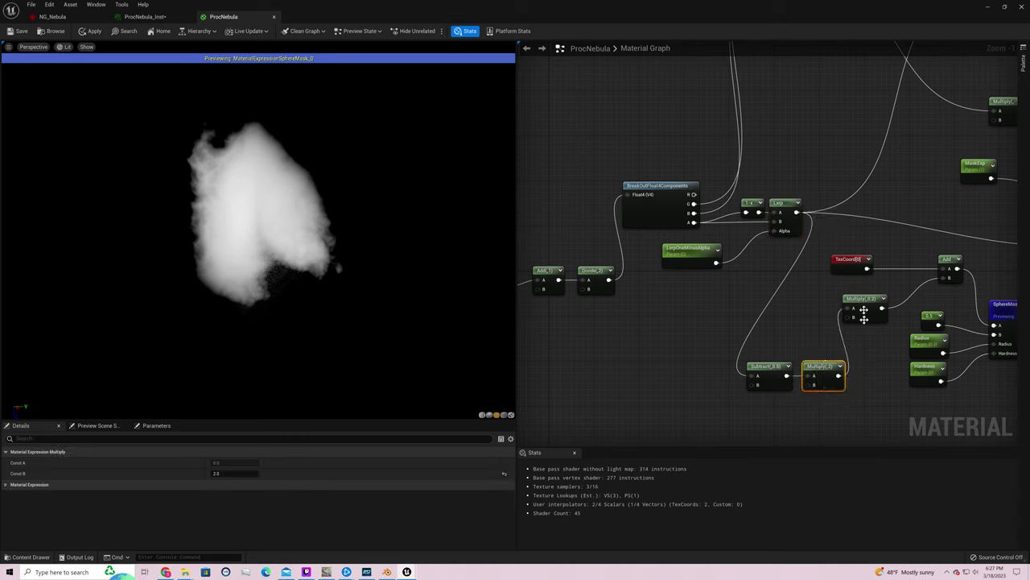
{"action": "left_click_drag", "start_coordinate": [872, 302], "coordinate": [903, 286]}
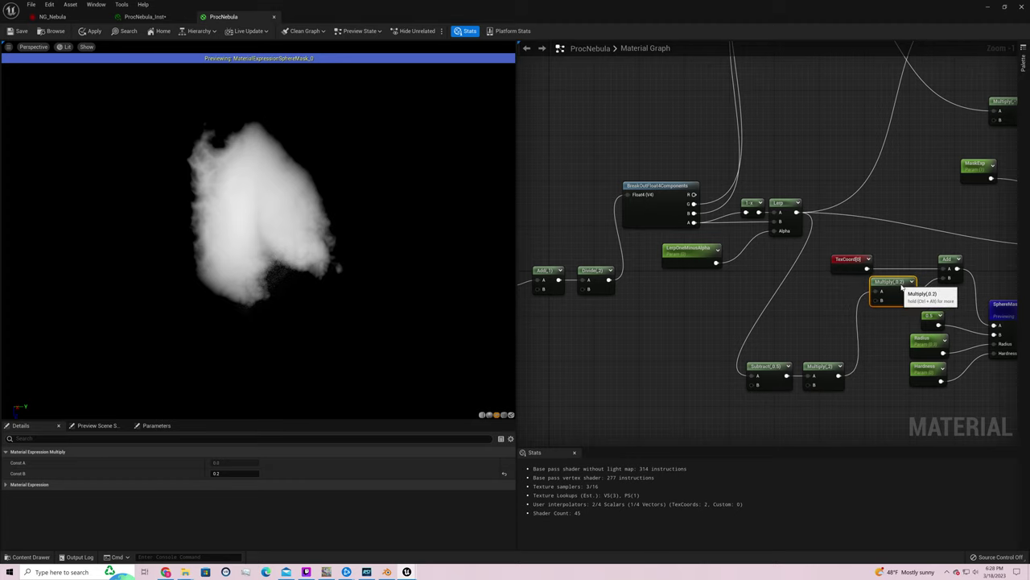
Look over the Noise, Vector Noise and SphereMask areas and save the material
{"action": "right_click_drag", "start_coordinate": [601, 364], "coordinate": [973, 256]}
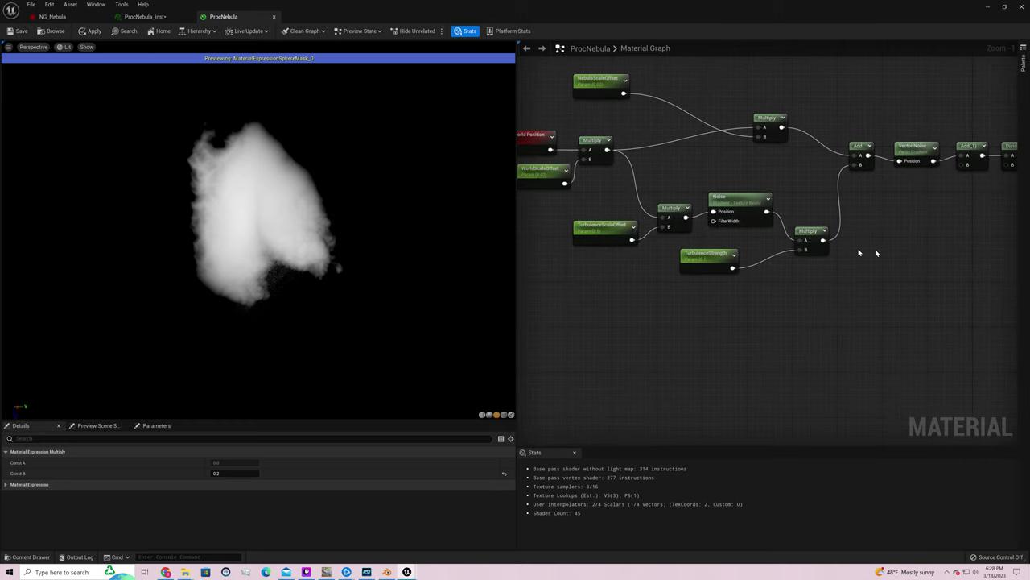
{"action": "right_click_drag", "start_coordinate": [891, 256], "coordinate": [663, 260]}
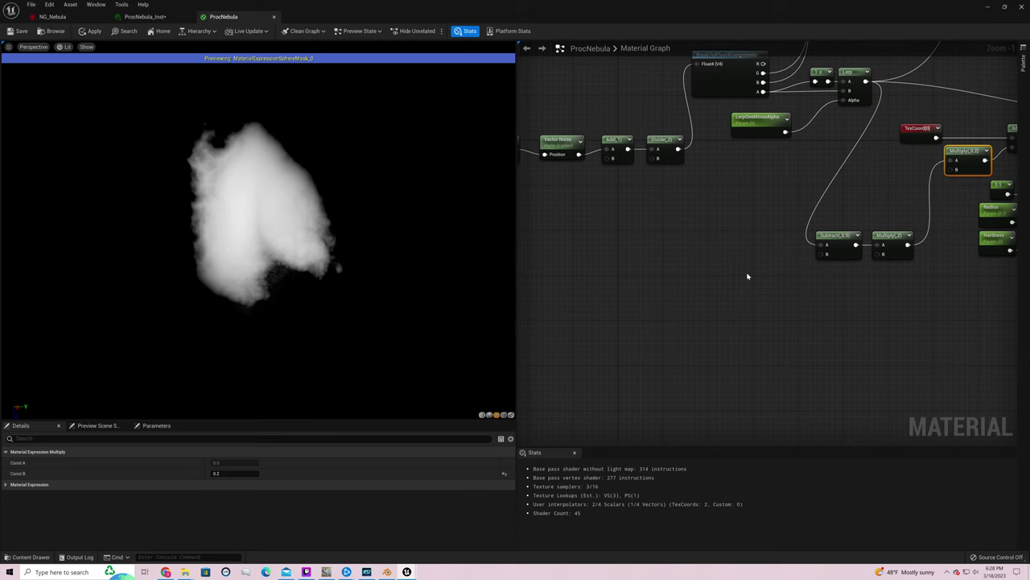
{"action": "right_click_drag", "start_coordinate": [747, 277], "coordinate": [661, 358]}
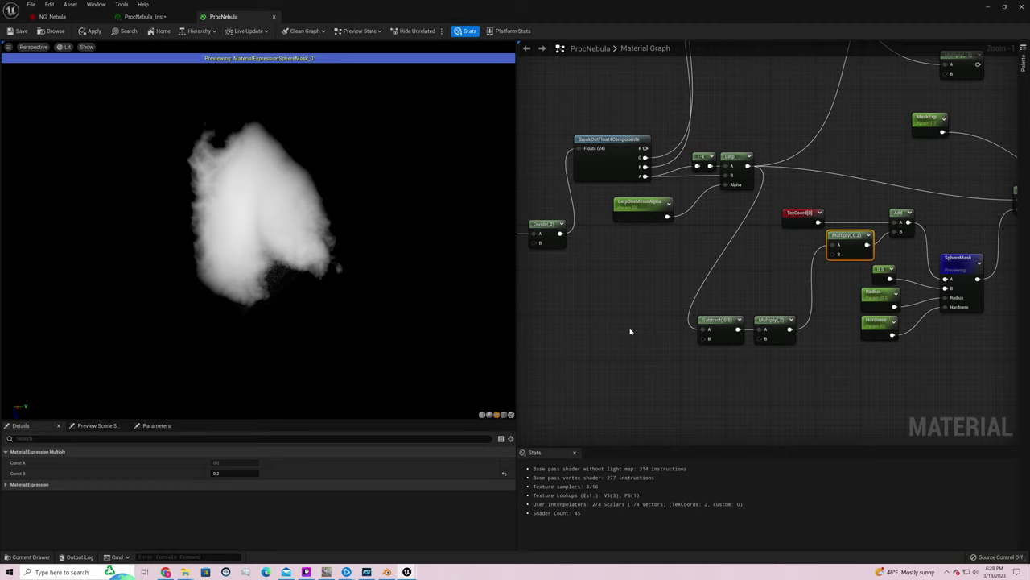
{"action": "right_click_drag", "start_coordinate": [630, 331], "coordinate": [897, 363]}
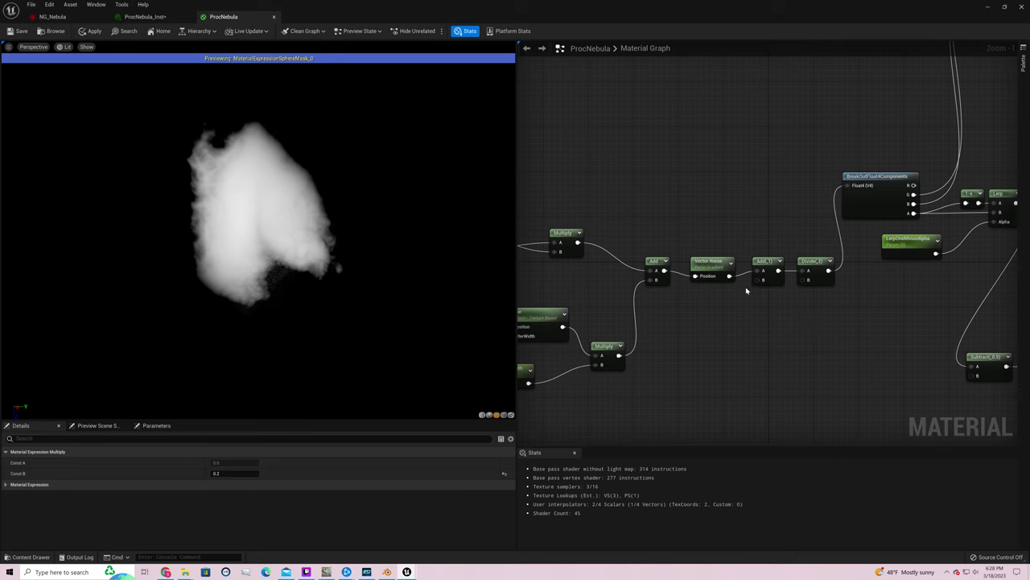
{"action": "right_click_drag", "start_coordinate": [876, 325], "coordinate": [769, 305]}
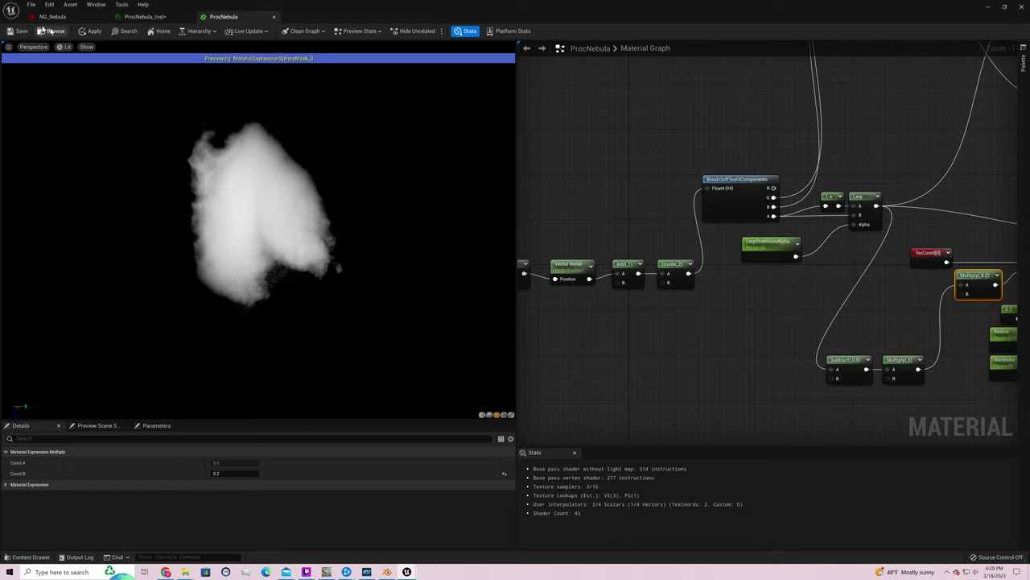
{"action": "left_click", "coordinate": [21, 30]}
{"action": "right_click_drag", "start_coordinate": [927, 299], "coordinate": [754, 302]}
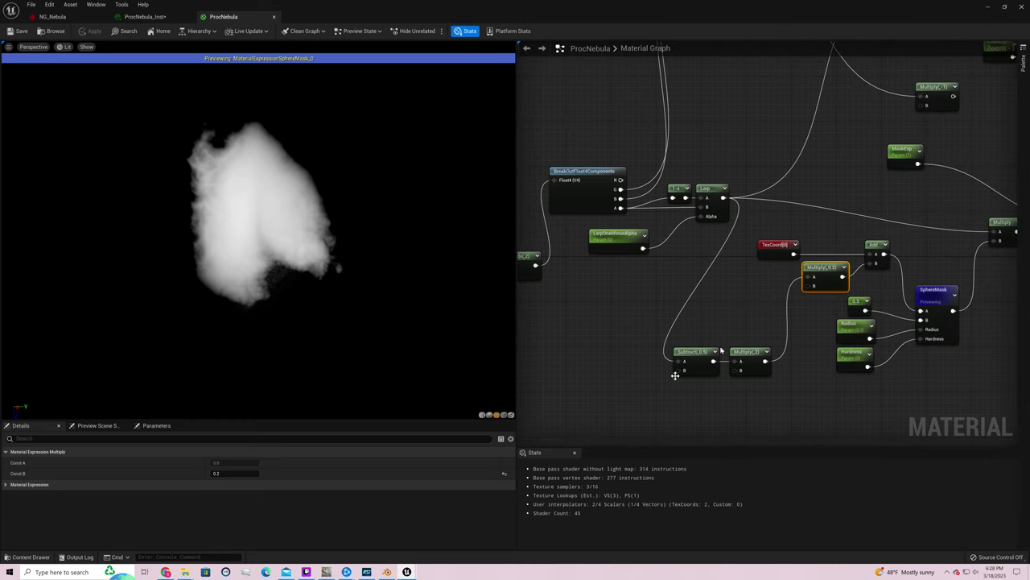
Change the sphere-mask Multiply constant from 0.2 to 0.25 and save the ProcNebula material
{"action": "left_click", "coordinate": [221, 473]}
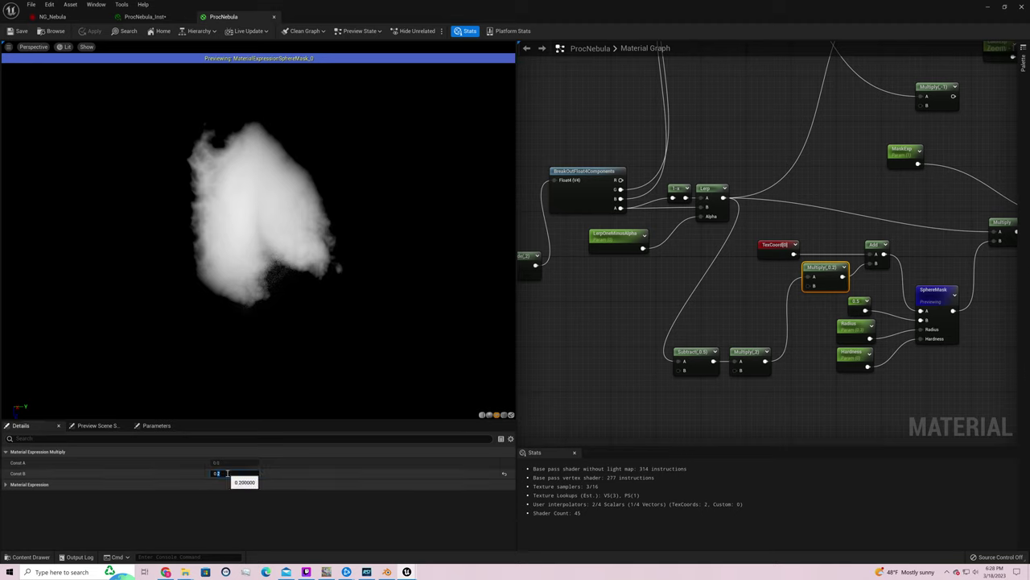
{"action": "type", "text": "0.25"}
{"action": "key", "text": "Return"}
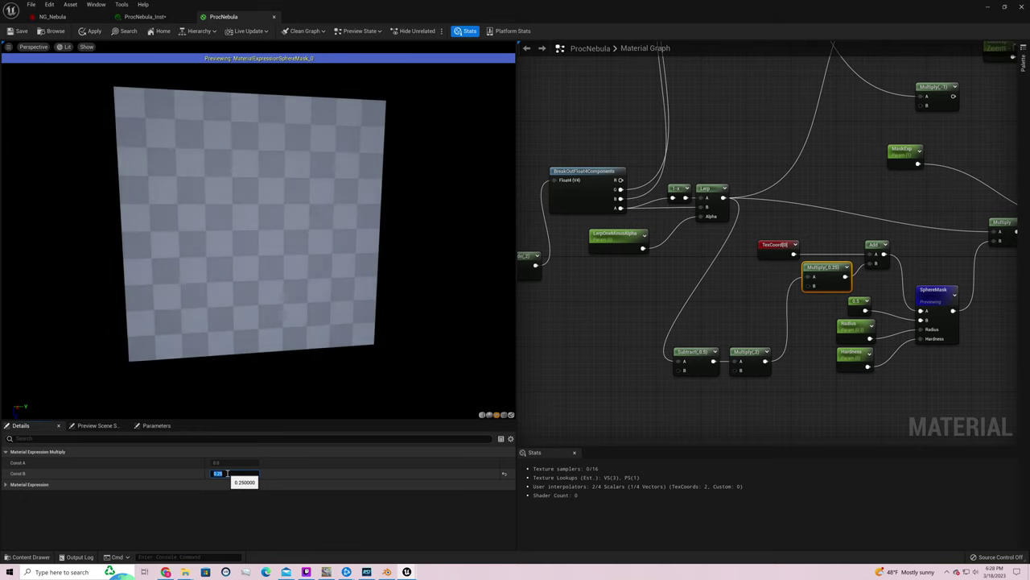
{"action": "mouse_move", "coordinate": [258, 386]}
{"action": "left_mouse_down"}
{"action": "mouse_move", "coordinate": [260, 306]}
{"action": "mouse_move", "coordinate": [308, 324]}
{"action": "mouse_move", "coordinate": [379, 322]}
{"action": "mouse_move", "coordinate": [322, 329]}
{"action": "left_mouse_up"}
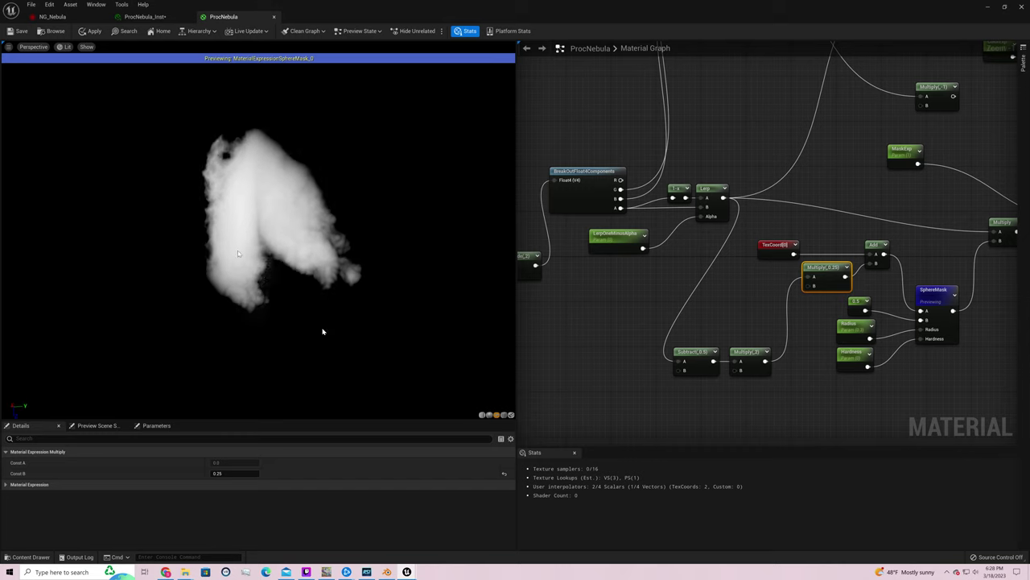
{"action": "left_click", "coordinate": [23, 37]}
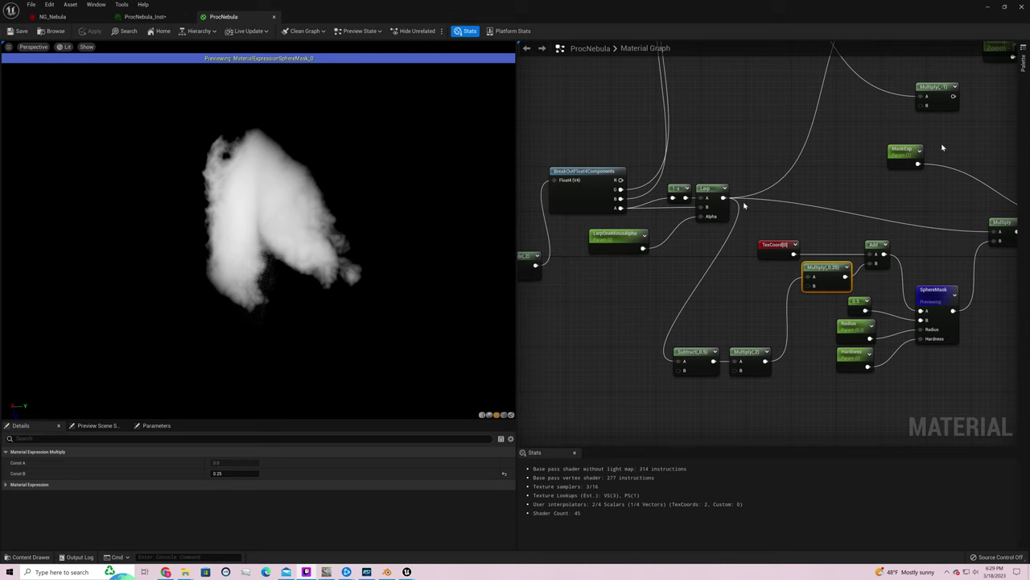
Back in the level, frame the selected Niagara nebula and orbit to look straight down on the ring
{"action": "left_click", "coordinate": [988, 8]}
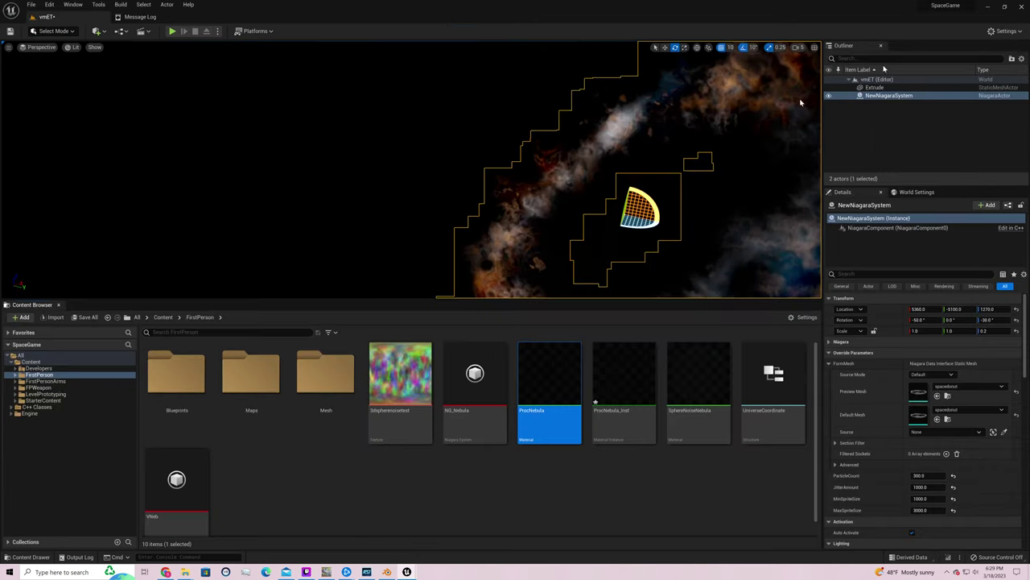
{"action": "right_click_drag", "start_coordinate": [649, 161], "coordinate": [725, 221]}
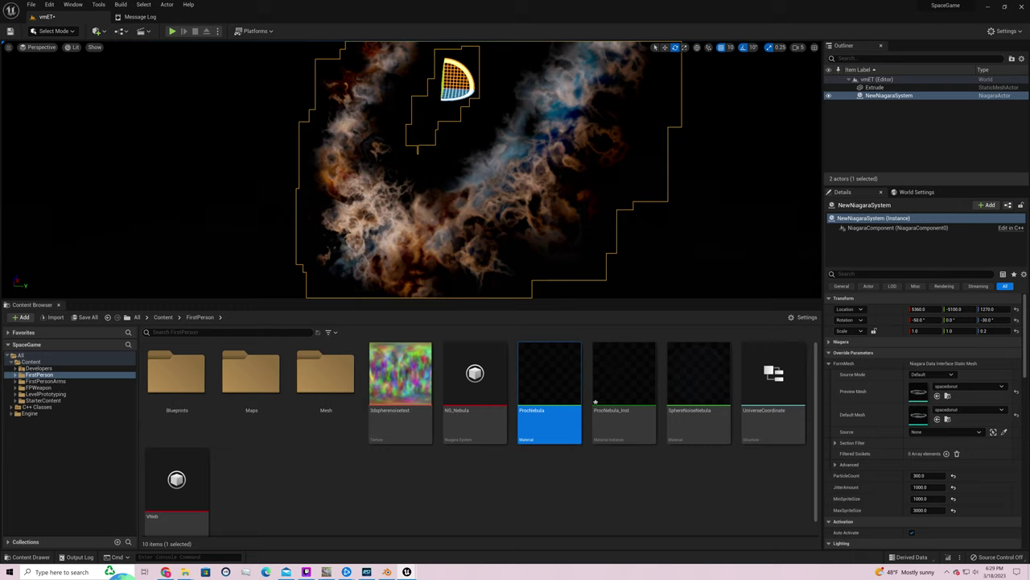
{"action": "right_click_drag", "start_coordinate": [725, 221], "coordinate": [668, 225]}
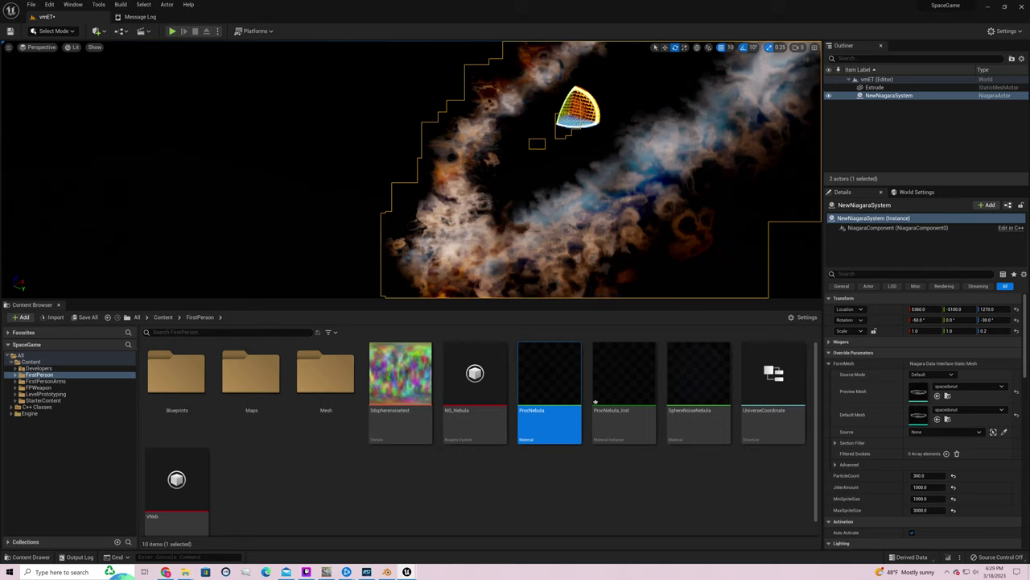
{"action": "right_click_drag", "start_coordinate": [669, 226], "coordinate": [615, 181]}
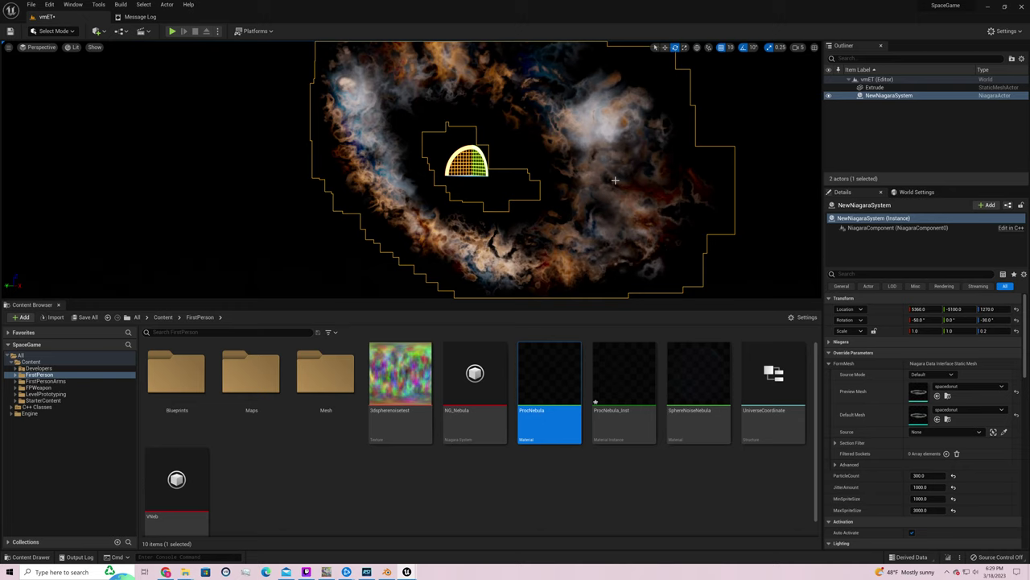
{"action": "key", "text": "w"}
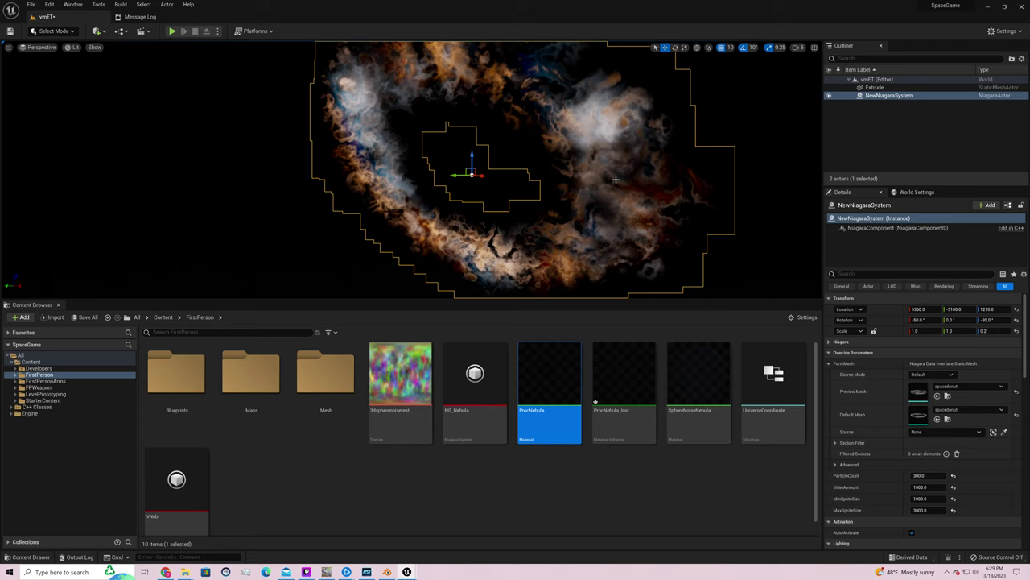
{"action": "scroll", "coordinate": [616, 178], "scroll_direction": "up", "scroll_amount": 5}
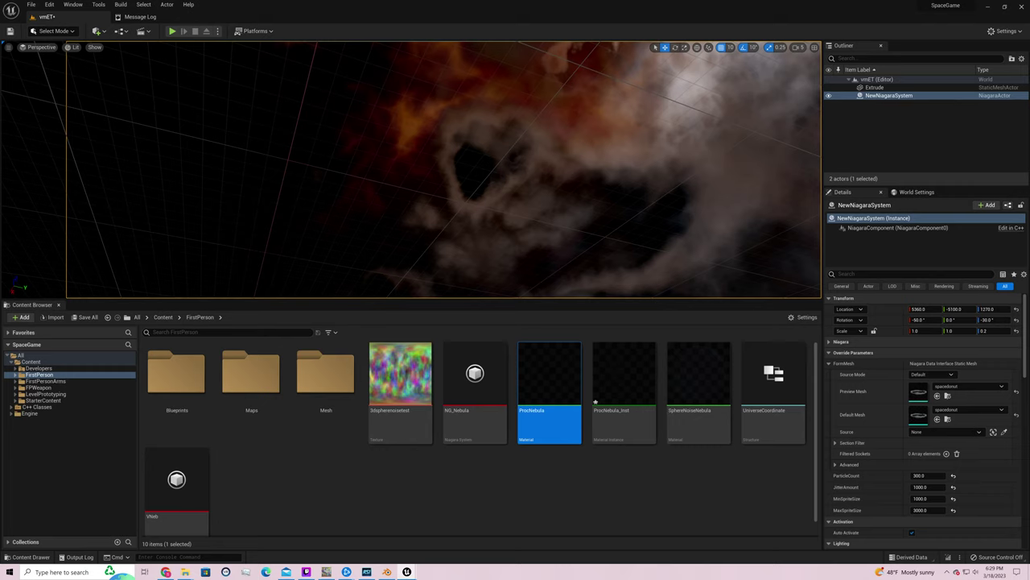
{"action": "key", "text": "f"}
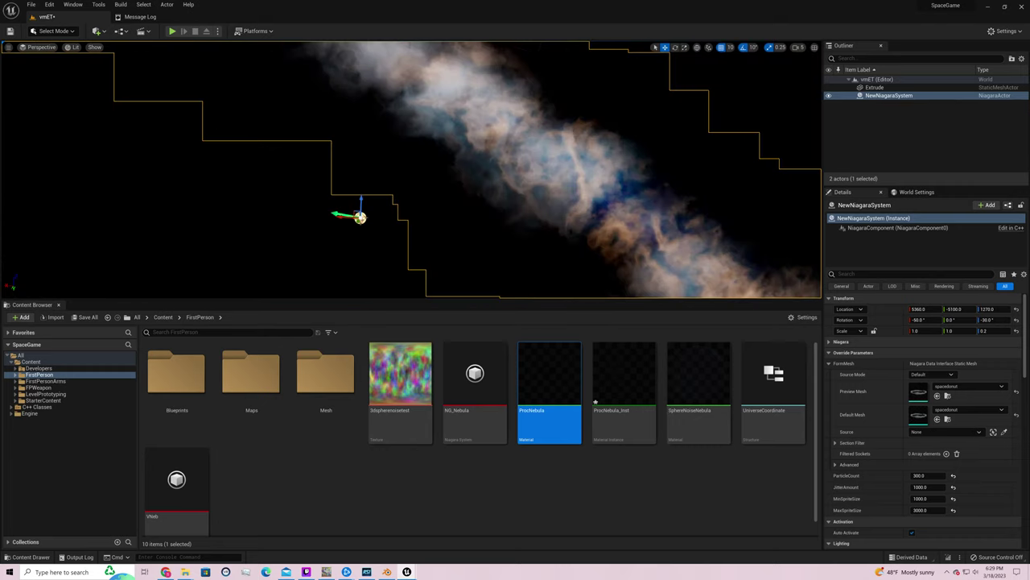
{"action": "right_click_drag", "start_coordinate": [411, 169], "coordinate": [451, 145]}
{"action": "mouse_move", "coordinate": [602, 186]}
{"action": "left_mouse_down", "text": "alt"}
{"action": "mouse_move", "coordinate": [564, 161]}
{"action": "mouse_move", "coordinate": [601, 186]}
{"action": "left_mouse_up", "text": "alt"}
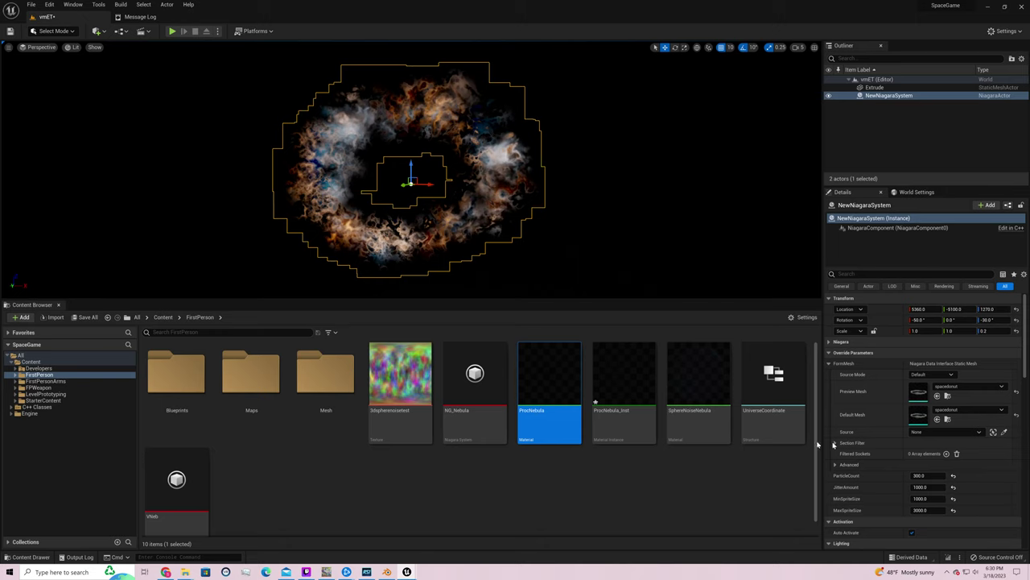
Save all assets from the ProcNebula editor, then show ProcNebula_Inst in a restored-down window
{"action": "mouse_move", "coordinate": [407, 571]}
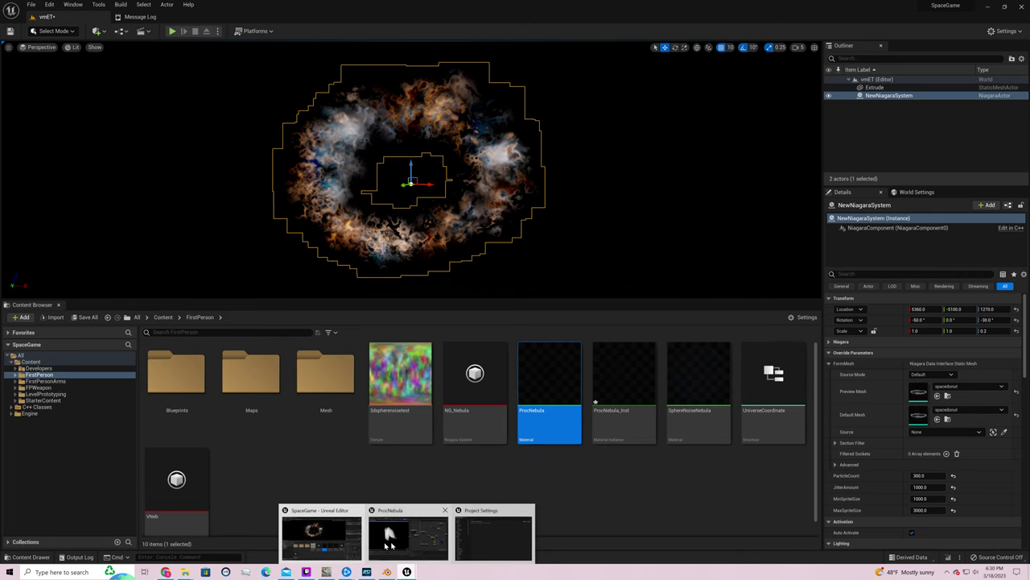
{"action": "mouse_move", "coordinate": [391, 534]}
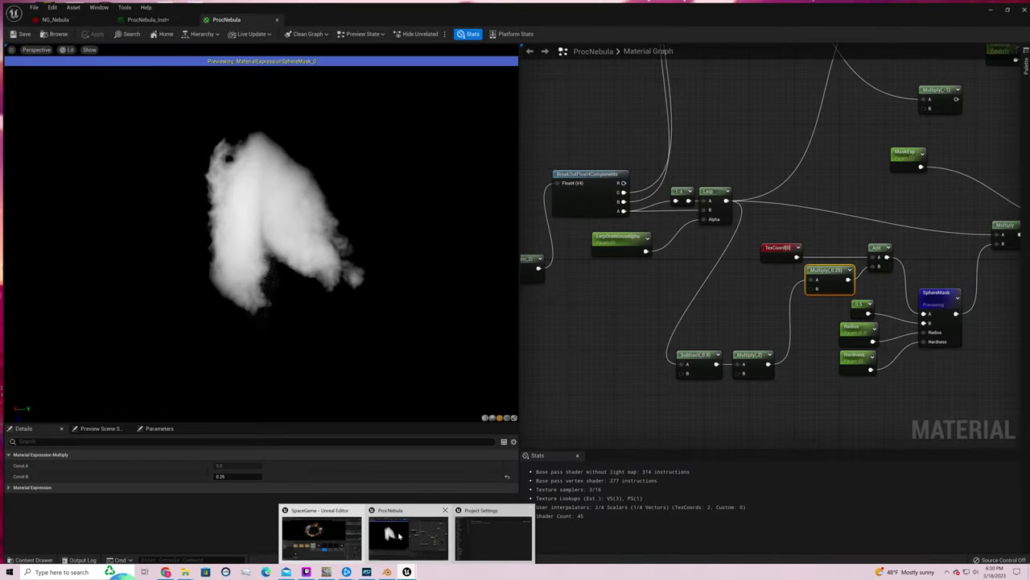
{"action": "left_click", "coordinate": [390, 534]}
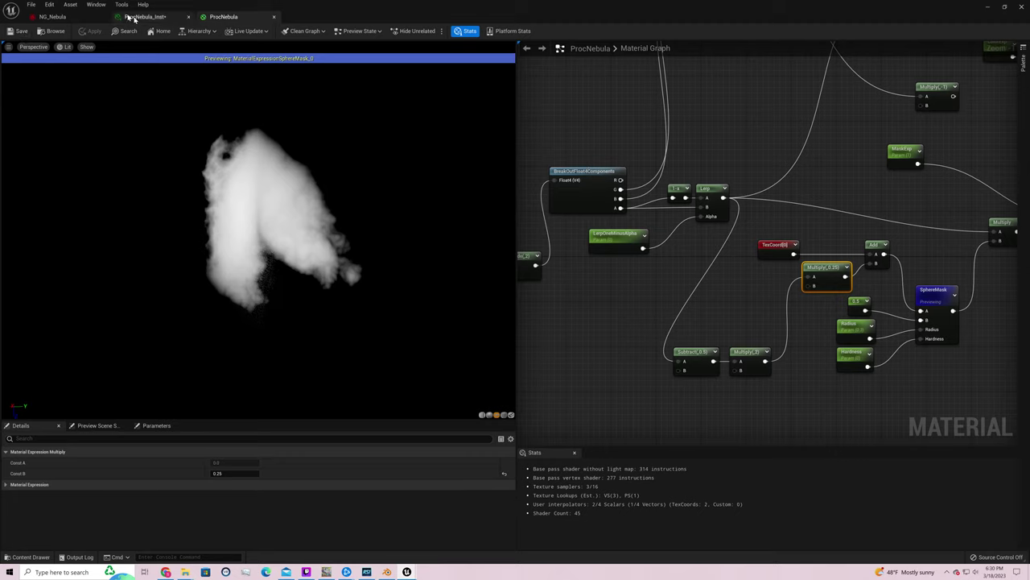
{"action": "left_click", "coordinate": [31, 5]}
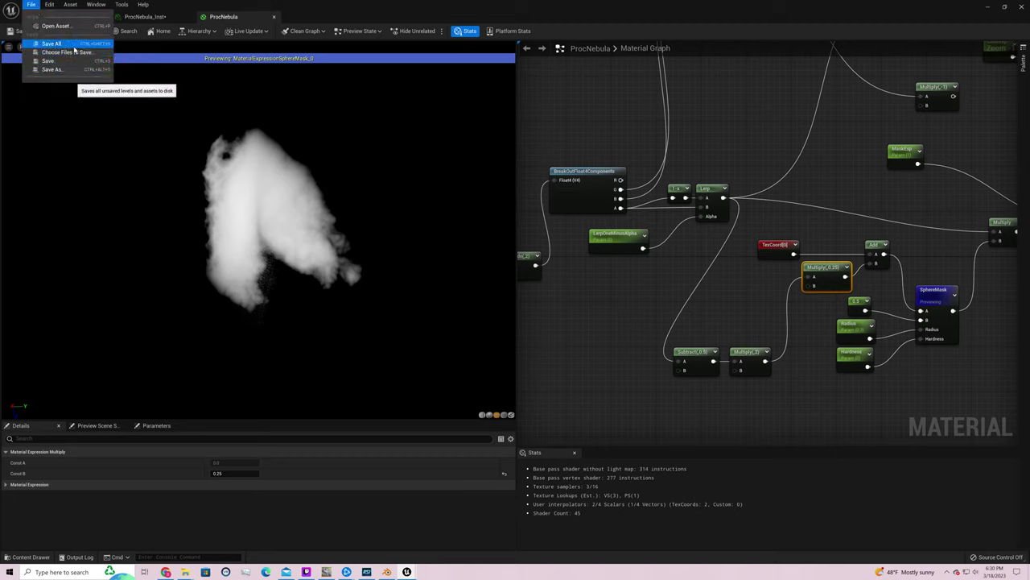
{"action": "left_click", "coordinate": [72, 47]}
{"action": "left_click", "coordinate": [163, 18]}
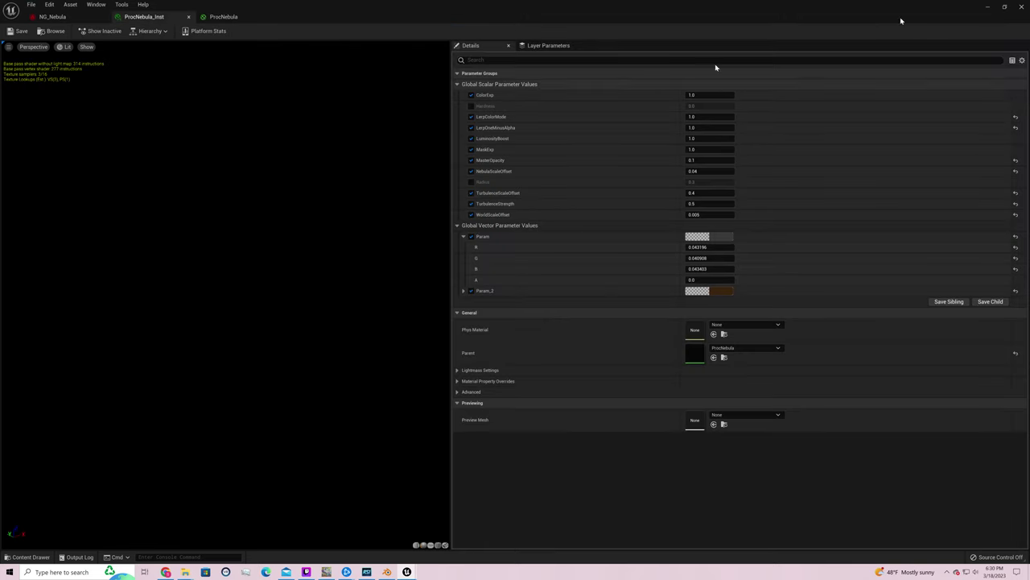
{"action": "left_click", "coordinate": [1005, 6]}
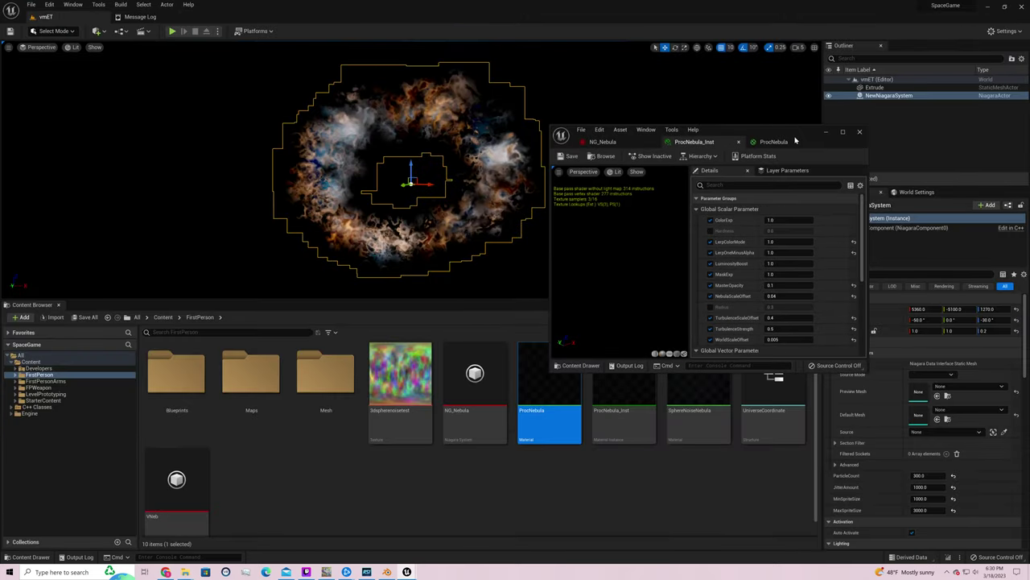
In ProcNebula_Inst, try ColorExp 3 before returning it to 1.0, and set MasterOpacity to 1.0
{"action": "left_click", "coordinate": [789, 221]}
{"action": "type", "text": "3"}
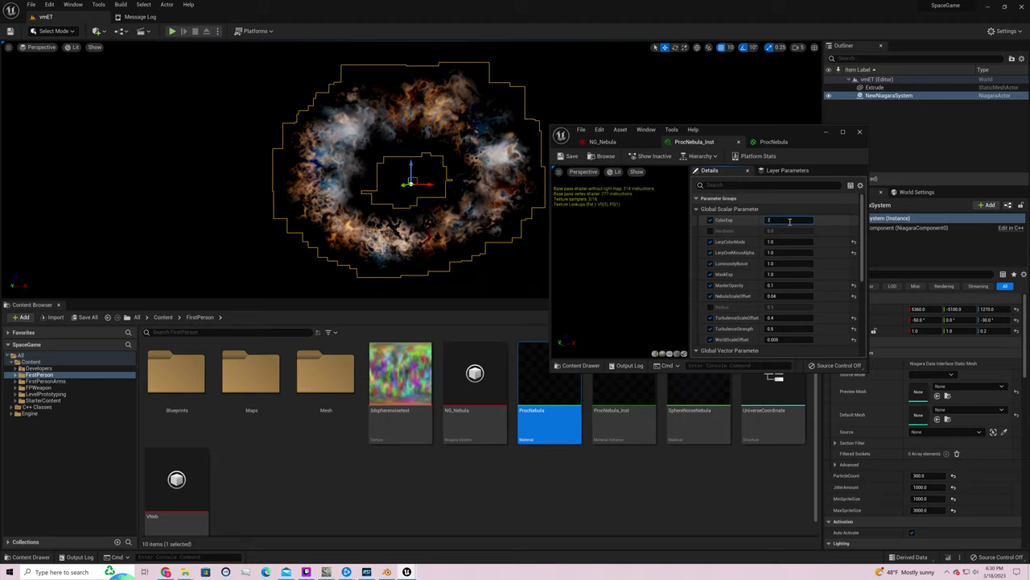
{"action": "key", "text": "Return"}
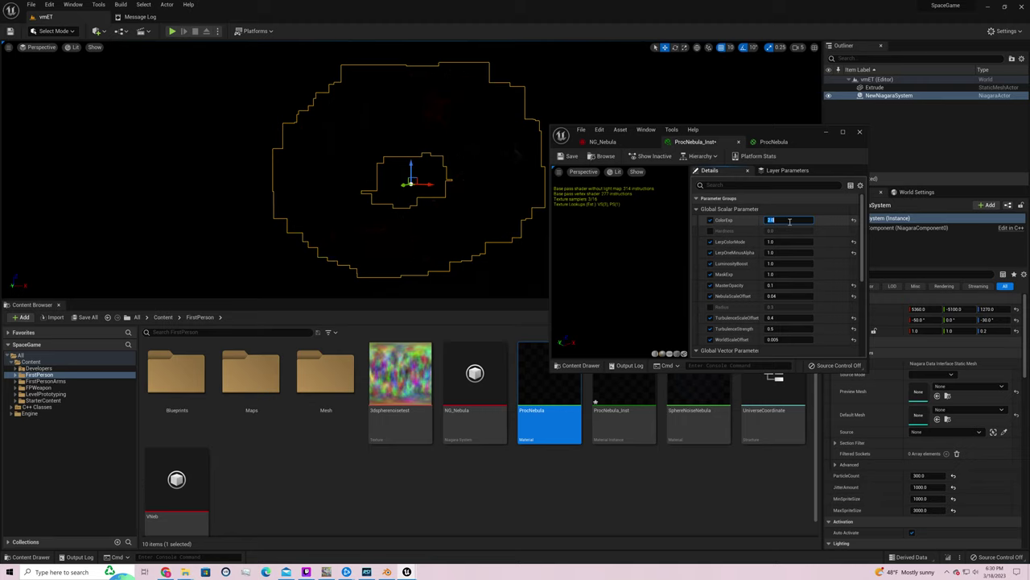
{"action": "left_click", "coordinate": [780, 286]}
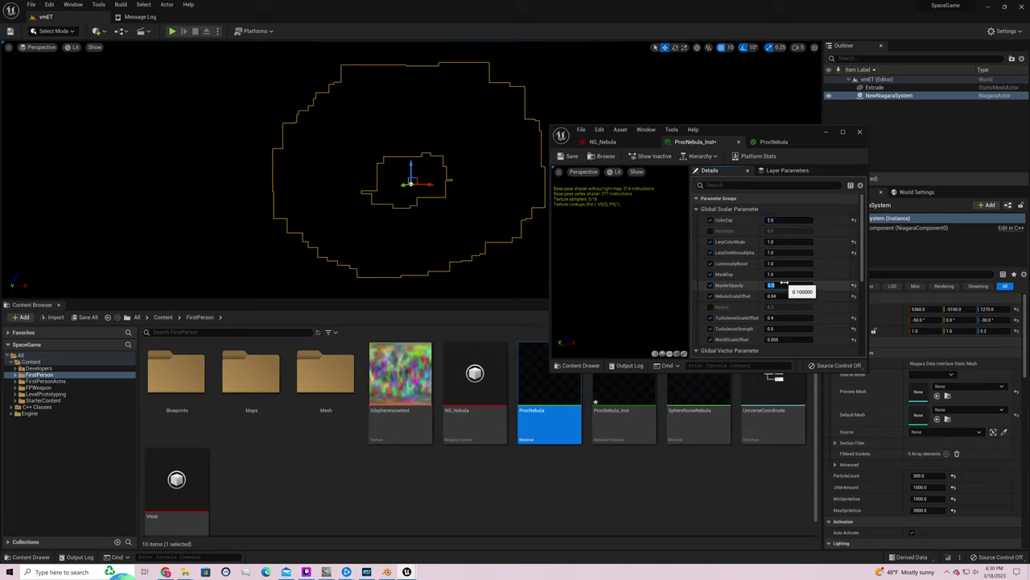
{"action": "type", "text": "1"}
{"action": "key", "text": "Return"}
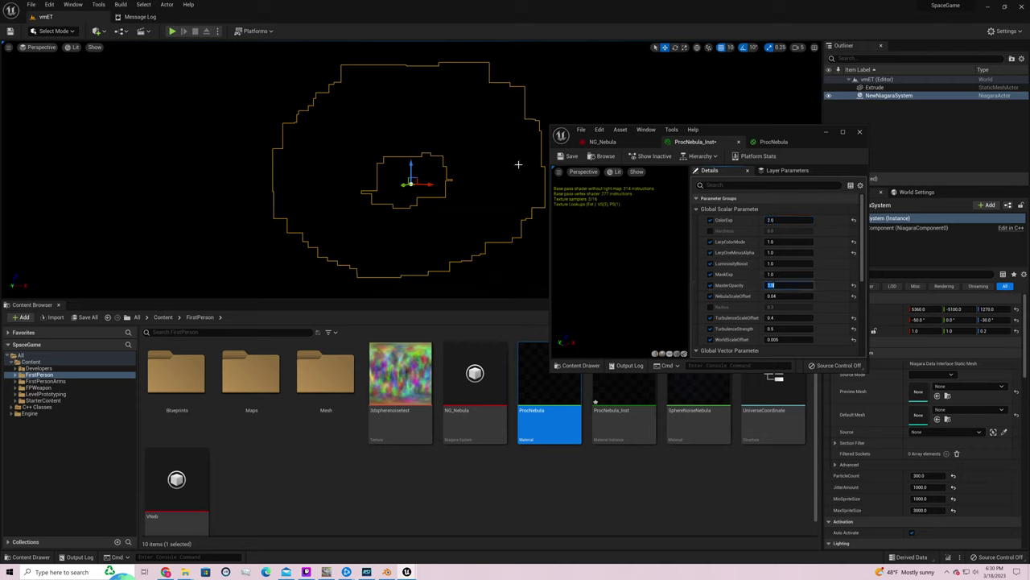
{"action": "left_click", "coordinate": [784, 220]}
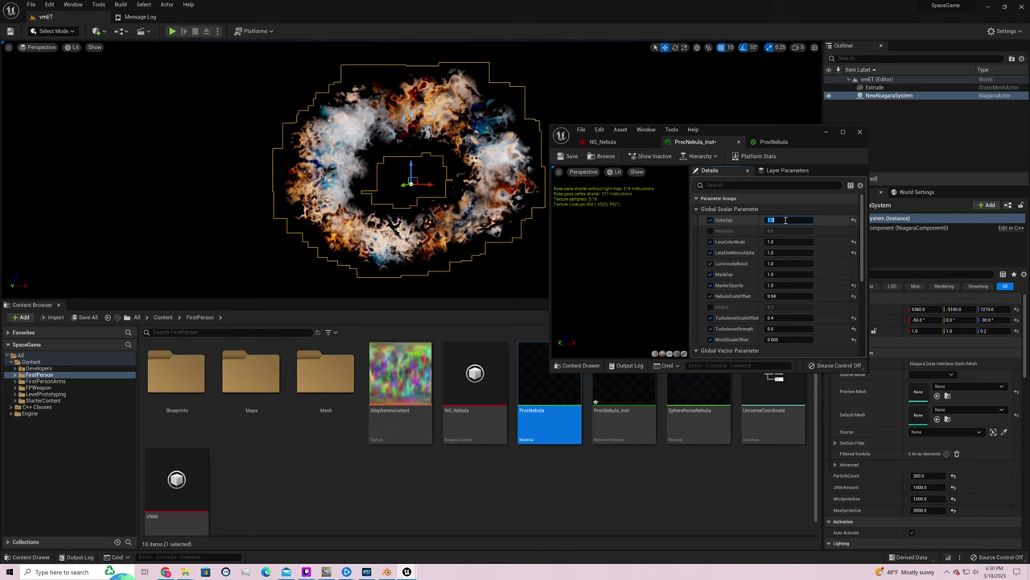
{"action": "key", "text": "Return"}
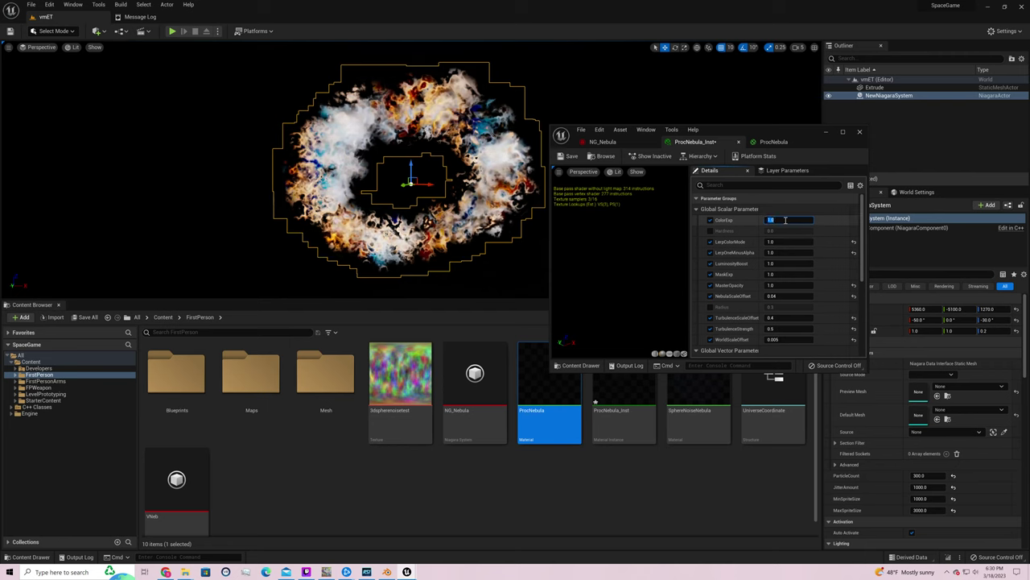
{"action": "left_click", "coordinate": [793, 285]}
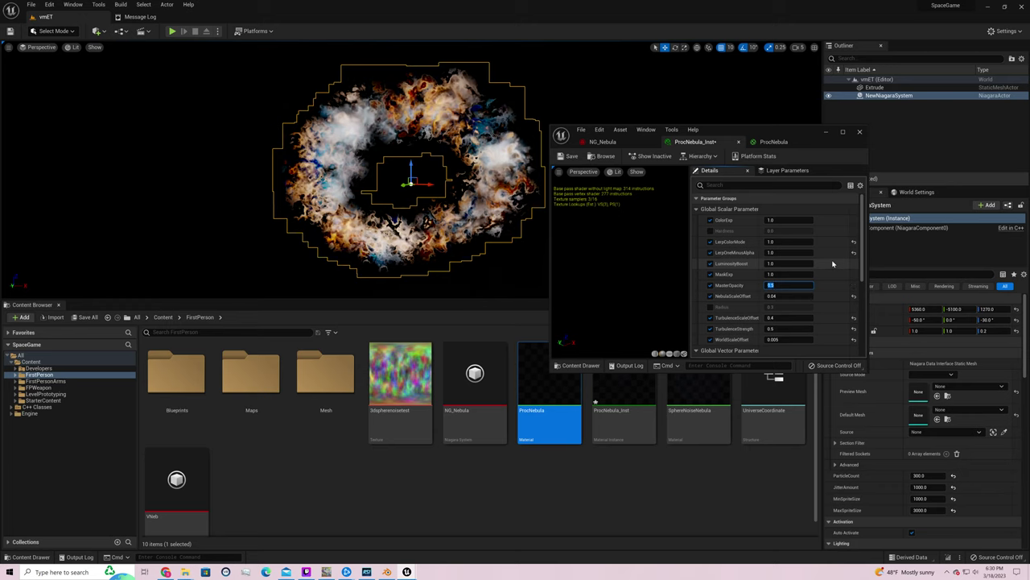
Try MasterOpacity values 0.3, 0.03, 0.01 and 0.03 on the nebula instance
{"action": "type", "text": "0.3"}
{"action": "key", "text": "Return"}
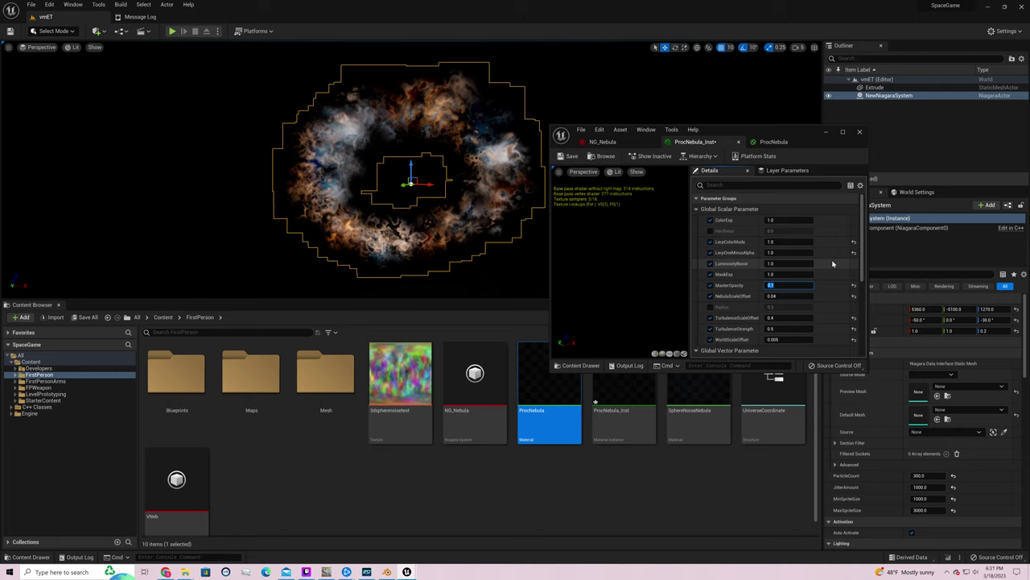
{"action": "type", "text": "0.03"}
{"action": "key", "text": "Return"}
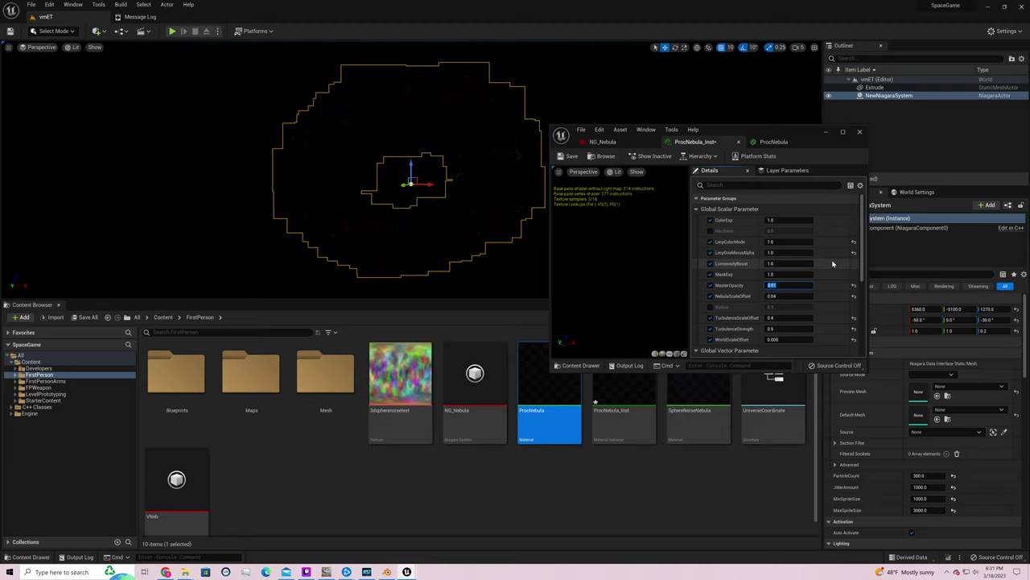
{"action": "type", "text": "0.01"}
{"action": "key", "text": "Return"}
{"action": "type", "text": "0.03"}
{"action": "key", "text": "Return"}
Try MasterOpacity 0.024, 0.05 and 0.4, then settle on 0.05
{"action": "type", "text": "0.024"}
{"action": "key", "text": "Return"}
{"action": "type", "text": "0.05"}
{"action": "key", "text": "Return"}
{"action": "type", "text": "0.06"}
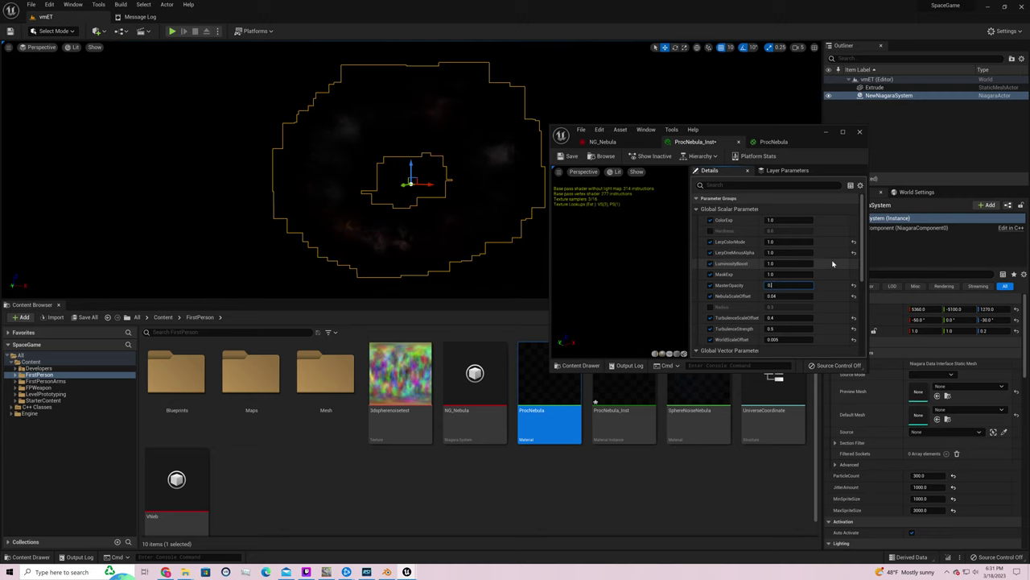
{"action": "key", "text": "BackSpace"}
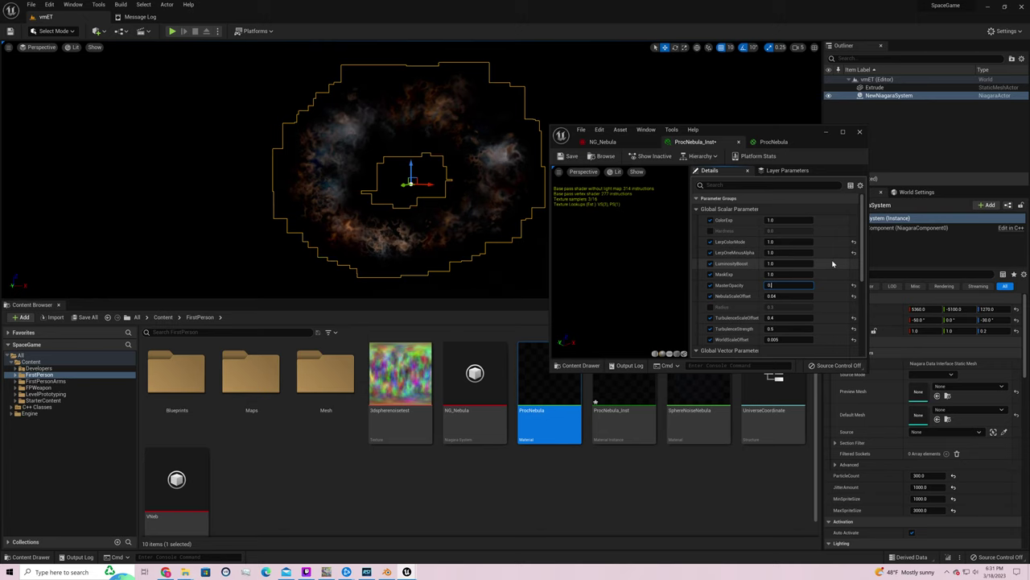
{"action": "type", "text": "4"}
{"action": "key", "text": "Return"}
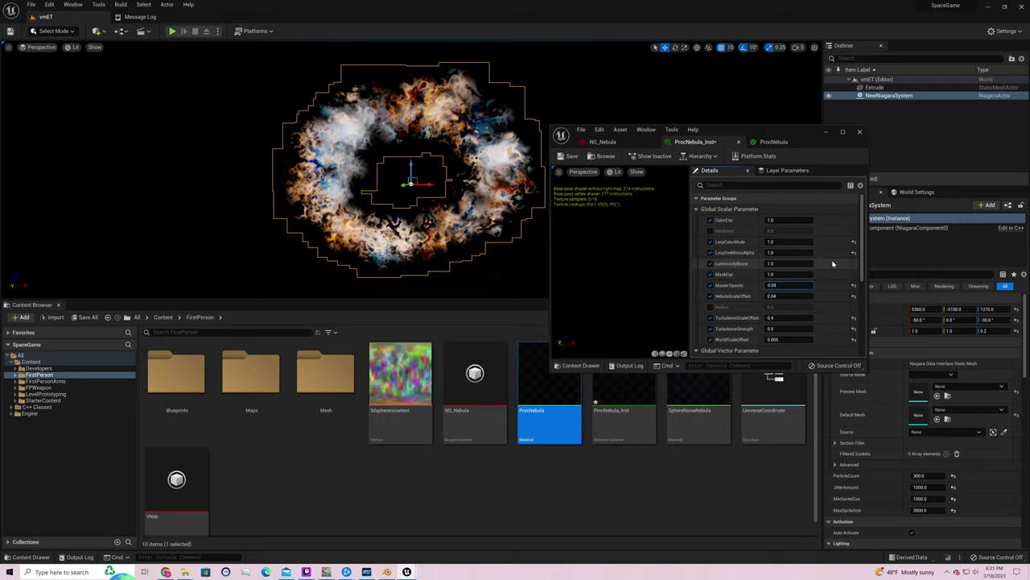
{"action": "key", "text": "Return"}
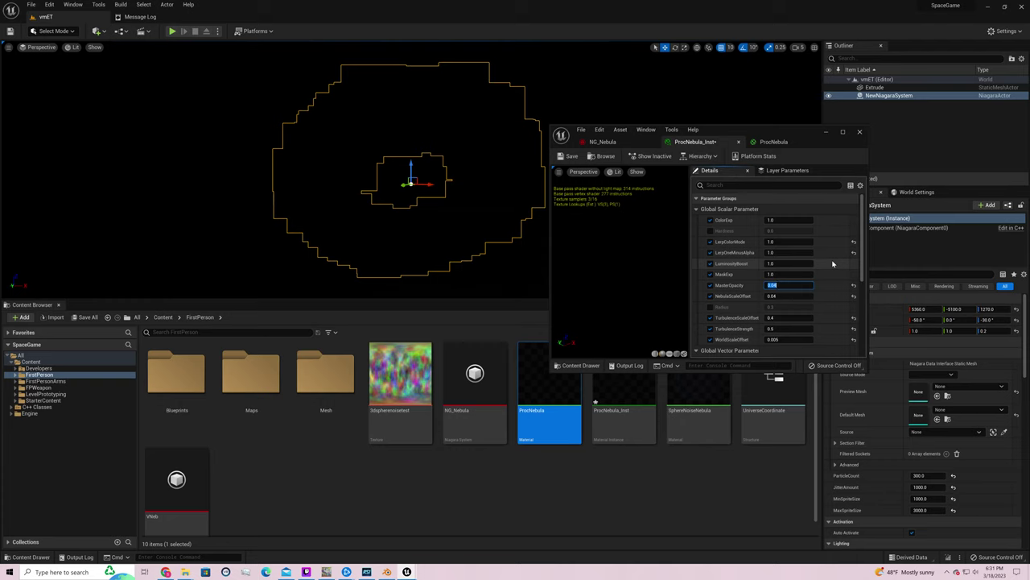
{"action": "key", "text": "End"}
{"action": "key", "text": "Return"}
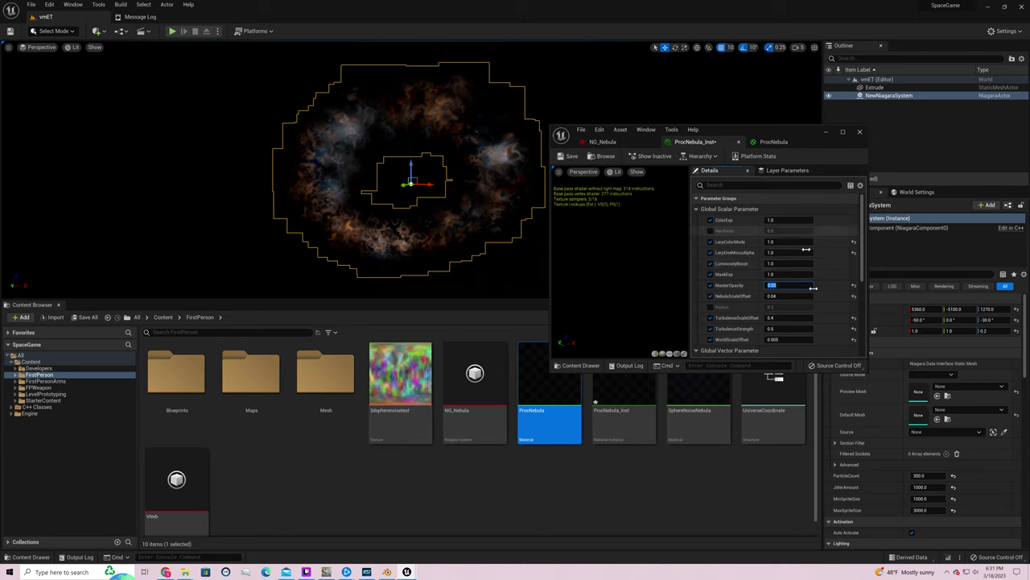
Finish MasterOpacity at 0.05 and try NebulaScaleOffset values 0.02 and 0.01
{"action": "left_click", "coordinate": [786, 296]}
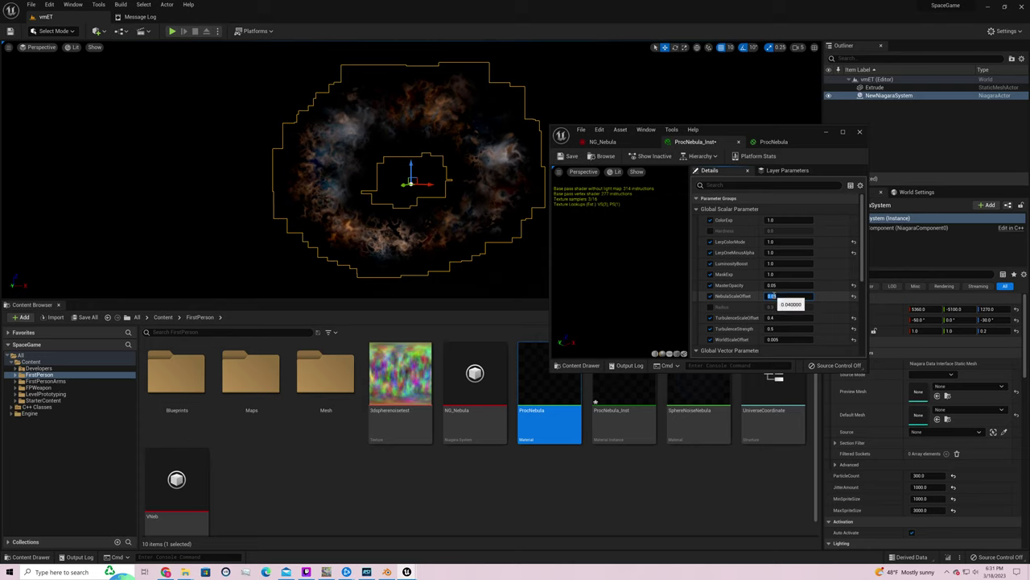
{"action": "left_click", "coordinate": [786, 297]}
{"action": "type", "text": "0.02"}
{"action": "key", "text": "Return"}
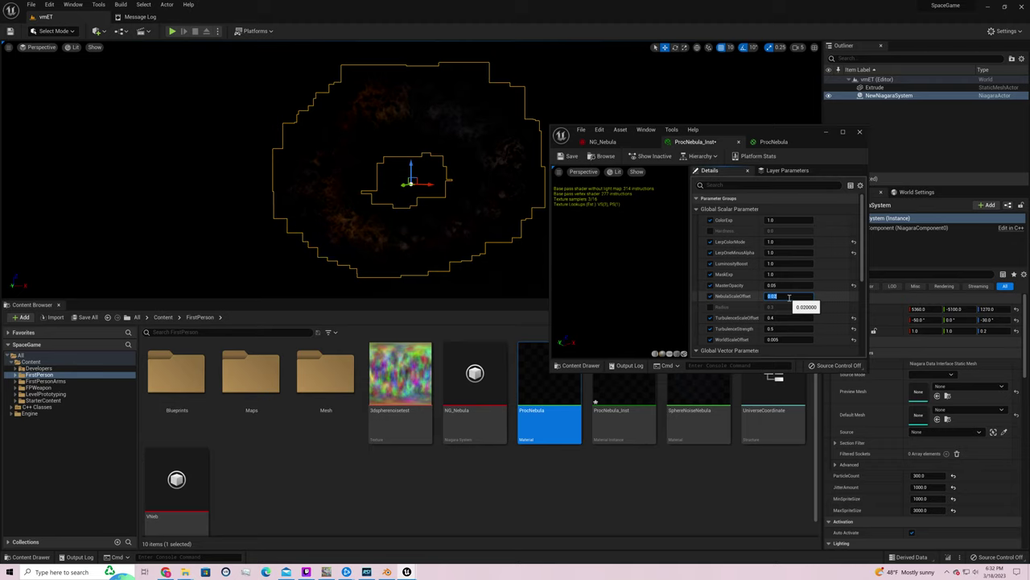
{"action": "type", "text": "1"}
{"action": "key", "text": "Return"}
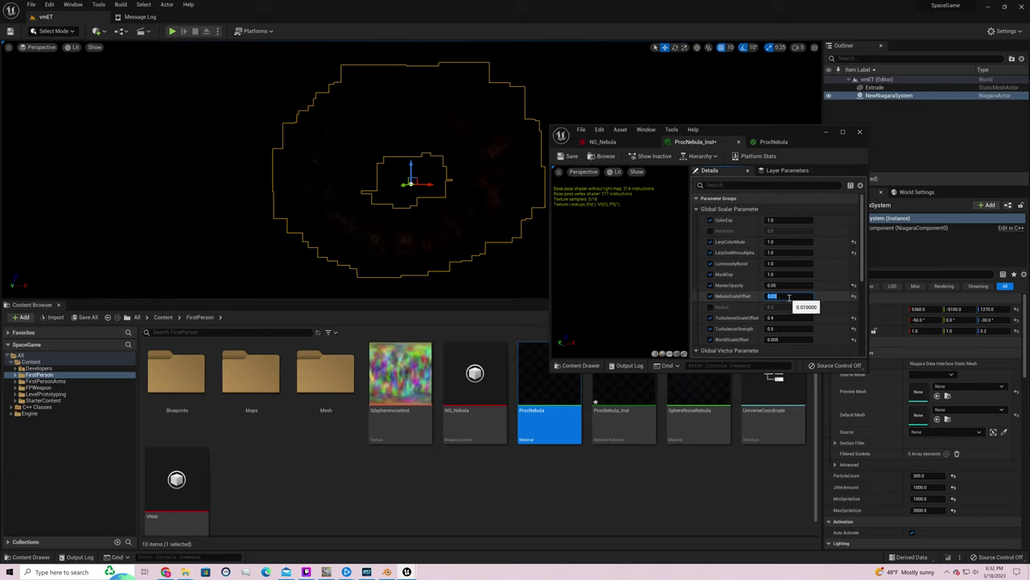
Try NebulaScaleOffset 0.04 and 0.08, then settle it at 0.06
{"action": "left_click", "coordinate": [789, 297]}
{"action": "type", "text": "4"}
{"action": "key", "text": "Return"}
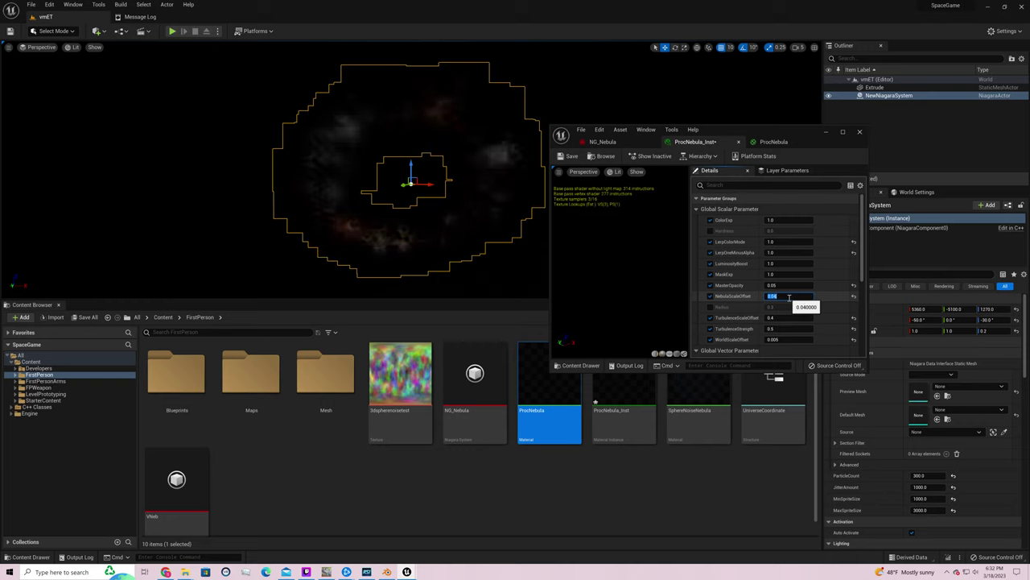
{"action": "left_click", "coordinate": [788, 297]}
{"action": "key", "text": "BackSpace"}
{"action": "type", "text": "8"}
{"action": "key", "text": "Return"}
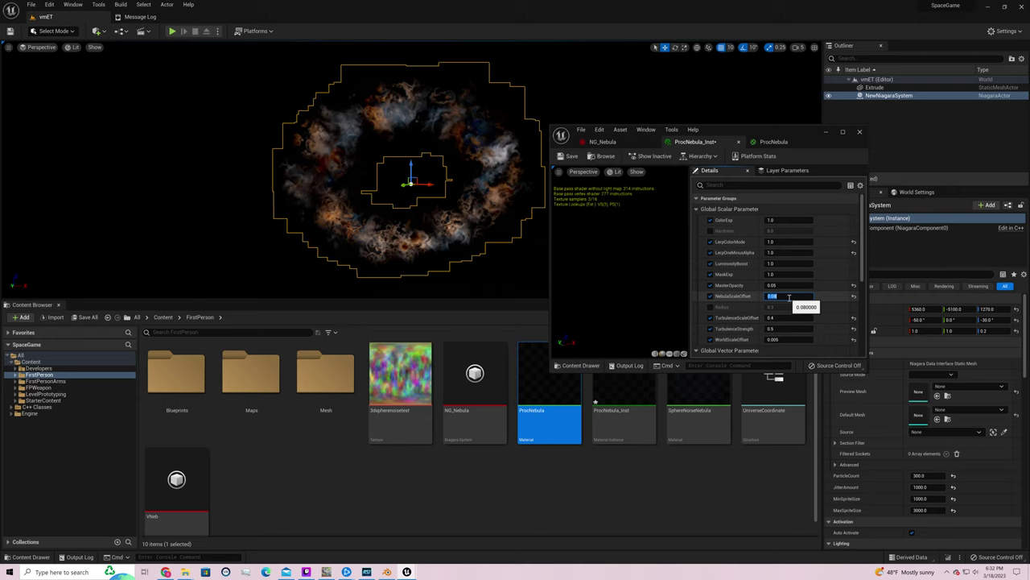
{"action": "left_click", "coordinate": [789, 297]}
{"action": "key", "text": "BackSpace"}
{"action": "key", "text": "Return"}
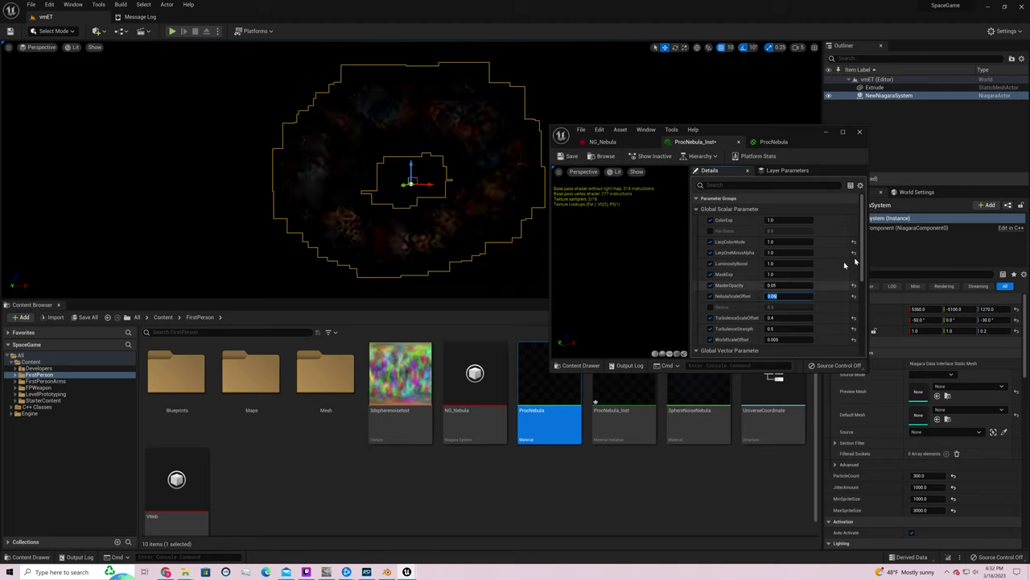
{"action": "left_click", "coordinate": [783, 318]}
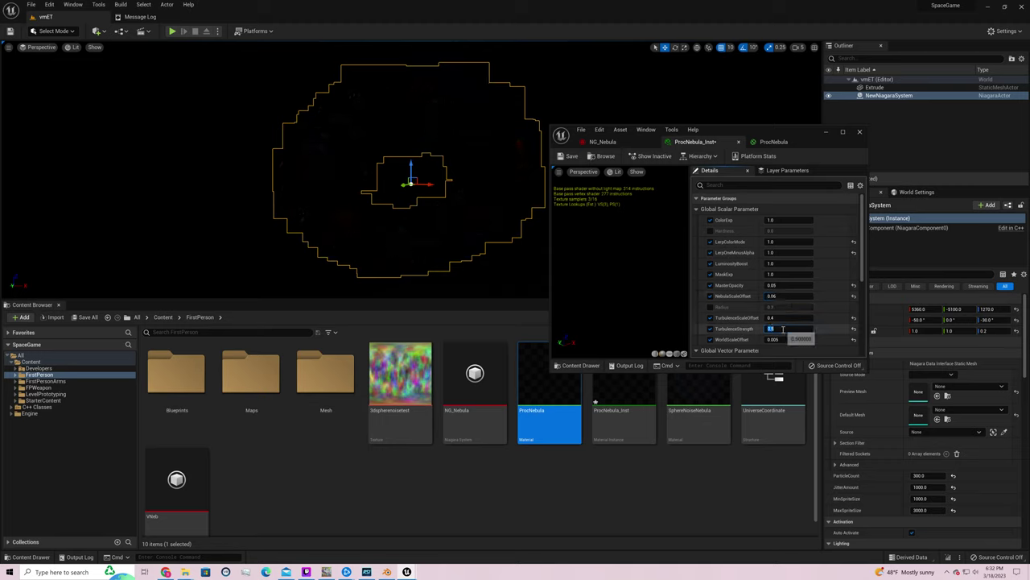
Set LuminosityBoost on ProcNebula_Inst to 2.0
{"action": "left_click", "coordinate": [778, 330]}
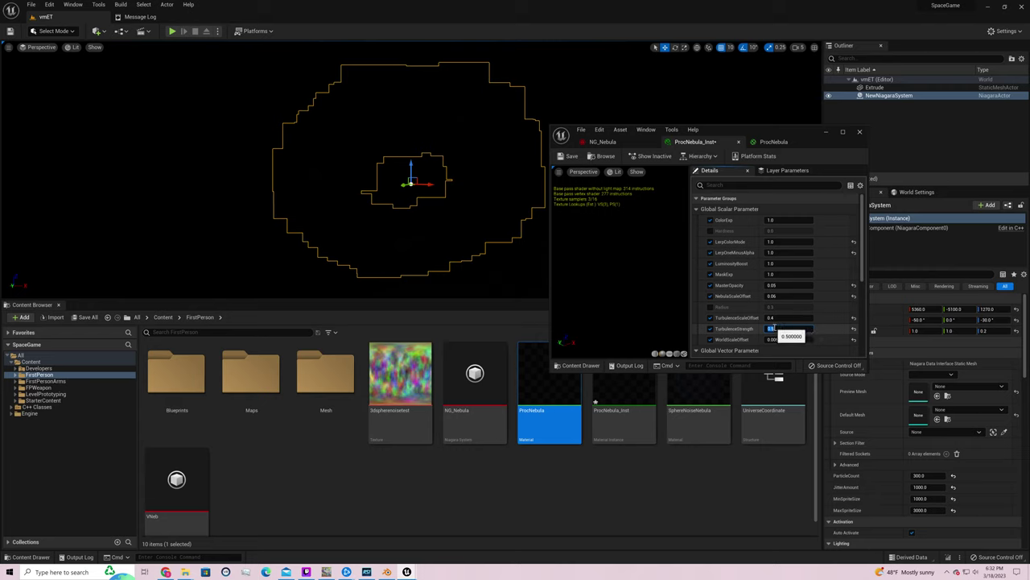
{"action": "left_click", "coordinate": [785, 264]}
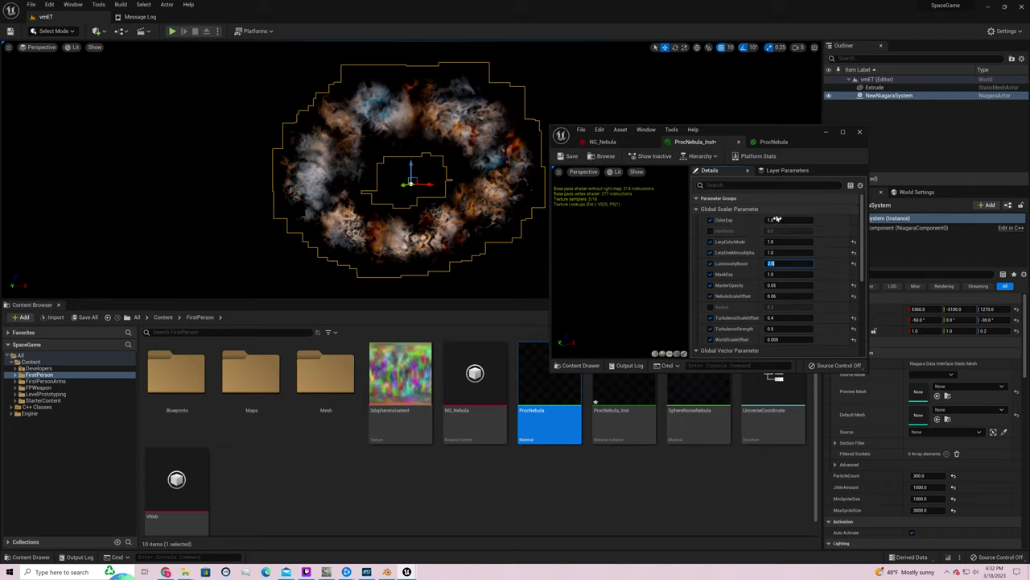
{"action": "left_click", "coordinate": [778, 220]}
{"action": "type", "text": "2"}
{"action": "key", "text": "Return"}
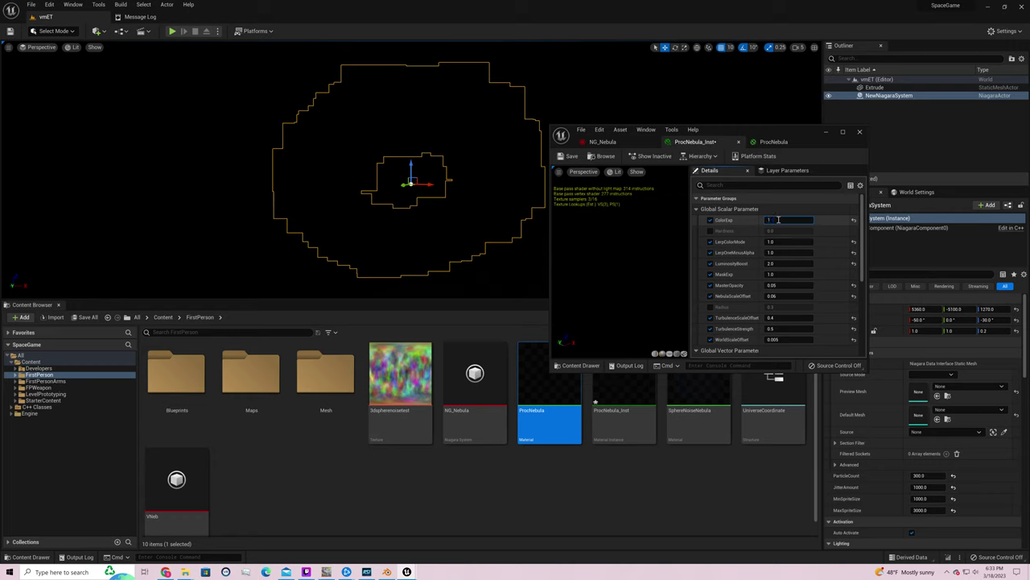
{"action": "double_click", "coordinate": [778, 219]}
{"action": "left_click", "coordinate": [782, 263]}
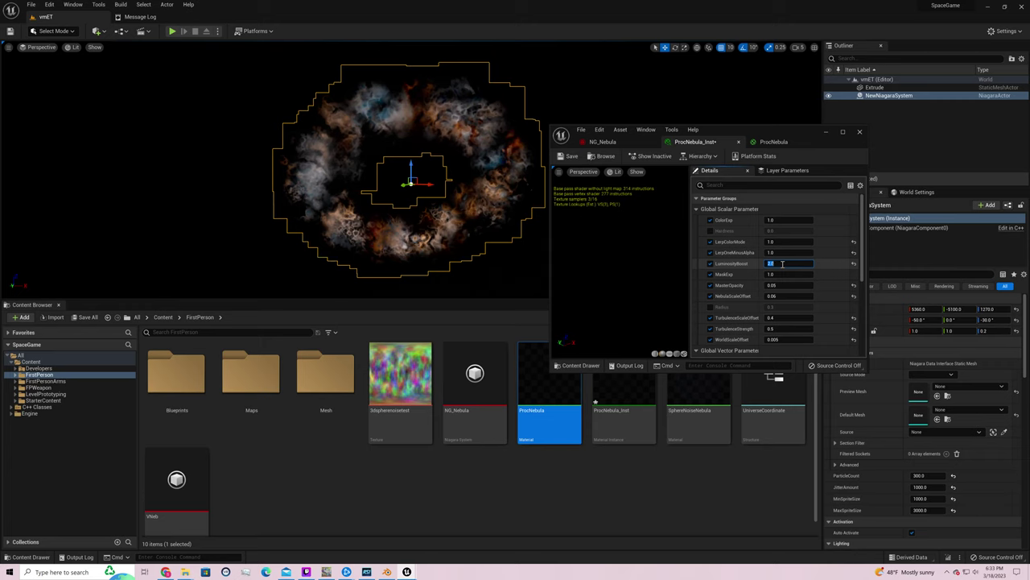
{"action": "type", "text": "3"}
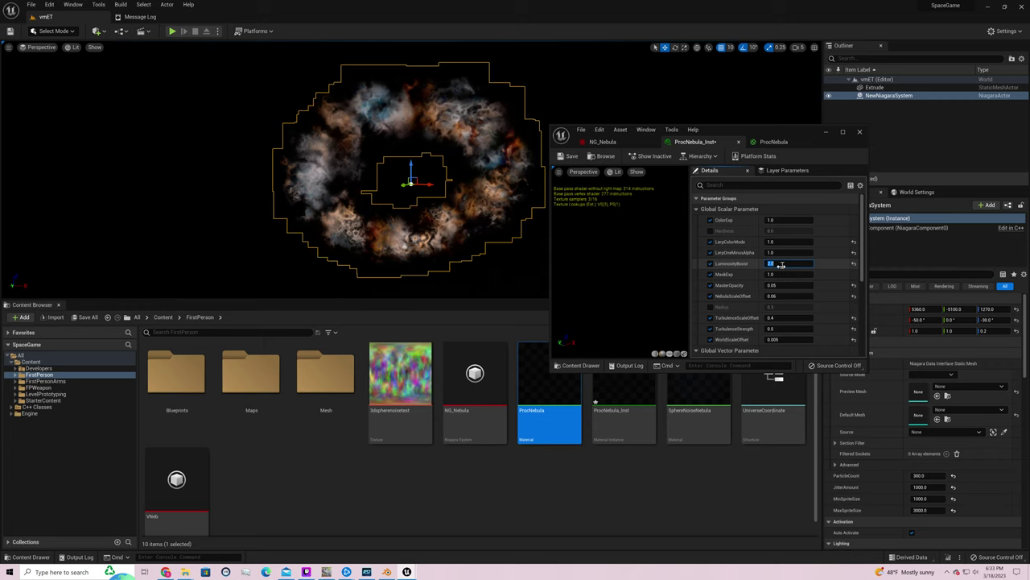
{"action": "key", "text": "Return"}
{"action": "left_click", "coordinate": [794, 252]}
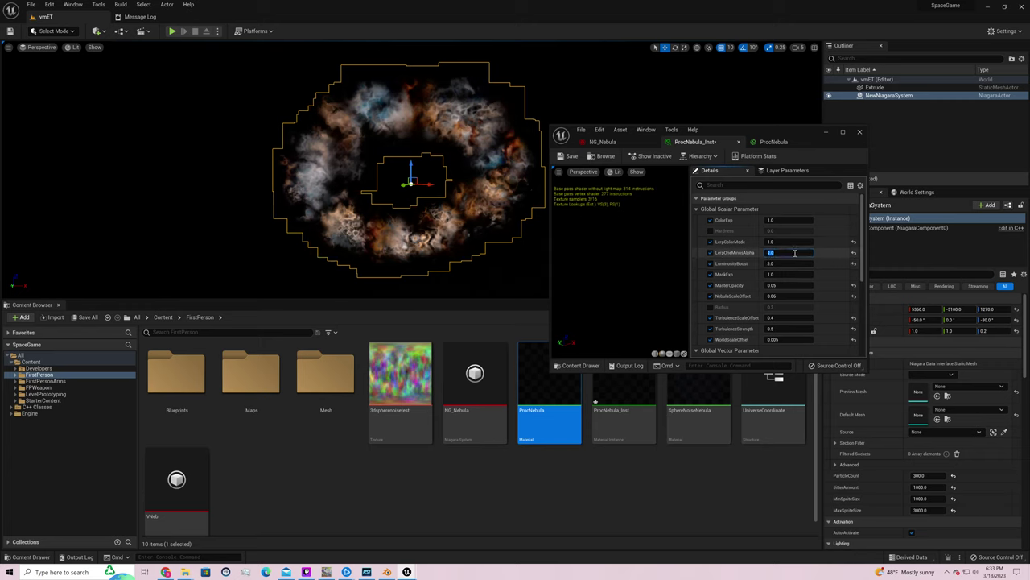
{"action": "type", "text": "0.5"}
{"action": "key", "text": "Return"}
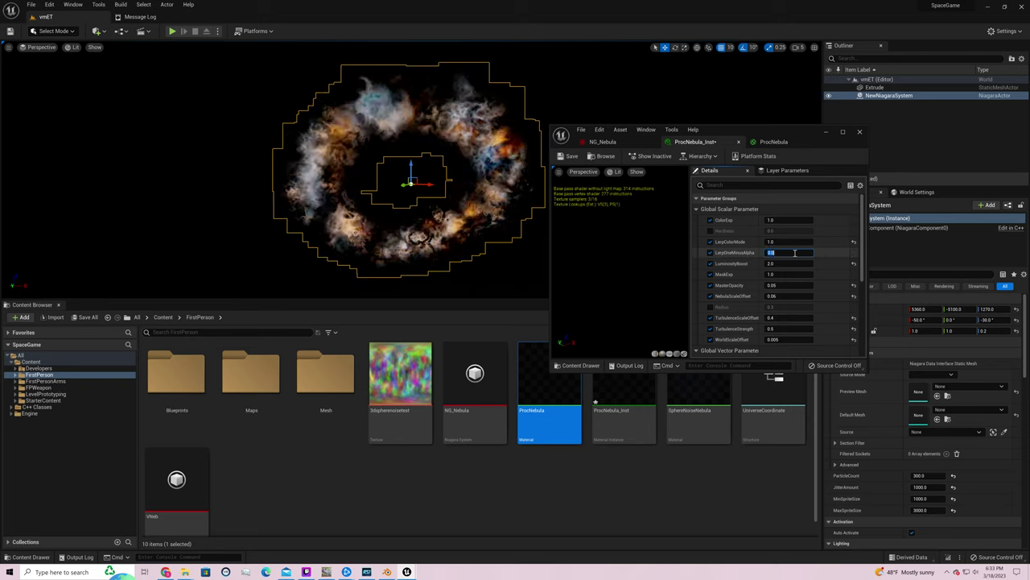
{"action": "type", "text": "0.8"}
{"action": "key", "text": "Return"}
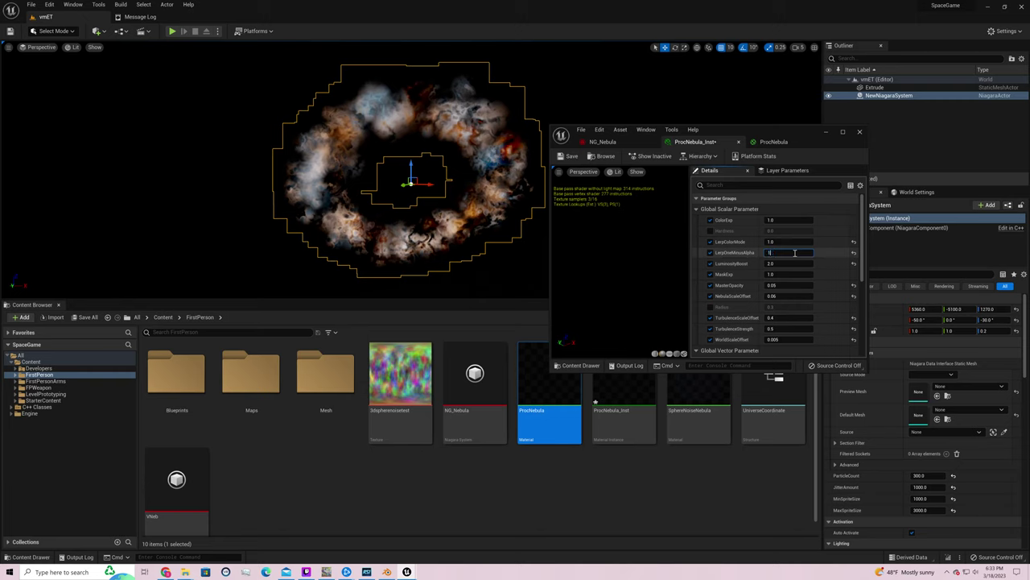
{"action": "type", "text": "1"}
{"action": "key", "text": "Return"}
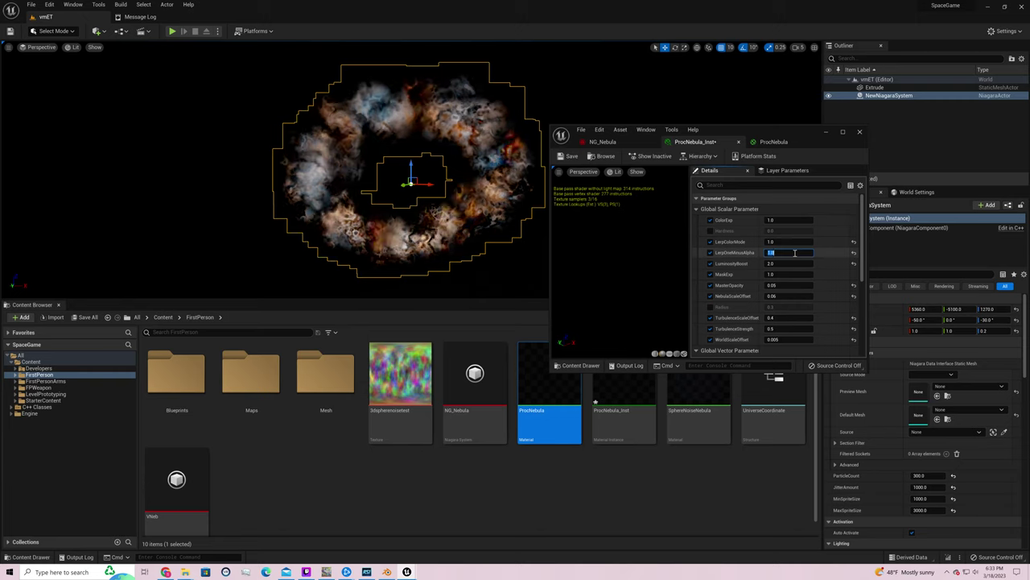
{"action": "type", "text": "0"}
{"action": "key", "text": "Return"}
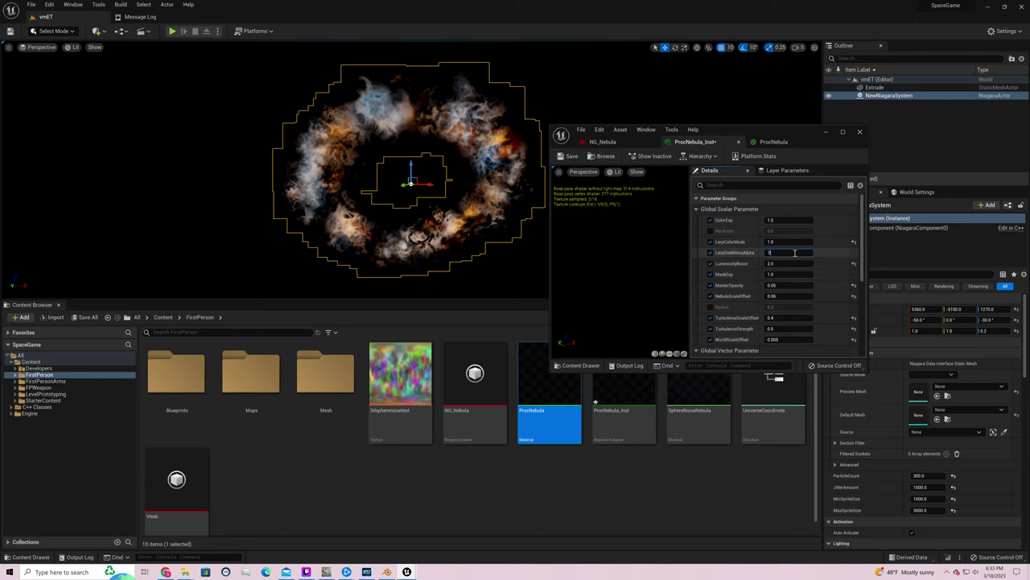
{"action": "type", "text": "1"}
{"action": "key", "text": "Return"}
{"action": "type", "text": "1"}
{"action": "key", "text": "Return"}
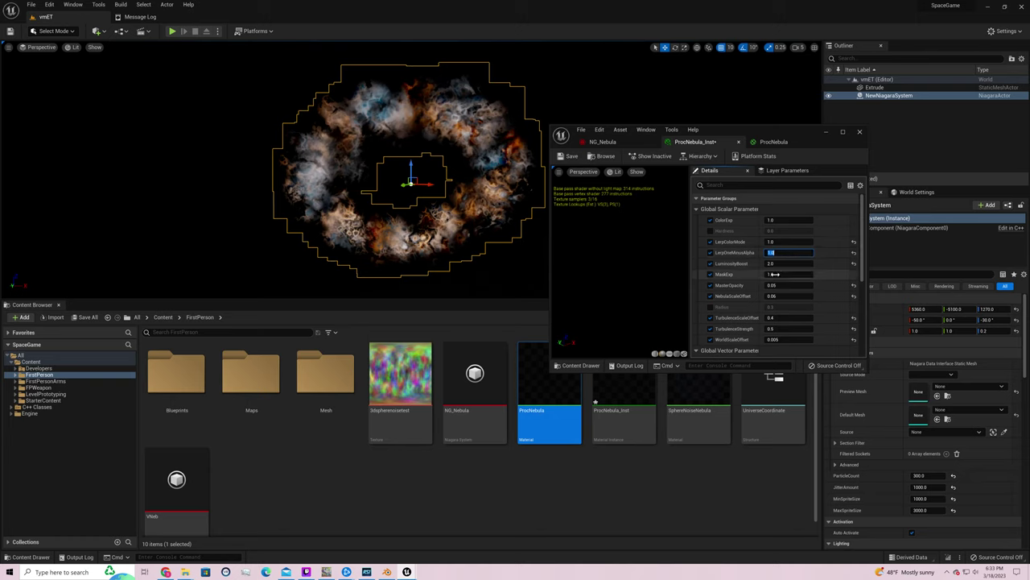
{"action": "left_click", "coordinate": [773, 240]}
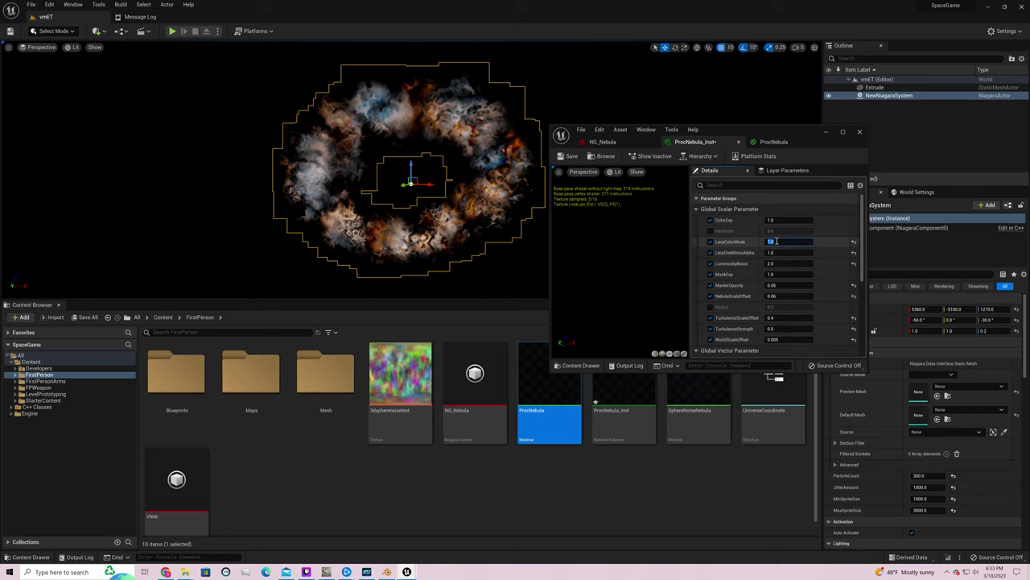
{"action": "type", "text": "0"}
{"action": "key", "text": "Return"}
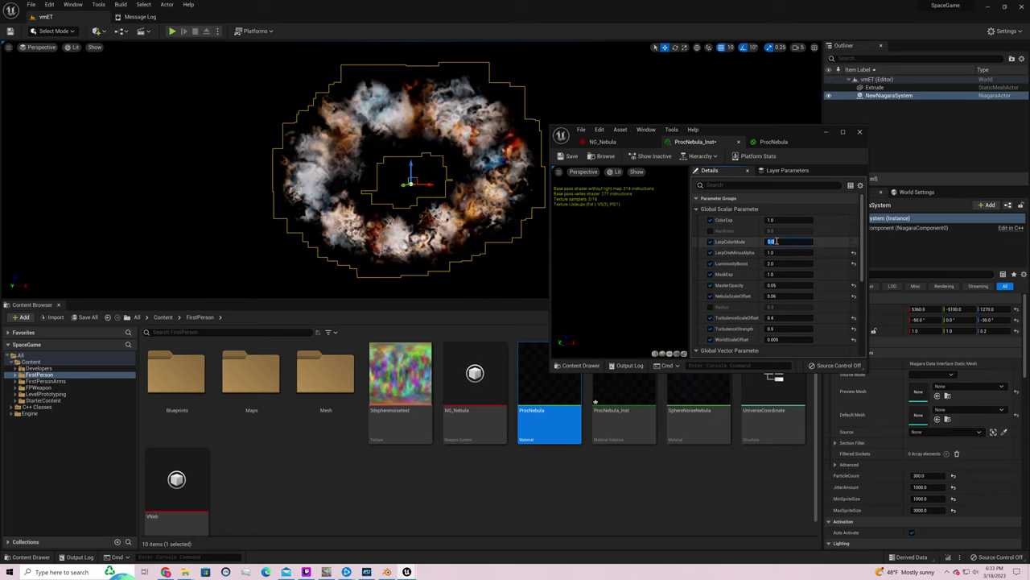
{"action": "type", "text": "1"}
{"action": "key", "text": "Return"}
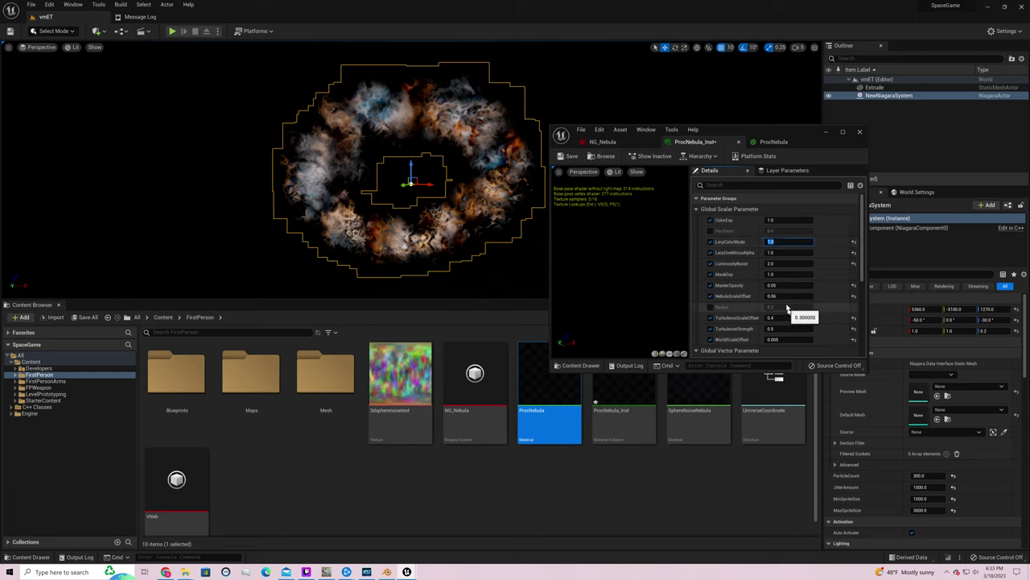
{"action": "scroll", "coordinate": [795, 284], "scroll_direction": "down", "scroll_amount": 2}
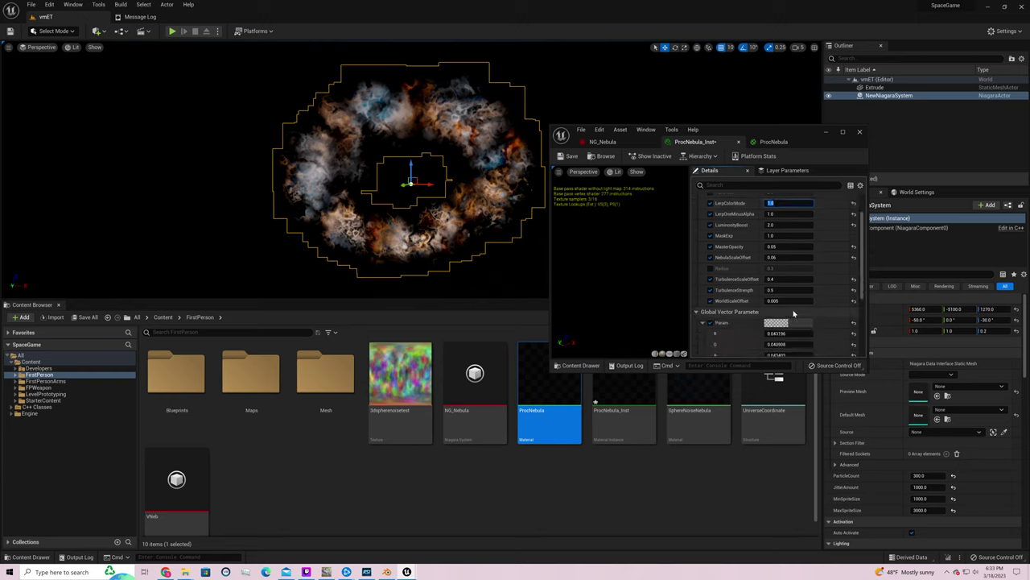
Change WorldScaleOffset to 0.002 and view the nebula ring from above
{"action": "left_click", "coordinate": [776, 300]}
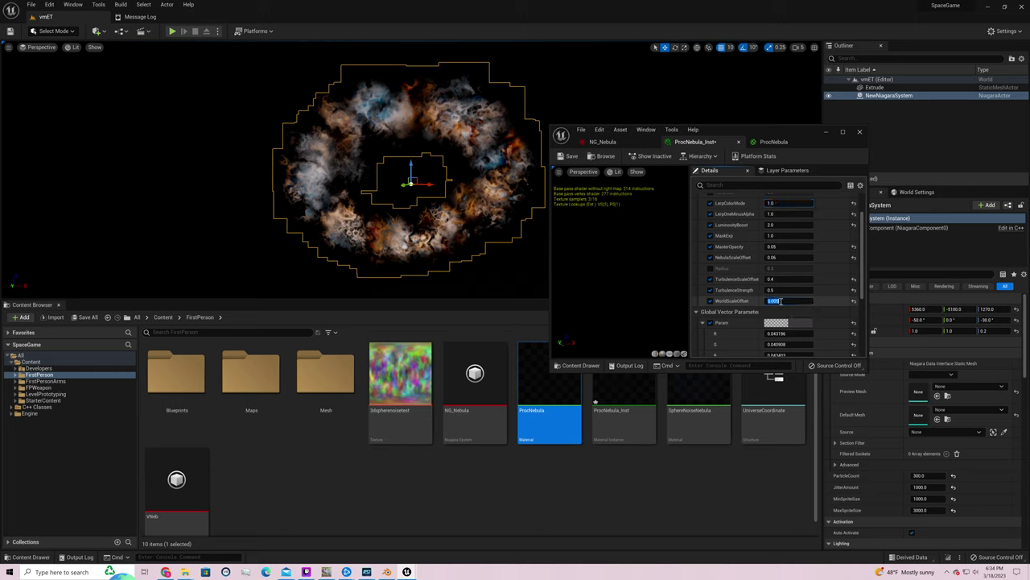
{"action": "left_click", "coordinate": [777, 302]}
{"action": "key", "text": "BackSpace"}
{"action": "type", "text": "2"}
{"action": "key", "text": "Return"}
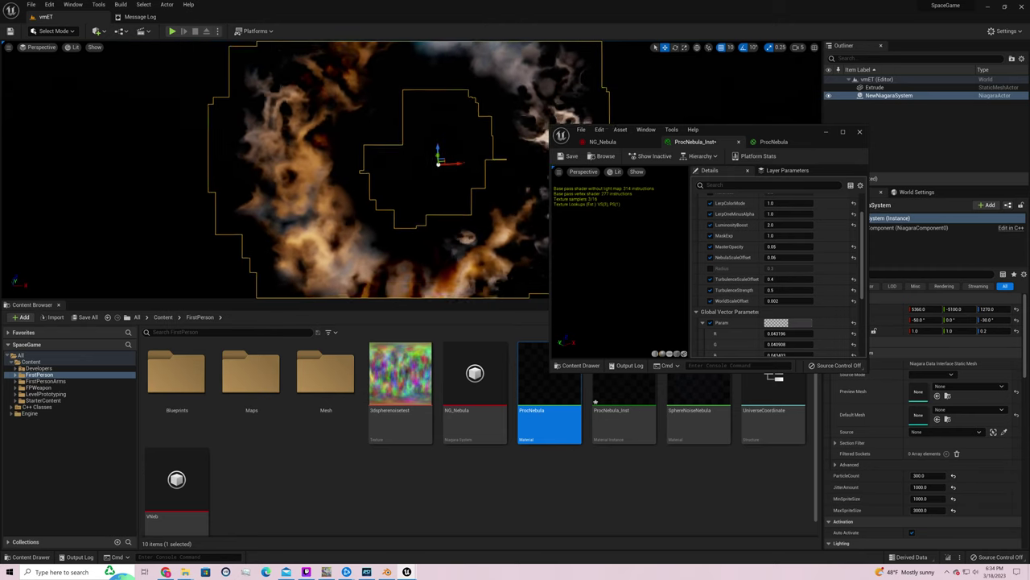
{"action": "mouse_move", "coordinate": [475, 160]}
{"action": "right_mouse_down"}
{"action": "mouse_move", "coordinate": [499, 187]}
{"action": "mouse_move", "coordinate": [475, 160]}
{"action": "right_mouse_up"}
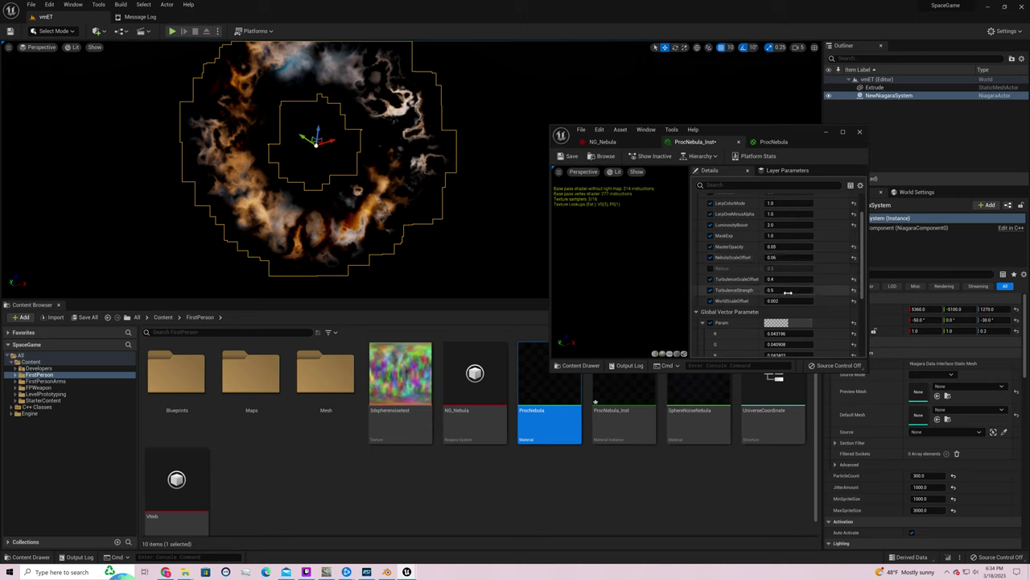
Try TurbulenceStrength values 0.9, 0 and 0.5 on the nebula instance
{"action": "left_click", "coordinate": [775, 290]}
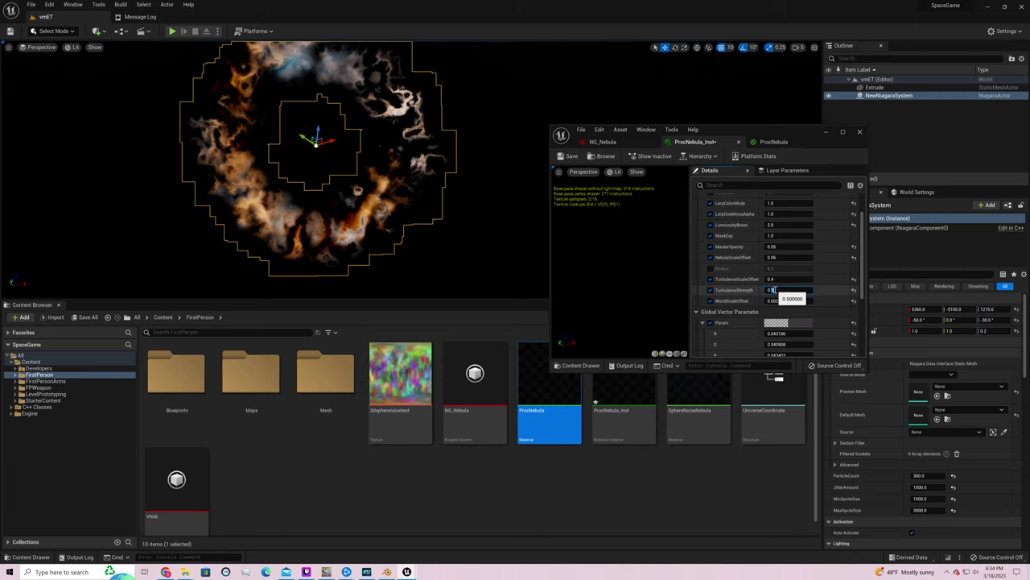
{"action": "type", "text": "0.9"}
{"action": "key", "text": "Return"}
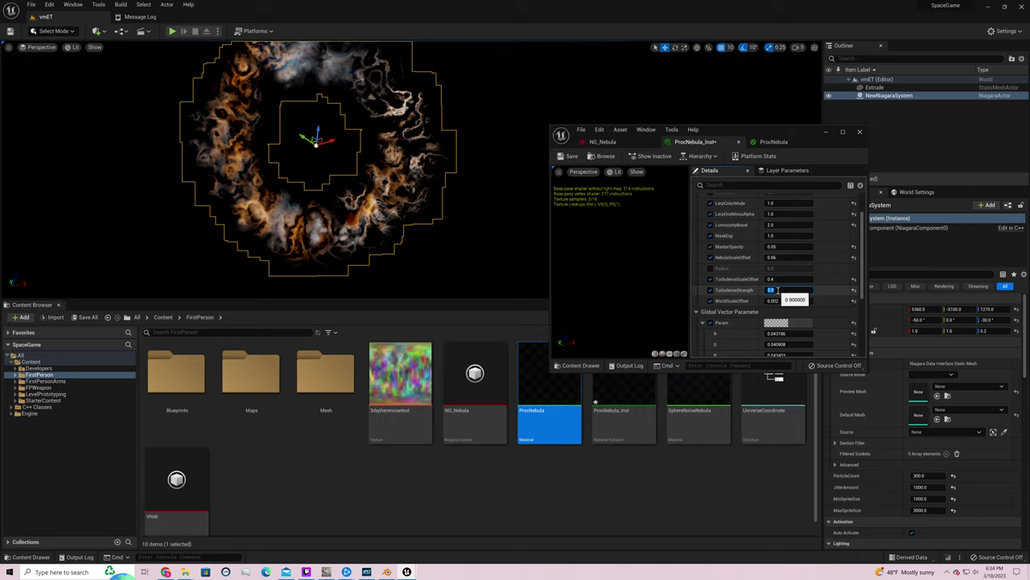
{"action": "type", "text": "0"}
{"action": "key", "text": "Return"}
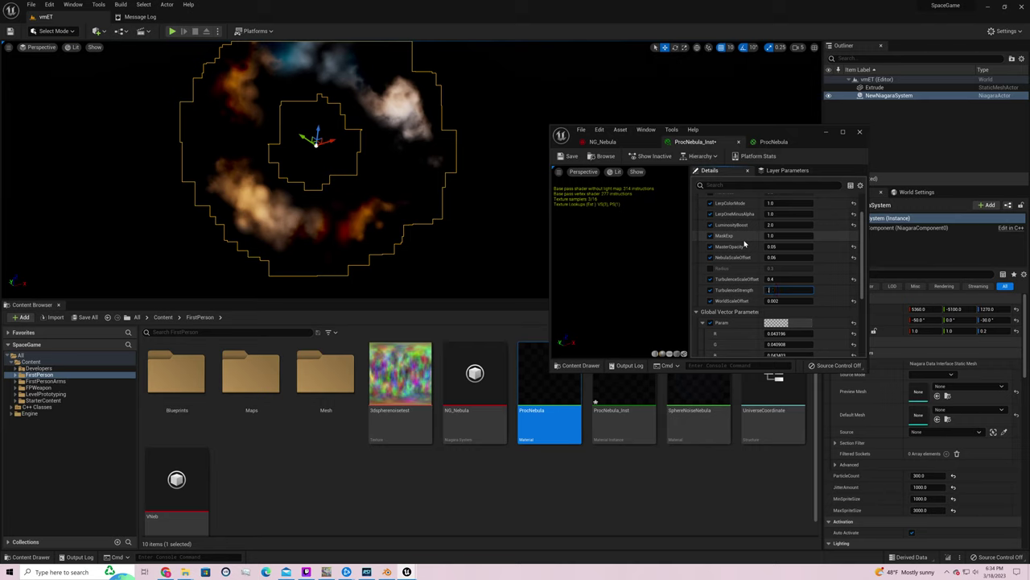
{"action": "type", "text": "0.5"}
{"action": "key", "text": "Return"}
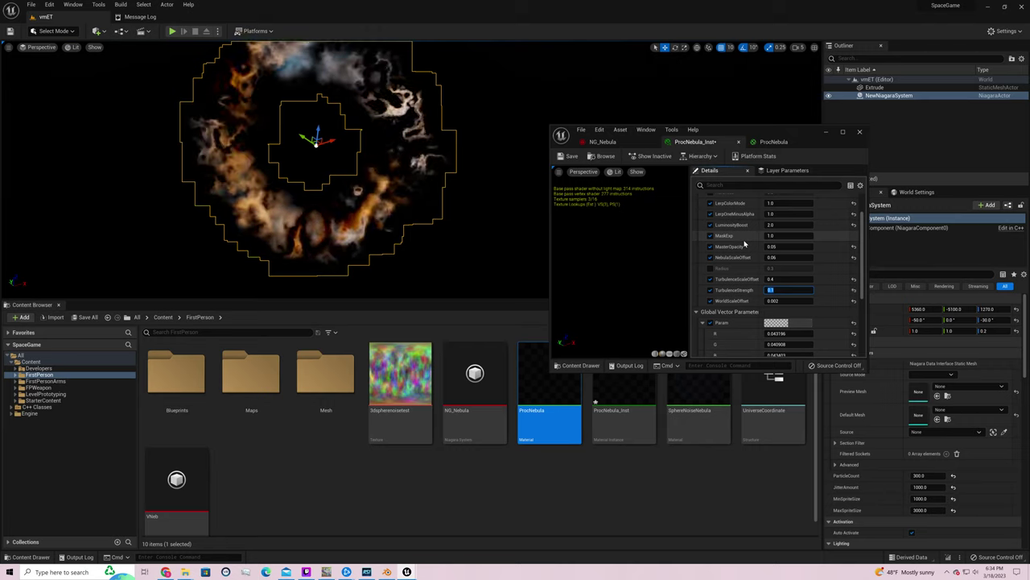
{"action": "key", "text": "Return"}
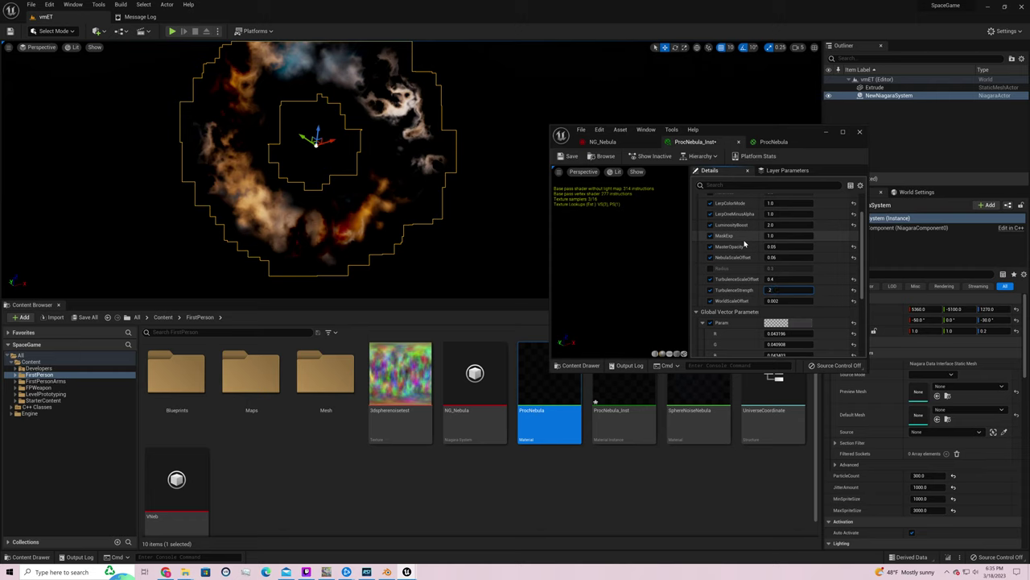
Try TurbulenceStrength 2 and 3, then settle it at 0.4
{"action": "type", "text": "2"}
{"action": "key", "text": "Return"}
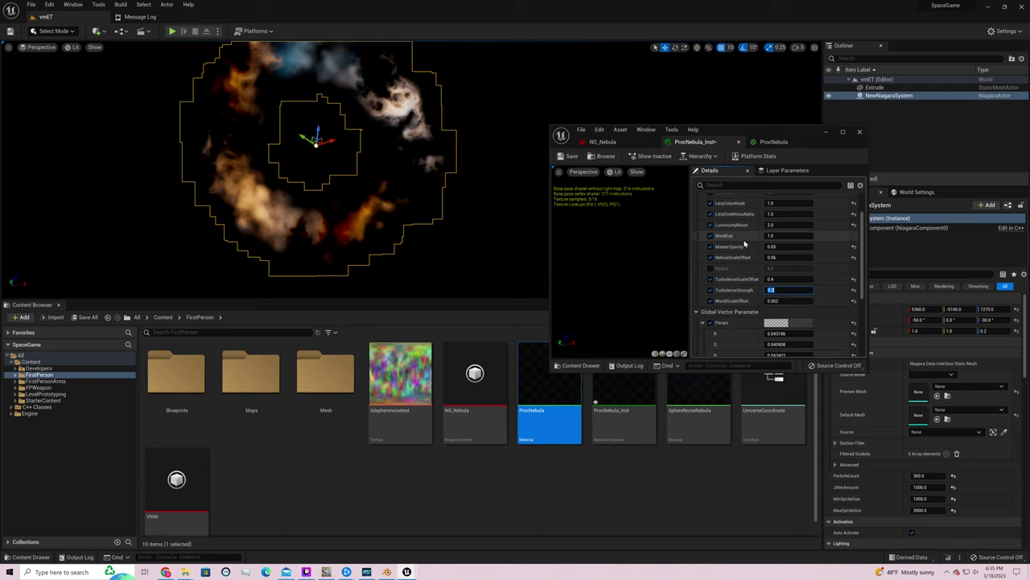
{"action": "type", "text": "3"}
{"action": "key", "text": "Return"}
{"action": "type", "text": "4"}
{"action": "key", "text": "Return"}
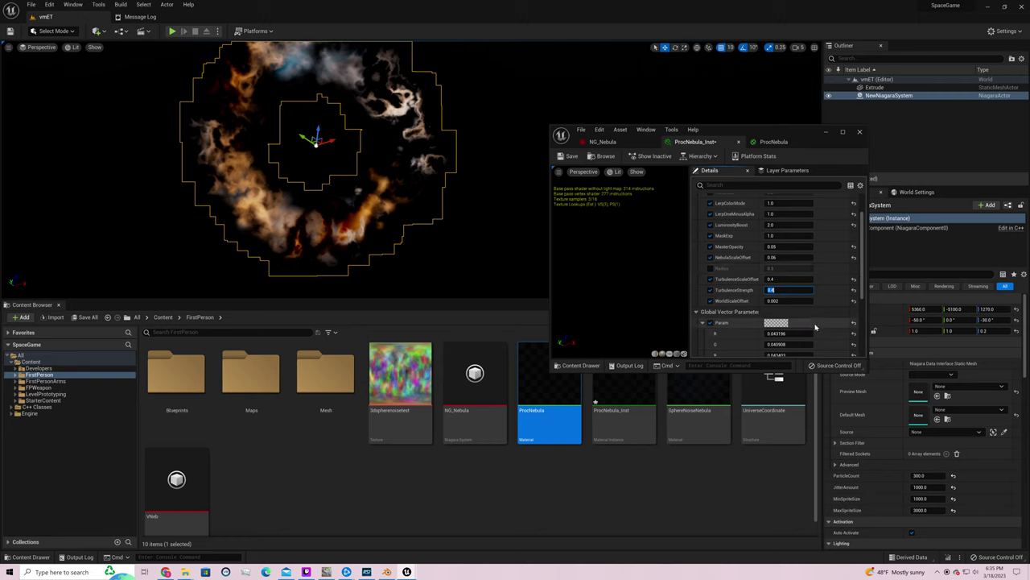
Shift the Param tint colour toward magenta-red in the Color Picker
{"action": "scroll", "coordinate": [813, 319], "scroll_direction": "down", "scroll_amount": 1}
{"action": "left_click", "coordinate": [802, 310]}
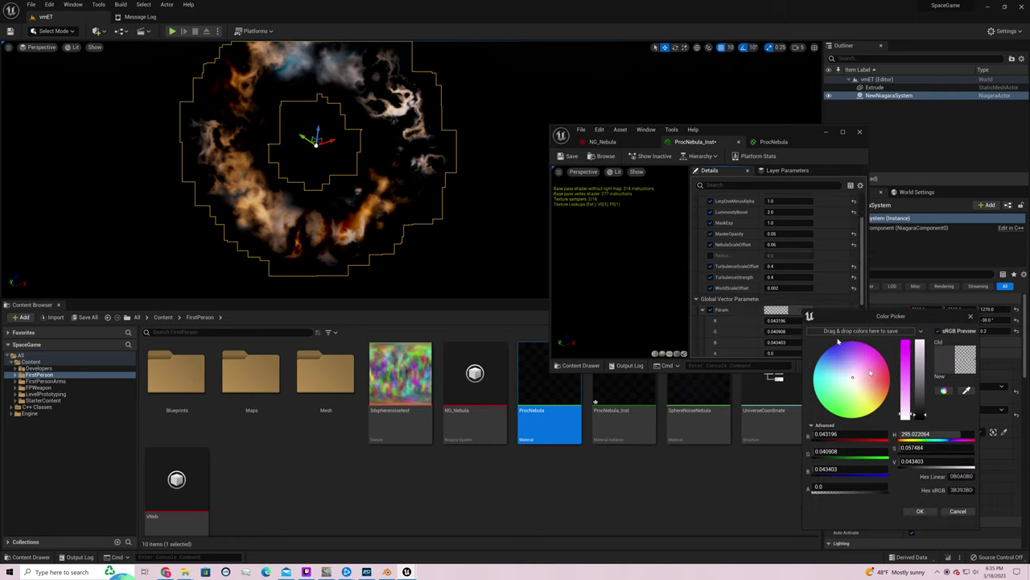
{"action": "left_click_drag", "start_coordinate": [904, 385], "coordinate": [884, 376]}
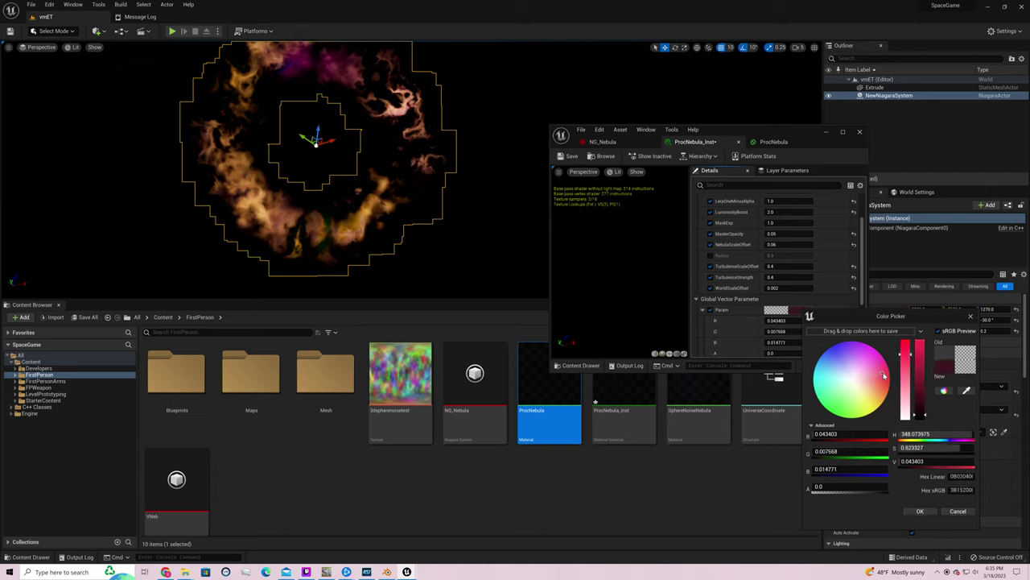
{"action": "left_click", "coordinate": [920, 510]}
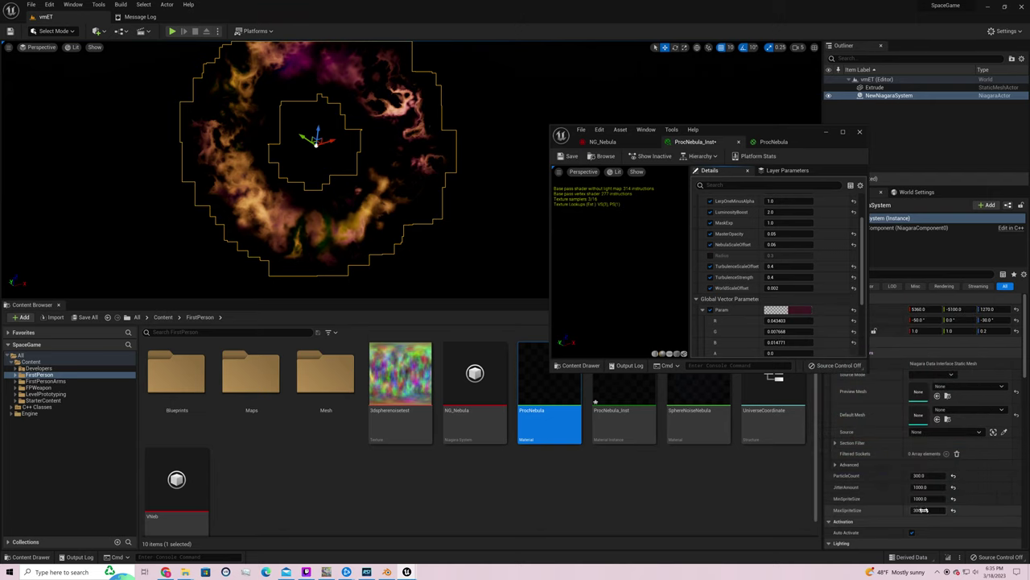
Brighten the Param_2 colour by raising its Value slider to about 0.231
{"action": "scroll", "coordinate": [801, 318], "scroll_direction": "down", "scroll_amount": 2}
{"action": "left_click", "coordinate": [799, 327]}
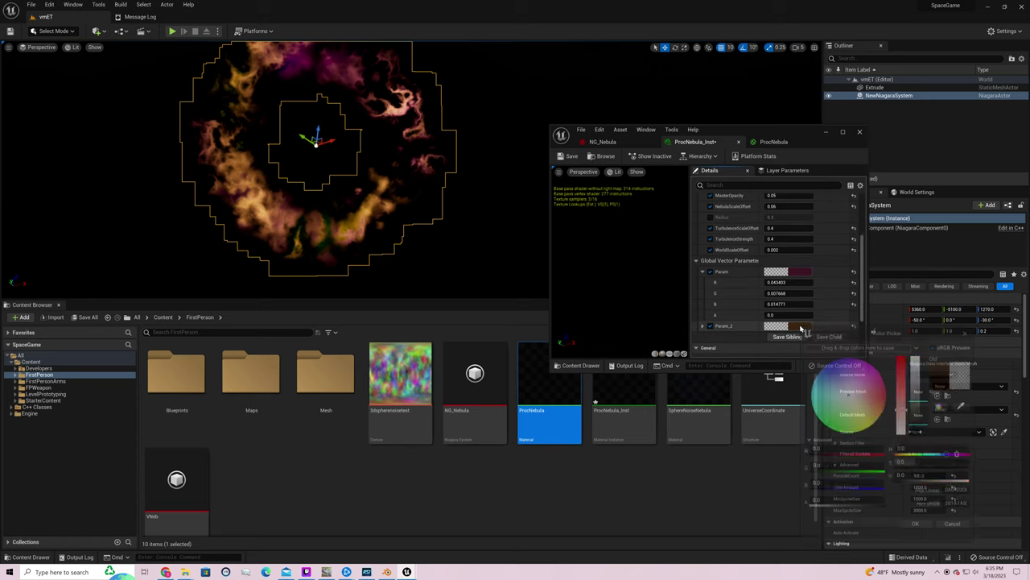
{"action": "left_click_drag", "start_coordinate": [922, 408], "coordinate": [925, 431]}
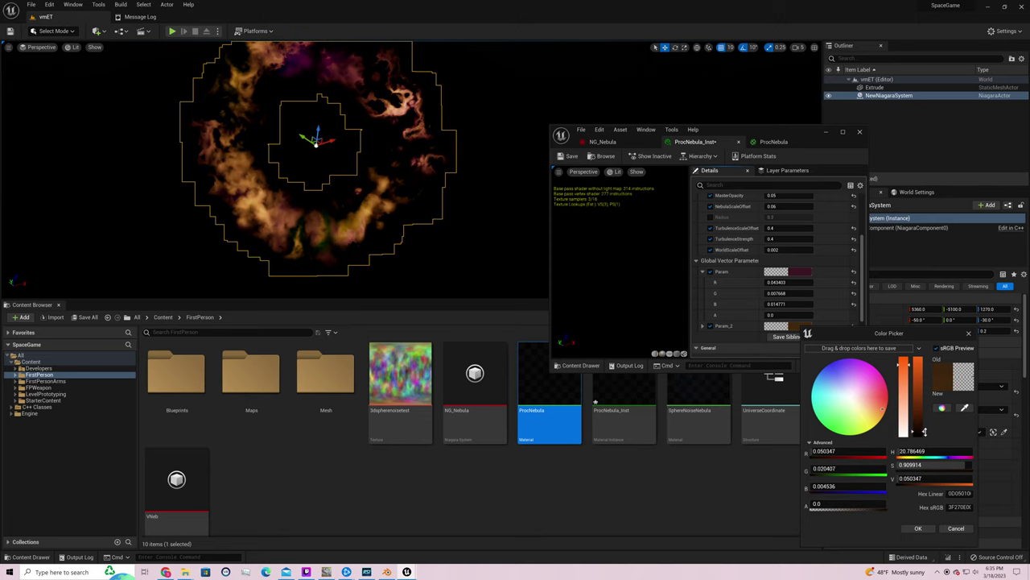
{"action": "left_click", "coordinate": [918, 528]}
{"action": "scroll", "coordinate": [740, 300], "scroll_direction": "down", "scroll_amount": 4}
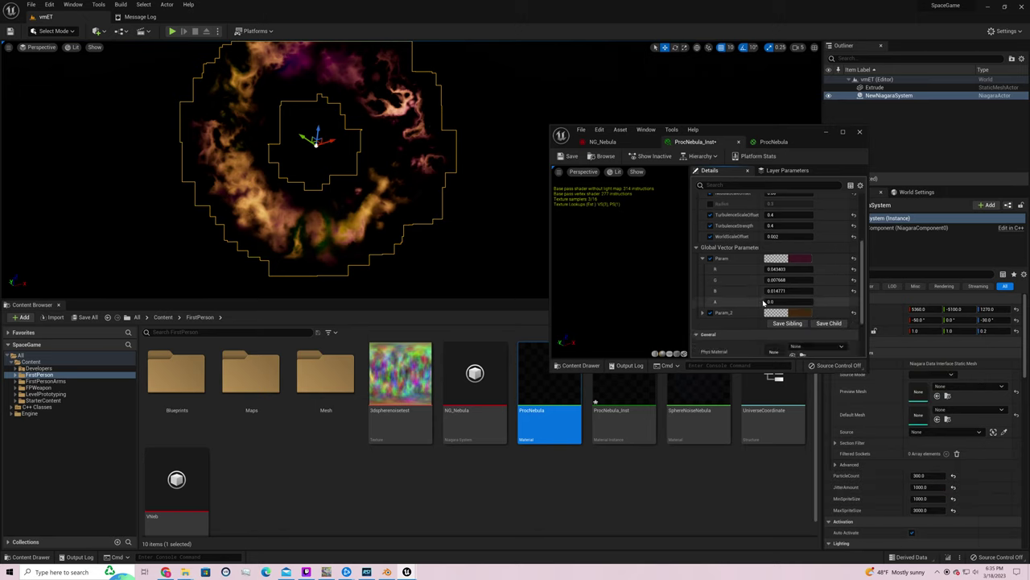
{"action": "scroll", "coordinate": [765, 303], "scroll_direction": "down", "scroll_amount": 2}
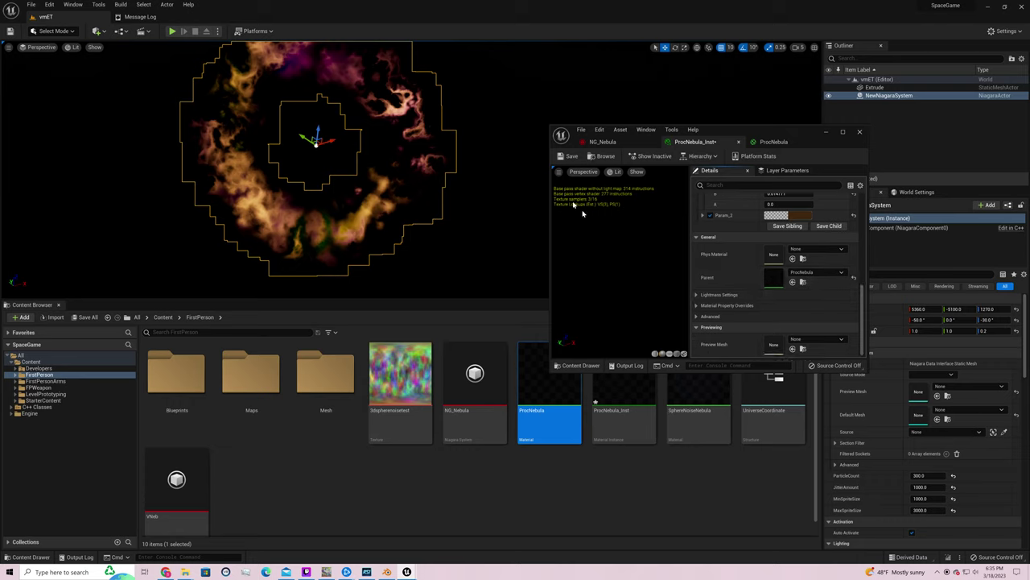
Save ProcNebula_Inst and expand its Advanced, Material Property Overrides and Lightmass Settings sections
{"action": "left_click", "coordinate": [569, 155]}
{"action": "mouse_move", "coordinate": [481, 116]}
{"action": "right_mouse_down"}
{"action": "mouse_move", "coordinate": [434, 80]}
{"action": "mouse_move", "coordinate": [455, 77]}
{"action": "mouse_move", "coordinate": [447, 75]}
{"action": "mouse_move", "coordinate": [499, 115]}
{"action": "right_mouse_up"}
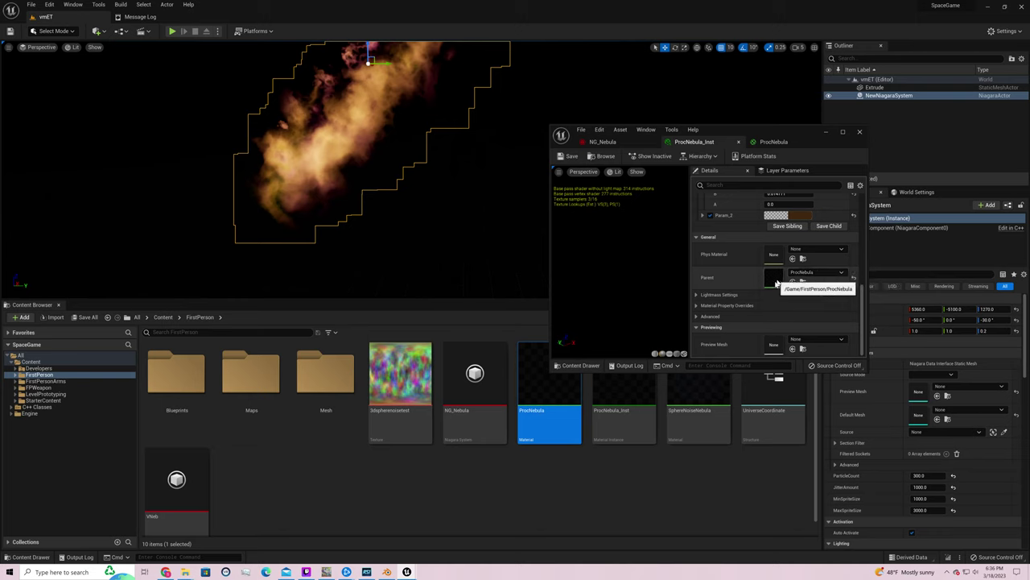
{"action": "left_click", "coordinate": [701, 317]}
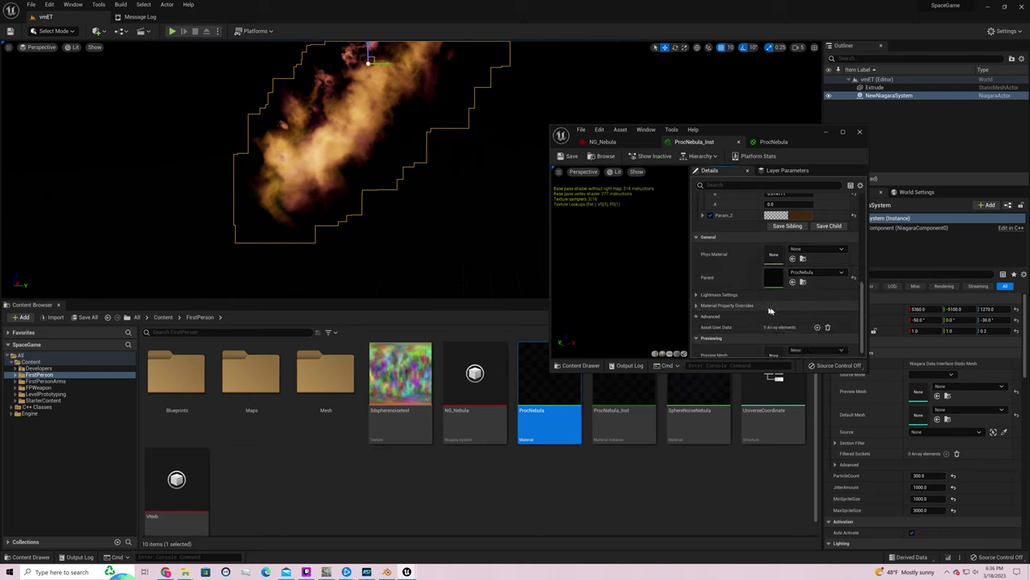
{"action": "left_click", "coordinate": [697, 295]}
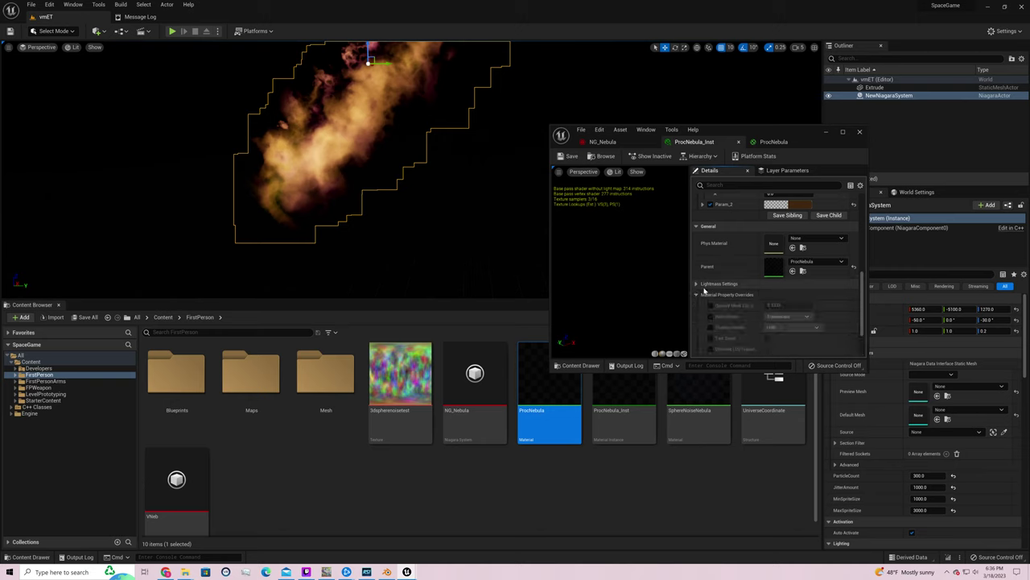
{"action": "scroll", "coordinate": [707, 302], "scroll_direction": "down", "scroll_amount": 1}
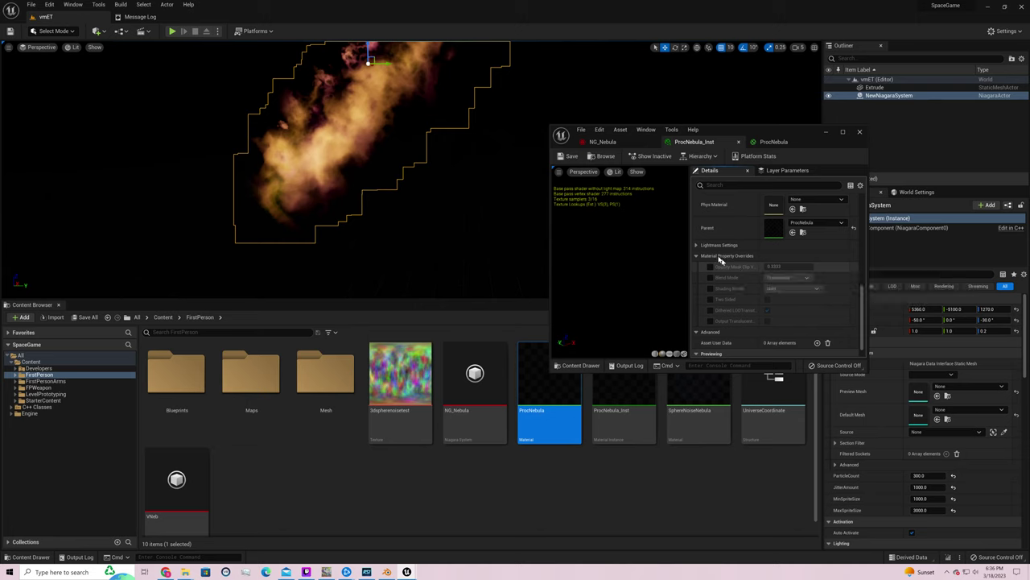
{"action": "left_click", "coordinate": [716, 246]}
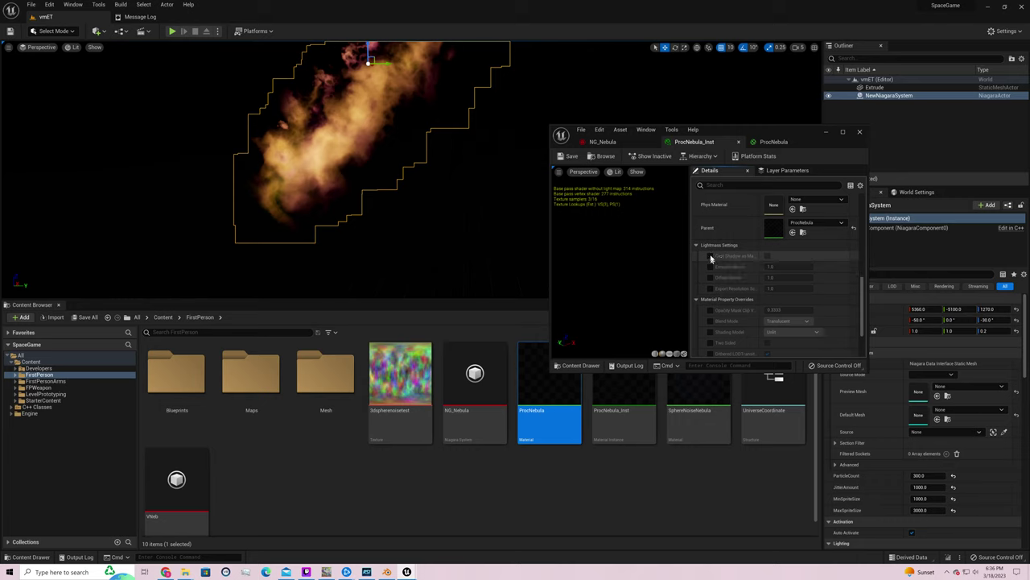
Toggle Cast Shadow as Masked on and off, then enable Emissive and Diffuse Boost at 200
{"action": "left_click", "coordinate": [711, 256]}
{"action": "left_click", "coordinate": [711, 256]}
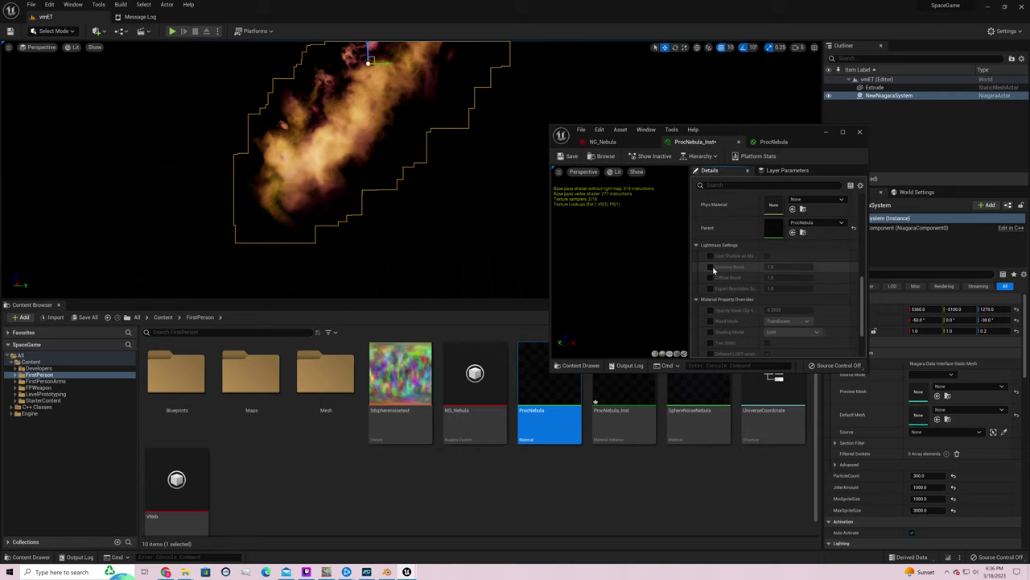
{"action": "left_click", "coordinate": [711, 267]}
{"action": "left_click", "coordinate": [796, 266]}
{"action": "left_click", "coordinate": [710, 277]}
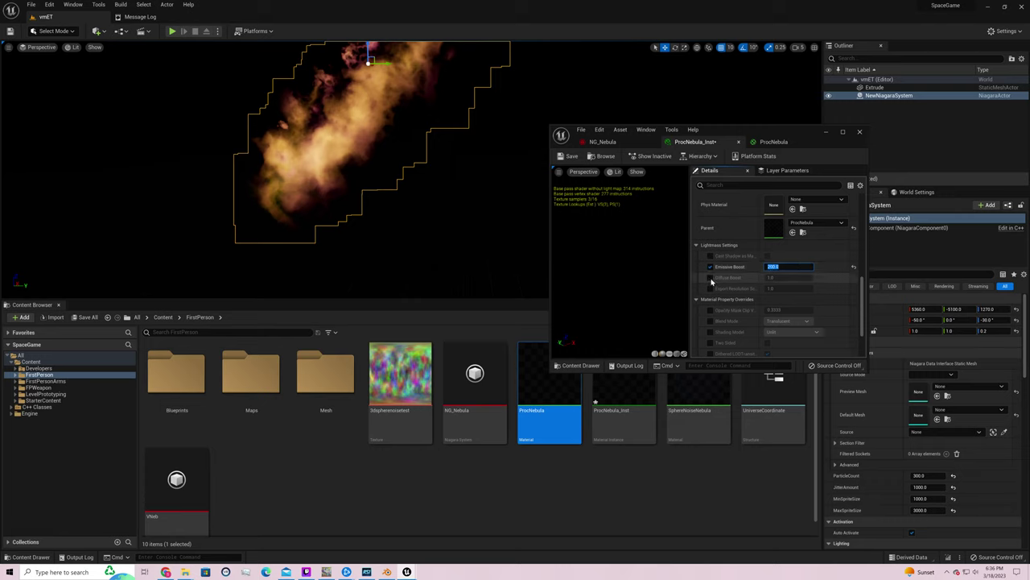
{"action": "left_click", "coordinate": [797, 277]}
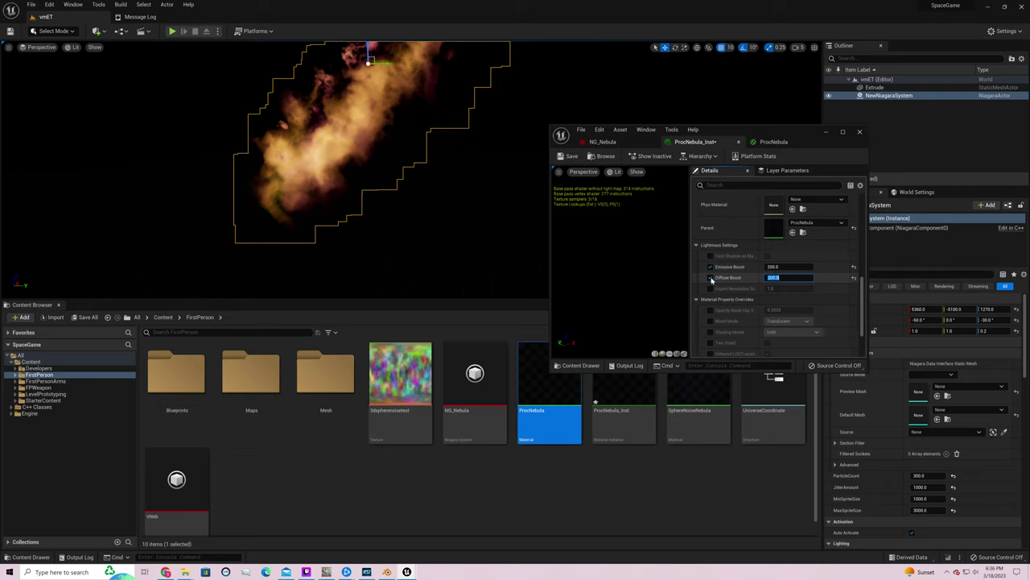
Switch the Emissive Boost and Diffuse Boost overrides back off and review the instance settings
{"action": "left_click", "coordinate": [710, 277]}
{"action": "left_click", "coordinate": [710, 266]}
{"action": "scroll", "coordinate": [811, 315], "scroll_direction": "down", "scroll_amount": 2}
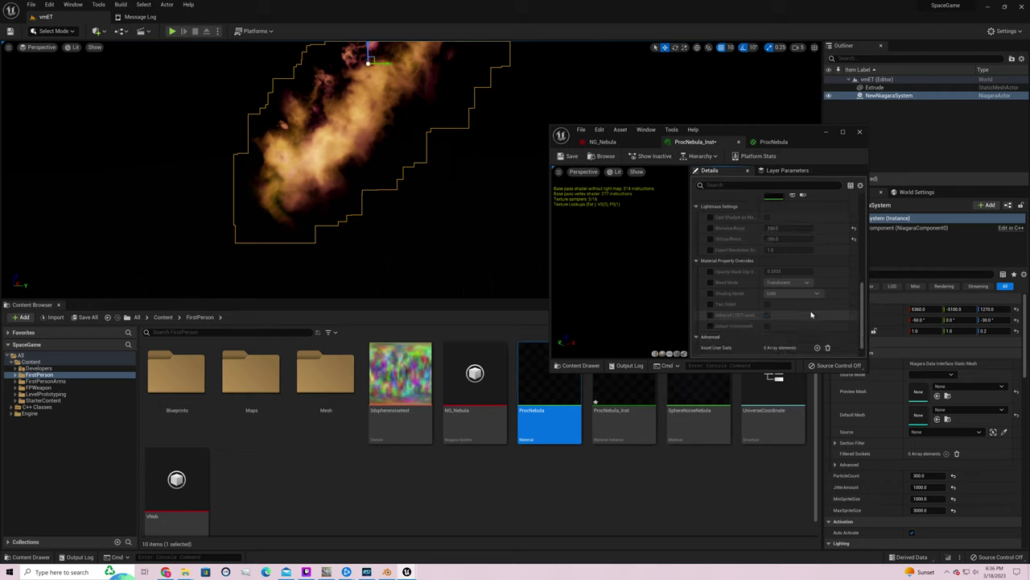
{"action": "scroll", "coordinate": [811, 315], "scroll_direction": "down", "scroll_amount": 1}
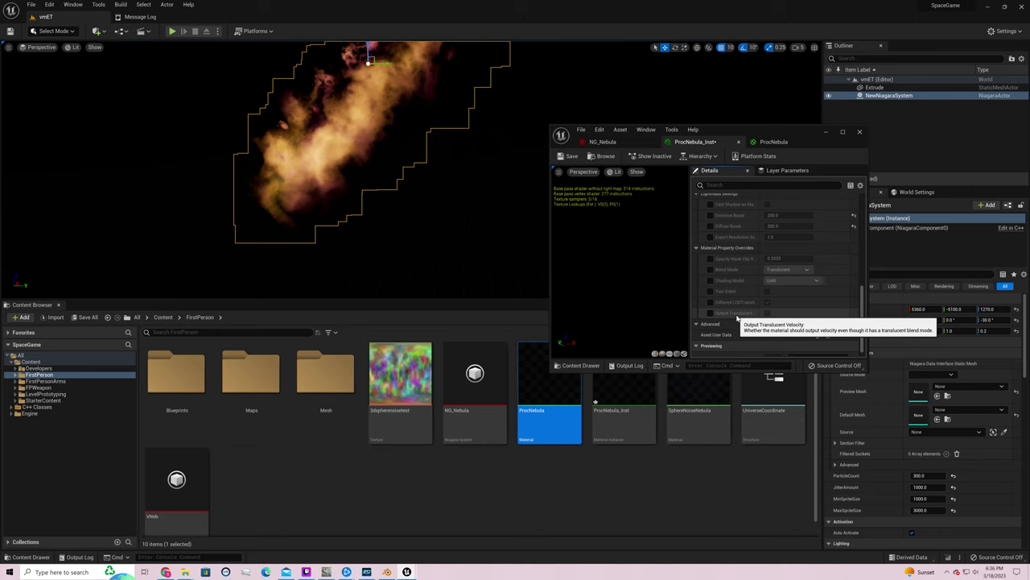
{"action": "scroll", "coordinate": [757, 314], "scroll_direction": "up", "scroll_amount": 3}
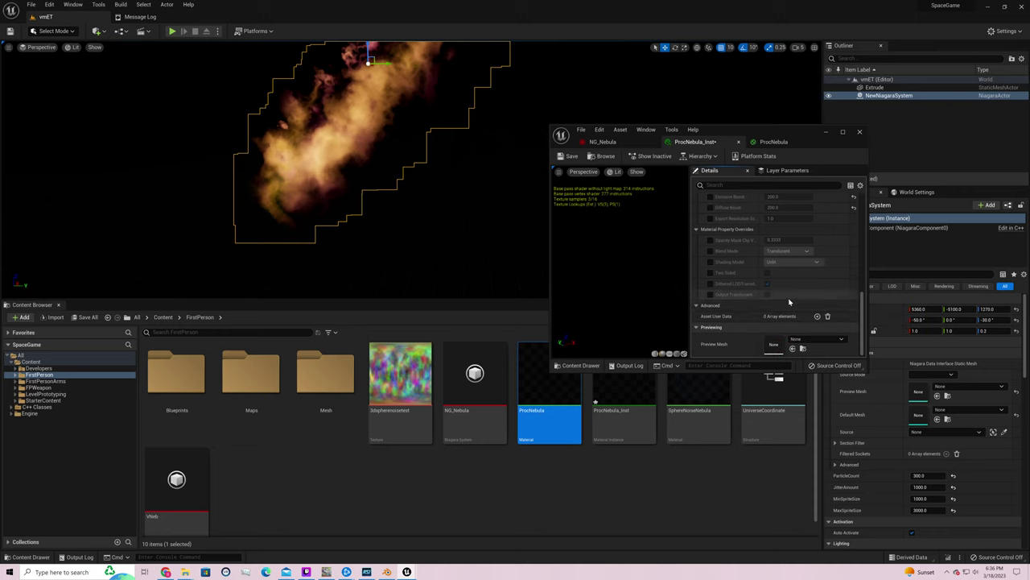
{"action": "scroll", "coordinate": [790, 301], "scroll_direction": "up", "scroll_amount": 8}
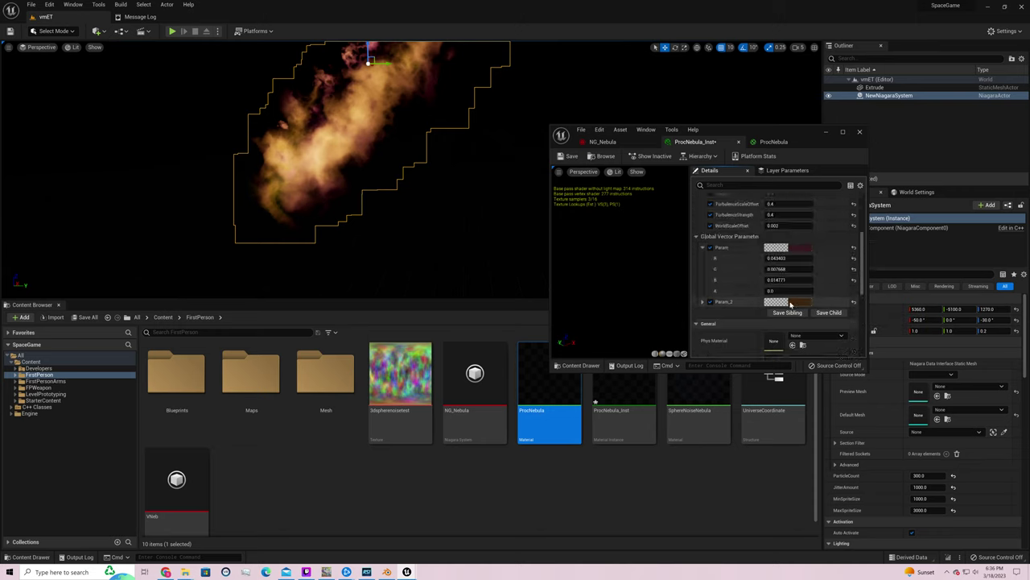
{"action": "scroll", "coordinate": [789, 308], "scroll_direction": "up", "scroll_amount": 3}
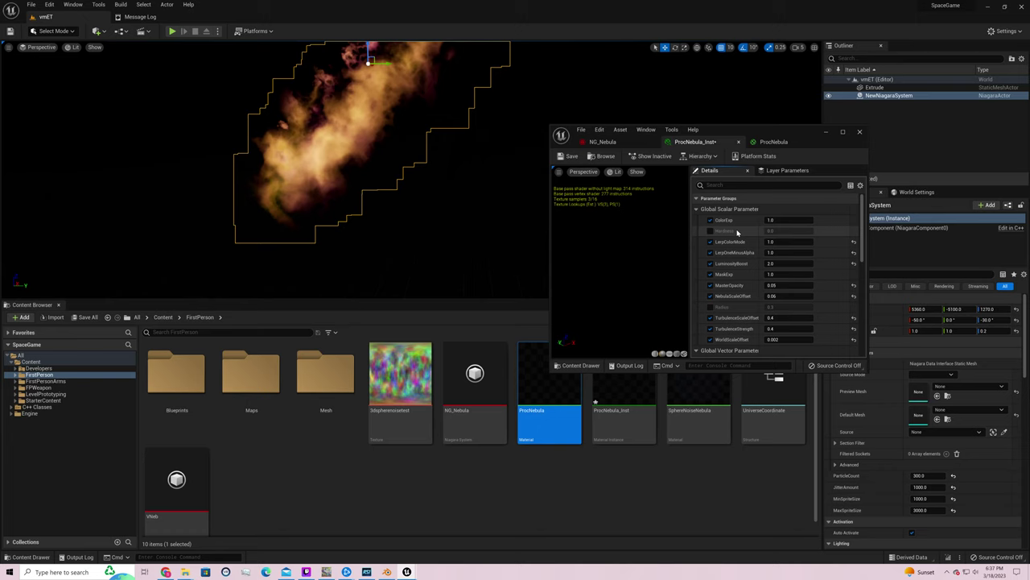
Open the ProcNebula material graph full-screen and move the Radius and Hardness parameters aside
{"action": "double_click", "coordinate": [559, 411]}
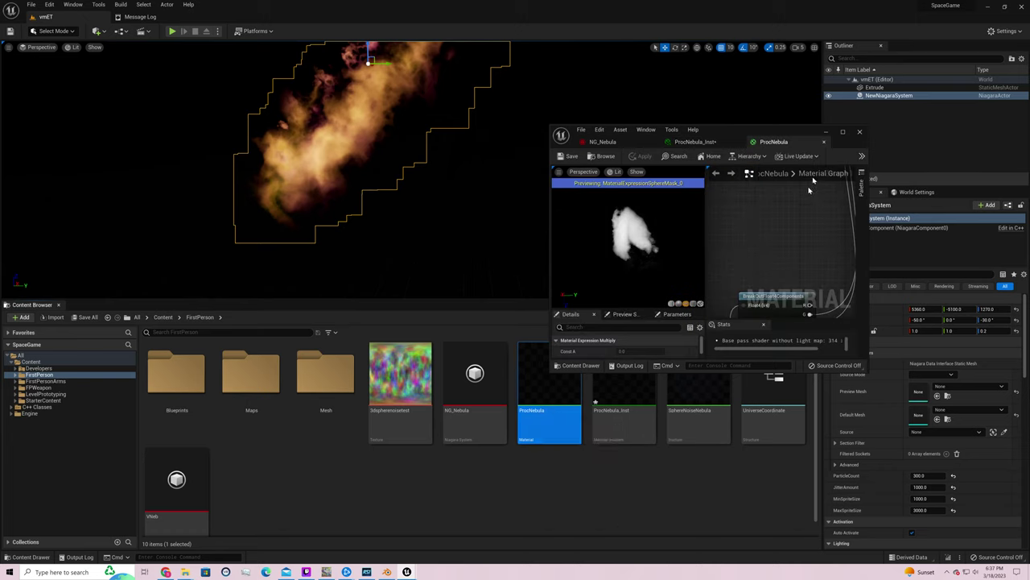
{"action": "left_click", "coordinate": [842, 132]}
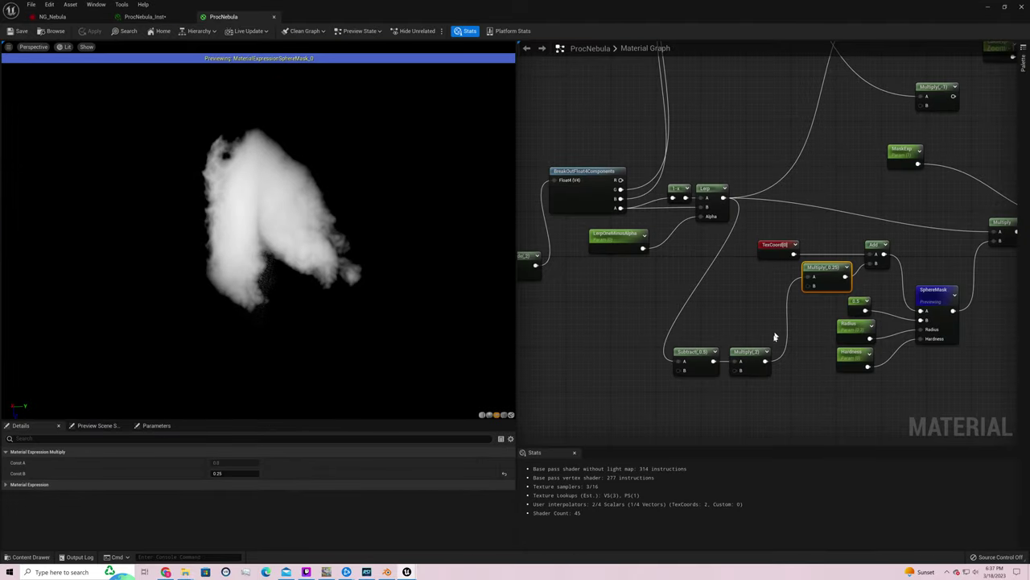
{"action": "right_click_drag", "start_coordinate": [899, 397], "coordinate": [787, 275]}
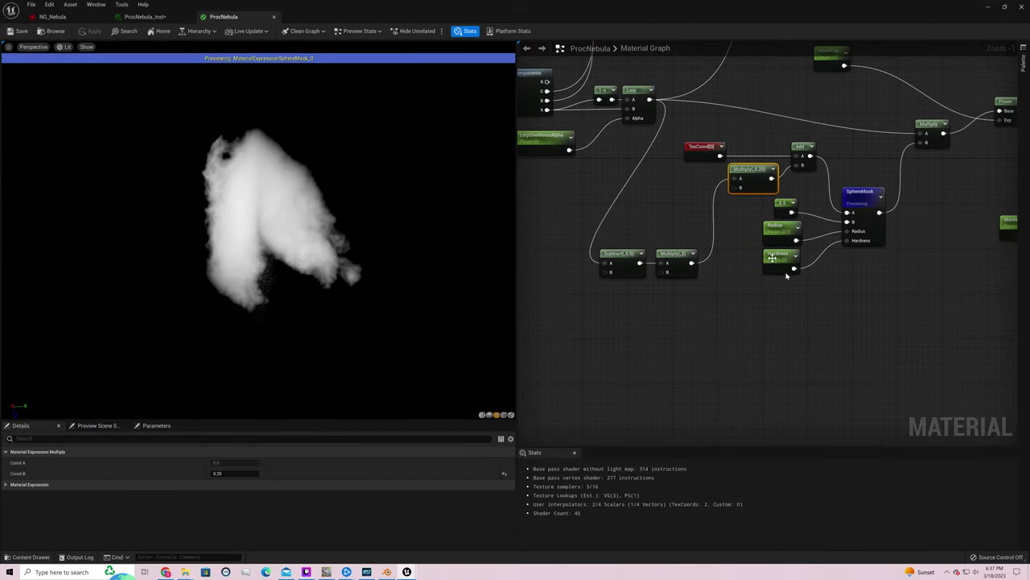
{"action": "left_click_drag", "start_coordinate": [805, 283], "coordinate": [745, 319]}
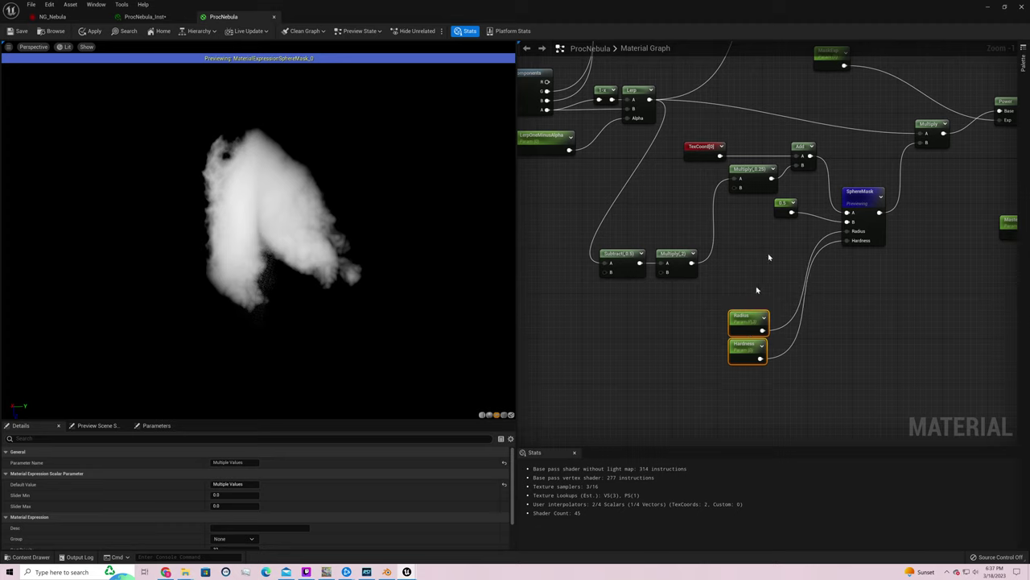
Duplicate the 0.5 constant twice, wiring a 0.3 copy into SphereMask Radius and setting the other to 0
{"action": "left_click", "coordinate": [785, 208]}
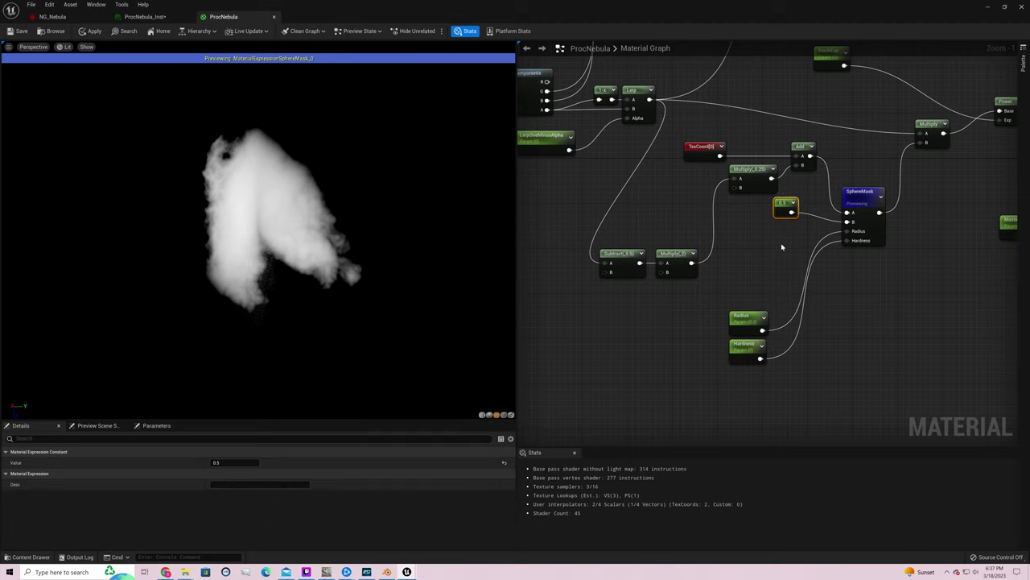
{"action": "key", "text": "ctrl+d"}
{"action": "key", "text": "ctrl+d"}
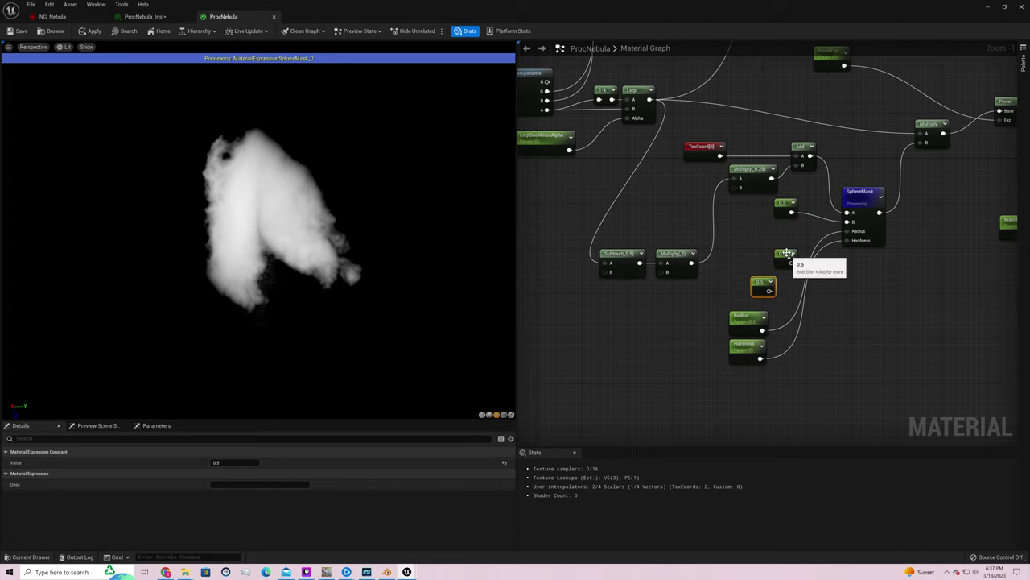
{"action": "left_click", "coordinate": [233, 461]}
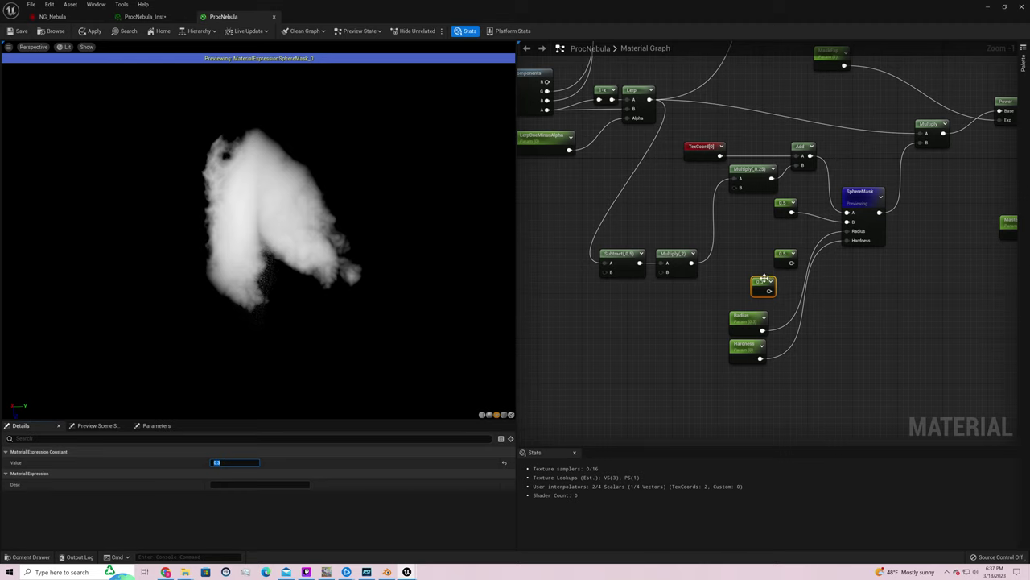
{"action": "left_click_drag", "start_coordinate": [763, 281], "coordinate": [849, 231]}
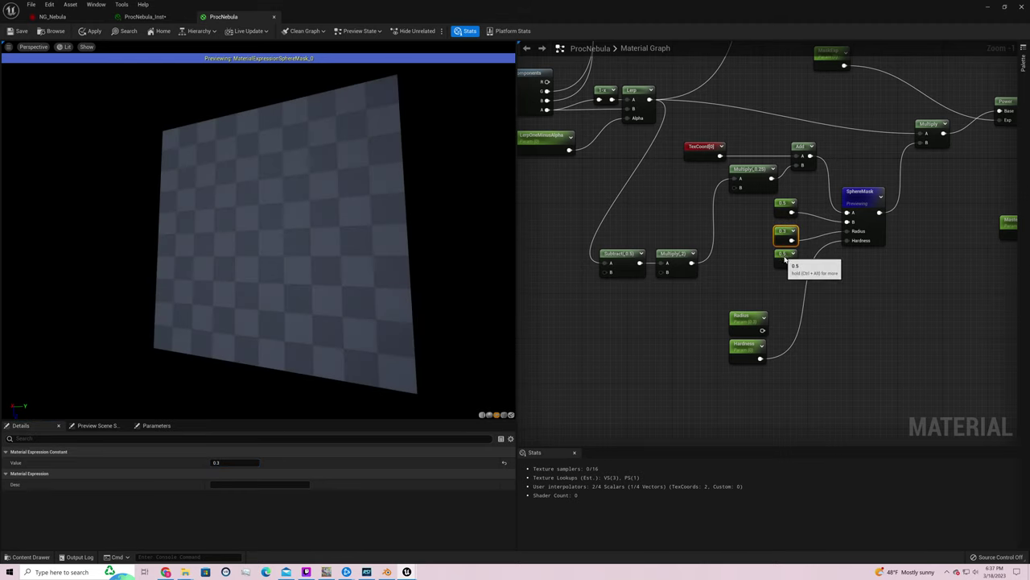
{"action": "left_click", "coordinate": [785, 255]}
{"action": "left_click", "coordinate": [226, 463]}
{"action": "type", "text": "0"}
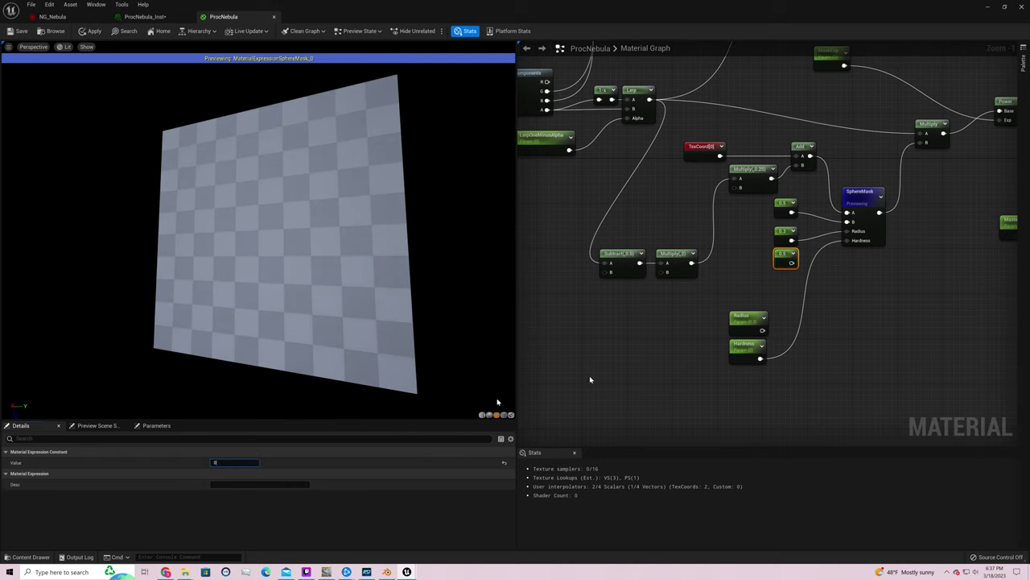
{"action": "key", "text": "Return"}
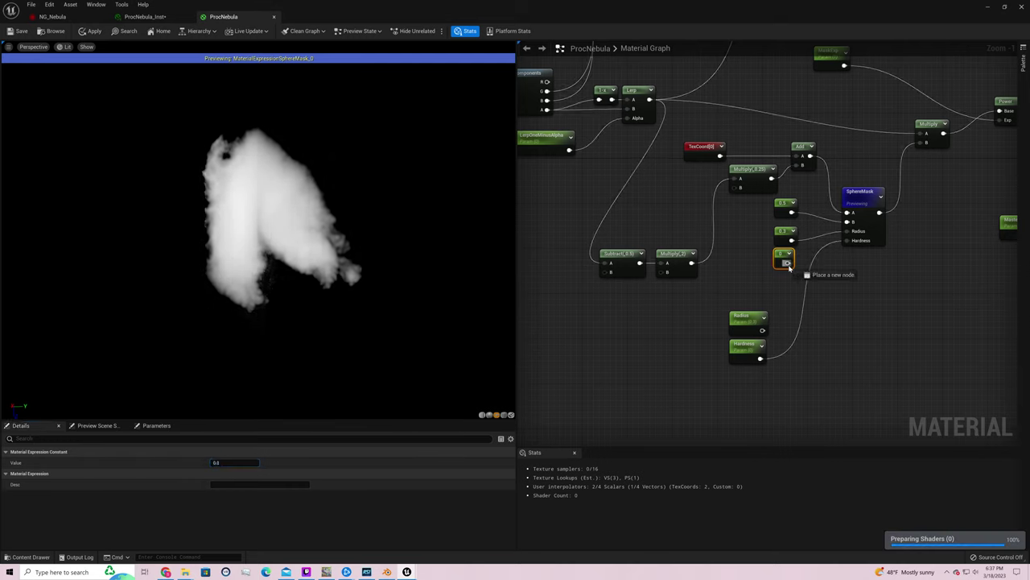
Wire the new constant into SphereMask Hardness, trying 0.5 and 0.4 before settling on 0
{"action": "left_click_drag", "start_coordinate": [788, 262], "coordinate": [849, 245]}
{"action": "left_click_drag", "start_coordinate": [849, 244], "coordinate": [847, 241]}
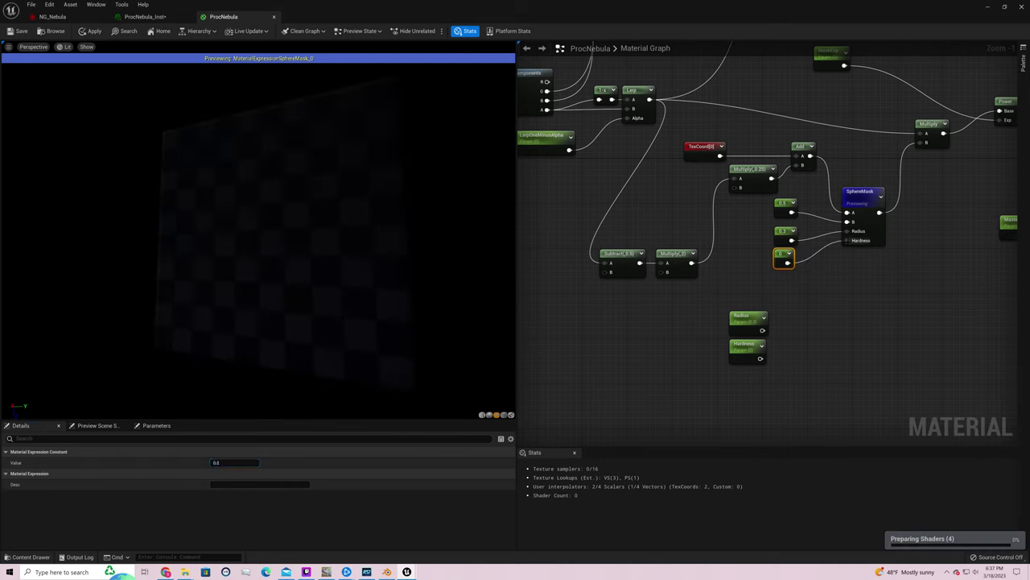
{"action": "left_click", "coordinate": [216, 462]}
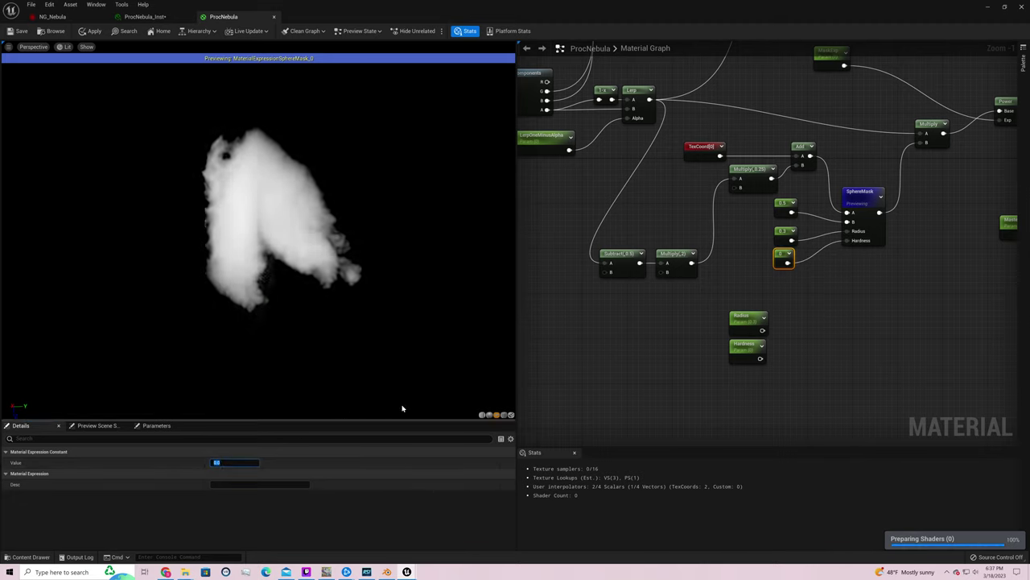
{"action": "type", "text": "0.5"}
{"action": "key", "text": "Return"}
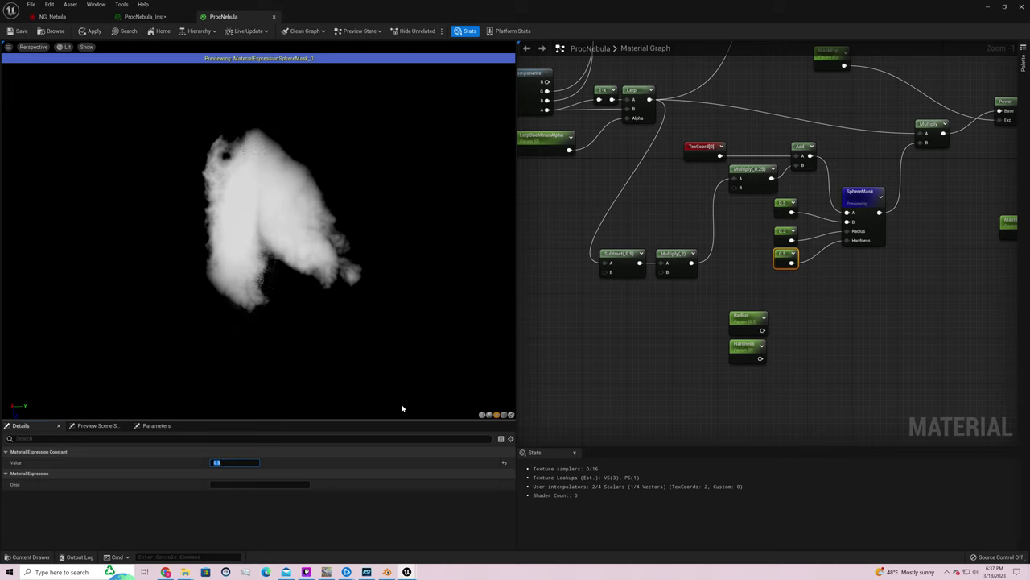
{"action": "left_click", "coordinate": [216, 463]}
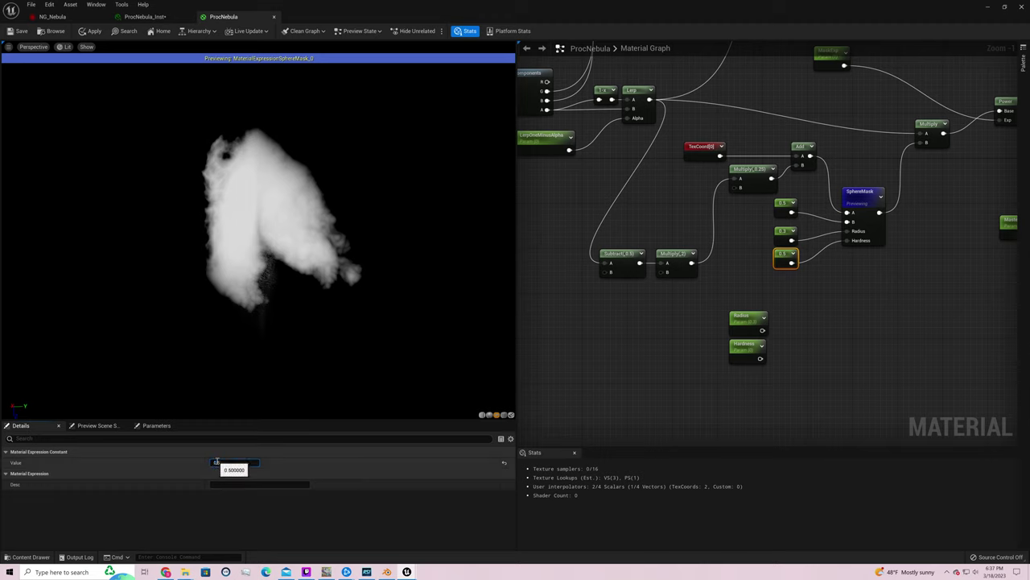
{"action": "key", "text": "ctrl+a"}
{"action": "type", "text": "0.4"}
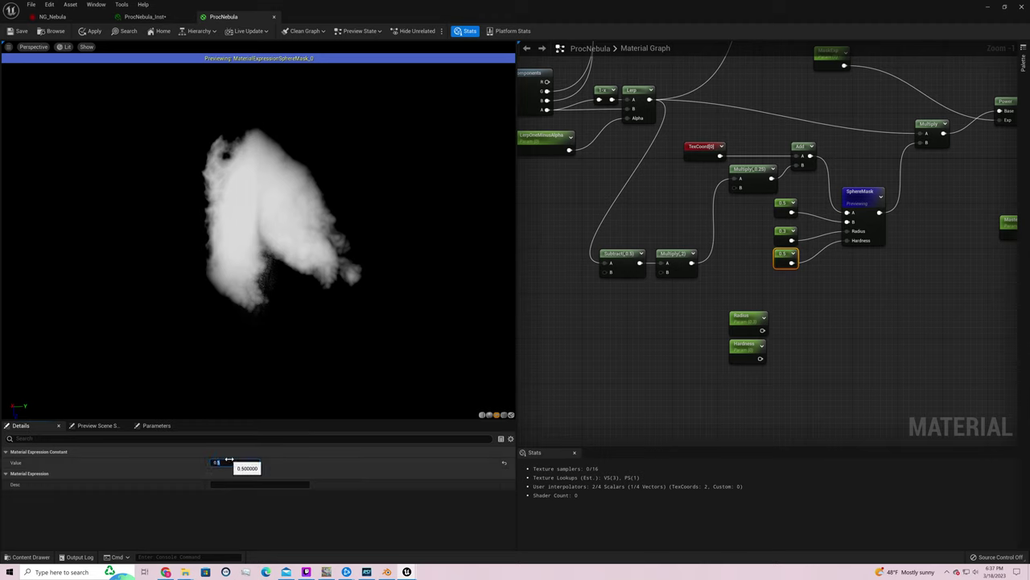
{"action": "key", "text": "Return"}
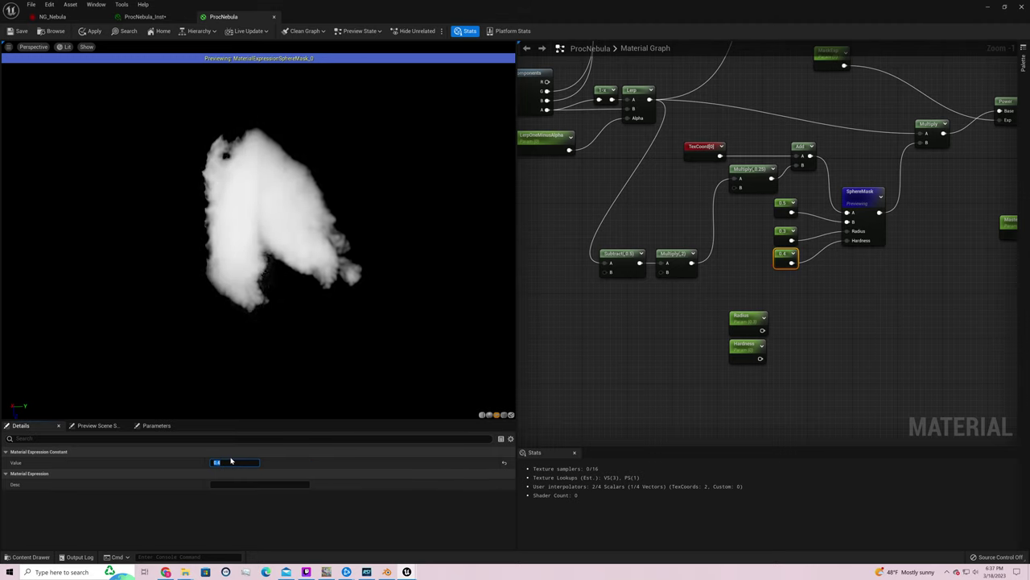
{"action": "type", "text": "0"}
{"action": "key", "text": "Return"}
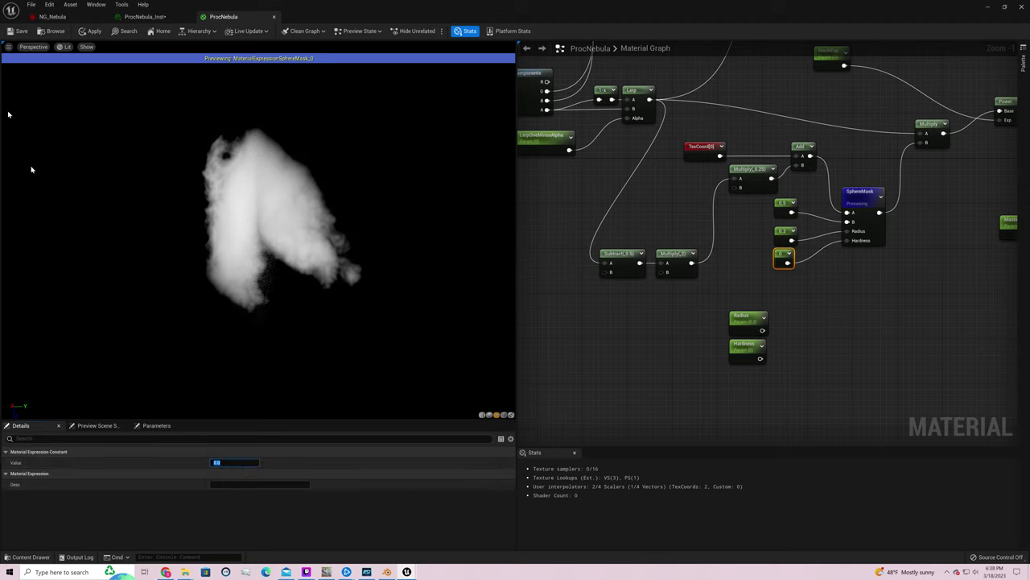
Save ProcNebula and delete the Radius and Hardness parameter nodes
{"action": "left_click", "coordinate": [16, 32]}
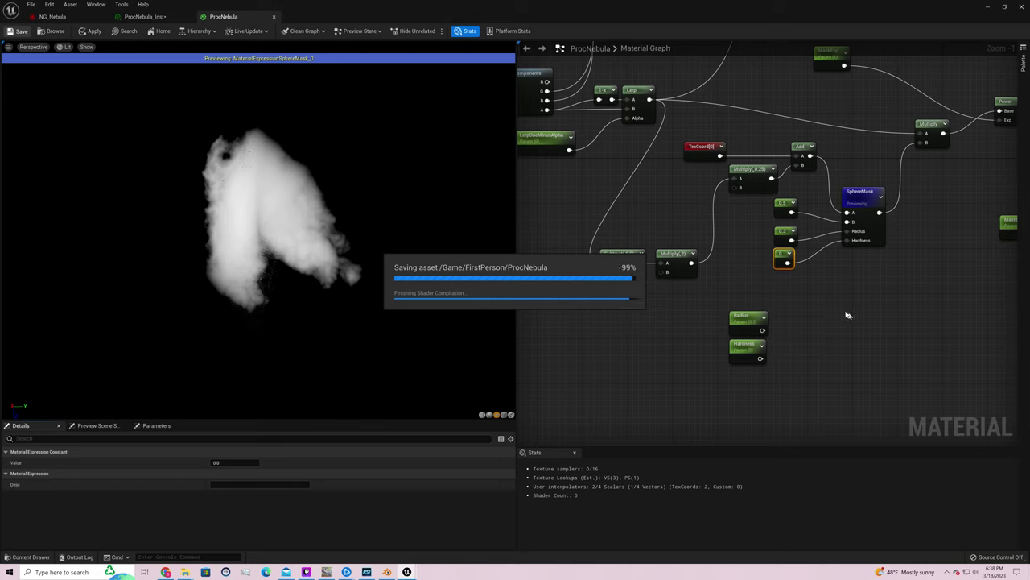
{"action": "left_click_drag", "start_coordinate": [775, 300], "coordinate": [724, 371]}
{"action": "key", "text": "Delete"}
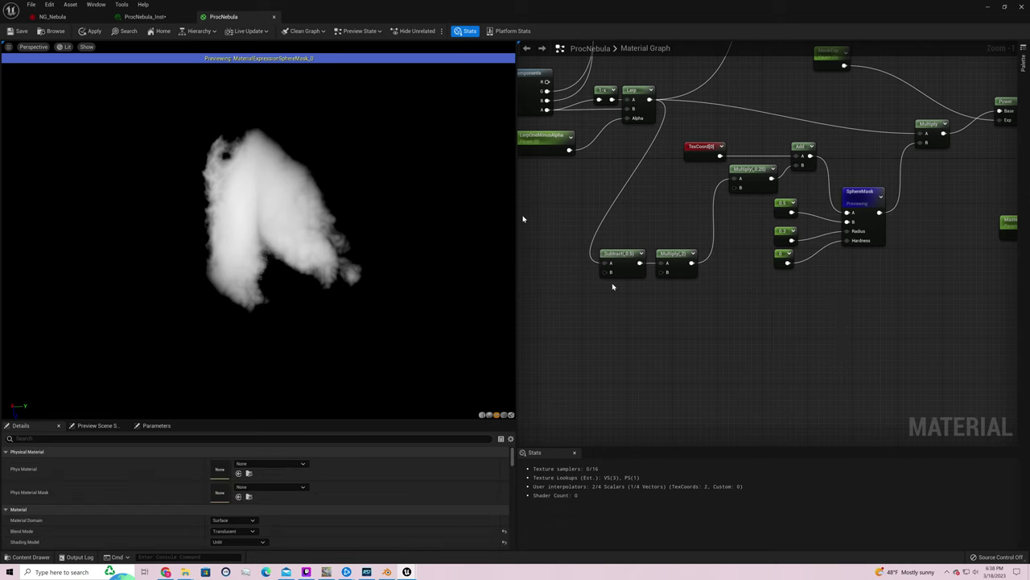
In NG_Nebula's User Parameters, set MinSpriteSize to 3000 and MaxSpriteSize to 1000
{"action": "left_click", "coordinate": [145, 16]}
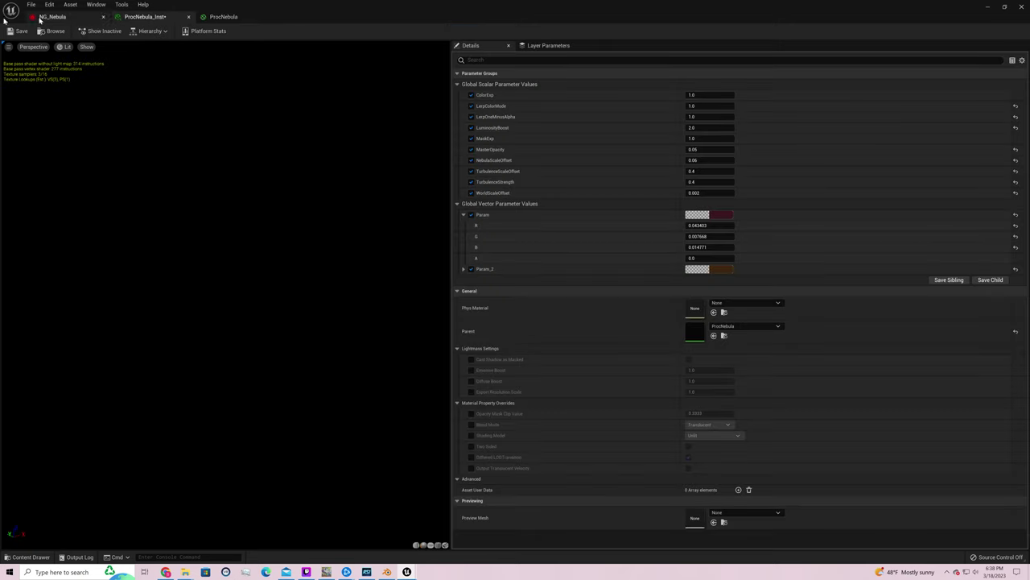
{"action": "left_click", "coordinate": [50, 17]}
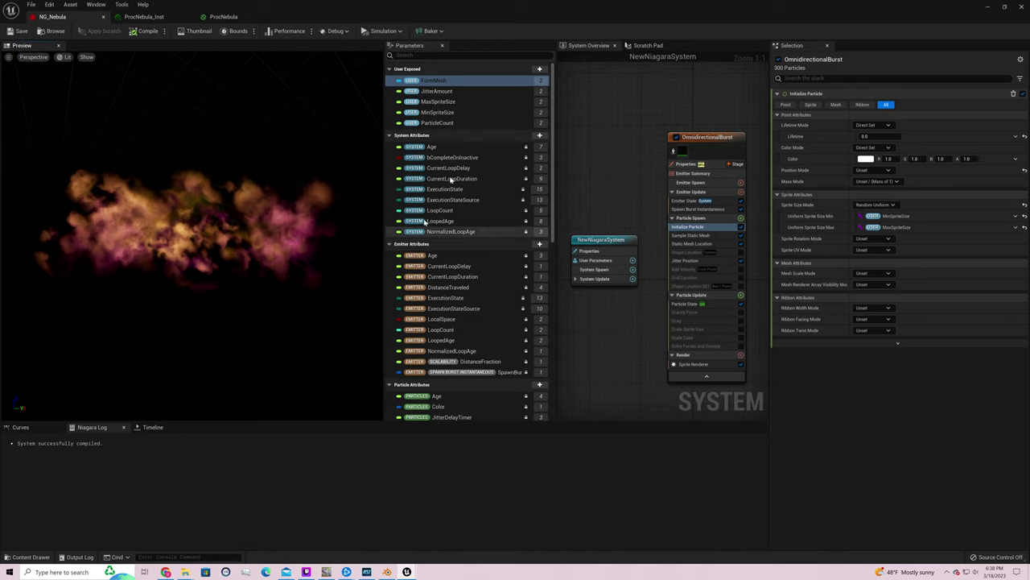
{"action": "left_click", "coordinate": [624, 261]}
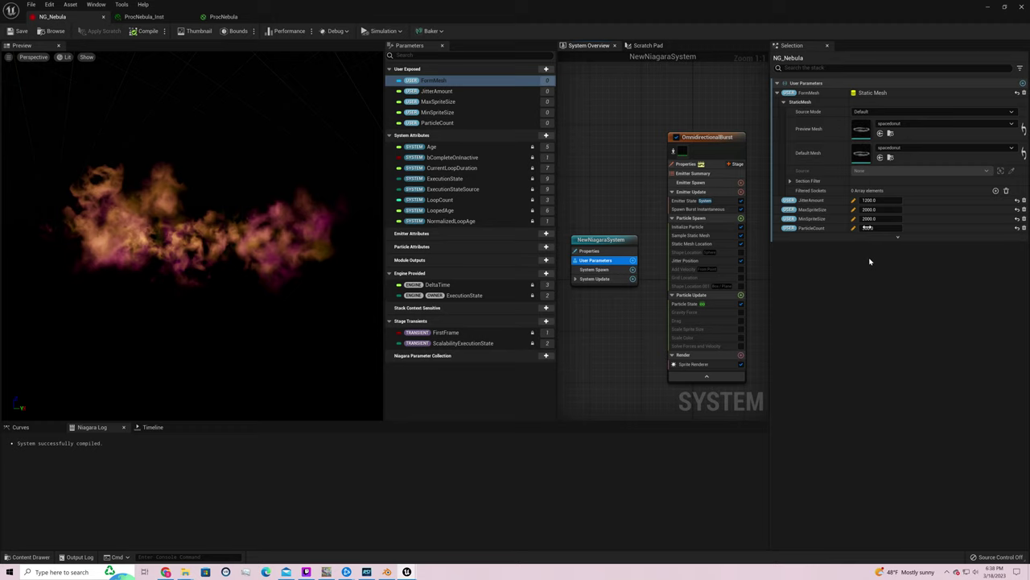
{"action": "left_click", "coordinate": [881, 218]}
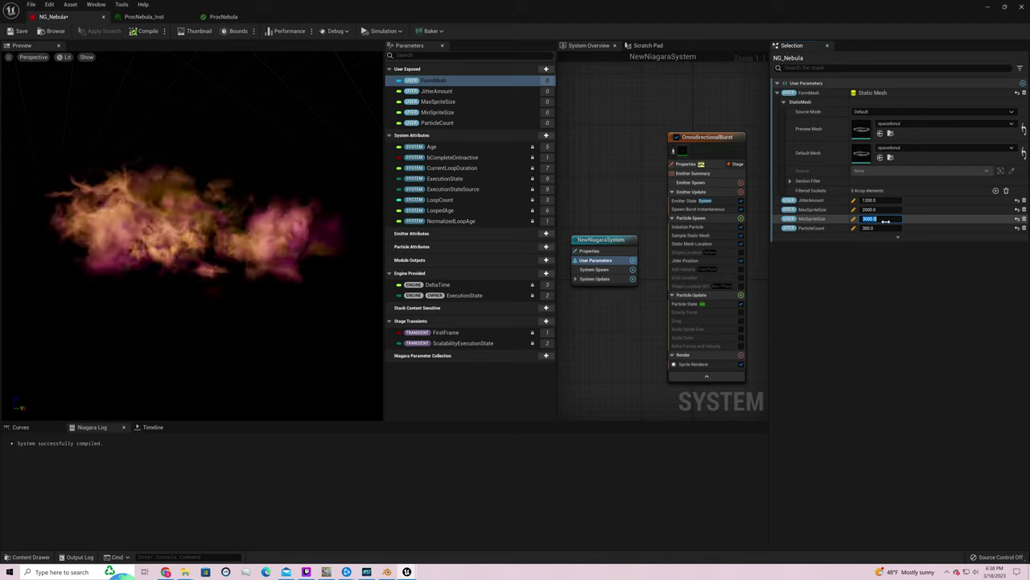
{"action": "left_click", "coordinate": [344, 196]}
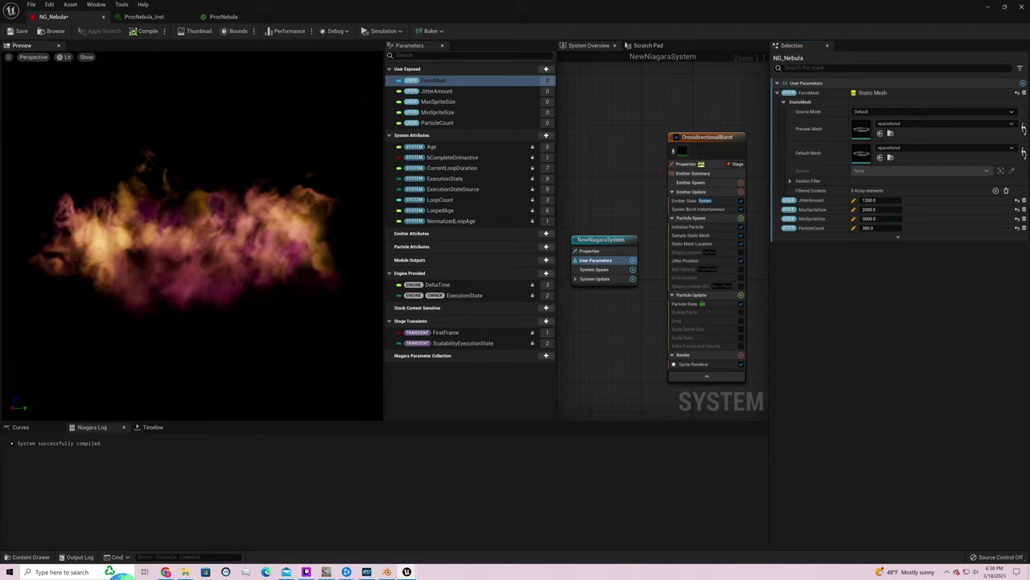
{"action": "left_click_drag", "start_coordinate": [343, 196], "coordinate": [284, 200]}
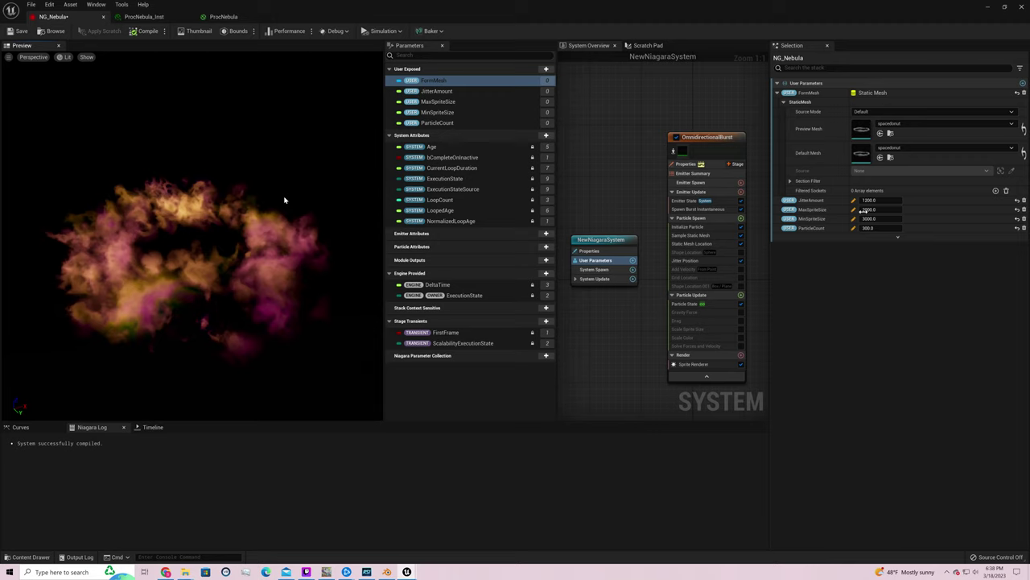
{"action": "left_click", "coordinate": [869, 209]}
{"action": "key", "text": "Return"}
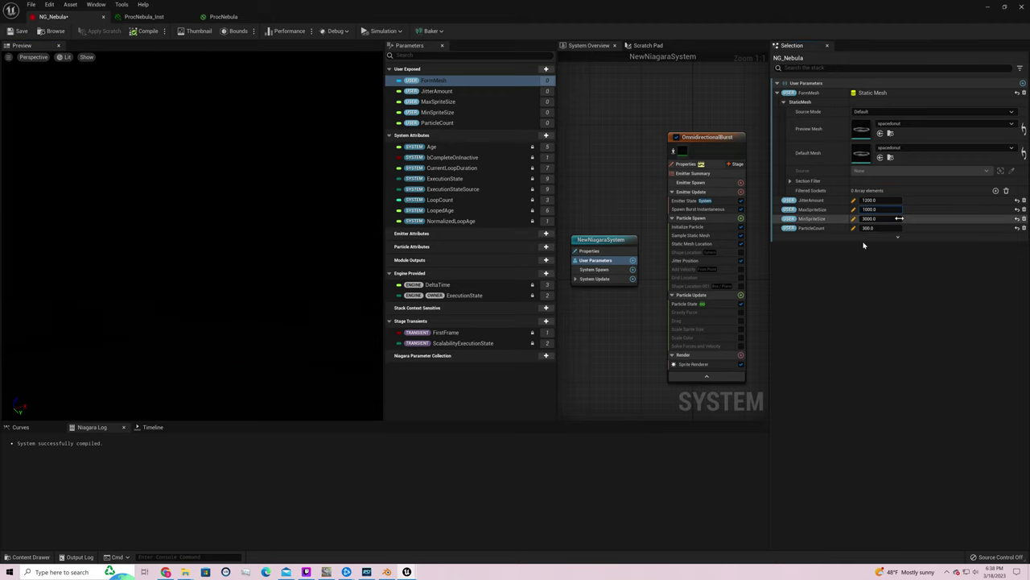
Set ParticleCount to 500, save NG_Nebula and close the Niagara editor
{"action": "left_click_drag", "start_coordinate": [289, 282], "coordinate": [289, 218]}
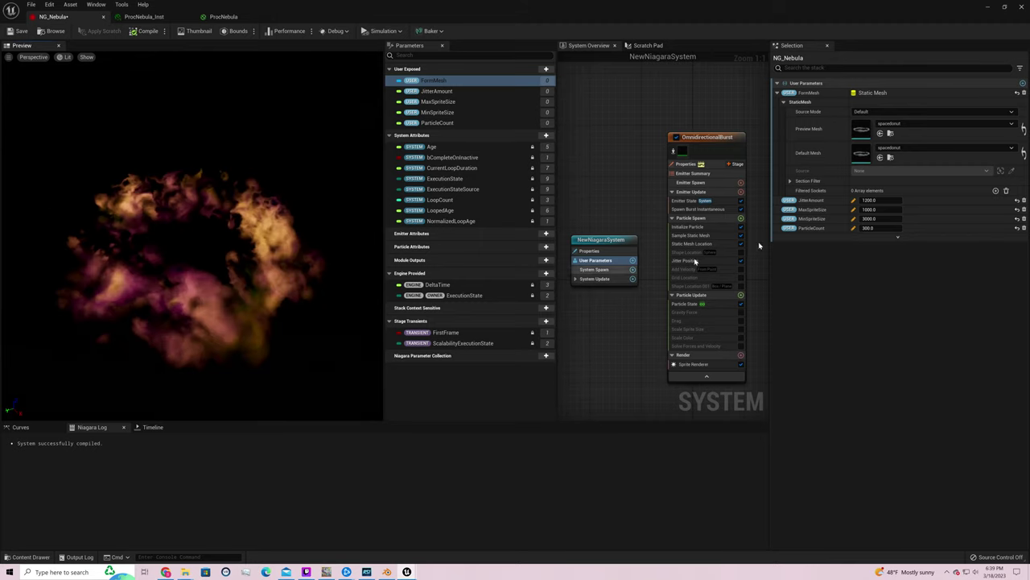
{"action": "left_click", "coordinate": [882, 229]}
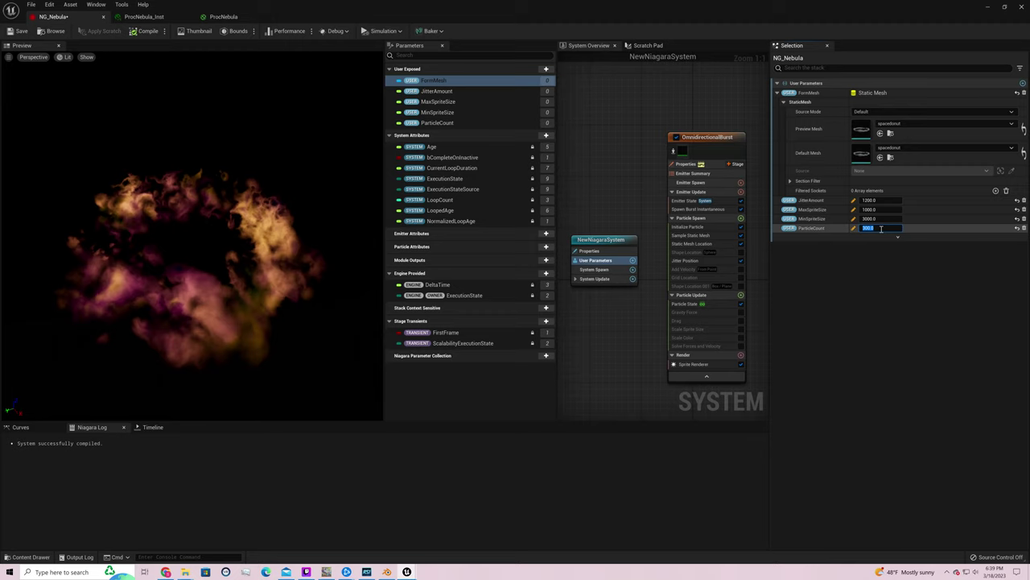
{"action": "type", "text": "500"}
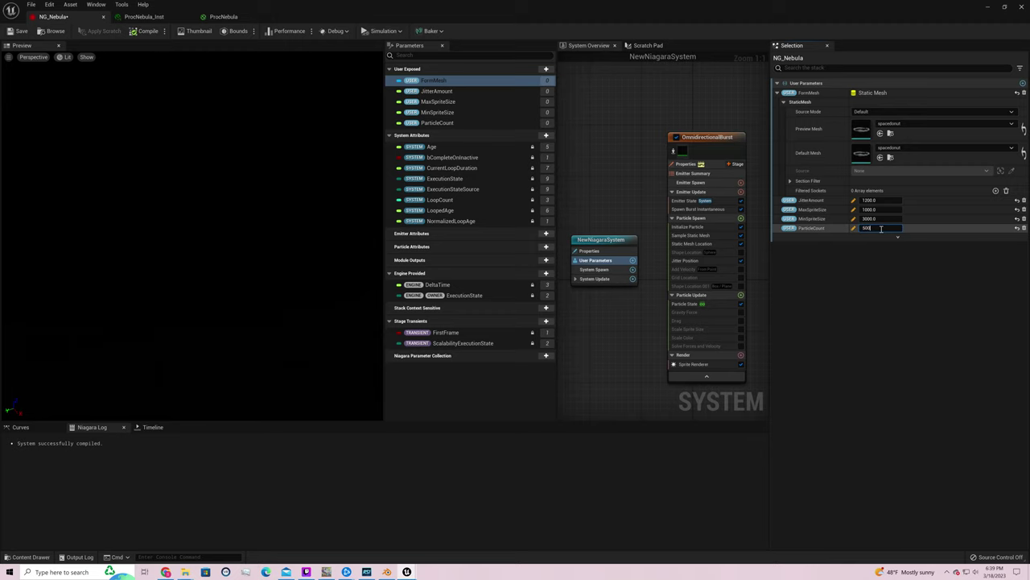
{"action": "key", "text": "Return"}
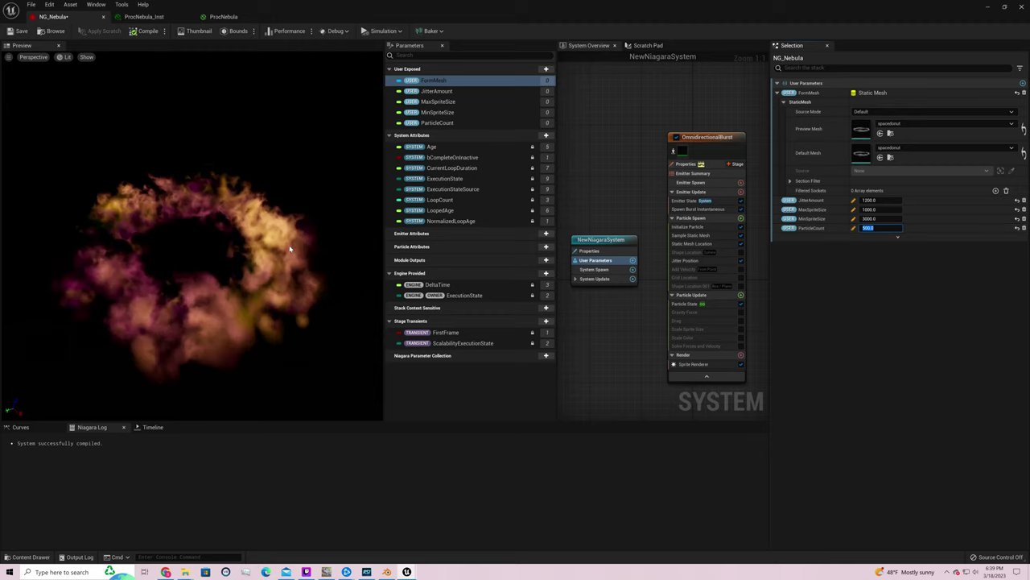
{"action": "left_click_drag", "start_coordinate": [290, 249], "coordinate": [256, 263]}
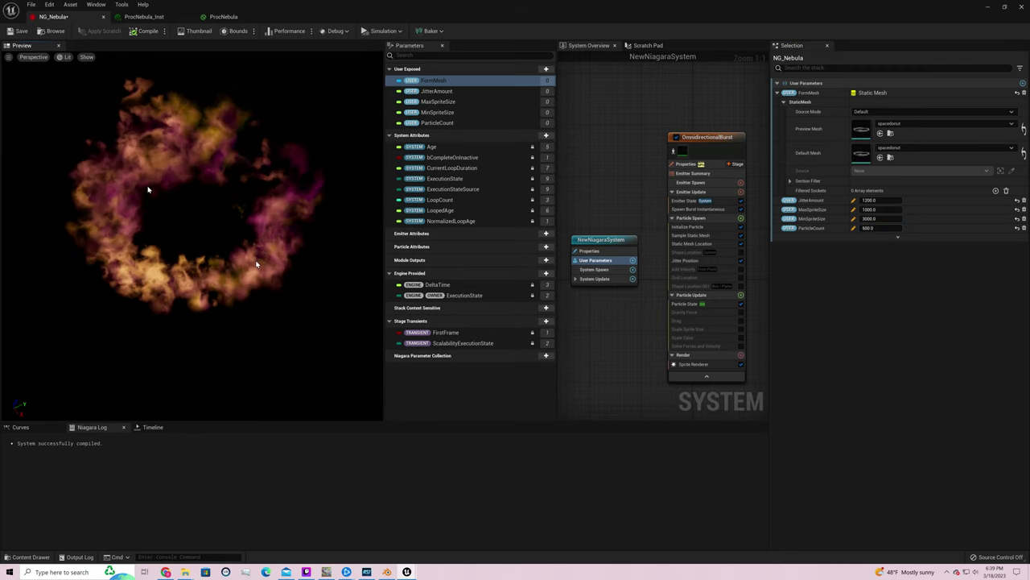
{"action": "left_click", "coordinate": [20, 32]}
{"action": "left_click", "coordinate": [988, 9]}
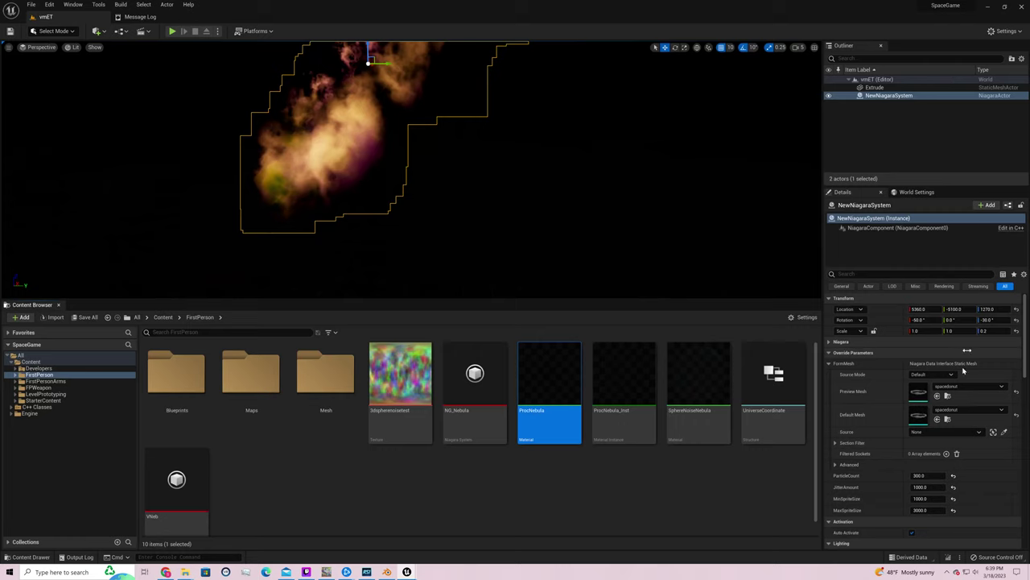
Set the level NewNiagaraSystem actor's ParticleCount override to 500
{"action": "left_click", "coordinate": [920, 476]}
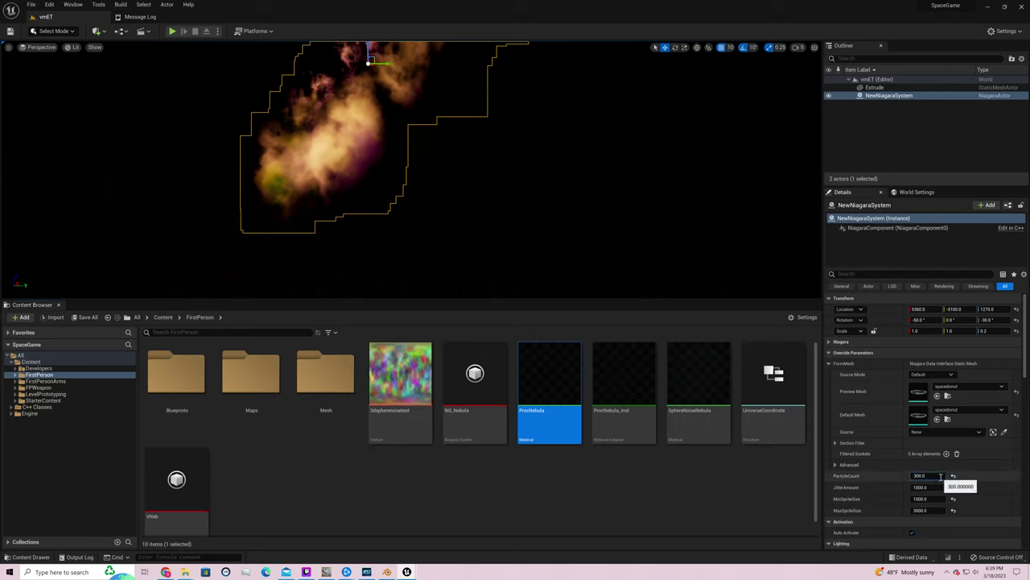
{"action": "type", "text": "500"}
{"action": "key", "text": "Return"}
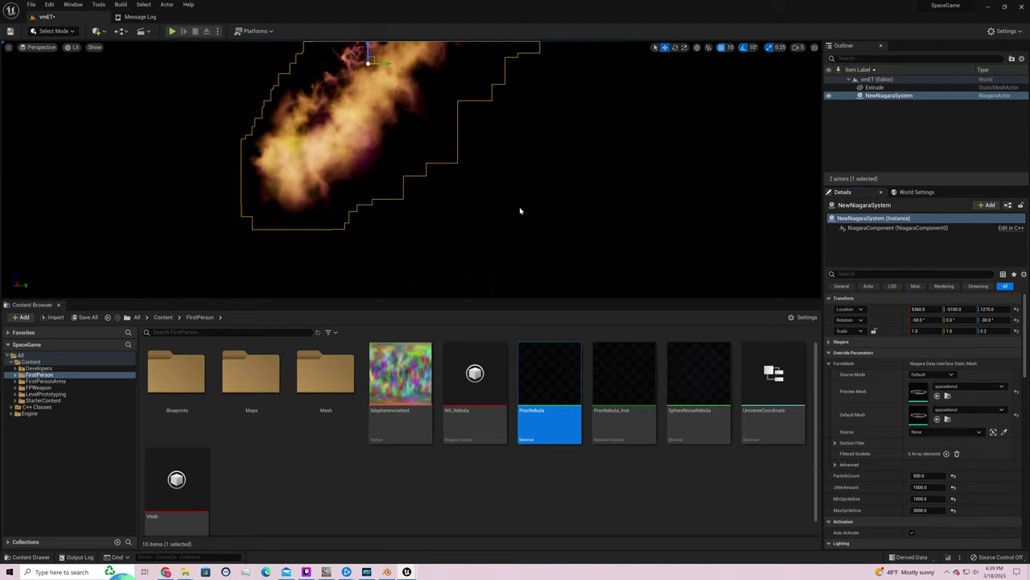
Frame the nebula actor, view it from a distance, deselect it and play the level
{"action": "key", "text": "f"}
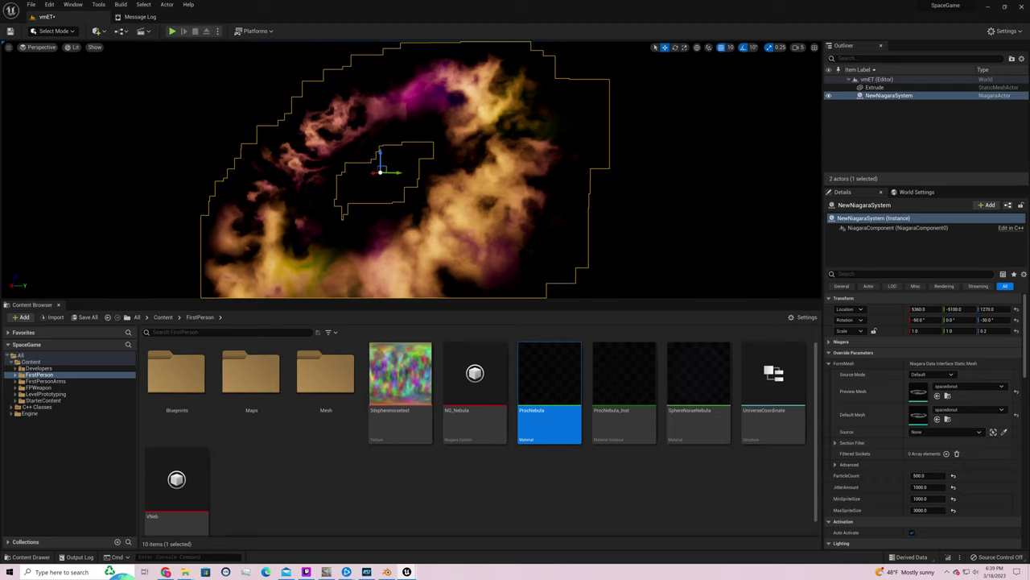
{"action": "right_click_drag", "start_coordinate": [410, 169], "coordinate": [520, 211]}
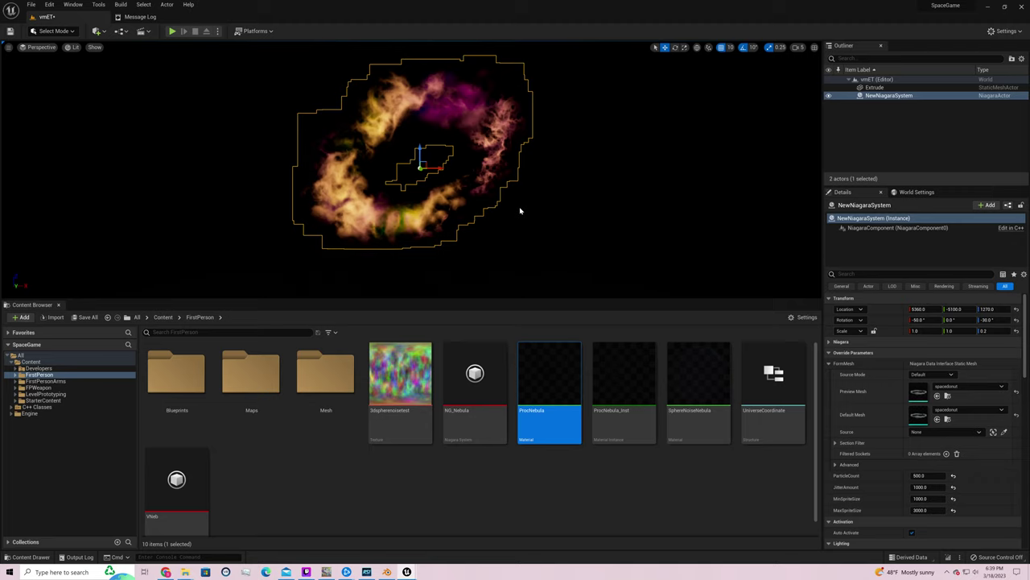
{"action": "right_click_drag", "start_coordinate": [520, 211], "coordinate": [515, 214]}
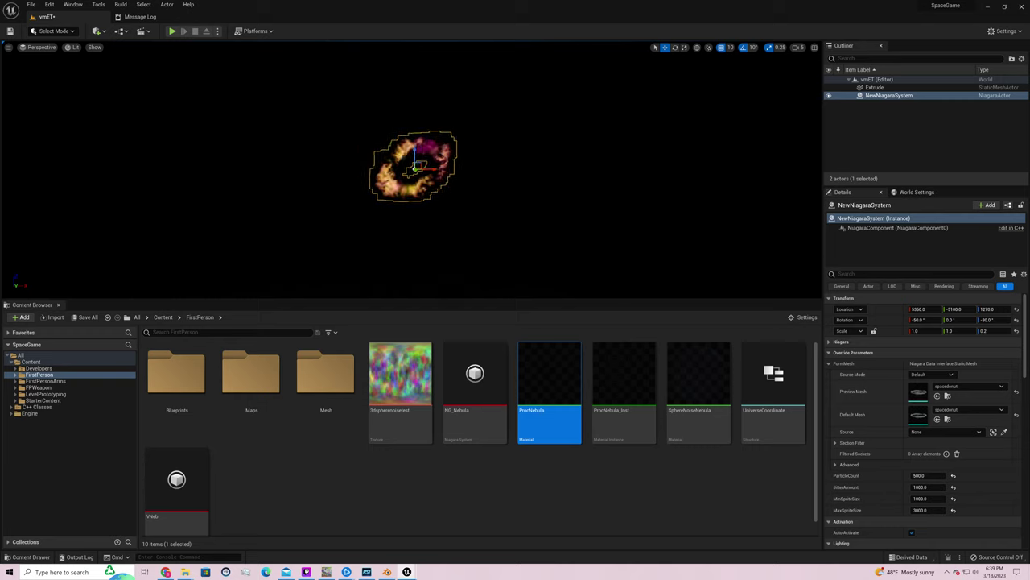
{"action": "right_click_drag", "start_coordinate": [515, 214], "coordinate": [518, 208]}
{"action": "left_click", "coordinate": [523, 203]}
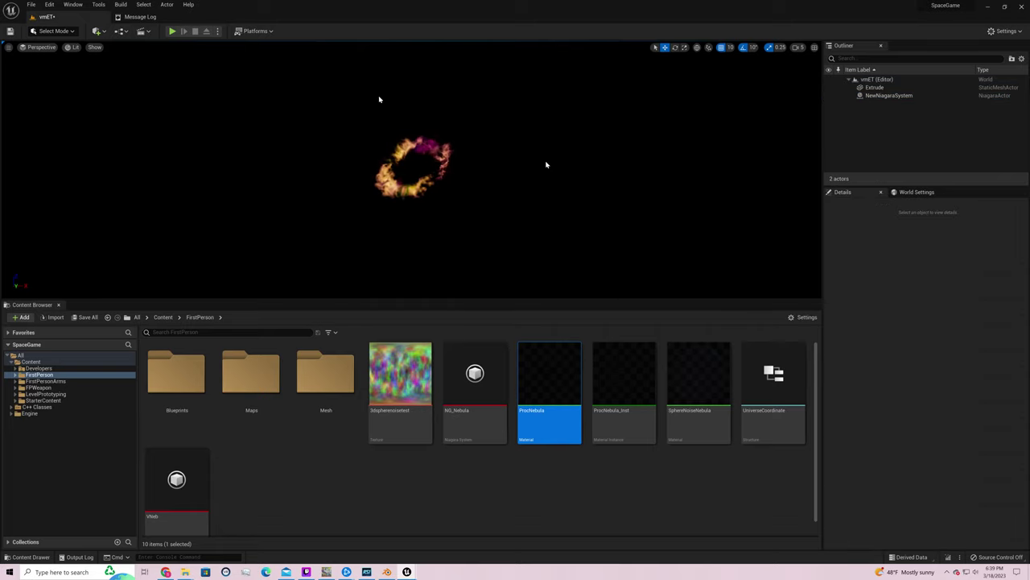
{"action": "left_click", "coordinate": [171, 31]}
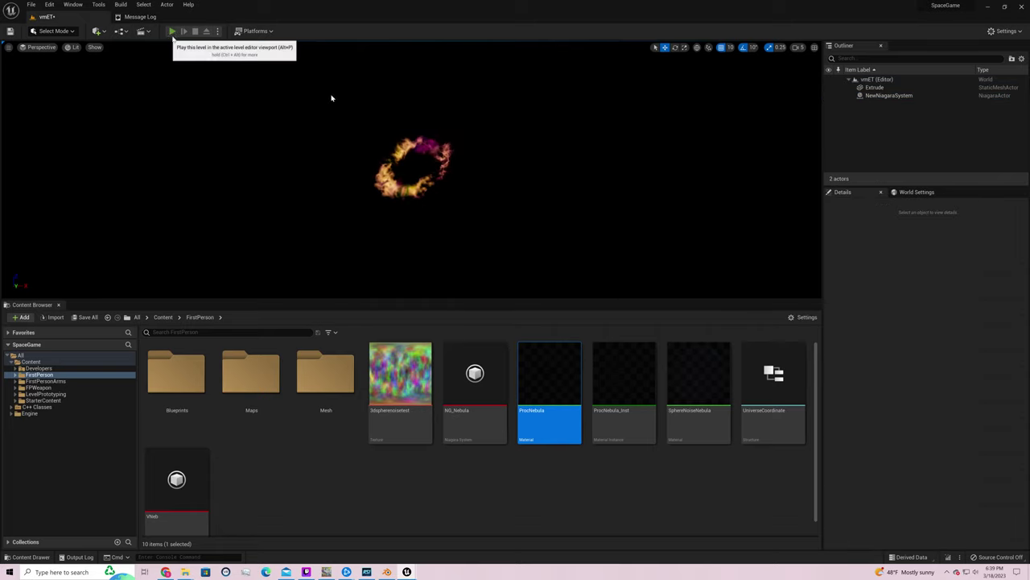
{"action": "left_click", "coordinate": [573, 184]}
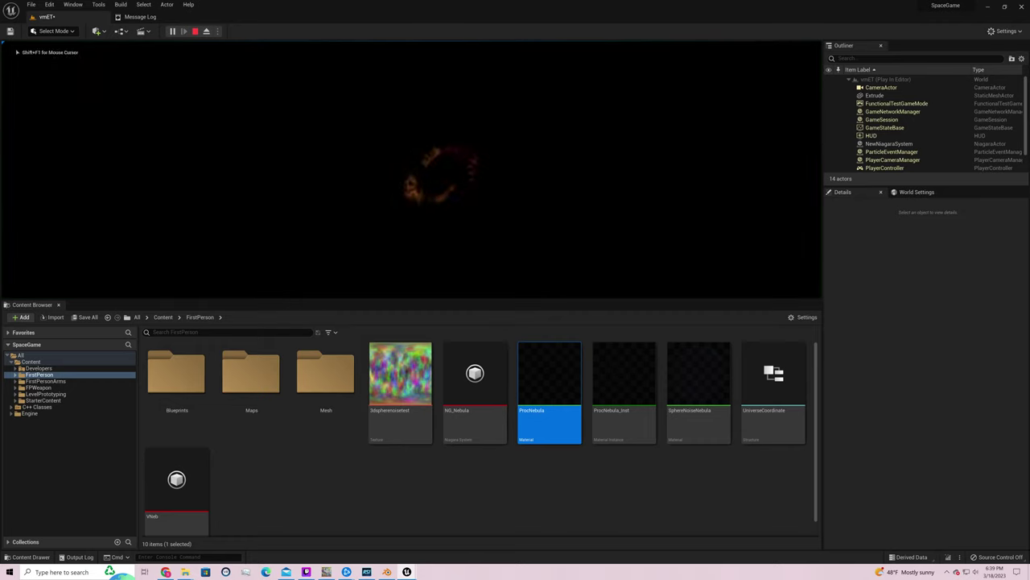
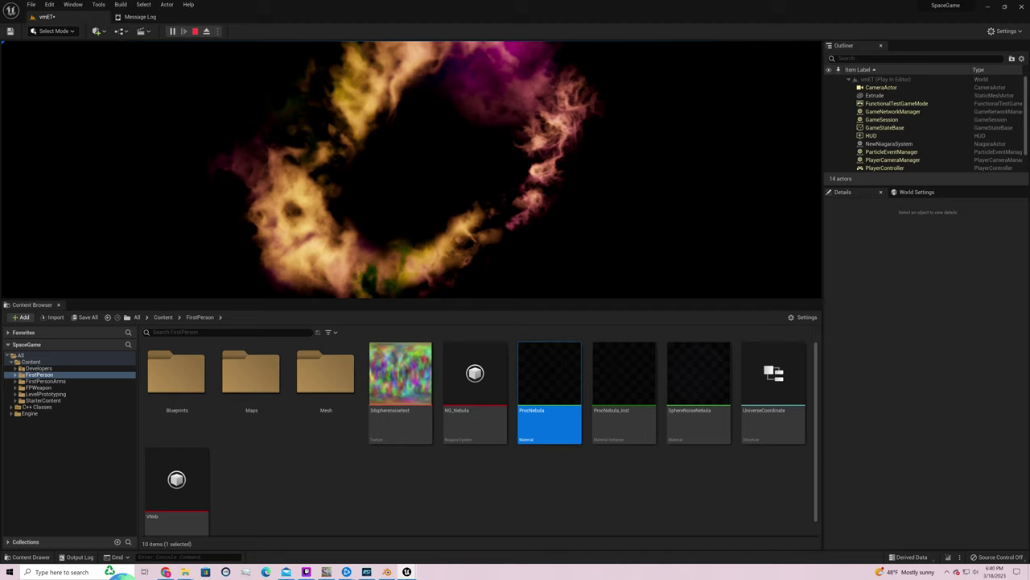
Stop play testing, open ProcNebula, and pull a new connection from SphereMask's output
{"action": "key", "text": "Escape"}
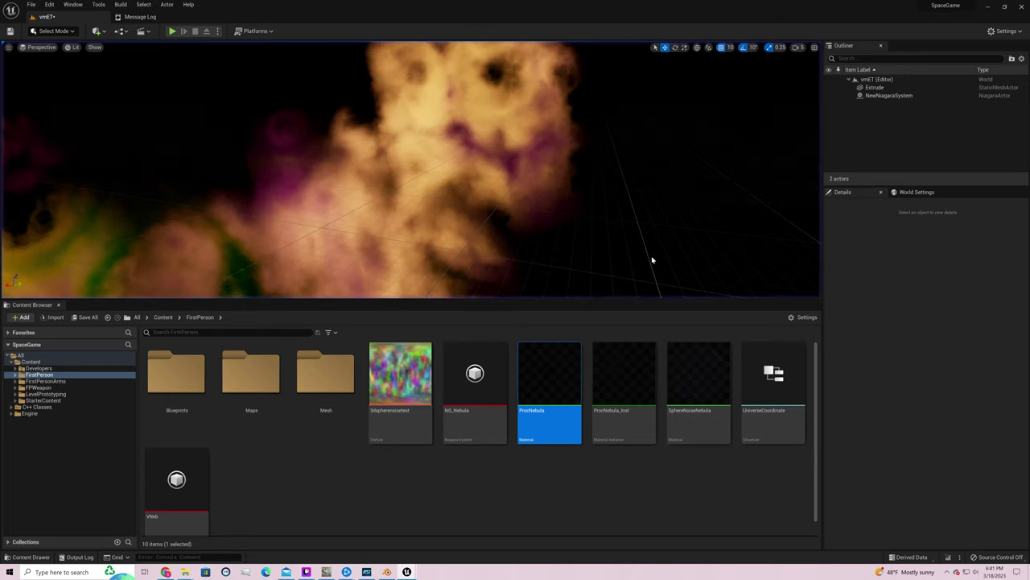
{"action": "left_click", "coordinate": [483, 374]}
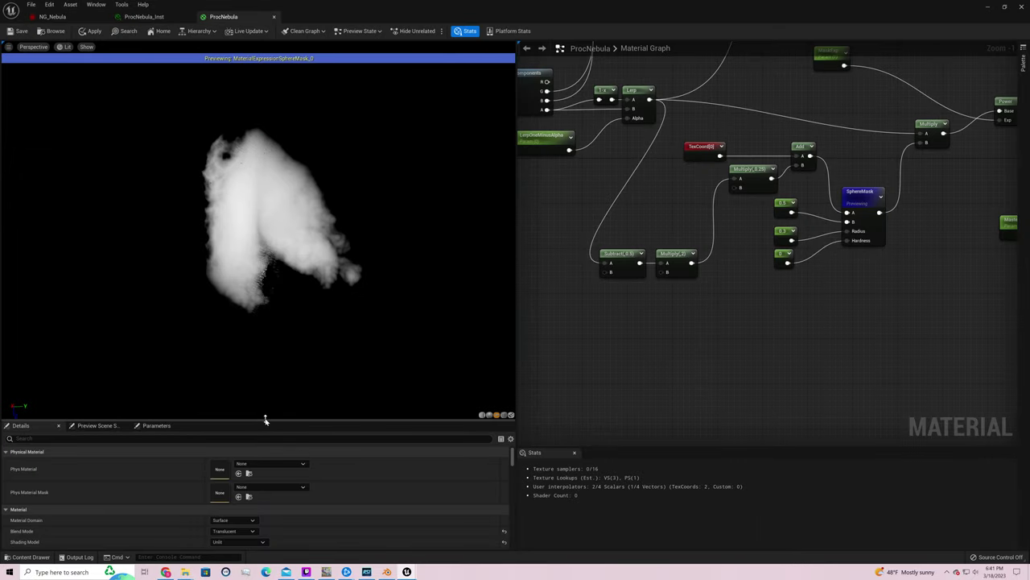
{"action": "left_click_drag", "start_coordinate": [266, 419], "coordinate": [334, 263]}
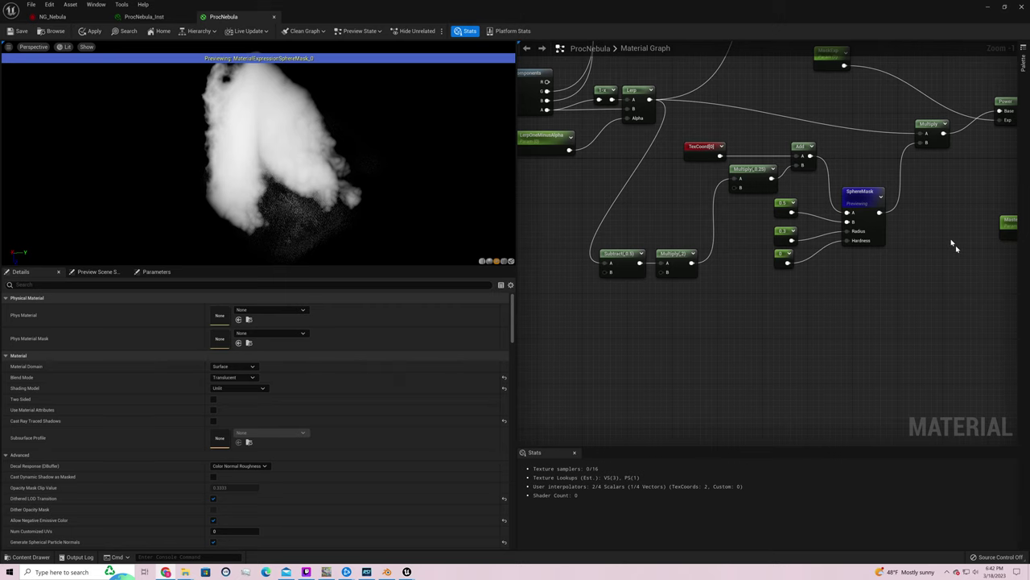
{"action": "right_click_drag", "start_coordinate": [950, 240], "coordinate": [814, 338]}
{"action": "left_click_drag", "start_coordinate": [744, 311], "coordinate": [778, 313]}
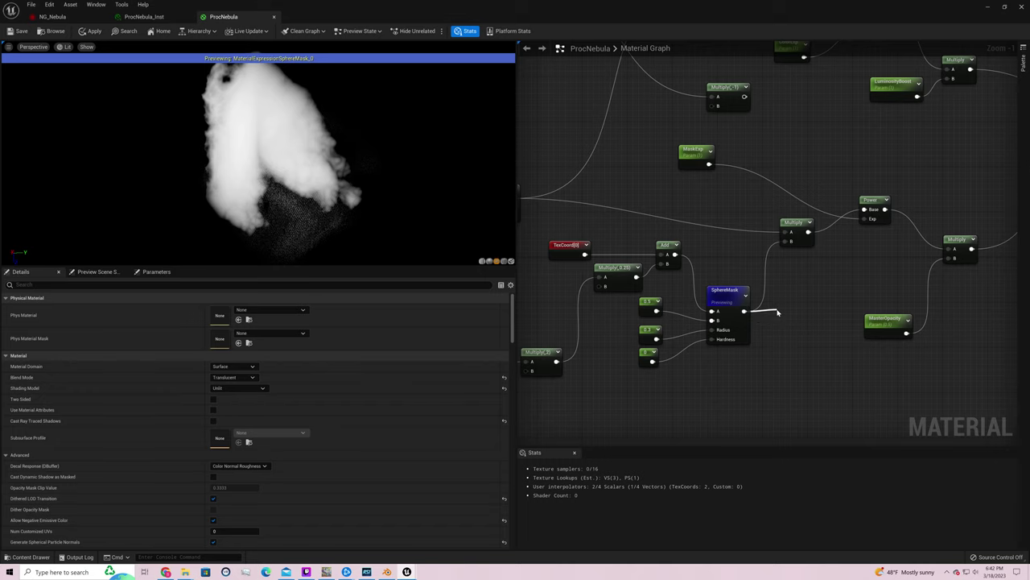
Add a SmoothStep node fed by SphereMask and preview its result
{"action": "left_click_drag", "start_coordinate": [778, 312], "coordinate": [778, 313]}
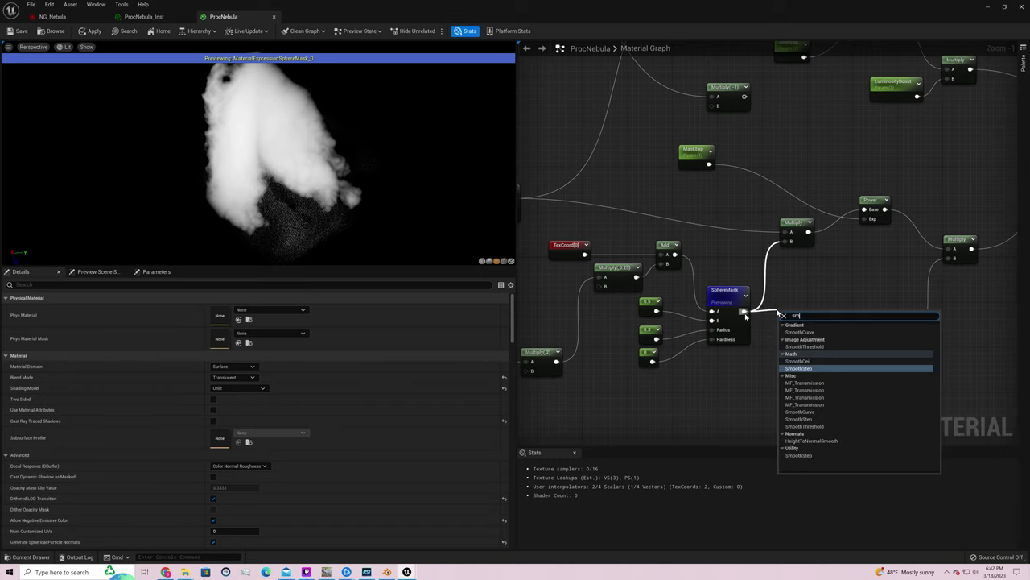
{"action": "type", "text": "smoothstep"}
{"action": "key", "text": "Return"}
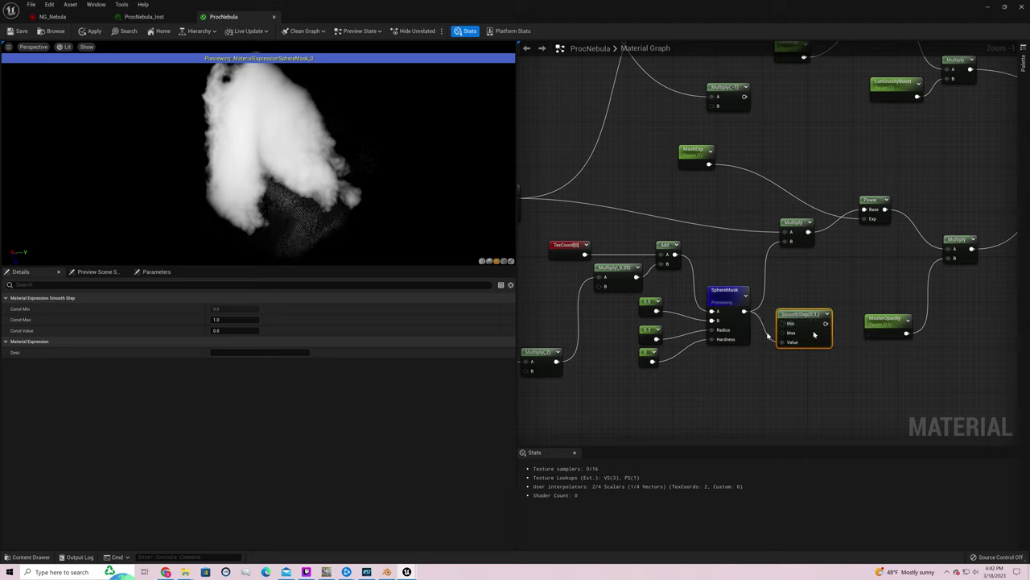
{"action": "key", "text": "space"}
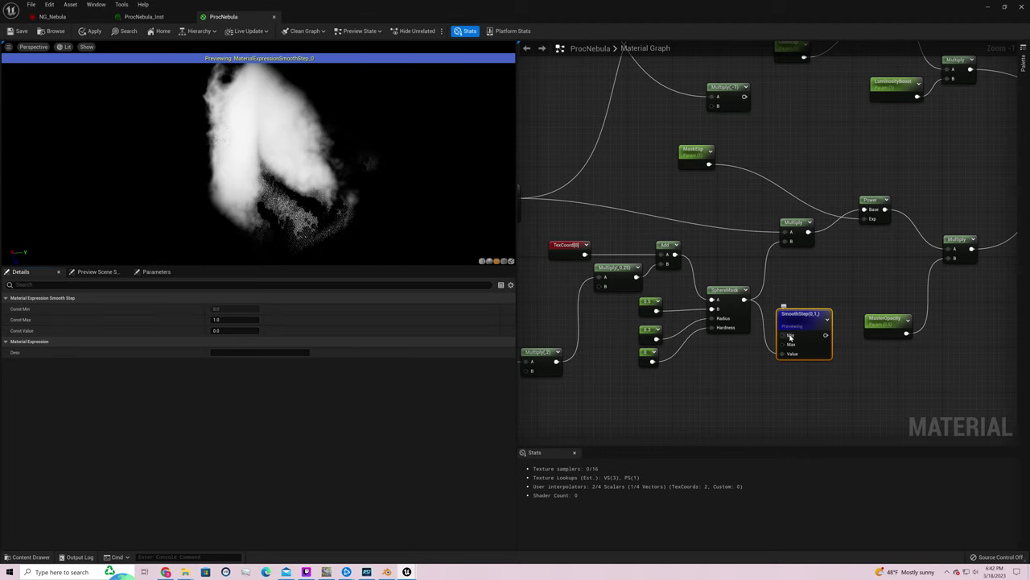
Try SmoothStep Const Min values of 0.1 and 0.5, then delete the node
{"action": "left_click", "coordinate": [224, 307]}
{"action": "type", "text": "0.1"}
{"action": "key", "text": "Return"}
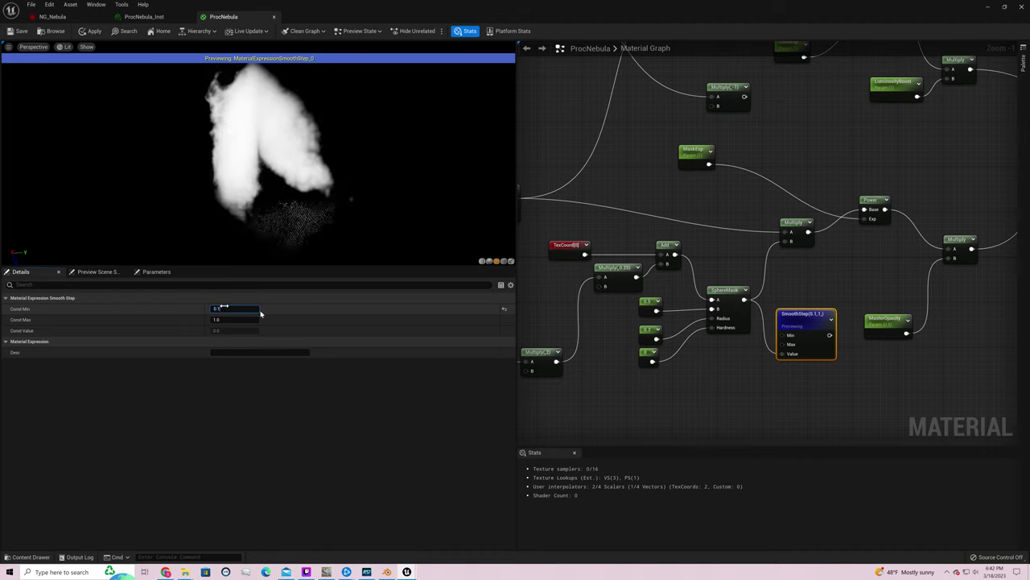
{"action": "left_click_drag", "start_coordinate": [224, 307], "coordinate": [261, 314]}
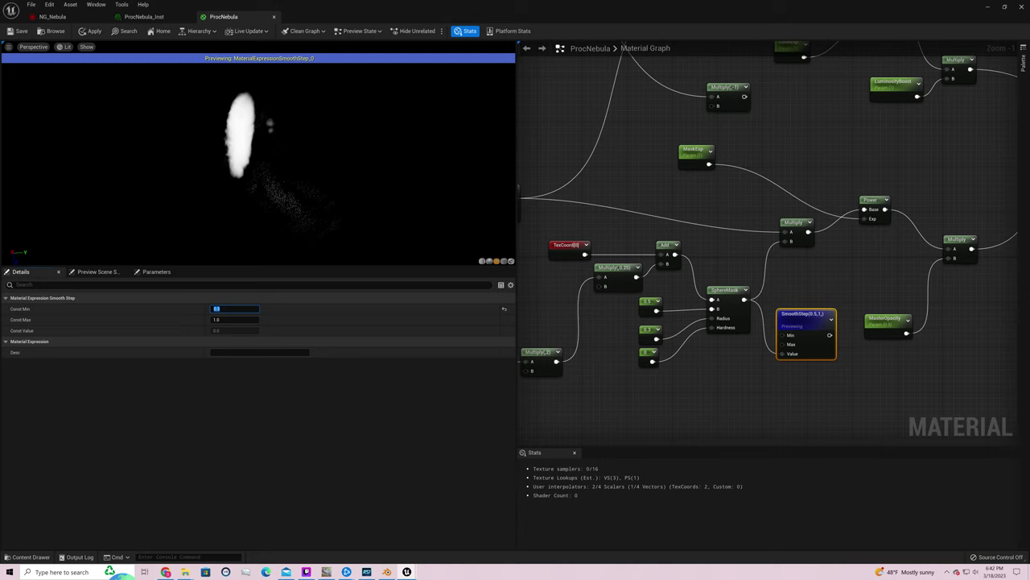
{"action": "left_click", "coordinate": [275, 200]}
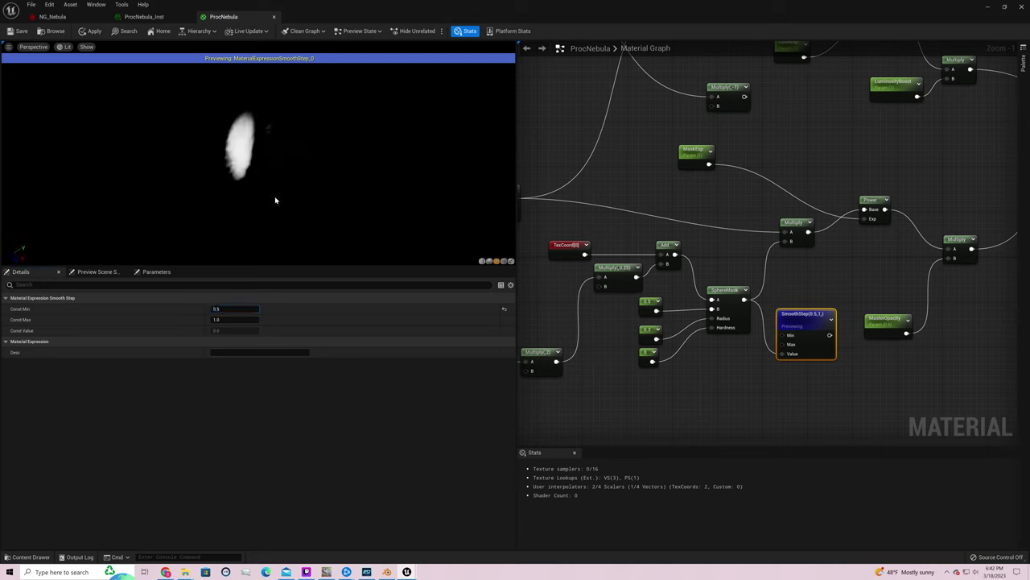
{"action": "key", "text": "Delete"}
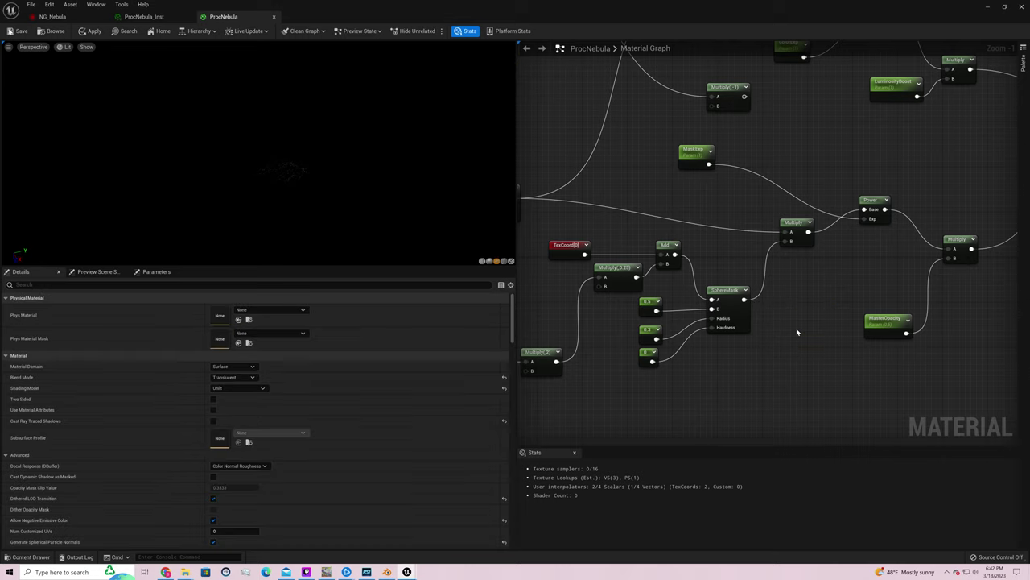
Save ProcNebula and select the NewNiagaraSystem nebula back in the level
{"action": "left_click", "coordinate": [19, 33]}
{"action": "left_click", "coordinate": [55, 32]}
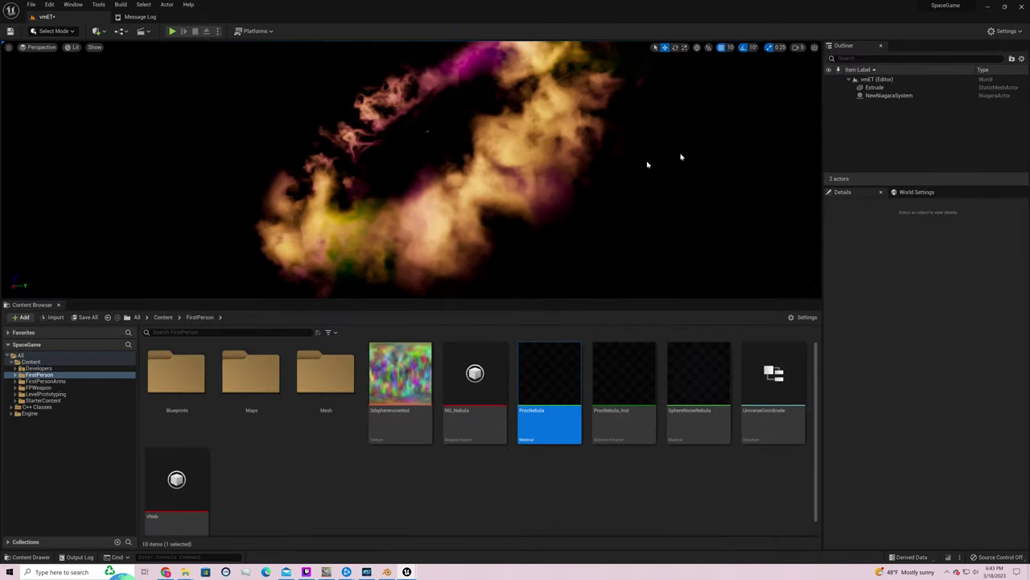
{"action": "left_click", "coordinate": [755, 234]}
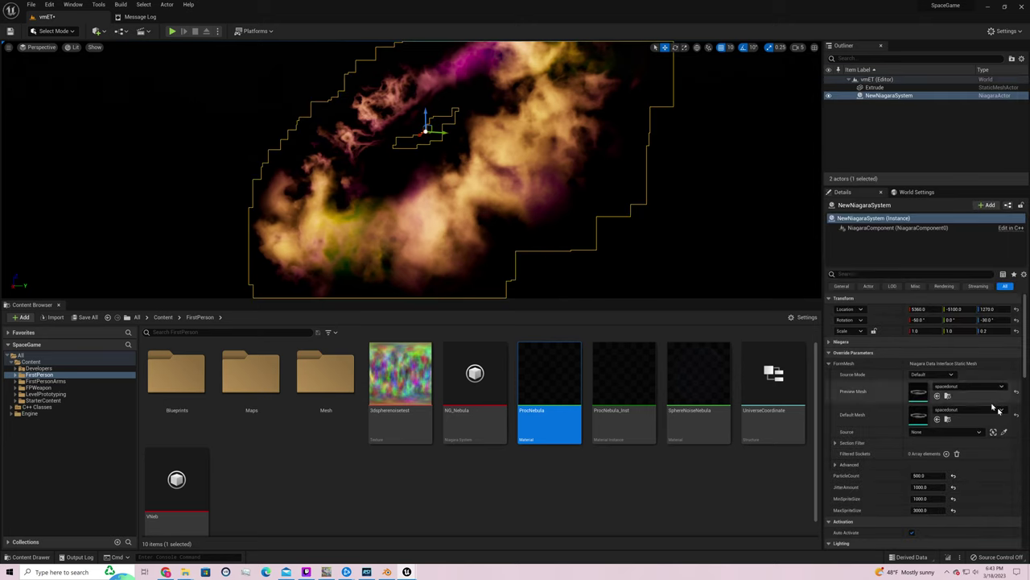
{"action": "scroll", "coordinate": [942, 402], "scroll_direction": "down", "scroll_amount": 2}
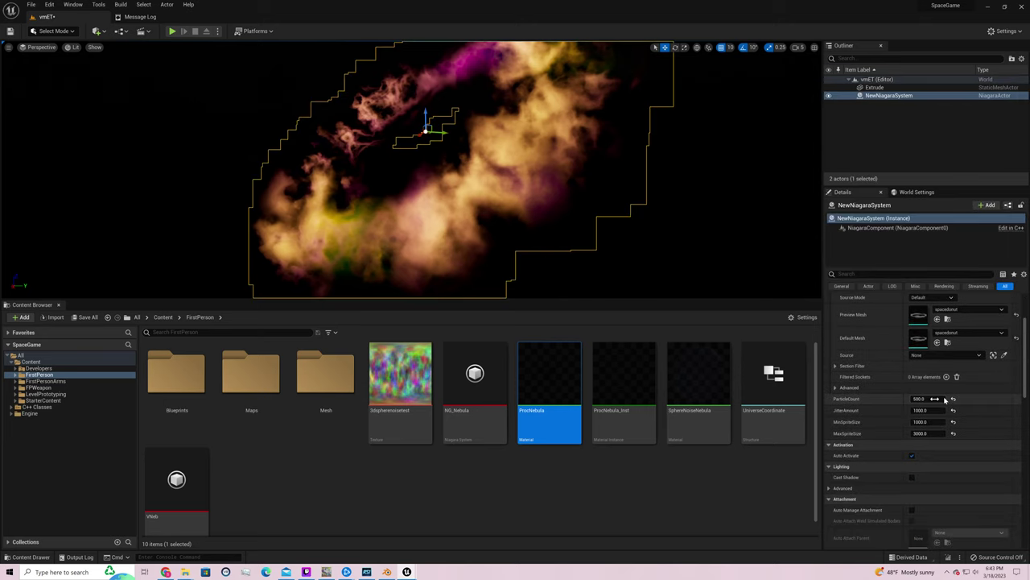
Set the nebula's ParticleCount to 100, then 1000, then 2000, and view the ring
{"action": "left_click", "coordinate": [937, 399]}
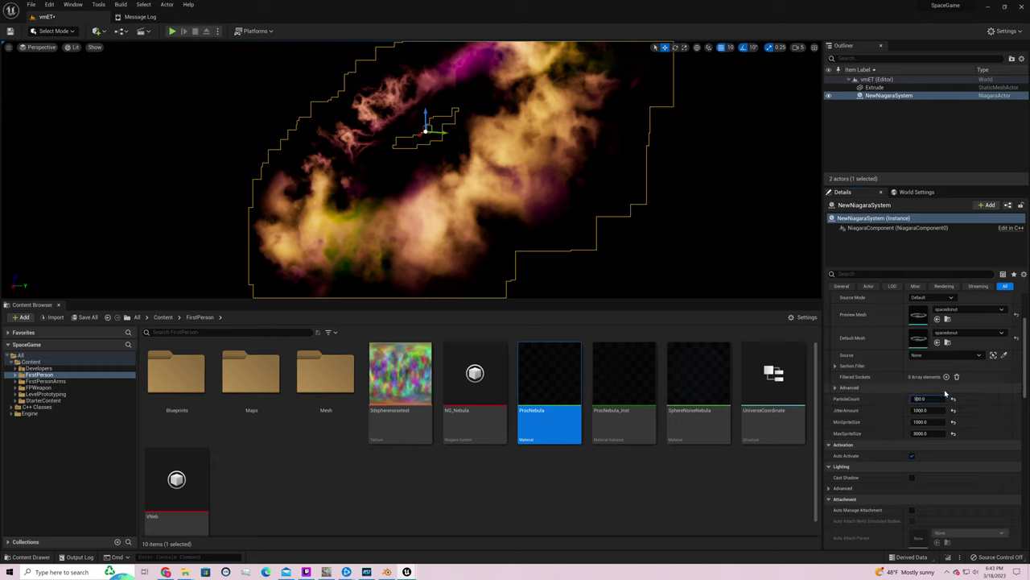
{"action": "type", "text": "100"}
{"action": "key", "text": "Return"}
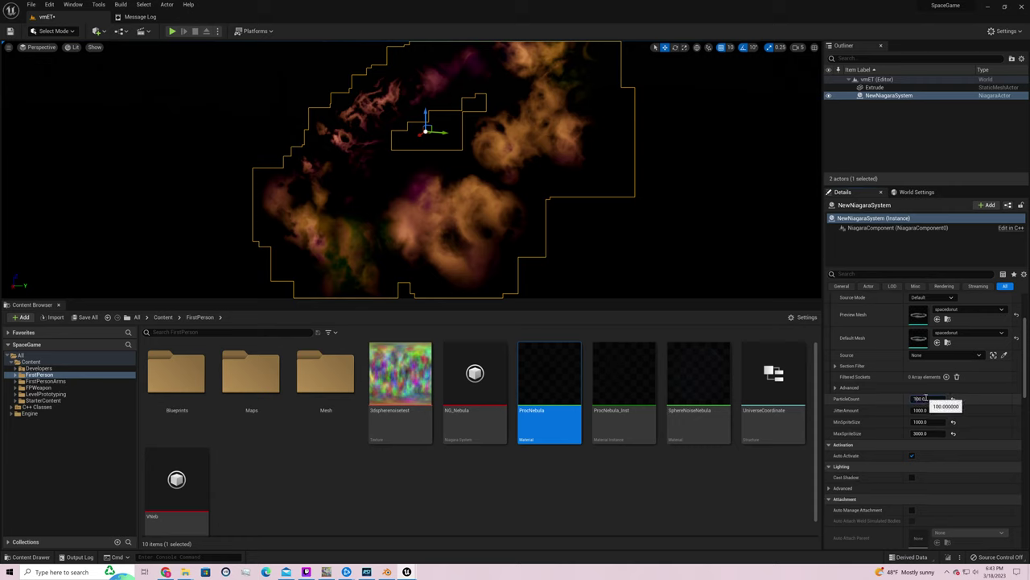
{"action": "type", "text": "0"}
{"action": "key", "text": "Return"}
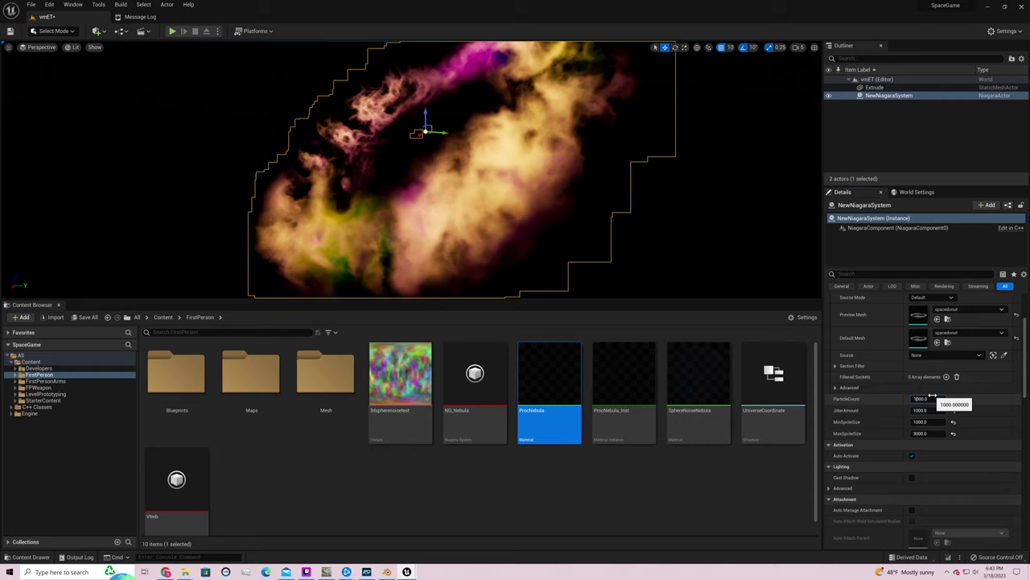
{"action": "type", "text": "2000"}
{"action": "key", "text": "Return"}
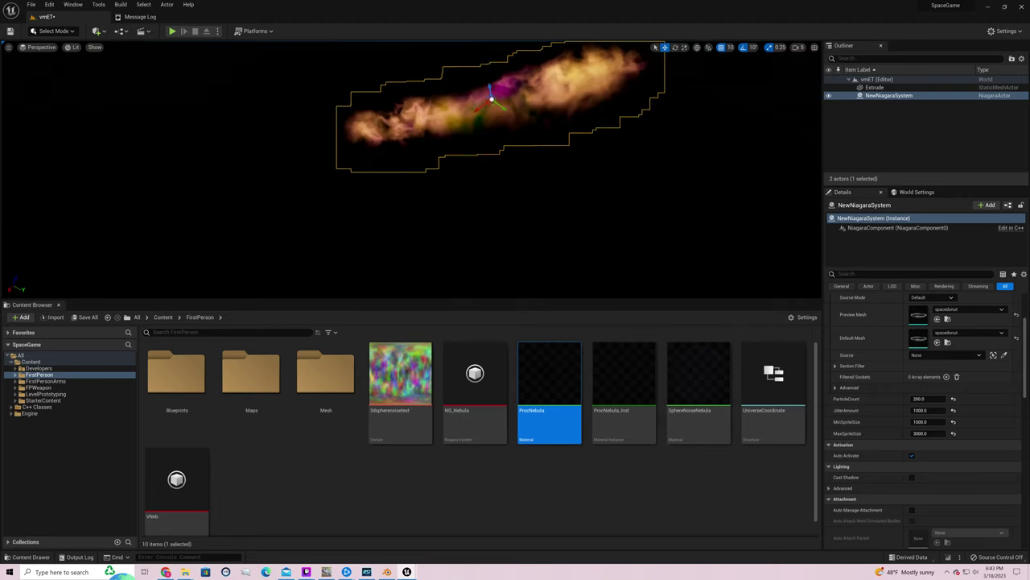
{"action": "right_click_drag", "start_coordinate": [660, 218], "coordinate": [632, 149]}
{"action": "right_click_drag", "start_coordinate": [552, 276], "coordinate": [658, 212]}
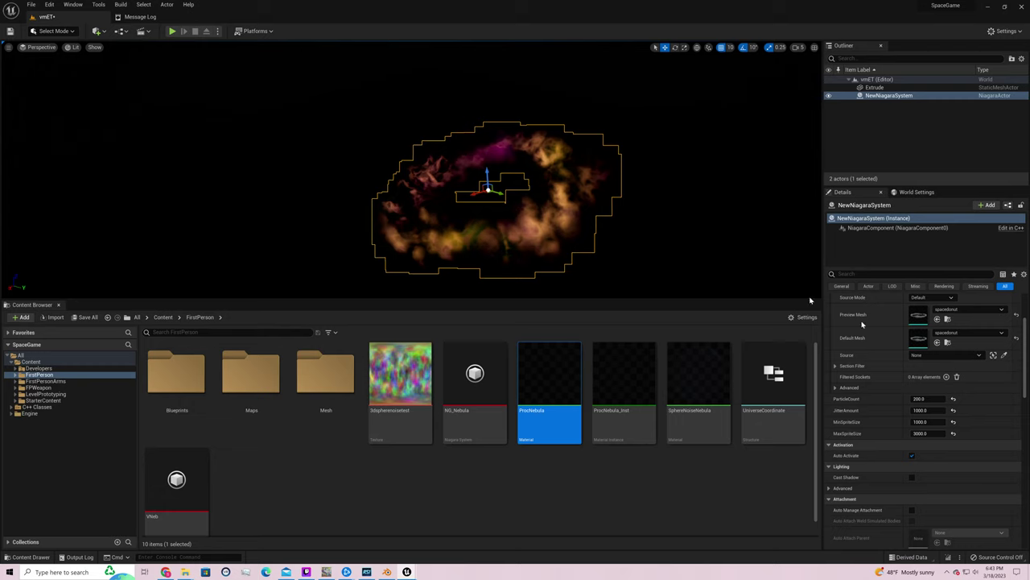
Change ProcNebula's Blend Mode from Translucent to Additive, save it, and return to the level
{"action": "double_click", "coordinate": [554, 359]}
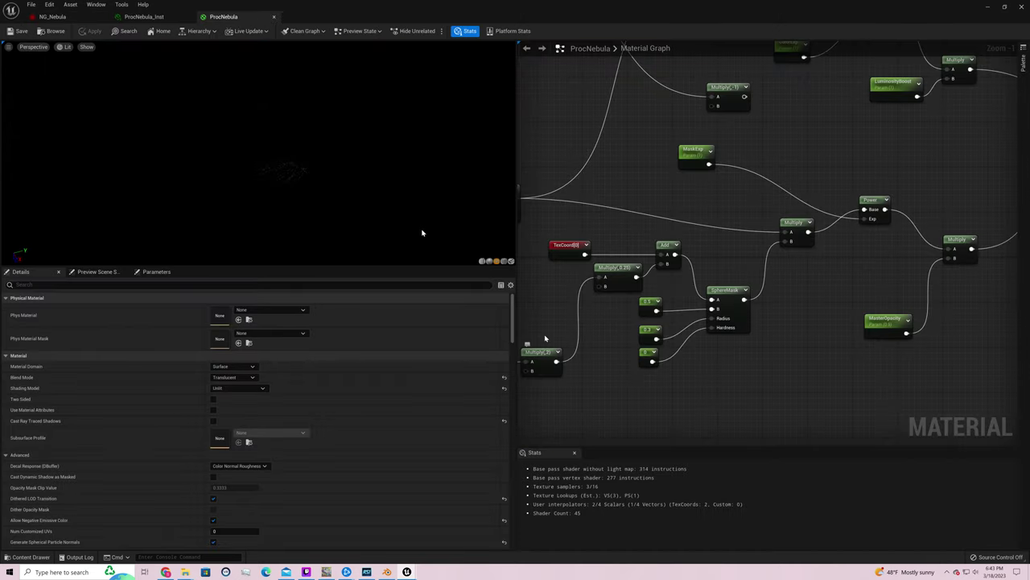
{"action": "left_click", "coordinate": [239, 379]}
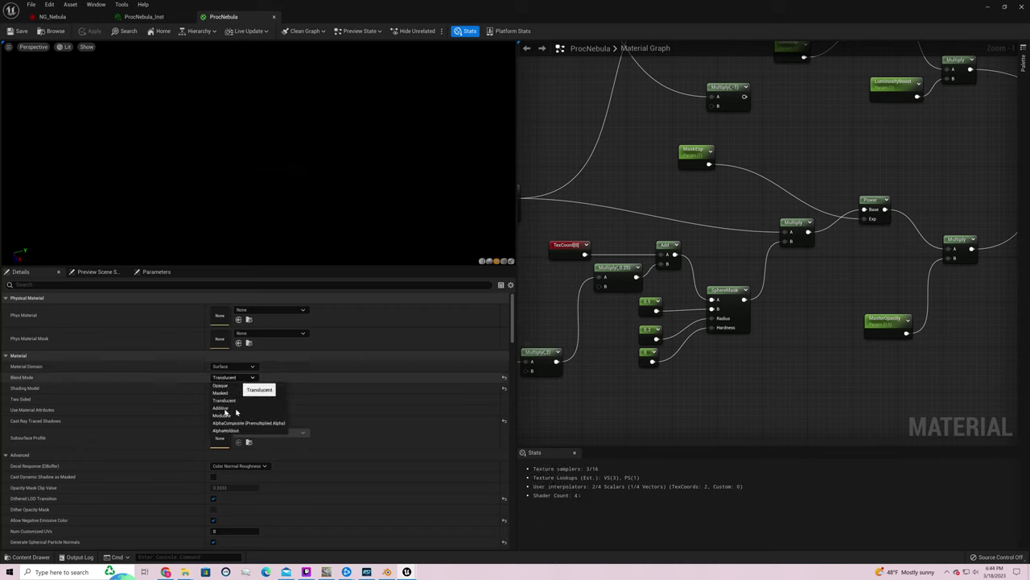
{"action": "left_click", "coordinate": [229, 409]}
{"action": "left_click", "coordinate": [13, 32]}
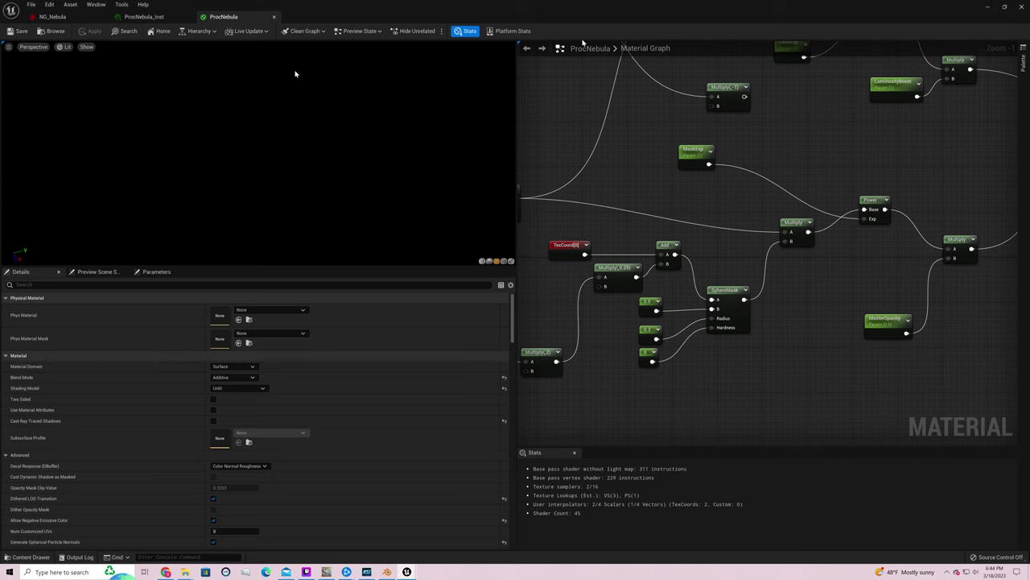
{"action": "key", "text": "alt+Tab"}
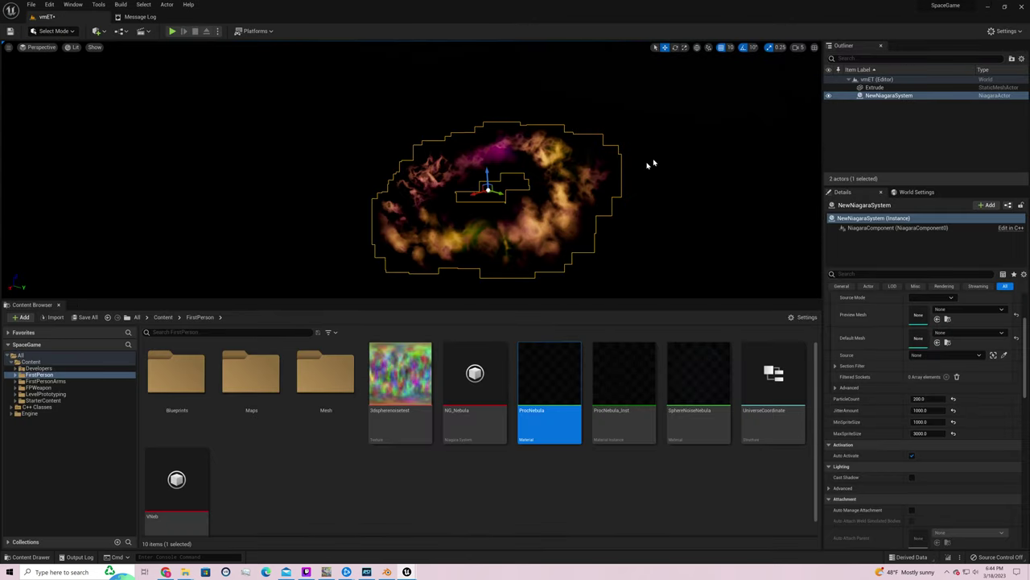
{"action": "left_click", "coordinate": [678, 168]}
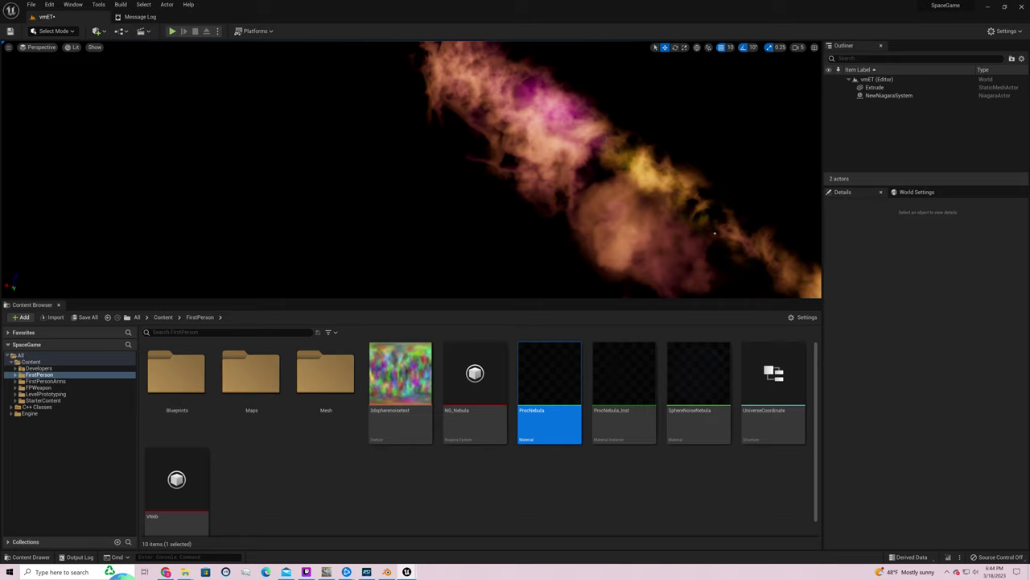
{"action": "right_click_drag", "start_coordinate": [714, 233], "coordinate": [773, 235]}
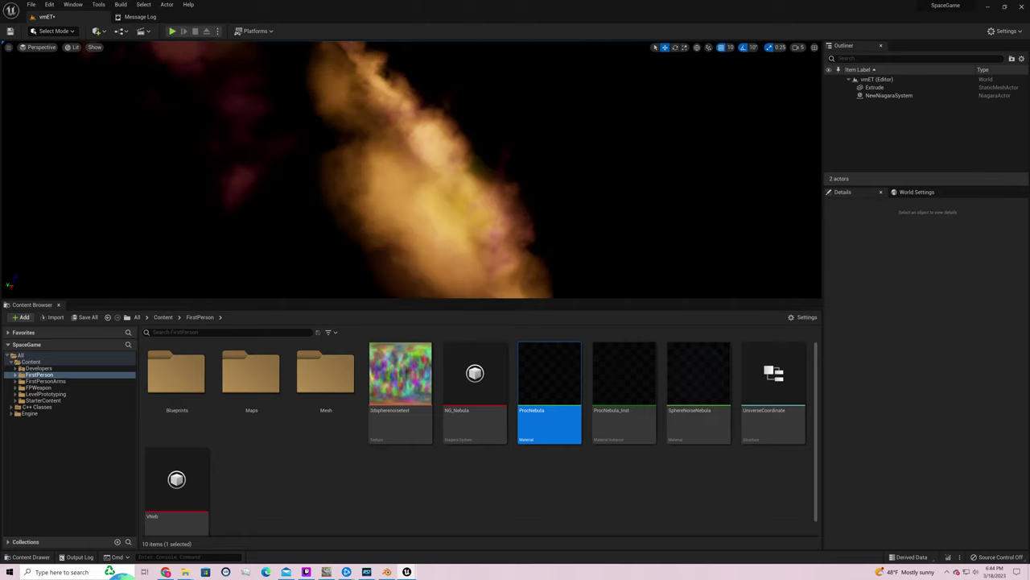
{"action": "right_click_drag", "start_coordinate": [773, 235], "coordinate": [681, 170]}
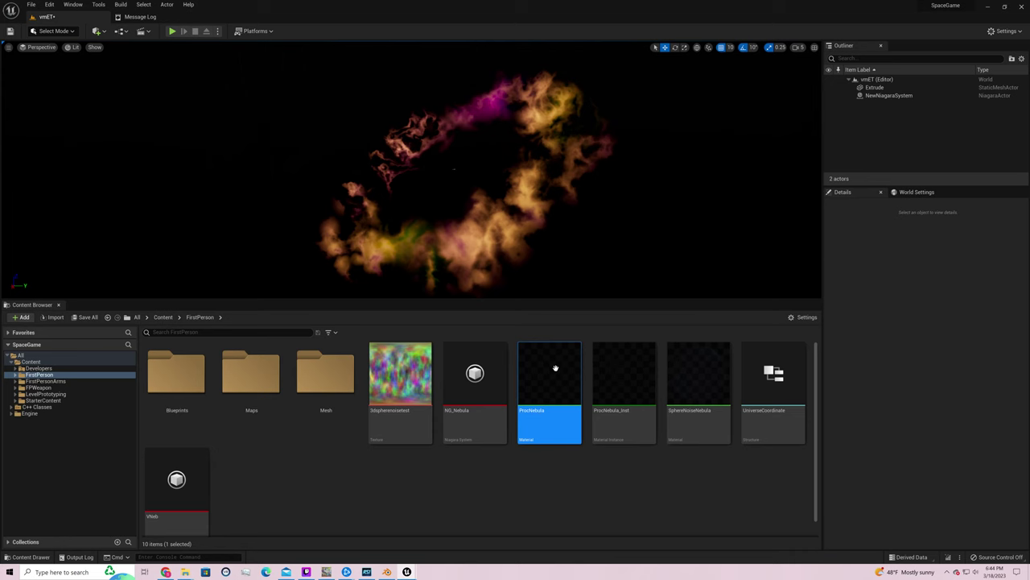
{"action": "mouse_move", "coordinate": [556, 368]}
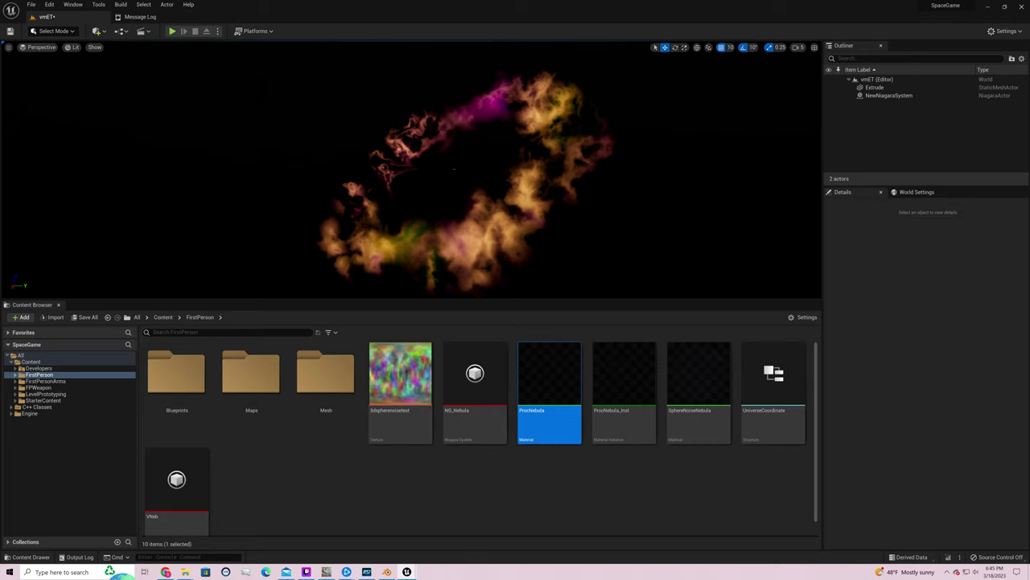
Fly the camera through the nebula ring, then save ProcNebula with Ctrl+S
{"action": "right_click_drag", "start_coordinate": [685, 185], "coordinate": [741, 187]}
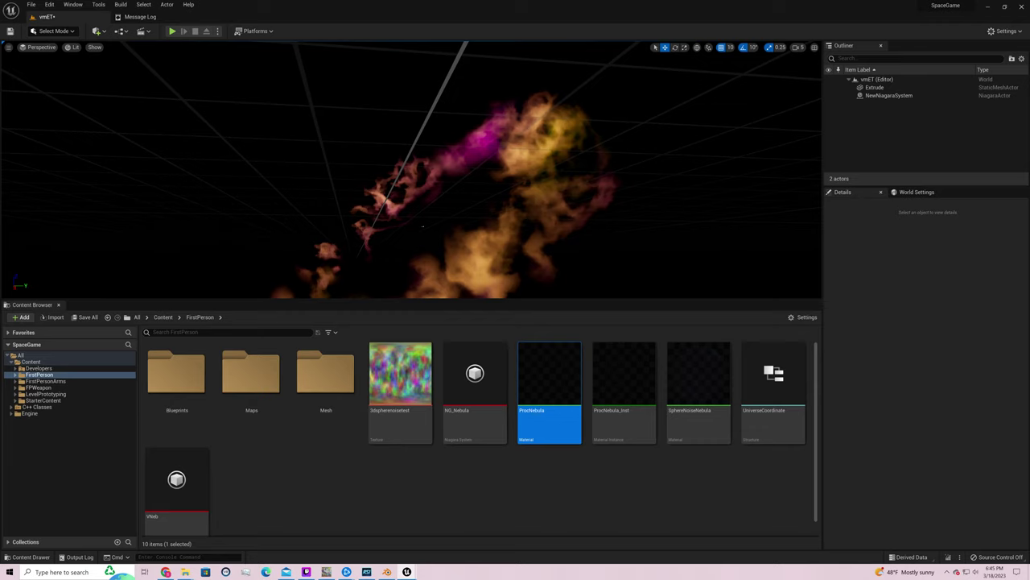
{"action": "right_click_drag", "start_coordinate": [742, 187], "coordinate": [747, 191]}
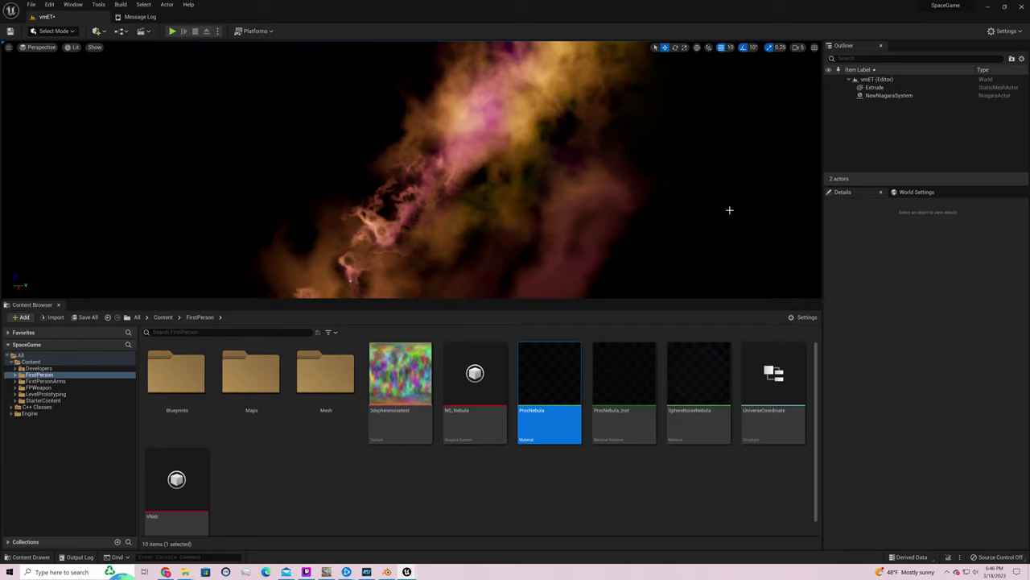
{"action": "left_click_drag", "start_coordinate": [730, 210], "coordinate": [847, 231]}
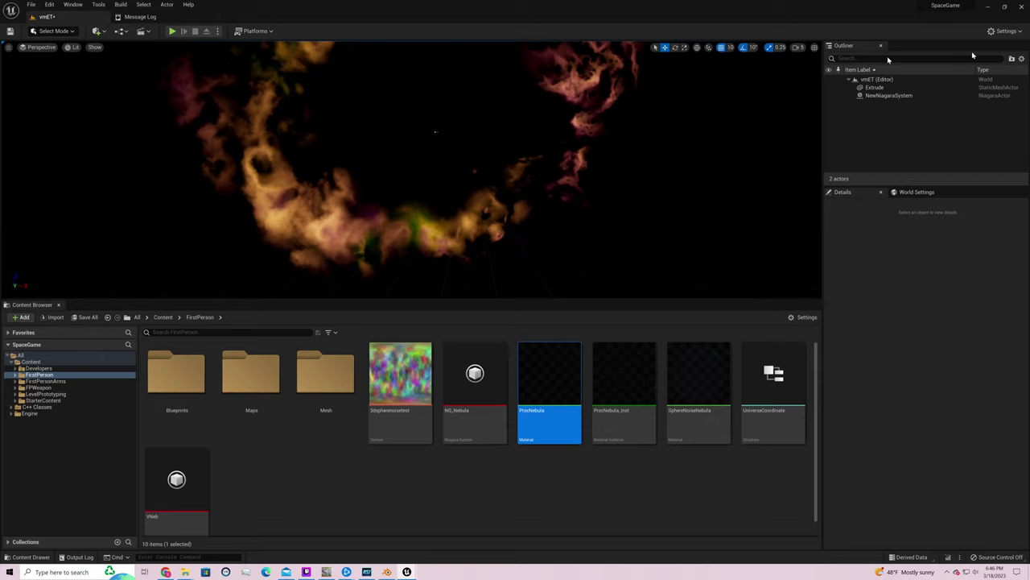
{"action": "key", "text": "ctrl+s"}
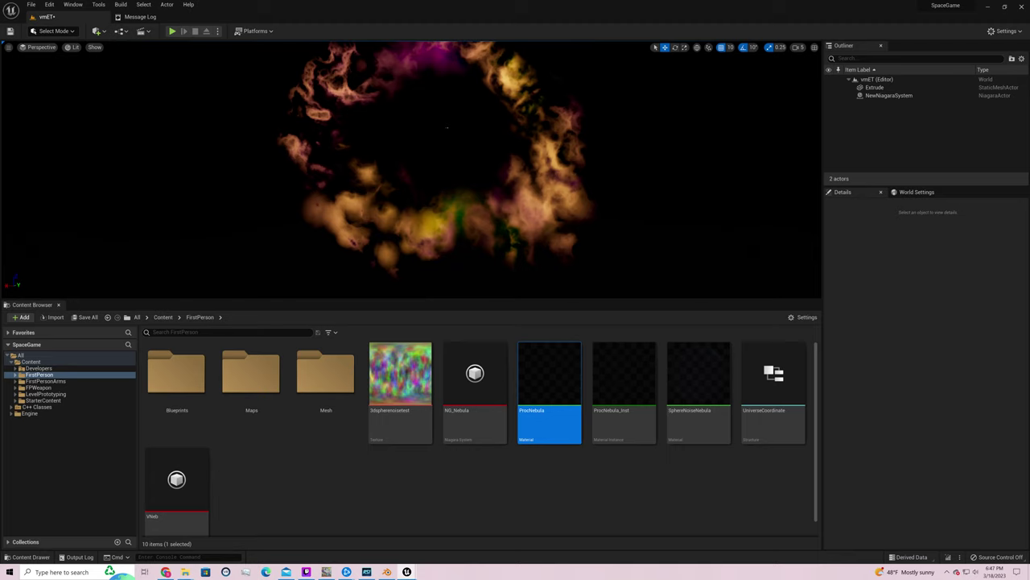
{"action": "key", "text": "ctrl+s"}
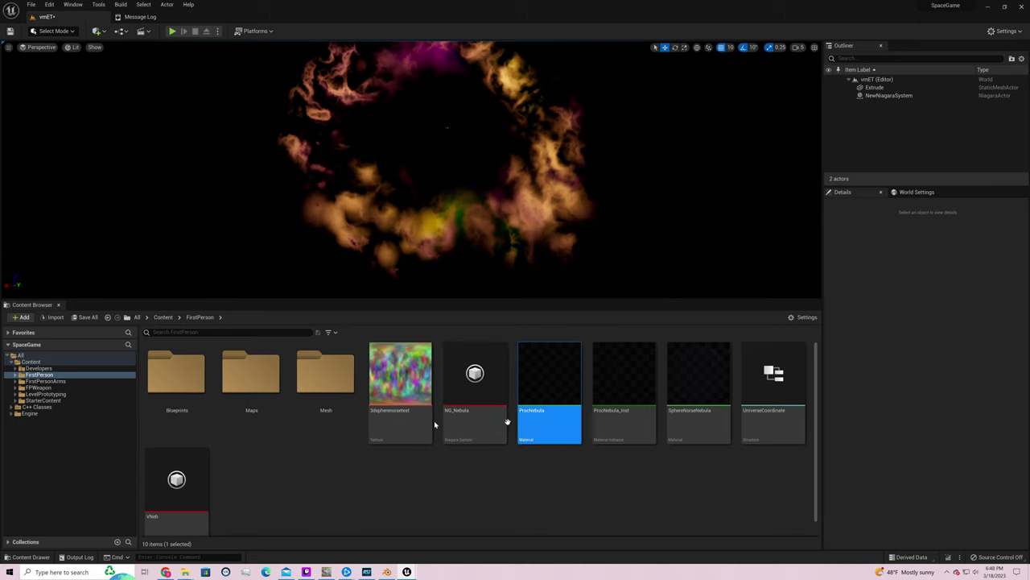
Open the Mesh folder, select NewNiagaraSystem, and browse to its Default Mesh spacedonut
{"action": "left_click", "coordinate": [331, 412]}
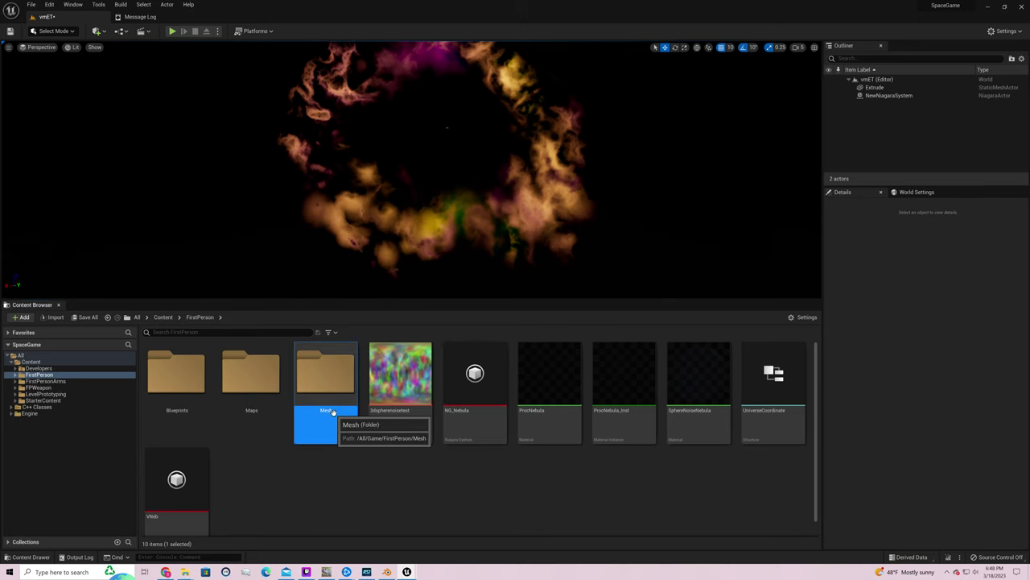
{"action": "double_click", "coordinate": [331, 412]}
{"action": "scroll", "coordinate": [451, 414], "scroll_direction": "down", "scroll_amount": 5}
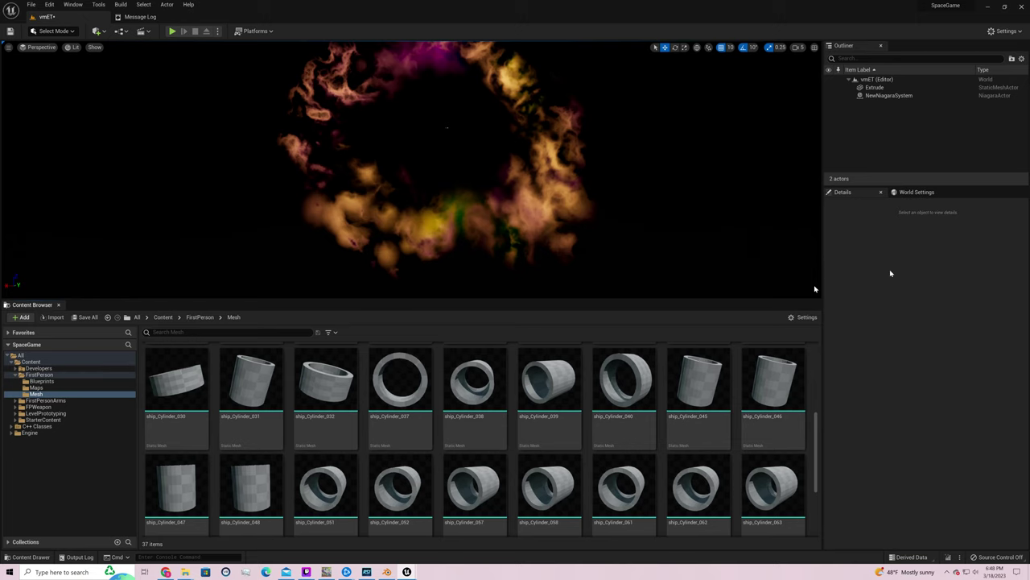
{"action": "left_click", "coordinate": [891, 97]}
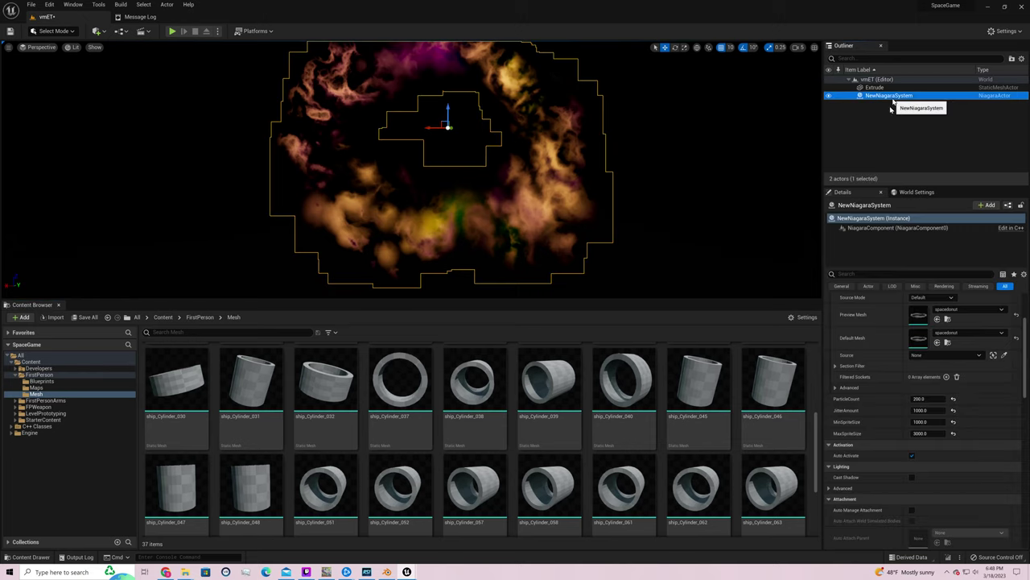
{"action": "left_click", "coordinate": [949, 343]}
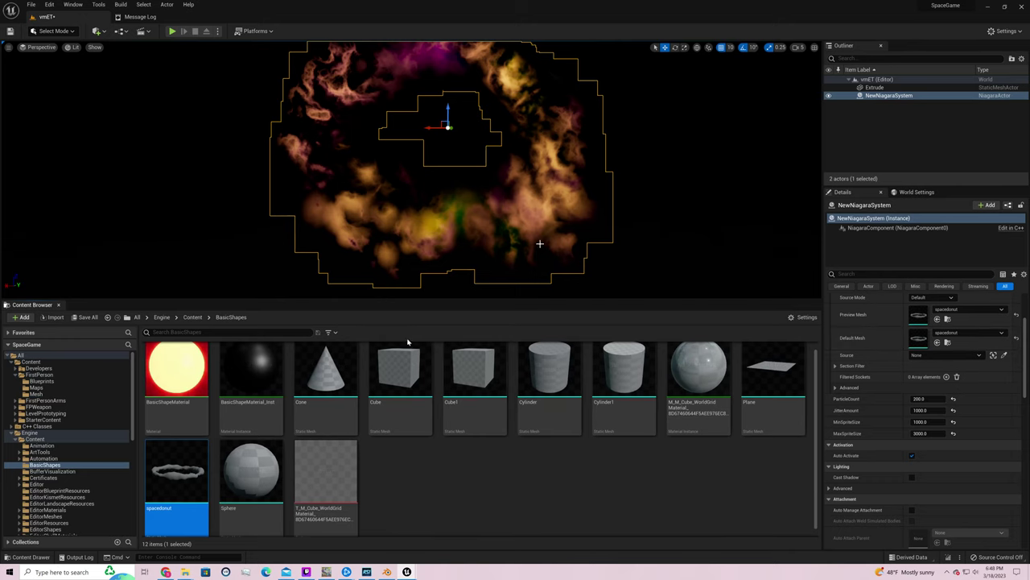
Place the spacedonut mesh in the level and assign ProcNebula_Inst to its Element 0 slot
{"action": "left_click_drag", "start_coordinate": [179, 483], "coordinate": [461, 160]}
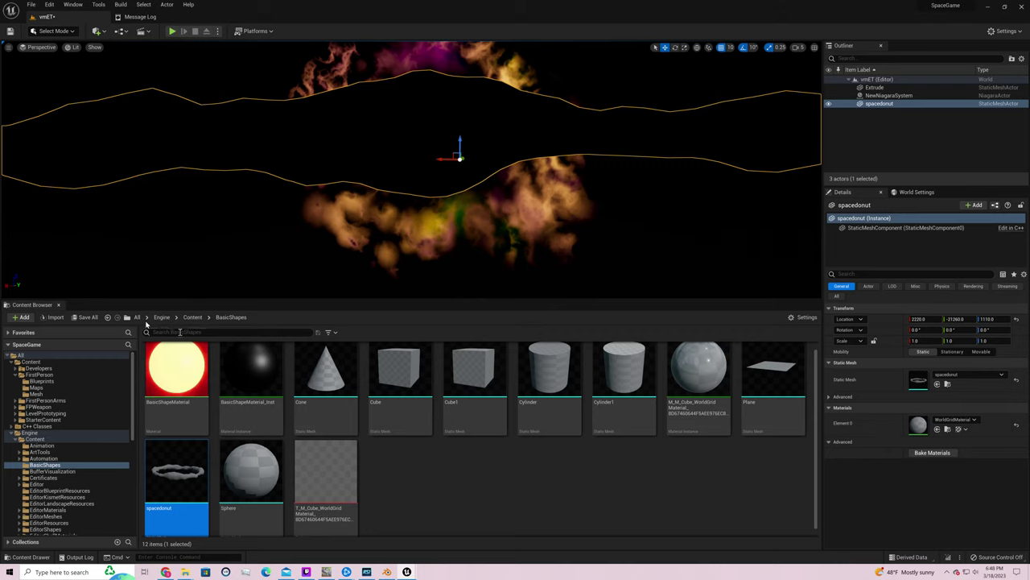
{"action": "left_click", "coordinate": [50, 381]}
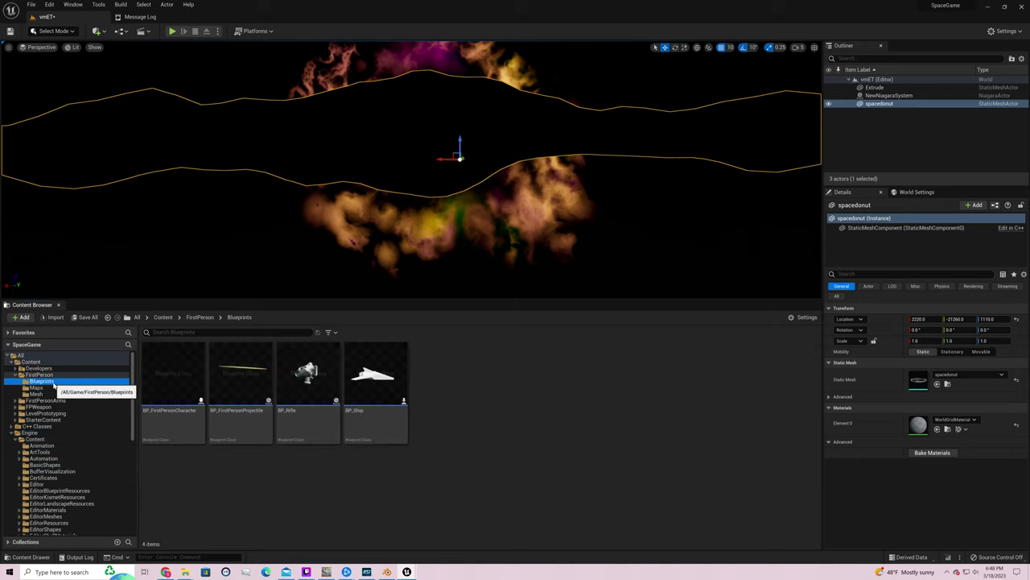
{"action": "left_click", "coordinate": [55, 375]}
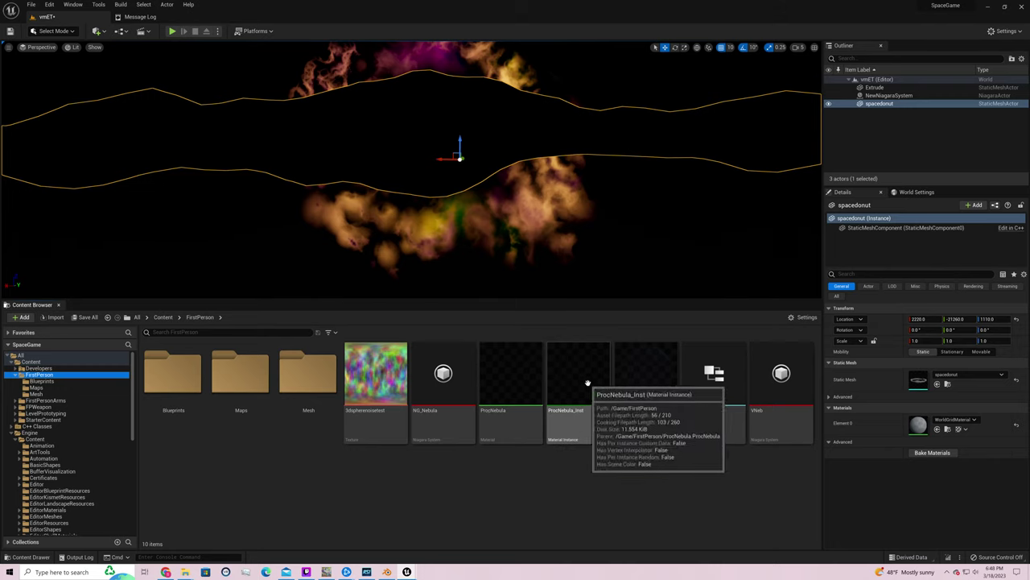
{"action": "left_click_drag", "start_coordinate": [588, 383], "coordinate": [920, 426]}
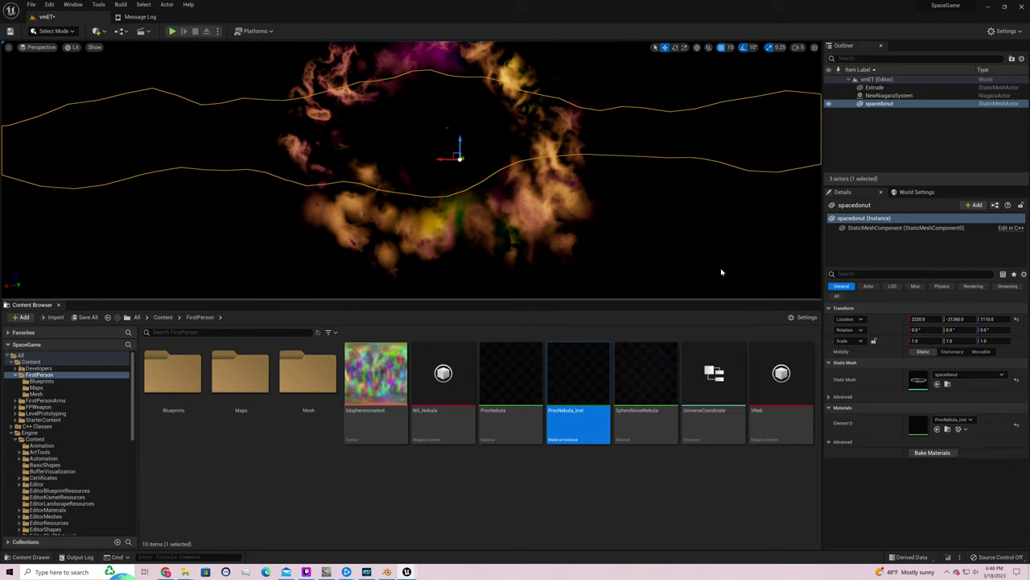
Move the spacedonut with the translate gizmo to Z 2140 and Y -15100
{"action": "right_click_drag", "start_coordinate": [721, 272], "coordinate": [620, 241]}
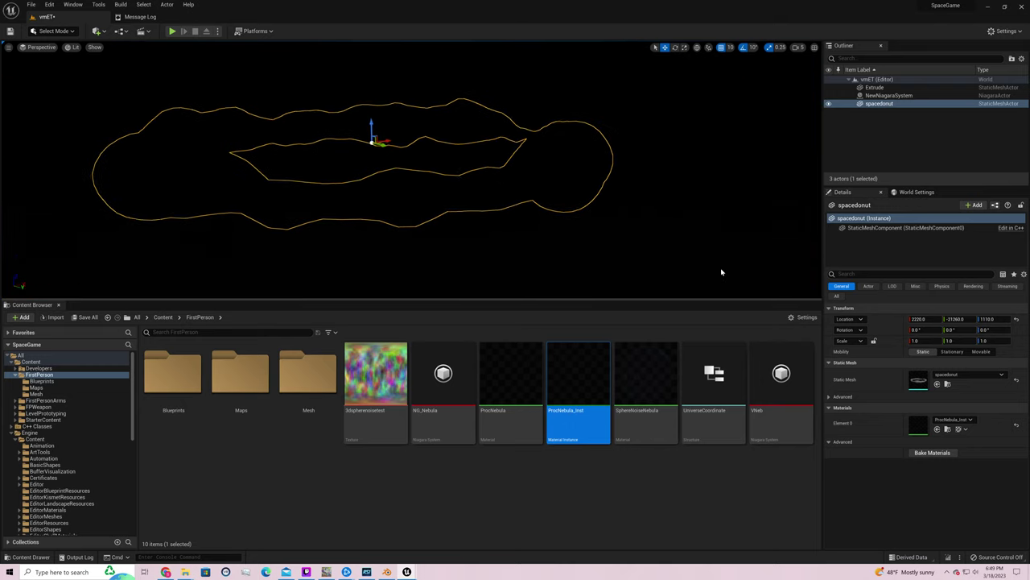
{"action": "left_click_drag", "start_coordinate": [375, 133], "coordinate": [603, 252]}
{"action": "right_click_drag", "start_coordinate": [665, 273], "coordinate": [665, 273]}
{"action": "right_click_drag", "start_coordinate": [569, 238], "coordinate": [569, 238]}
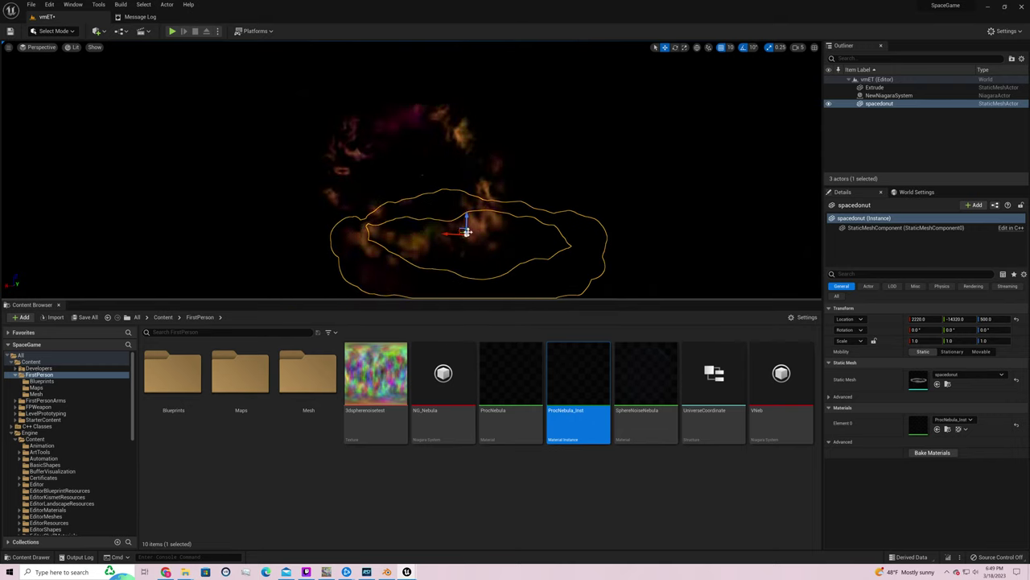
{"action": "right_click_drag", "start_coordinate": [467, 232], "coordinate": [479, 236]}
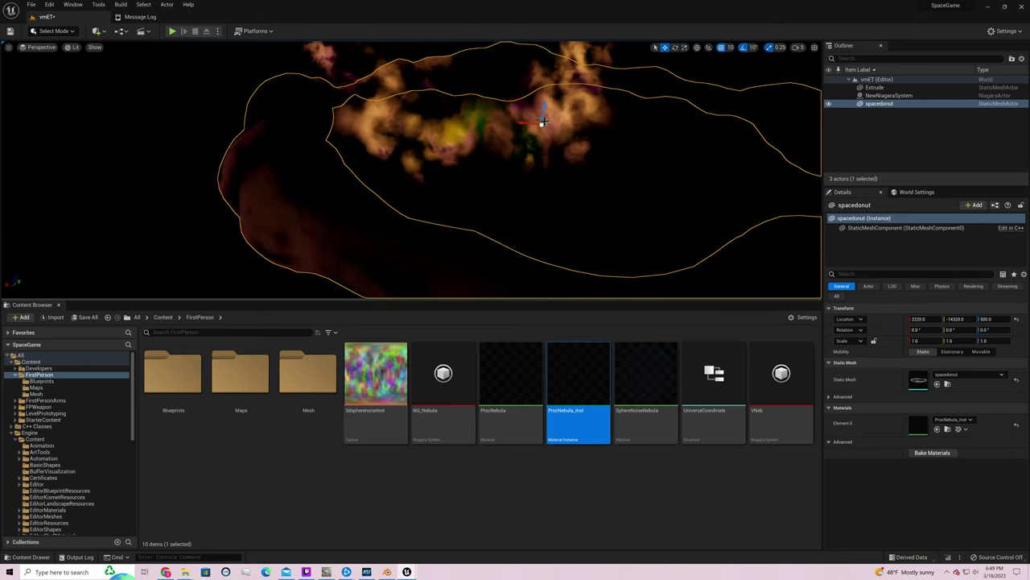
{"action": "left_click_drag", "start_coordinate": [544, 113], "coordinate": [530, 83]}
{"action": "right_click_drag", "start_coordinate": [531, 83], "coordinate": [531, 83]}
{"action": "left_click_drag", "start_coordinate": [484, 142], "coordinate": [512, 159]}
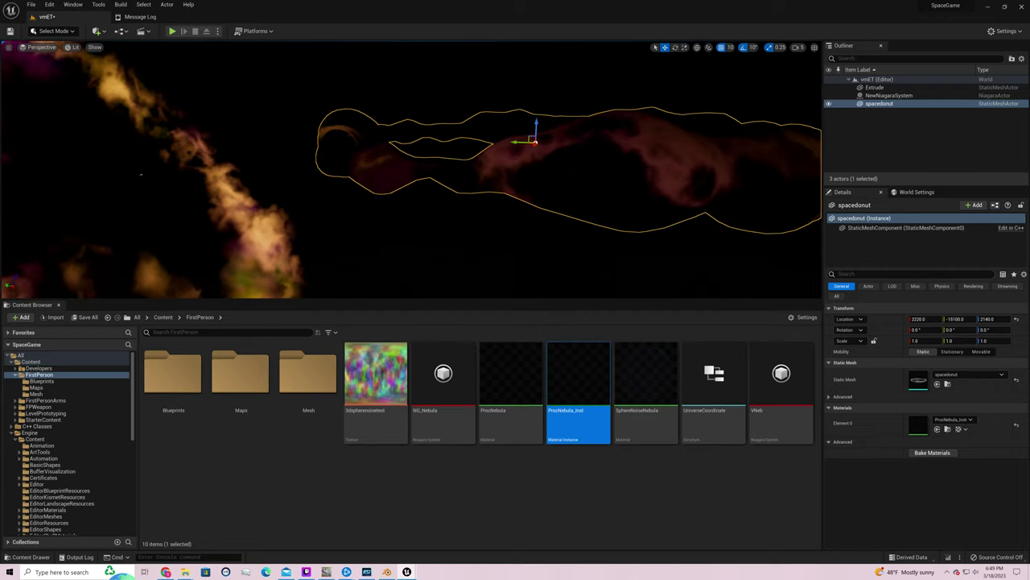
Duplicate the donut repeatedly, rotating each copy further around Z, up to spacedonut7, then deselect
{"action": "key", "text": "ctrl+d"}
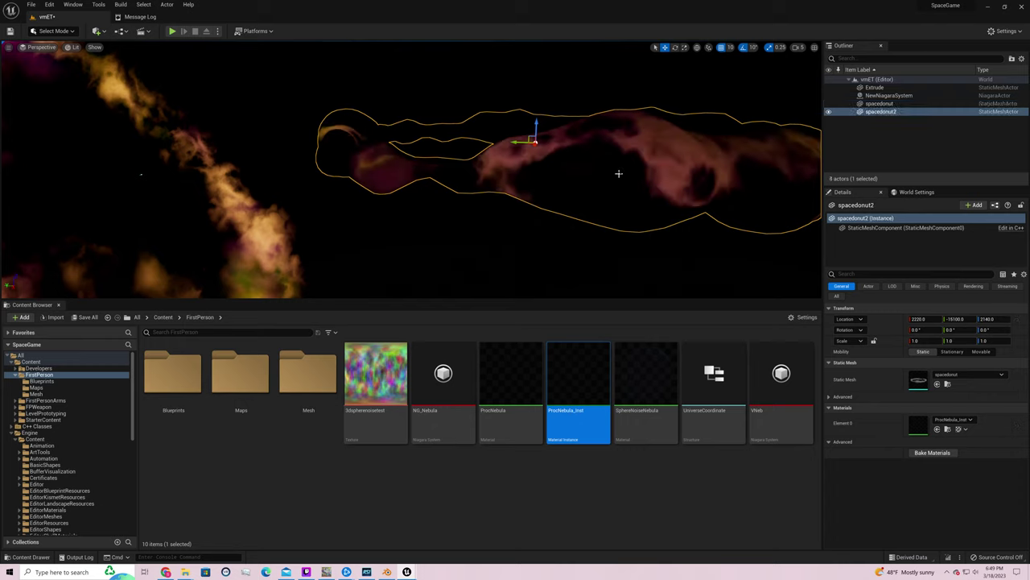
{"action": "left_click", "coordinate": [674, 48]}
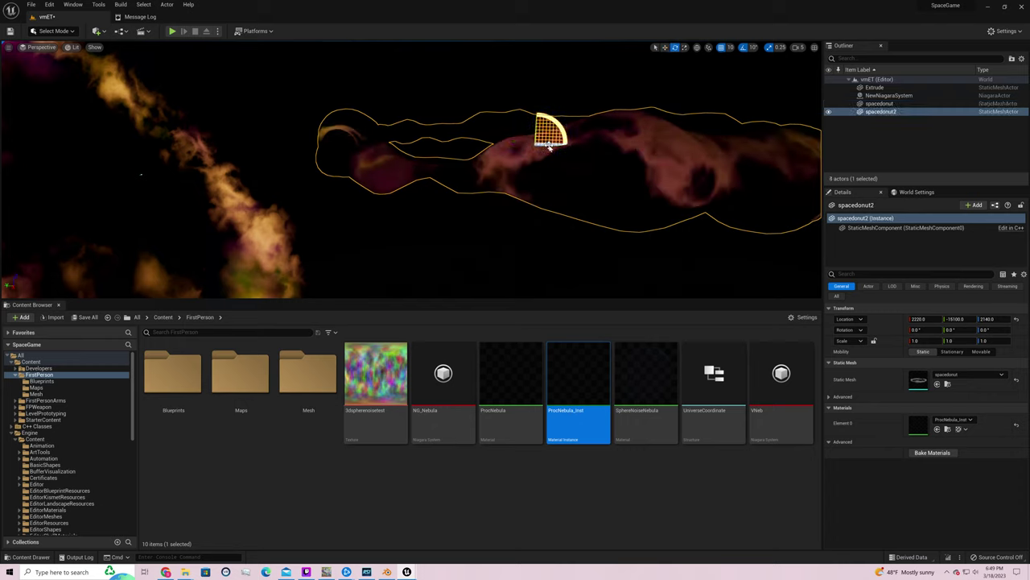
{"action": "left_click_drag", "start_coordinate": [550, 146], "coordinate": [533, 147]}
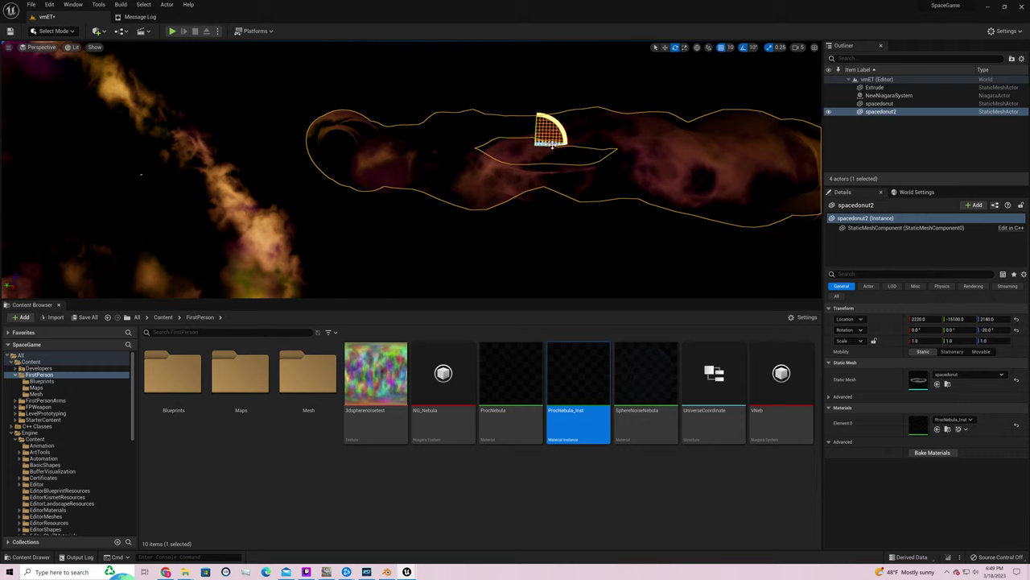
{"action": "key", "text": "ctrl+d"}
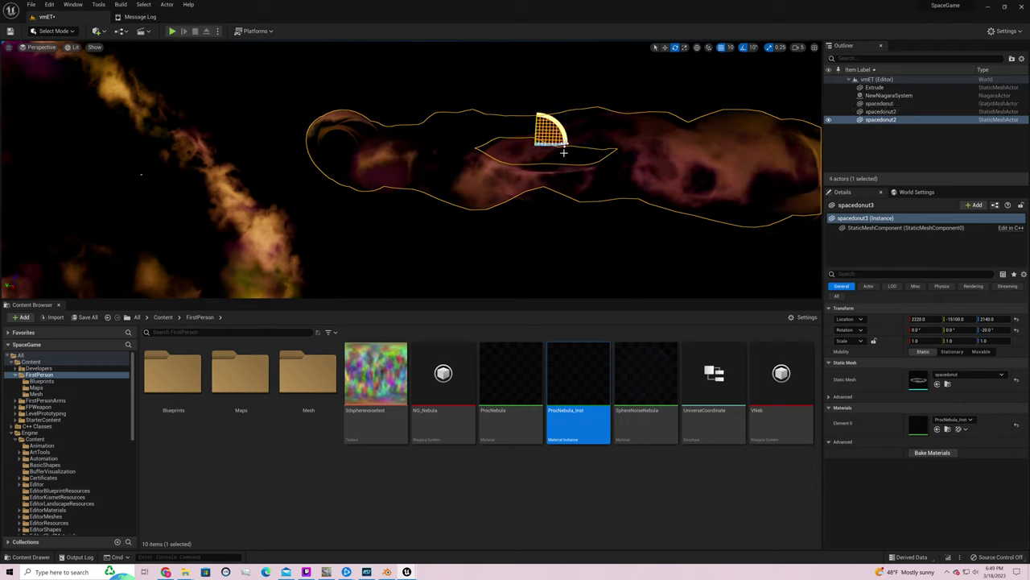
{"action": "mouse_move", "coordinate": [553, 146]}
{"action": "left_mouse_down"}
{"action": "mouse_move", "coordinate": [529, 146]}
{"action": "mouse_move", "coordinate": [557, 146]}
{"action": "mouse_move", "coordinate": [548, 146]}
{"action": "left_mouse_up"}
{"action": "key", "text": "ctrl+d"}
{"action": "key", "text": "ctrl+d"}
{"action": "key", "text": "ctrl+d"}
{"action": "key", "text": "ctrl+d"}
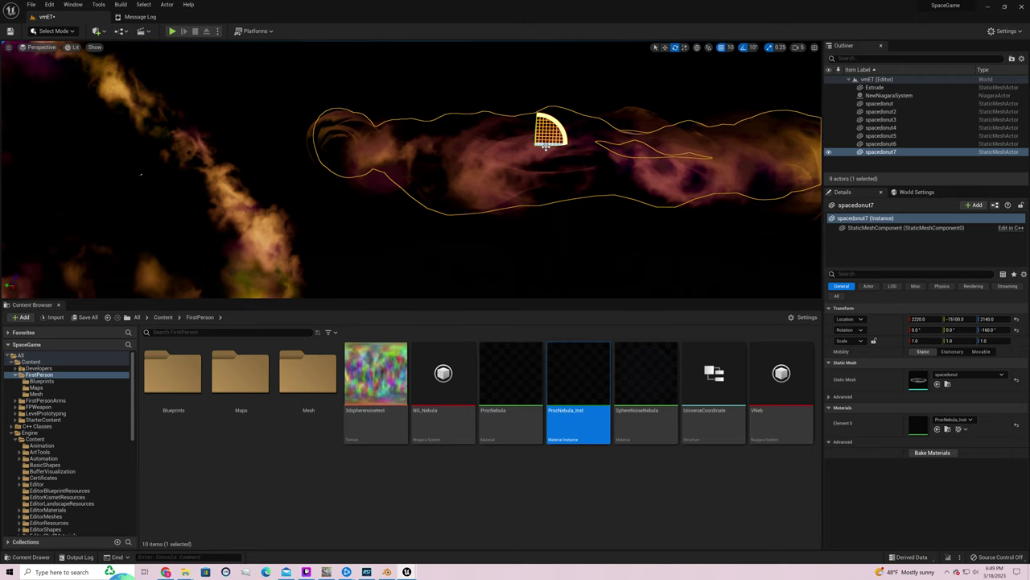
{"action": "left_click_drag", "start_coordinate": [536, 144], "coordinate": [579, 120]}
{"action": "right_click_drag", "start_coordinate": [640, 94], "coordinate": [671, 106]}
{"action": "left_click", "coordinate": [676, 93]}
Select spacedonut through spacedonut7, delete them, and turn the view back to the nebula
{"action": "left_click", "coordinate": [674, 155]}
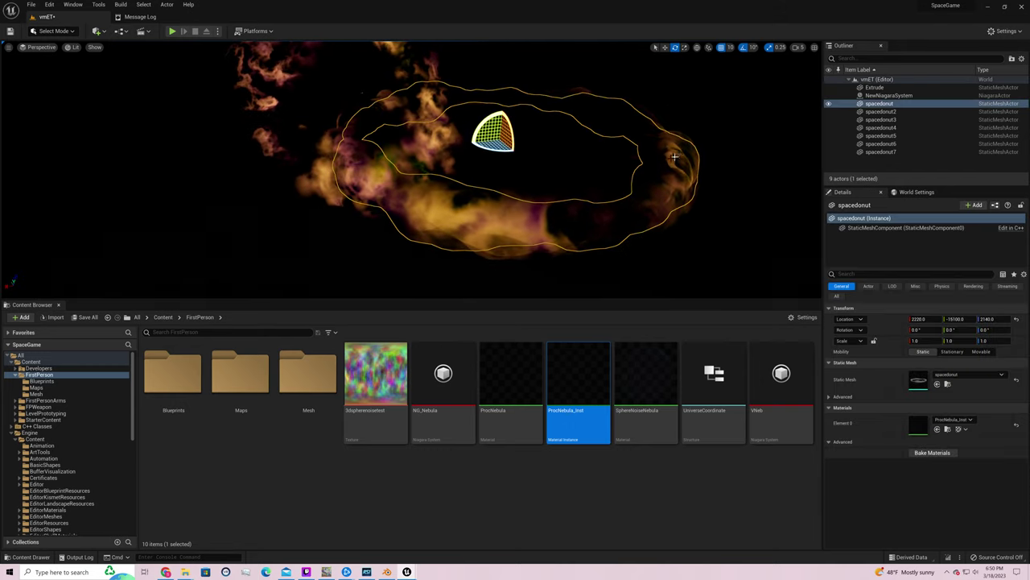
{"action": "left_click", "coordinate": [555, 224]}
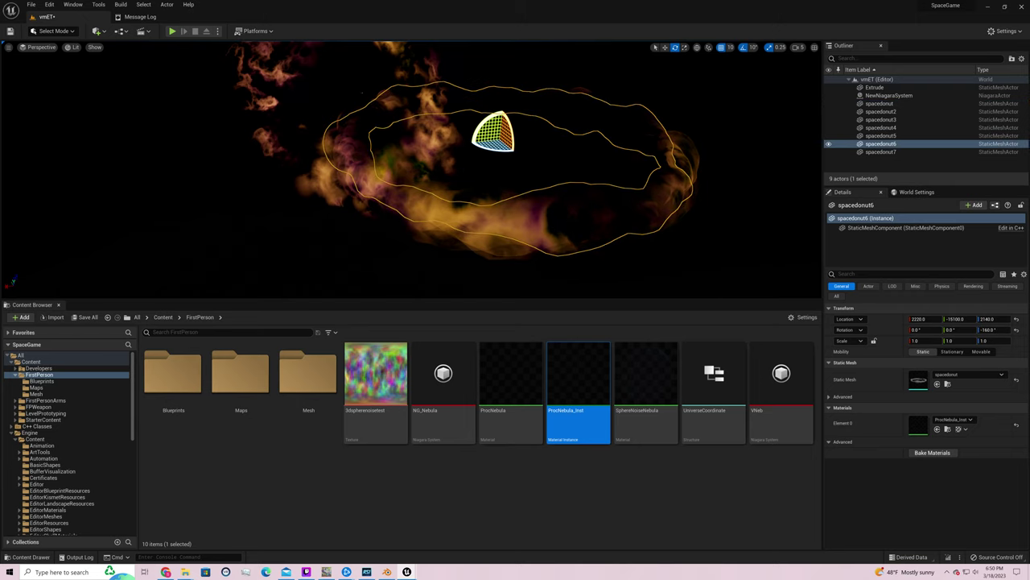
{"action": "left_click", "coordinate": [517, 246]}
{"action": "left_click", "coordinate": [478, 262]}
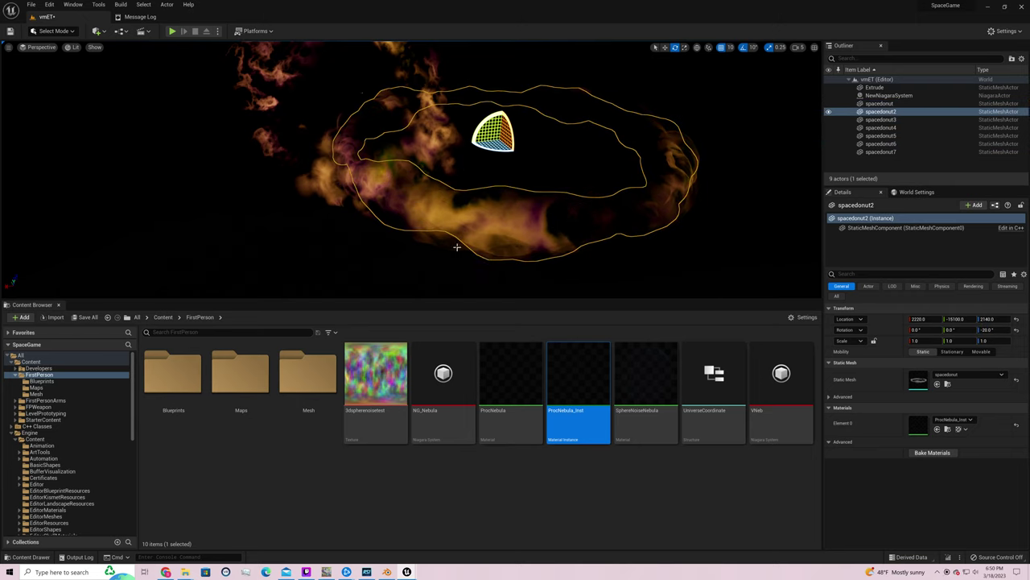
{"action": "left_click", "coordinate": [457, 246]}
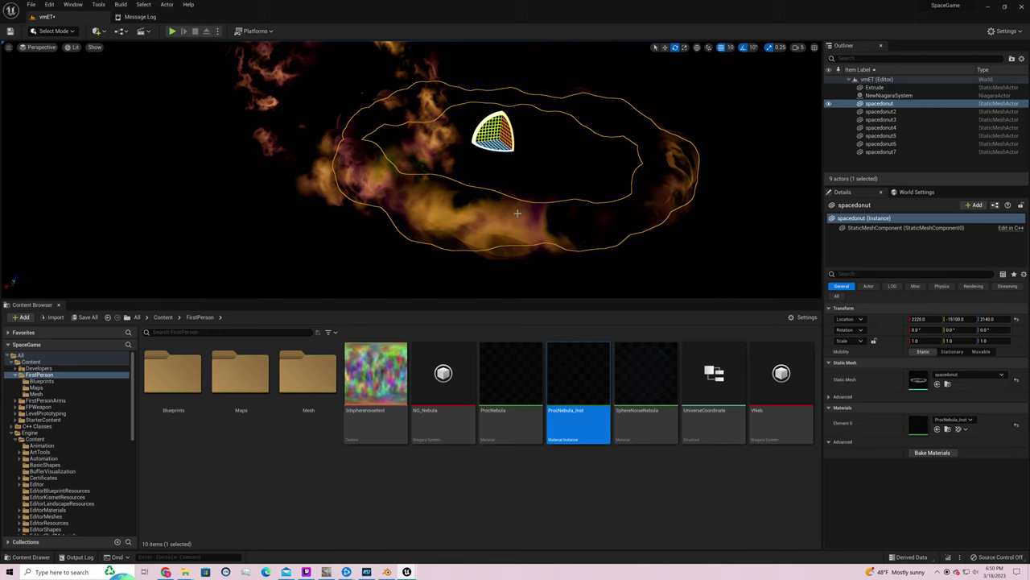
{"action": "left_click", "coordinate": [880, 152], "text": "shift"}
{"action": "key", "text": "Delete"}
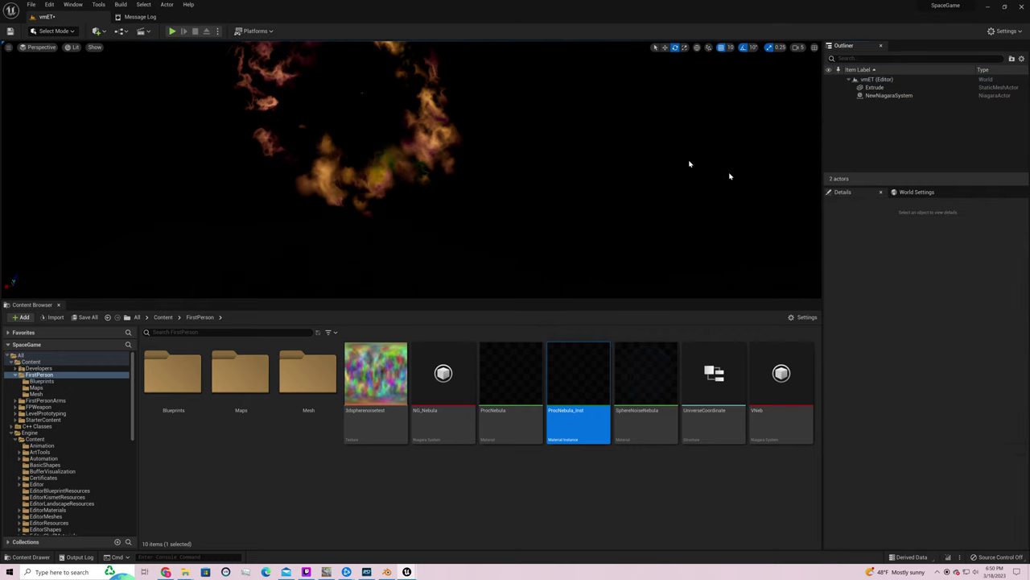
{"action": "scroll", "coordinate": [467, 146], "scroll_direction": "up", "scroll_amount": 5}
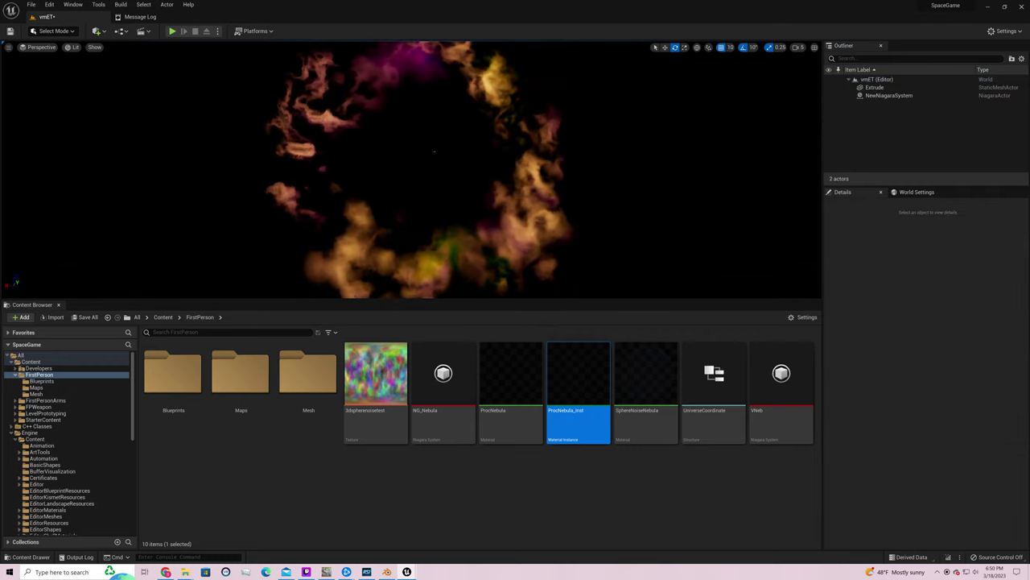
{"action": "right_click_drag", "start_coordinate": [467, 147], "coordinate": [531, 146]}
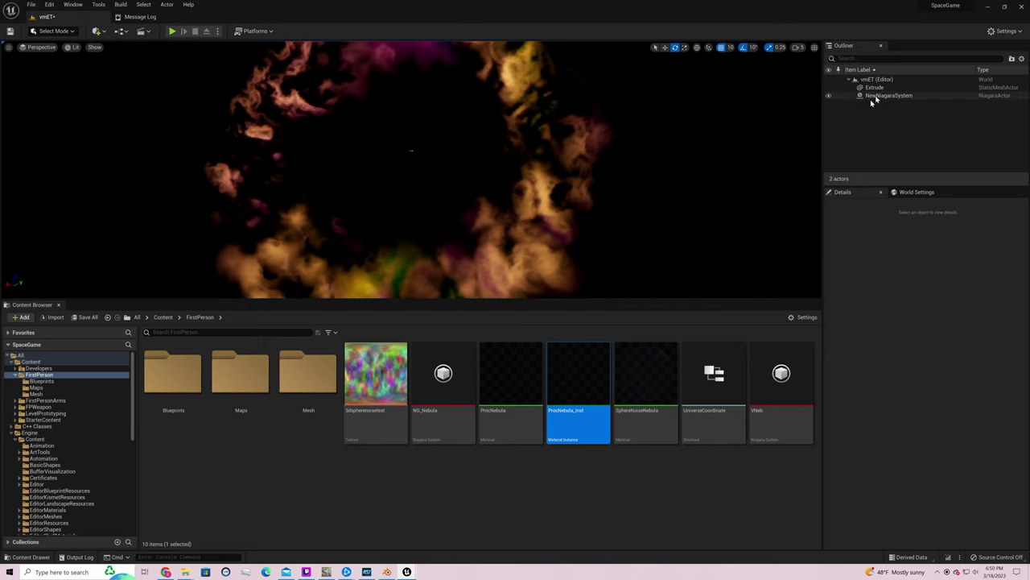
Raise NewNiagaraSystem's MaxSpriteSize to 6000 and preview the enlarged nebula
{"action": "left_click", "coordinate": [878, 97]}
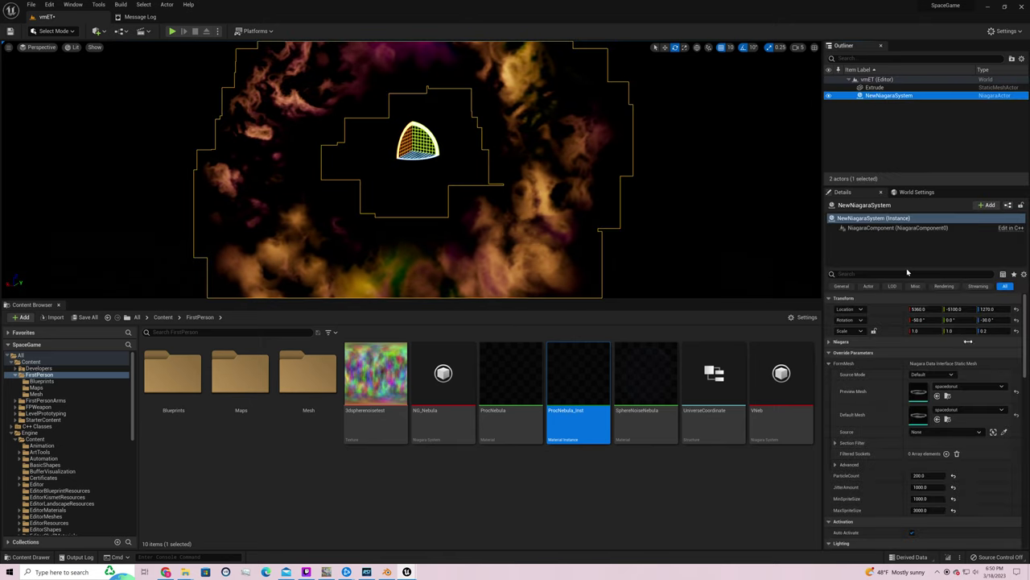
{"action": "left_click", "coordinate": [918, 511]}
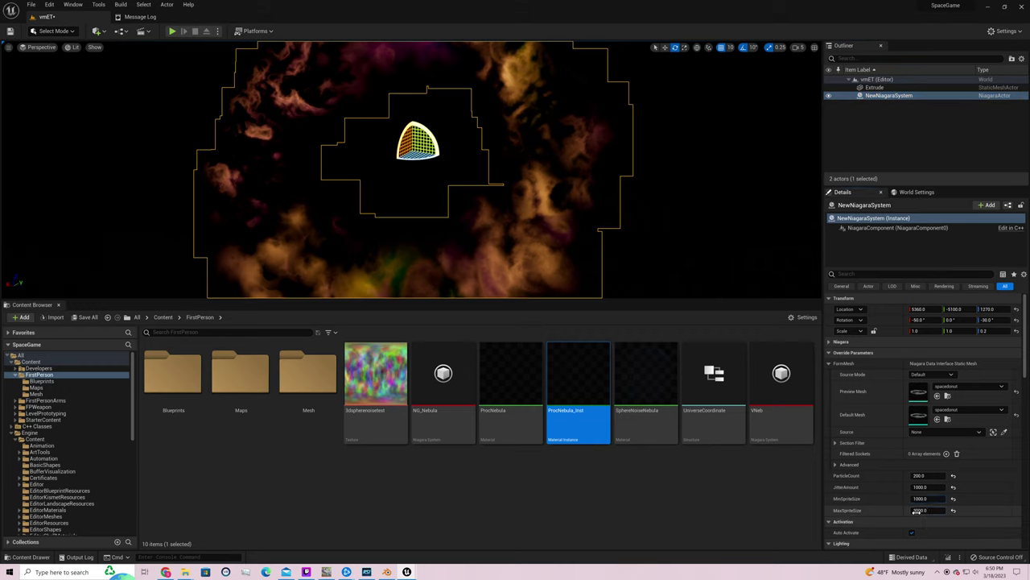
{"action": "left_click", "coordinate": [937, 508]}
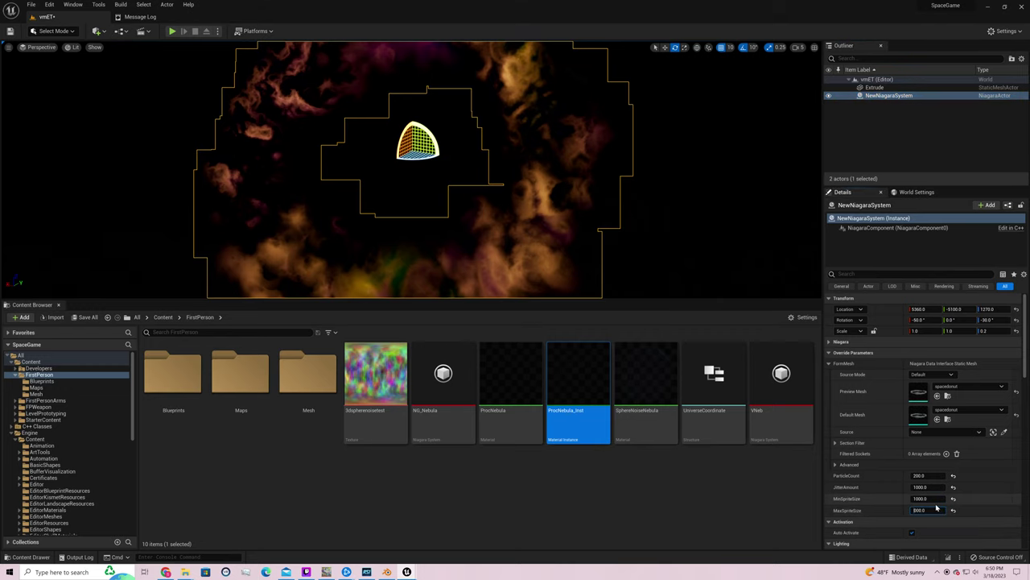
{"action": "key", "text": "Return"}
{"action": "mouse_move", "coordinate": [582, 287]}
{"action": "right_mouse_down"}
{"action": "mouse_move", "coordinate": [560, 310]}
{"action": "mouse_move", "coordinate": [568, 306]}
{"action": "mouse_move", "coordinate": [554, 288]}
{"action": "mouse_move", "coordinate": [561, 296]}
{"action": "mouse_move", "coordinate": [580, 286]}
{"action": "right_mouse_up"}
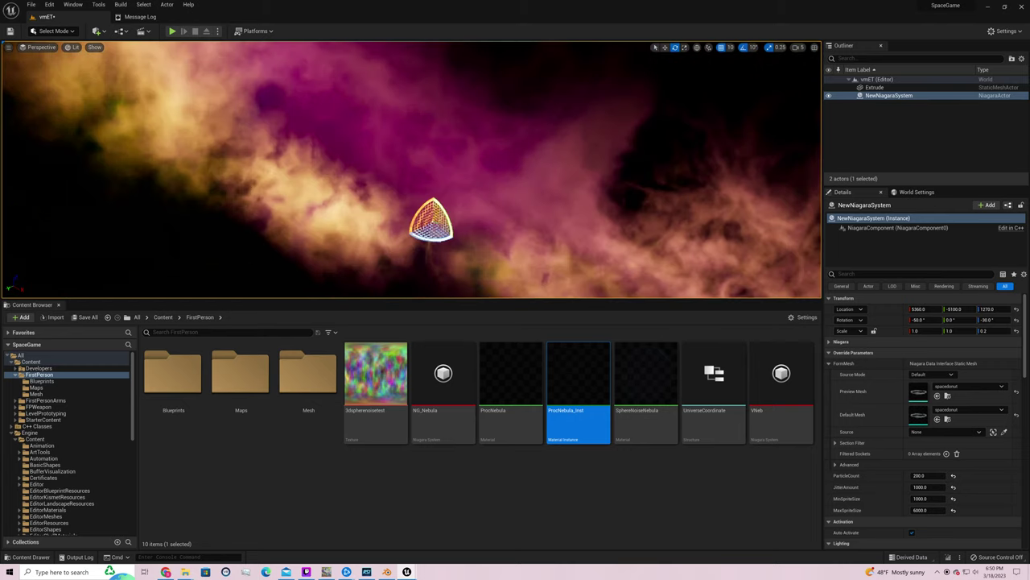
{"action": "right_click_drag", "start_coordinate": [579, 286], "coordinate": [574, 271]}
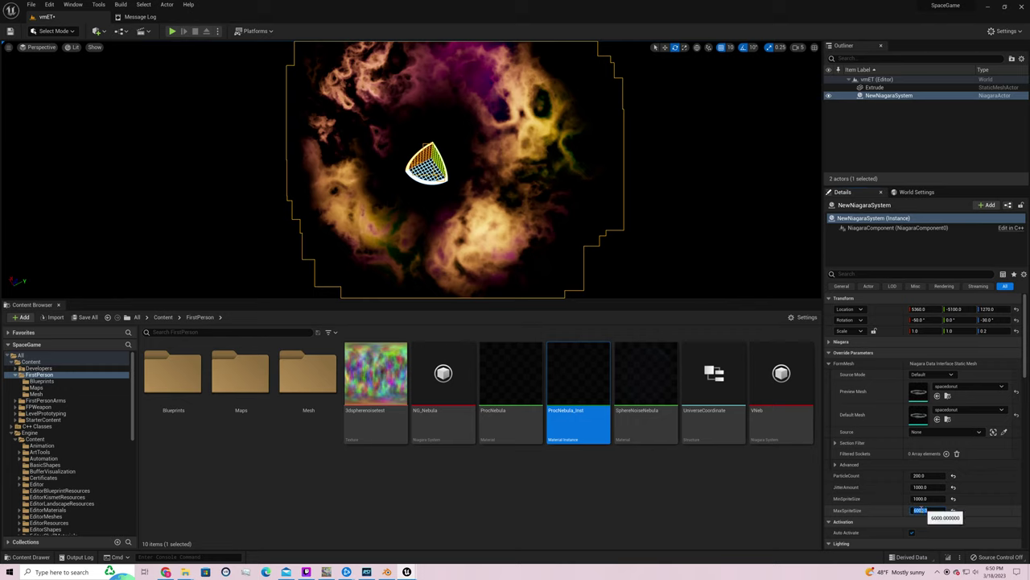
Return MaxSpriteSize to 3000 and lower MinSpriteSize to 500
{"action": "left_click", "coordinate": [926, 509]}
{"action": "type", "text": "3000"}
{"action": "key", "text": "Return"}
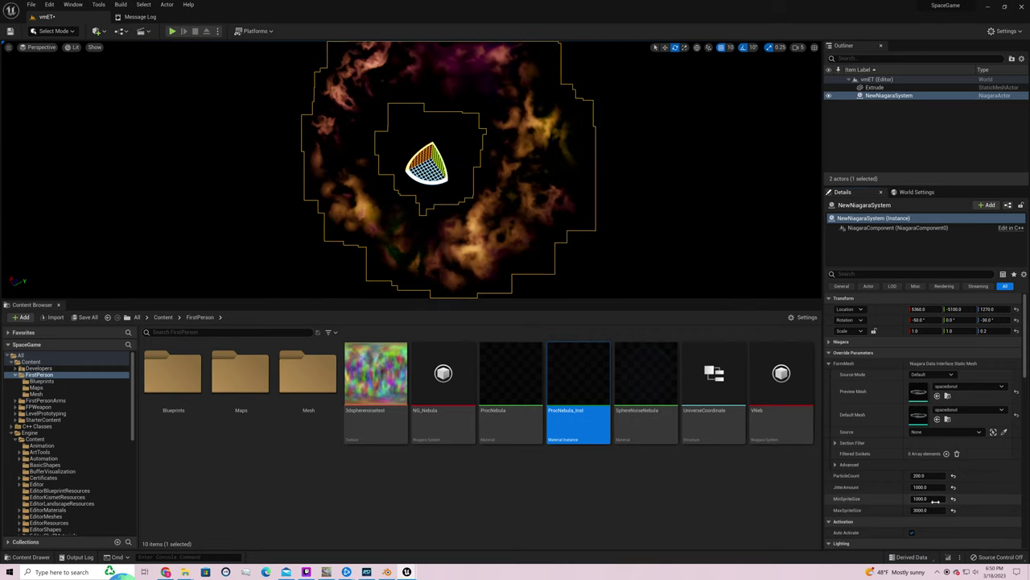
{"action": "key", "text": "Return"}
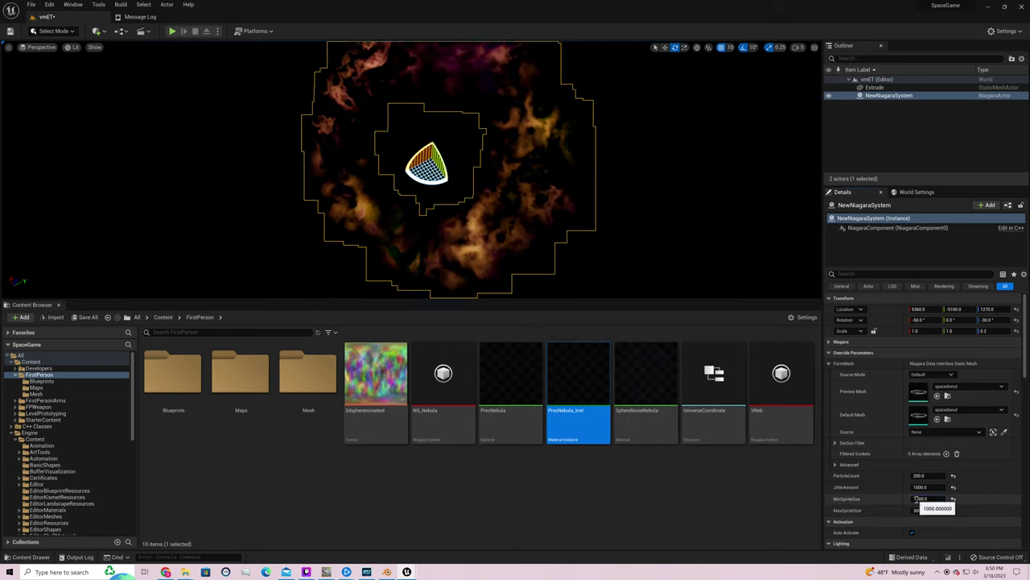
{"action": "key", "text": "Return"}
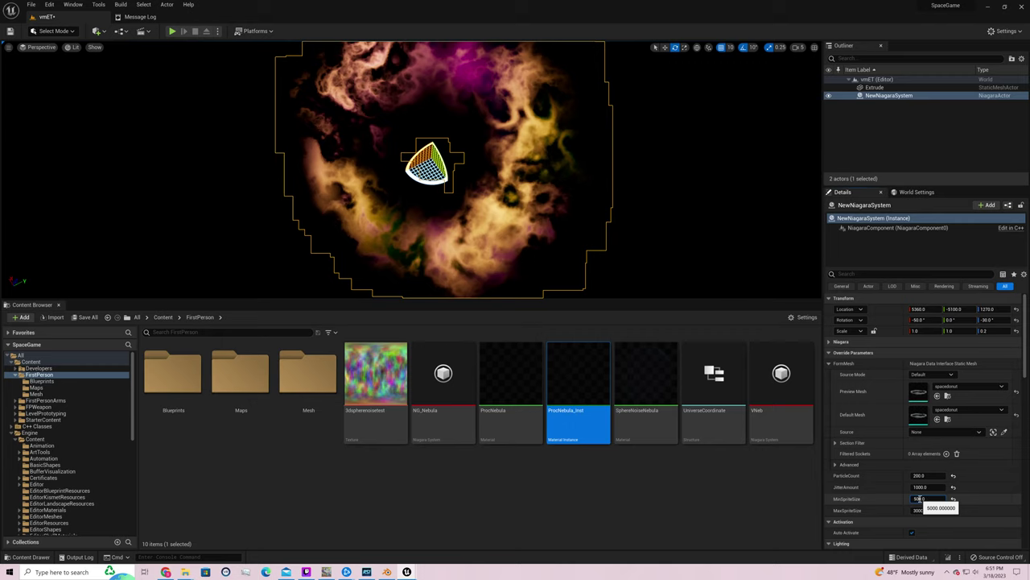
{"action": "left_click_drag", "start_coordinate": [918, 499], "coordinate": [902, 498]}
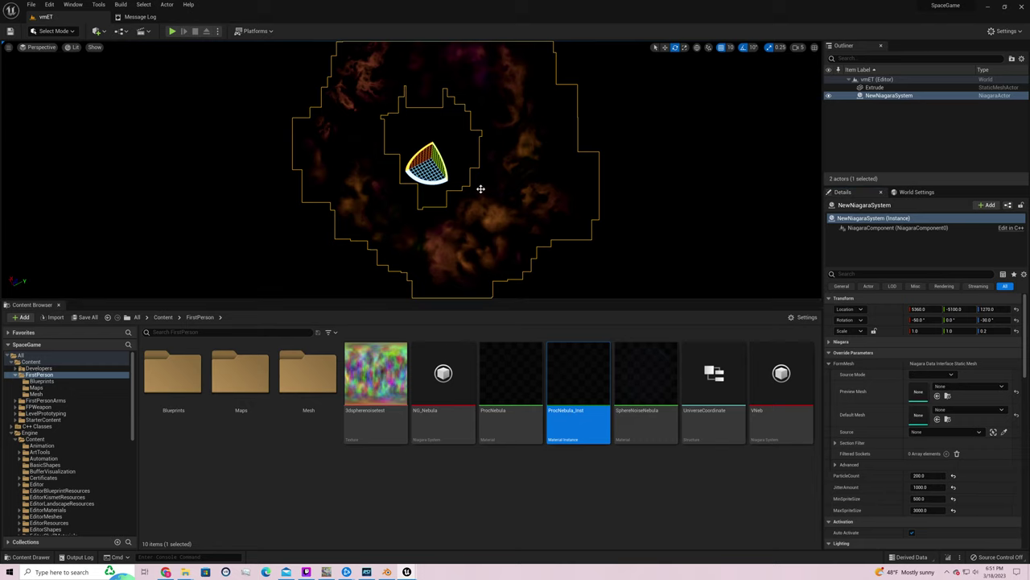
{"action": "right_click_drag", "start_coordinate": [410, 169], "coordinate": [395, 153]}
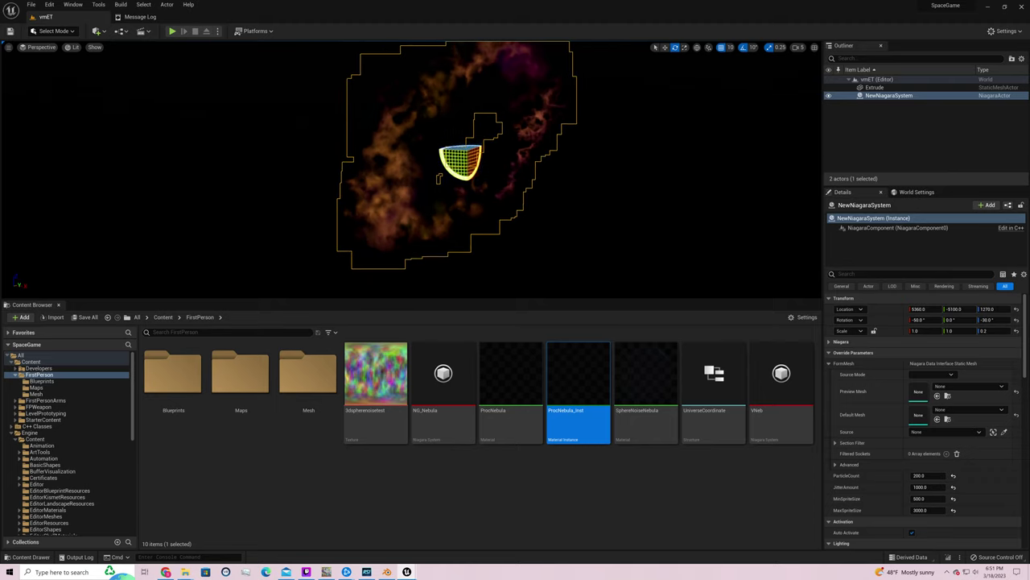
{"action": "left_click", "coordinate": [562, 249]}
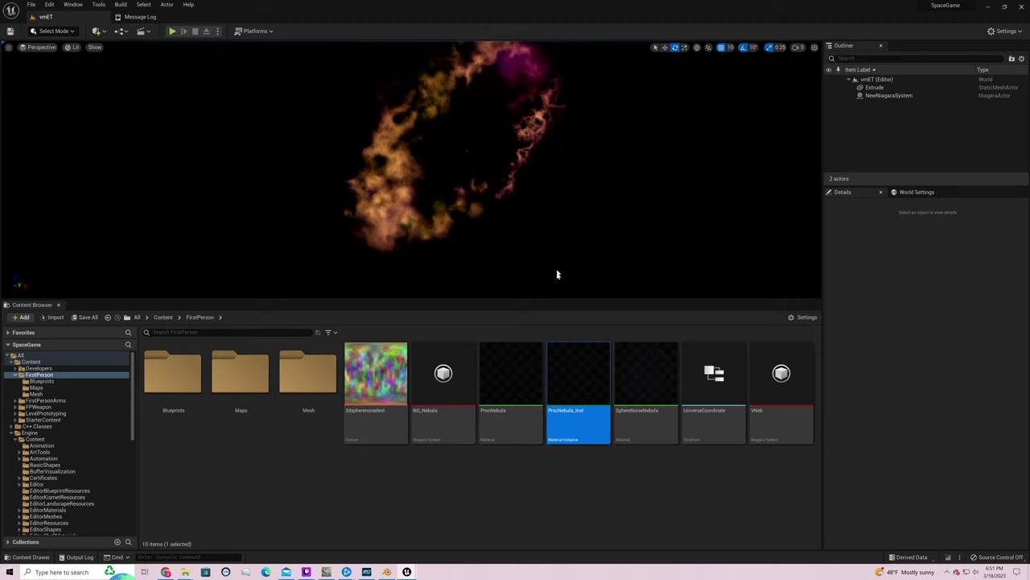
Save the ProcNebula material and orbit close to inspect the noise-textured nebula cloud
{"action": "left_click_drag", "start_coordinate": [558, 276], "coordinate": [483, 276], "text": "alt"}
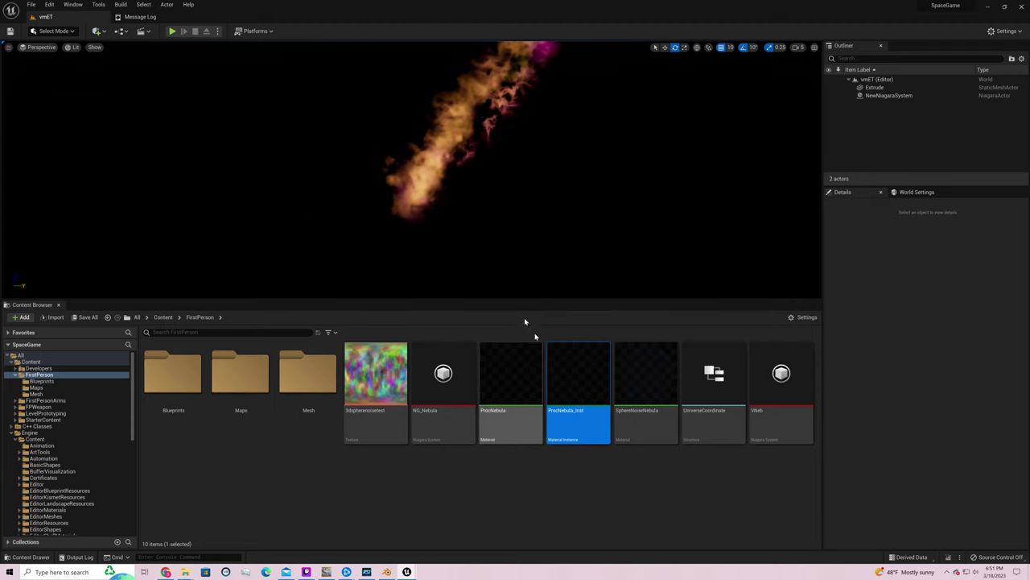
{"action": "mouse_move", "coordinate": [573, 439]}
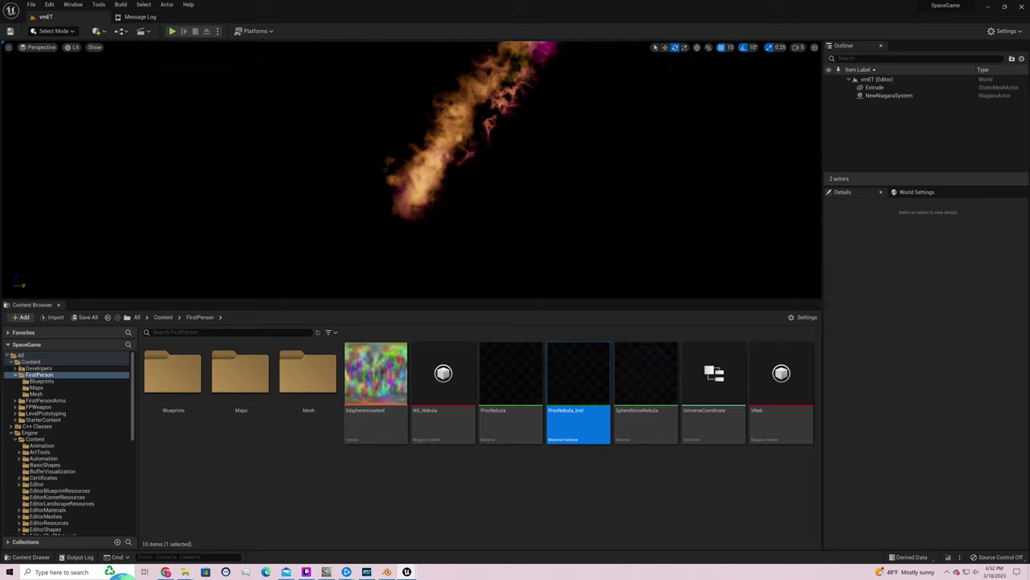
{"action": "key", "text": "ctrl+shift+s"}
{"action": "key", "text": "ctrl+shift+s"}
{"action": "key", "text": "ctrl+shift+s"}
{"action": "key", "text": "ctrl+shift+s"}
{"action": "right_click_drag", "start_coordinate": [591, 169], "coordinate": [639, 97]}
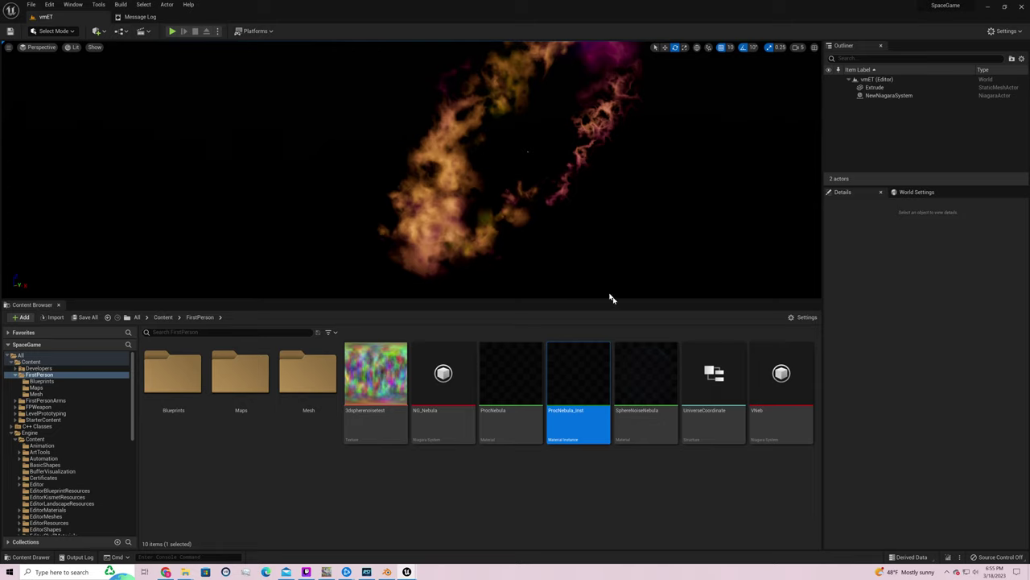
Save the ProcNebula material and move the nebula actor to the right along X
{"action": "key", "text": "ctrl+shift+s"}
{"action": "right_click_drag", "start_coordinate": [516, 201], "coordinate": [628, 177]}
{"action": "left_click", "coordinate": [508, 144]}
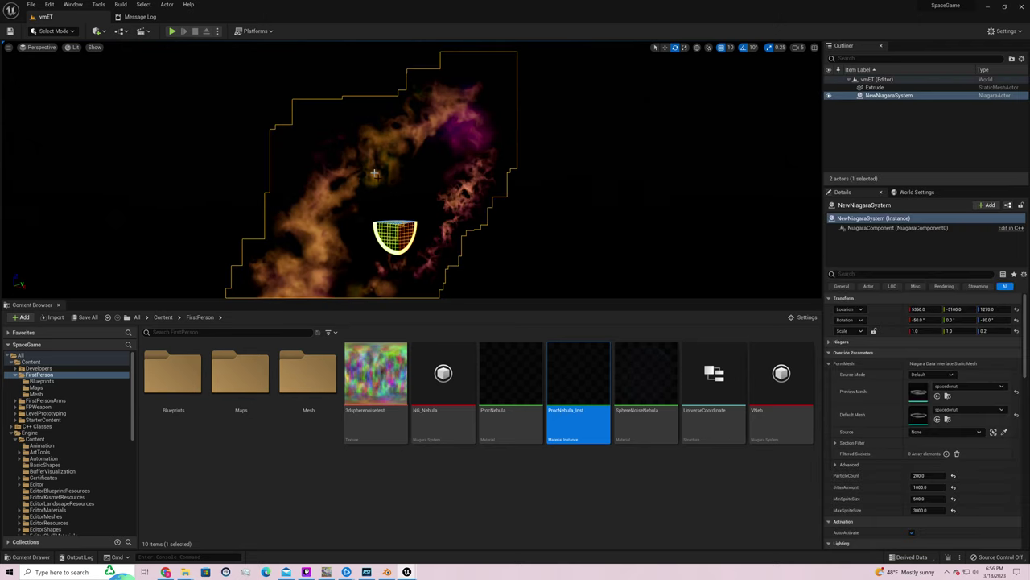
{"action": "left_click", "coordinate": [665, 46]}
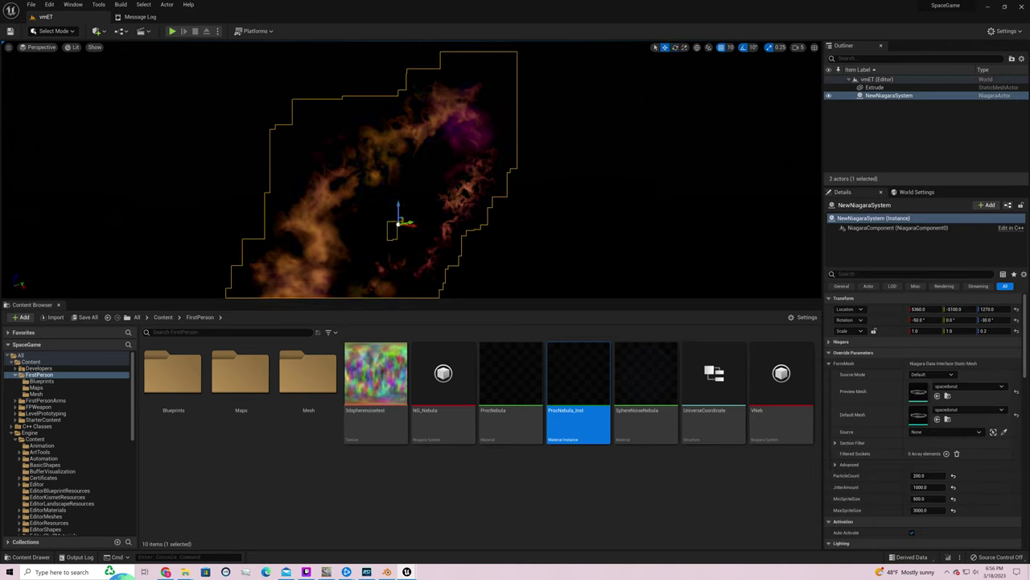
{"action": "left_click_drag", "start_coordinate": [409, 224], "coordinate": [609, 285]}
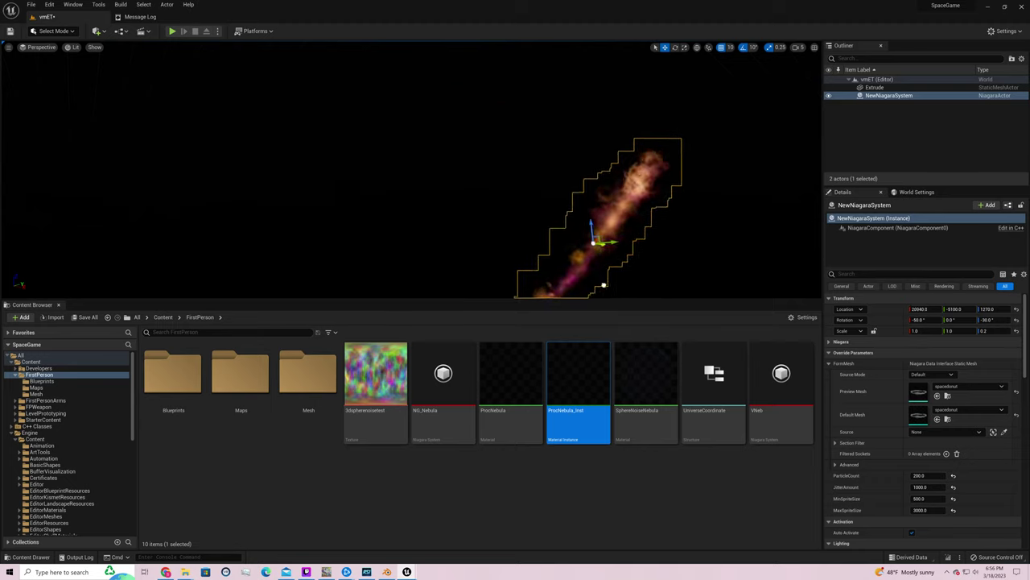
{"action": "middle_click_drag", "start_coordinate": [653, 253], "coordinate": [744, 285]}
{"action": "mouse_move", "coordinate": [658, 248]}
{"action": "left_mouse_down", "text": "alt"}
{"action": "mouse_move", "coordinate": [725, 249]}
{"action": "mouse_move", "coordinate": [658, 248]}
{"action": "left_mouse_up", "text": "alt"}
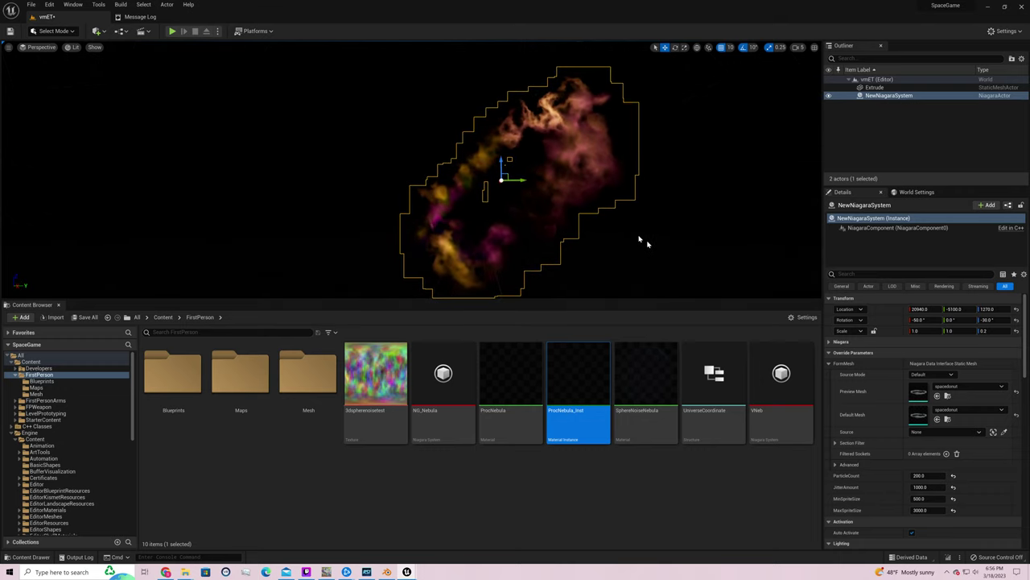
Tilt the nebula about 10 degrees, then deselect it and orbit to view the ring
{"action": "left_click", "coordinate": [675, 47]}
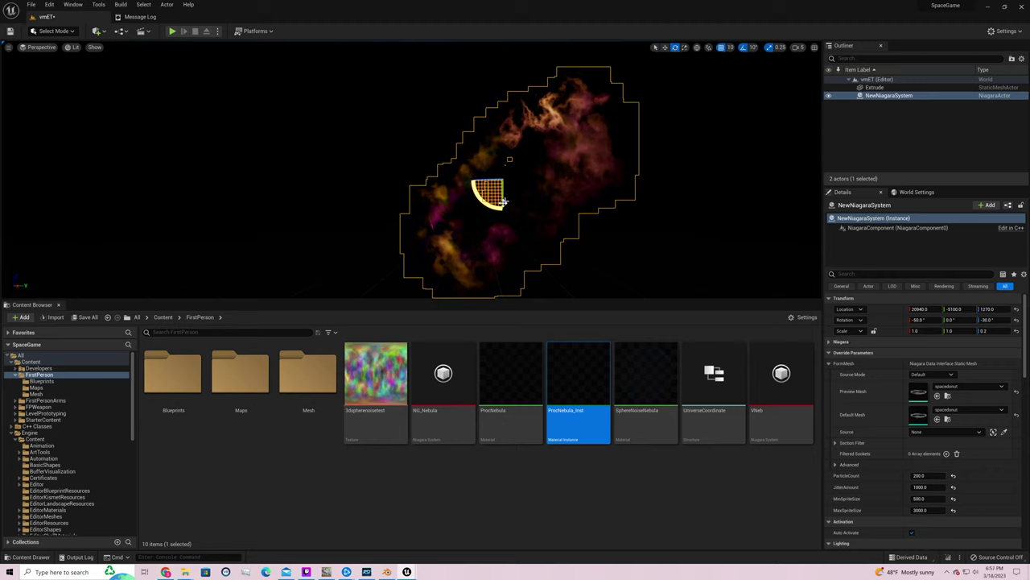
{"action": "left_click_drag", "start_coordinate": [501, 193], "coordinate": [669, 238]}
{"action": "left_click", "coordinate": [688, 238]}
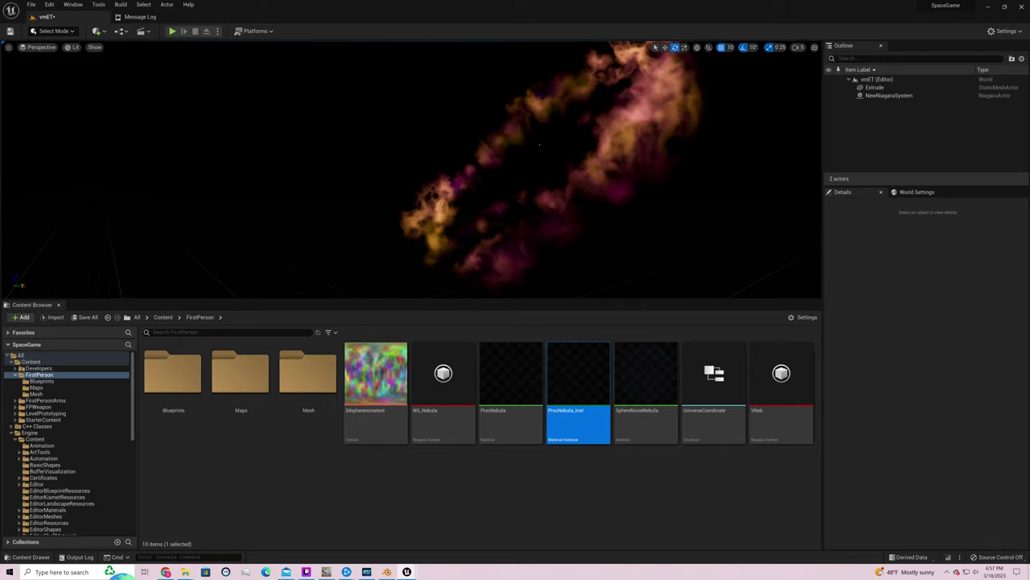
{"action": "right_click_drag", "start_coordinate": [721, 248], "coordinate": [693, 229]}
{"action": "right_click_drag", "start_coordinate": [525, 213], "coordinate": [427, 146]}
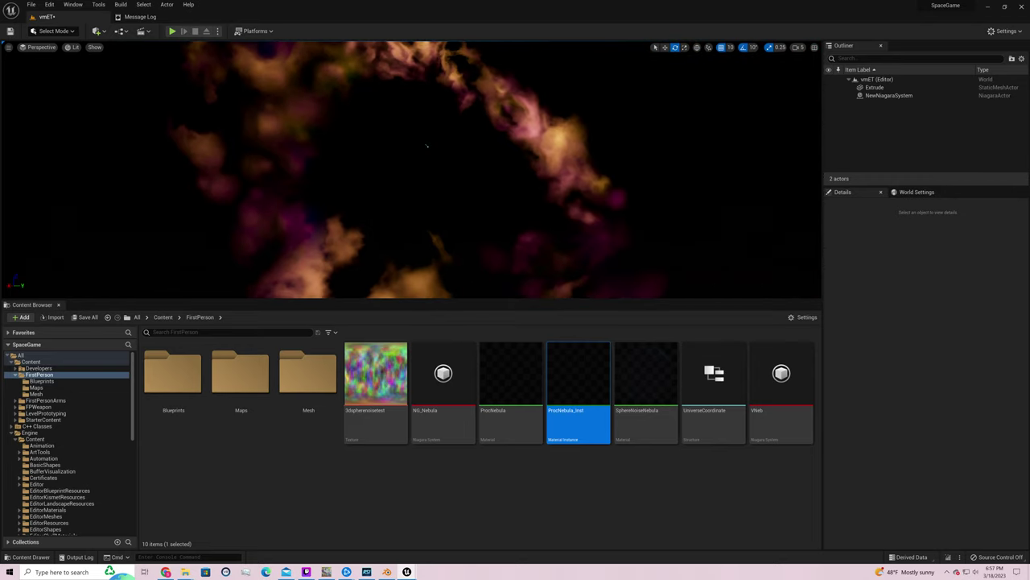
{"action": "scroll", "coordinate": [427, 146], "scroll_direction": "down", "scroll_amount": 5}
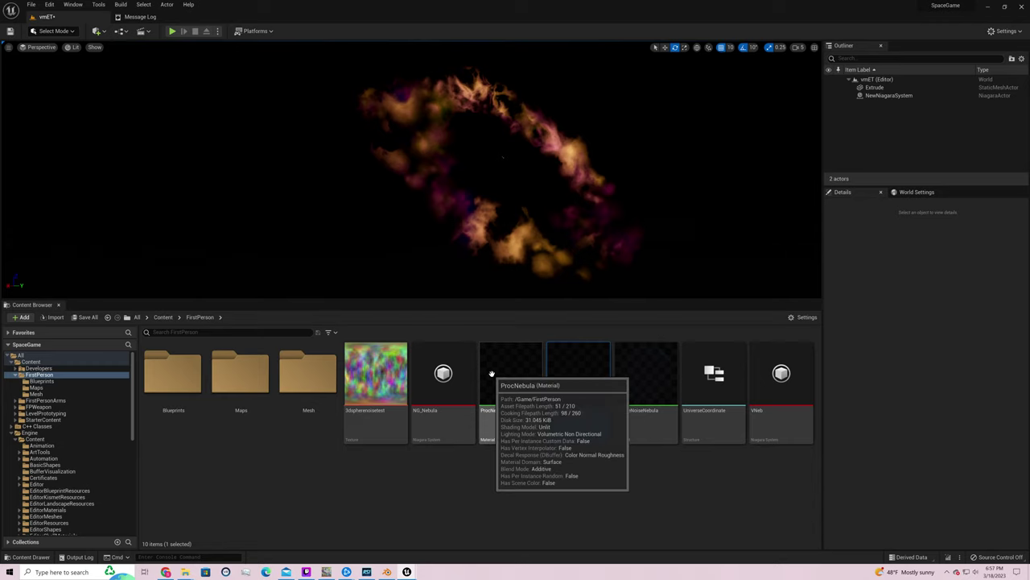
Set ProcNebula_Inst's Param colour to dark green and Param_2 to pink
{"action": "left_click", "coordinate": [516, 366]}
{"action": "left_click", "coordinate": [636, 387]}
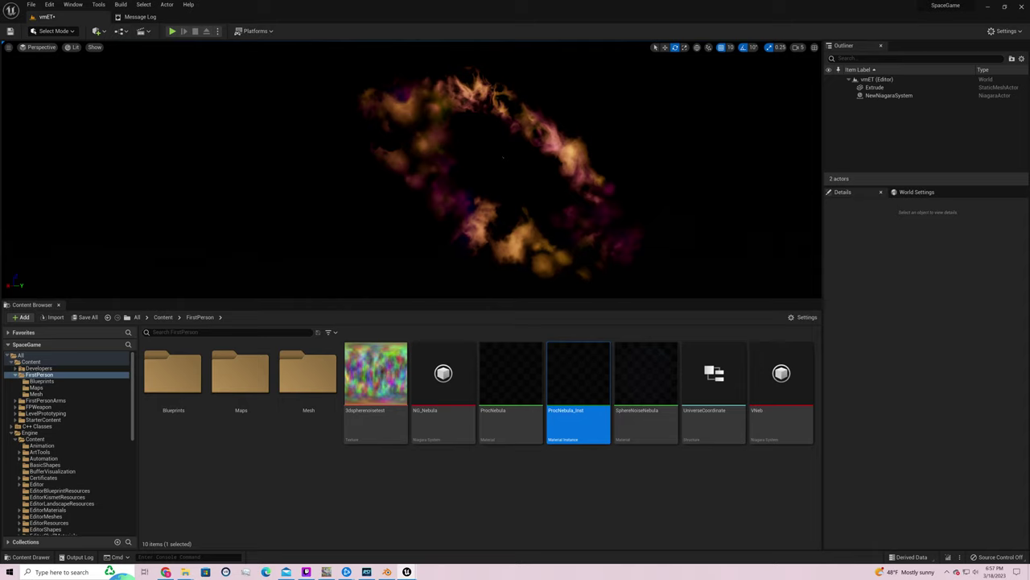
{"action": "left_click_drag", "start_coordinate": [1007, 121], "coordinate": [914, 264]}
{"action": "scroll", "coordinate": [950, 391], "scroll_direction": "down", "scroll_amount": 2}
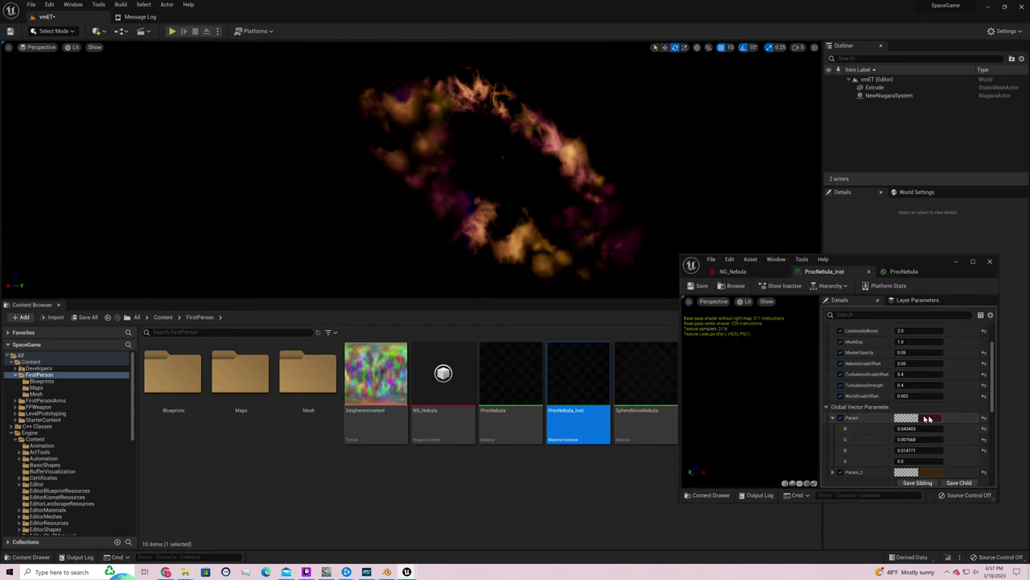
{"action": "left_click", "coordinate": [924, 418]}
{"action": "left_click_drag", "start_coordinate": [805, 435], "coordinate": [769, 420]}
{"action": "left_click", "coordinate": [863, 550]}
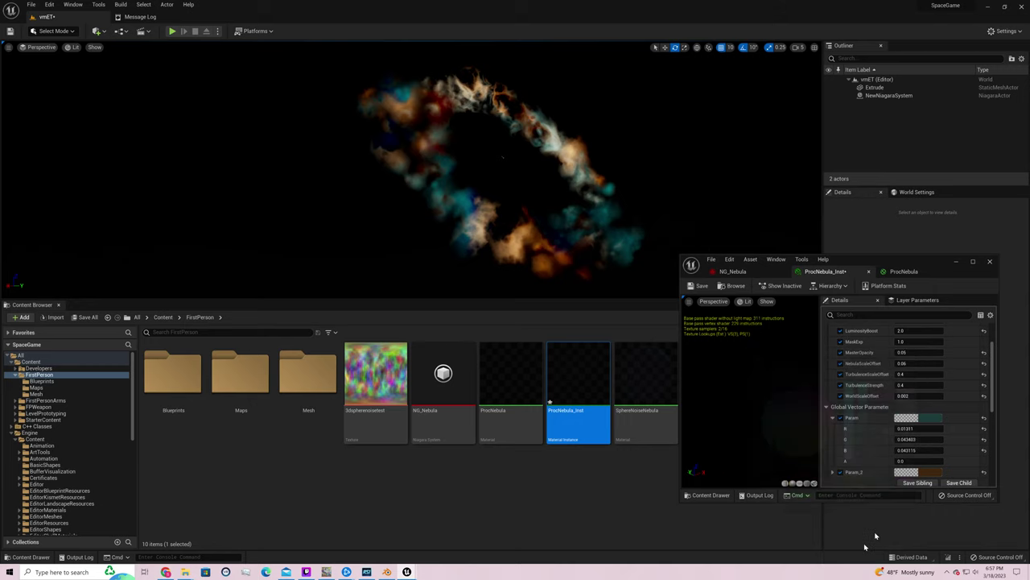
{"action": "left_click", "coordinate": [922, 474]}
{"action": "mouse_move", "coordinate": [827, 433]}
{"action": "left_mouse_down"}
{"action": "mouse_move", "coordinate": [825, 418]}
{"action": "mouse_move", "coordinate": [843, 408]}
{"action": "mouse_move", "coordinate": [842, 376]}
{"action": "mouse_move", "coordinate": [806, 358]}
{"action": "mouse_move", "coordinate": [789, 372]}
{"action": "mouse_move", "coordinate": [797, 427]}
{"action": "left_mouse_up"}
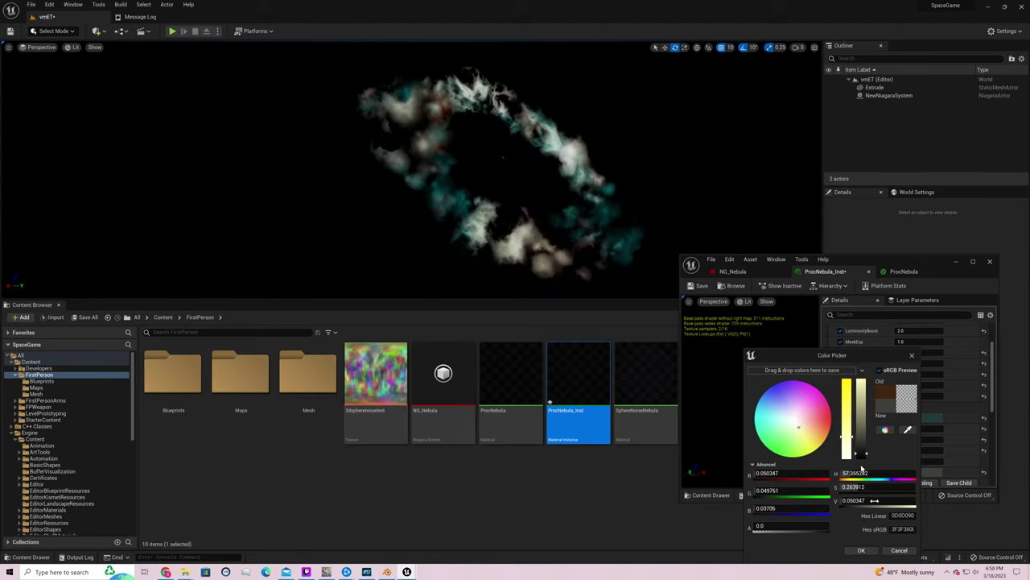
{"action": "left_click", "coordinate": [861, 549]}
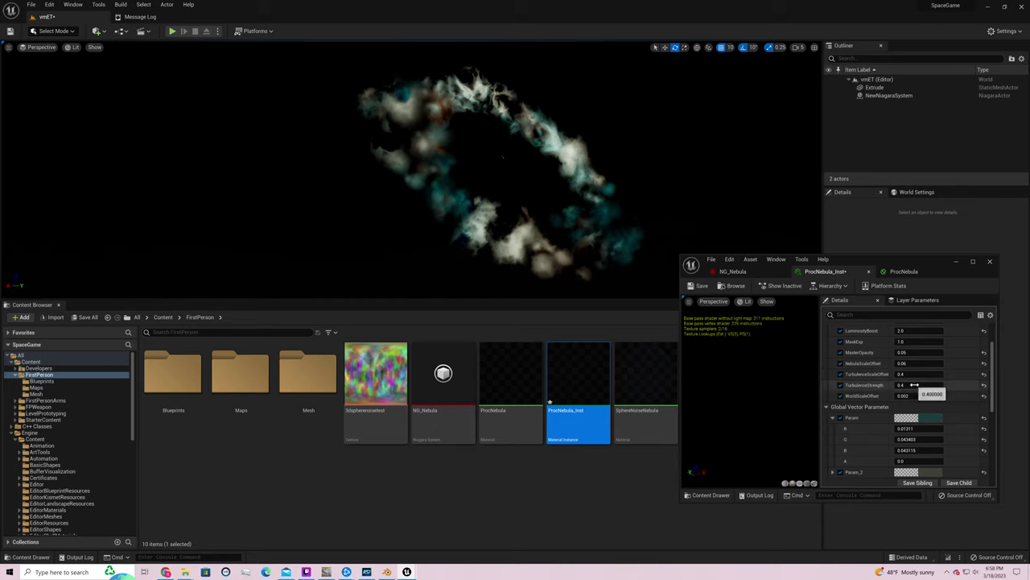
Set TurbulenceScaleOffset to 0.7
{"action": "left_click", "coordinate": [905, 385]}
{"action": "left_click", "coordinate": [901, 374]}
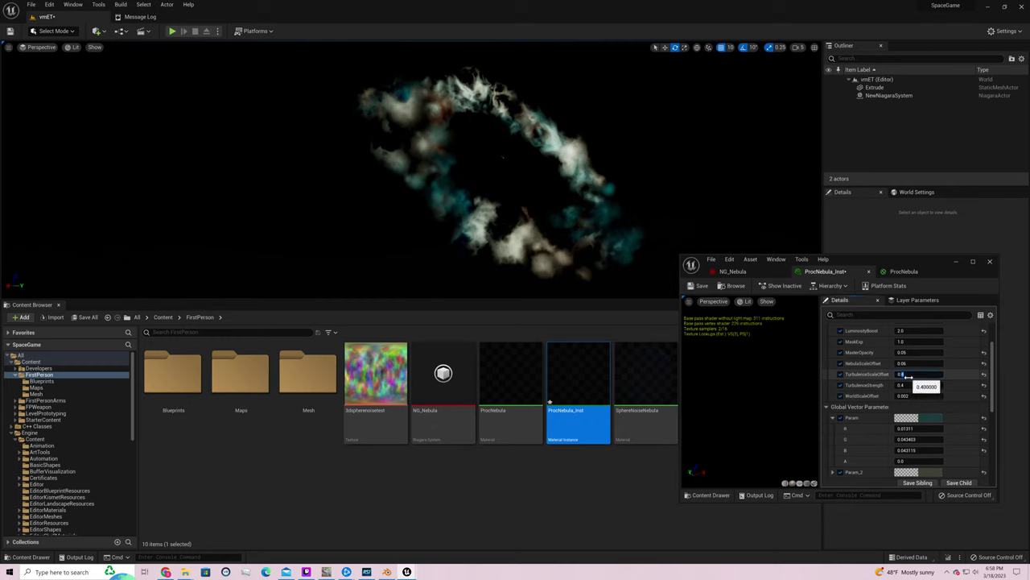
{"action": "type", "text": "0.7"}
{"action": "key", "text": "Return"}
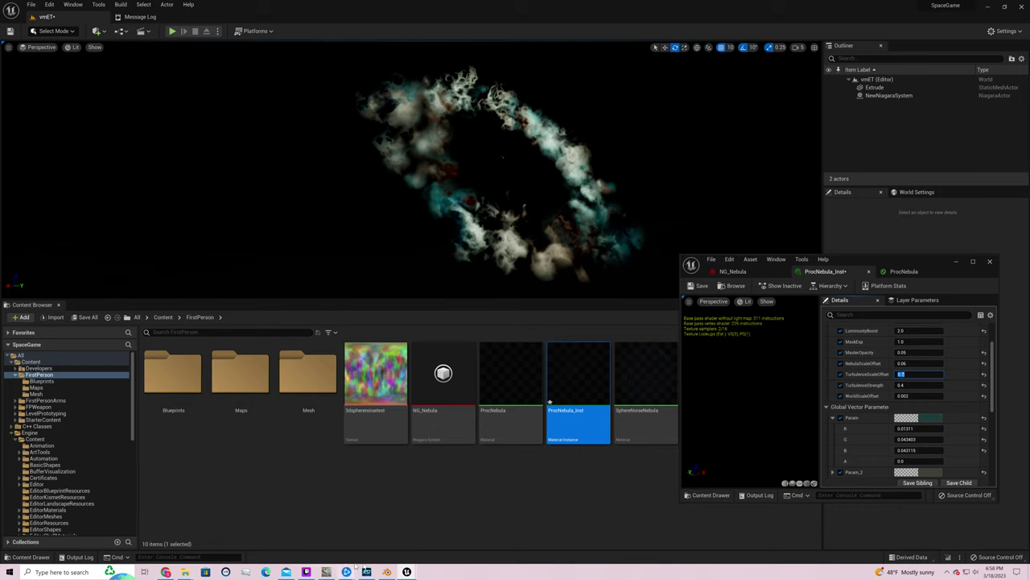
Close Blender's Export FBX dialog and minimize Blender to get back to Unreal
{"action": "left_click", "coordinate": [387, 572]}
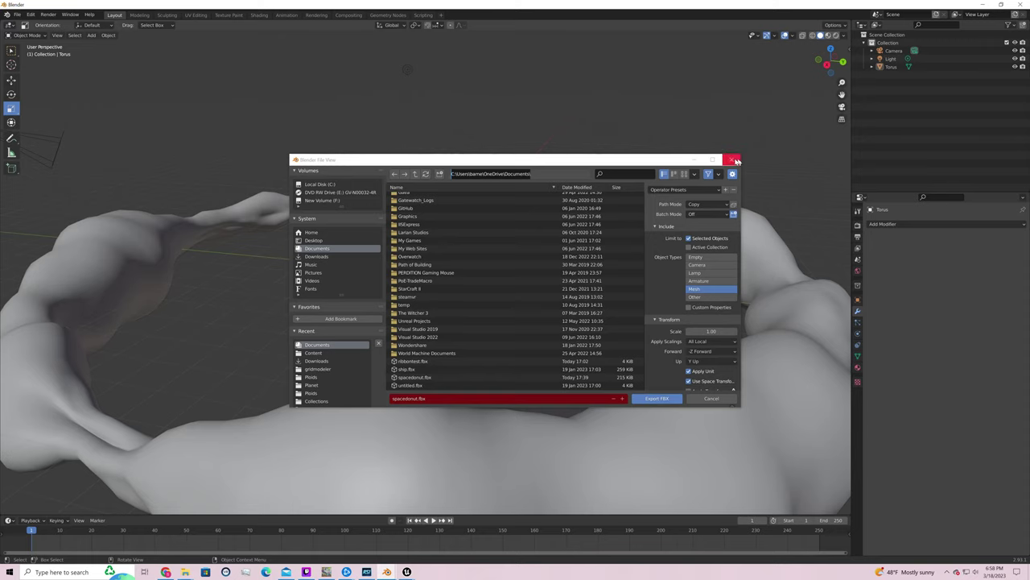
{"action": "left_click", "coordinate": [737, 162]}
{"action": "right_click", "coordinate": [656, 193]}
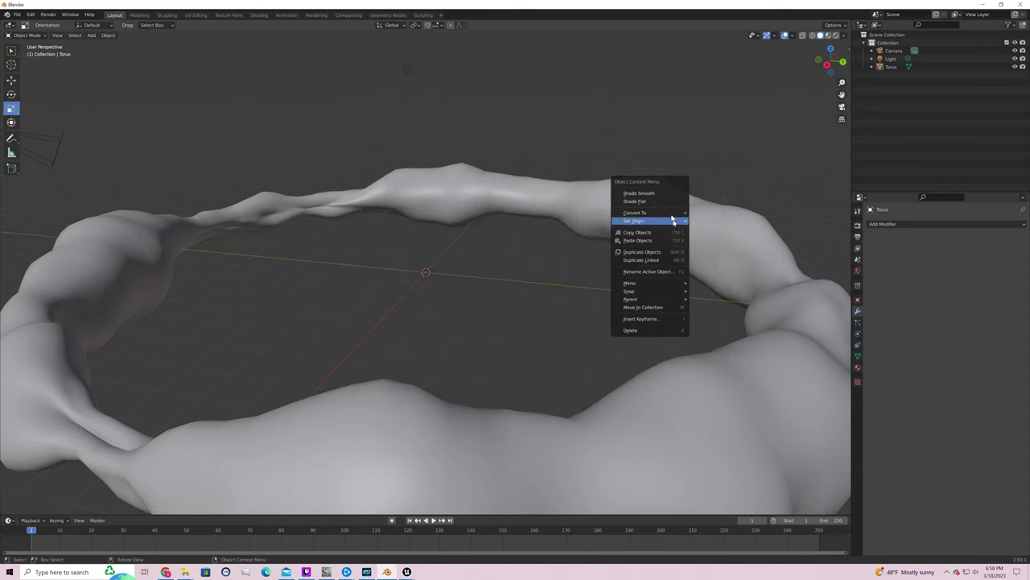
{"action": "right_click", "coordinate": [570, 115]}
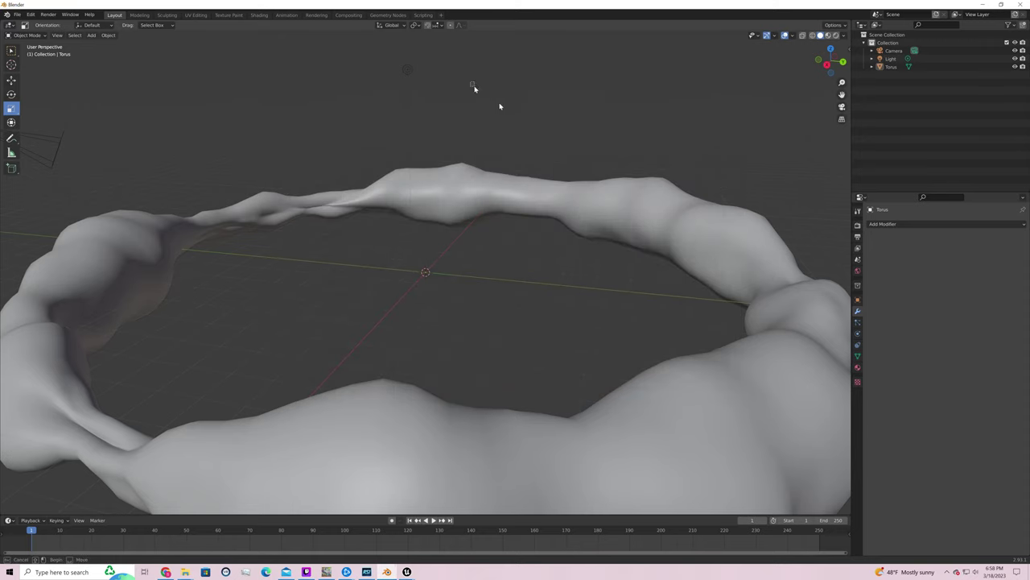
{"action": "mouse_move", "coordinate": [471, 81]}
{"action": "left_mouse_down"}
{"action": "mouse_move", "coordinate": [509, 106]}
{"action": "mouse_move", "coordinate": [463, 87]}
{"action": "left_mouse_up"}
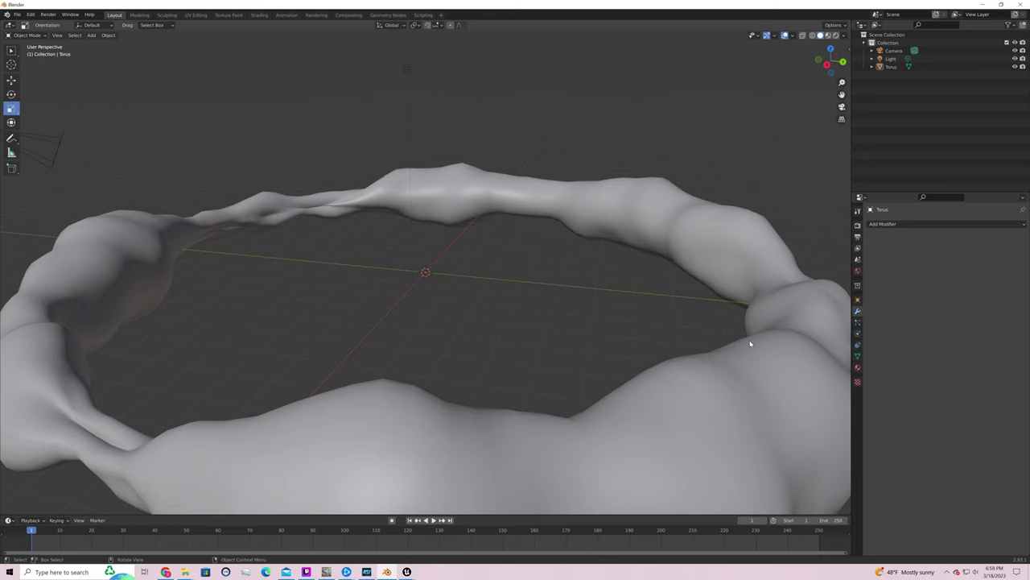
{"action": "left_click", "coordinate": [990, 5]}
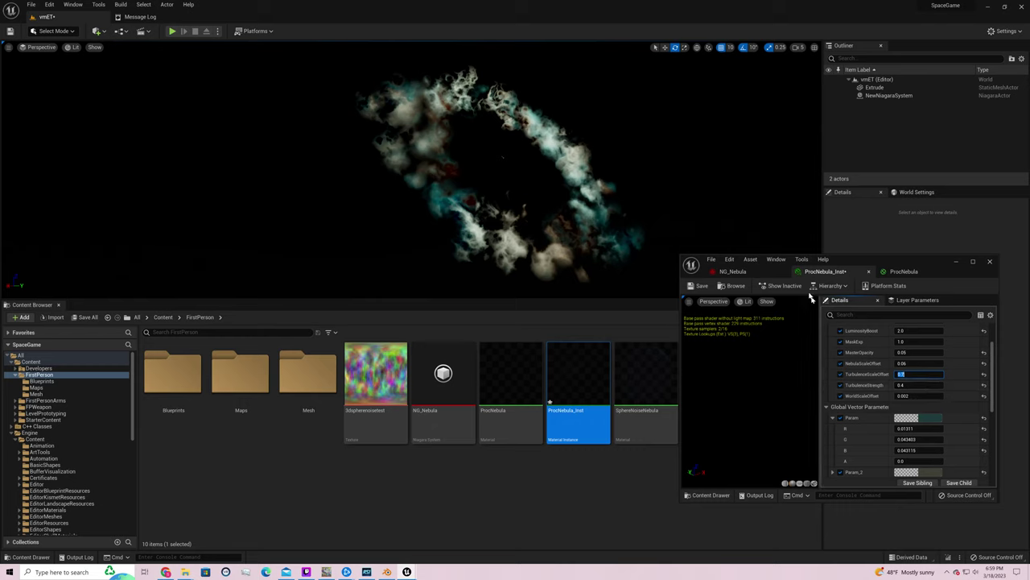
Save ProcNebula_Inst, open the ProcNebula graph, and focus the view on the nebula actor
{"action": "left_click", "coordinate": [699, 286]}
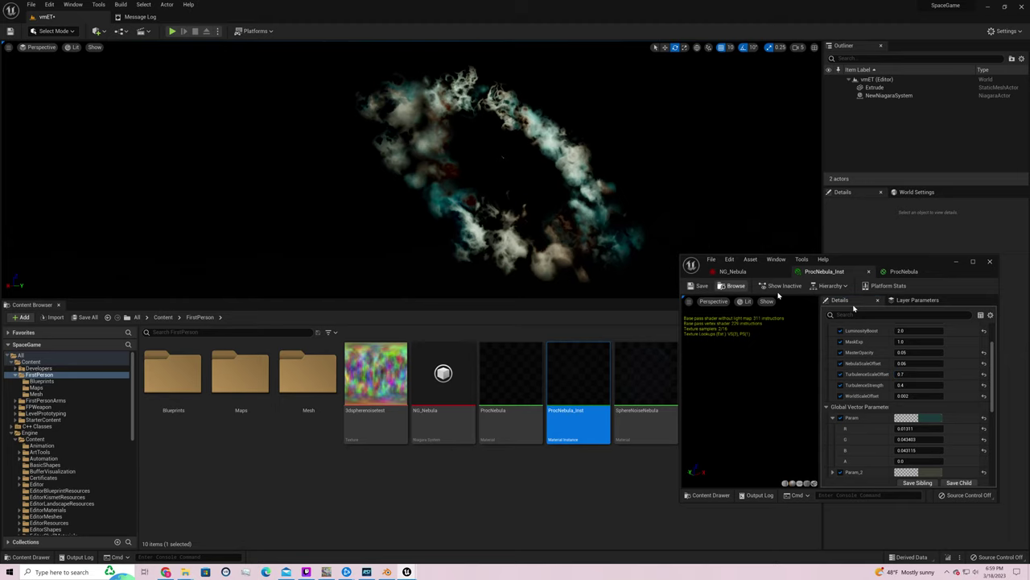
{"action": "left_click", "coordinate": [904, 271]}
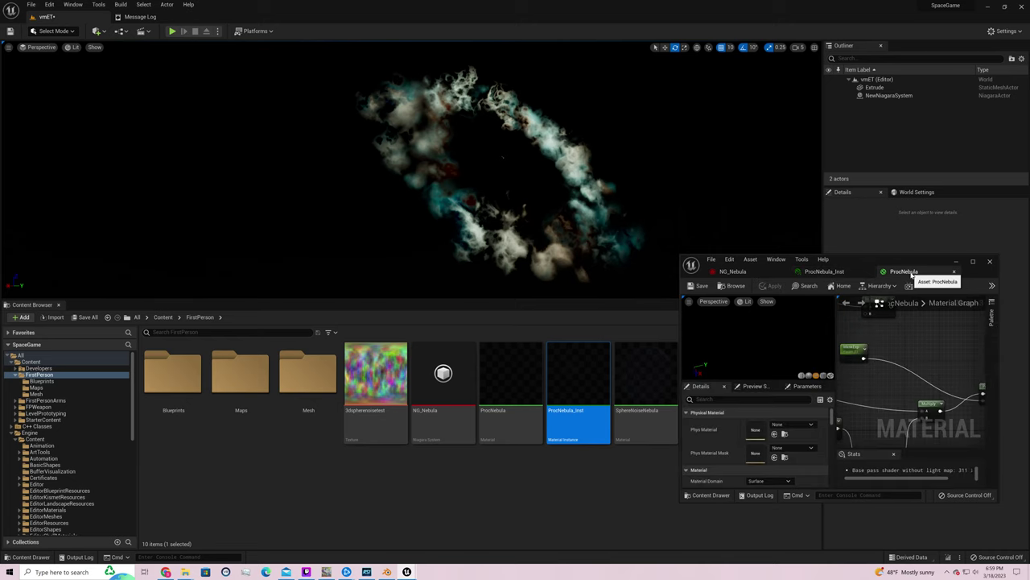
{"action": "left_click", "coordinate": [568, 153]}
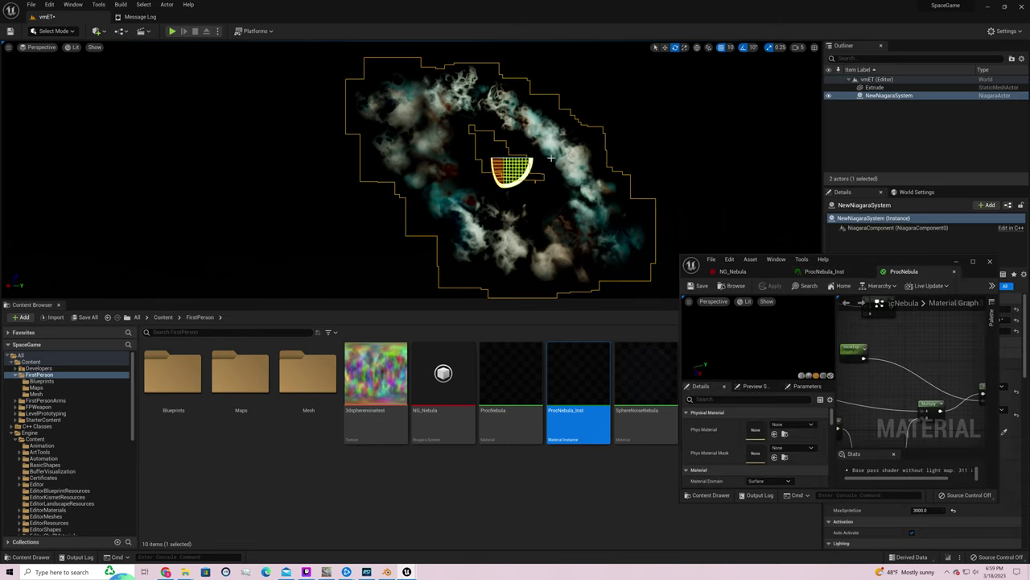
{"action": "left_click", "coordinate": [665, 48]}
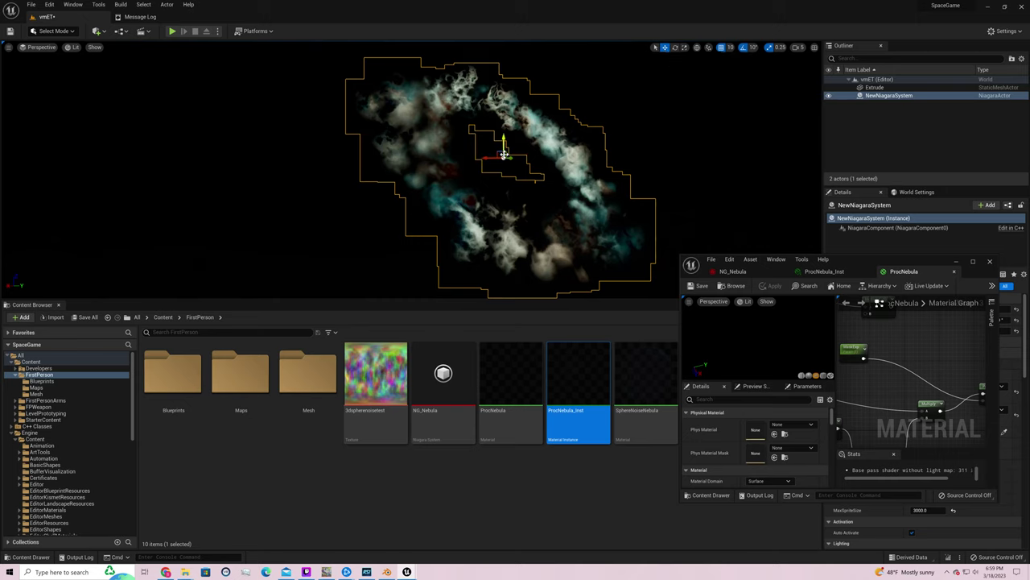
{"action": "key", "text": "f"}
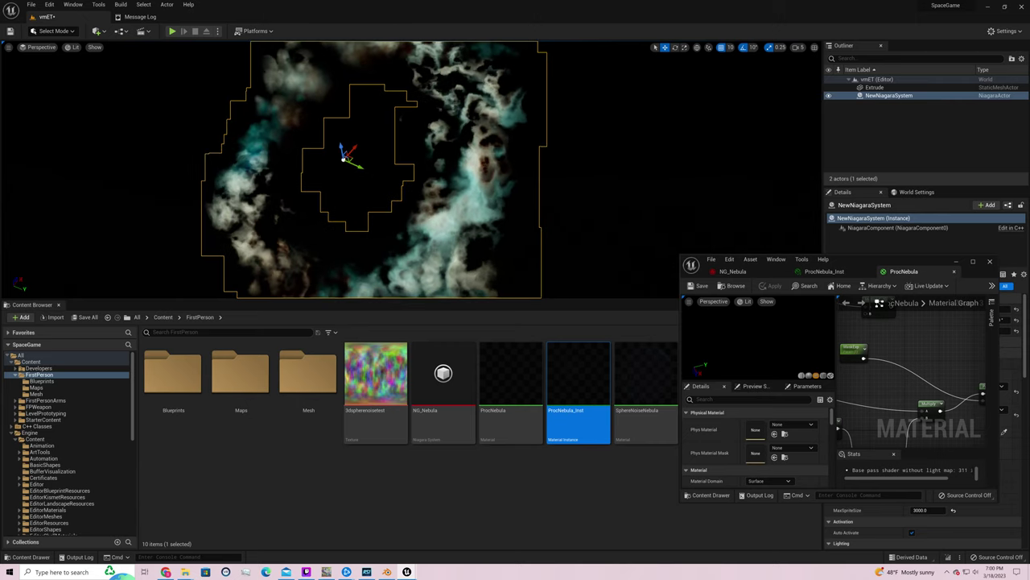
Move the material editor window aside and fly the view closer into the nebula ring
{"action": "right_click_drag", "start_coordinate": [402, 161], "coordinate": [668, 176]}
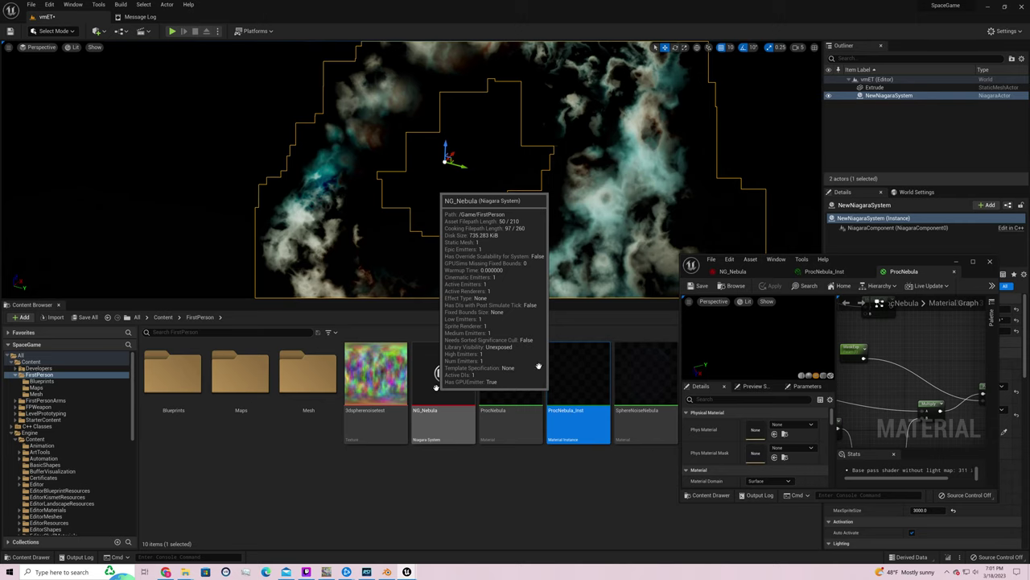
{"action": "left_click_drag", "start_coordinate": [919, 260], "coordinate": [750, 282]}
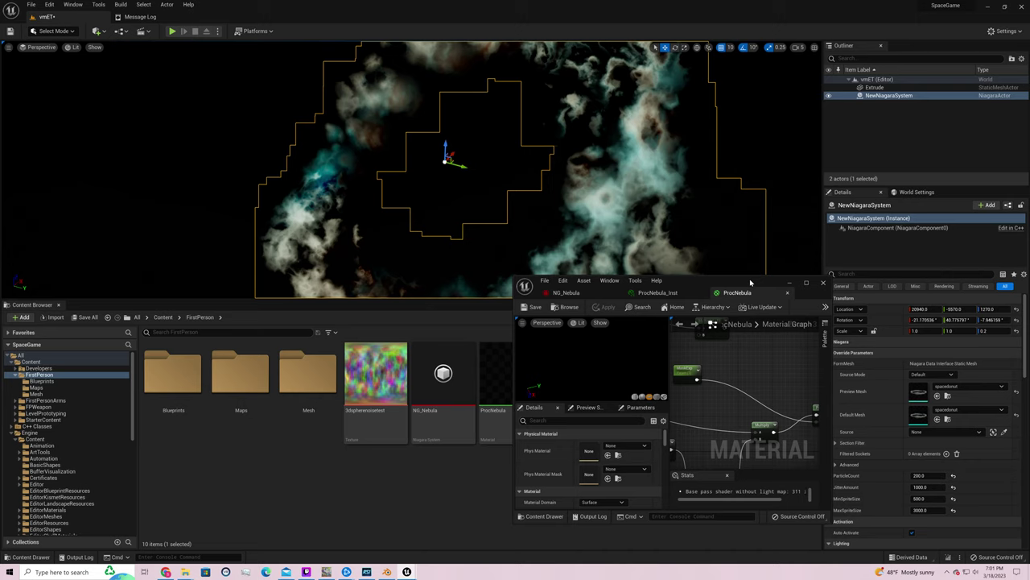
{"action": "left_click_drag", "start_coordinate": [750, 274], "coordinate": [625, 145]}
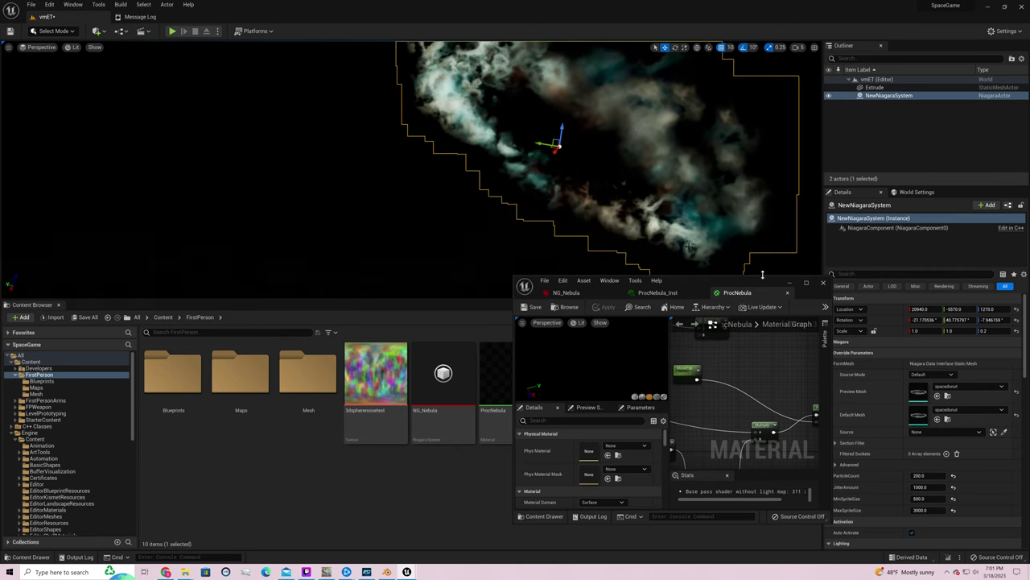
{"action": "left_click_drag", "start_coordinate": [606, 211], "coordinate": [627, 228]}
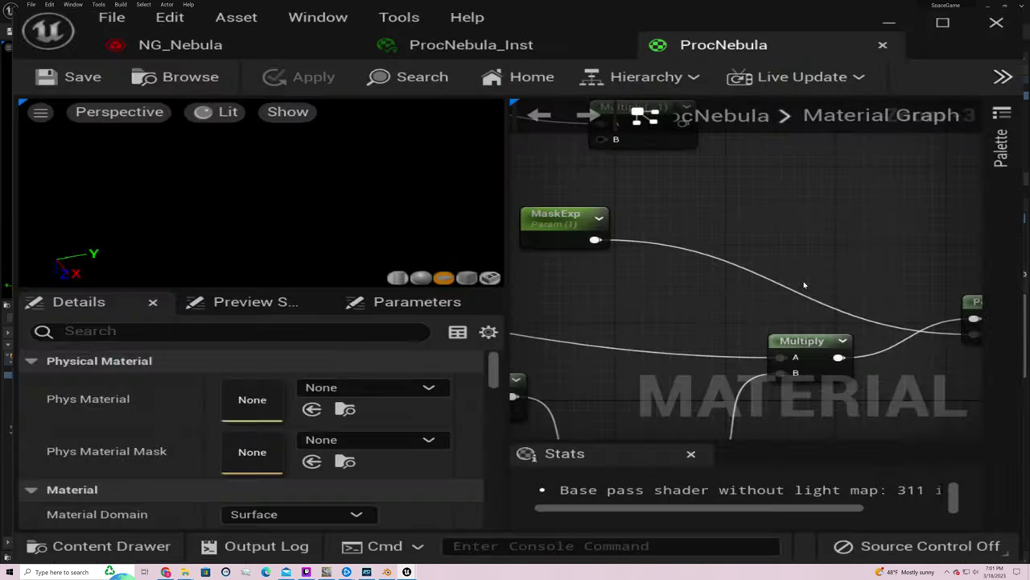
Maximize the ProcNebula graph and move the Absolute World Position node up
{"action": "left_click", "coordinate": [806, 283]}
{"action": "right_click_drag", "start_coordinate": [664, 307], "coordinate": [978, 327]}
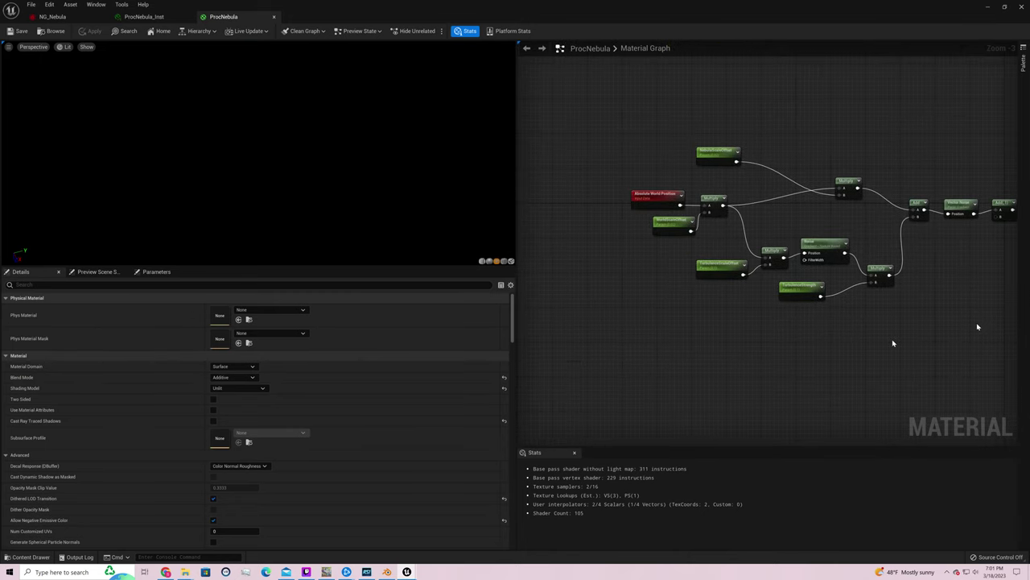
{"action": "right_click_drag", "start_coordinate": [893, 290], "coordinate": [777, 357]}
{"action": "scroll", "coordinate": [781, 354], "scroll_direction": "down", "scroll_amount": 1}
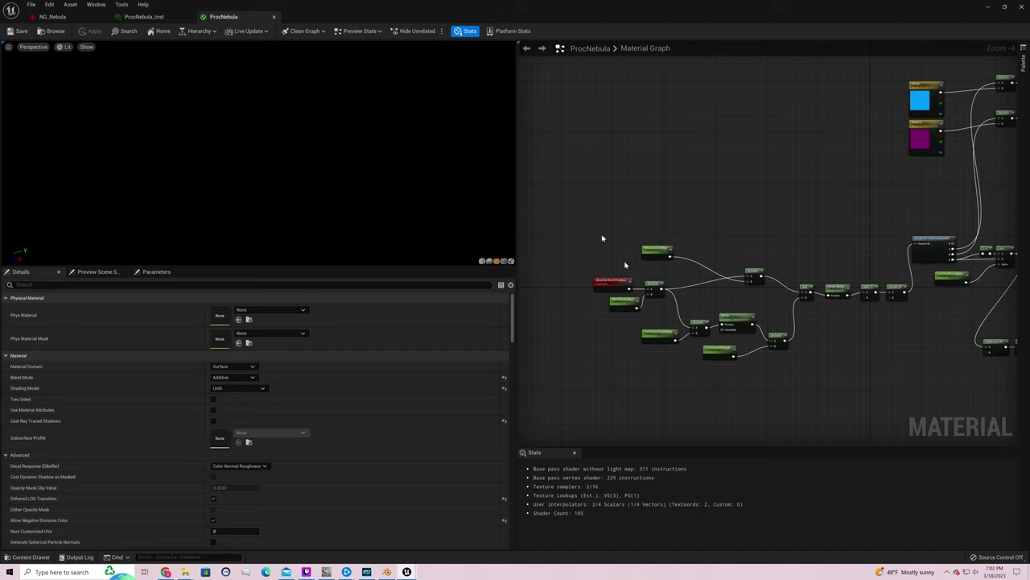
{"action": "left_click_drag", "start_coordinate": [605, 281], "coordinate": [570, 252]}
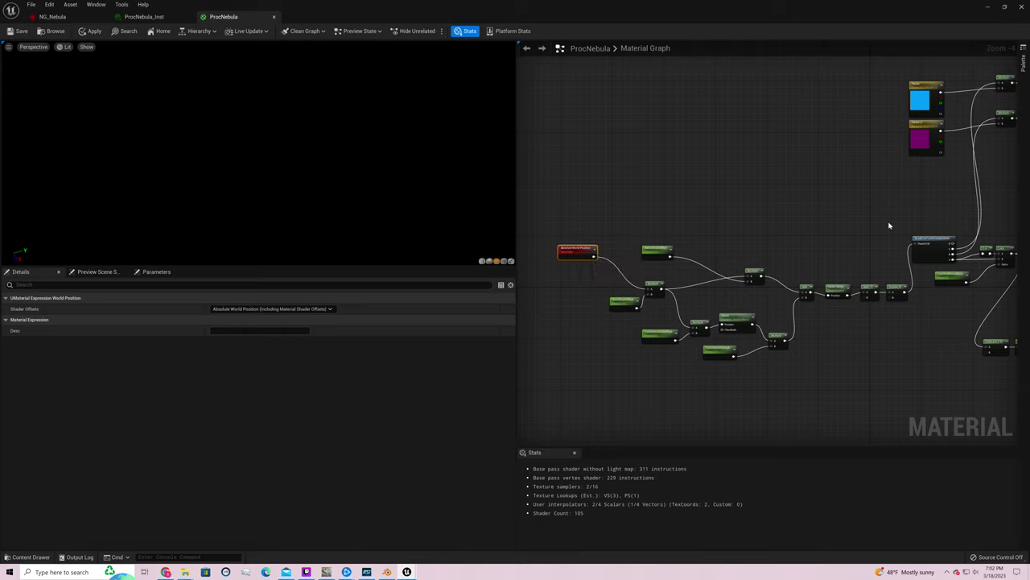
Nudge the Vector Noise, Multiply and WorldScaleOffset nodes, box-select the parameters, and minimize the editor
{"action": "left_click", "coordinate": [840, 286]}
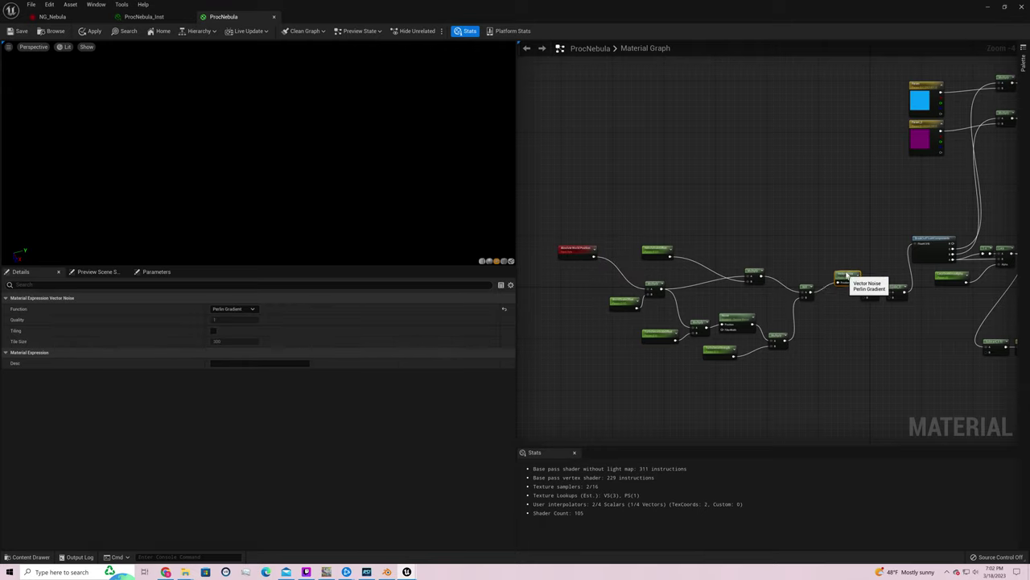
{"action": "left_click_drag", "start_coordinate": [840, 291], "coordinate": [834, 293]}
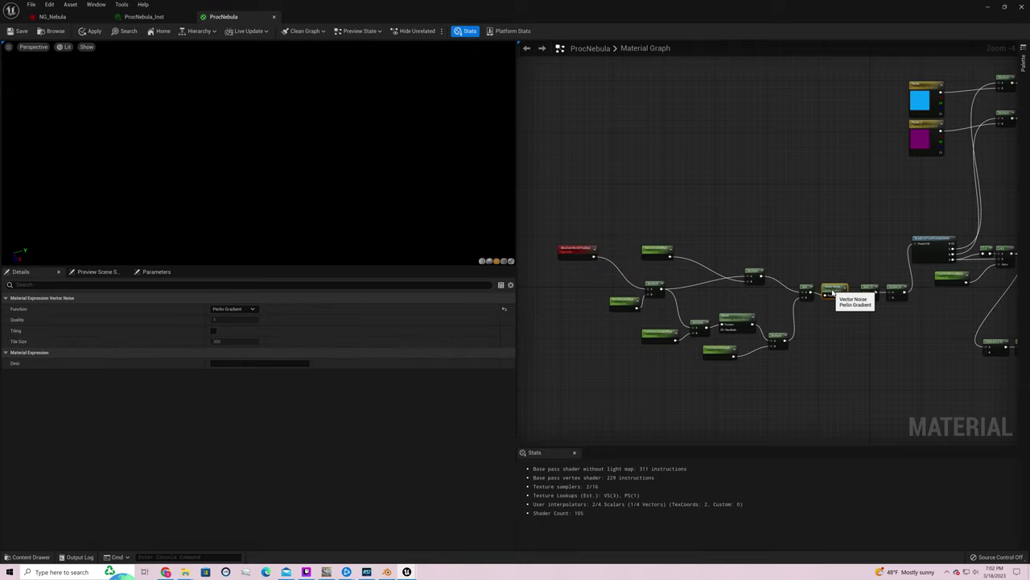
{"action": "left_click", "coordinate": [657, 279]}
{"action": "left_click_drag", "start_coordinate": [658, 278], "coordinate": [658, 281]}
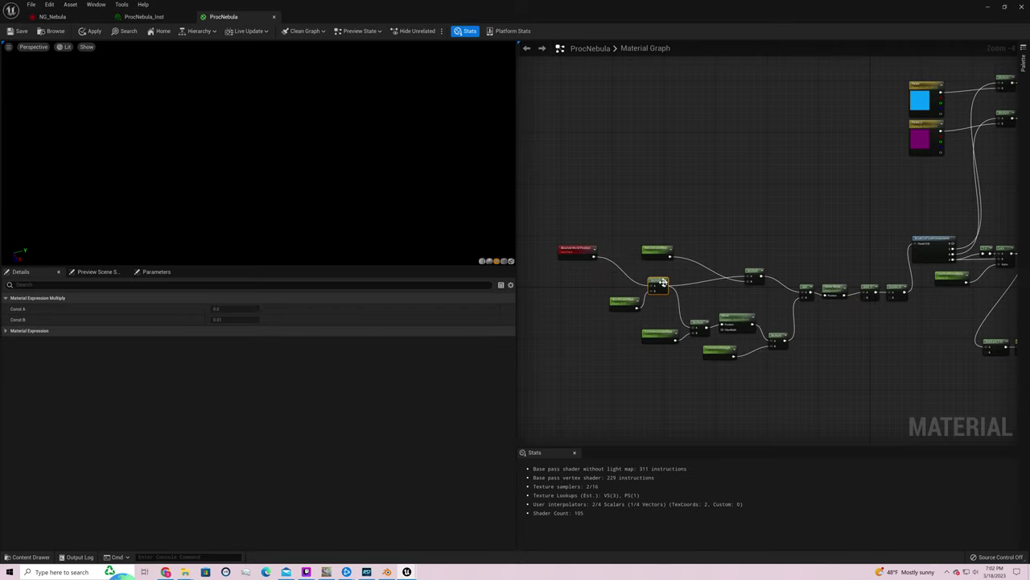
{"action": "left_click_drag", "start_coordinate": [625, 301], "coordinate": [614, 299]}
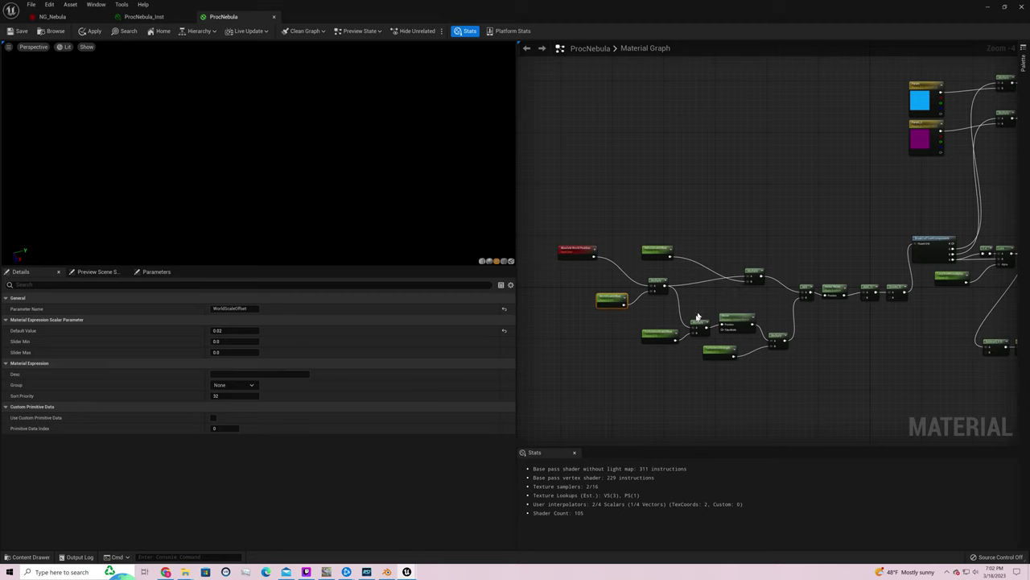
{"action": "left_click_drag", "start_coordinate": [655, 313], "coordinate": [782, 369]}
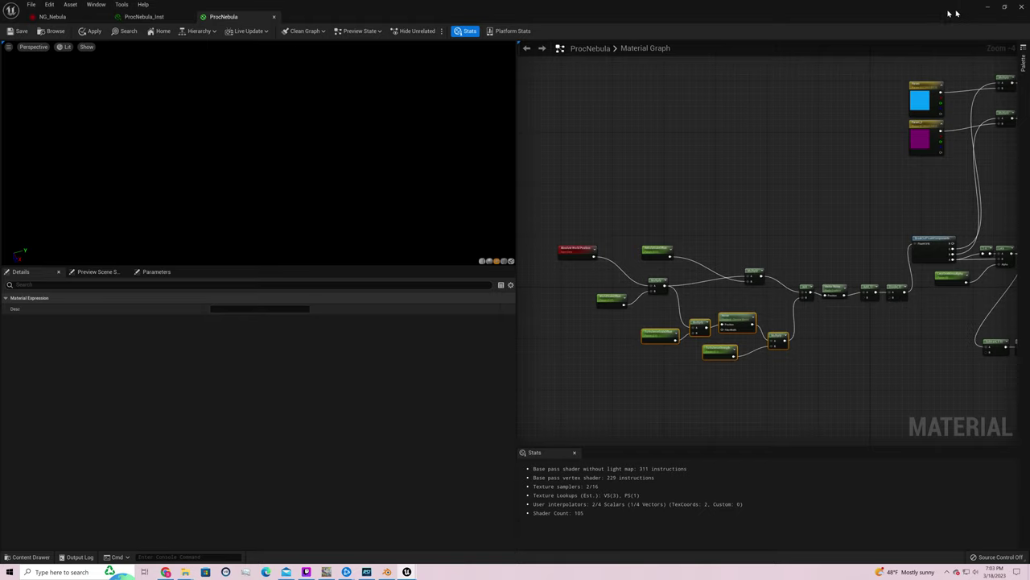
{"action": "left_click", "coordinate": [987, 7]}
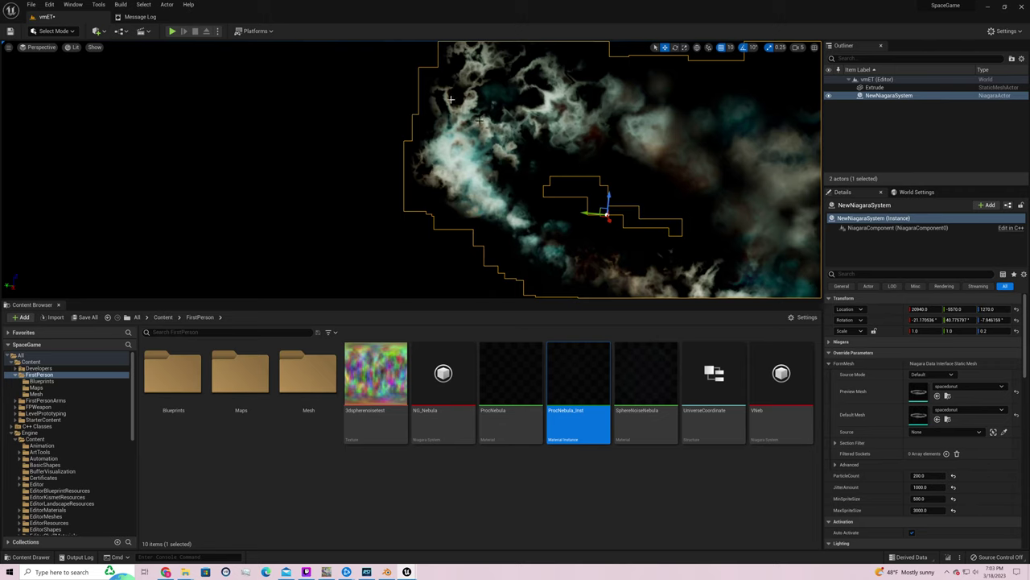
Orbit around the nebula and begin editing its ParticleCount value of 200
{"action": "right_click_drag", "start_coordinate": [563, 201], "coordinate": [539, 173]}
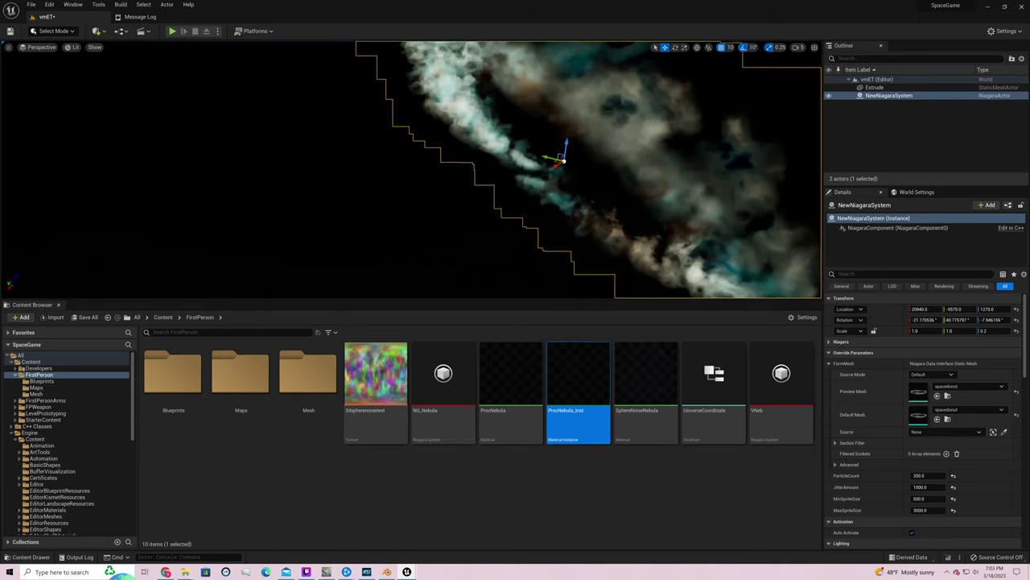
{"action": "right_click_drag", "start_coordinate": [636, 197], "coordinate": [646, 202]}
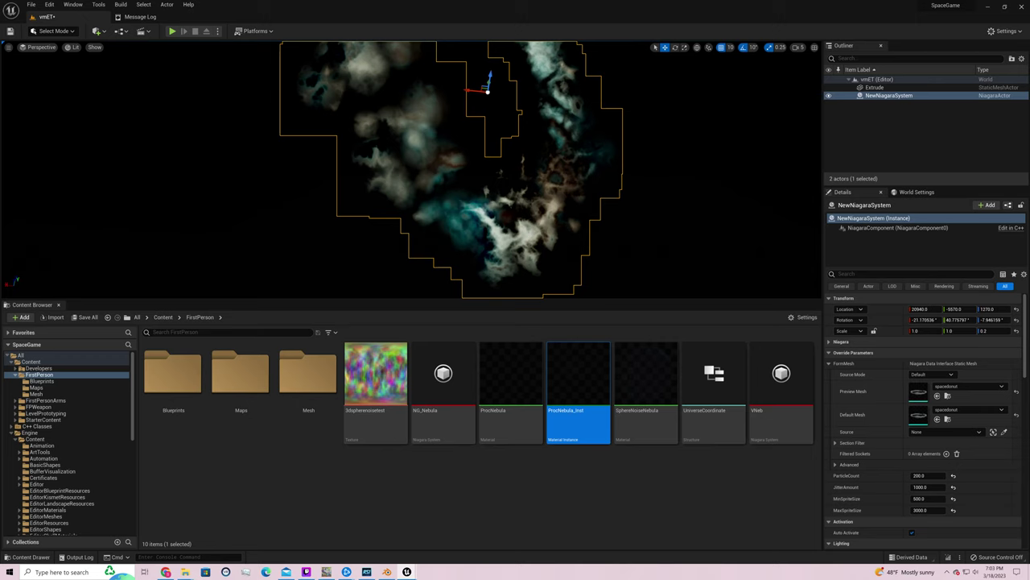
{"action": "right_click_drag", "start_coordinate": [681, 190], "coordinate": [681, 190]}
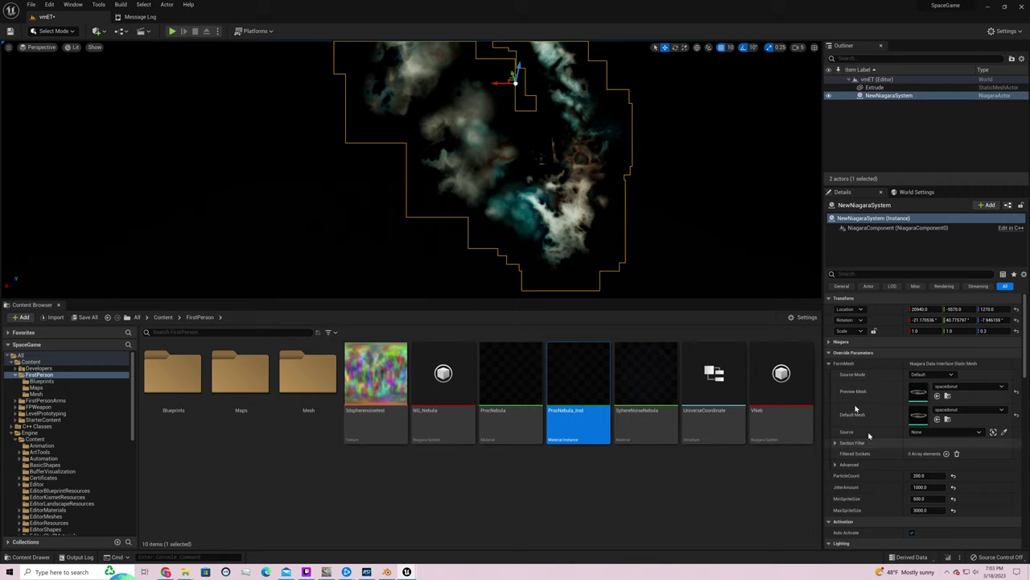
{"action": "left_click", "coordinate": [922, 475]}
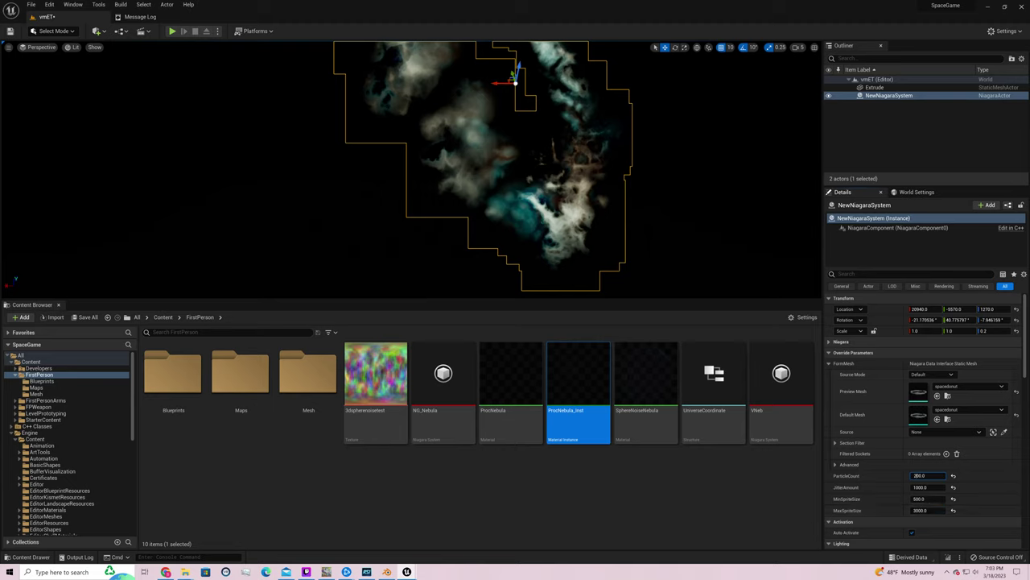
Change ParticleCount to 400.0 and frame the denser nebula ring
{"action": "key", "text": "BackSpace"}
{"action": "type", "text": "4"}
{"action": "key", "text": "Return"}
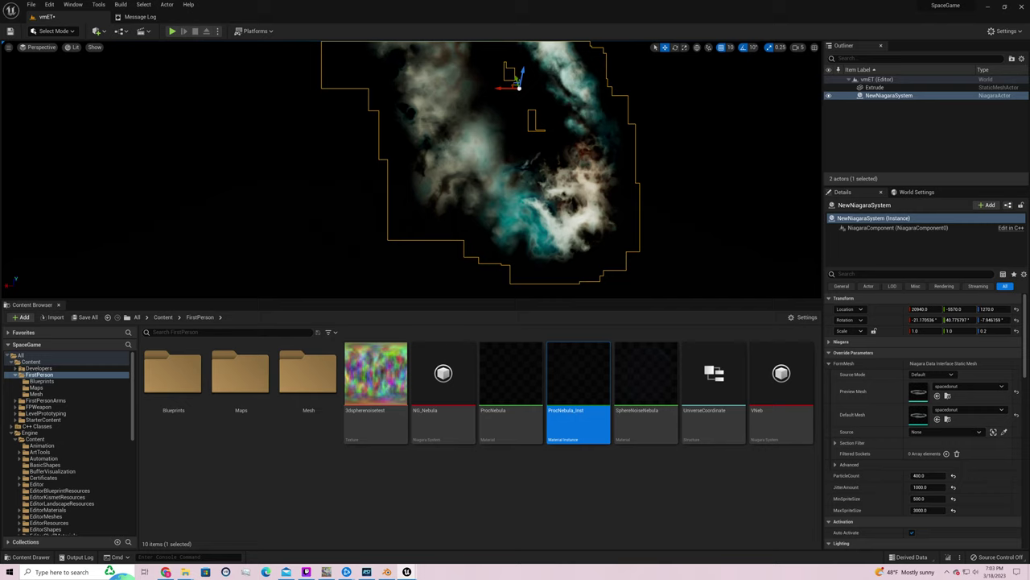
{"action": "scroll", "coordinate": [410, 169], "scroll_direction": "up", "scroll_amount": 5}
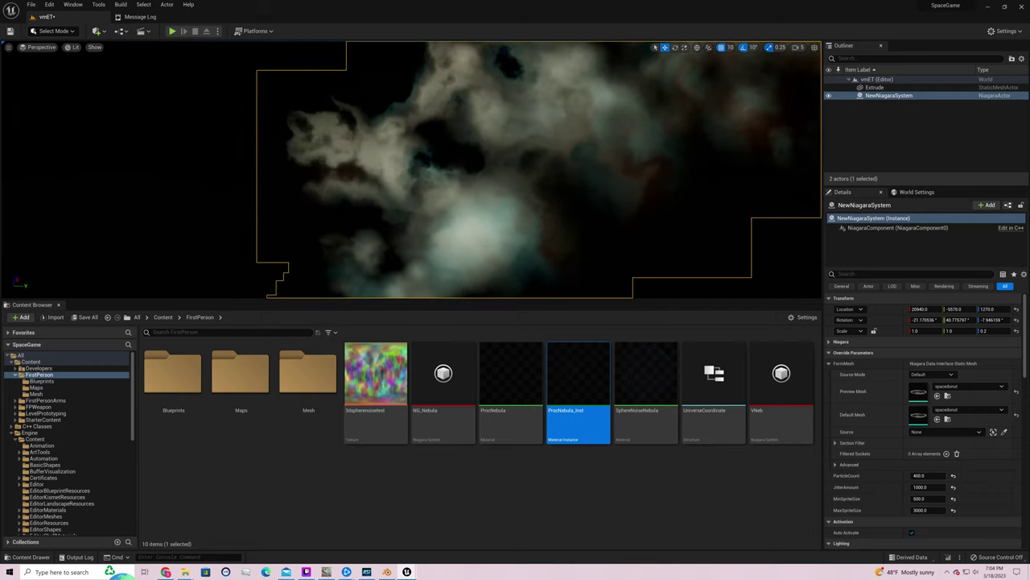
{"action": "key", "text": "f"}
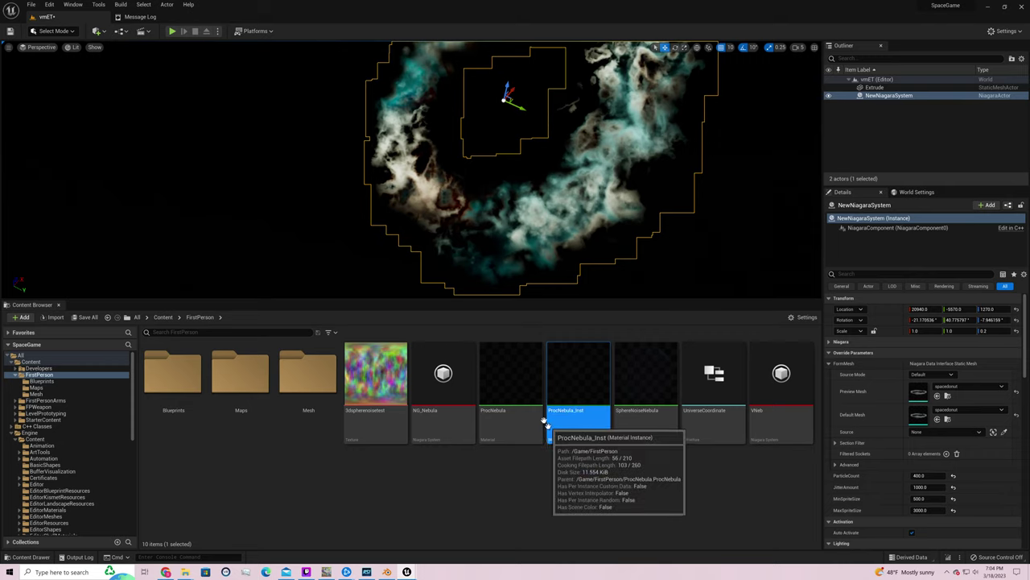
{"action": "double_click", "coordinate": [509, 378]}
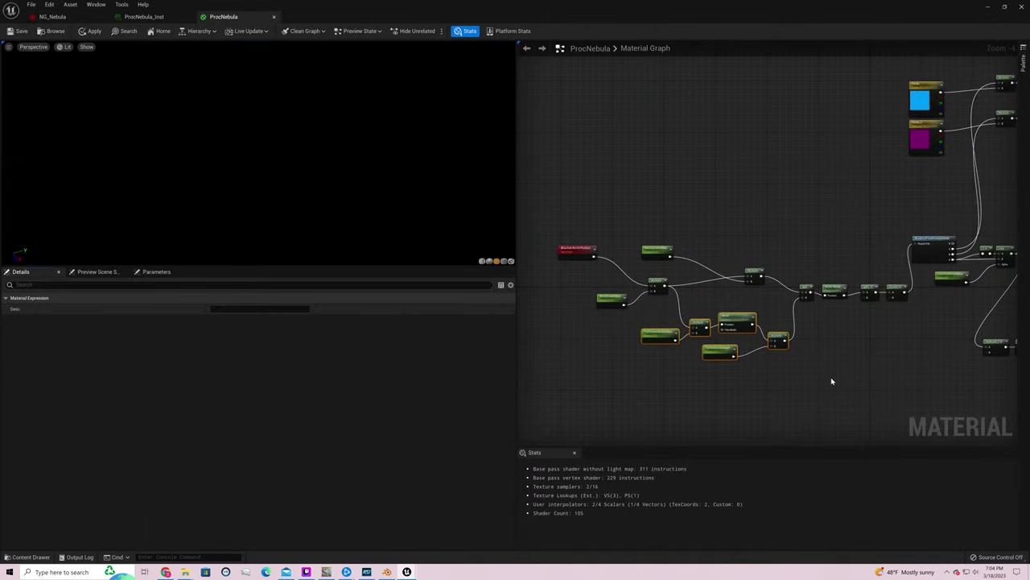
{"action": "scroll", "coordinate": [831, 377], "scroll_direction": "up", "scroll_amount": 3}
{"action": "right_click_drag", "start_coordinate": [808, 335], "coordinate": [840, 329]}
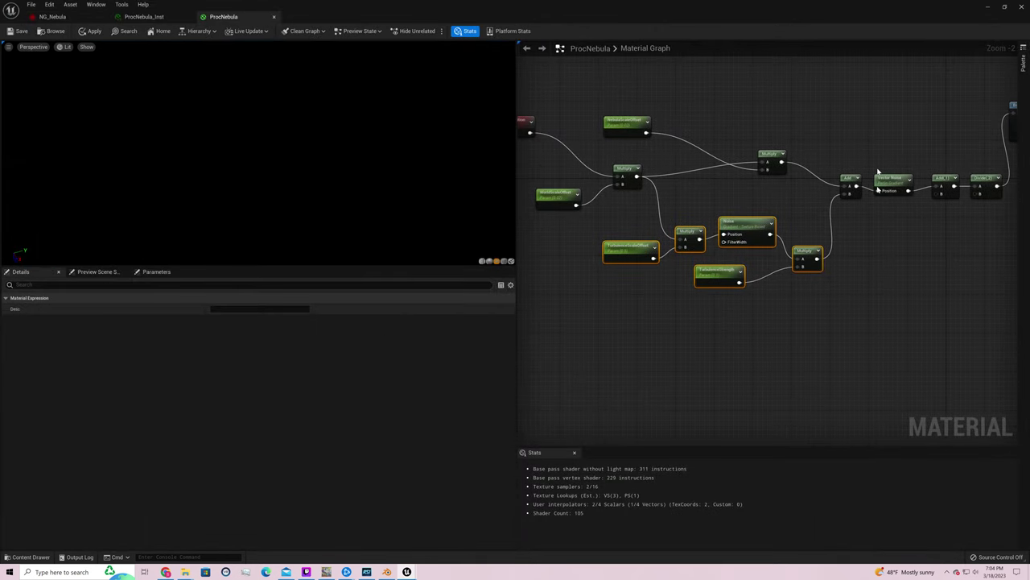
{"action": "left_click", "coordinate": [771, 219]}
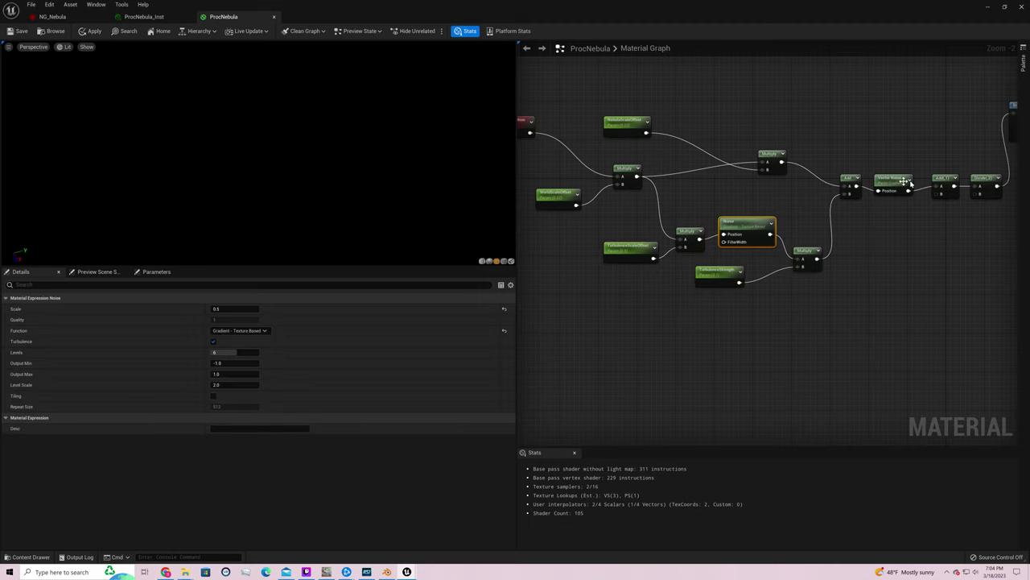
{"action": "left_click", "coordinate": [894, 184]}
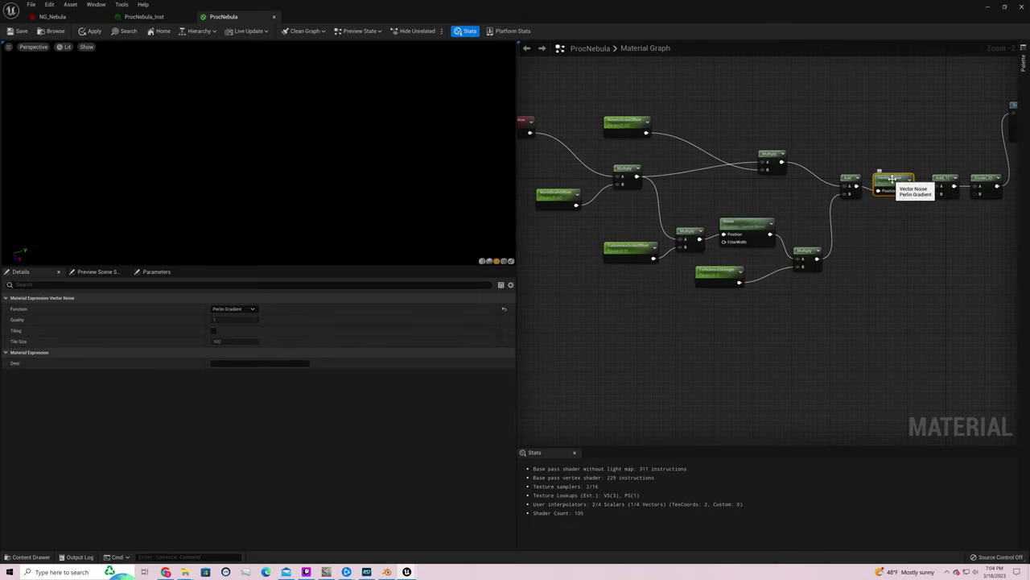
{"action": "mouse_move", "coordinate": [894, 184]}
{"action": "left_mouse_down"}
{"action": "mouse_move", "coordinate": [893, 162]}
{"action": "mouse_move", "coordinate": [892, 177]}
{"action": "left_mouse_up"}
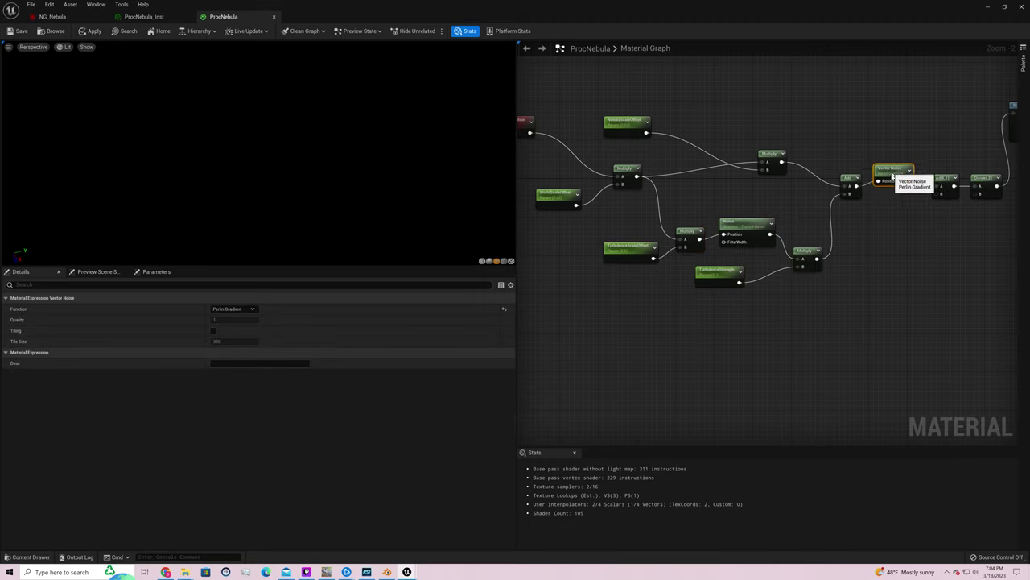
{"action": "left_click", "coordinate": [747, 225]}
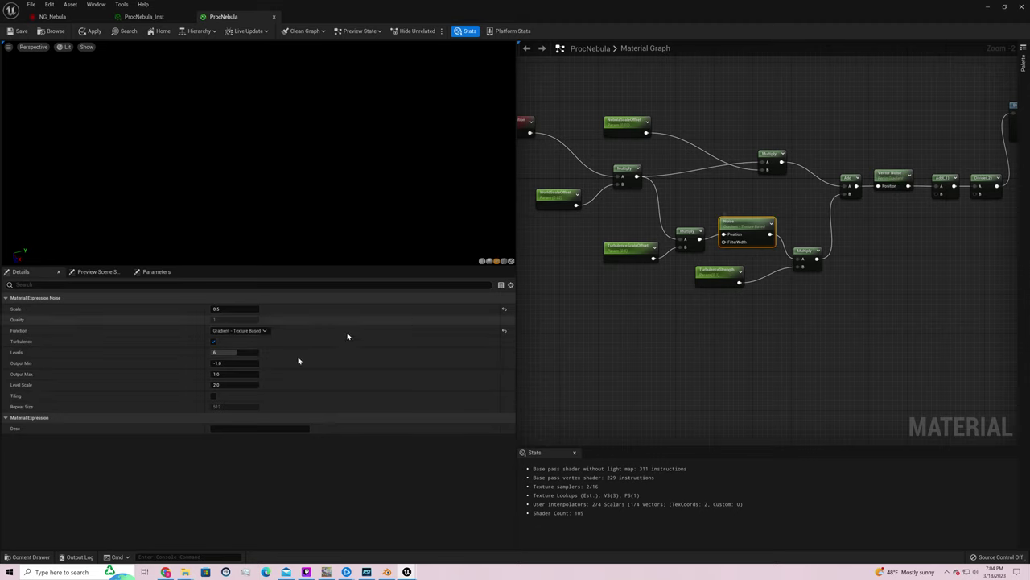
{"action": "left_click", "coordinate": [252, 331]}
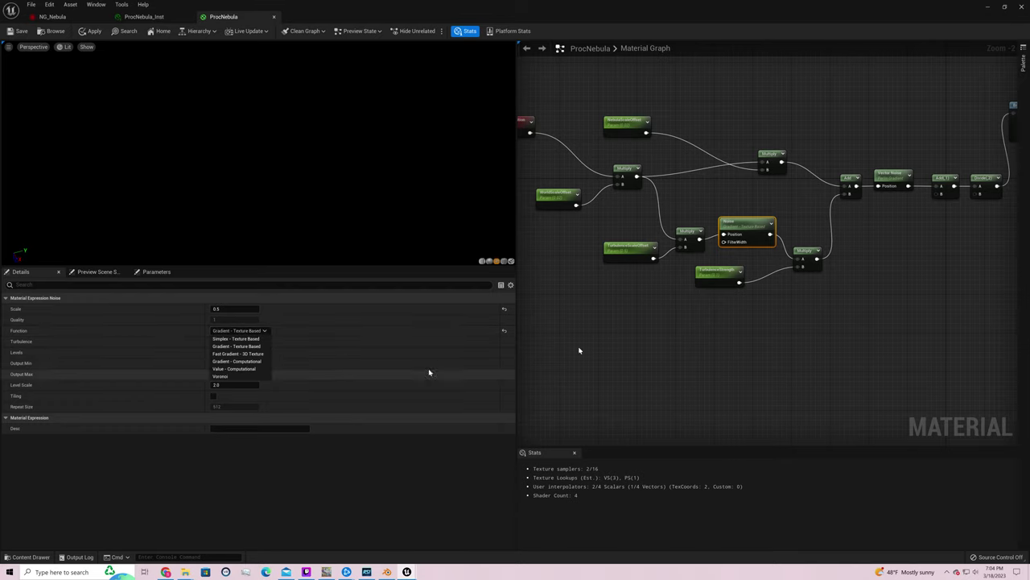
{"action": "left_click", "coordinate": [737, 324]}
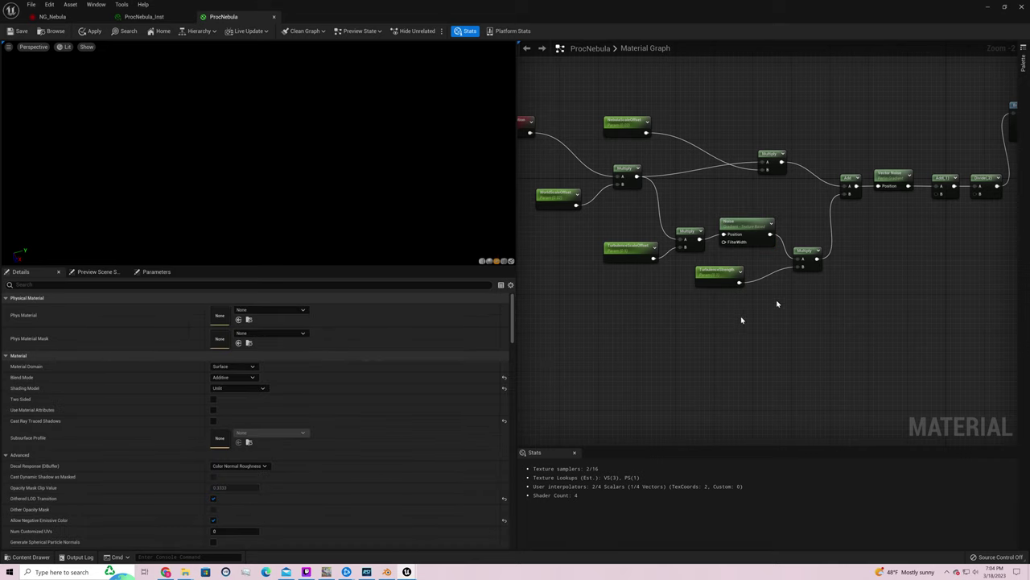
{"action": "scroll", "coordinate": [846, 259], "scroll_direction": "up", "scroll_amount": 2}
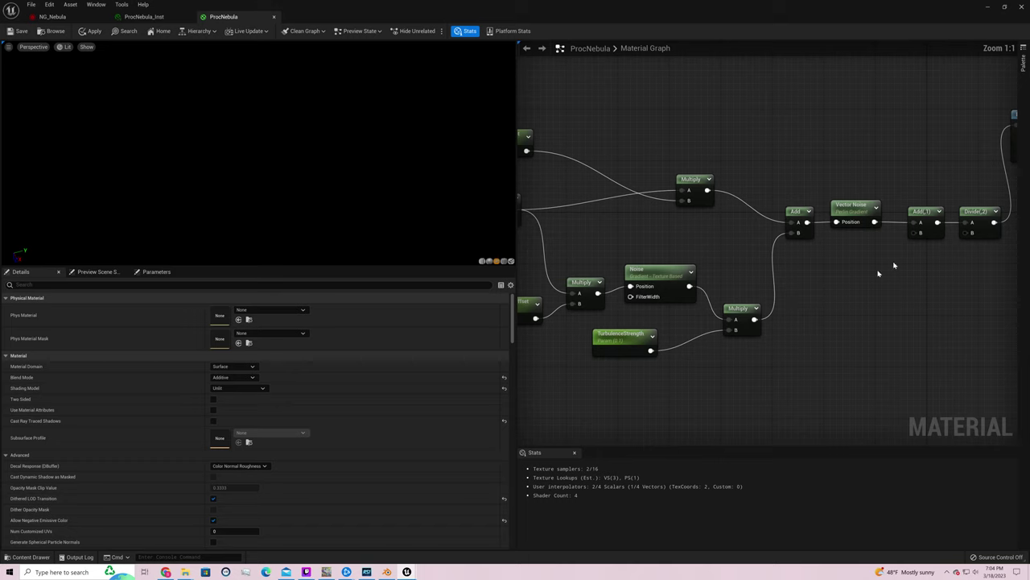
{"action": "right_click_drag", "start_coordinate": [878, 274], "coordinate": [764, 319]}
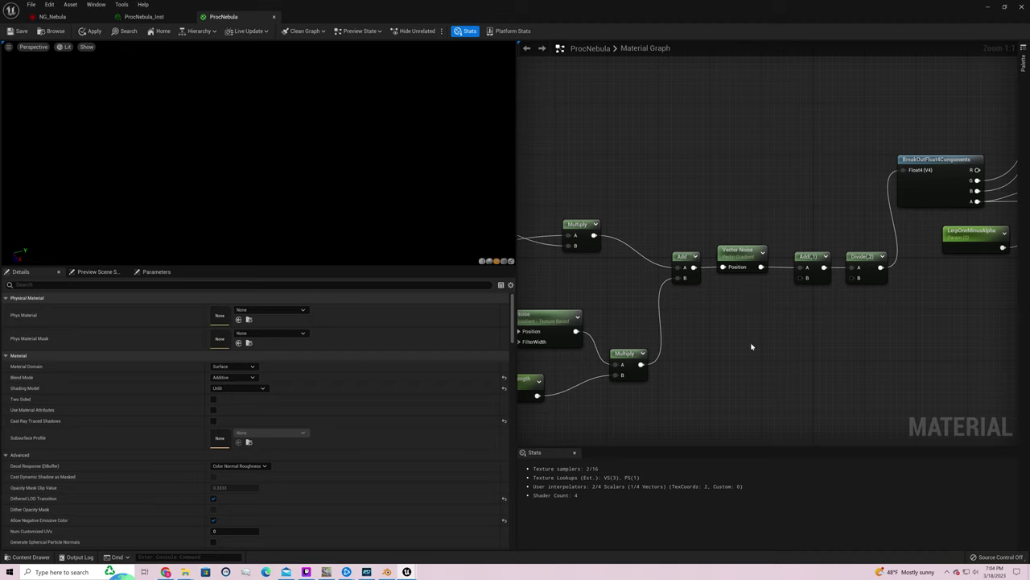
{"action": "right_click_drag", "start_coordinate": [749, 345], "coordinate": [854, 263]}
{"action": "left_click", "coordinate": [689, 247]}
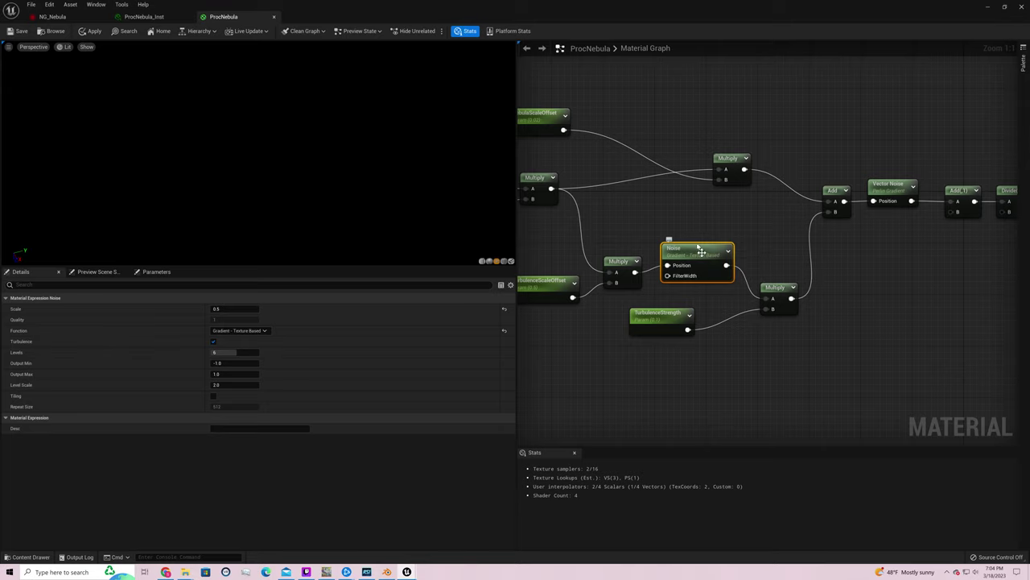
{"action": "left_click", "coordinate": [905, 187]}
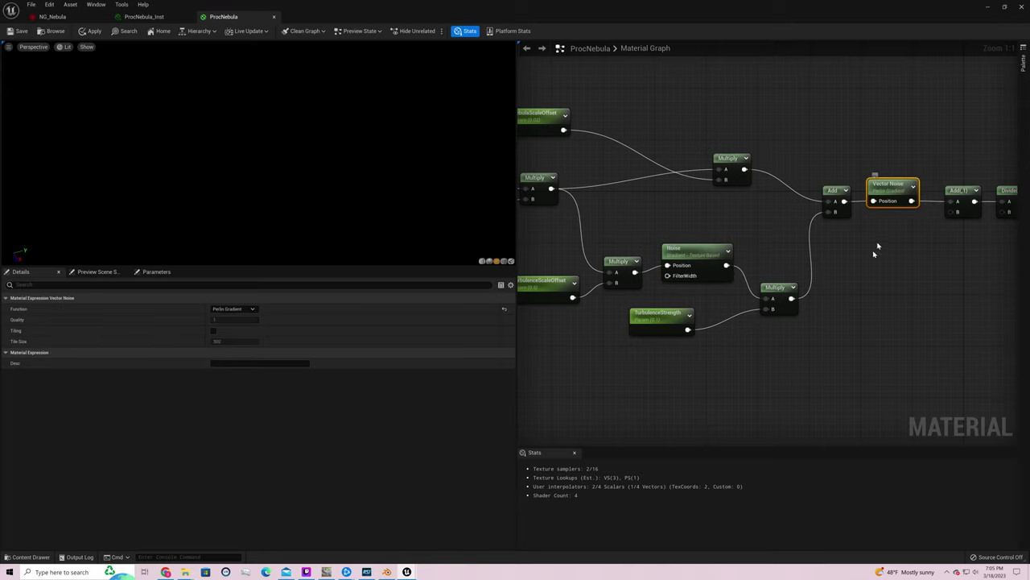
{"action": "right_click", "coordinate": [871, 257]}
{"action": "type", "text": "VECTOR"}
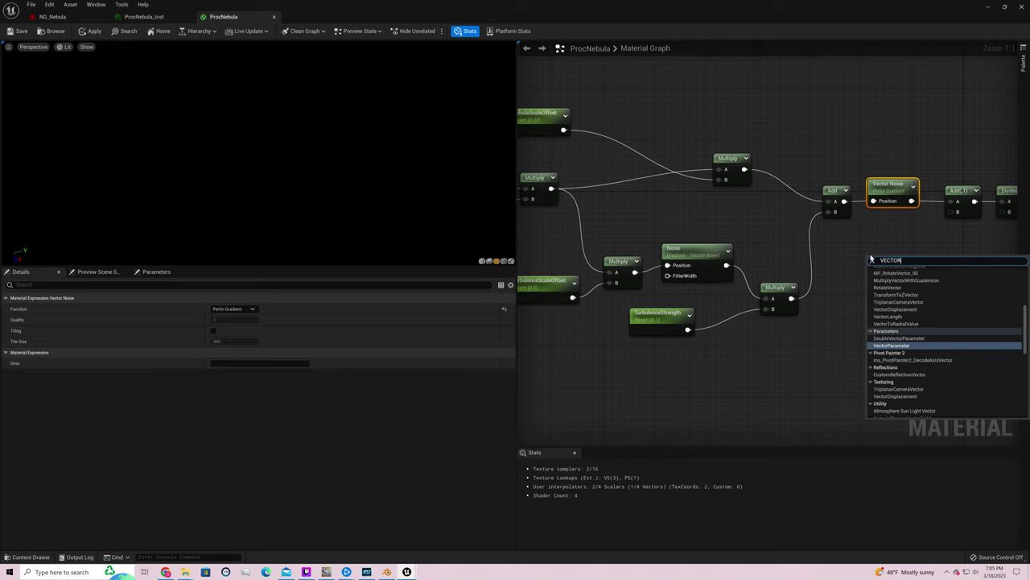
{"action": "left_click", "coordinate": [898, 244]}
{"action": "right_click_drag", "start_coordinate": [883, 194], "coordinate": [519, 140]}
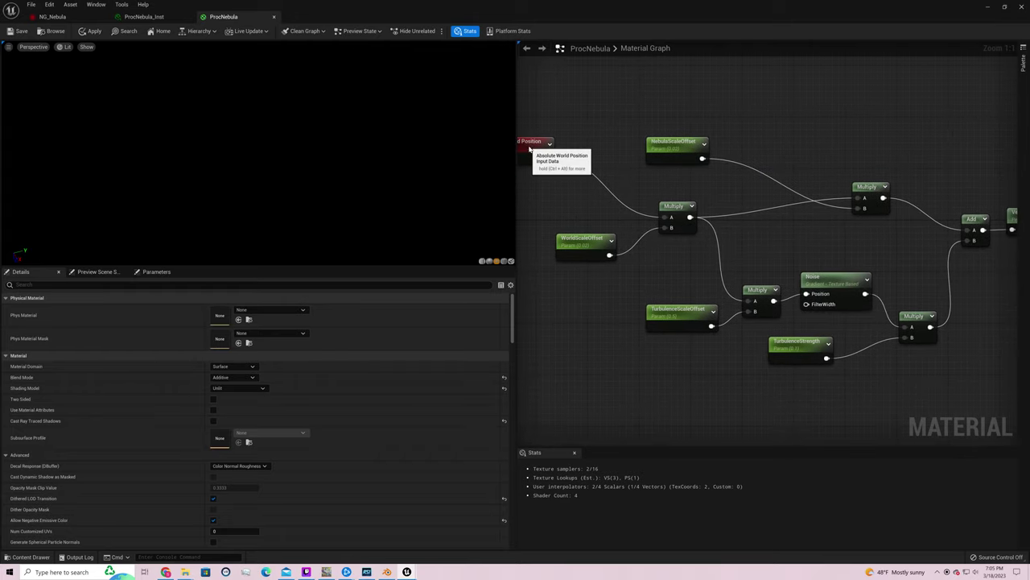
{"action": "left_click", "coordinate": [532, 142]}
{"action": "right_click_drag", "start_coordinate": [977, 223], "coordinate": [779, 211]}
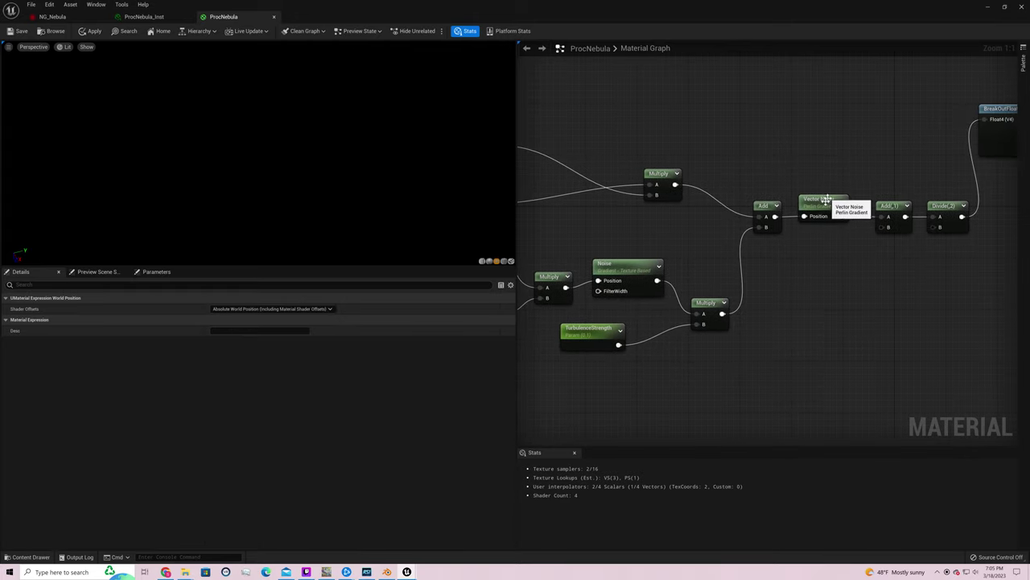
{"action": "right_click_drag", "start_coordinate": [710, 204], "coordinate": [1017, 255]}
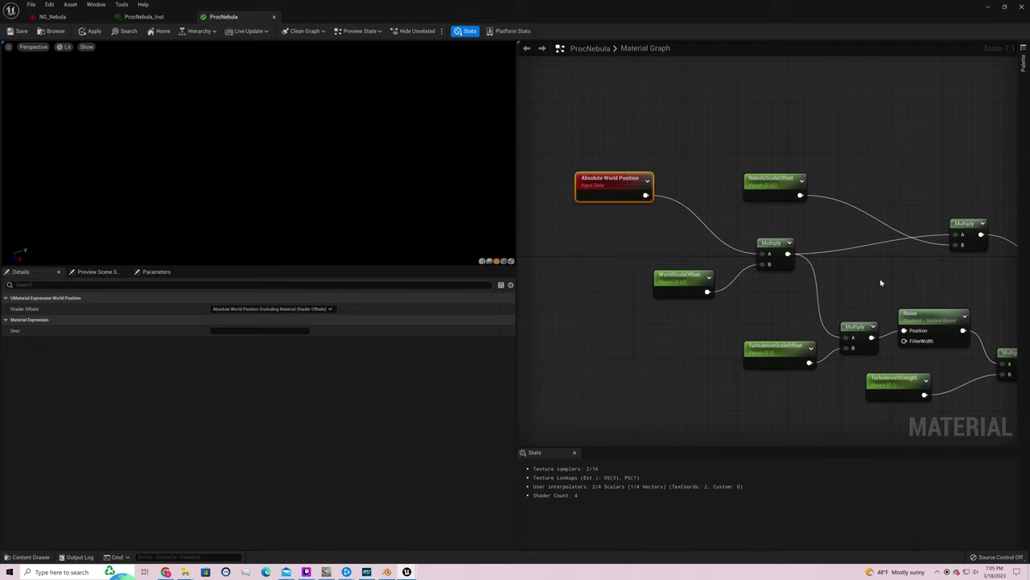
{"action": "right_click_drag", "start_coordinate": [881, 282], "coordinate": [643, 179]}
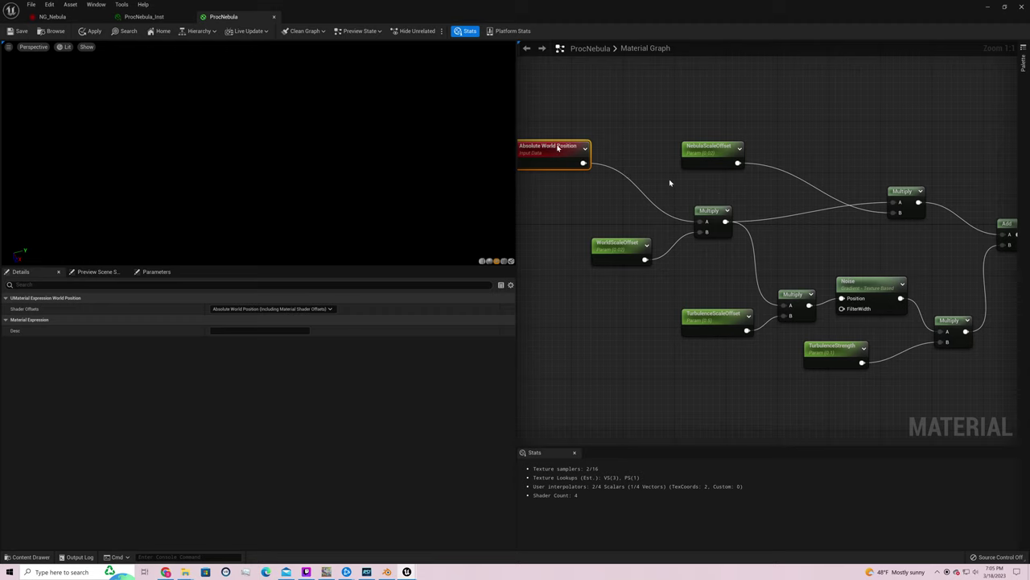
{"action": "left_click_drag", "start_coordinate": [695, 272], "coordinate": [966, 372]}
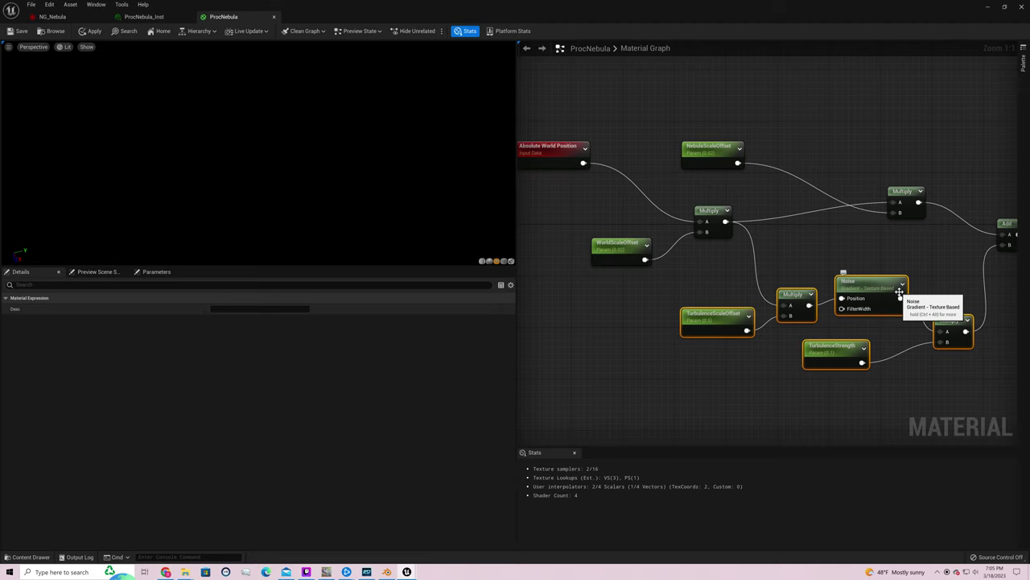
{"action": "right_click_drag", "start_coordinate": [945, 267], "coordinate": [822, 308]}
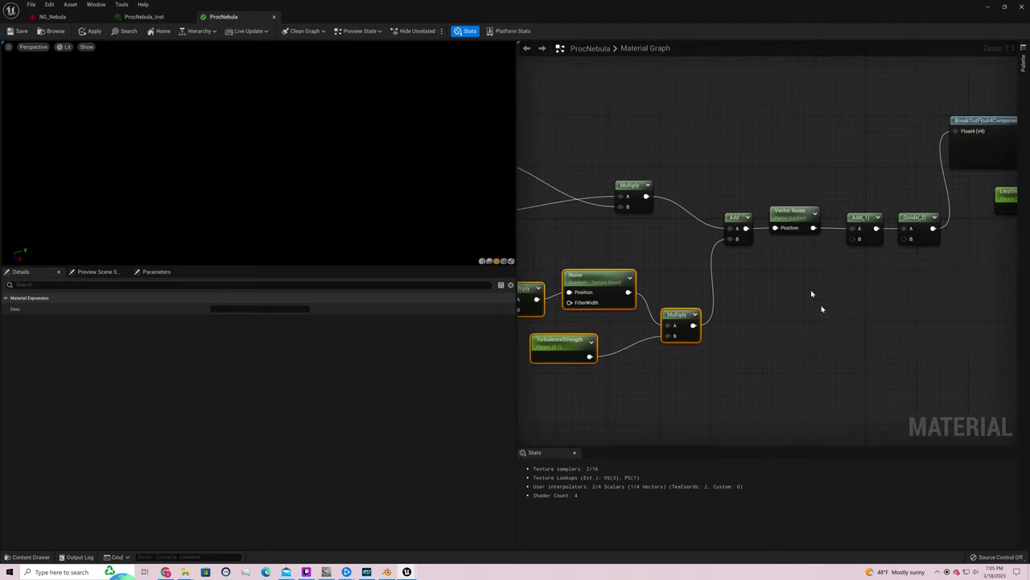
{"action": "left_click", "coordinate": [794, 214]}
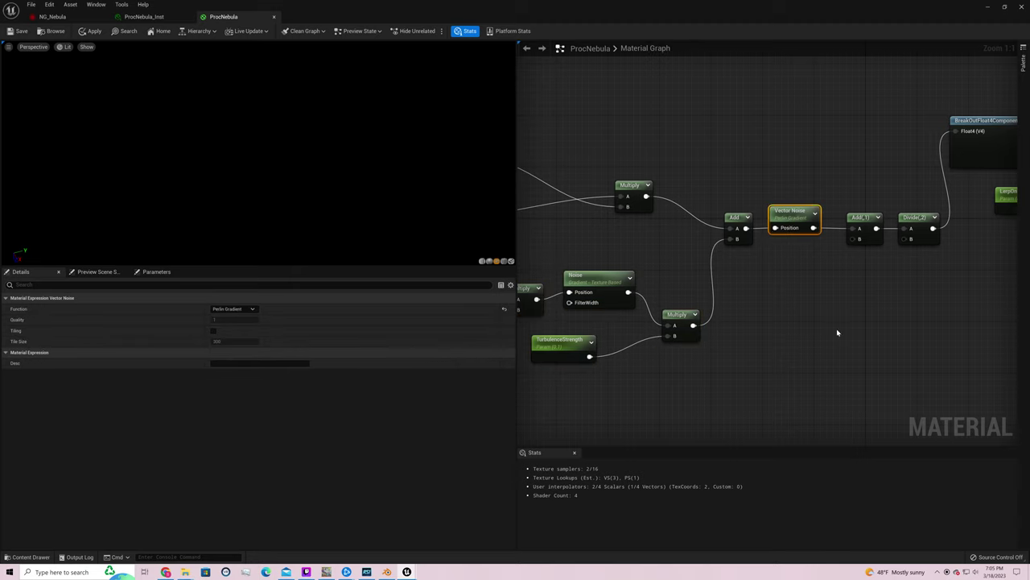
{"action": "scroll", "coordinate": [836, 332], "scroll_direction": "down", "scroll_amount": 5}
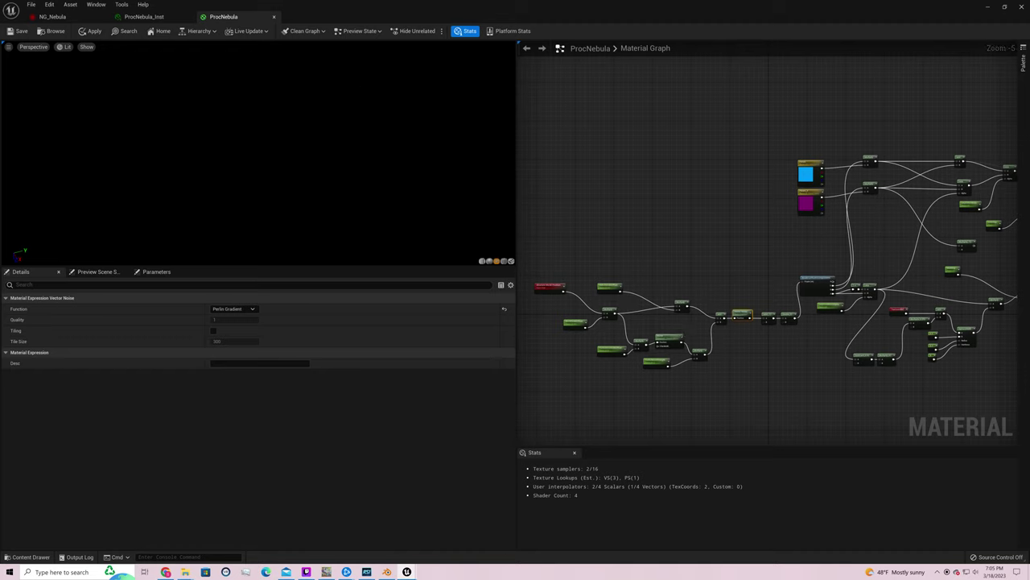
Close the Material Editor and frame the nebula Niagara actor in the level viewport
{"action": "left_click", "coordinate": [988, 6]}
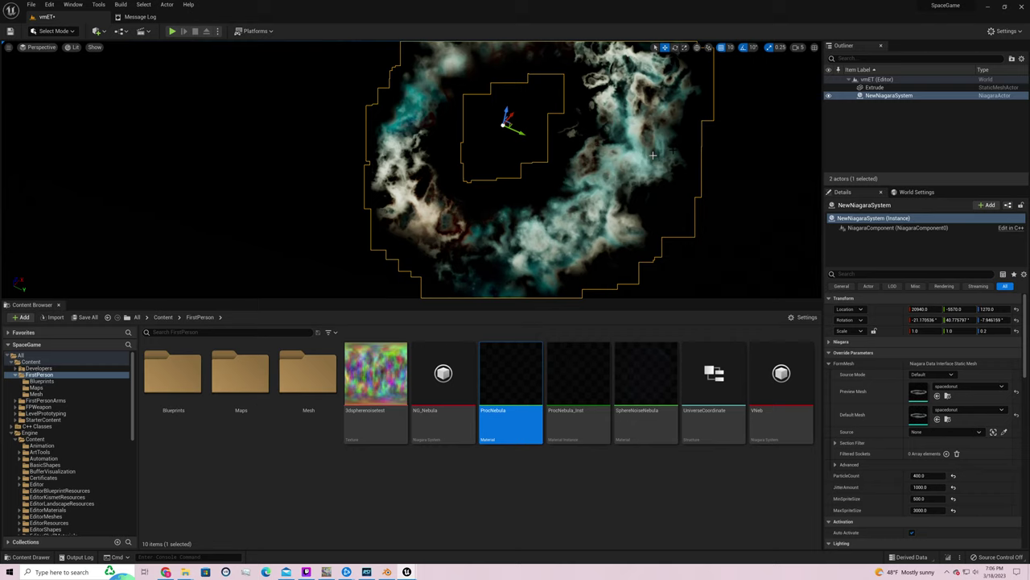
{"action": "right_click_drag", "start_coordinate": [653, 155], "coordinate": [693, 193]}
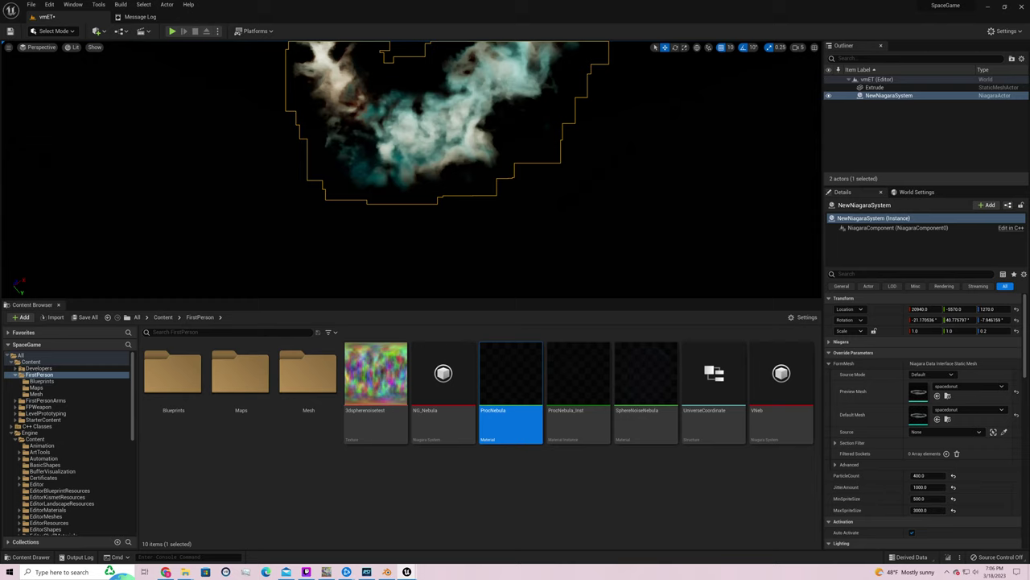
{"action": "right_click_drag", "start_coordinate": [692, 193], "coordinate": [595, 192]}
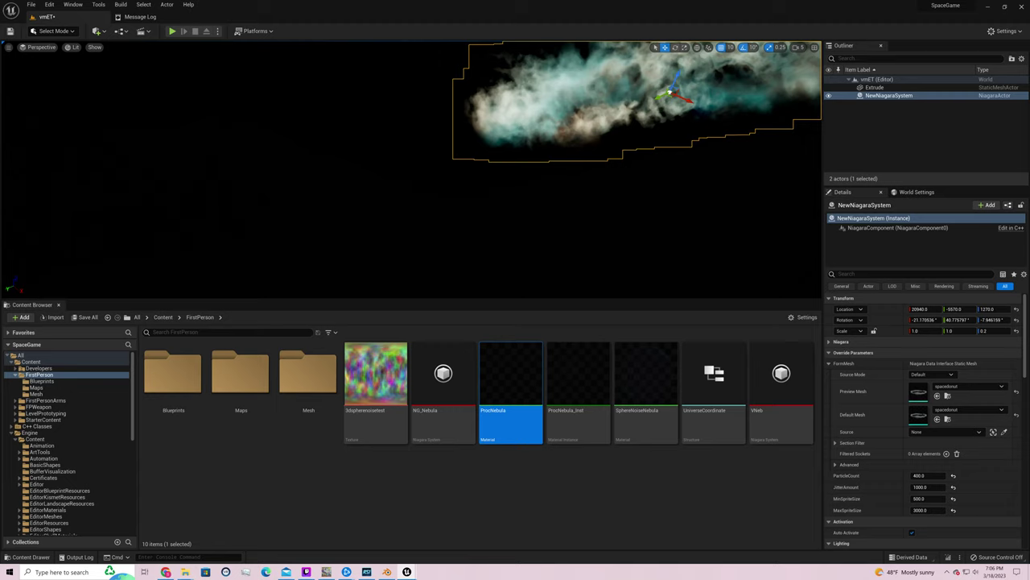
{"action": "key", "text": "f"}
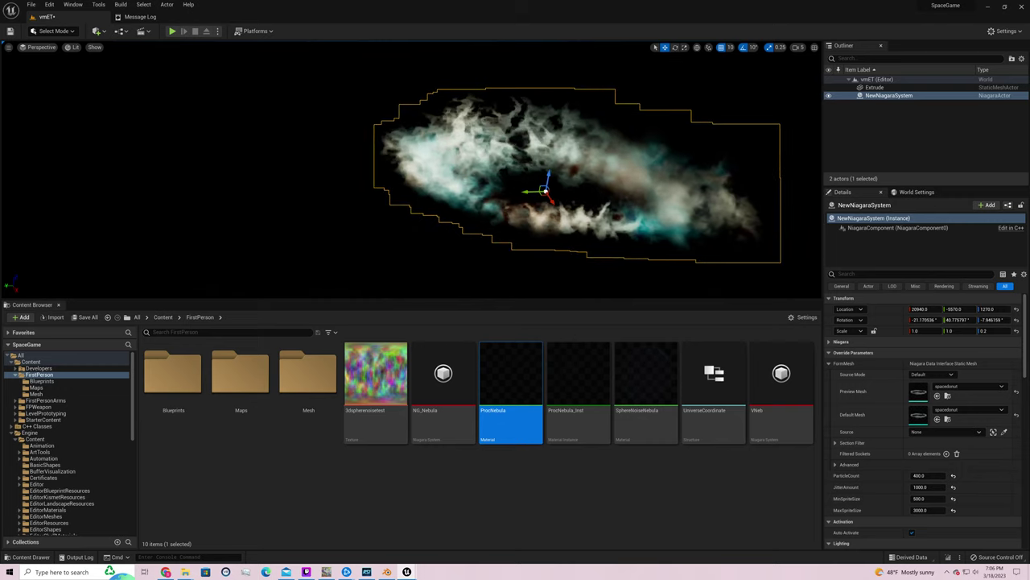
{"action": "right_click_drag", "start_coordinate": [410, 169], "coordinate": [515, 144]}
Shift the NewNiagaraSystem nebula left along X so it reads as a teal-and-white ring
{"action": "left_click_drag", "start_coordinate": [514, 145], "coordinate": [469, 319]}
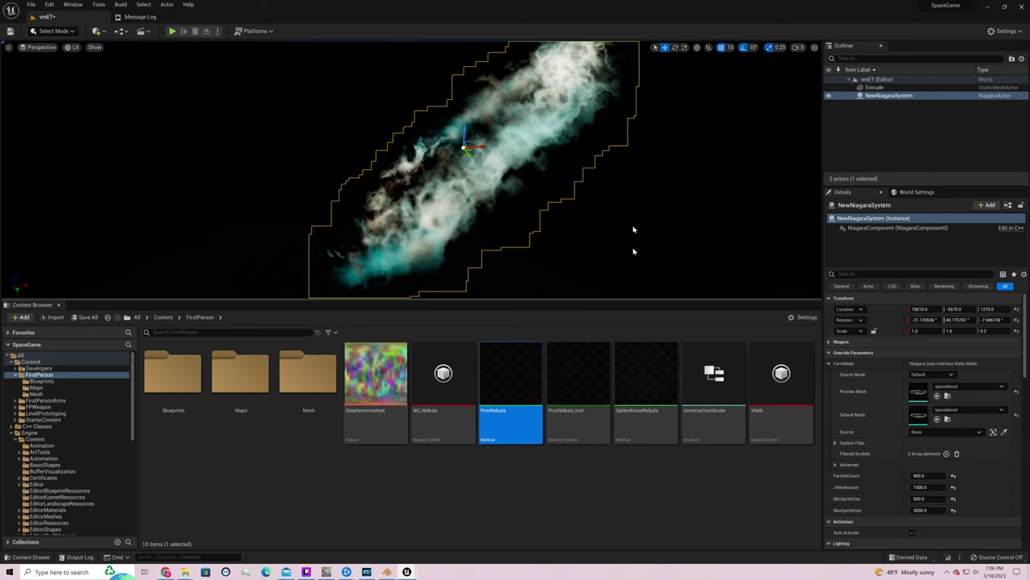
{"action": "right_click_drag", "start_coordinate": [633, 230], "coordinate": [633, 224]}
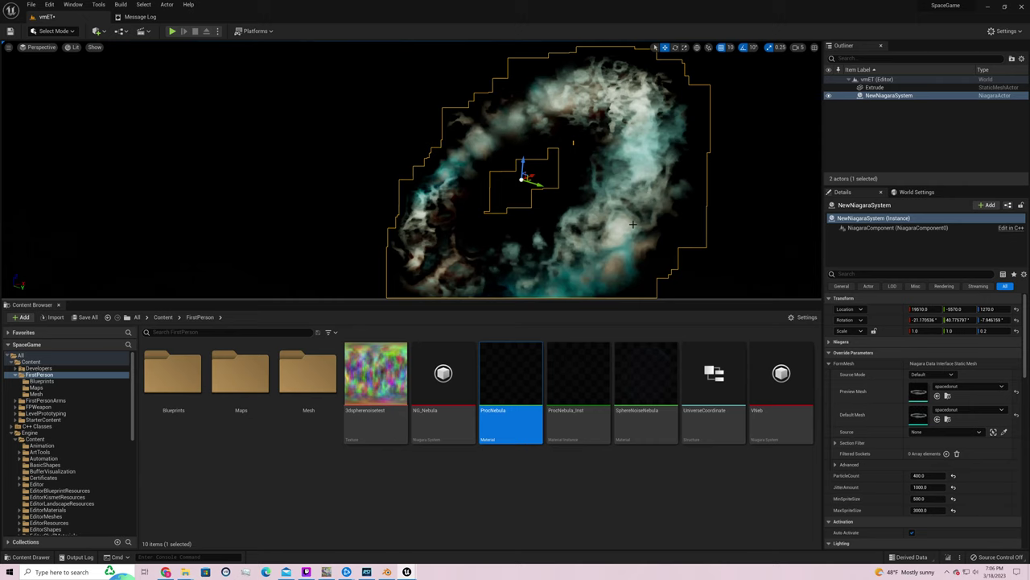
{"action": "right_click_drag", "start_coordinate": [632, 224], "coordinate": [632, 225]}
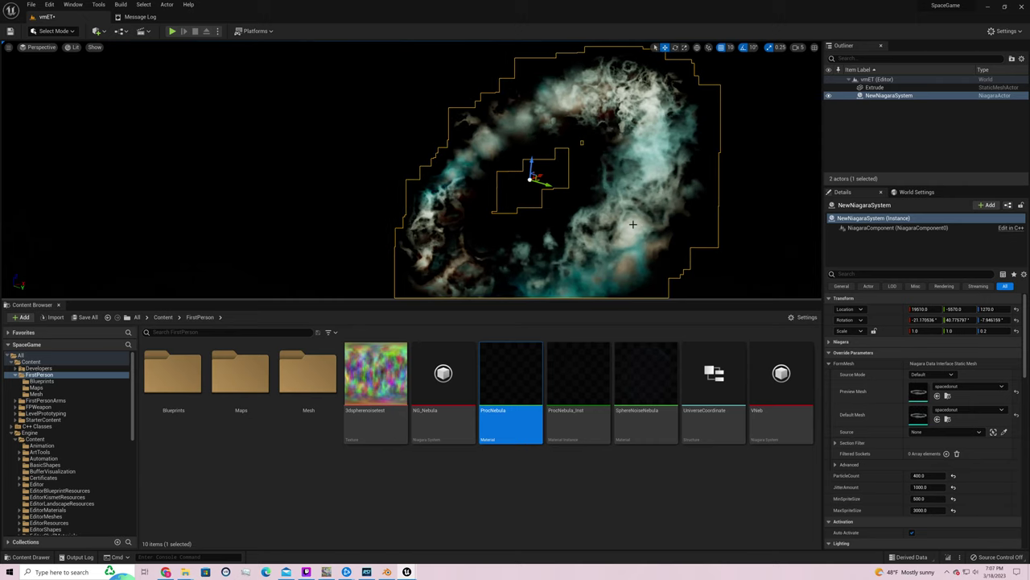
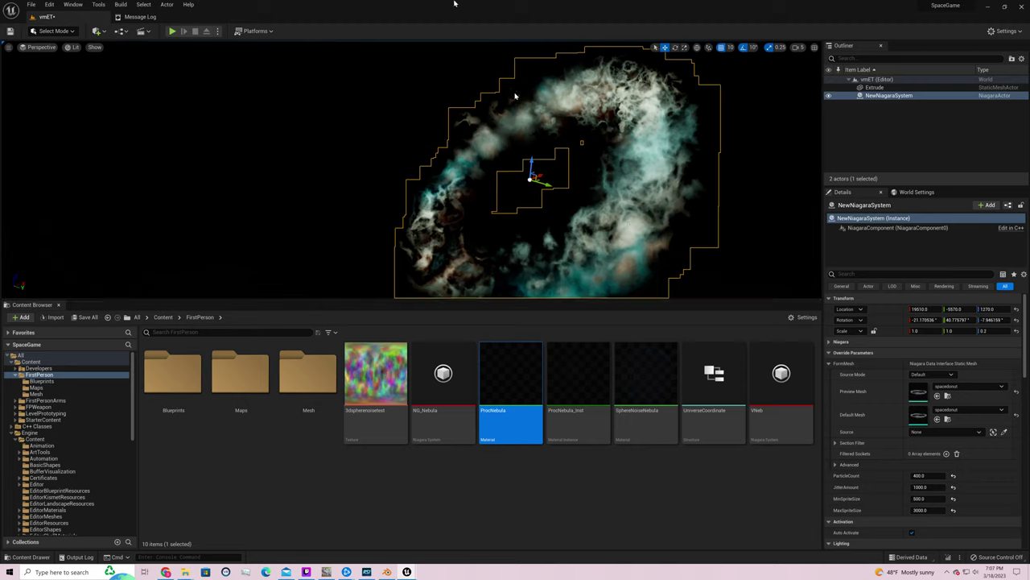
Open ProcNebula_Inst in a floating material instance editor placed beside the nebula viewport
{"action": "scroll", "coordinate": [706, 168], "scroll_direction": "up", "scroll_amount": 2}
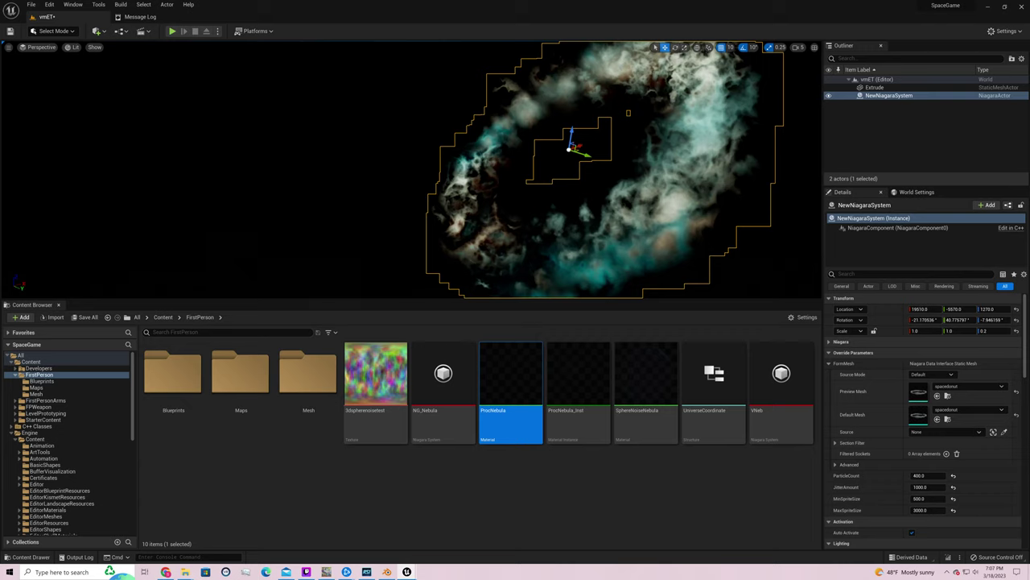
{"action": "scroll", "coordinate": [706, 168], "scroll_direction": "up", "scroll_amount": 4}
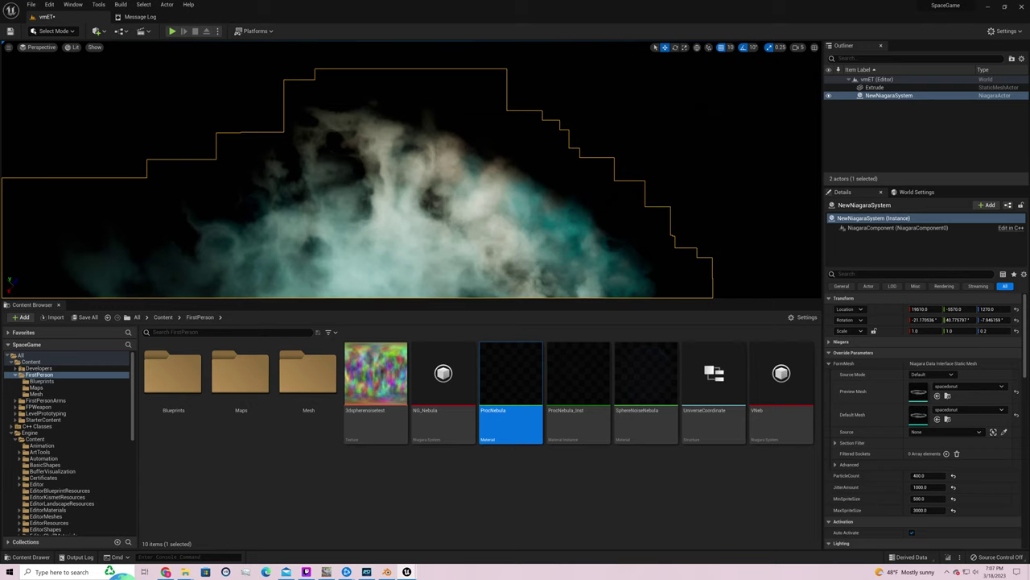
{"action": "scroll", "coordinate": [708, 181], "scroll_direction": "down", "scroll_amount": 6}
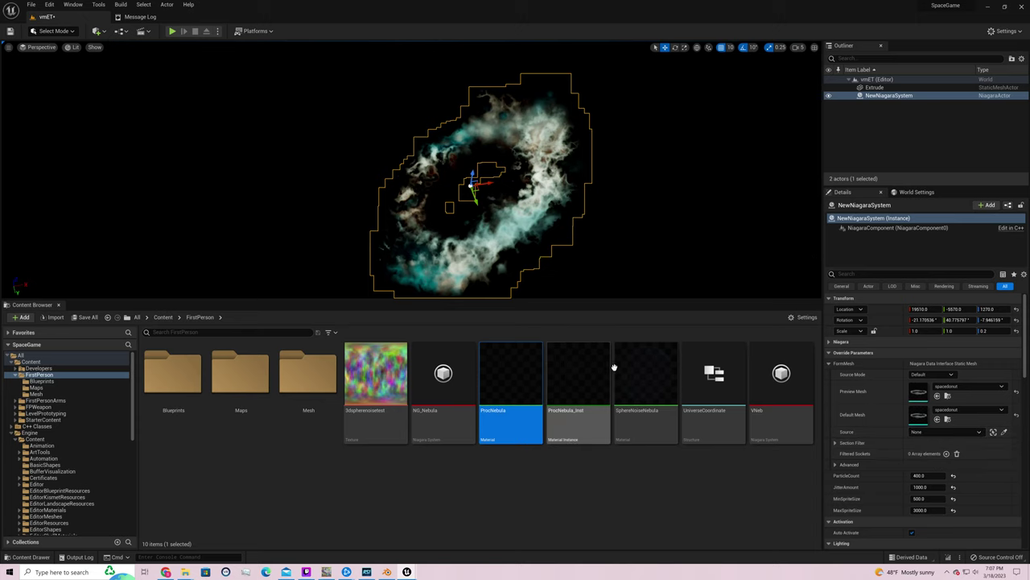
{"action": "double_click", "coordinate": [578, 375]}
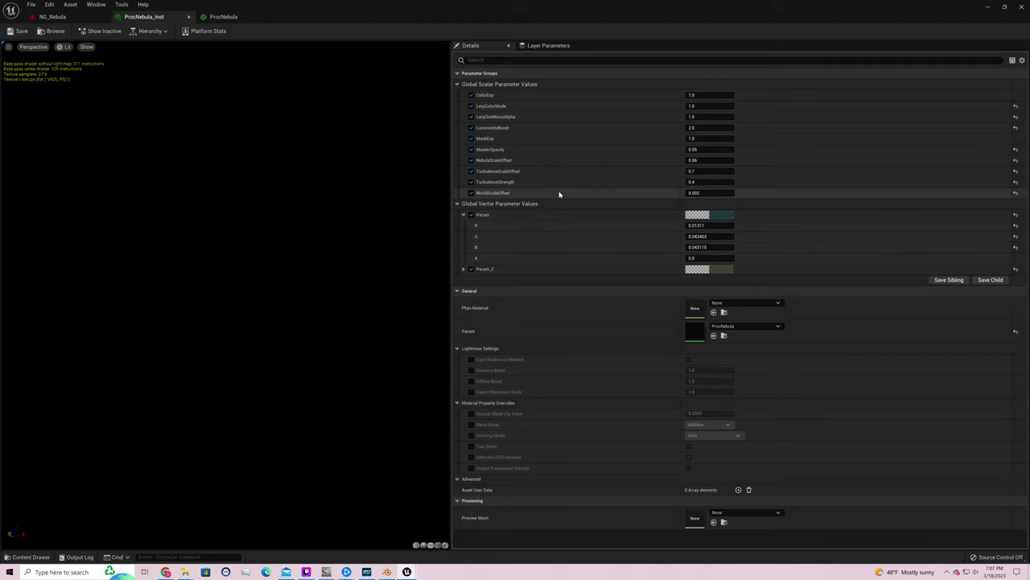
{"action": "left_click", "coordinate": [1005, 7]}
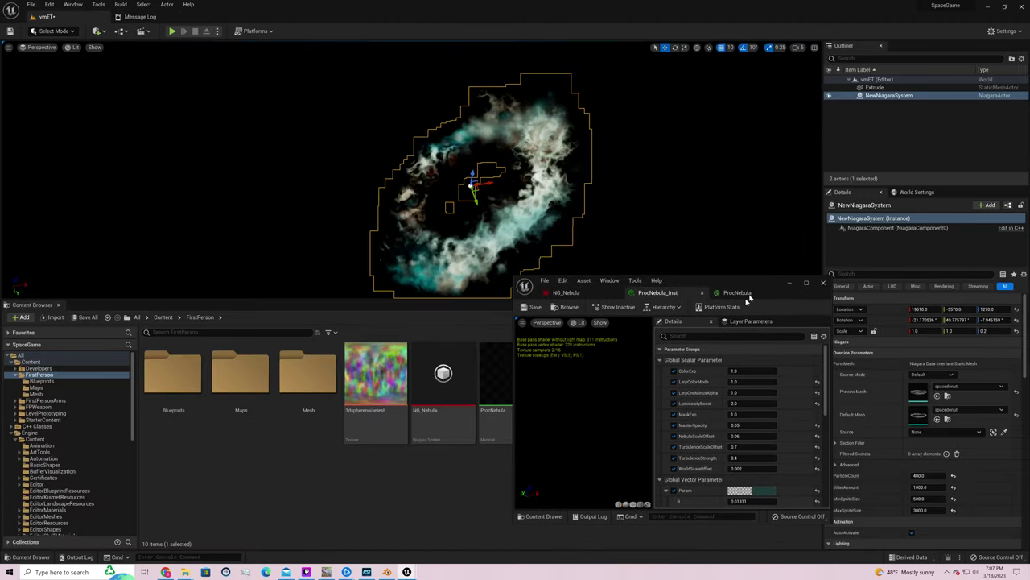
{"action": "left_click_drag", "start_coordinate": [752, 285], "coordinate": [859, 171]}
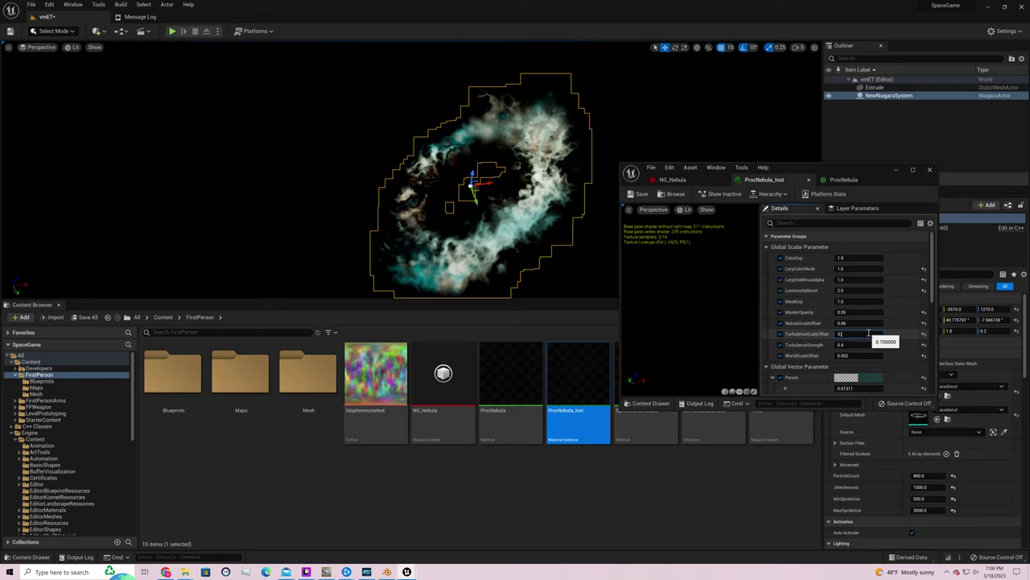
Try TurbulenceScaleOffset values of 0.1, 0.2 and 0.9 on ProcNebula_Inst
{"action": "key", "text": "Return"}
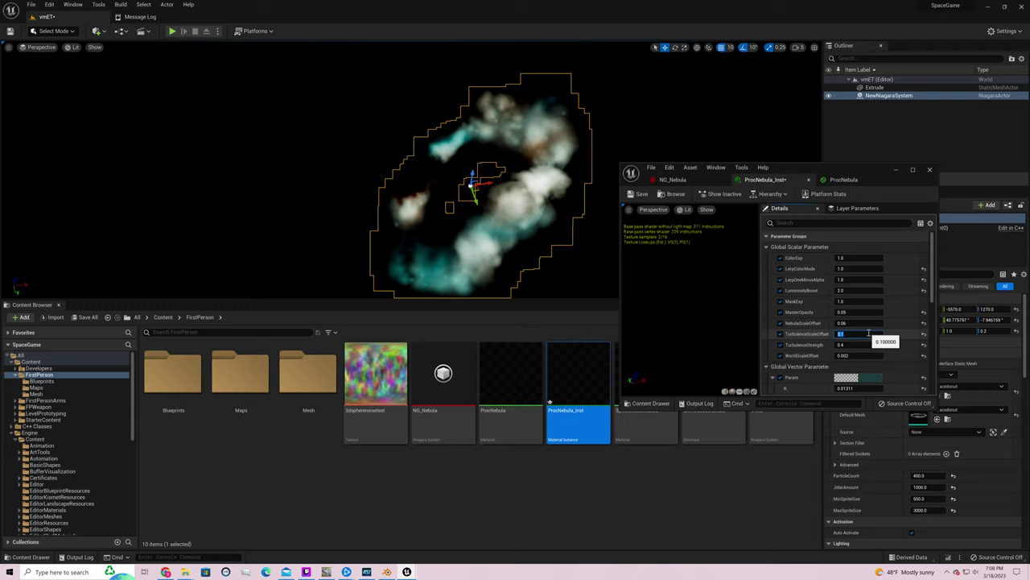
{"action": "left_click", "coordinate": [869, 332]}
{"action": "key", "text": "Return"}
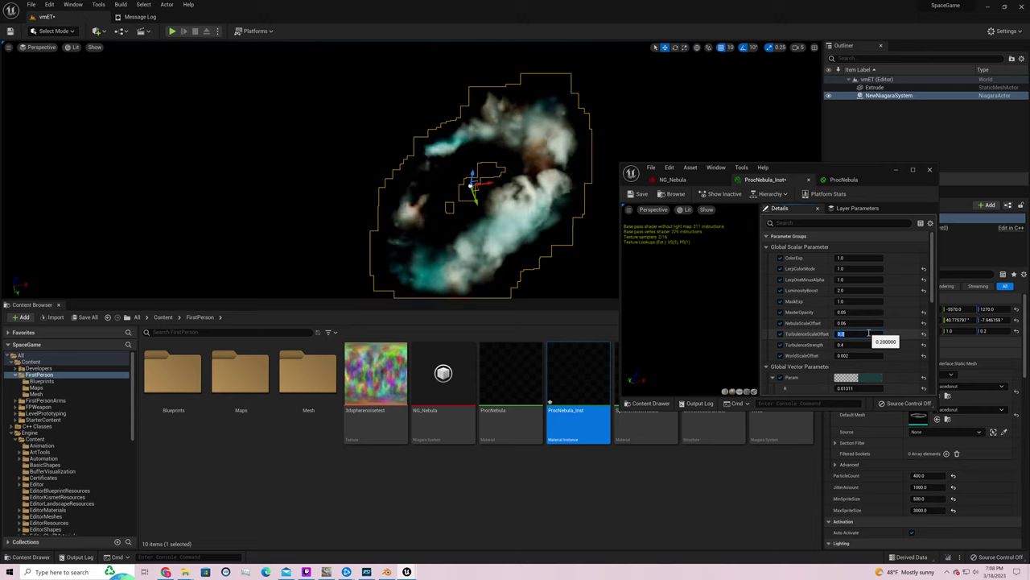
{"action": "left_click", "coordinate": [869, 332]}
{"action": "type", "text": "9"}
{"action": "key", "text": "Return"}
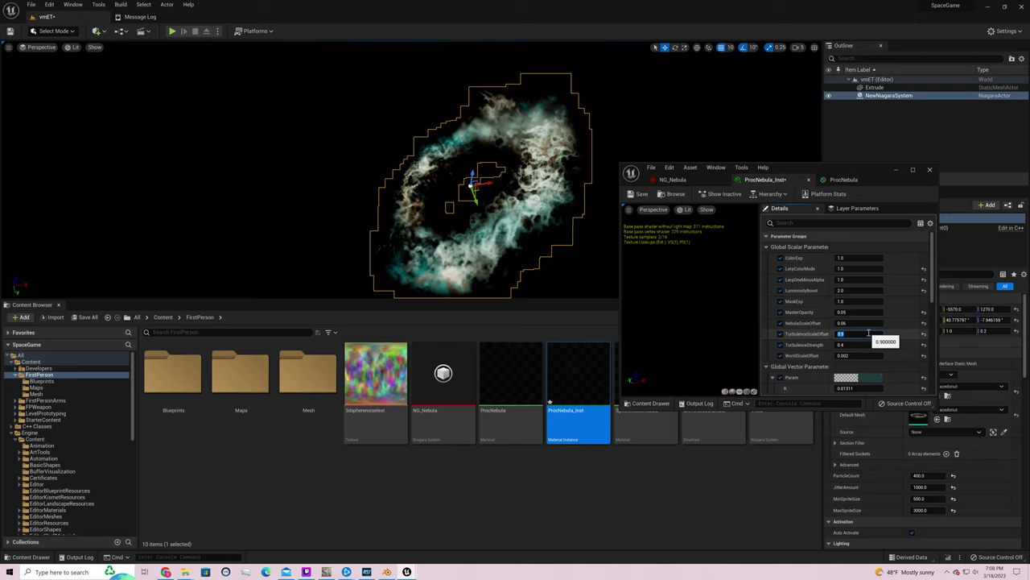
Try TurbulenceScaleOffset at 2 and 10, then settle on 0.4
{"action": "type", "text": "2"}
{"action": "key", "text": "Return"}
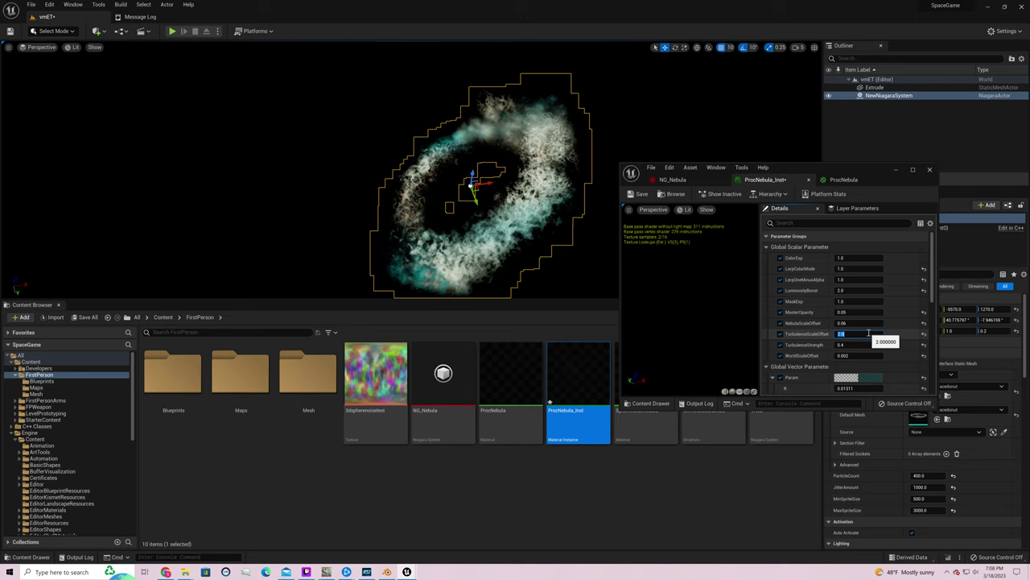
{"action": "type", "text": "10"}
{"action": "key", "text": "Return"}
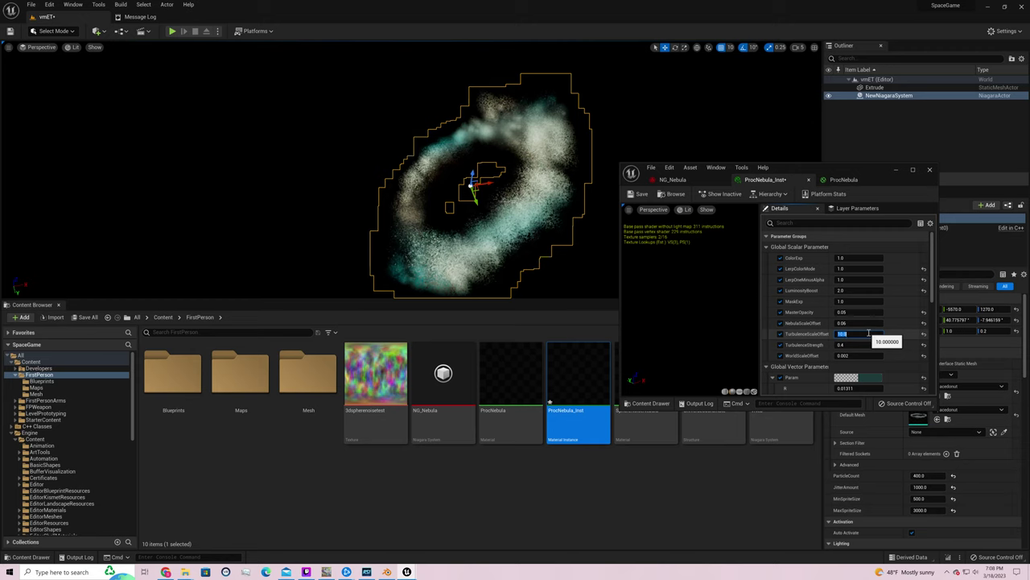
{"action": "type", "text": "2"}
{"action": "key", "text": "Return"}
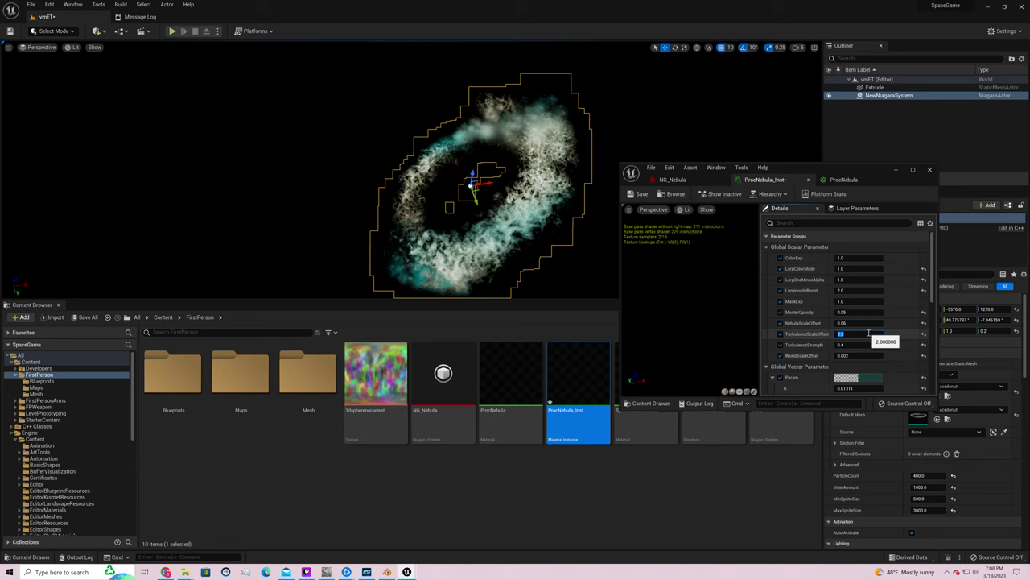
{"action": "key", "text": "BackSpace"}
{"action": "type", "text": ".4"}
{"action": "key", "text": "Return"}
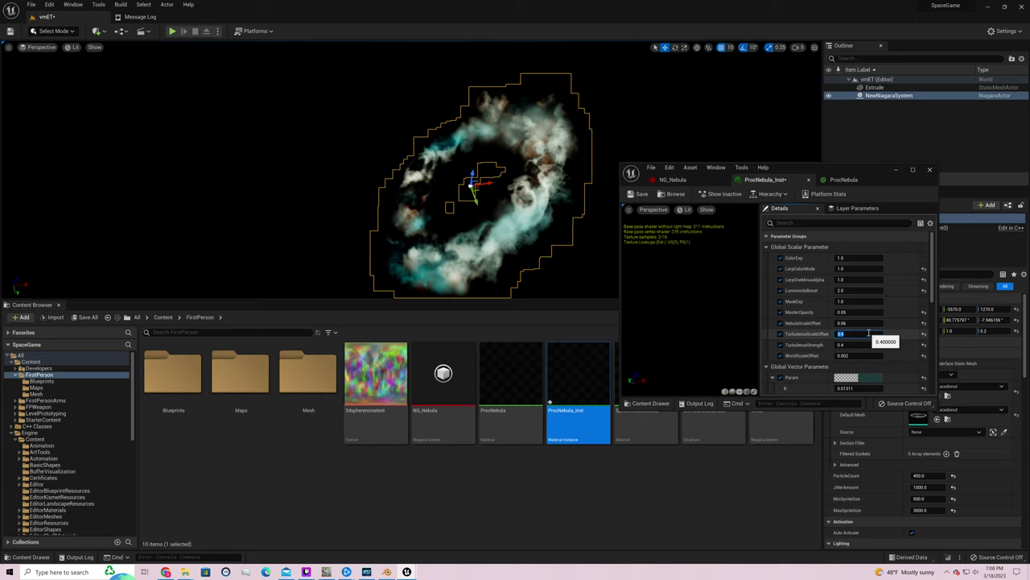
Test TurbulenceStrength at 0.7, 1.5, 0 and 1, then set it back to 0.4
{"action": "left_click", "coordinate": [861, 345]}
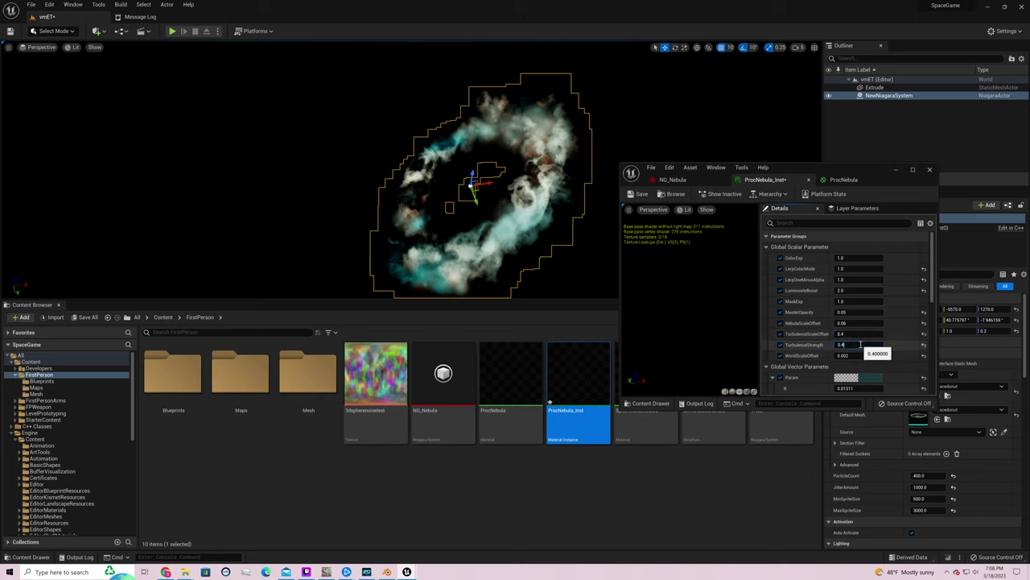
{"action": "type", "text": "7"}
{"action": "key", "text": "Return"}
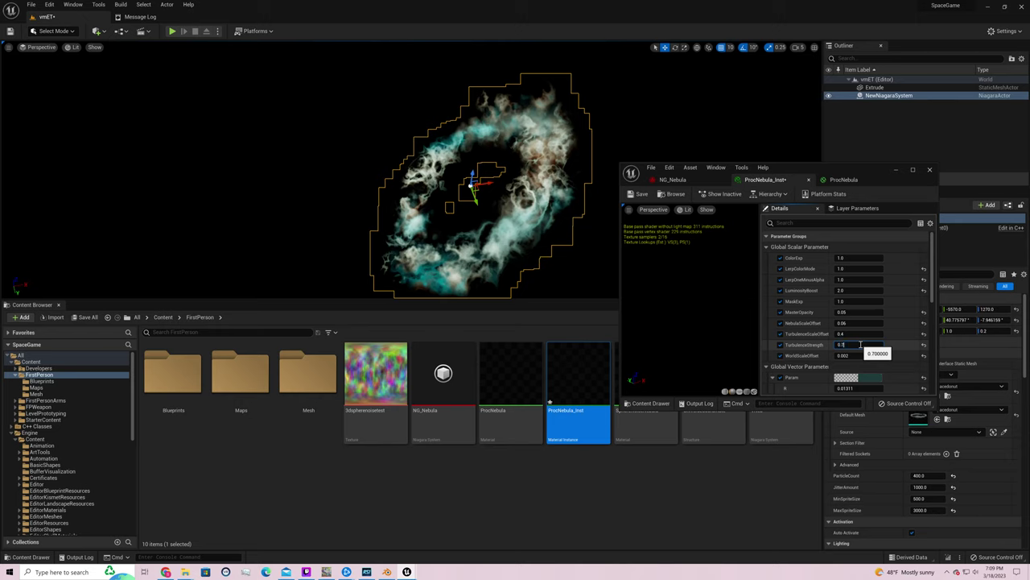
{"action": "type", "text": ".5"}
{"action": "key", "text": "Return"}
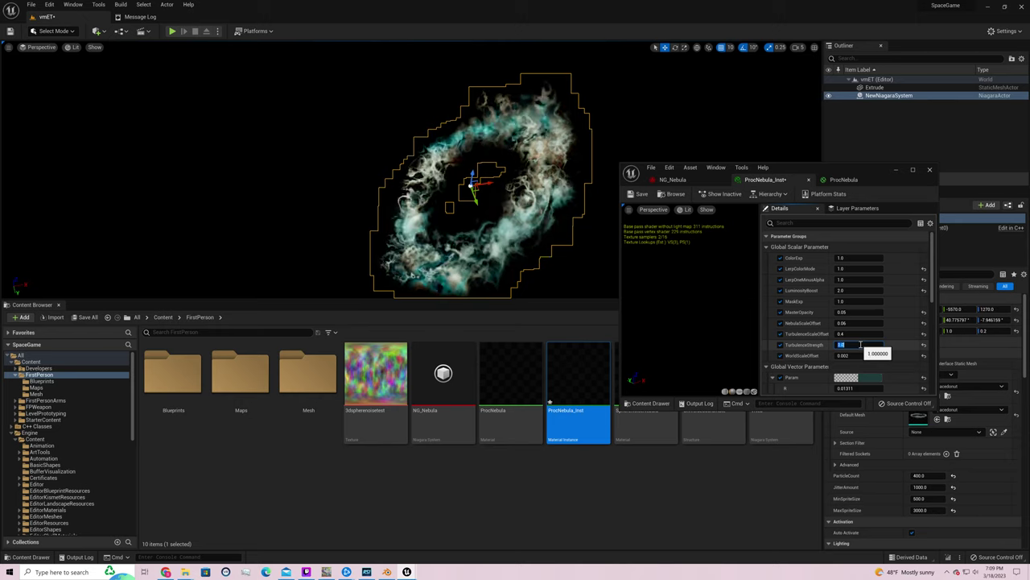
{"action": "type", "text": "0"}
{"action": "key", "text": "Return"}
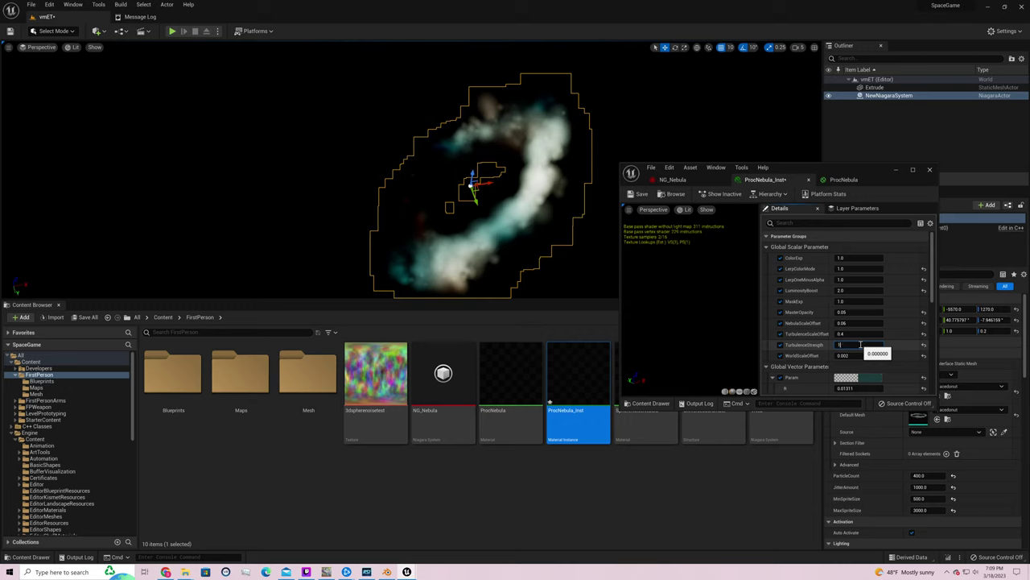
{"action": "type", "text": "1"}
{"action": "key", "text": "Return"}
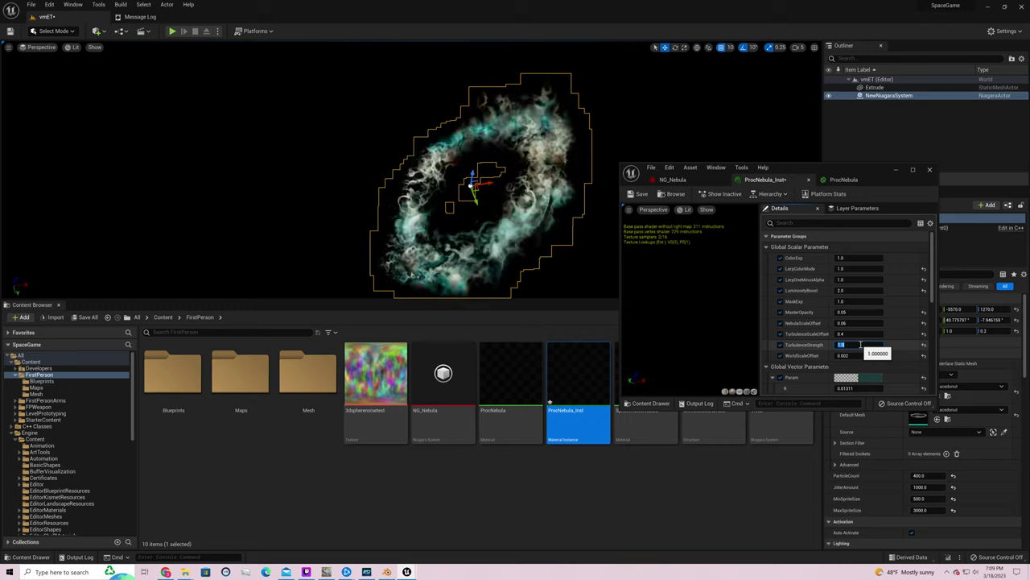
{"action": "type", "text": "0.4"}
{"action": "key", "text": "Return"}
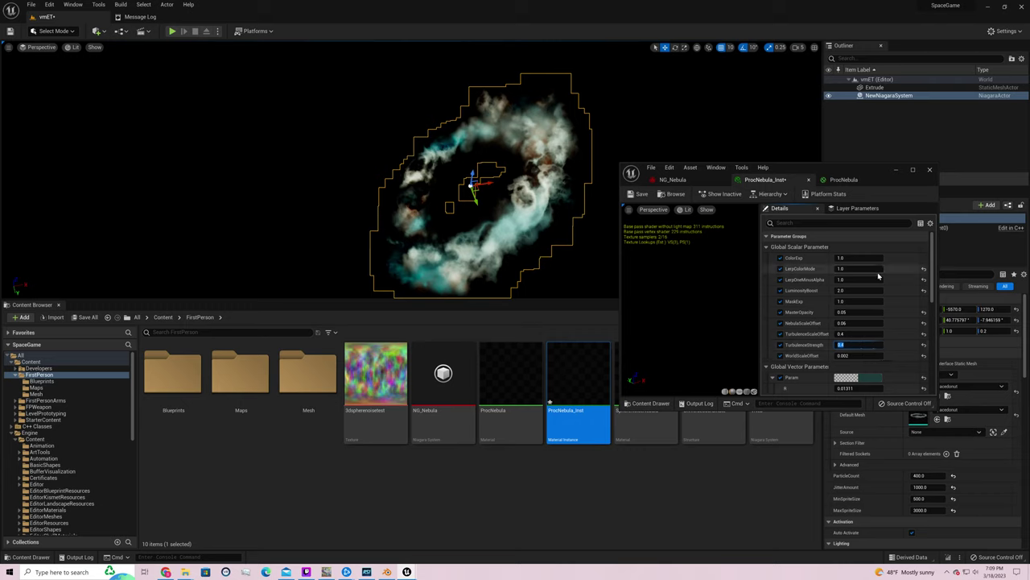
{"action": "left_click", "coordinate": [931, 170]}
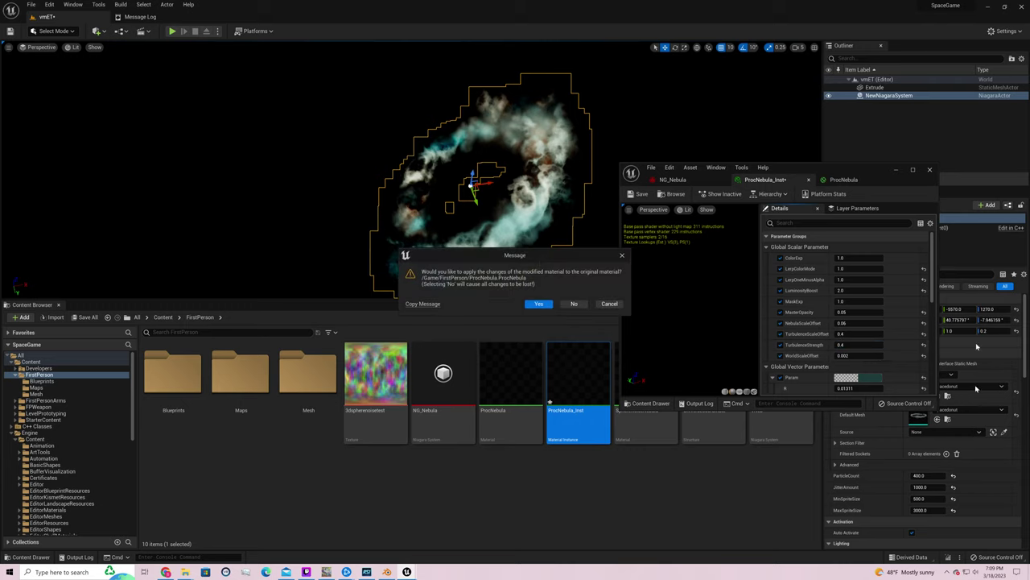
{"action": "left_click", "coordinate": [545, 307]}
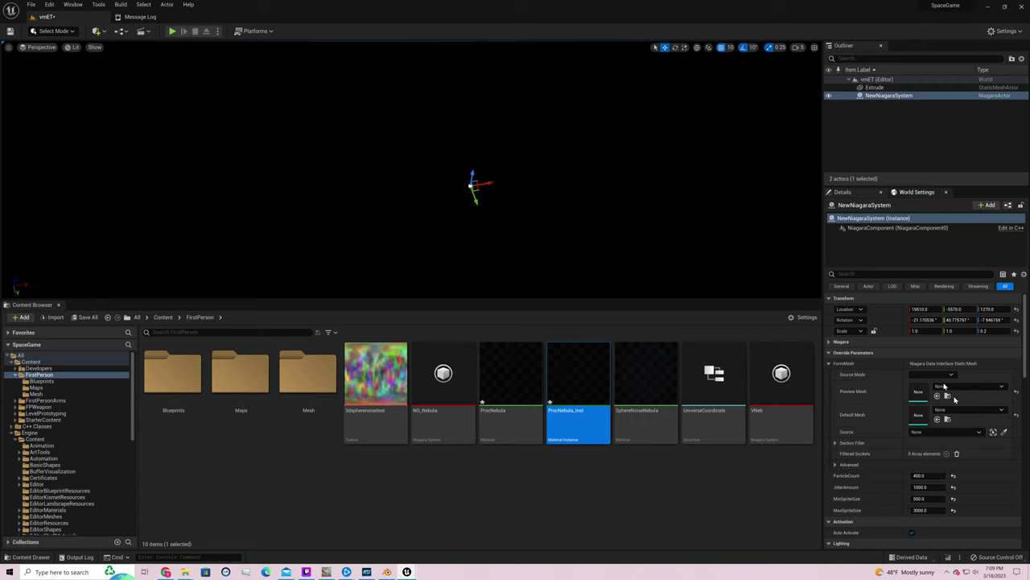
{"action": "left_click", "coordinate": [996, 478]}
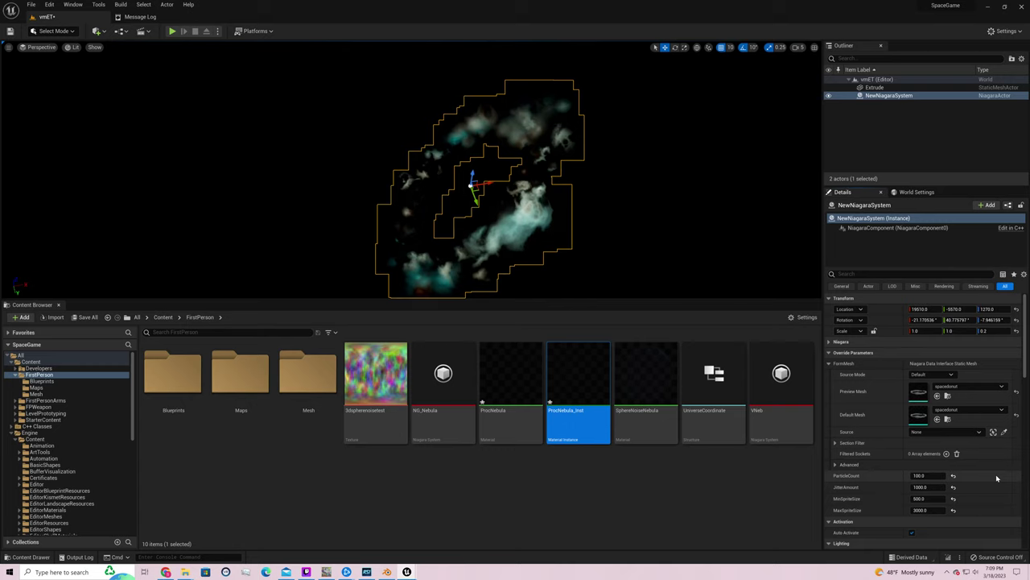
{"action": "left_click", "coordinate": [926, 498]}
{"action": "type", "text": "30"}
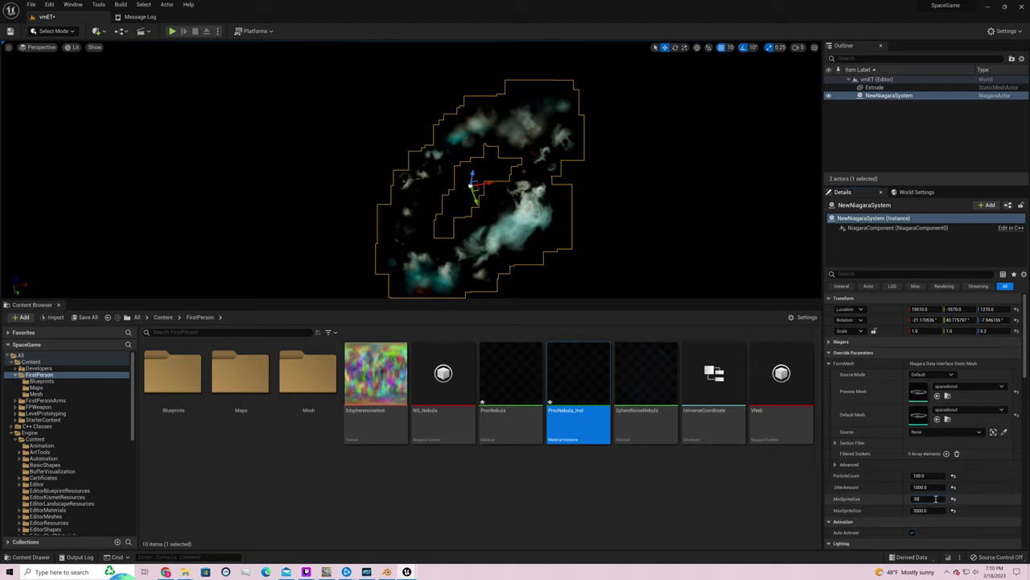
{"action": "key", "text": "Return"}
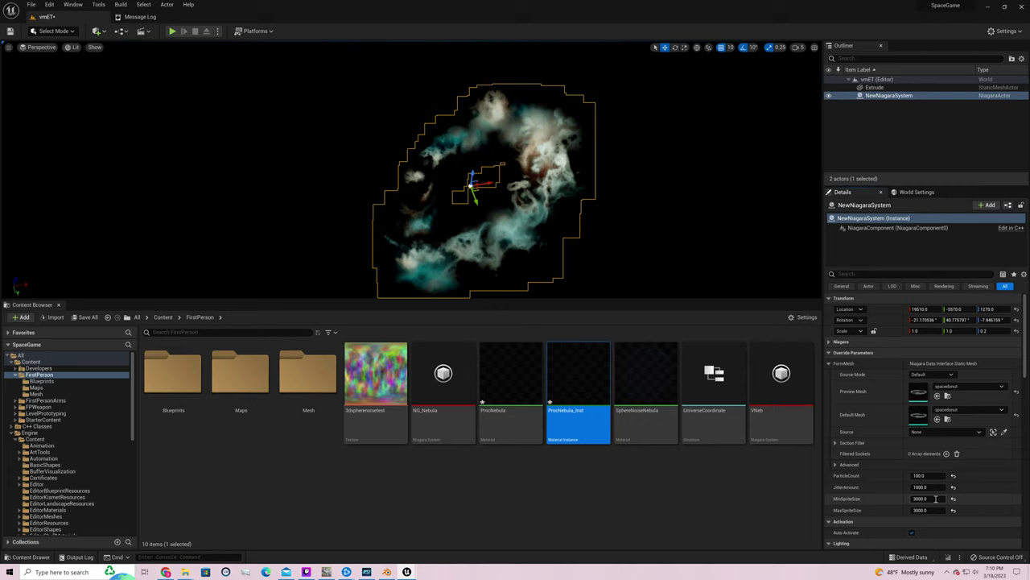
{"action": "right_click_drag", "start_coordinate": [564, 243], "coordinate": [636, 263]}
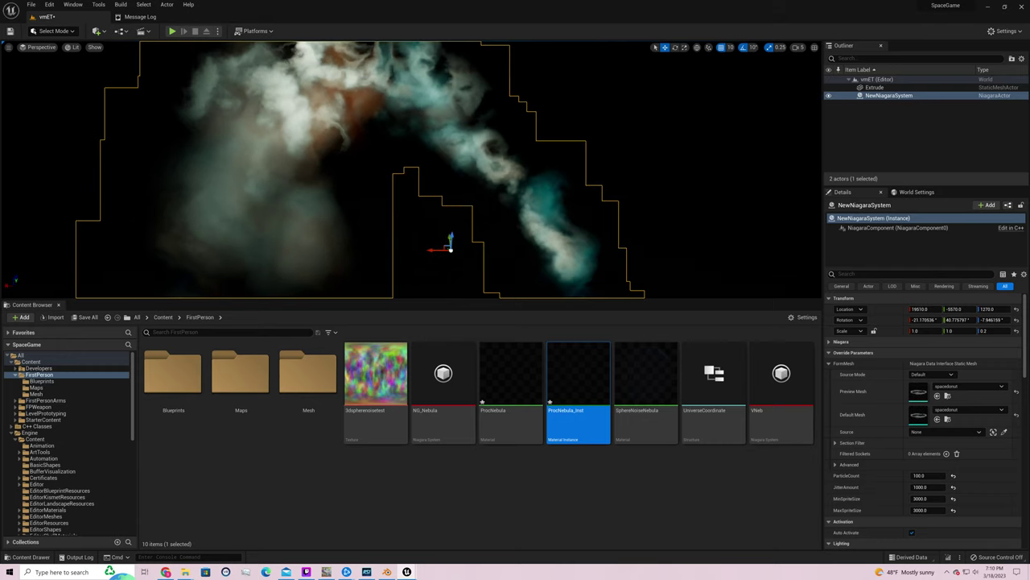
{"action": "right_click_drag", "start_coordinate": [636, 262], "coordinate": [644, 262]}
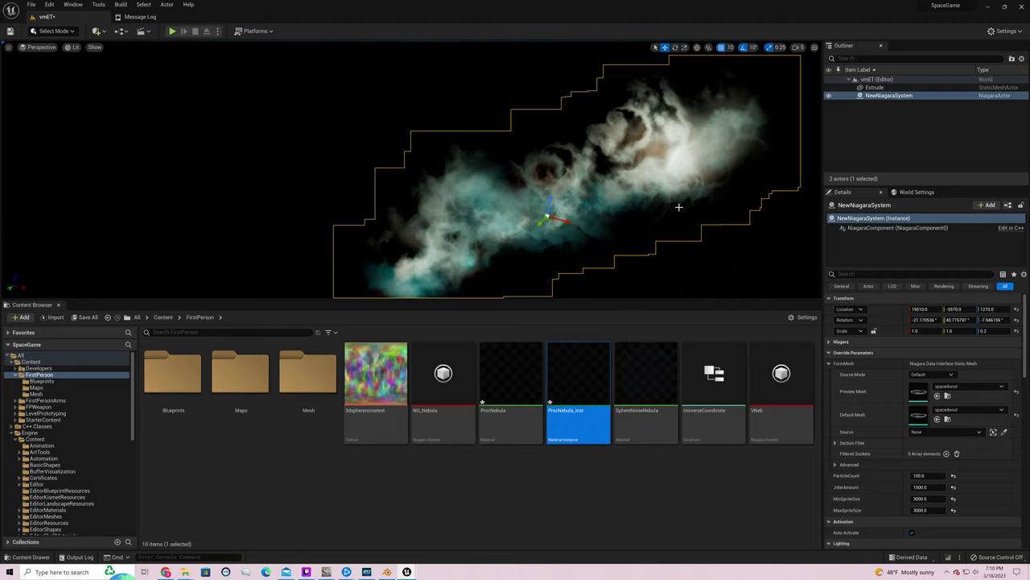
{"action": "right_click_drag", "start_coordinate": [678, 207], "coordinate": [679, 207]}
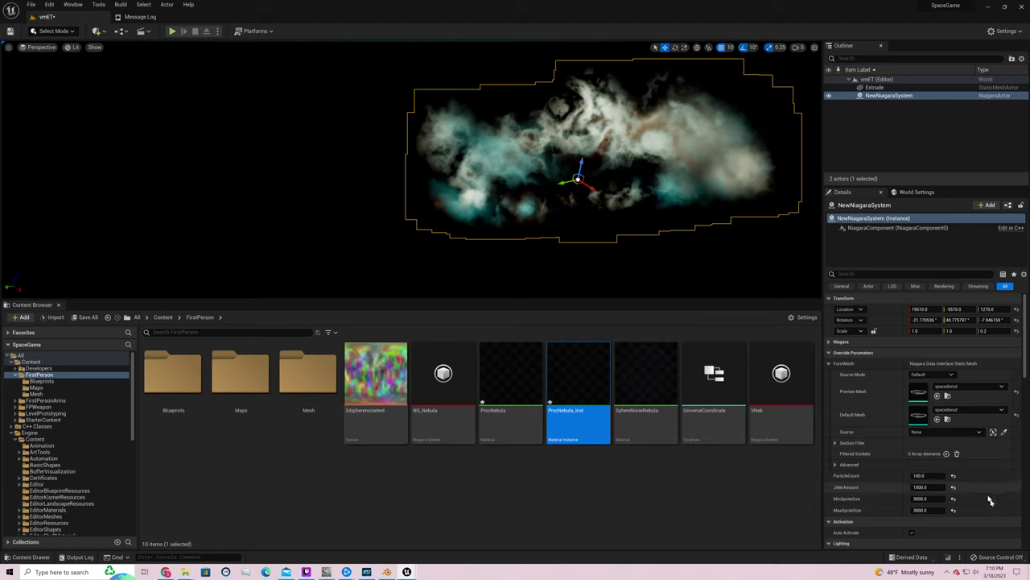
Set the nebula's ParticleCount to 10, then 30, and finally 300
{"action": "left_click", "coordinate": [919, 475]}
{"action": "key", "text": "Return"}
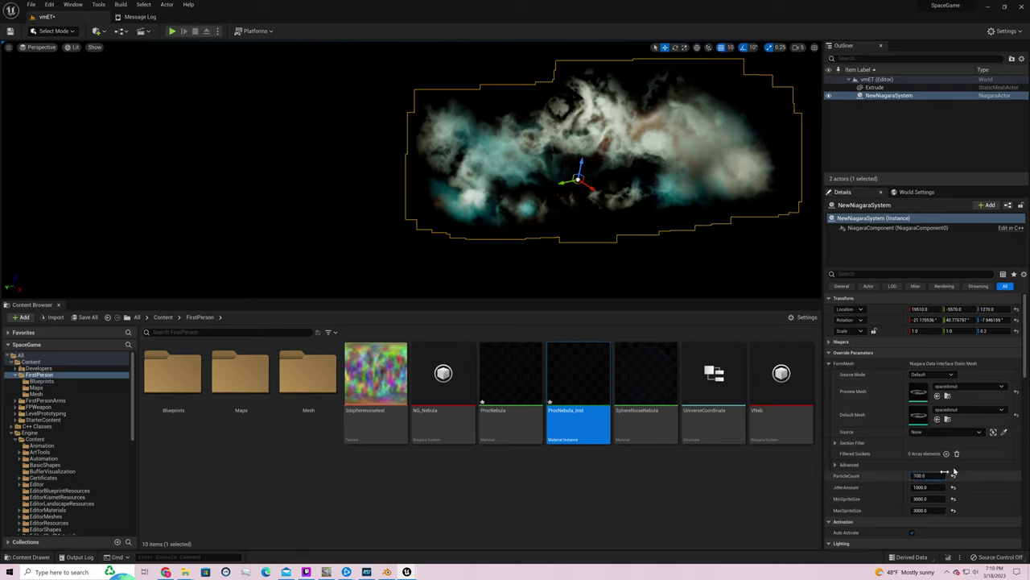
{"action": "type", "text": "10"}
{"action": "key", "text": "Return"}
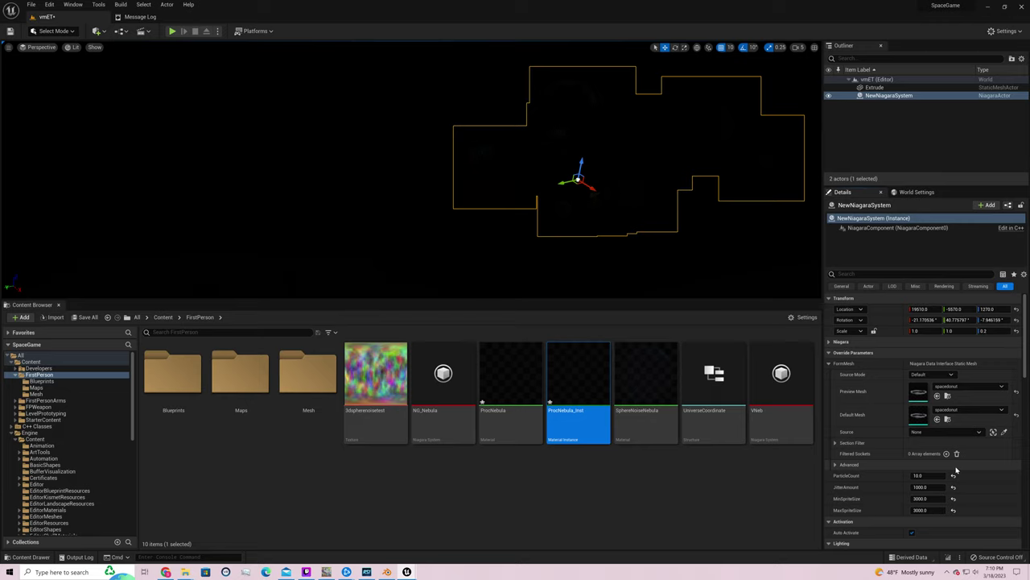
{"action": "left_click", "coordinate": [934, 476]}
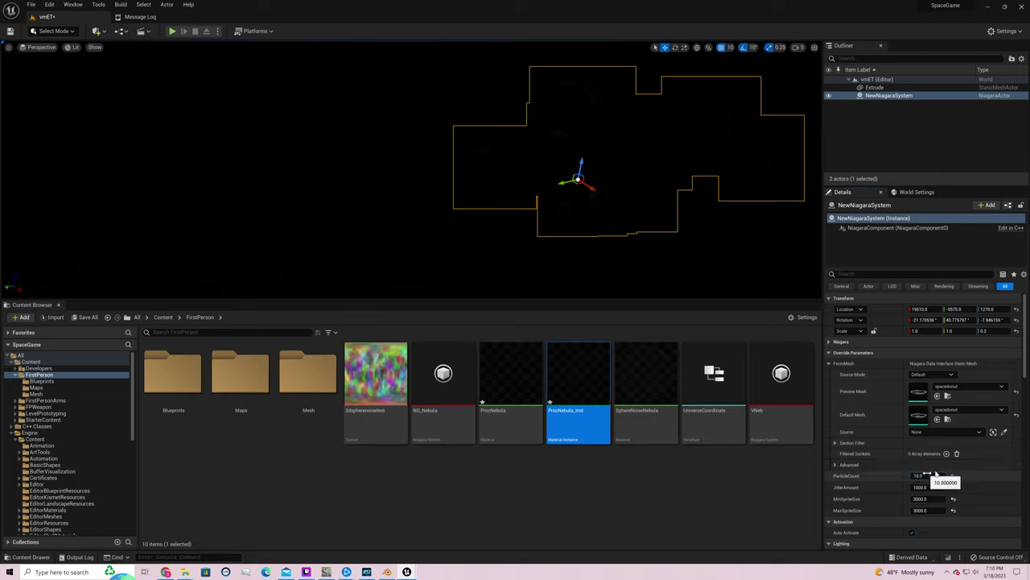
{"action": "type", "text": "30"}
{"action": "key", "text": "Return"}
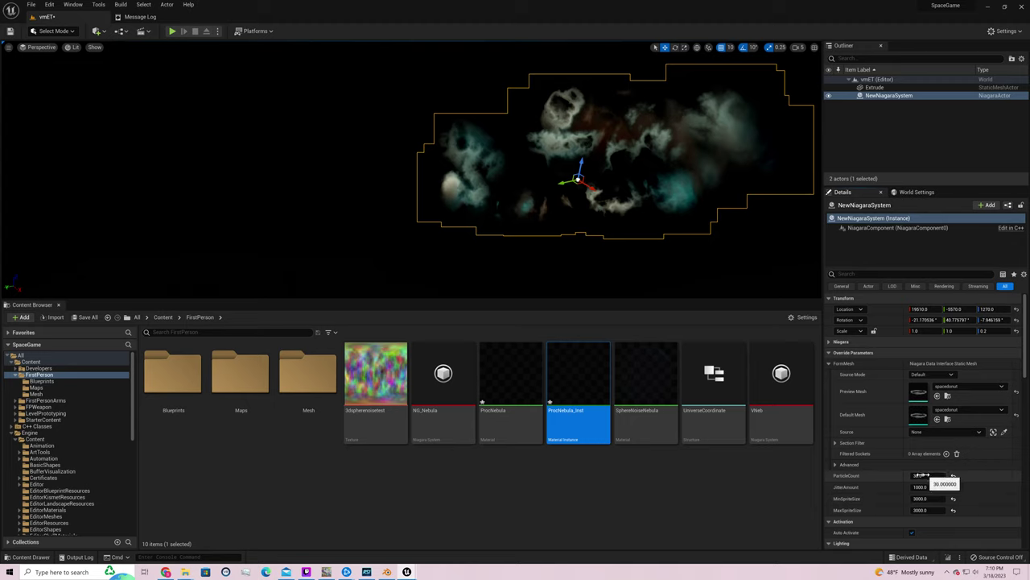
{"action": "left_click", "coordinate": [922, 476]}
{"action": "type", "text": "300"}
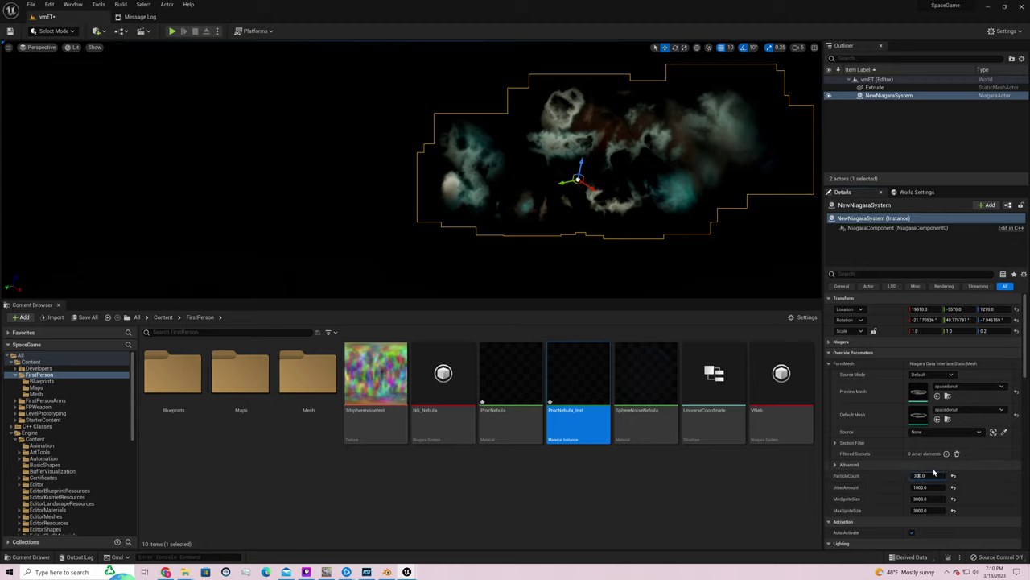
{"action": "key", "text": "Return"}
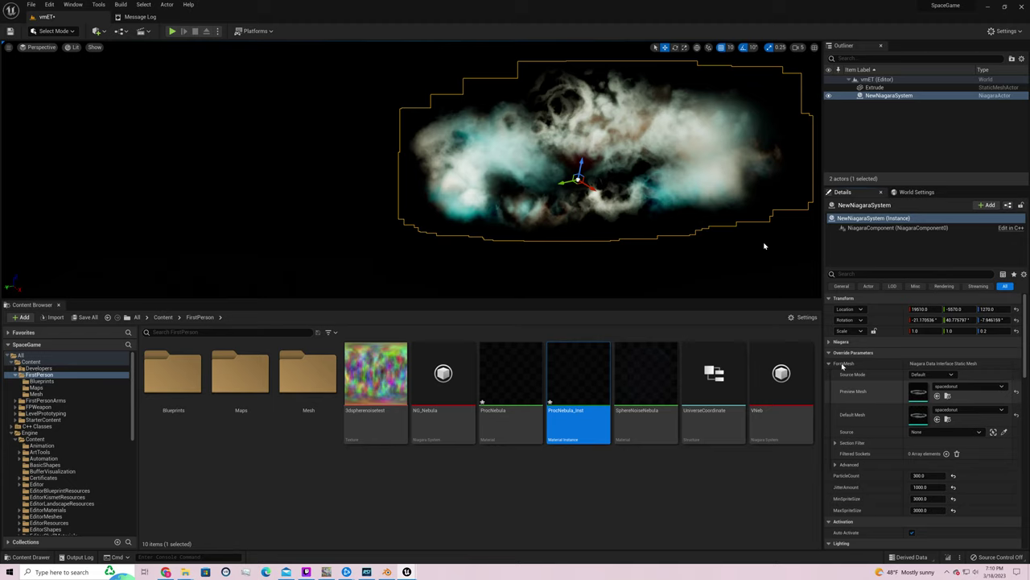
{"action": "left_click_drag", "start_coordinate": [764, 246], "coordinate": [761, 236], "text": "alt"}
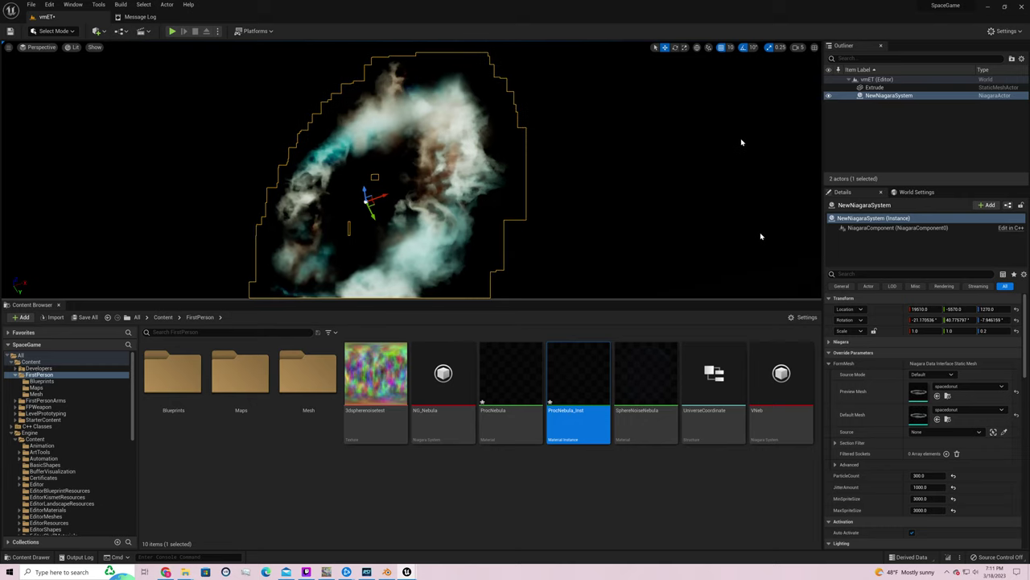
{"action": "right_click_drag", "start_coordinate": [694, 142], "coordinate": [636, 173]}
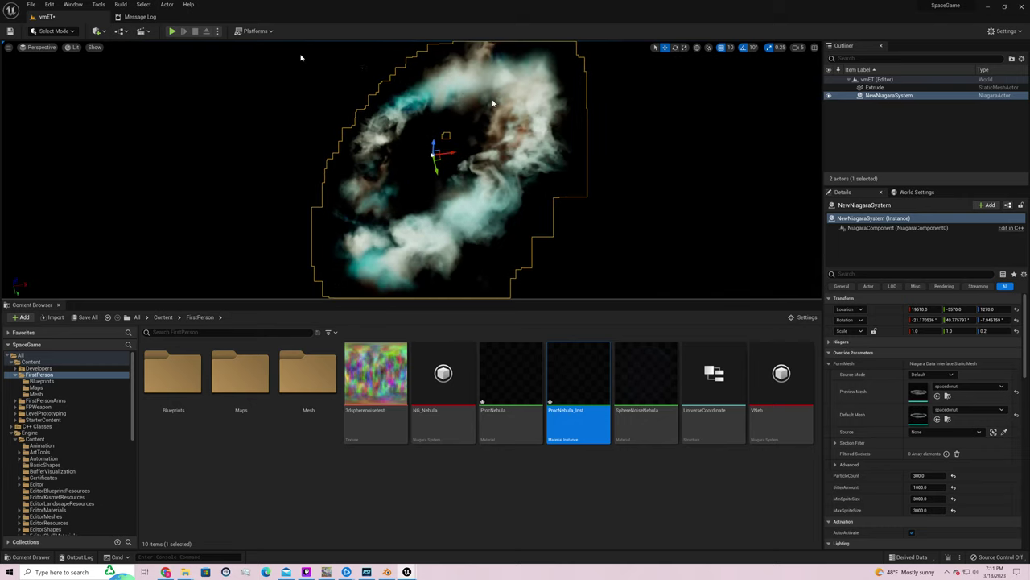
{"action": "left_click", "coordinate": [172, 30]}
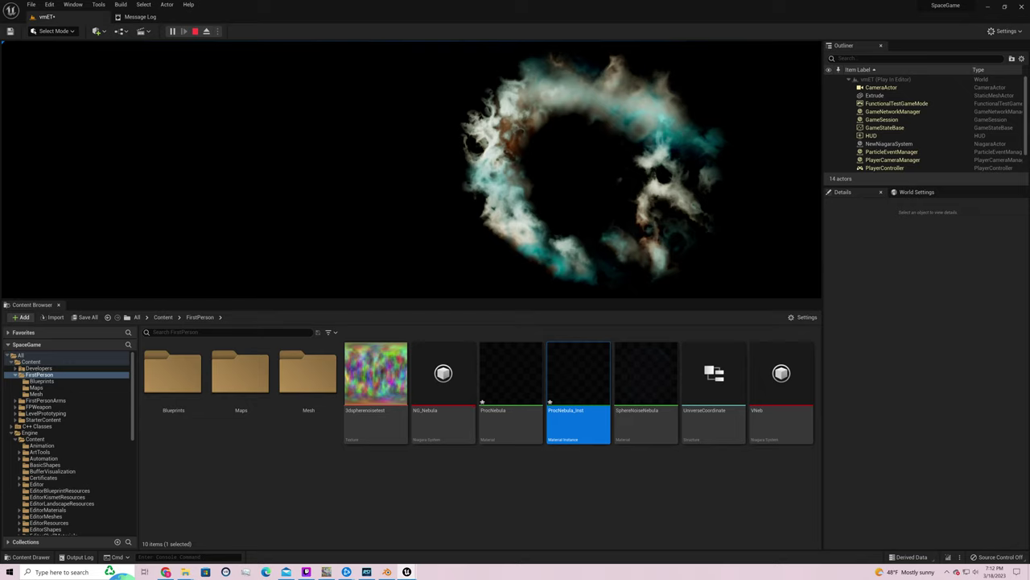
Leave Play mode, focus the nebula actor and drag it along Y to Location Y -7390
{"action": "key", "text": "Escape"}
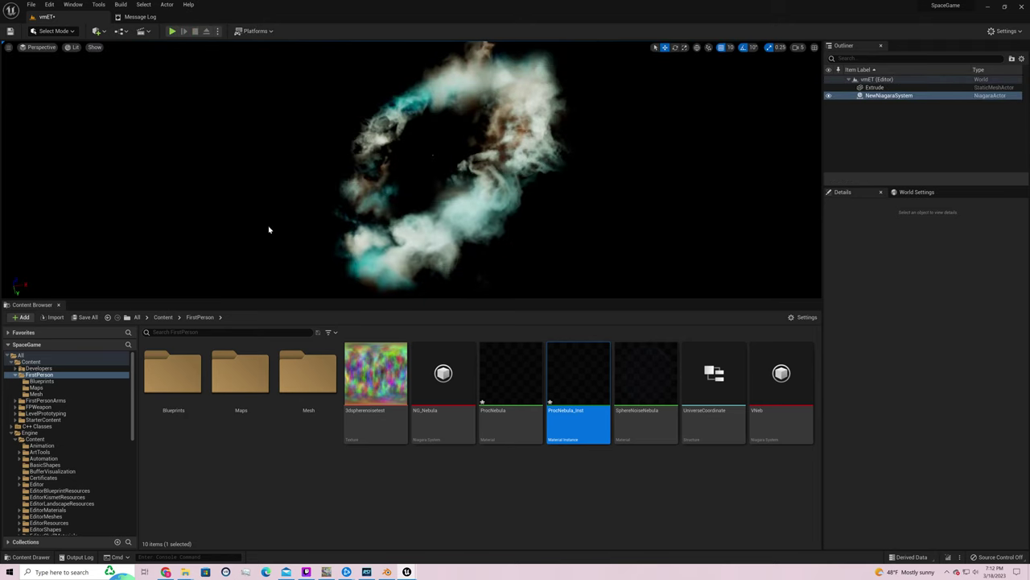
{"action": "left_click", "coordinate": [493, 208]}
{"action": "key", "text": "f"}
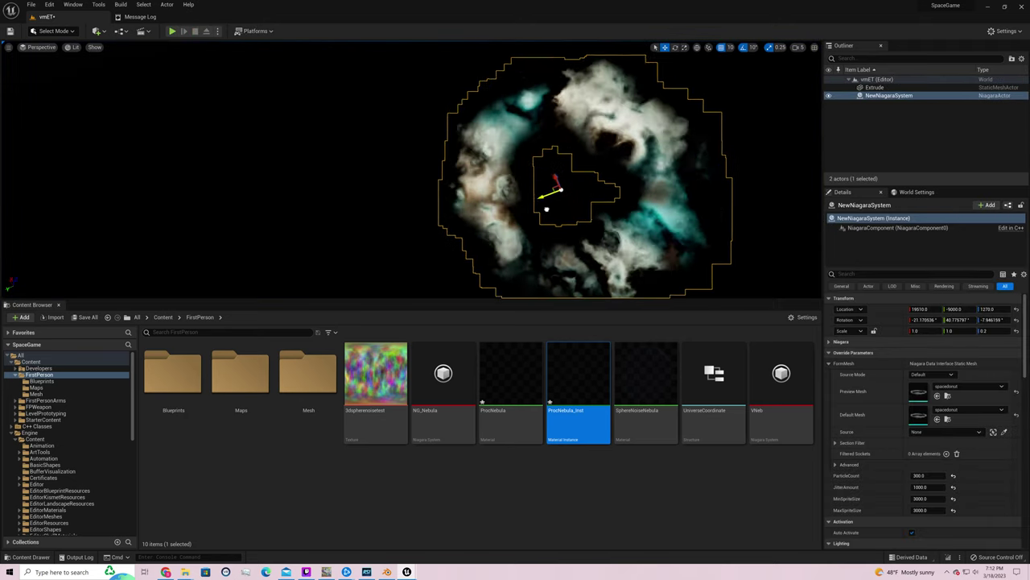
{"action": "left_click_drag", "start_coordinate": [547, 209], "coordinate": [550, 259]}
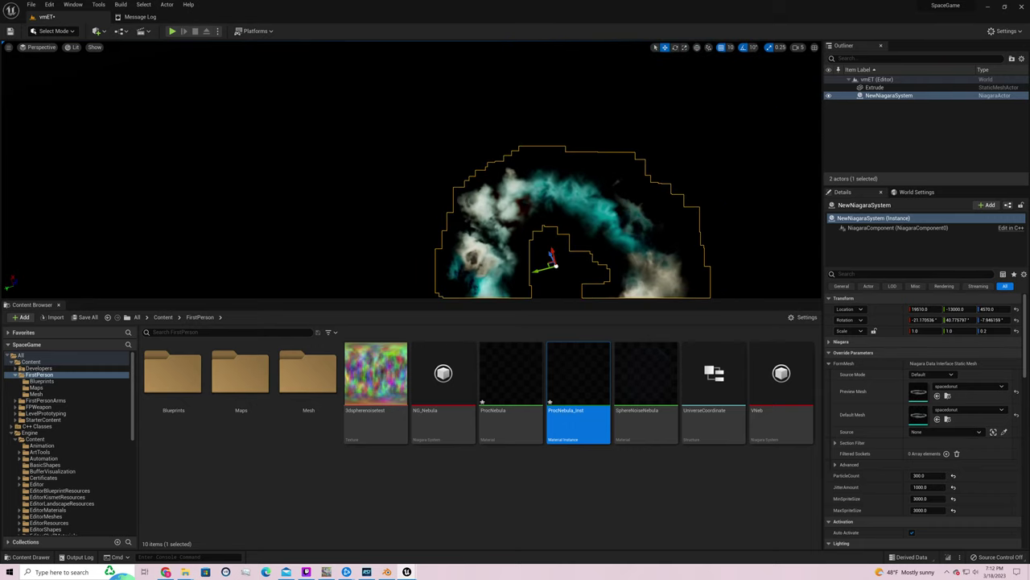
{"action": "key", "text": "f"}
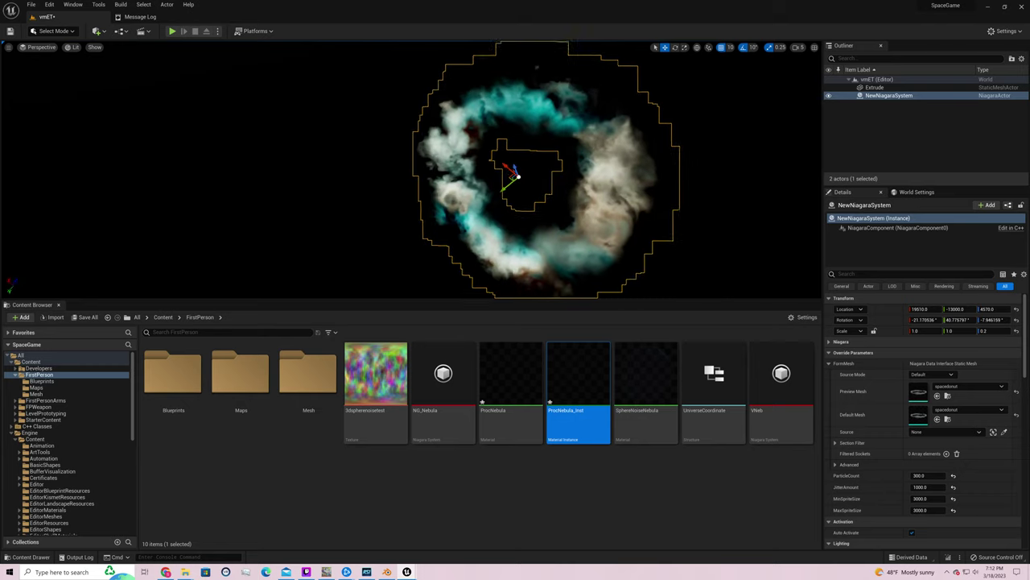
{"action": "scroll", "coordinate": [563, 140], "scroll_direction": "up", "scroll_amount": 3}
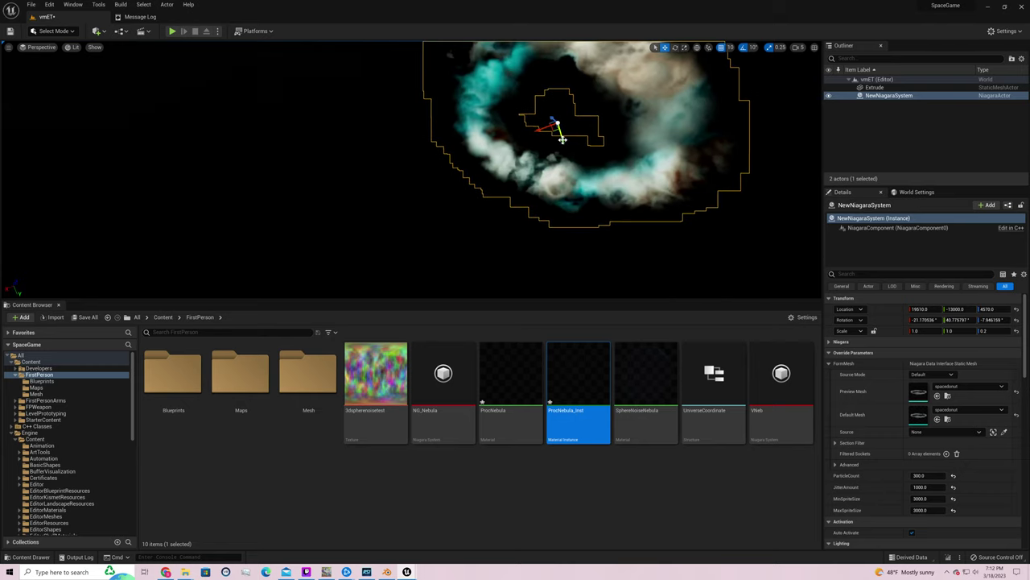
{"action": "left_click_drag", "start_coordinate": [563, 139], "coordinate": [599, 226]}
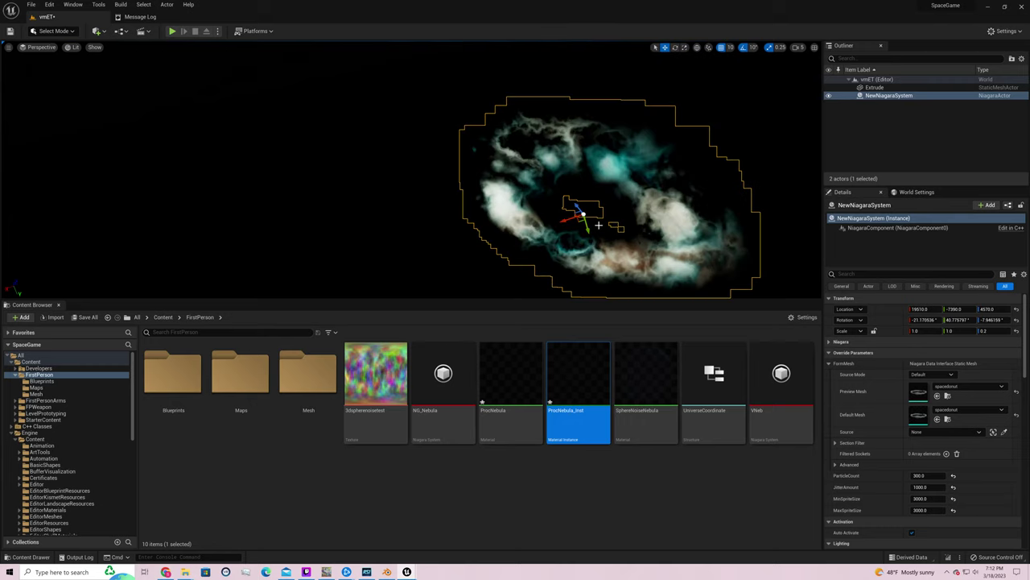
{"action": "right_click_drag", "start_coordinate": [703, 205], "coordinate": [703, 205]}
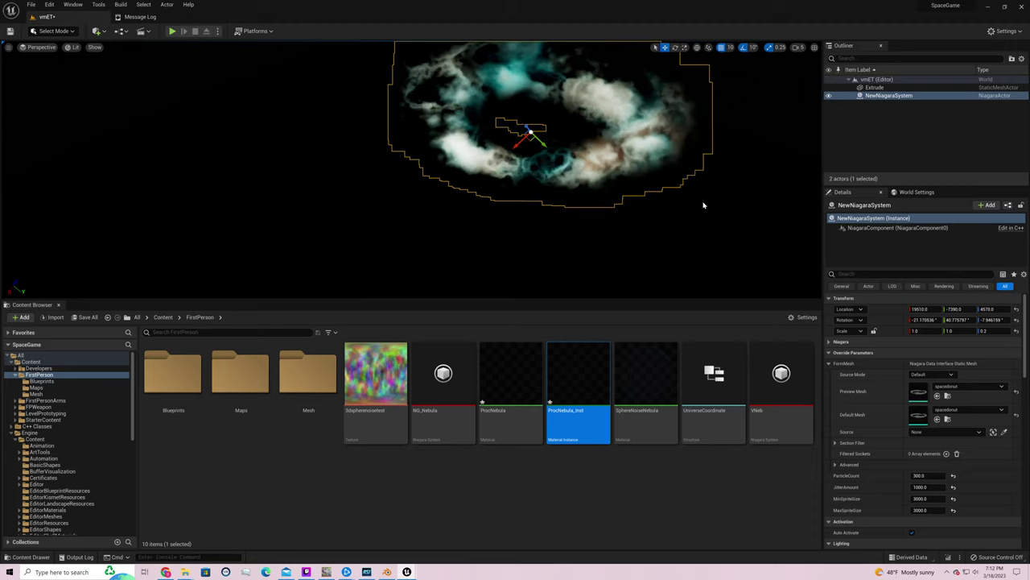
Orbit closer to the nebula, shift it to Location Y -4690, and deselect it
{"action": "right_click_drag", "start_coordinate": [703, 206], "coordinate": [703, 206]}
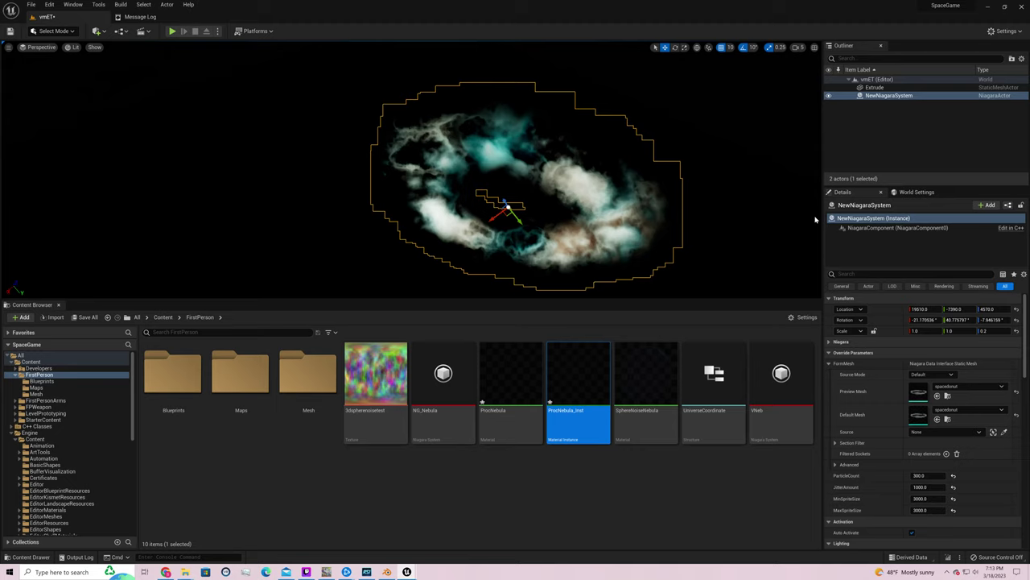
{"action": "right_click_drag", "start_coordinate": [815, 219], "coordinate": [845, 216]}
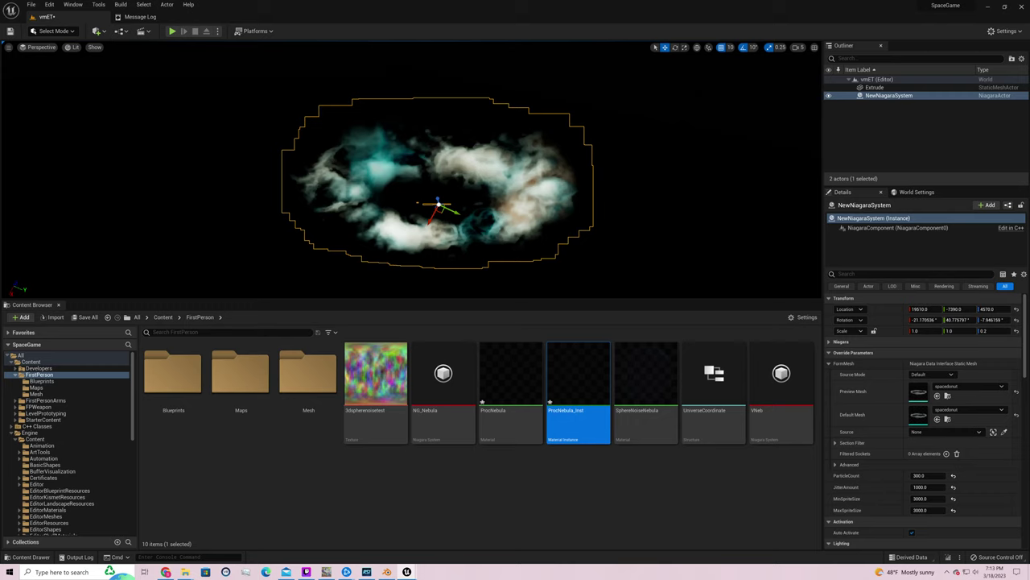
{"action": "right_click_drag", "start_coordinate": [686, 181], "coordinate": [686, 181]}
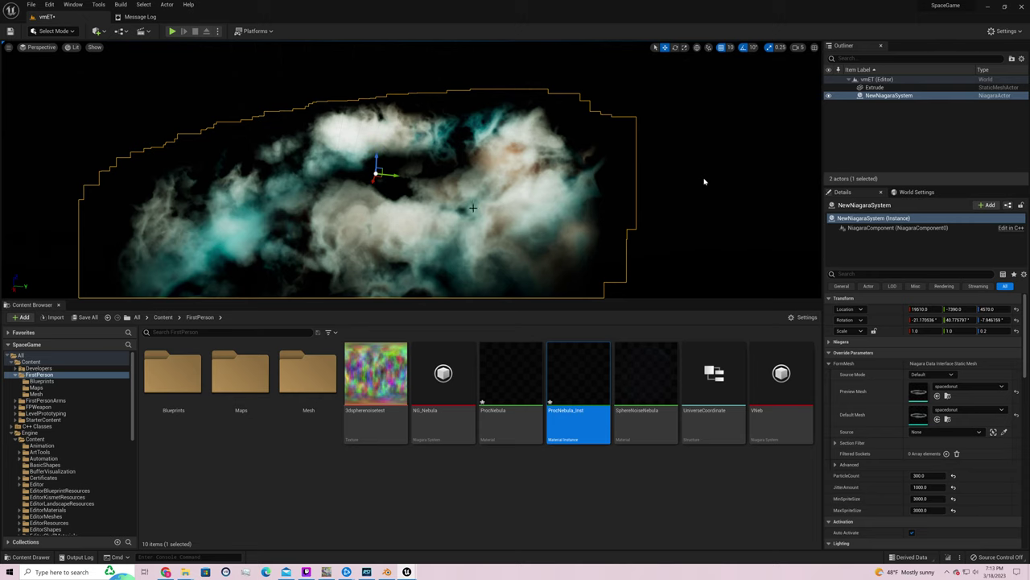
{"action": "key", "text": "ctrl+z"}
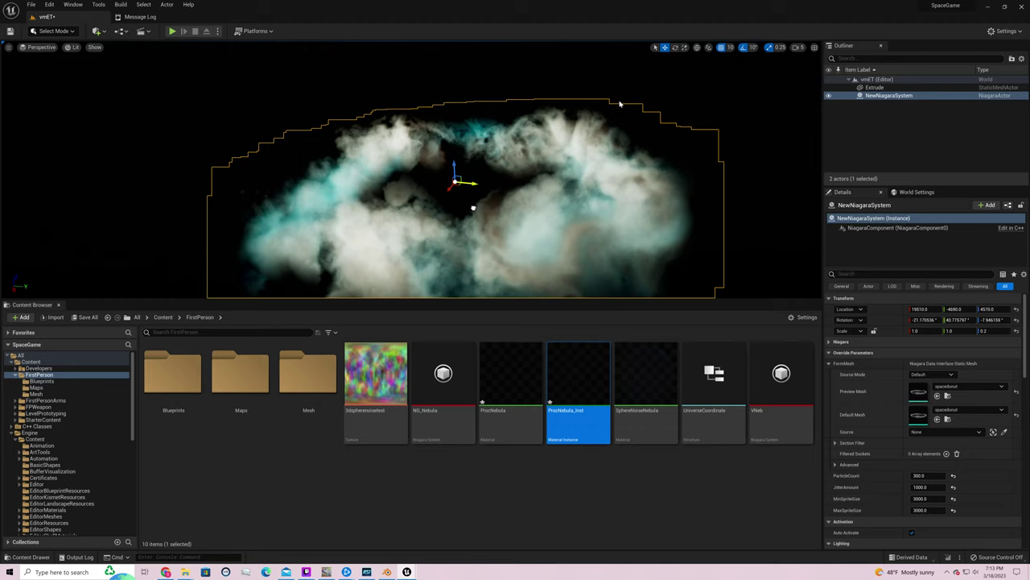
{"action": "left_click", "coordinate": [620, 103]}
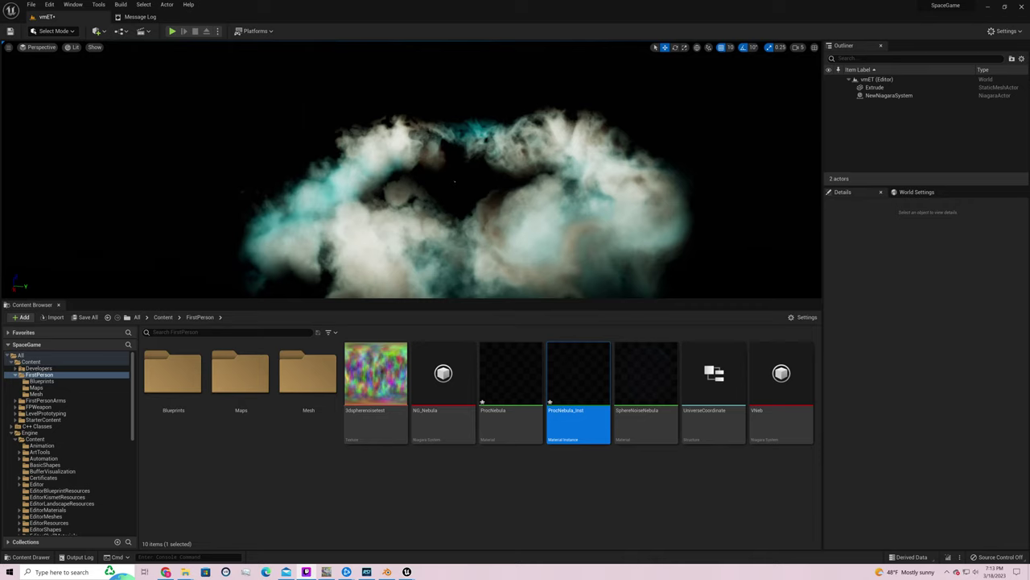